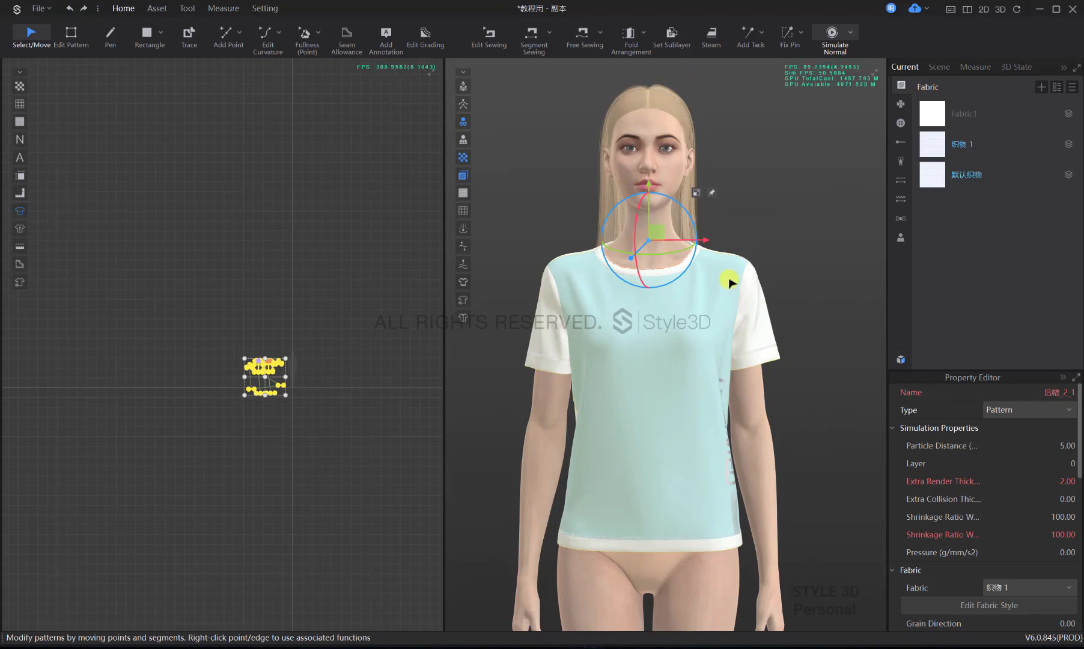
Unfreeze the selected T-shirt patterns and clear the selection
{"action": "key", "text": "ctrl+k"}
{"action": "key", "text": "ctrl+k"}
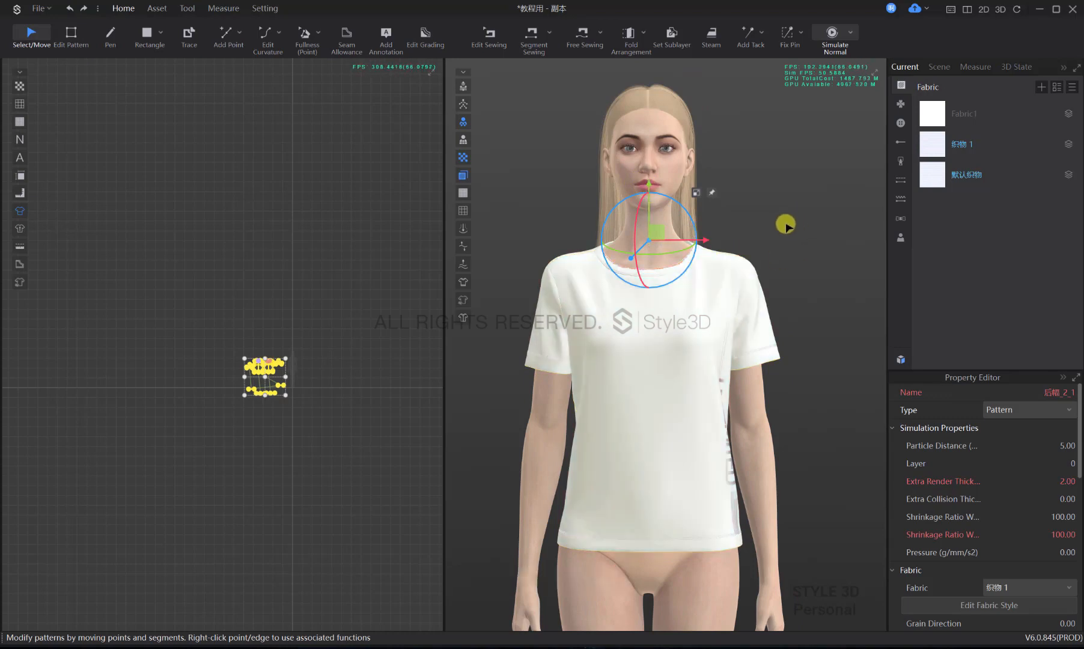
{"action": "left_click", "coordinate": [771, 224]}
Delete all the fix pins, including those along the neckline edge
{"action": "scroll", "coordinate": [700, 282], "scroll_direction": "up", "scroll_amount": 5}
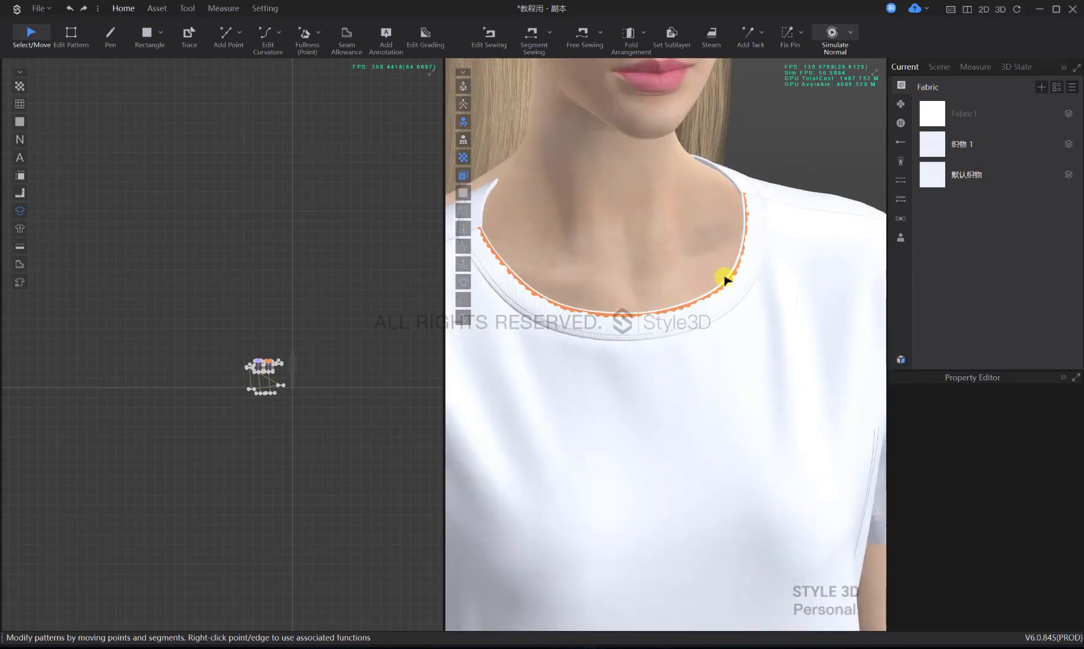
{"action": "right_click", "coordinate": [730, 283]}
{"action": "left_click", "coordinate": [781, 317]}
{"action": "right_click", "coordinate": [734, 275]}
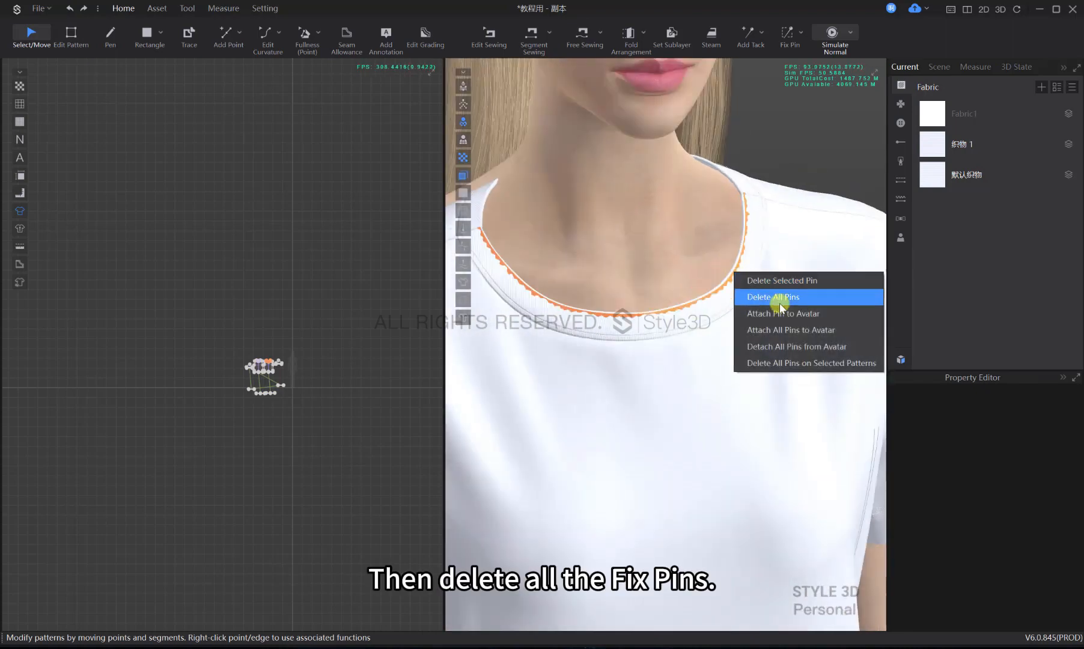
{"action": "left_click", "coordinate": [779, 301]}
{"action": "key", "text": "2"}
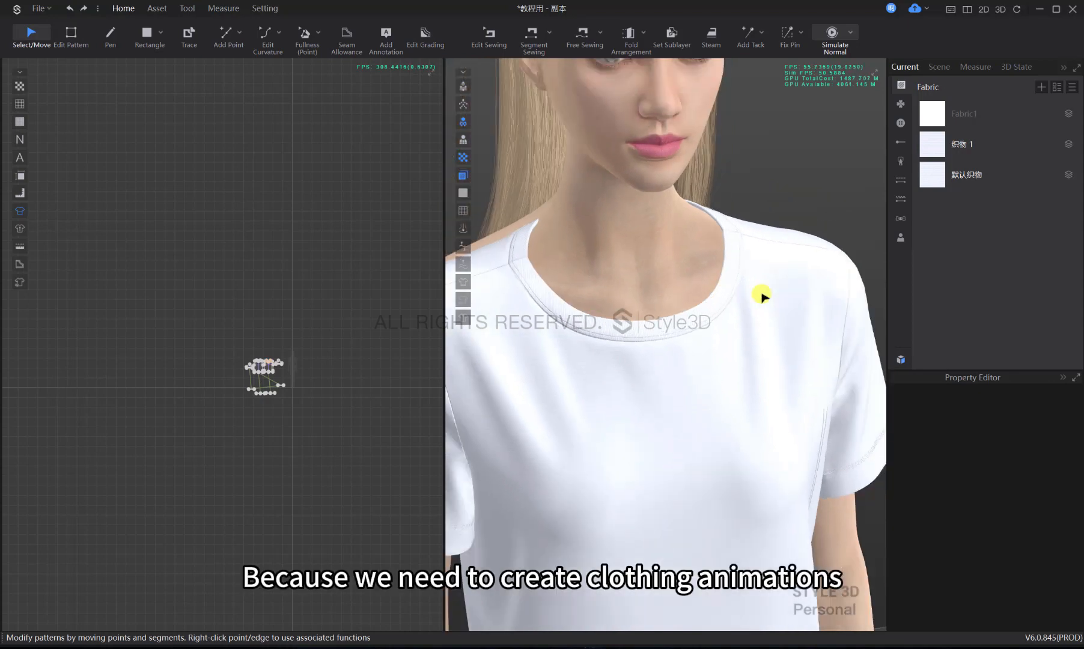
Shift all the garment patterns slightly toward the avatar's back and run the simulation briefly
{"action": "left_click_drag", "start_coordinate": [342, 417], "coordinate": [175, 356]}
{"action": "right_click_drag", "start_coordinate": [717, 261], "coordinate": [806, 322]}
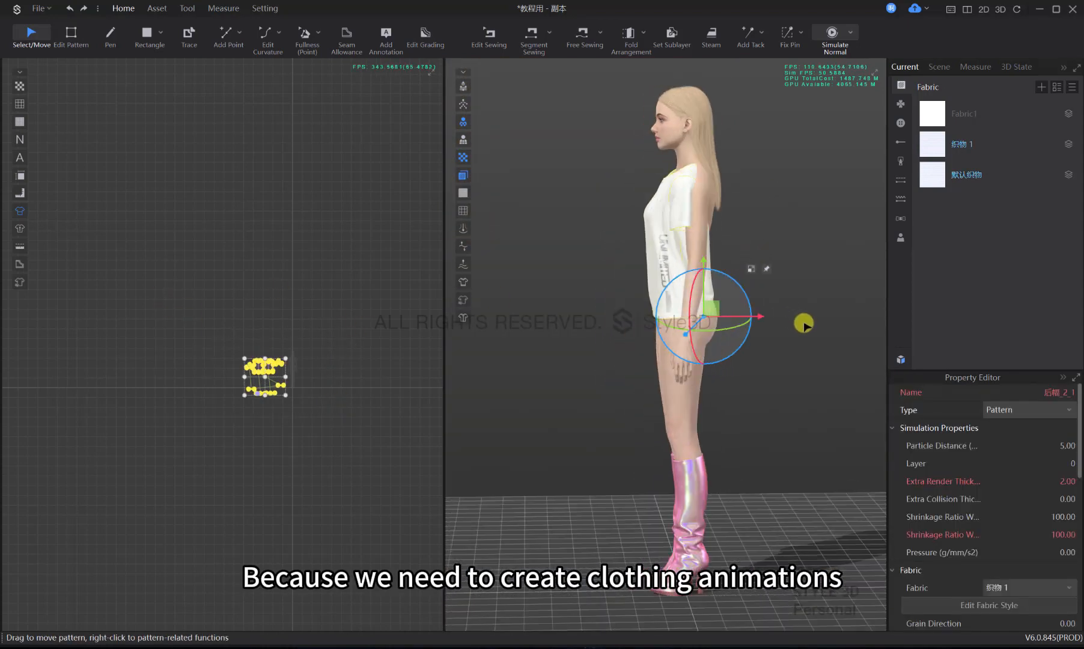
{"action": "scroll", "coordinate": [727, 397], "scroll_direction": "up", "scroll_amount": 3}
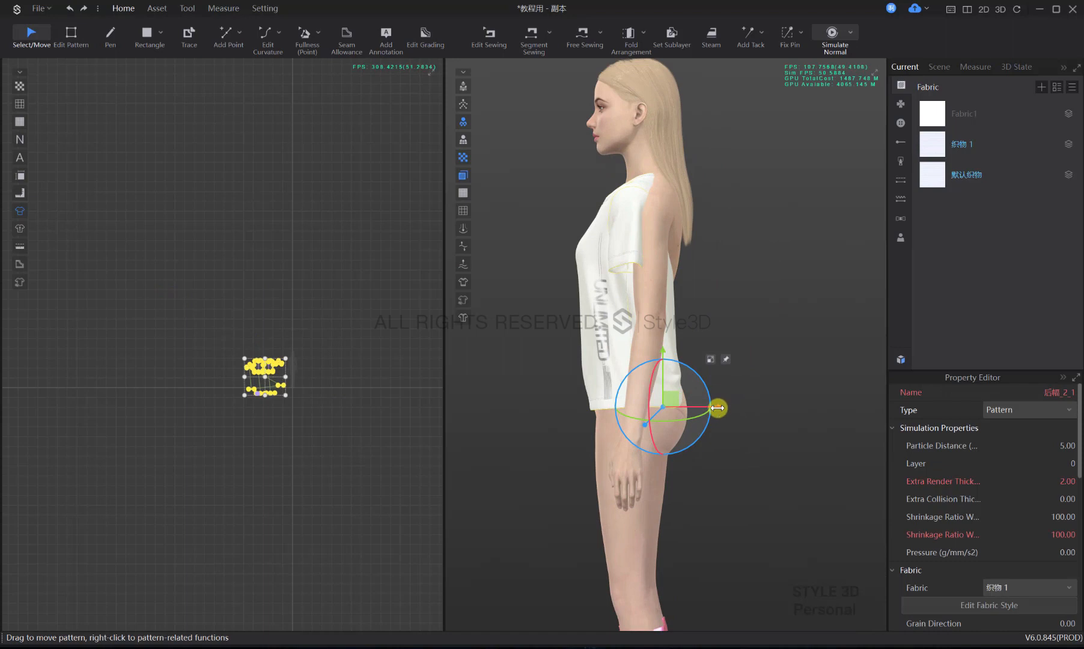
{"action": "left_click_drag", "start_coordinate": [718, 408], "coordinate": [729, 408]}
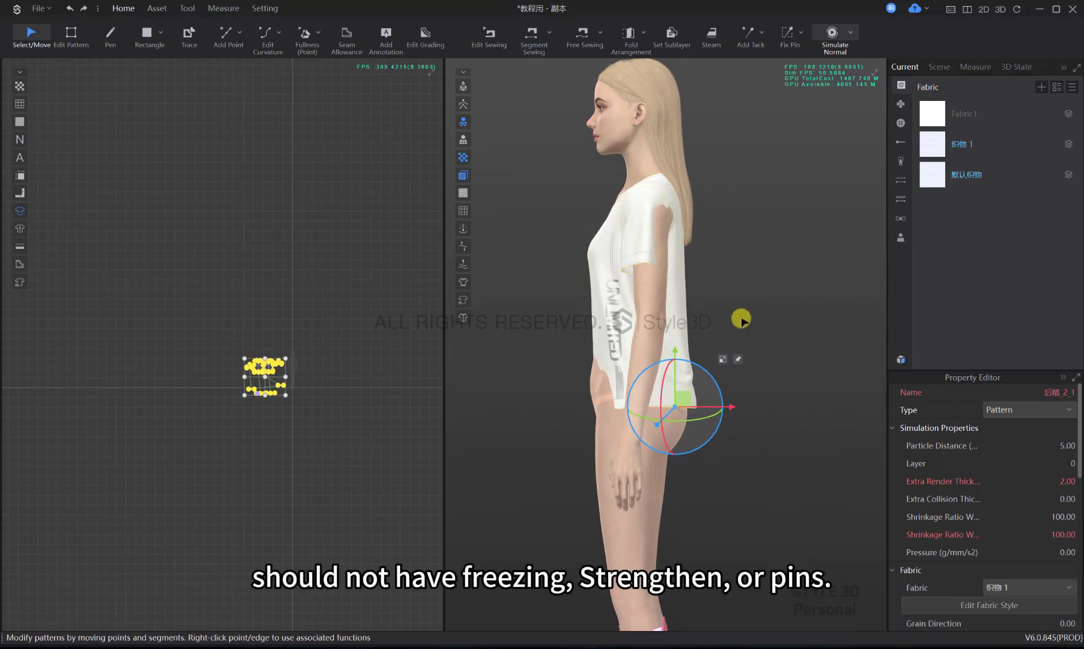
{"action": "key", "text": "space"}
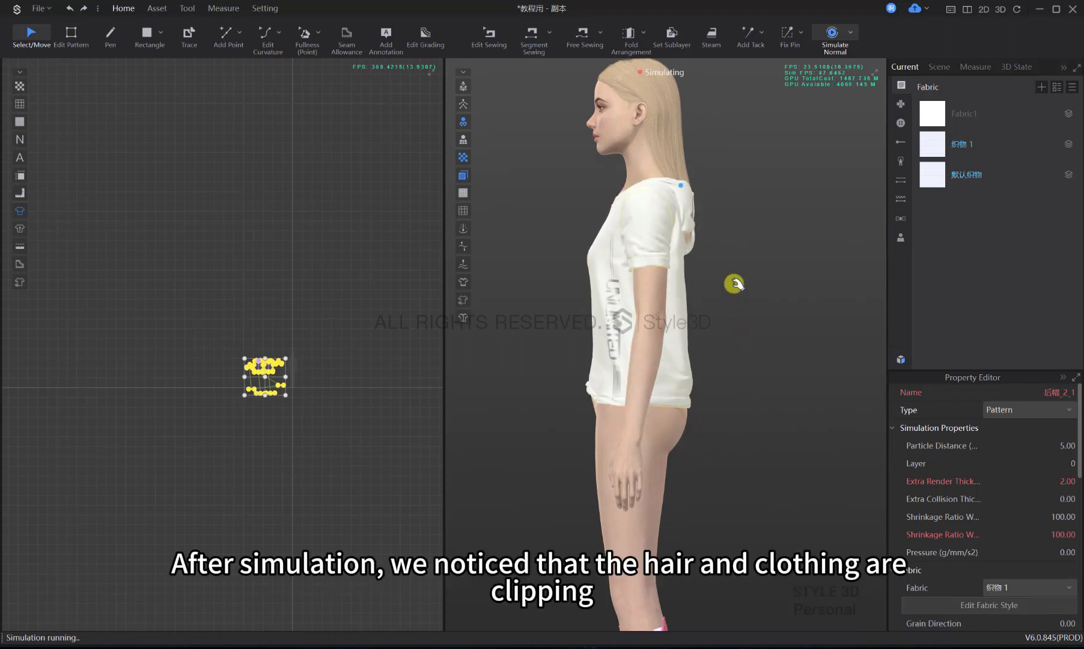
{"action": "key", "text": "space"}
Delete the avatar's hair and simulate the T-shirt again
{"action": "left_click", "coordinate": [665, 159]}
{"action": "key", "text": "Delete"}
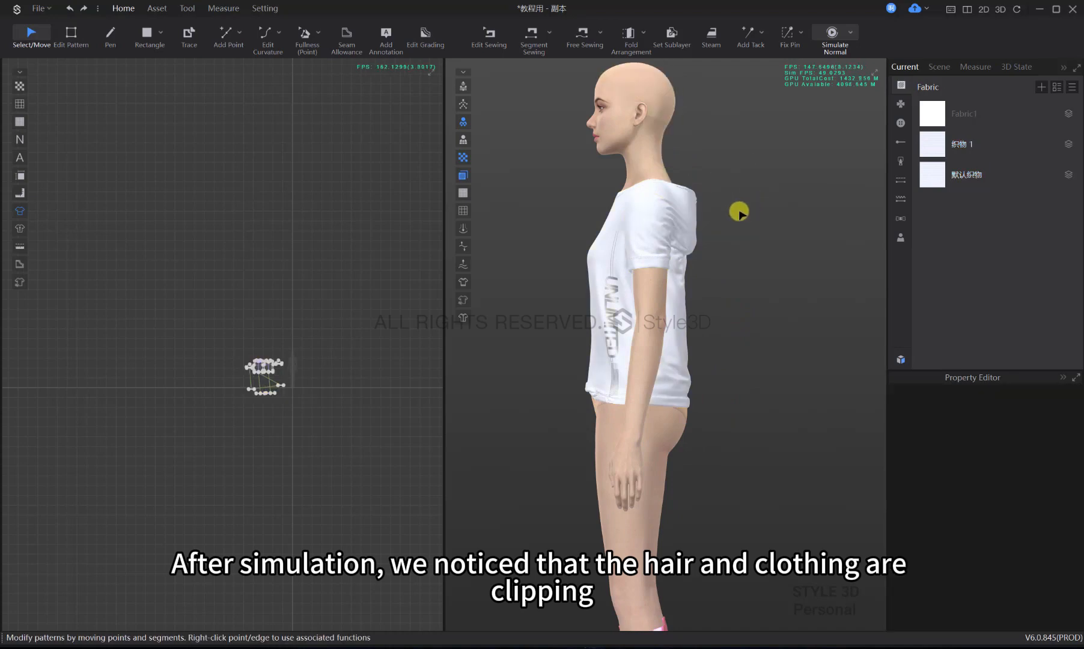
{"action": "key", "text": "space"}
{"action": "key", "text": "2"}
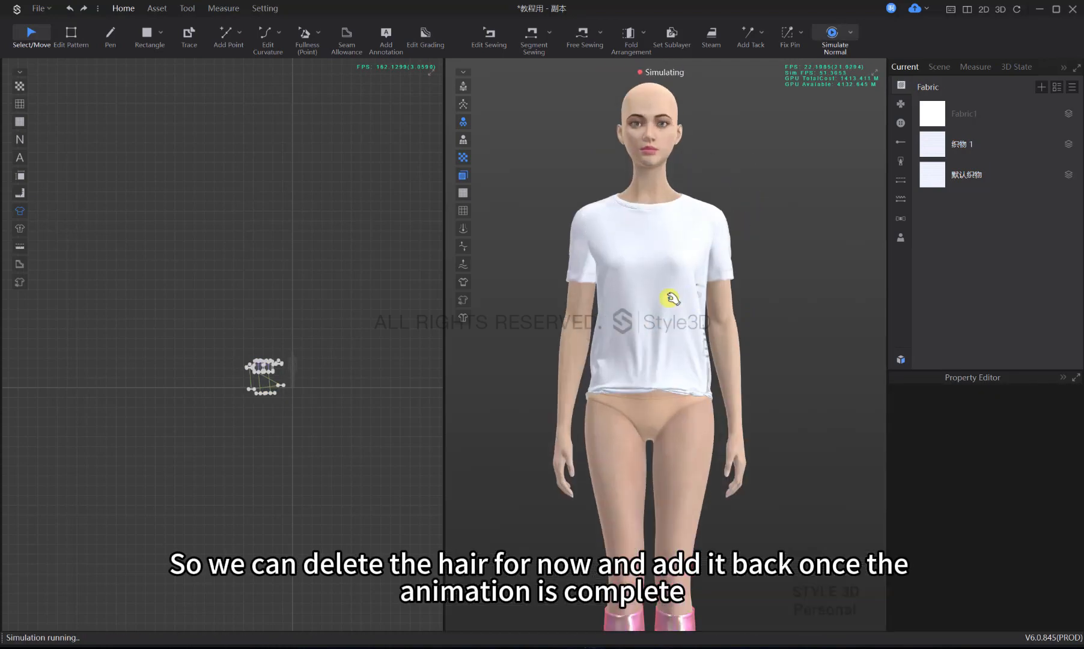
{"action": "key", "text": "space"}
Apply Fabric1 to all the garment patterns
{"action": "left_click_drag", "start_coordinate": [333, 417], "coordinate": [211, 344]}
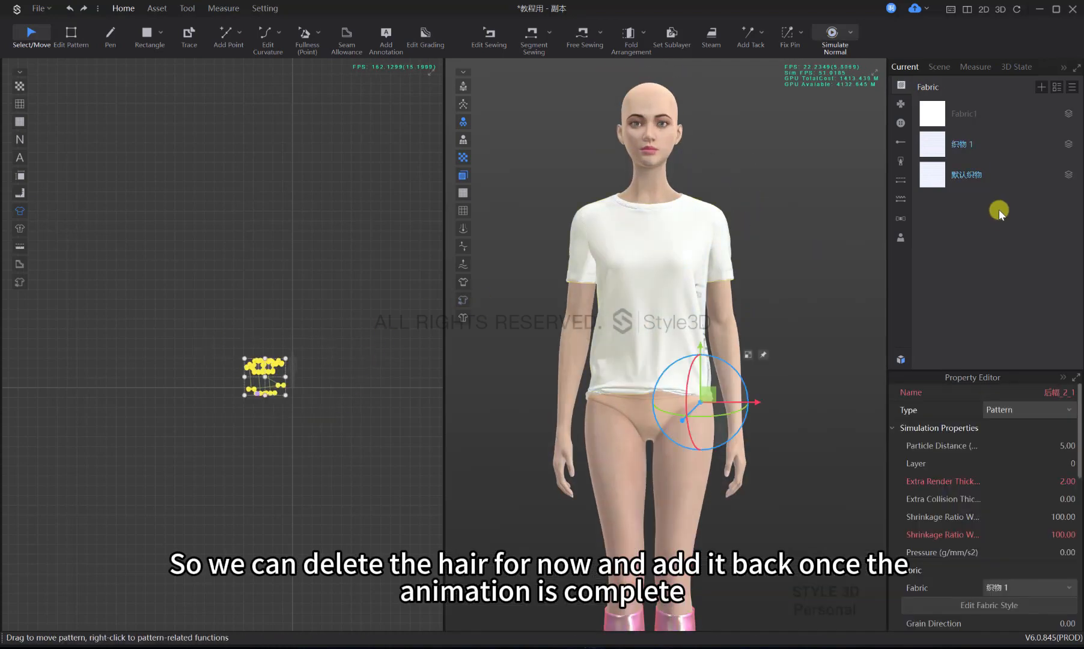
{"action": "right_click", "coordinate": [929, 113]}
{"action": "left_click", "coordinate": [958, 145]}
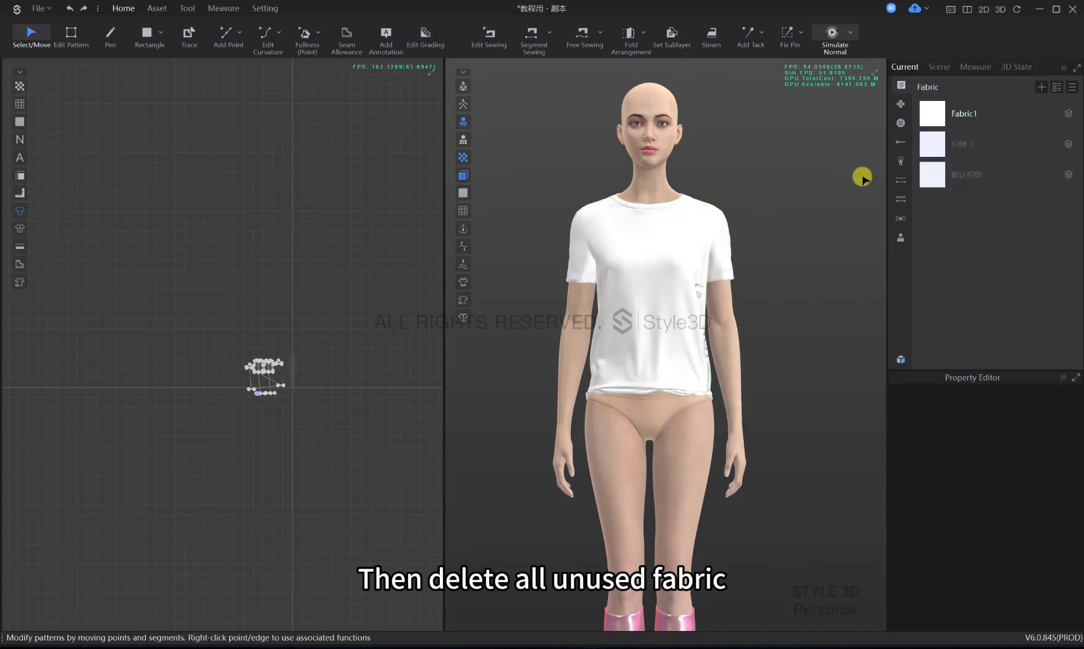
Delete the unused fabrics from the project, leaving only Fabric1
{"action": "left_click", "coordinate": [940, 173]}
{"action": "left_click", "coordinate": [942, 118], "text": "shift"}
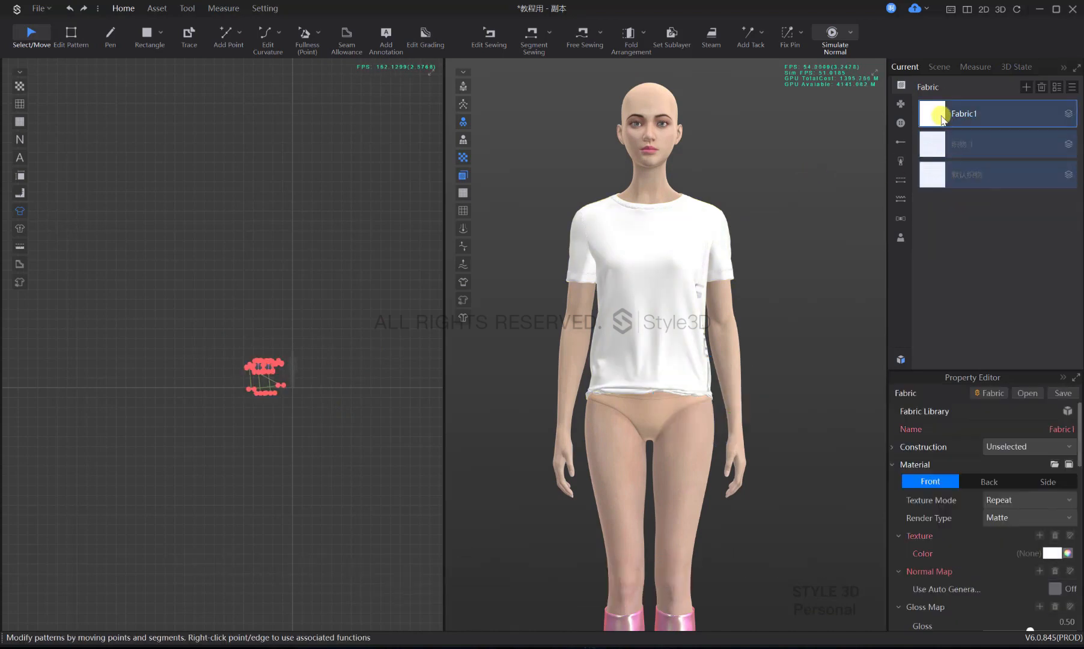
{"action": "key", "text": "Delete"}
{"action": "left_click", "coordinate": [750, 220]}
Simulate the T-shirt with all its patterns temporarily strengthened to smooth out its shape
{"action": "key", "text": "space"}
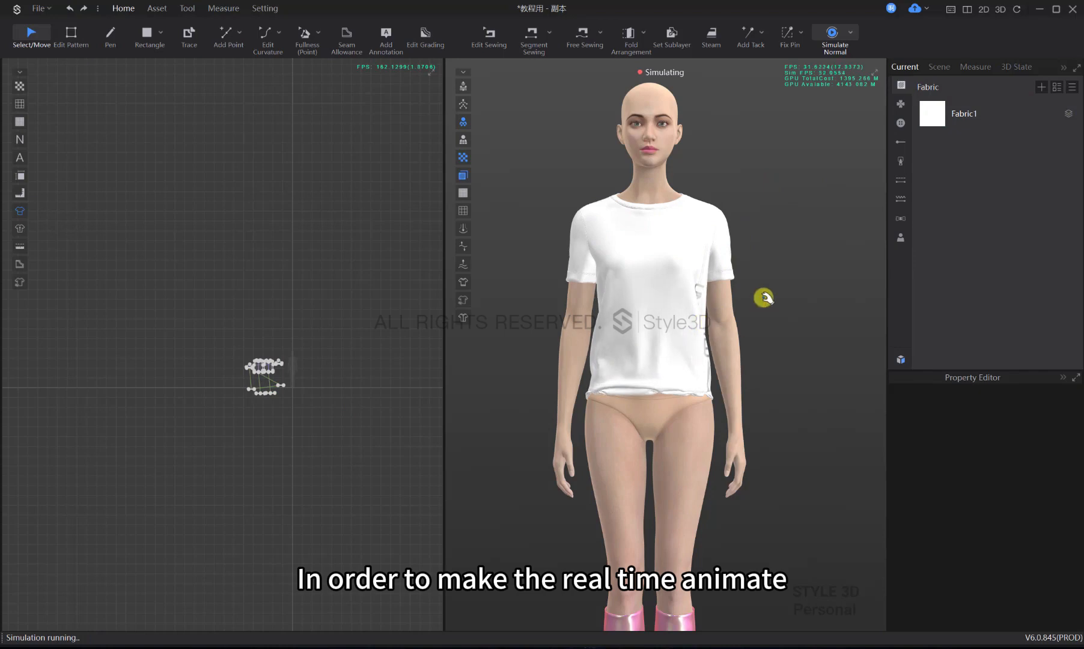
{"action": "mouse_move", "coordinate": [764, 298]}
{"action": "right_mouse_down"}
{"action": "mouse_move", "coordinate": [511, 308]}
{"action": "mouse_move", "coordinate": [745, 301]}
{"action": "right_mouse_up"}
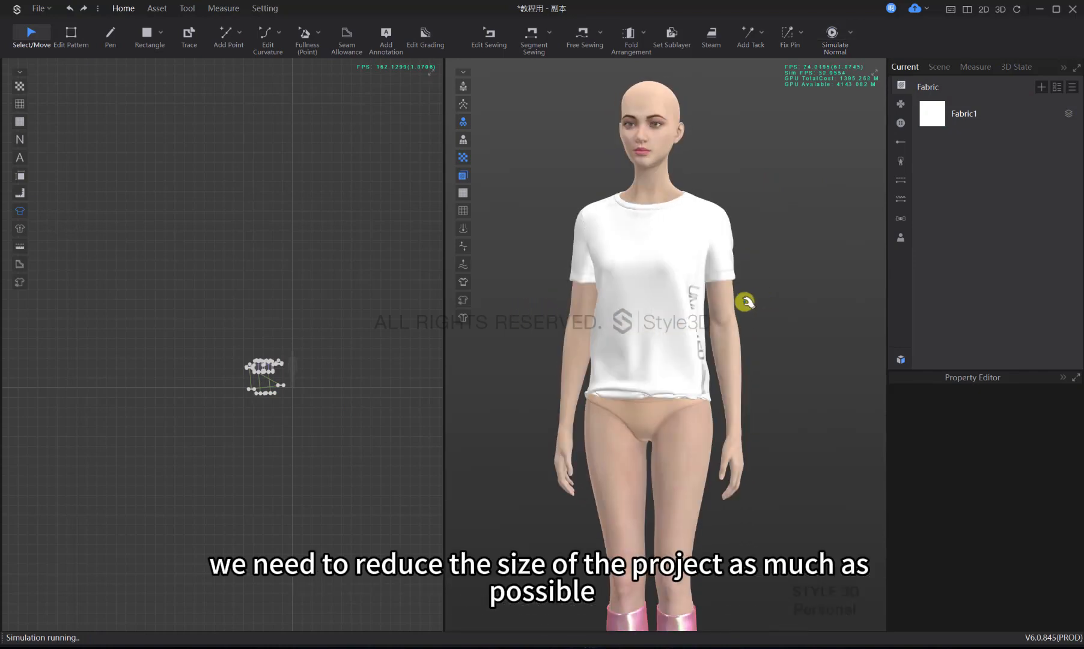
{"action": "left_click_drag", "start_coordinate": [332, 428], "coordinate": [273, 334]}
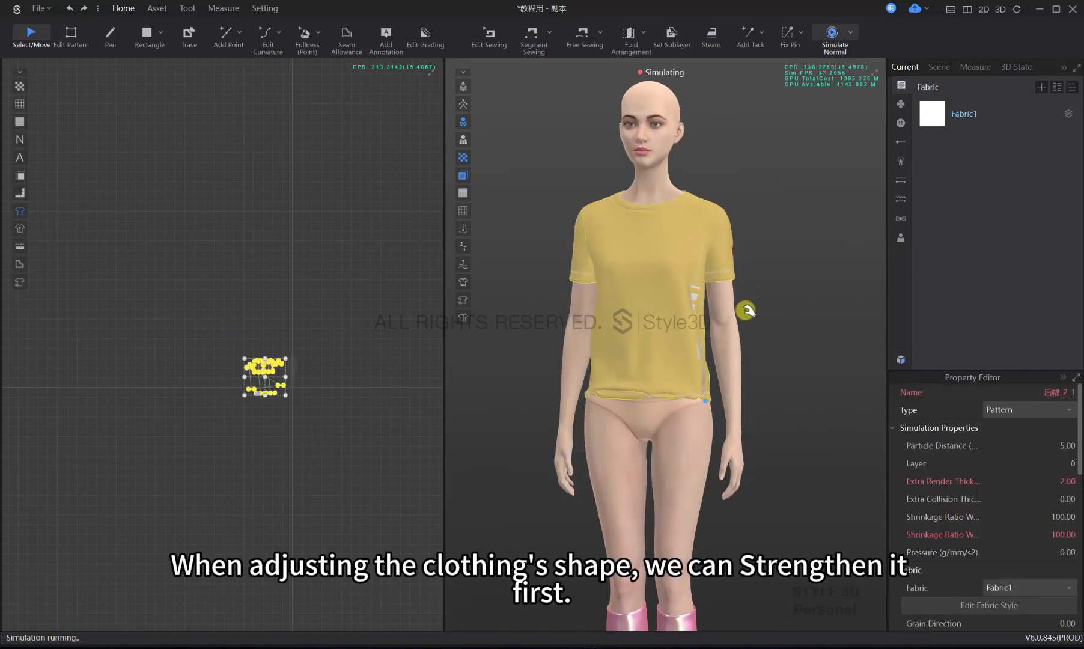
{"action": "right_click_drag", "start_coordinate": [788, 311], "coordinate": [499, 316]}
{"action": "right_click_drag", "start_coordinate": [716, 312], "coordinate": [765, 311]}
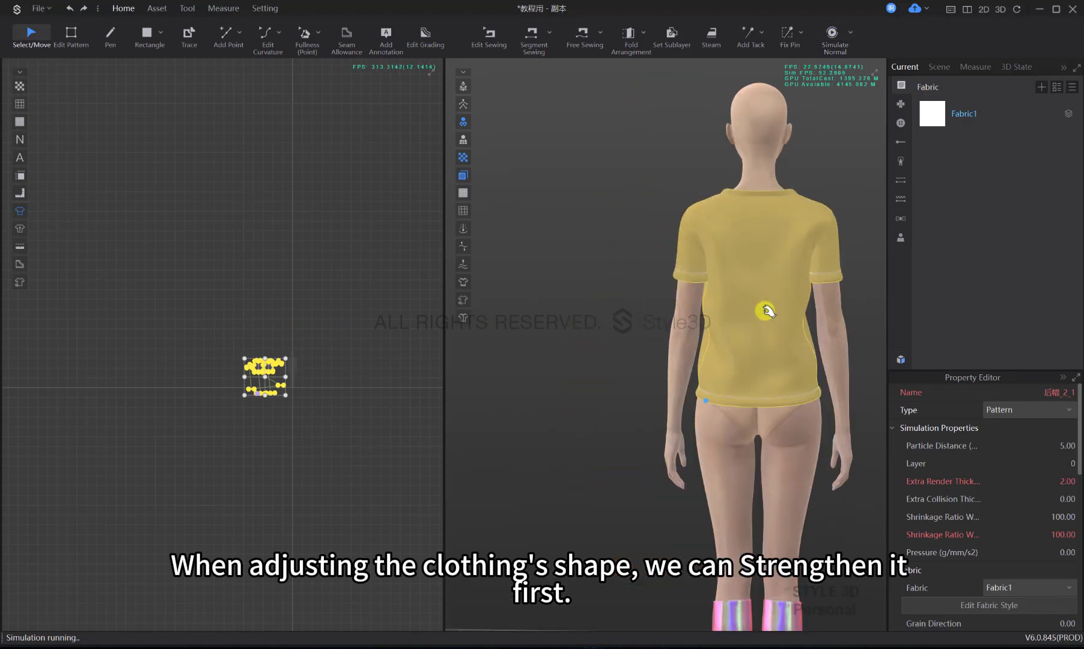
{"action": "key", "text": "space"}
{"action": "left_click", "coordinate": [825, 199]}
{"action": "key", "text": "2"}
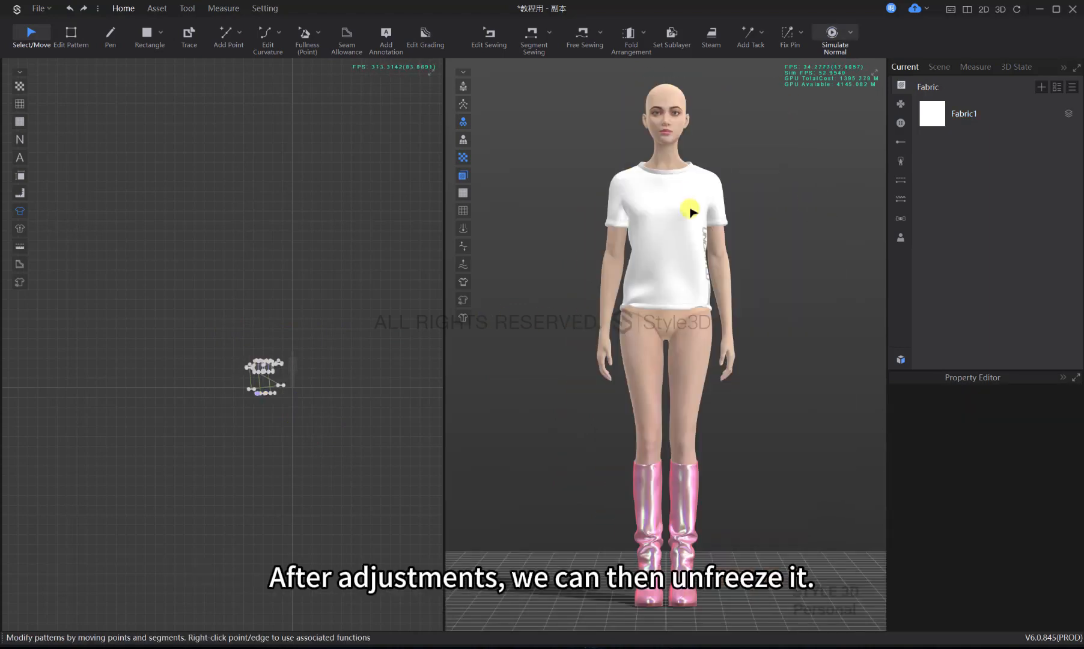
Simulate the T-shirt with strengthening removed so the soft fabric settles on the avatar
{"action": "scroll", "coordinate": [692, 211], "scroll_direction": "up", "scroll_amount": 3}
{"action": "middle_click_drag", "start_coordinate": [693, 211], "coordinate": [733, 325]}
{"action": "key", "text": "space"}
{"action": "mouse_move", "coordinate": [795, 349]}
{"action": "right_mouse_down"}
{"action": "mouse_move", "coordinate": [557, 346]}
{"action": "mouse_move", "coordinate": [787, 351]}
{"action": "right_mouse_up"}
{"action": "key", "text": "2"}
{"action": "scroll", "coordinate": [738, 342], "scroll_direction": "up", "scroll_amount": 3}
{"action": "key", "text": "space"}
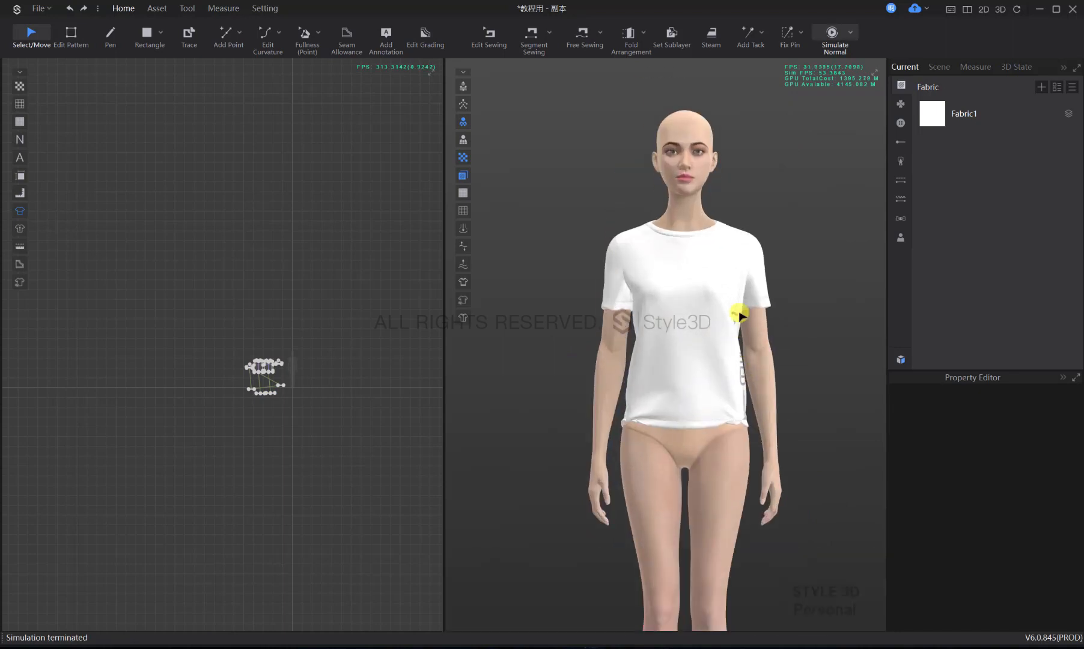
Delete the lettering graphic 图片10 from the side of the T-shirt
{"action": "left_click", "coordinate": [908, 111]}
{"action": "left_click", "coordinate": [938, 143]}
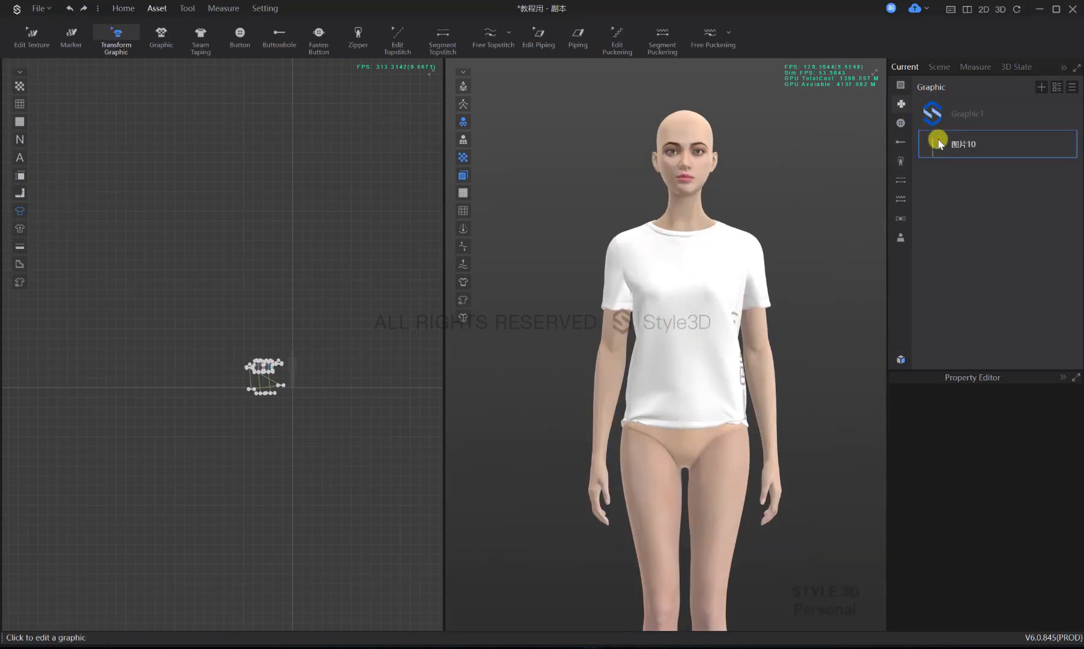
{"action": "left_click", "coordinate": [226, 77]}
{"action": "left_click", "coordinate": [157, 41]}
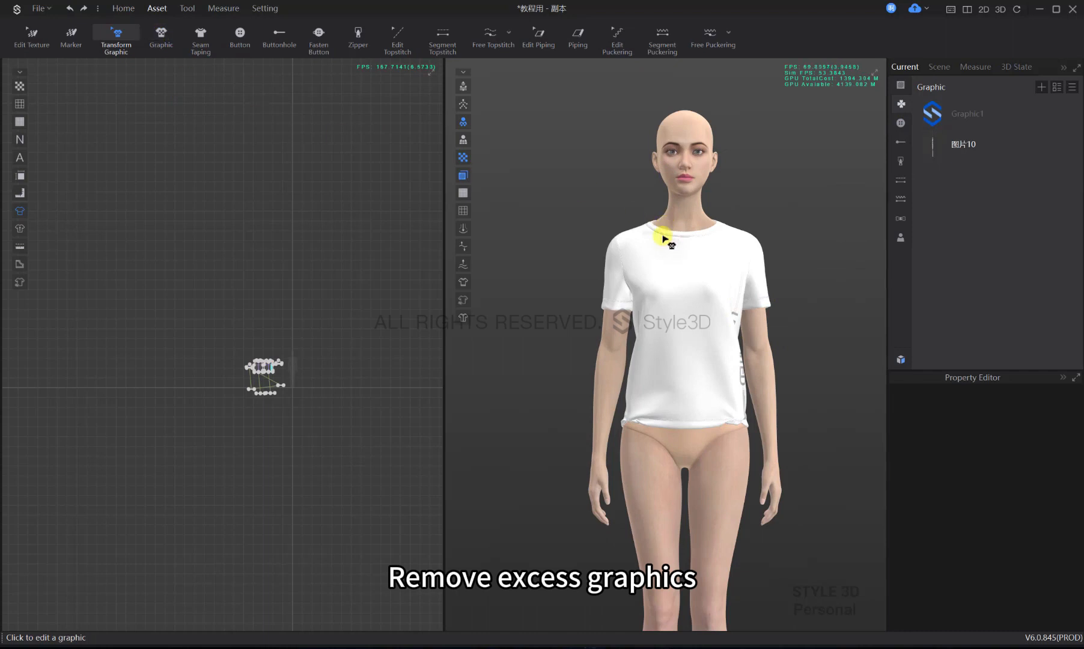
{"action": "right_click_drag", "start_coordinate": [664, 236], "coordinate": [701, 322]}
{"action": "left_click", "coordinate": [701, 323]}
{"action": "key", "text": "Delete"}
{"action": "key", "text": "2"}
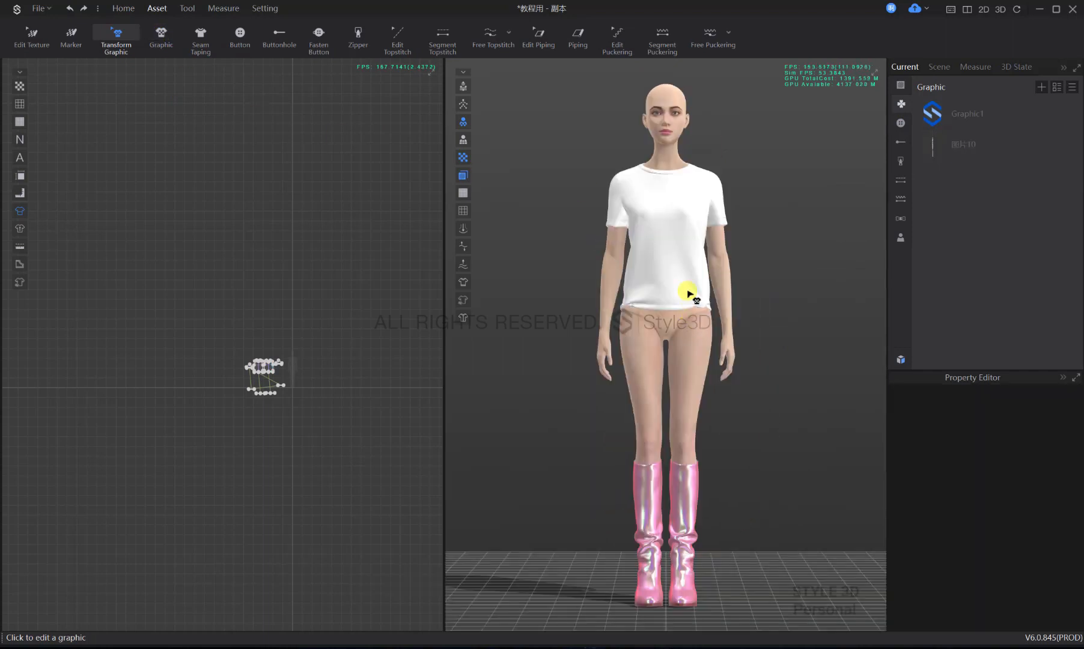
Delete all topstitches from the garment patterns
{"action": "key", "text": "q"}
{"action": "middle_click_drag", "start_coordinate": [741, 290], "coordinate": [732, 322]}
{"action": "scroll", "coordinate": [732, 321], "scroll_direction": "up", "scroll_amount": 3}
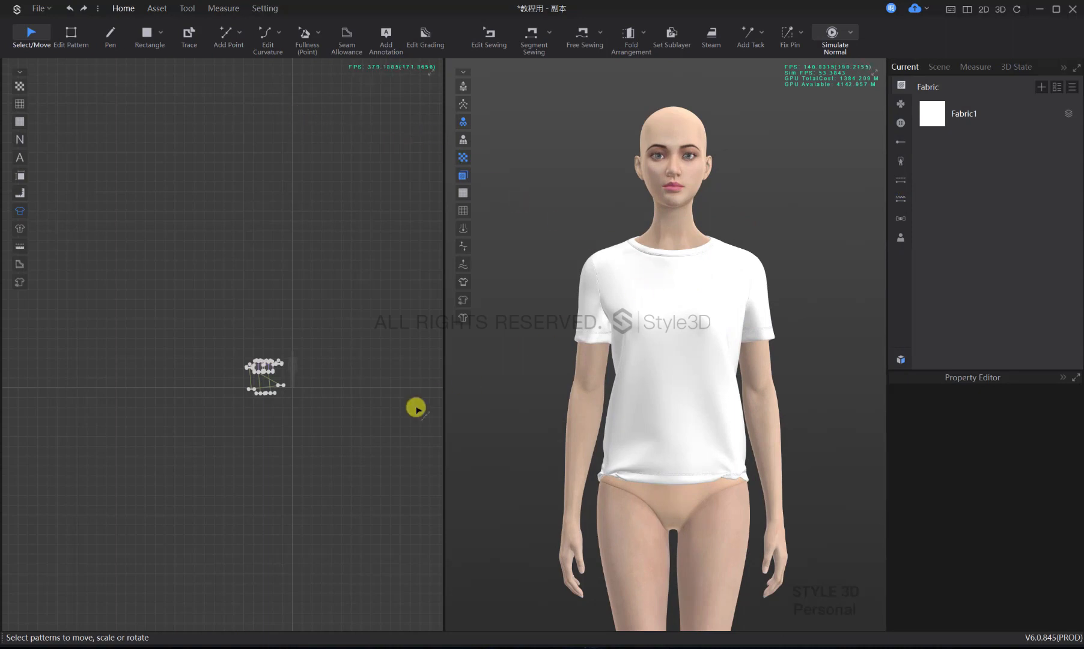
{"action": "key", "text": "j"}
{"action": "left_click_drag", "start_coordinate": [337, 443], "coordinate": [166, 307]}
{"action": "scroll", "coordinate": [49, 366], "scroll_direction": "up", "scroll_amount": 5}
{"action": "scroll", "coordinate": [98, 339], "scroll_direction": "down", "scroll_amount": 3}
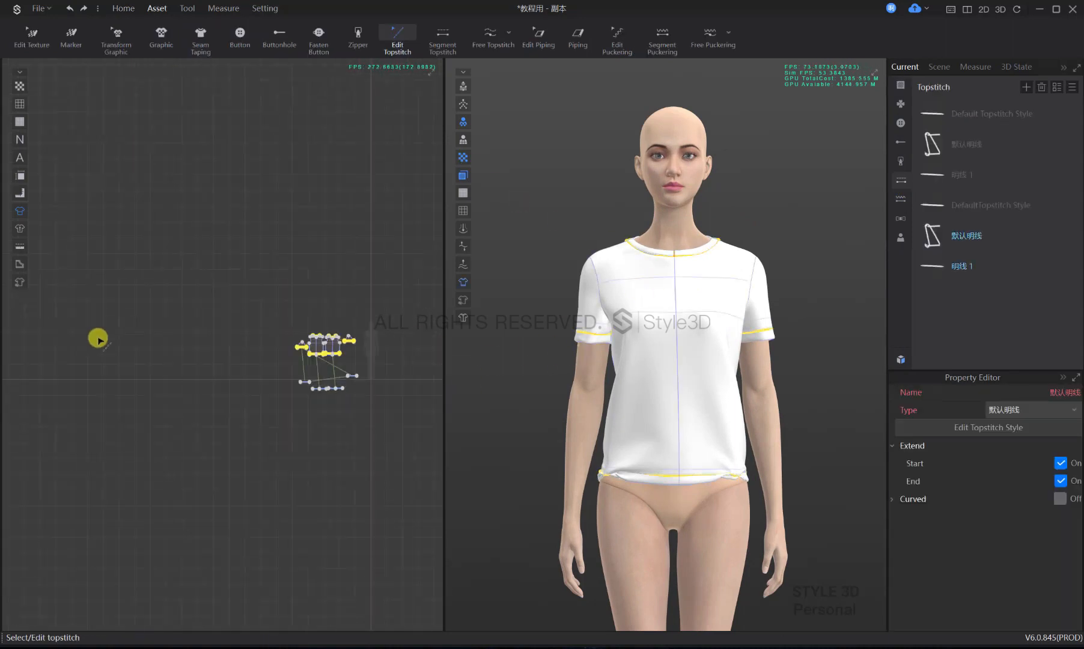
{"action": "key", "text": "Delete"}
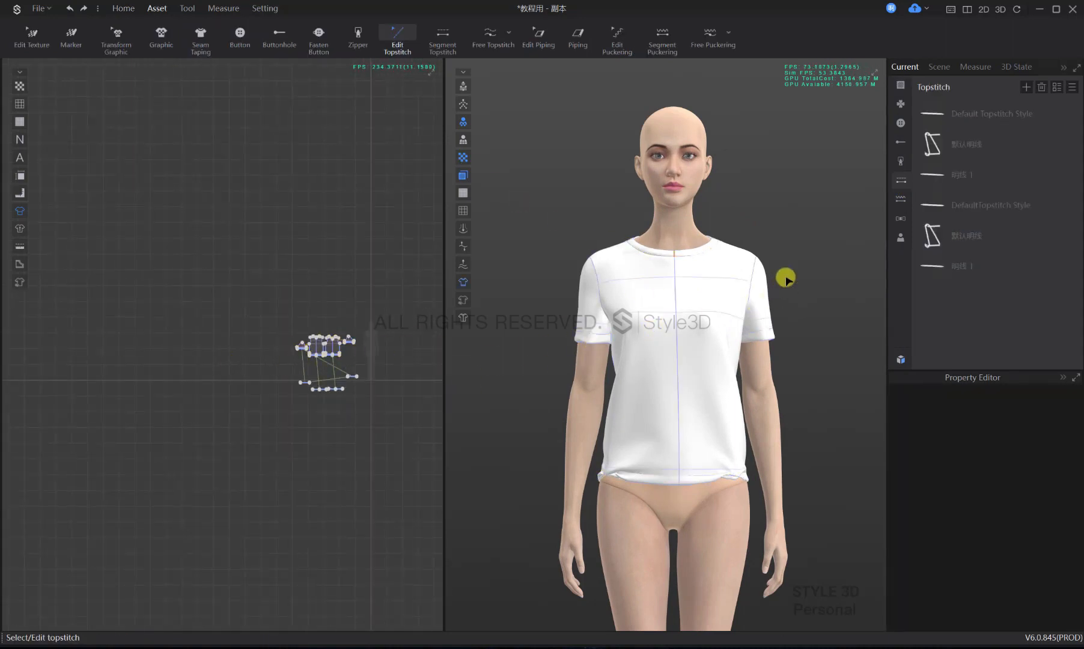
Delete the centre and horizontal reference lines inside the front and back body patterns
{"action": "key", "text": "q"}
{"action": "scroll", "coordinate": [355, 337], "scroll_direction": "up", "scroll_amount": 6}
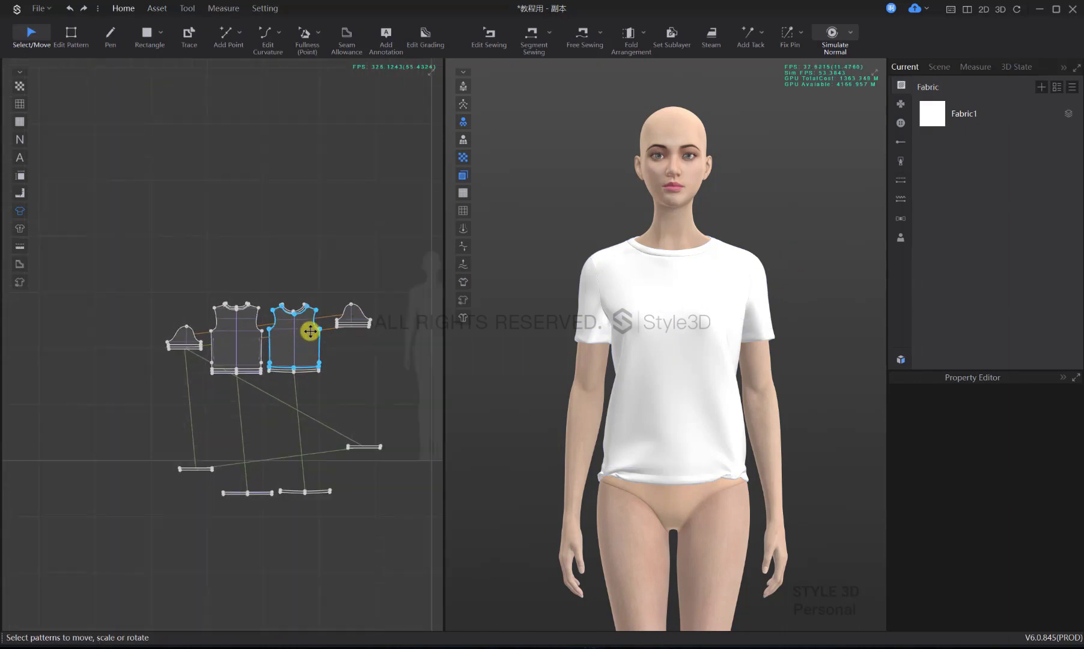
{"action": "key", "text": "i"}
{"action": "left_click_drag", "start_coordinate": [413, 486], "coordinate": [44, 232]}
{"action": "left_click", "coordinate": [307, 354]}
{"action": "scroll", "coordinate": [307, 355], "scroll_direction": "up", "scroll_amount": 3}
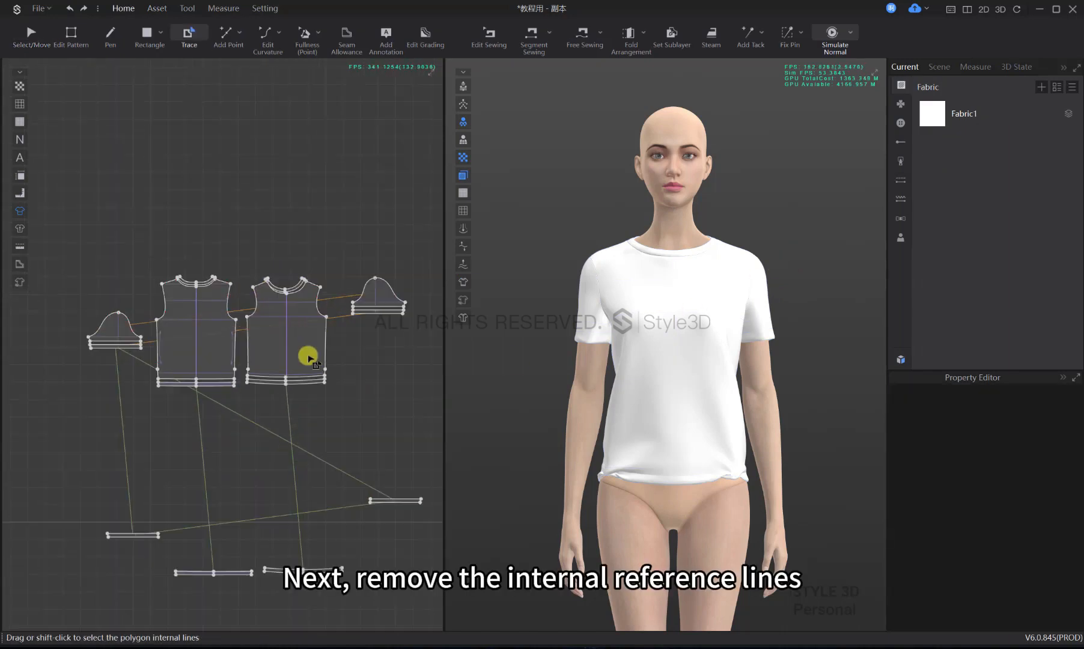
{"action": "scroll", "coordinate": [308, 357], "scroll_direction": "up", "scroll_amount": 3}
{"action": "left_click_drag", "start_coordinate": [311, 351], "coordinate": [224, 246]}
{"action": "key", "text": "Delete"}
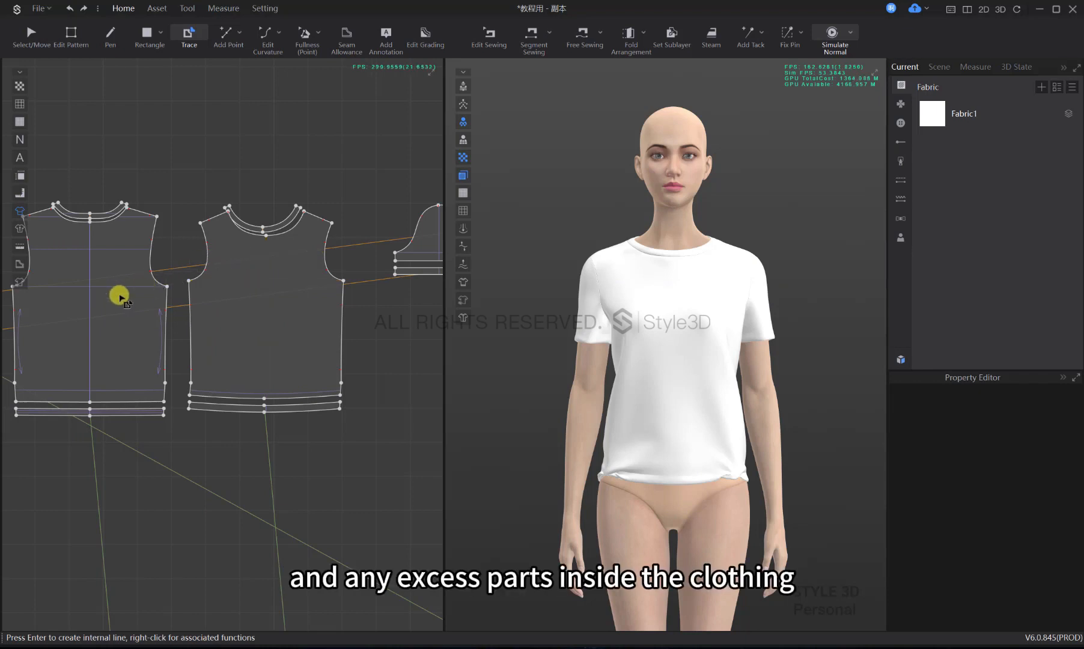
{"action": "left_click_drag", "start_coordinate": [133, 344], "coordinate": [56, 236]}
{"action": "key", "text": "Delete"}
{"action": "scroll", "coordinate": [162, 330], "scroll_direction": "down", "scroll_amount": 4}
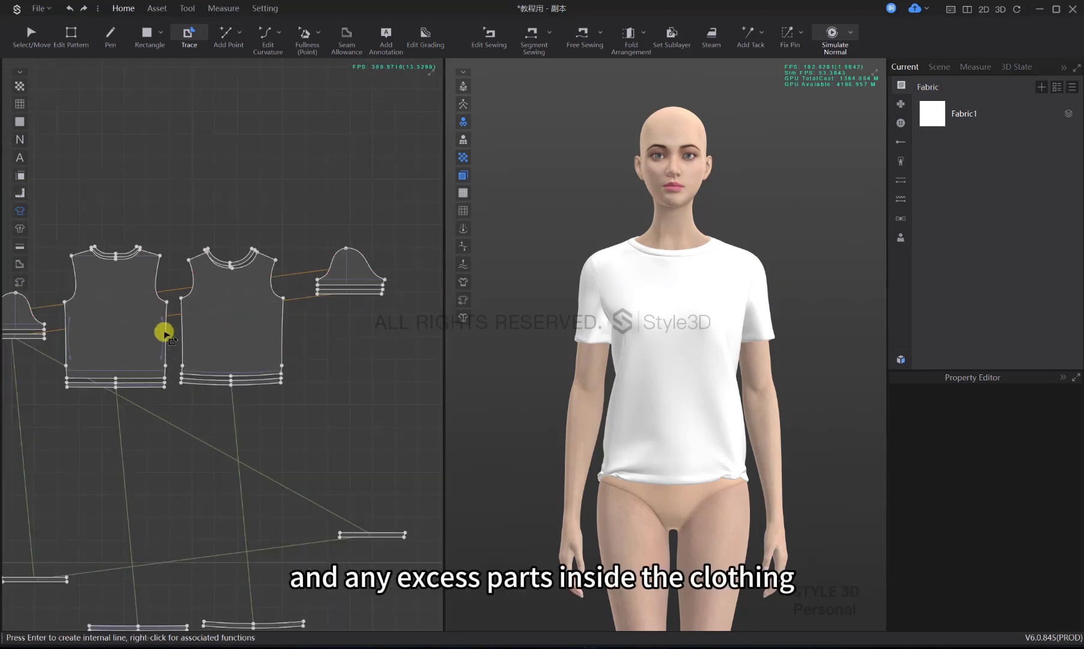
Delete the four separate strip patterns lying below the body and sleeve patterns
{"action": "key", "text": "z"}
{"action": "scroll", "coordinate": [324, 355], "scroll_direction": "down", "scroll_amount": 3}
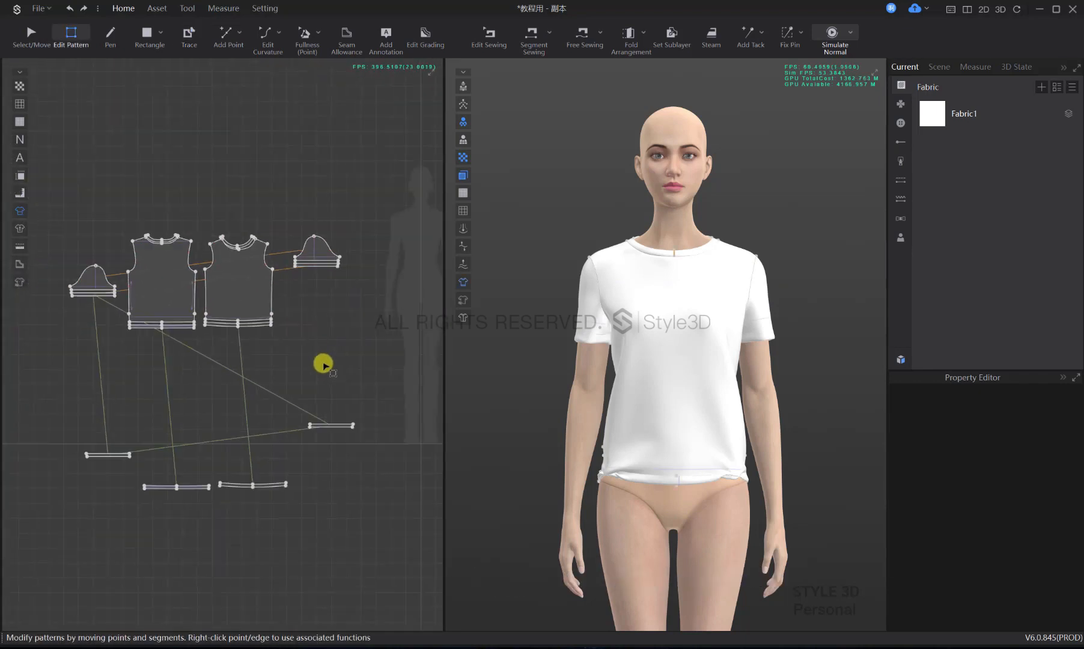
{"action": "left_click_drag", "start_coordinate": [355, 478], "coordinate": [118, 385]}
{"action": "key", "text": "Delete"}
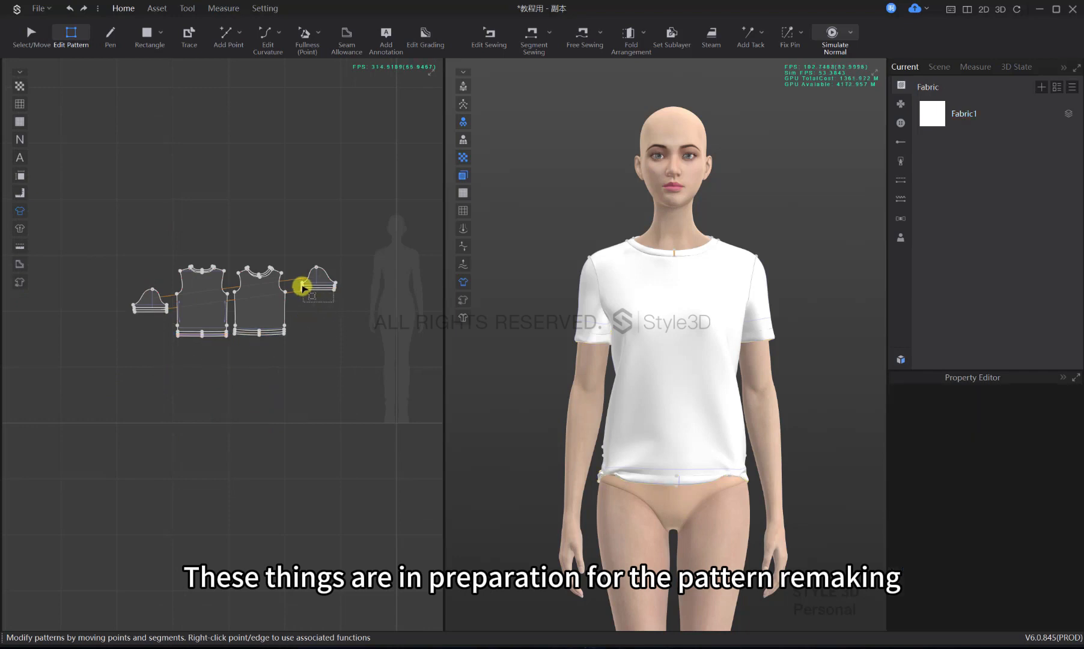
Remove the extra hem bands along the lower edges of the sleeve, front and back patterns
{"action": "left_click_drag", "start_coordinate": [303, 287], "coordinate": [301, 287]}
{"action": "key", "text": "Delete"}
{"action": "left_click_drag", "start_coordinate": [284, 351], "coordinate": [189, 333]}
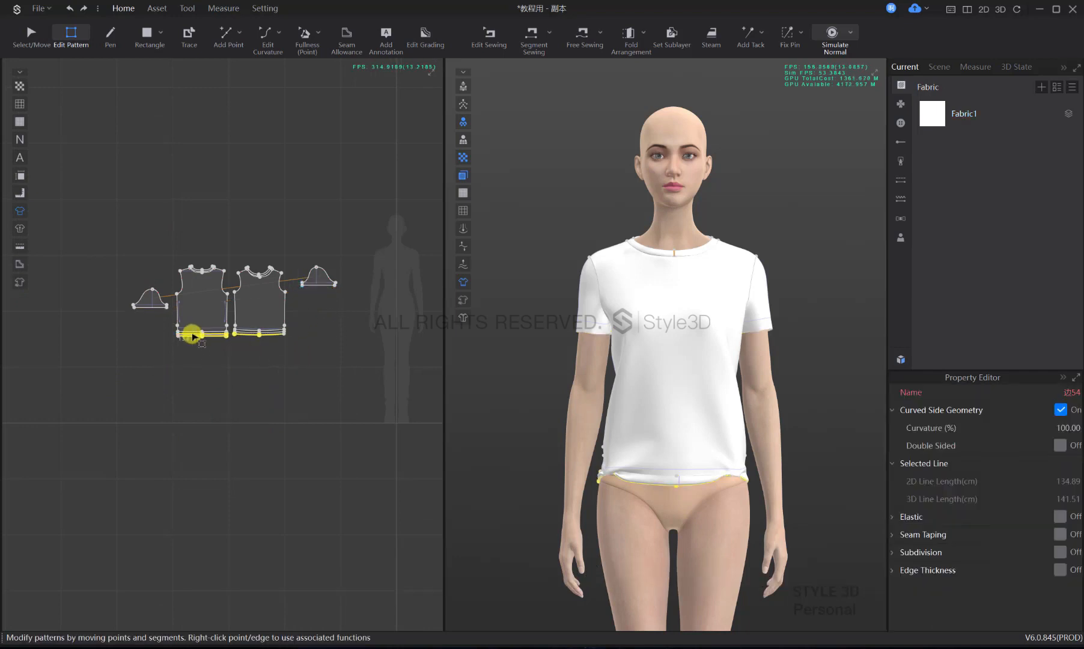
{"action": "key", "text": "Delete"}
Remove the neckband strips from the front and back necklines
{"action": "scroll", "coordinate": [282, 306], "scroll_direction": "up", "scroll_amount": 5}
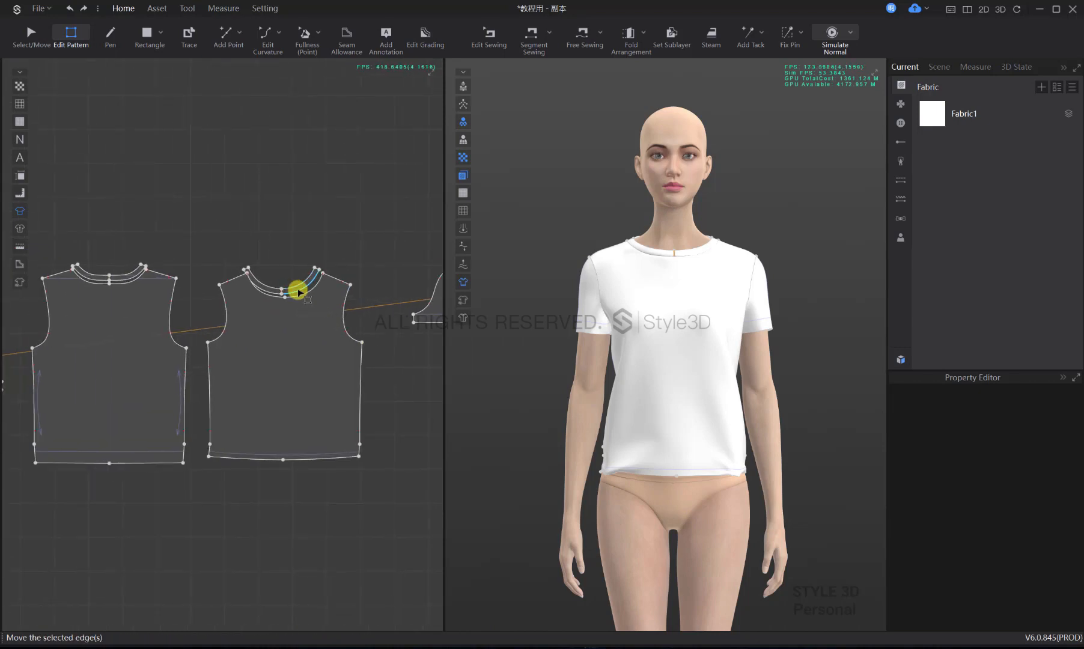
{"action": "left_click", "coordinate": [298, 292]}
{"action": "key", "text": "Delete"}
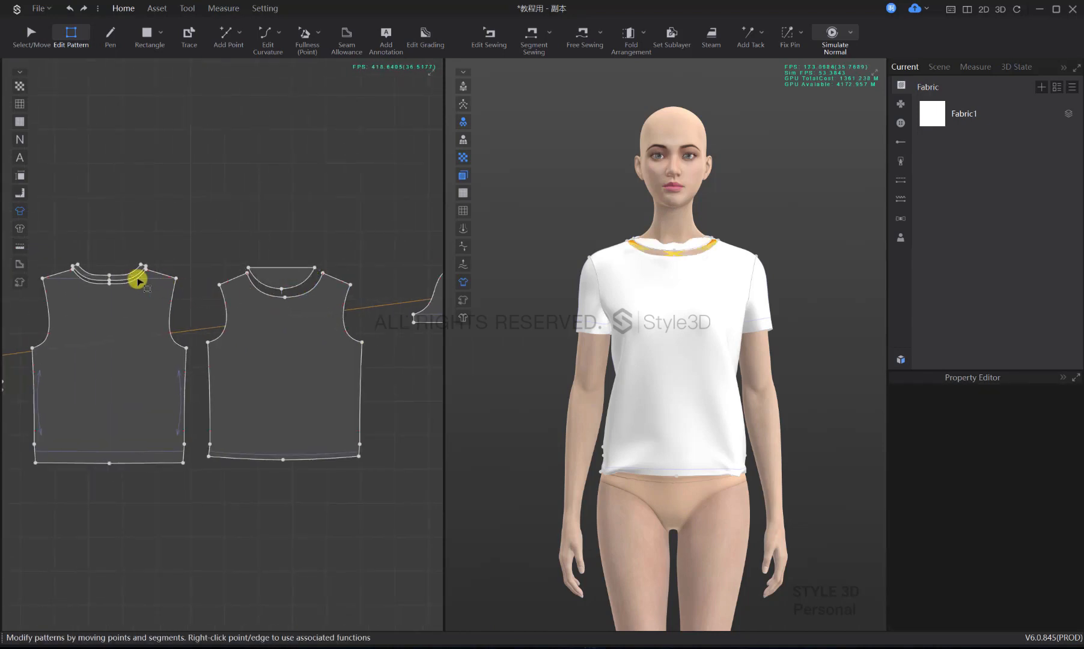
{"action": "key", "text": "a"}
{"action": "left_click", "coordinate": [283, 269]}
{"action": "left_click", "coordinate": [137, 274], "text": "shift"}
{"action": "key", "text": "Delete"}
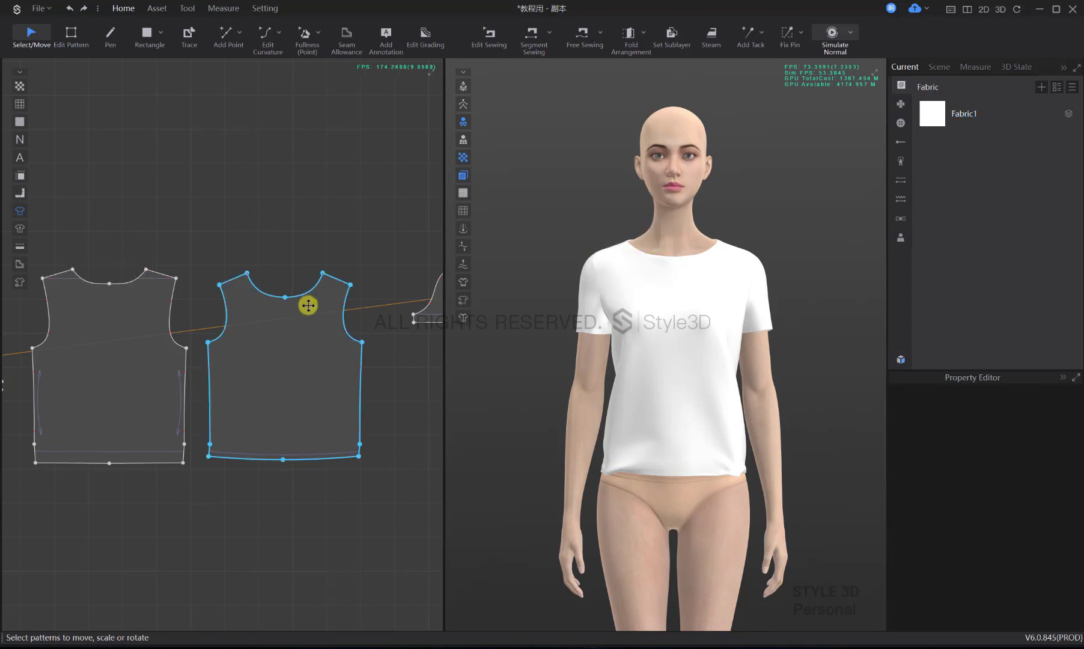
Delete the sleeve pattern worn on the avatar's left arm
{"action": "scroll", "coordinate": [308, 305], "scroll_direction": "down", "scroll_amount": 3}
{"action": "scroll", "coordinate": [314, 406], "scroll_direction": "down", "scroll_amount": 3}
{"action": "scroll", "coordinate": [314, 406], "scroll_direction": "up", "scroll_amount": 3}
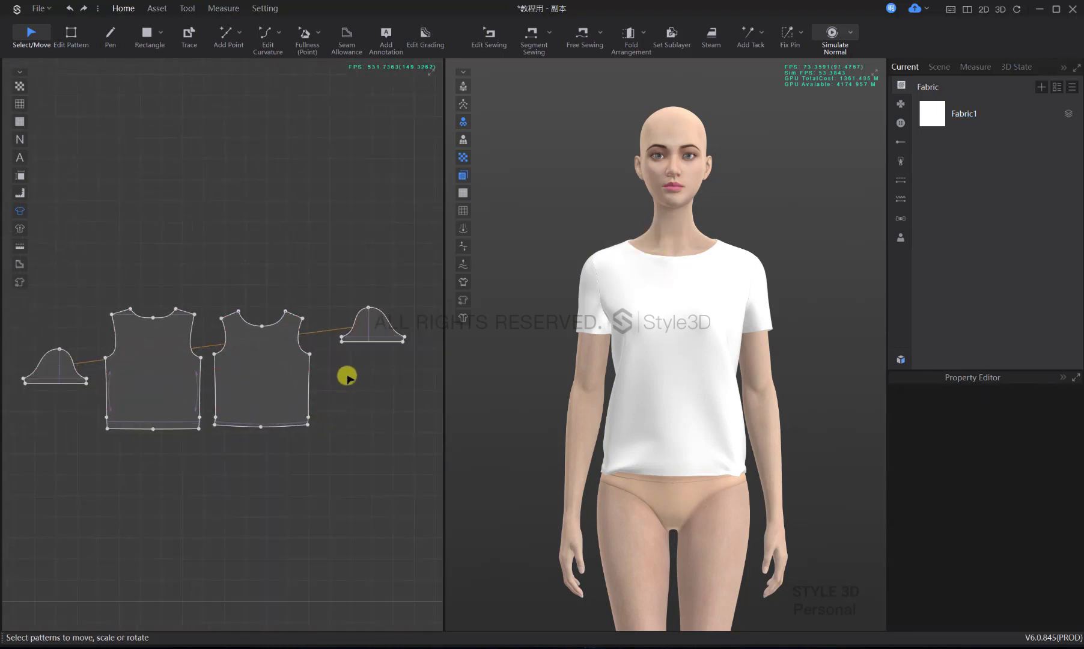
{"action": "middle_click_drag", "start_coordinate": [346, 378], "coordinate": [338, 361]}
{"action": "left_click", "coordinate": [761, 276]}
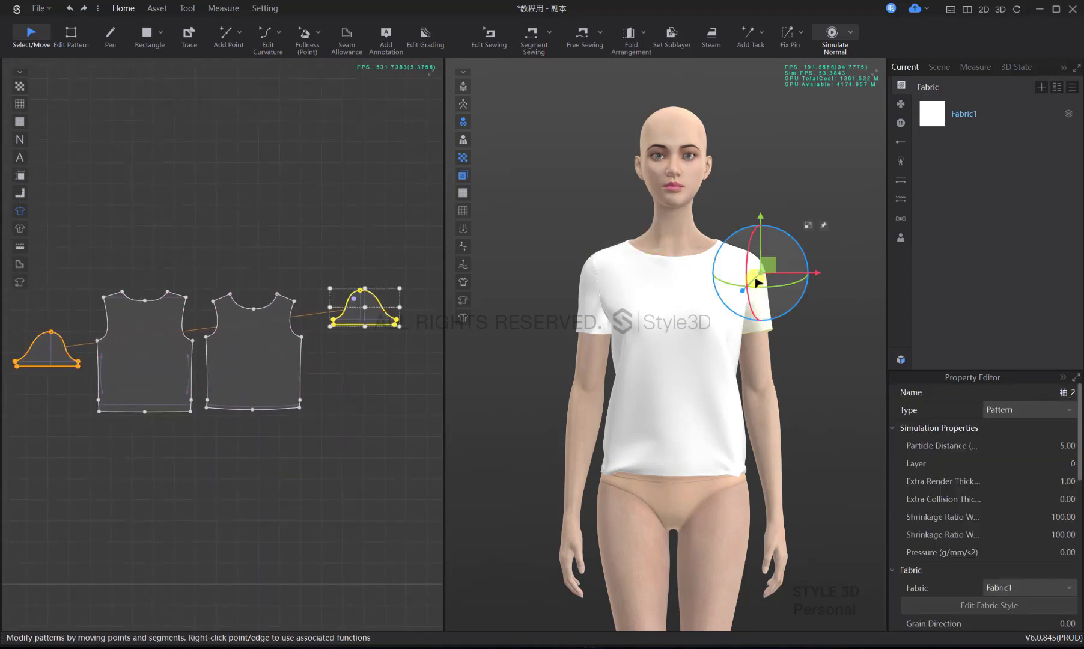
{"action": "key", "text": "Delete"}
Cut the front body pattern along a vertical centre line from neckline to hem and delete the half on the avatar's left side
{"action": "key", "text": "d"}
{"action": "left_click", "coordinate": [253, 309]}
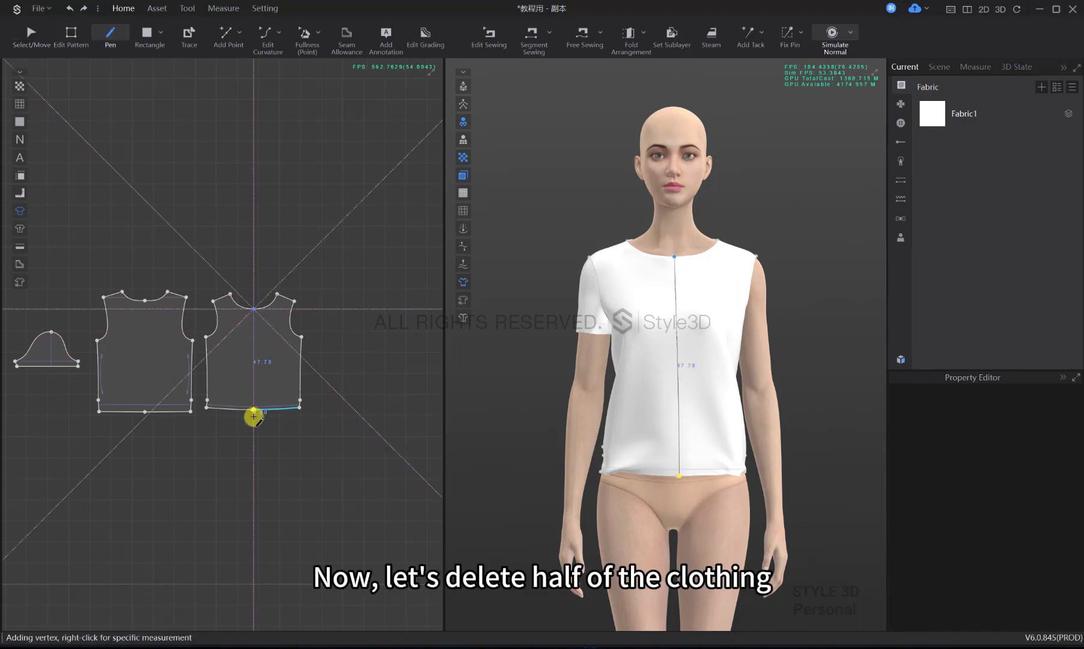
{"action": "left_click", "coordinate": [253, 410]}
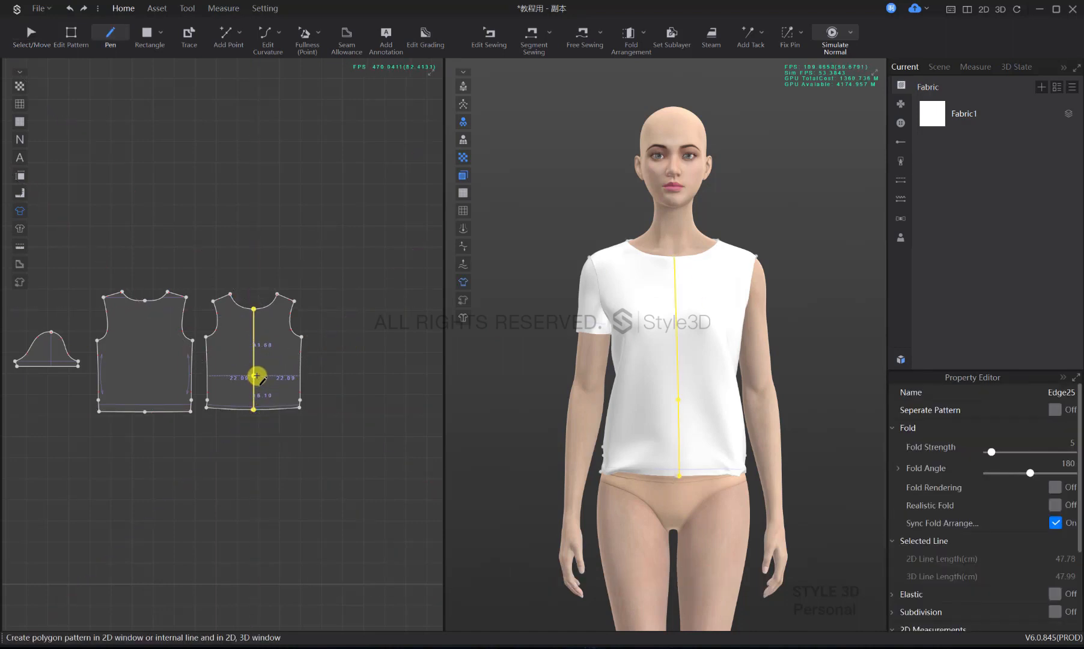
{"action": "key", "text": "z"}
{"action": "right_click", "coordinate": [255, 369]}
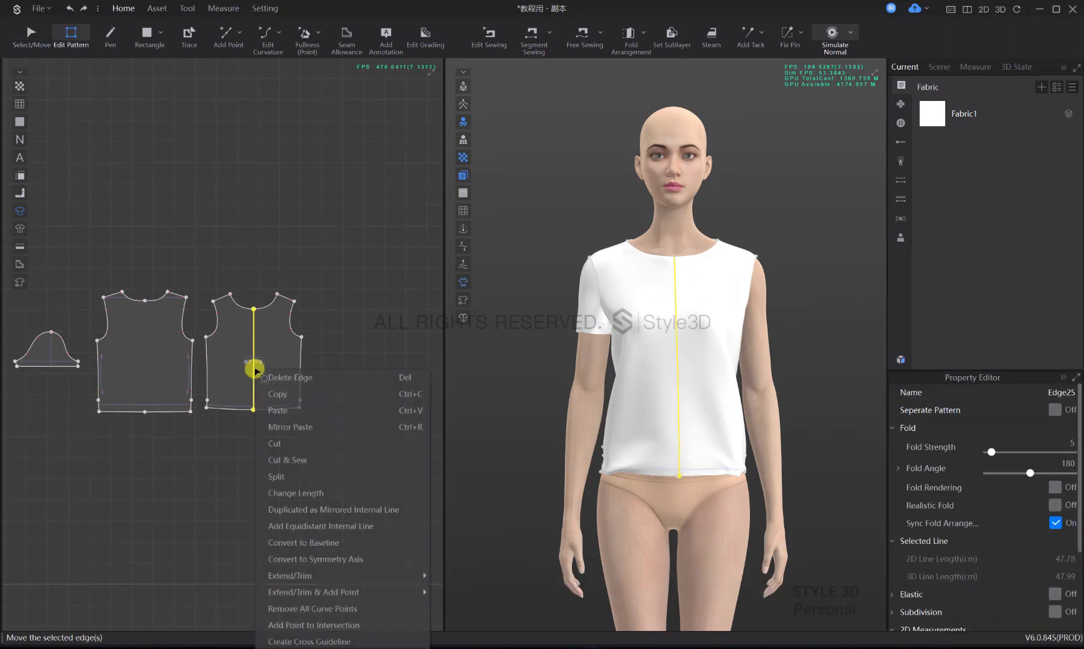
{"action": "left_click", "coordinate": [278, 443]}
{"action": "left_click", "coordinate": [281, 356]}
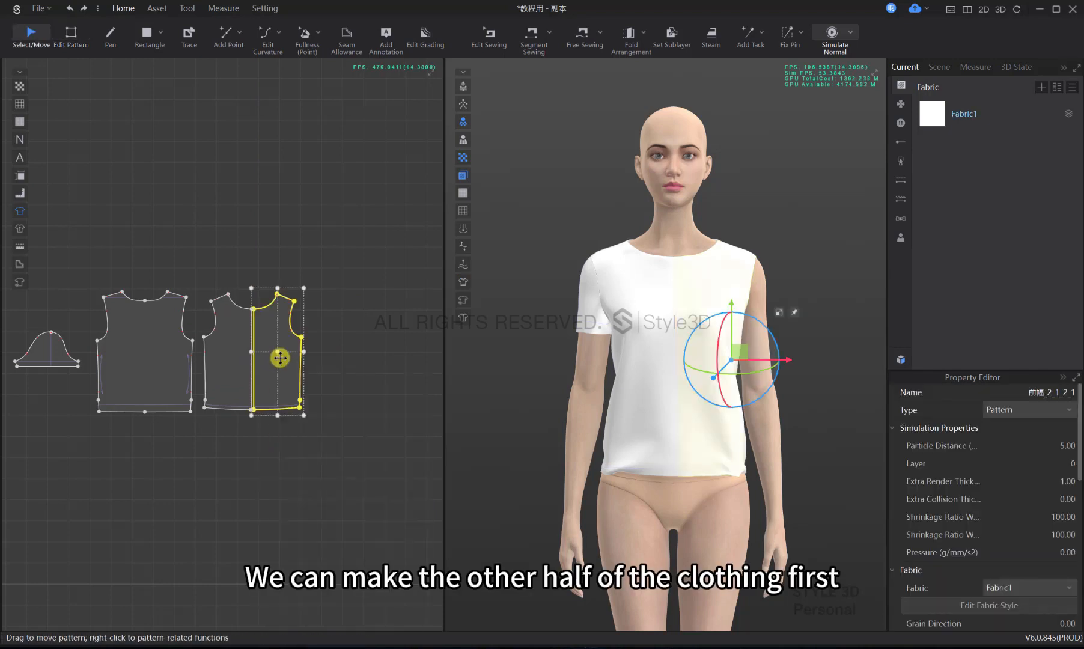
{"action": "key", "text": "Delete"}
Cut the back body pattern along a vertical centre line from neckline to hem and delete the half on the avatar's left side
{"action": "key", "text": "d"}
{"action": "left_click", "coordinate": [201, 299]}
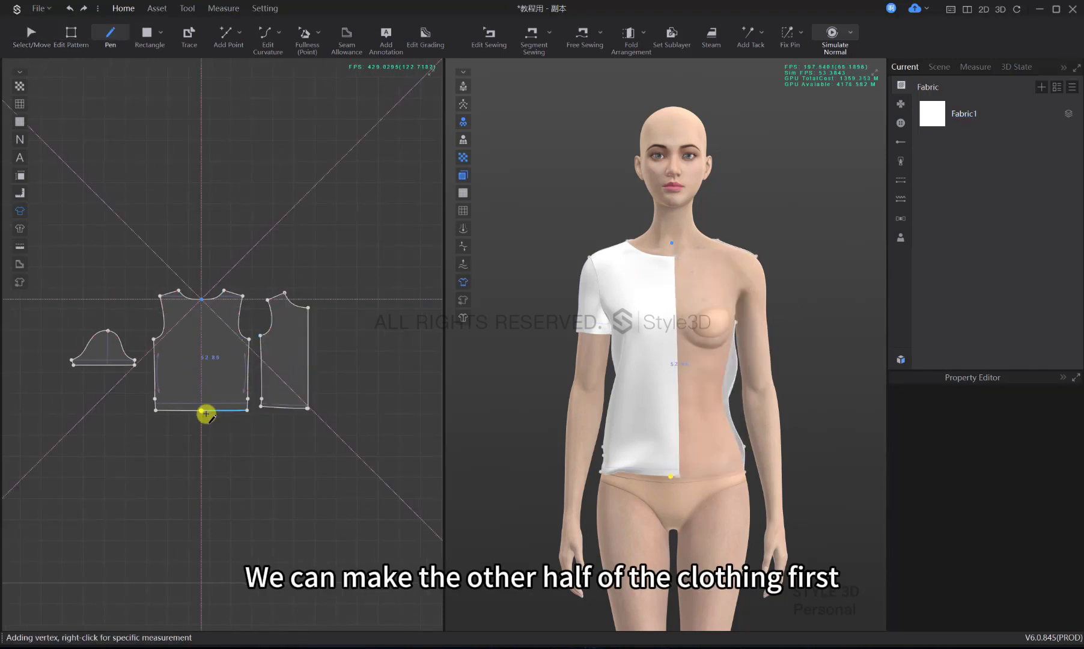
{"action": "left_click", "coordinate": [201, 410]}
{"action": "key", "text": "z"}
{"action": "right_click", "coordinate": [202, 377]}
{"action": "left_click", "coordinate": [239, 466]}
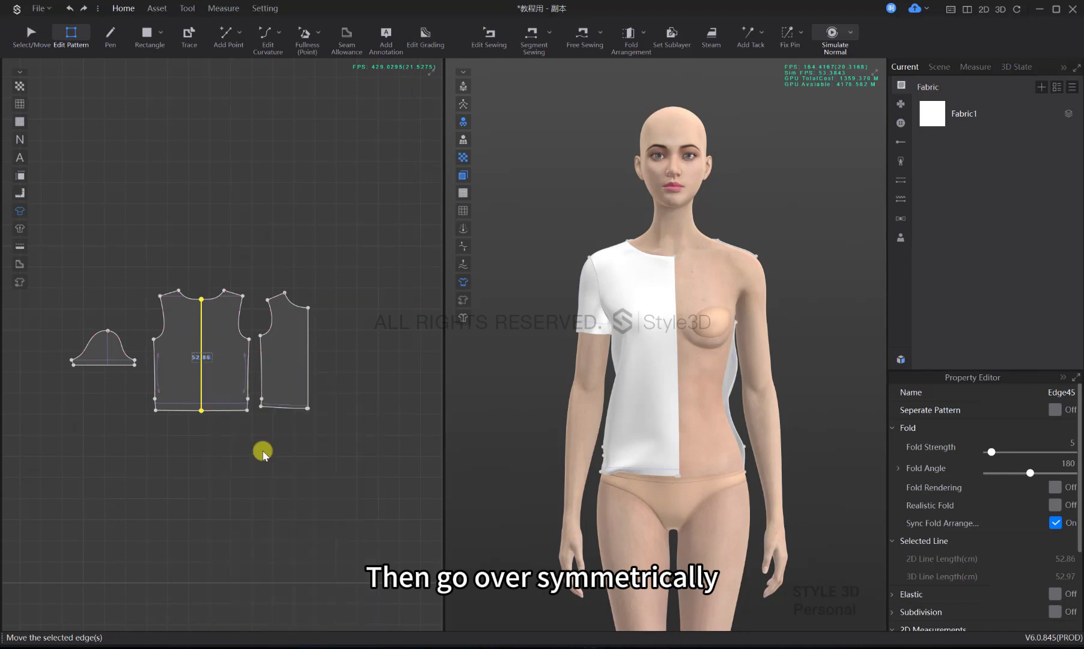
{"action": "right_click_drag", "start_coordinate": [758, 380], "coordinate": [786, 375]}
{"action": "key", "text": "a"}
{"action": "left_click", "coordinate": [625, 325]}
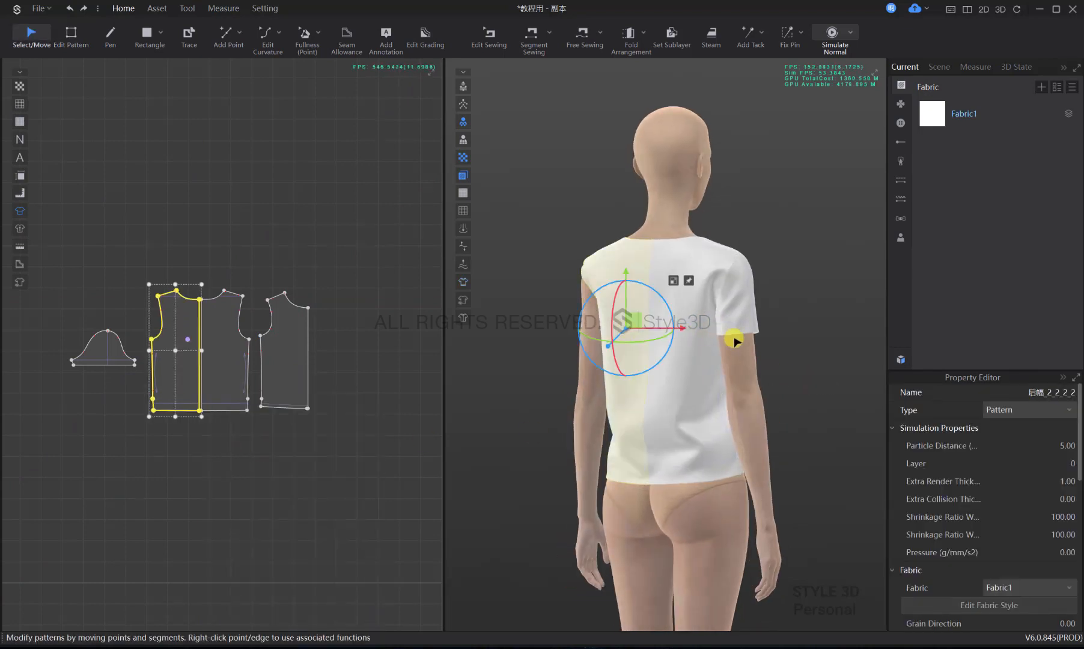
{"action": "key", "text": "Delete"}
Draw a horizontal internal line about 22.4 cm long across each of the half front and half back patterns, slightly below the armholes
{"action": "right_click_drag", "start_coordinate": [733, 339], "coordinate": [575, 355]}
{"action": "key", "text": "2"}
{"action": "scroll", "coordinate": [661, 332], "scroll_direction": "up", "scroll_amount": 3}
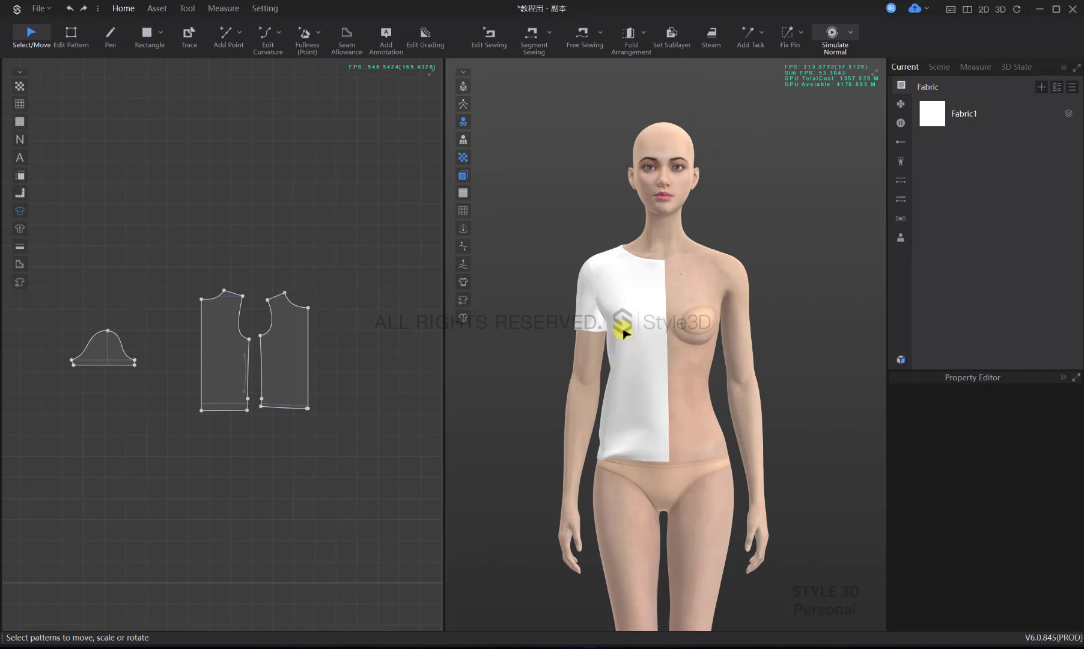
{"action": "scroll", "coordinate": [624, 332], "scroll_direction": "up", "scroll_amount": 2}
{"action": "key", "text": "d"}
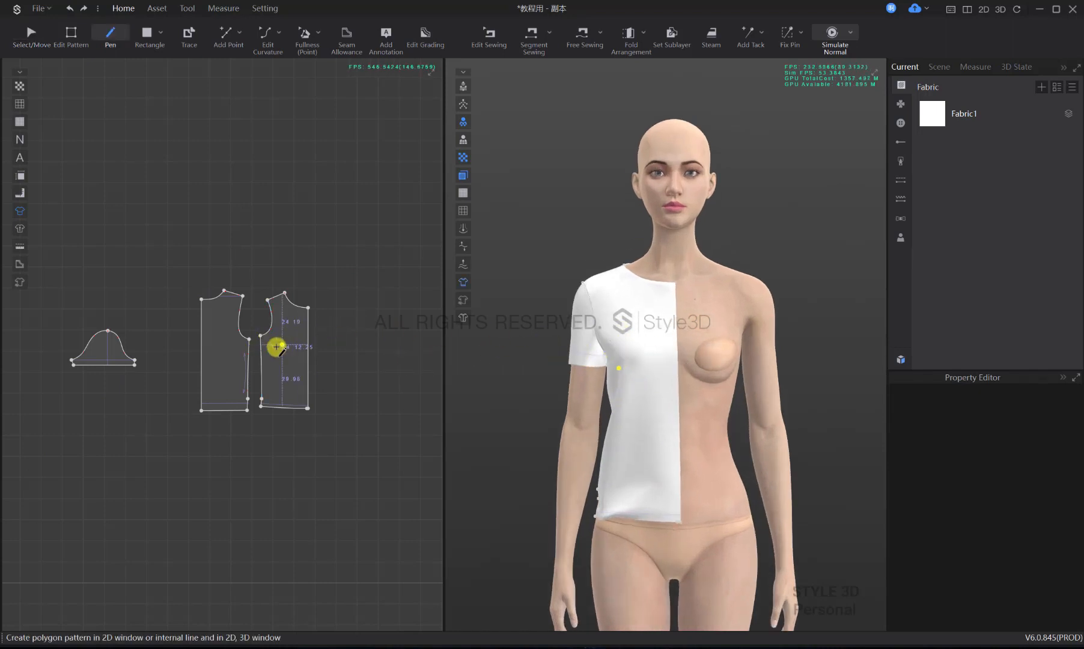
{"action": "scroll", "coordinate": [281, 361], "scroll_direction": "up", "scroll_amount": 5}
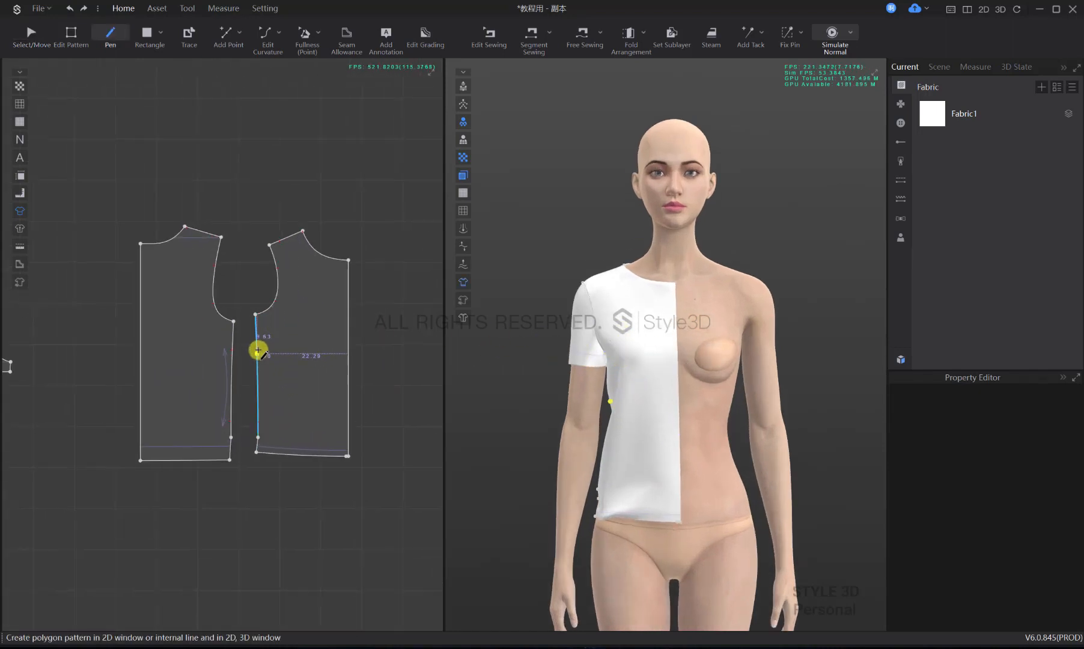
{"action": "left_click", "coordinate": [257, 347]}
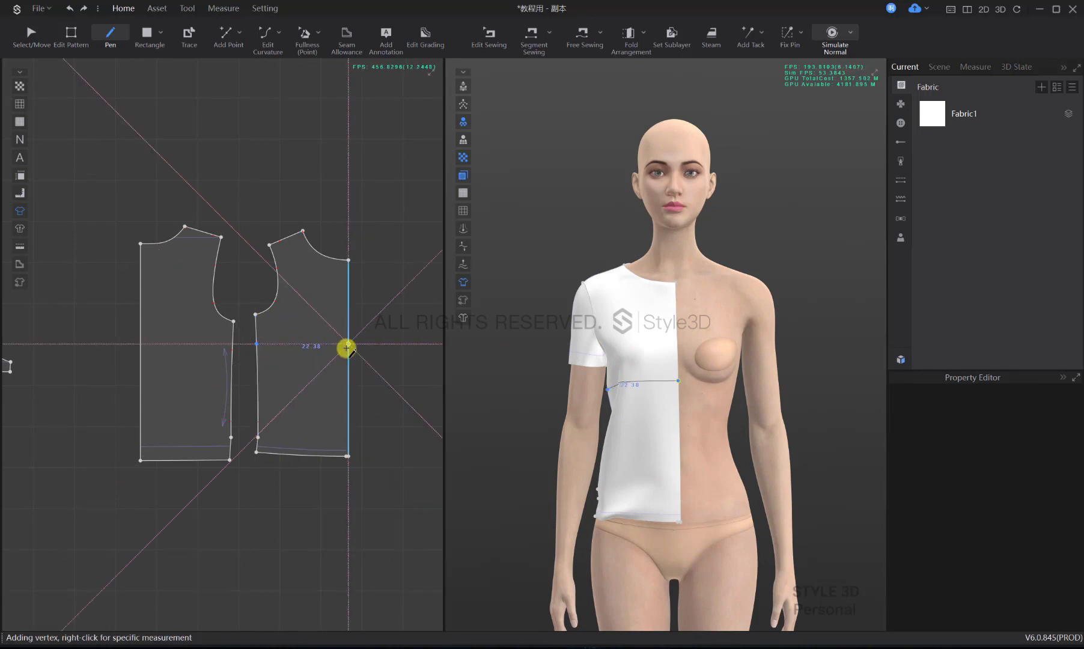
{"action": "left_click", "coordinate": [348, 344]}
{"action": "left_click", "coordinate": [141, 350]}
Cut the half front and half back patterns along their horizontal lines and delete the two lower pieces
{"action": "key", "text": "z"}
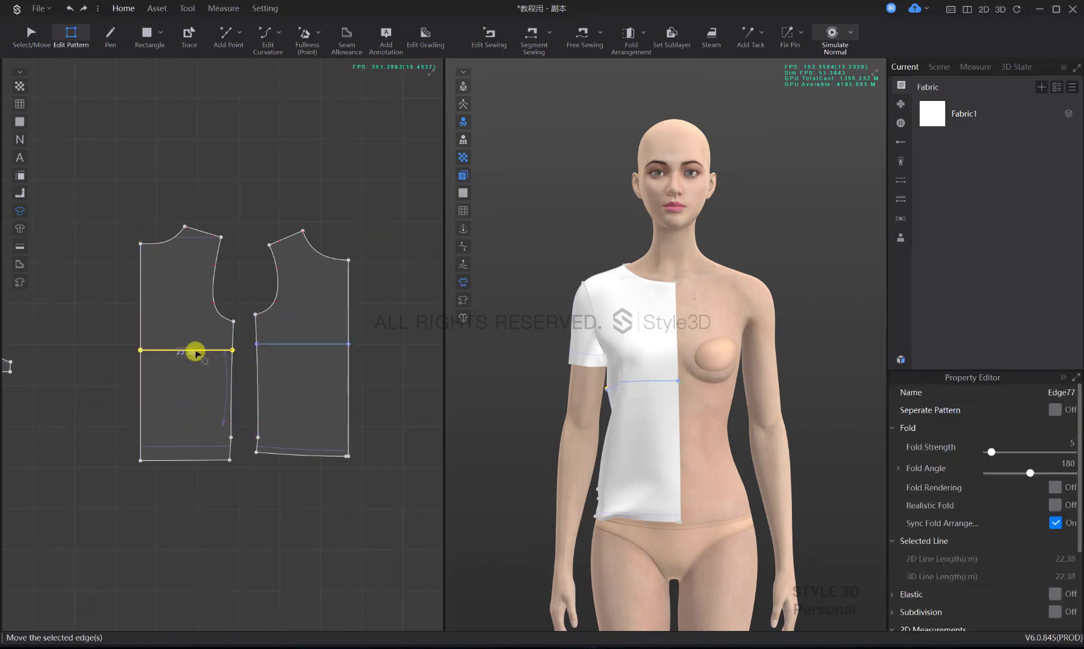
{"action": "left_click", "coordinate": [282, 345], "text": "shift"}
{"action": "right_click", "coordinate": [286, 344]}
{"action": "left_click", "coordinate": [311, 383]}
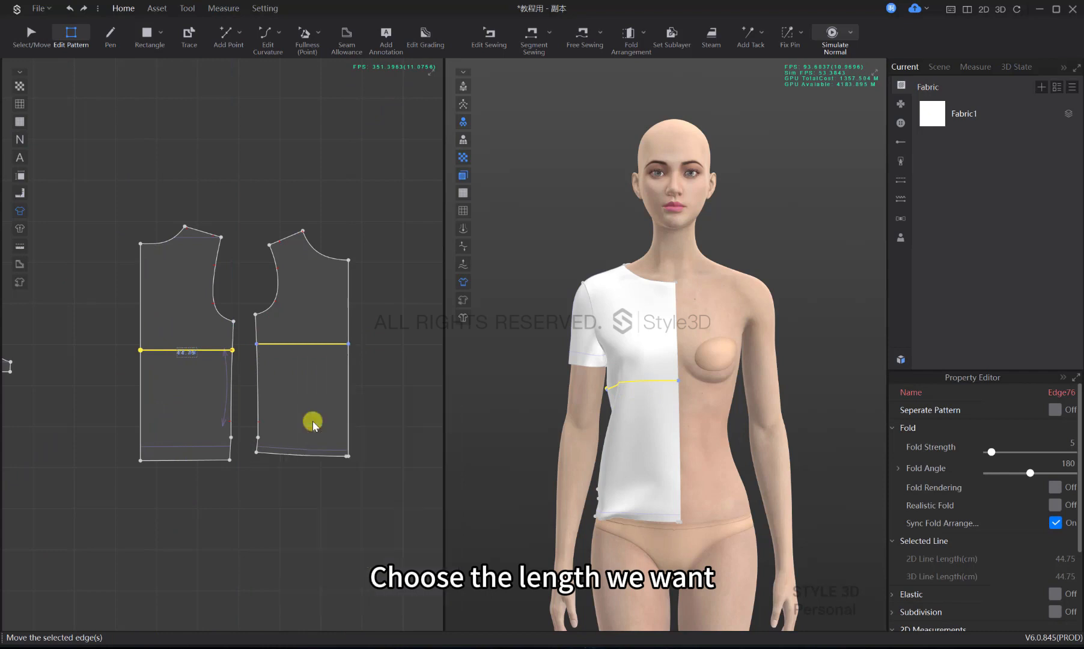
{"action": "key", "text": "a"}
{"action": "left_click_drag", "start_coordinate": [391, 443], "coordinate": [136, 388]}
{"action": "key", "text": "Delete"}
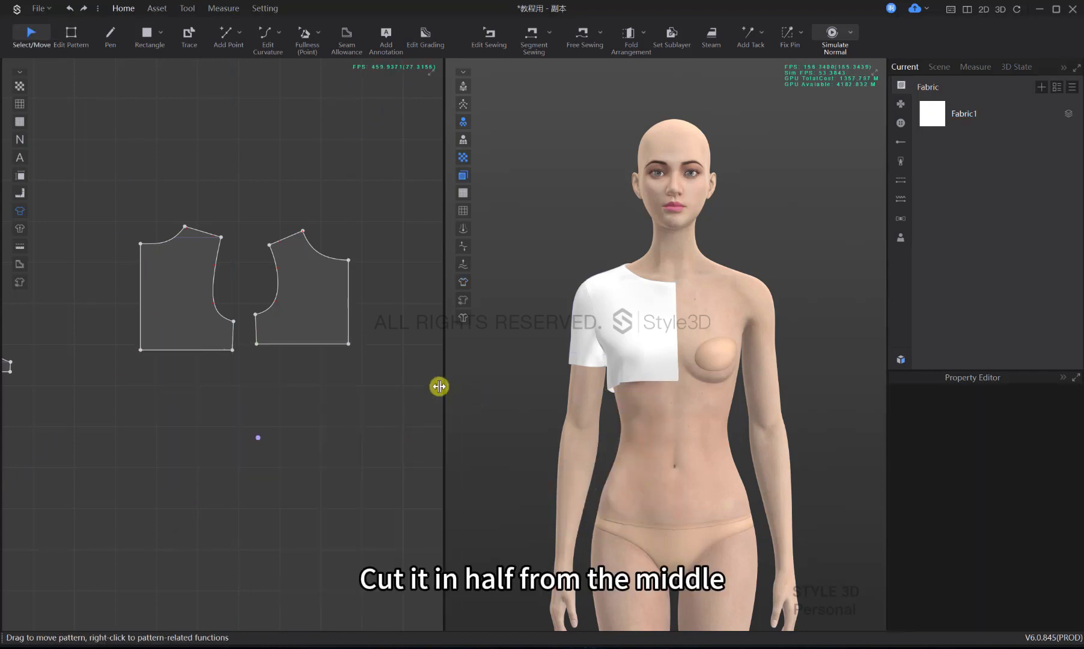
Compare the lengths of the front and back side seam edges below the armholes
{"action": "mouse_move", "coordinate": [647, 419]}
{"action": "right_mouse_down"}
{"action": "mouse_move", "coordinate": [699, 419]}
{"action": "mouse_move", "coordinate": [666, 419]}
{"action": "right_mouse_up"}
{"action": "scroll", "coordinate": [348, 419], "scroll_direction": "up", "scroll_amount": 4}
{"action": "key", "text": "z"}
{"action": "left_click", "coordinate": [258, 332]}
{"action": "scroll", "coordinate": [259, 322], "scroll_direction": "up", "scroll_amount": 4}
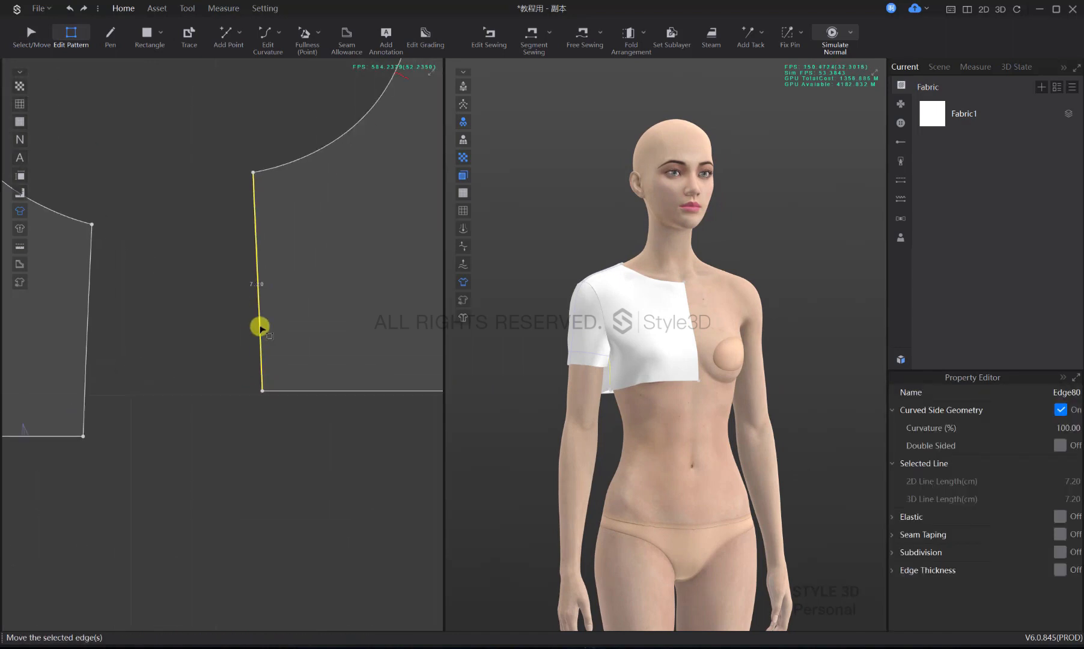
{"action": "scroll", "coordinate": [267, 303], "scroll_direction": "up", "scroll_amount": 3}
{"action": "scroll", "coordinate": [267, 305], "scroll_direction": "down", "scroll_amount": 6}
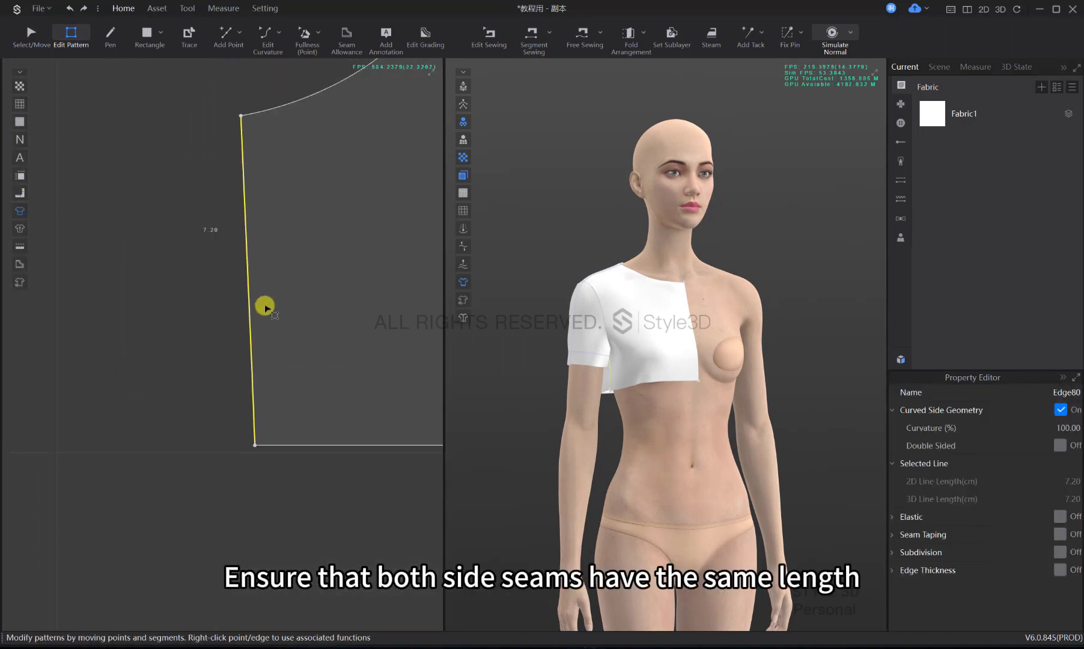
{"action": "left_click", "coordinate": [112, 317]}
{"action": "scroll", "coordinate": [124, 334], "scroll_direction": "up", "scroll_amount": 3}
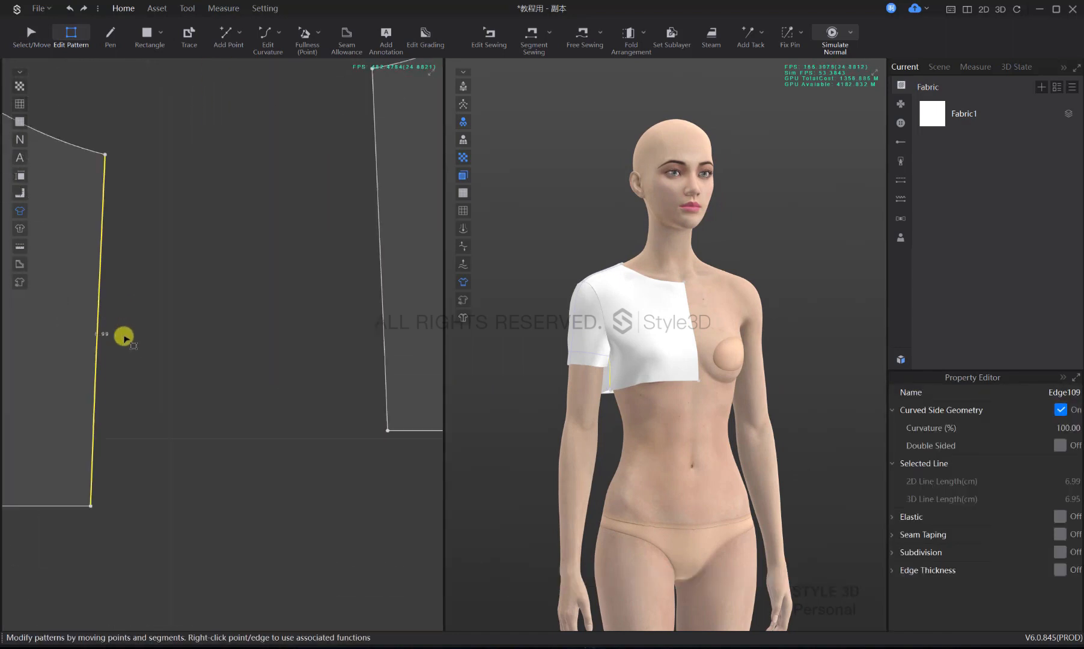
{"action": "scroll", "coordinate": [144, 340], "scroll_direction": "down", "scroll_amount": 4}
Set the front side seam's length to 6.99 cm, with the change applied in the End direction
{"action": "left_click", "coordinate": [182, 356]}
{"action": "scroll", "coordinate": [234, 400], "scroll_direction": "down", "scroll_amount": 1}
{"action": "middle_click_drag", "start_coordinate": [220, 333], "coordinate": [227, 401]}
{"action": "left_click", "coordinate": [227, 401]}
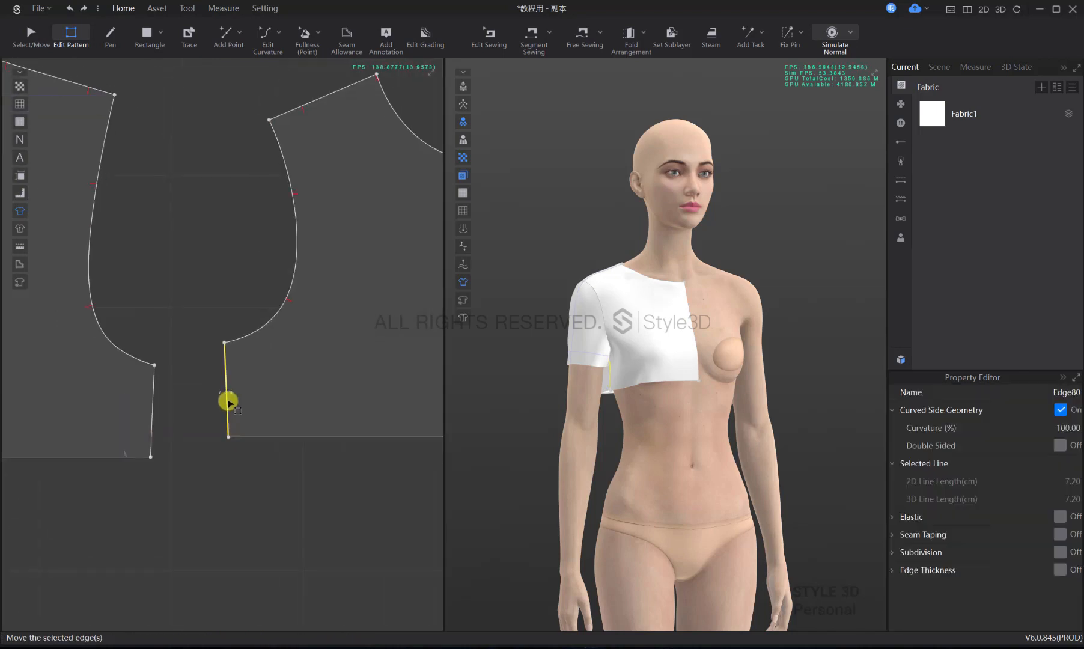
{"action": "right_click", "coordinate": [228, 401]}
{"action": "left_click", "coordinate": [276, 475]}
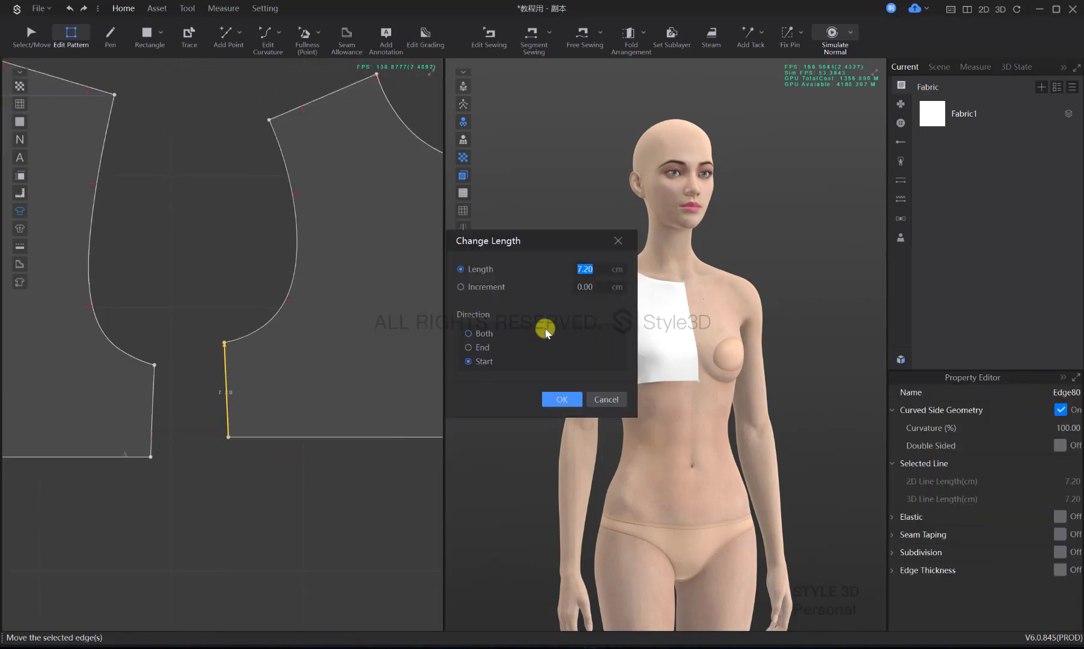
{"action": "type", "text": "6.99"}
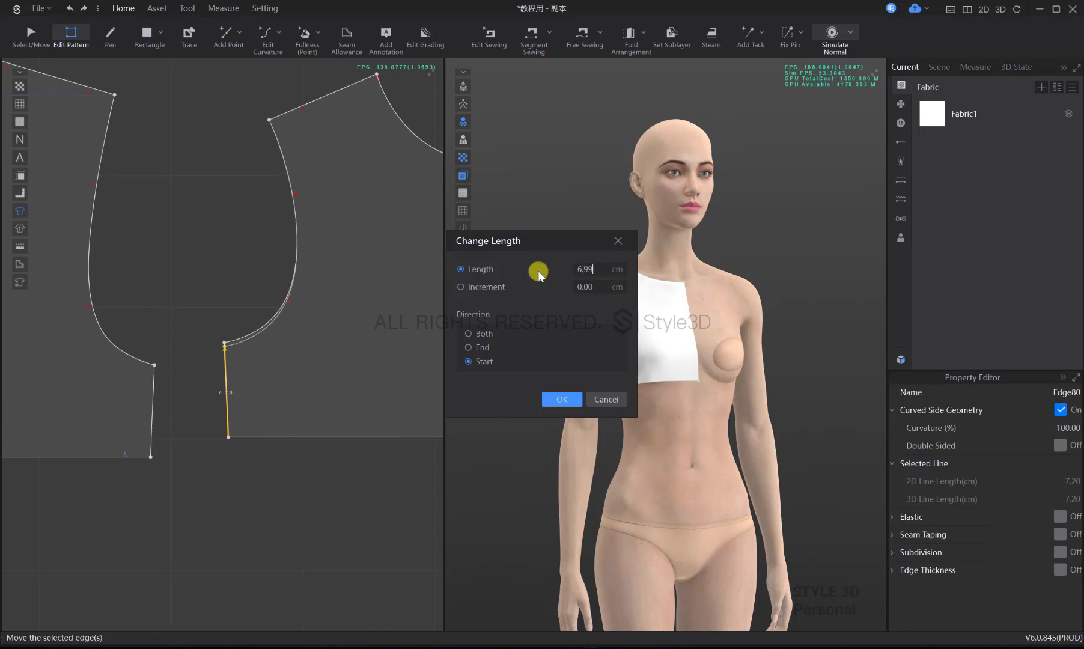
{"action": "left_click", "coordinate": [468, 348]}
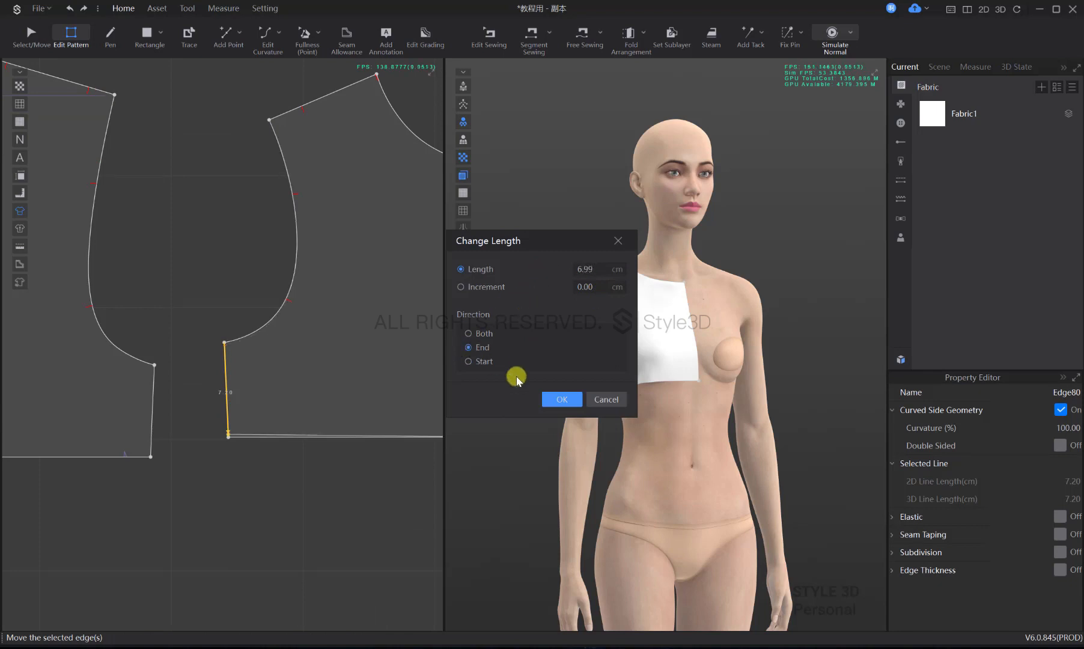
{"action": "left_click", "coordinate": [552, 402]}
Check the sewing between the front and back side seams, and briefly run the simulation to settle the cropped half shirt
{"action": "scroll", "coordinate": [226, 455], "scroll_direction": "down", "scroll_amount": 3}
{"action": "left_click", "coordinate": [269, 475]}
{"action": "middle_click_drag", "start_coordinate": [242, 441], "coordinate": [302, 450]}
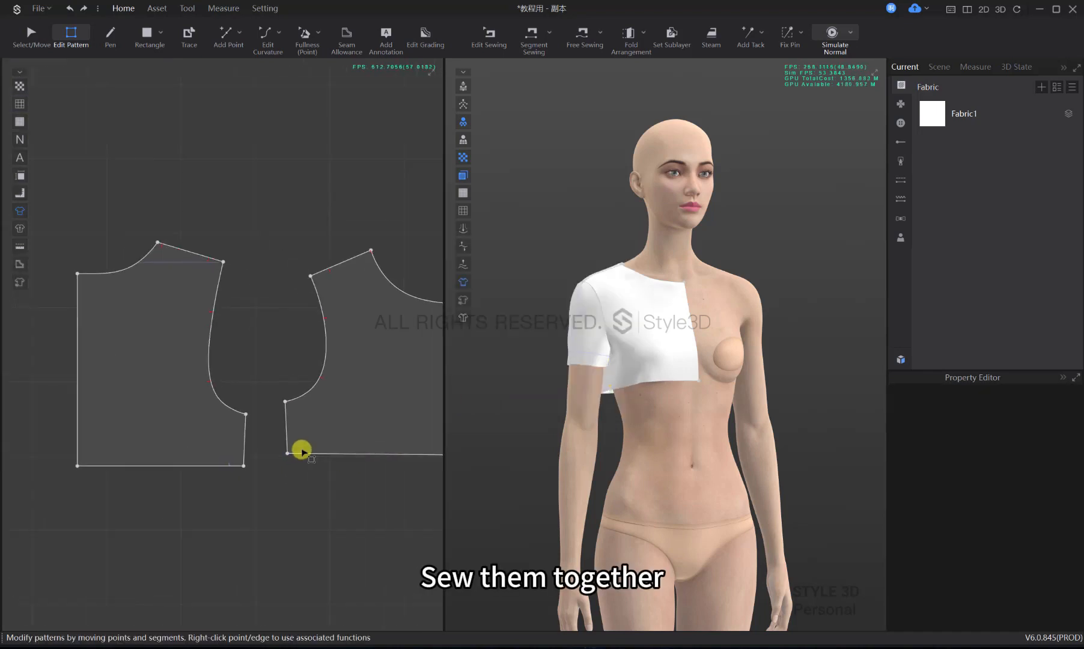
{"action": "key", "text": "n"}
{"action": "key", "text": "Escape"}
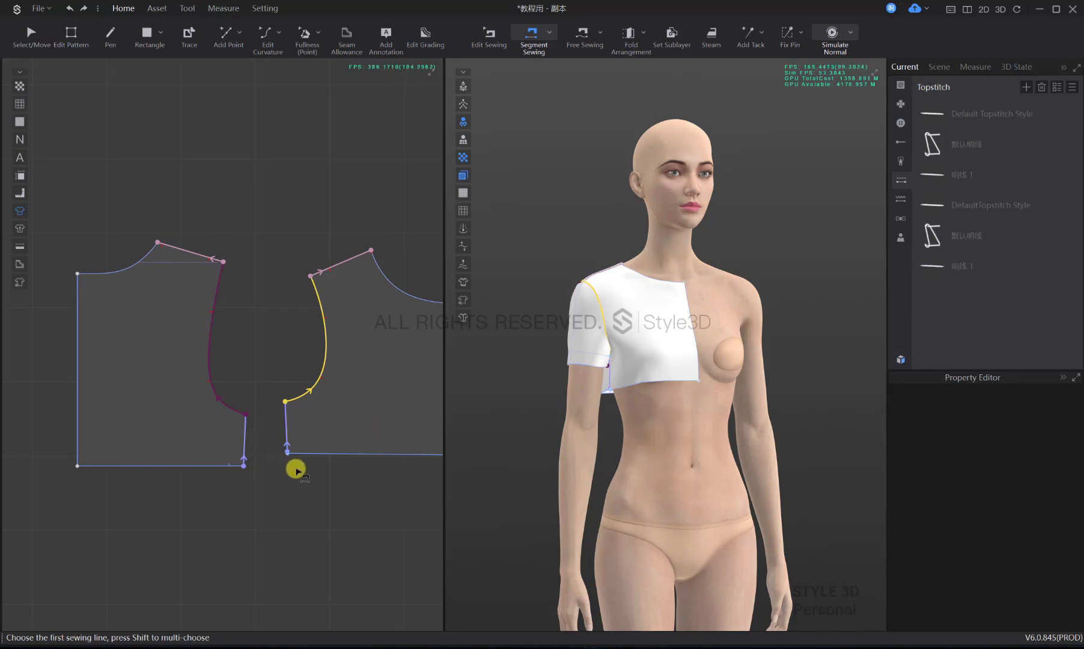
{"action": "key", "text": "q"}
{"action": "right_click_drag", "start_coordinate": [637, 392], "coordinate": [840, 395]}
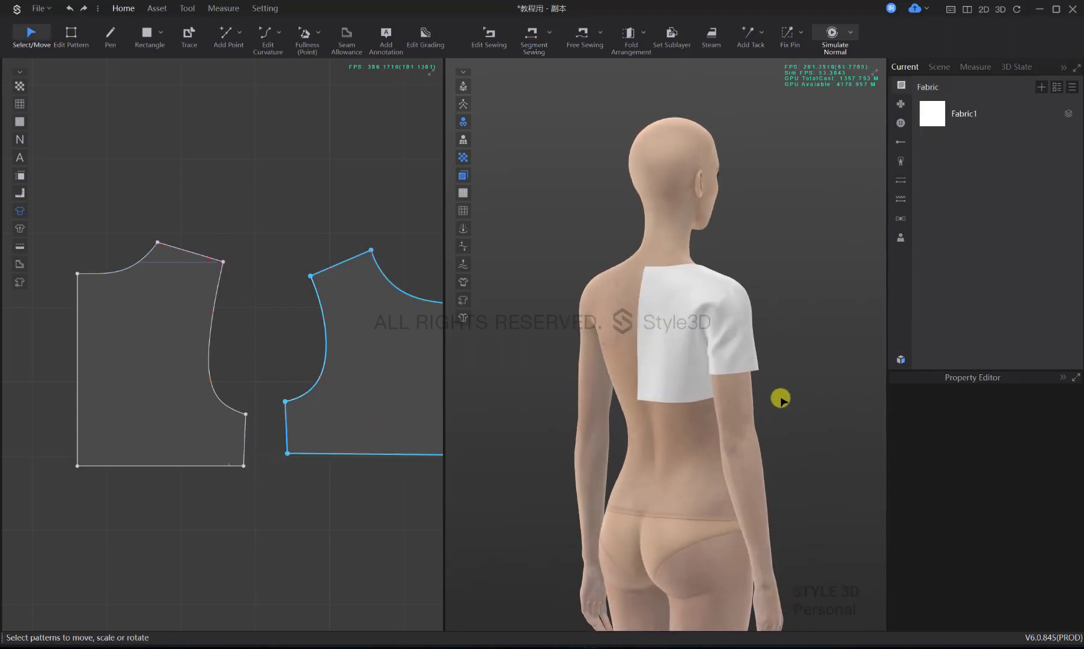
{"action": "key", "text": "space"}
{"action": "right_click_drag", "start_coordinate": [732, 396], "coordinate": [603, 395]}
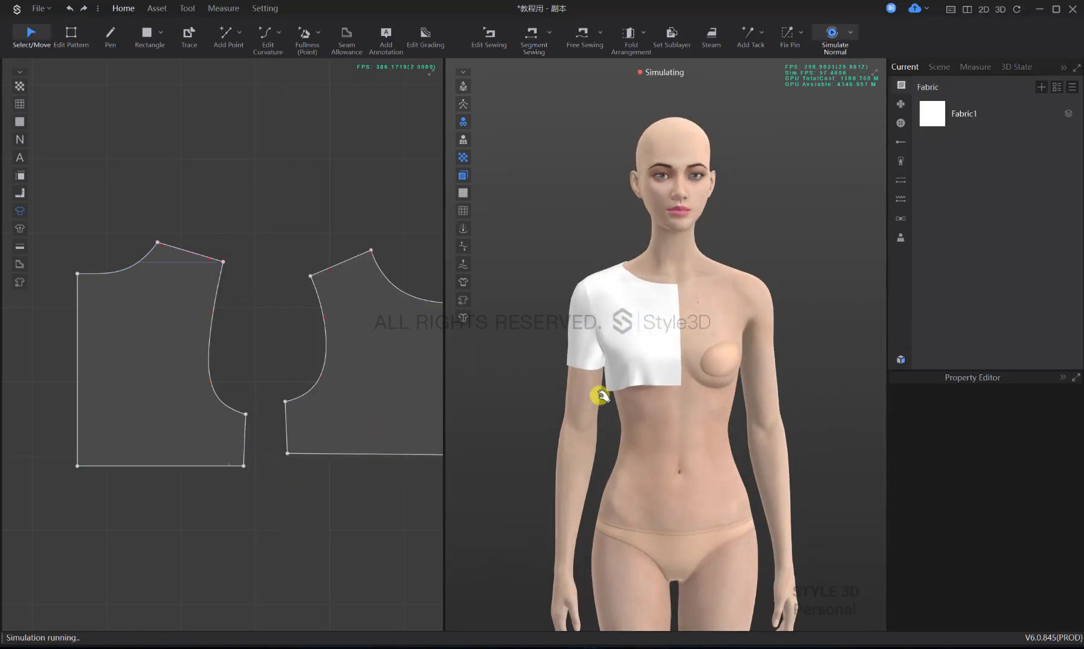
{"action": "key", "text": "space"}
{"action": "key", "text": "2"}
{"action": "middle_click_drag", "start_coordinate": [646, 259], "coordinate": [637, 384]}
{"action": "scroll", "coordinate": [637, 384], "scroll_direction": "up", "scroll_amount": 3}
{"action": "scroll", "coordinate": [273, 368], "scroll_direction": "down", "scroll_amount": 3}
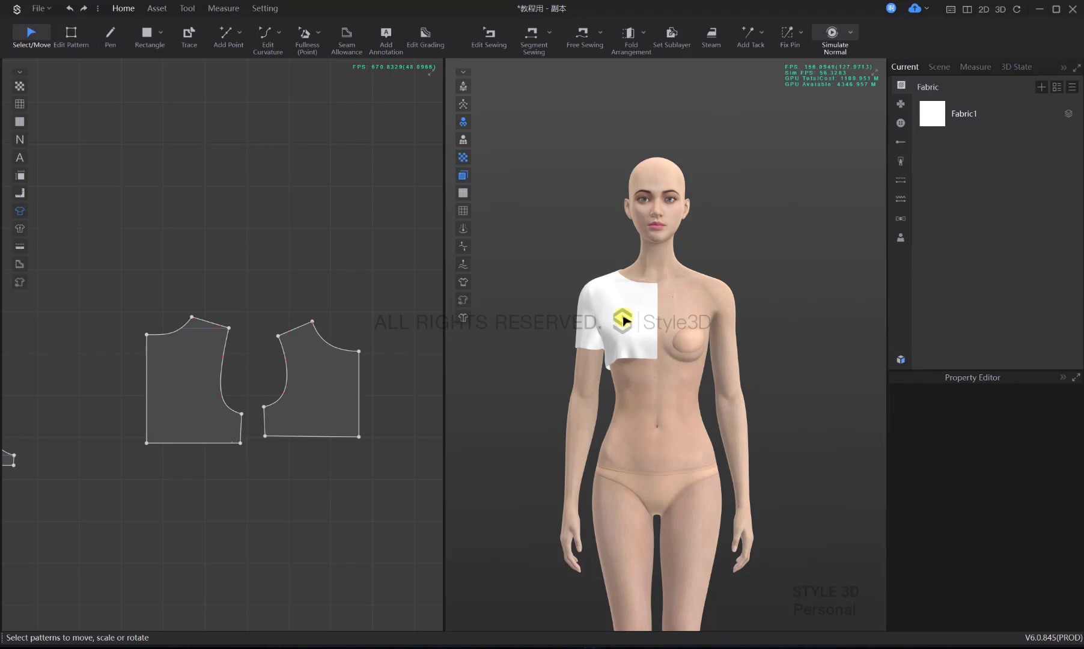
{"action": "scroll", "coordinate": [622, 315], "scroll_direction": "up", "scroll_amount": 2}
{"action": "left_click", "coordinate": [311, 402]}
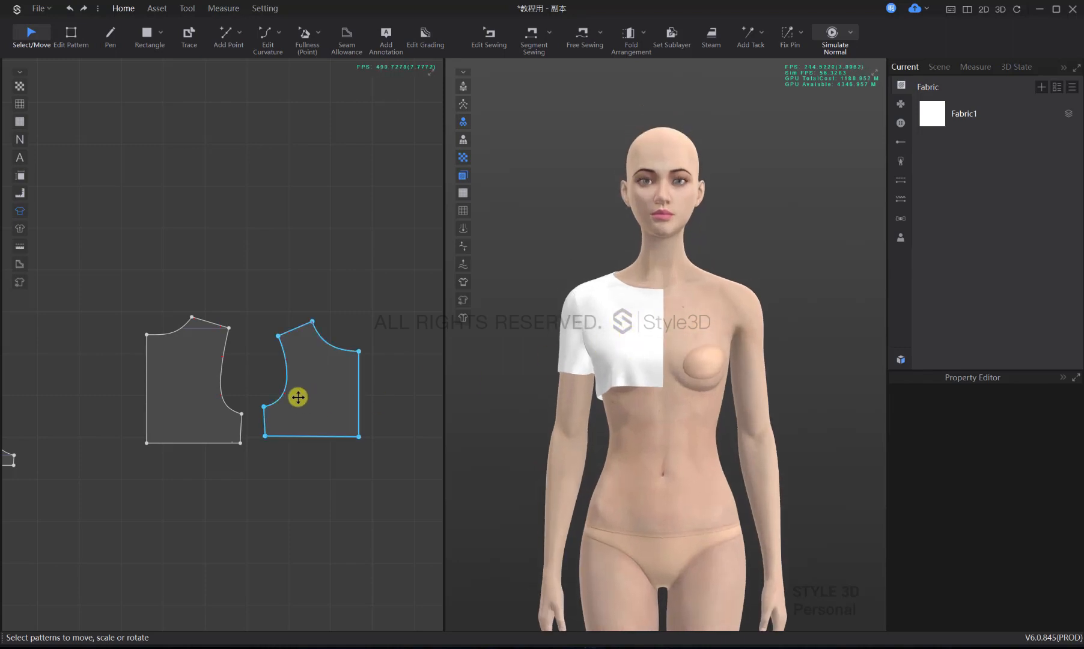
{"action": "key", "text": "h"}
{"action": "left_click", "coordinate": [312, 322]}
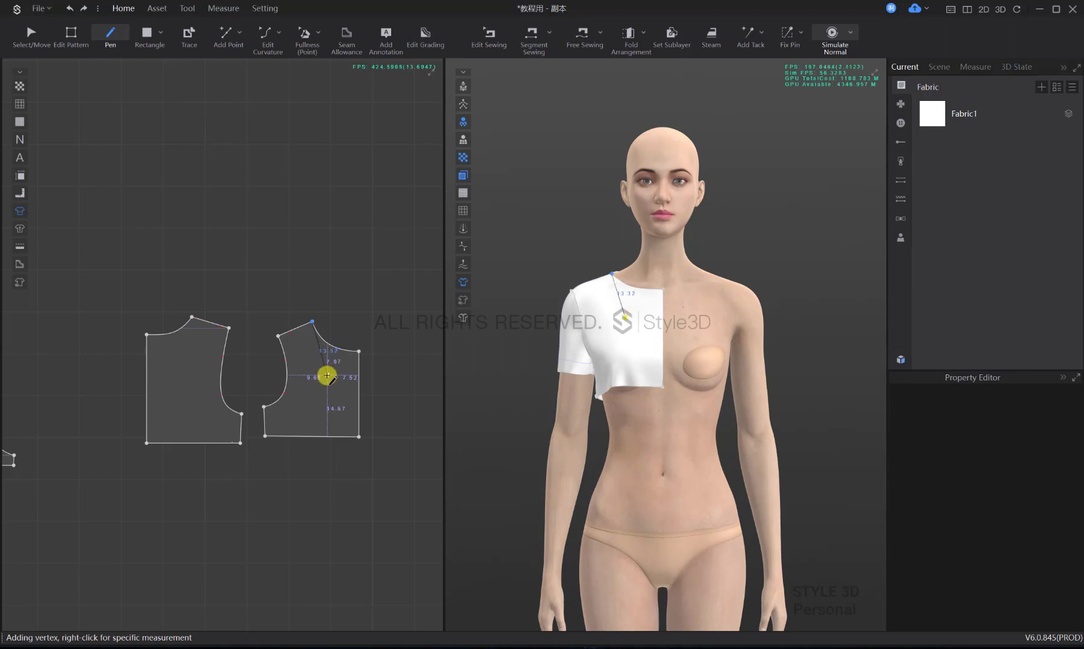
{"action": "key", "text": "Escape"}
Draw an upward-arching curved internal line about 19 cm long across the front pattern, from the lower armhole to the centre edge
{"action": "left_click", "coordinate": [284, 395]}
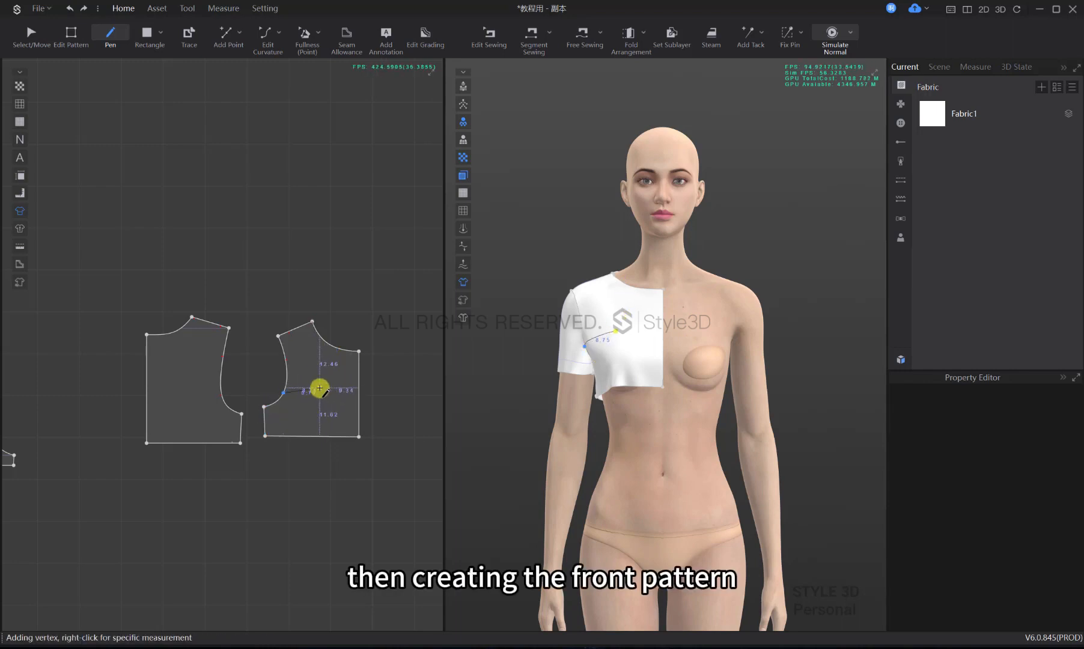
{"action": "scroll", "coordinate": [315, 388], "scroll_direction": "up", "scroll_amount": 3}
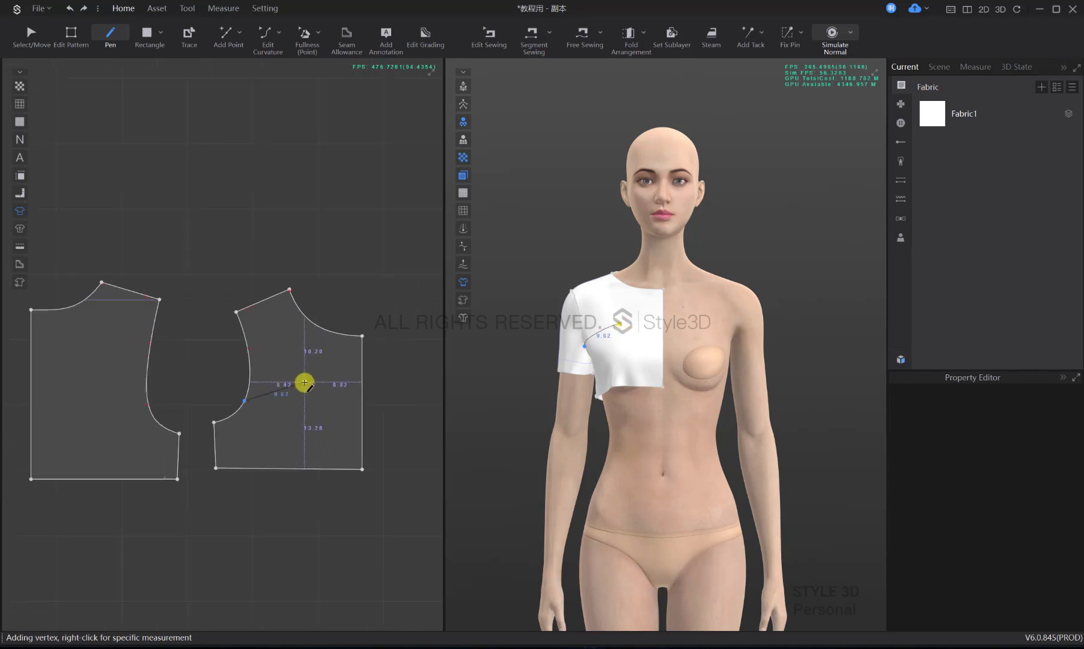
{"action": "left_click", "coordinate": [305, 383], "text": "ctrl"}
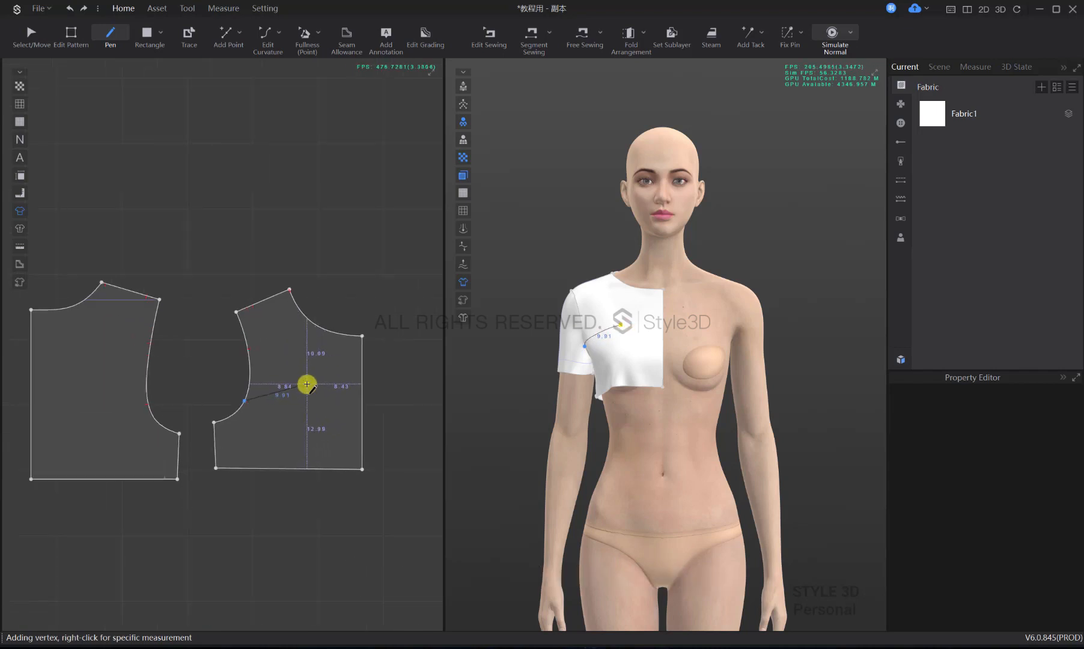
{"action": "left_click", "coordinate": [361, 403]}
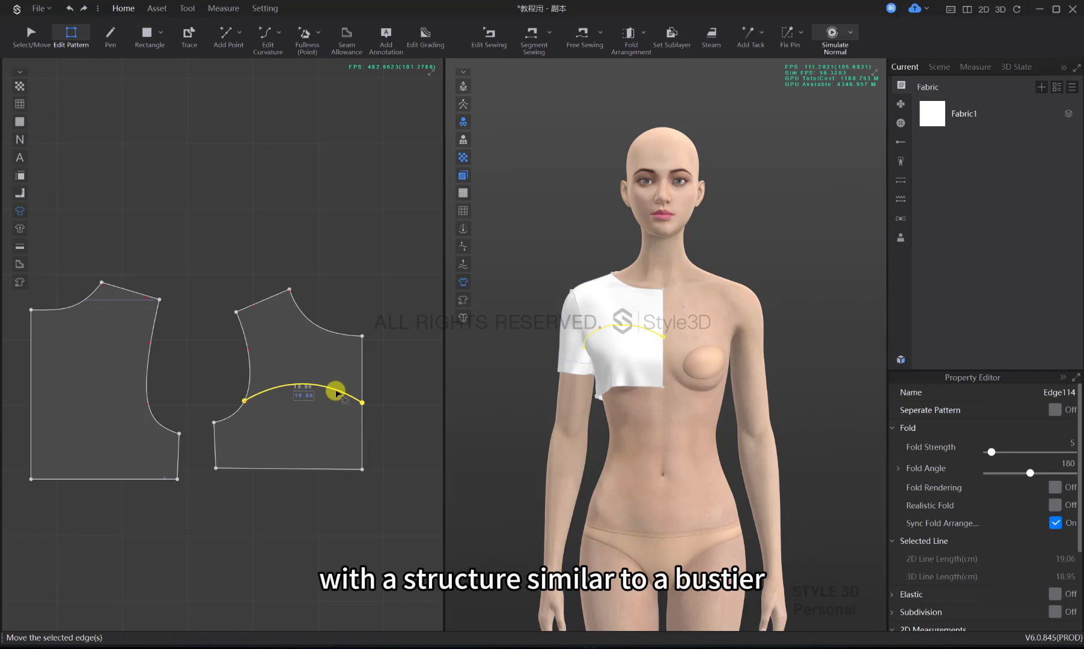
Draw a straight internal line about 15 cm long on the front pattern, from the neck-shoulder point down to the curved line
{"action": "left_click", "coordinate": [291, 291]}
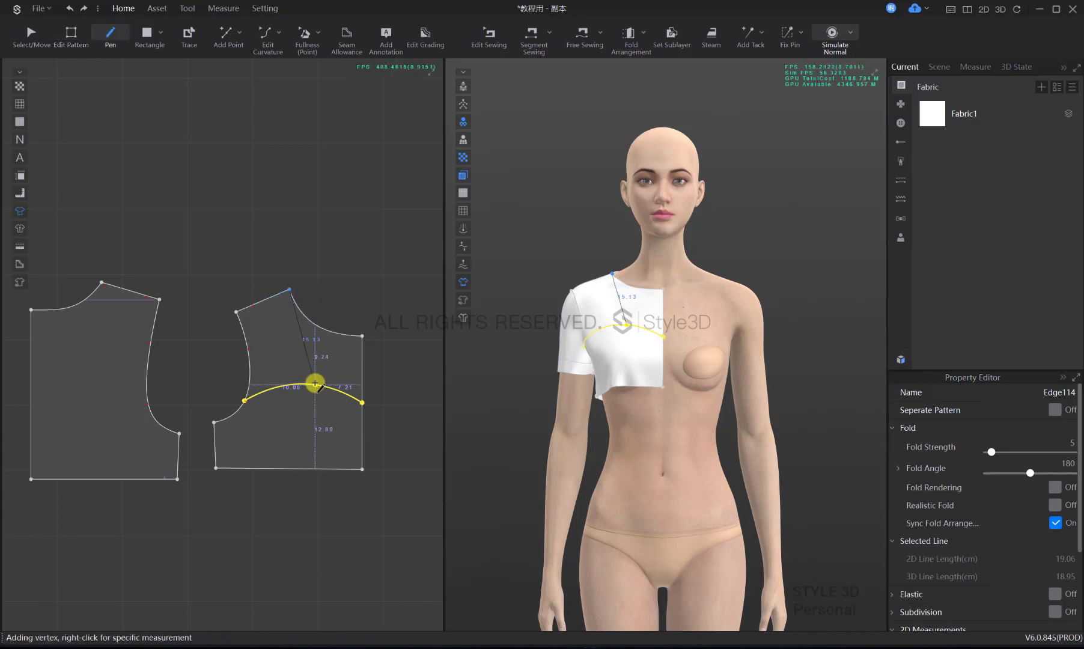
{"action": "left_click", "coordinate": [311, 383]}
Try to cut the front pattern along the straight internal line
{"action": "key", "text": "z"}
{"action": "right_click", "coordinate": [304, 357]}
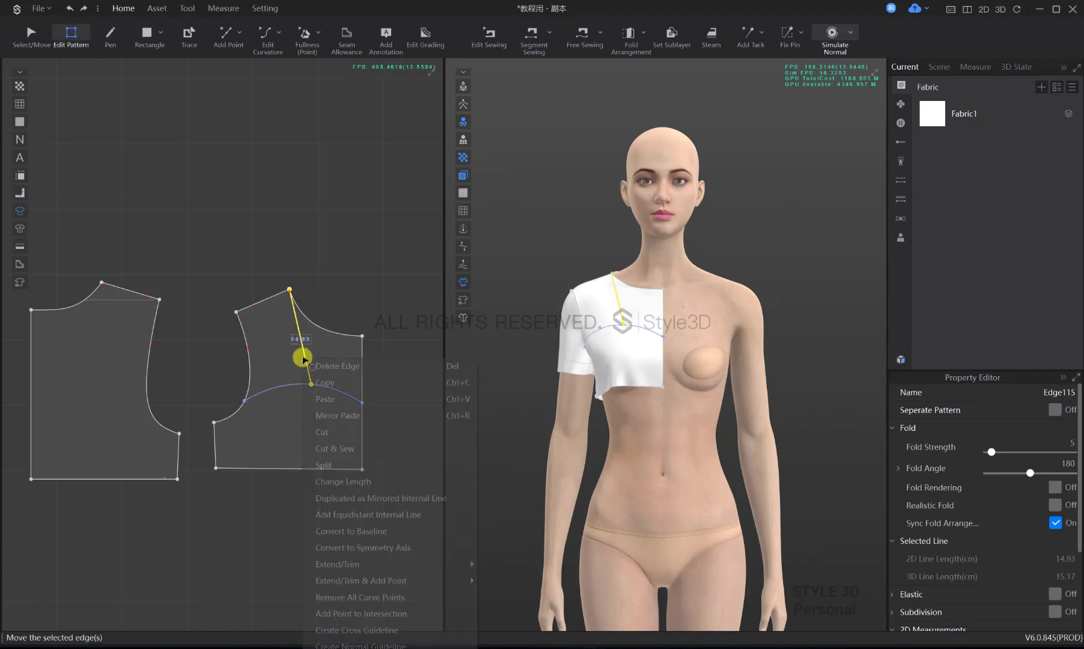
{"action": "left_click", "coordinate": [337, 415]}
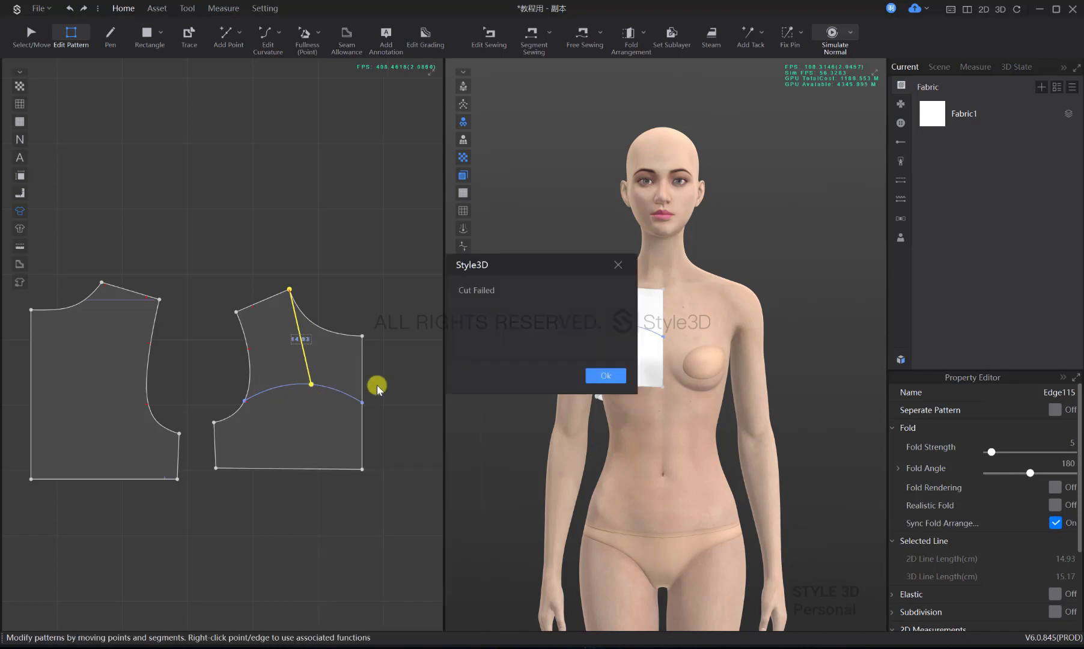
{"action": "left_click", "coordinate": [575, 375]}
Cut and sew the front pattern along the curved internal line
{"action": "left_click", "coordinate": [398, 383]}
{"action": "right_click", "coordinate": [338, 389]}
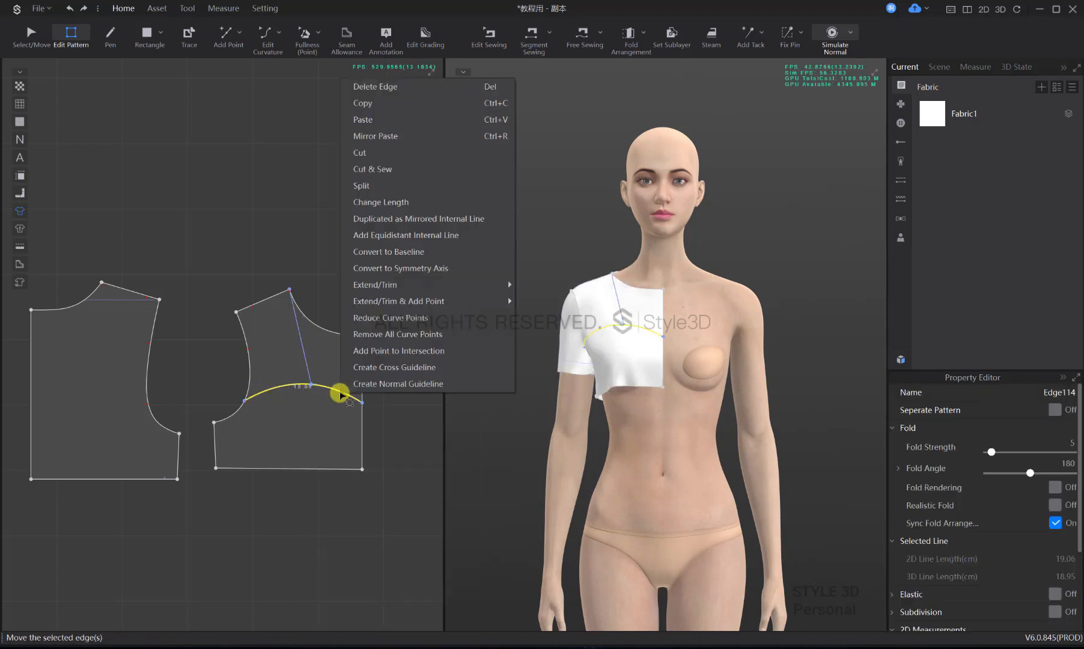
{"action": "left_click", "coordinate": [374, 169]}
Cut the upper front piece along the straight internal line and delete the resulting neck-side piece
{"action": "left_click", "coordinate": [300, 337]}
{"action": "right_click", "coordinate": [302, 338]}
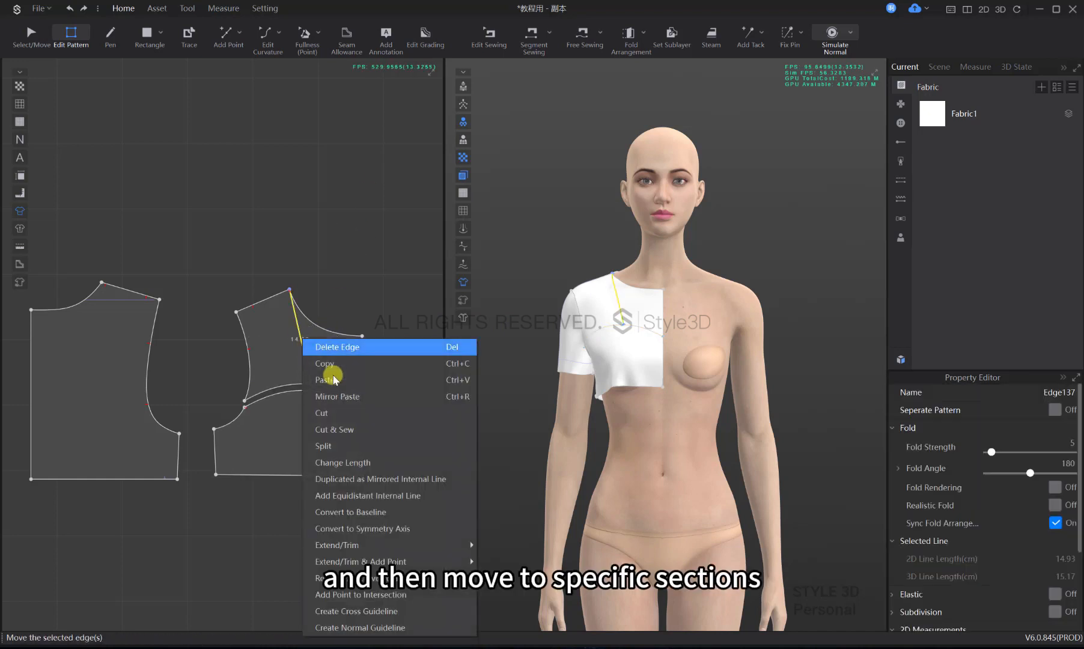
{"action": "left_click", "coordinate": [331, 414]}
{"action": "left_click", "coordinate": [340, 355]}
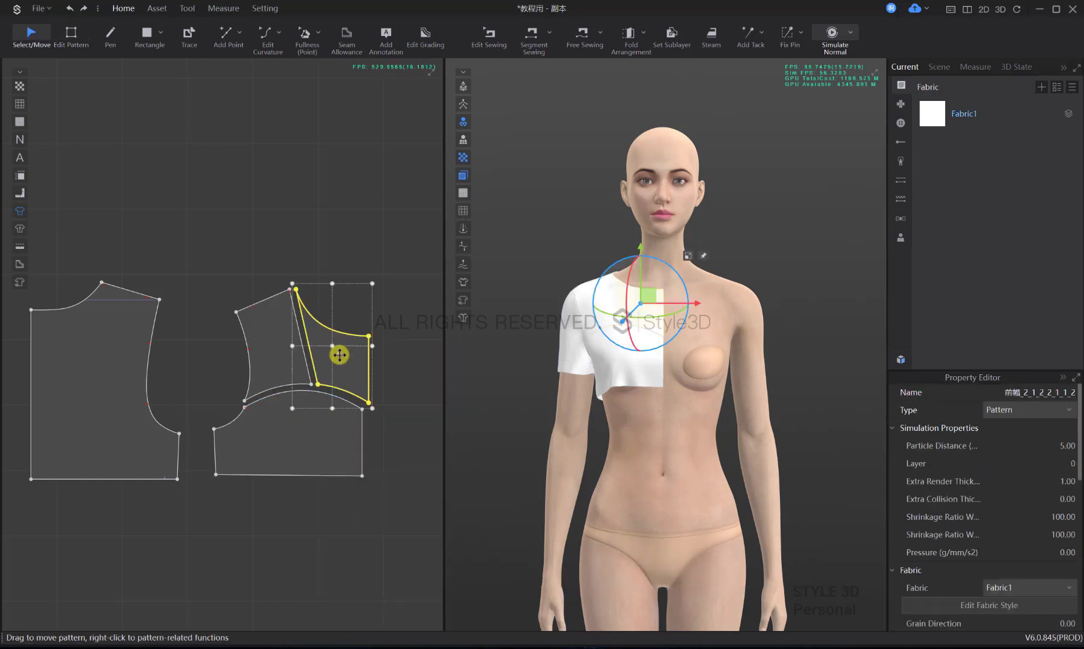
{"action": "key", "text": "Delete"}
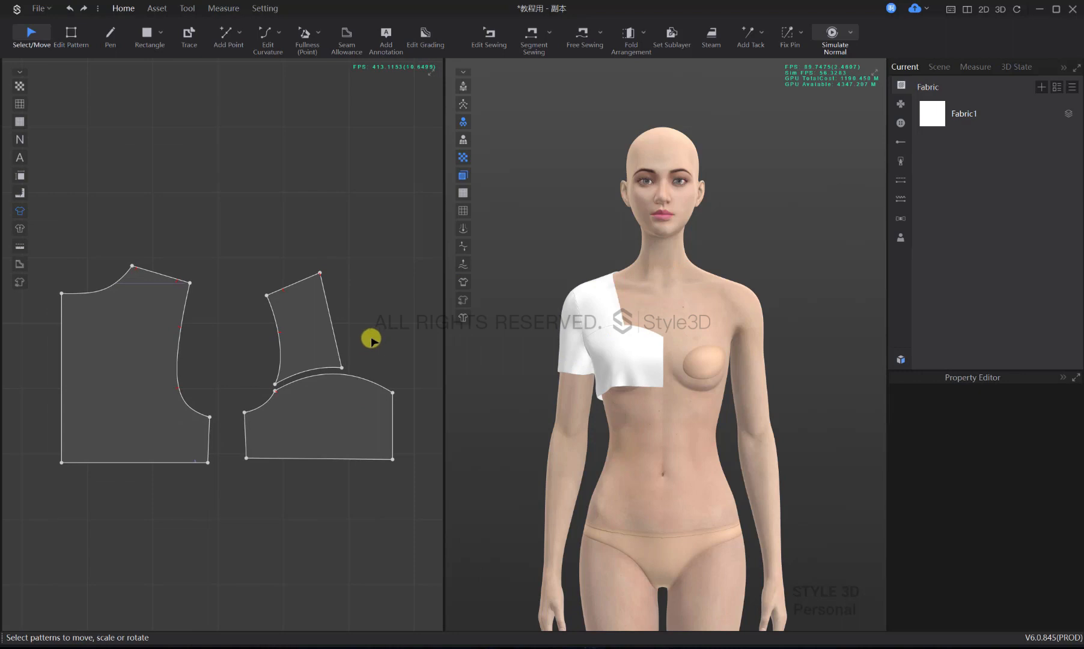
Draw an internal line about 26 cm long on the back pattern: down from the neck-shoulder point, a short diagonal, and horizontally to the centre edge
{"action": "middle_click_drag", "start_coordinate": [292, 343], "coordinate": [324, 363]}
{"action": "scroll", "coordinate": [325, 363], "scroll_direction": "down", "scroll_amount": 1}
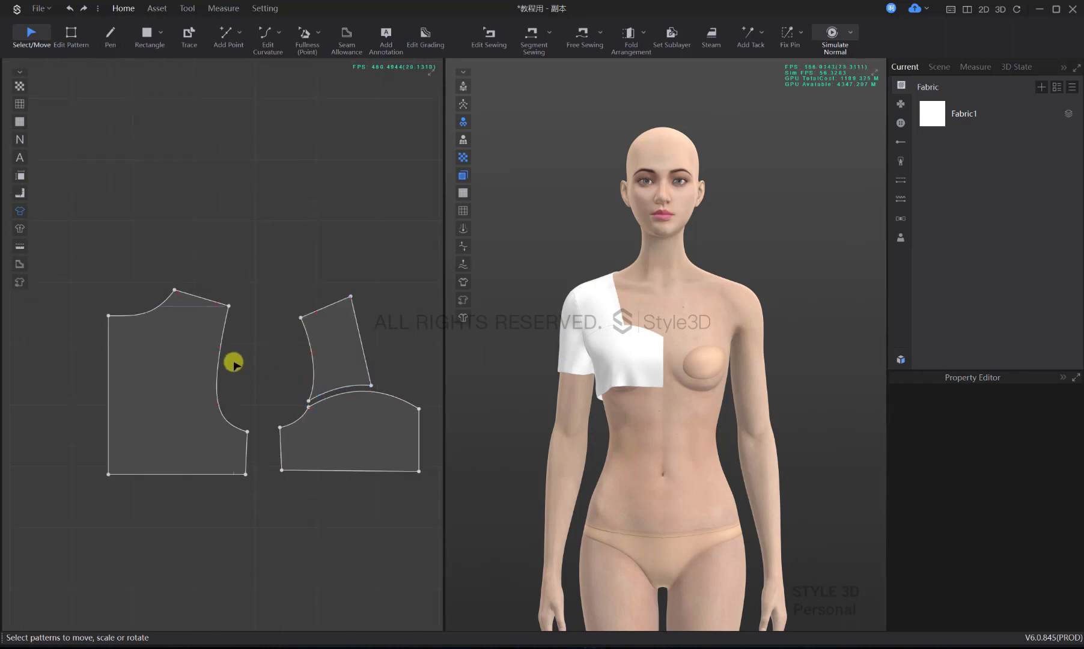
{"action": "middle_click_drag", "start_coordinate": [243, 365], "coordinate": [287, 368]}
{"action": "right_click_drag", "start_coordinate": [630, 351], "coordinate": [686, 399]}
{"action": "scroll", "coordinate": [685, 399], "scroll_direction": "up", "scroll_amount": 5}
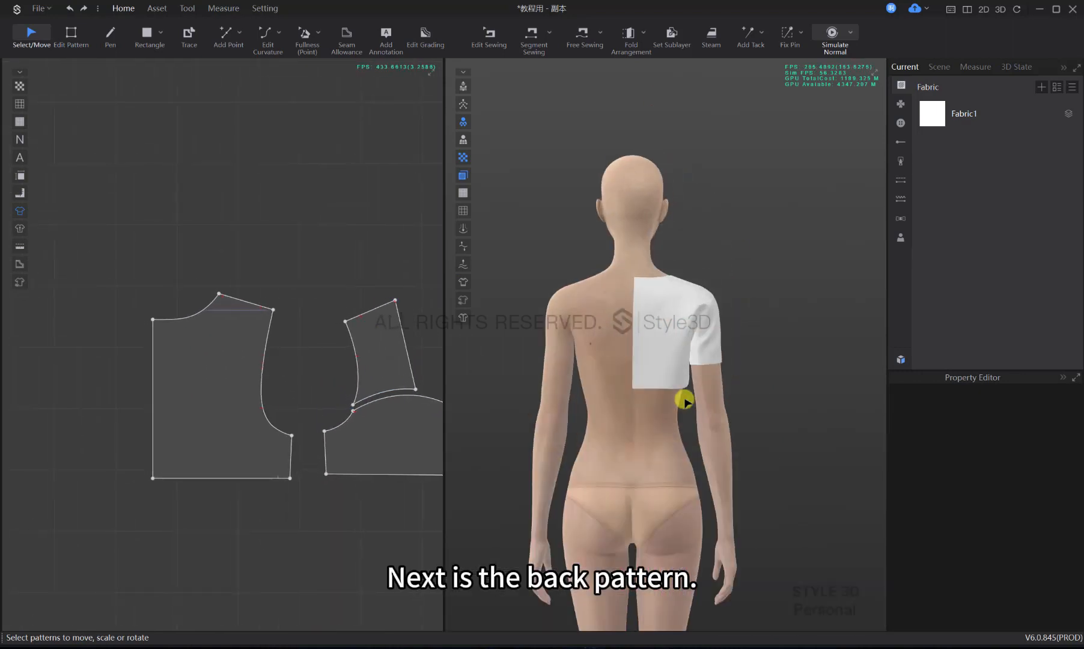
{"action": "right_click_drag", "start_coordinate": [685, 351], "coordinate": [572, 358]}
{"action": "key", "text": "p"}
{"action": "middle_click_drag", "start_coordinate": [224, 322], "coordinate": [271, 310]}
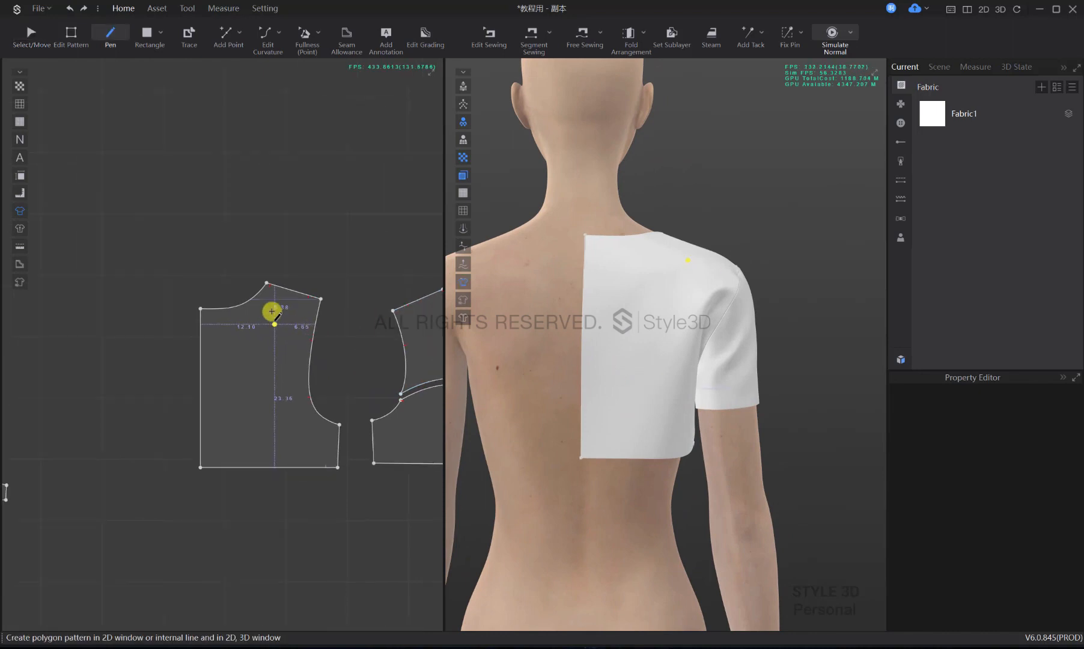
{"action": "left_click", "coordinate": [267, 283]}
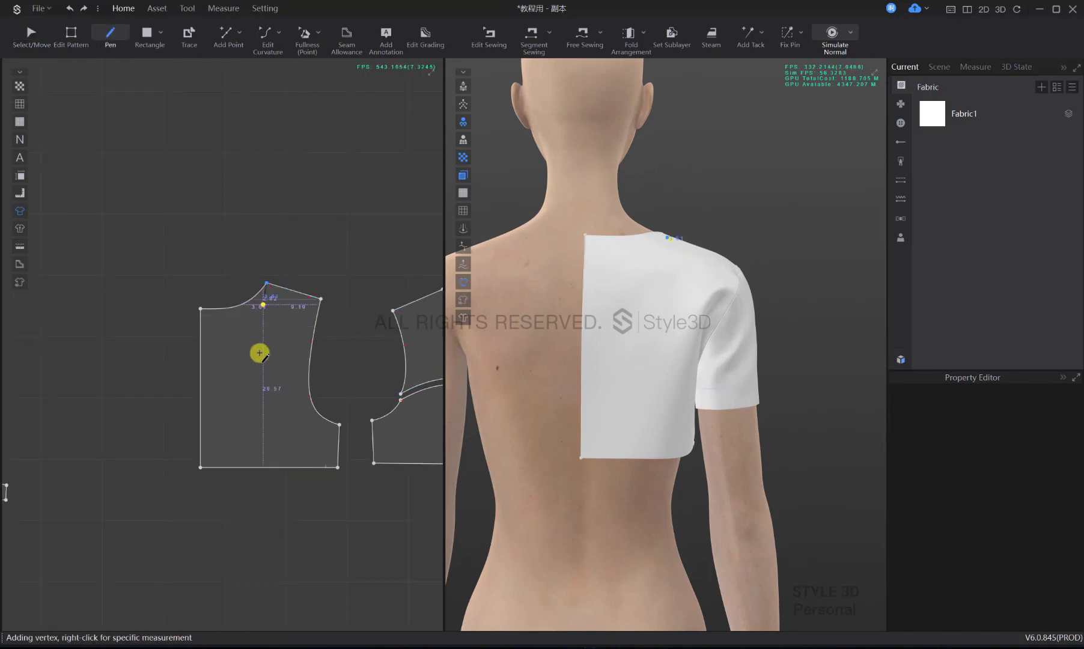
{"action": "left_click", "coordinate": [266, 383]}
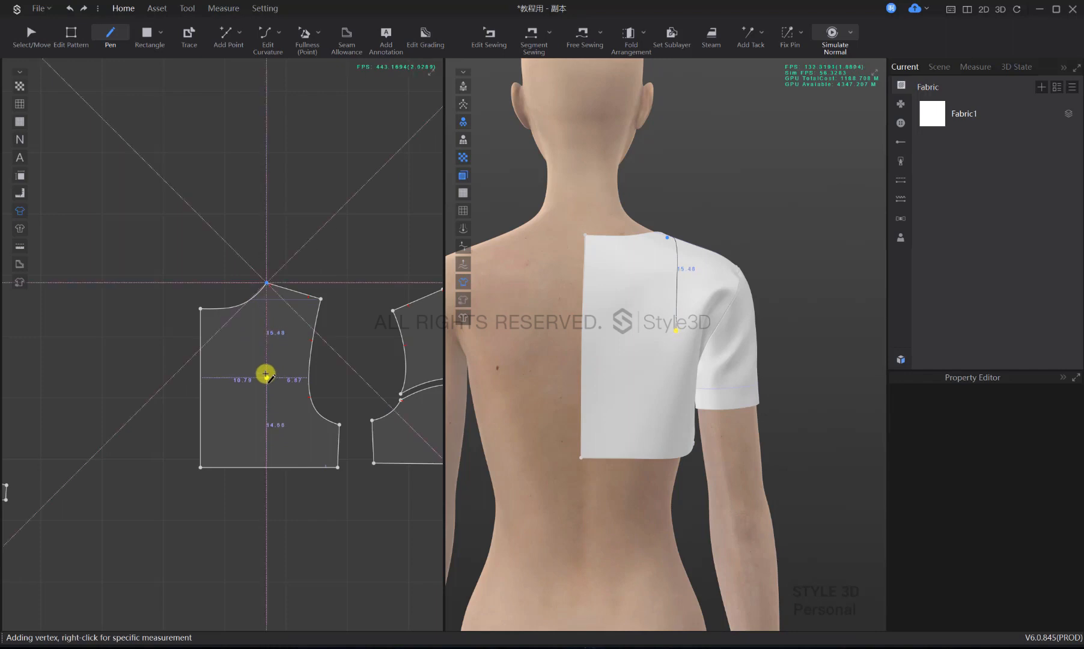
{"action": "left_click", "coordinate": [266, 373]}
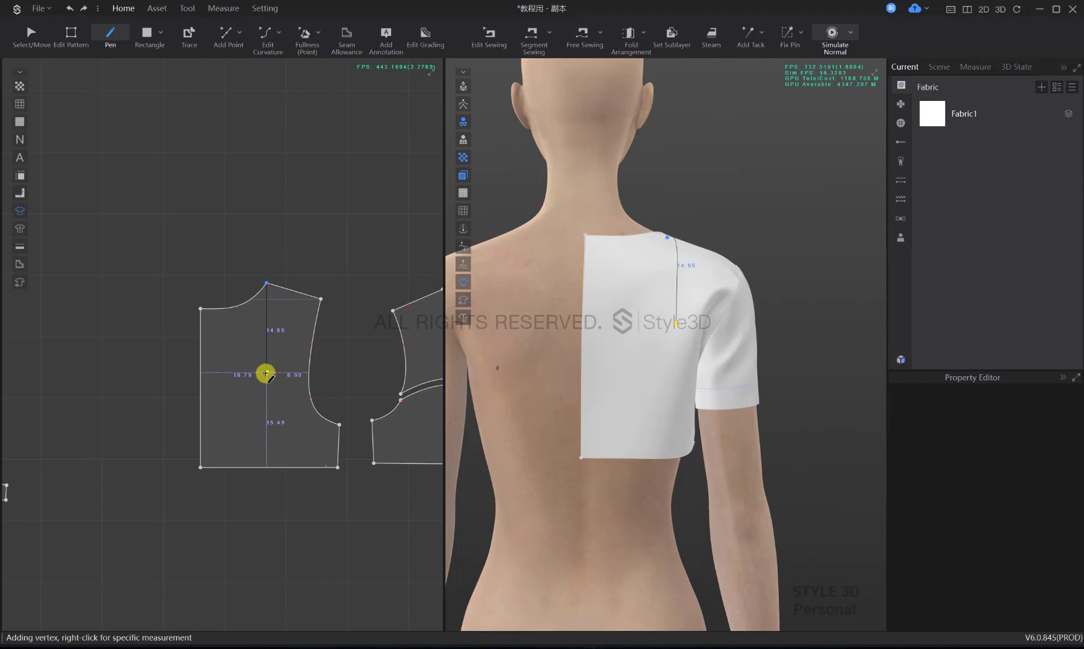
{"action": "scroll", "coordinate": [266, 373], "scroll_direction": "up", "scroll_amount": 1}
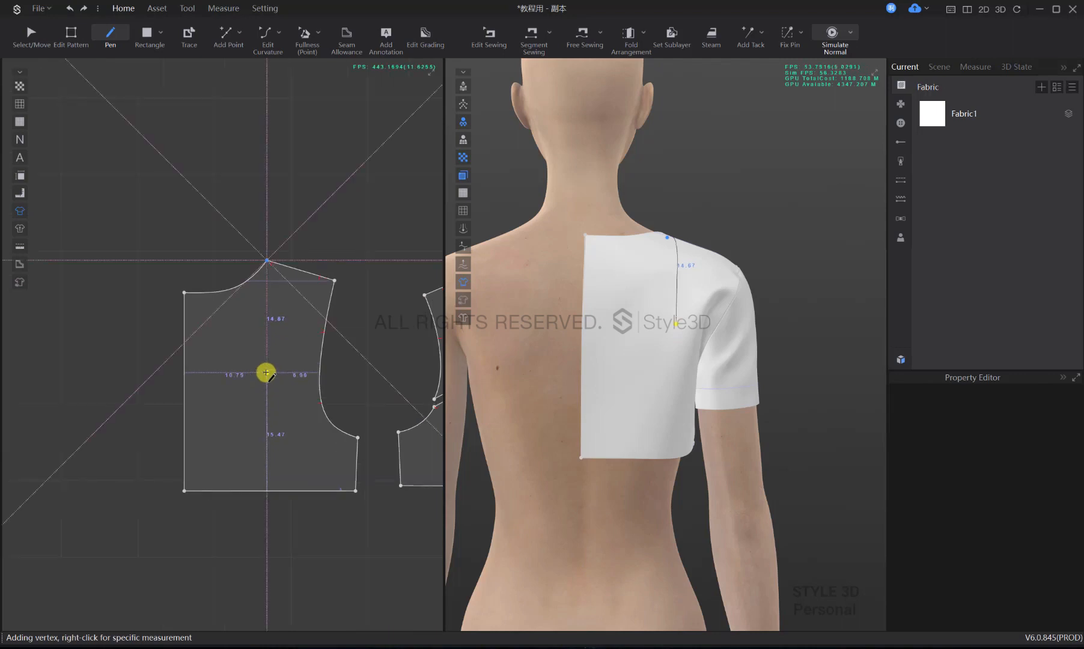
{"action": "scroll", "coordinate": [266, 377], "scroll_direction": "up", "scroll_amount": 4}
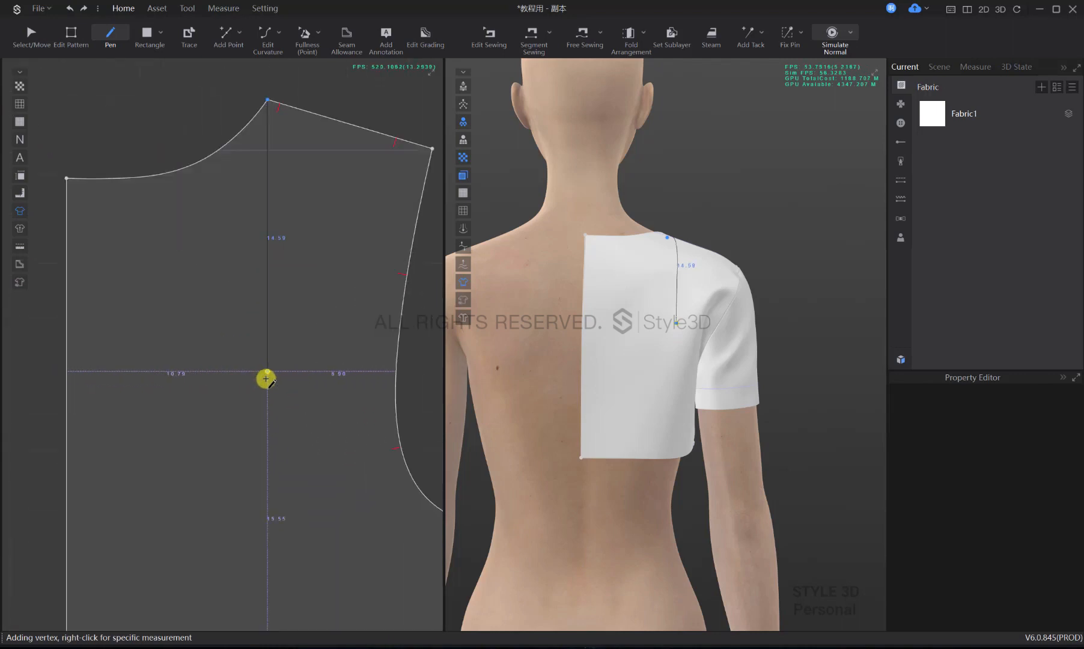
{"action": "left_click", "coordinate": [245, 402]}
{"action": "scroll", "coordinate": [244, 402], "scroll_direction": "down", "scroll_amount": 3}
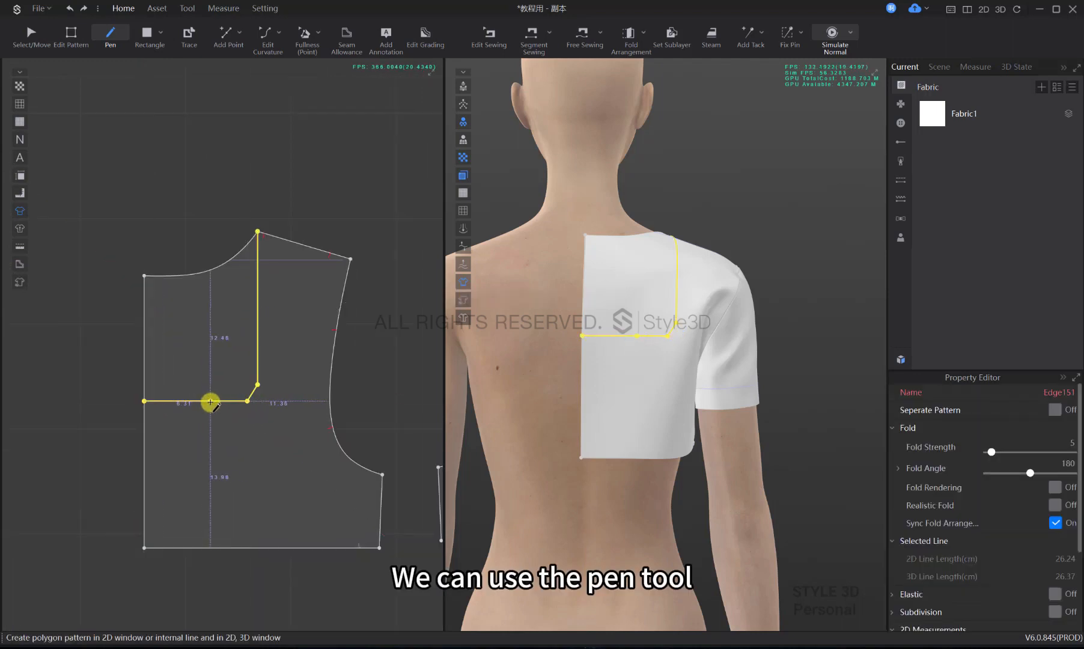
Bend the short diagonal of the back's internal line into a rounded corner with Edit Curvature
{"action": "key", "text": "z"}
{"action": "right_click", "coordinate": [220, 401]}
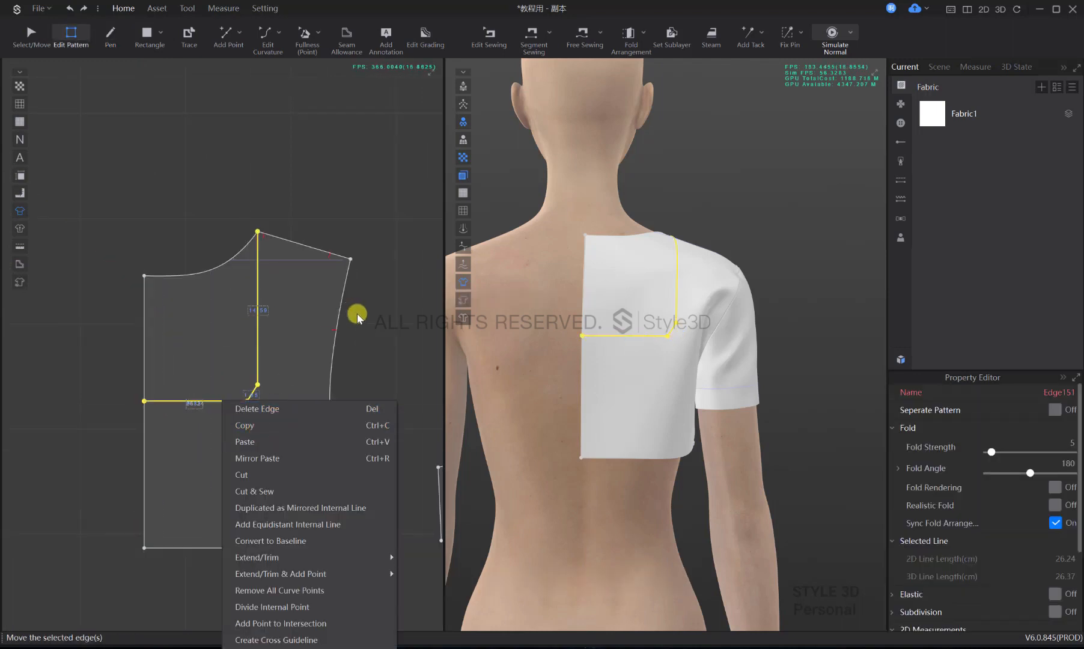
{"action": "key", "text": "Escape"}
{"action": "key", "text": "c"}
{"action": "left_click", "coordinate": [252, 395]}
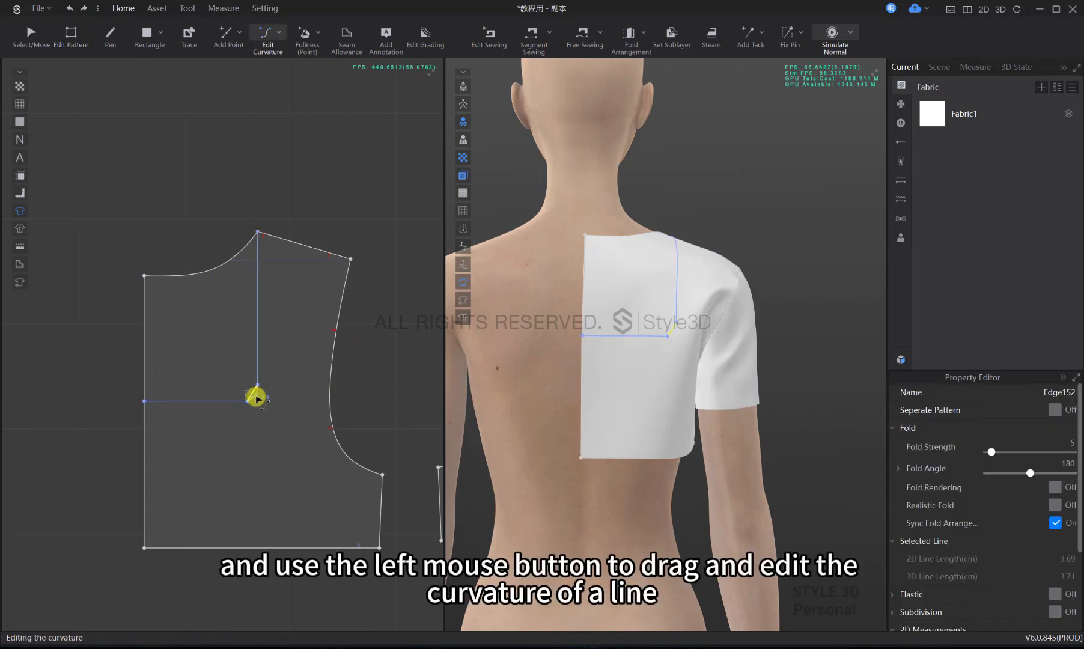
{"action": "key", "text": "Escape"}
Cut the back pattern along the rounded internal line and delete the piece beside the neck and centre edge
{"action": "key", "text": "z"}
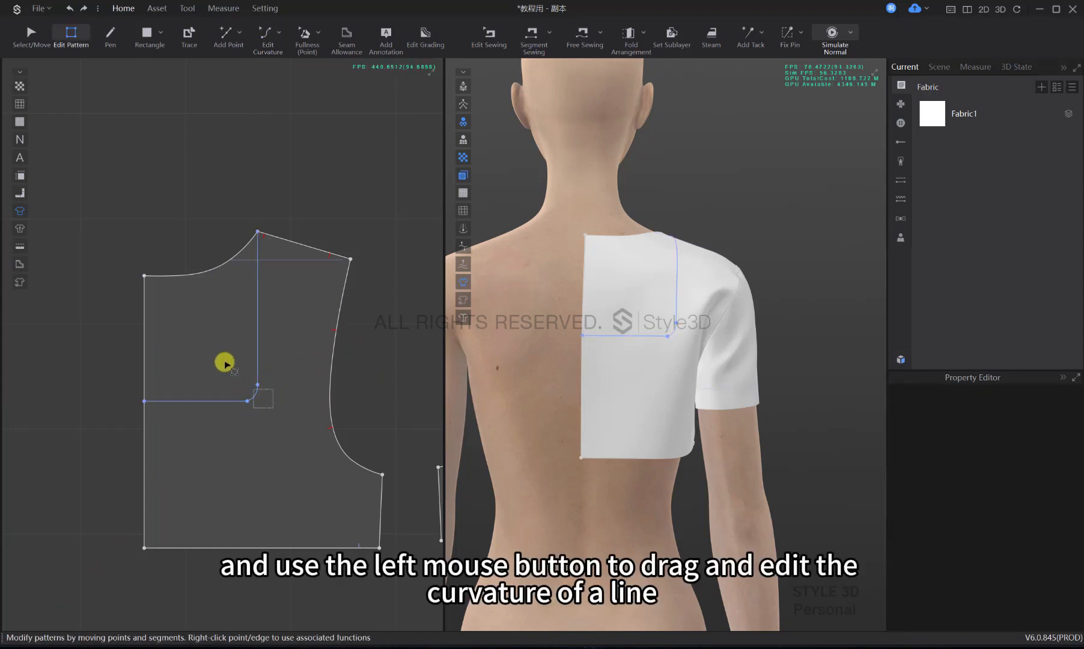
{"action": "left_click", "coordinate": [258, 366]}
{"action": "right_click", "coordinate": [258, 364]}
{"action": "key", "text": "Escape"}
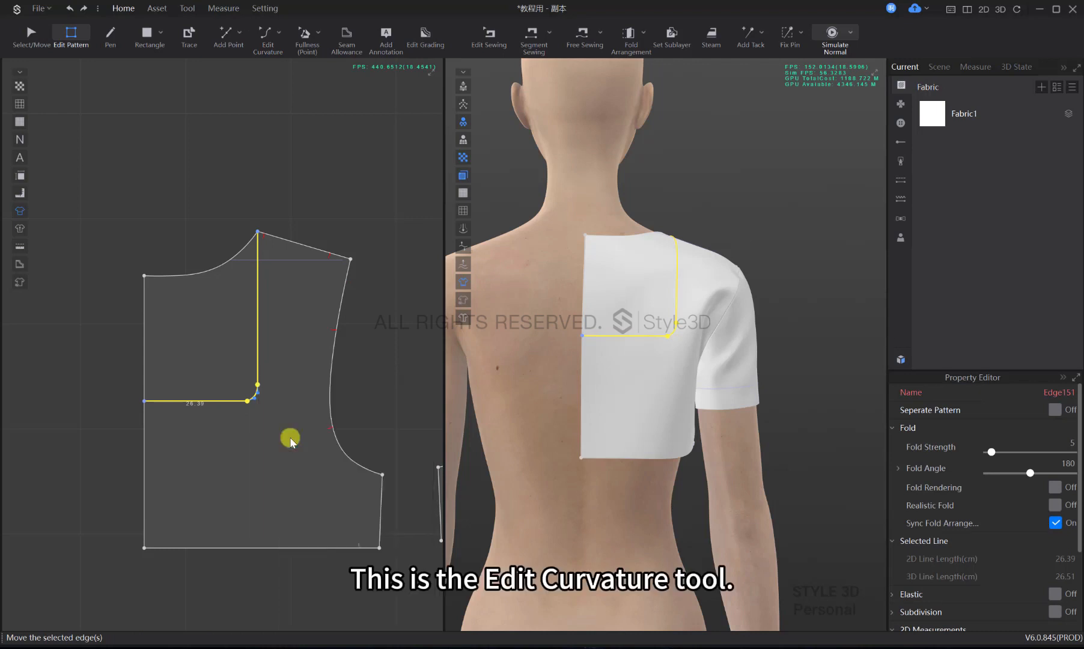
{"action": "key", "text": "Escape"}
{"action": "key", "text": "a"}
{"action": "left_click", "coordinate": [211, 329]}
{"action": "key", "text": "Delete"}
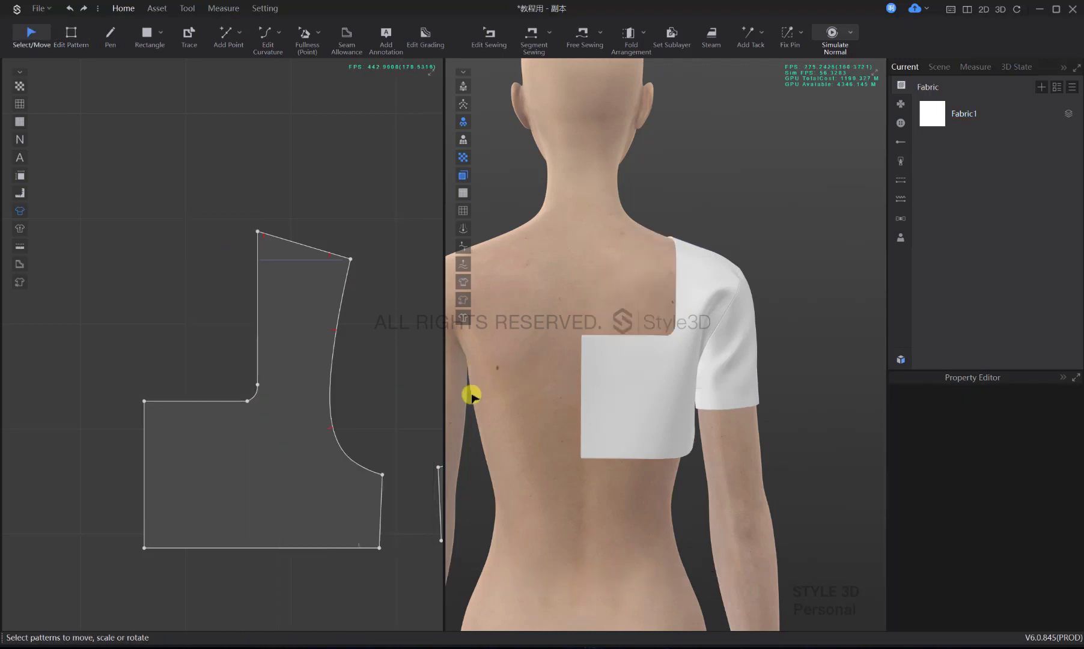
Hide the sleeve and the avatar in the 3D view
{"action": "scroll", "coordinate": [230, 434], "scroll_direction": "down", "scroll_amount": 5}
{"action": "scroll", "coordinate": [210, 434], "scroll_direction": "up", "scroll_amount": 2}
{"action": "key", "text": "d"}
{"action": "middle_click_drag", "start_coordinate": [217, 438], "coordinate": [267, 440]}
{"action": "scroll", "coordinate": [270, 420], "scroll_direction": "up", "scroll_amount": 2}
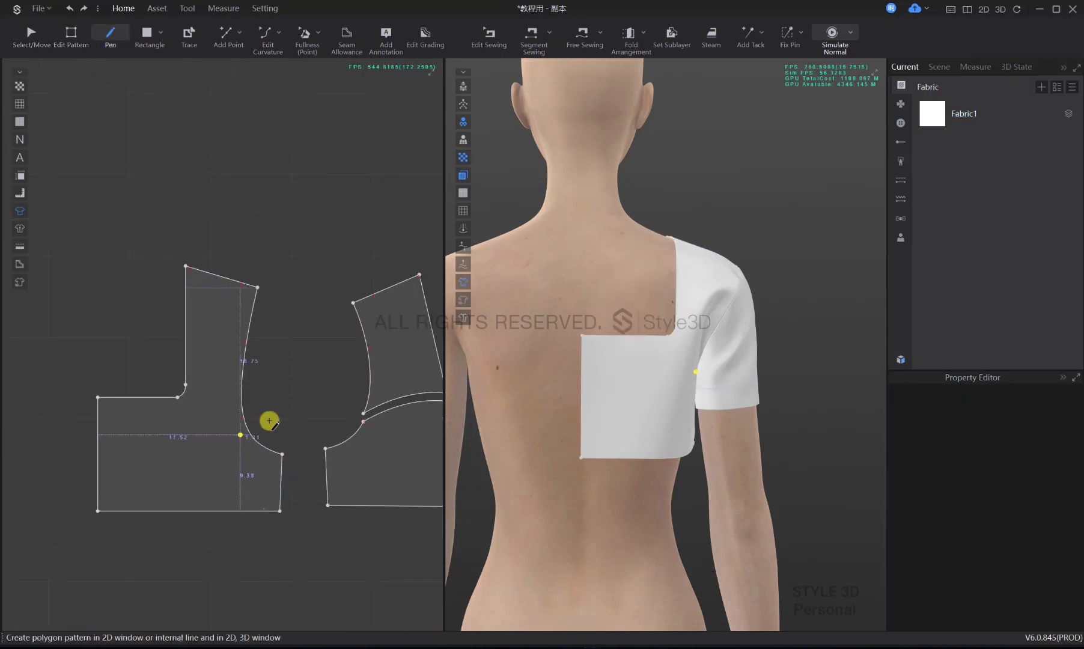
{"action": "mouse_move", "coordinate": [684, 400]}
{"action": "right_mouse_down"}
{"action": "mouse_move", "coordinate": [643, 404]}
{"action": "mouse_move", "coordinate": [686, 404]}
{"action": "right_mouse_up"}
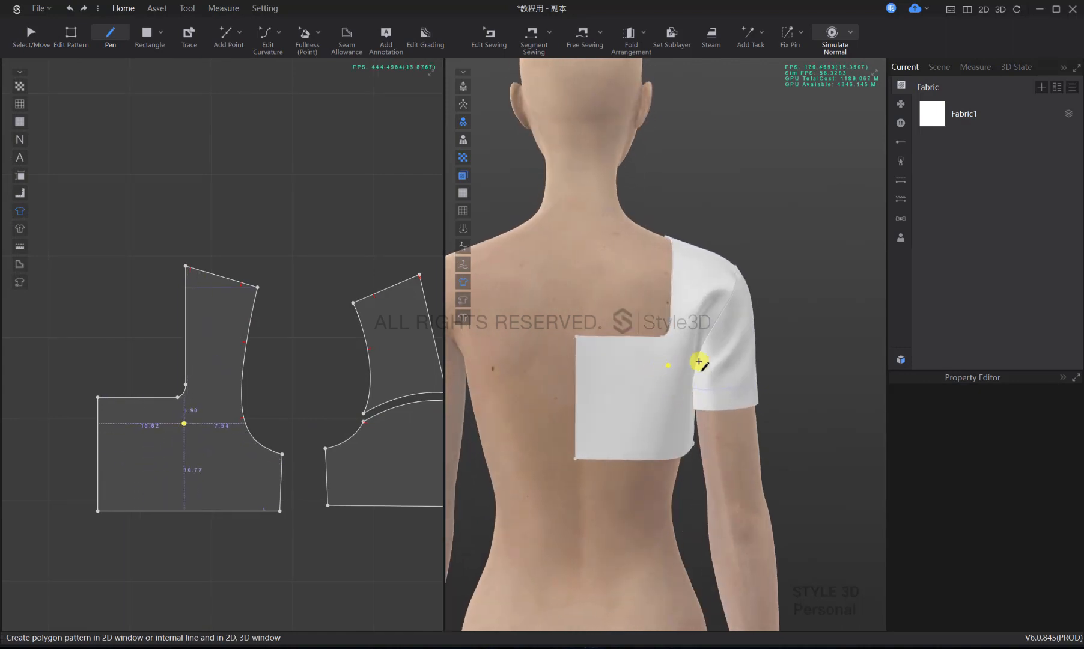
{"action": "scroll", "coordinate": [699, 361], "scroll_direction": "down", "scroll_amount": 5}
{"action": "scroll", "coordinate": [629, 370], "scroll_direction": "up", "scroll_amount": 5}
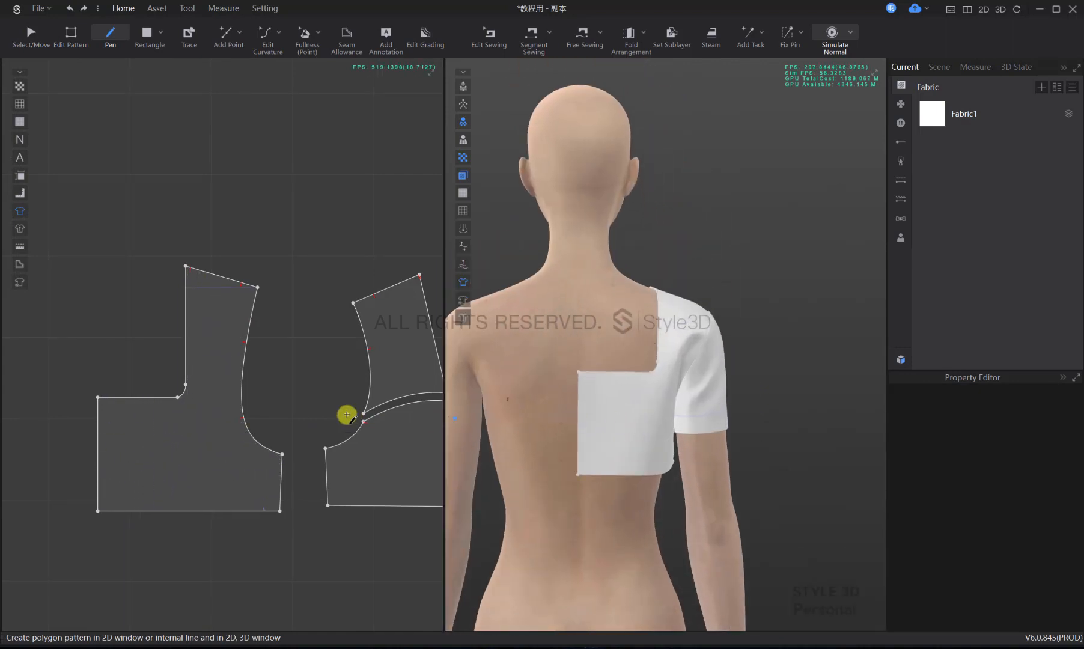
{"action": "right_click_drag", "start_coordinate": [636, 416], "coordinate": [616, 415]}
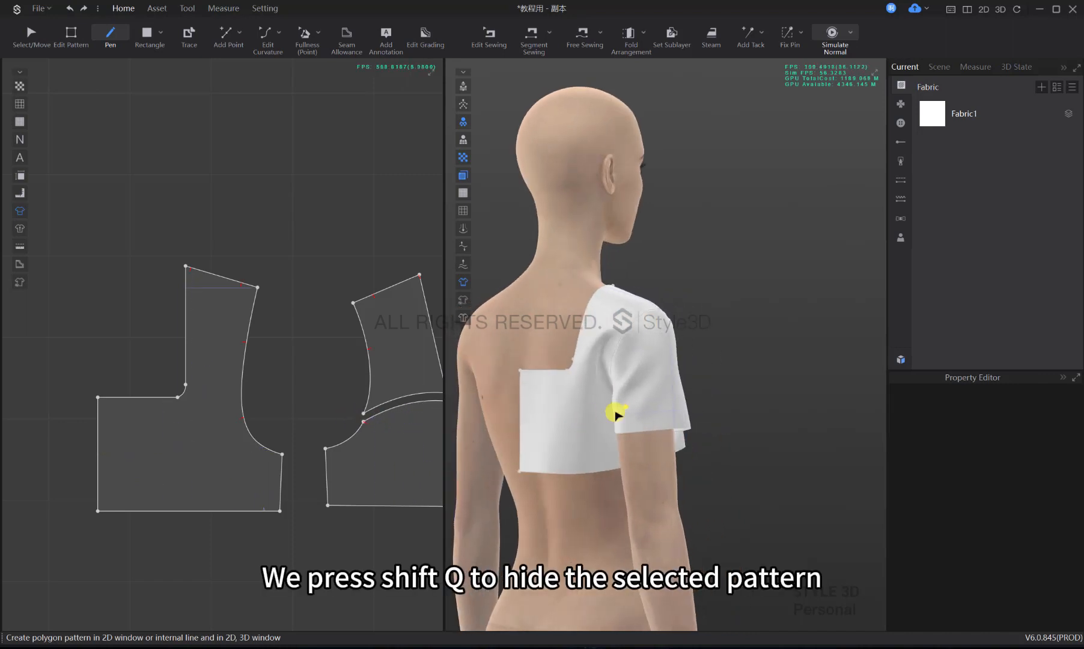
{"action": "left_click", "coordinate": [651, 394]}
{"action": "key", "text": "shift+q"}
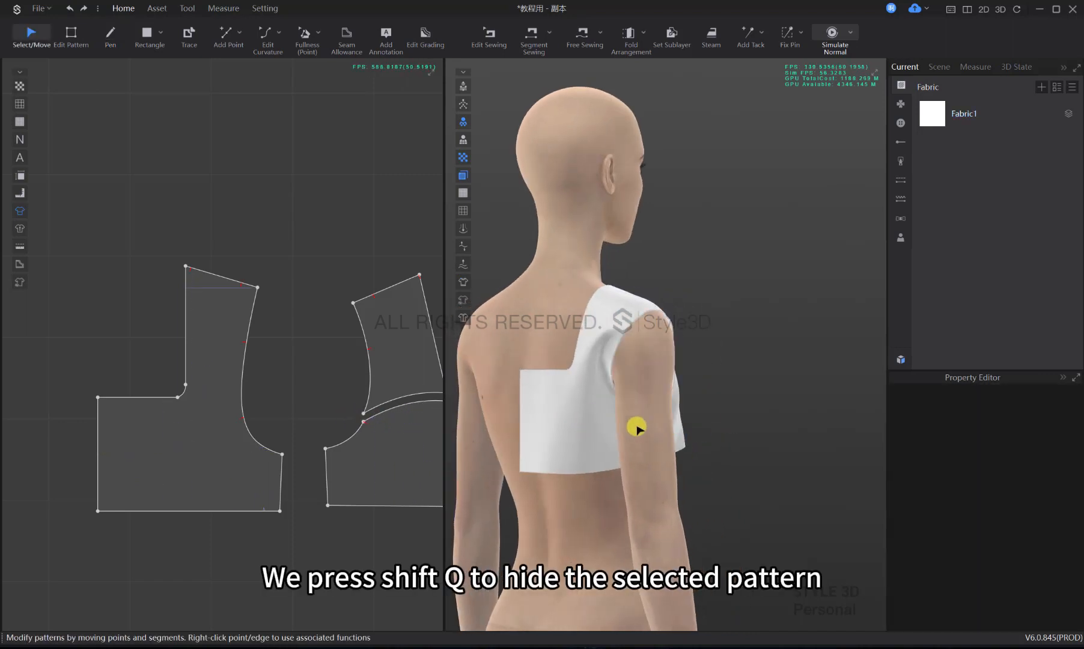
{"action": "key", "text": "shift+a"}
Draw a horizontal internal line about 22.7 cm long across the back pattern, between the centre edge and the underarm point
{"action": "scroll", "coordinate": [641, 444], "scroll_direction": "up", "scroll_amount": 5}
{"action": "middle_click_drag", "start_coordinate": [642, 443], "coordinate": [662, 409]}
{"action": "scroll", "coordinate": [662, 409], "scroll_direction": "down", "scroll_amount": 1}
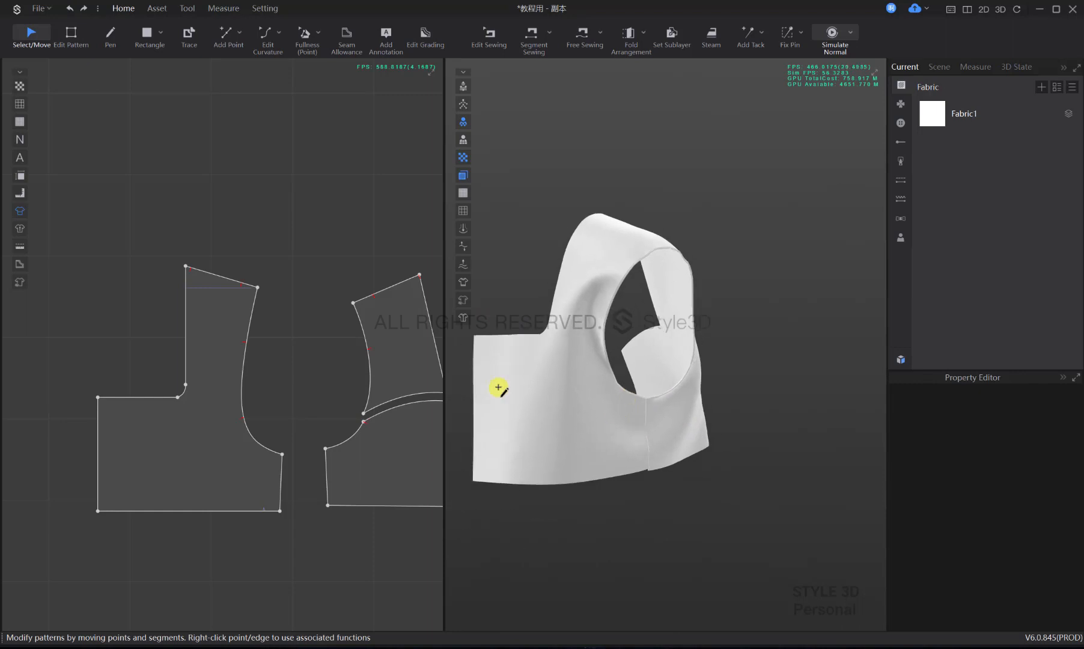
{"action": "key", "text": "h"}
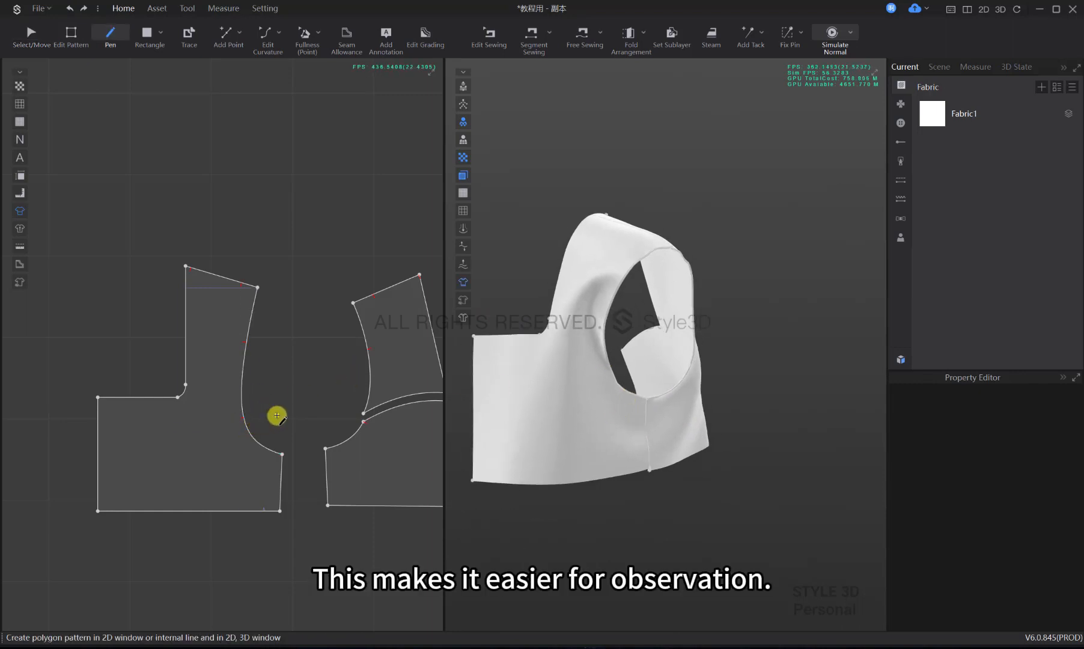
{"action": "right_click_drag", "start_coordinate": [571, 435], "coordinate": [645, 370]}
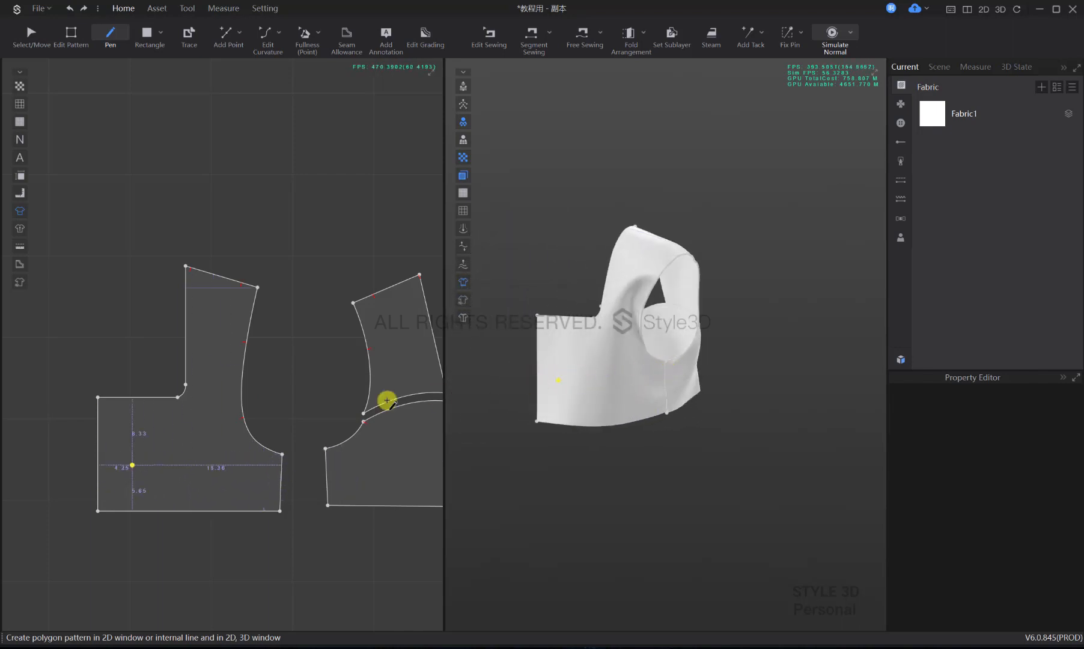
{"action": "left_click", "coordinate": [101, 459]}
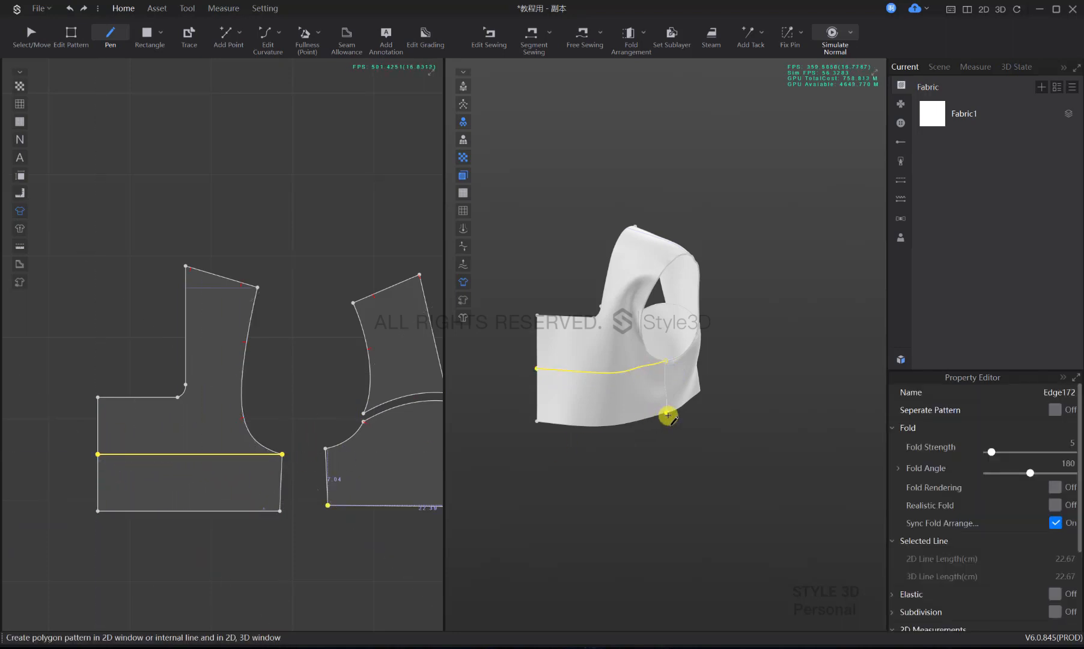
Move the horizontal neckline edge and rounded corner of the back pattern straight down by 3 cm
{"action": "left_click_drag", "start_coordinate": [266, 407], "coordinate": [158, 405]}
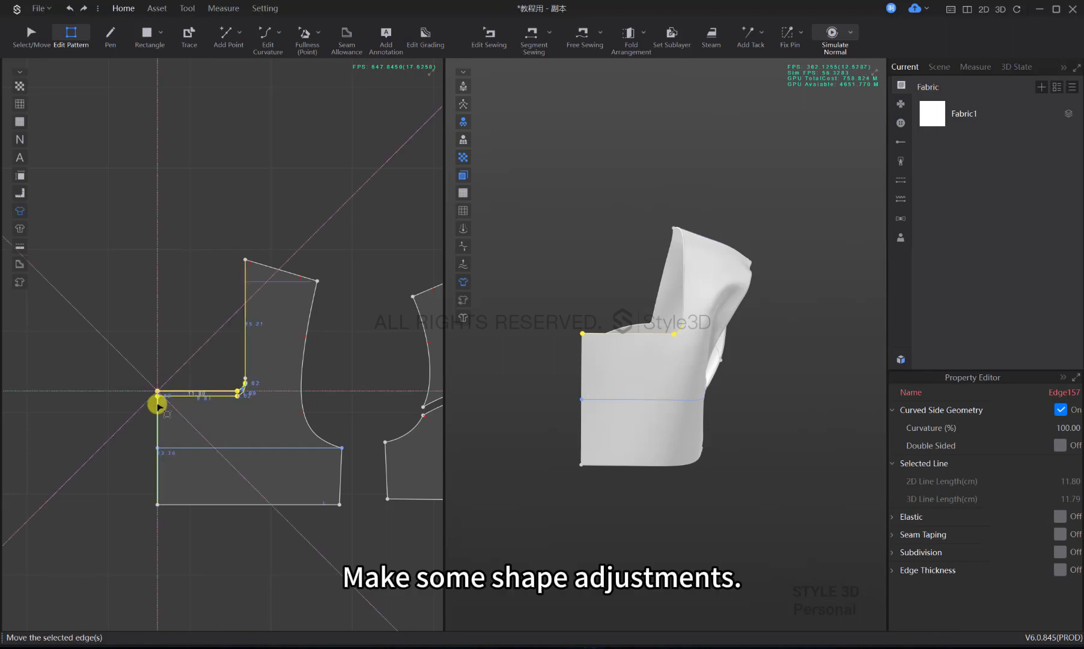
{"action": "right_click", "coordinate": [158, 410]}
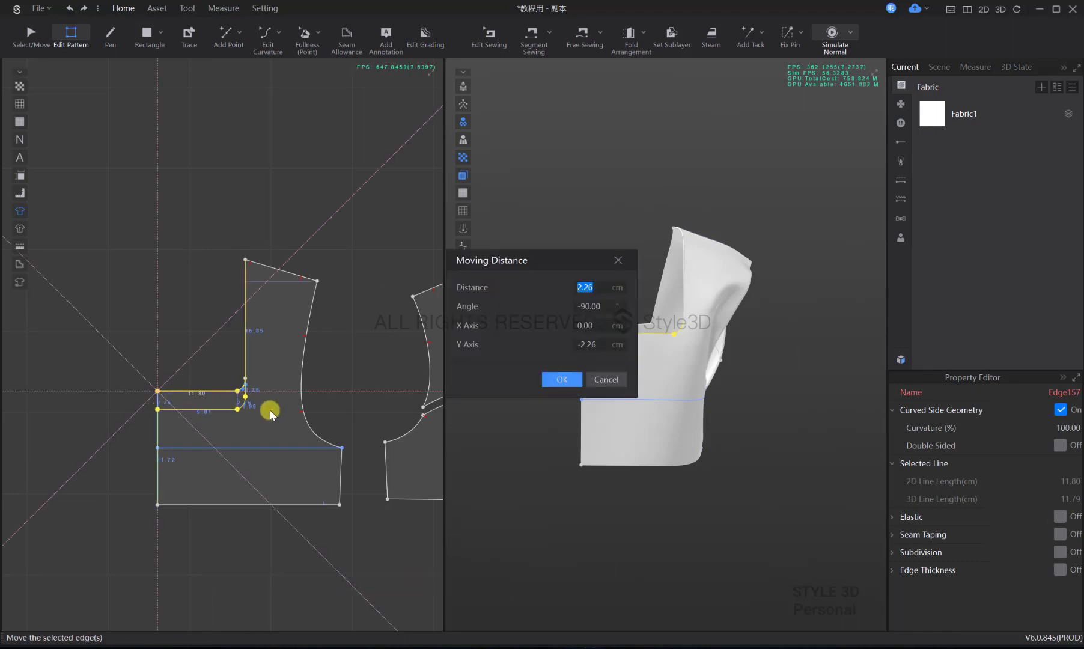
{"action": "type", "text": "5"}
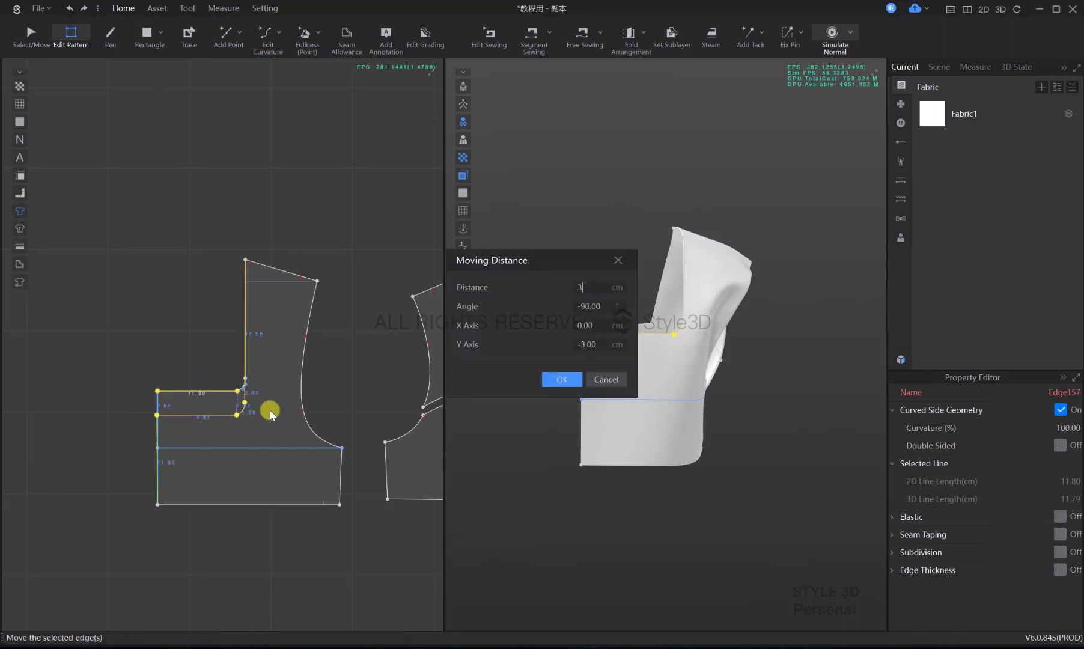
{"action": "key", "text": "Return"}
{"action": "left_click", "coordinate": [396, 358]}
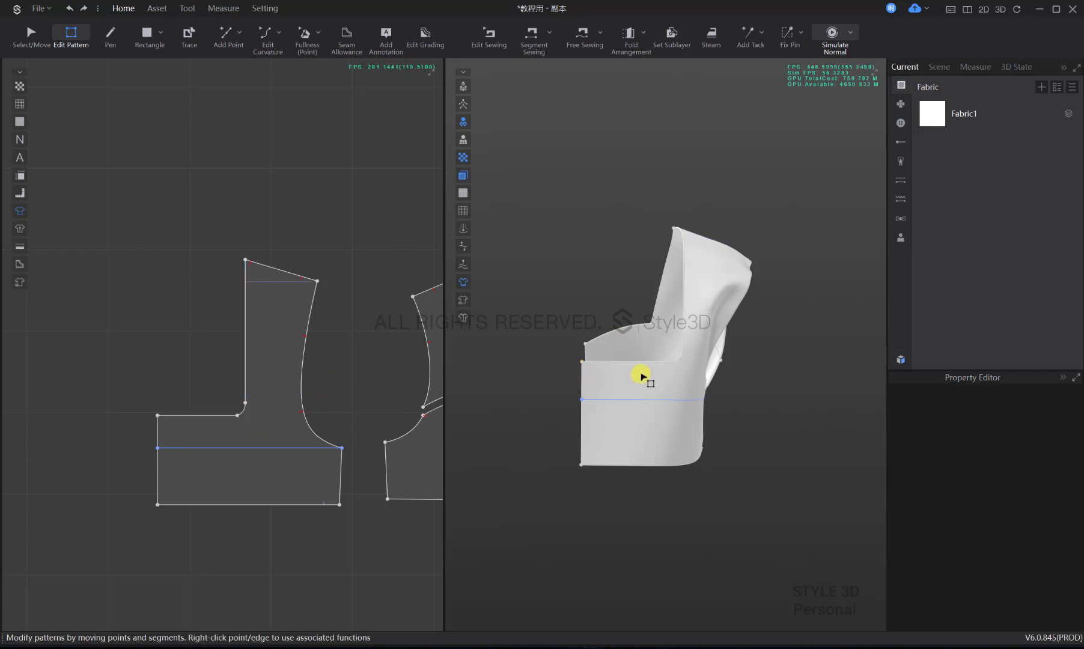
Run the simulation briefly to settle the garment with the lowered back neckline
{"action": "middle_click_drag", "start_coordinate": [684, 373], "coordinate": [667, 421]}
{"action": "scroll", "coordinate": [697, 414], "scroll_direction": "up", "scroll_amount": 1}
{"action": "key", "text": "space"}
{"action": "key", "text": "space"}
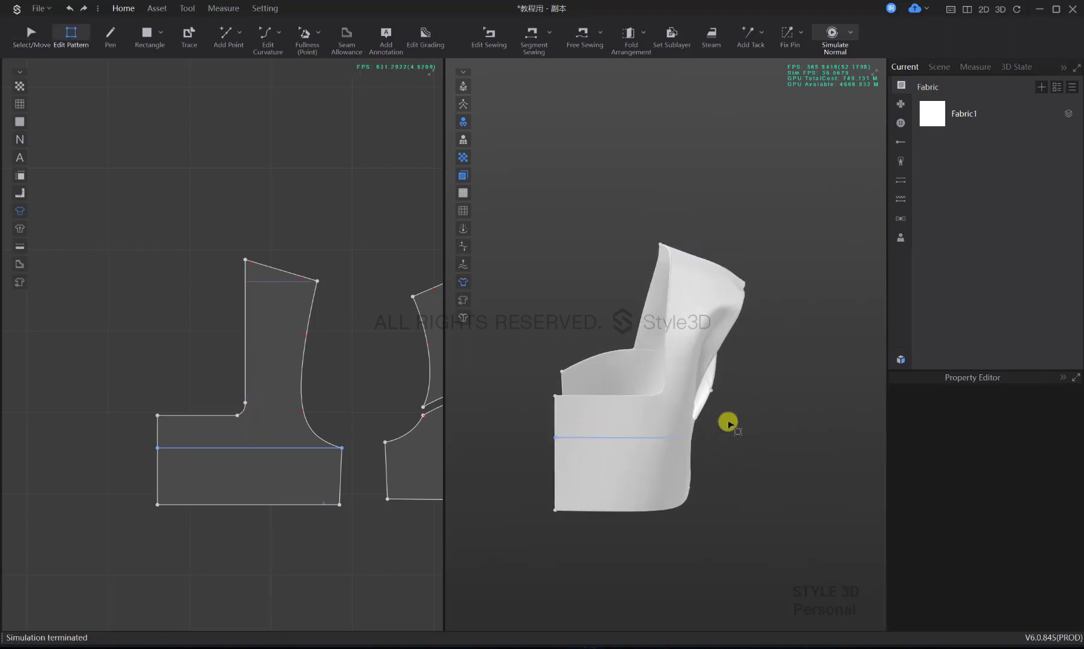
Show the avatar again in the 3D view
{"action": "right_click_drag", "start_coordinate": [729, 423], "coordinate": [642, 423]}
{"action": "key", "text": "shift+a"}
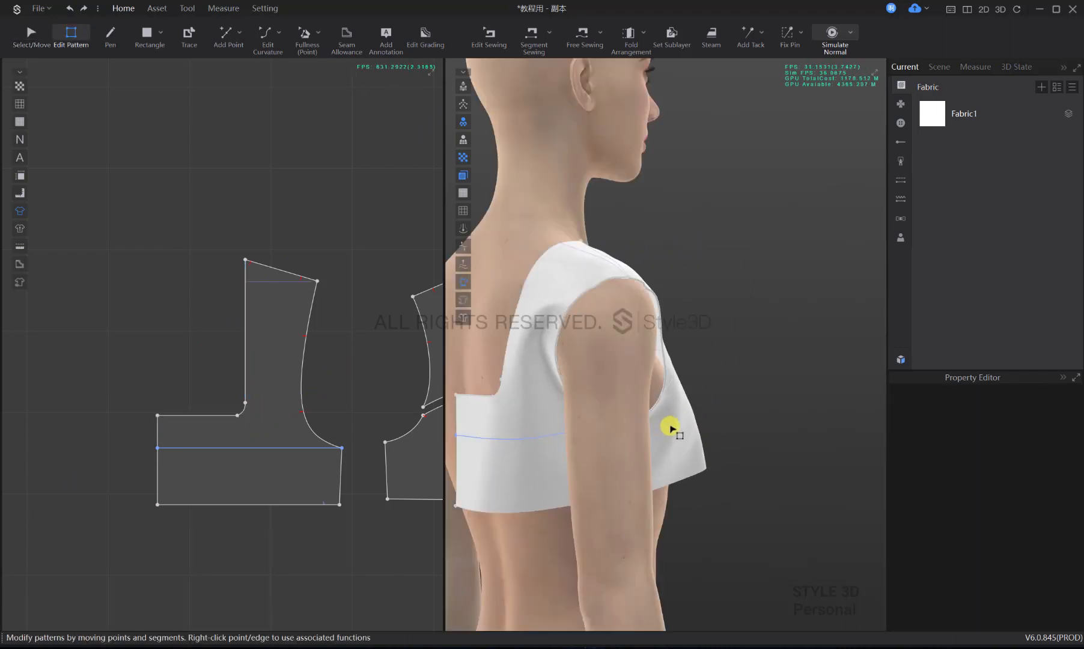
{"action": "key", "text": "2"}
Select all the half-garment patterns, create linked mirrored copies with Symmetry Pattern, and place them beside the originals
{"action": "key", "text": "q"}
{"action": "middle_click_drag", "start_coordinate": [665, 255], "coordinate": [708, 379]}
{"action": "scroll", "coordinate": [708, 378], "scroll_direction": "up", "scroll_amount": 2}
{"action": "right_click_drag", "start_coordinate": [707, 377], "coordinate": [653, 363]}
{"action": "scroll", "coordinate": [653, 363], "scroll_direction": "down", "scroll_amount": 5}
{"action": "scroll", "coordinate": [325, 459], "scroll_direction": "down", "scroll_amount": 4}
{"action": "scroll", "coordinate": [326, 458], "scroll_direction": "down", "scroll_amount": 2}
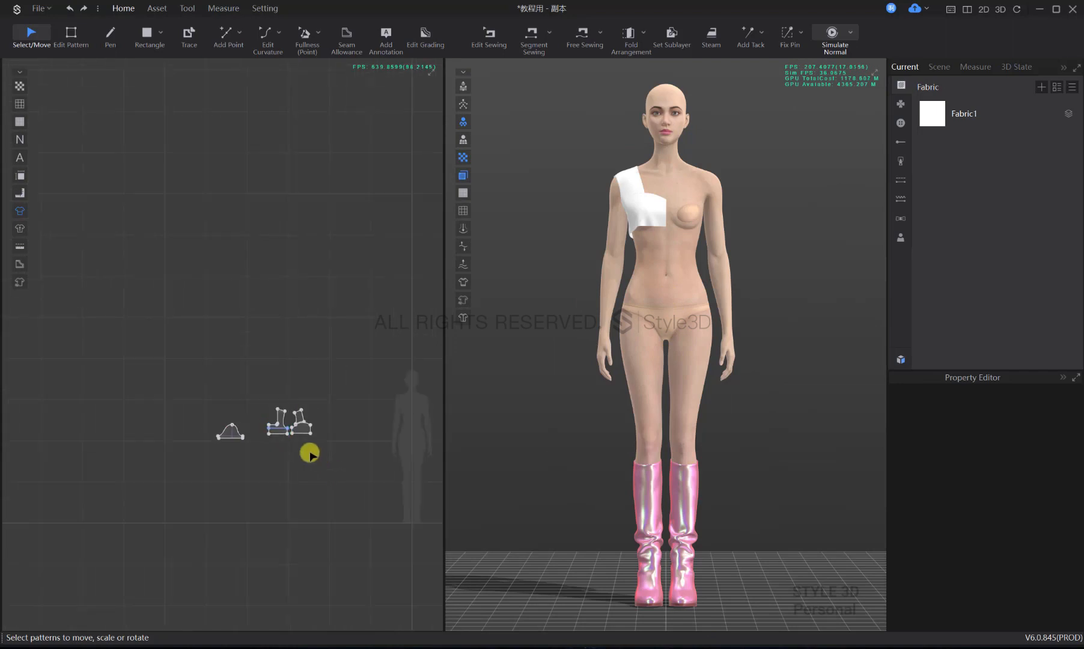
{"action": "scroll", "coordinate": [322, 456], "scroll_direction": "up", "scroll_amount": 3}
{"action": "key", "text": "ctrl+a"}
{"action": "right_click", "coordinate": [276, 414]}
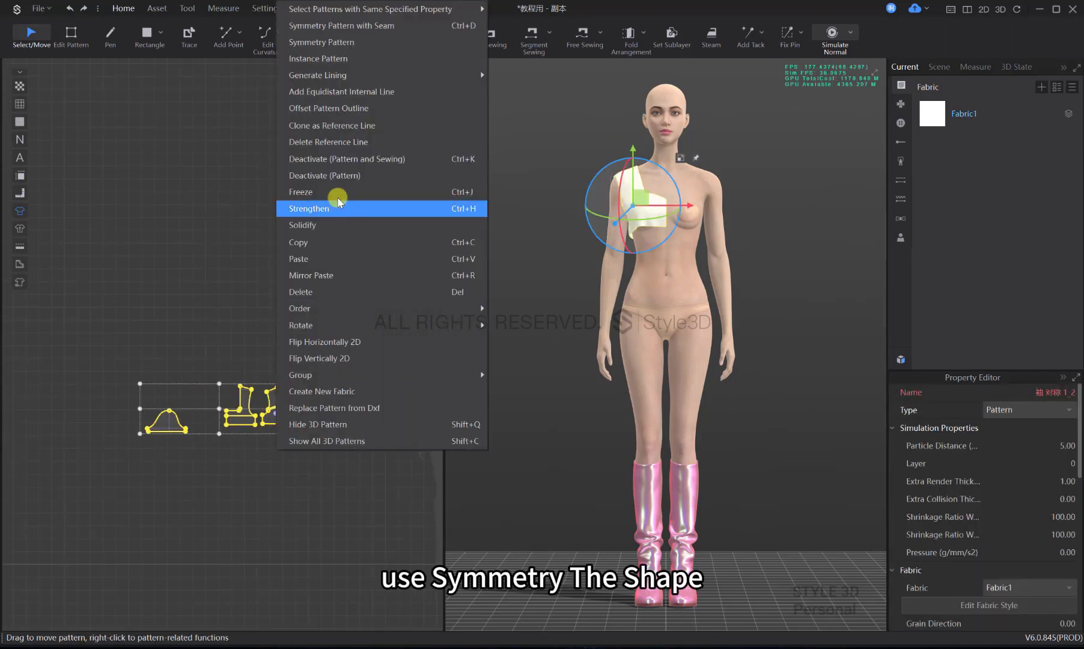
{"action": "left_click", "coordinate": [361, 42]}
{"action": "left_click", "coordinate": [340, 400]}
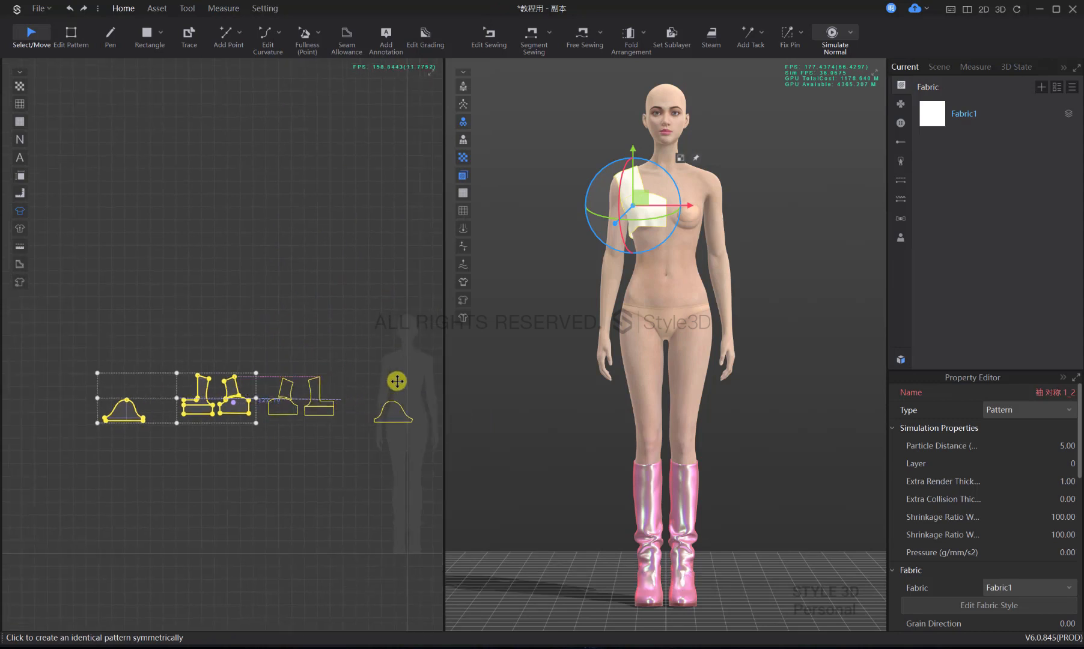
{"action": "key", "text": "ctrl+a"}
Apply Symmetry The Shape to the mirrored patterns in 3D and run the simulation to join both halves
{"action": "scroll", "coordinate": [656, 339], "scroll_direction": "down", "scroll_amount": 5}
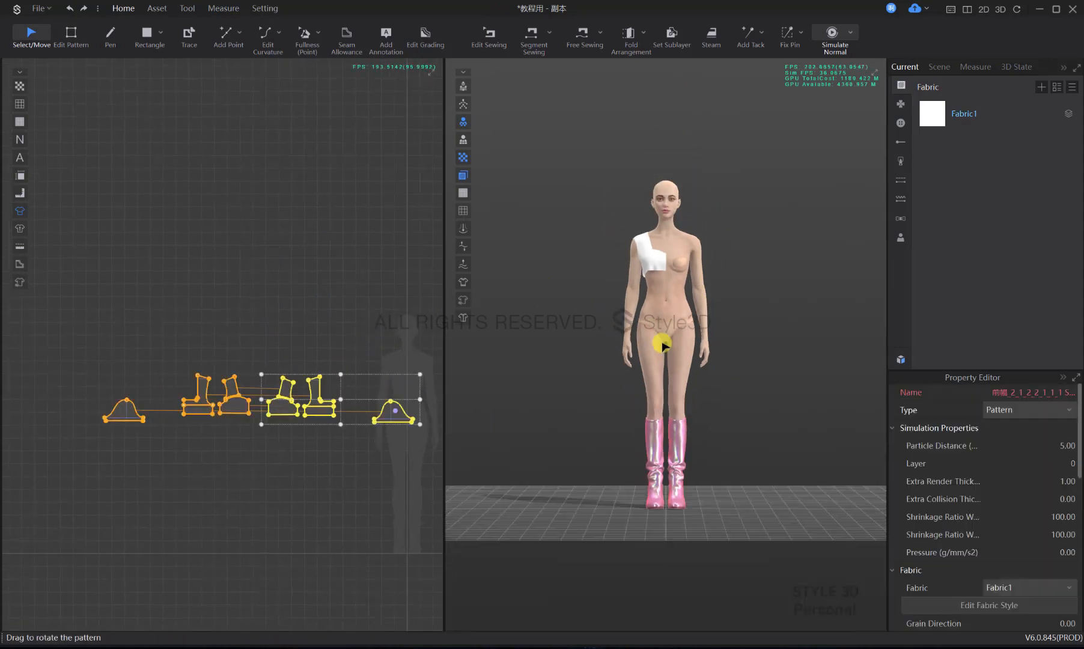
{"action": "right_click", "coordinate": [516, 301]}
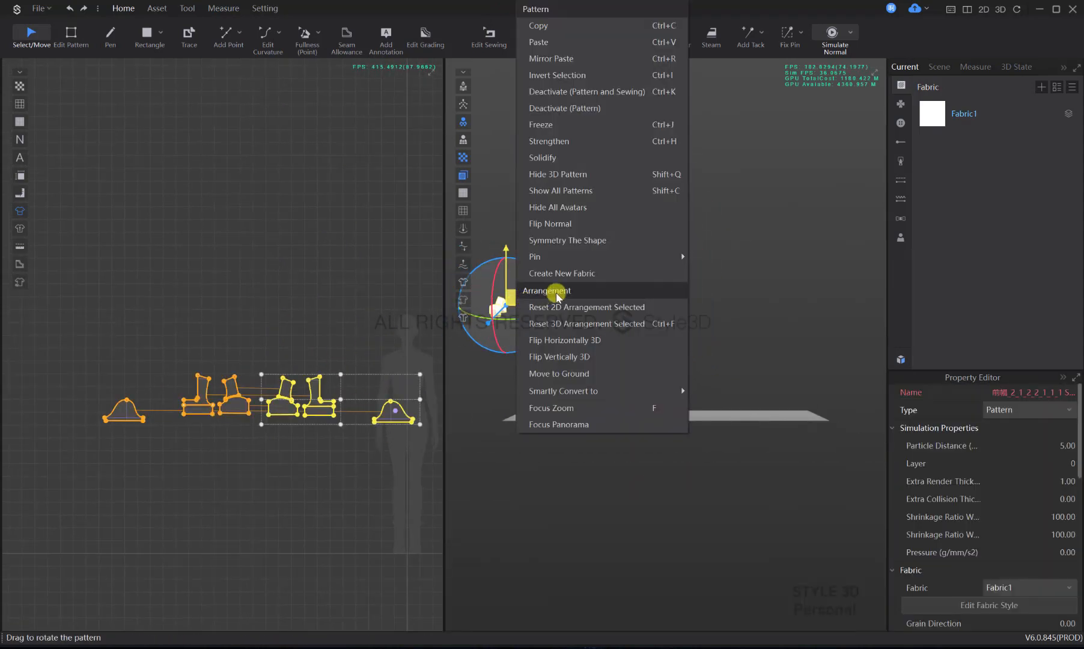
{"action": "left_click", "coordinate": [588, 242]}
{"action": "scroll", "coordinate": [729, 325], "scroll_direction": "up", "scroll_amount": 5}
{"action": "left_click", "coordinate": [729, 324]}
{"action": "scroll", "coordinate": [695, 293], "scroll_direction": "up", "scroll_amount": 6}
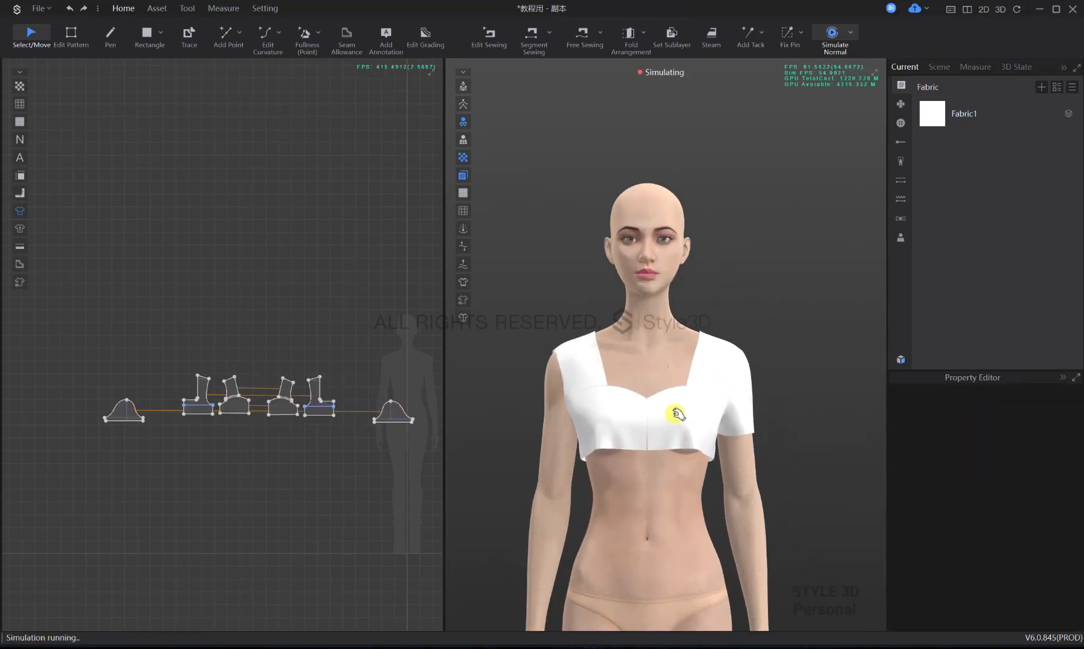
Show the hidden original sleeve again in the 3D view
{"action": "left_click", "coordinate": [123, 412]}
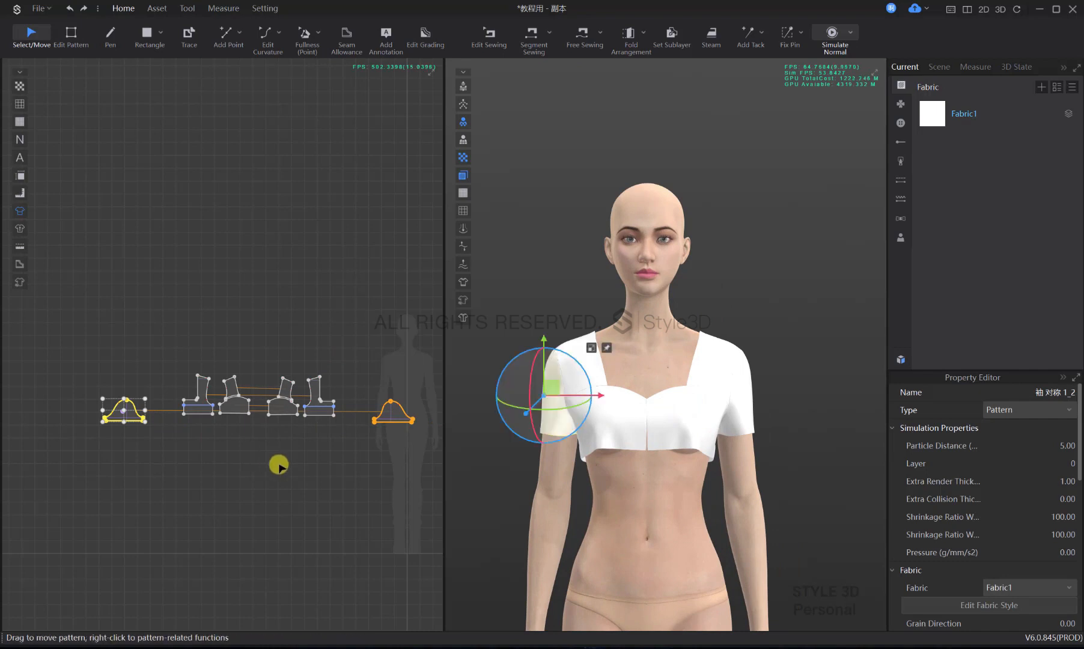
{"action": "left_click", "coordinate": [544, 460]}
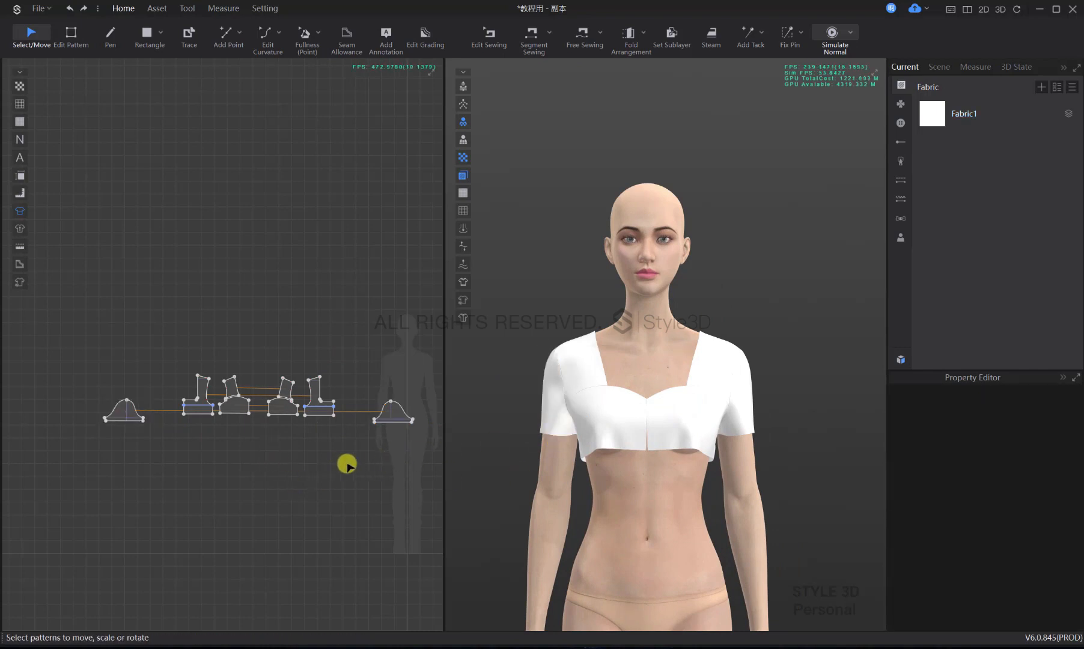
{"action": "middle_click_drag", "start_coordinate": [714, 497], "coordinate": [716, 438]}
Merge the two lower front patterns into one piece along their centre front edges
{"action": "scroll", "coordinate": [295, 435], "scroll_direction": "up", "scroll_amount": 3}
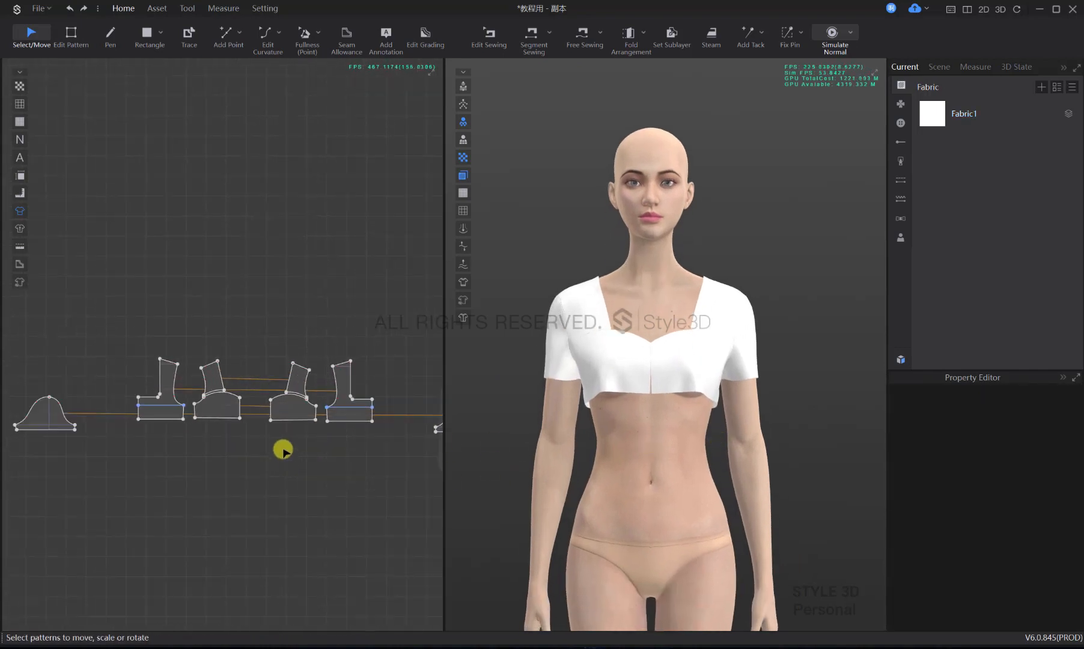
{"action": "key", "text": "z"}
{"action": "middle_click_drag", "start_coordinate": [354, 442], "coordinate": [310, 458]}
{"action": "middle_click_drag", "start_coordinate": [229, 451], "coordinate": [318, 481]}
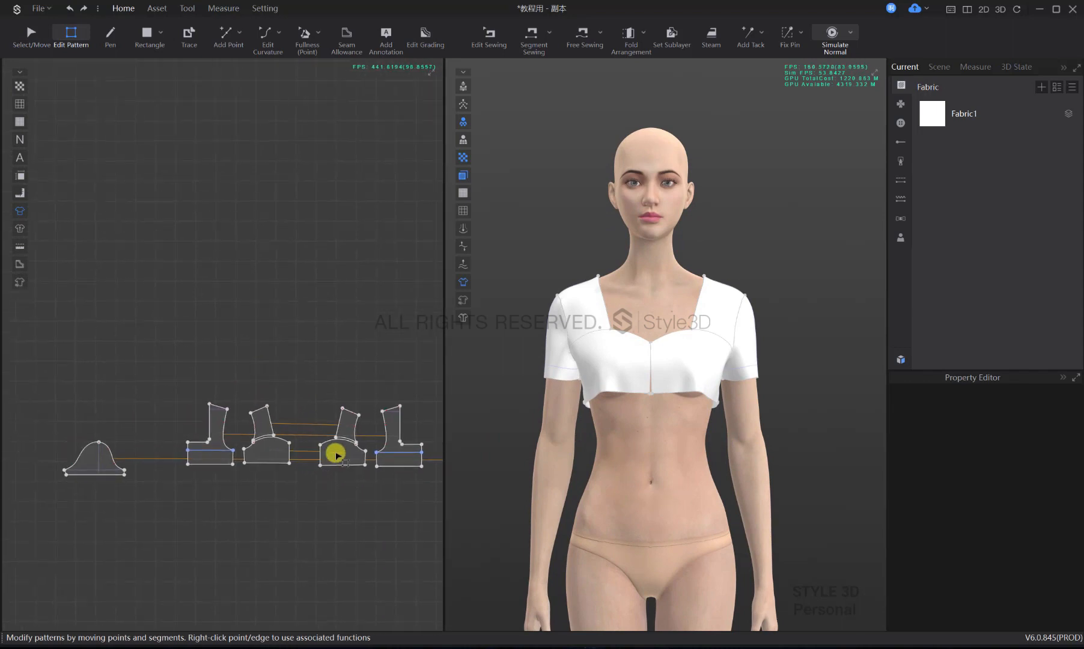
{"action": "left_click", "coordinate": [319, 454]}
{"action": "scroll", "coordinate": [319, 454], "scroll_direction": "up", "scroll_amount": 3}
{"action": "right_click", "coordinate": [247, 447]}
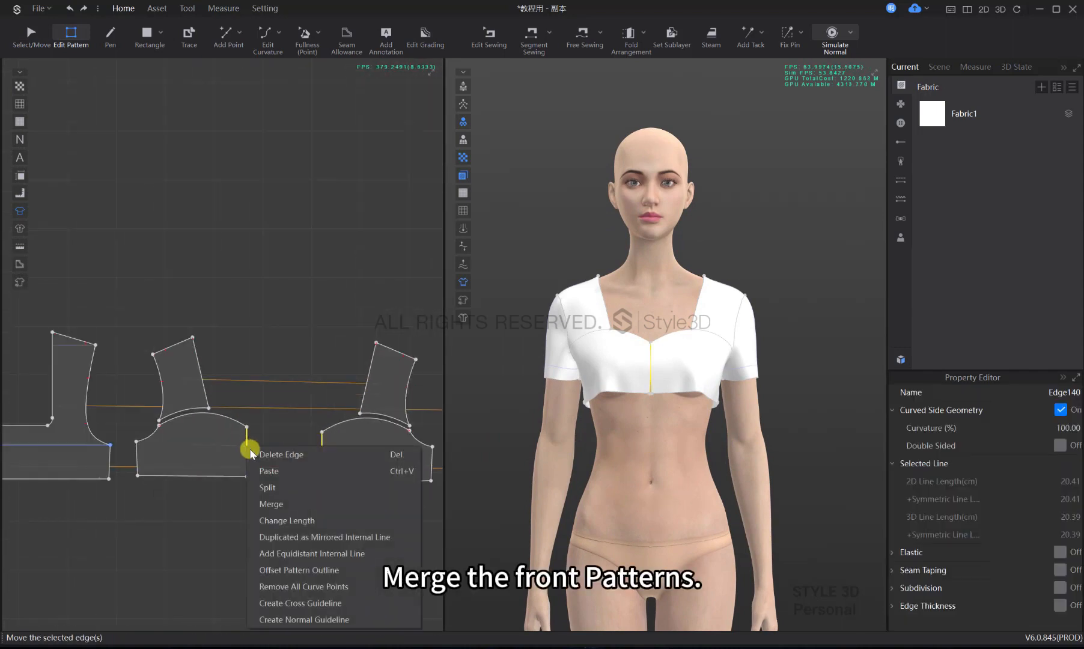
{"action": "left_click", "coordinate": [278, 504]}
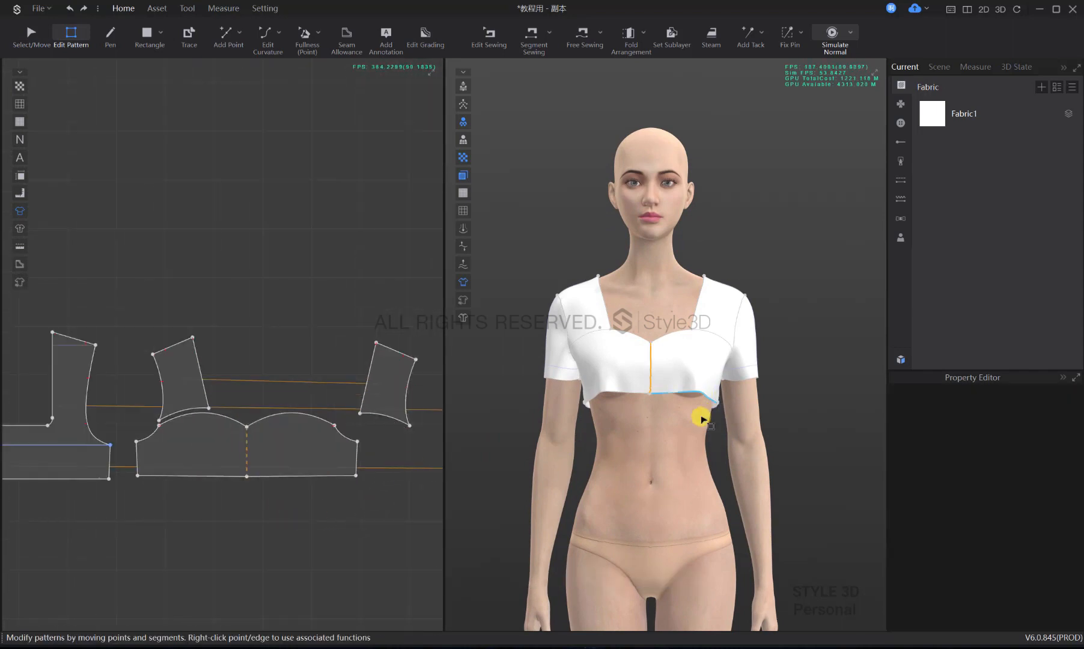
Run the simulation briefly to settle the garment with the merged front
{"action": "scroll", "coordinate": [704, 419], "scroll_direction": "up", "scroll_amount": 3}
{"action": "key", "text": "space"}
{"action": "right_click_drag", "start_coordinate": [767, 464], "coordinate": [535, 459]}
{"action": "key", "text": "space"}
Sew the centre back edges of the two back patterns together with Segment Sewing
{"action": "scroll", "coordinate": [351, 481], "scroll_direction": "down", "scroll_amount": 3}
{"action": "key", "text": "n"}
{"action": "scroll", "coordinate": [126, 467], "scroll_direction": "down", "scroll_amount": 3}
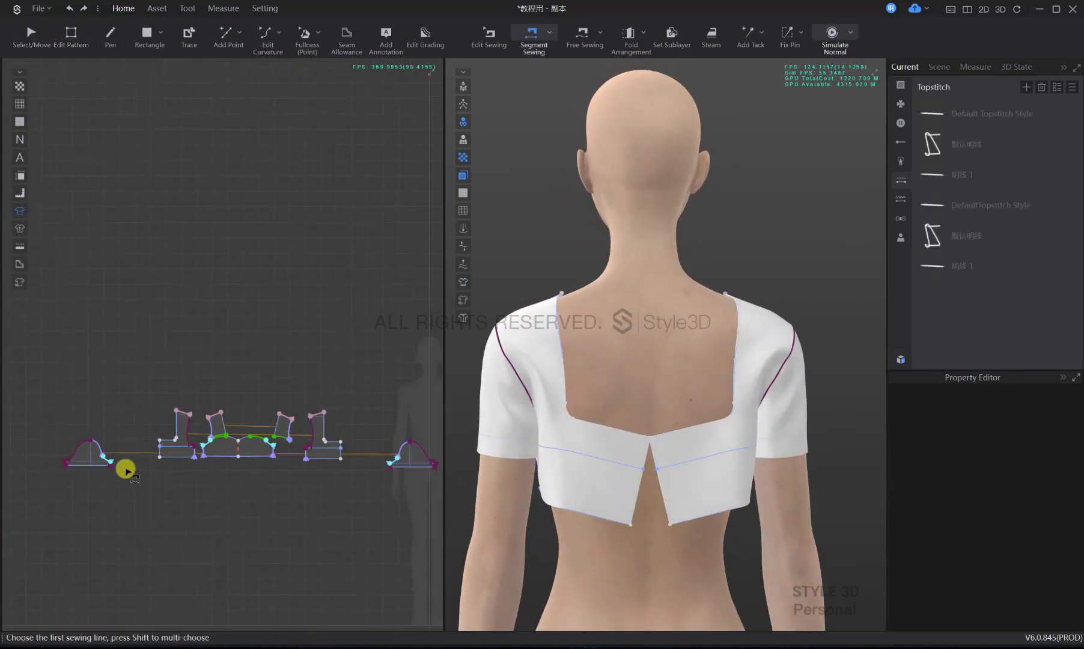
{"action": "scroll", "coordinate": [144, 450], "scroll_direction": "up", "scroll_amount": 3}
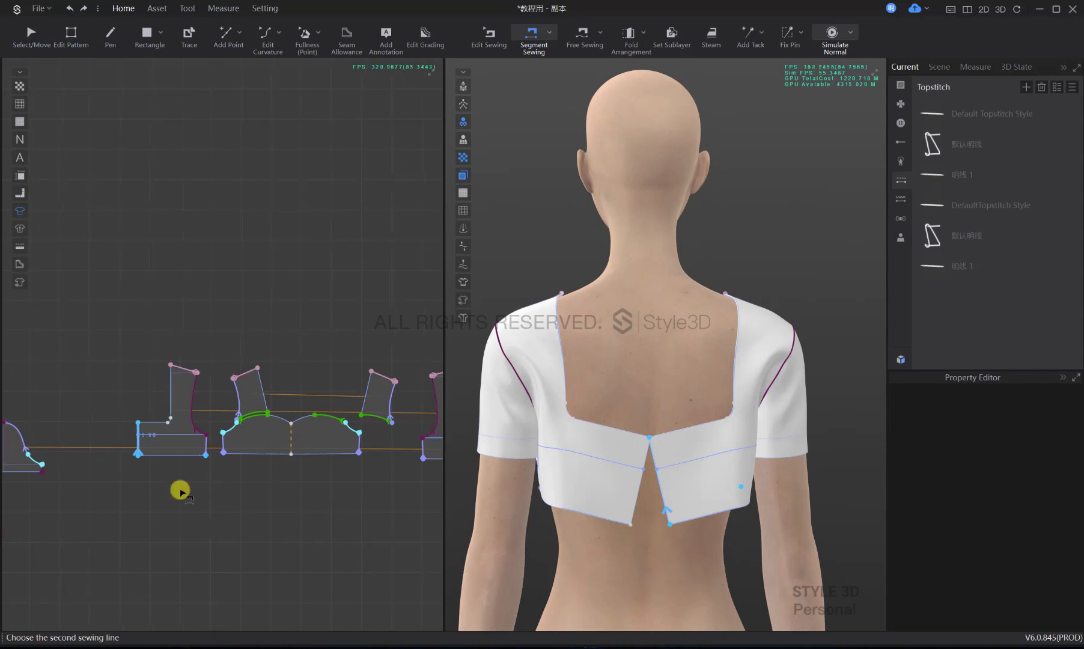
{"action": "scroll", "coordinate": [181, 490], "scroll_direction": "down", "scroll_amount": 3}
{"action": "scroll", "coordinate": [238, 487], "scroll_direction": "up", "scroll_amount": 3}
{"action": "left_click", "coordinate": [276, 426]}
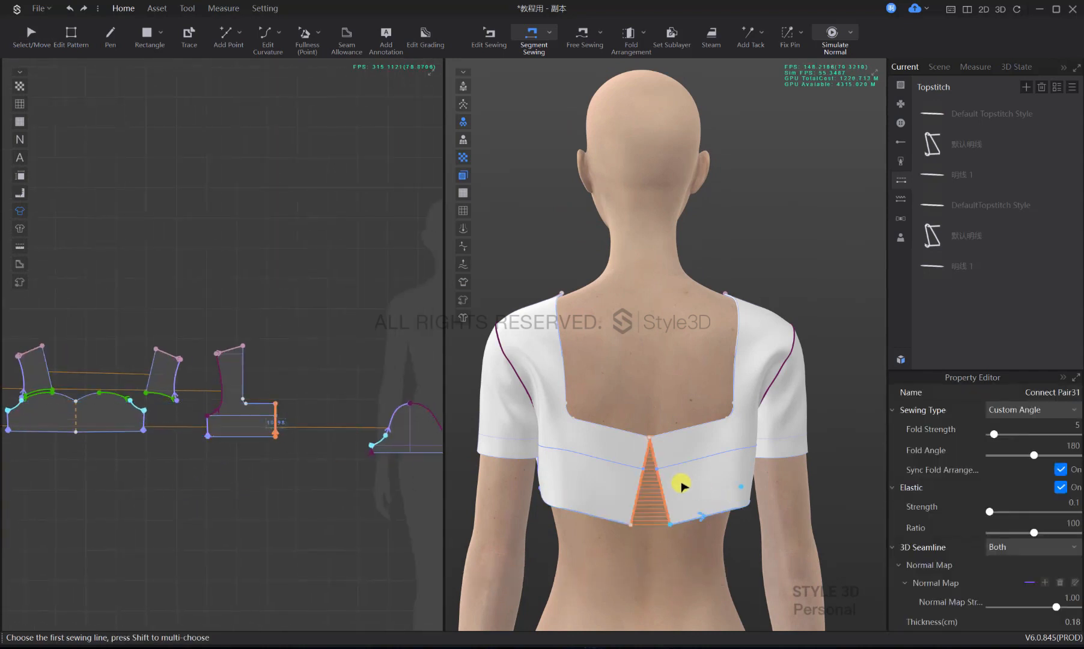
Run the simulation briefly to close the new centre back seam
{"action": "key", "text": "space"}
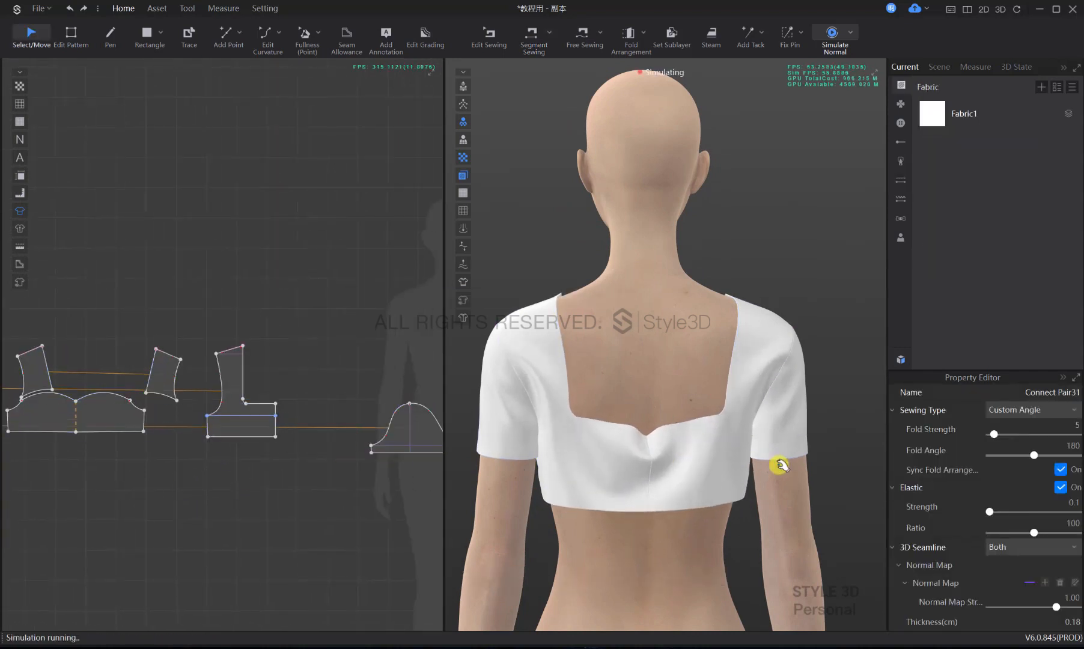
{"action": "right_click_drag", "start_coordinate": [780, 465], "coordinate": [513, 473]}
{"action": "key", "text": "2"}
{"action": "key", "text": "n"}
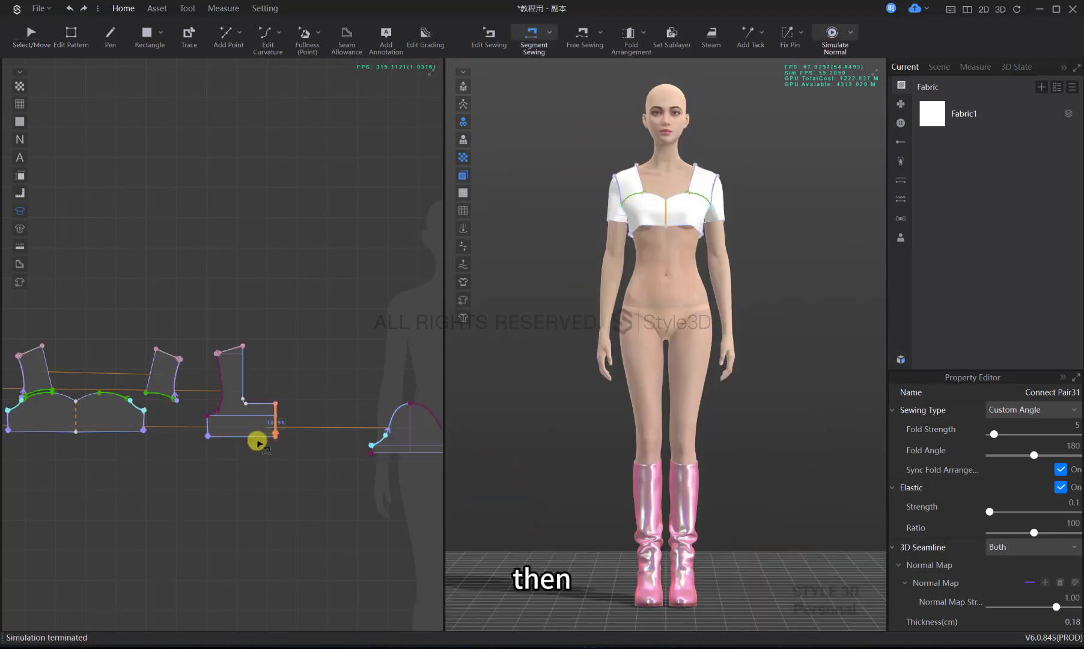
Select all the patterns and scale them to 90% in width and height
{"action": "scroll", "coordinate": [261, 463], "scroll_direction": "down", "scroll_amount": 6}
{"action": "key", "text": "a"}
{"action": "left_click_drag", "start_coordinate": [326, 491], "coordinate": [79, 404]}
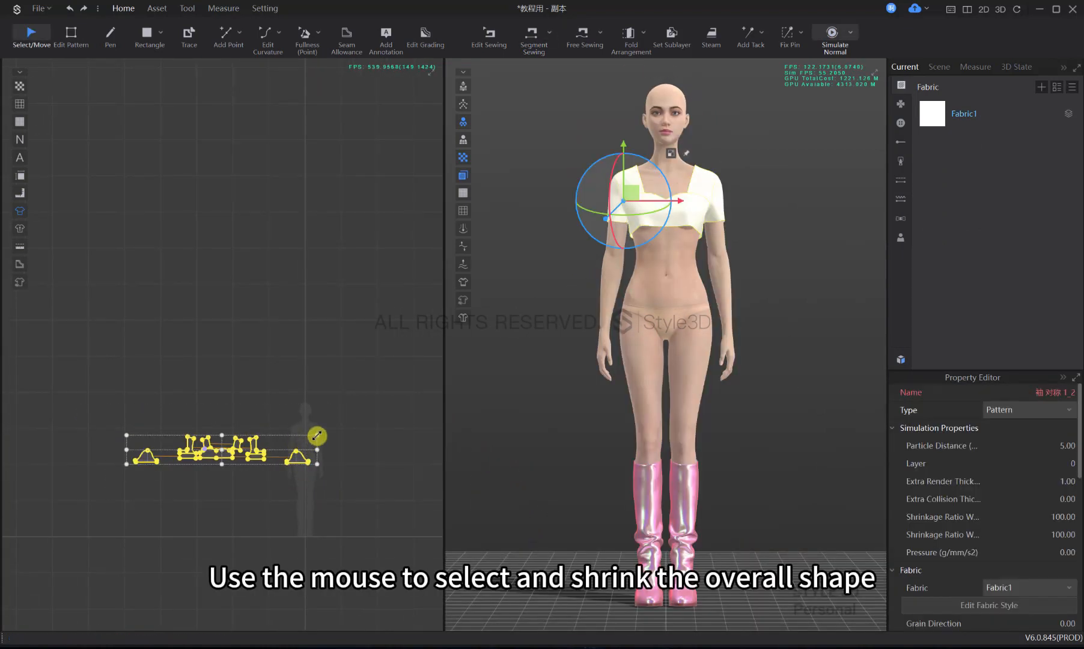
{"action": "left_click_drag", "start_coordinate": [316, 435], "coordinate": [291, 448]}
{"action": "right_click", "coordinate": [291, 448]}
{"action": "type", "text": "90"}
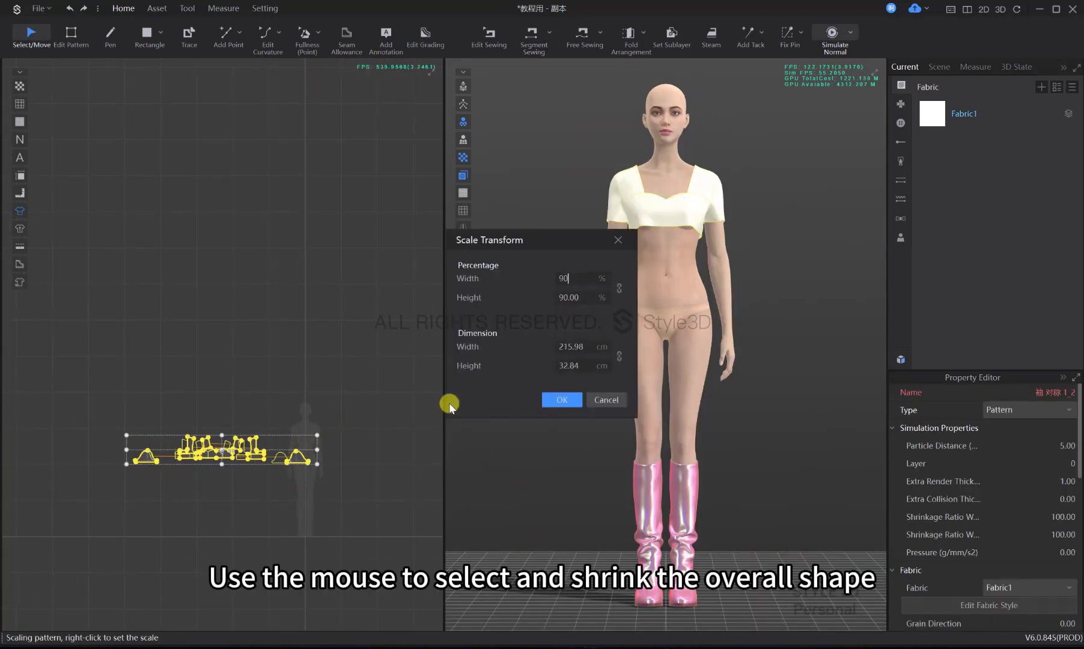
{"action": "key", "text": "Return"}
Simulate the shrunken garment and check its fit and length from the front and back
{"action": "scroll", "coordinate": [654, 418], "scroll_direction": "up", "scroll_amount": 3}
{"action": "key", "text": "space"}
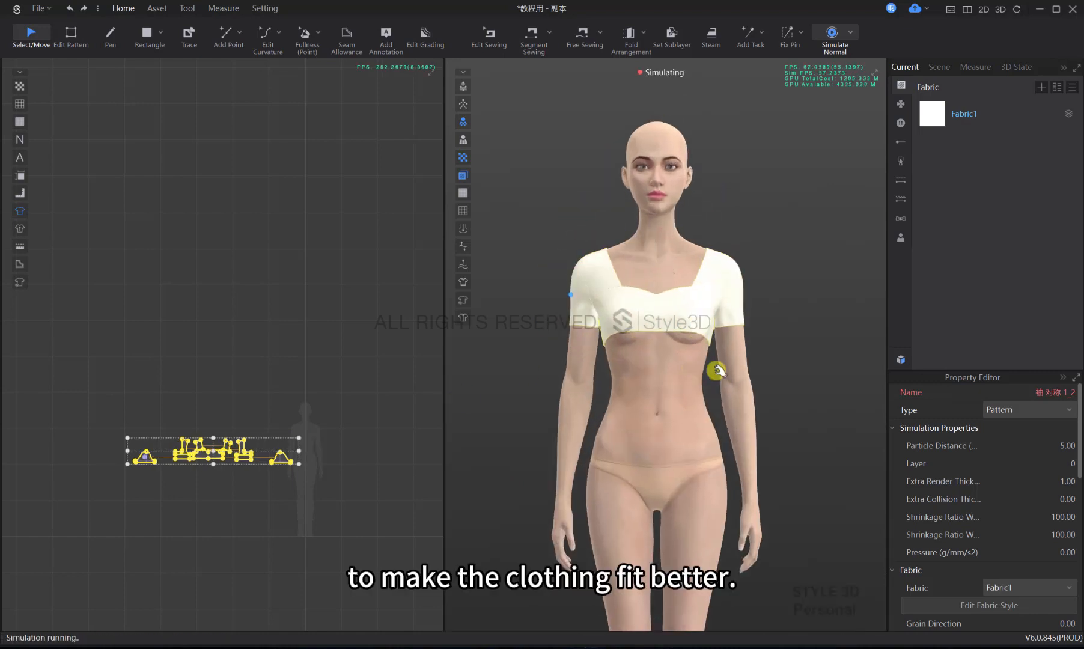
{"action": "scroll", "coordinate": [751, 407], "scroll_direction": "up", "scroll_amount": 2}
{"action": "right_click_drag", "start_coordinate": [779, 407], "coordinate": [574, 419]}
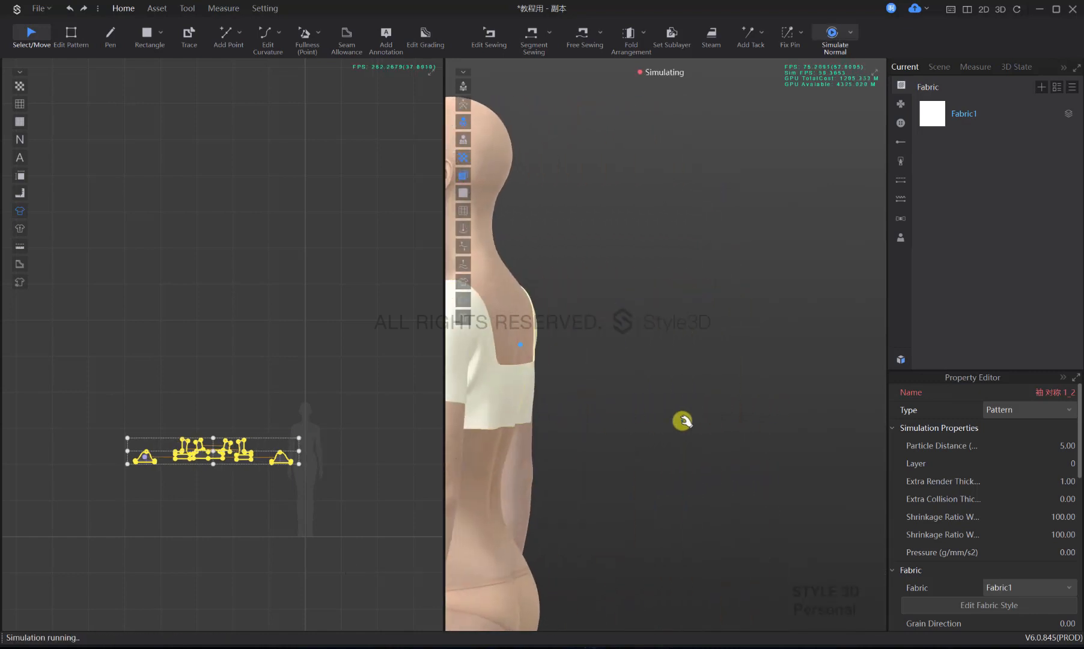
{"action": "middle_click_drag", "start_coordinate": [682, 421], "coordinate": [775, 421]}
{"action": "scroll", "coordinate": [745, 421], "scroll_direction": "down", "scroll_amount": 2}
{"action": "right_click_drag", "start_coordinate": [716, 421], "coordinate": [581, 419]}
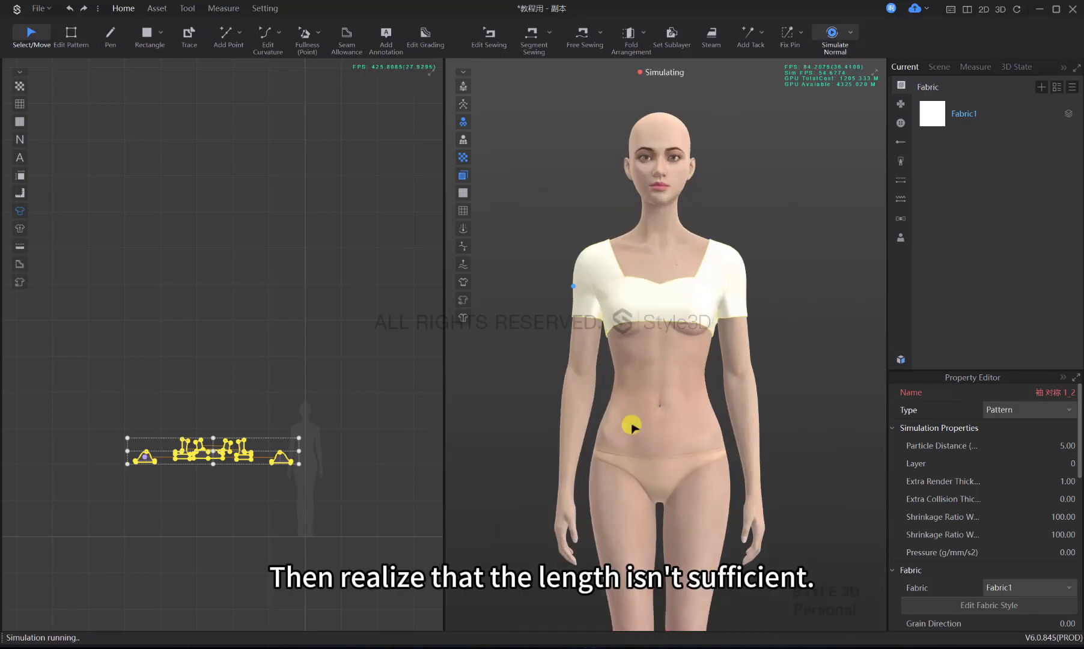
Lengthen the body by moving the front and back hem edges straight down by 10 cm
{"action": "scroll", "coordinate": [301, 462], "scroll_direction": "up", "scroll_amount": 3}
{"action": "left_click", "coordinate": [308, 464]}
{"action": "scroll", "coordinate": [309, 464], "scroll_direction": "up", "scroll_amount": 3}
{"action": "key", "text": "z"}
{"action": "middle_click_drag", "start_coordinate": [387, 457], "coordinate": [325, 449]}
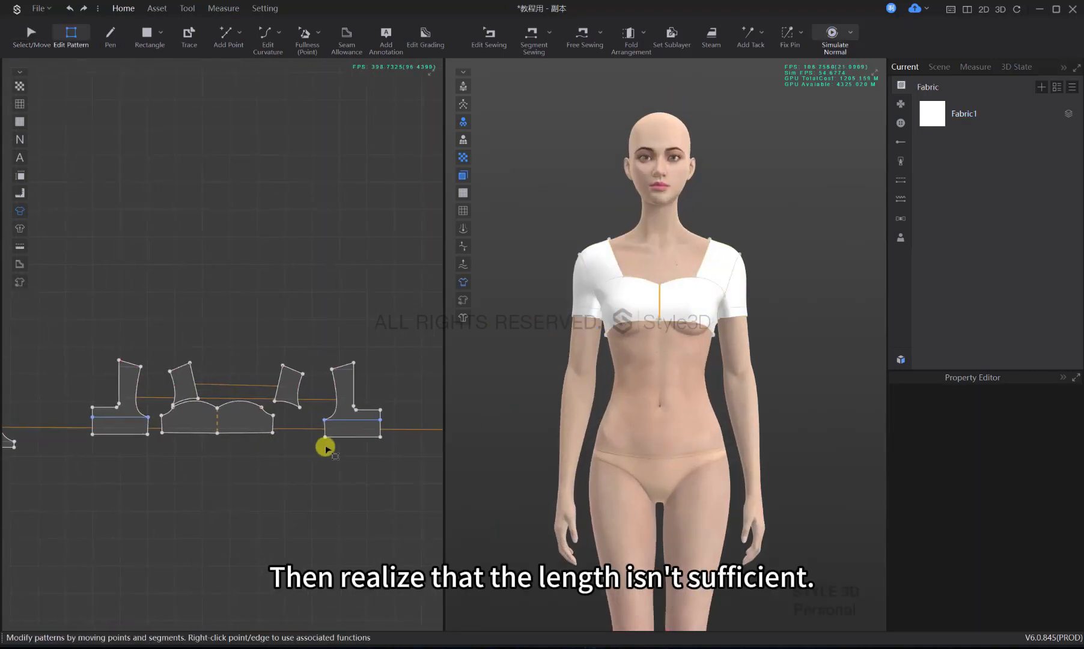
{"action": "left_click", "coordinate": [334, 438]}
{"action": "left_click_drag", "start_coordinate": [241, 438], "coordinate": [239, 456]}
{"action": "right_click", "coordinate": [239, 457]}
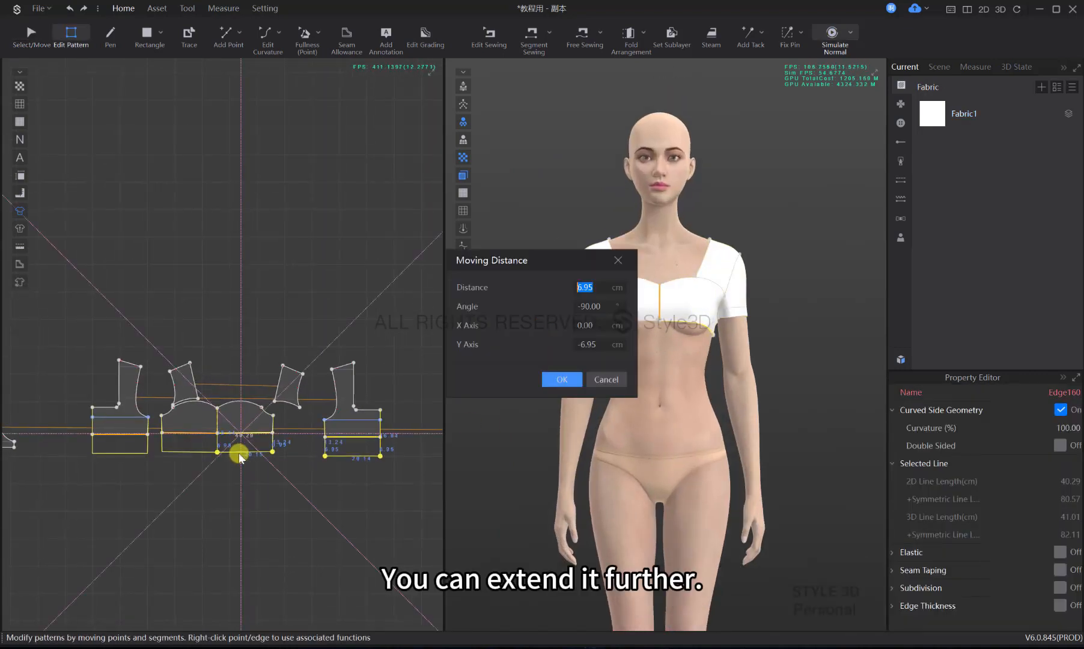
{"action": "type", "text": "10"}
{"action": "key", "text": "Return"}
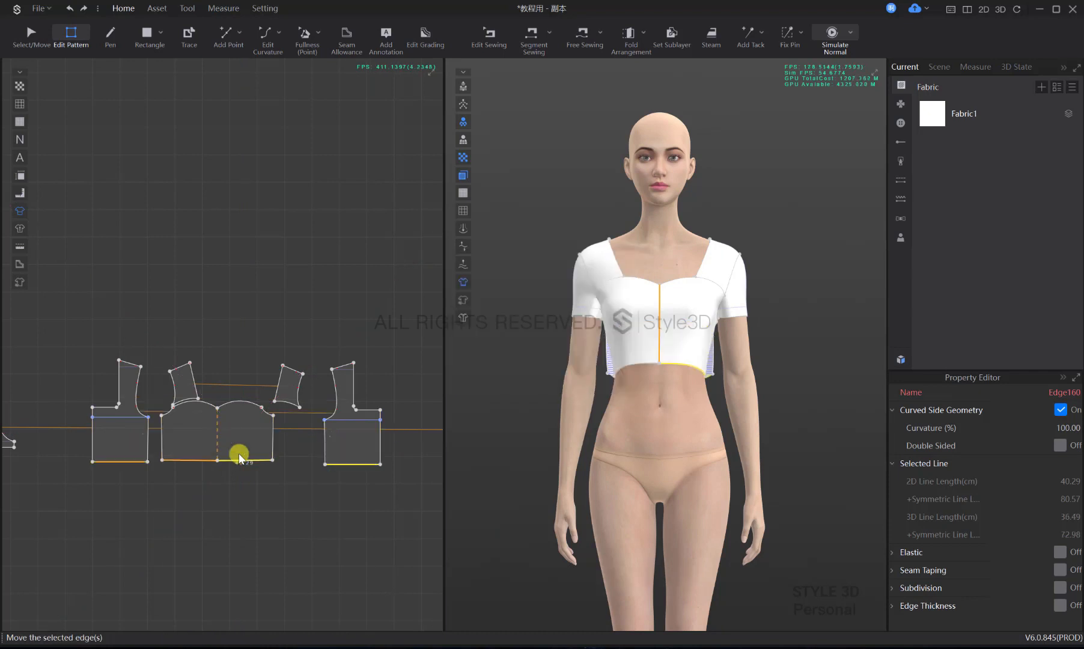
Simulate the lengthened garment briefly and examine how the front and back hems meet at the side seam
{"action": "key", "text": "space"}
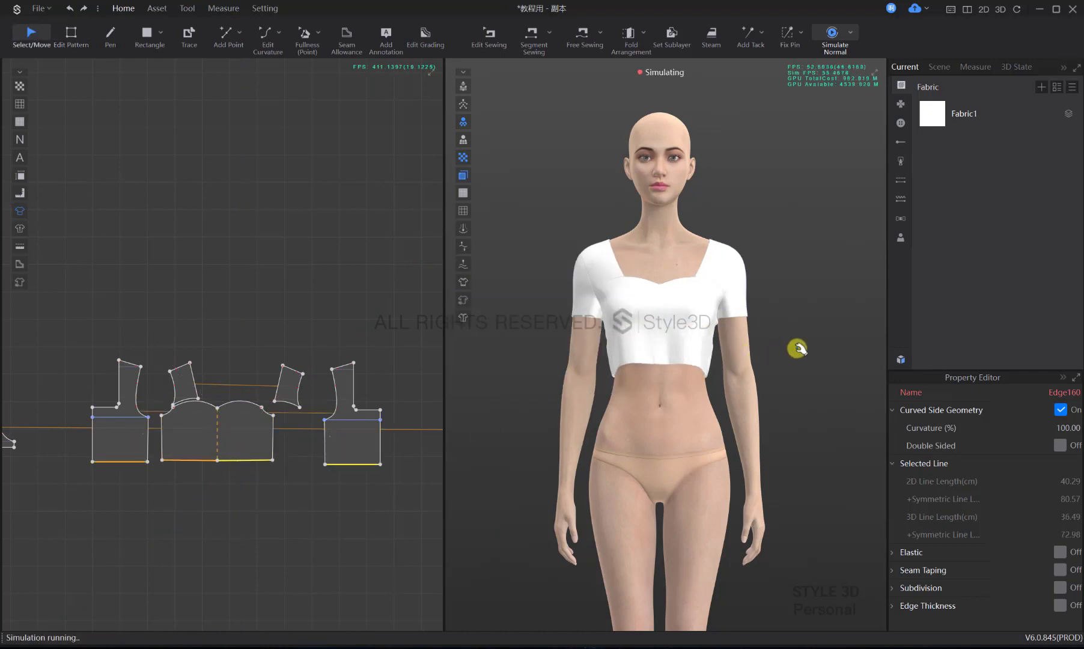
{"action": "key", "text": "space"}
{"action": "right_click_drag", "start_coordinate": [798, 349], "coordinate": [697, 366]}
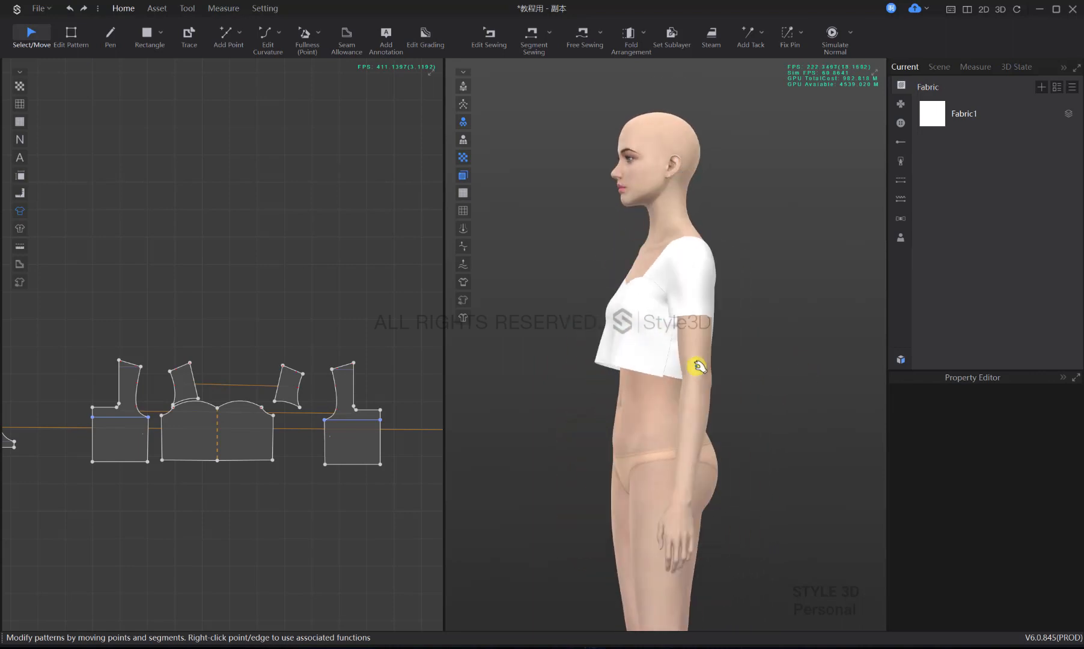
{"action": "scroll", "coordinate": [685, 378], "scroll_direction": "up", "scroll_amount": 10}
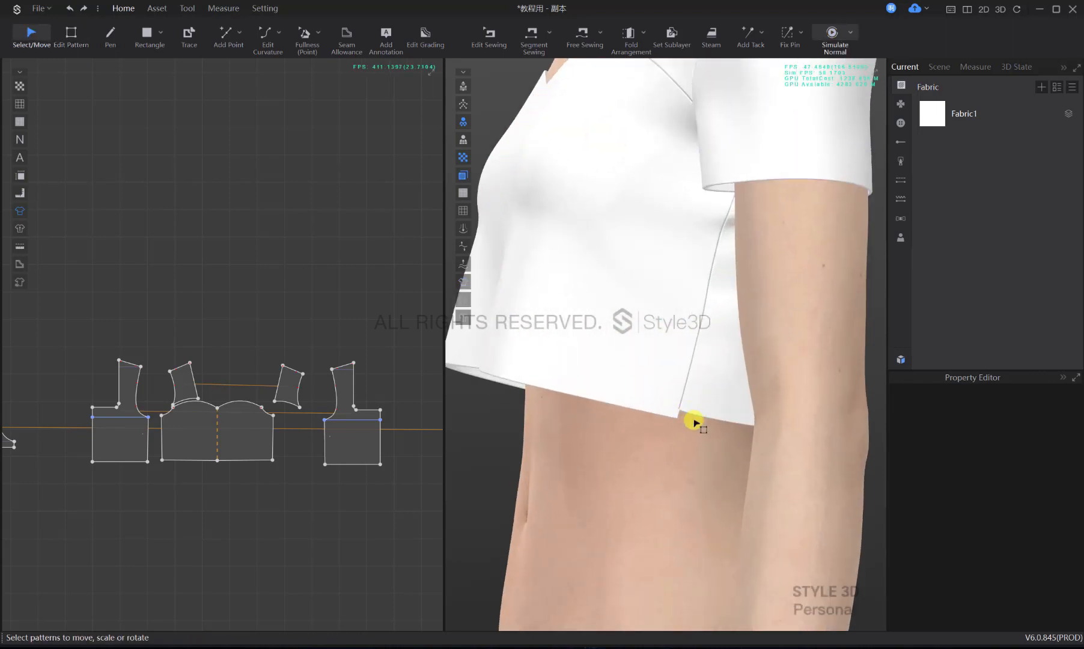
{"action": "left_click", "coordinate": [676, 414]}
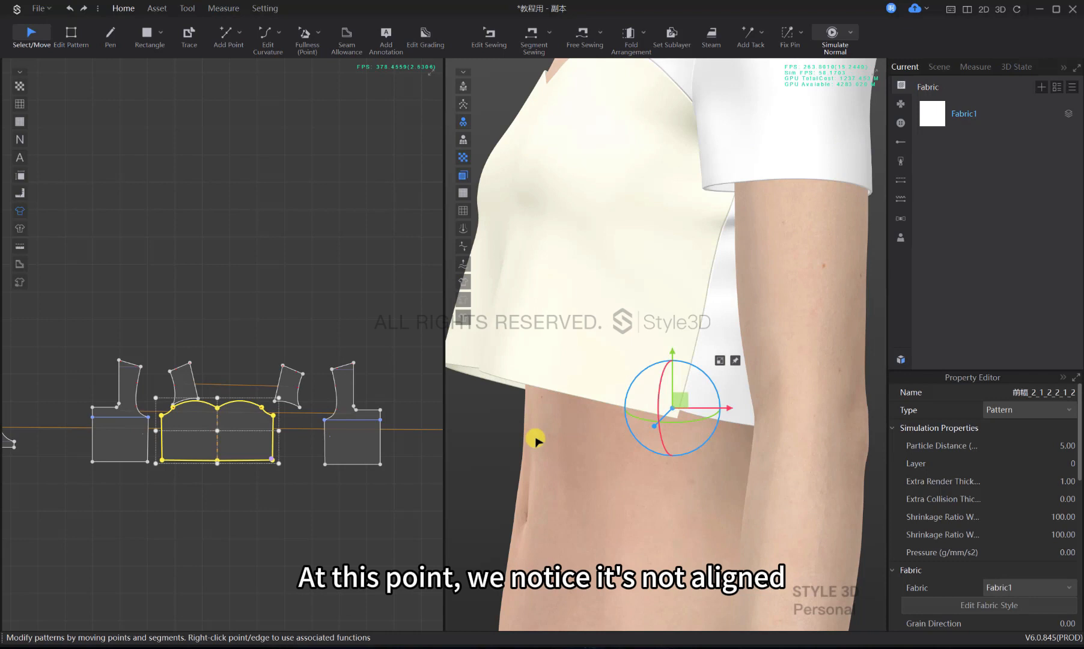
{"action": "left_click", "coordinate": [295, 497]}
With Edit Sewing, move the lower end of the side seam on the wearer's left to the front pattern's hem corner
{"action": "scroll", "coordinate": [297, 475], "scroll_direction": "up", "scroll_amount": 4}
{"action": "key", "text": "b"}
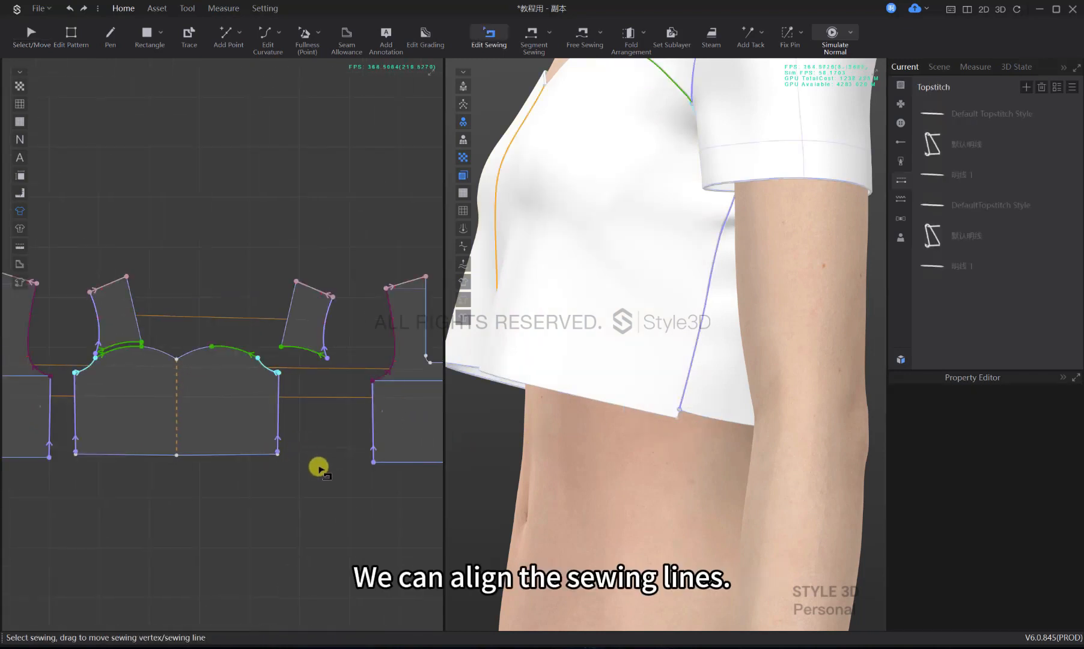
{"action": "scroll", "coordinate": [318, 467], "scroll_direction": "up", "scroll_amount": 5}
{"action": "scroll", "coordinate": [247, 454], "scroll_direction": "down", "scroll_amount": 4}
{"action": "mouse_move", "coordinate": [247, 455]}
{"action": "middle_mouse_down"}
{"action": "mouse_move", "coordinate": [164, 438]}
{"action": "mouse_move", "coordinate": [261, 465]}
{"action": "middle_mouse_up"}
{"action": "scroll", "coordinate": [262, 465], "scroll_direction": "up", "scroll_amount": 2}
{"action": "middle_click_drag", "start_coordinate": [364, 434], "coordinate": [322, 435]}
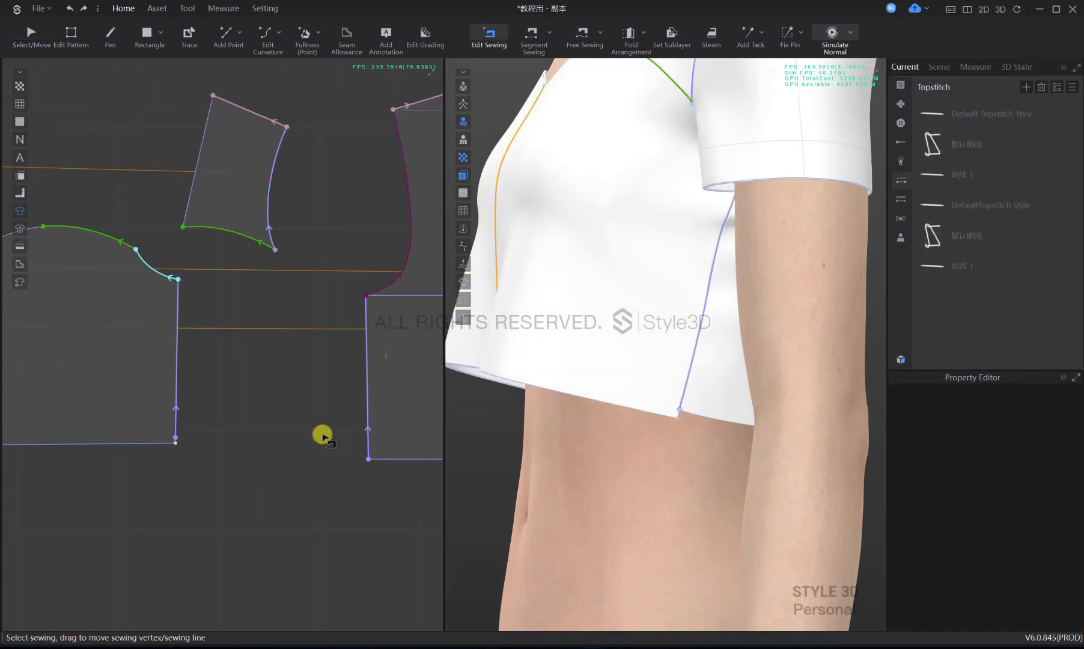
{"action": "left_click", "coordinate": [365, 405]}
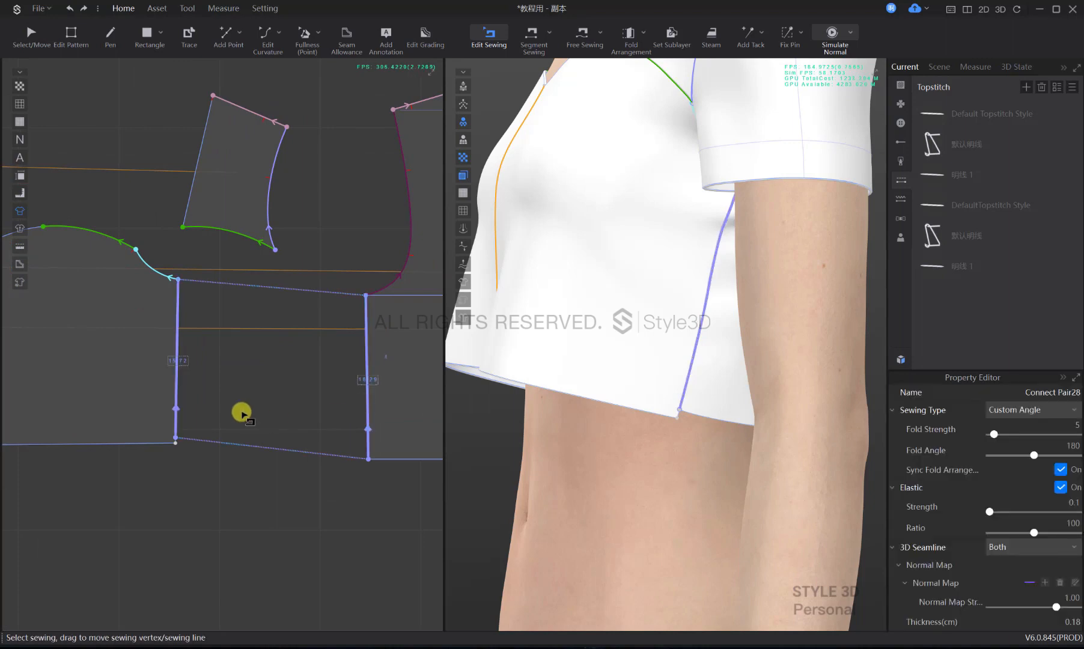
{"action": "left_click", "coordinate": [242, 414]}
{"action": "left_click", "coordinate": [177, 438]}
{"action": "scroll", "coordinate": [176, 438], "scroll_direction": "up", "scroll_amount": 5}
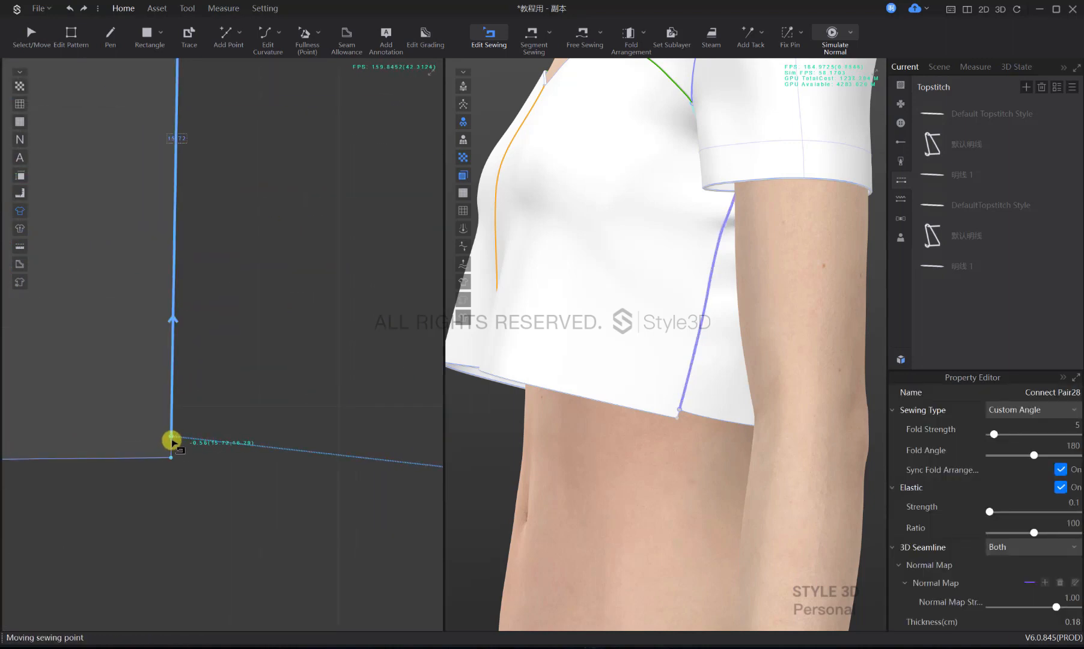
{"action": "scroll", "coordinate": [273, 491], "scroll_direction": "down", "scroll_amount": 5}
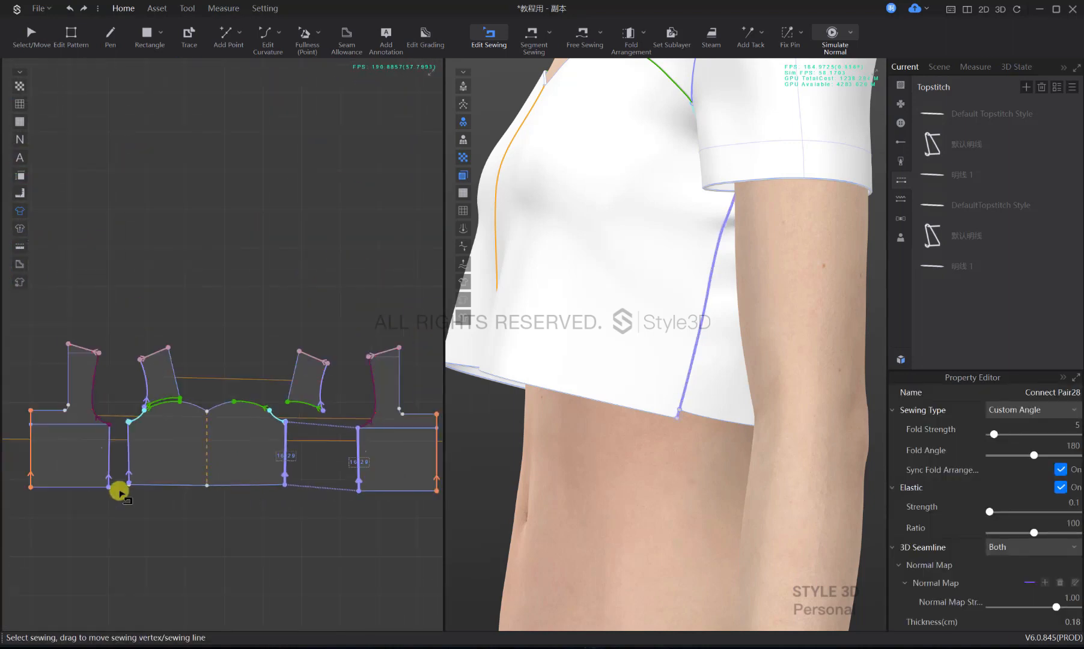
Move the lower end of the other side seam to the front pattern's hem corner and simulate the garment
{"action": "scroll", "coordinate": [267, 472], "scroll_direction": "up", "scroll_amount": 4}
{"action": "left_click_drag", "start_coordinate": [276, 465], "coordinate": [278, 471]}
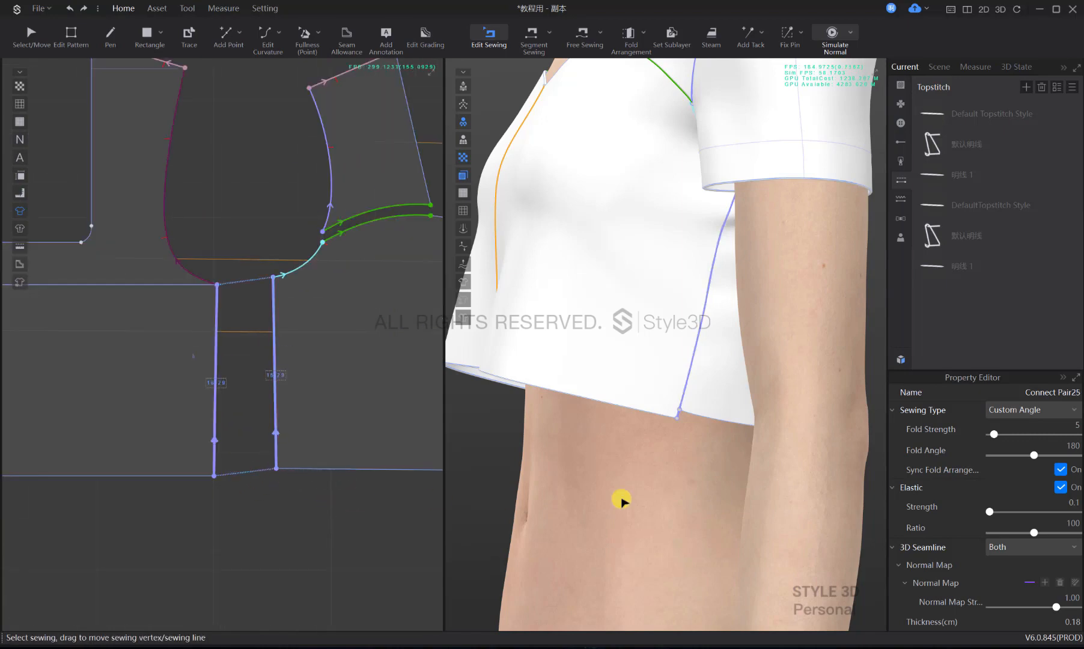
{"action": "key", "text": "q"}
{"action": "key", "text": "space"}
{"action": "scroll", "coordinate": [695, 506], "scroll_direction": "down", "scroll_amount": 4}
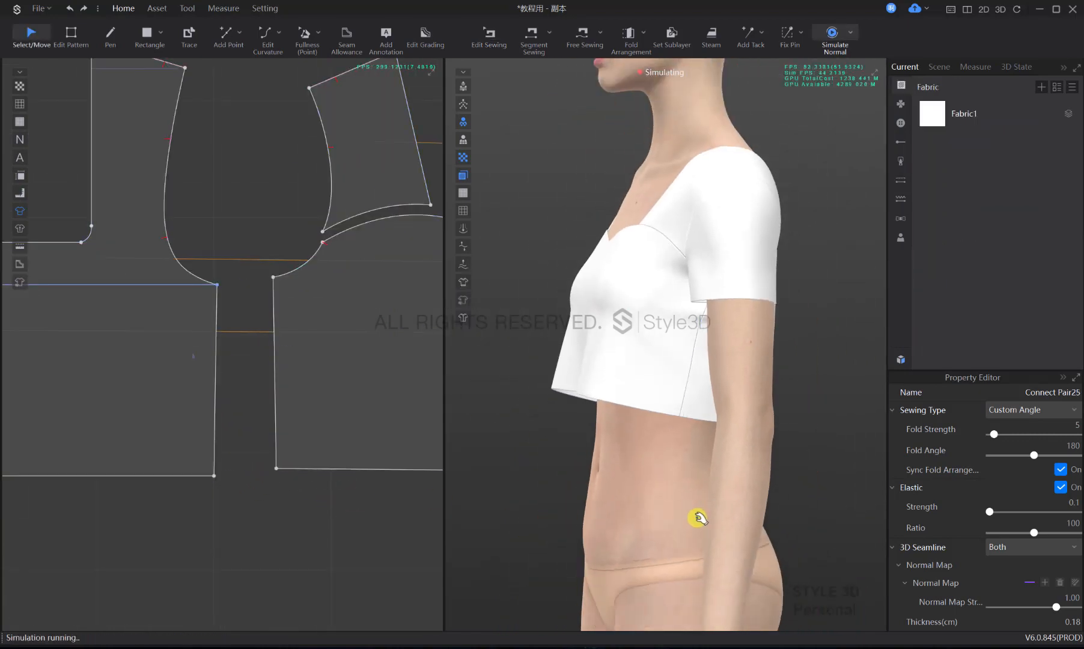
{"action": "mouse_move", "coordinate": [665, 464]}
{"action": "right_mouse_down"}
{"action": "mouse_move", "coordinate": [820, 468]}
{"action": "mouse_move", "coordinate": [670, 467]}
{"action": "right_mouse_up"}
{"action": "key", "text": "2"}
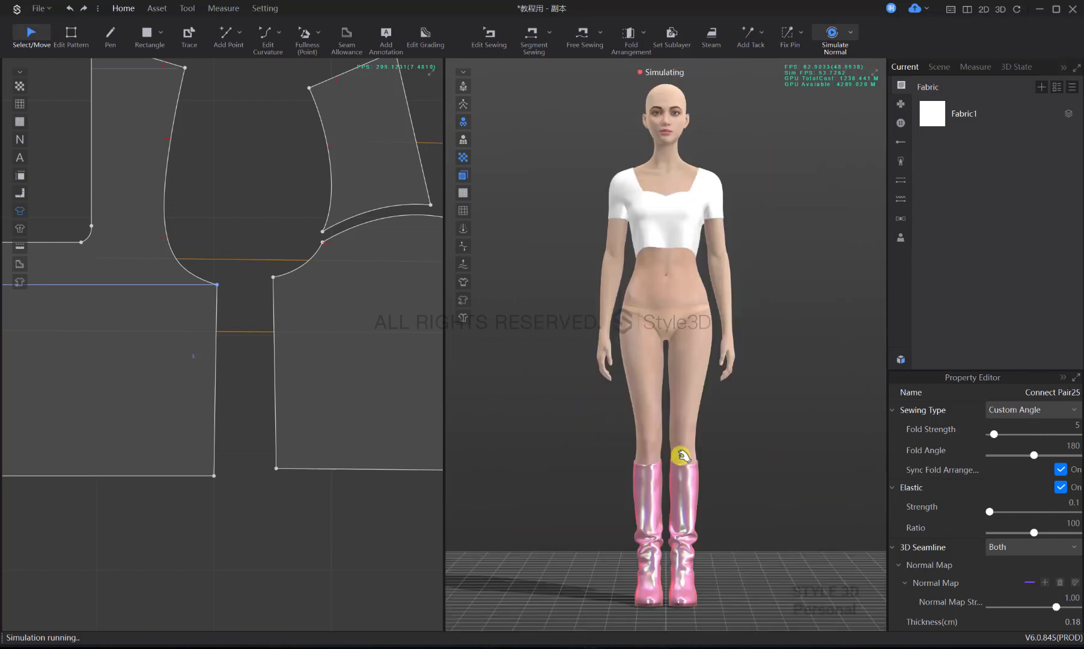
{"action": "scroll", "coordinate": [283, 452], "scroll_direction": "down", "scroll_amount": 6}
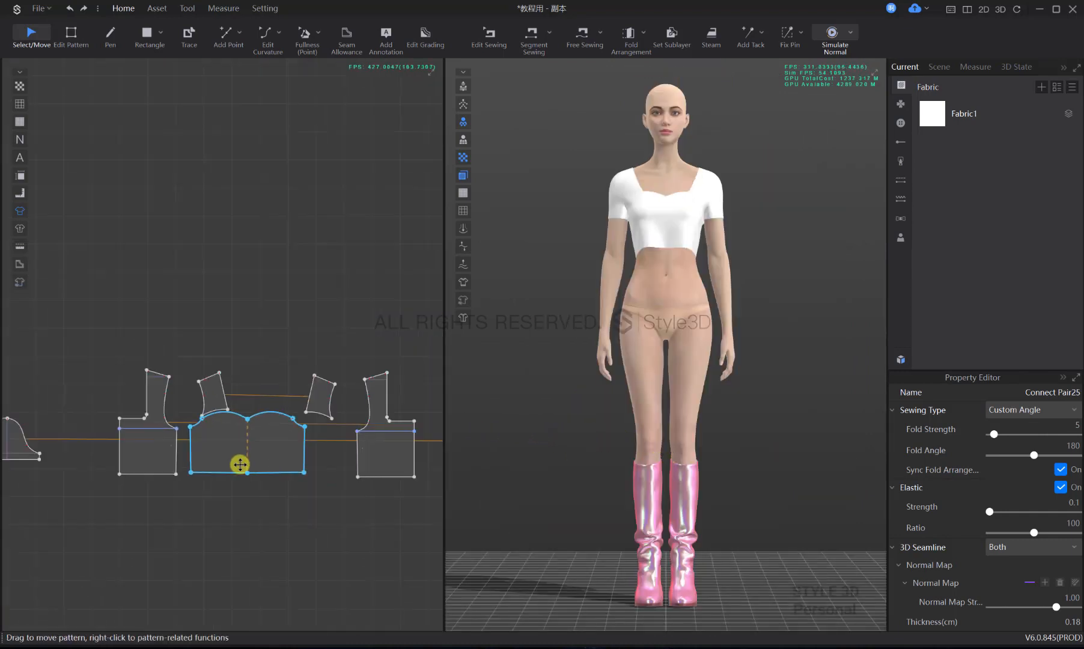
{"action": "key", "text": "space"}
Try to taper the body by moving the lower side corners of the front and back patterns inward
{"action": "key", "text": "w"}
{"action": "left_click_drag", "start_coordinate": [331, 471], "coordinate": [321, 473]}
{"action": "right_click", "coordinate": [321, 473]}
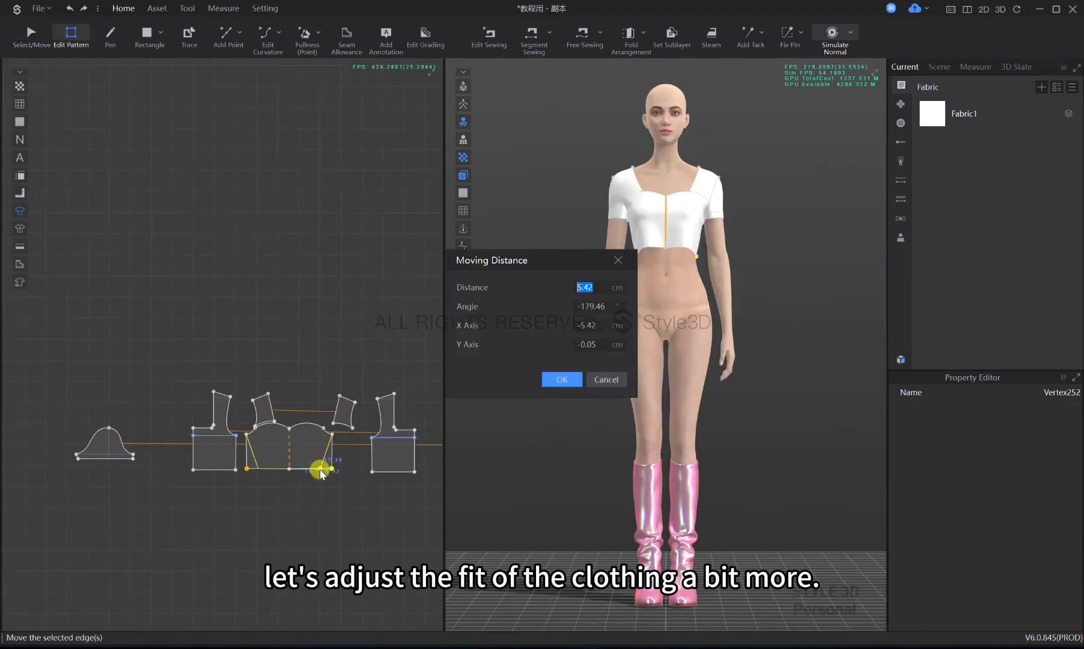
{"action": "key", "text": "Return"}
{"action": "left_click", "coordinate": [377, 492]}
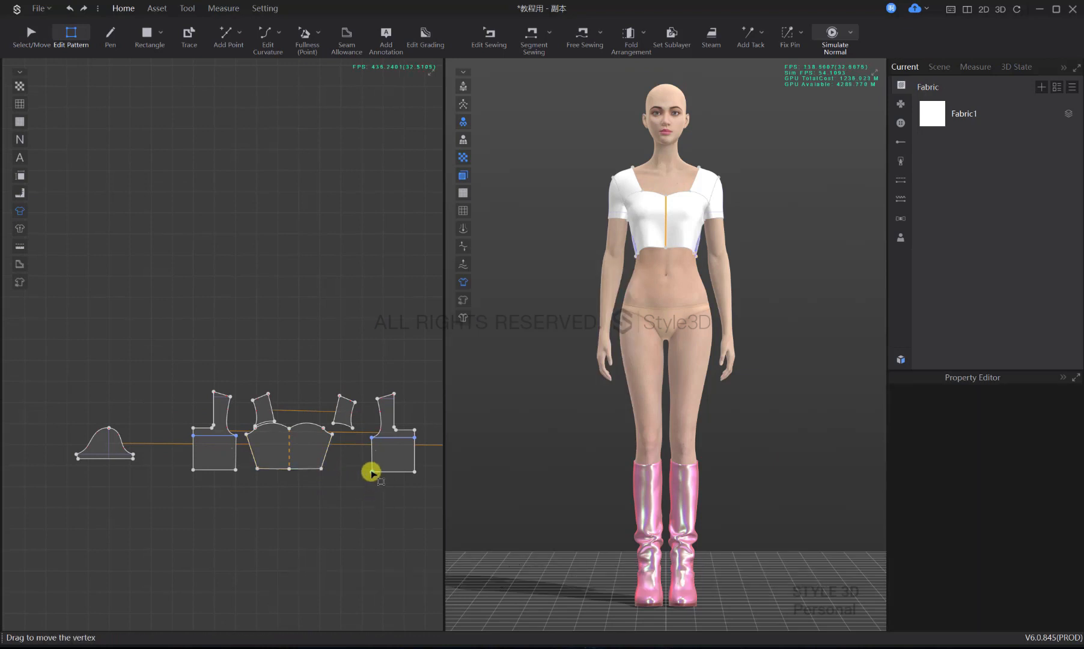
{"action": "left_click", "coordinate": [372, 471]}
{"action": "left_click_drag", "start_coordinate": [374, 472], "coordinate": [375, 474]}
{"action": "right_click", "coordinate": [375, 474]}
{"action": "type", "text": "4.86"}
{"action": "key", "text": "Return"}
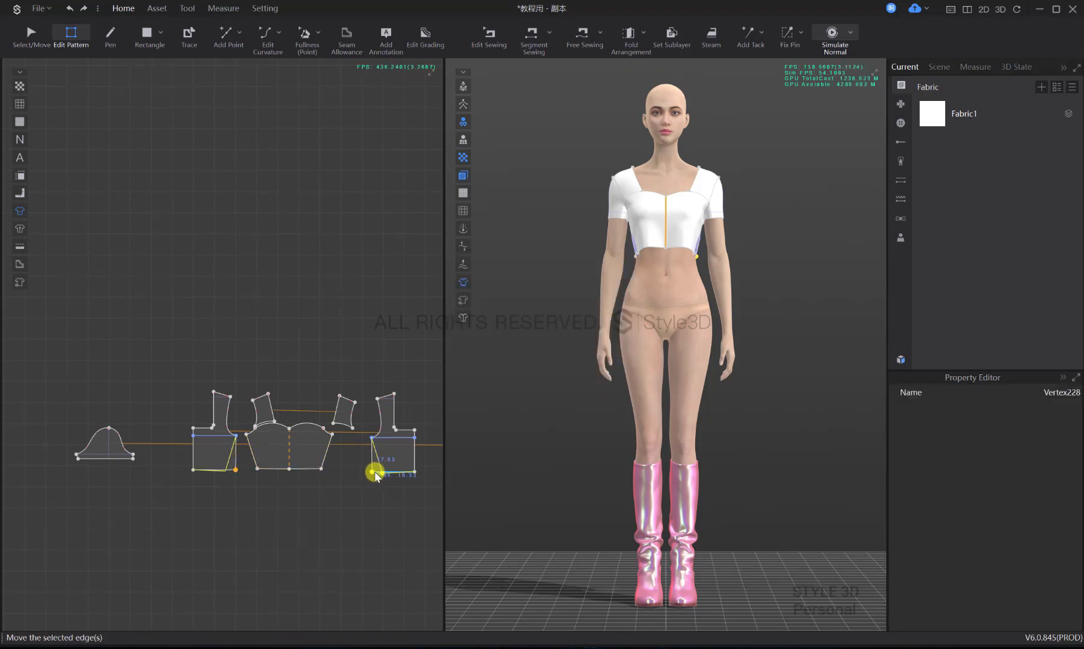
Undo the inward moves of the lower side corners on the front and back patterns
{"action": "left_click", "coordinate": [418, 488]}
{"action": "key", "text": "ctrl+z"}
{"action": "key", "text": "ctrl+z"}
{"action": "key", "text": "ctrl+z"}
{"action": "key", "text": "ctrl+z"}
{"action": "key", "text": "ctrl+z"}
{"action": "key", "text": "ctrl+z"}
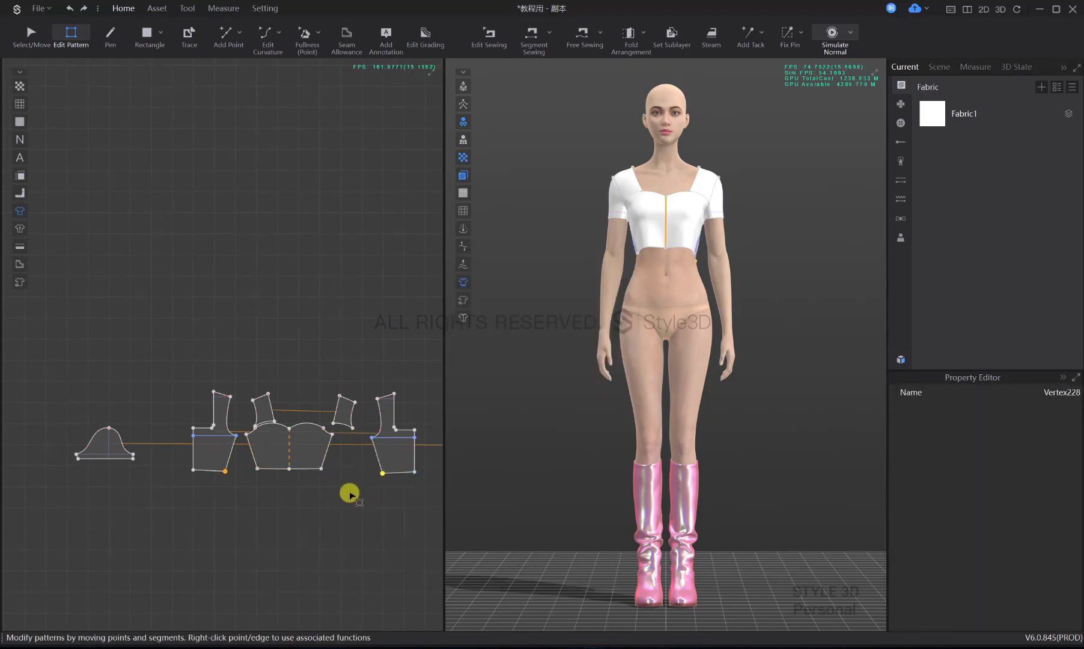
Move the front pattern's lower side corners 1 cm inward along the hem
{"action": "left_click_drag", "start_coordinate": [332, 472], "coordinate": [322, 471]}
{"action": "right_click", "coordinate": [323, 472]}
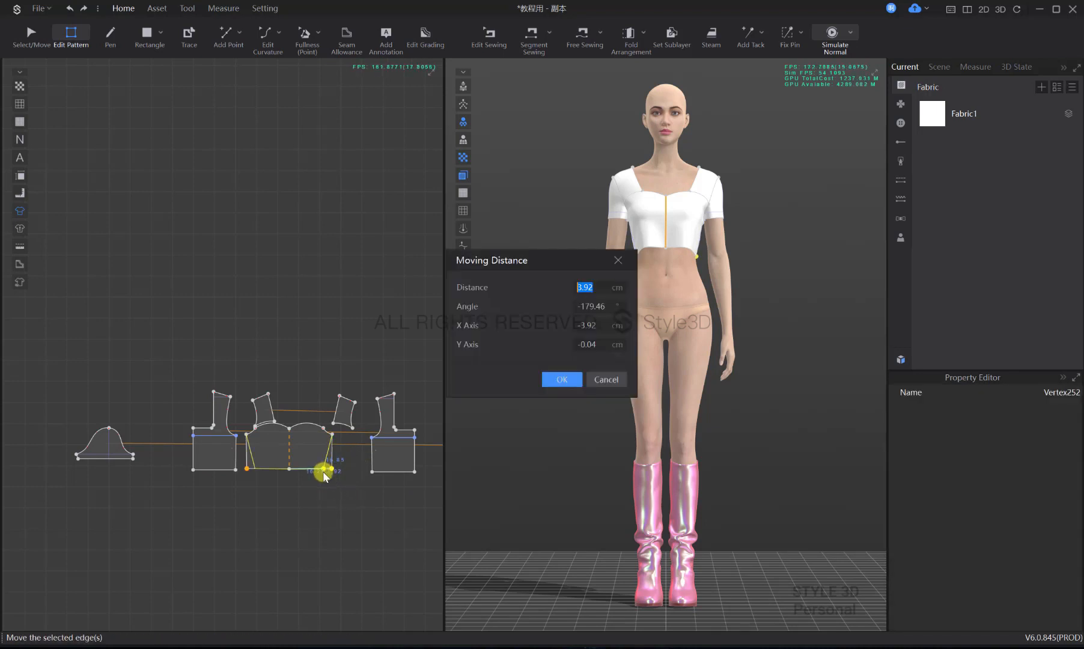
{"action": "type", "text": "1"}
{"action": "key", "text": "Return"}
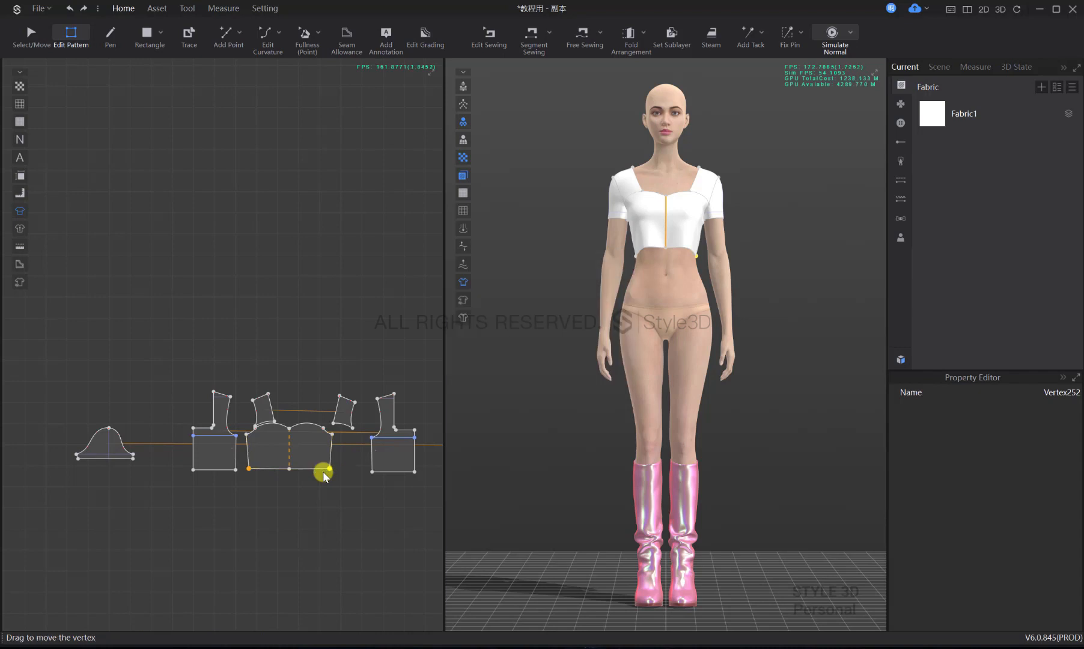
{"action": "left_click", "coordinate": [372, 484]}
Move the back patterns' lower side-seam and center-back corners 1 cm inward along the hem and simulate the garment
{"action": "left_click_drag", "start_coordinate": [372, 472], "coordinate": [411, 473]}
{"action": "right_click", "coordinate": [377, 474]}
{"action": "type", "text": "1"}
{"action": "key", "text": "Return"}
{"action": "right_click", "coordinate": [411, 472]}
{"action": "type", "text": "1"}
{"action": "key", "text": "Return"}
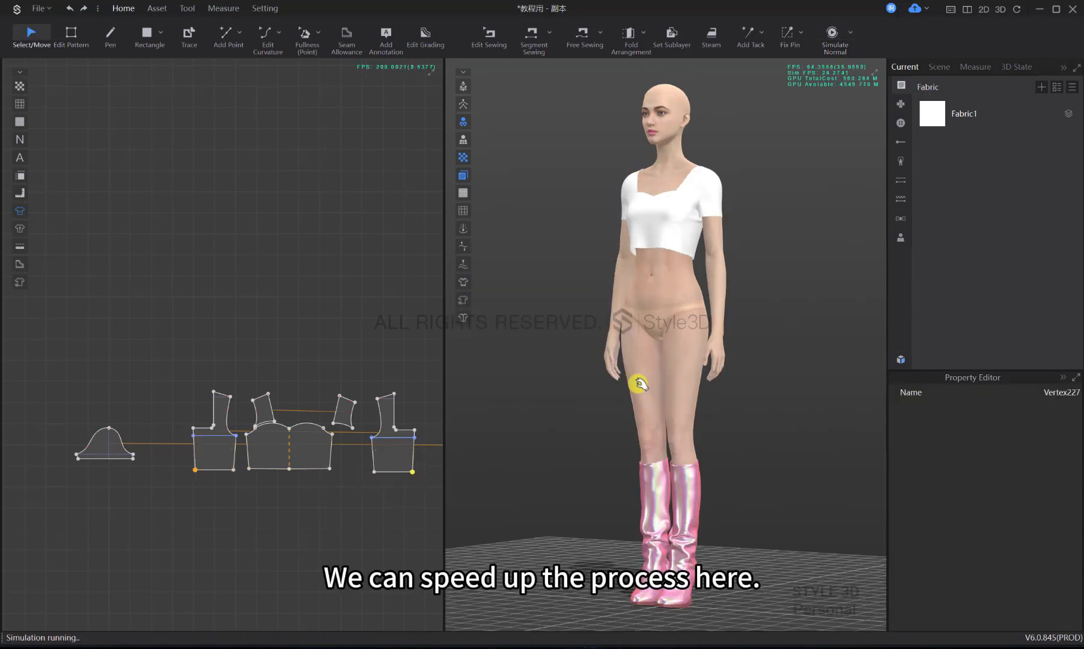
{"action": "right_click_drag", "start_coordinate": [639, 383], "coordinate": [669, 383]}
{"action": "key", "text": "space"}
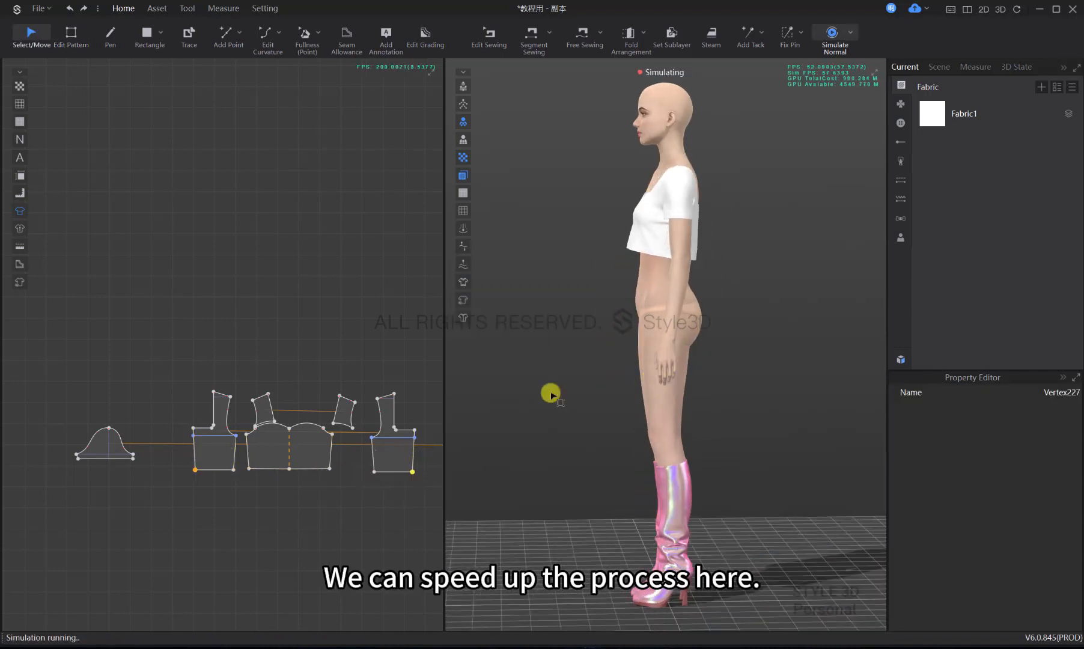
Move both lower corners of the back patterns and the front pattern's lower side corners inward by another 2 cm
{"action": "key", "text": "z"}
{"action": "right_click", "coordinate": [407, 474]}
{"action": "type", "text": "2"}
{"action": "left_click_drag", "start_coordinate": [412, 472], "coordinate": [324, 469]}
{"action": "key", "text": "Return"}
{"action": "right_click", "coordinate": [377, 473]}
{"action": "type", "text": "2"}
{"action": "key", "text": "Return"}
{"action": "right_click", "coordinate": [325, 470]}
{"action": "type", "text": "2"}
Simulate the tapered garment, tug the back panel, and check the fit from the sides, front and back
{"action": "key", "text": "space"}
{"action": "scroll", "coordinate": [726, 283], "scroll_direction": "up", "scroll_amount": 3}
{"action": "right_click_drag", "start_coordinate": [726, 283], "coordinate": [652, 310]}
{"action": "left_click_drag", "start_coordinate": [697, 317], "coordinate": [775, 335]}
{"action": "key", "text": "space"}
{"action": "key", "text": "6"}
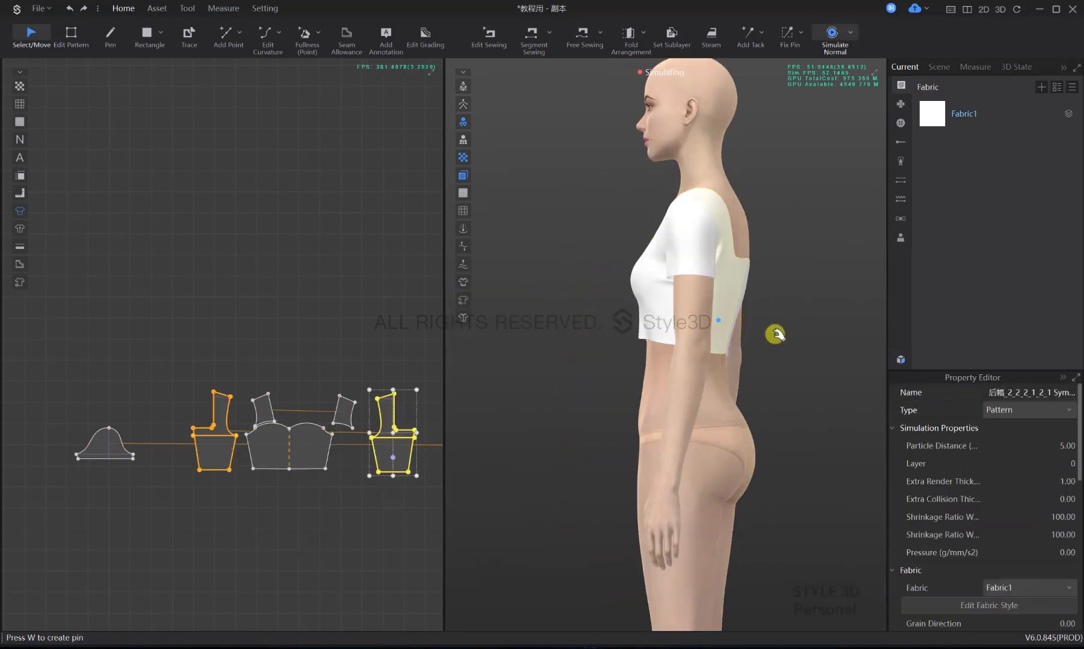
{"action": "left_click", "coordinate": [762, 338]}
{"action": "key", "text": "2"}
{"action": "key", "text": "4"}
{"action": "key", "text": "8"}
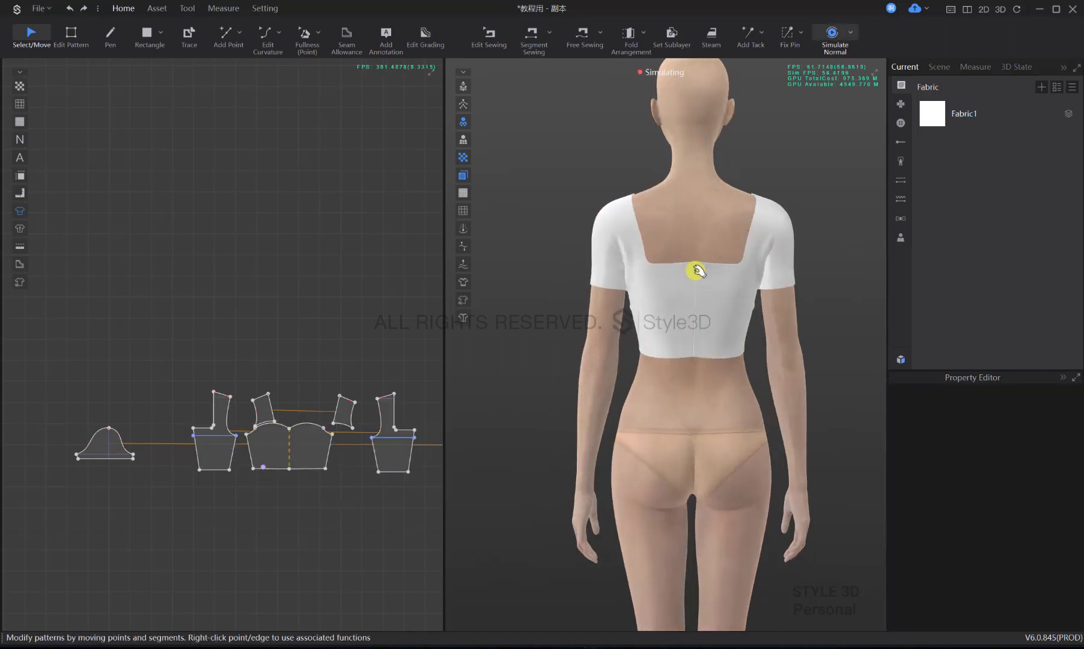
Examine the back opening, center-back seam and hem closely from behind
{"action": "left_click", "coordinate": [697, 361]}
{"action": "key", "text": "Escape"}
{"action": "scroll", "coordinate": [694, 324], "scroll_direction": "up", "scroll_amount": 4}
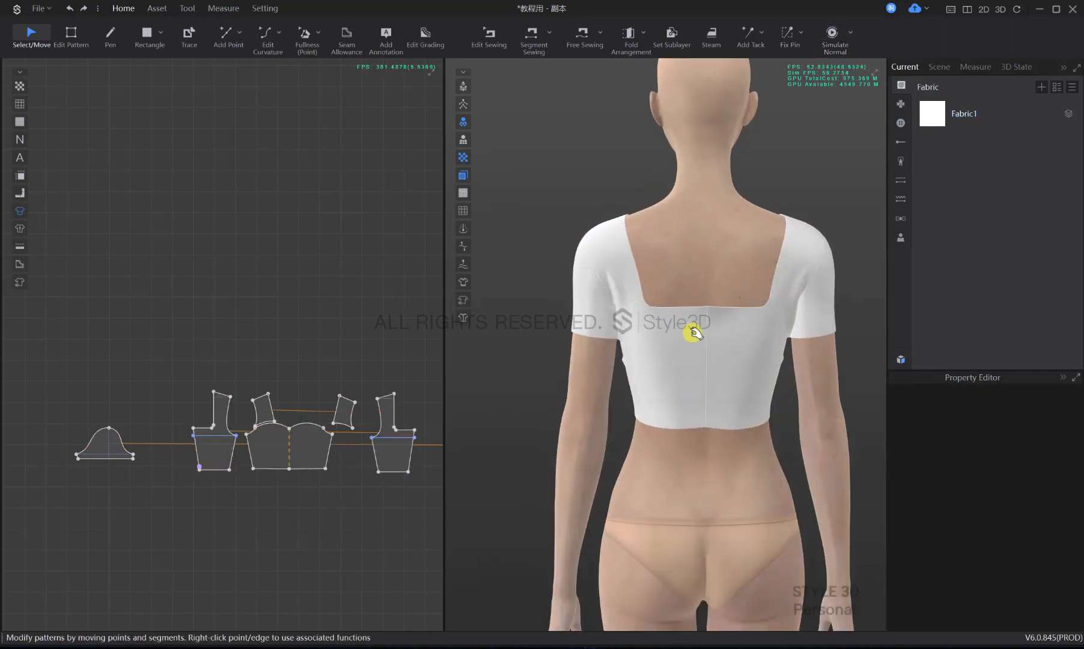
{"action": "left_click", "coordinate": [683, 301]}
{"action": "left_click", "coordinate": [841, 250]}
{"action": "key", "text": "space"}
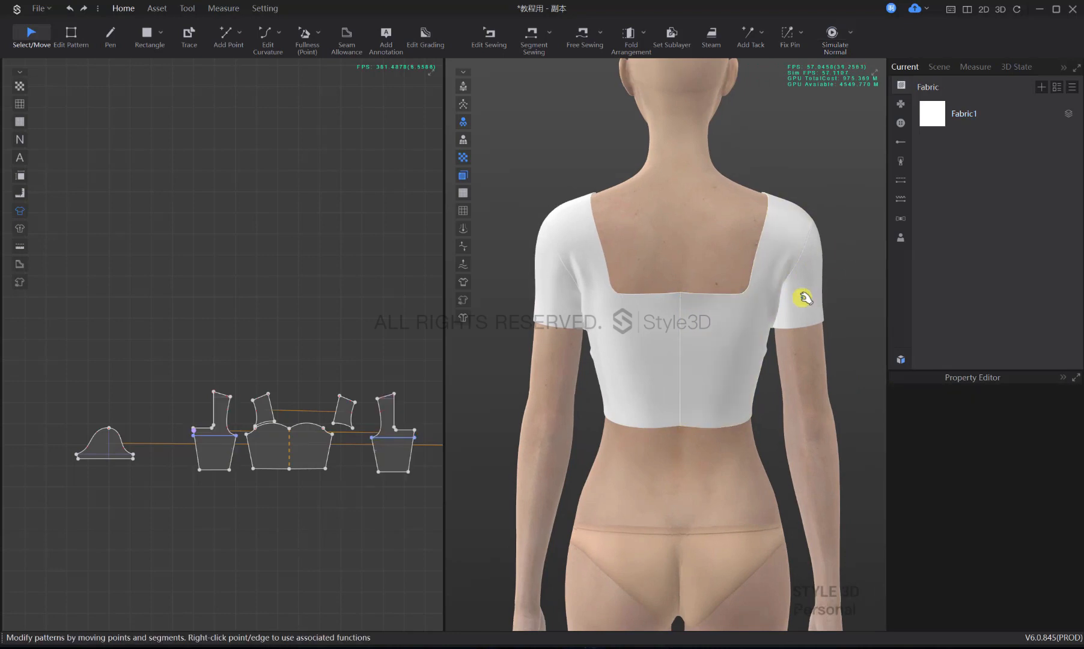
{"action": "right_click_drag", "start_coordinate": [803, 298], "coordinate": [826, 298]}
Move the upper center-back corner of the back pattern straight down by 1 cm
{"action": "key", "text": "z"}
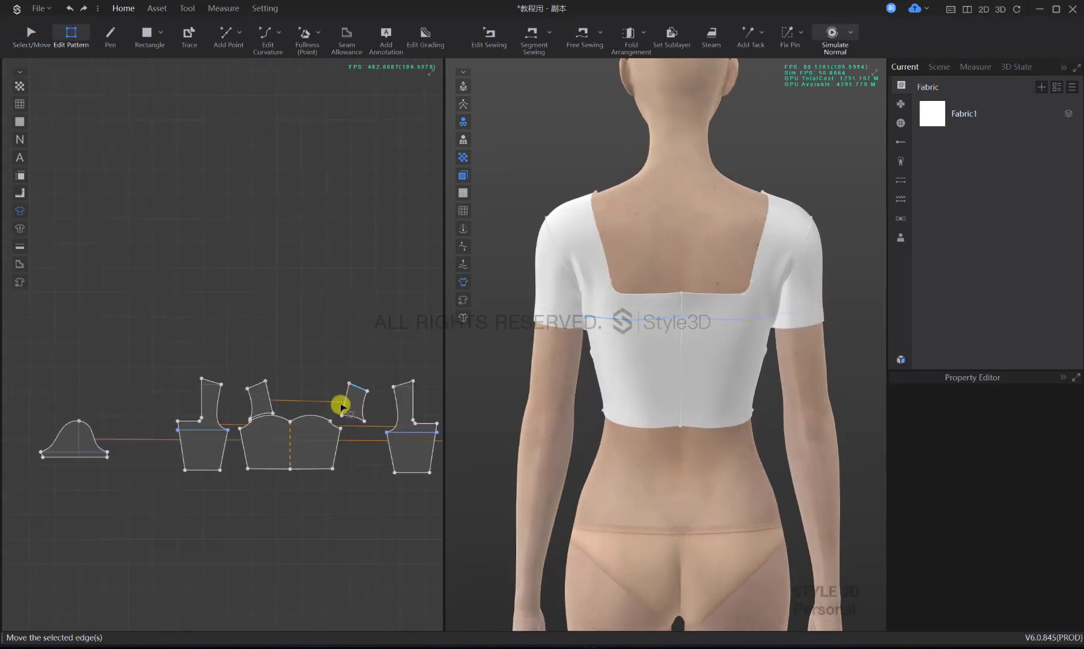
{"action": "left_click", "coordinate": [192, 403]}
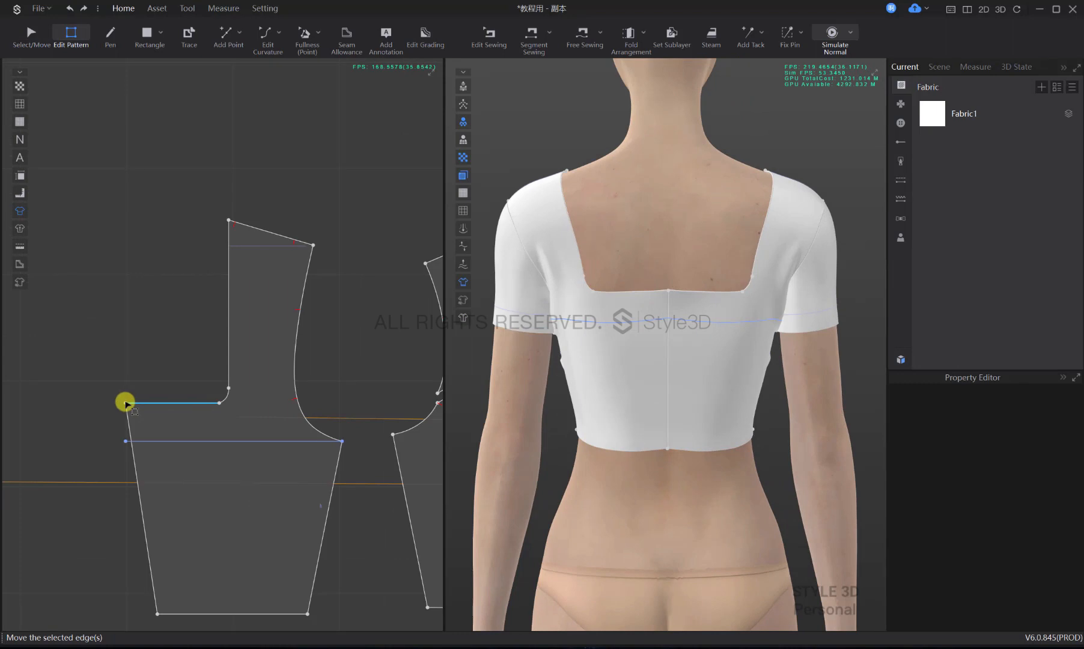
{"action": "left_click_drag", "start_coordinate": [125, 403], "coordinate": [130, 409]}
{"action": "right_click", "coordinate": [130, 410]}
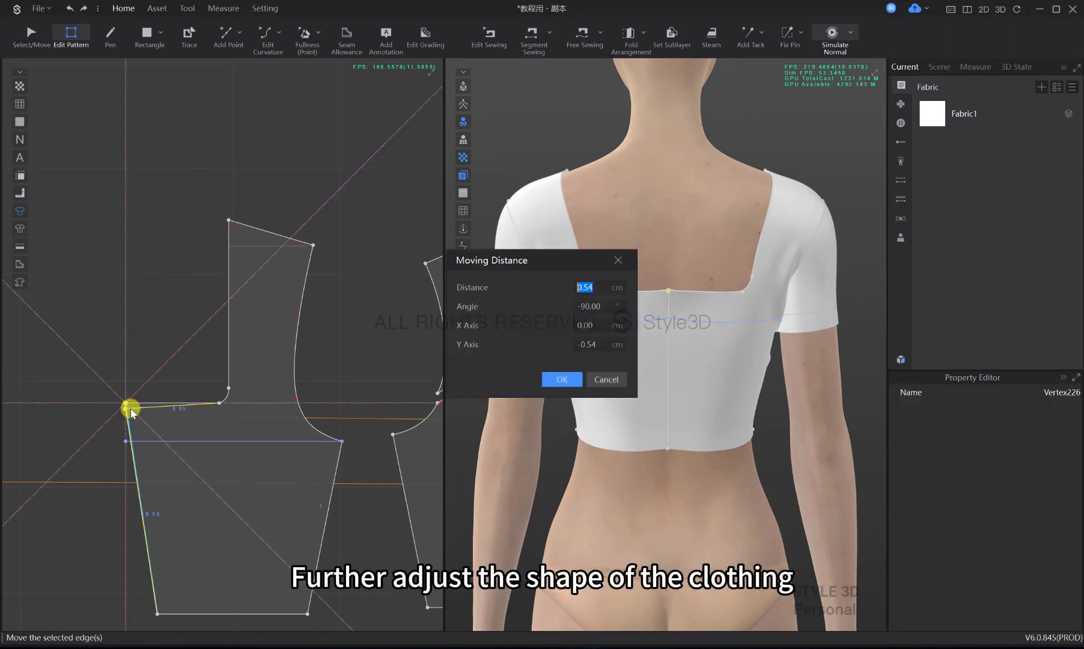
{"action": "type", "text": "1"}
{"action": "key", "text": "Return"}
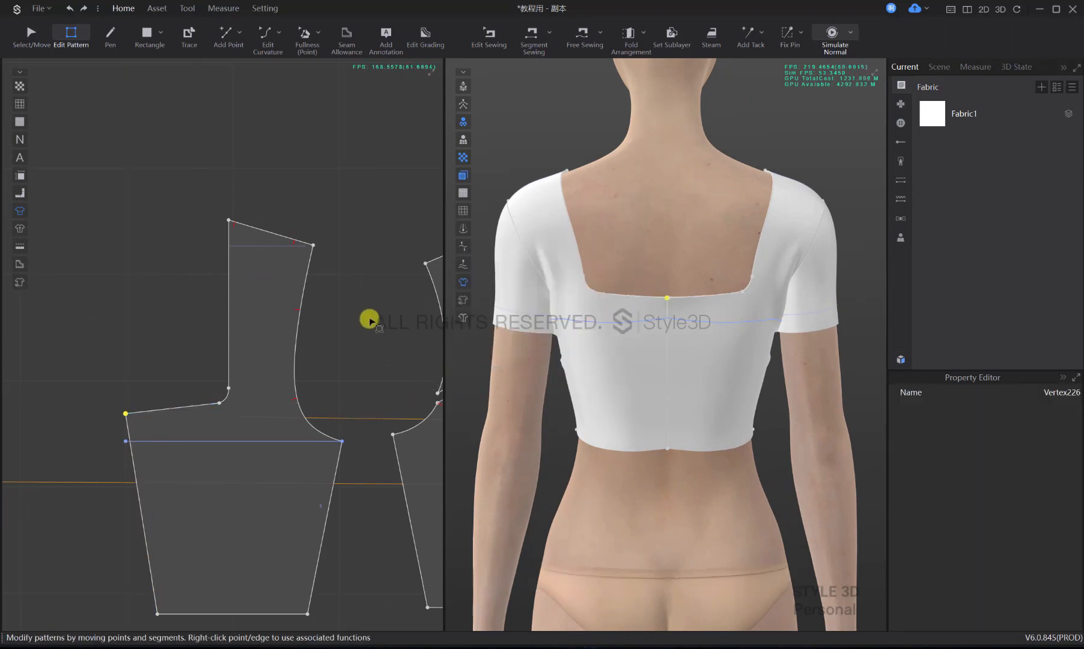
{"action": "left_click", "coordinate": [369, 321]}
Trim the center-back end of the back pattern's horizontal internal line to the outline below the armhole
{"action": "middle_click_drag", "start_coordinate": [267, 431], "coordinate": [269, 404]}
{"action": "scroll", "coordinate": [268, 406], "scroll_direction": "down", "scroll_amount": 1}
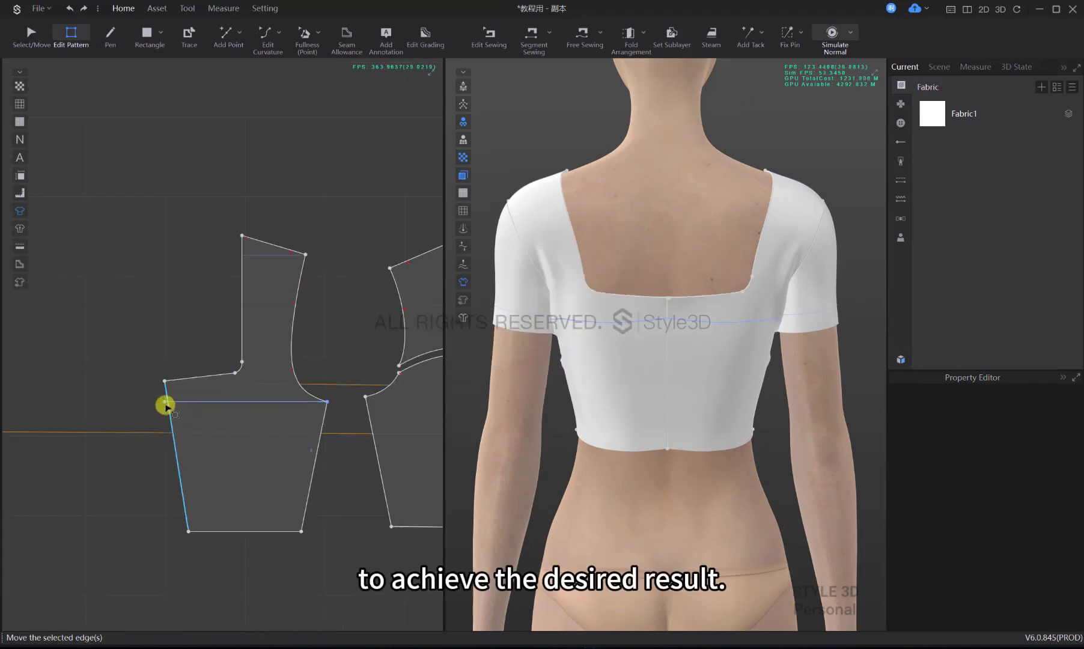
{"action": "left_click", "coordinate": [193, 403]}
{"action": "right_click_drag", "start_coordinate": [267, 431], "coordinate": [224, 427]}
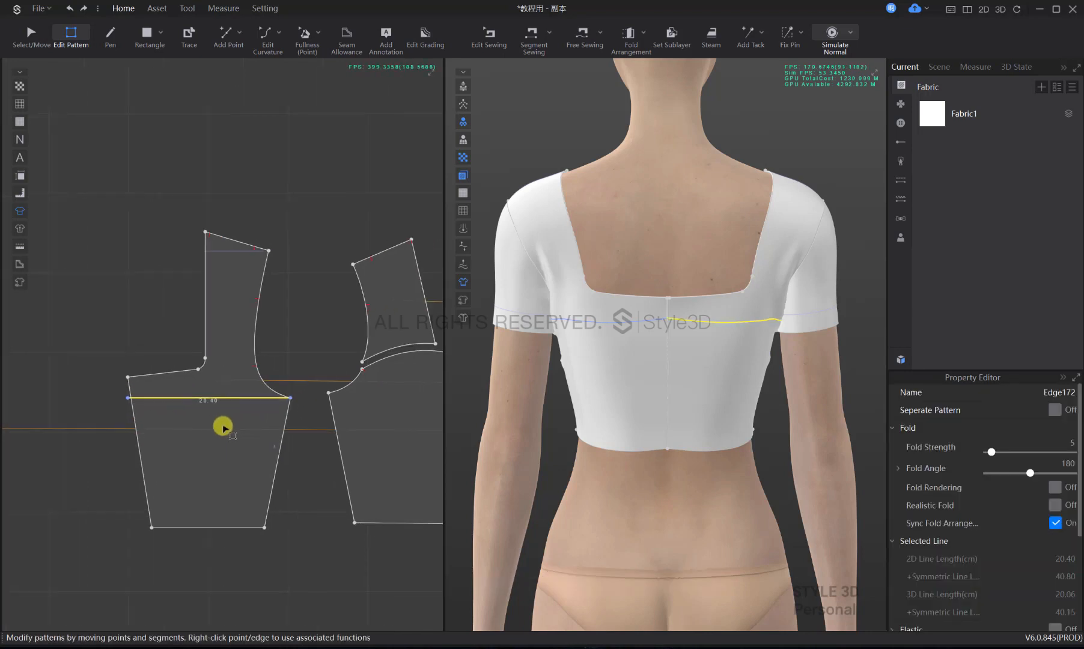
{"action": "left_click", "coordinate": [119, 401]}
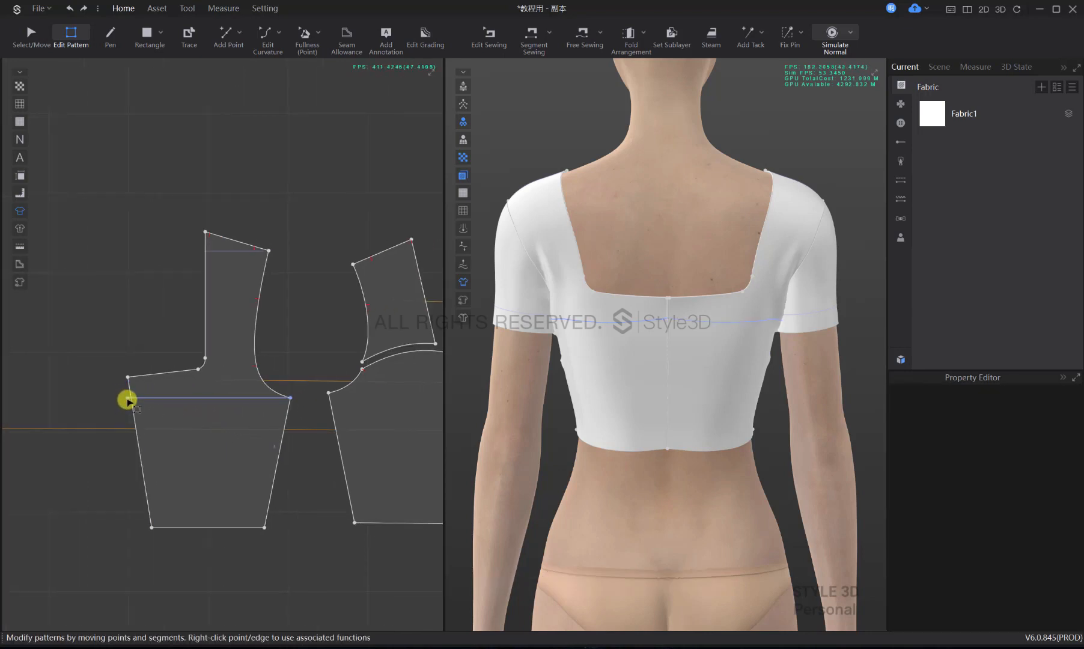
{"action": "scroll", "coordinate": [128, 401], "scroll_direction": "up", "scroll_amount": 3}
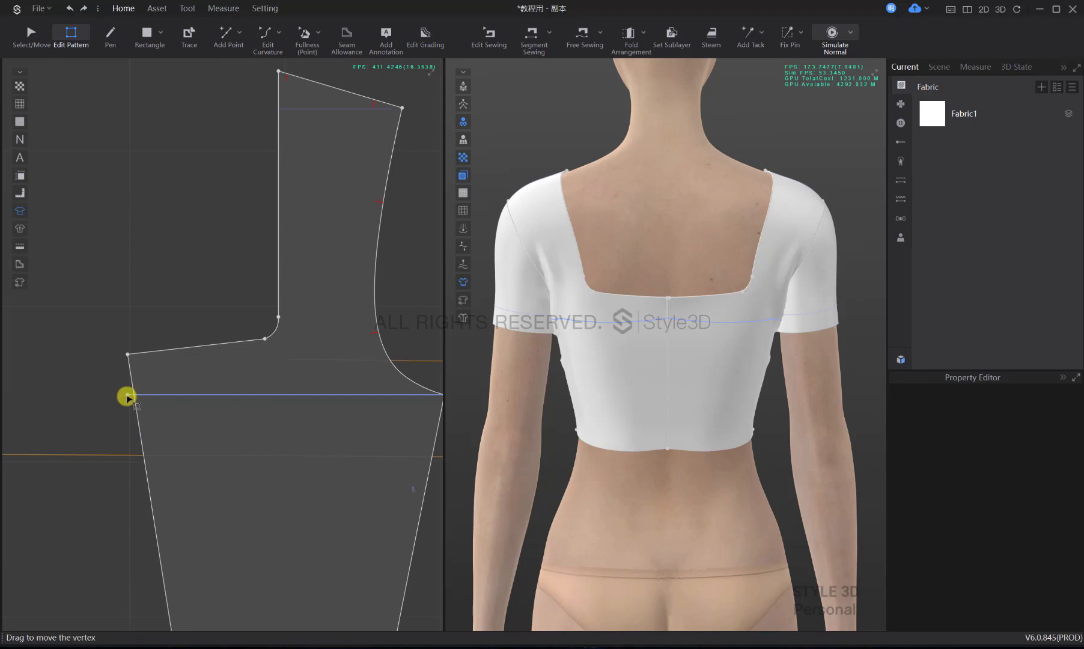
{"action": "right_click", "coordinate": [128, 397]}
{"action": "mouse_move", "coordinate": [216, 454]}
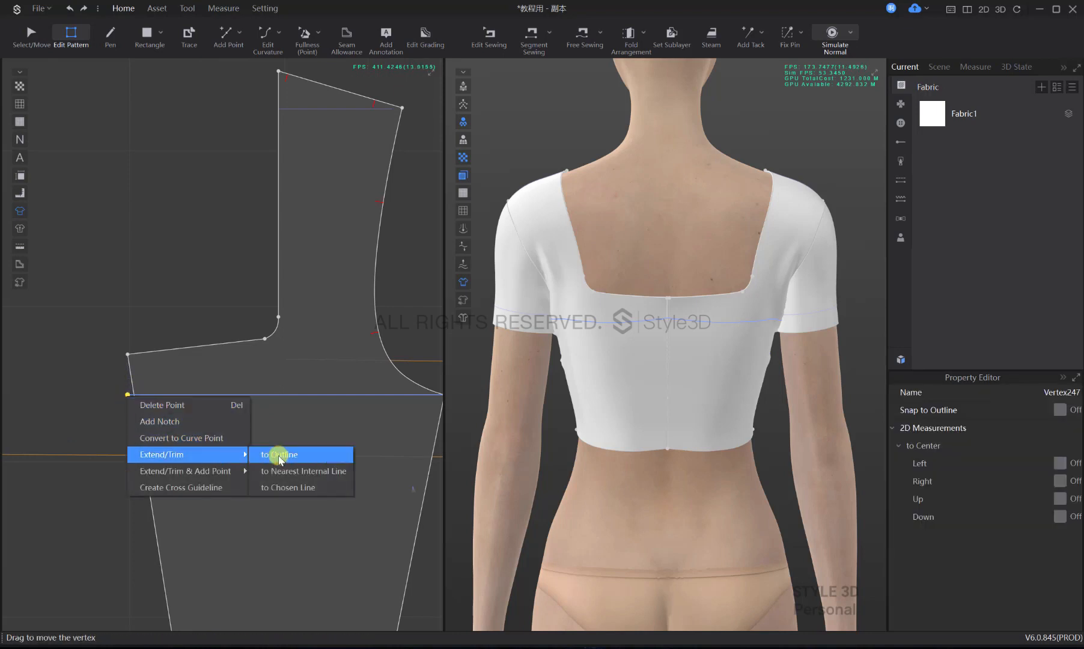
{"action": "left_click", "coordinate": [278, 452]}
Move the internal line's center-back endpoint 1 cm down along the back pattern's outline
{"action": "left_click_drag", "start_coordinate": [134, 396], "coordinate": [137, 405]}
{"action": "right_click", "coordinate": [137, 405]}
{"action": "type", "text": "1"}
{"action": "key", "text": "Return"}
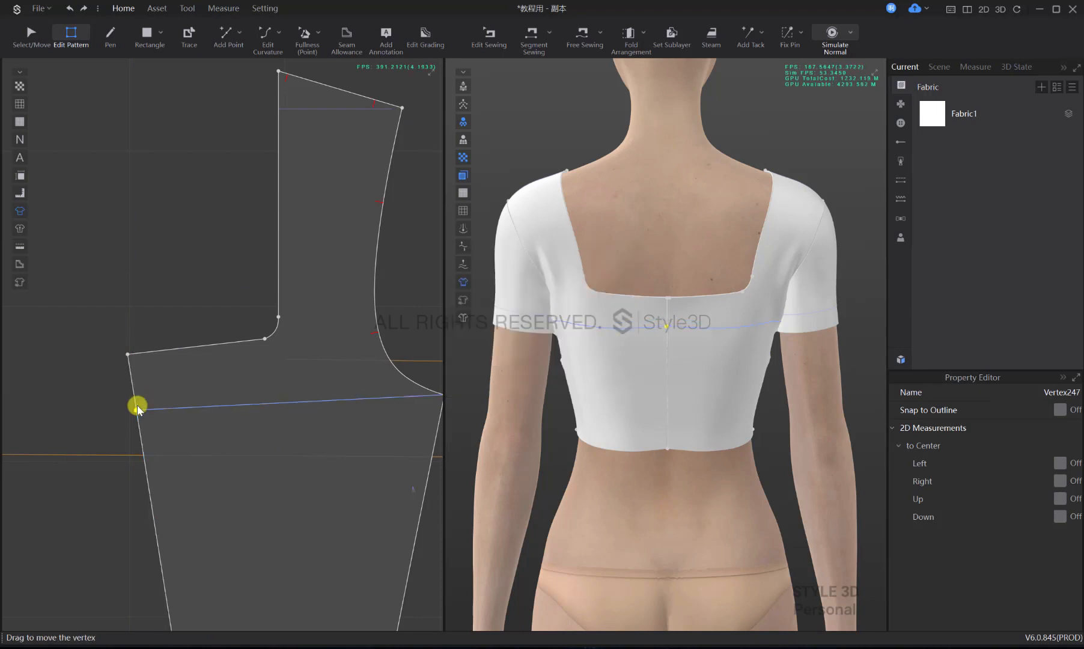
Cut and sew the back pattern along the slanted internal line
{"action": "left_click", "coordinate": [191, 407]}
{"action": "right_click", "coordinate": [191, 407]}
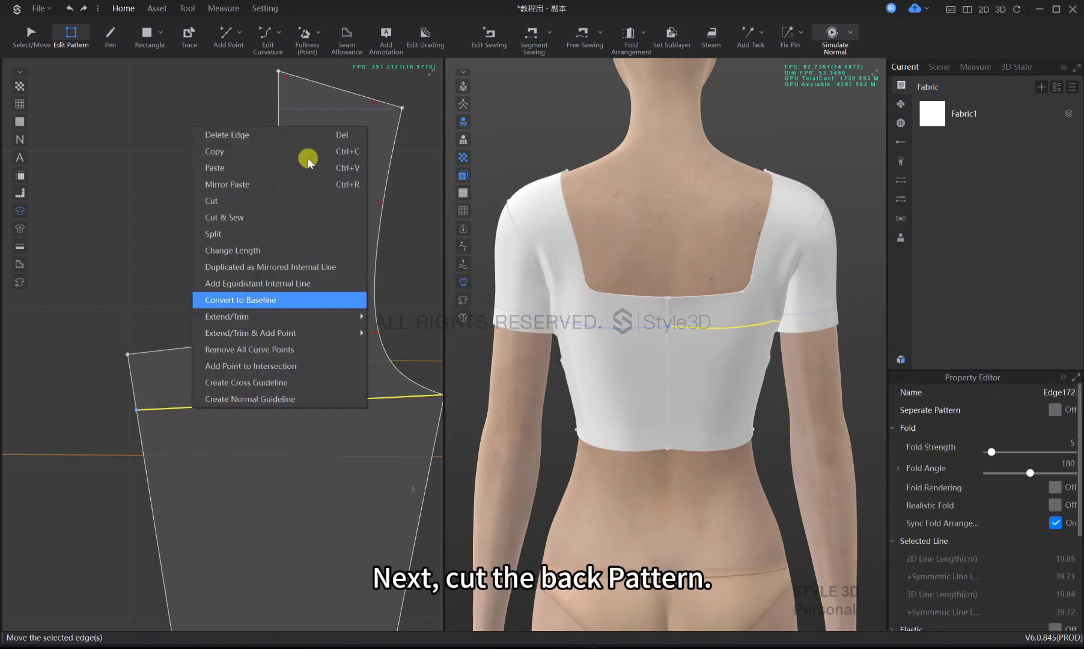
{"action": "left_click", "coordinate": [250, 216]}
{"action": "scroll", "coordinate": [332, 323], "scroll_direction": "down", "scroll_amount": 4}
{"action": "key", "text": "q"}
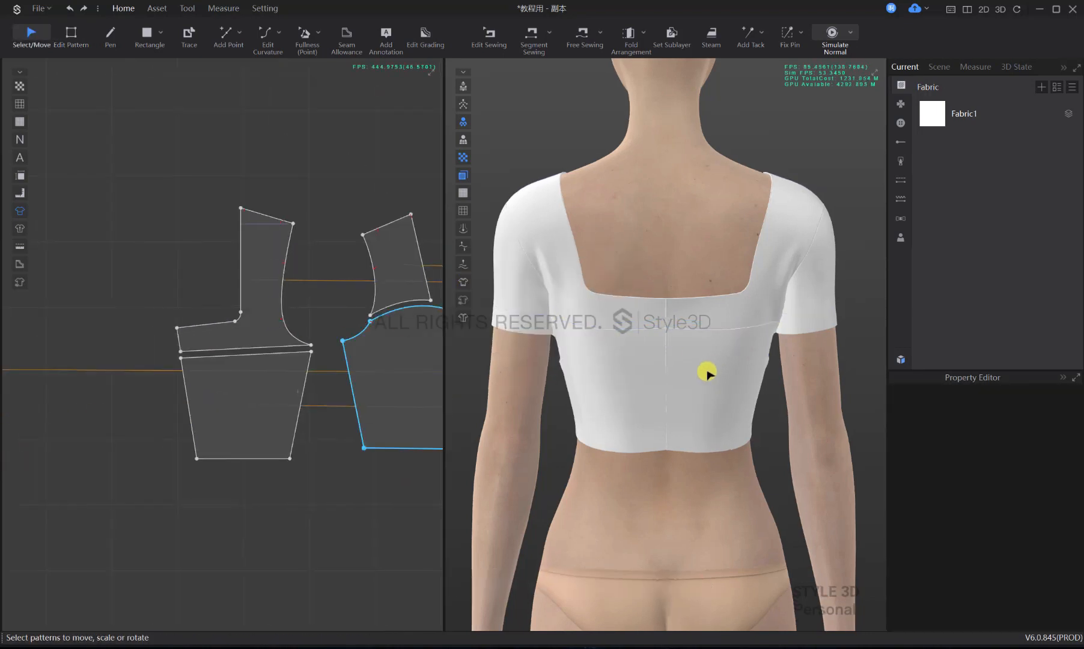
Simulate the garment with the split back, tug the fabric at the front hem, and check the fit from the front
{"action": "scroll", "coordinate": [707, 373], "scroll_direction": "down", "scroll_amount": 1}
{"action": "key", "text": "space"}
{"action": "right_click_drag", "start_coordinate": [749, 379], "coordinate": [529, 377]}
{"action": "scroll", "coordinate": [613, 376], "scroll_direction": "down", "scroll_amount": 5}
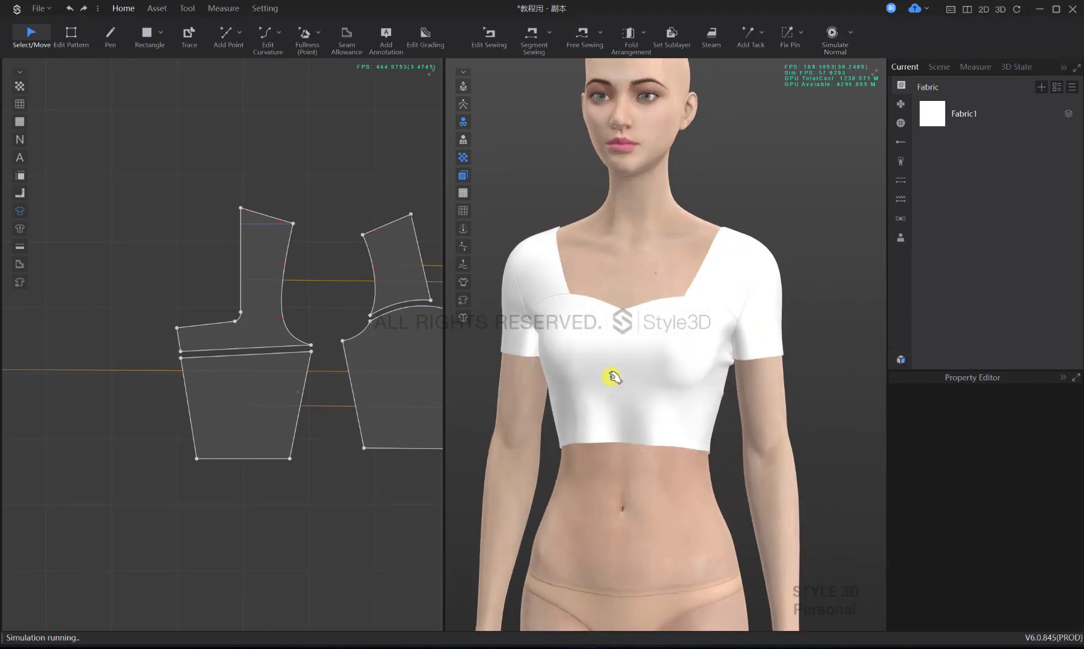
{"action": "scroll", "coordinate": [782, 352], "scroll_direction": "up", "scroll_amount": 3}
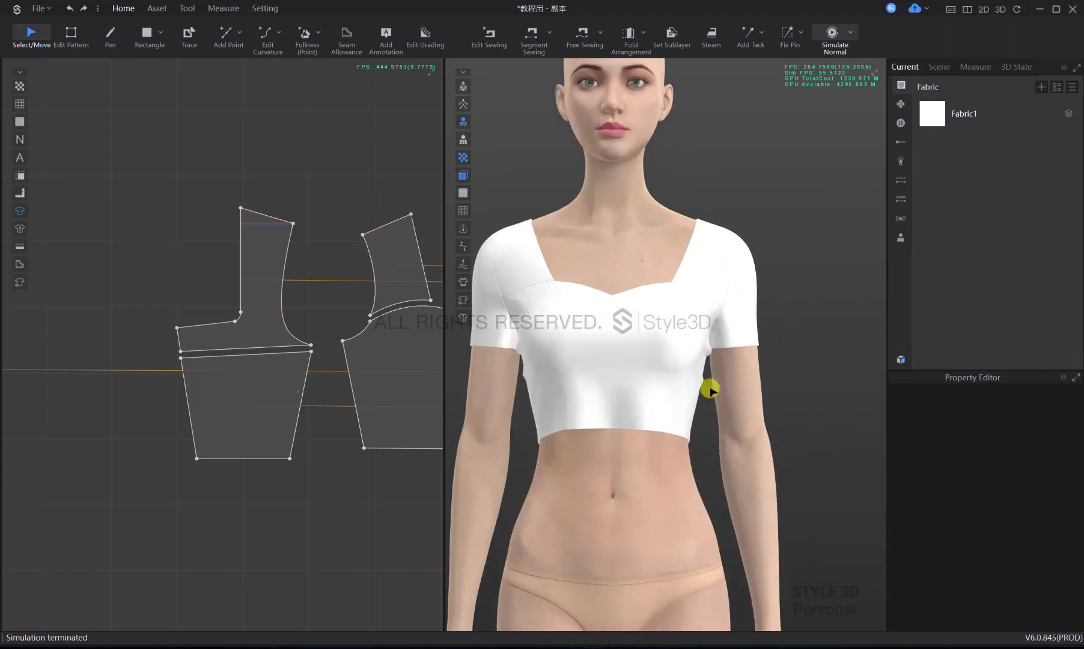
{"action": "right_click_drag", "start_coordinate": [710, 388], "coordinate": [693, 388]}
{"action": "key", "text": "space"}
{"action": "left_click_drag", "start_coordinate": [679, 434], "coordinate": [704, 450]}
{"action": "key", "text": "2"}
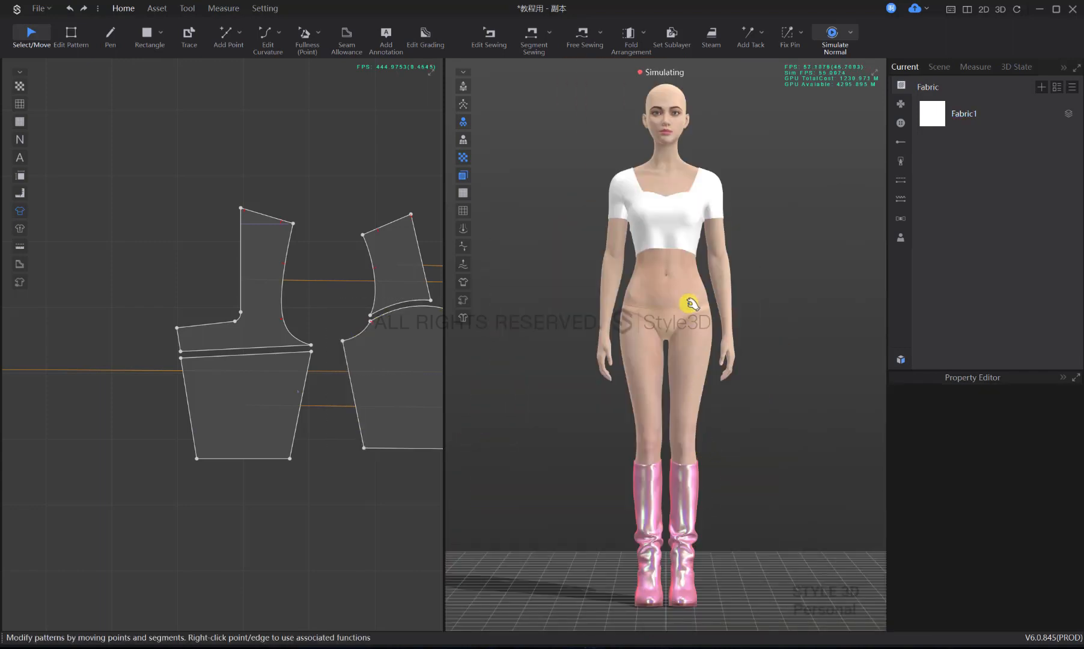
Stop the simulation and examine the front hem and side fit from an angle and from the side
{"action": "scroll", "coordinate": [690, 302], "scroll_direction": "up", "scroll_amount": 3}
{"action": "key", "text": "space"}
{"action": "right_click_drag", "start_coordinate": [736, 395], "coordinate": [712, 394]}
{"action": "scroll", "coordinate": [273, 385], "scroll_direction": "down", "scroll_amount": 4}
{"action": "middle_click_drag", "start_coordinate": [384, 397], "coordinate": [247, 443]}
{"action": "scroll", "coordinate": [247, 443], "scroll_direction": "down", "scroll_amount": 1}
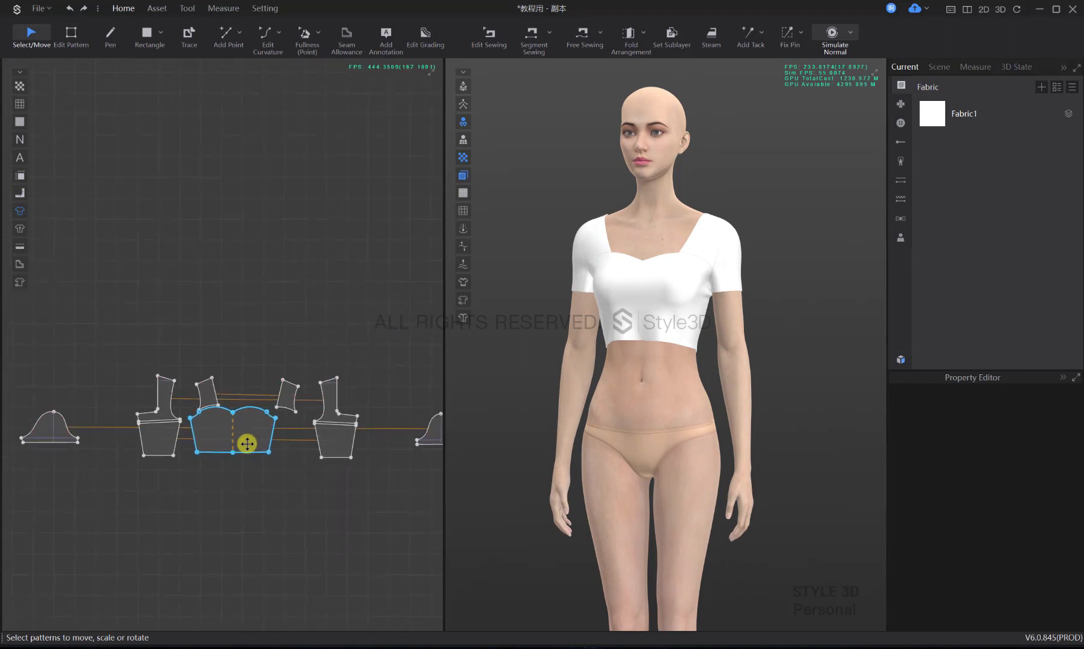
{"action": "left_click", "coordinate": [672, 335]}
{"action": "scroll", "coordinate": [669, 400], "scroll_direction": "up", "scroll_amount": 2}
{"action": "right_click_drag", "start_coordinate": [617, 430], "coordinate": [467, 441]}
Move the front pattern's lower side corners further inward horizontally and simulate the garment
{"action": "left_click", "coordinate": [276, 498]}
{"action": "scroll", "coordinate": [265, 475], "scroll_direction": "up", "scroll_amount": 4}
{"action": "key", "text": "z"}
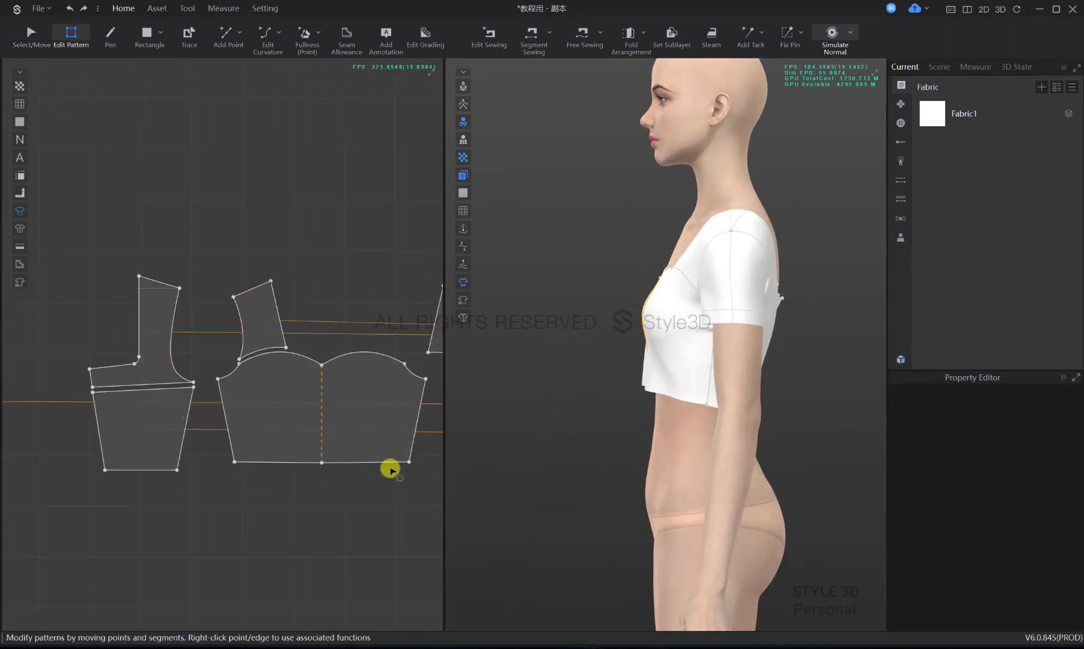
{"action": "left_click", "coordinate": [407, 461]}
{"action": "left_click_drag", "start_coordinate": [390, 468], "coordinate": [388, 470]}
{"action": "key", "text": "Return"}
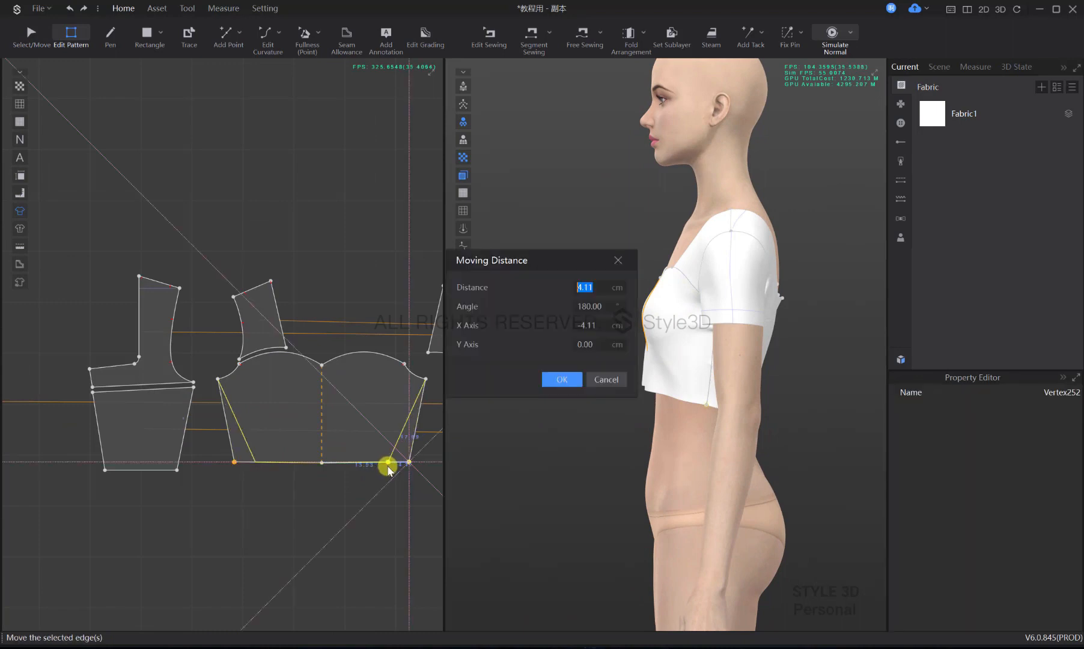
{"action": "key", "text": "Return"}
{"action": "key", "text": "space"}
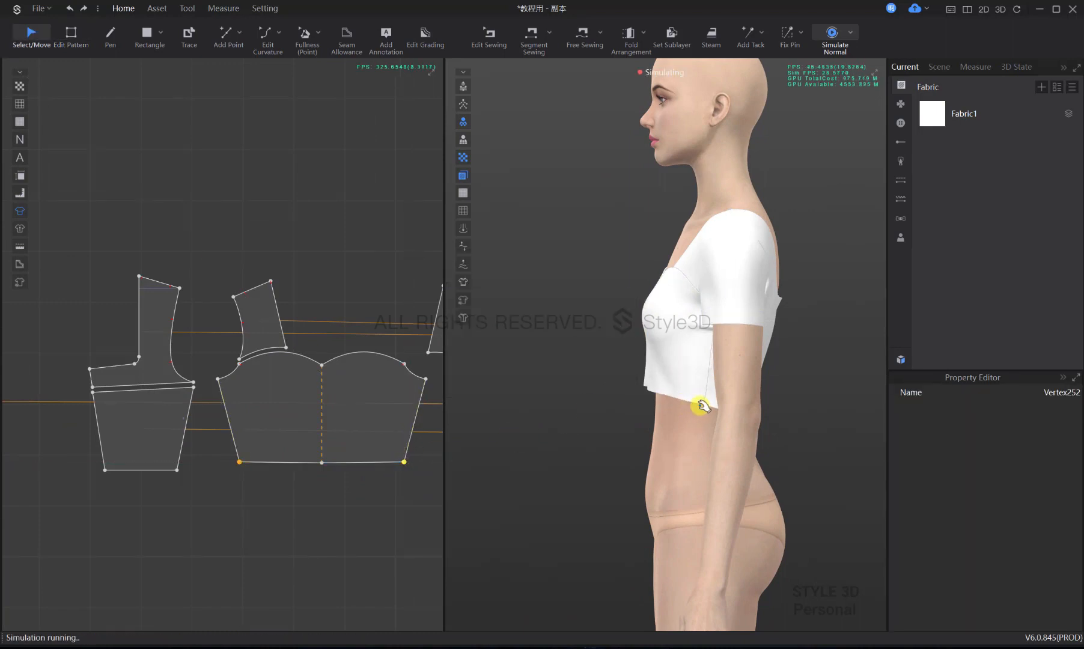
Narrow the front pattern's hem again by shifting its lower side corners inward, and check the updated garment from several angles
{"action": "key", "text": "z"}
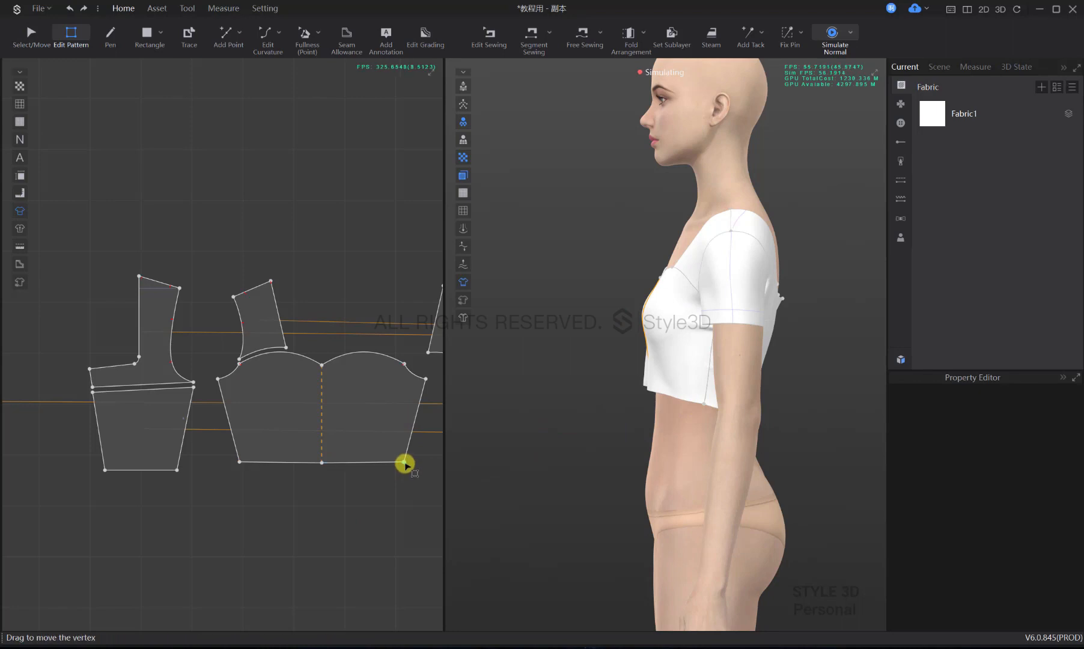
{"action": "left_click_drag", "start_coordinate": [404, 461], "coordinate": [382, 465]}
{"action": "key", "text": "Return"}
{"action": "key", "text": "Return"}
{"action": "left_click", "coordinate": [416, 497]}
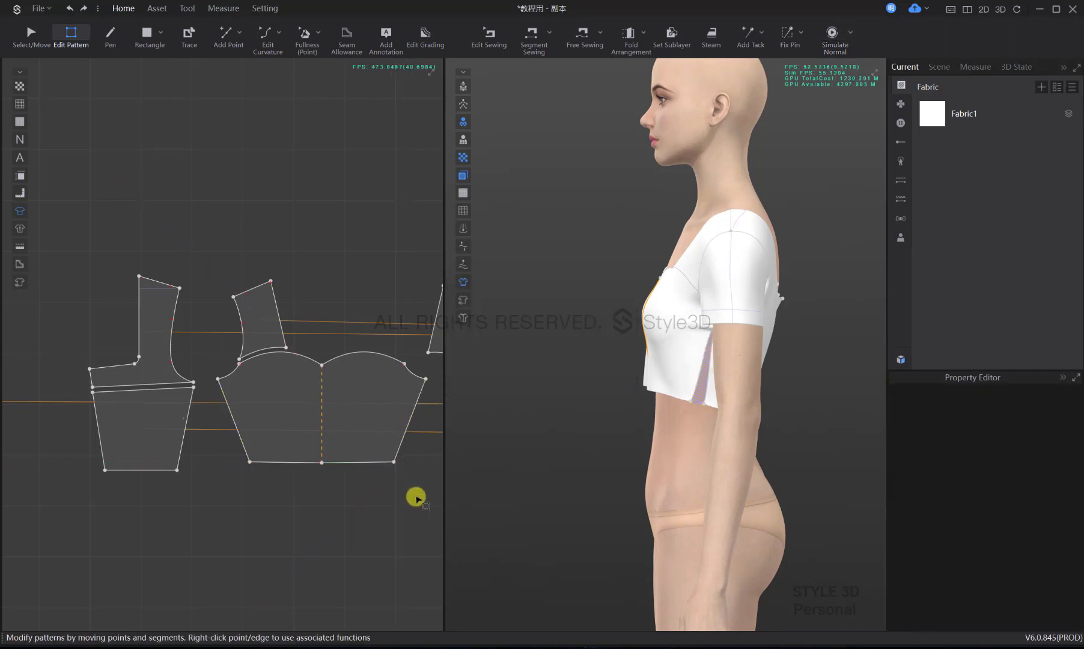
{"action": "key", "text": "a"}
{"action": "right_click_drag", "start_coordinate": [720, 408], "coordinate": [840, 409]}
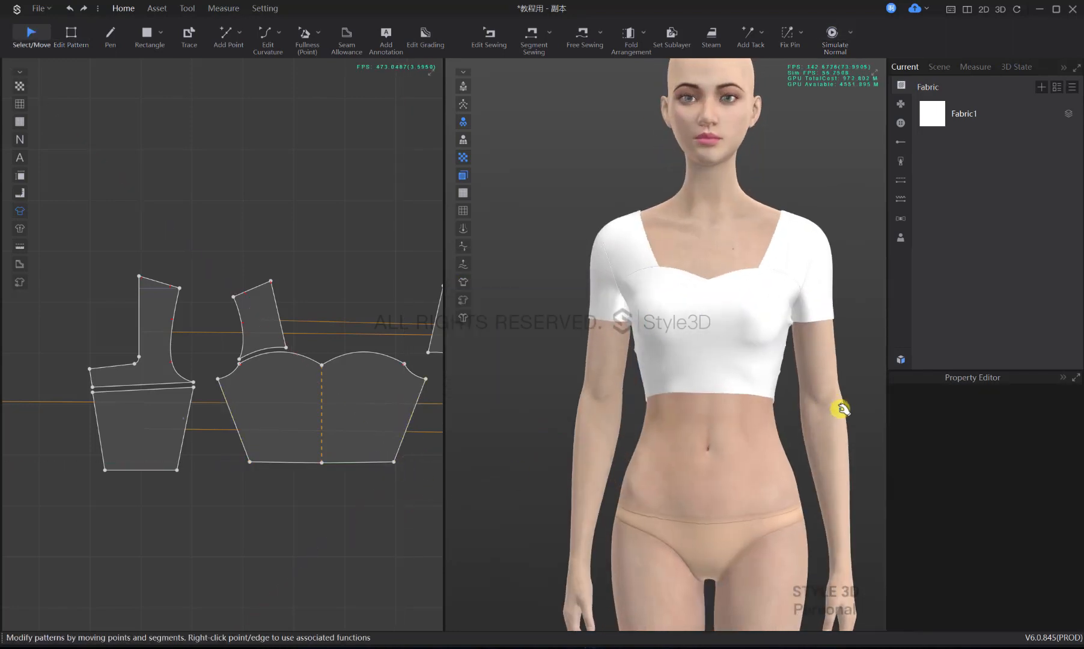
{"action": "key", "text": "2"}
{"action": "key", "text": "z"}
{"action": "middle_click_drag", "start_coordinate": [684, 270], "coordinate": [676, 435]}
{"action": "scroll", "coordinate": [677, 434], "scroll_direction": "up", "scroll_amount": 3}
{"action": "right_click_drag", "start_coordinate": [677, 434], "coordinate": [516, 431]}
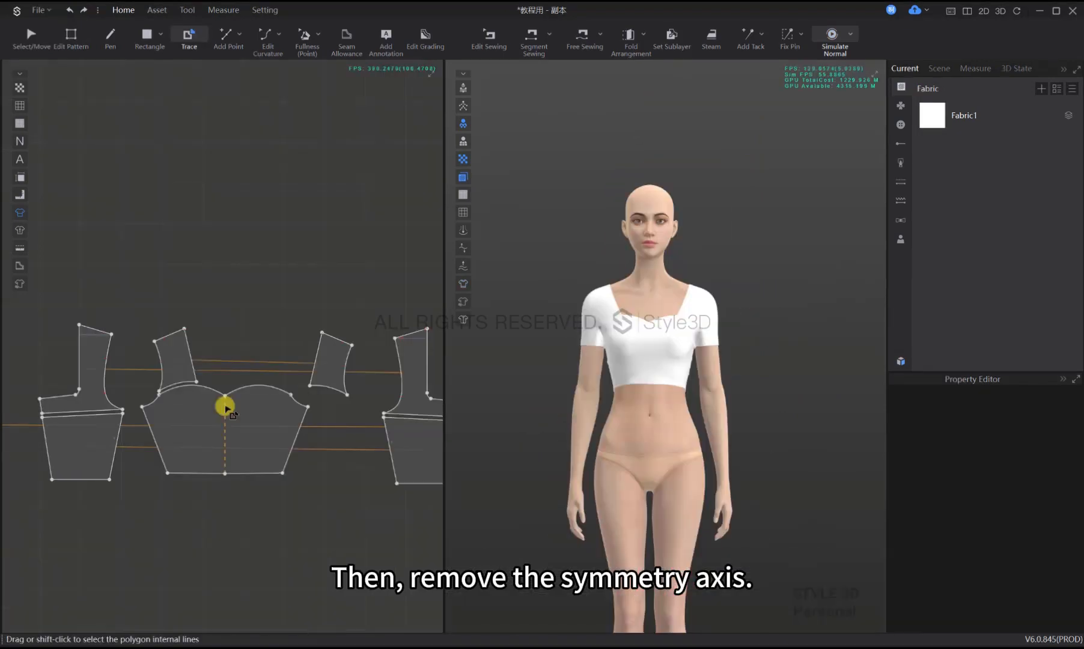
Remove the symmetry axis along the center line of the front pattern
{"action": "key", "text": "z"}
{"action": "right_click", "coordinate": [225, 406]}
{"action": "left_click", "coordinate": [245, 415]}
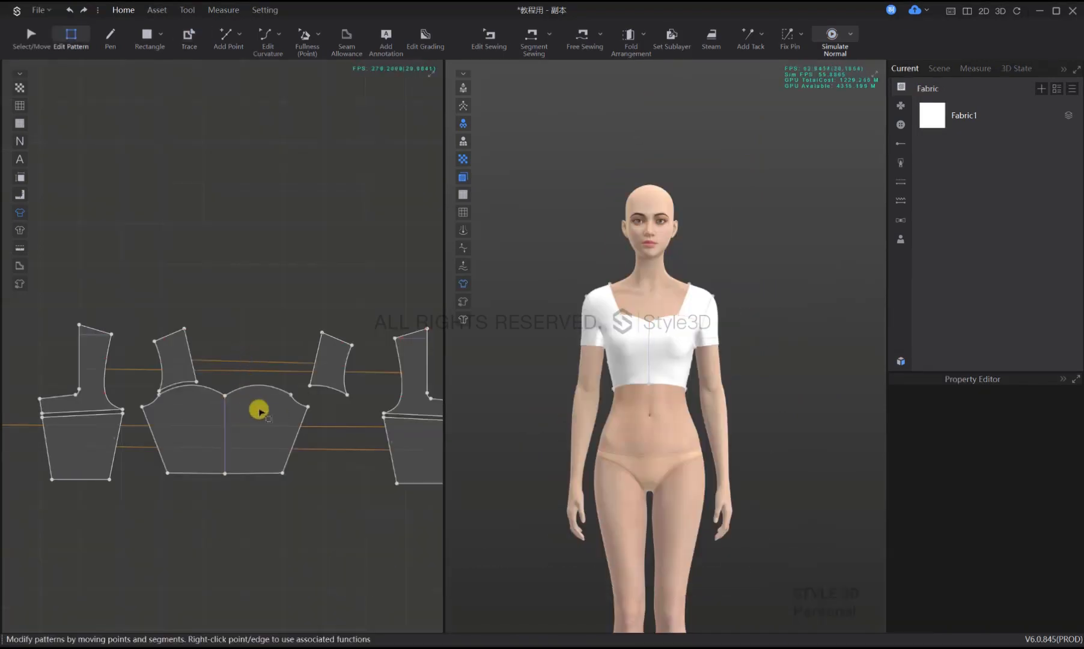
{"action": "left_click", "coordinate": [298, 404]}
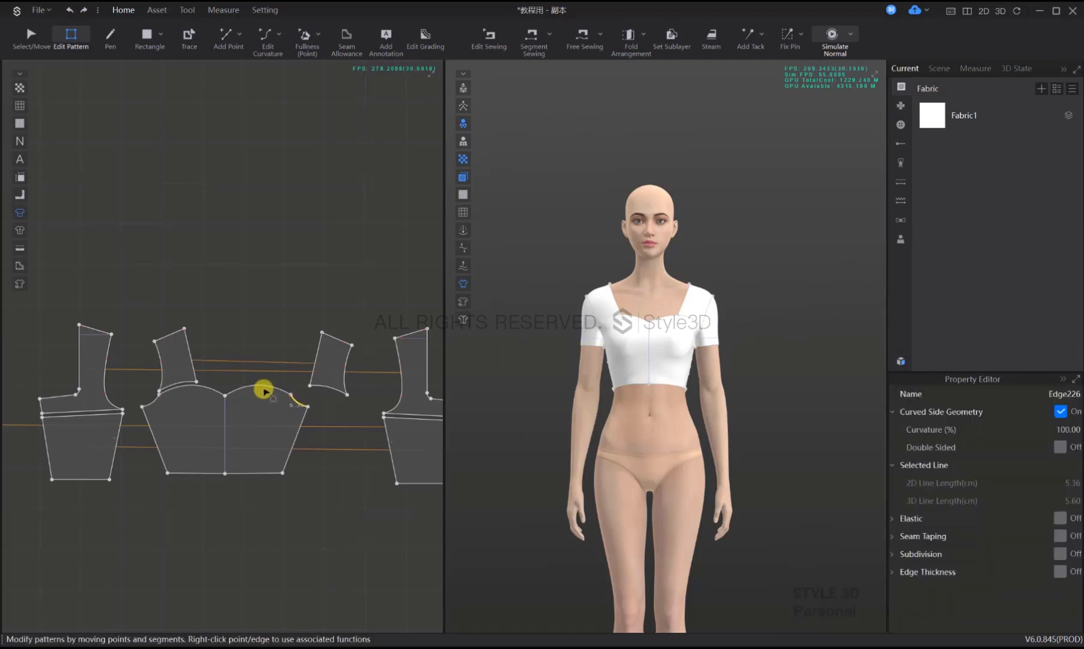
{"action": "left_click", "coordinate": [254, 388], "text": "shift"}
{"action": "left_click", "coordinate": [201, 386], "text": "shift"}
{"action": "left_click", "coordinate": [152, 404], "text": "shift"}
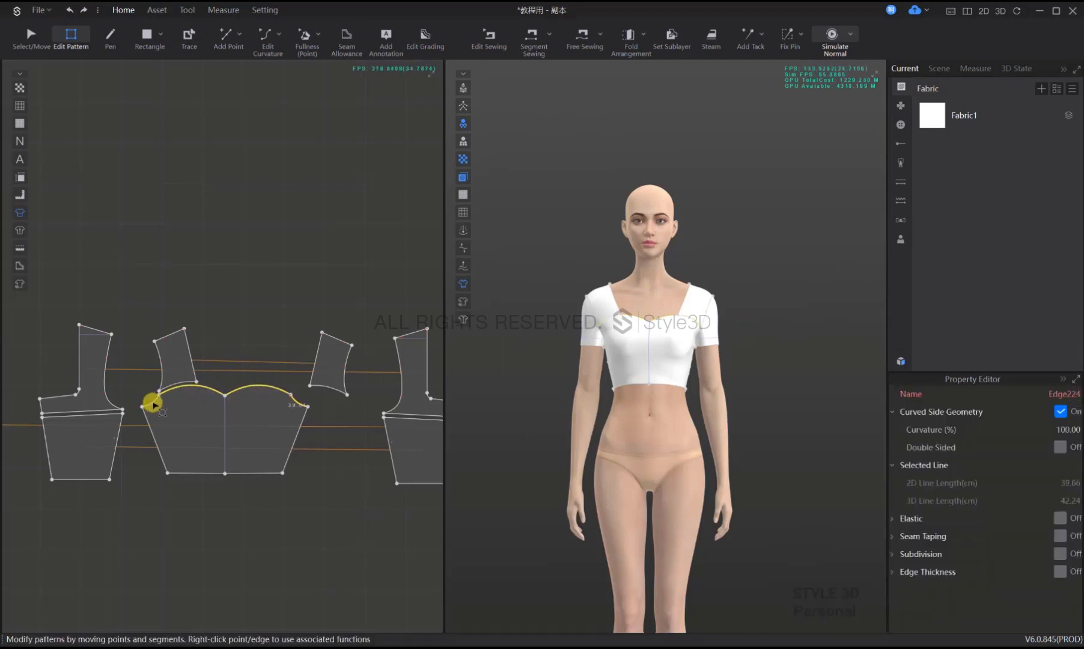
{"action": "right_click", "coordinate": [152, 402]}
{"action": "left_click", "coordinate": [242, 350]}
{"action": "left_click", "coordinate": [236, 409]}
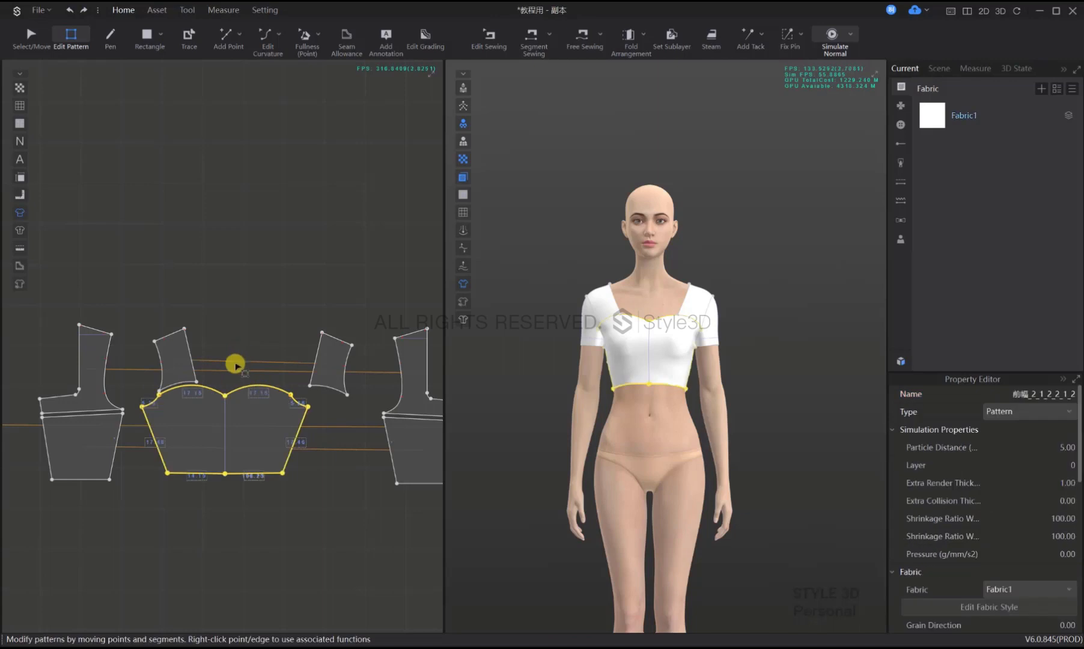
{"action": "left_click", "coordinate": [236, 364]}
Add one equidistant internal line 1 cm inside all the upper curved edges of the front pattern
{"action": "left_click", "coordinate": [295, 401]}
{"action": "left_click", "coordinate": [245, 387], "text": "shift"}
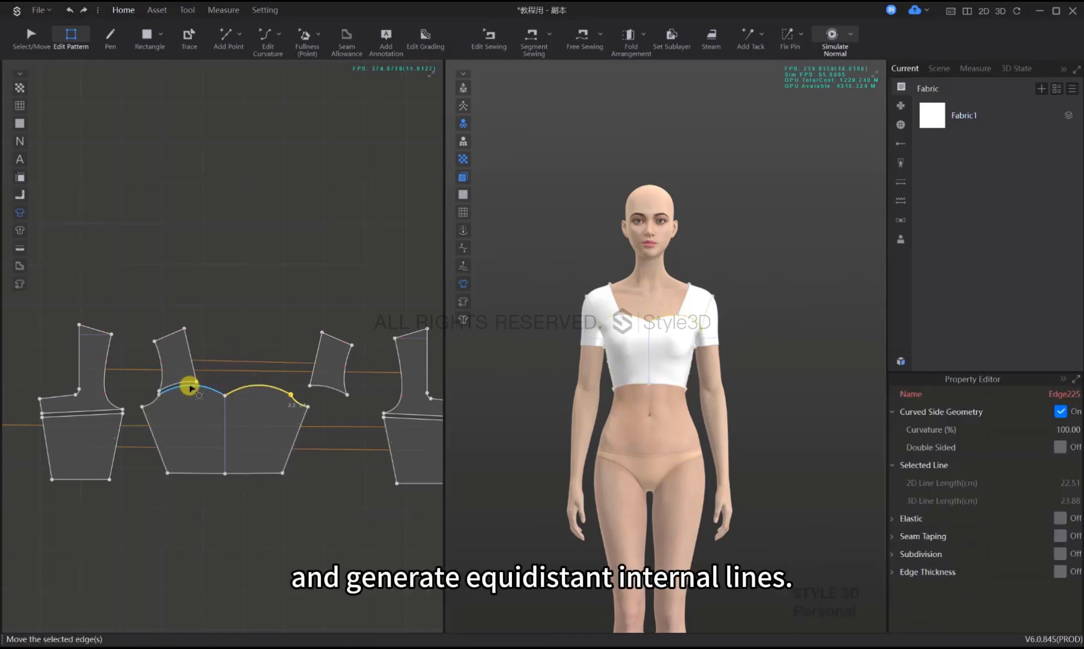
{"action": "left_click", "coordinate": [191, 388], "text": "shift"}
{"action": "right_click", "coordinate": [155, 401]}
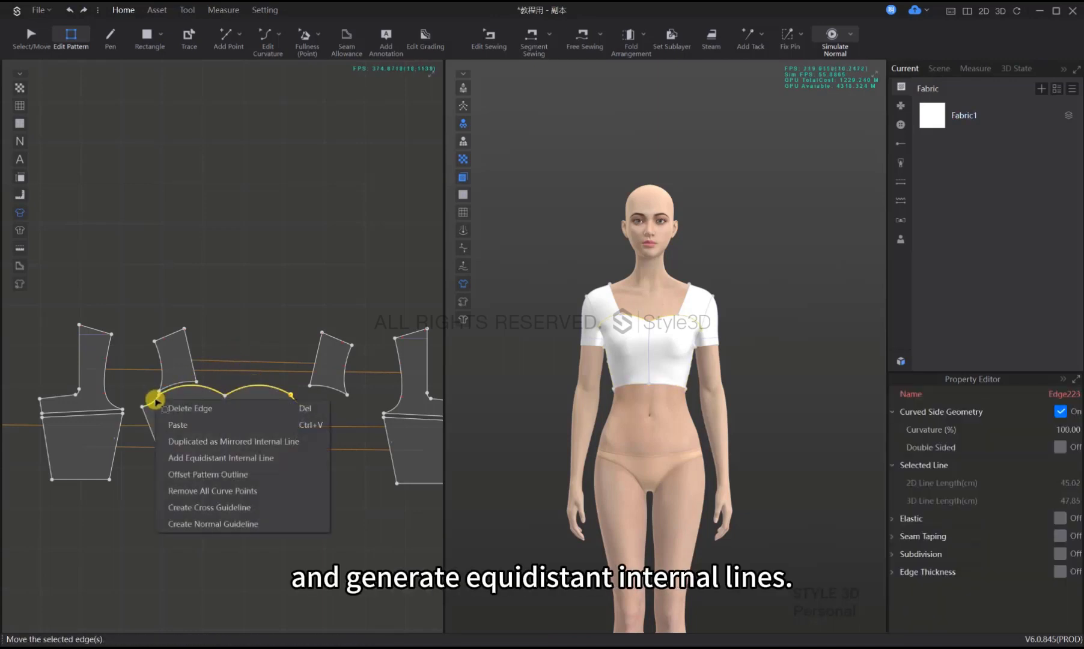
{"action": "left_click", "coordinate": [221, 454]}
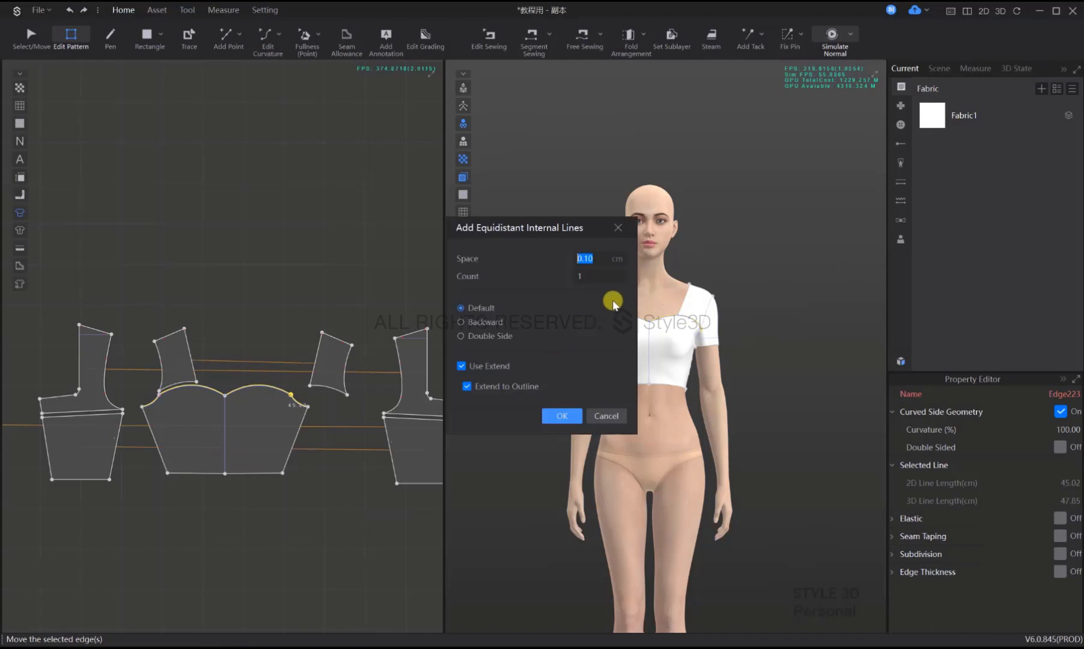
{"action": "type", "text": "1"}
{"action": "key", "text": "Return"}
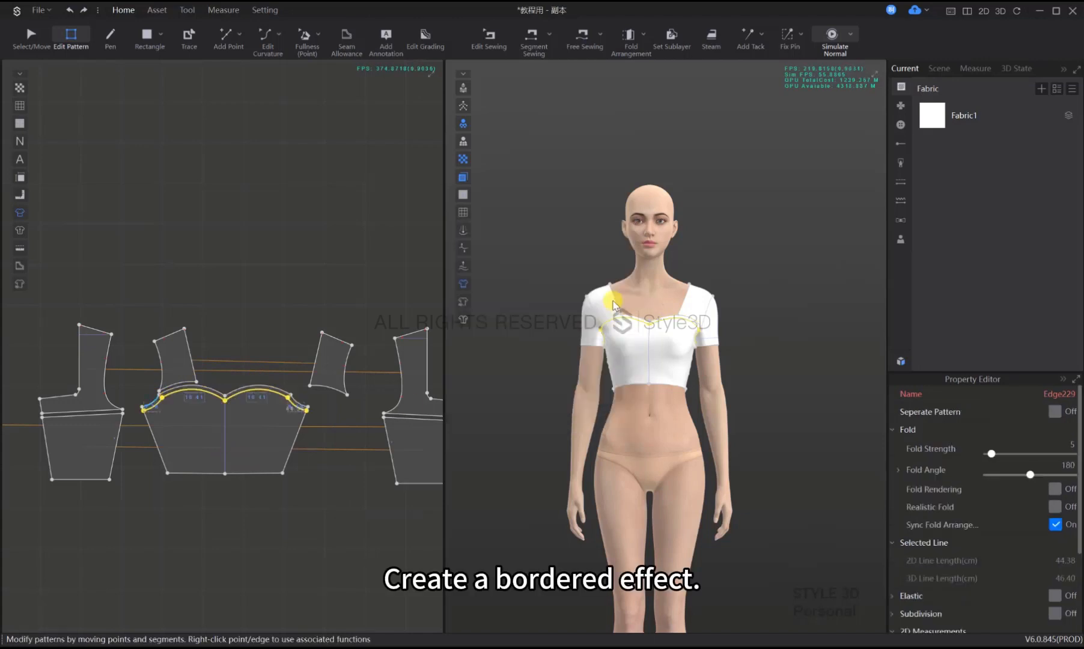
Add one equidistant internal line 1 cm below the top edge of the symmetric lower back panels
{"action": "left_click", "coordinate": [322, 491]}
{"action": "left_click", "coordinate": [111, 416]}
{"action": "middle_click_drag", "start_coordinate": [354, 470], "coordinate": [243, 484]}
{"action": "scroll", "coordinate": [332, 439], "scroll_direction": "up", "scroll_amount": 1}
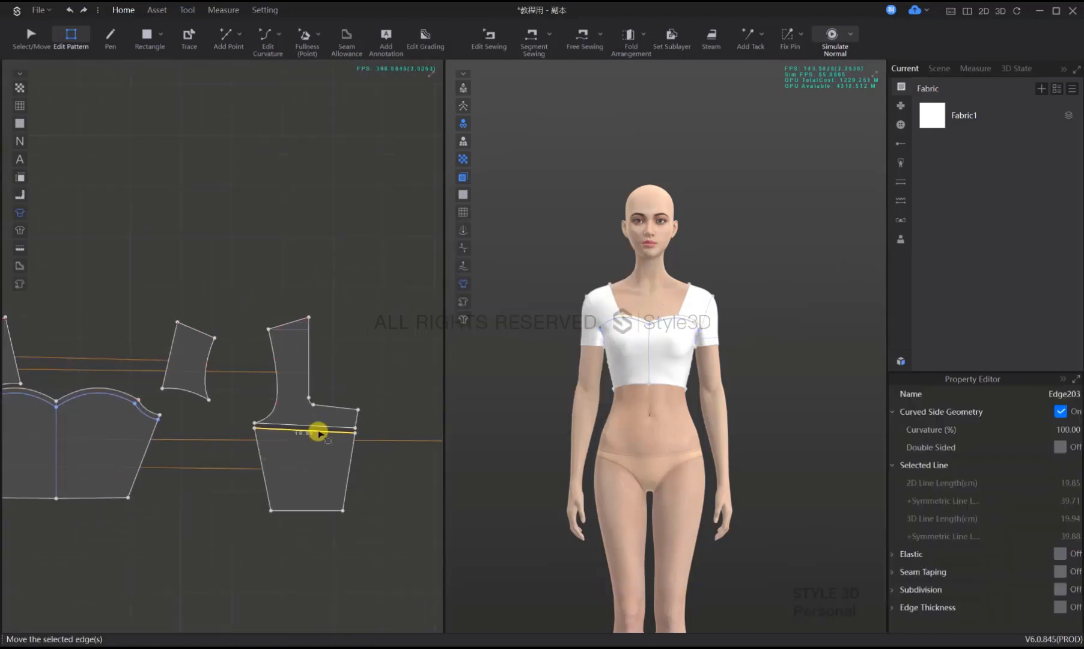
{"action": "right_click", "coordinate": [319, 431]}
{"action": "left_click", "coordinate": [393, 539]}
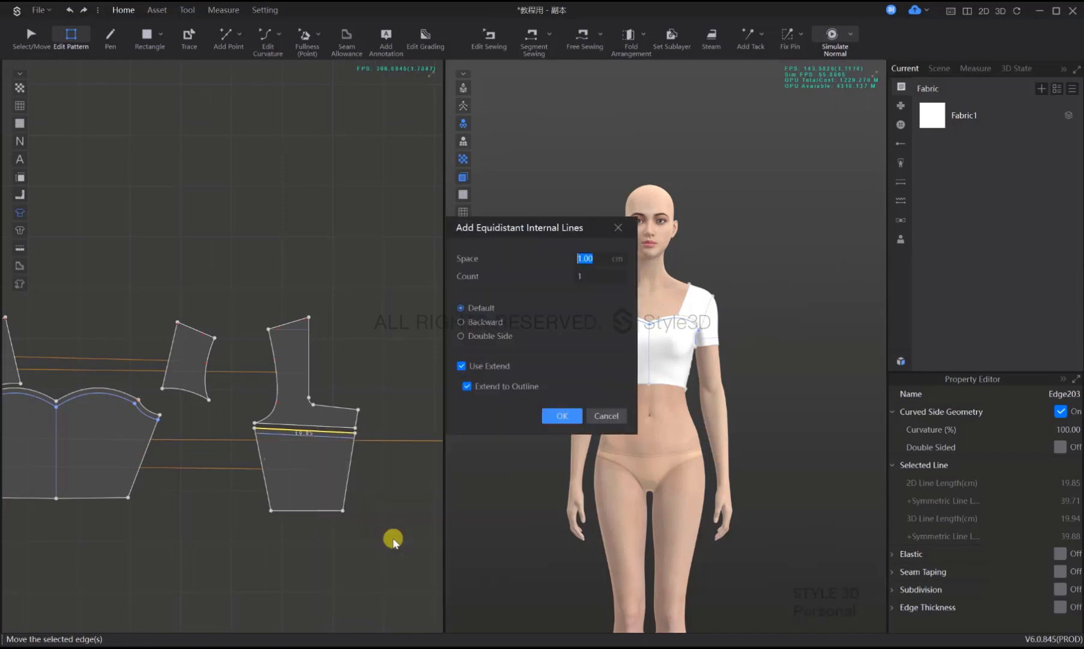
{"action": "left_click", "coordinate": [604, 415]}
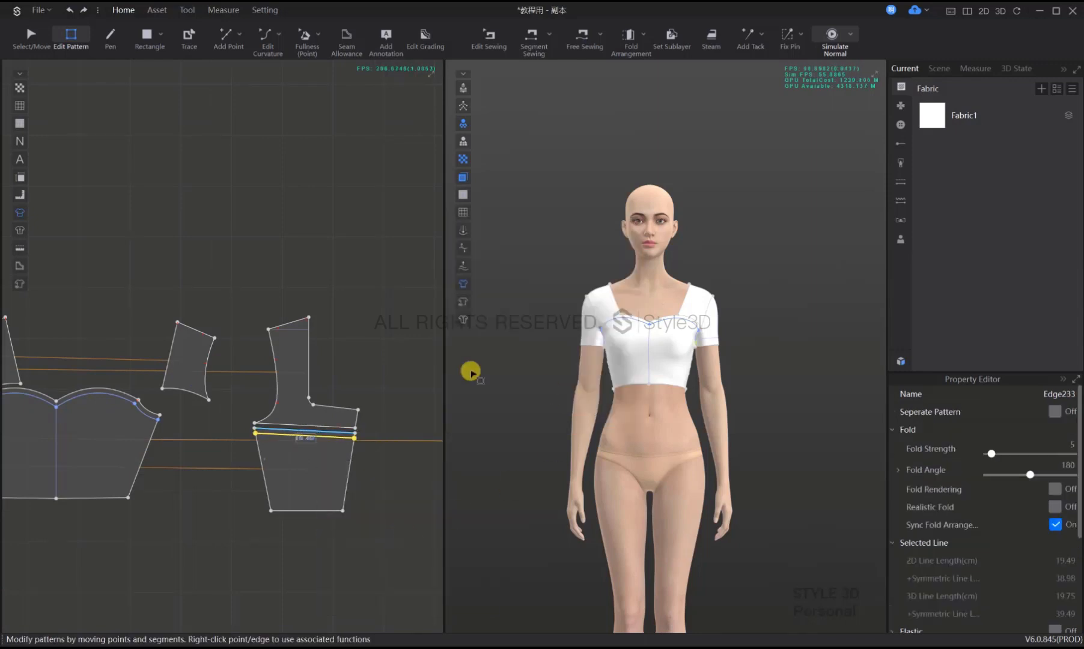
Cut and sew the front pattern and lower back panels along their new equidistant internal lines
{"action": "scroll", "coordinate": [309, 474], "scroll_direction": "down", "scroll_amount": 3}
{"action": "left_click", "coordinate": [331, 465]}
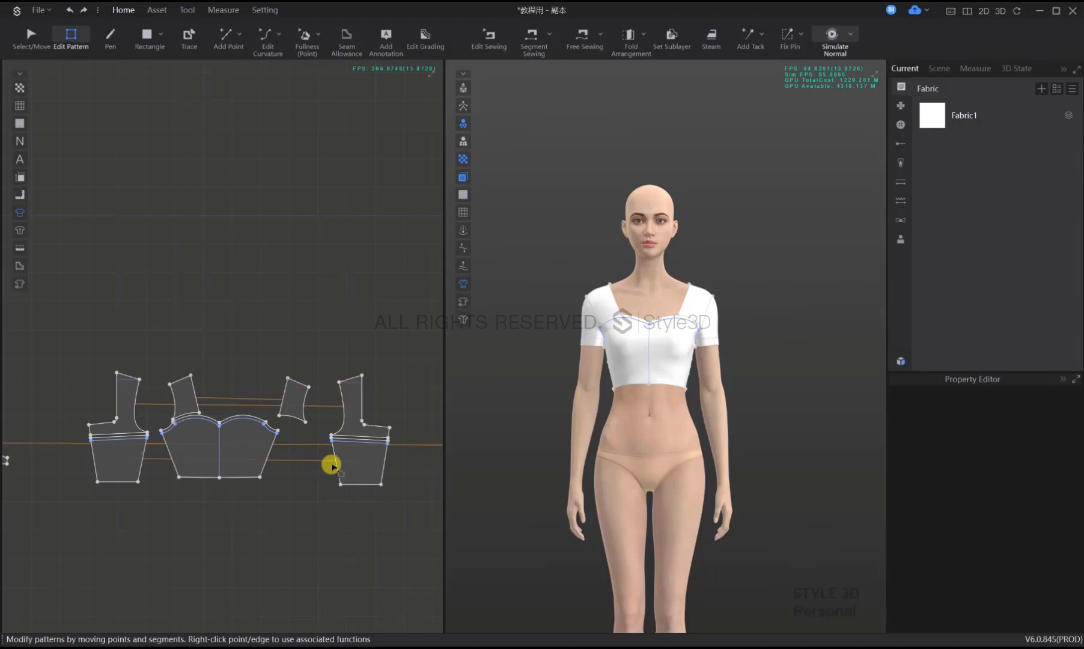
{"action": "left_click", "coordinate": [361, 445]}
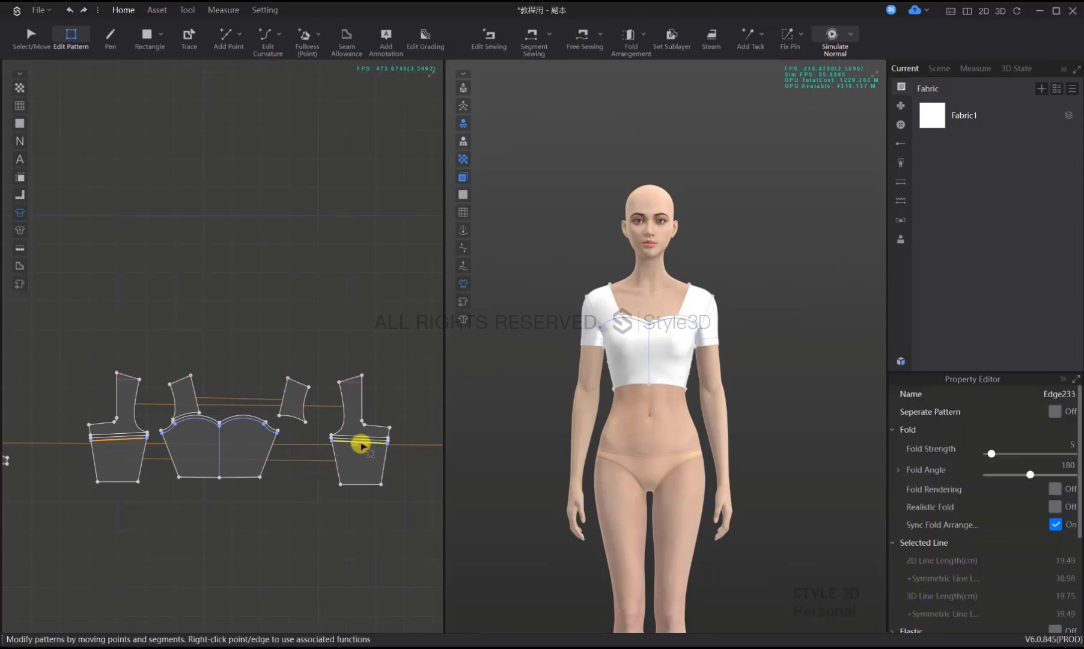
{"action": "left_click", "coordinate": [265, 428]}
{"action": "left_click", "coordinate": [280, 438], "text": "shift"}
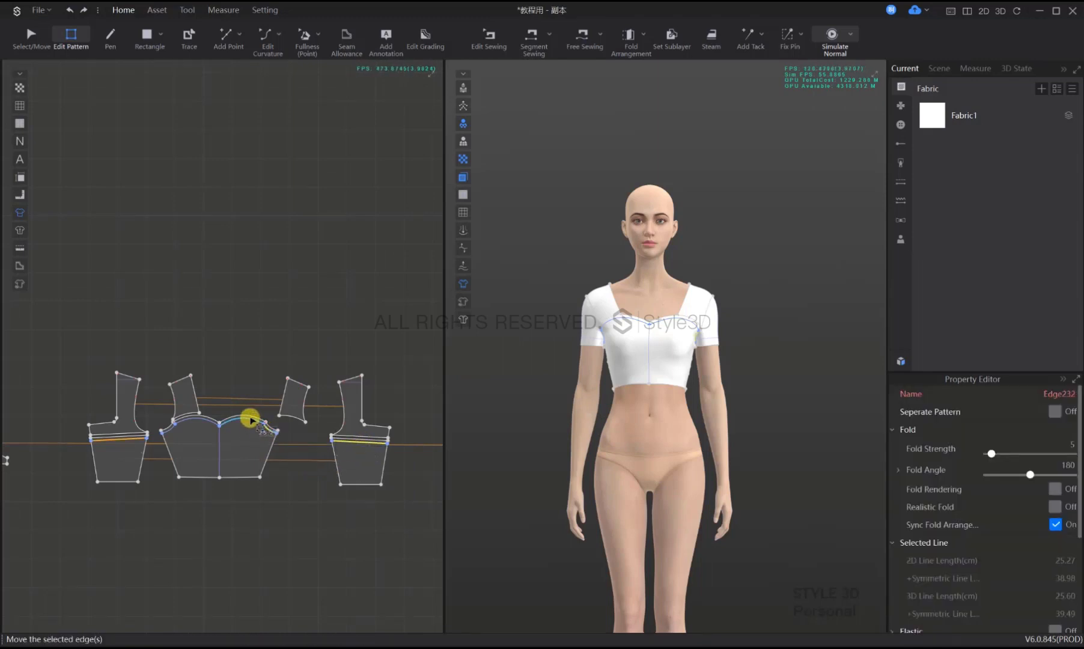
{"action": "left_click", "coordinate": [249, 420], "text": "shift"}
{"action": "left_click", "coordinate": [261, 427], "text": "shift"}
{"action": "scroll", "coordinate": [209, 429], "scroll_direction": "up", "scroll_amount": 3}
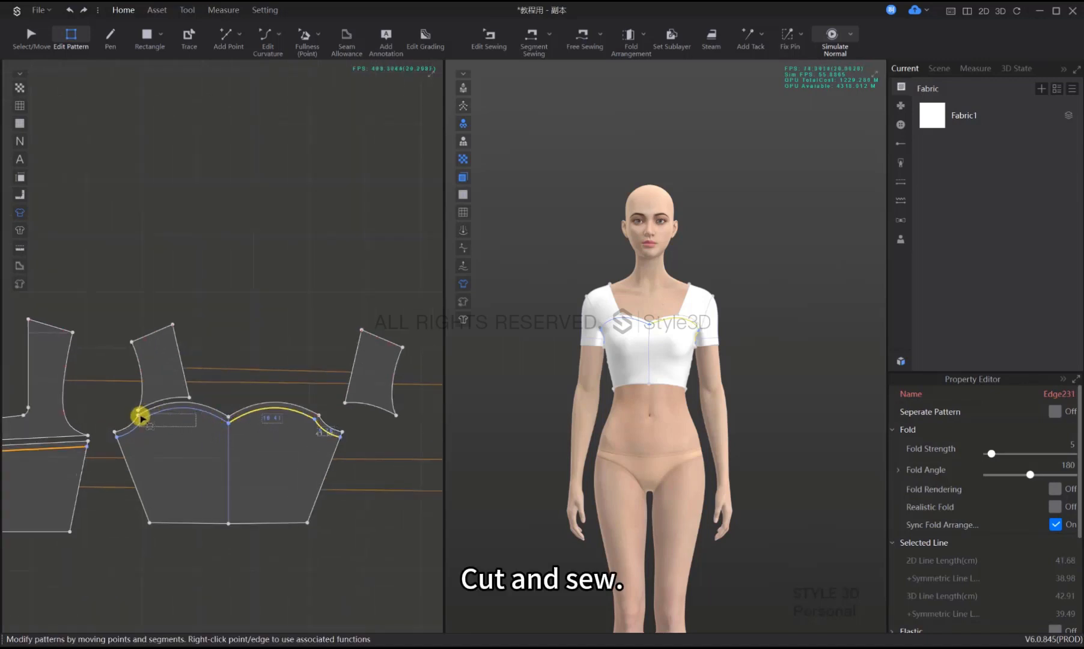
{"action": "left_click", "coordinate": [150, 416]}
{"action": "right_click", "coordinate": [175, 410]}
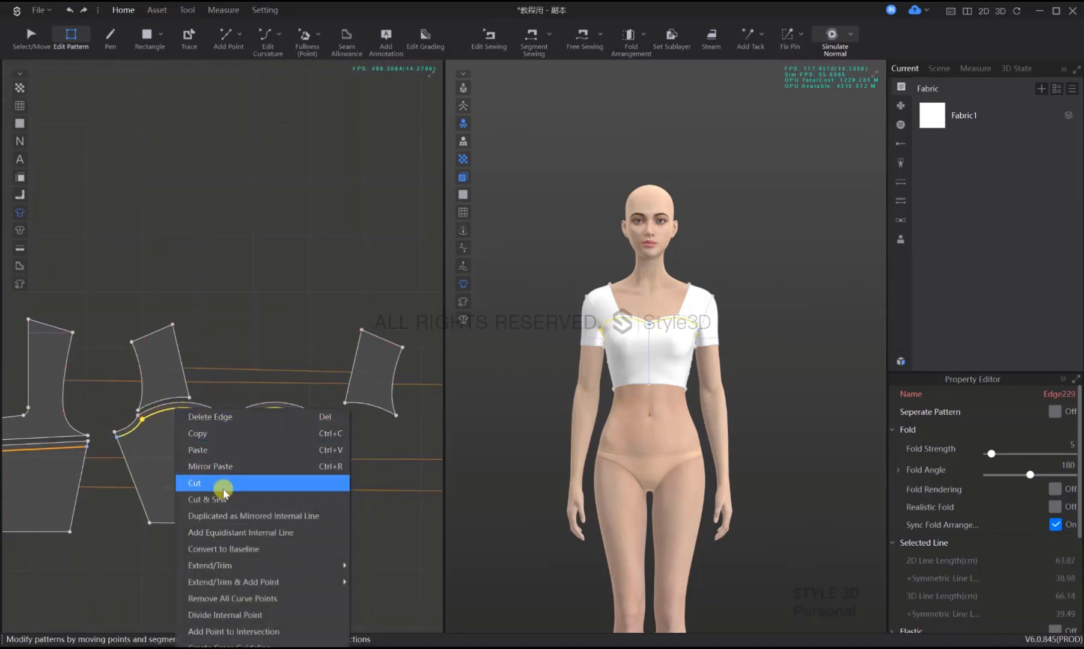
{"action": "left_click", "coordinate": [207, 499]}
{"action": "scroll", "coordinate": [367, 505], "scroll_direction": "down", "scroll_amount": 2}
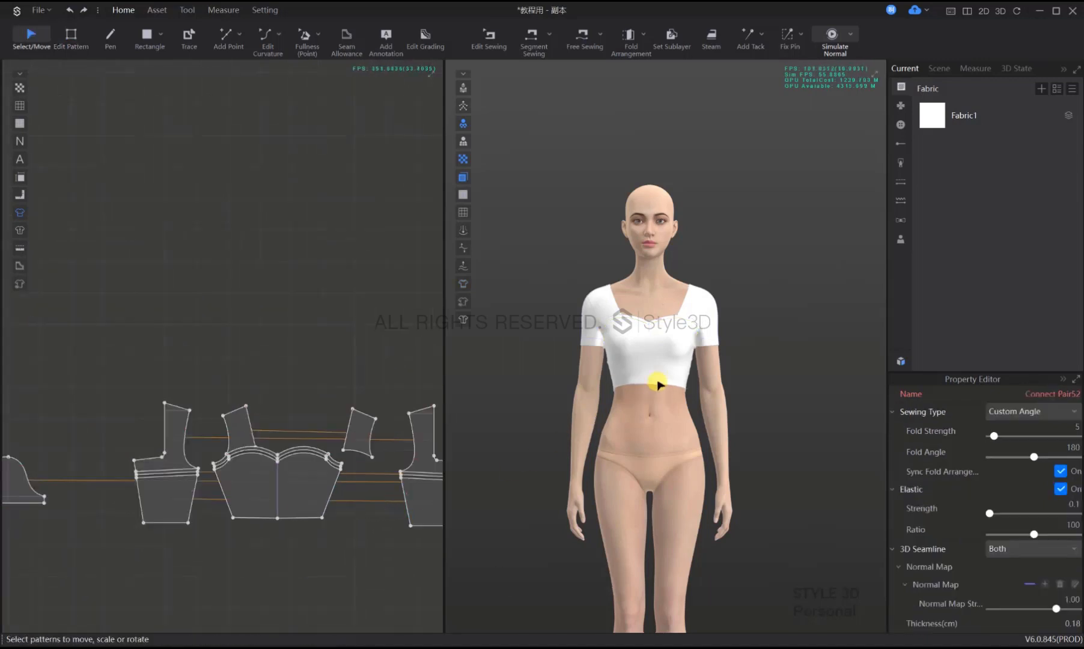
Simulate the garment with the new border strips and check it from the back, side and front
{"action": "scroll", "coordinate": [646, 431], "scroll_direction": "up", "scroll_amount": 5}
{"action": "right_click_drag", "start_coordinate": [683, 443], "coordinate": [529, 448]}
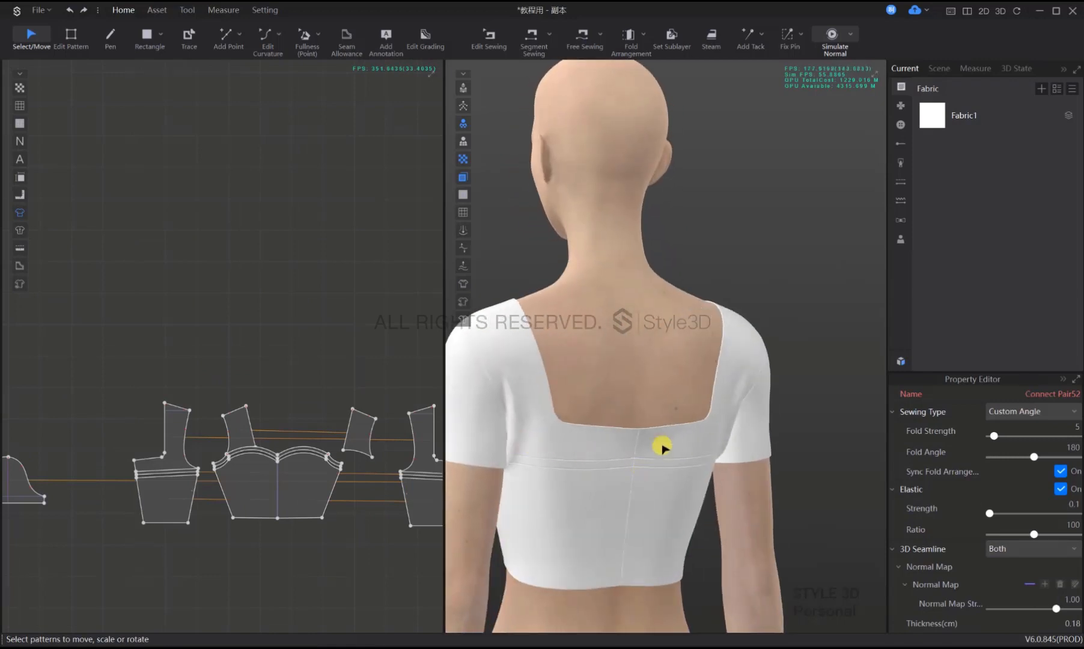
{"action": "scroll", "coordinate": [662, 448], "scroll_direction": "down", "scroll_amount": 3}
{"action": "key", "text": "space"}
{"action": "right_click_drag", "start_coordinate": [660, 404], "coordinate": [493, 415]}
{"action": "scroll", "coordinate": [492, 414], "scroll_direction": "down", "scroll_amount": 3}
{"action": "scroll", "coordinate": [655, 331], "scroll_direction": "up", "scroll_amount": 3}
{"action": "right_click_drag", "start_coordinate": [705, 390], "coordinate": [541, 390]}
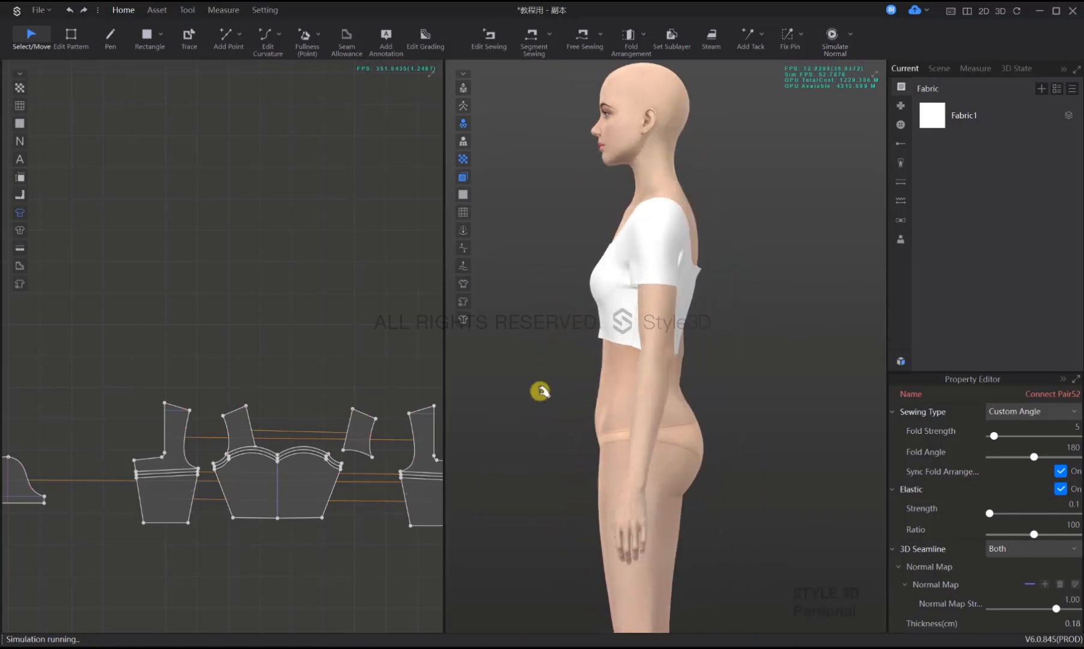
{"action": "key", "text": "2"}
{"action": "key", "text": "space"}
{"action": "scroll", "coordinate": [397, 388], "scroll_direction": "down", "scroll_amount": 4}
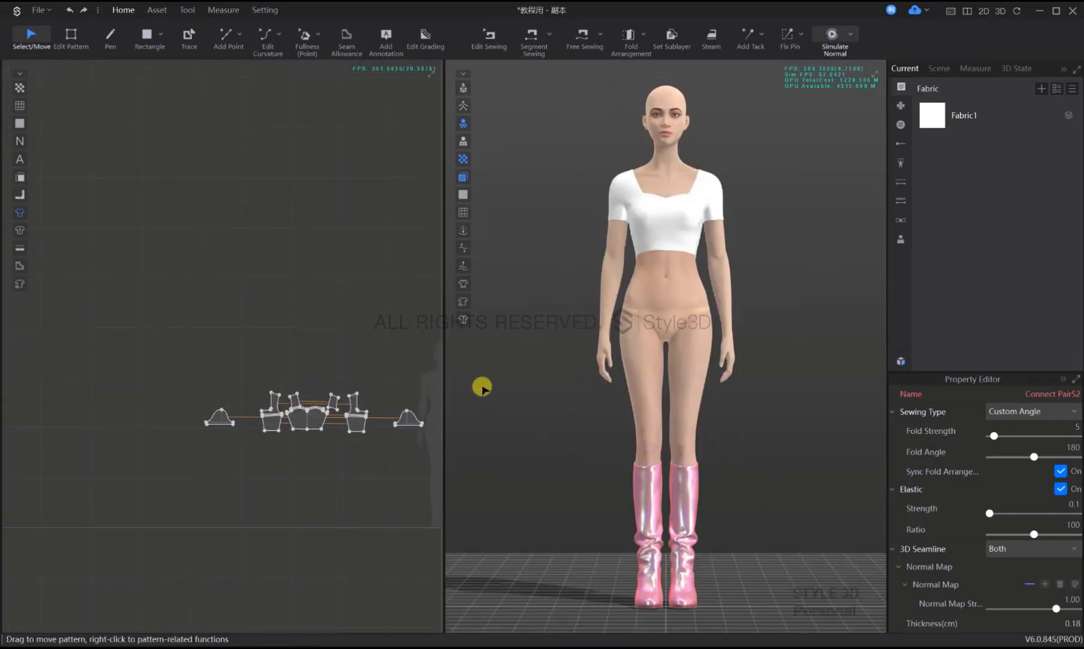
{"action": "scroll", "coordinate": [320, 356], "scroll_direction": "up", "scroll_amount": 3}
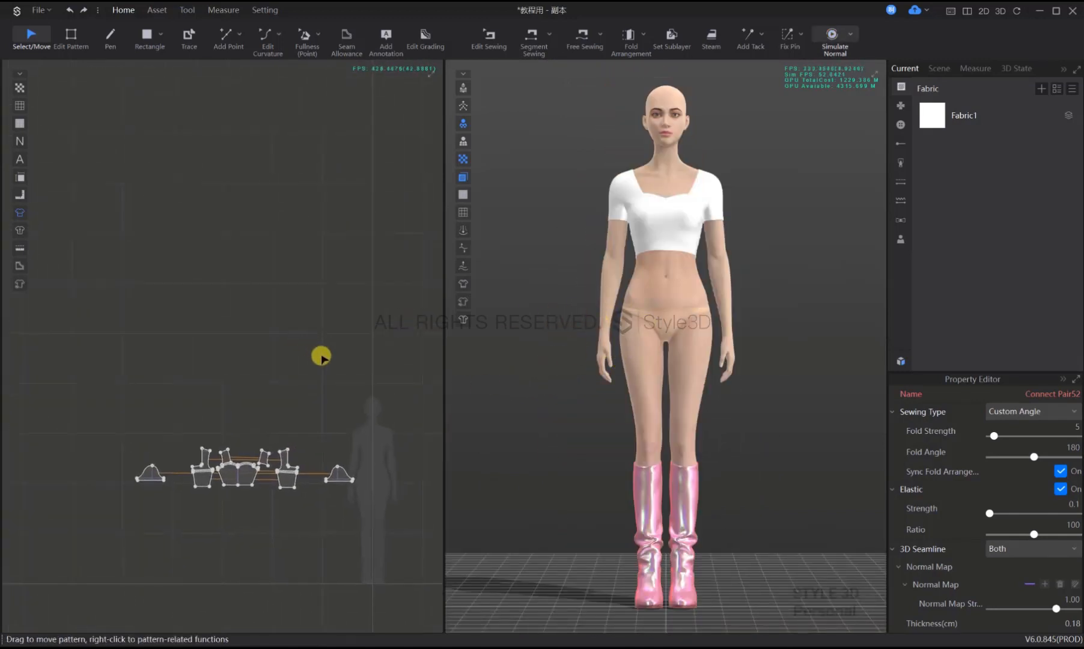
{"action": "scroll", "coordinate": [634, 279], "scroll_direction": "up", "scroll_amount": 3}
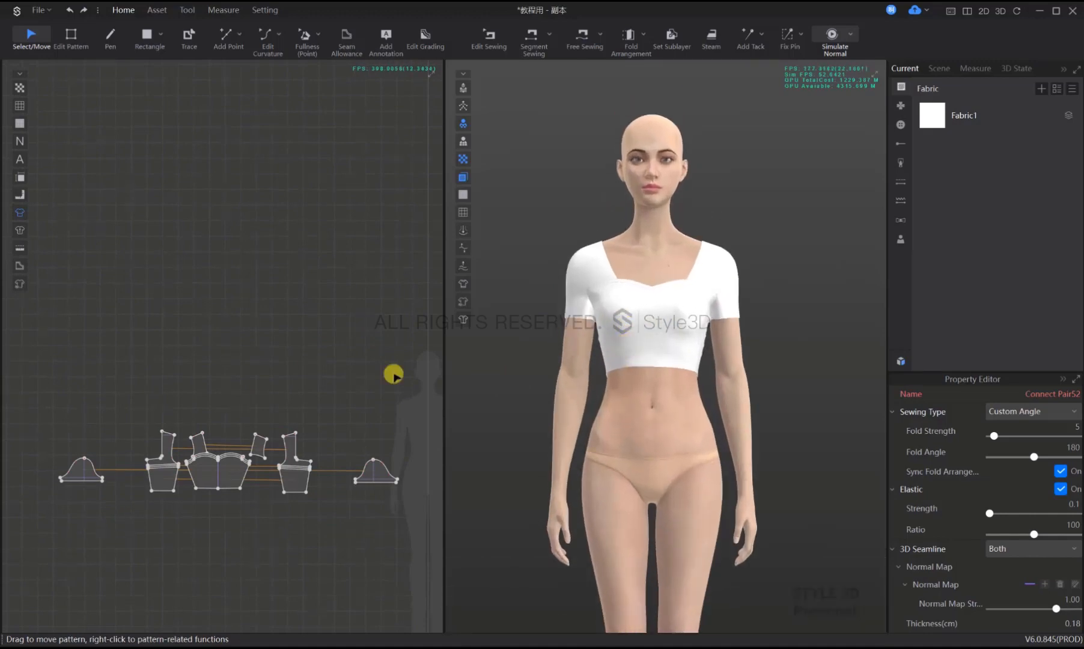
{"action": "middle_click_drag", "start_coordinate": [225, 358], "coordinate": [262, 332]}
{"action": "middle_click_drag", "start_coordinate": [342, 339], "coordinate": [298, 332]}
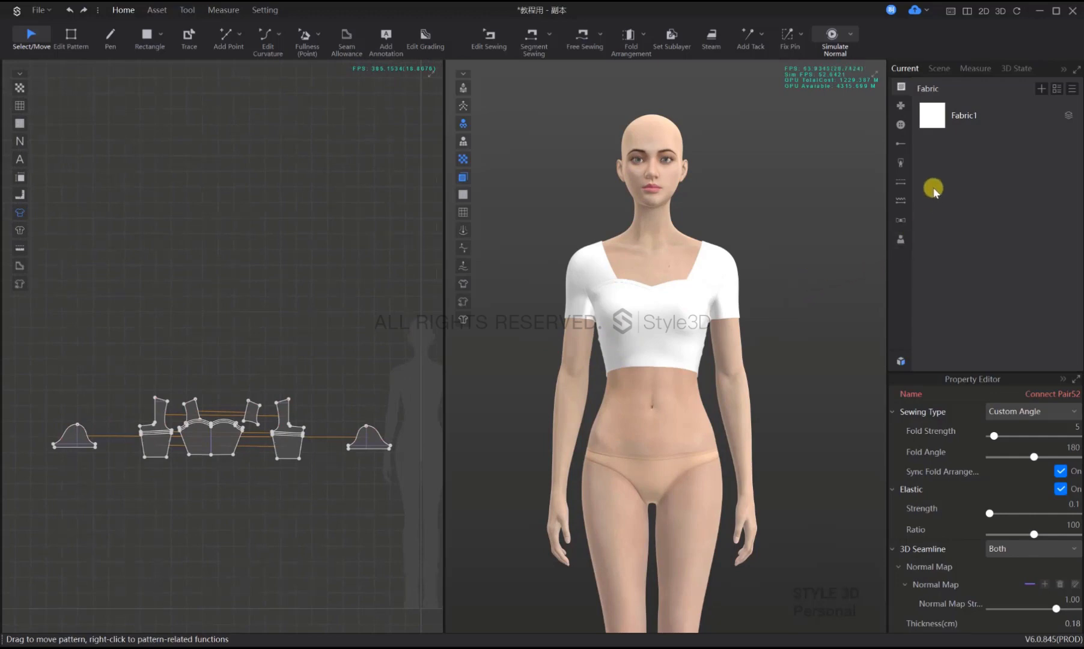
Try a dark red front texture color on Fabric1 using a pasted hex code, and undo the color change
{"action": "left_click", "coordinate": [933, 118]}
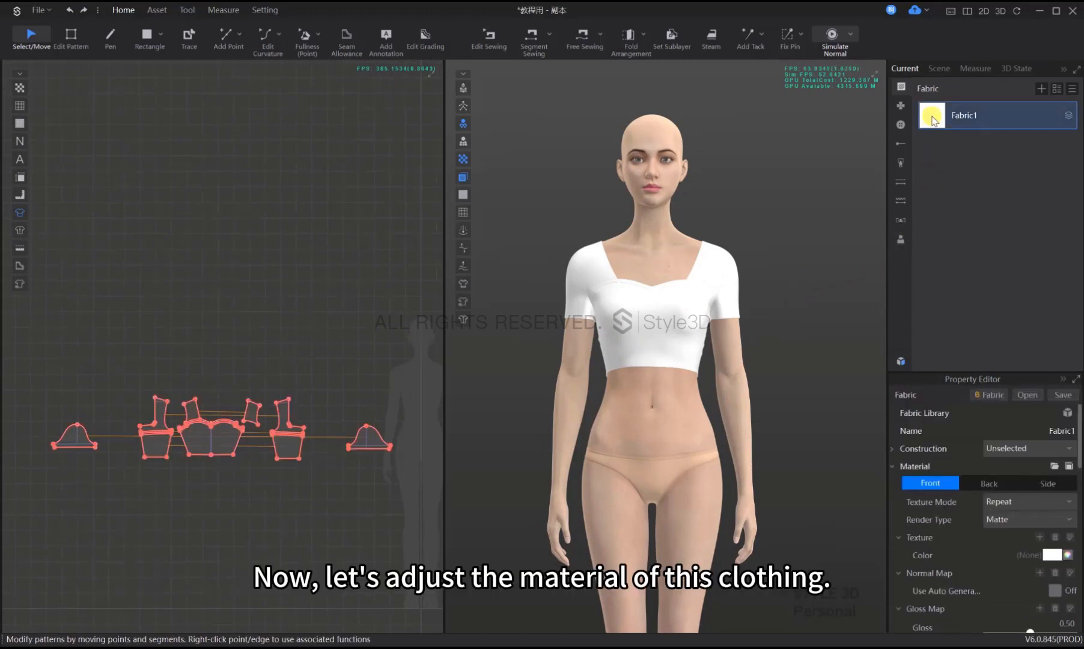
{"action": "scroll", "coordinate": [1008, 525], "scroll_direction": "down", "scroll_amount": 1}
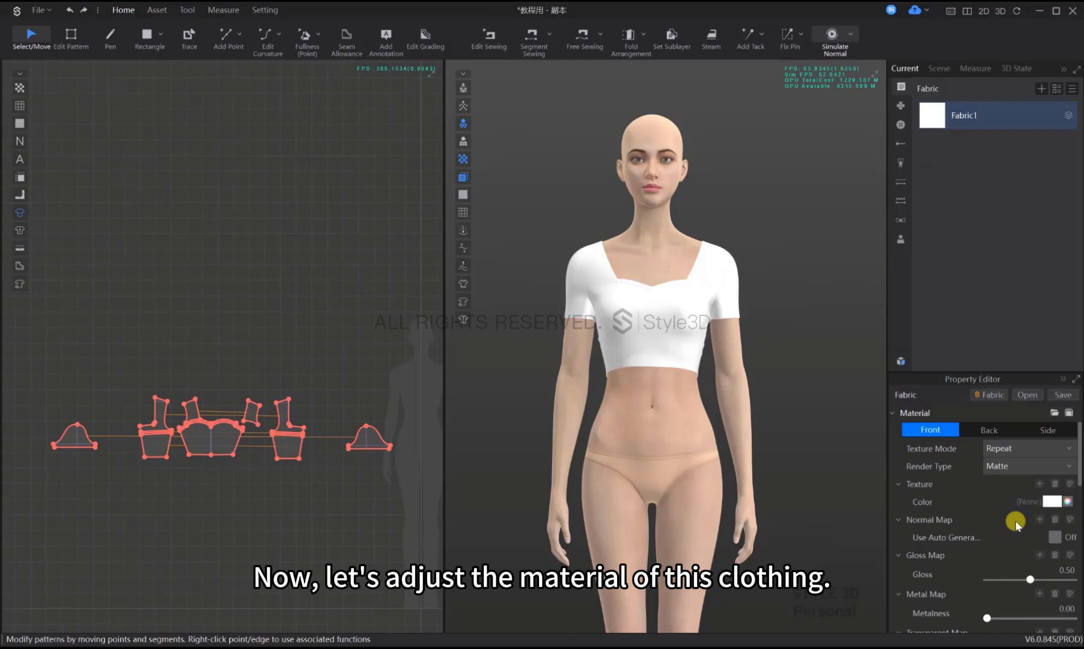
{"action": "left_click", "coordinate": [1053, 505]}
{"action": "left_click_drag", "start_coordinate": [433, 390], "coordinate": [371, 390]}
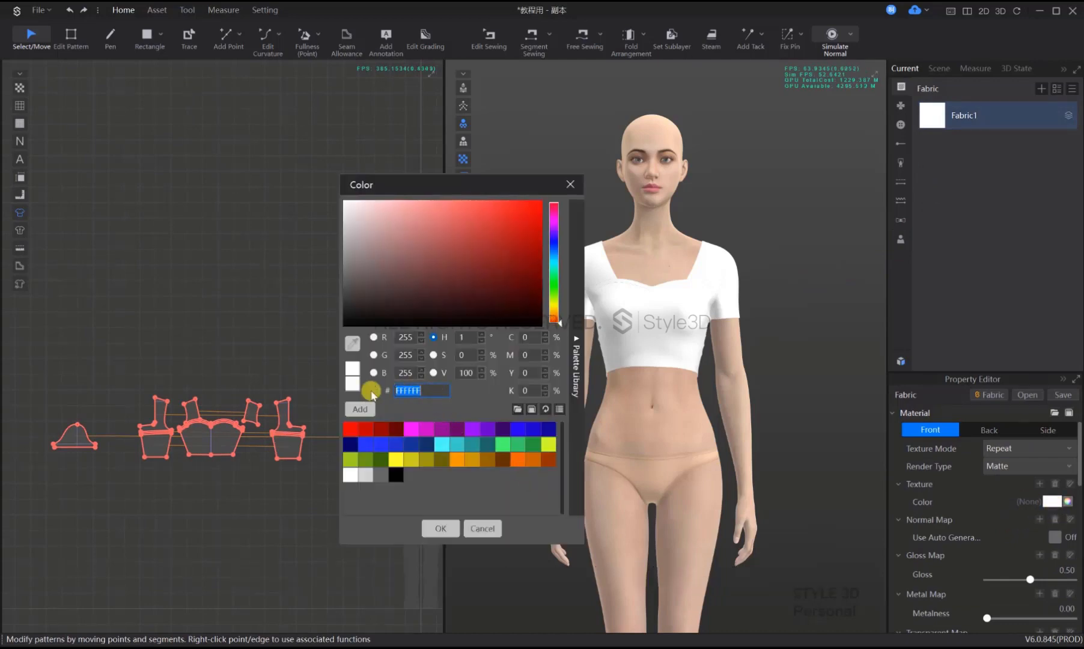
{"action": "key", "text": "ctrl+v"}
{"action": "left_click", "coordinate": [444, 529]}
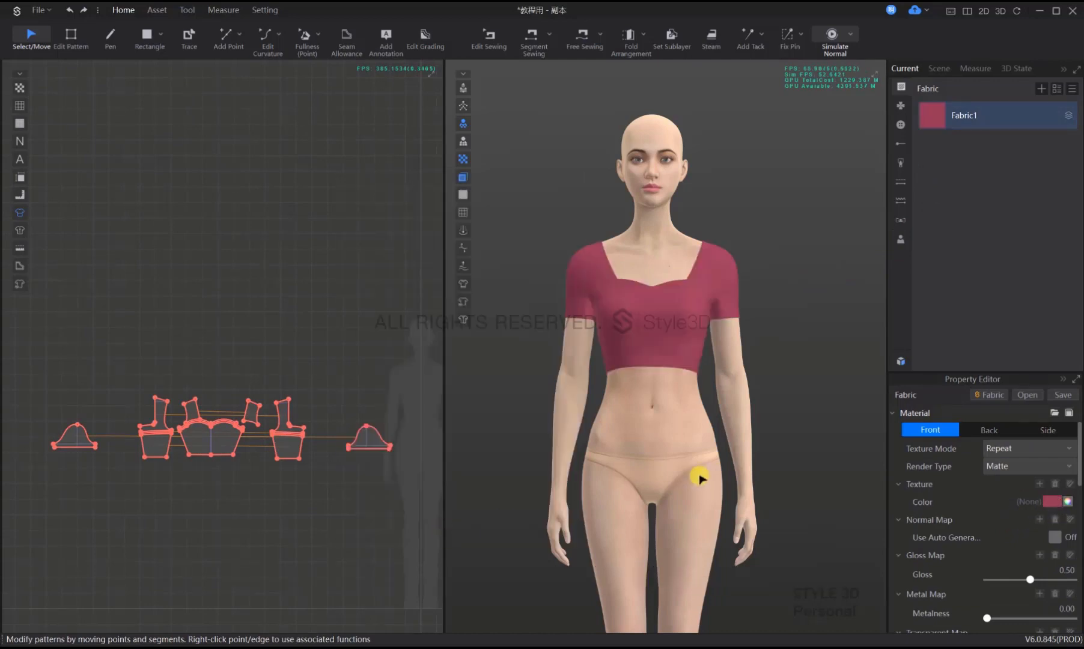
{"action": "key", "text": "ctrl+z"}
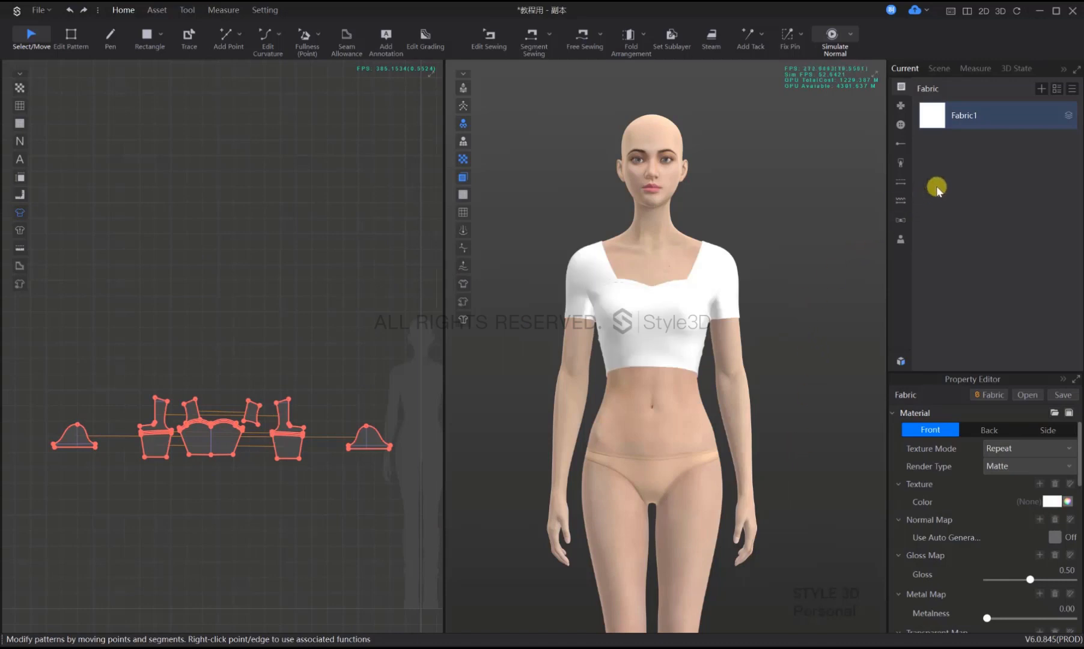
{"action": "left_click", "coordinate": [840, 193]}
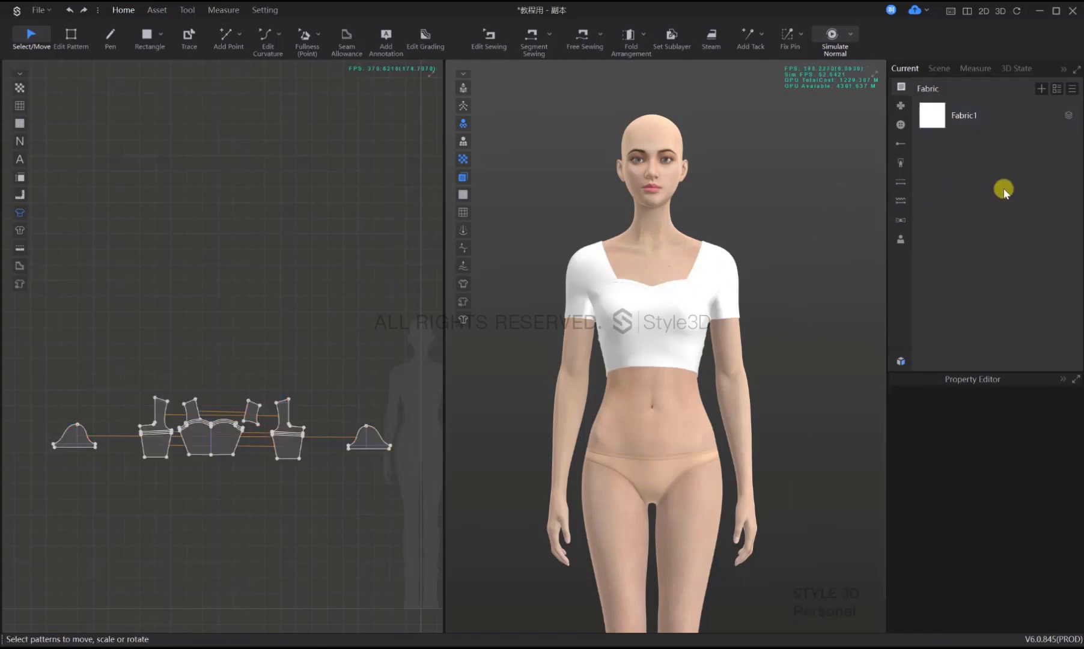
Duplicate Fabric1 to get a second fabric in the fabric list
{"action": "left_click", "coordinate": [937, 116]}
{"action": "right_click", "coordinate": [1069, 105]}
{"action": "left_click", "coordinate": [1022, 105]}
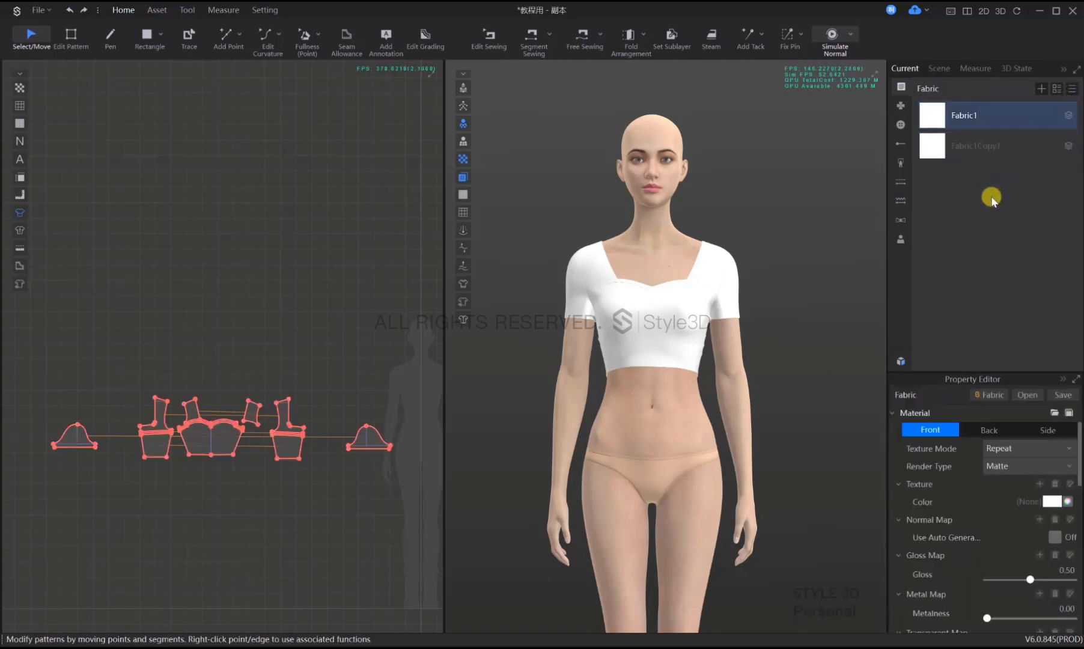
{"action": "left_click", "coordinate": [968, 182]}
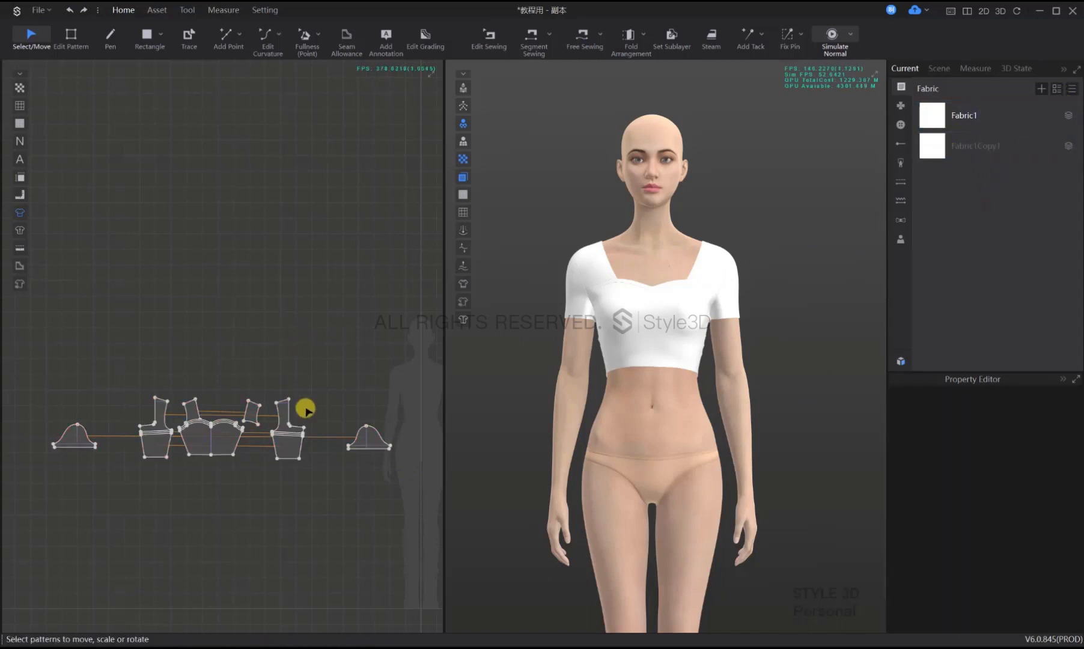
Assign the Fabric1Copy1 fabric to both sleeves and the upper front and back pattern pieces
{"action": "left_click_drag", "start_coordinate": [316, 411], "coordinate": [106, 385]}
{"action": "left_click", "coordinate": [376, 432], "text": "shift"}
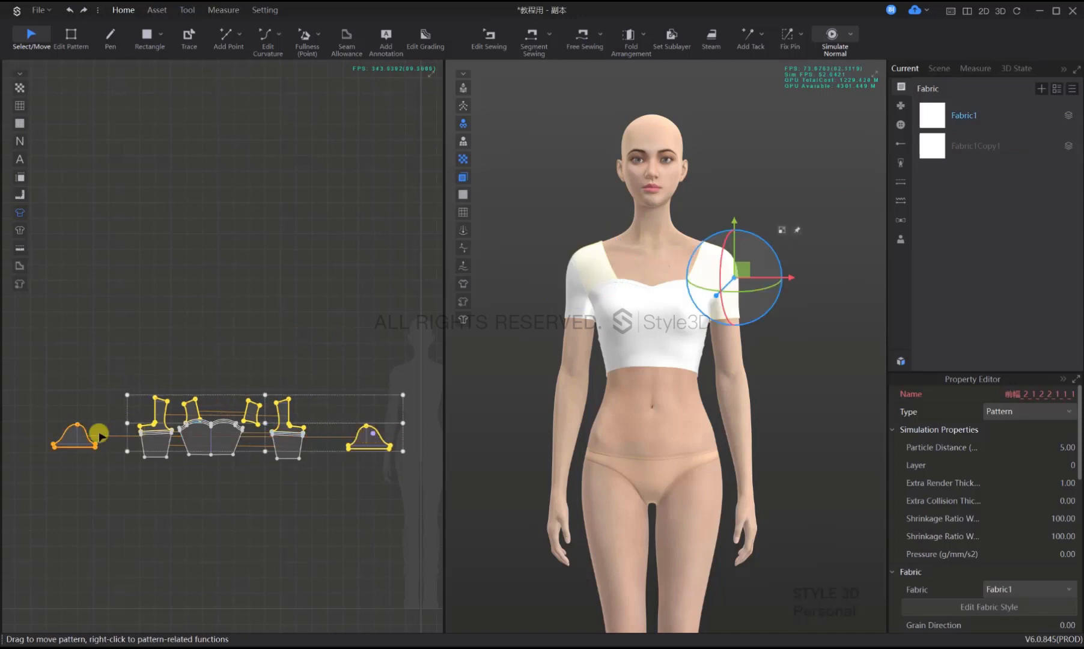
{"action": "left_click", "coordinate": [71, 434], "text": "shift"}
{"action": "right_click", "coordinate": [919, 147]}
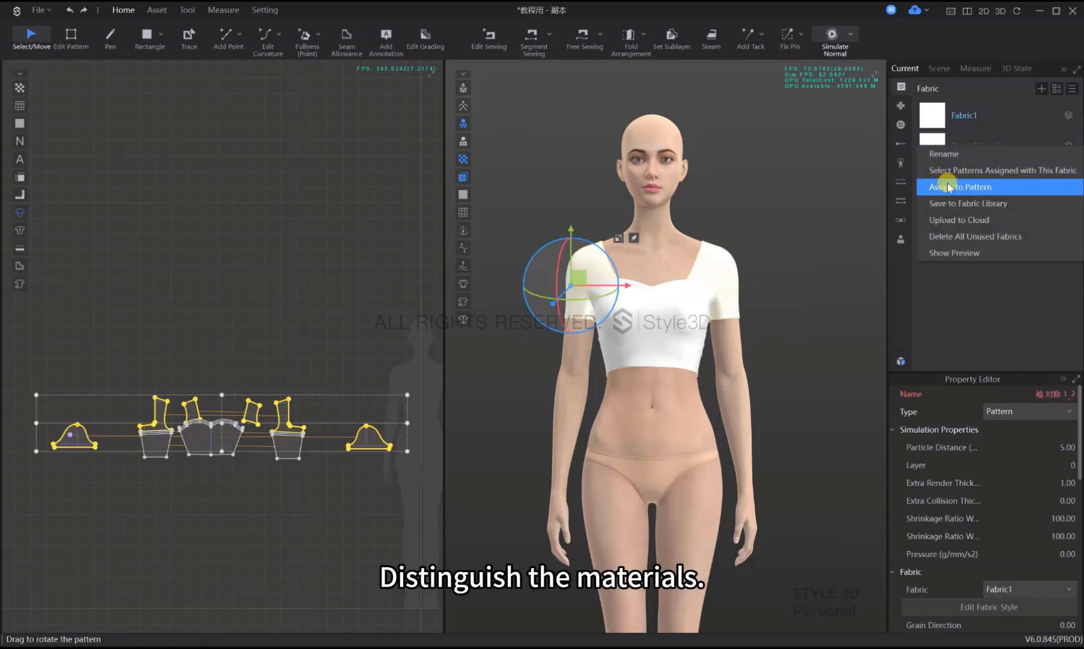
{"action": "left_click", "coordinate": [947, 184]}
Set the front texture color of Fabric1Copy1 to dark red using a hex code
{"action": "left_click", "coordinate": [939, 154]}
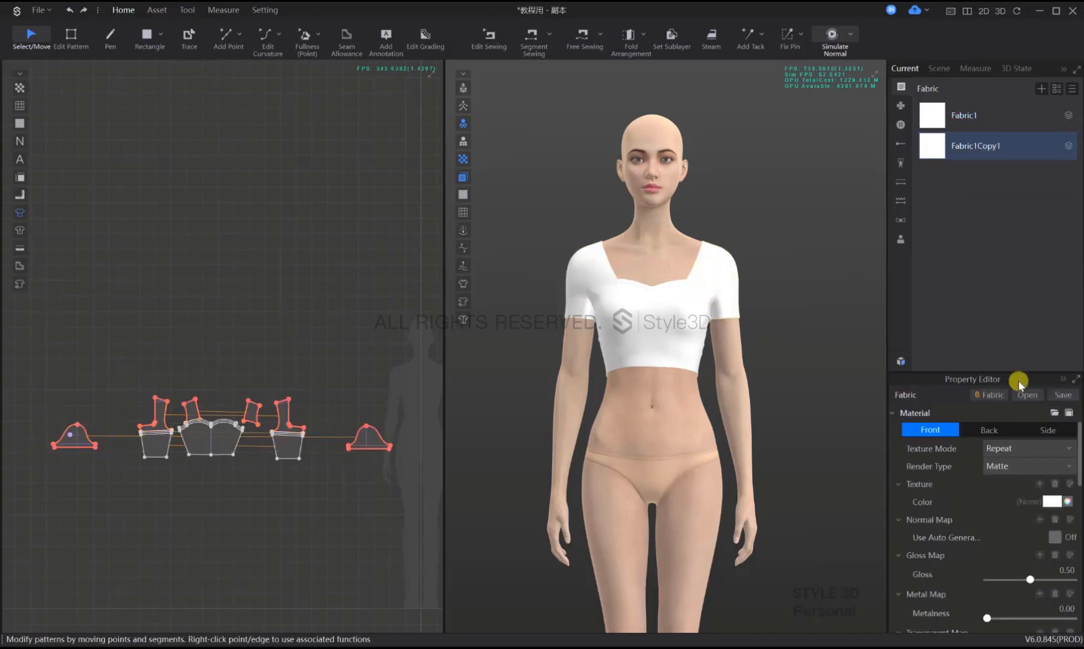
{"action": "left_click", "coordinate": [1052, 502]}
{"action": "double_click", "coordinate": [424, 390]}
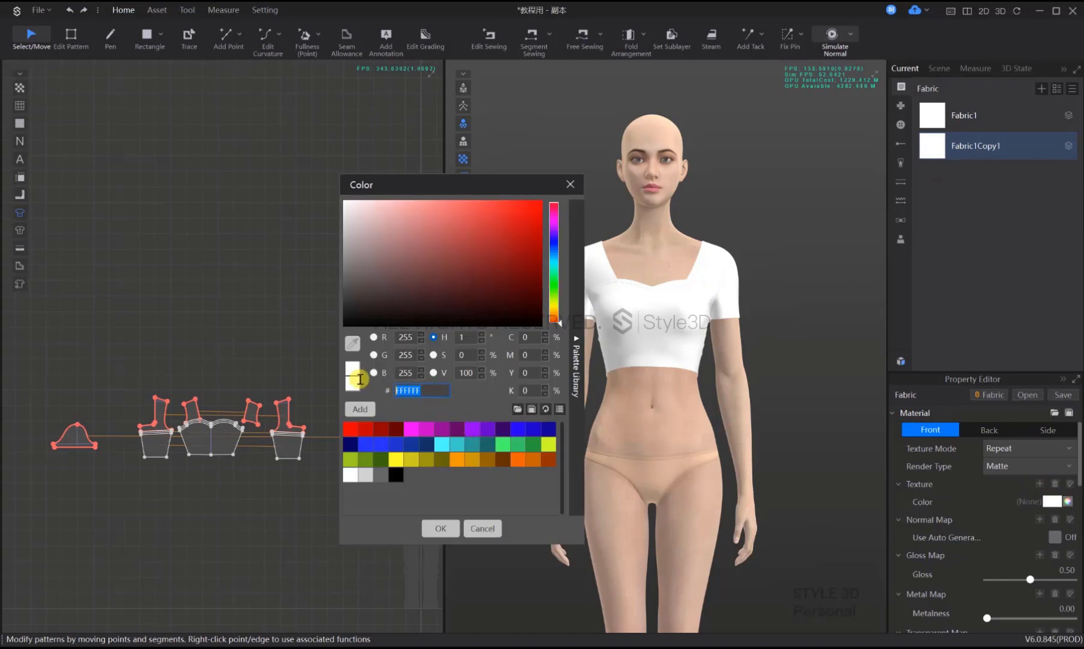
{"action": "left_click", "coordinate": [442, 529]}
{"action": "left_click", "coordinate": [799, 268]}
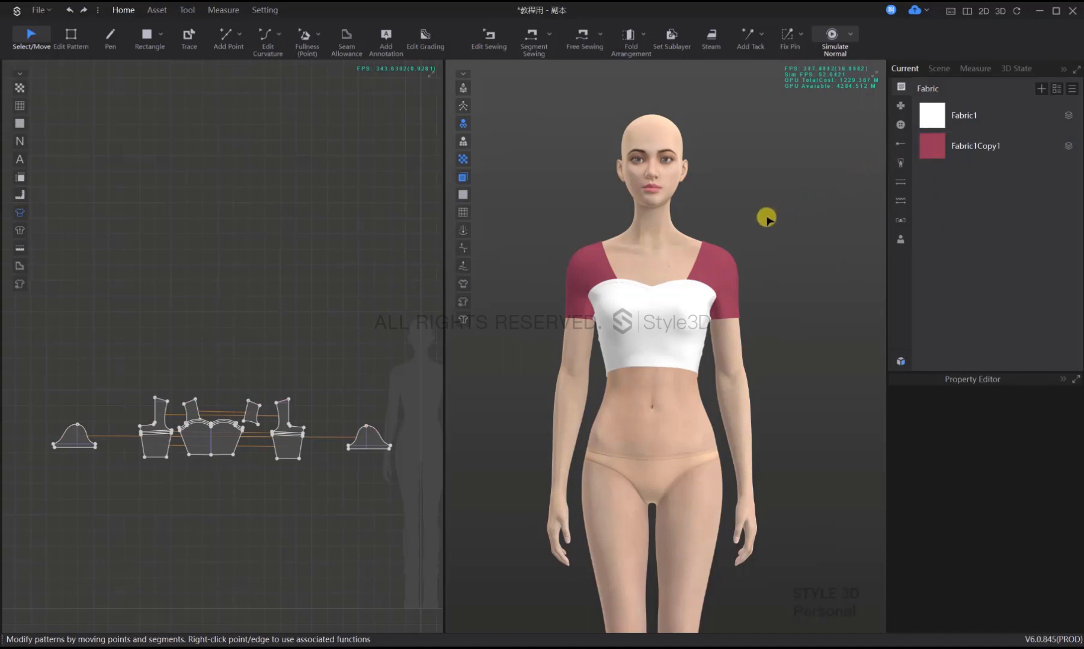
Load the lace image Knit_Lace_80g_B1 as the front texture map of Fabric1Copy1
{"action": "left_click", "coordinate": [977, 146]}
{"action": "scroll", "coordinate": [1045, 534], "scroll_direction": "up", "scroll_amount": 3}
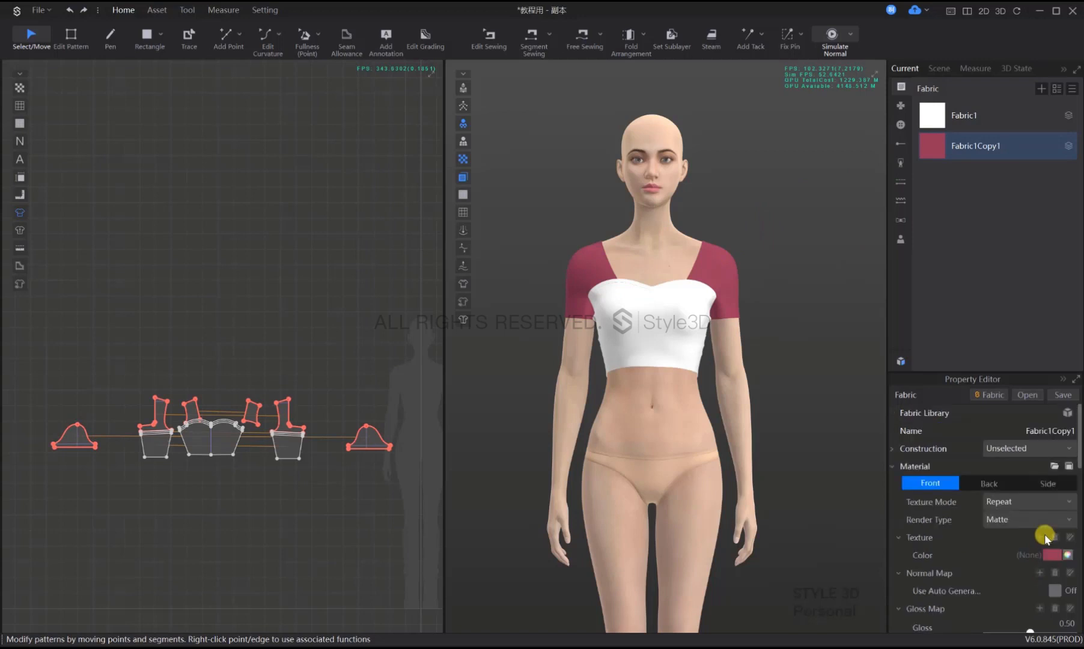
{"action": "scroll", "coordinate": [1052, 550], "scroll_direction": "down", "scroll_amount": 3}
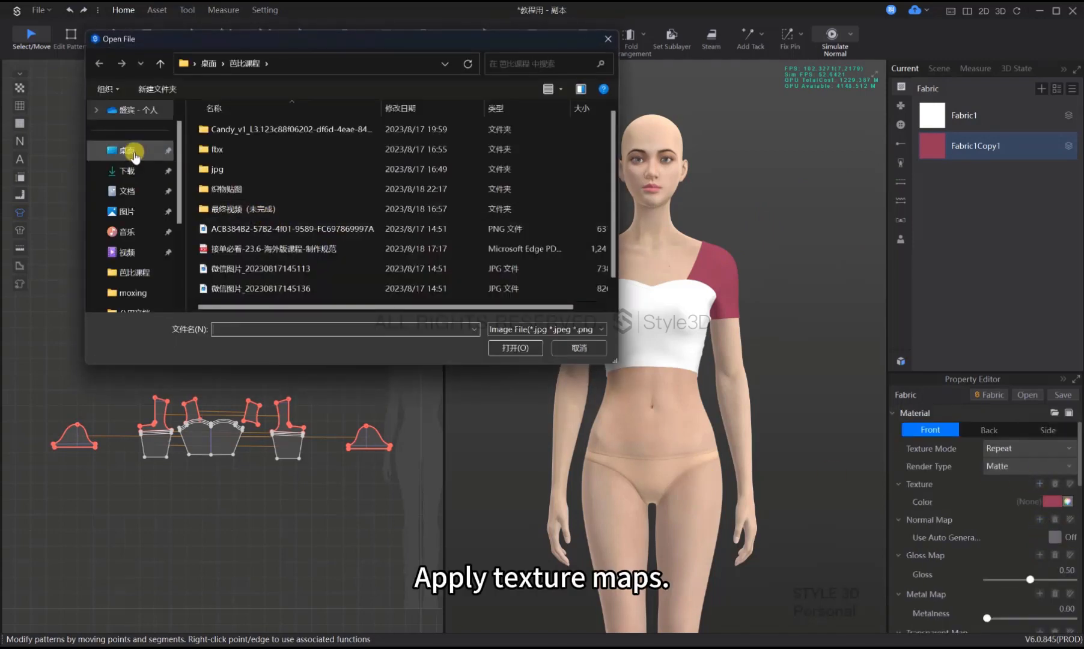
{"action": "double_click", "coordinate": [237, 189]}
{"action": "double_click", "coordinate": [225, 131]}
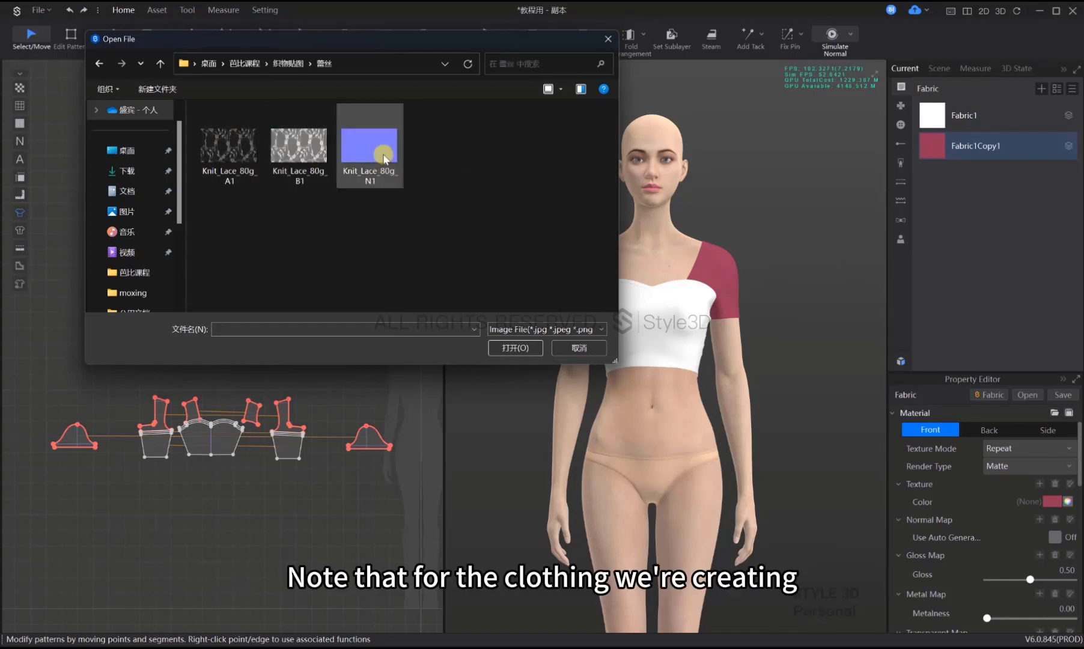
{"action": "double_click", "coordinate": [304, 148]}
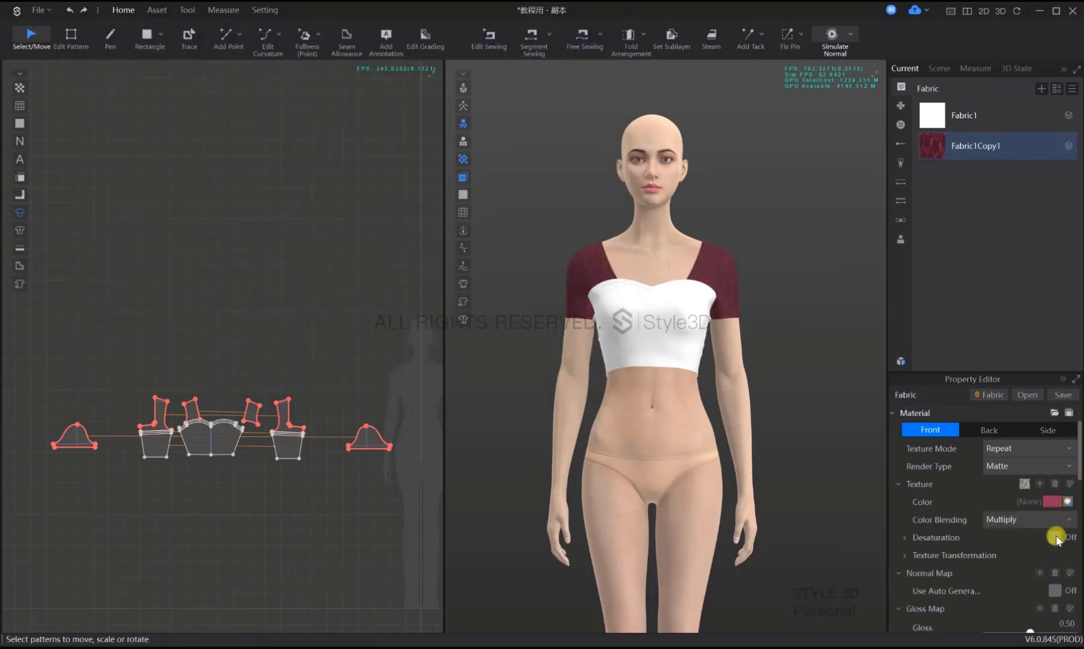
Load Knit_Lace_80g_N1 as the normal map of Fabric1Copy1
{"action": "scroll", "coordinate": [1057, 540], "scroll_direction": "down", "scroll_amount": 3}
{"action": "left_click", "coordinate": [1040, 520]}
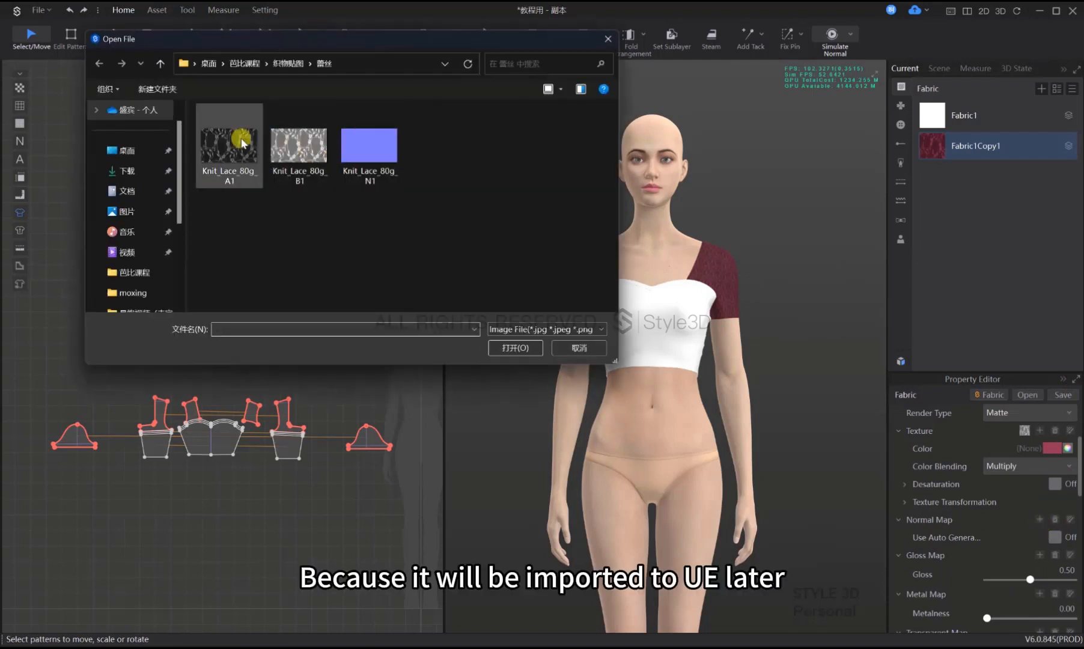
{"action": "double_click", "coordinate": [369, 145]}
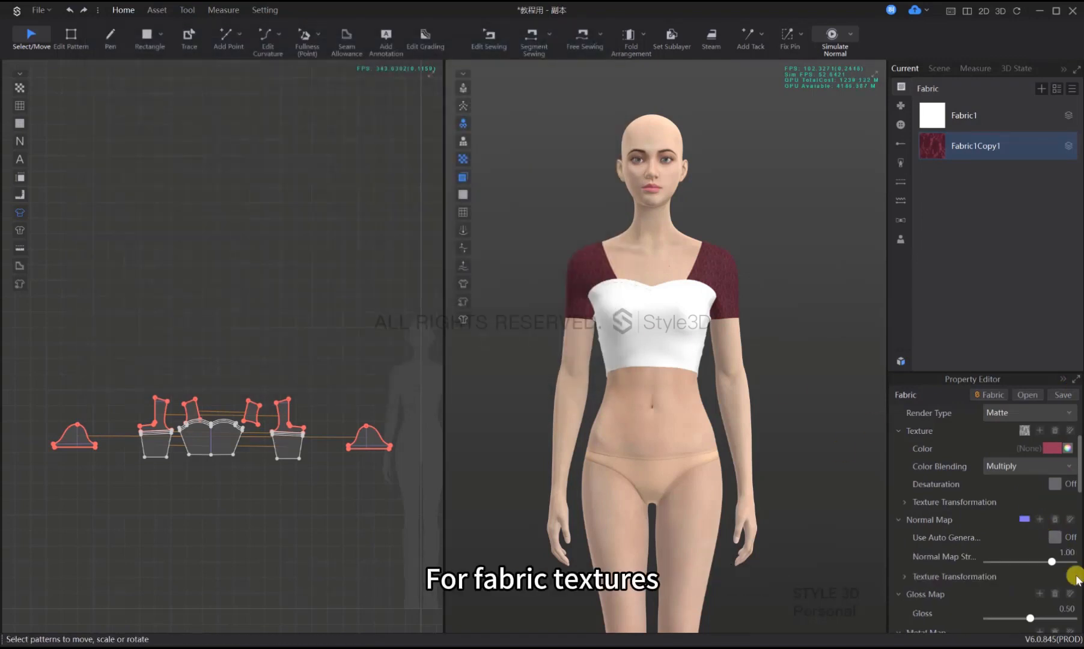
Load Knit_Lace_80g_A1 as the transparent map of Fabric1Copy1
{"action": "scroll", "coordinate": [1044, 559], "scroll_direction": "down", "scroll_amount": 3}
{"action": "scroll", "coordinate": [1043, 547], "scroll_direction": "down", "scroll_amount": 3}
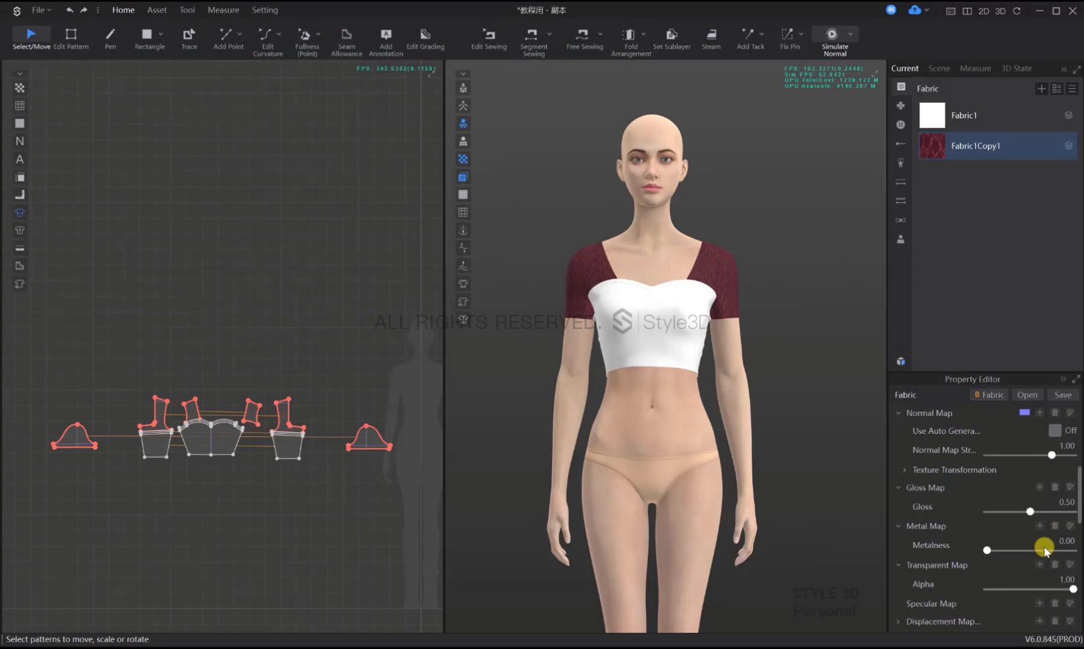
{"action": "scroll", "coordinate": [1043, 547], "scroll_direction": "up", "scroll_amount": 9}
{"action": "scroll", "coordinate": [1044, 549], "scroll_direction": "down", "scroll_amount": 3}
{"action": "scroll", "coordinate": [1043, 546], "scroll_direction": "down", "scroll_amount": 9}
{"action": "left_click", "coordinate": [1037, 512]}
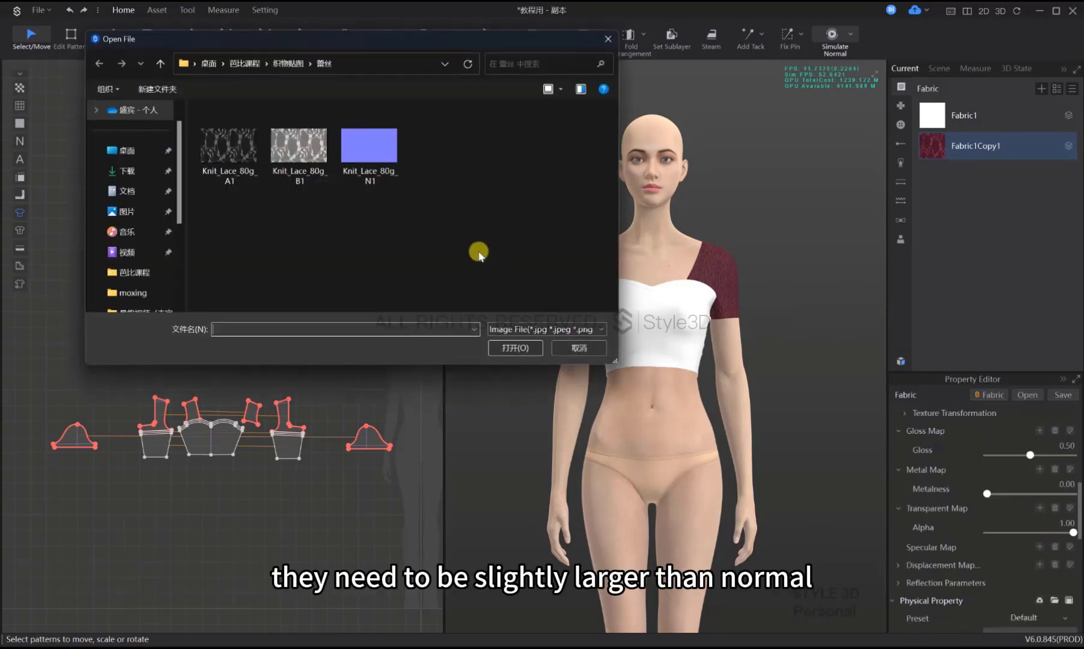
{"action": "left_click", "coordinate": [234, 148]}
{"action": "double_click", "coordinate": [236, 150]}
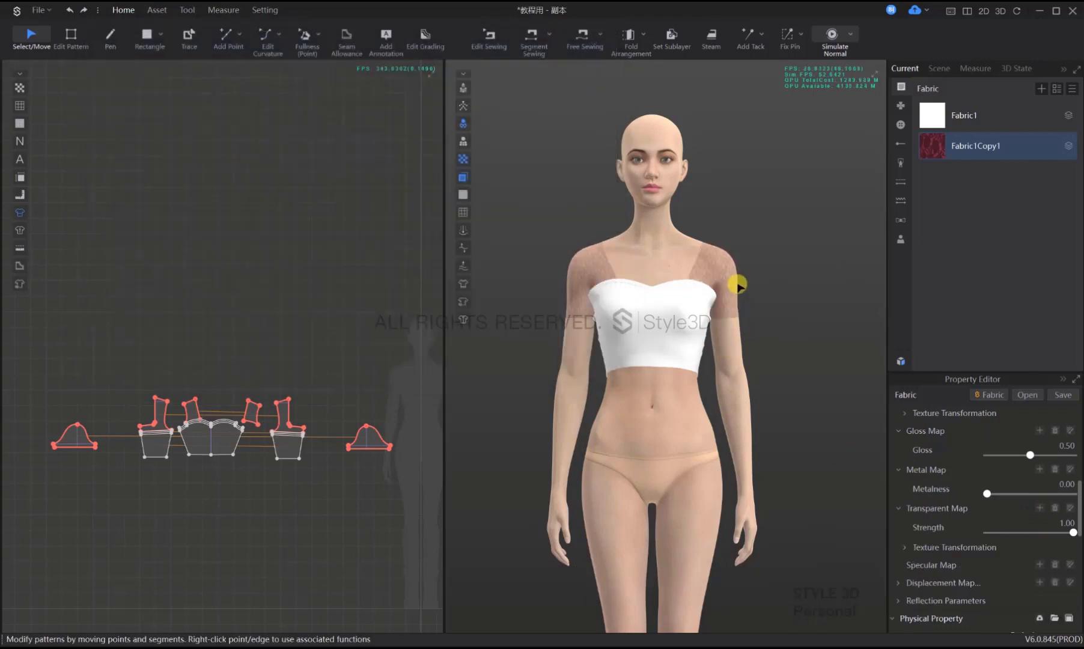
Set the lace texture's width to 20 cm with locked aspect and check the normal map's texture transformation
{"action": "scroll", "coordinate": [738, 285], "scroll_direction": "up", "scroll_amount": 3}
{"action": "scroll", "coordinate": [993, 445], "scroll_direction": "up", "scroll_amount": 10}
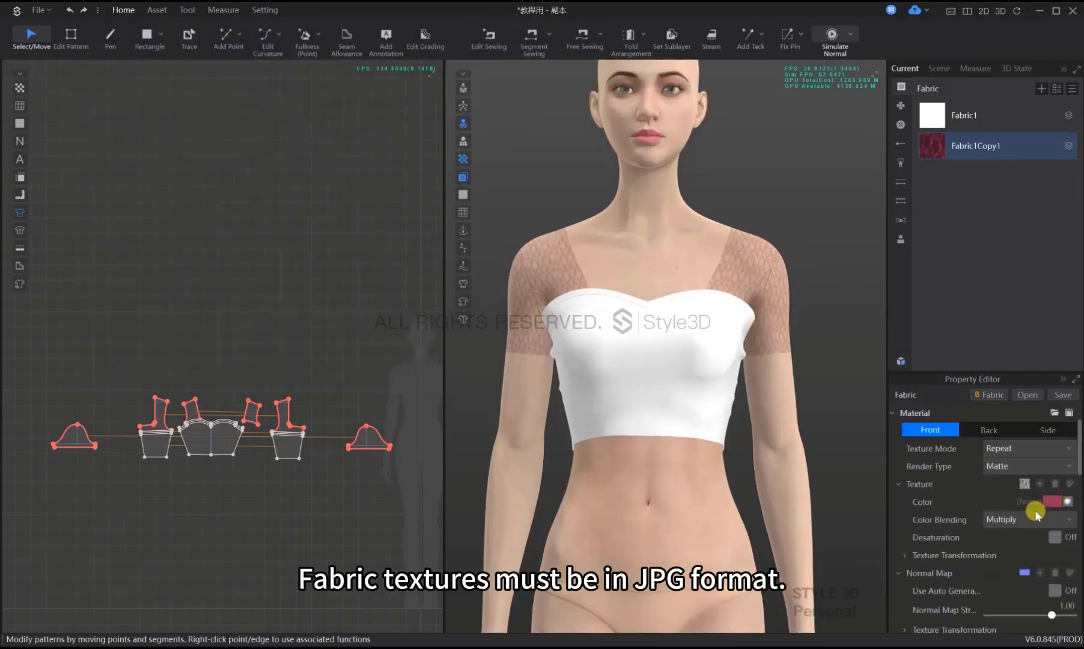
{"action": "scroll", "coordinate": [1036, 513], "scroll_direction": "down", "scroll_amount": 3}
{"action": "left_click", "coordinate": [917, 504]}
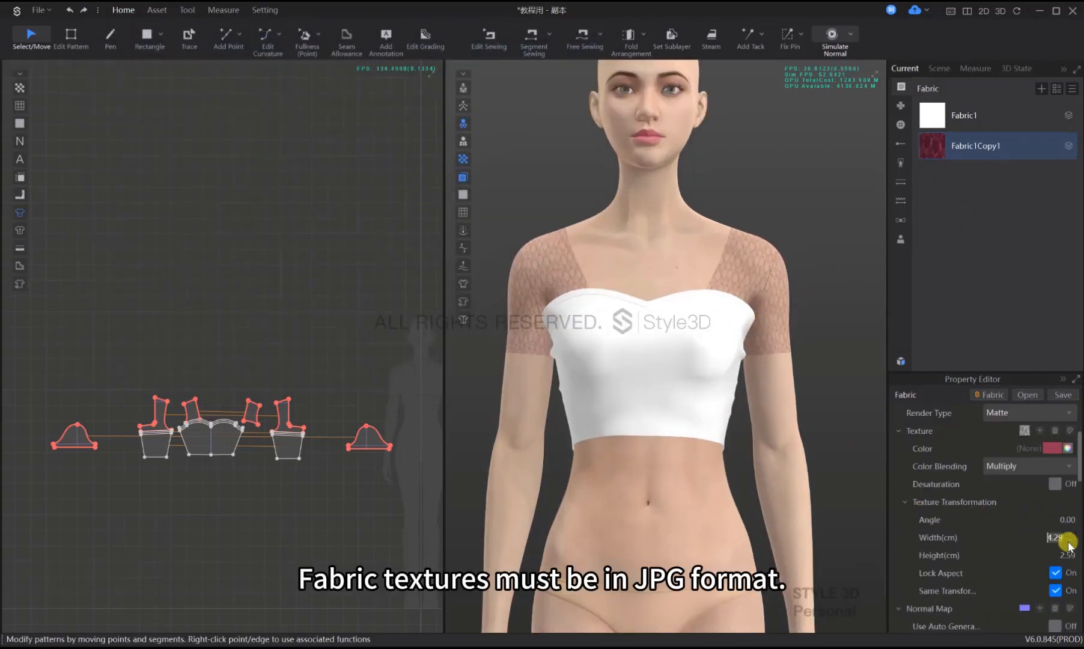
{"action": "type", "text": "20"}
{"action": "key", "text": "Return"}
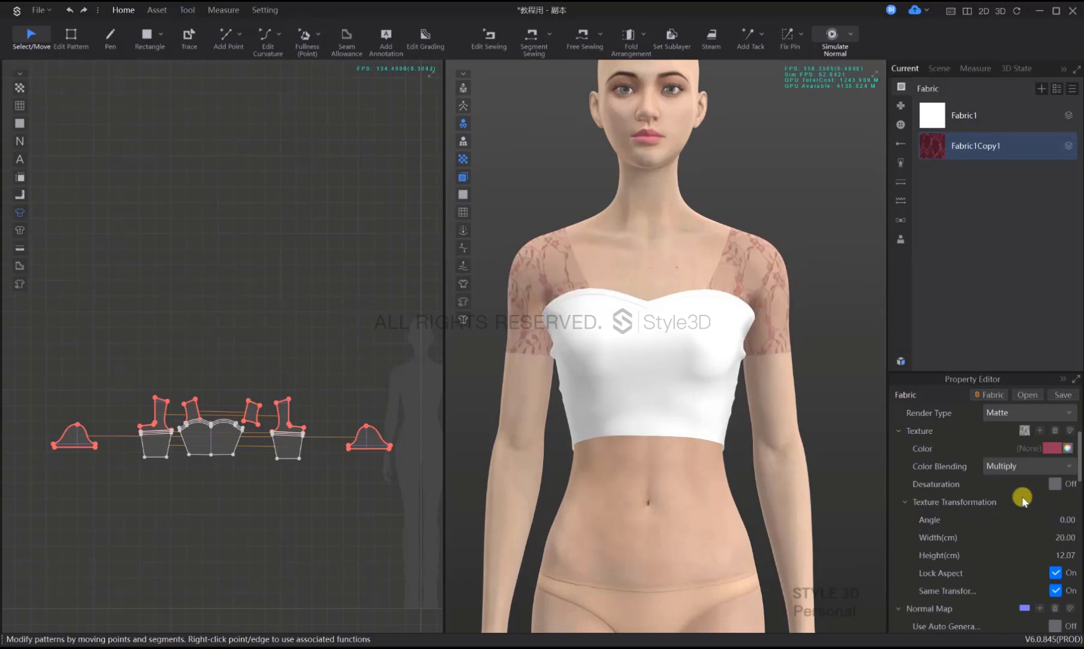
{"action": "scroll", "coordinate": [1032, 518], "scroll_direction": "down", "scroll_amount": 3}
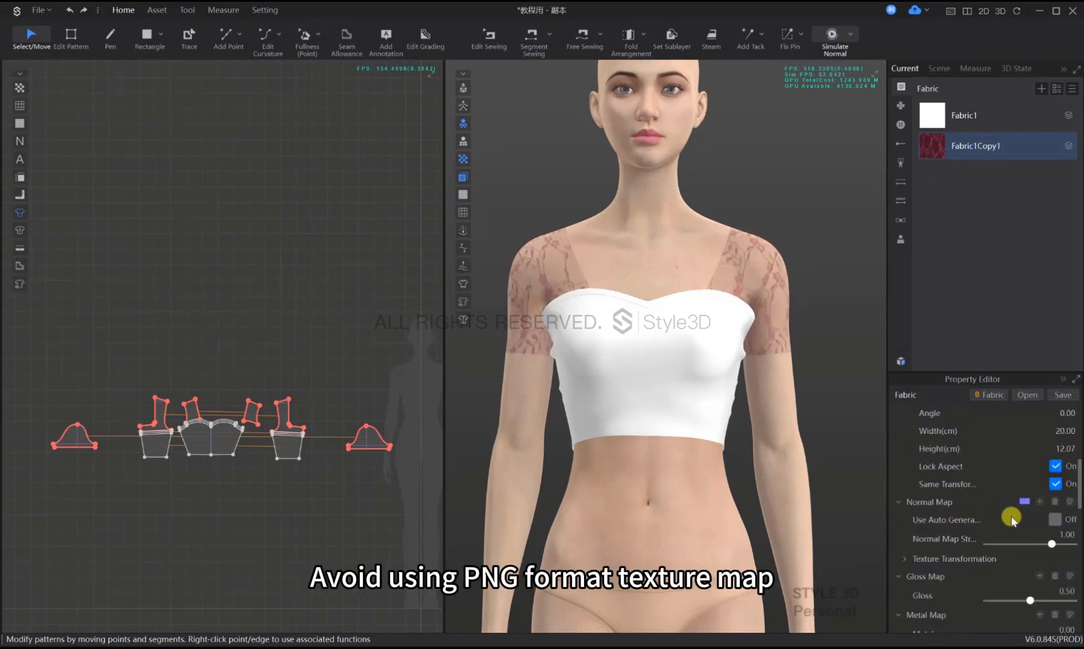
{"action": "left_click", "coordinate": [905, 558]}
{"action": "scroll", "coordinate": [1032, 553], "scroll_direction": "down", "scroll_amount": 1}
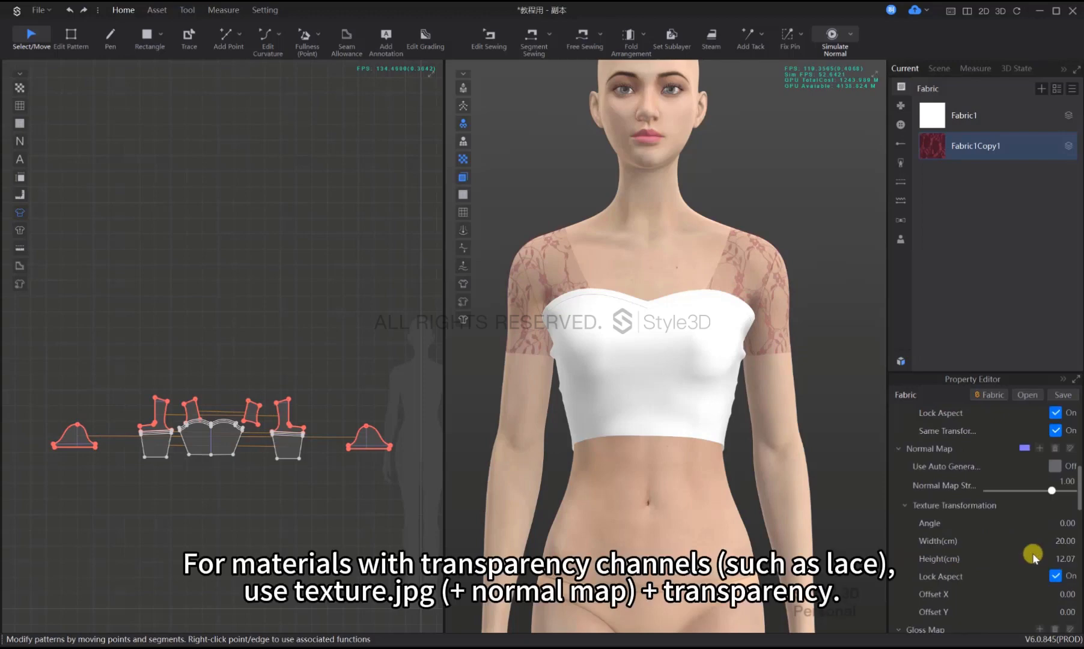
{"action": "scroll", "coordinate": [1035, 554], "scroll_direction": "up", "scroll_amount": 1}
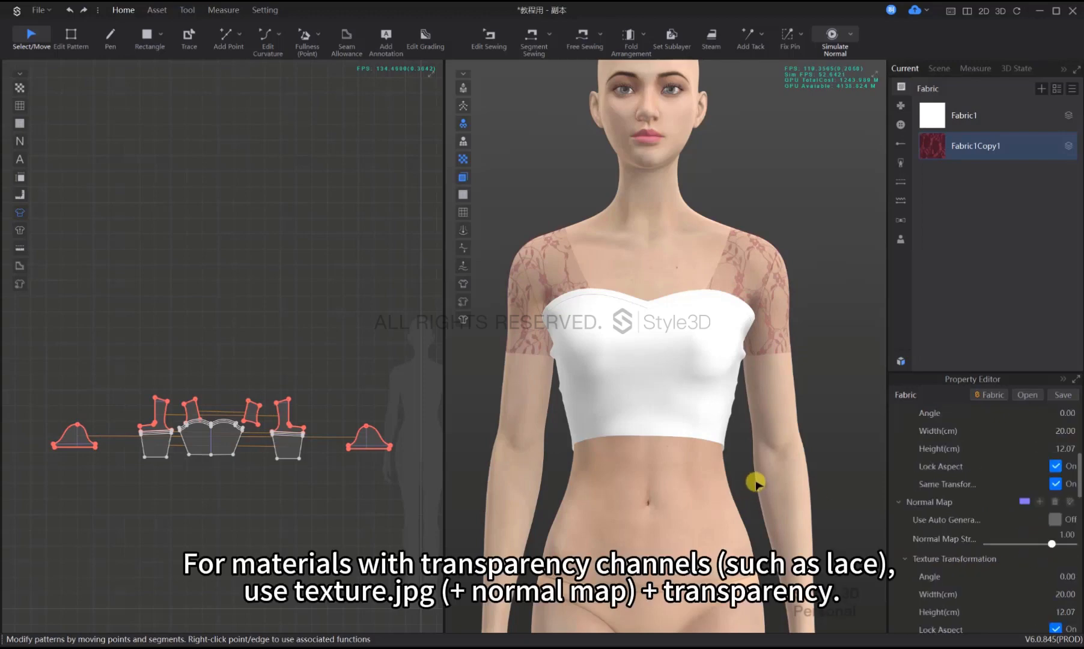
Set the lace fabric's physical stretch values to 20 weft, 63 warp and 15 bias
{"action": "scroll", "coordinate": [755, 483], "scroll_direction": "down", "scroll_amount": 3}
{"action": "scroll", "coordinate": [1034, 481], "scroll_direction": "down", "scroll_amount": 3}
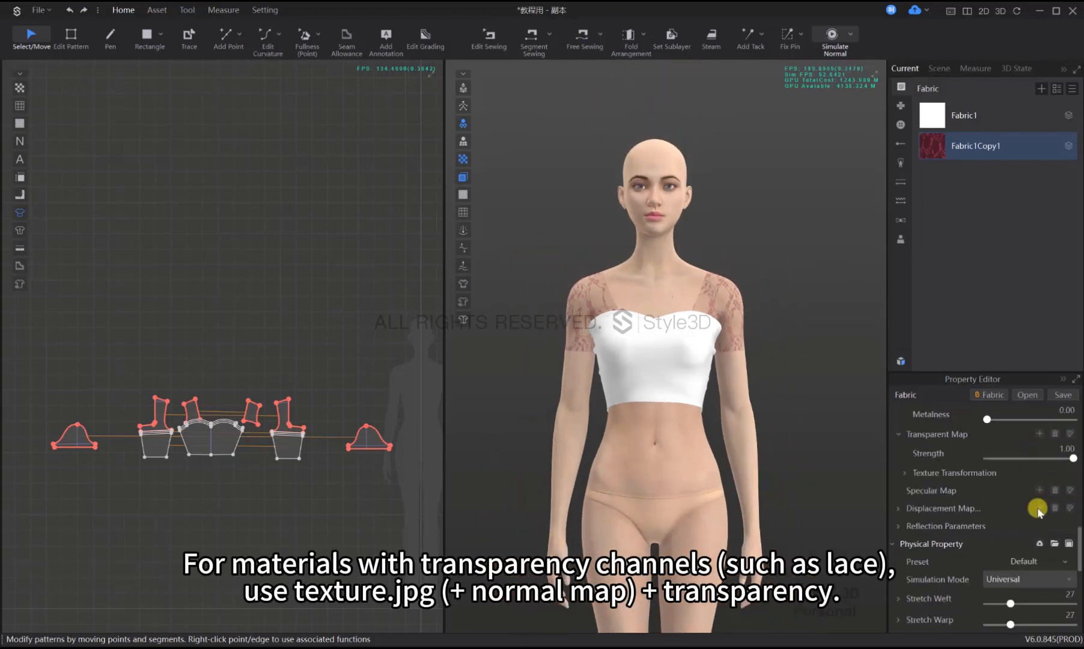
{"action": "scroll", "coordinate": [1067, 534], "scroll_direction": "down", "scroll_amount": 1}
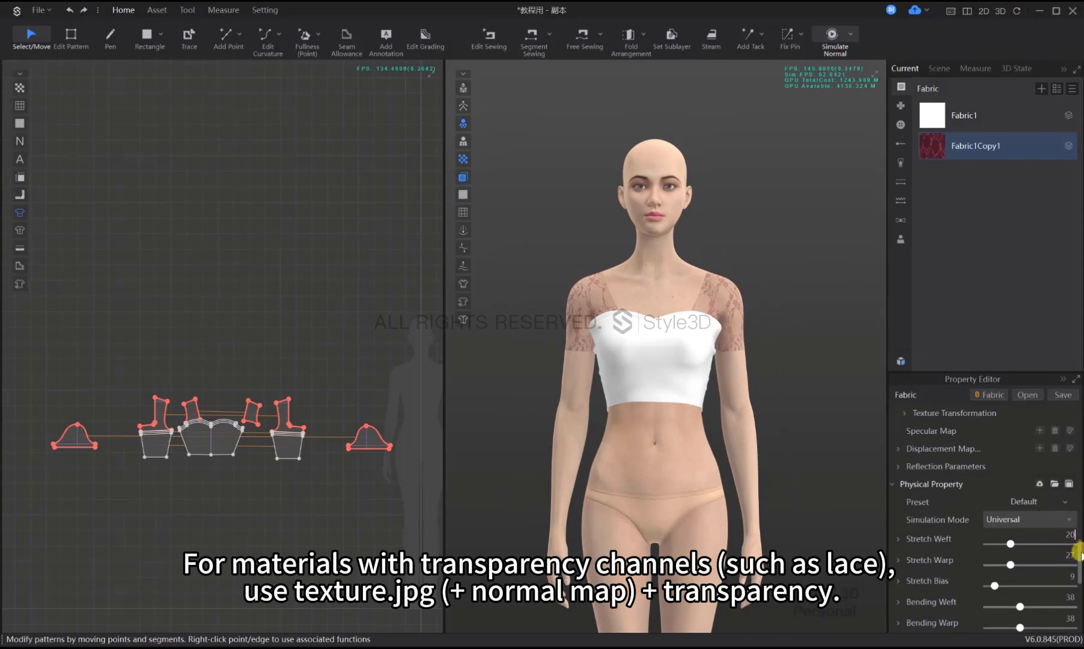
{"action": "left_click", "coordinate": [1075, 576]}
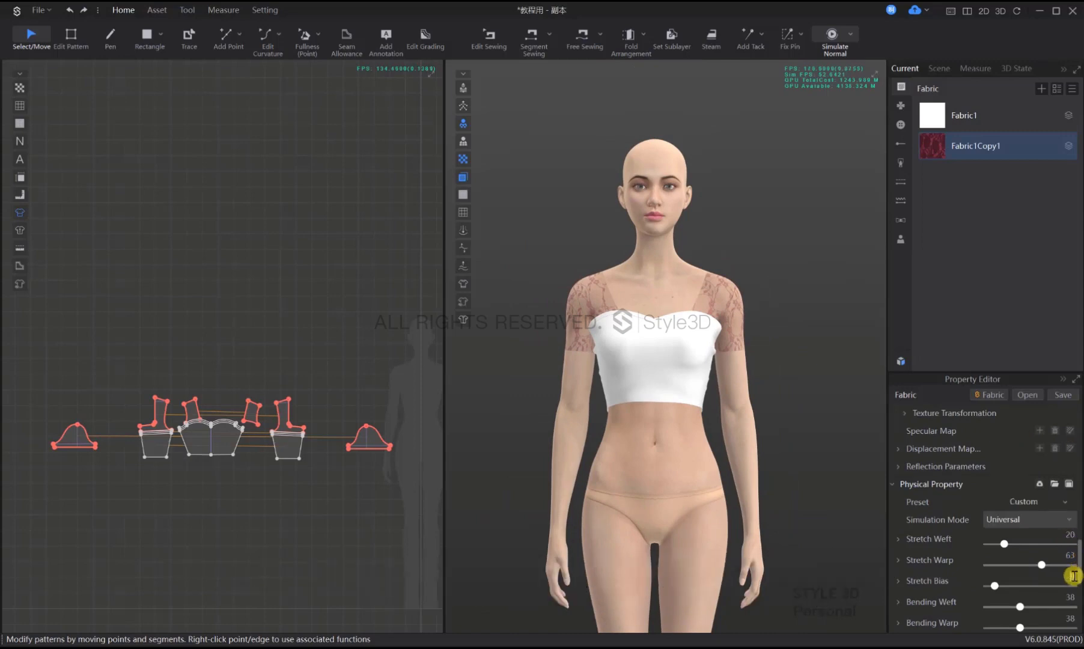
{"action": "type", "text": "15"}
Set the lace fabric's bending values to 25 weft, 27 warp and 22 bias
{"action": "left_click", "coordinate": [1072, 598]}
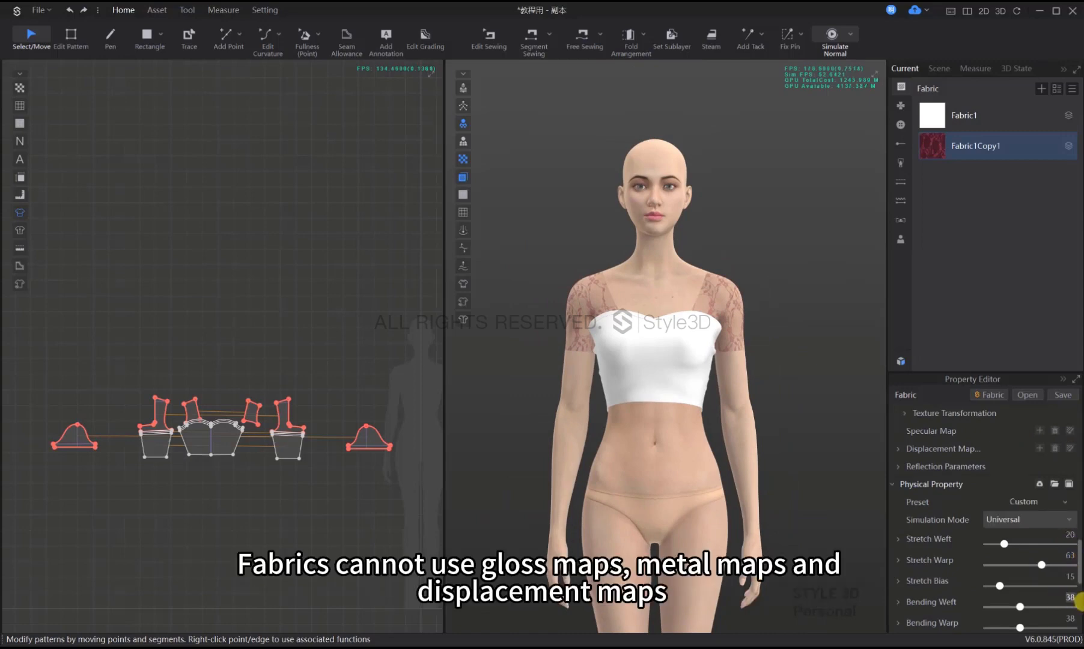
{"action": "type", "text": "25"}
{"action": "key", "text": "Return"}
{"action": "scroll", "coordinate": [1076, 604], "scroll_direction": "down", "scroll_amount": 2}
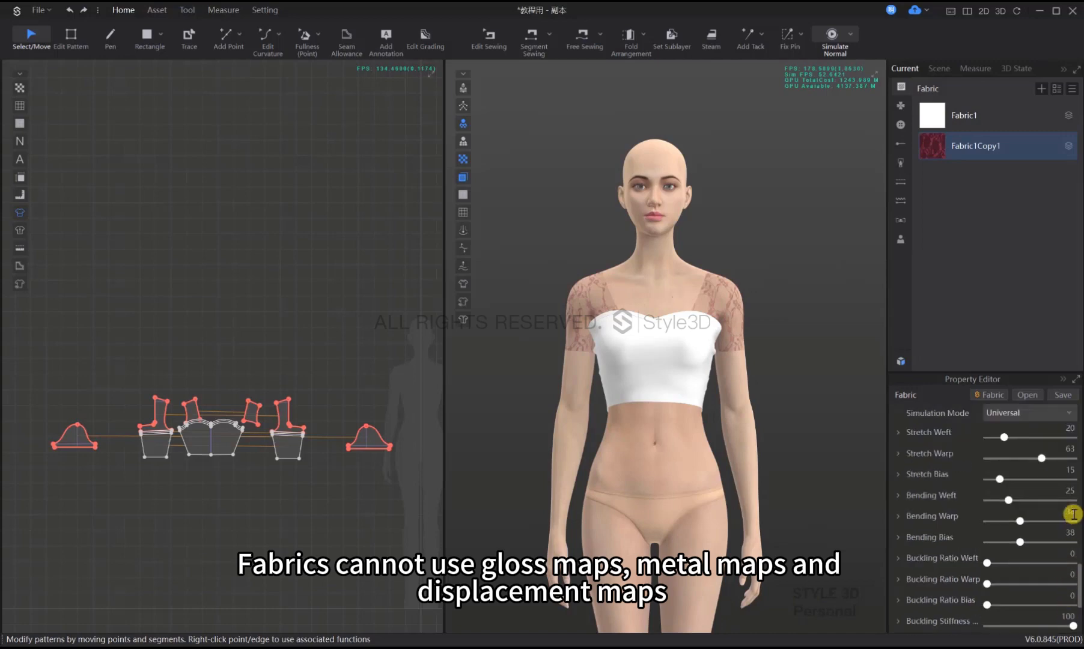
{"action": "type", "text": "27"}
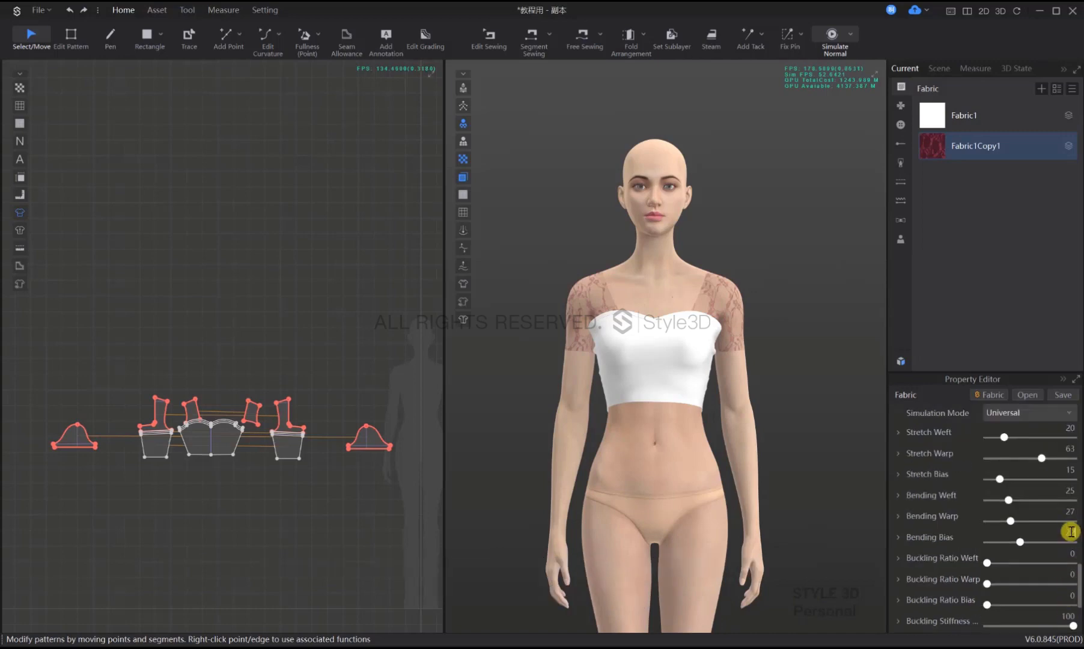
{"action": "type", "text": "22"}
{"action": "key", "text": "Return"}
{"action": "left_click", "coordinate": [819, 443]}
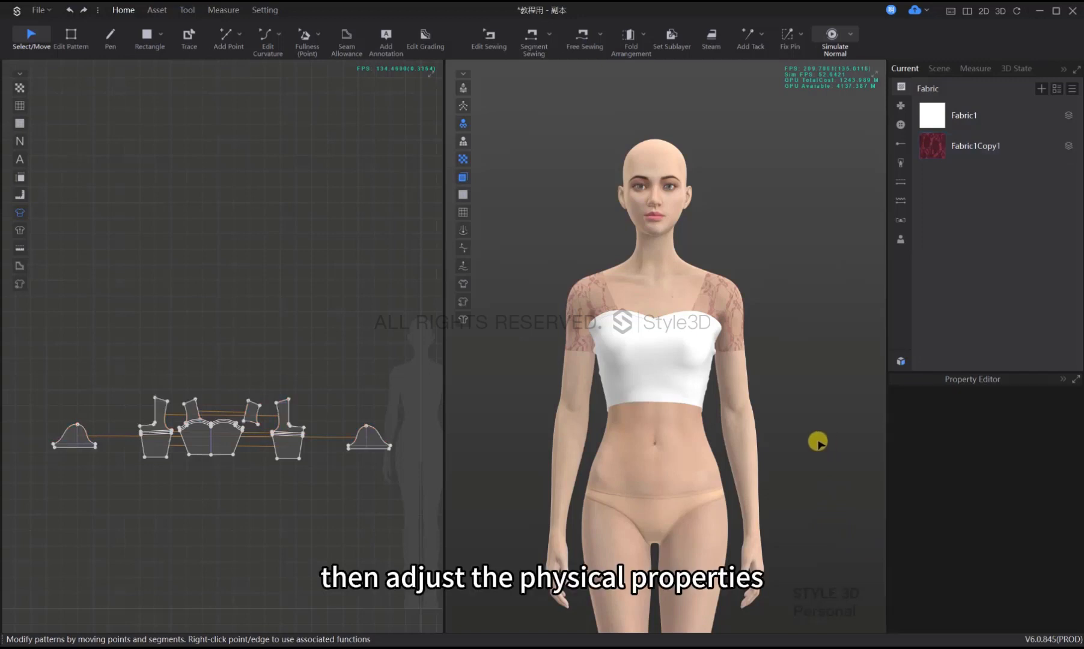
Simulate the garment with the adjusted lace properties, tug the sleeve on the avatar's left arm, and stop the simulation
{"action": "key", "text": "space"}
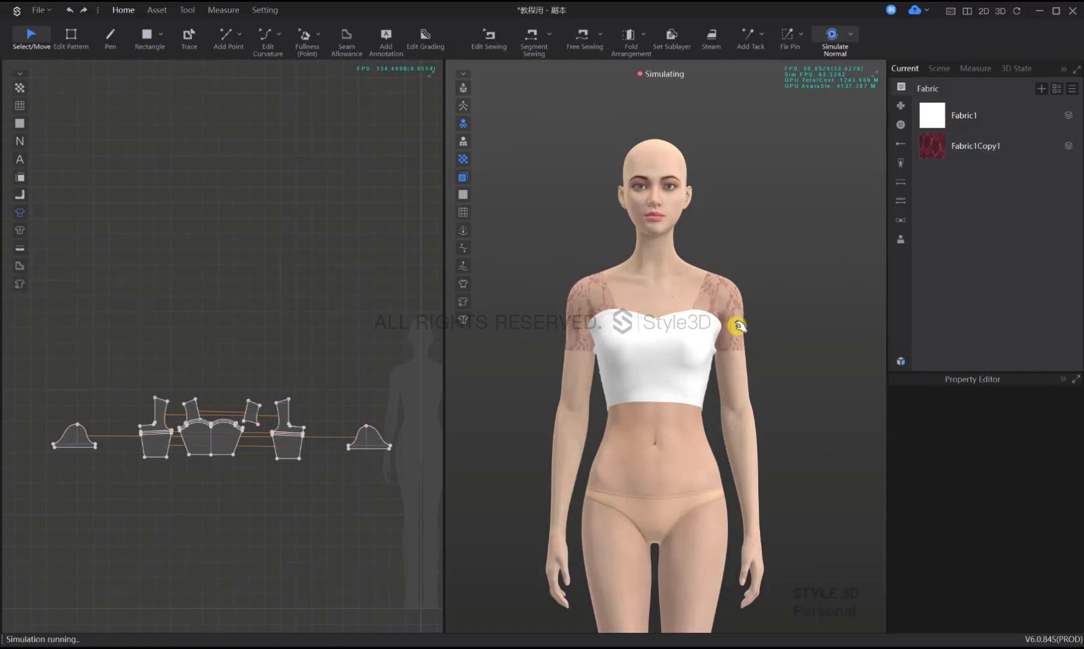
{"action": "left_click_drag", "start_coordinate": [734, 323], "coordinate": [750, 344]}
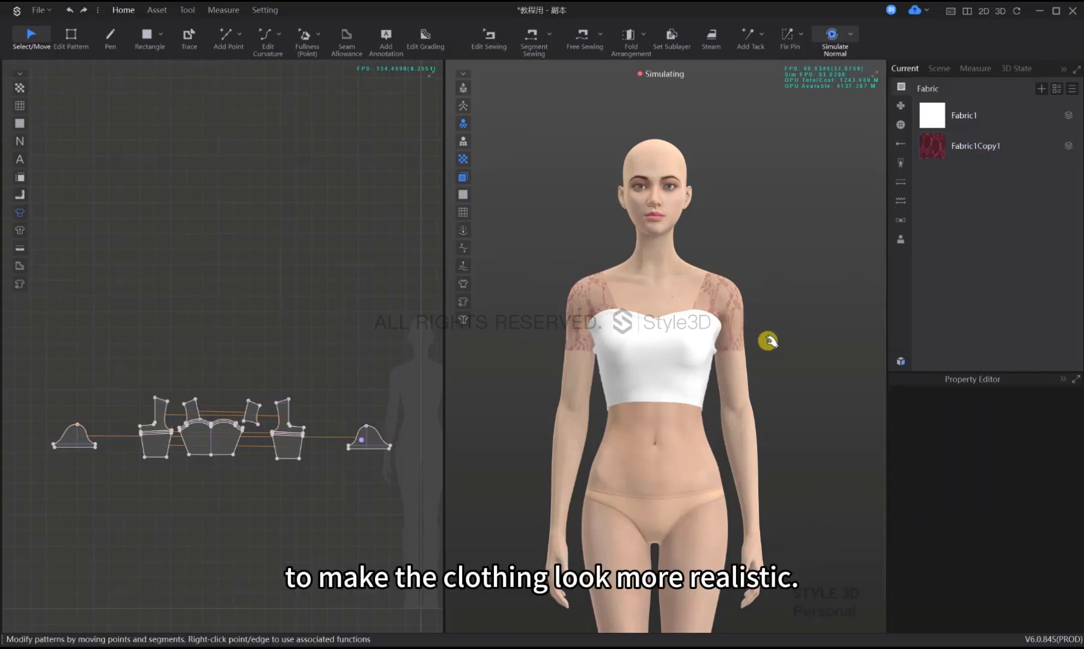
{"action": "key", "text": "space"}
{"action": "left_click", "coordinate": [748, 377]}
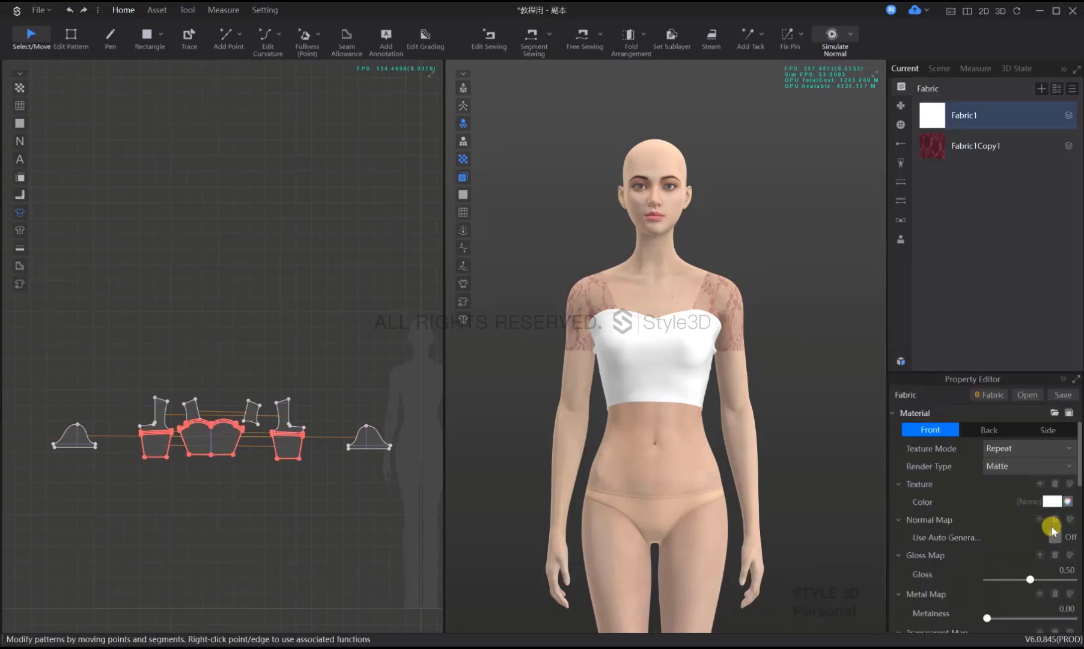
Set the front texture color of Fabric1 to pink using the hex code FF93A9
{"action": "left_click", "coordinate": [1052, 502]}
{"action": "left_click_drag", "start_coordinate": [429, 392], "coordinate": [383, 391]}
{"action": "key", "text": "ctrl+v"}
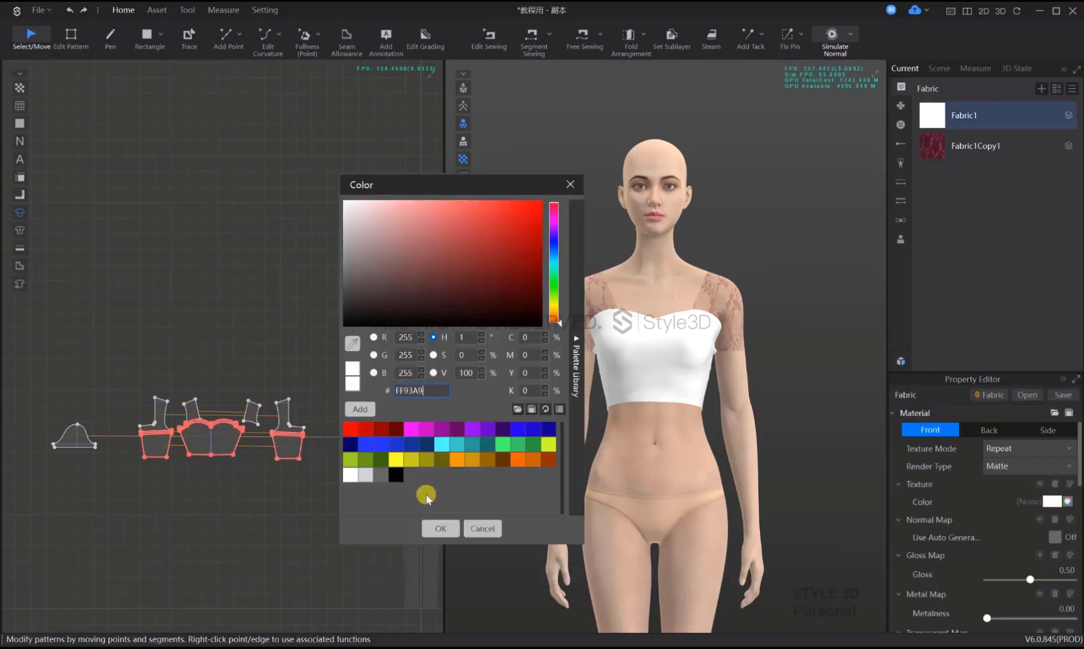
{"action": "left_click", "coordinate": [441, 529]}
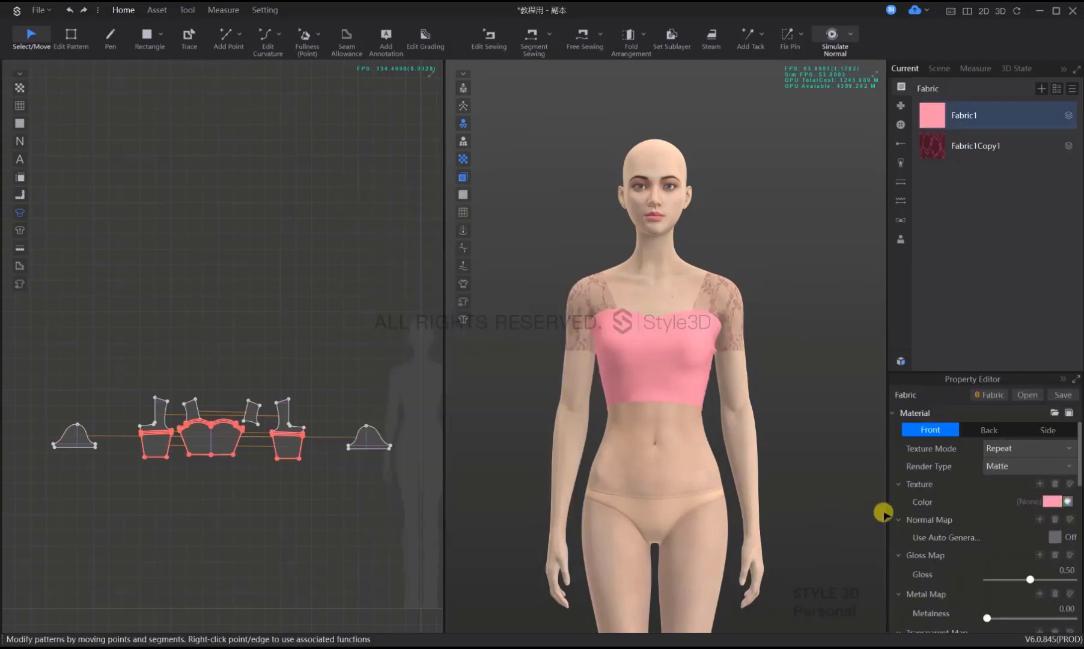
Load the Laser_Spangle_C1_desaturation (2) image from the 小亮片 folder as the front texture map of Fabric1
{"action": "left_click", "coordinate": [1039, 484]}
{"action": "left_click", "coordinate": [134, 151]}
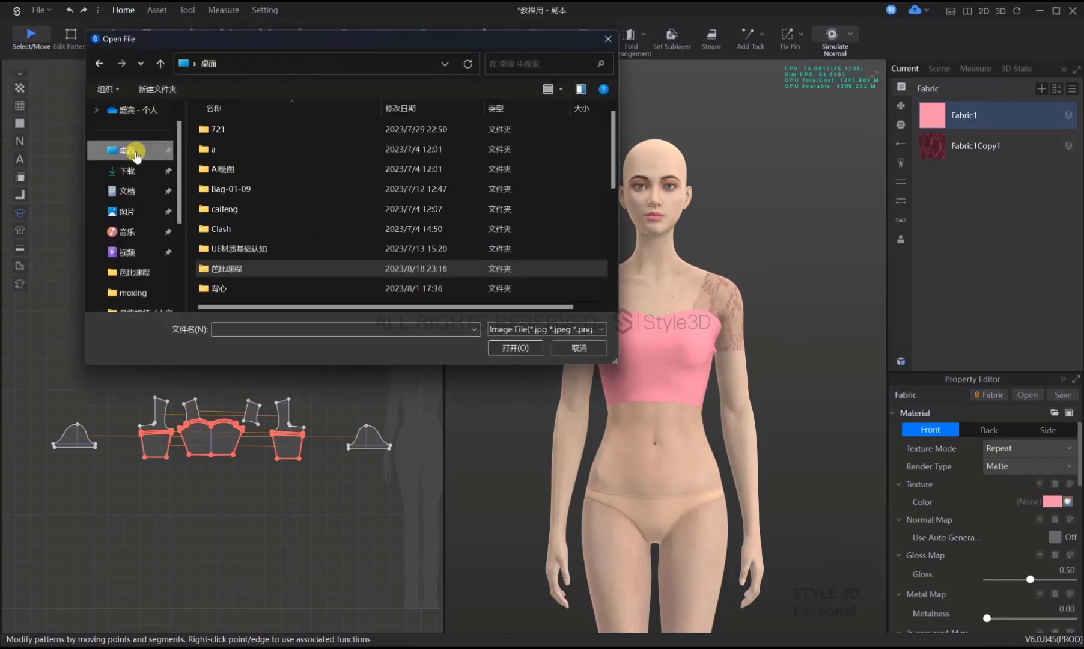
{"action": "double_click", "coordinate": [233, 269]}
{"action": "double_click", "coordinate": [231, 209]}
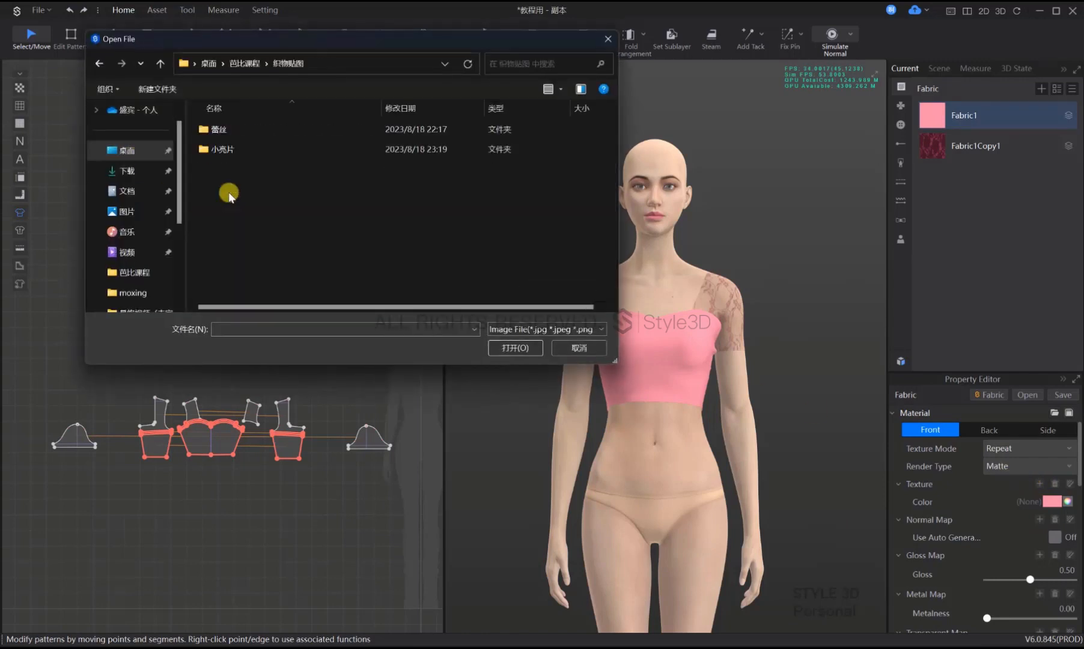
{"action": "double_click", "coordinate": [223, 150]}
{"action": "double_click", "coordinate": [223, 147]}
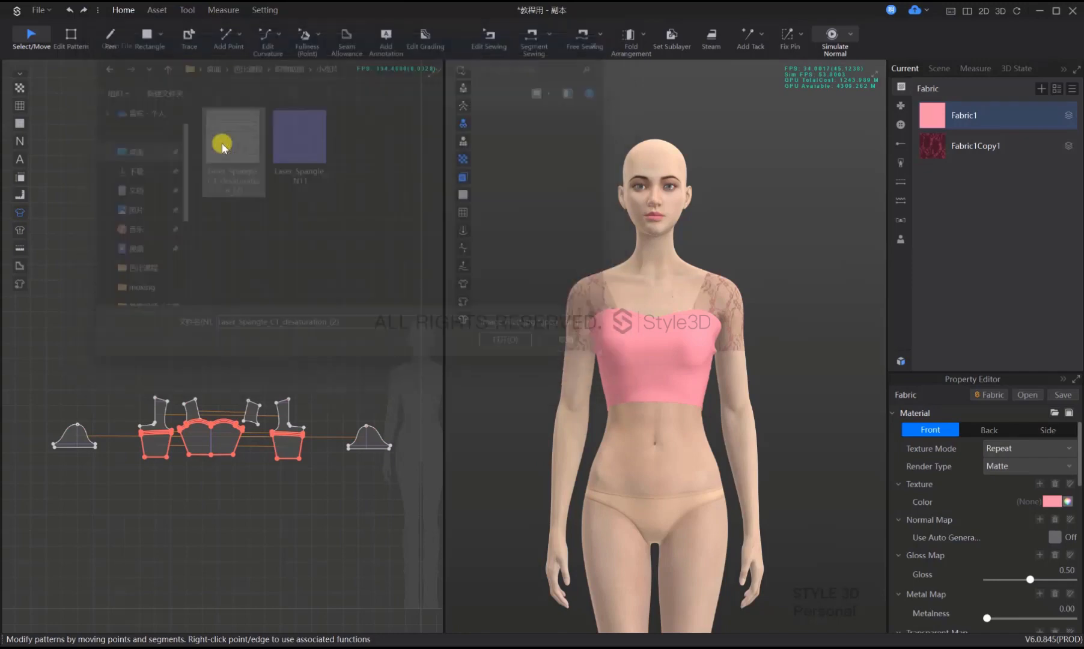
Load the Laser_Spangle_N11 image from the 小亮片 folder as the normal map of Fabric1
{"action": "scroll", "coordinate": [1046, 521], "scroll_direction": "down", "scroll_amount": 1}
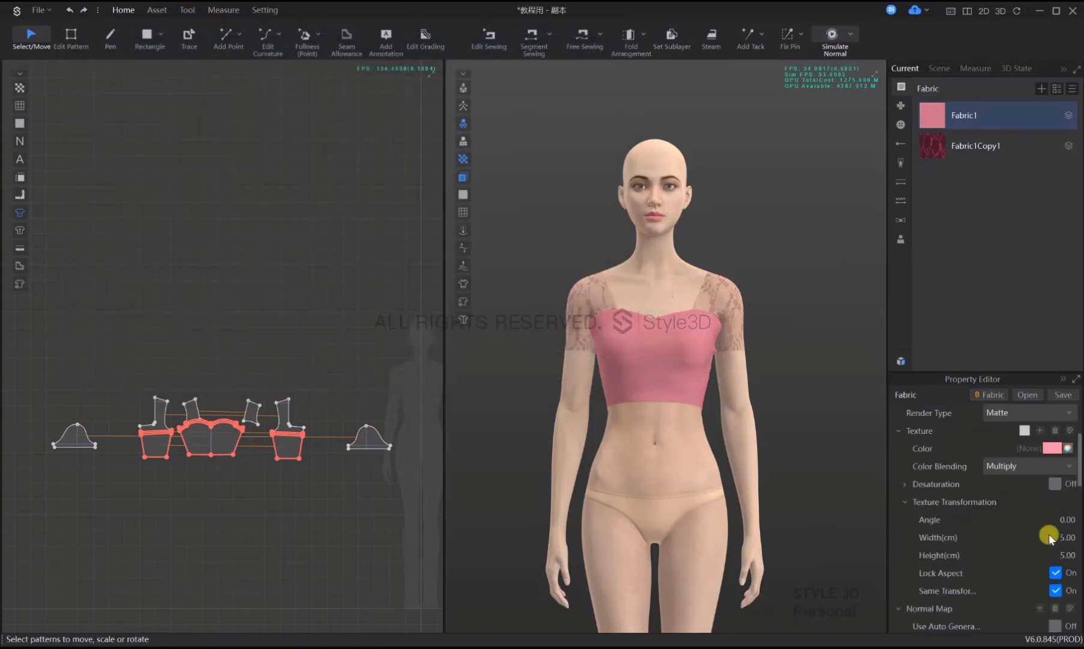
{"action": "scroll", "coordinate": [1047, 541], "scroll_direction": "down", "scroll_amount": 1}
{"action": "left_click", "coordinate": [1040, 555]}
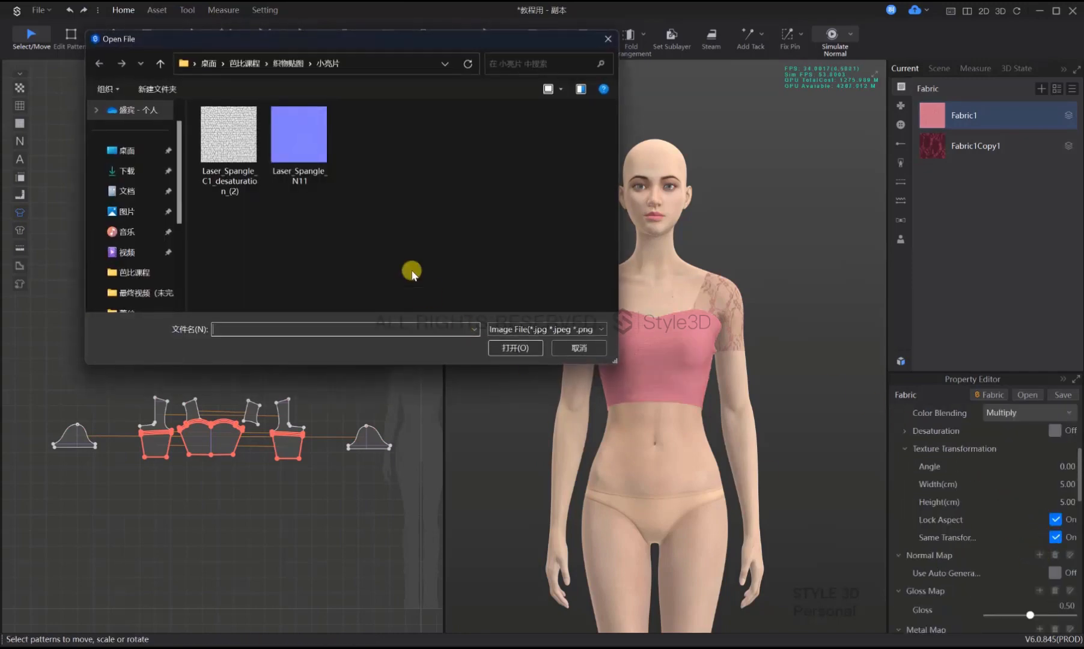
{"action": "double_click", "coordinate": [290, 157]}
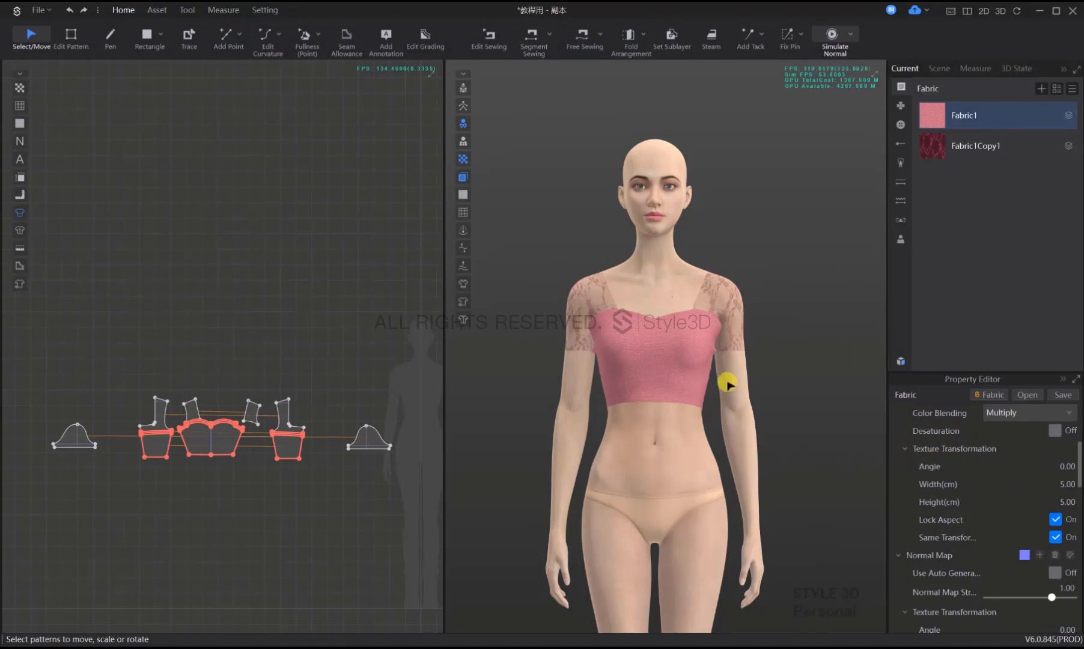
Examine the spangle texture on the front of the bustier up close
{"action": "scroll", "coordinate": [721, 387], "scroll_direction": "up", "scroll_amount": 3}
{"action": "scroll", "coordinate": [722, 396], "scroll_direction": "down", "scroll_amount": 1}
{"action": "key", "text": "2"}
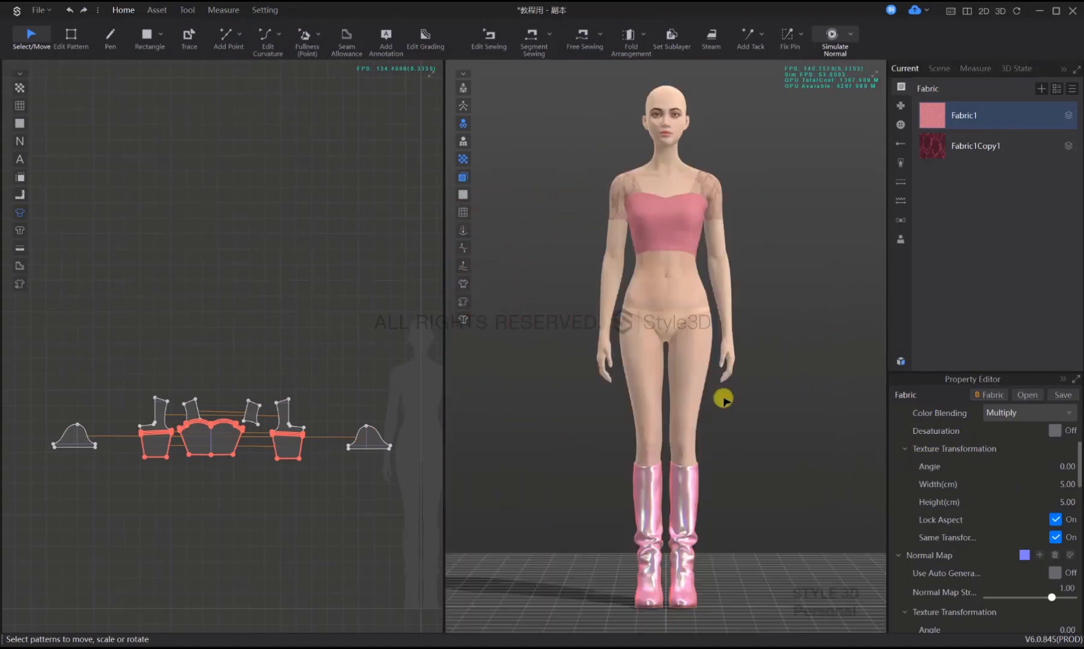
{"action": "middle_click_drag", "start_coordinate": [681, 252], "coordinate": [679, 311]}
{"action": "scroll", "coordinate": [680, 310], "scroll_direction": "up", "scroll_amount": 4}
{"action": "middle_click_drag", "start_coordinate": [679, 271], "coordinate": [687, 364]}
{"action": "scroll", "coordinate": [841, 436], "scroll_direction": "down", "scroll_amount": 2}
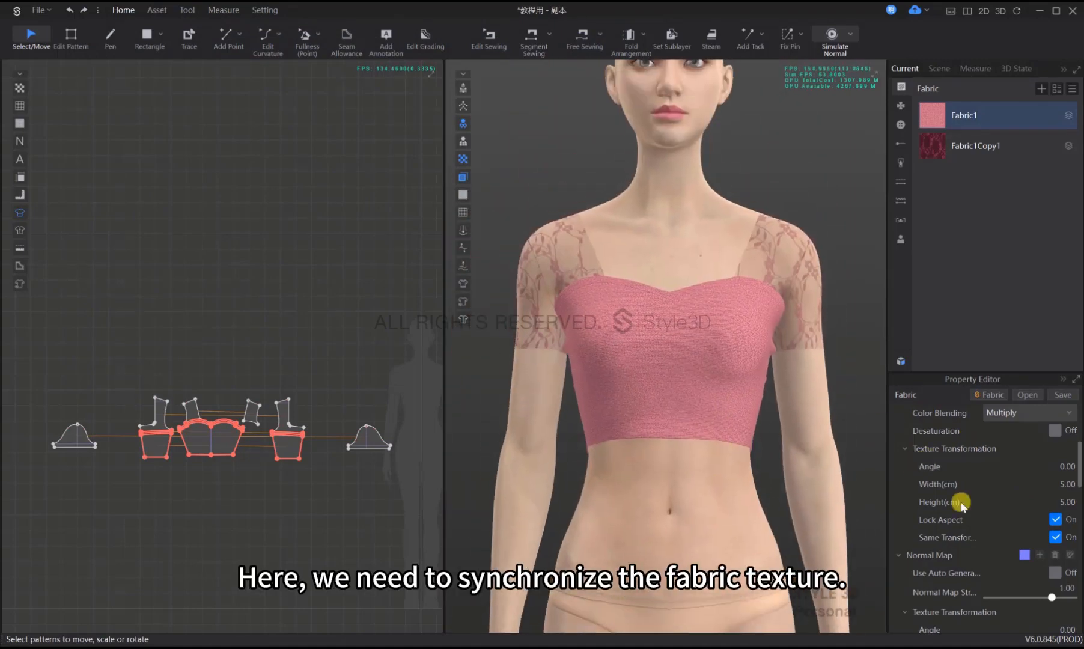
Enlarge Fabric1's texture transformation with locked aspect, trying a width of 10 cm and settling on 8 cm
{"action": "scroll", "coordinate": [1059, 537], "scroll_direction": "up", "scroll_amount": 1}
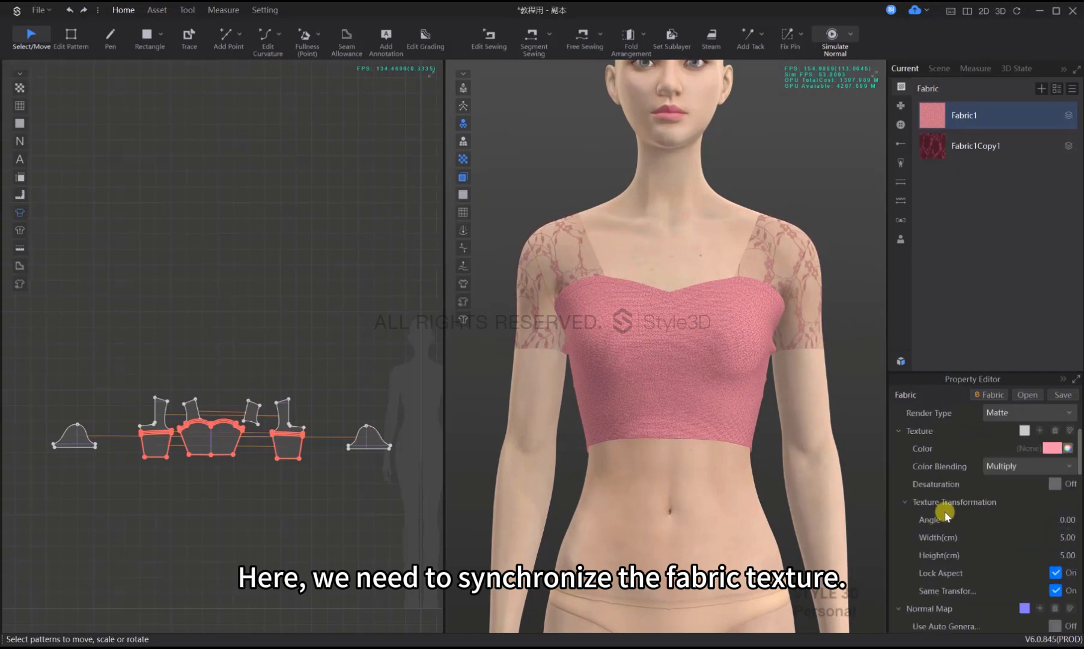
{"action": "scroll", "coordinate": [963, 518], "scroll_direction": "up", "scroll_amount": 1}
{"action": "scroll", "coordinate": [1065, 526], "scroll_direction": "down", "scroll_amount": 3}
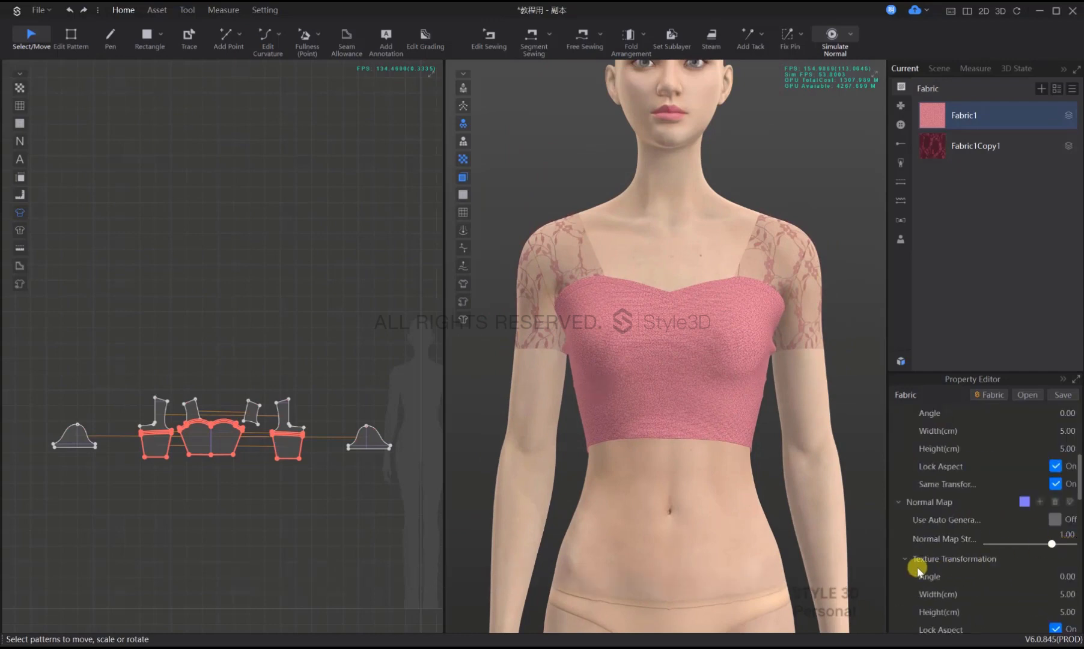
{"action": "scroll", "coordinate": [920, 562], "scroll_direction": "down", "scroll_amount": 1}
{"action": "scroll", "coordinate": [931, 562], "scroll_direction": "up", "scroll_amount": 3}
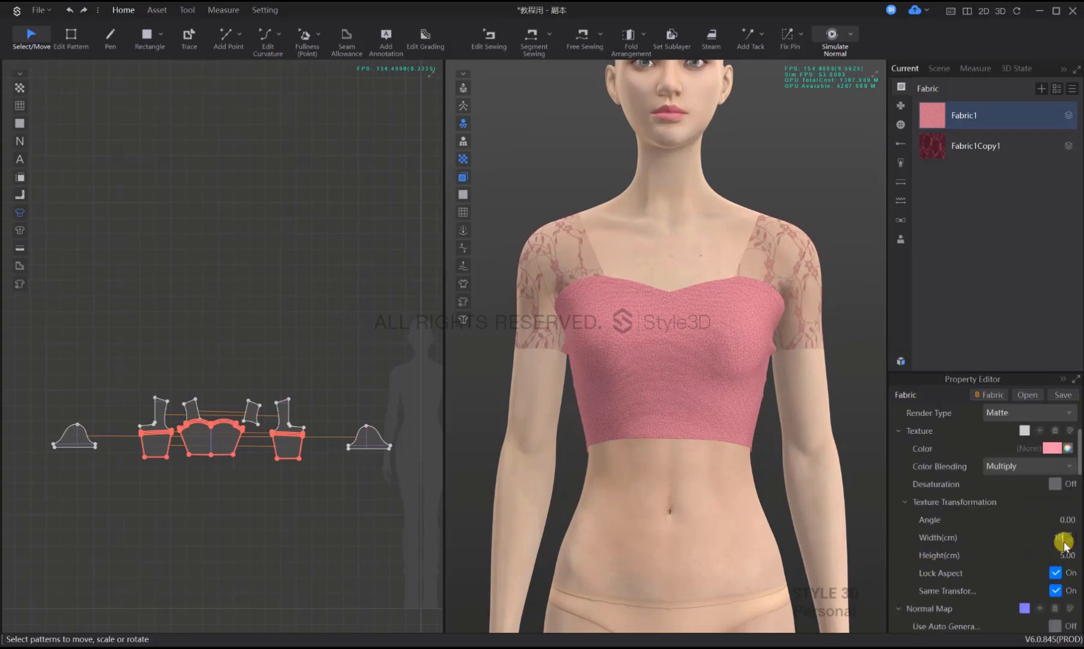
{"action": "type", "text": "10"}
{"action": "key", "text": "Return"}
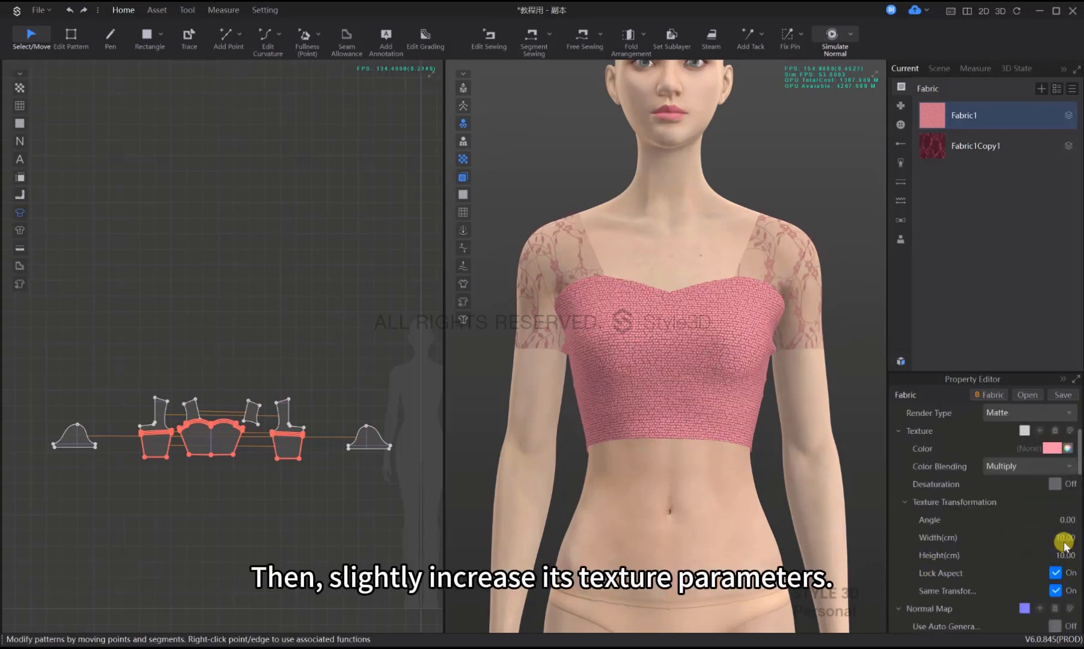
{"action": "key", "text": "Tab"}
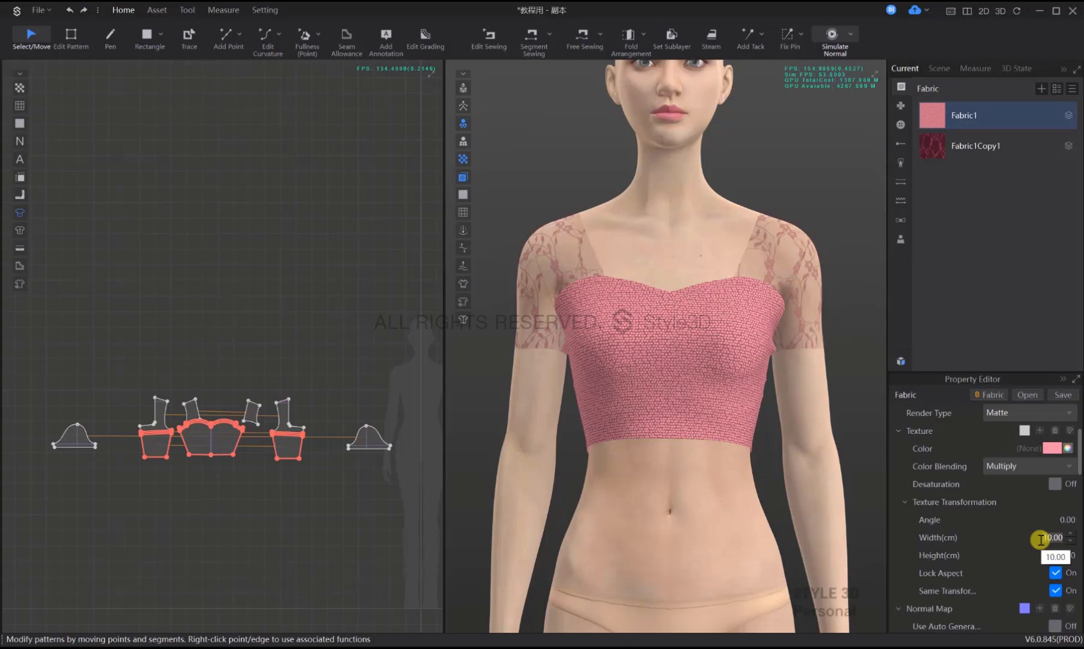
{"action": "key", "text": "Return"}
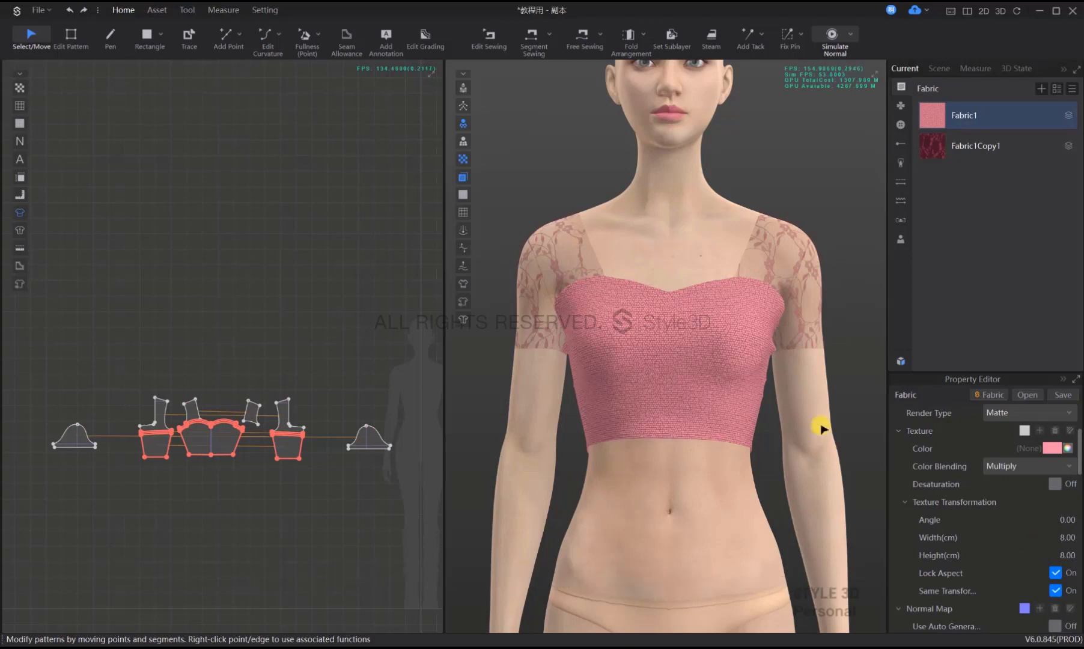
Add a new fabric and apply it to the piping strip along the bustier's front neckline
{"action": "scroll", "coordinate": [801, 422], "scroll_direction": "down", "scroll_amount": 3}
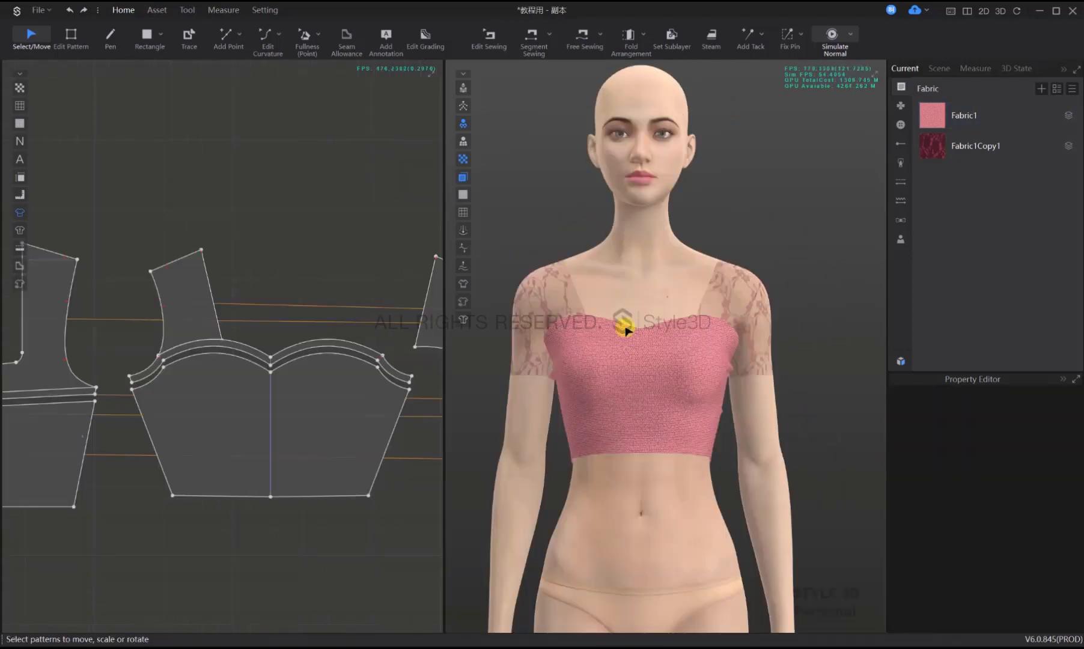
{"action": "left_click", "coordinate": [625, 329]}
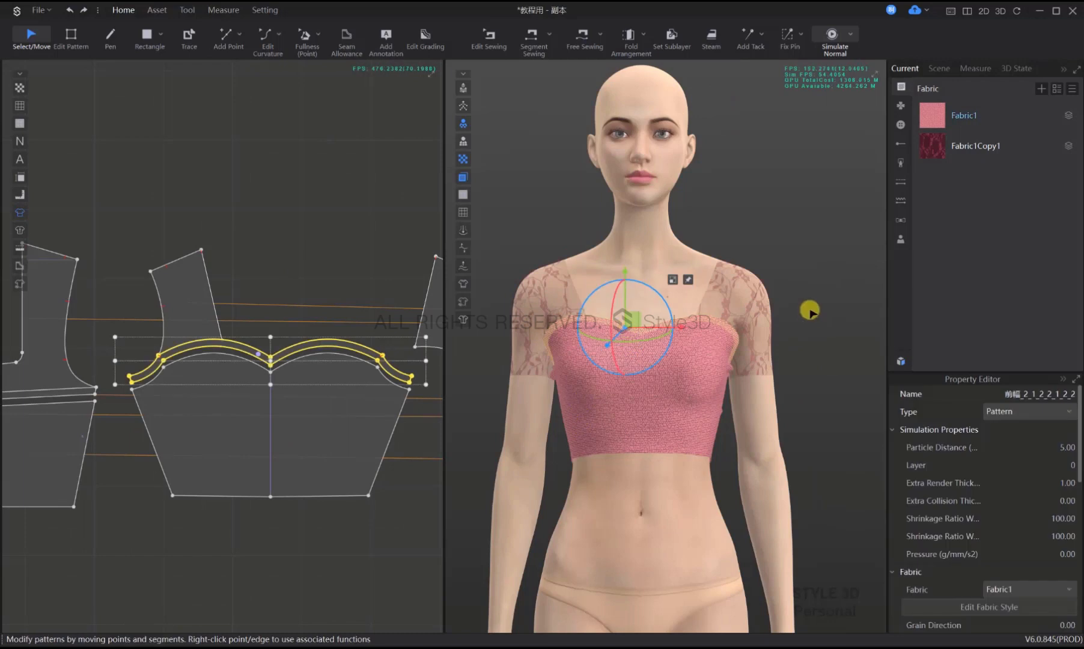
{"action": "left_click", "coordinate": [800, 202]}
{"action": "left_click", "coordinate": [1042, 88]}
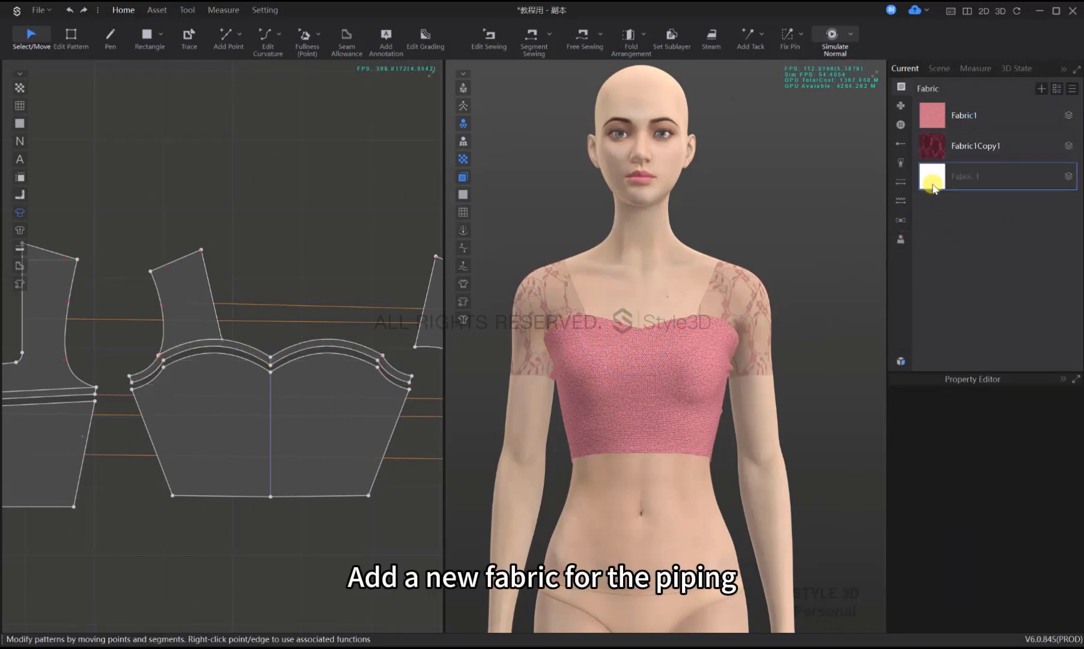
{"action": "left_click_drag", "start_coordinate": [933, 188], "coordinate": [709, 330]}
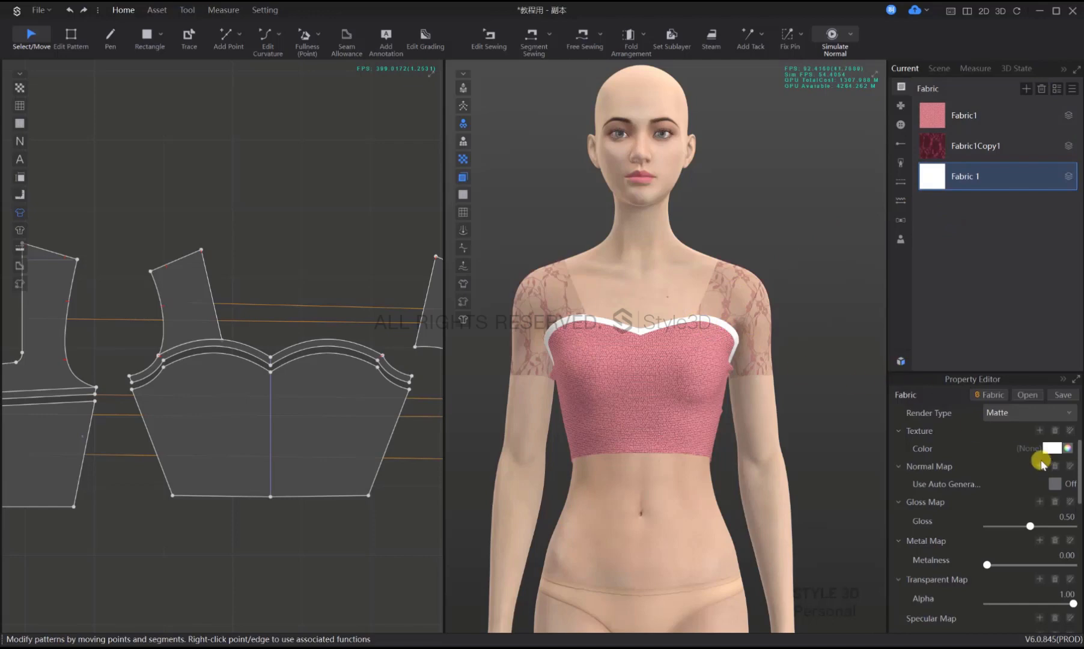
Load the 法线-11 image from the caideli folder as the normal map of the piping fabric
{"action": "scroll", "coordinate": [1076, 483], "scroll_direction": "up", "scroll_amount": 3}
{"action": "scroll", "coordinate": [1060, 475], "scroll_direction": "down", "scroll_amount": 2}
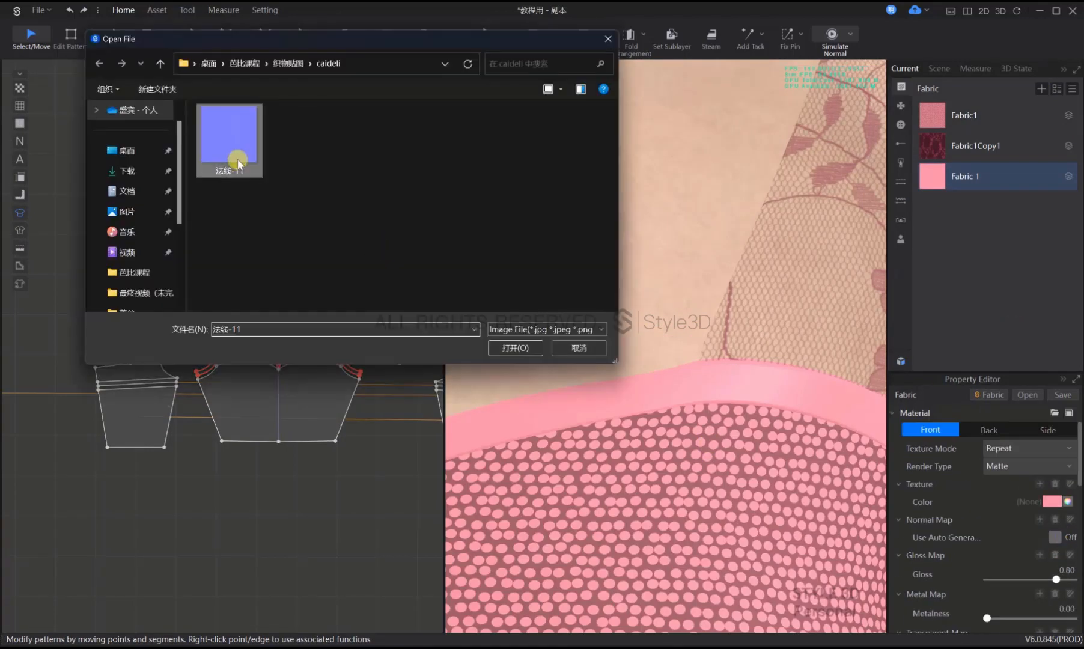
{"action": "double_click", "coordinate": [239, 163]}
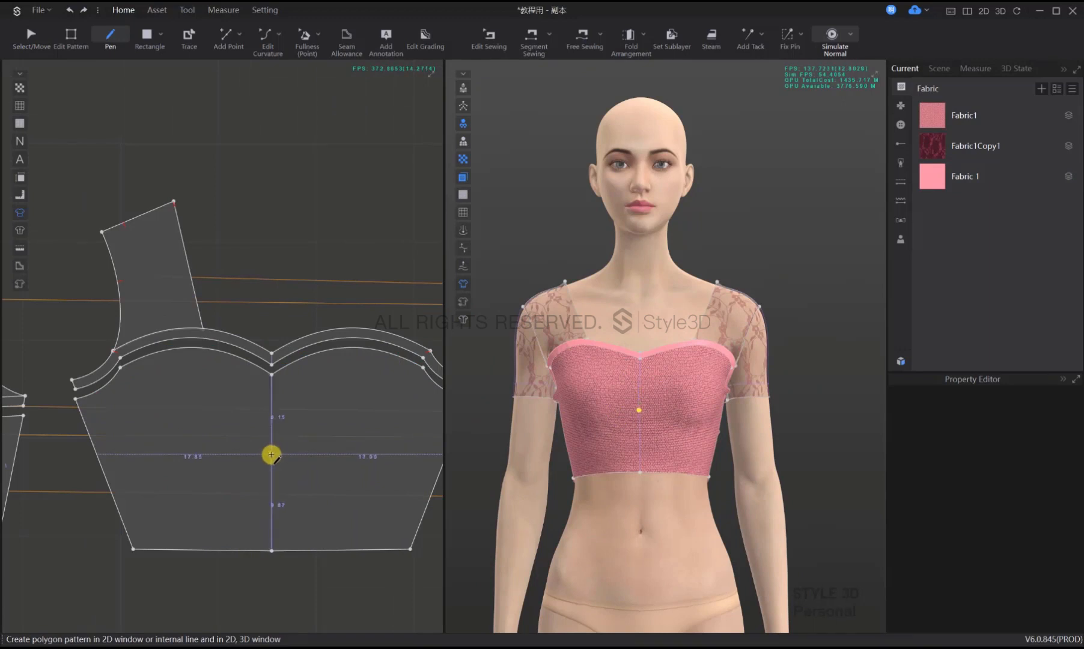
Convert the vertical center line of the front bustier pattern to a symmetry axis
{"action": "key", "text": "z"}
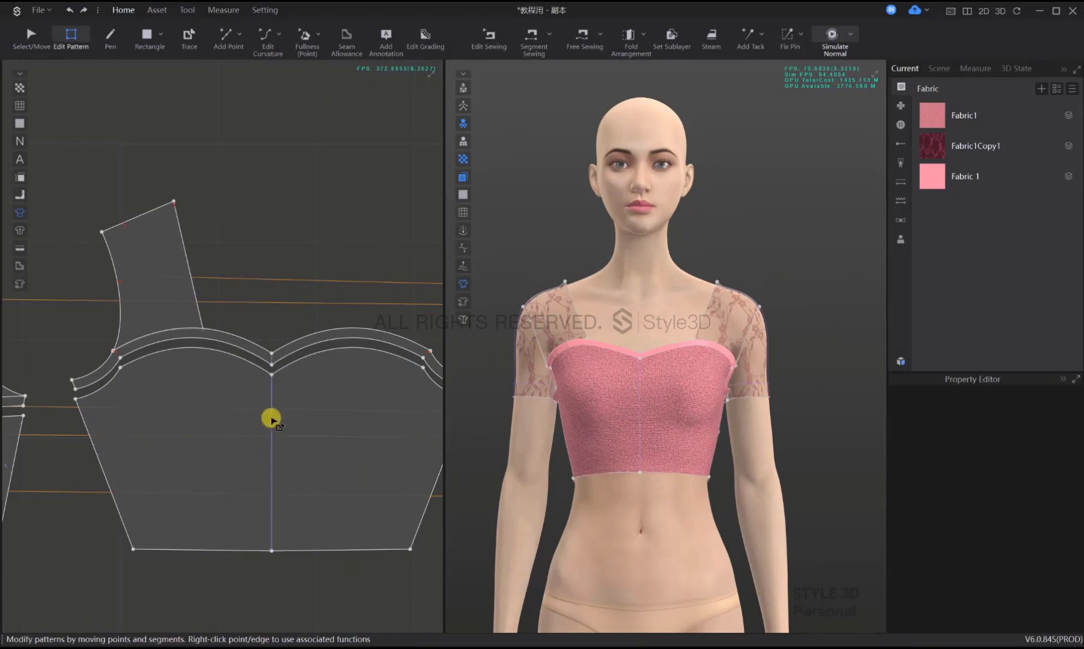
{"action": "key", "text": "t"}
{"action": "right_click", "coordinate": [274, 420]}
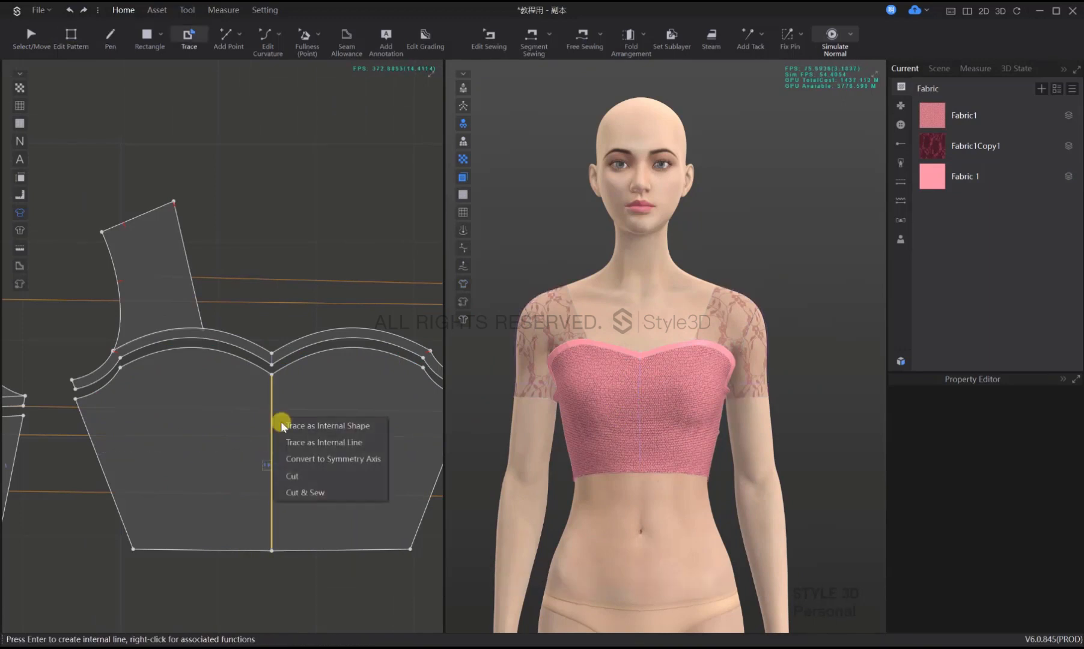
{"action": "left_click", "coordinate": [317, 459]}
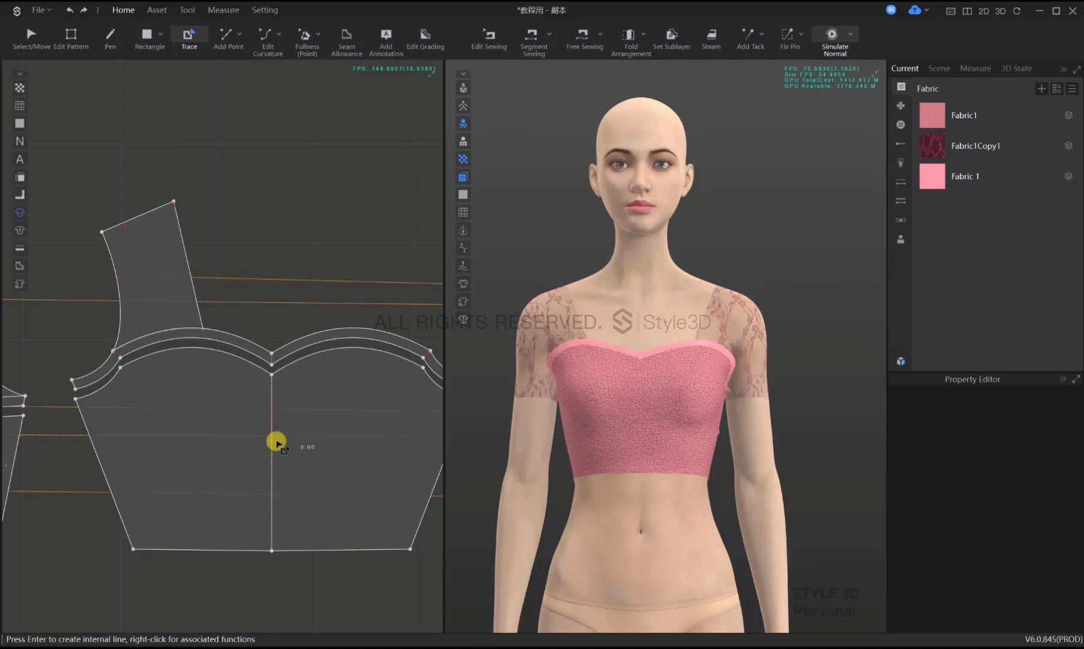
Draw a curved internal line about 20 cm long from the front pattern's upper side corner to the symmetry axis
{"action": "key", "text": "p"}
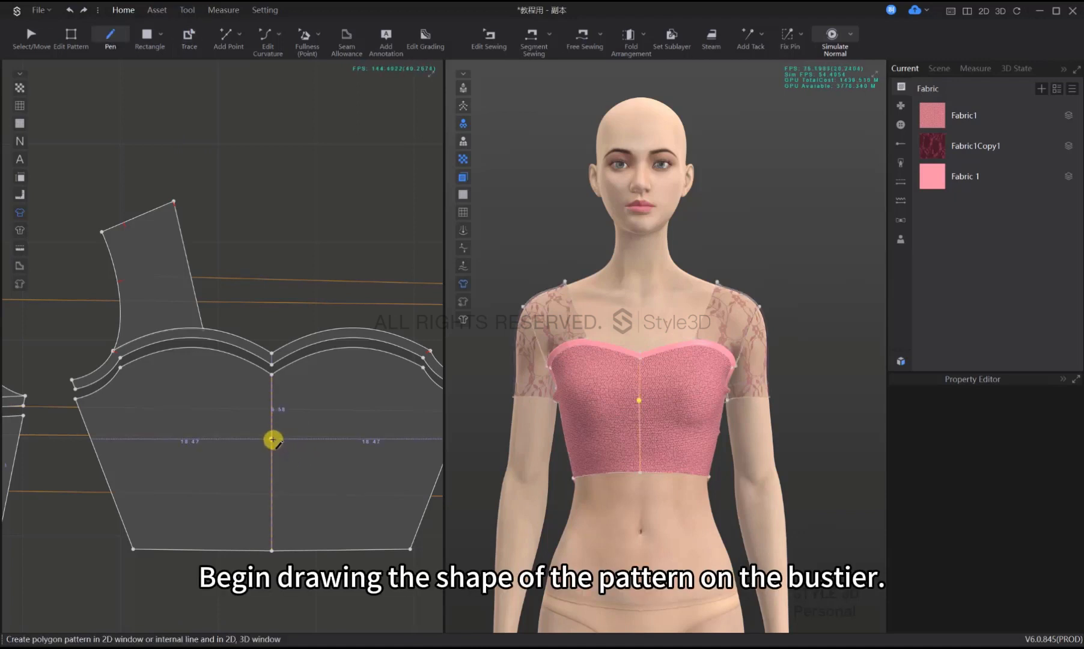
{"action": "left_click", "coordinate": [120, 367]}
{"action": "left_click", "coordinate": [232, 385], "text": "ctrl"}
{"action": "left_click", "coordinate": [271, 450]}
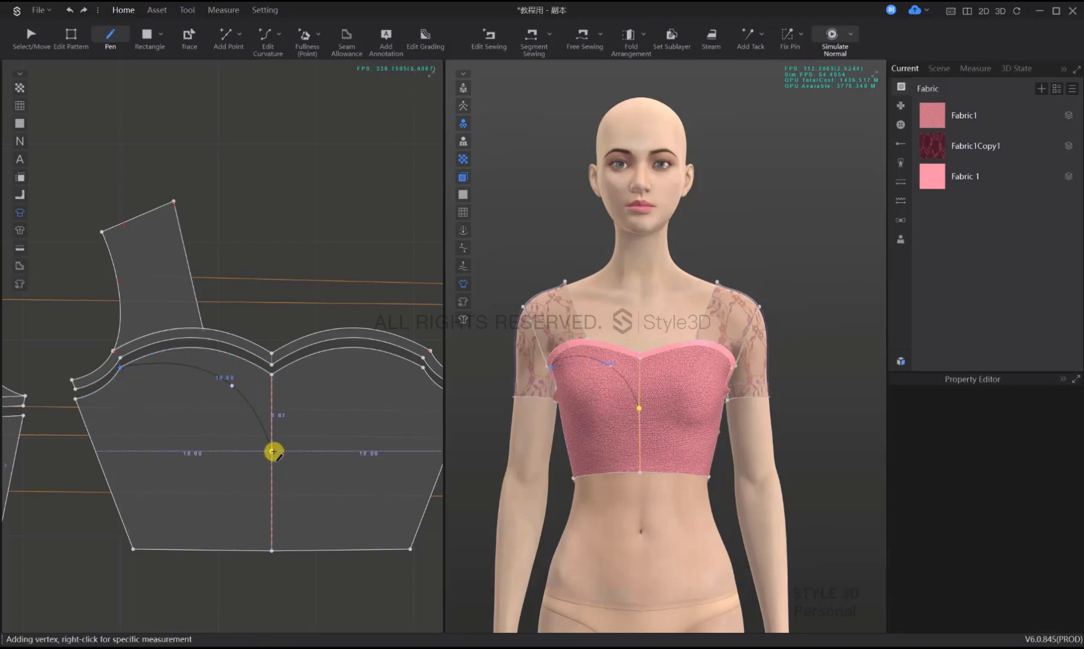
{"action": "key", "text": "Return"}
Draw a wavy internal line from the same upper side corner down toward the hem of the front pattern
{"action": "left_click", "coordinate": [120, 367]}
{"action": "left_click", "coordinate": [132, 422], "text": "ctrl"}
{"action": "left_click", "coordinate": [178, 453]}
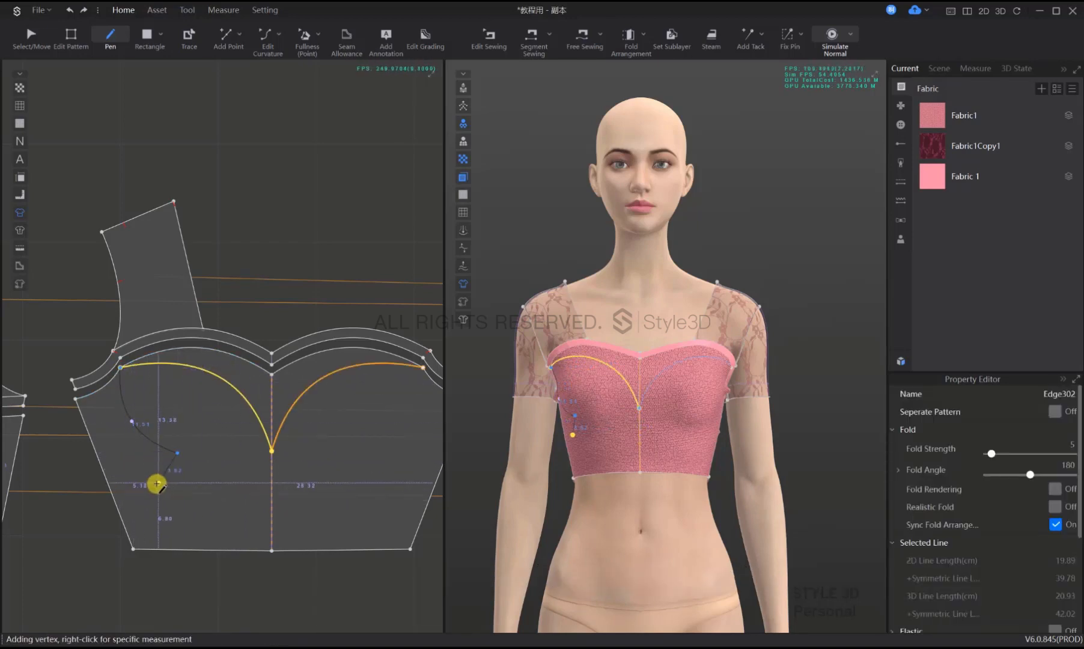
{"action": "left_click", "coordinate": [153, 476], "text": "ctrl"}
{"action": "left_click", "coordinate": [148, 494]}
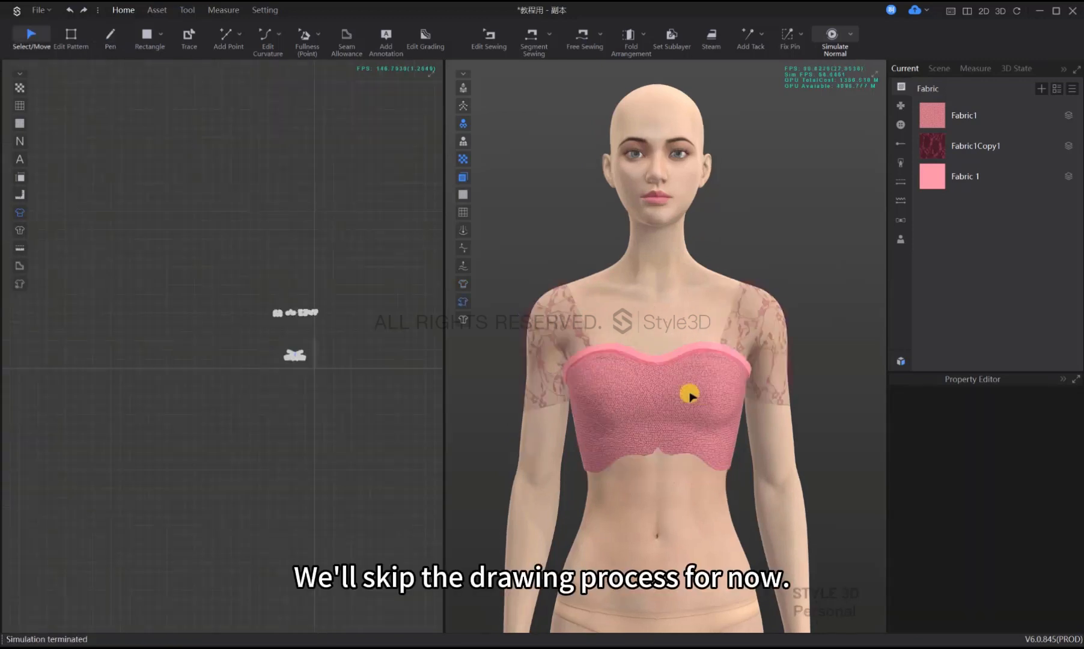
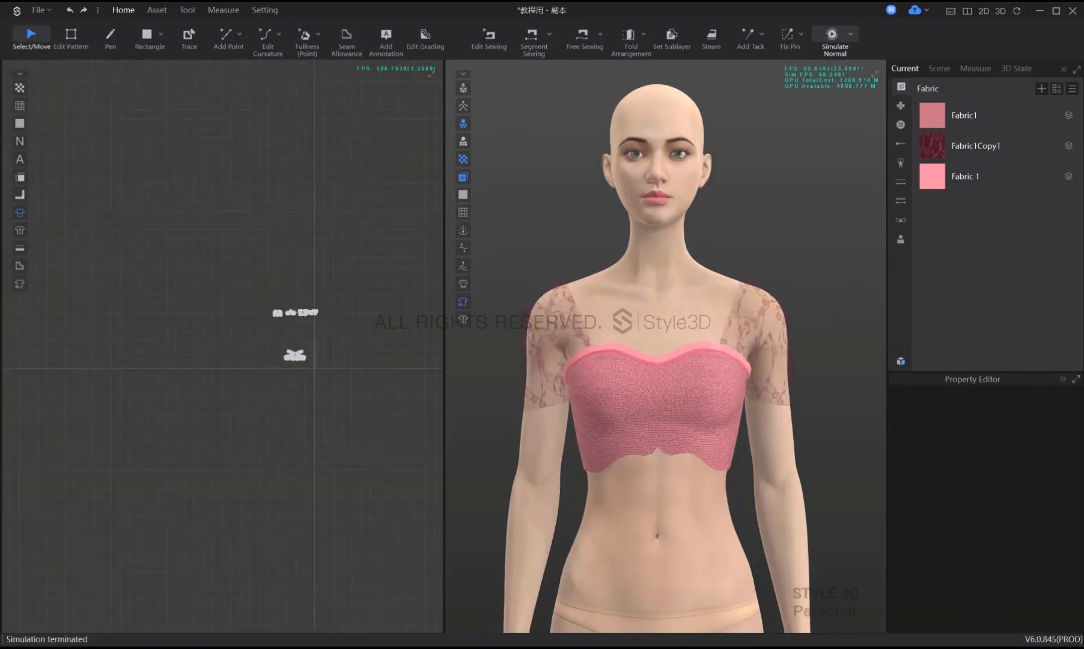
Add another new fabric for the decorative shapes drawn on the bustier
{"action": "left_click", "coordinate": [709, 385]}
{"action": "left_click", "coordinate": [821, 283]}
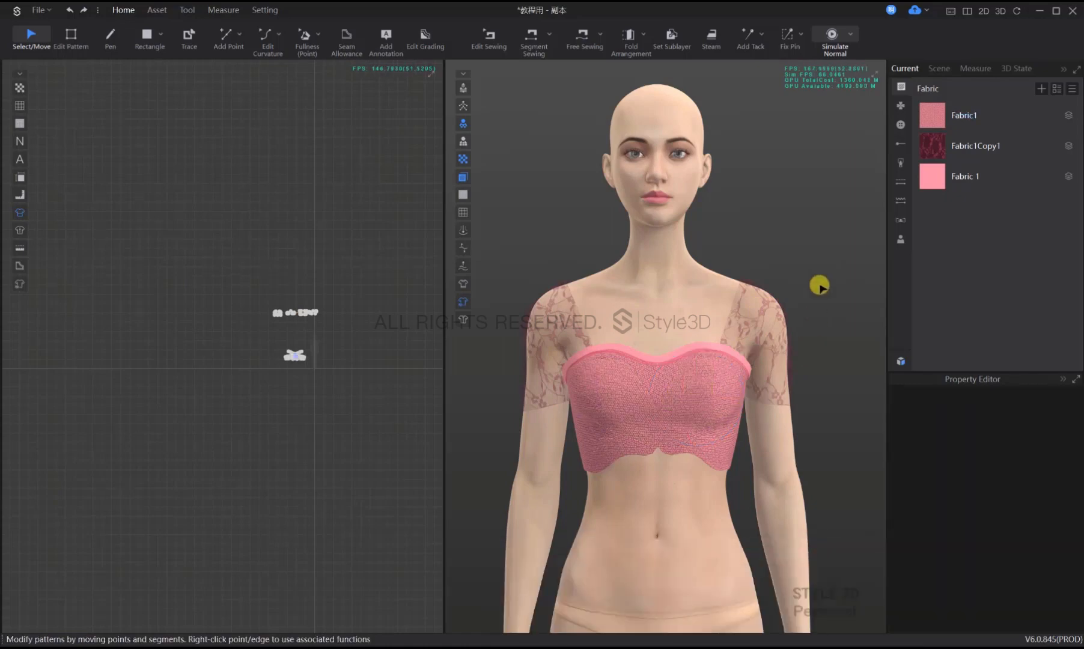
{"action": "left_click", "coordinate": [1041, 88]}
{"action": "left_click", "coordinate": [963, 206]}
{"action": "scroll", "coordinate": [360, 385], "scroll_direction": "up", "scroll_amount": 2}
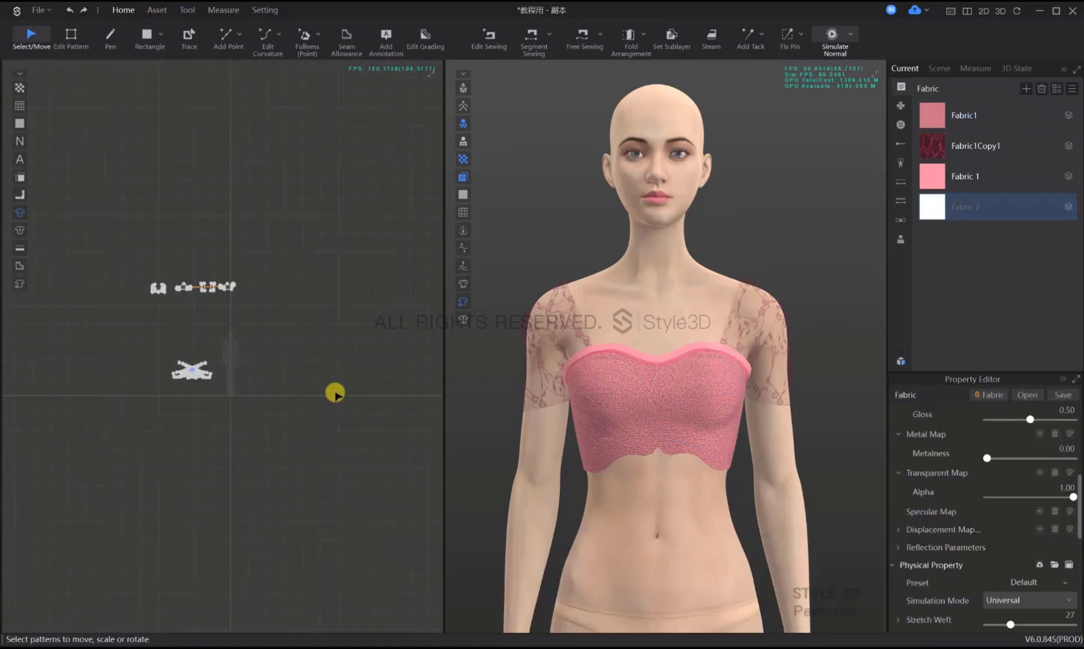
{"action": "middle_click_drag", "start_coordinate": [791, 440], "coordinate": [786, 452]}
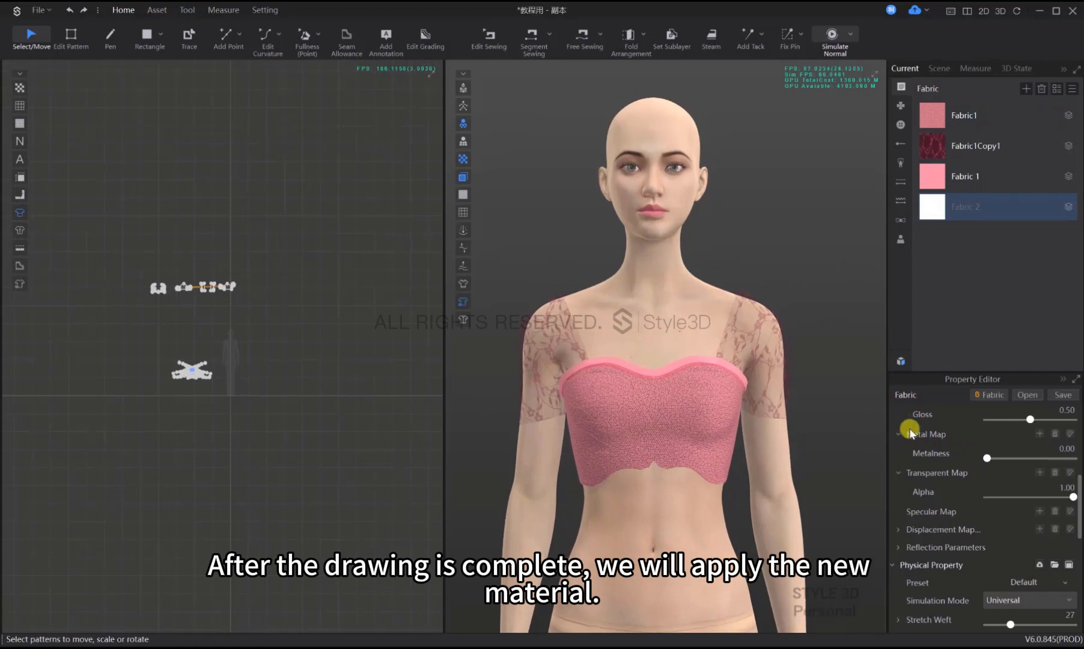
Set the new fabric's front texture color to light pink and apply it to the decorative shapes on the bustier
{"action": "scroll", "coordinate": [1021, 484], "scroll_direction": "up", "scroll_amount": 4}
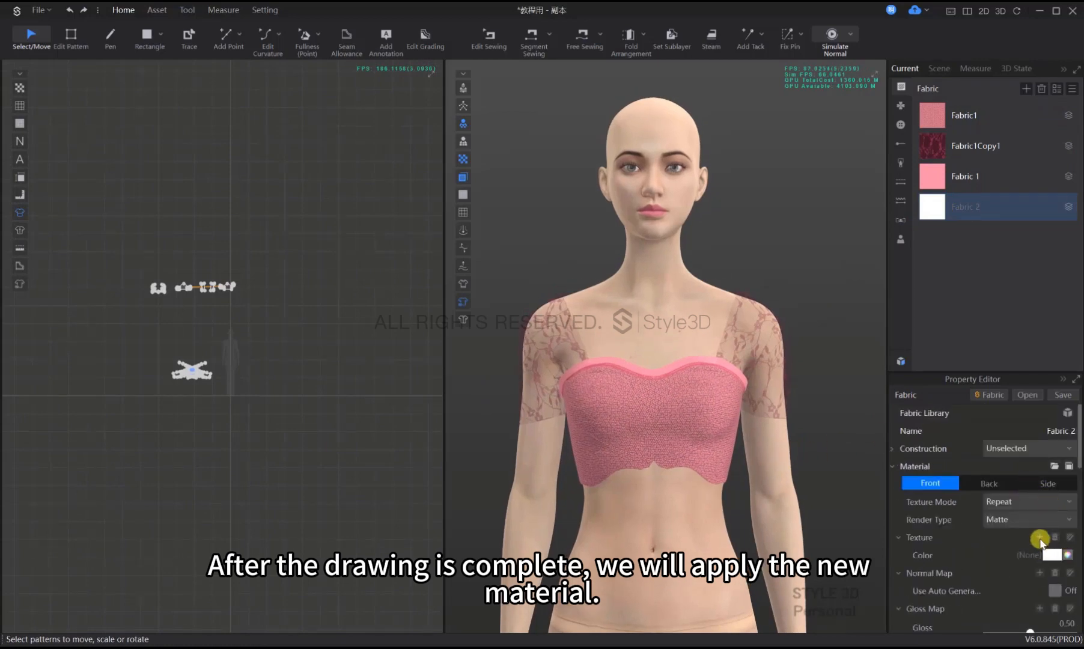
{"action": "left_click", "coordinate": [1053, 555]}
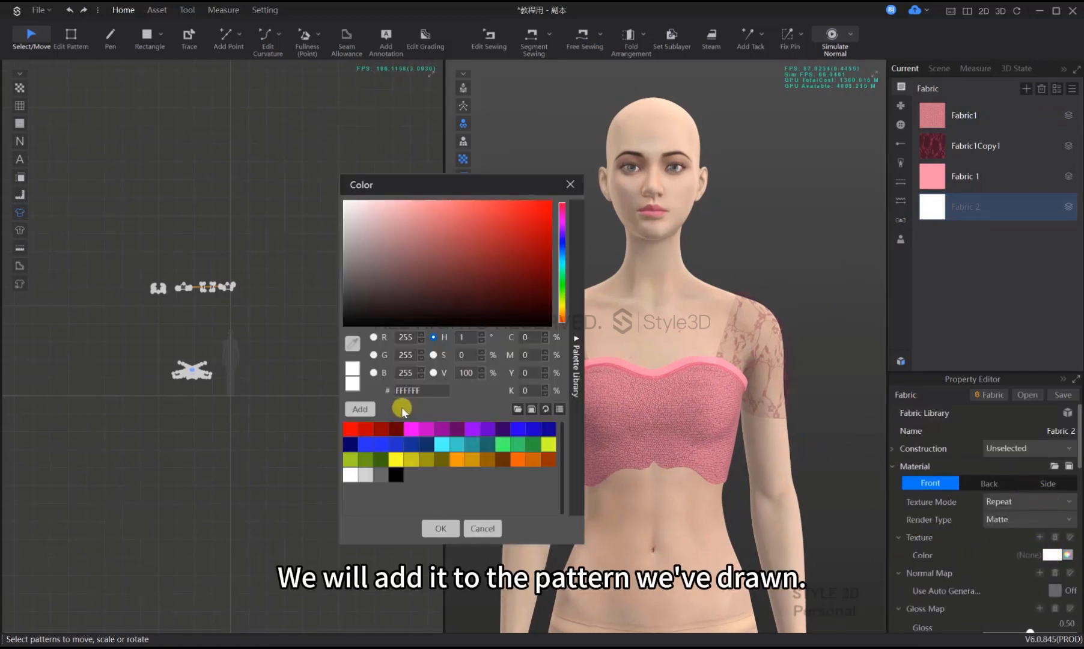
{"action": "left_click", "coordinate": [448, 458]}
{"action": "left_click", "coordinate": [442, 527]}
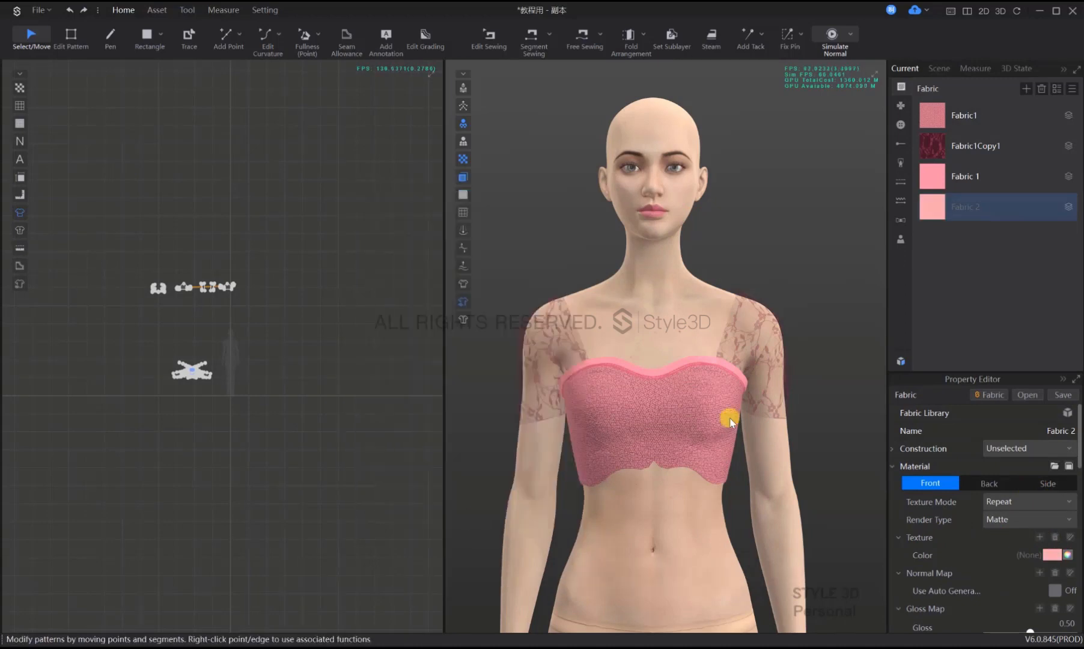
{"action": "left_click_drag", "start_coordinate": [932, 207], "coordinate": [715, 424]}
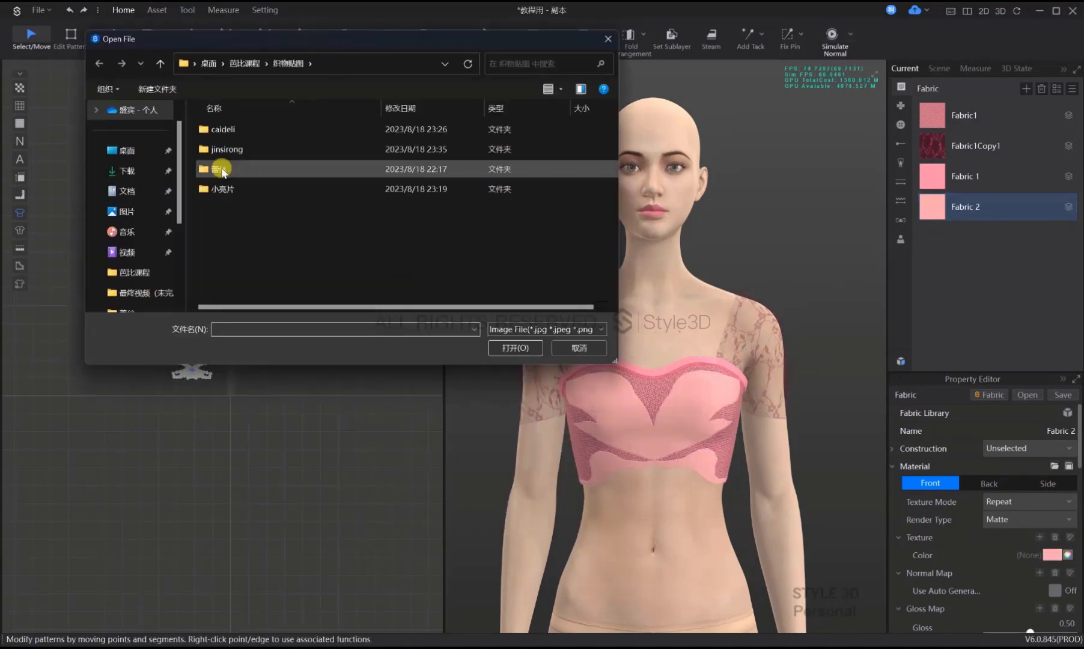
Load a gloss map for Fabric 2 and turn on desaturation for its front texture
{"action": "left_click", "coordinate": [1039, 521]}
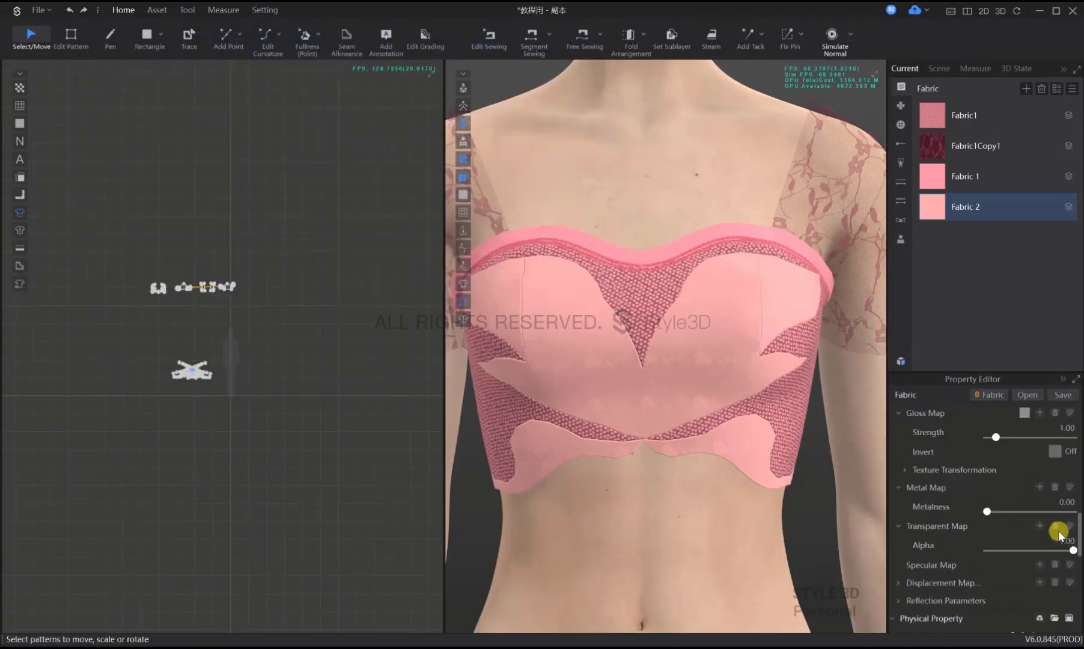
{"action": "scroll", "coordinate": [987, 512], "scroll_direction": "up", "scroll_amount": 6}
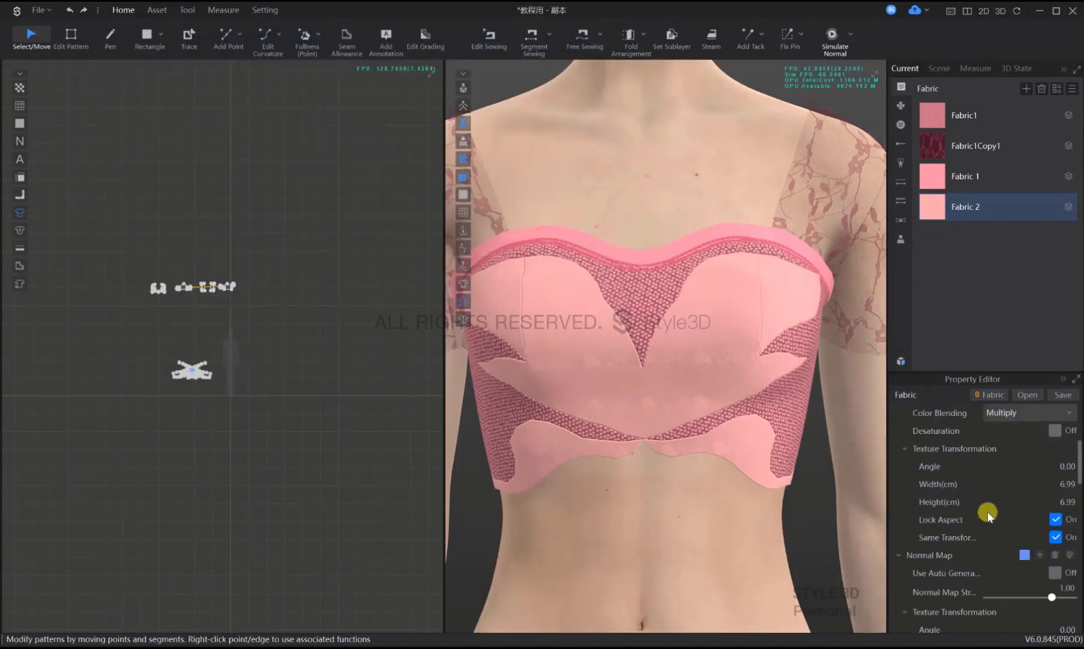
{"action": "left_click", "coordinate": [1056, 484]}
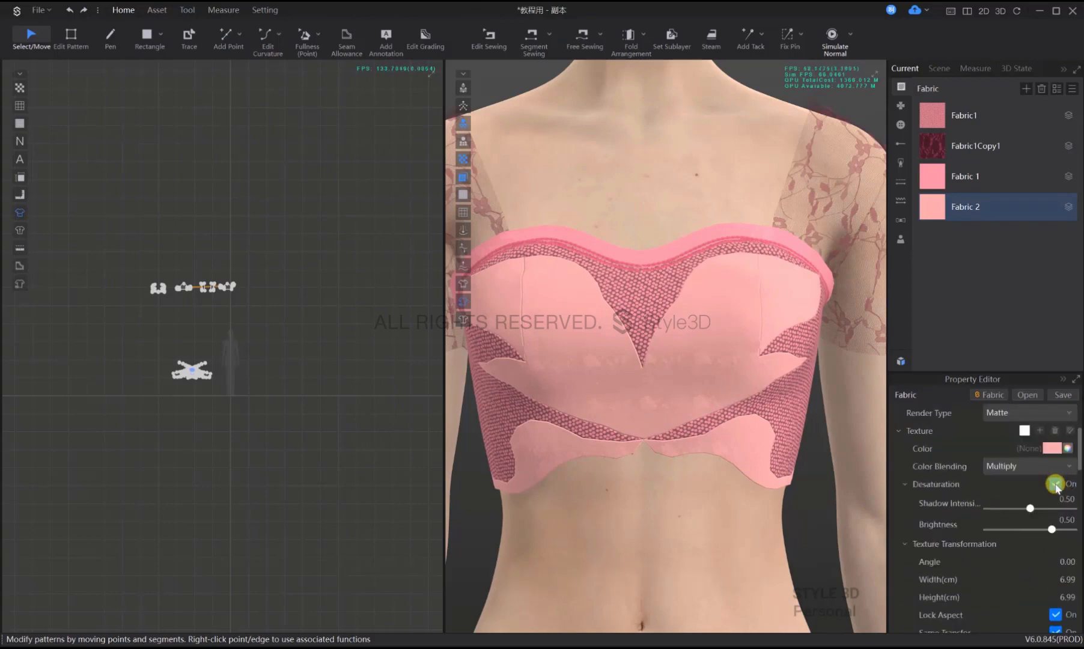
Set Fabric 2's normal map strength to 1.41 and raise its gloss map strength slightly
{"action": "scroll", "coordinate": [1058, 490], "scroll_direction": "up", "scroll_amount": 3}
{"action": "scroll", "coordinate": [1060, 499], "scroll_direction": "down", "scroll_amount": 6}
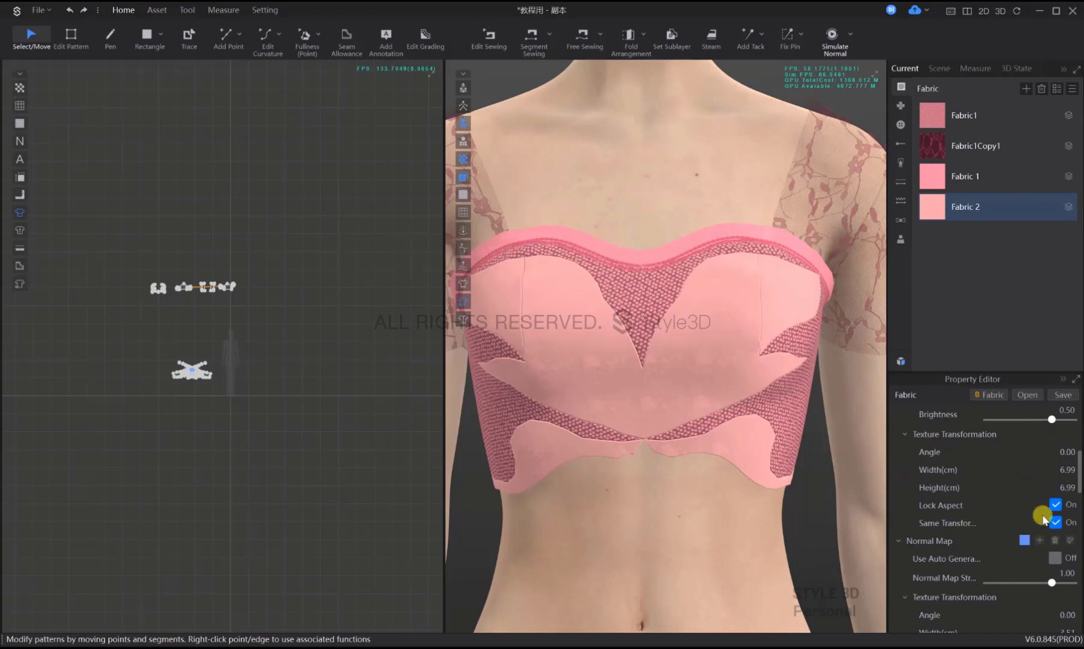
{"action": "scroll", "coordinate": [1062, 511], "scroll_direction": "down", "scroll_amount": 4}
{"action": "scroll", "coordinate": [1068, 475], "scroll_direction": "down", "scroll_amount": 2}
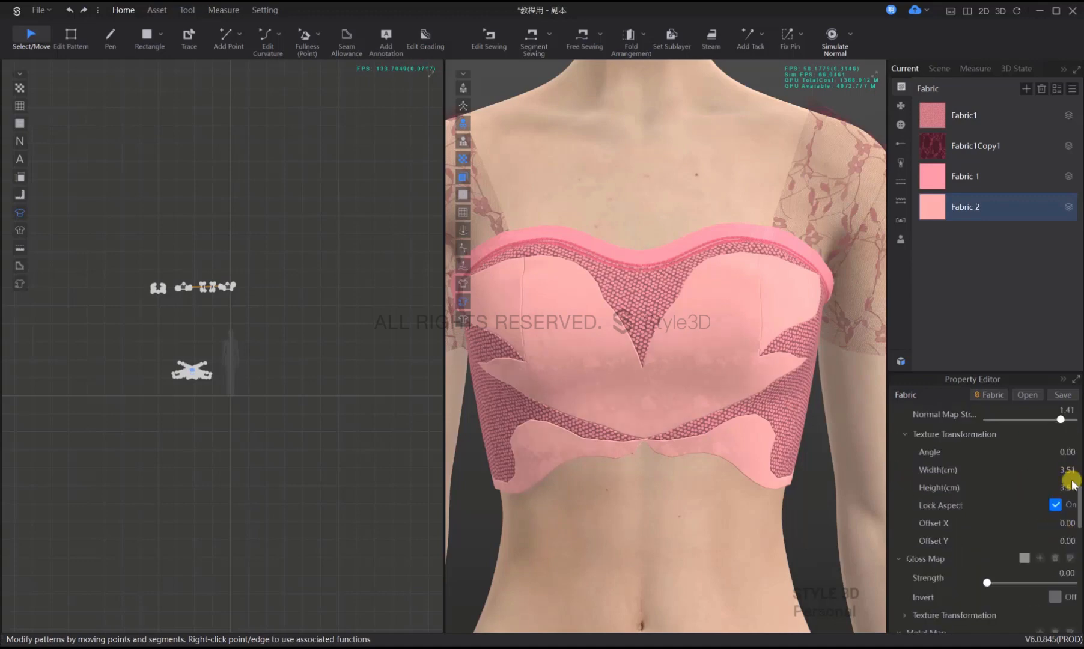
{"action": "scroll", "coordinate": [1067, 512], "scroll_direction": "up", "scroll_amount": 2}
{"action": "scroll", "coordinate": [1029, 534], "scroll_direction": "down", "scroll_amount": 6}
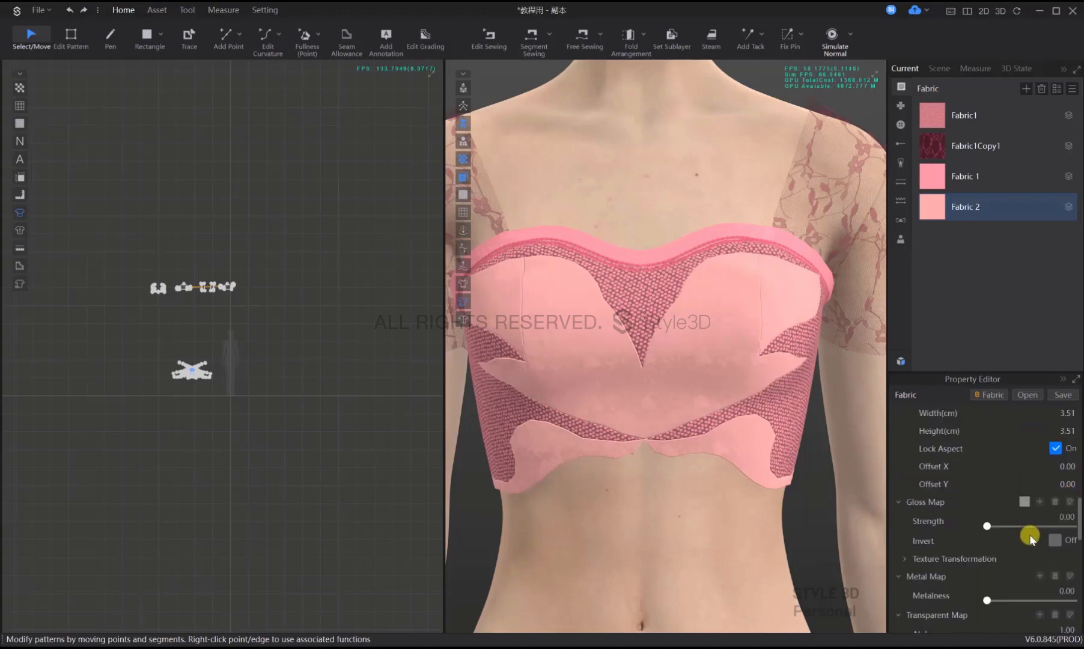
{"action": "left_click_drag", "start_coordinate": [987, 474], "coordinate": [1073, 474]}
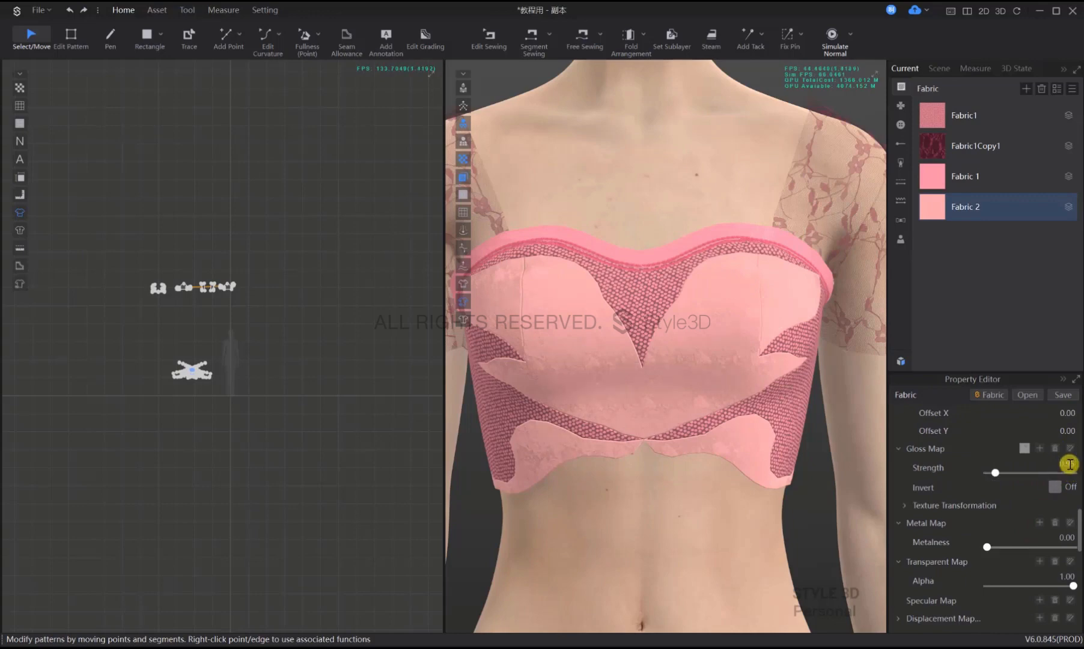
{"action": "scroll", "coordinate": [1026, 516], "scroll_direction": "down", "scroll_amount": 2}
{"action": "scroll", "coordinate": [1036, 509], "scroll_direction": "up", "scroll_amount": 10}
{"action": "scroll", "coordinate": [724, 429], "scroll_direction": "down", "scroll_amount": 5}
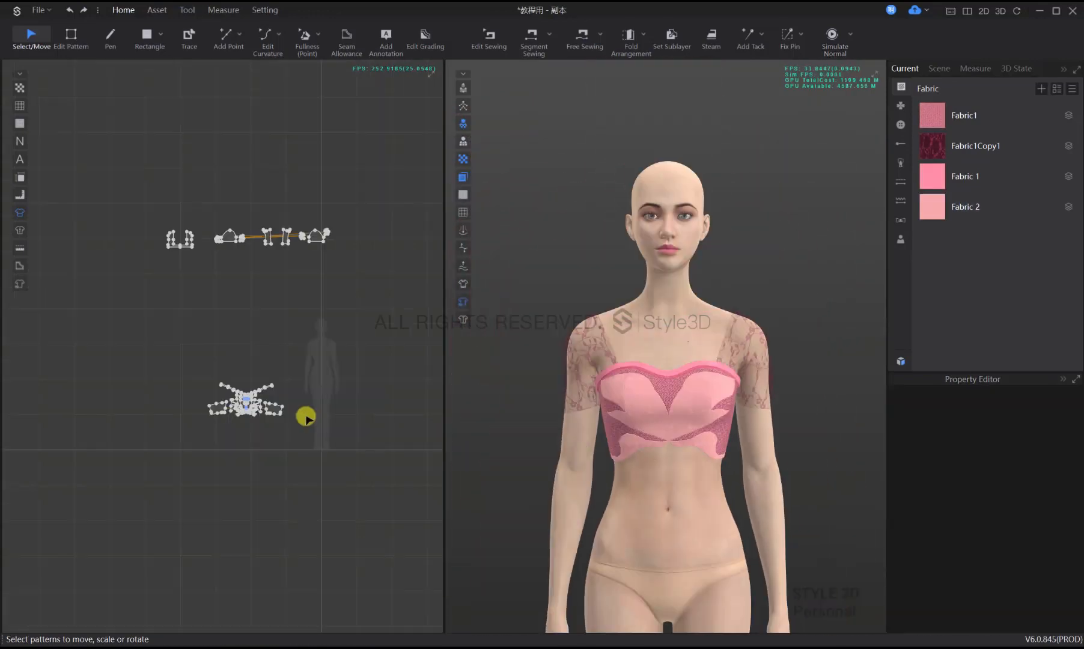
Move all the bustier body patterns onto the avatar silhouette in the 2D pattern view
{"action": "left_click_drag", "start_coordinate": [180, 360], "coordinate": [394, 333]}
{"action": "scroll", "coordinate": [274, 410], "scroll_direction": "up", "scroll_amount": 3}
{"action": "scroll", "coordinate": [388, 245], "scroll_direction": "down", "scroll_amount": 3}
{"action": "middle_click_drag", "start_coordinate": [384, 244], "coordinate": [358, 339]}
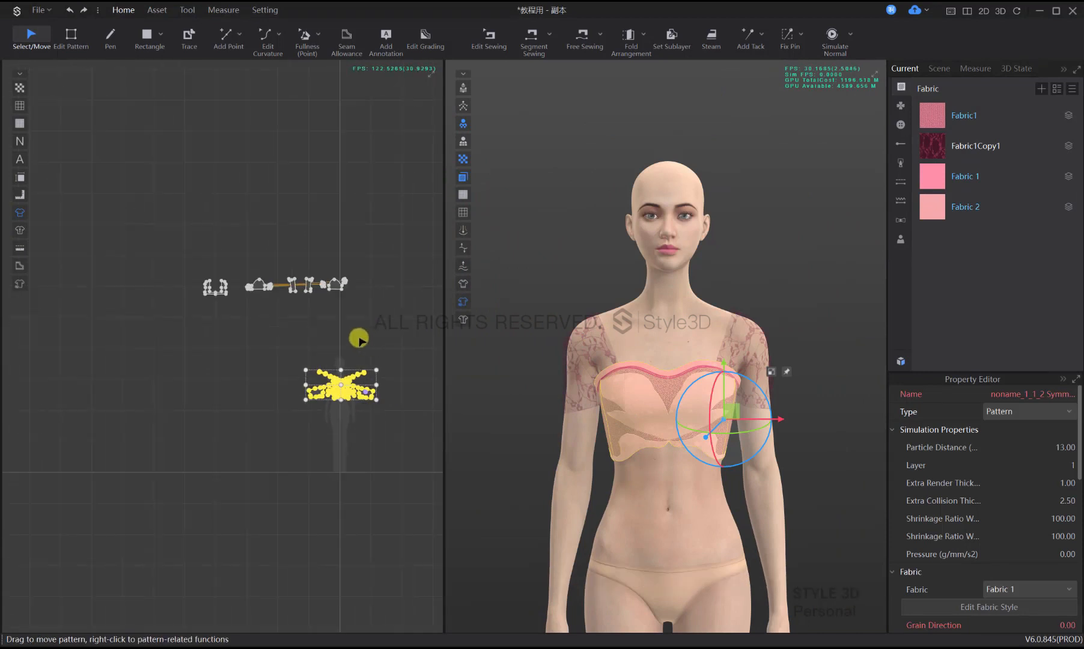
Move the sleeve and remaining patterns down together into line with the bustier patterns, on one side of the silhouette
{"action": "left_click_drag", "start_coordinate": [364, 320], "coordinate": [342, 293]}
{"action": "scroll", "coordinate": [354, 319], "scroll_direction": "up", "scroll_amount": 4}
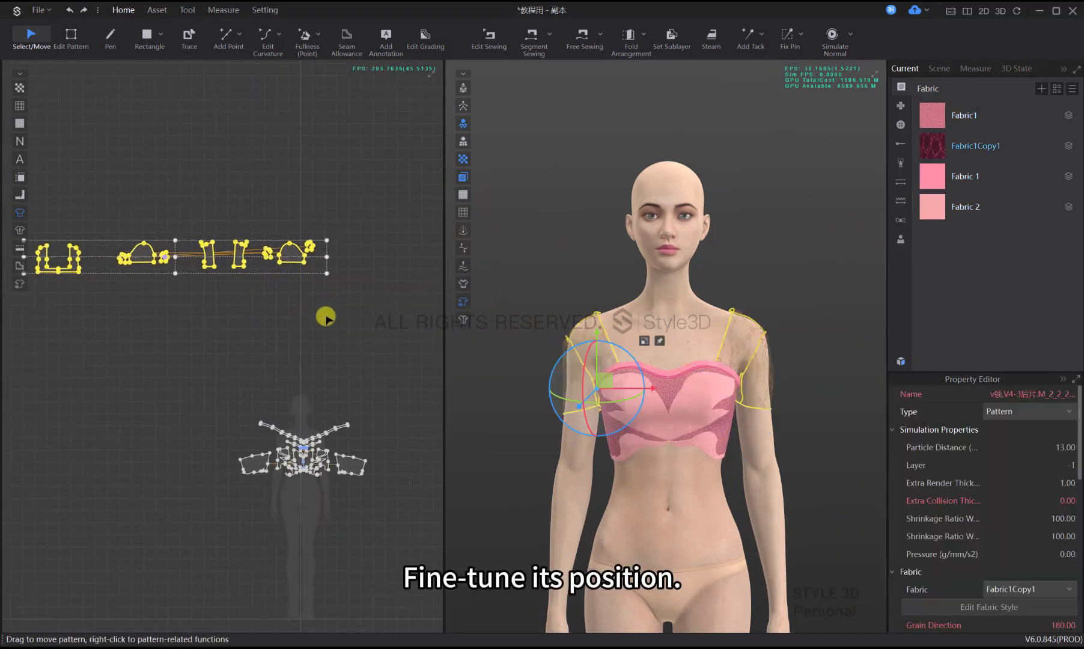
{"action": "left_click_drag", "start_coordinate": [297, 258], "coordinate": [217, 465]}
{"action": "left_click", "coordinate": [332, 354]}
{"action": "middle_click_drag", "start_coordinate": [210, 472], "coordinate": [270, 436]}
{"action": "scroll", "coordinate": [282, 440], "scroll_direction": "down", "scroll_amount": 2}
{"action": "scroll", "coordinate": [289, 442], "scroll_direction": "up", "scroll_amount": 2}
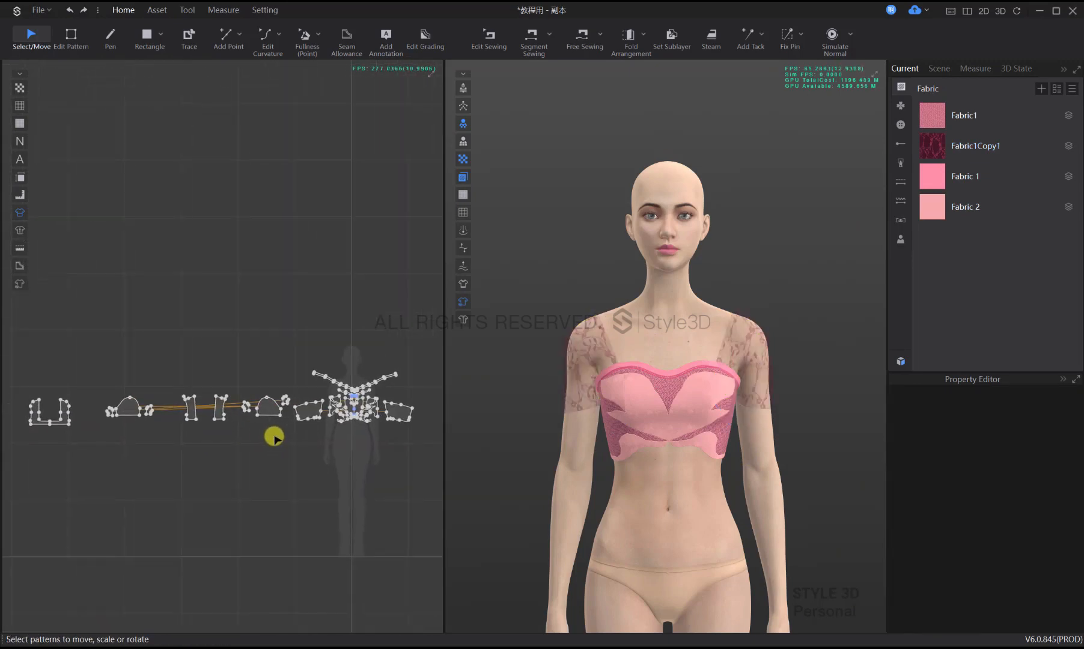
Move one sleeve's pattern group across to the opposite side of the bustier patterns
{"action": "left_click", "coordinate": [250, 381]}
{"action": "left_click", "coordinate": [283, 443]}
{"action": "left_click", "coordinate": [248, 386]}
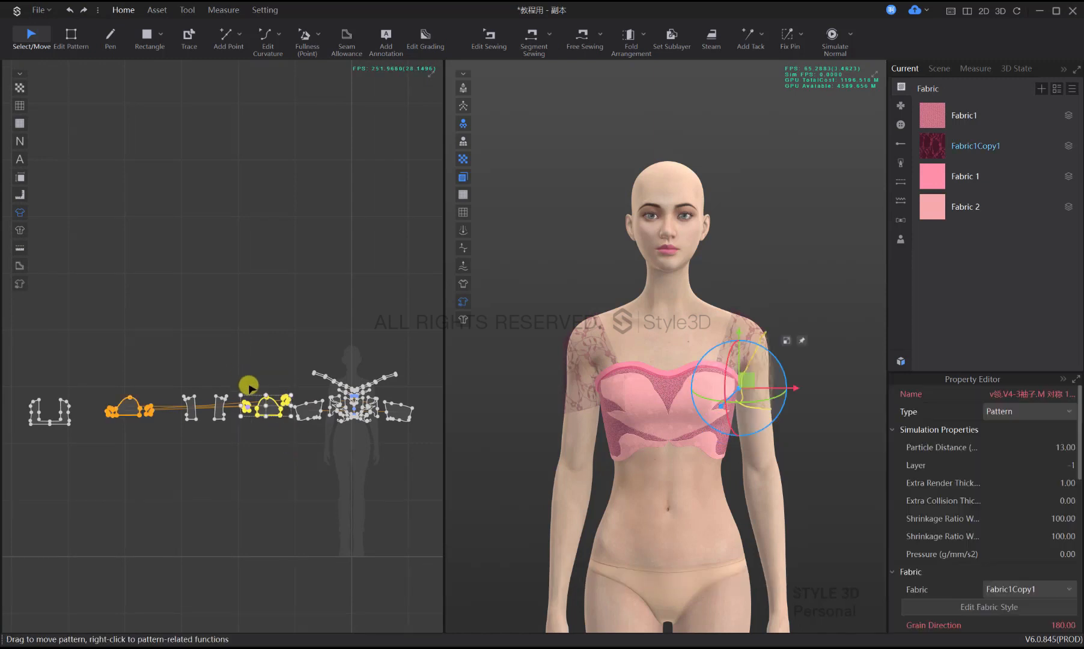
{"action": "left_click_drag", "start_coordinate": [275, 411], "coordinate": [455, 418]}
{"action": "left_click", "coordinate": [336, 470]}
{"action": "middle_click_drag", "start_coordinate": [188, 442], "coordinate": [174, 441]}
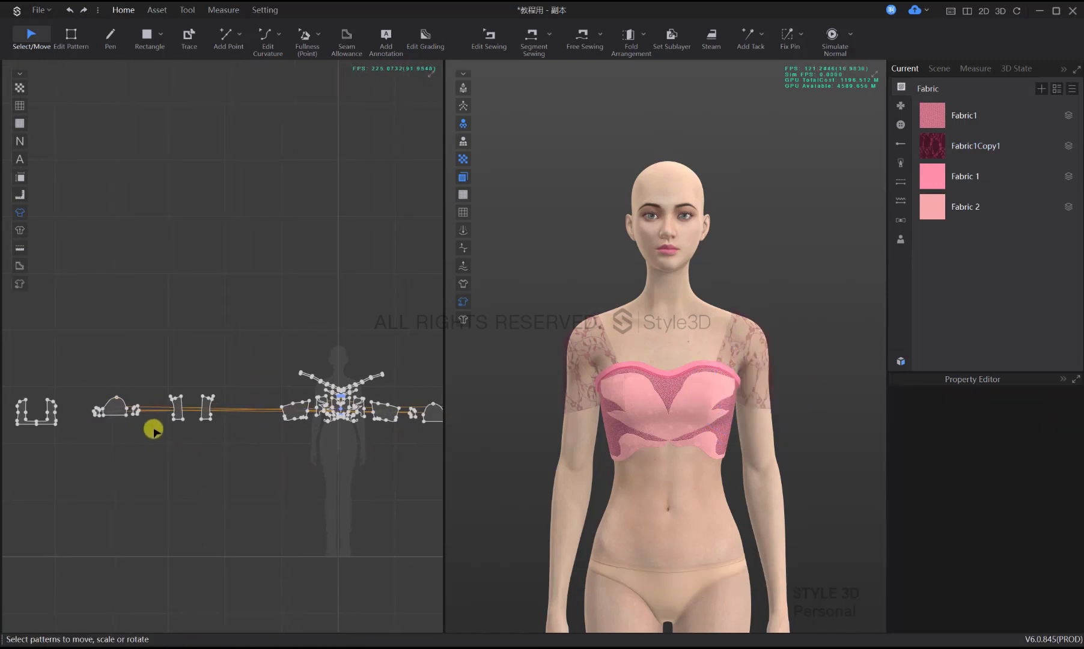
Place one narrow shoulder pattern beside the bustier patterns and its mirrored counterpart outside the moved sleeve on the other side
{"action": "left_click", "coordinate": [181, 411]}
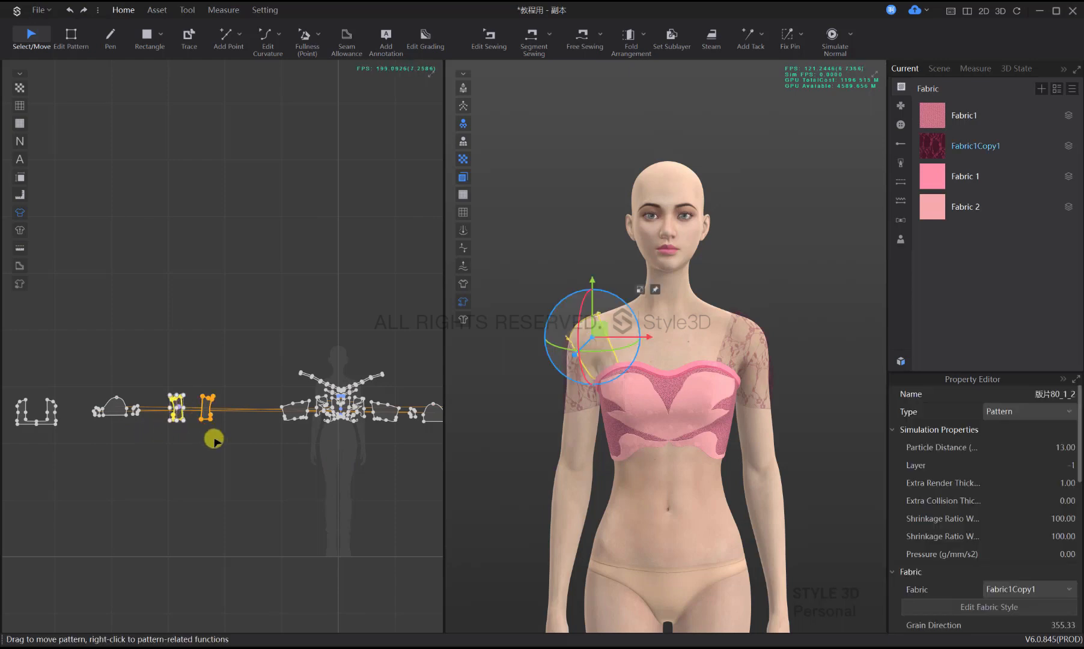
{"action": "left_click_drag", "start_coordinate": [176, 409], "coordinate": [264, 412]}
{"action": "scroll", "coordinate": [246, 446], "scroll_direction": "down", "scroll_amount": 2}
{"action": "middle_click_drag", "start_coordinate": [246, 446], "coordinate": [198, 446]}
{"action": "left_click_drag", "start_coordinate": [171, 420], "coordinate": [360, 421]}
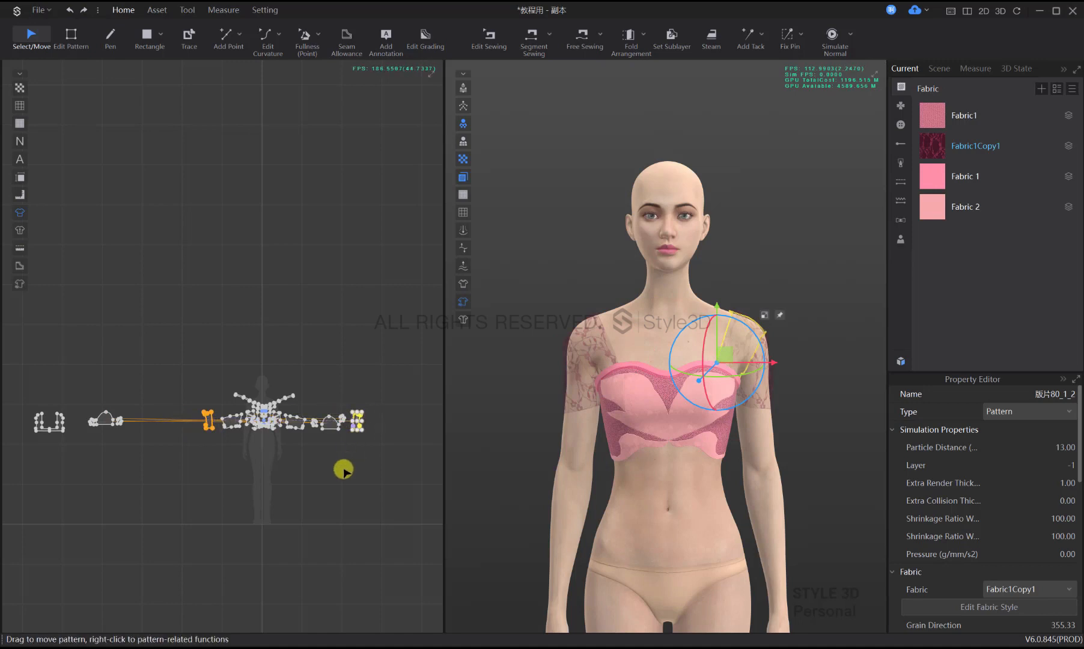
{"action": "left_click", "coordinate": [343, 470]}
{"action": "middle_click_drag", "start_coordinate": [193, 456], "coordinate": [251, 444]}
Move the other sleeve's complete pattern group in next to the narrow shoulder pattern, undoing the move of a single small piece
{"action": "left_click", "coordinate": [157, 408]}
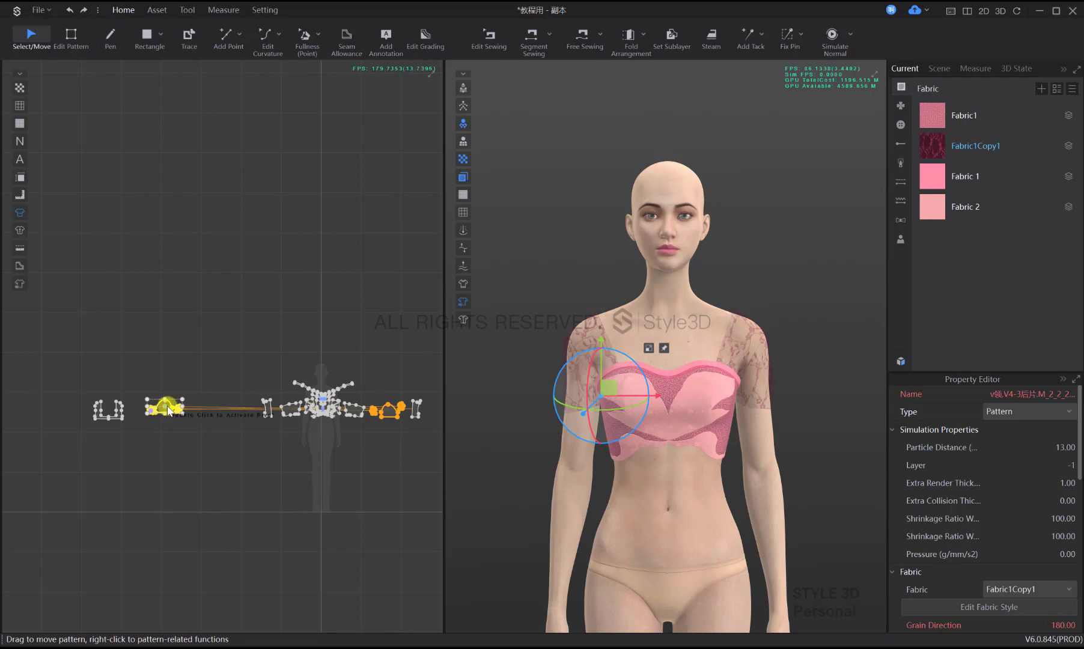
{"action": "scroll", "coordinate": [168, 410], "scroll_direction": "up", "scroll_amount": 2}
{"action": "left_click_drag", "start_coordinate": [183, 410], "coordinate": [291, 416]}
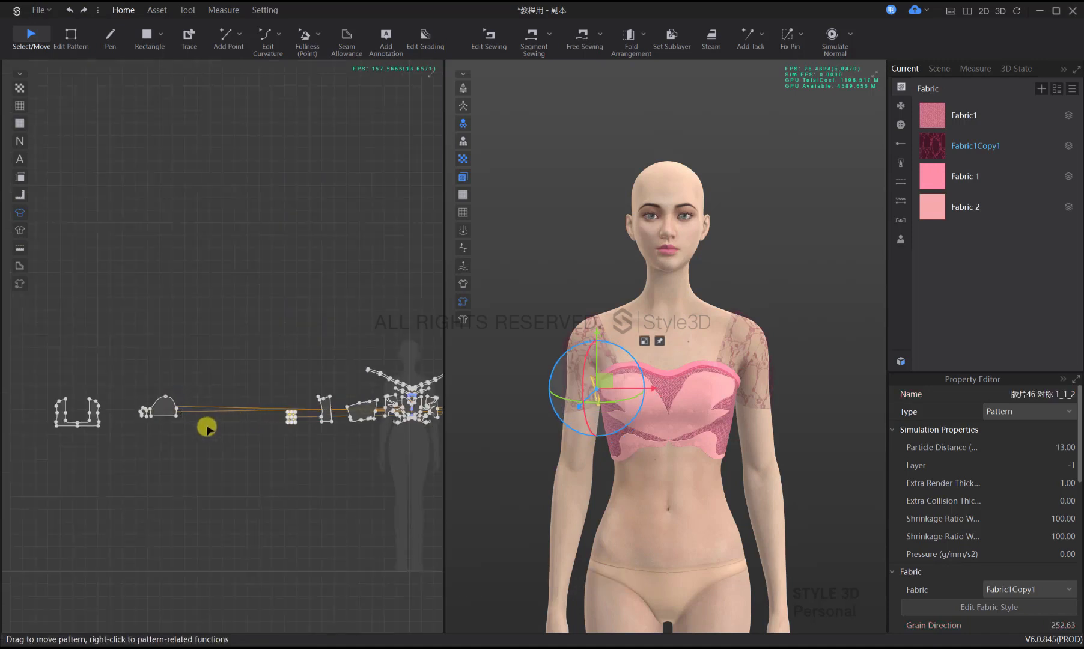
{"action": "key", "text": "ctrl+z"}
{"action": "left_click_drag", "start_coordinate": [198, 428], "coordinate": [292, 415]}
{"action": "left_click", "coordinate": [168, 407]}
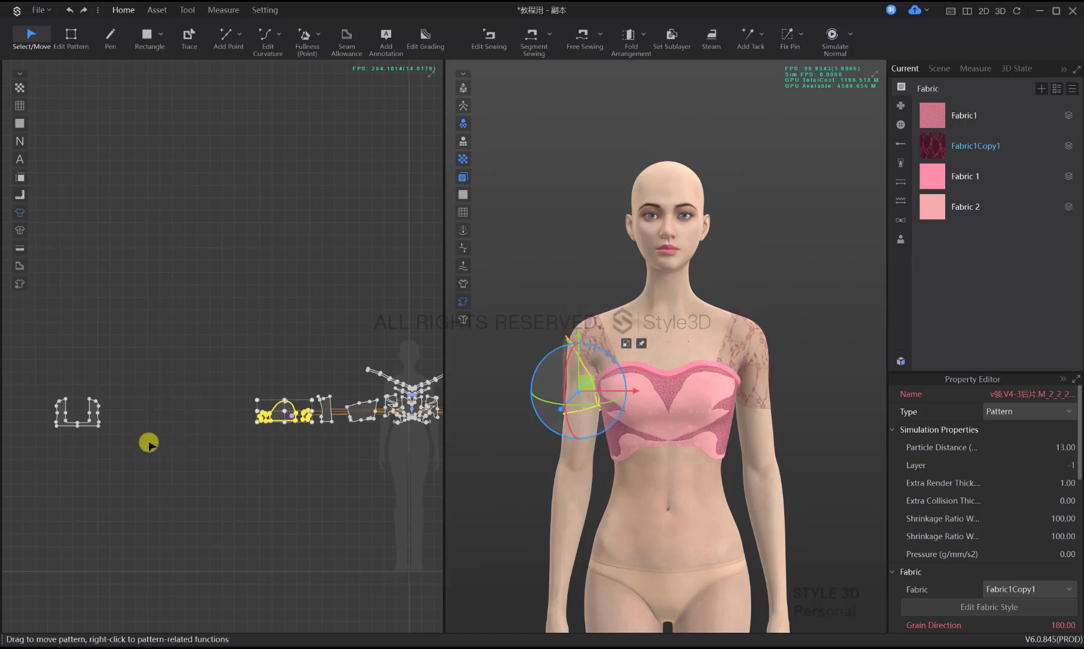
Move the U-shaped pattern in beside the outer sleeve pattern to complete the row
{"action": "left_click_drag", "start_coordinate": [148, 443], "coordinate": [192, 415]}
{"action": "scroll", "coordinate": [78, 416], "scroll_direction": "down", "scroll_amount": 2}
{"action": "left_click", "coordinate": [331, 453]}
Run the garment simulation briefly, stop it and show the whole avatar from the front
{"action": "scroll", "coordinate": [690, 361], "scroll_direction": "down", "scroll_amount": 5}
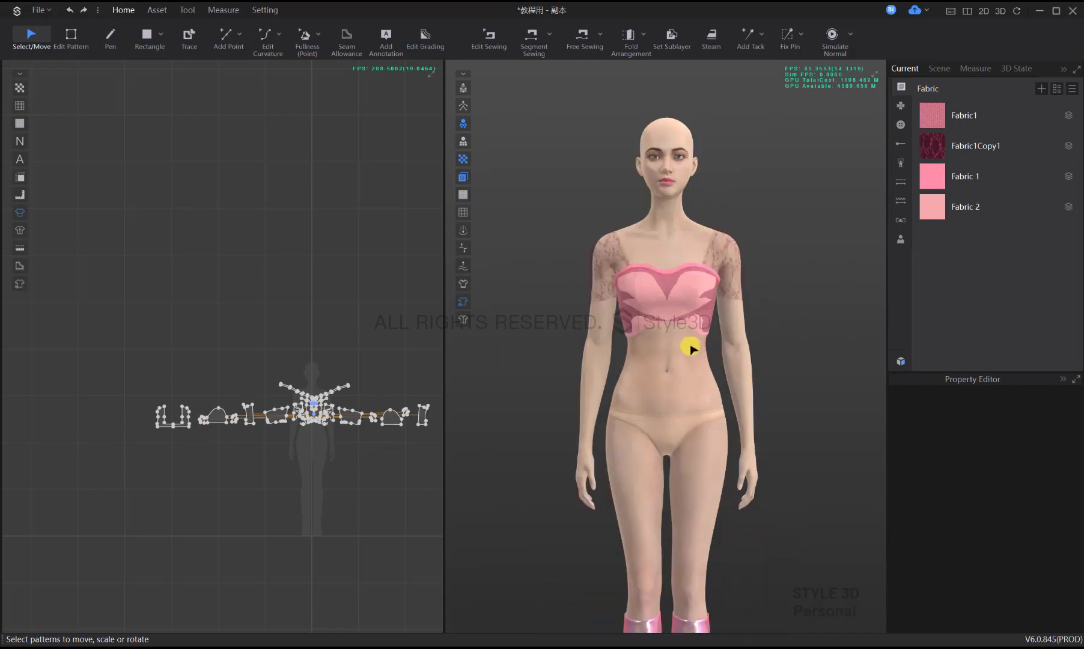
{"action": "key", "text": "space"}
{"action": "scroll", "coordinate": [702, 337], "scroll_direction": "up", "scroll_amount": 4}
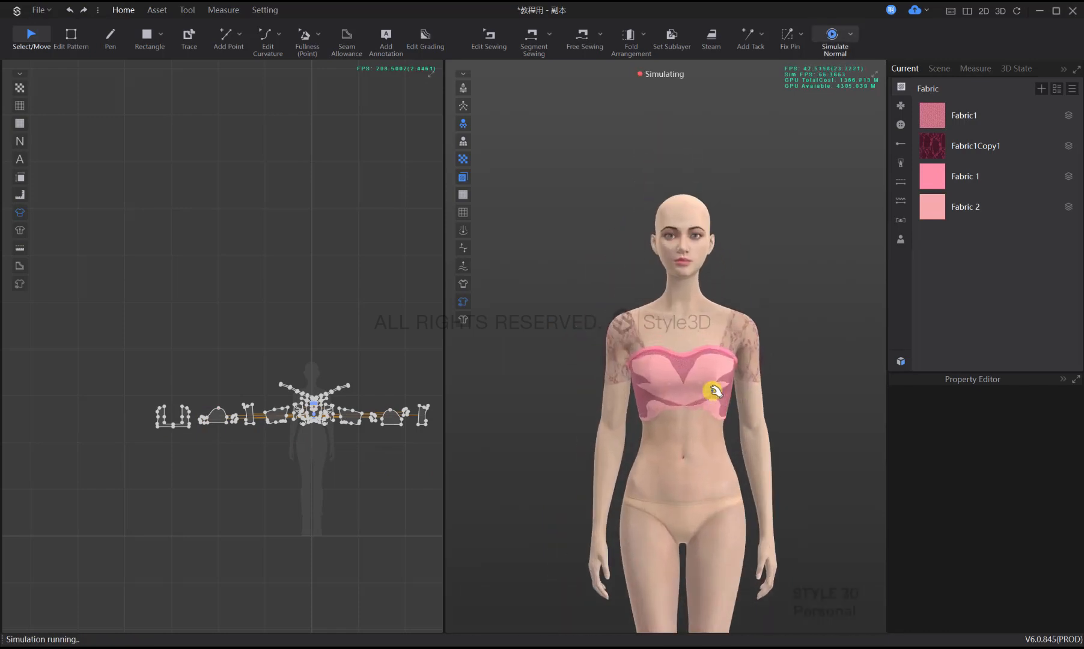
{"action": "key", "text": "space"}
{"action": "key", "text": "2"}
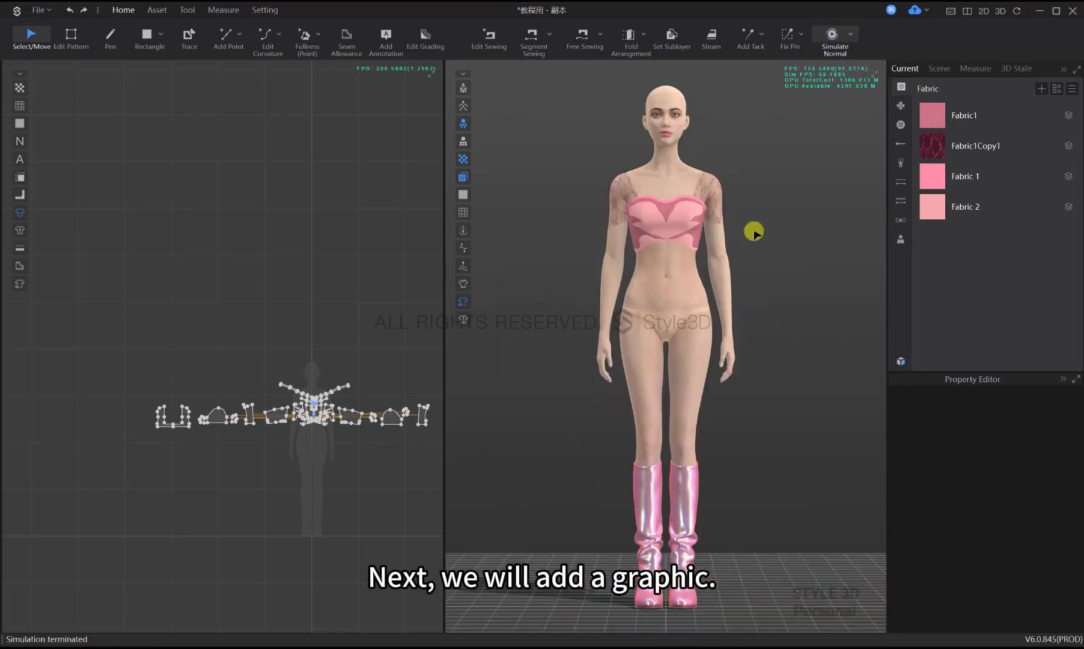
Select Graphic1 in the project's graphic assets to show its properties
{"action": "scroll", "coordinate": [305, 315], "scroll_direction": "down", "scroll_amount": 2}
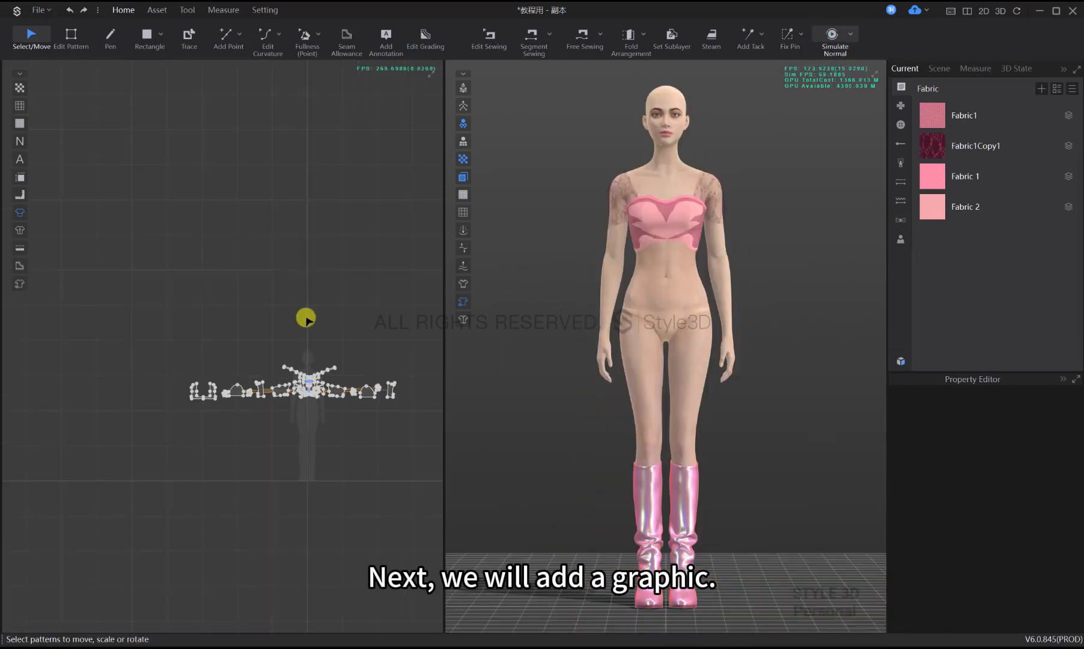
{"action": "left_click", "coordinate": [901, 112]}
{"action": "left_click", "coordinate": [1006, 127]}
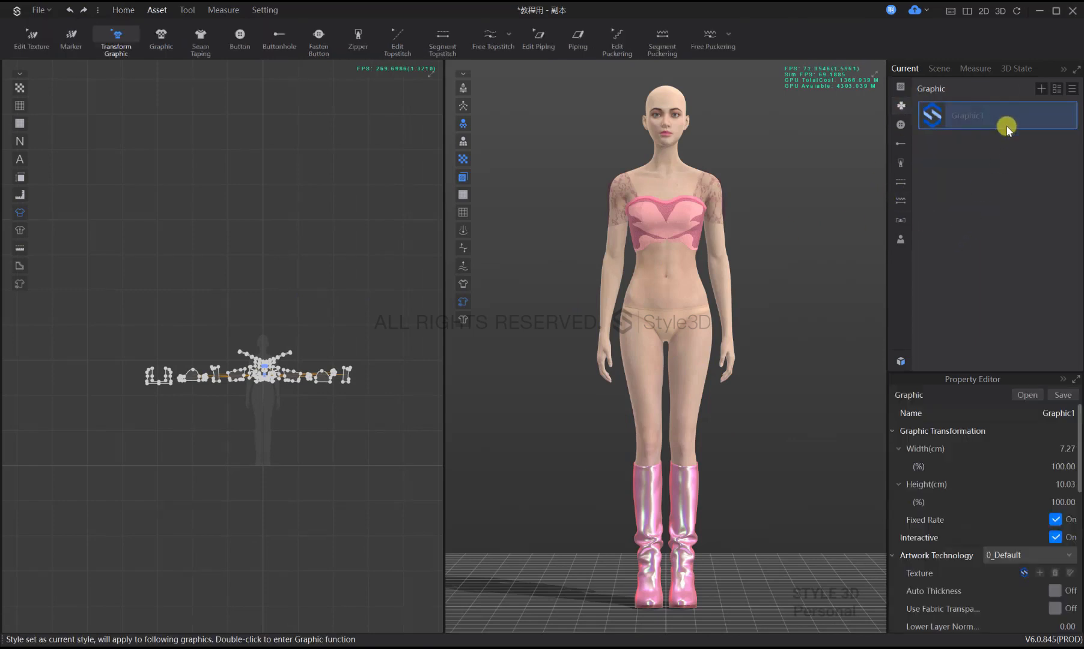
{"action": "left_click", "coordinate": [1025, 395]}
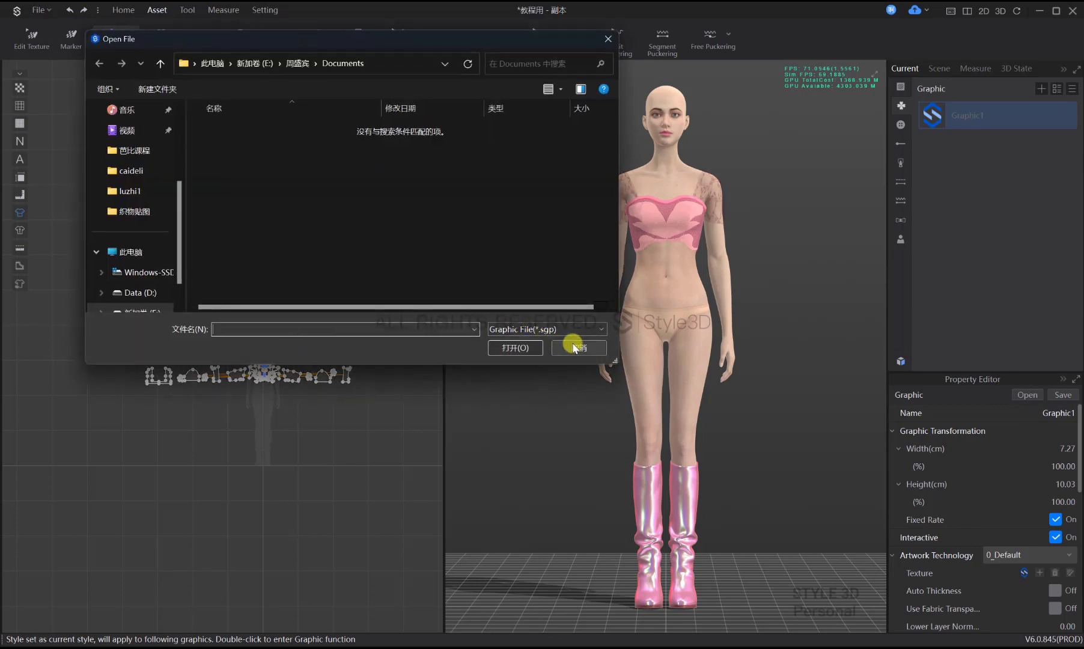
{"action": "left_click", "coordinate": [132, 212]}
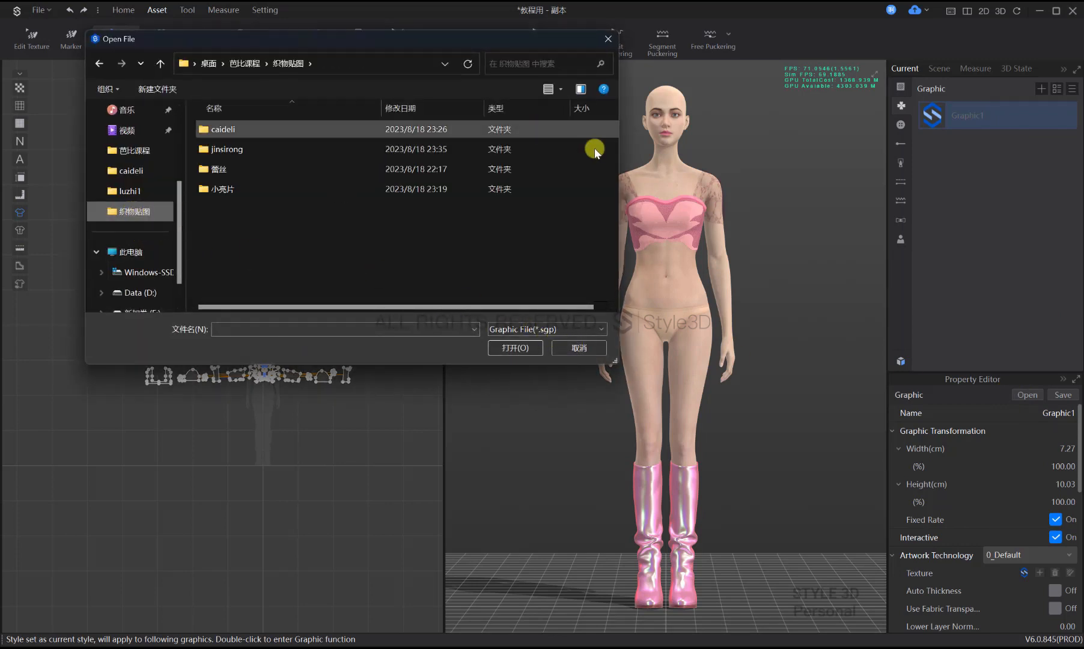
{"action": "left_click", "coordinate": [579, 348]}
Load the pink butterfly image from the course's fabric texture folder as Graphic1's texture
{"action": "scroll", "coordinate": [1026, 463], "scroll_direction": "down", "scroll_amount": 5}
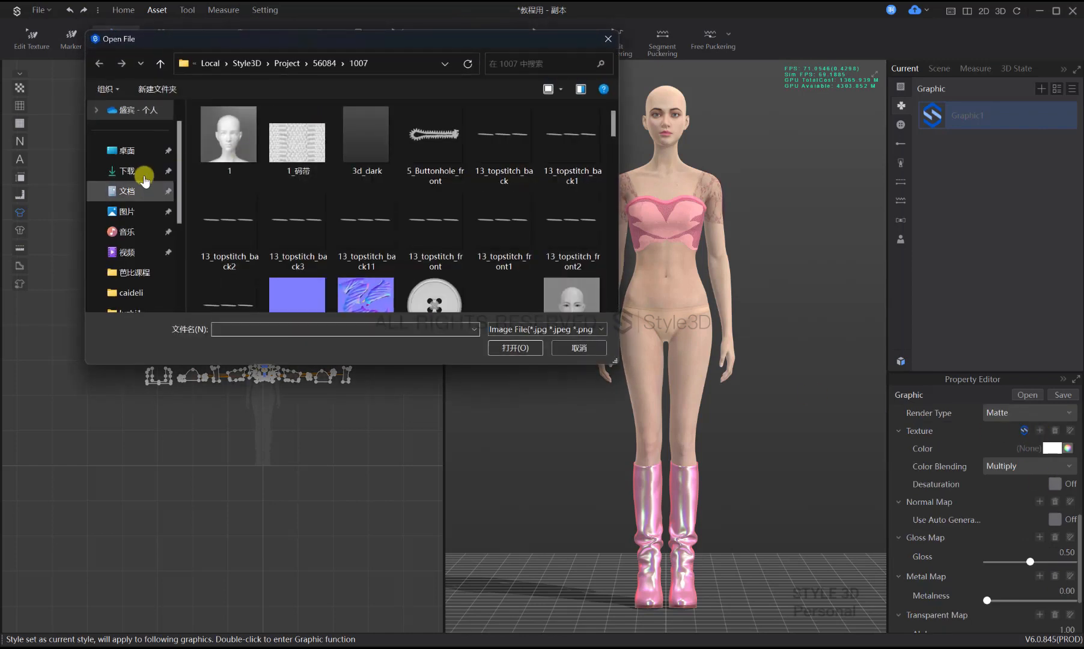
{"action": "left_click", "coordinate": [128, 150]}
{"action": "left_click", "coordinate": [134, 274]}
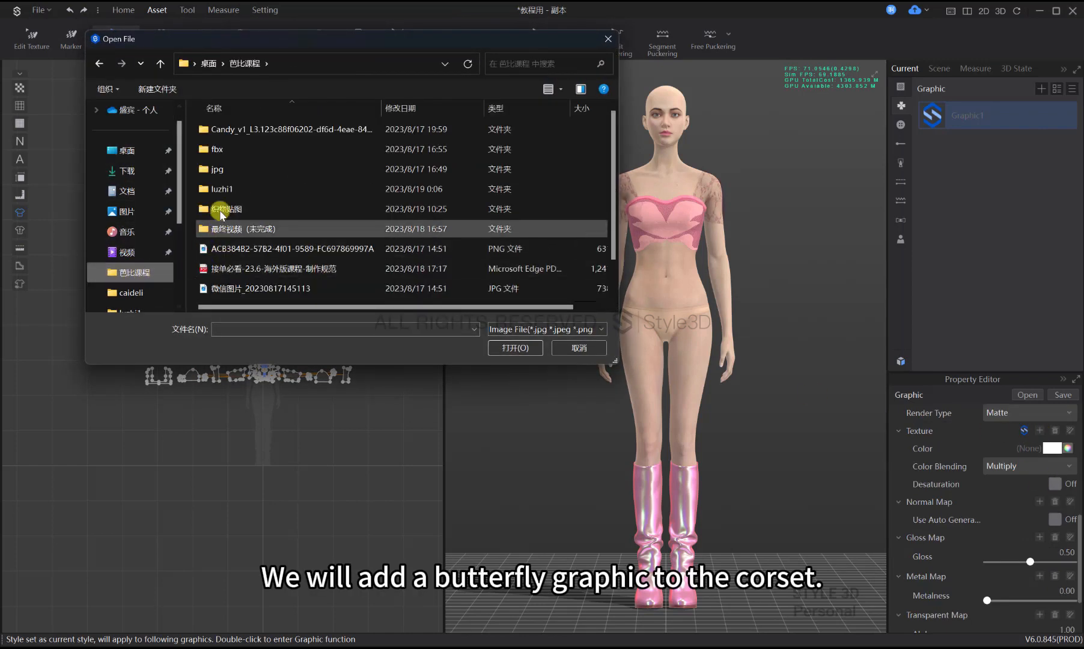
{"action": "double_click", "coordinate": [217, 211]}
{"action": "double_click", "coordinate": [218, 209]}
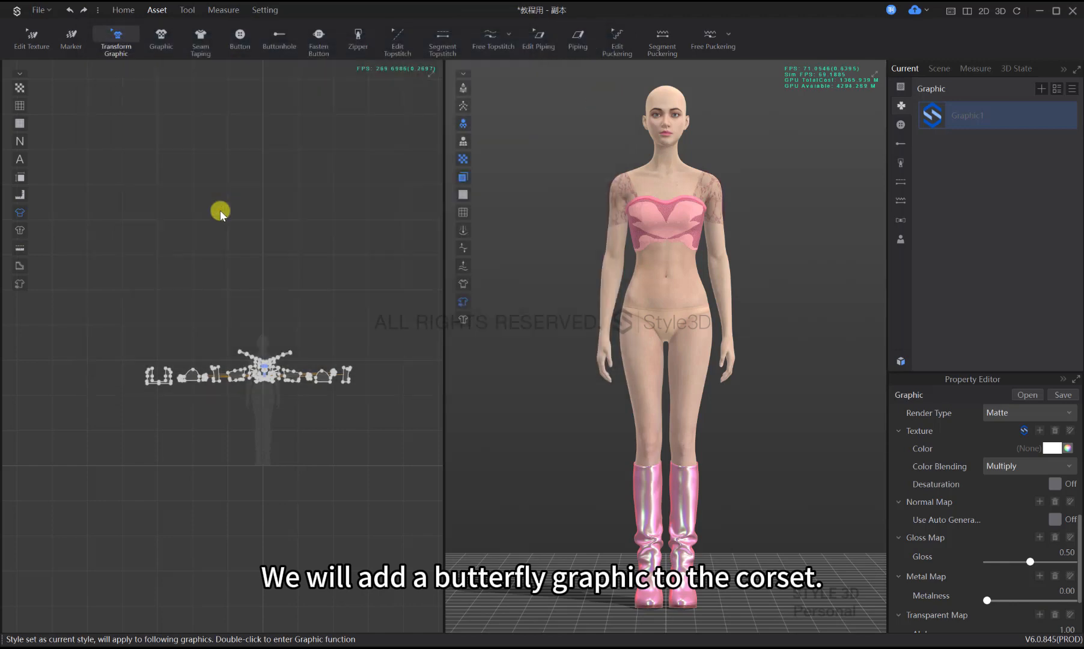
{"action": "left_click", "coordinate": [983, 198]}
{"action": "scroll", "coordinate": [335, 370], "scroll_direction": "down", "scroll_amount": 2}
{"action": "scroll", "coordinate": [334, 370], "scroll_direction": "up", "scroll_amount": 4}
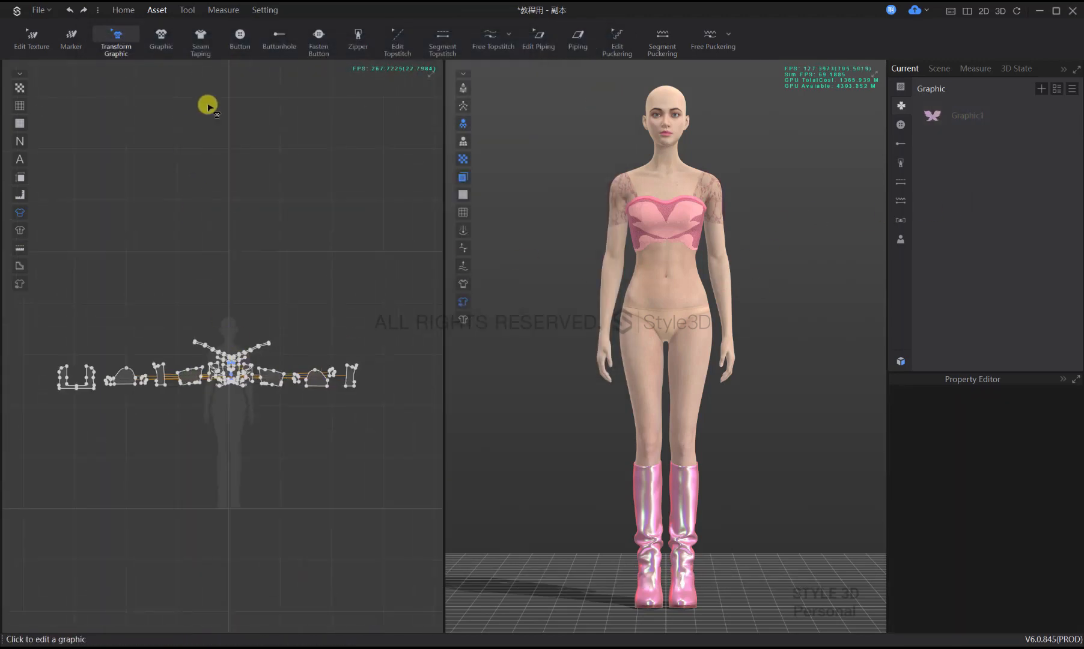
Draw a rectangular pattern about 41.9 by 34.5 cm below the bustier patterns in the 2D view
{"action": "left_click", "coordinate": [135, 20]}
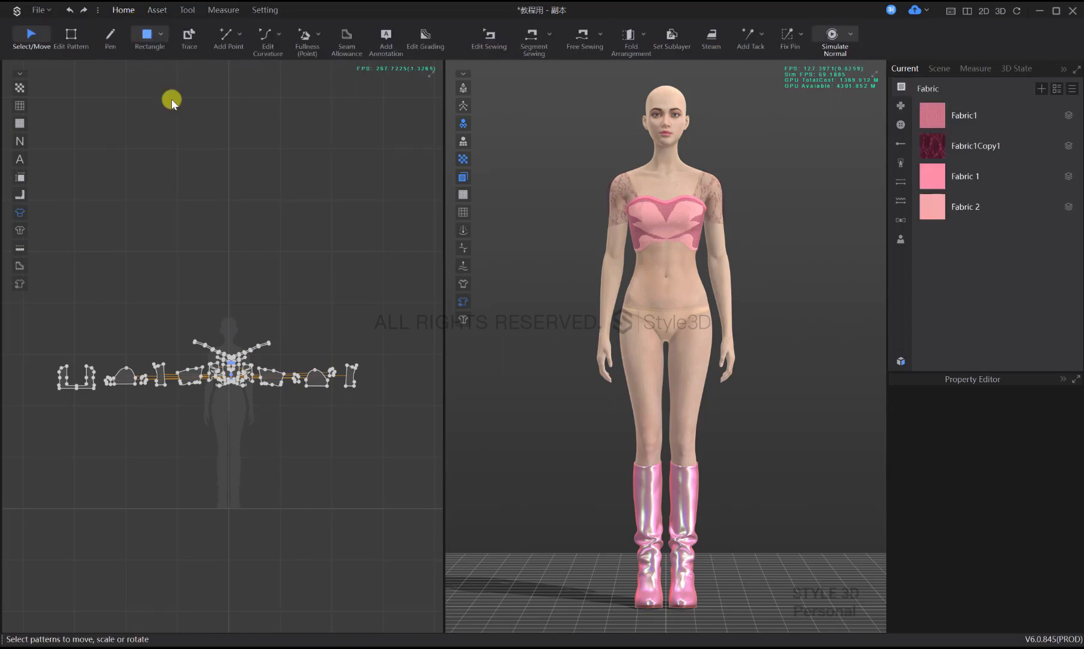
{"action": "key", "text": "s"}
{"action": "scroll", "coordinate": [241, 377], "scroll_direction": "up", "scroll_amount": 5}
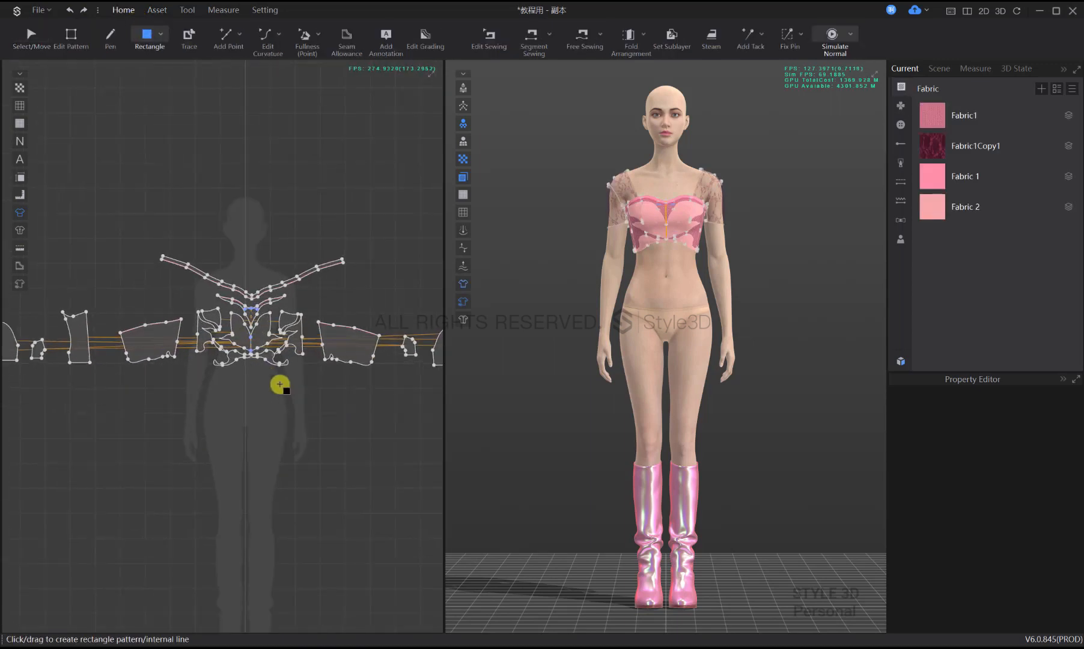
{"action": "left_click_drag", "start_coordinate": [206, 374], "coordinate": [310, 446]}
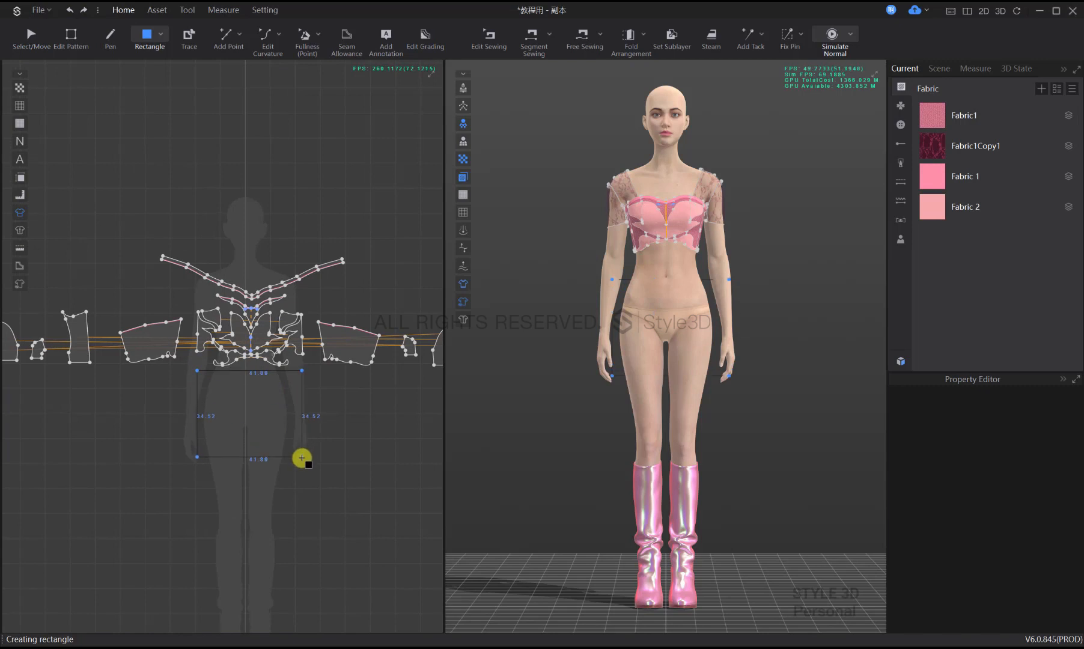
{"action": "left_click_drag", "start_coordinate": [375, 459], "coordinate": [377, 458]}
{"action": "key", "text": "a"}
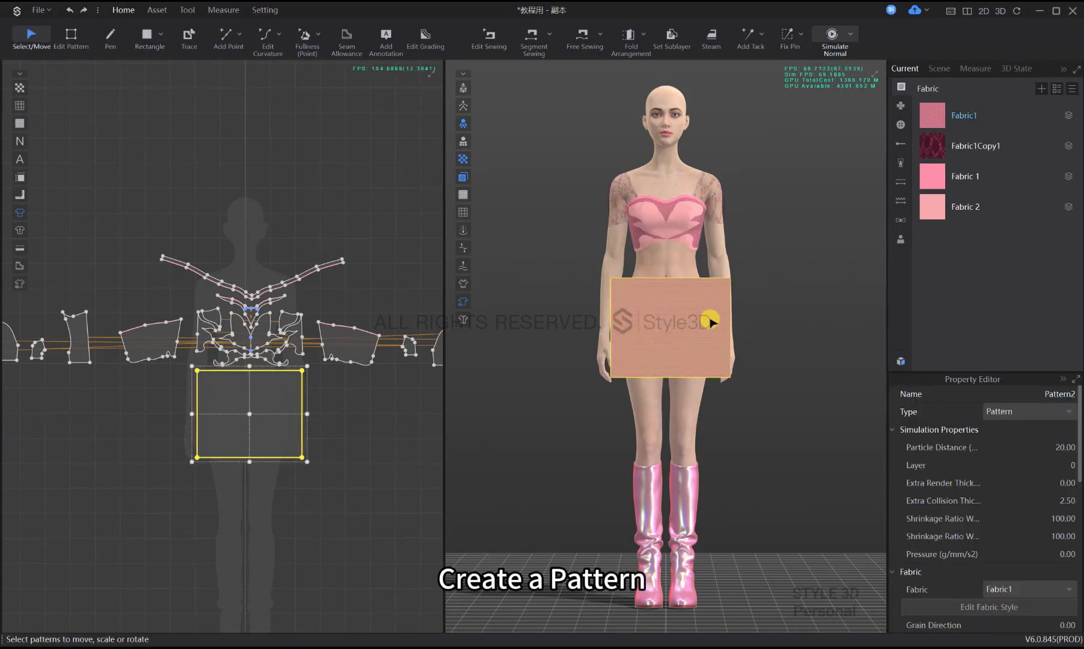
Move the rectangular pattern up in front of the bustier in 3D and center it on the avatar's chest
{"action": "left_click_drag", "start_coordinate": [673, 256], "coordinate": [666, 155]}
{"action": "middle_click_drag", "start_coordinate": [699, 236], "coordinate": [707, 303]}
{"action": "scroll", "coordinate": [708, 305], "scroll_direction": "up", "scroll_amount": 5}
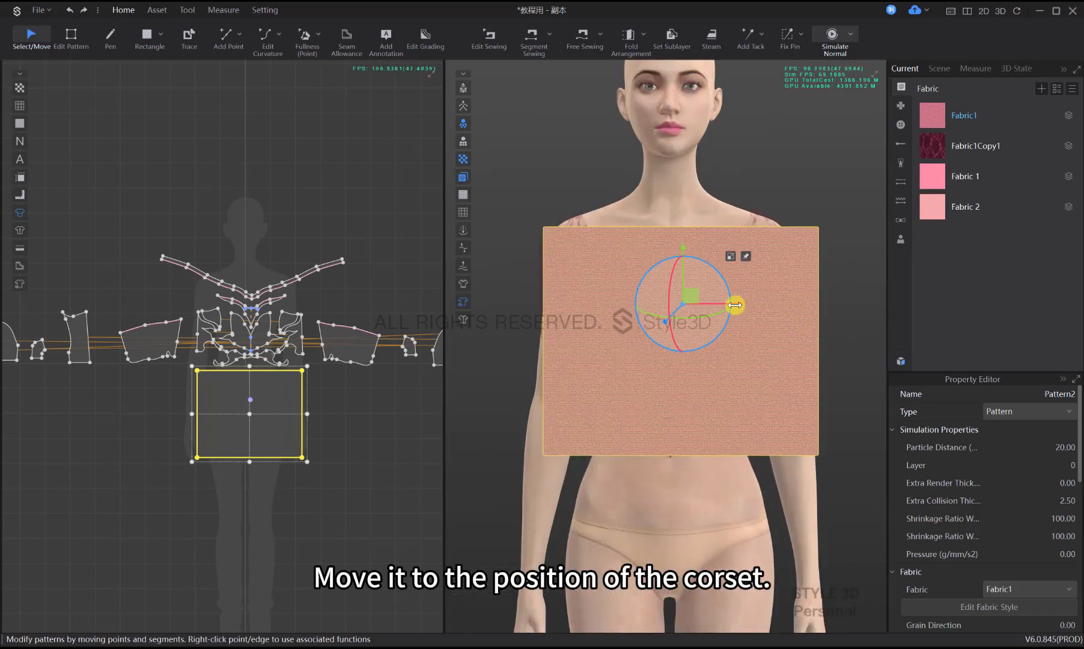
{"action": "mouse_move", "coordinate": [734, 305]}
{"action": "left_mouse_down"}
{"action": "mouse_move", "coordinate": [721, 304]}
{"action": "mouse_move", "coordinate": [753, 308]}
{"action": "left_mouse_up"}
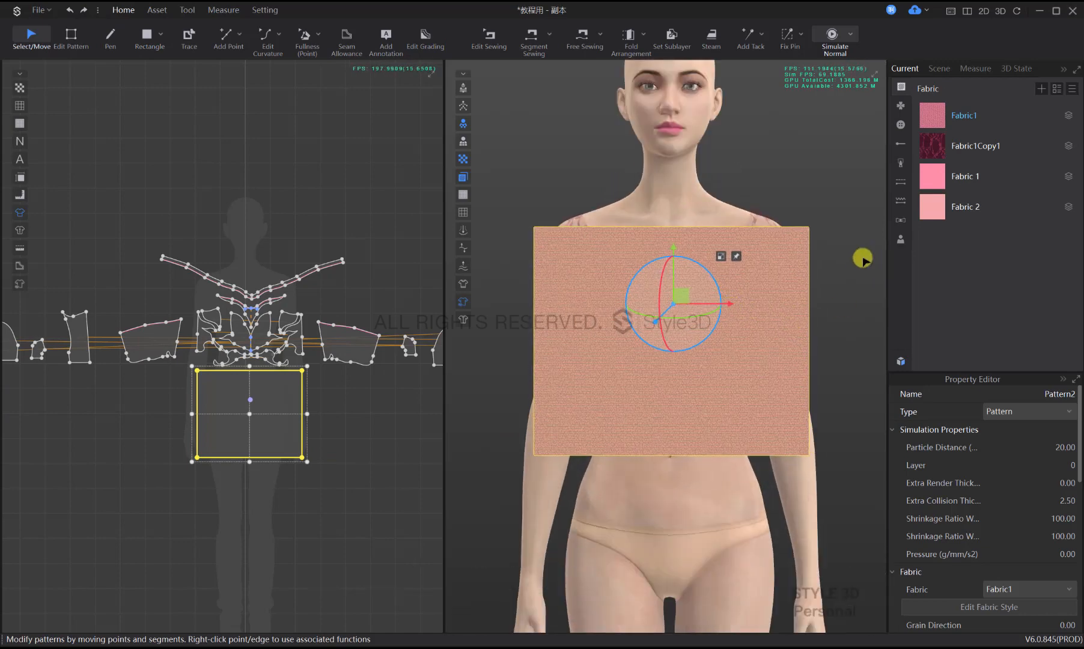
Add a new fabric and apply it to the rectangular pattern
{"action": "left_click", "coordinate": [1041, 88]}
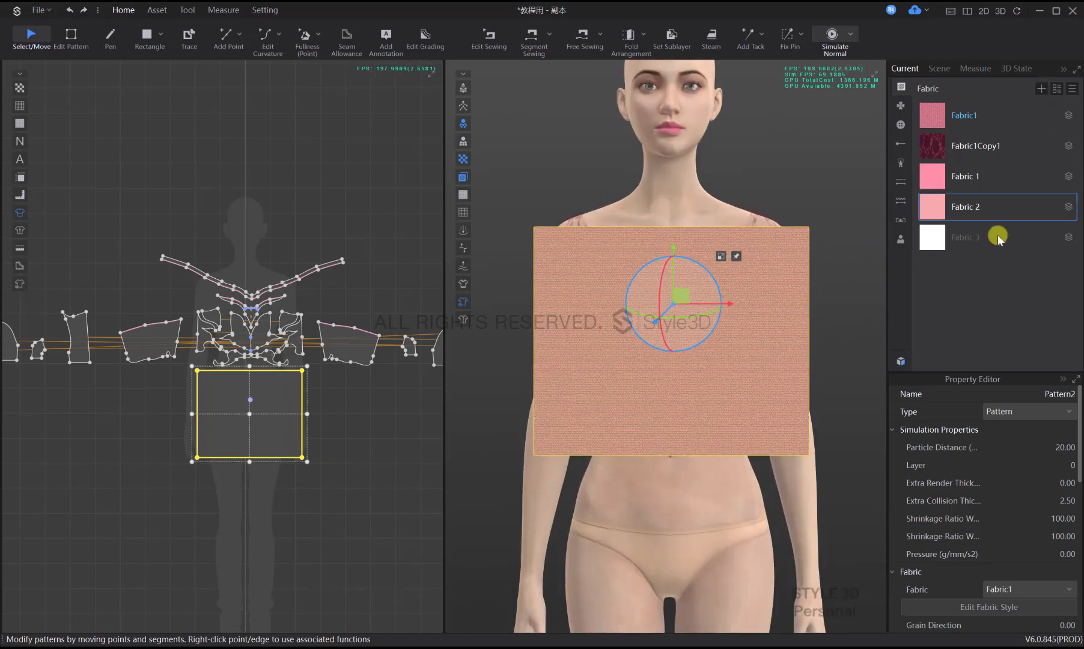
{"action": "left_click", "coordinate": [930, 235]}
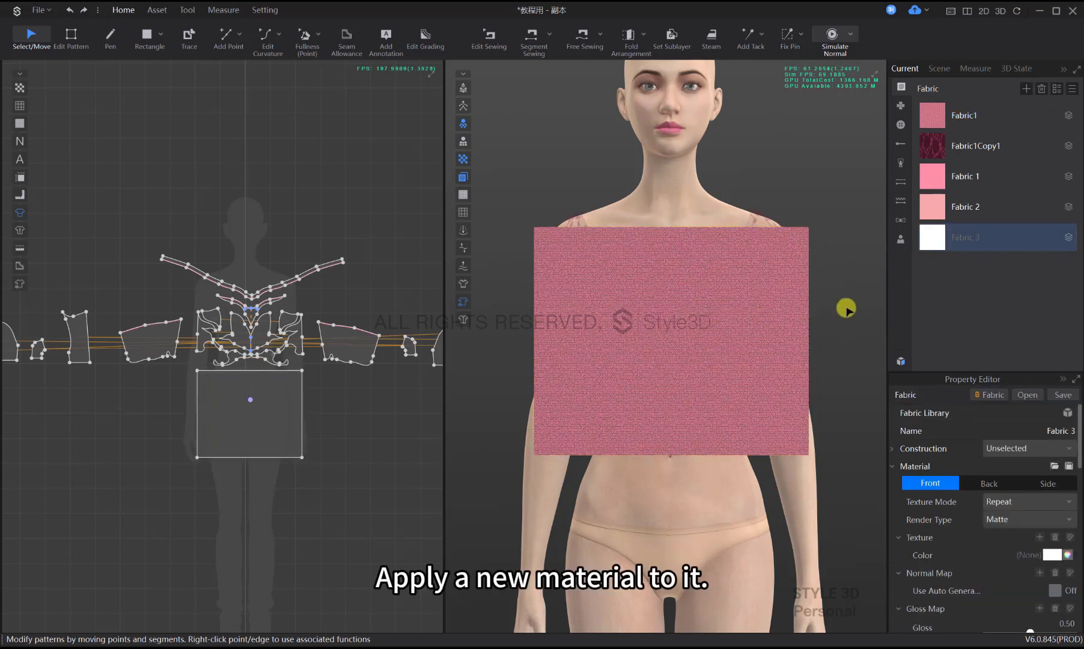
{"action": "left_click_drag", "start_coordinate": [919, 240], "coordinate": [781, 282]}
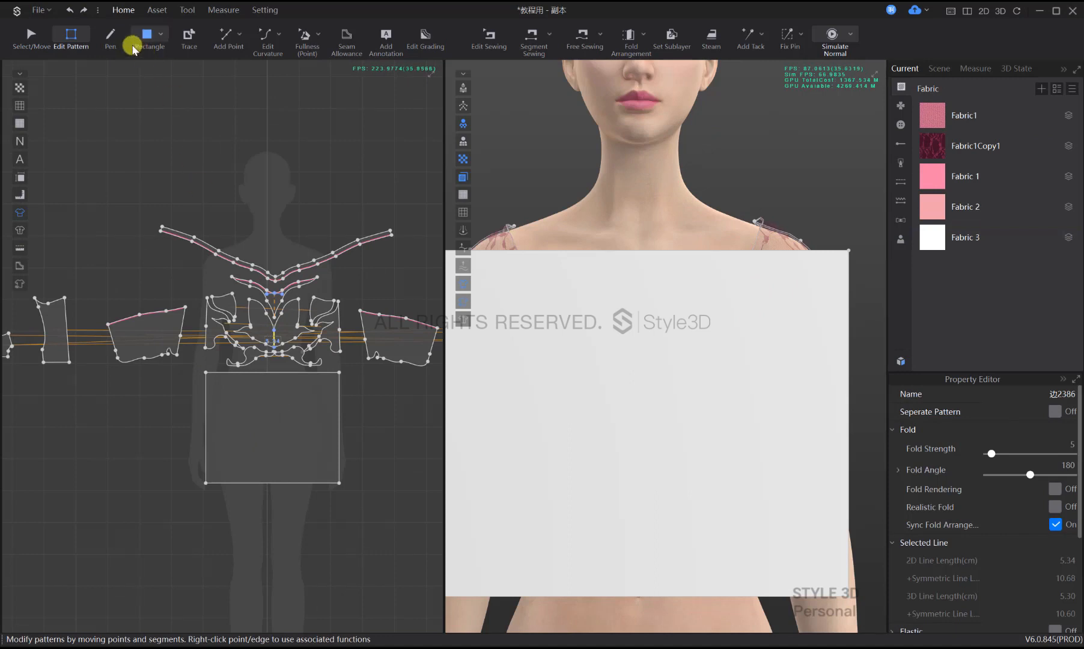
Draw a vertical internal line down the middle of the rectangular pattern and set its length to 5.34 cm
{"action": "key", "text": "h"}
{"action": "left_click", "coordinate": [273, 373]}
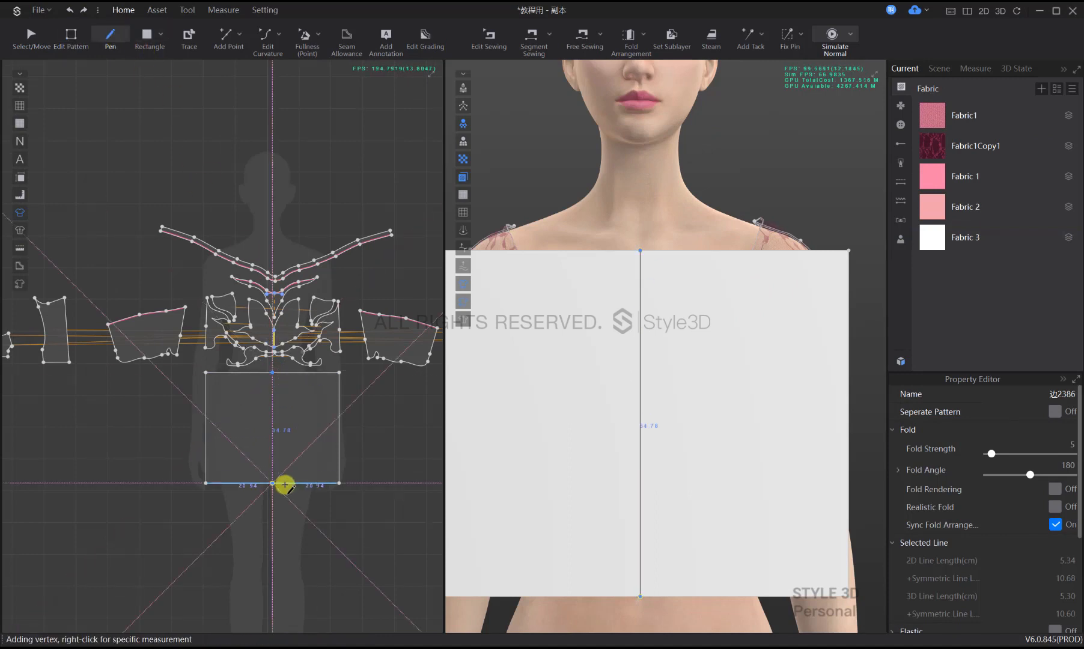
{"action": "left_click", "coordinate": [272, 482]}
{"action": "key", "text": "z"}
{"action": "right_click", "coordinate": [272, 428]}
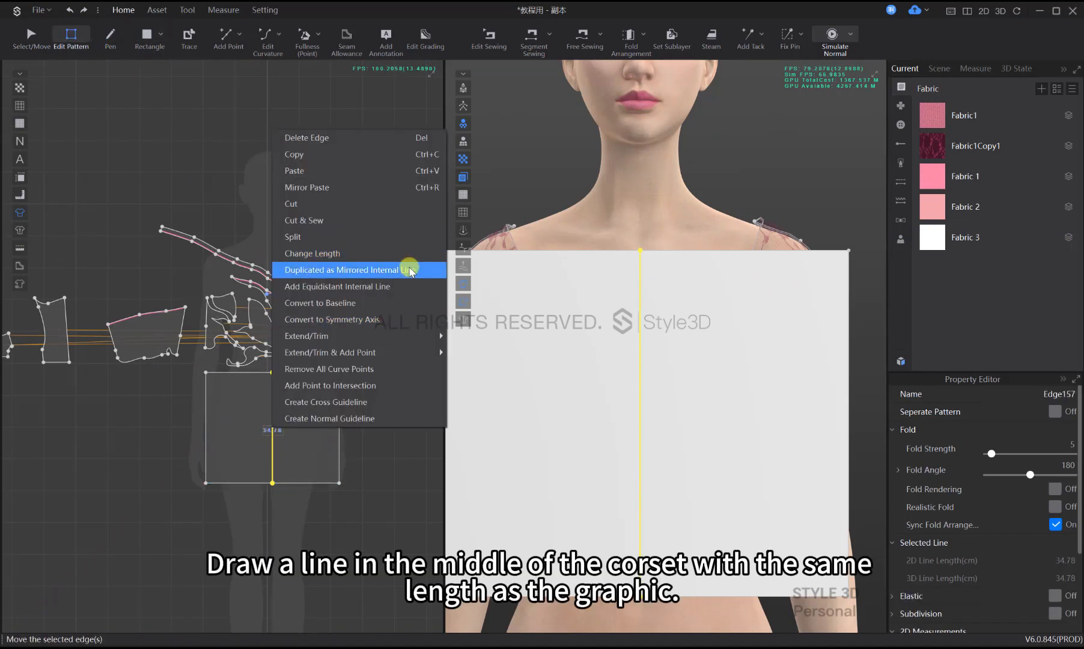
{"action": "left_click", "coordinate": [383, 258]}
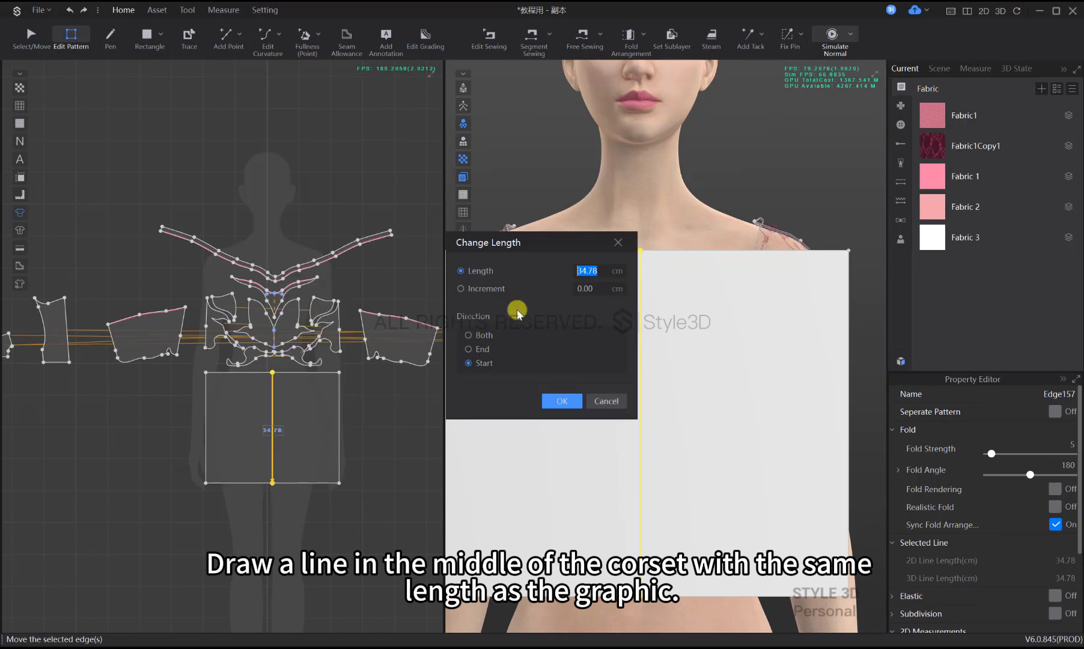
{"action": "type", "text": "5.34"}
{"action": "key", "text": "Return"}
Move the short vertical line down to the center of the rectangular pattern
{"action": "scroll", "coordinate": [259, 380], "scroll_direction": "up", "scroll_amount": 3}
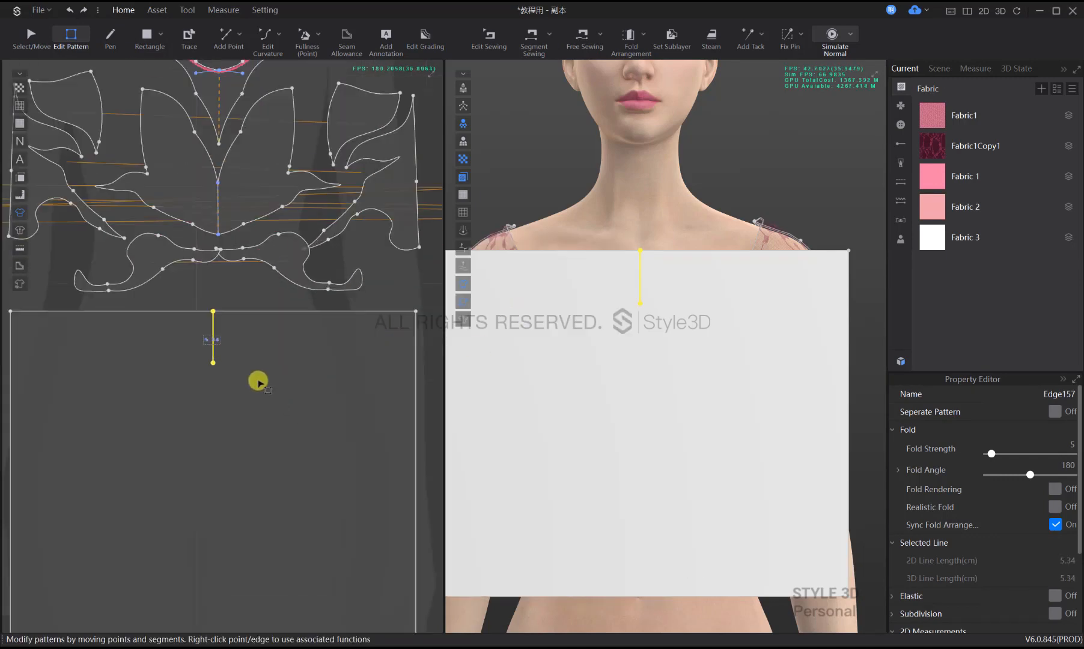
{"action": "scroll", "coordinate": [283, 325], "scroll_direction": "down", "scroll_amount": 1}
{"action": "left_click_drag", "start_coordinate": [281, 326], "coordinate": [280, 398]}
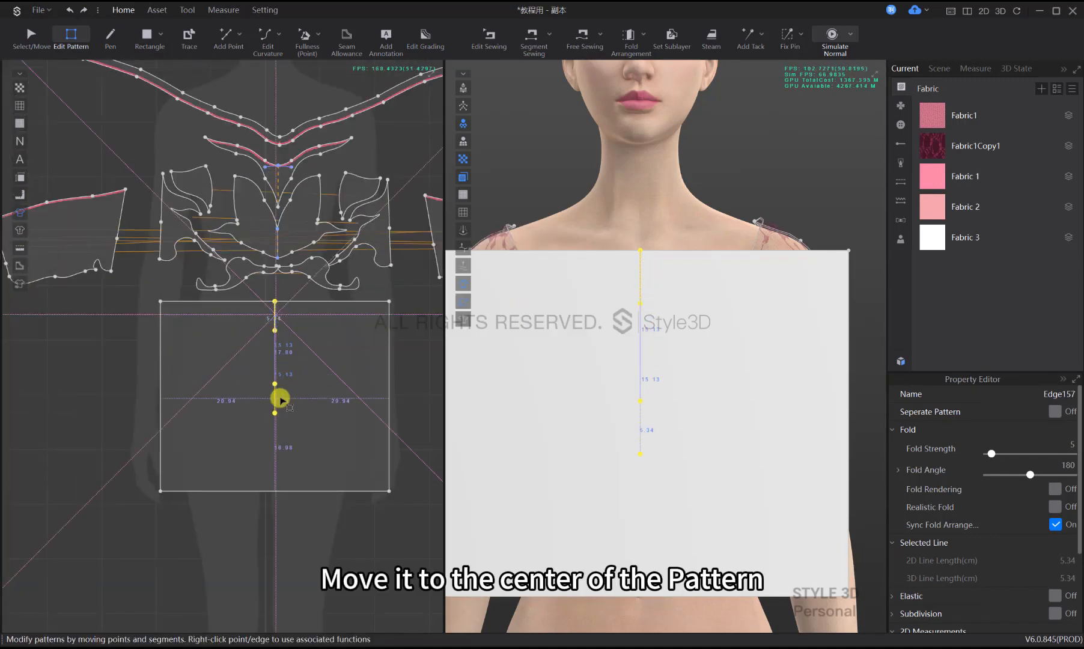
{"action": "left_click", "coordinate": [402, 395]}
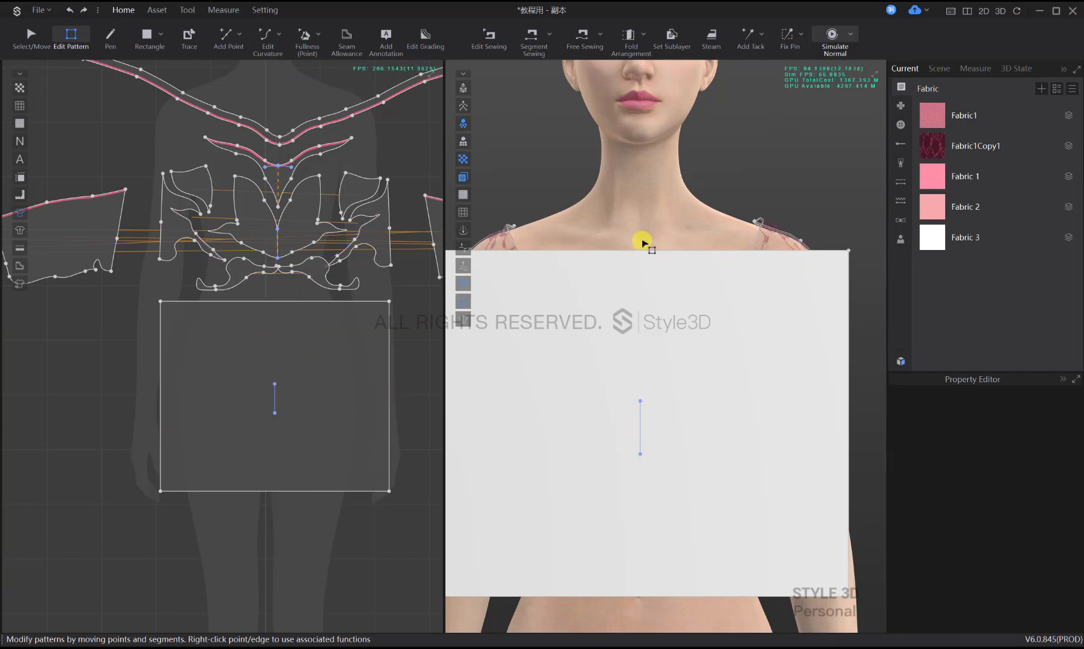
Insert the butterfly Graphic1 onto the rectangular pattern over the short center line
{"action": "left_click", "coordinate": [902, 107]}
{"action": "left_click", "coordinate": [928, 115]}
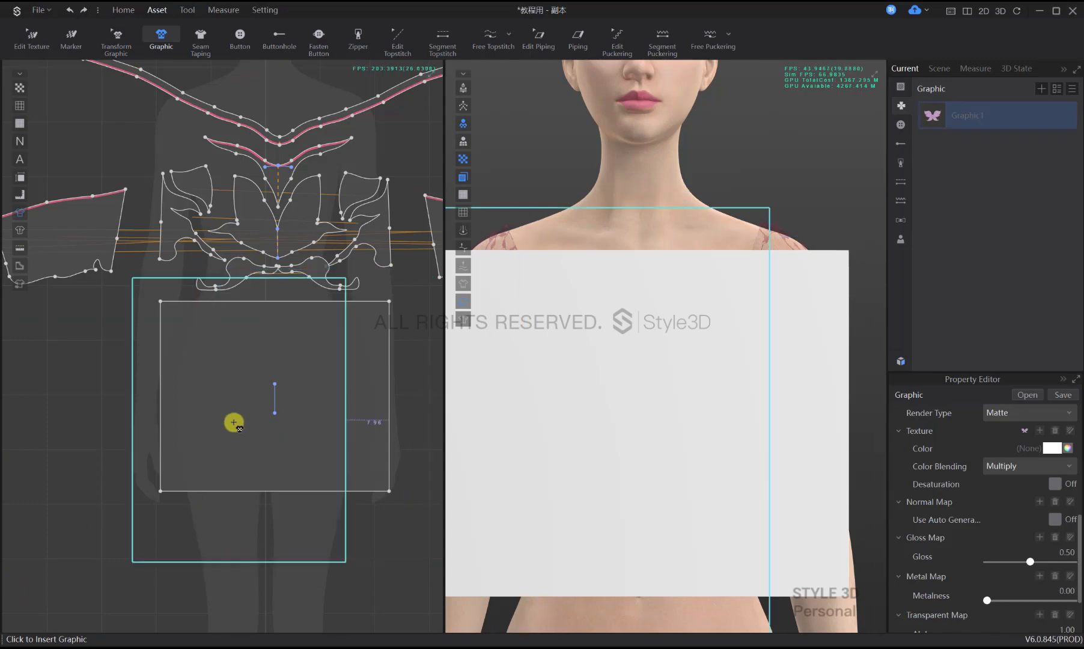
{"action": "left_click", "coordinate": [276, 406]}
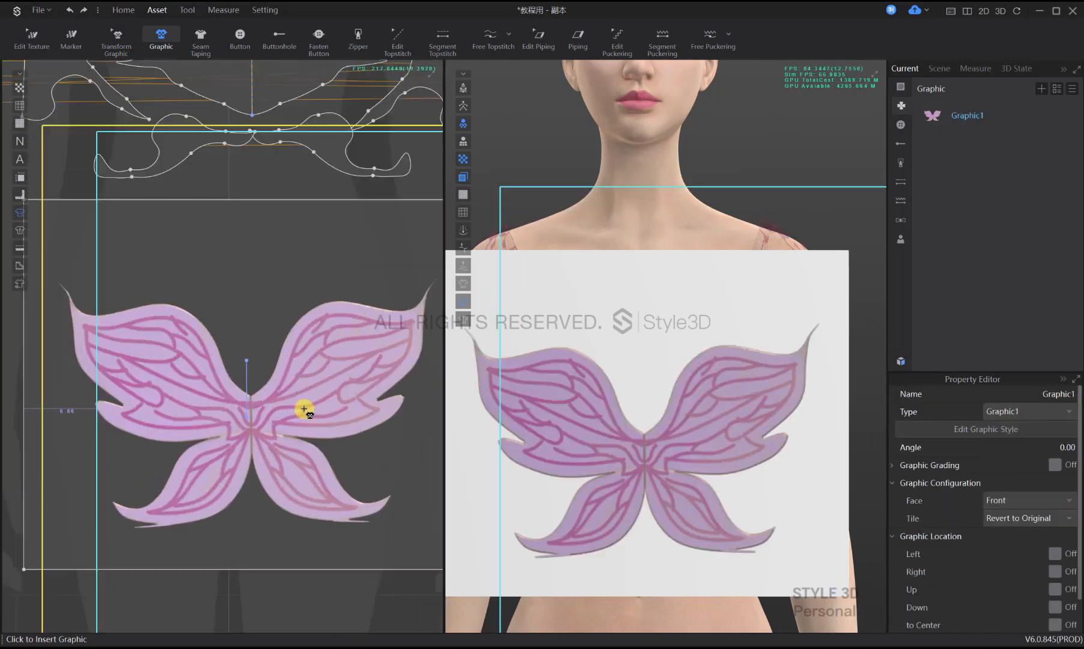
Move the butterfly graphic so that its middle part overlaps the short center line
{"action": "scroll", "coordinate": [315, 411], "scroll_direction": "up", "scroll_amount": 3}
{"action": "scroll", "coordinate": [281, 413], "scroll_direction": "up", "scroll_amount": 3}
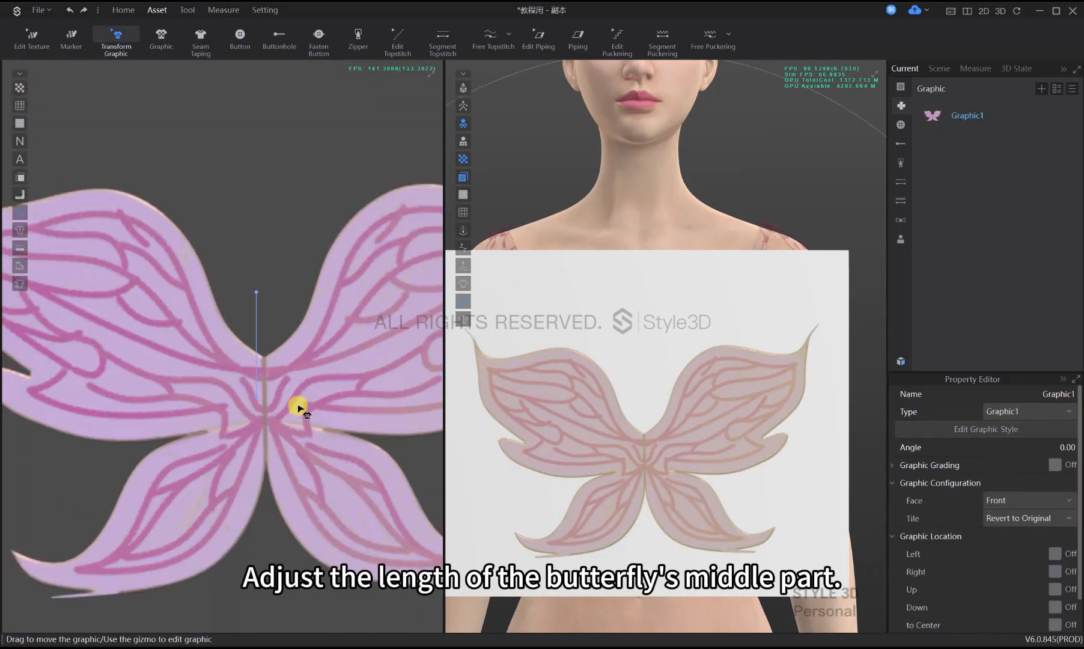
{"action": "left_click_drag", "start_coordinate": [306, 385], "coordinate": [297, 320]}
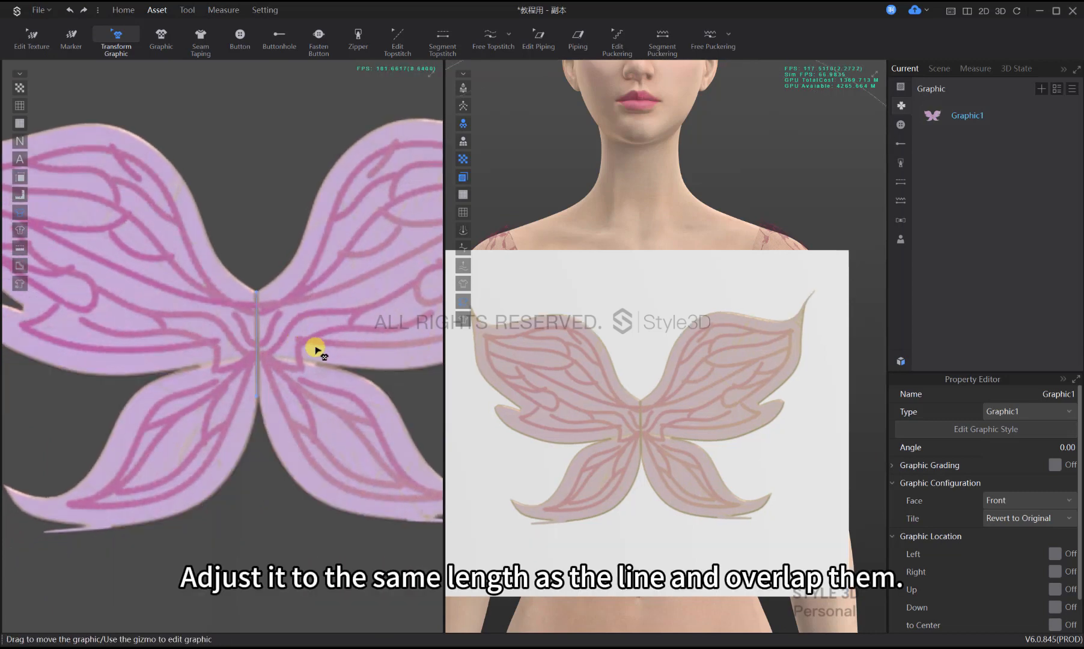
{"action": "scroll", "coordinate": [354, 359], "scroll_direction": "down", "scroll_amount": 5}
{"action": "scroll", "coordinate": [354, 359], "scroll_direction": "up", "scroll_amount": 3}
Start a curved internal line along the butterfly's upper edge, from the left wing tip to the top of the center line
{"action": "middle_click_drag", "start_coordinate": [354, 359], "coordinate": [184, 369]}
{"action": "key", "text": "h"}
{"action": "scroll", "coordinate": [265, 403], "scroll_direction": "up", "scroll_amount": 2}
{"action": "scroll", "coordinate": [121, 285], "scroll_direction": "down", "scroll_amount": 1}
{"action": "scroll", "coordinate": [68, 242], "scroll_direction": "up", "scroll_amount": 3}
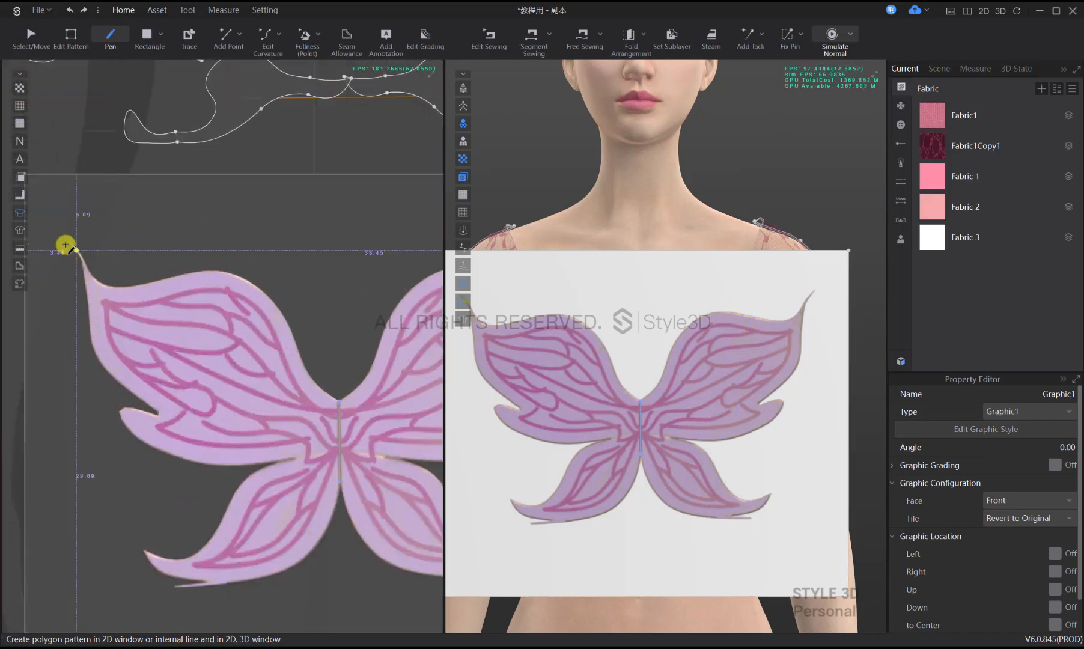
{"action": "left_click", "coordinate": [68, 242]}
{"action": "left_click", "coordinate": [87, 260]}
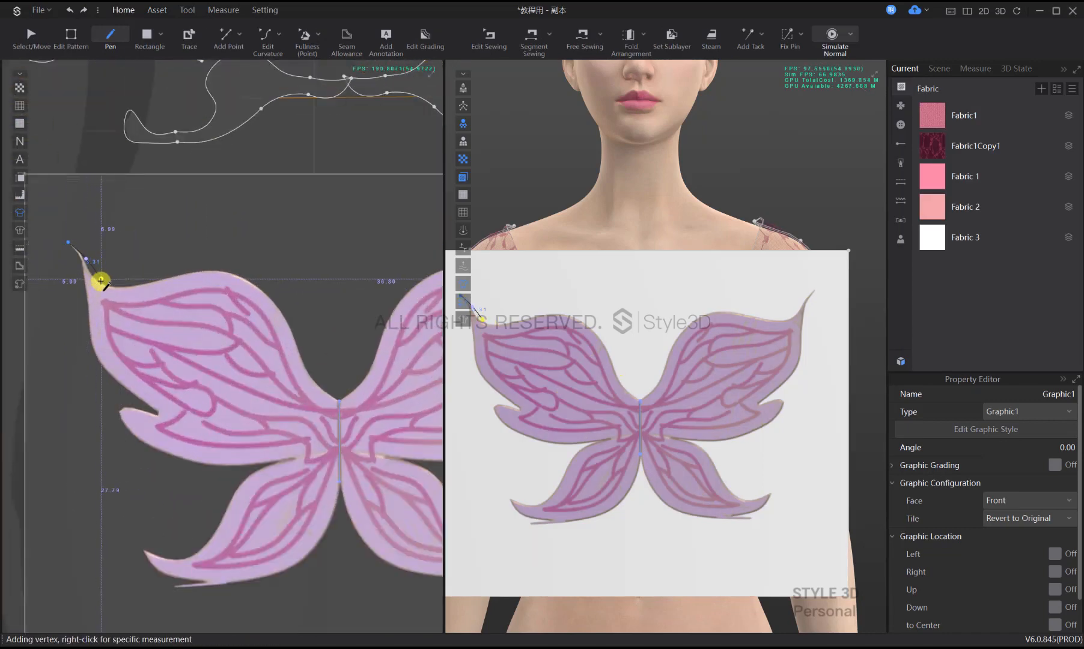
{"action": "left_click", "coordinate": [128, 286]}
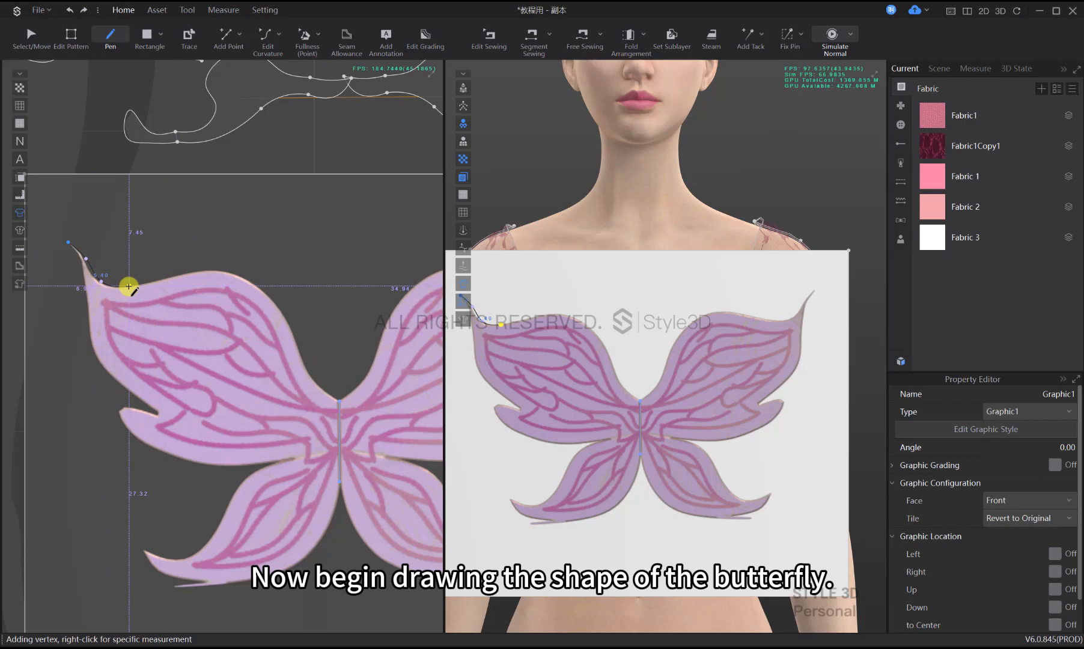
{"action": "left_click", "coordinate": [198, 271]}
{"action": "left_click", "coordinate": [247, 280]}
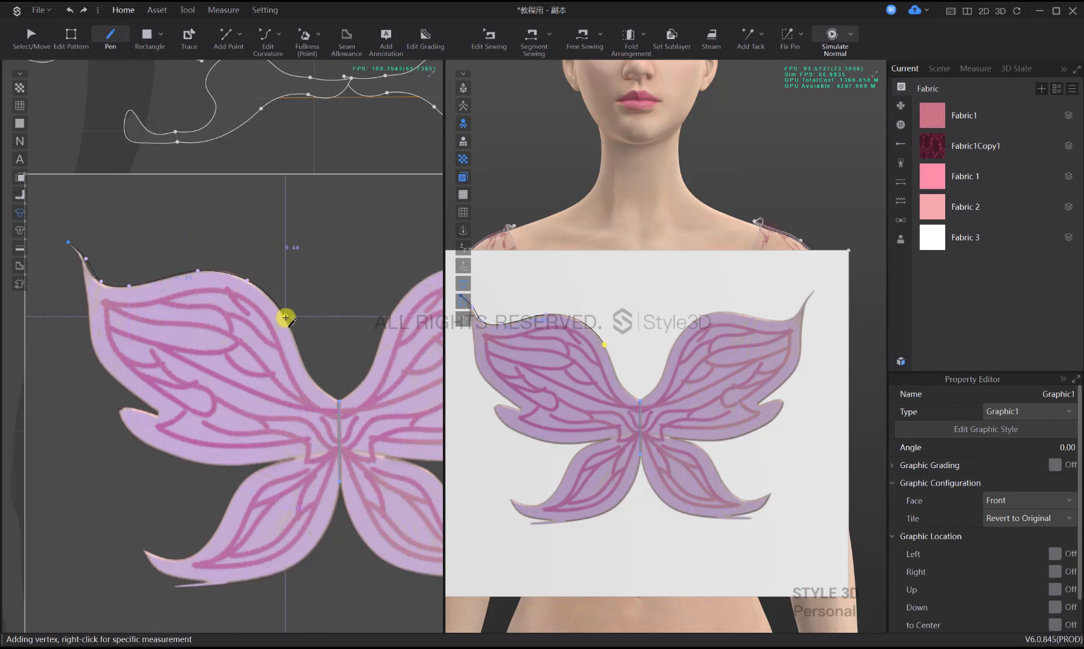
{"action": "left_click", "coordinate": [286, 317]}
{"action": "left_click", "coordinate": [303, 361]}
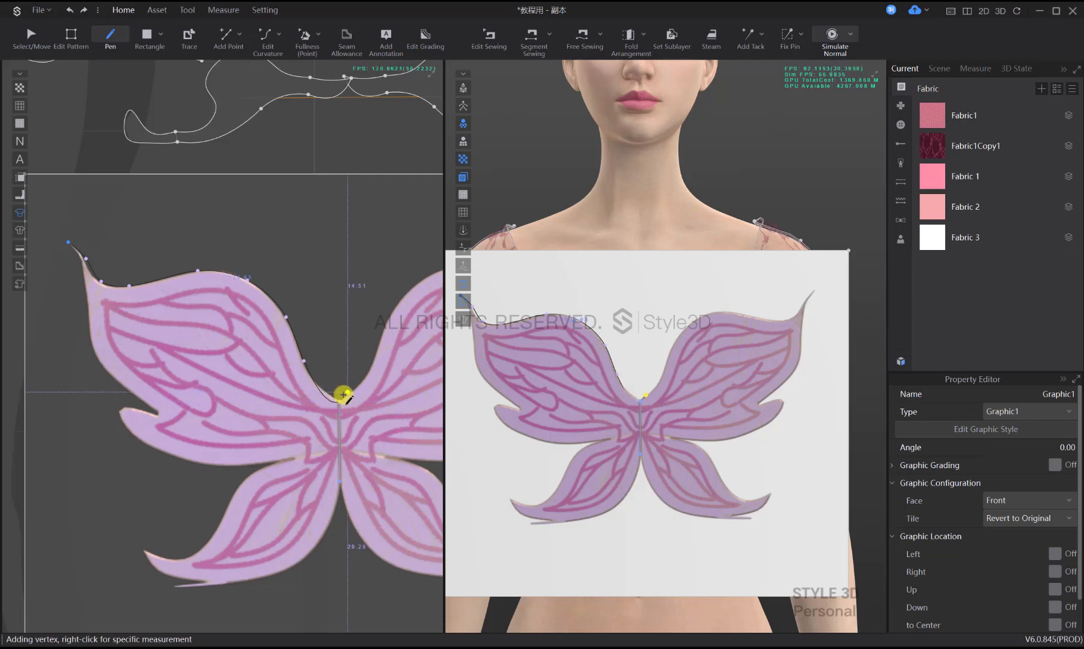
{"action": "left_click", "coordinate": [341, 400]}
Continue the outline along the upper edge of the right wing up to its tip
{"action": "middle_click_drag", "start_coordinate": [351, 385], "coordinate": [318, 408]}
{"action": "left_click", "coordinate": [339, 391]}
{"action": "middle_click_drag", "start_coordinate": [414, 290], "coordinate": [252, 346]}
{"action": "left_click", "coordinate": [356, 356]}
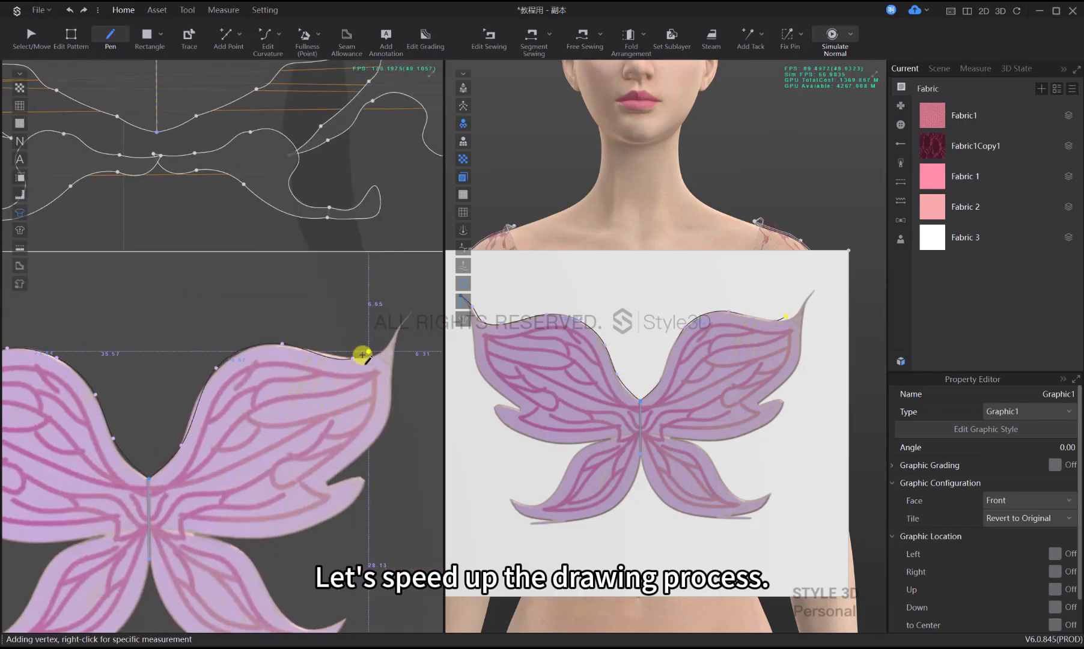
{"action": "left_click", "coordinate": [399, 322]}
{"action": "middle_click_drag", "start_coordinate": [399, 325], "coordinate": [411, 269]}
{"action": "left_click", "coordinate": [406, 322]}
Continue the outline down the right wing's side and around the lower right wing to the bottom of the center line
{"action": "scroll", "coordinate": [334, 431], "scroll_direction": "up", "scroll_amount": 5}
{"action": "left_click", "coordinate": [336, 416]}
{"action": "left_click", "coordinate": [336, 427]}
{"action": "scroll", "coordinate": [336, 428], "scroll_direction": "down", "scroll_amount": 5}
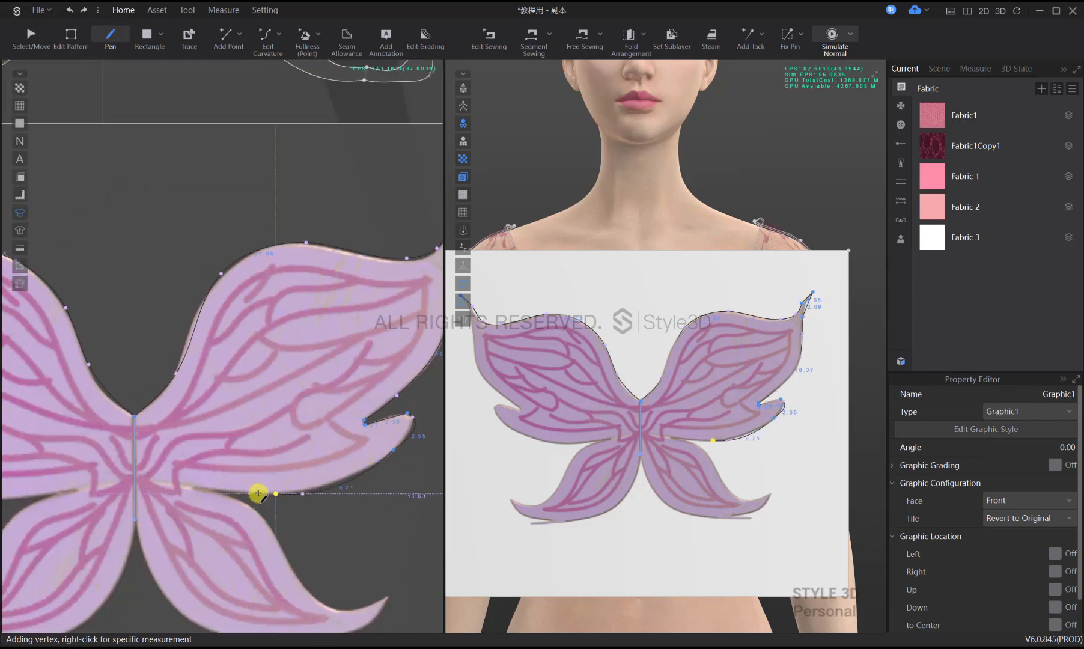
{"action": "right_click", "coordinate": [261, 513]}
{"action": "left_click", "coordinate": [603, 363]}
{"action": "left_click", "coordinate": [404, 549]}
{"action": "left_click", "coordinate": [357, 612]}
{"action": "left_click", "coordinate": [303, 612]}
{"action": "left_click", "coordinate": [247, 608], "text": "ctrl"}
{"action": "left_click", "coordinate": [138, 576], "text": "ctrl"}
{"action": "left_click", "coordinate": [86, 455]}
{"action": "scroll", "coordinate": [109, 420], "scroll_direction": "down", "scroll_amount": 2}
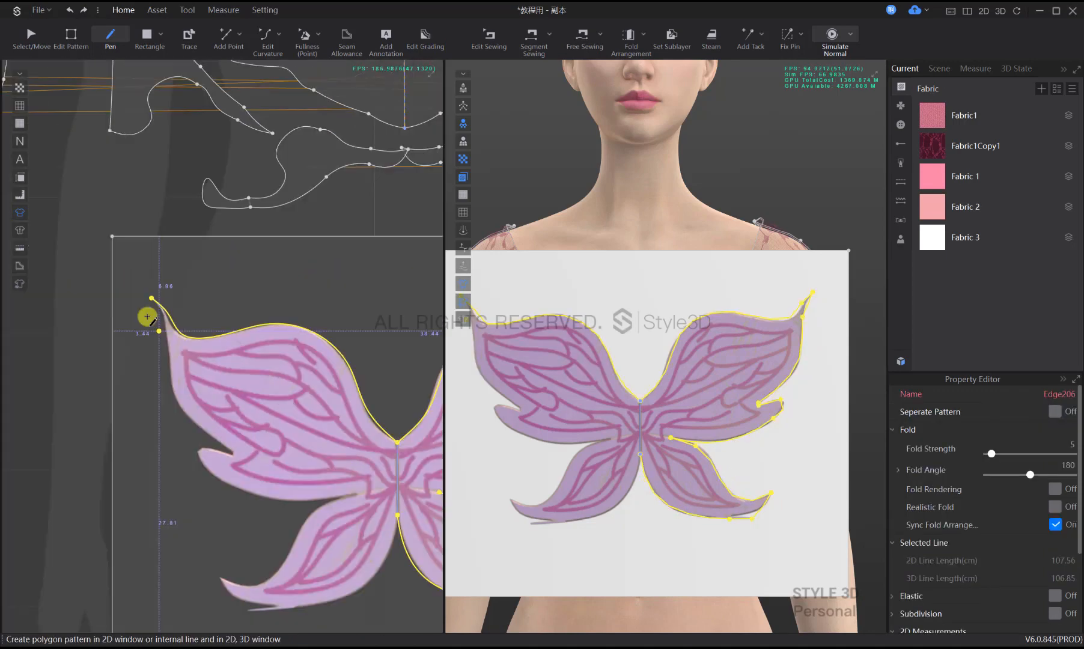
Draw the outline of the left side from the upper left wing tip around the lower left wing
{"action": "left_click", "coordinate": [150, 298]}
{"action": "scroll", "coordinate": [155, 308], "scroll_direction": "up", "scroll_amount": 3}
{"action": "middle_click_drag", "start_coordinate": [229, 358], "coordinate": [180, 281]}
{"action": "left_click", "coordinate": [236, 445], "text": "ctrl"}
{"action": "left_click", "coordinate": [313, 510]}
{"action": "left_click", "coordinate": [282, 505], "text": "ctrl"}
{"action": "left_click", "coordinate": [423, 494]}
{"action": "middle_click_drag", "start_coordinate": [424, 494], "coordinate": [413, 461]}
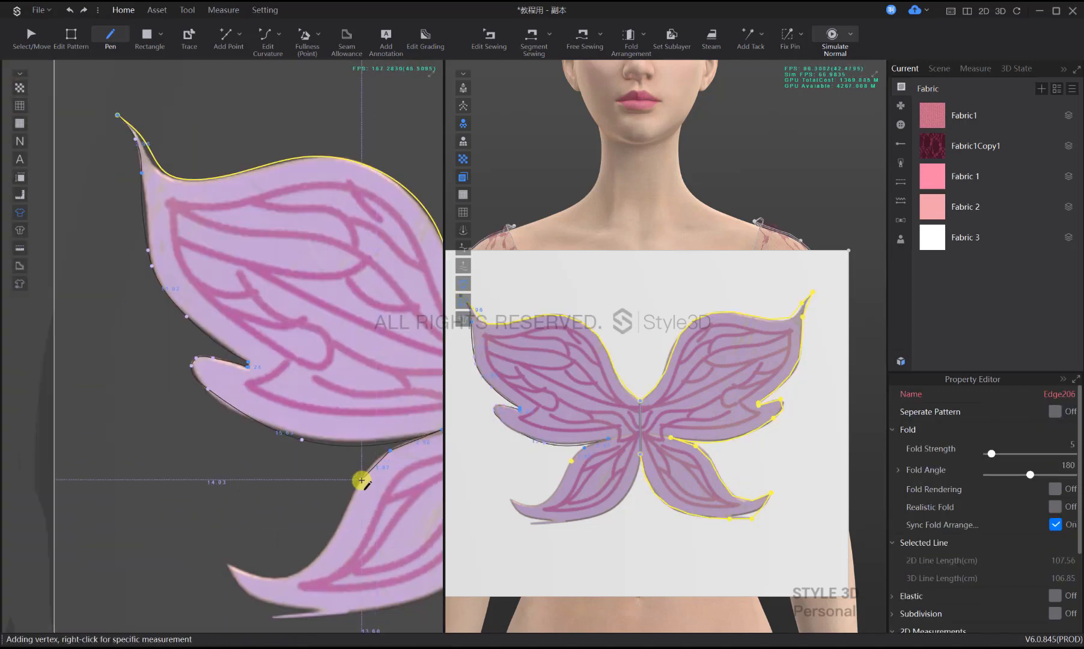
{"action": "left_click", "coordinate": [361, 482]}
{"action": "left_click", "coordinate": [196, 592]}
{"action": "middle_click_drag", "start_coordinate": [196, 591], "coordinate": [150, 471]}
{"action": "left_click", "coordinate": [199, 530]}
{"action": "middle_click_drag", "start_coordinate": [394, 485], "coordinate": [235, 512]}
Trace the full butterfly outline as a separate pattern and place it below the rectangular pattern
{"action": "key", "text": "i"}
{"action": "left_click", "coordinate": [373, 405]}
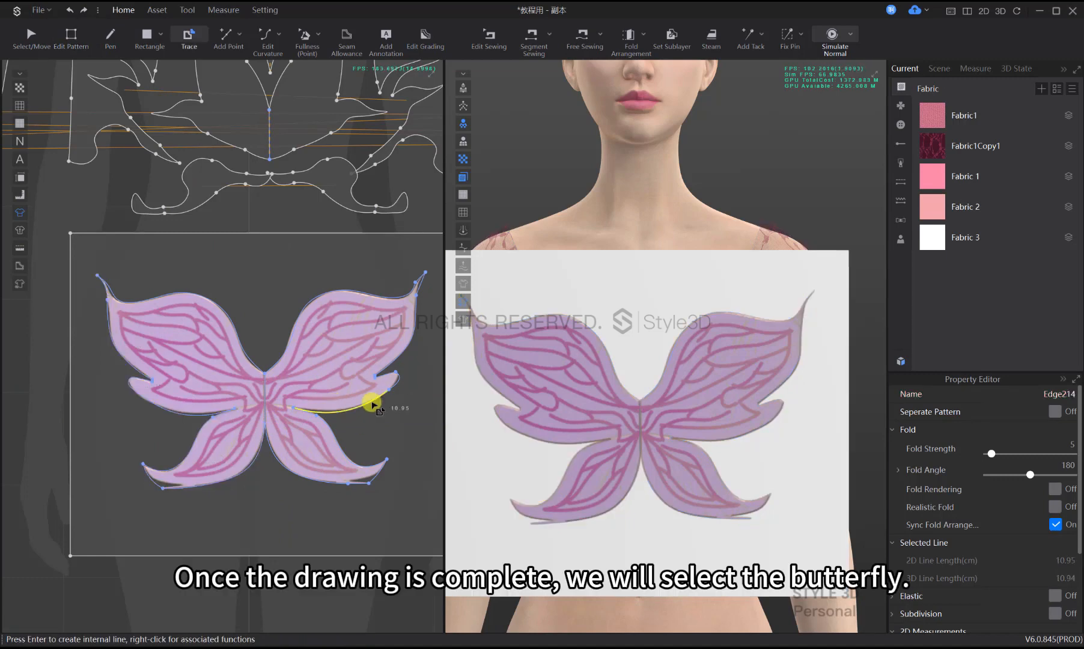
{"action": "left_click", "coordinate": [268, 445]}
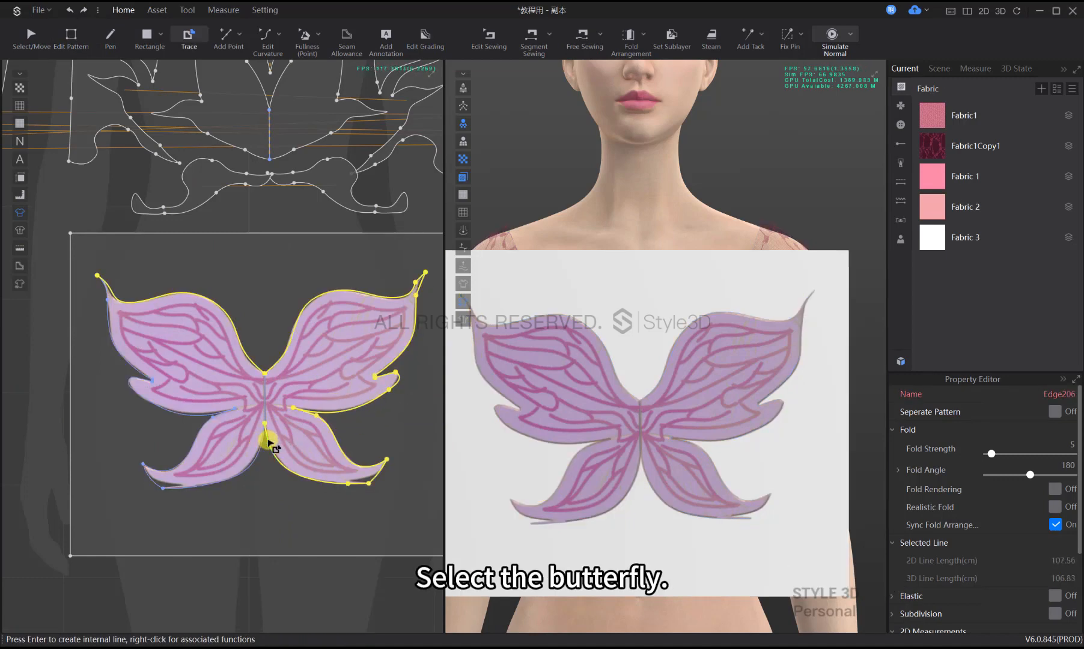
{"action": "left_click", "coordinate": [257, 433]}
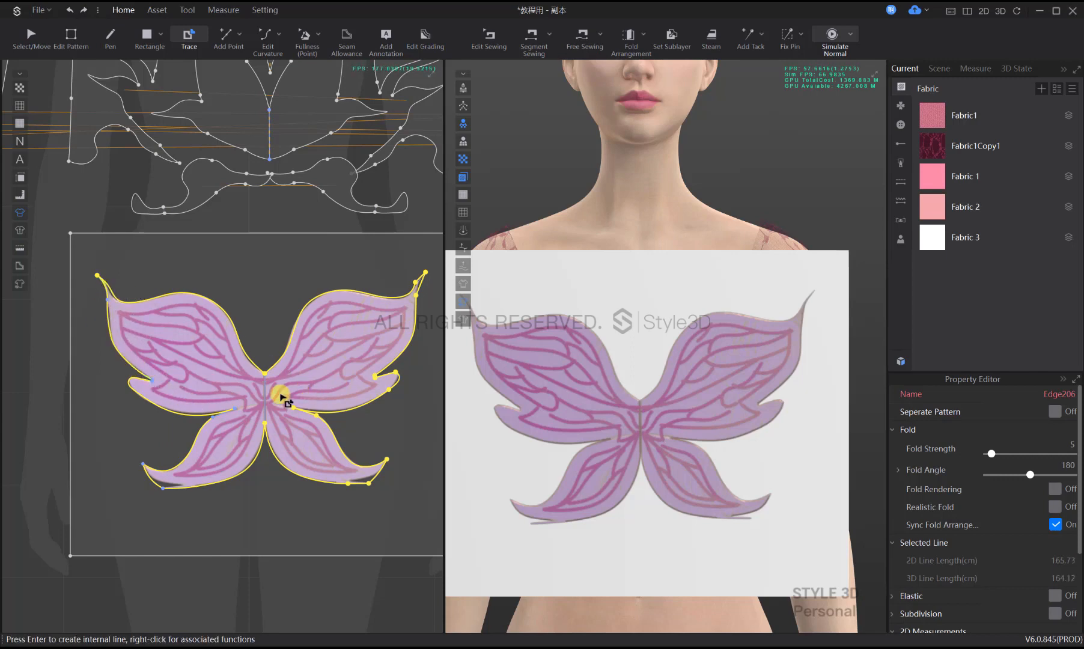
{"action": "right_click", "coordinate": [329, 482]}
{"action": "left_click", "coordinate": [349, 488]}
{"action": "scroll", "coordinate": [310, 477], "scroll_direction": "down", "scroll_amount": 3}
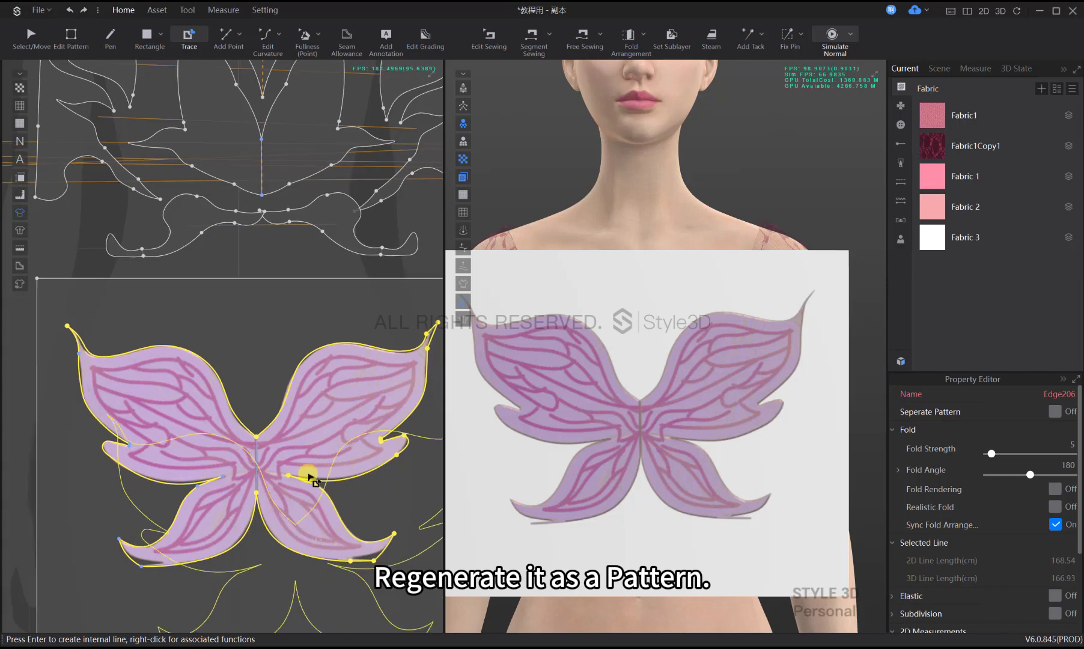
{"action": "left_click", "coordinate": [291, 541]}
Insert the butterfly Graphic1 onto the new butterfly-shaped pattern
{"action": "key", "text": "q"}
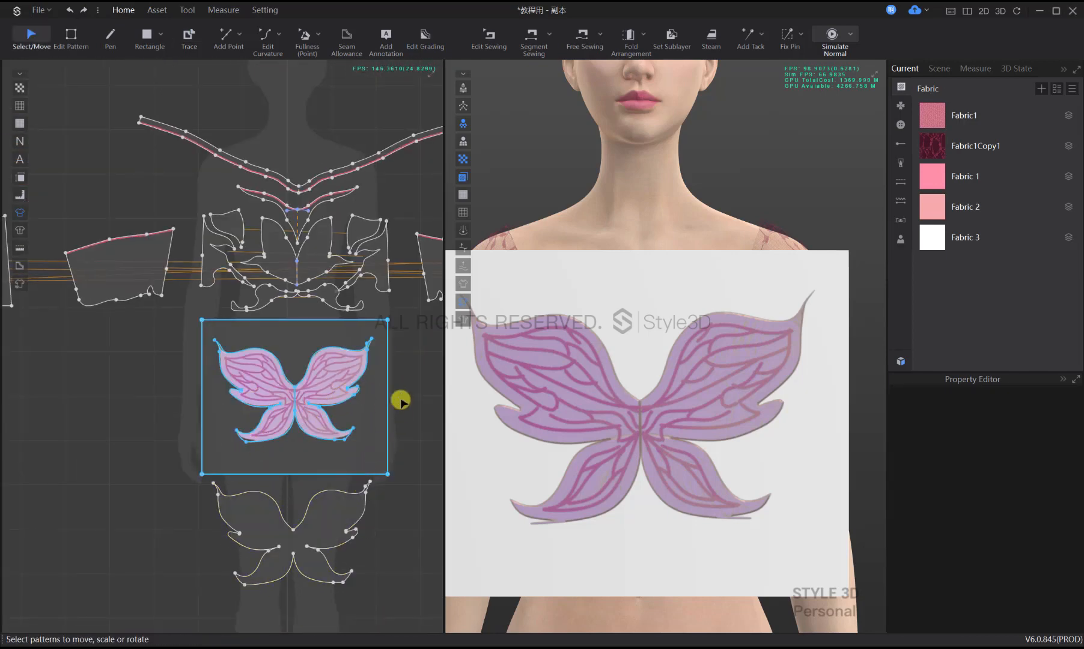
{"action": "left_click", "coordinate": [901, 105]}
{"action": "left_click", "coordinate": [968, 116]}
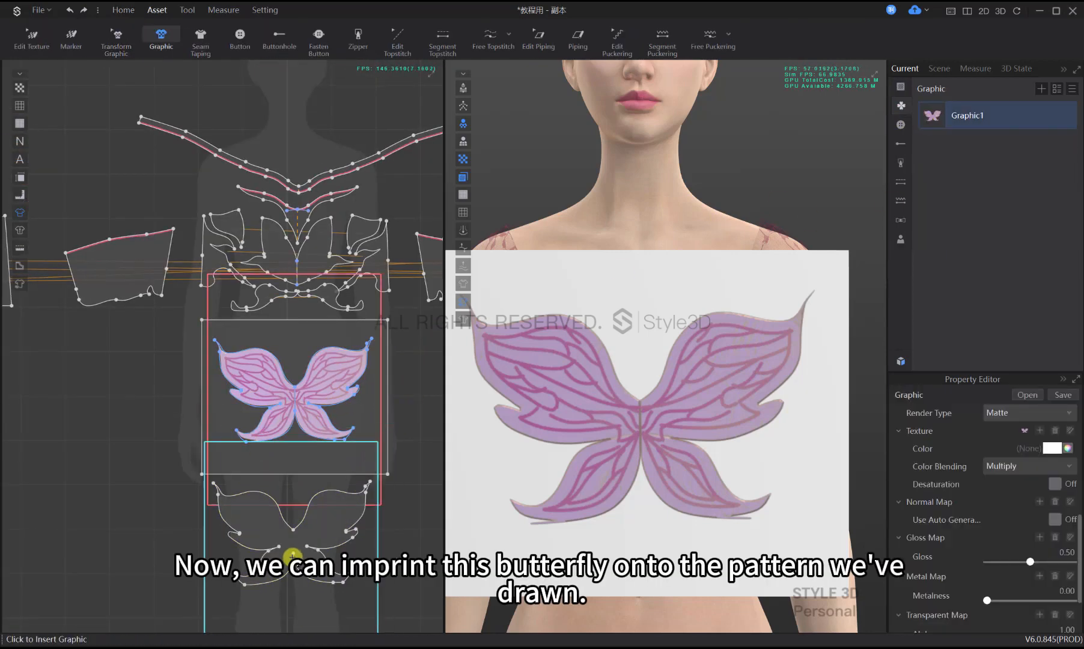
{"action": "scroll", "coordinate": [304, 511], "scroll_direction": "up", "scroll_amount": 3}
{"action": "left_click", "coordinate": [291, 507]}
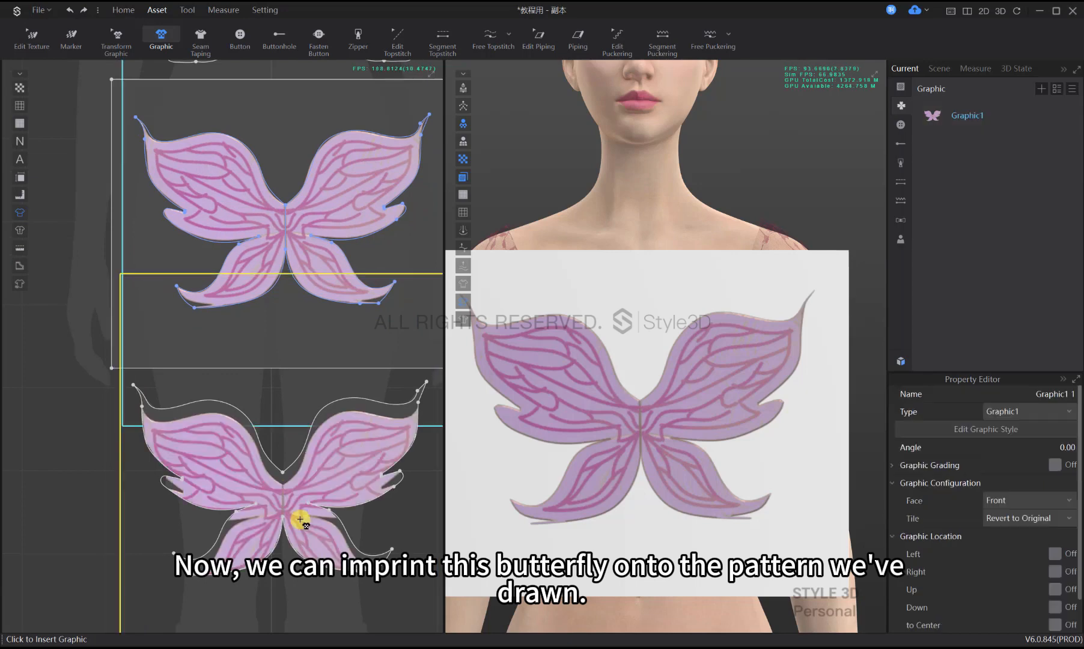
Shift the inserted graphic upward until the butterfly fits inside the outline of the butterfly-shaped pattern
{"action": "scroll", "coordinate": [297, 520], "scroll_direction": "up", "scroll_amount": 2}
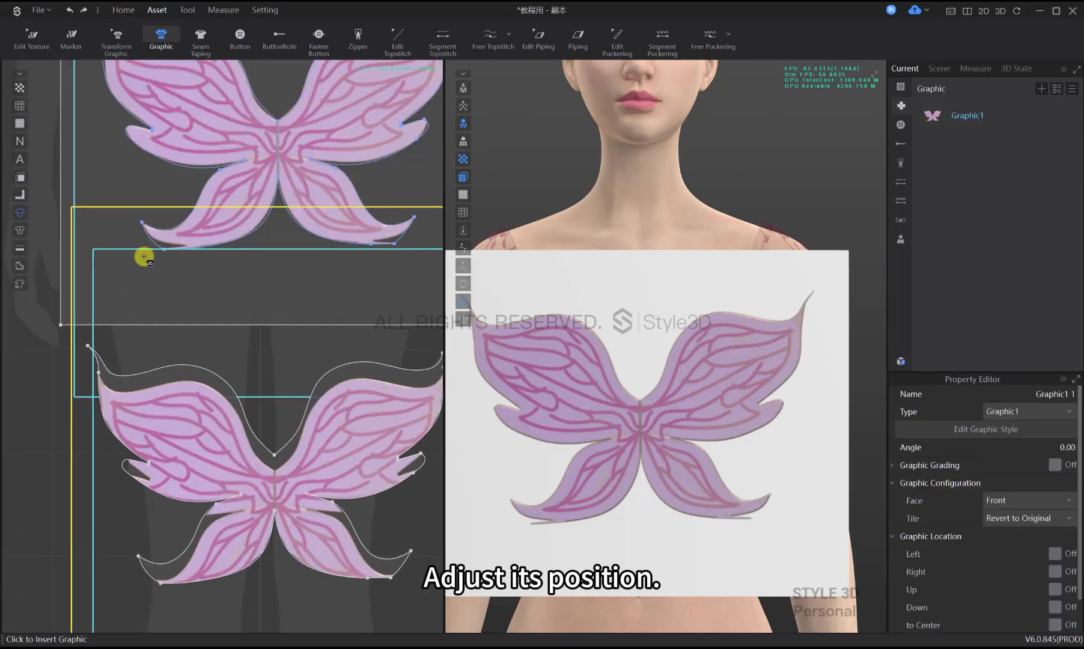
{"action": "left_click", "coordinate": [116, 37]}
{"action": "left_click_drag", "start_coordinate": [333, 452], "coordinate": [331, 450]}
{"action": "key", "text": "Up"}
{"action": "key", "text": "Up"}
{"action": "key", "text": "Up"}
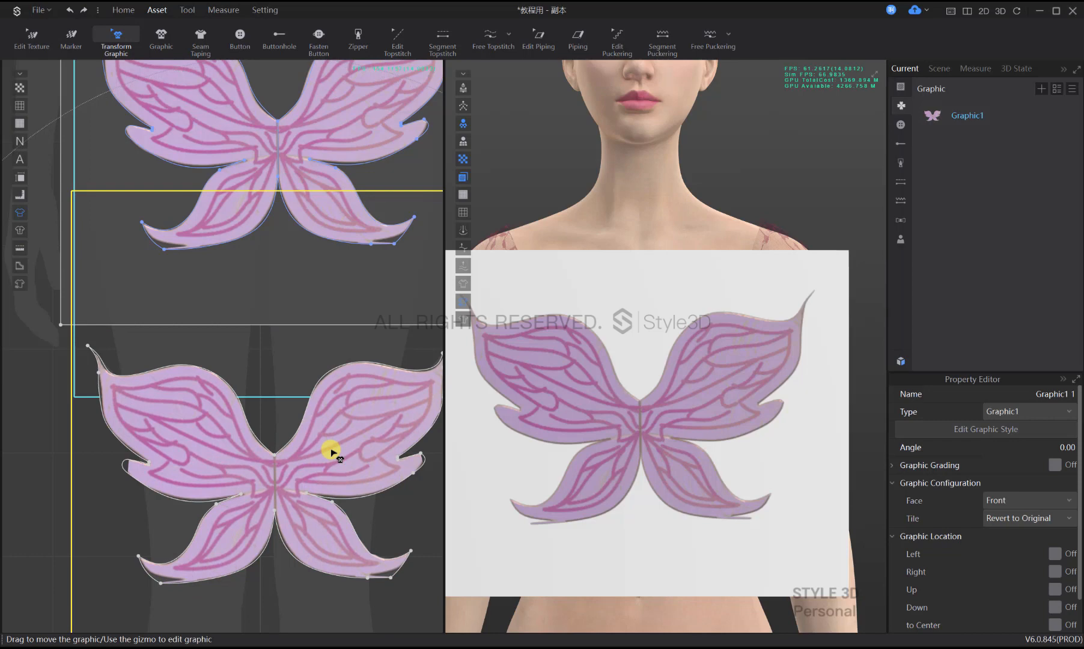
{"action": "scroll", "coordinate": [331, 445], "scroll_direction": "down", "scroll_amount": 2}
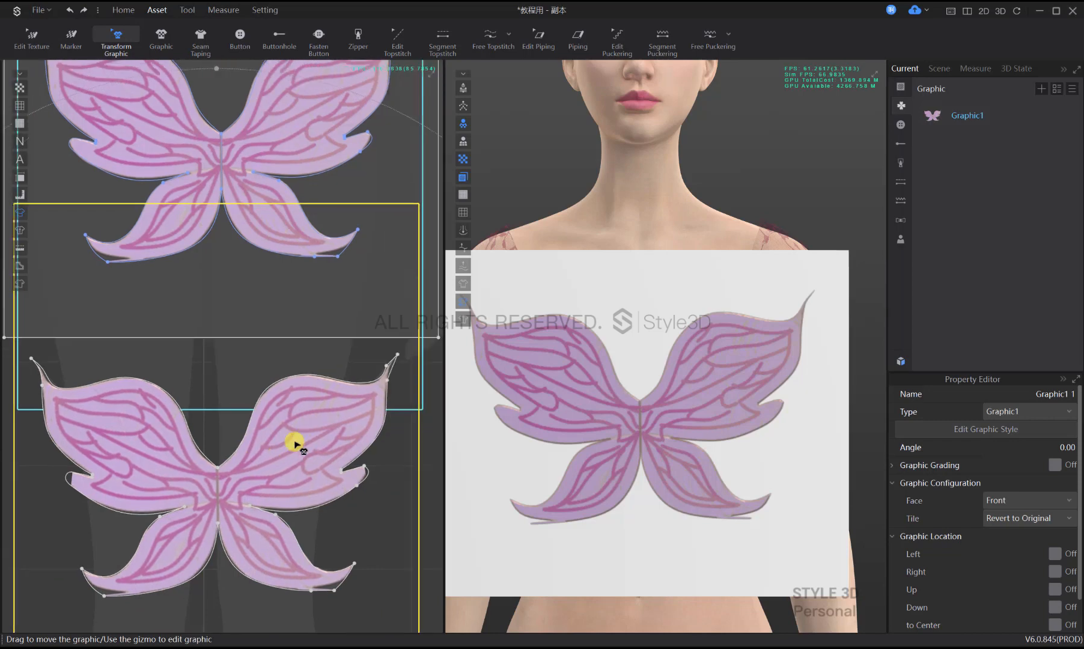
{"action": "scroll", "coordinate": [308, 472], "scroll_direction": "down", "scroll_amount": 3}
{"action": "scroll", "coordinate": [324, 424], "scroll_direction": "up", "scroll_amount": 2}
{"action": "scroll", "coordinate": [332, 446], "scroll_direction": "down", "scroll_amount": 3}
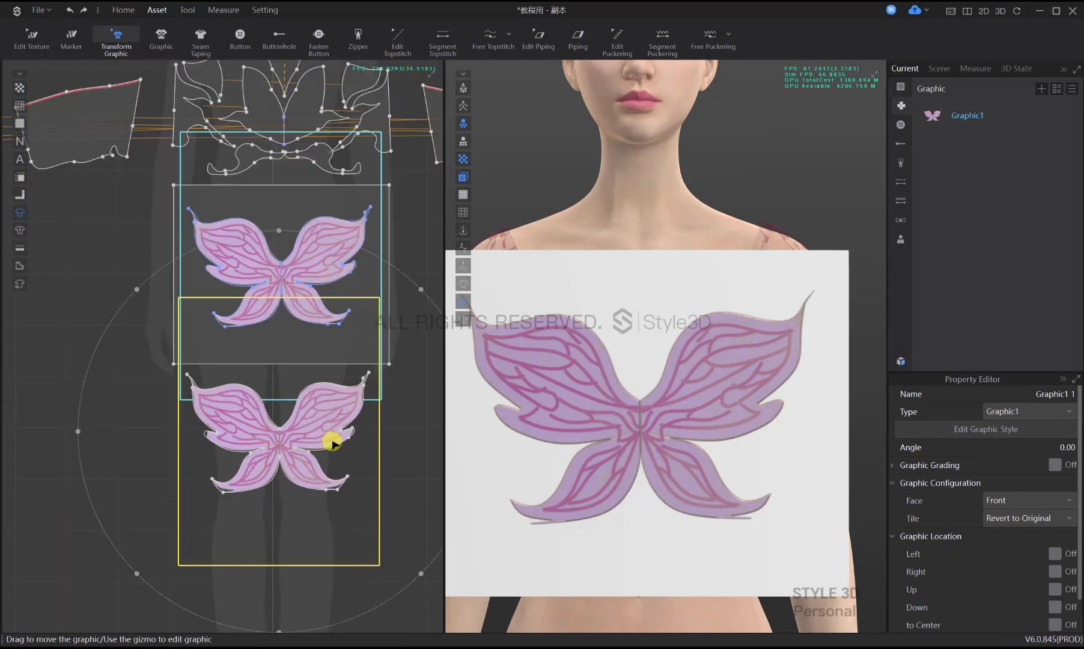
Move the butterfly pattern slightly down in the 2D view and delete the rectangular pattern
{"action": "key", "text": "a"}
{"action": "left_click_drag", "start_coordinate": [322, 443], "coordinate": [322, 471]}
{"action": "left_click", "coordinate": [357, 334]}
{"action": "key", "text": "Delete"}
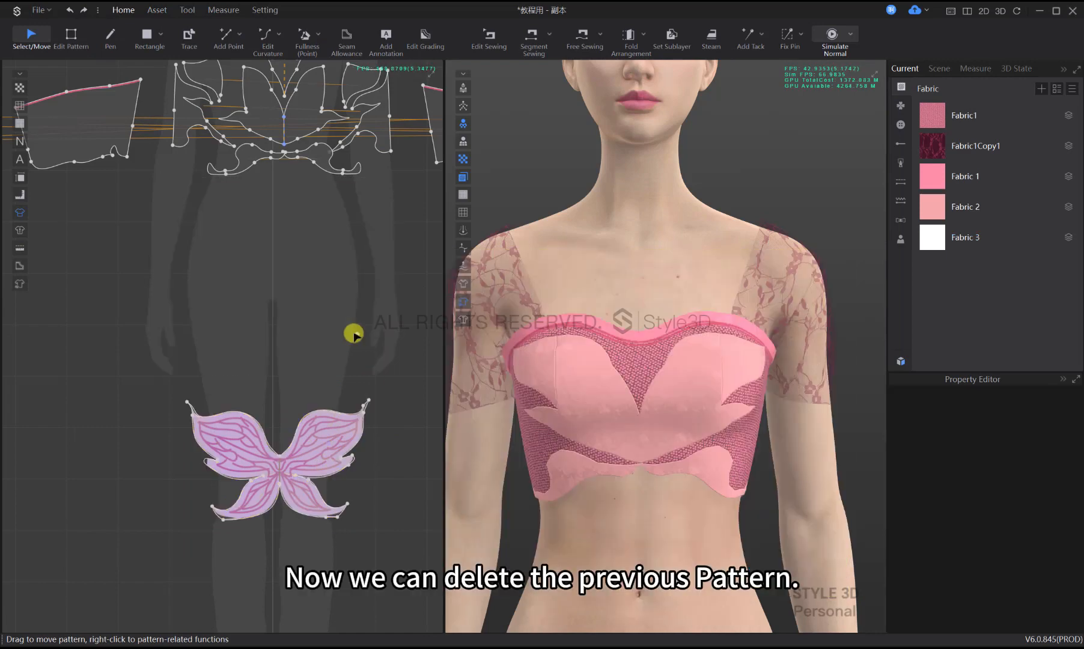
Move the butterfly pattern up in front of the bustier in 3D and center it on the chest
{"action": "left_click", "coordinate": [339, 435]}
{"action": "scroll", "coordinate": [639, 443], "scroll_direction": "down", "scroll_amount": 2}
{"action": "scroll", "coordinate": [638, 443], "scroll_direction": "down", "scroll_amount": 2}
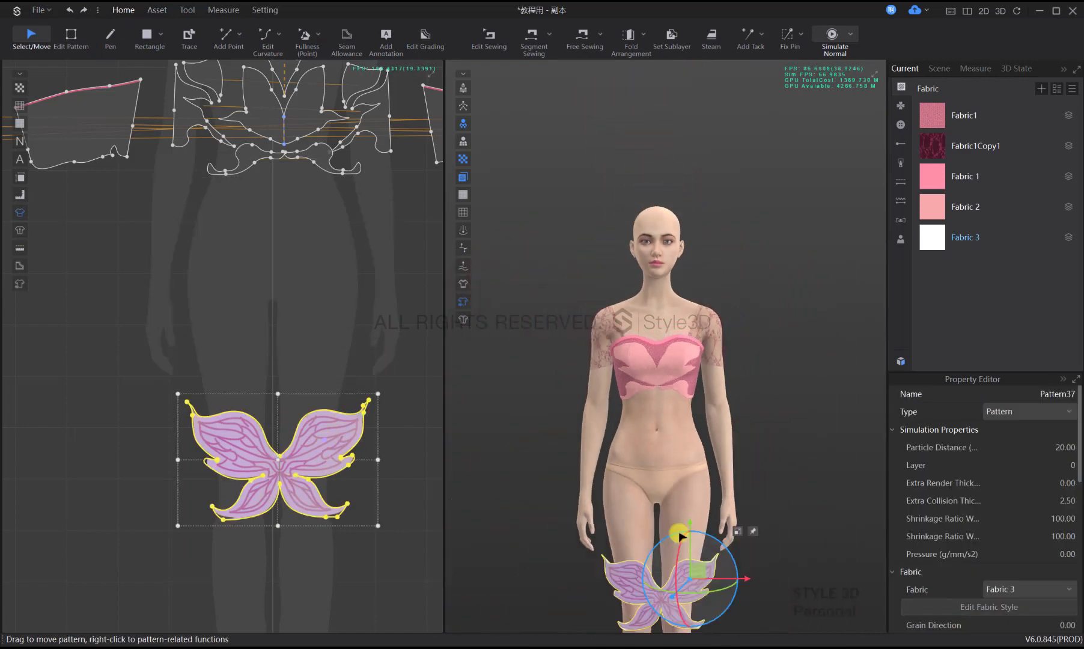
{"action": "left_click_drag", "start_coordinate": [695, 531], "coordinate": [689, 389]}
{"action": "scroll", "coordinate": [688, 388], "scroll_direction": "up", "scroll_amount": 4}
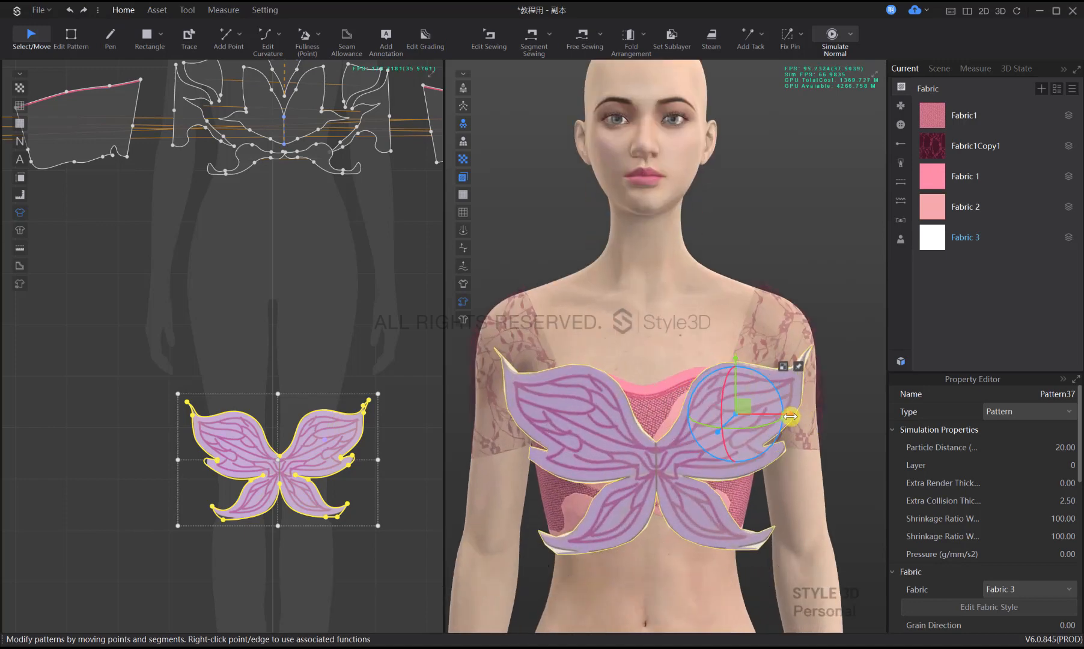
{"action": "left_click_drag", "start_coordinate": [795, 416], "coordinate": [782, 418]}
{"action": "left_click", "coordinate": [330, 555]}
Try to draw a vertical internal line through the butterfly's body from the upper notch to the lower notch
{"action": "middle_click_drag", "start_coordinate": [337, 463], "coordinate": [344, 460]}
{"action": "scroll", "coordinate": [354, 451], "scroll_direction": "up", "scroll_amount": 5}
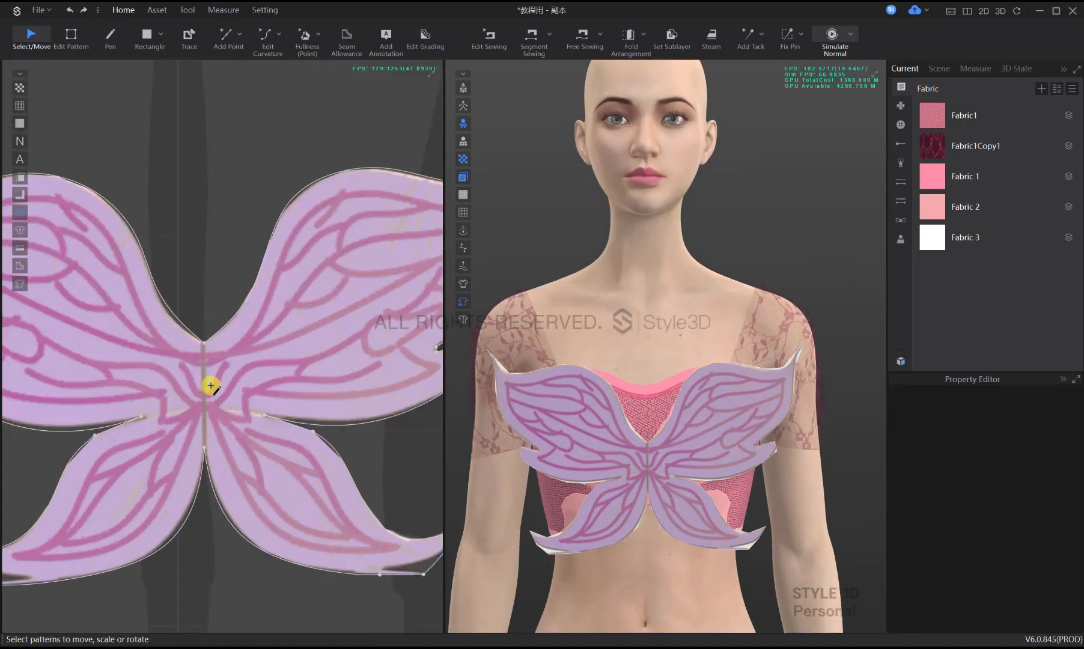
{"action": "key", "text": "h"}
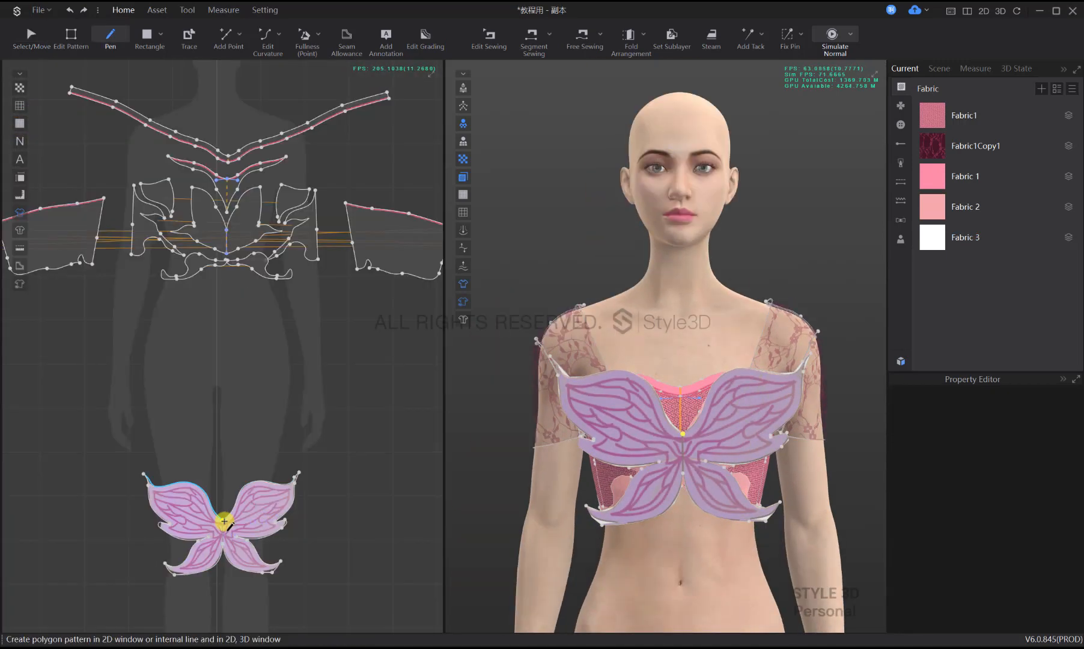
{"action": "left_click", "coordinate": [224, 521]}
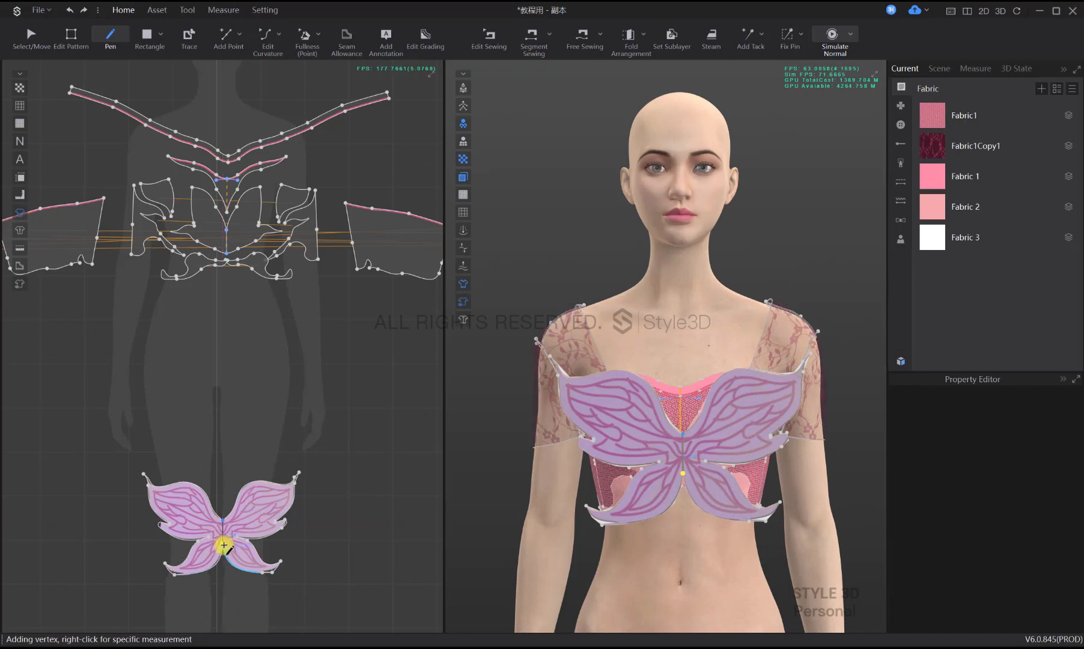
{"action": "double_click", "coordinate": [224, 545]}
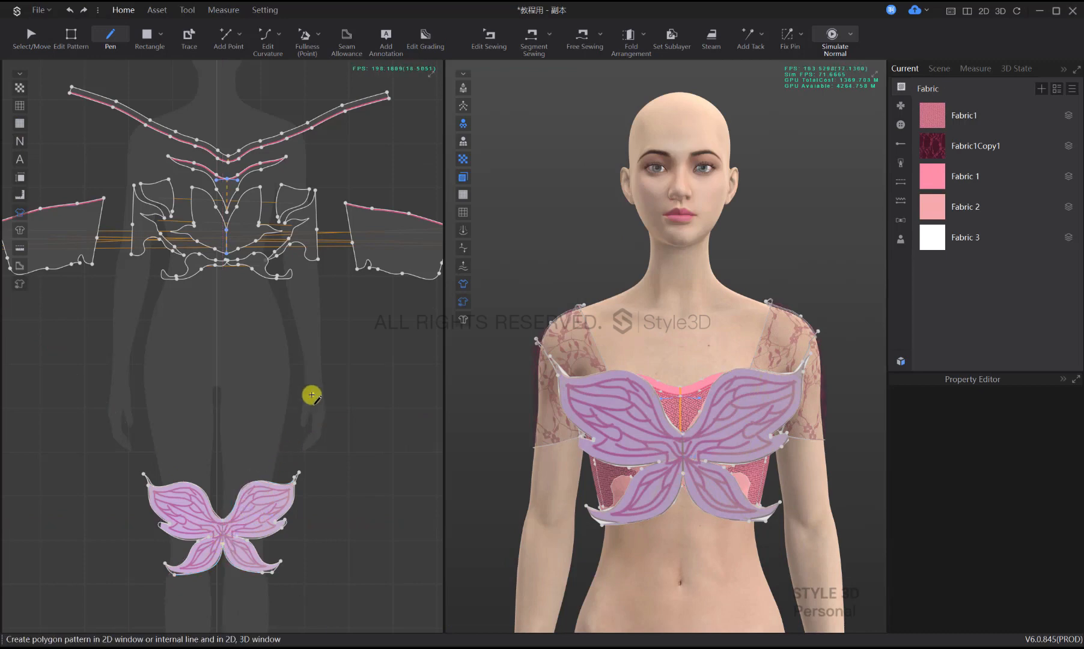
Check the simulation properties of all the top's patterns, leaving out the butterfly pattern
{"action": "middle_click_drag", "start_coordinate": [249, 352], "coordinate": [236, 368]}
{"action": "scroll", "coordinate": [236, 369], "scroll_direction": "down", "scroll_amount": 7}
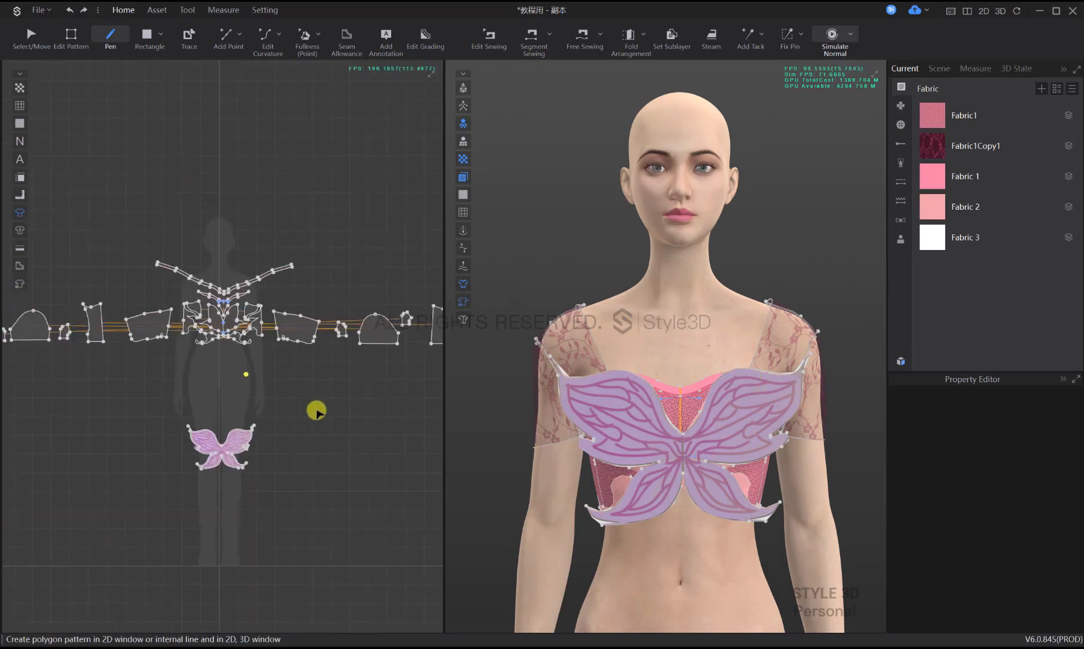
{"action": "key", "text": "a"}
{"action": "left_click_drag", "start_coordinate": [375, 410], "coordinate": [33, 313]}
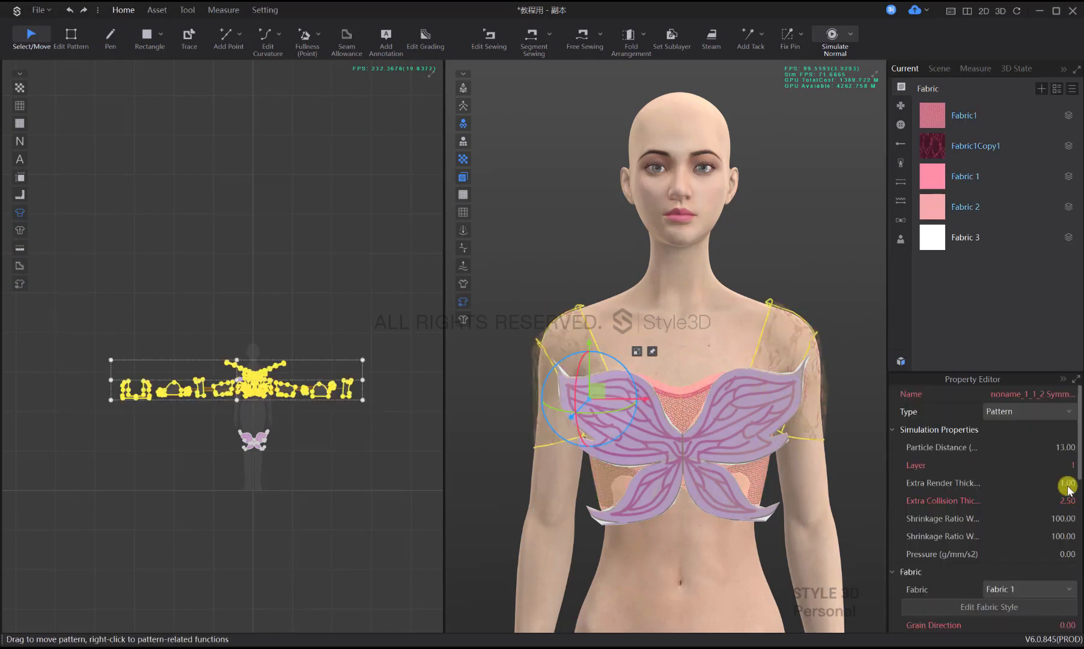
{"action": "left_click", "coordinate": [346, 450]}
Draw a vertical internal line about 5.34 cm long down the butterfly's body, from the upper notch to the lower notch
{"action": "scroll", "coordinate": [256, 438], "scroll_direction": "up", "scroll_amount": 10}
{"action": "middle_click_drag", "start_coordinate": [240, 421], "coordinate": [325, 455]}
{"action": "scroll", "coordinate": [324, 454], "scroll_direction": "down", "scroll_amount": 3}
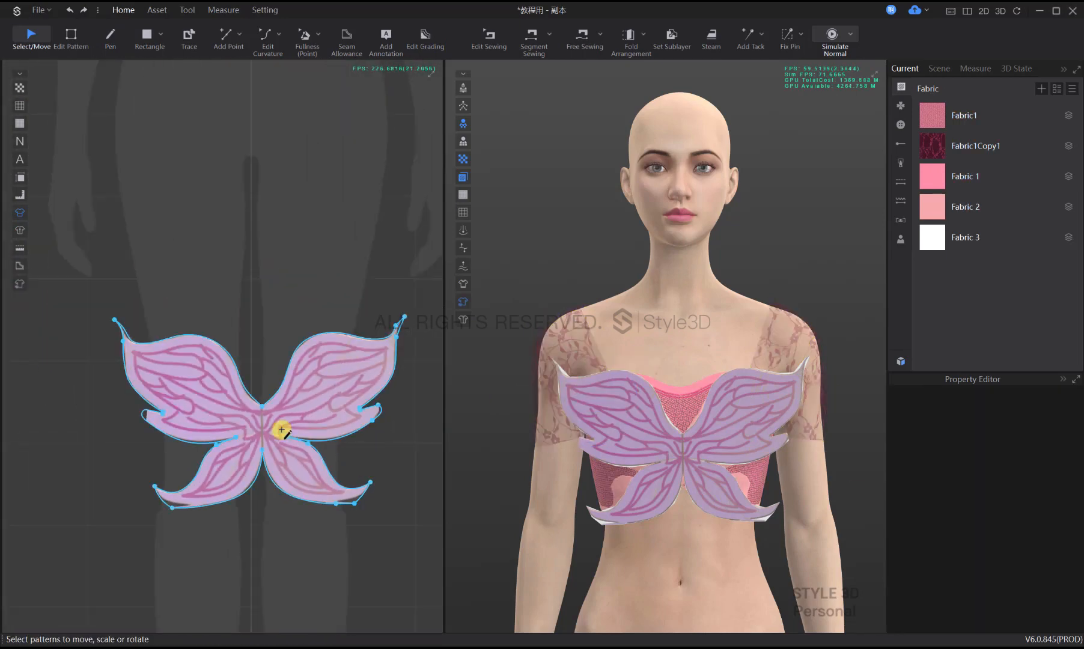
{"action": "scroll", "coordinate": [280, 428], "scroll_direction": "up", "scroll_amount": 6}
{"action": "key", "text": "d"}
{"action": "left_click", "coordinate": [245, 386]}
{"action": "double_click", "coordinate": [246, 446]}
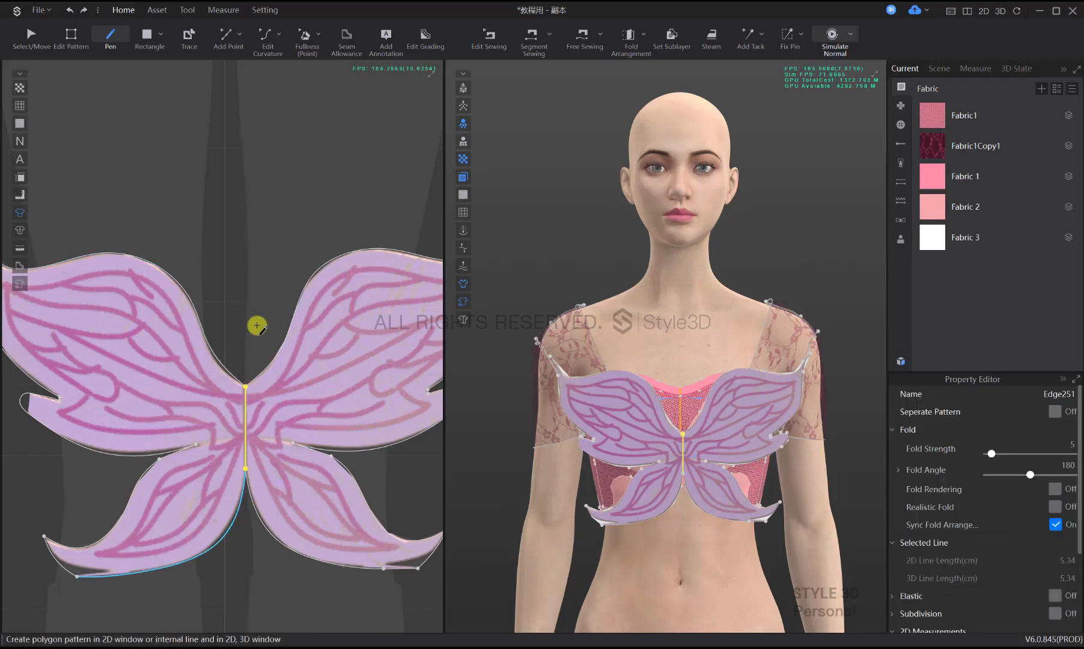
Free-sew the butterfly's vertical center line to the corset's center front line below the bust
{"action": "scroll", "coordinate": [254, 373], "scroll_direction": "down", "scroll_amount": 5}
{"action": "key", "text": "m"}
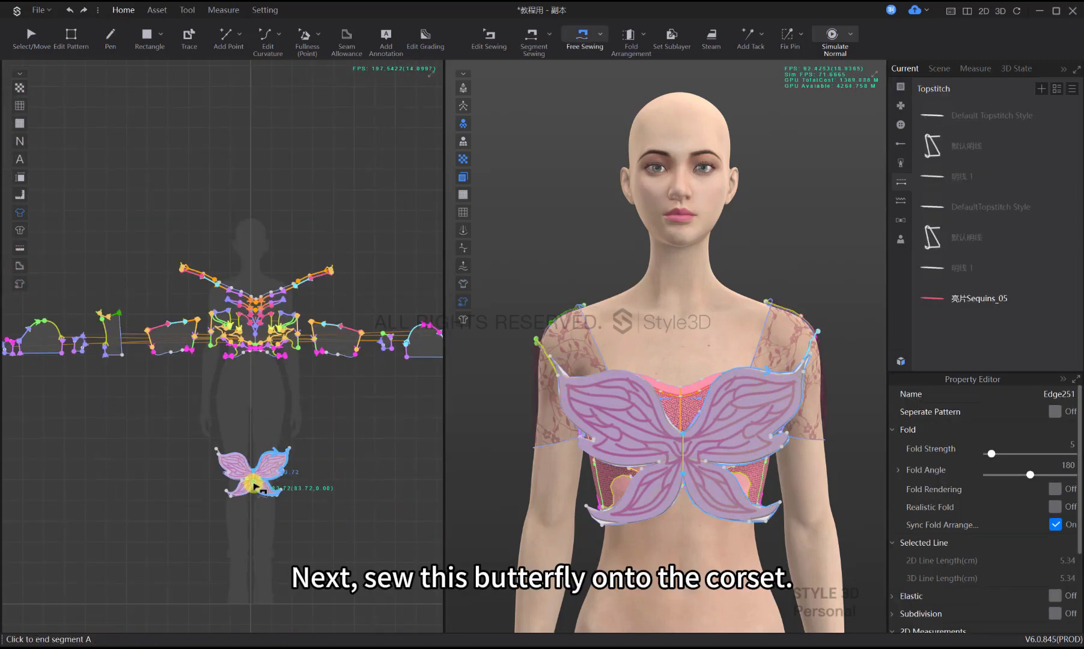
{"action": "left_click", "coordinate": [256, 482]}
{"action": "scroll", "coordinate": [258, 491], "scroll_direction": "up", "scroll_amount": 5}
{"action": "left_click", "coordinate": [243, 509]}
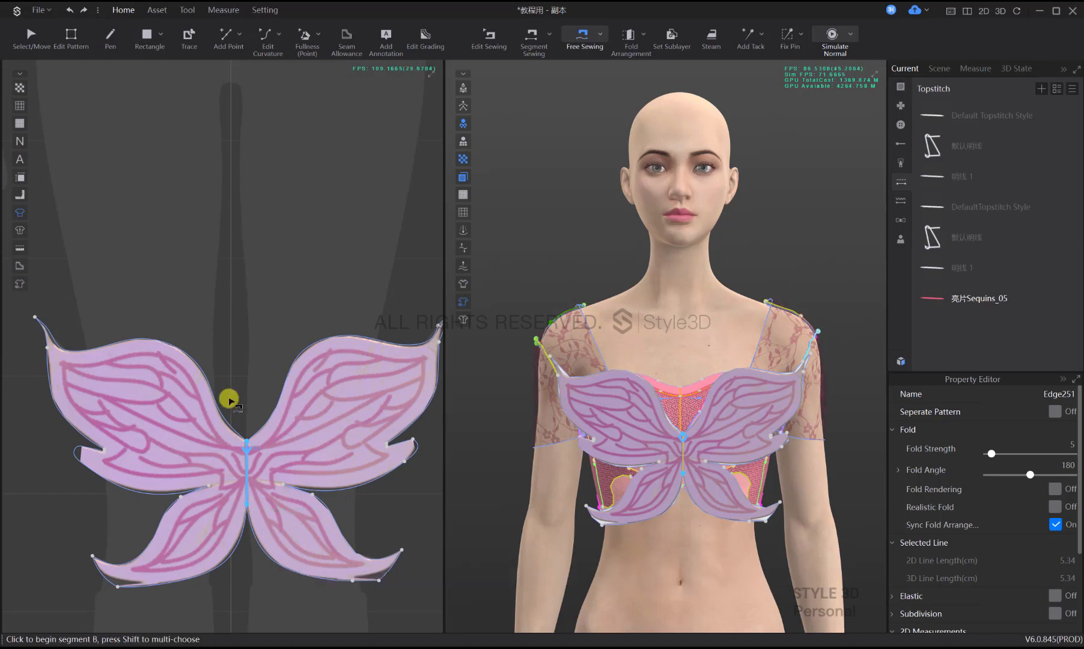
{"action": "scroll", "coordinate": [226, 395], "scroll_direction": "down", "scroll_amount": 5}
{"action": "scroll", "coordinate": [243, 361], "scroll_direction": "up", "scroll_amount": 5}
{"action": "left_click", "coordinate": [245, 361]}
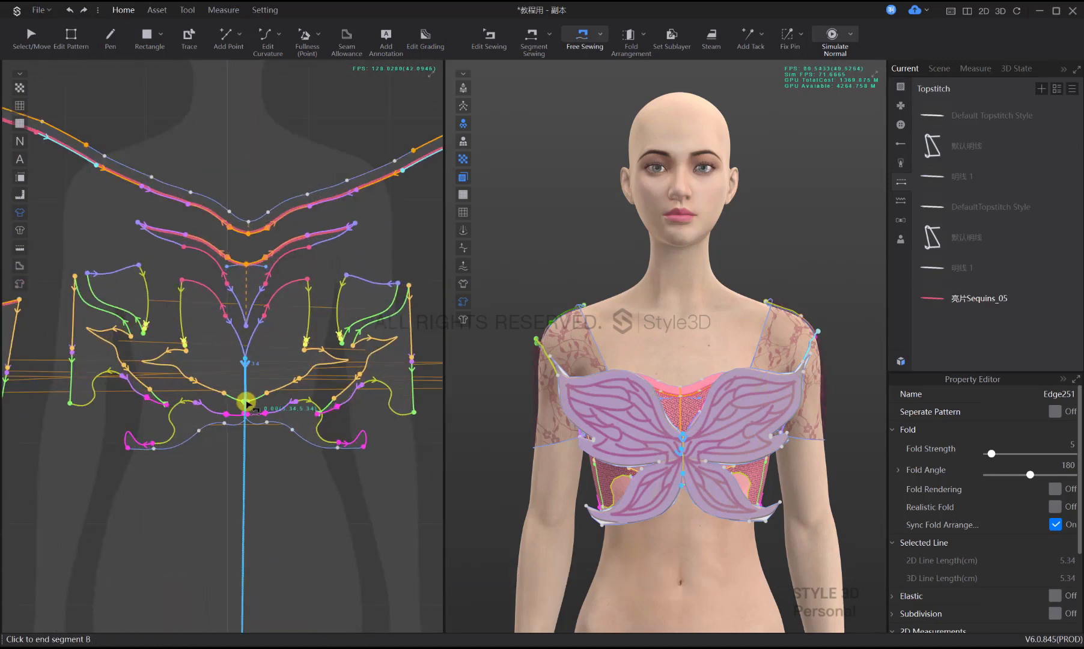
{"action": "left_click", "coordinate": [245, 403]}
{"action": "middle_click_drag", "start_coordinate": [295, 542], "coordinate": [300, 391]}
{"action": "scroll", "coordinate": [300, 346], "scroll_direction": "down", "scroll_amount": 4}
{"action": "key", "text": "a"}
{"action": "middle_click_drag", "start_coordinate": [276, 468], "coordinate": [279, 398]}
{"action": "scroll", "coordinate": [279, 392], "scroll_direction": "up", "scroll_amount": 2}
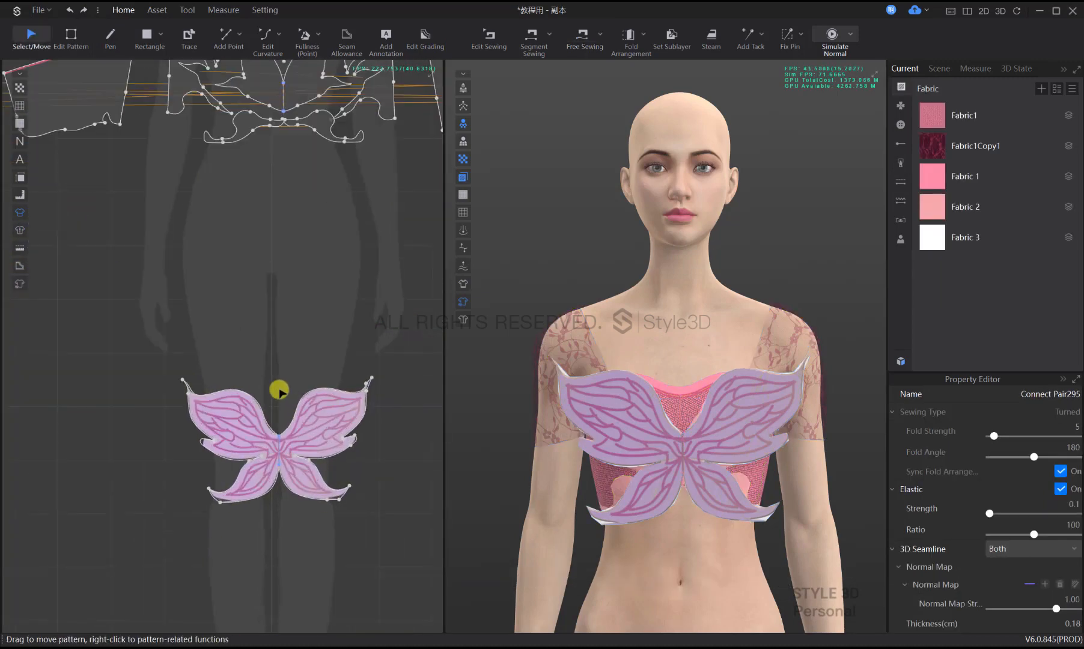
{"action": "scroll", "coordinate": [295, 407], "scroll_direction": "down", "scroll_amount": 3}
{"action": "key", "text": "m"}
{"action": "scroll", "coordinate": [167, 255], "scroll_direction": "up", "scroll_amount": 5}
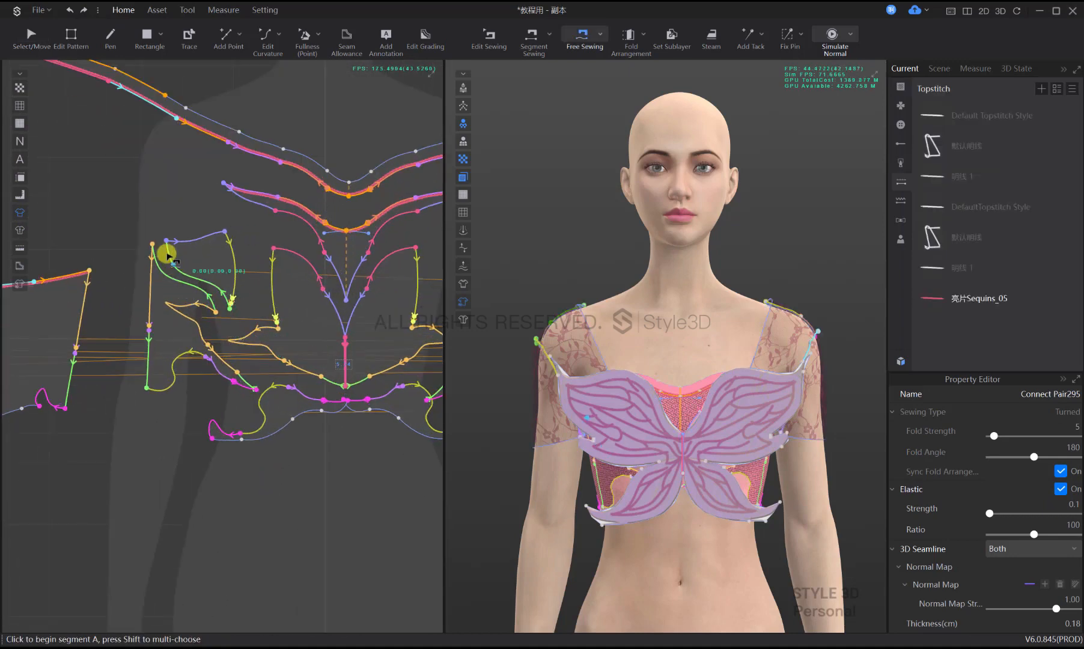
{"action": "left_click", "coordinate": [152, 246]}
{"action": "left_click", "coordinate": [166, 274]}
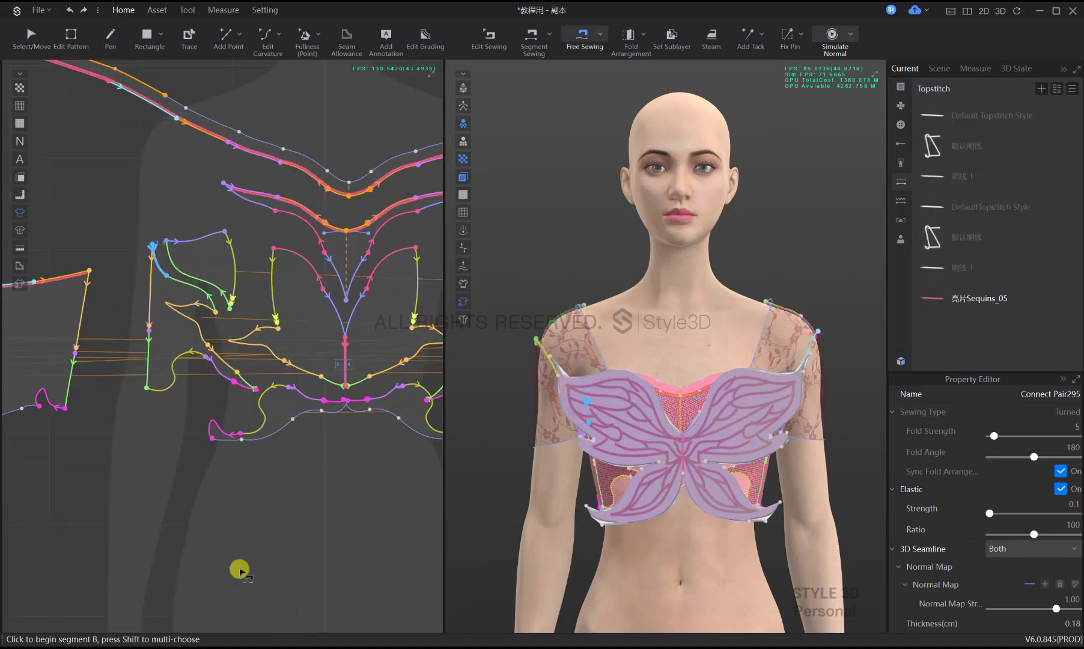
{"action": "scroll", "coordinate": [196, 450], "scroll_direction": "down", "scroll_amount": 3}
{"action": "left_click", "coordinate": [168, 503]}
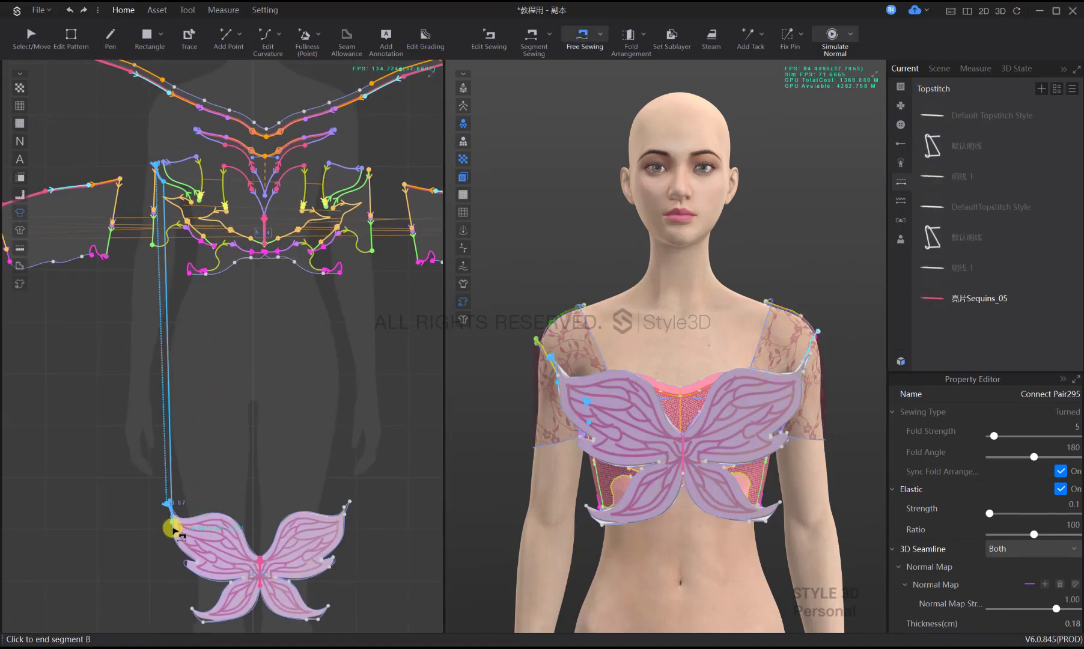
Free-sew the upper edge of the corset's left side panel to the butterfly's upper-left wing tip in the 2D layout
{"action": "left_click", "coordinate": [164, 172]}
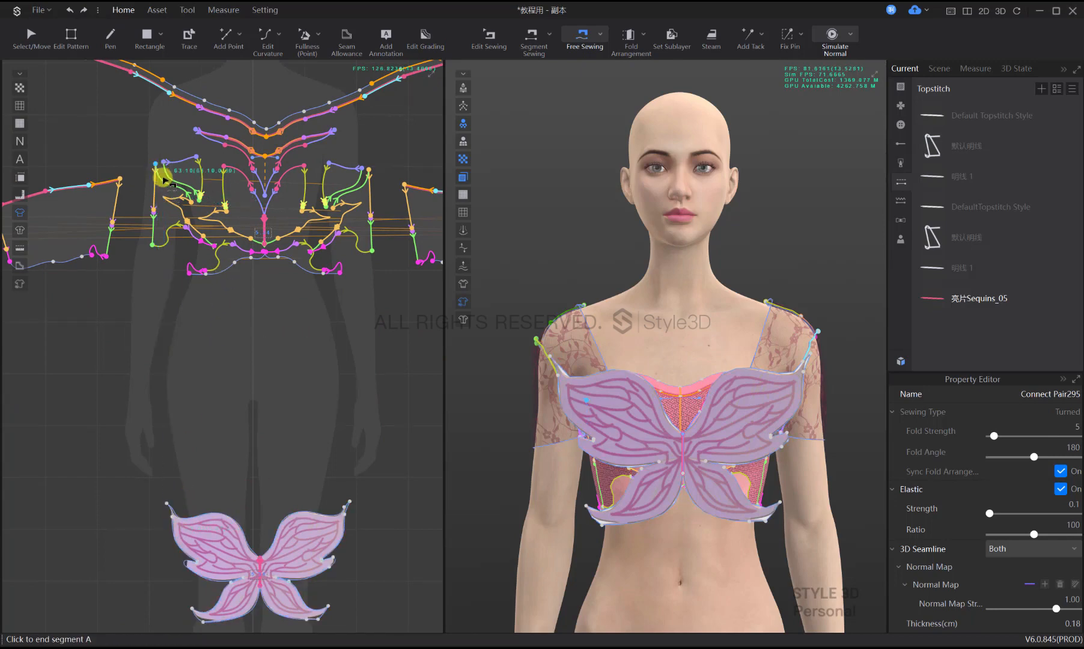
{"action": "left_click", "coordinate": [173, 214]}
{"action": "scroll", "coordinate": [170, 496], "scroll_direction": "up", "scroll_amount": 5}
{"action": "left_click", "coordinate": [179, 444]}
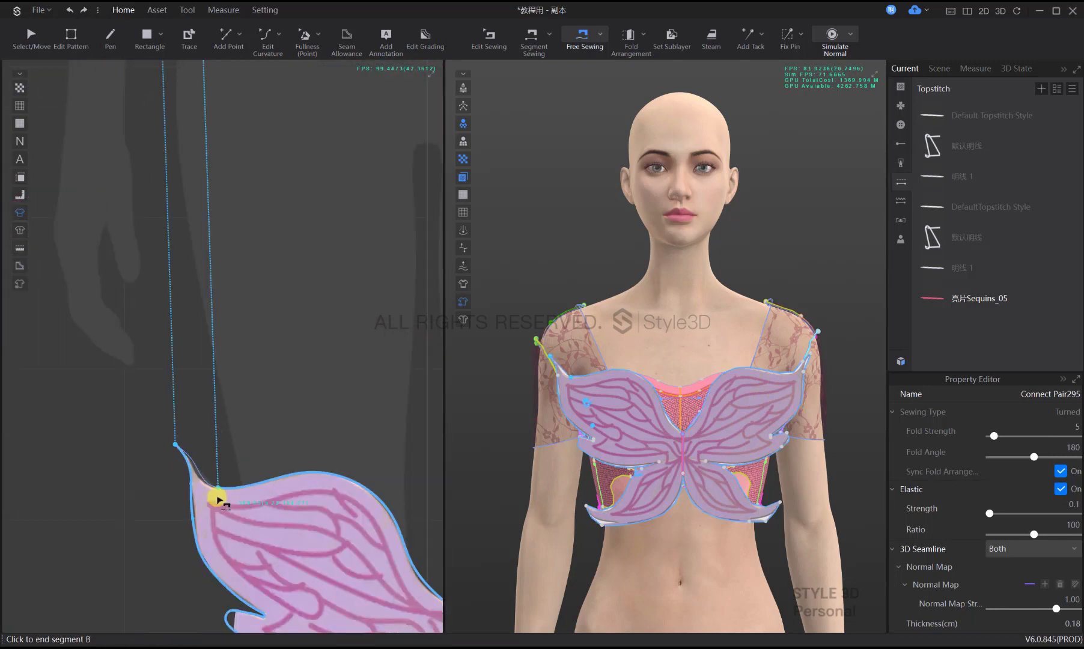
{"action": "left_click", "coordinate": [272, 364]}
{"action": "scroll", "coordinate": [258, 390], "scroll_direction": "down", "scroll_amount": 5}
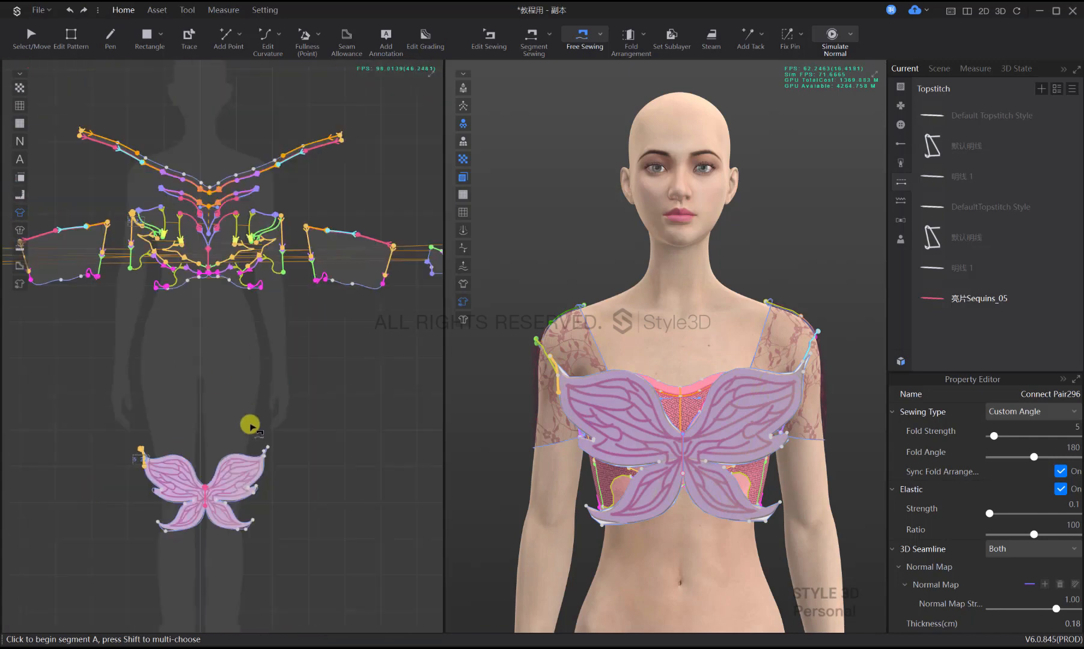
Free-sew the upper edge of the corset's right side panel to the butterfly's upper-right wing tip in the 2D layout
{"action": "scroll", "coordinate": [205, 313], "scroll_direction": "up", "scroll_amount": 5}
{"action": "left_click", "coordinate": [217, 288]}
{"action": "left_click", "coordinate": [201, 319]}
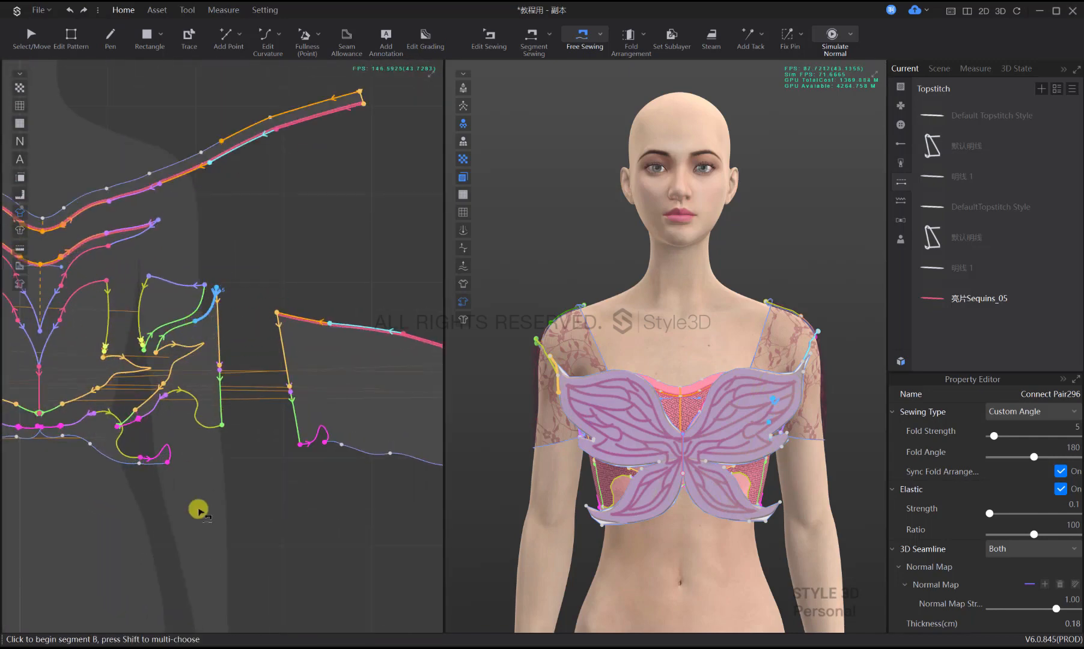
{"action": "scroll", "coordinate": [244, 471], "scroll_direction": "down", "scroll_amount": 5}
{"action": "left_click", "coordinate": [260, 480]}
{"action": "scroll", "coordinate": [259, 514], "scroll_direction": "up", "scroll_amount": 5}
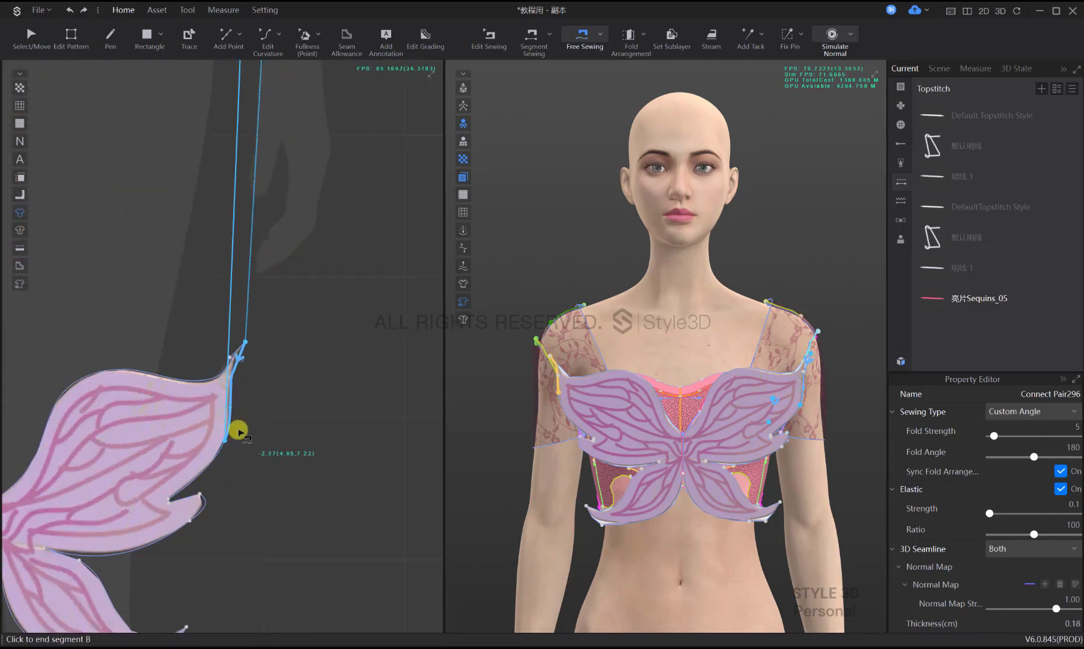
{"action": "left_click", "coordinate": [232, 409]}
{"action": "scroll", "coordinate": [266, 505], "scroll_direction": "down", "scroll_amount": 5}
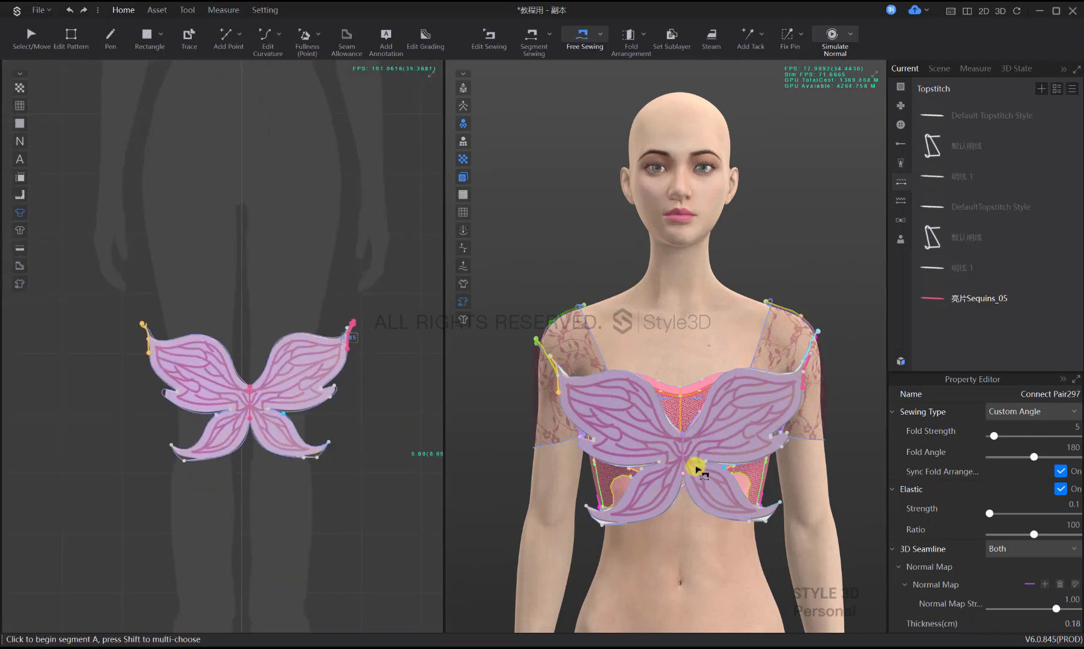
Free-sew the butterfly's lower-right wing corner to the right part of the corset's bottom hem in the 2D layout
{"action": "right_click_drag", "start_coordinate": [696, 468], "coordinate": [648, 501]}
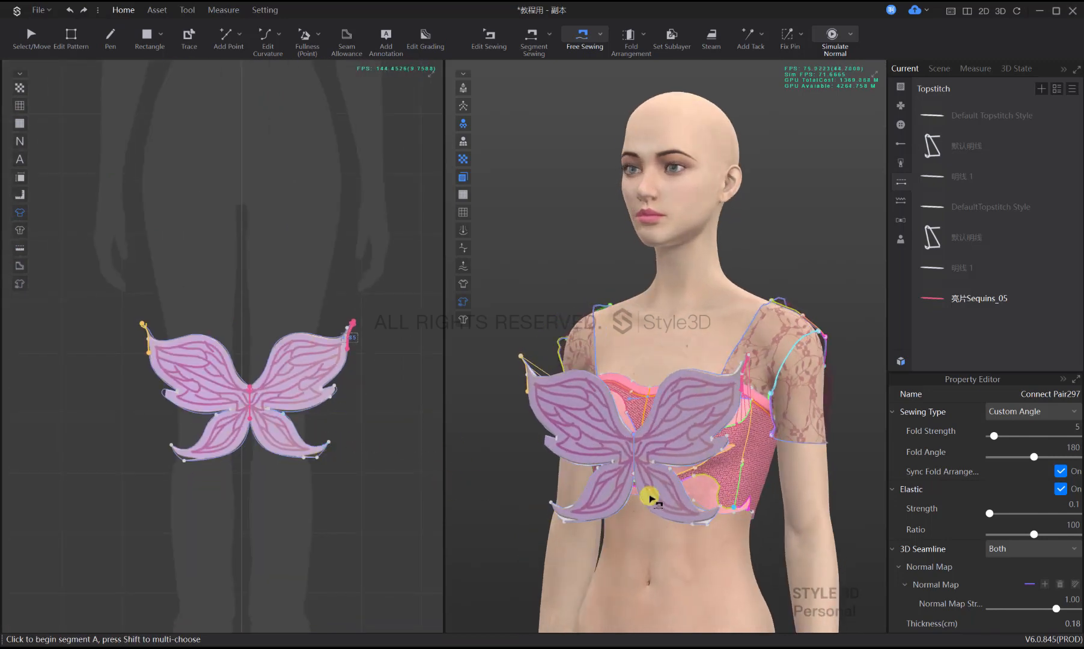
{"action": "left_click", "coordinate": [325, 442]}
{"action": "left_click", "coordinate": [299, 441]}
{"action": "scroll", "coordinate": [298, 406], "scroll_direction": "down", "scroll_amount": 3}
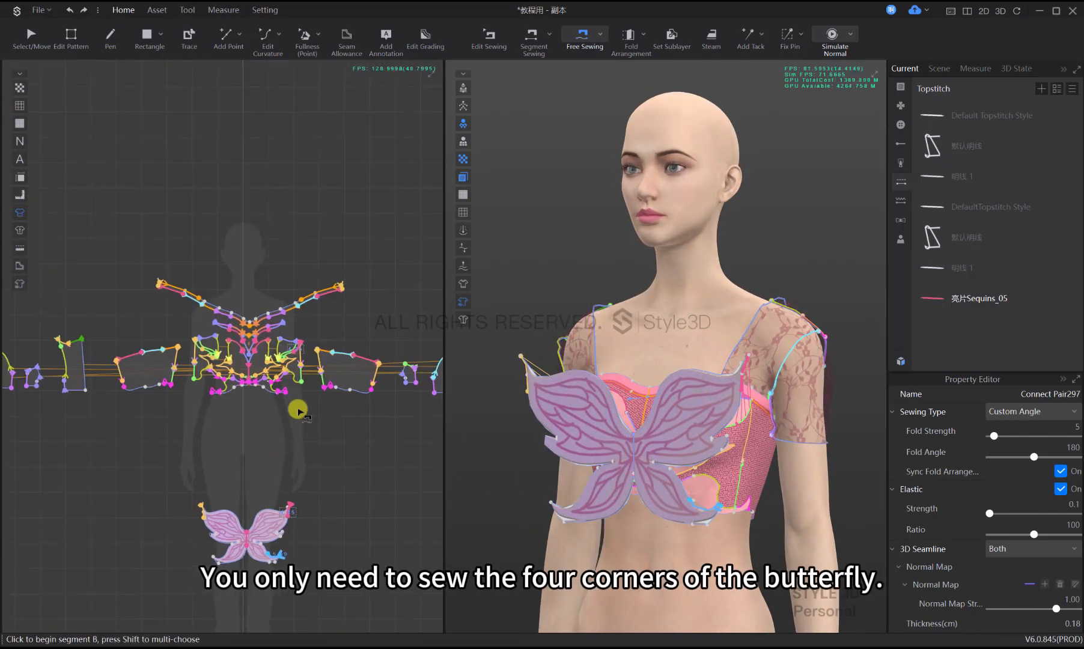
{"action": "scroll", "coordinate": [259, 373], "scroll_direction": "up", "scroll_amount": 3}
{"action": "left_click", "coordinate": [263, 370]}
{"action": "left_click", "coordinate": [225, 360]}
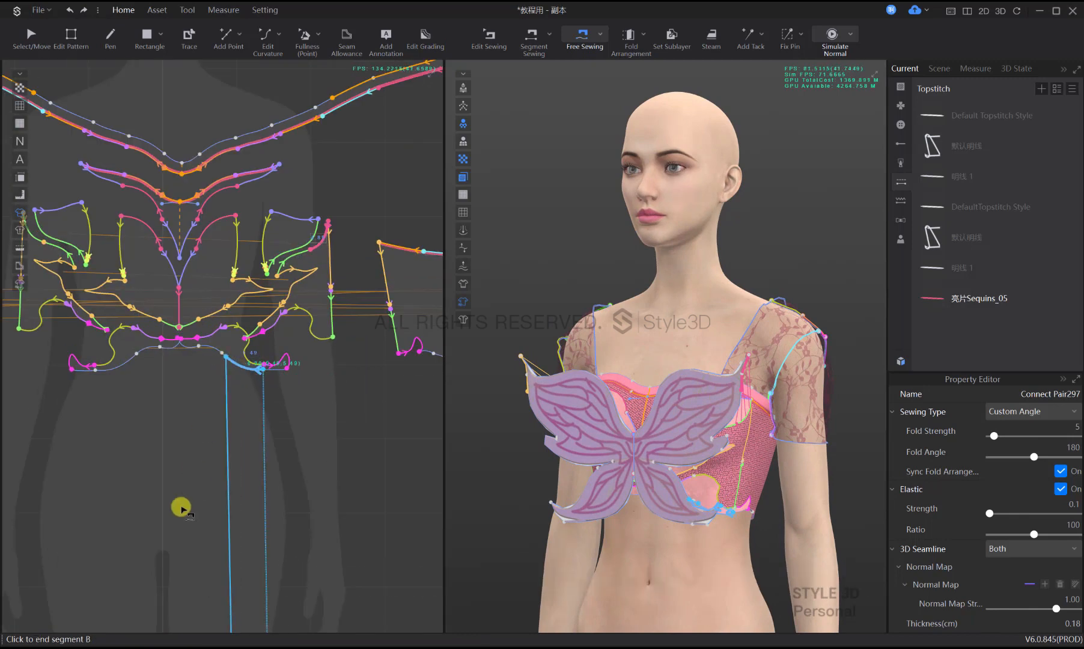
Free-sew the butterfly's lower-left wing corner to the left part of the corset's bottom hem in the 2D layout
{"action": "scroll", "coordinate": [178, 501], "scroll_direction": "down", "scroll_amount": 3}
{"action": "middle_click_drag", "start_coordinate": [178, 501], "coordinate": [281, 438]}
{"action": "left_click", "coordinate": [265, 569]}
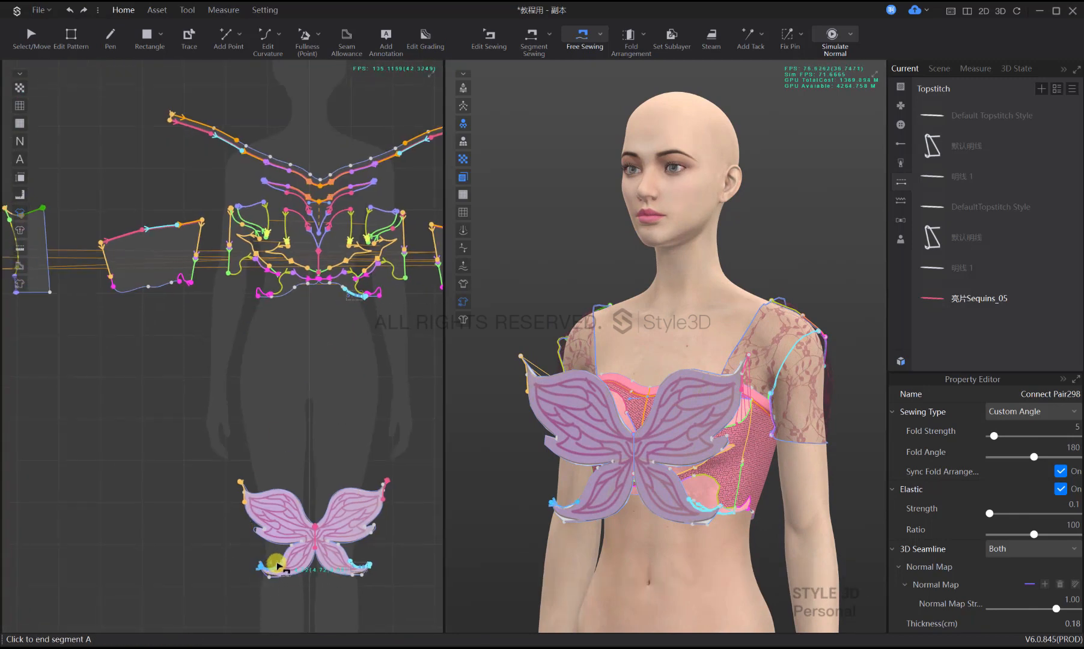
{"action": "left_click", "coordinate": [278, 565]}
{"action": "scroll", "coordinate": [274, 305], "scroll_direction": "up", "scroll_amount": 3}
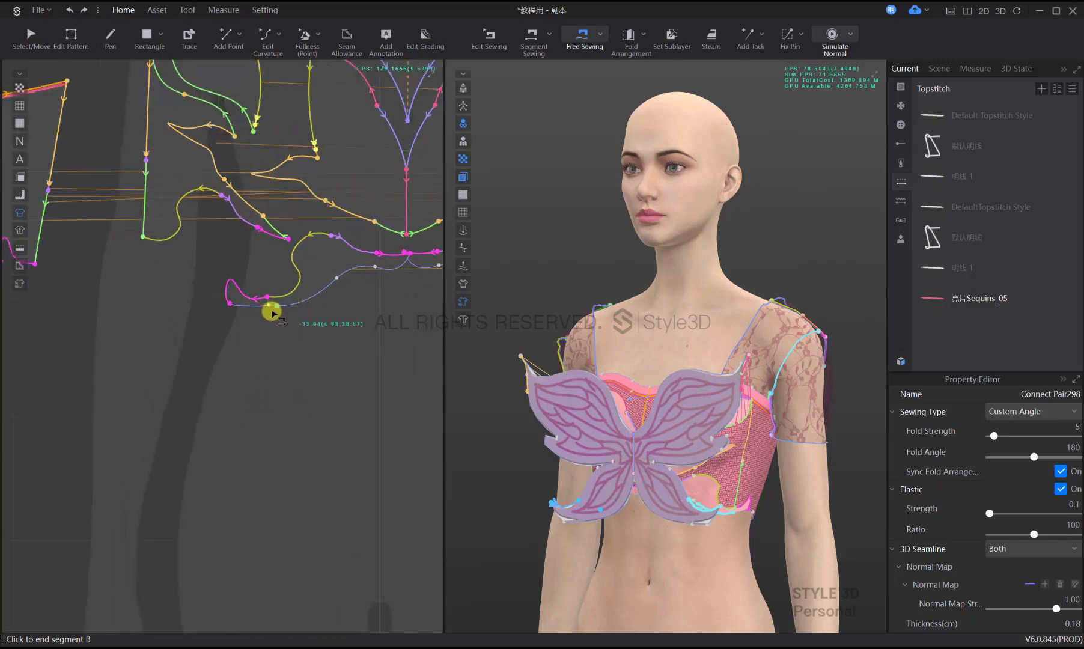
{"action": "left_click", "coordinate": [734, 507]}
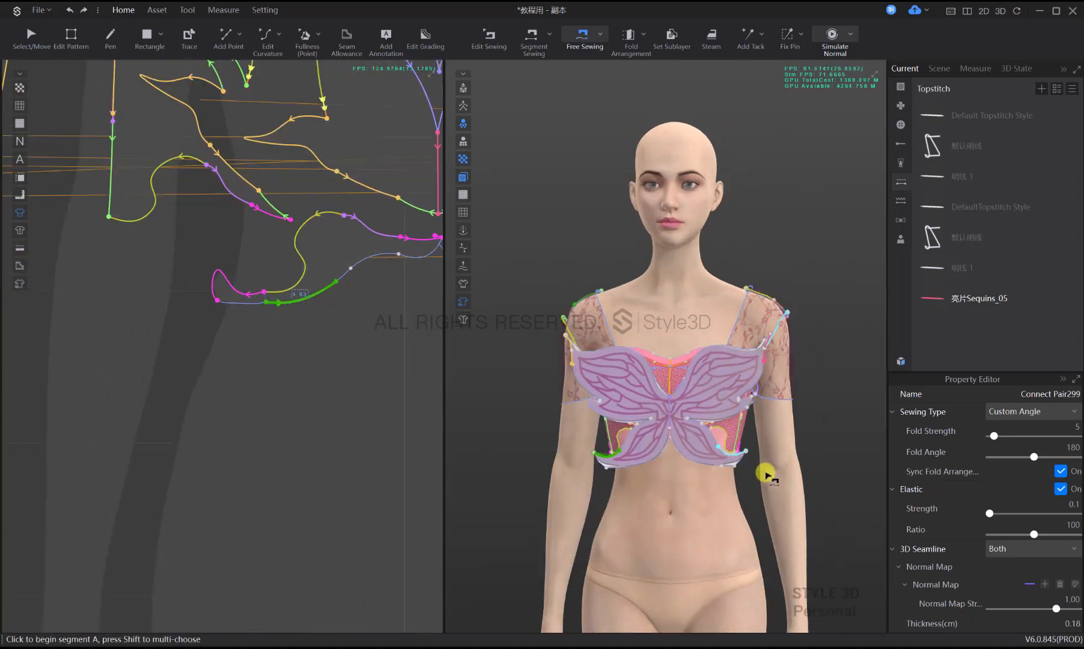
Run the simulation to attach the butterfly to the corset and pull its upper-left wing slightly upward in 3D
{"action": "key", "text": "q"}
{"action": "scroll", "coordinate": [697, 363], "scroll_direction": "up", "scroll_amount": 5}
{"action": "key", "text": "space"}
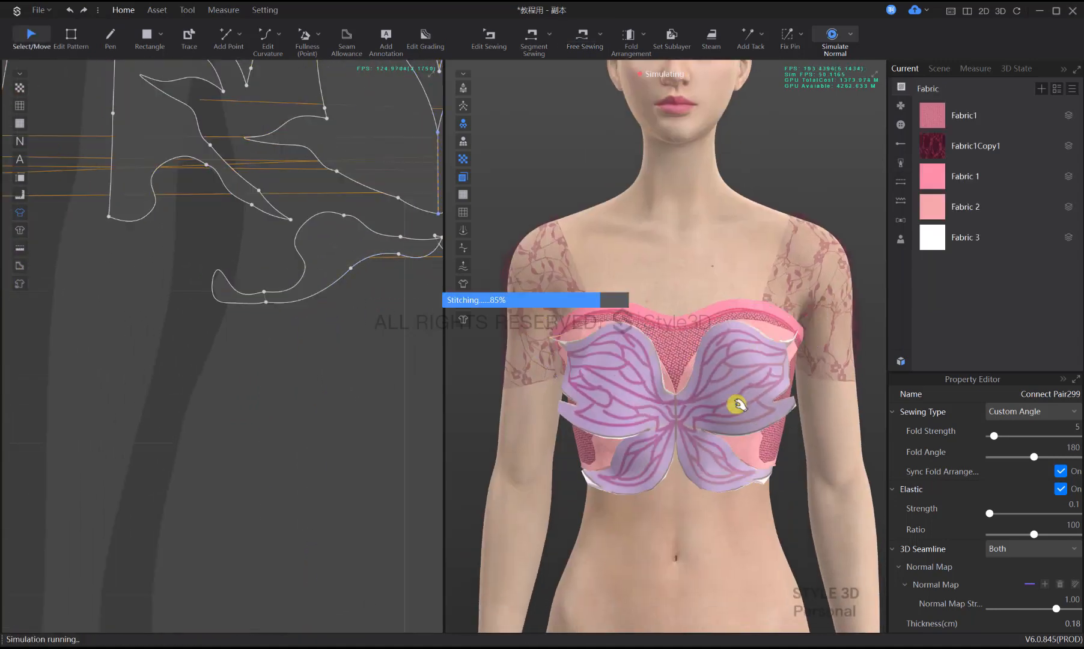
{"action": "left_click_drag", "start_coordinate": [578, 371], "coordinate": [576, 353]}
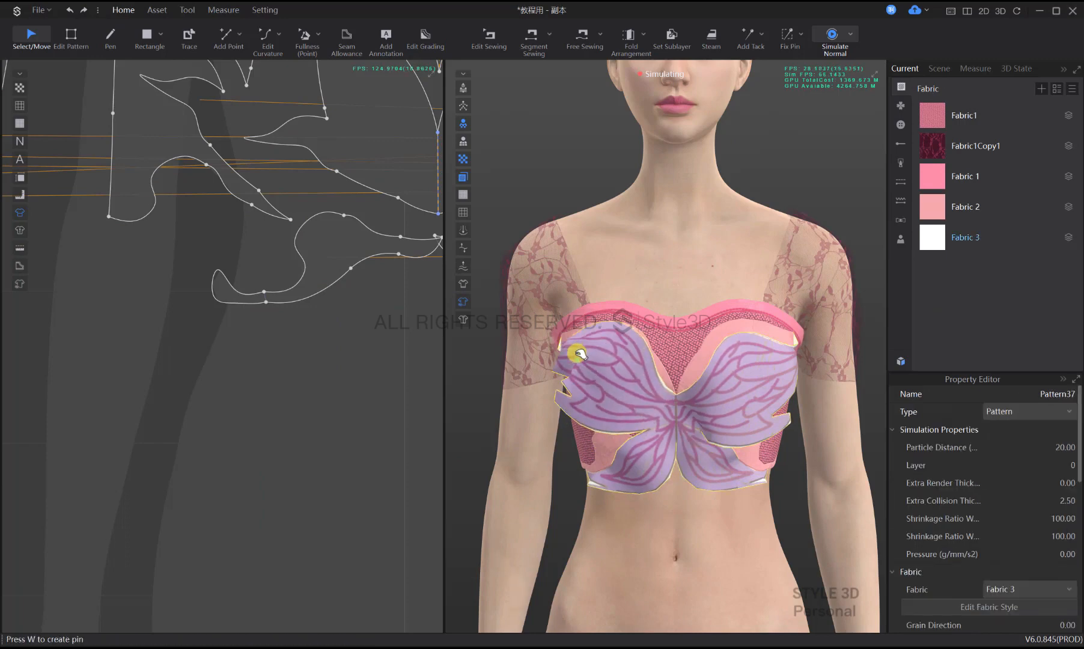
Stop the simulation and adjust the sewing line endpoints on the butterfly pattern's wing edge
{"action": "key", "text": "space"}
{"action": "mouse_move", "coordinate": [662, 406]}
{"action": "right_mouse_down"}
{"action": "mouse_move", "coordinate": [756, 404]}
{"action": "mouse_move", "coordinate": [590, 387]}
{"action": "mouse_move", "coordinate": [744, 401]}
{"action": "mouse_move", "coordinate": [644, 395]}
{"action": "right_mouse_up"}
{"action": "scroll", "coordinate": [361, 354], "scroll_direction": "down", "scroll_amount": 2}
{"action": "middle_click_drag", "start_coordinate": [360, 355], "coordinate": [286, 402]}
{"action": "scroll", "coordinate": [286, 403], "scroll_direction": "down", "scroll_amount": 3}
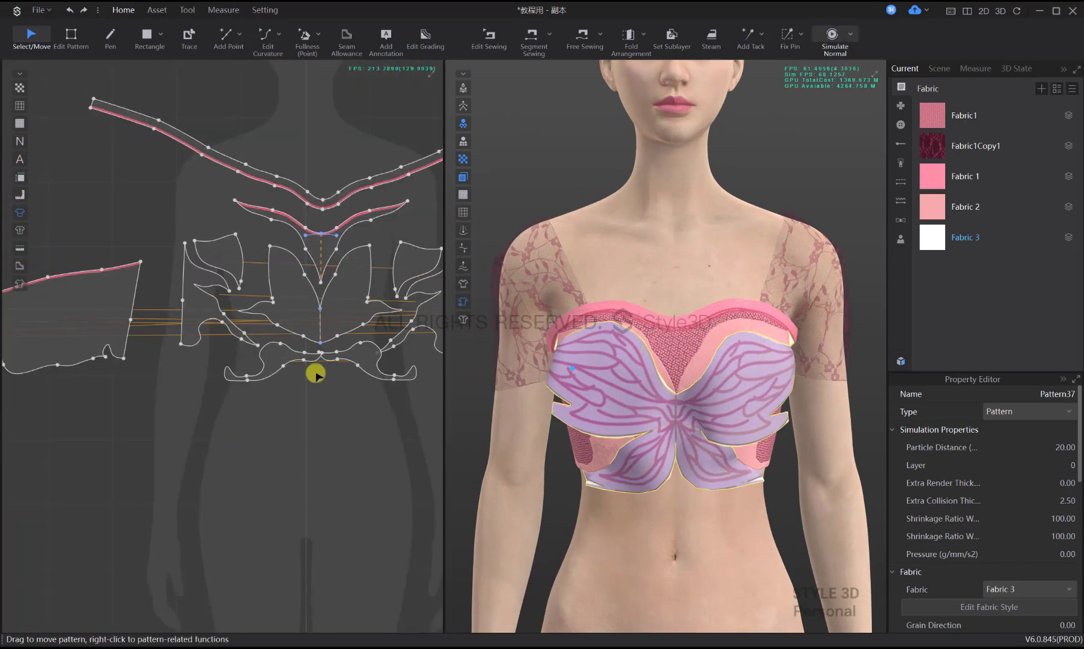
{"action": "key", "text": "b"}
{"action": "scroll", "coordinate": [289, 367], "scroll_direction": "down", "scroll_amount": 3}
{"action": "middle_click_drag", "start_coordinate": [300, 520], "coordinate": [321, 351]}
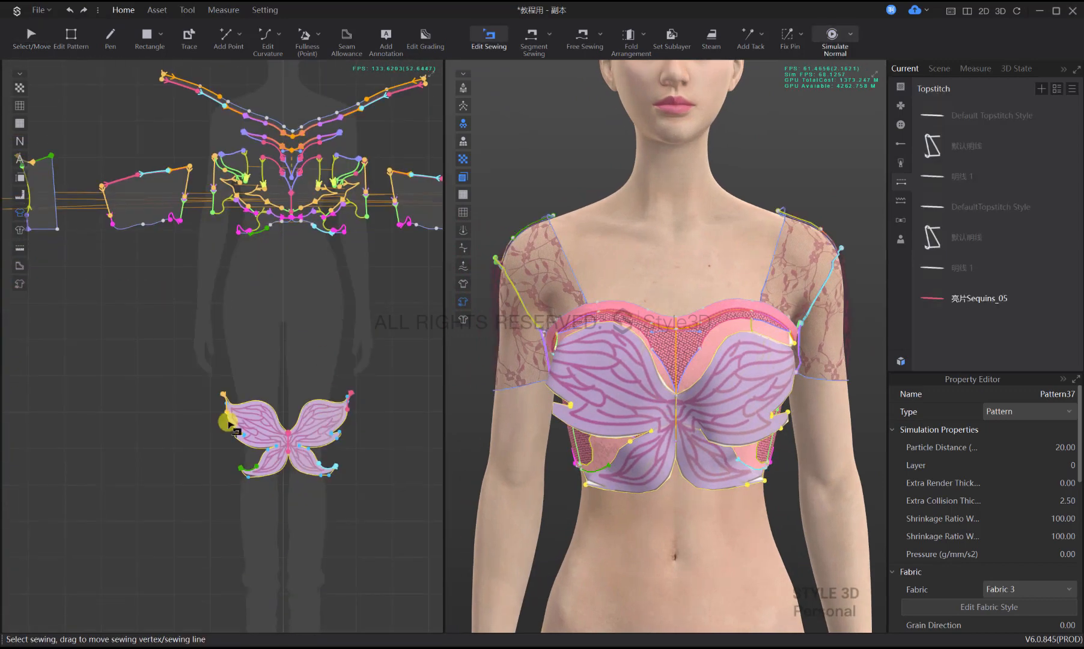
{"action": "scroll", "coordinate": [228, 421], "scroll_direction": "up", "scroll_amount": 5}
{"action": "left_click_drag", "start_coordinate": [259, 375], "coordinate": [259, 398]}
{"action": "left_click_drag", "start_coordinate": [375, 403], "coordinate": [386, 402]}
Adjust the sewing at the butterfly's opposite wing tip and restart the simulation
{"action": "middle_click_drag", "start_coordinate": [240, 381], "coordinate": [8, 356]}
{"action": "left_click_drag", "start_coordinate": [393, 339], "coordinate": [421, 376]}
{"action": "left_click", "coordinate": [460, 386]}
{"action": "key", "text": "space"}
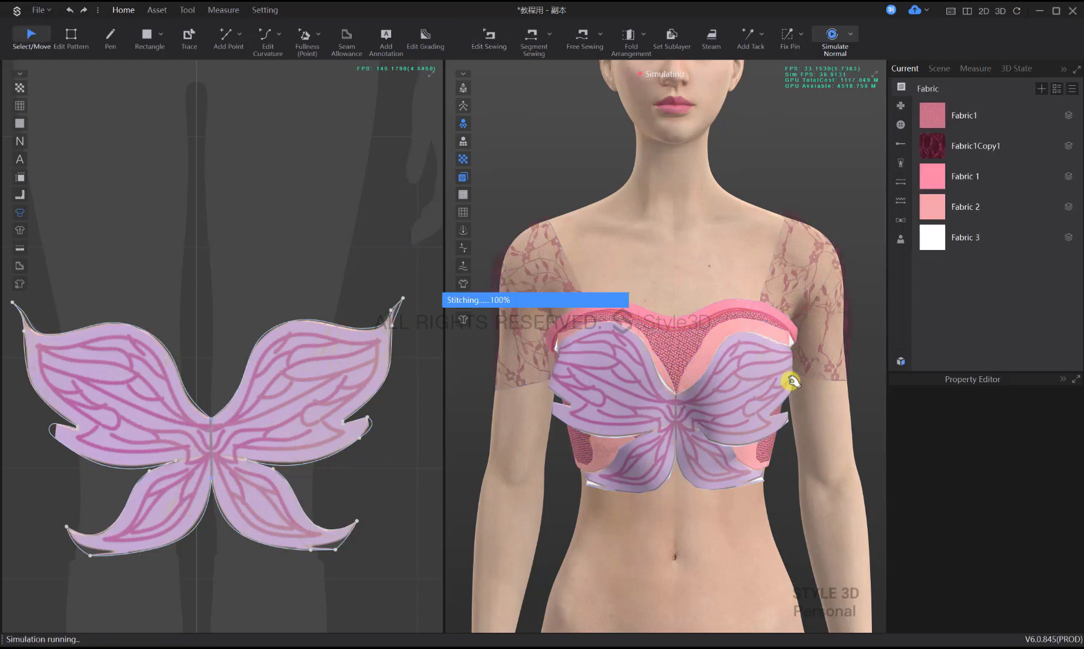
Pull the butterfly's upper wing into place on the bodice during simulation, return to the front view and stop simulating
{"action": "right_click_drag", "start_coordinate": [574, 359], "coordinate": [674, 363]}
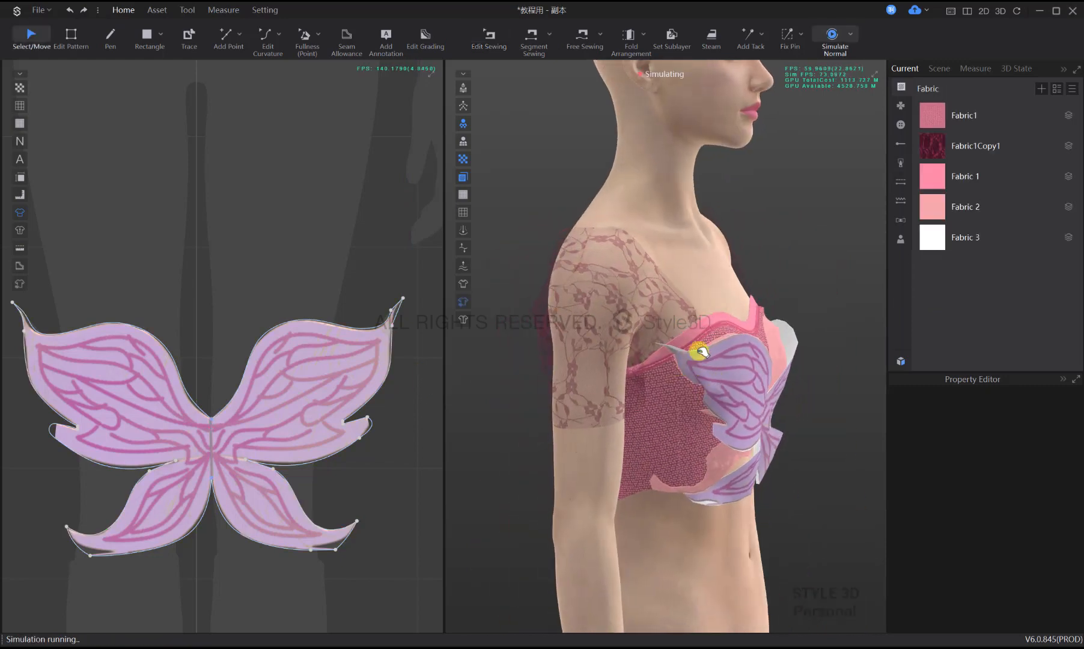
{"action": "left_click", "coordinate": [755, 359]}
{"action": "right_click_drag", "start_coordinate": [788, 365], "coordinate": [667, 365]}
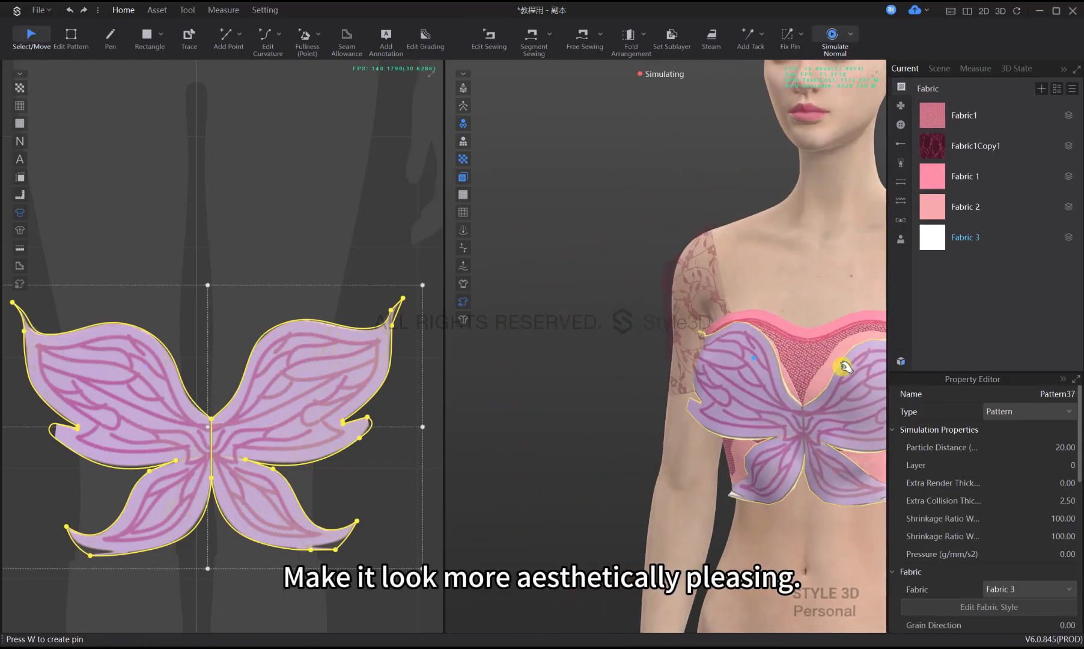
{"action": "middle_click_drag", "start_coordinate": [822, 370], "coordinate": [697, 354]}
{"action": "left_click_drag", "start_coordinate": [697, 341], "coordinate": [741, 354]}
{"action": "key", "text": "2"}
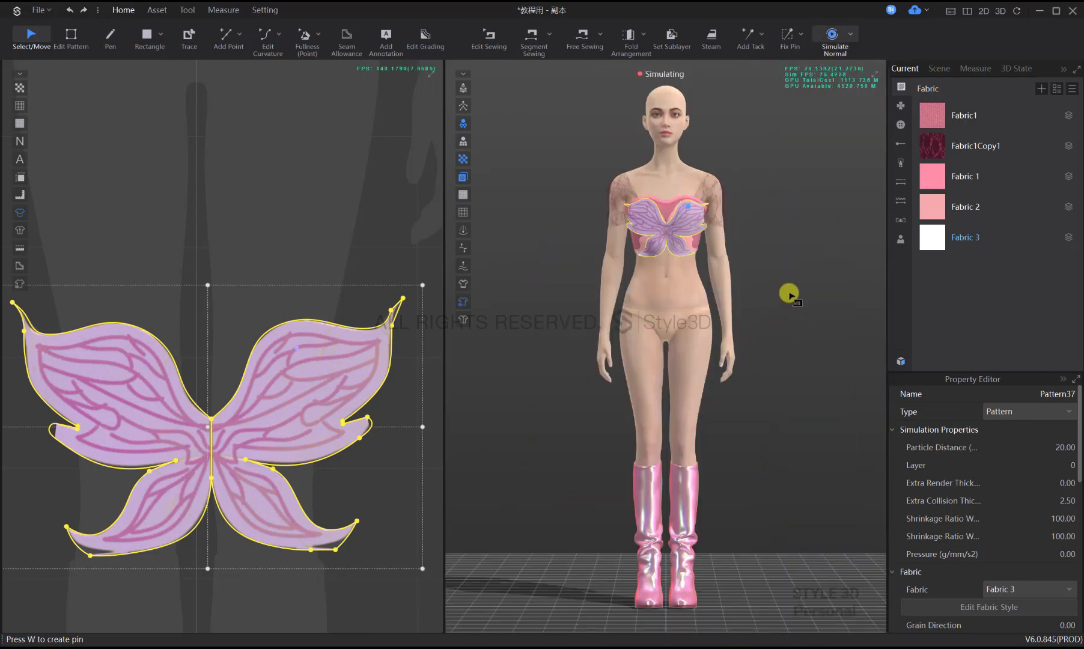
{"action": "key", "text": "b"}
{"action": "key", "text": "q"}
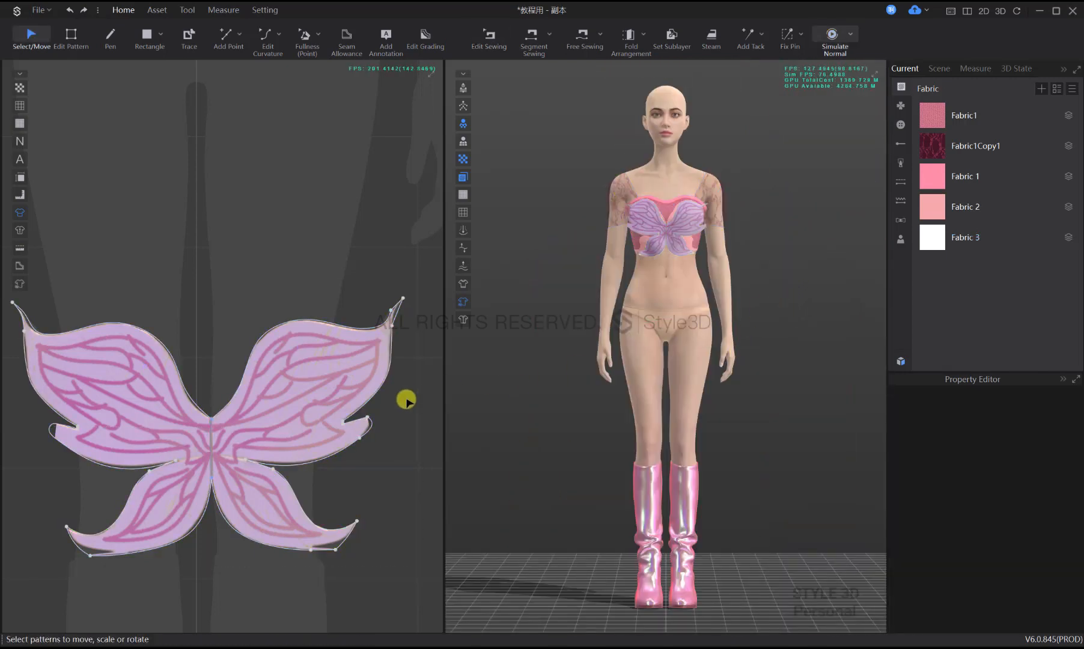
Set the alpha of the butterfly's Fabric 3 to 0.00
{"action": "scroll", "coordinate": [211, 409], "scroll_direction": "down", "scroll_amount": 5}
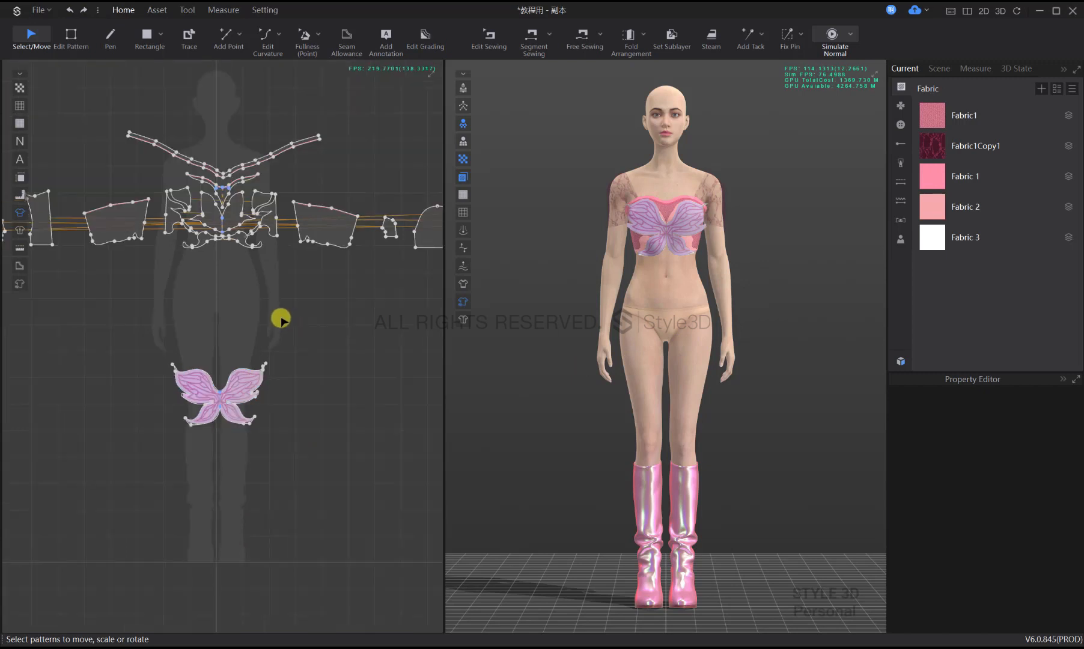
{"action": "scroll", "coordinate": [293, 357], "scroll_direction": "down", "scroll_amount": 3}
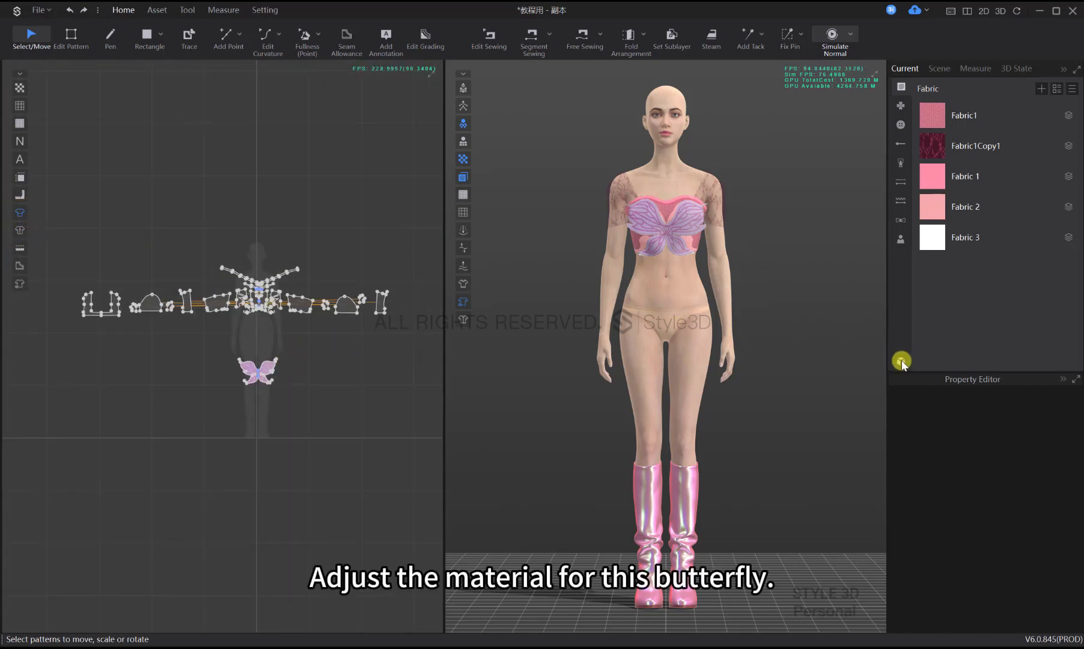
{"action": "scroll", "coordinate": [759, 400], "scroll_direction": "up", "scroll_amount": 5}
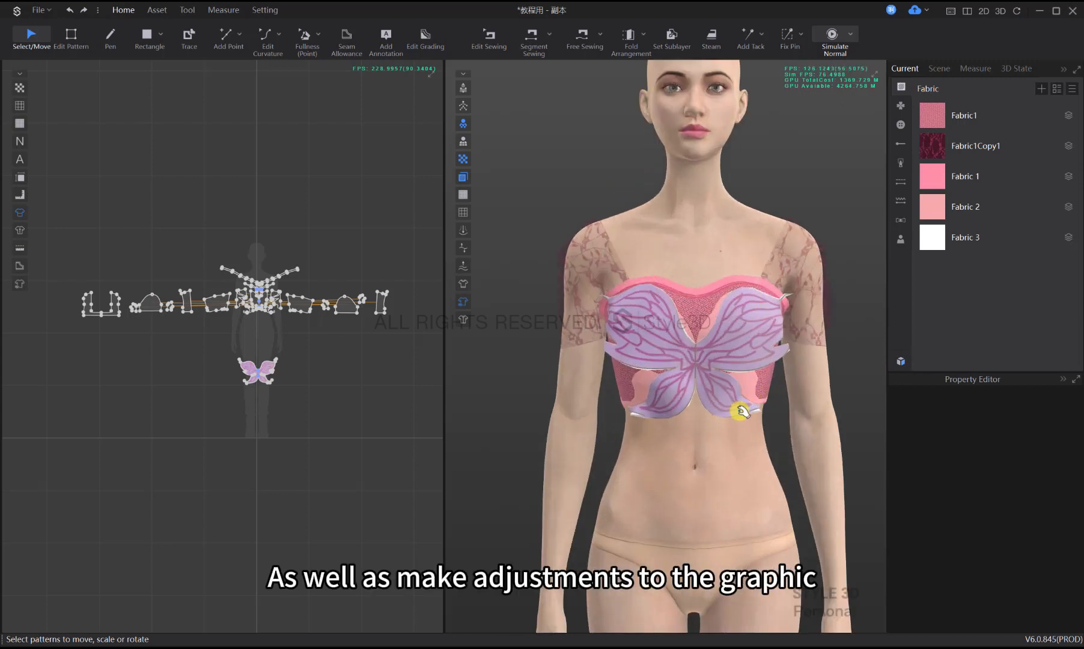
{"action": "left_click", "coordinate": [740, 415]}
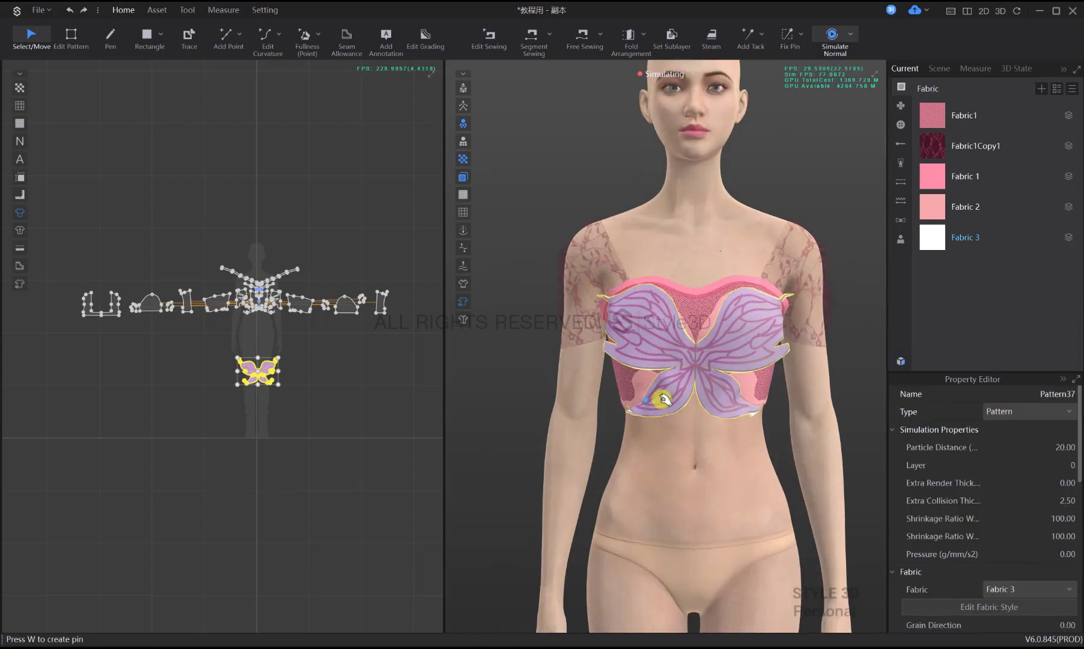
{"action": "left_click", "coordinate": [645, 383]}
{"action": "left_click", "coordinate": [932, 237]}
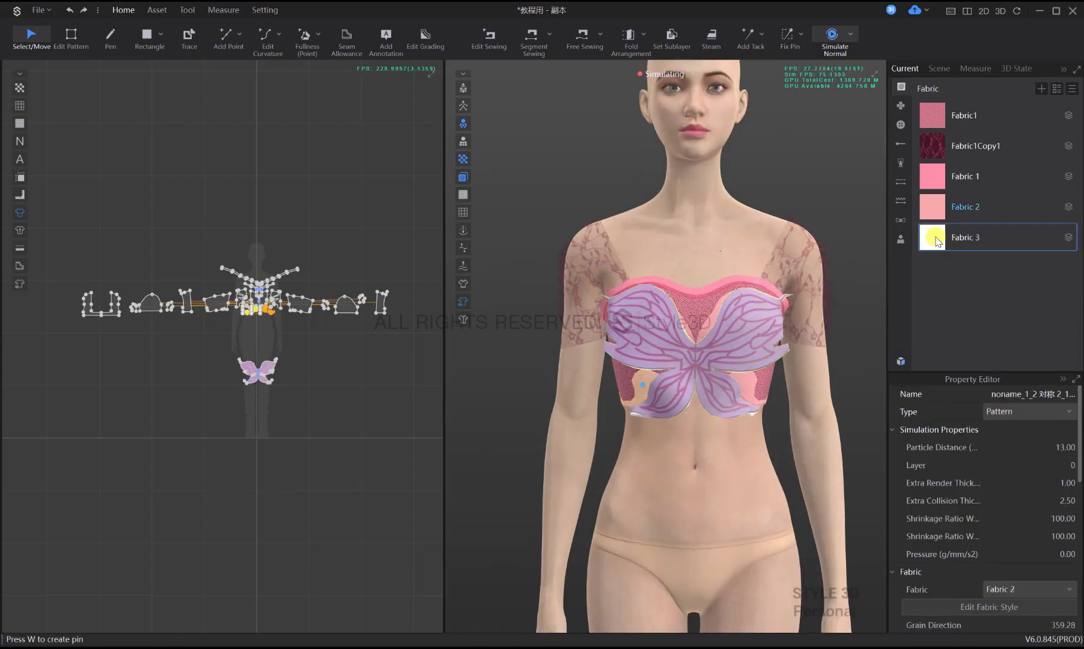
{"action": "scroll", "coordinate": [1016, 505], "scroll_direction": "down", "scroll_amount": 5}
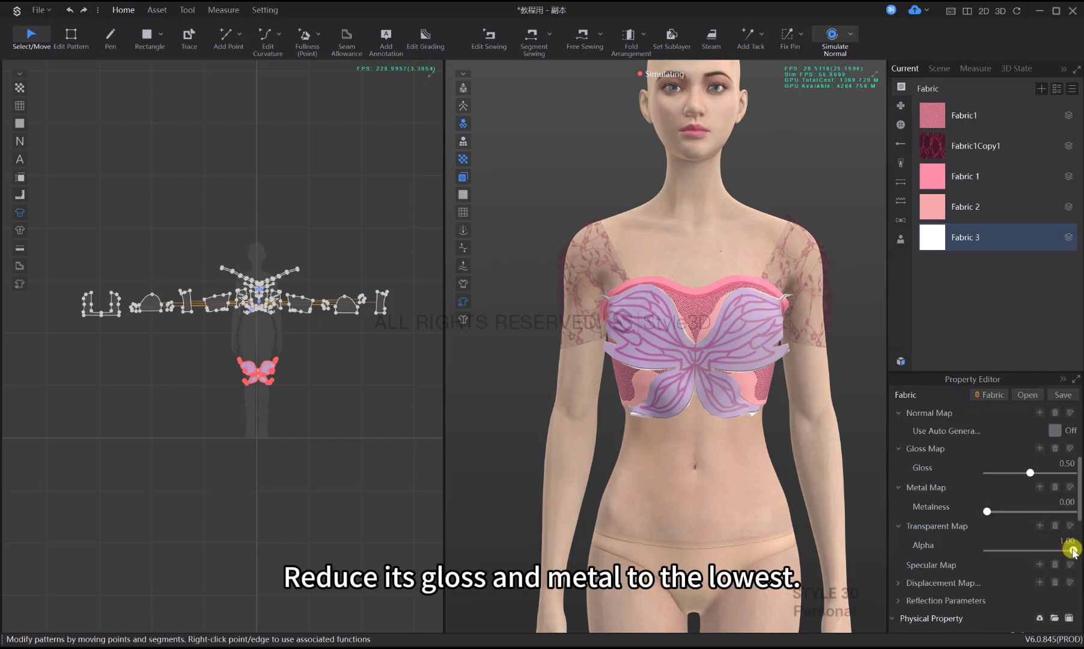
{"action": "left_click_drag", "start_coordinate": [1045, 556], "coordinate": [987, 559]}
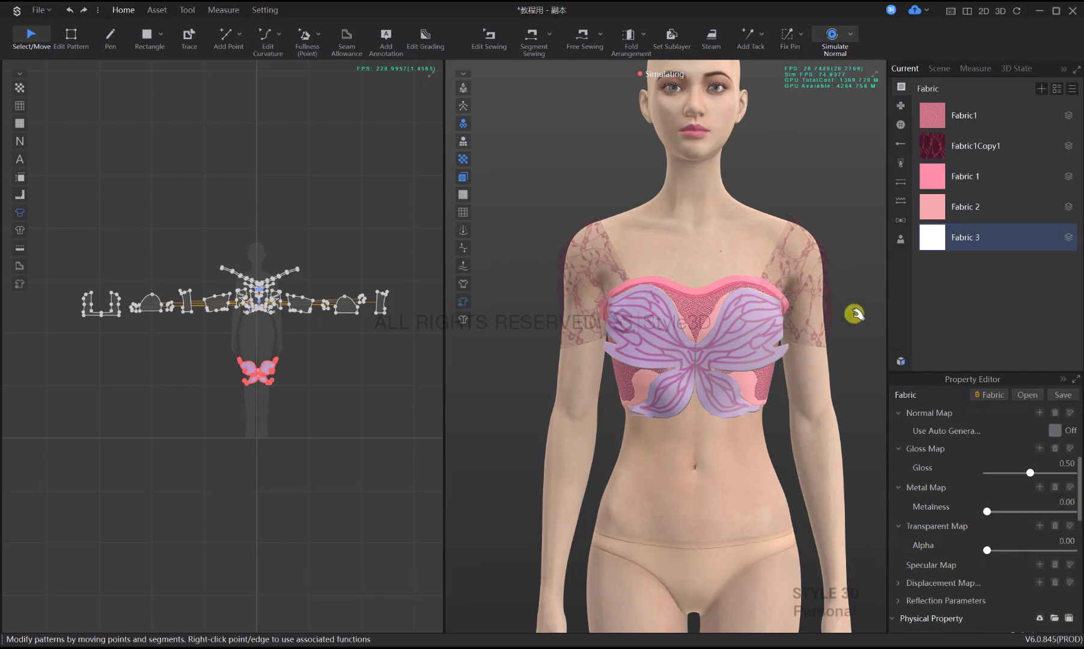
Reduce the gloss of the butterfly graphic Graphic1 to its lowest value and stop the simulation
{"action": "left_click", "coordinate": [855, 311]}
{"action": "left_click", "coordinate": [901, 106]}
{"action": "left_click", "coordinate": [937, 120]}
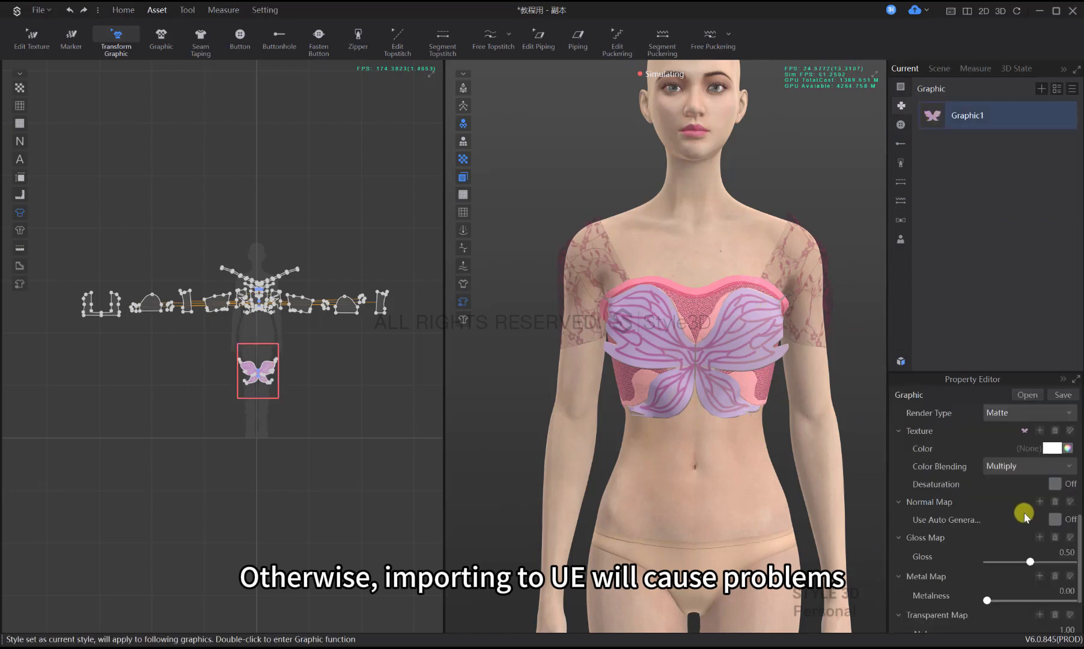
{"action": "key", "text": "space"}
{"action": "scroll", "coordinate": [1046, 515], "scroll_direction": "down", "scroll_amount": 3}
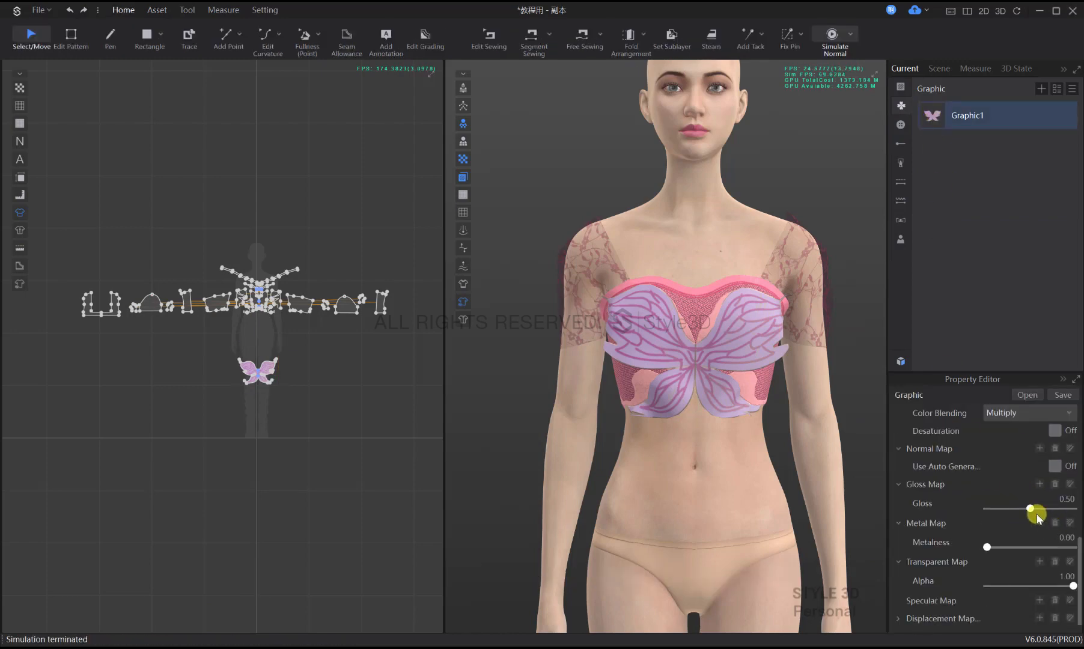
{"action": "scroll", "coordinate": [1029, 512], "scroll_direction": "up", "scroll_amount": 5}
{"action": "scroll", "coordinate": [1031, 516], "scroll_direction": "down", "scroll_amount": 5}
{"action": "left_click_drag", "start_coordinate": [1030, 510], "coordinate": [970, 516]}
{"action": "scroll", "coordinate": [707, 322], "scroll_direction": "down", "scroll_amount": 5}
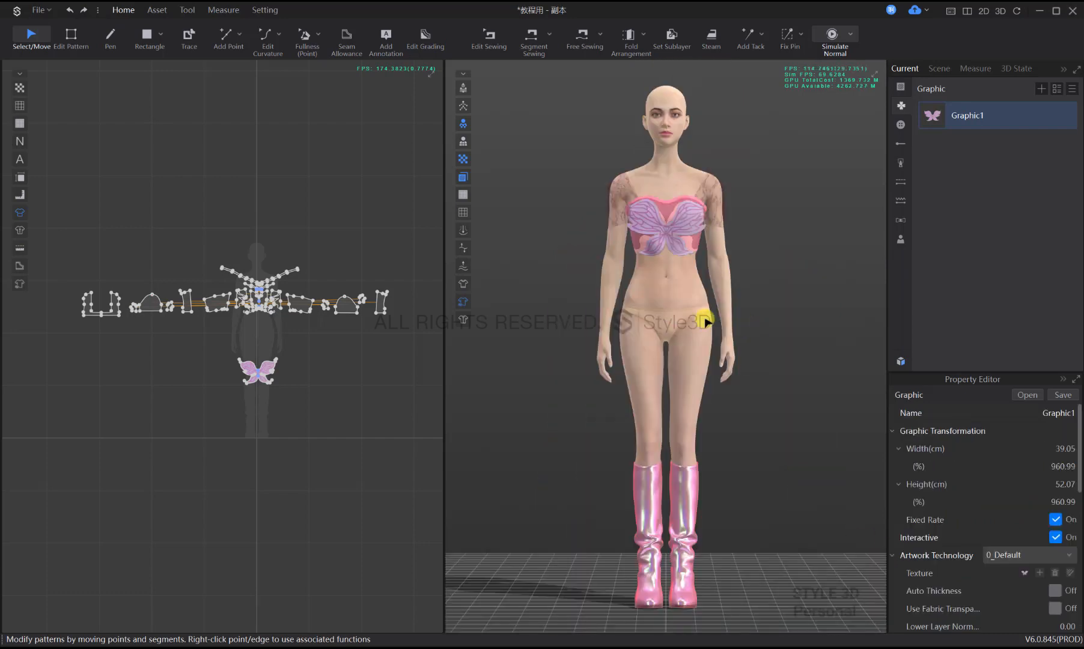
Add the purple mesh leggings garment from the Resource Library with load type Add, leaving out its avatar and scene
{"action": "left_click", "coordinate": [901, 361]}
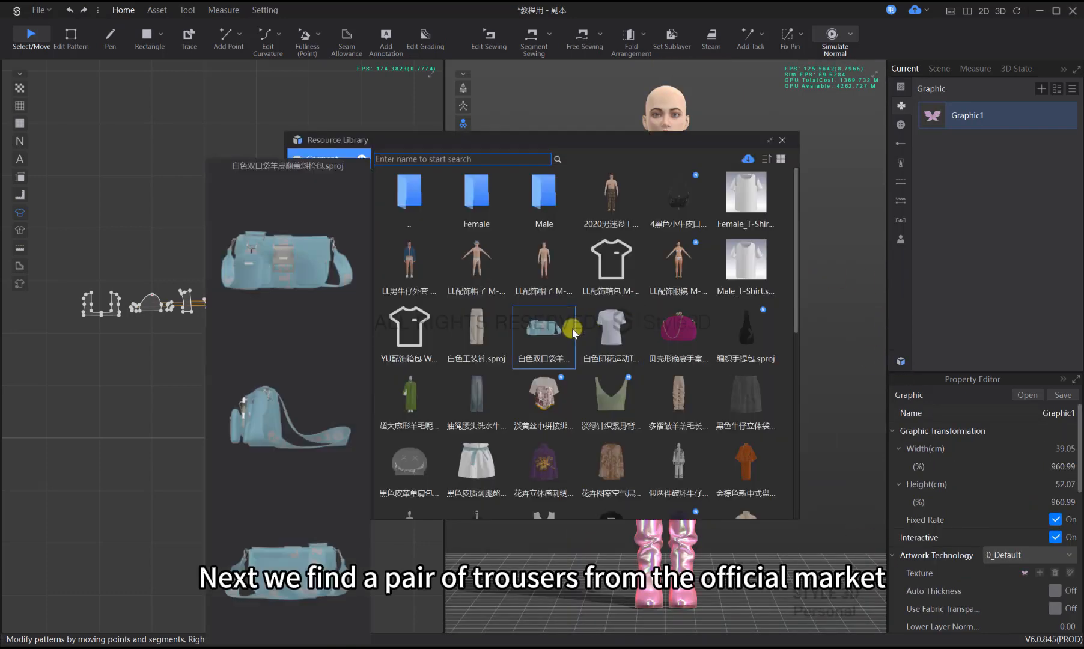
{"action": "scroll", "coordinate": [622, 415], "scroll_direction": "down", "scroll_amount": 10}
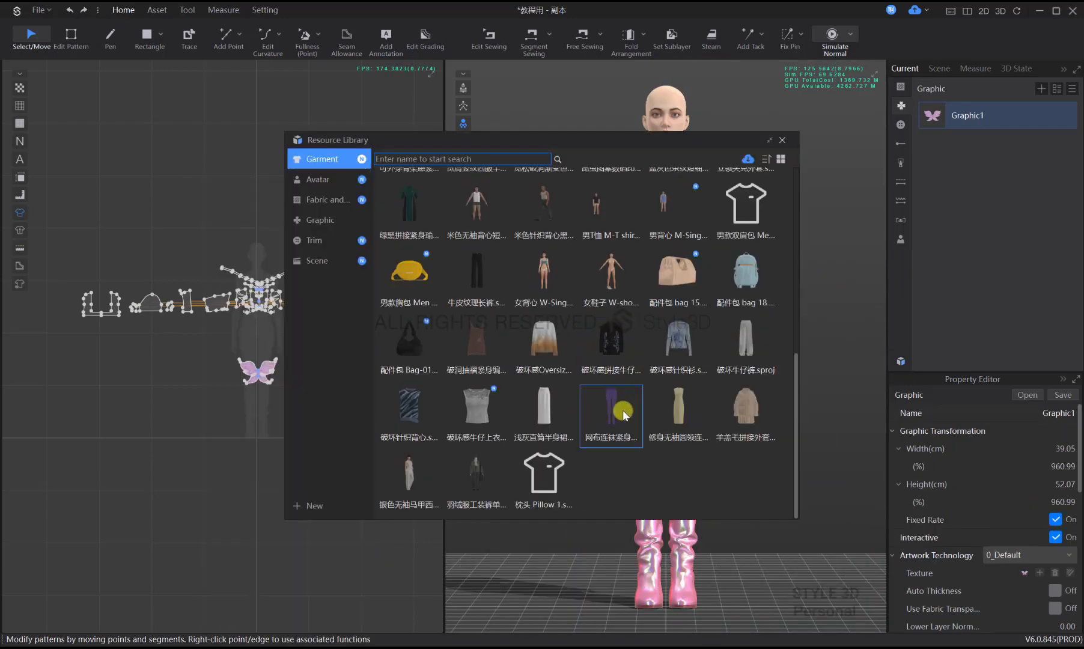
{"action": "double_click", "coordinate": [623, 415]}
{"action": "left_click", "coordinate": [552, 244]}
{"action": "left_click", "coordinate": [537, 265]}
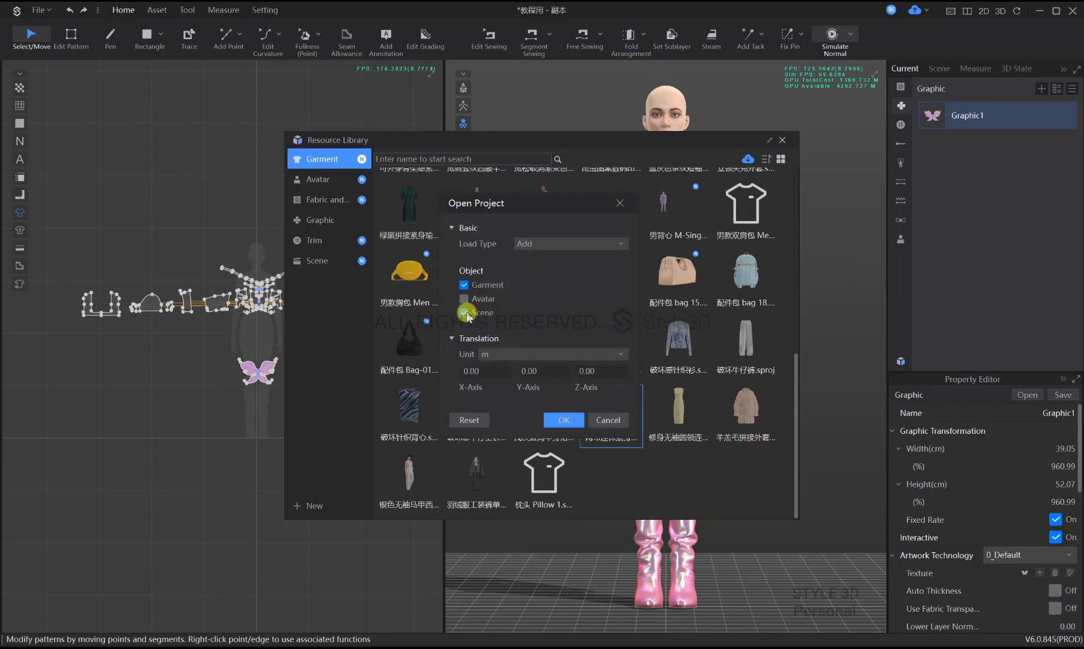
{"action": "left_click", "coordinate": [564, 420]}
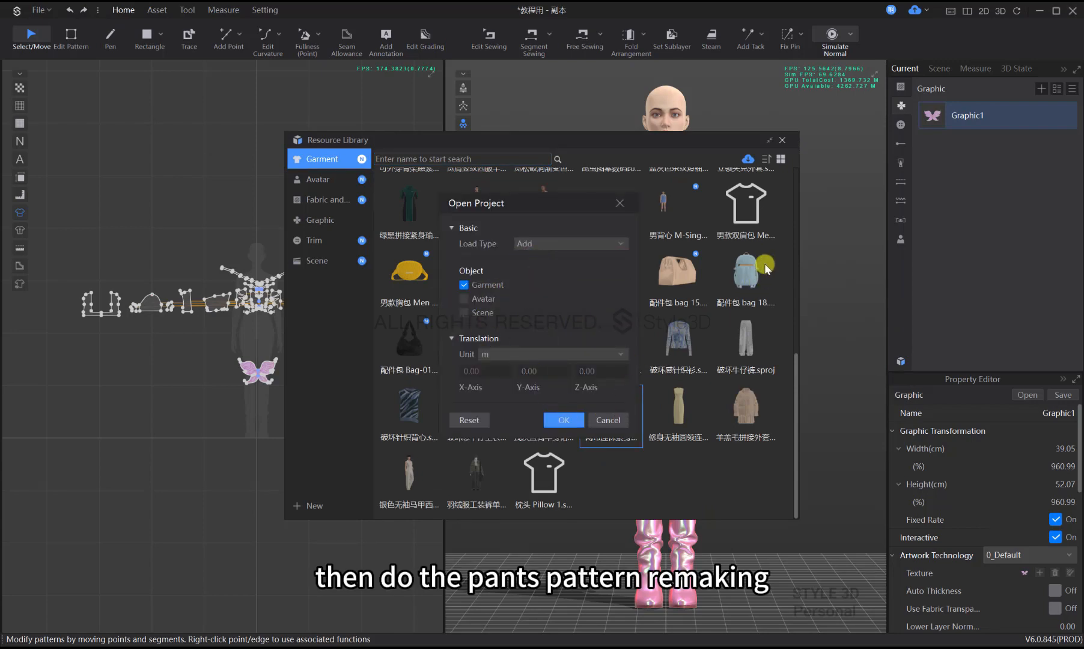
{"action": "left_click", "coordinate": [782, 140]}
Move the imported leggings pattern pieces up to just below the top's pieces in the 2D layout
{"action": "left_click_drag", "start_coordinate": [341, 339], "coordinate": [355, 522]}
{"action": "left_click_drag", "start_coordinate": [280, 346], "coordinate": [278, 214]}
{"action": "scroll", "coordinate": [337, 337], "scroll_direction": "down", "scroll_amount": 3}
{"action": "left_click_drag", "start_coordinate": [361, 385], "coordinate": [249, 520]}
{"action": "left_click_drag", "start_coordinate": [325, 424], "coordinate": [326, 333]}
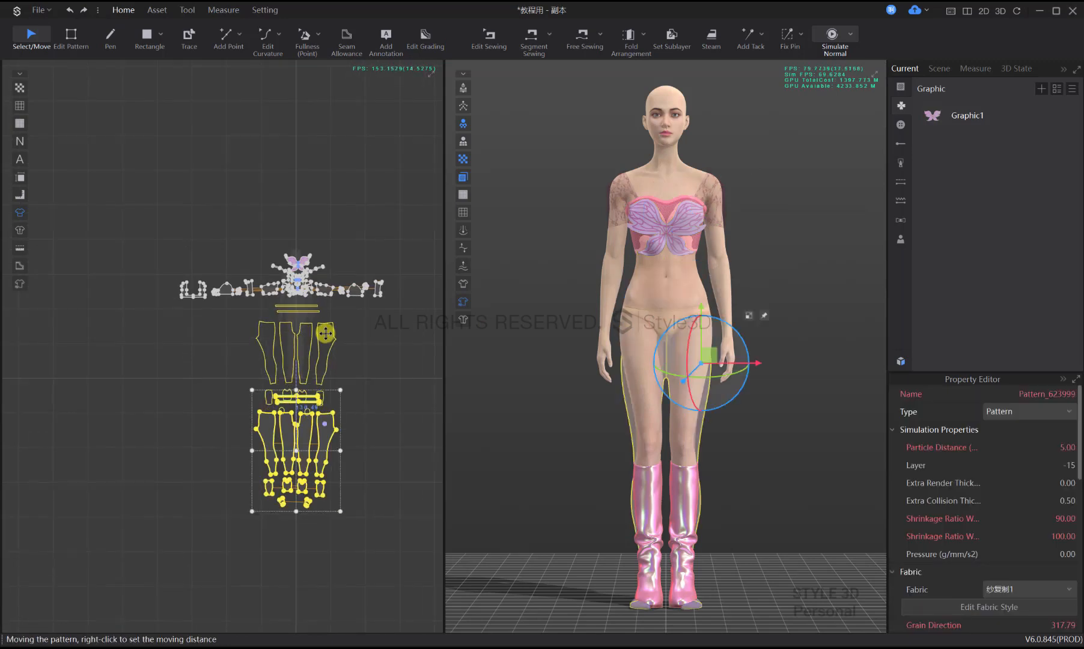
Delete the pink boots from the avatar
{"action": "key", "text": "4"}
{"action": "key", "text": "2"}
{"action": "left_click", "coordinate": [686, 505]}
{"action": "key", "text": "Delete"}
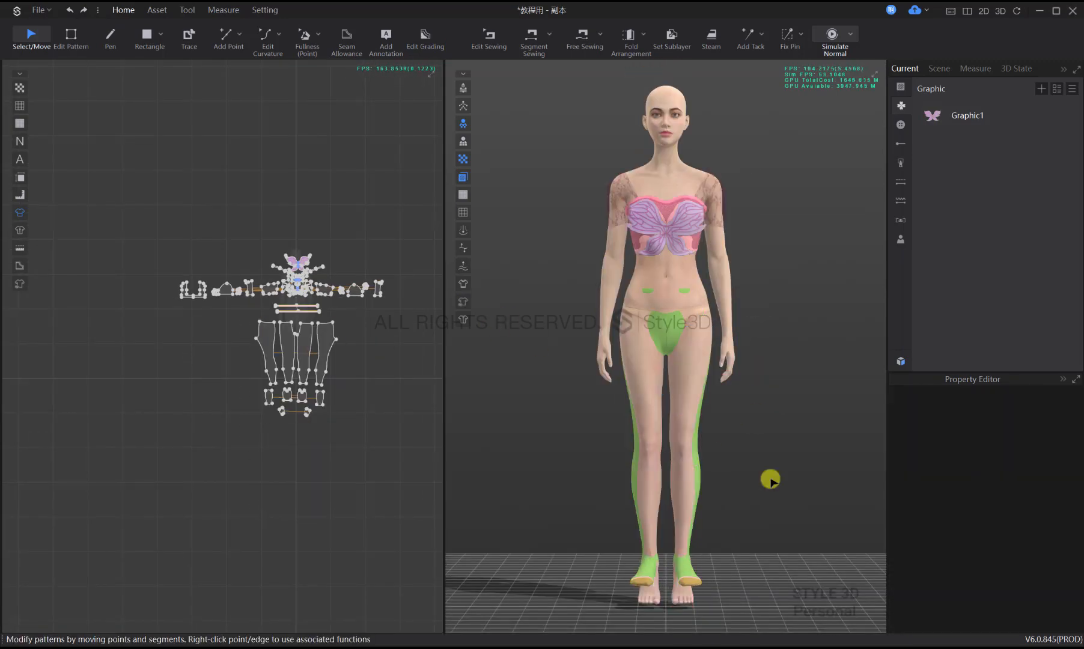
Select all leggings pieces, shift them front to back to align with the avatar's body, and simulate them
{"action": "left_click_drag", "start_coordinate": [387, 432], "coordinate": [223, 295]}
{"action": "key", "text": "6"}
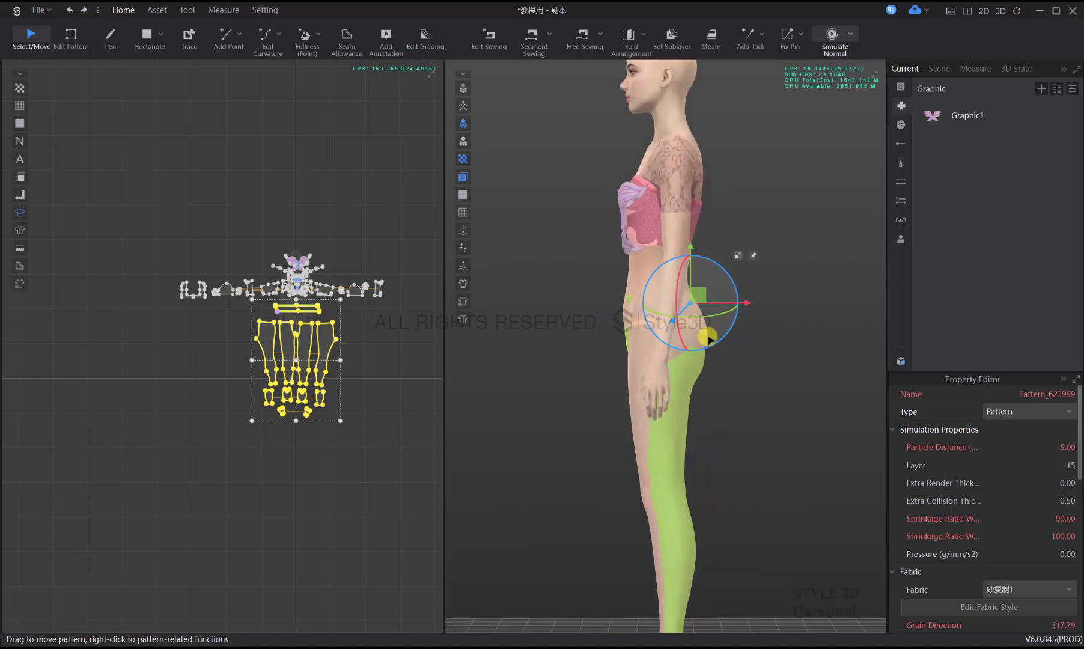
{"action": "left_click_drag", "start_coordinate": [729, 250], "coordinate": [728, 250]}
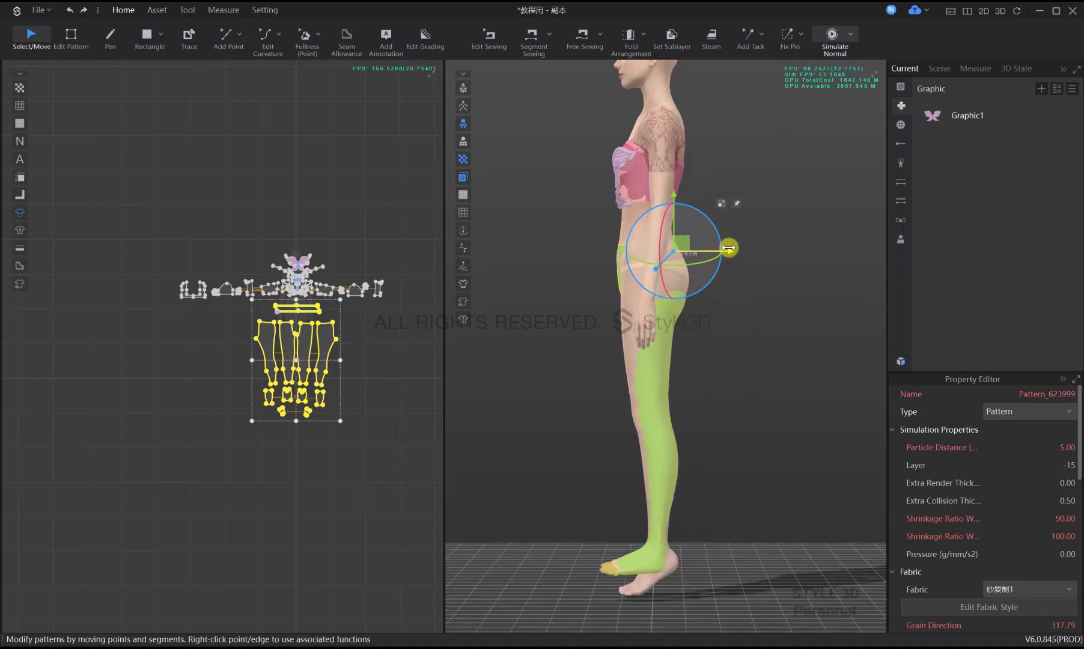
{"action": "key", "text": "2"}
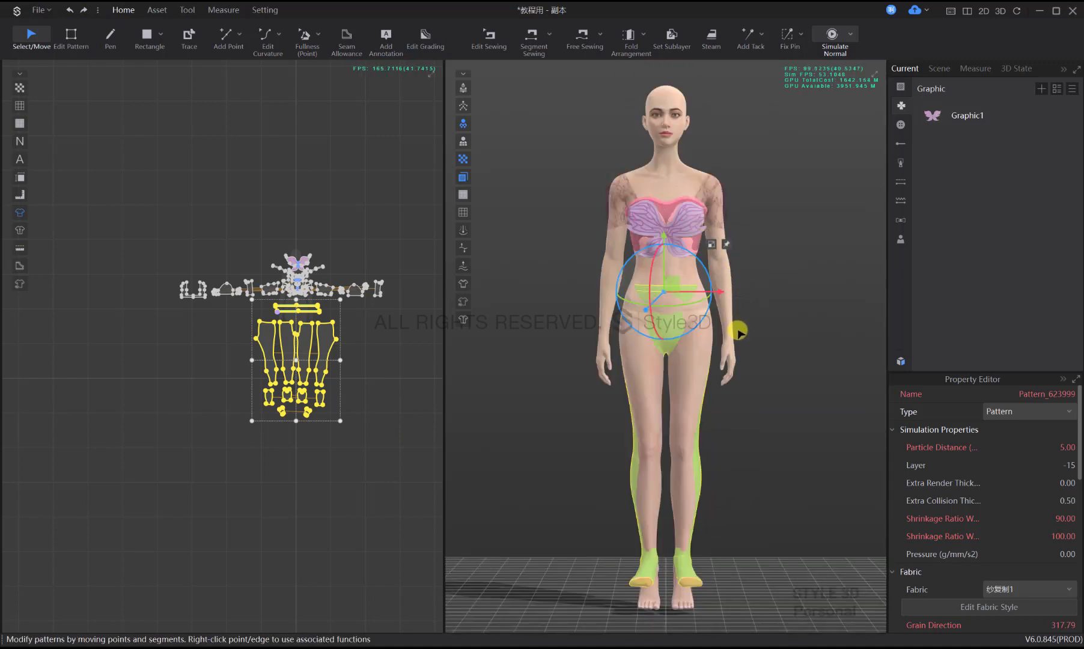
{"action": "key", "text": "space"}
{"action": "scroll", "coordinate": [687, 299], "scroll_direction": "up", "scroll_amount": 5}
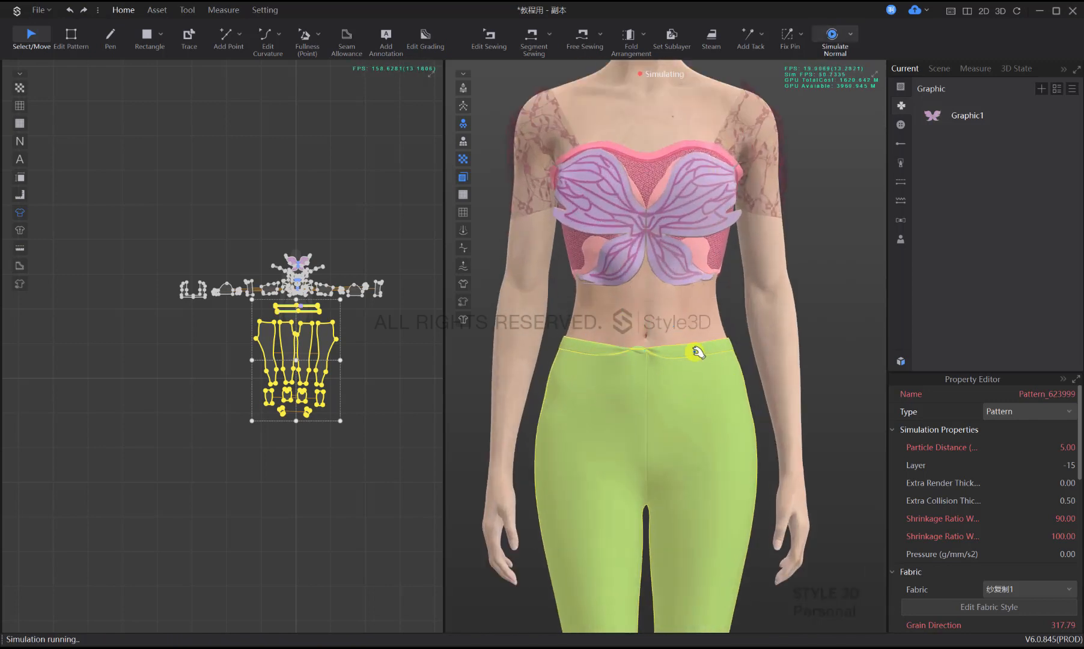
Set the Layer of all leggings patterns to 0 and restart the simulation
{"action": "left_click", "coordinate": [694, 356]}
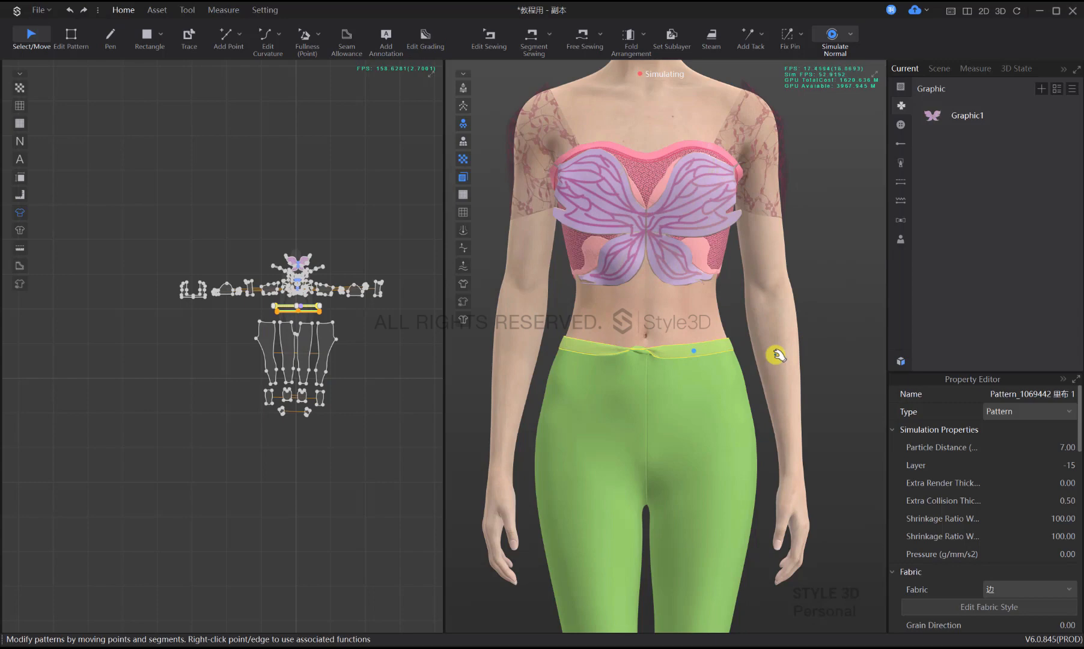
{"action": "right_click_drag", "start_coordinate": [818, 383], "coordinate": [910, 382]}
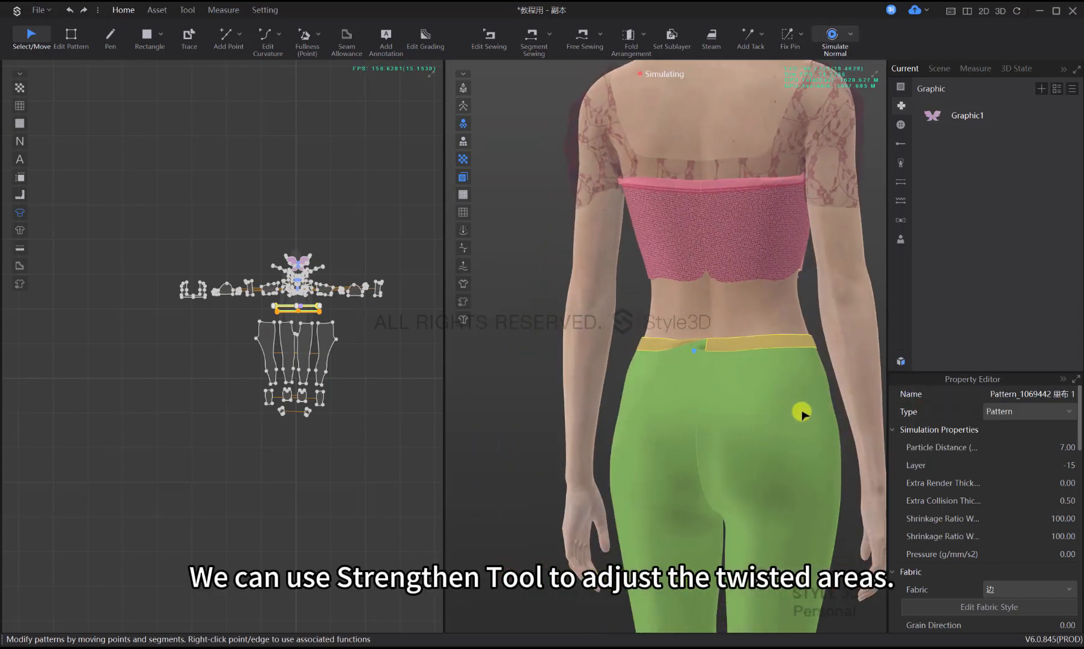
{"action": "right_click_drag", "start_coordinate": [801, 413], "coordinate": [551, 385]}
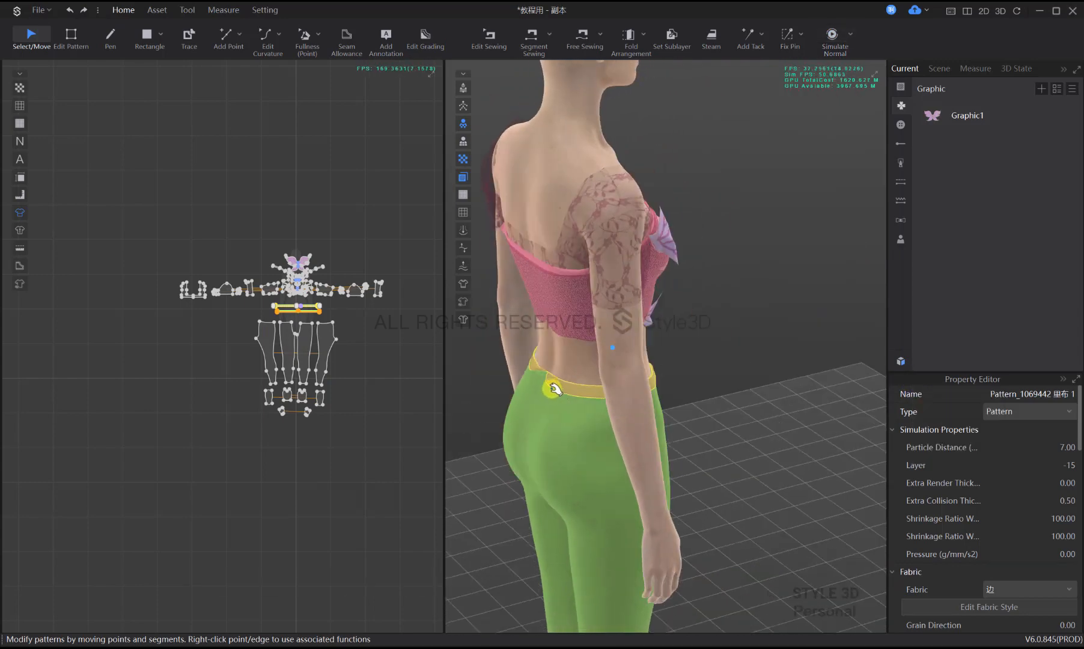
{"action": "key", "text": "space"}
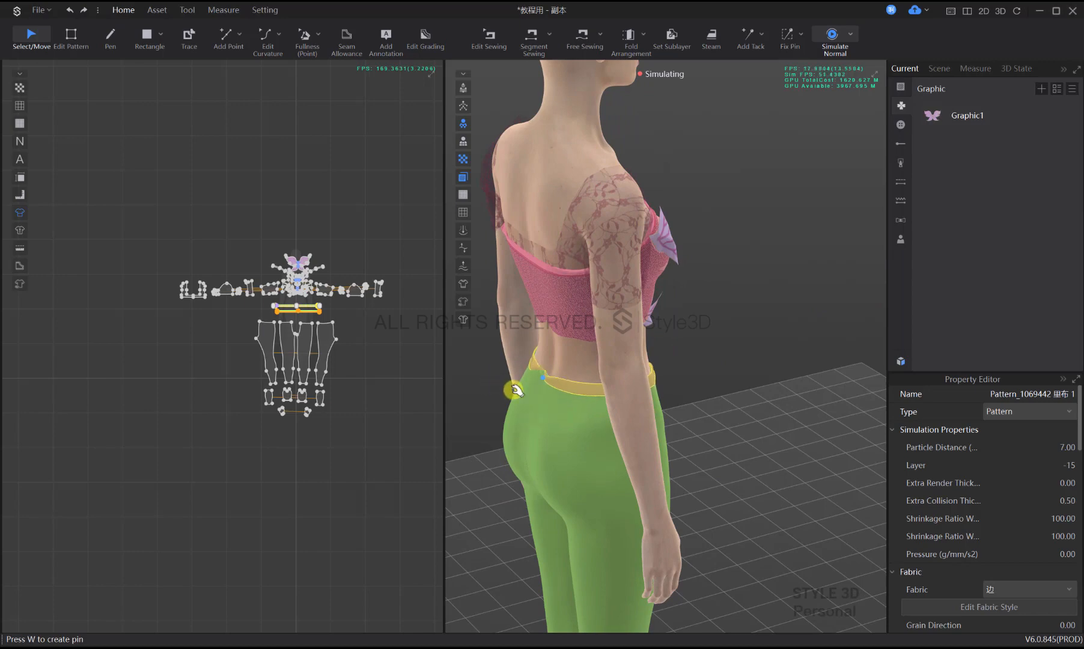
{"action": "left_click_drag", "start_coordinate": [384, 437], "coordinate": [241, 303]}
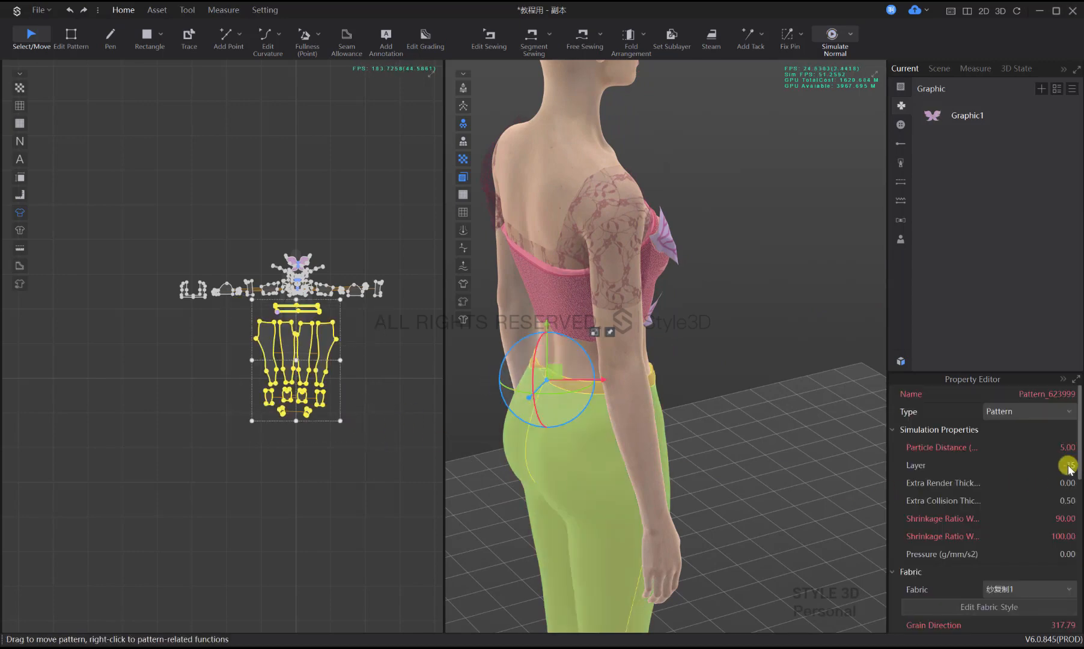
{"action": "key", "text": "Return"}
{"action": "left_click", "coordinate": [787, 344]}
{"action": "key", "text": "space"}
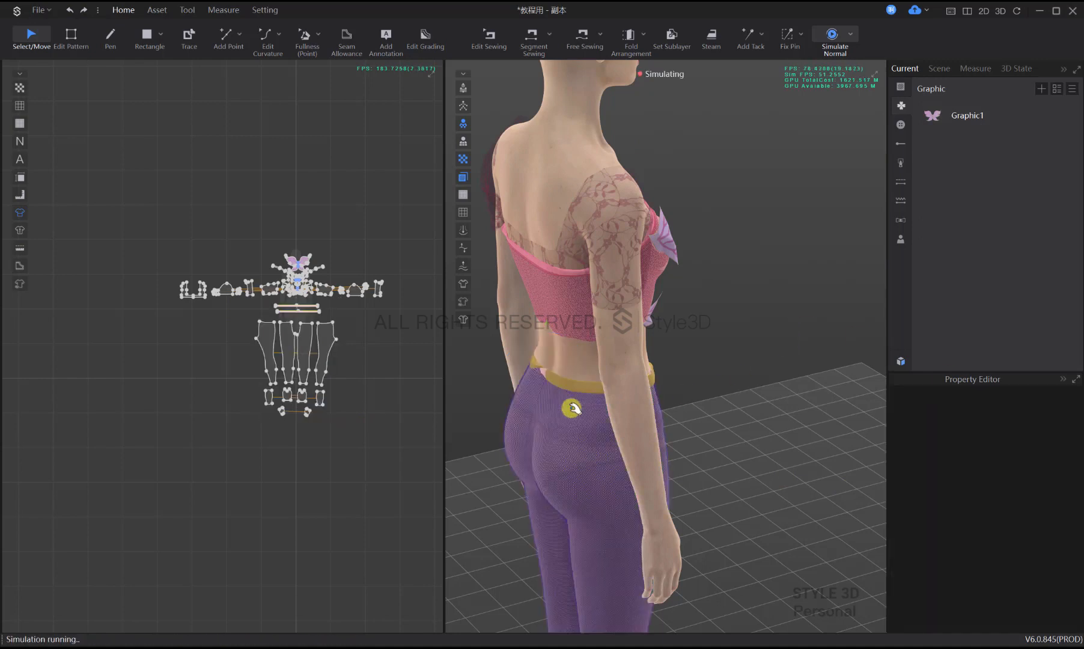
Pull the back of the waistband into place and set the waistband's Layer to 1
{"action": "left_click_drag", "start_coordinate": [553, 380], "coordinate": [554, 393]}
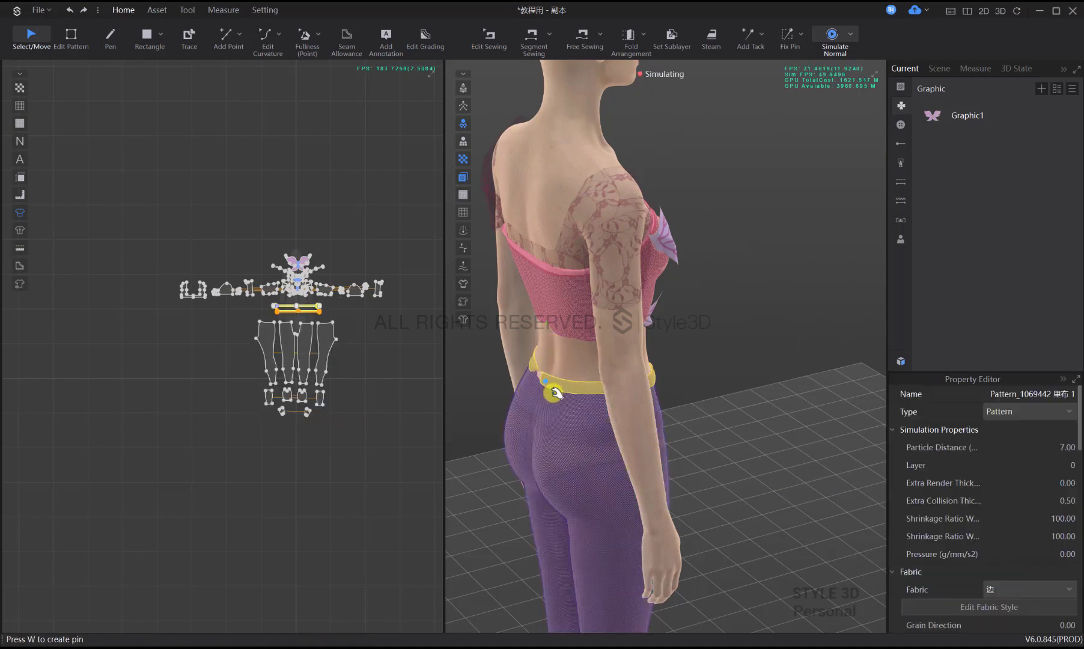
{"action": "left_click", "coordinate": [1075, 465]}
{"action": "type", "text": "1"}
{"action": "key", "text": "Return"}
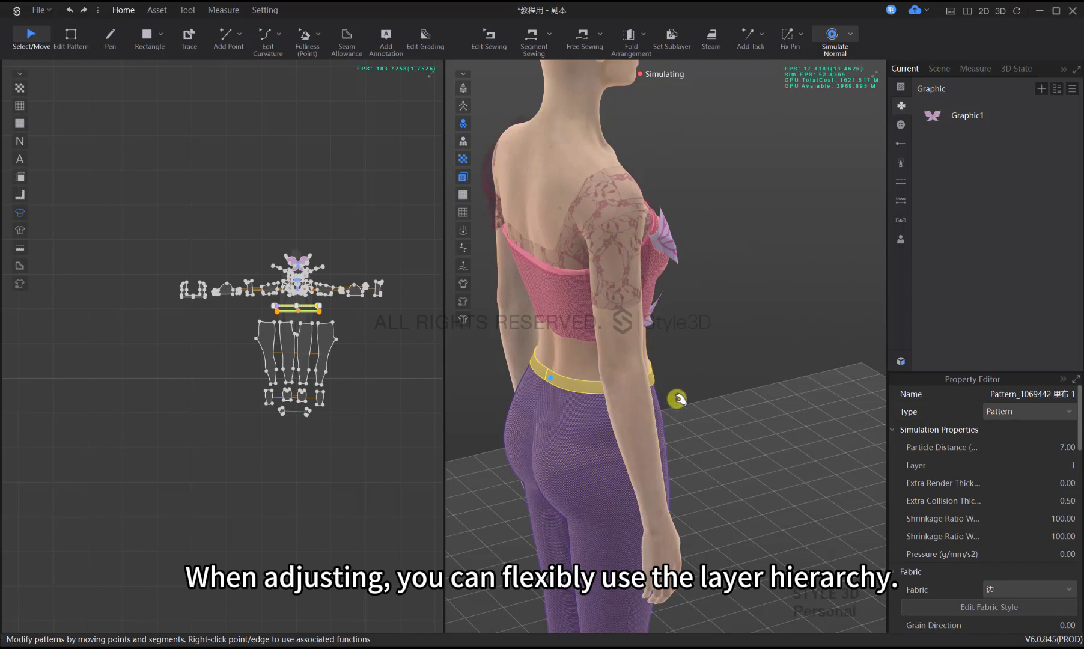
Resume the simulation, tug the front of the leggings' waistband into place and show the fabric list
{"action": "right_click_drag", "start_coordinate": [677, 399], "coordinate": [581, 395]}
{"action": "key", "text": "2"}
{"action": "key", "text": "space"}
{"action": "left_click", "coordinate": [543, 381]}
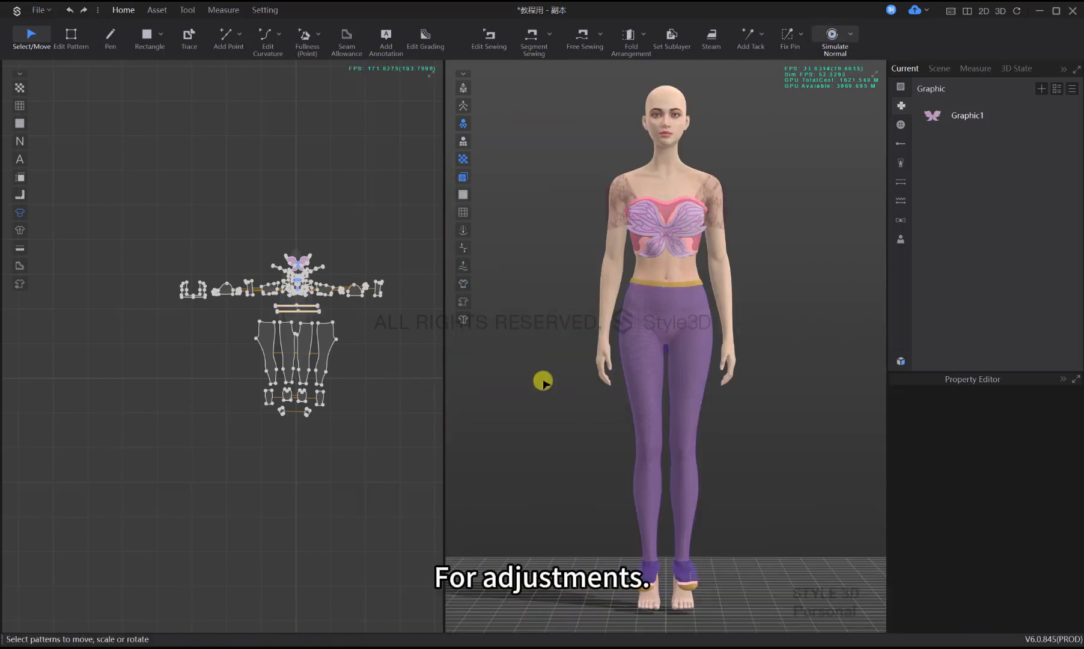
{"action": "scroll", "coordinate": [697, 341], "scroll_direction": "up", "scroll_amount": 5}
{"action": "key", "text": "space"}
{"action": "left_click", "coordinate": [696, 274]}
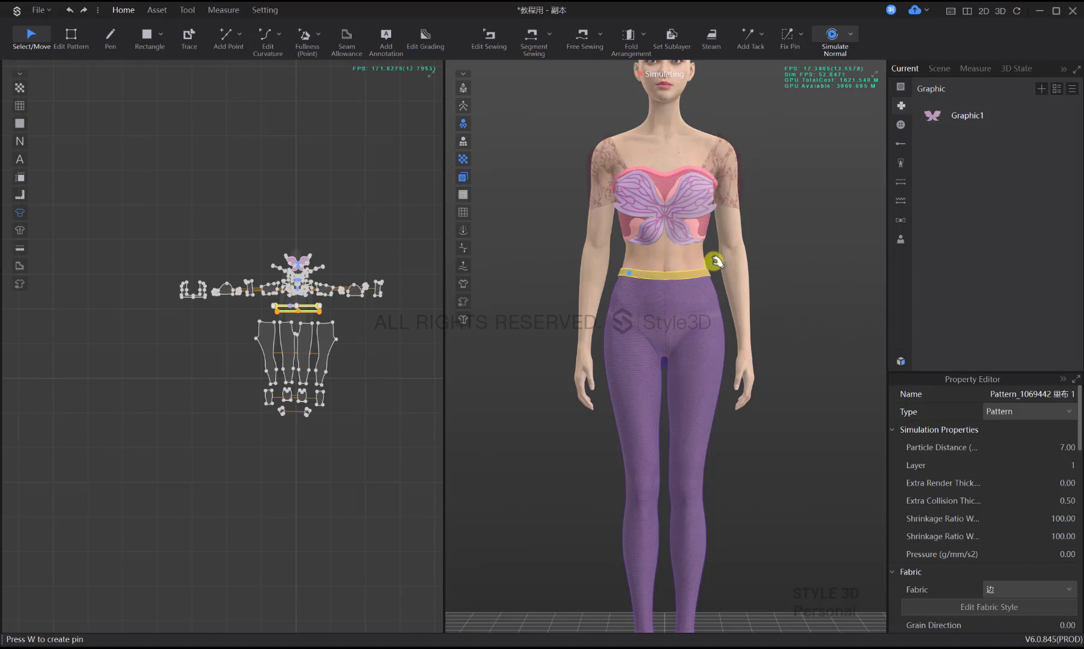
{"action": "left_click", "coordinate": [900, 87]}
{"action": "left_click", "coordinate": [820, 278]}
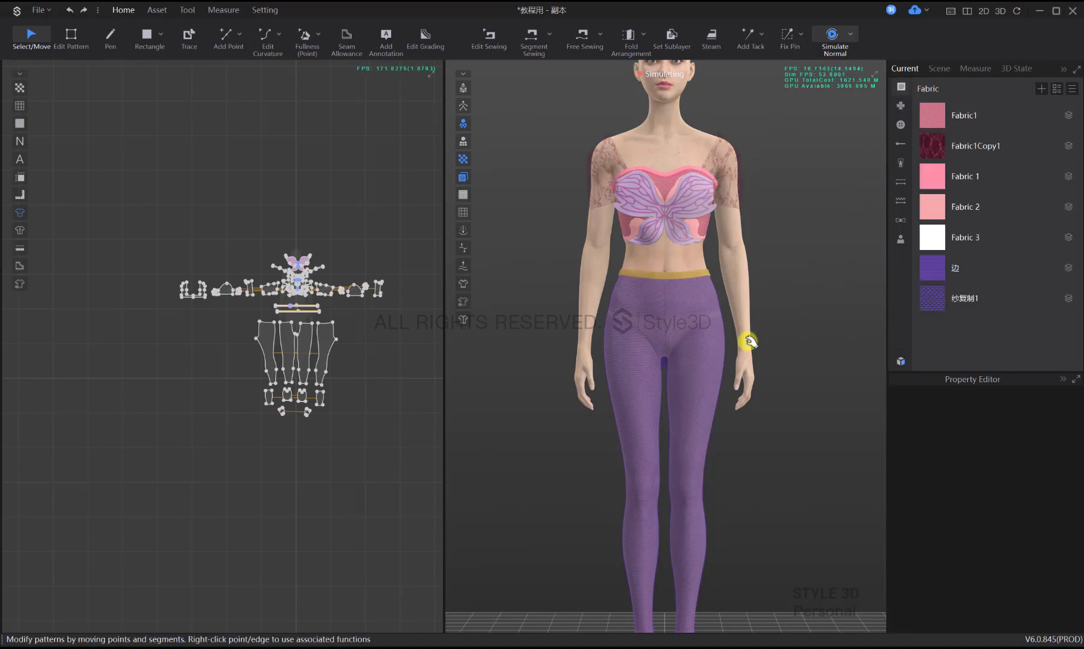
Delete the ankle and foot pieces below the leggings' legs and simulate the garment briefly
{"action": "scroll", "coordinate": [343, 414], "scroll_direction": "down", "scroll_amount": 5}
{"action": "scroll", "coordinate": [709, 467], "scroll_direction": "down", "scroll_amount": 3}
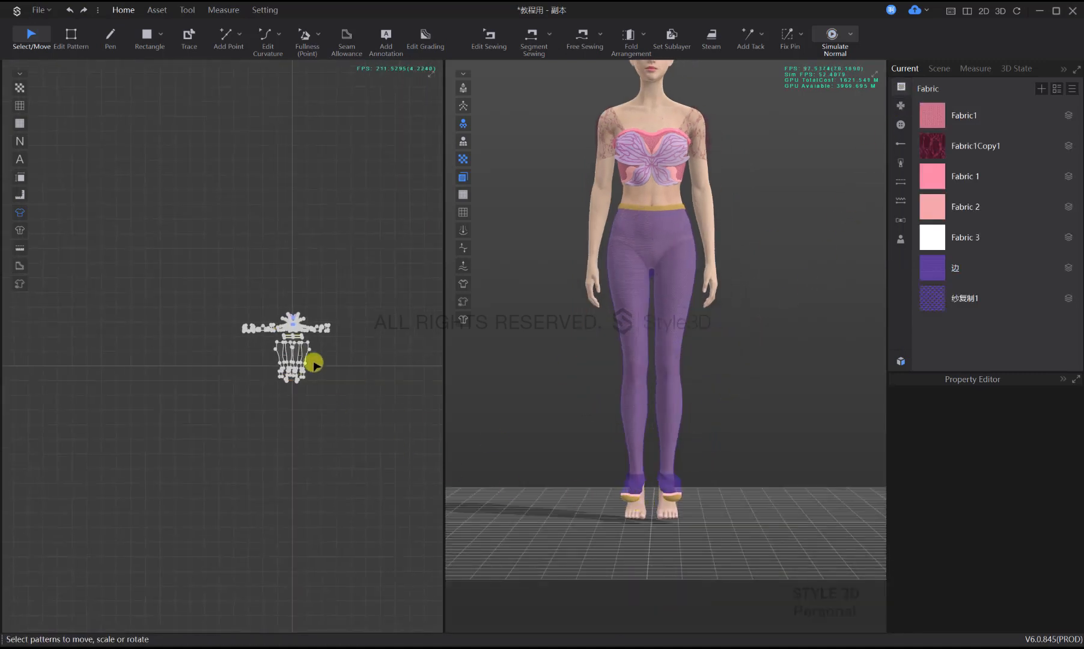
{"action": "scroll", "coordinate": [312, 363], "scroll_direction": "up", "scroll_amount": 5}
{"action": "left_click_drag", "start_coordinate": [369, 492], "coordinate": [202, 428]}
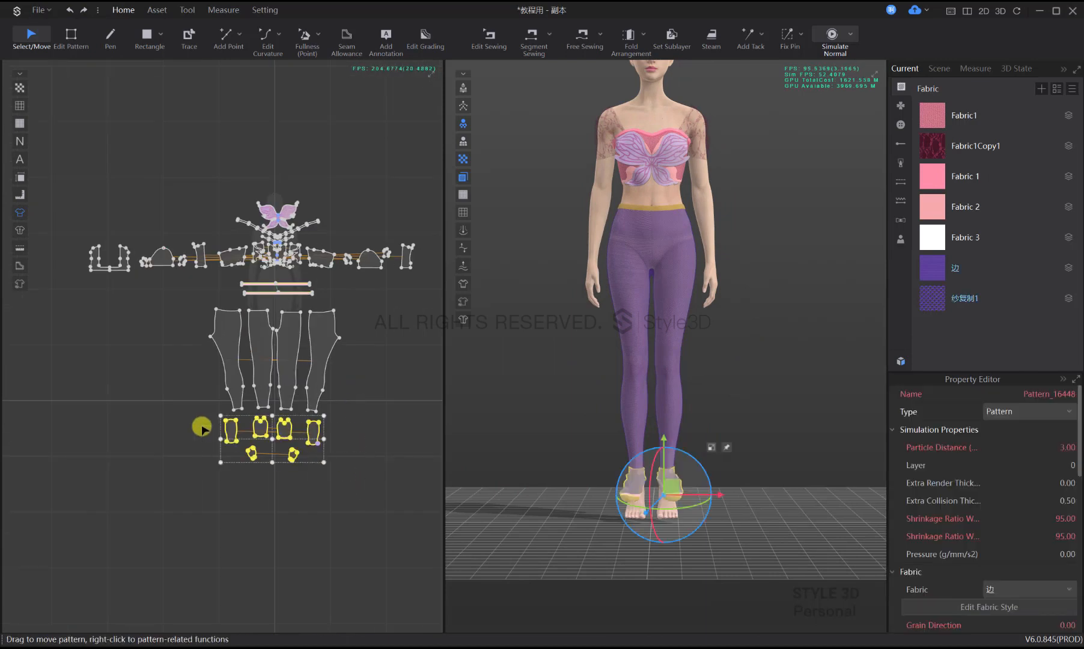
{"action": "key", "text": "Delete"}
{"action": "key", "text": "space"}
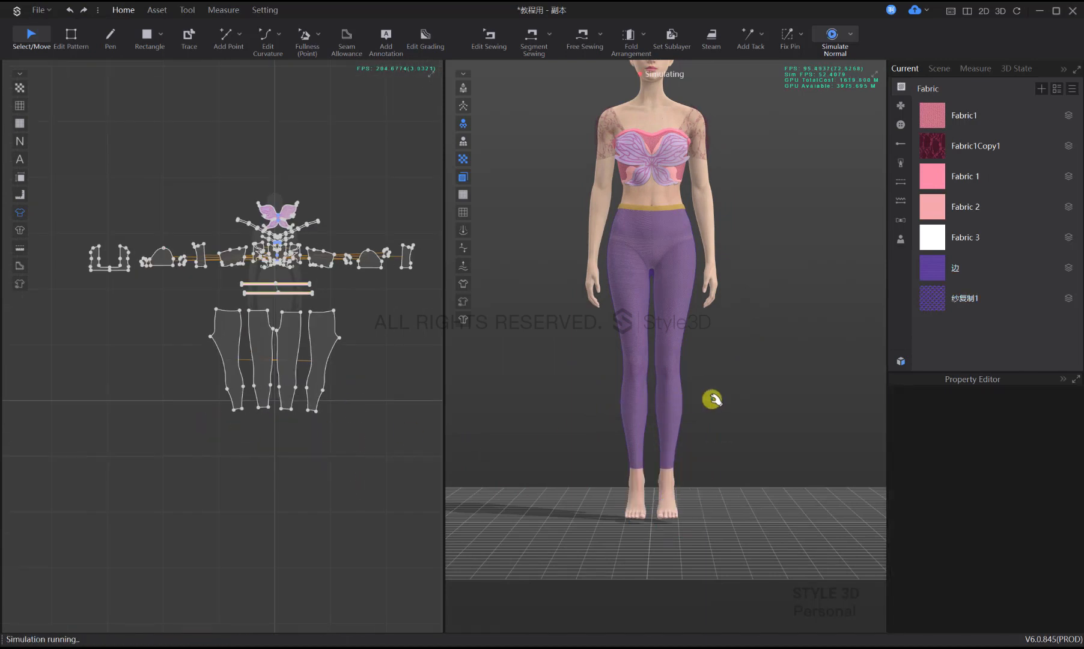
{"action": "key", "text": "space"}
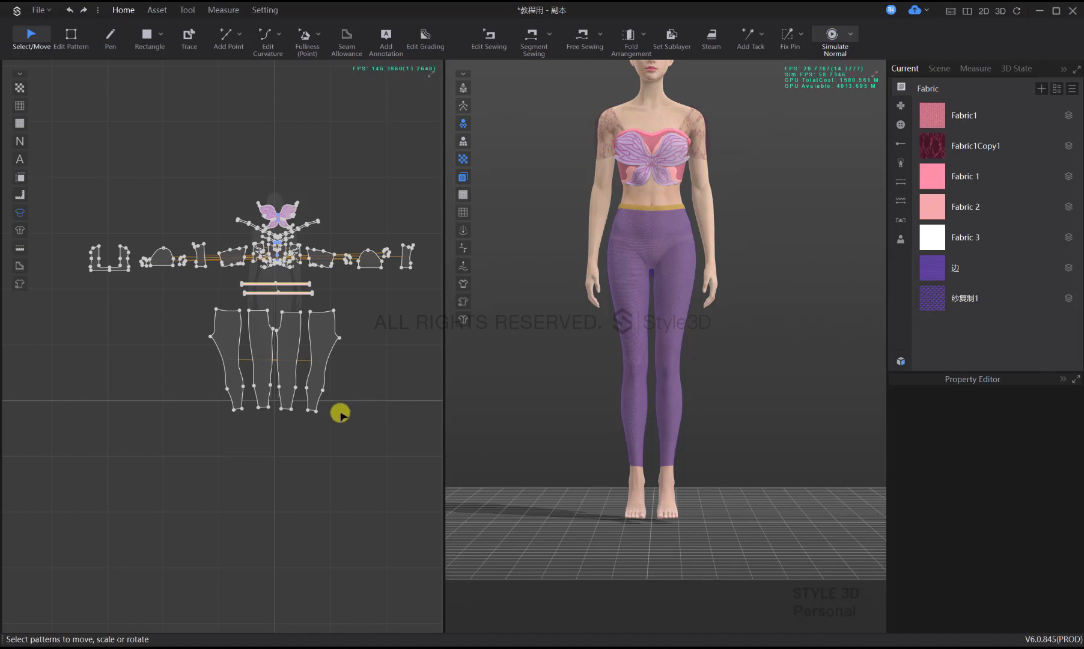
Assign the lace fabric Fabric1Copy1 to all leggings and waistband pieces and run the simulation
{"action": "middle_click_drag", "start_coordinate": [342, 415], "coordinate": [384, 494]}
{"action": "left_click_drag", "start_coordinate": [403, 495], "coordinate": [241, 361]}
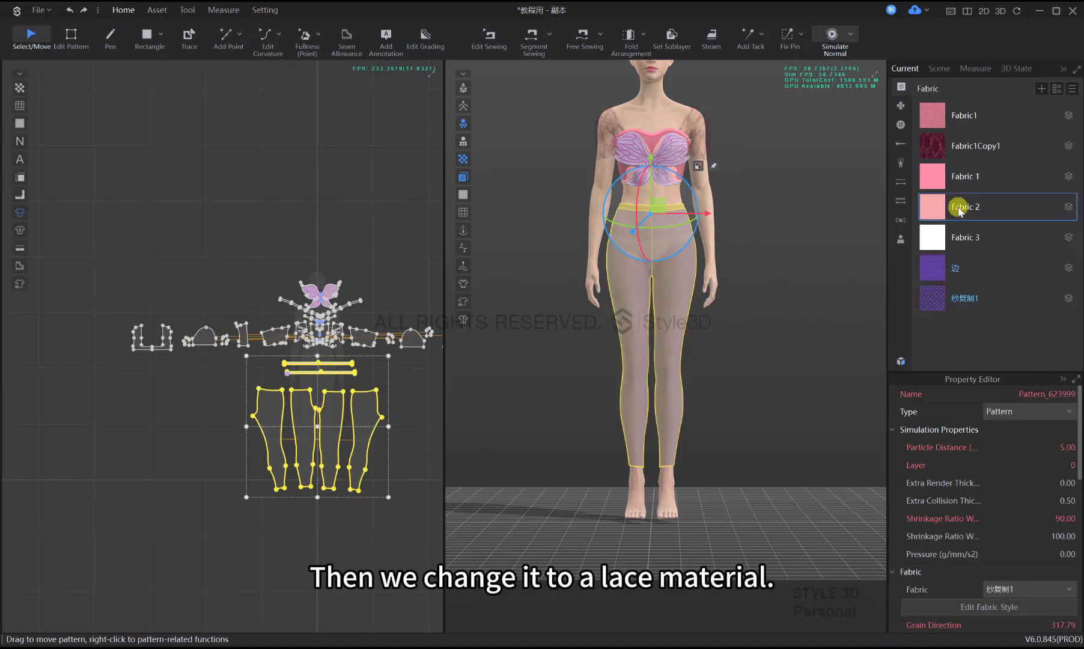
{"action": "right_click", "coordinate": [932, 145]}
{"action": "left_click", "coordinate": [966, 188]}
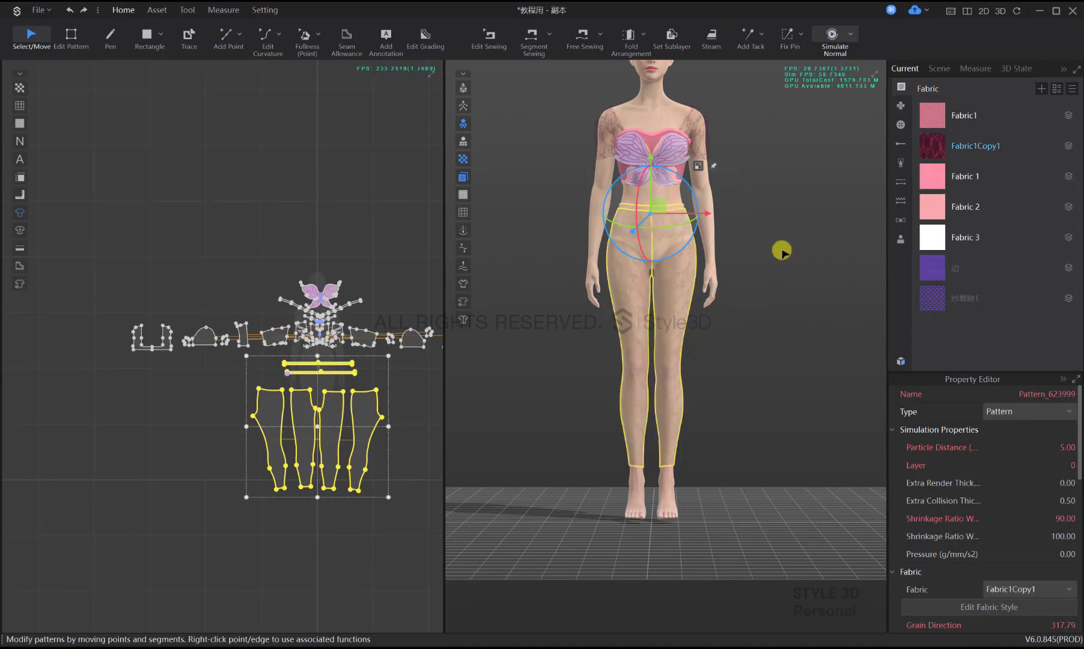
{"action": "left_click", "coordinate": [758, 252]}
{"action": "scroll", "coordinate": [720, 278], "scroll_direction": "up", "scroll_amount": 5}
{"action": "scroll", "coordinate": [681, 259], "scroll_direction": "down", "scroll_amount": 5}
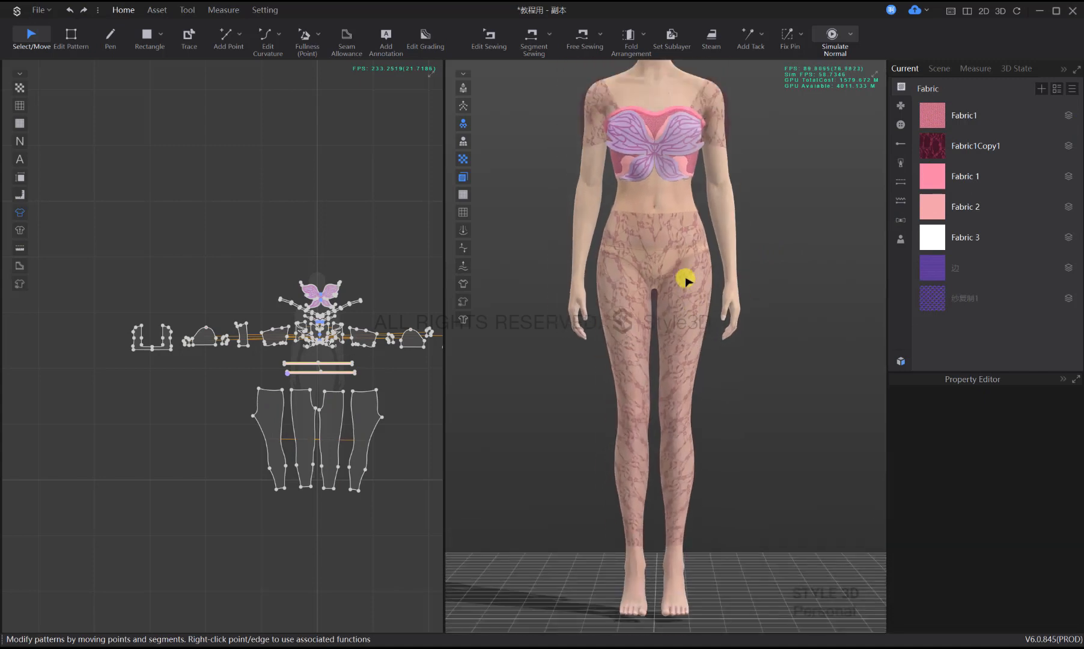
{"action": "key", "text": "space"}
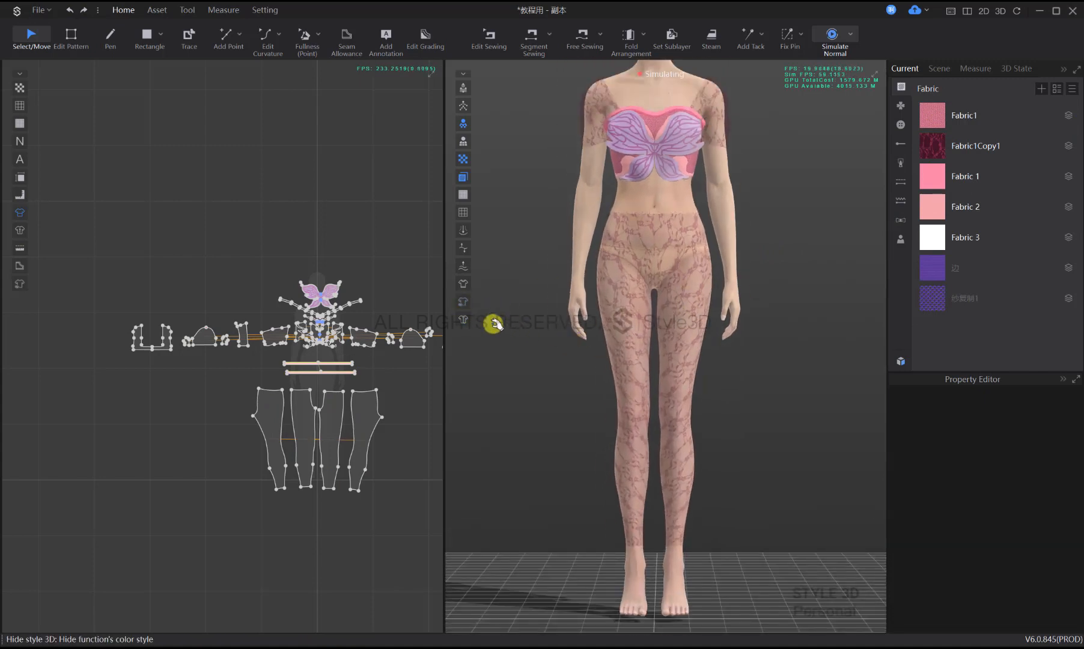
{"action": "key", "text": "space"}
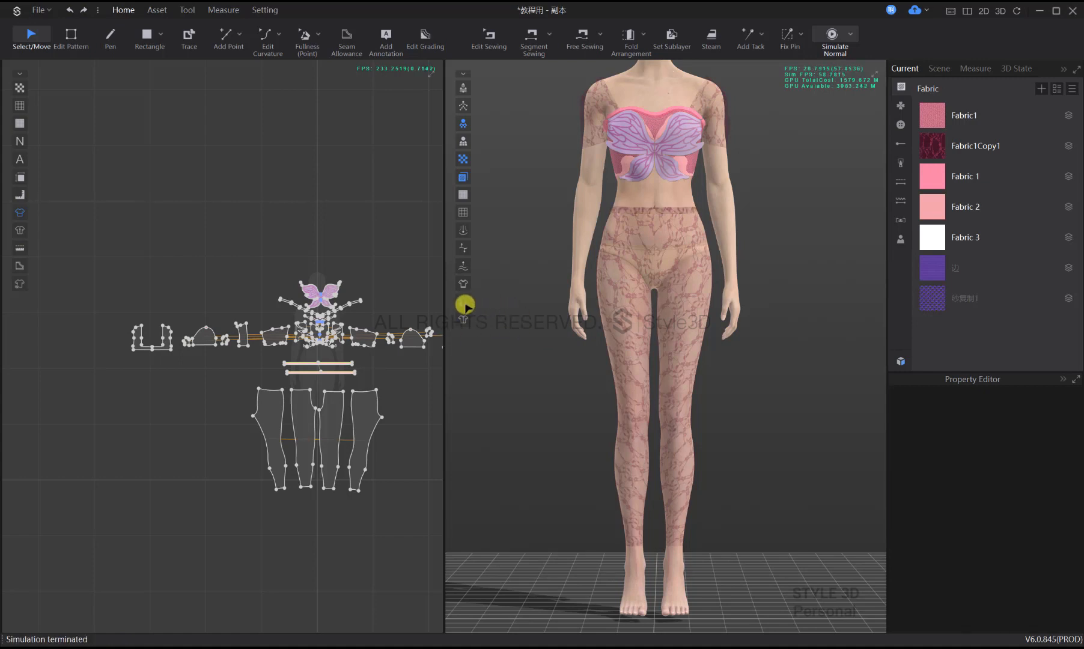
Select the two waistband pieces and turn off their Bond property
{"action": "scroll", "coordinate": [339, 384], "scroll_direction": "up", "scroll_amount": 3}
{"action": "left_click_drag", "start_coordinate": [387, 379], "coordinate": [236, 332]}
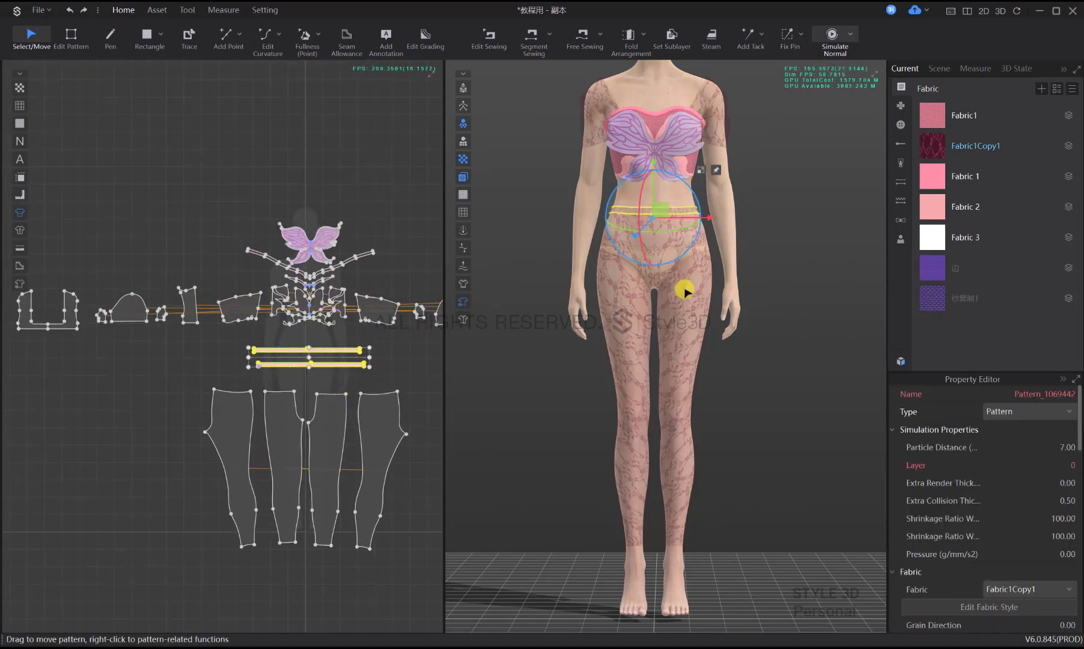
{"action": "right_click", "coordinate": [685, 211]}
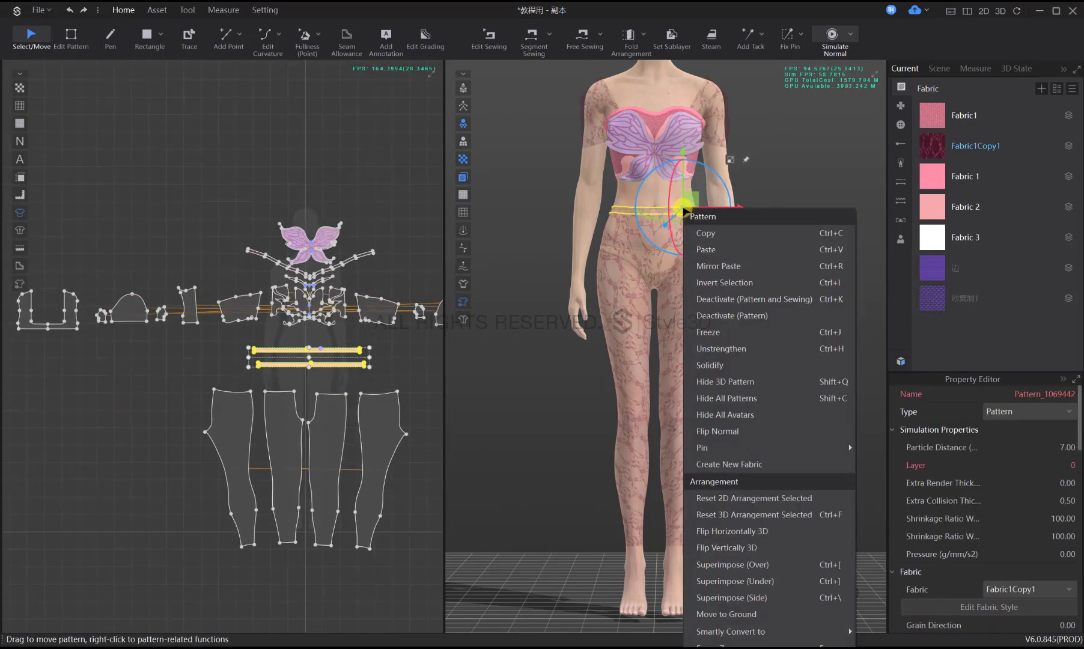
{"action": "left_click", "coordinate": [736, 10]}
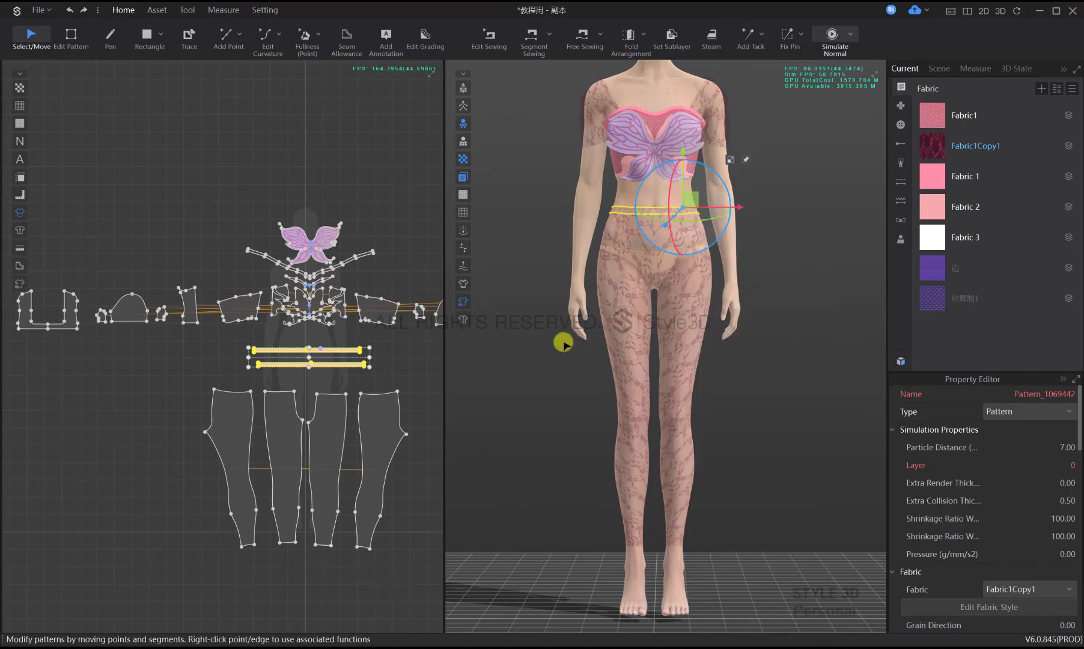
{"action": "scroll", "coordinate": [530, 363], "scroll_direction": "up", "scroll_amount": 5}
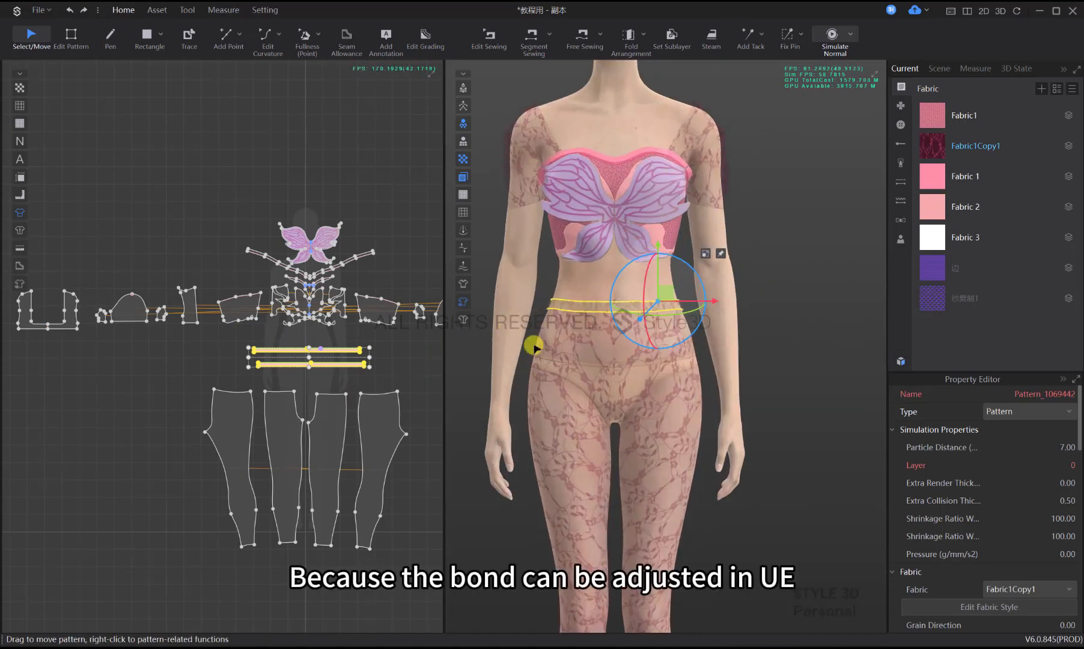
{"action": "scroll", "coordinate": [357, 367], "scroll_direction": "up", "scroll_amount": 5}
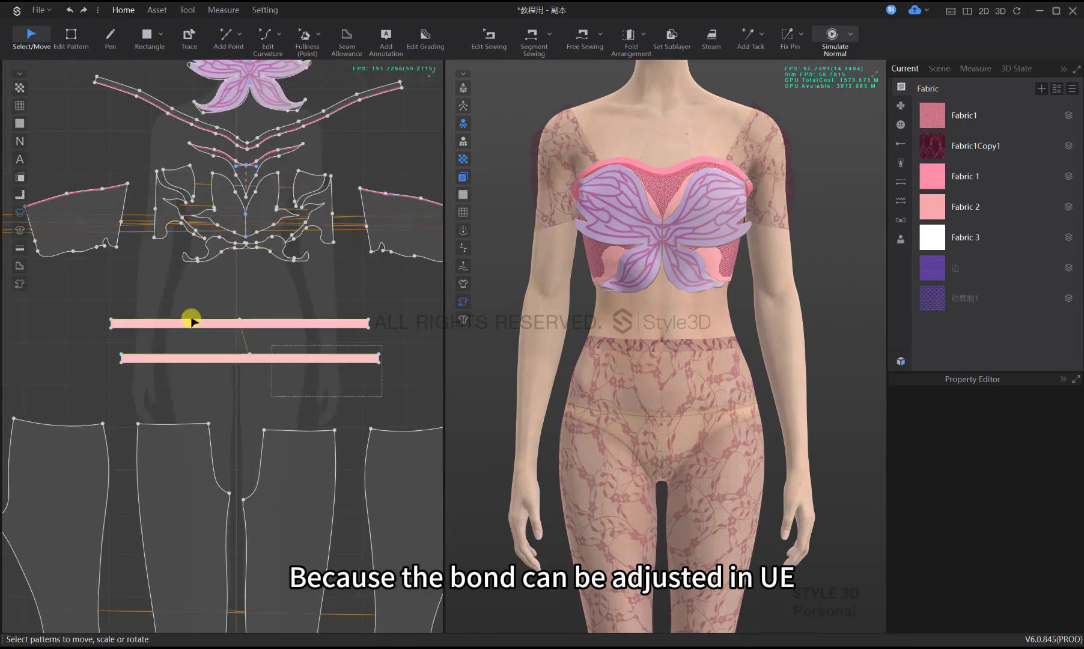
{"action": "scroll", "coordinate": [1021, 480], "scroll_direction": "down", "scroll_amount": 5}
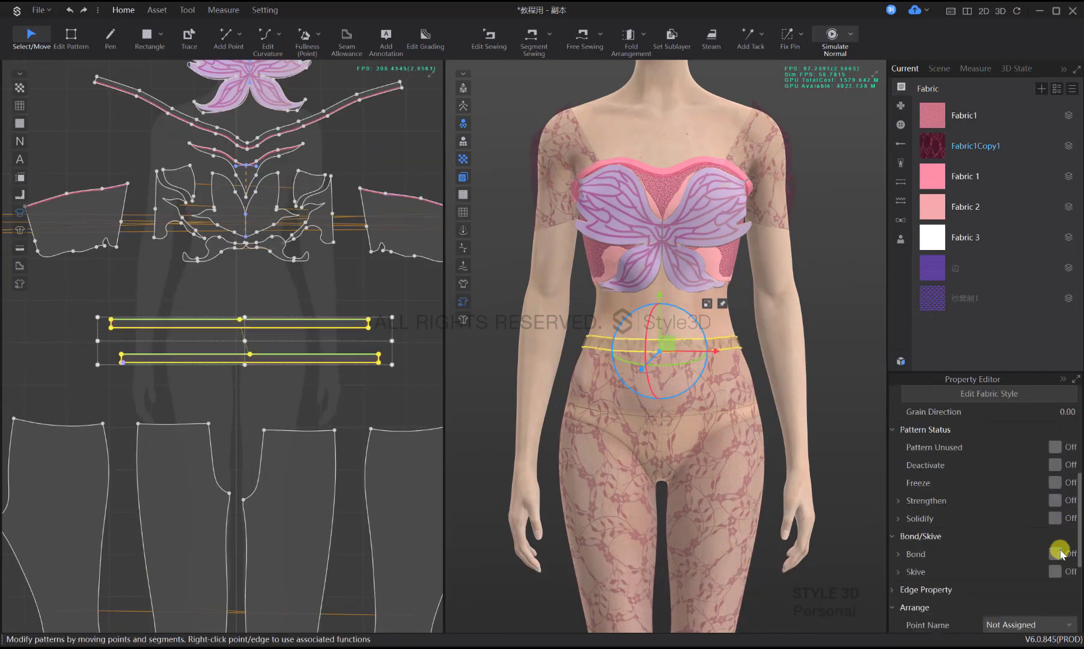
{"action": "scroll", "coordinate": [803, 355], "scroll_direction": "down", "scroll_amount": 2}
Simulate the lace leggings with the unbonded waistband, stop the simulation and check the fit from the front
{"action": "key", "text": "space"}
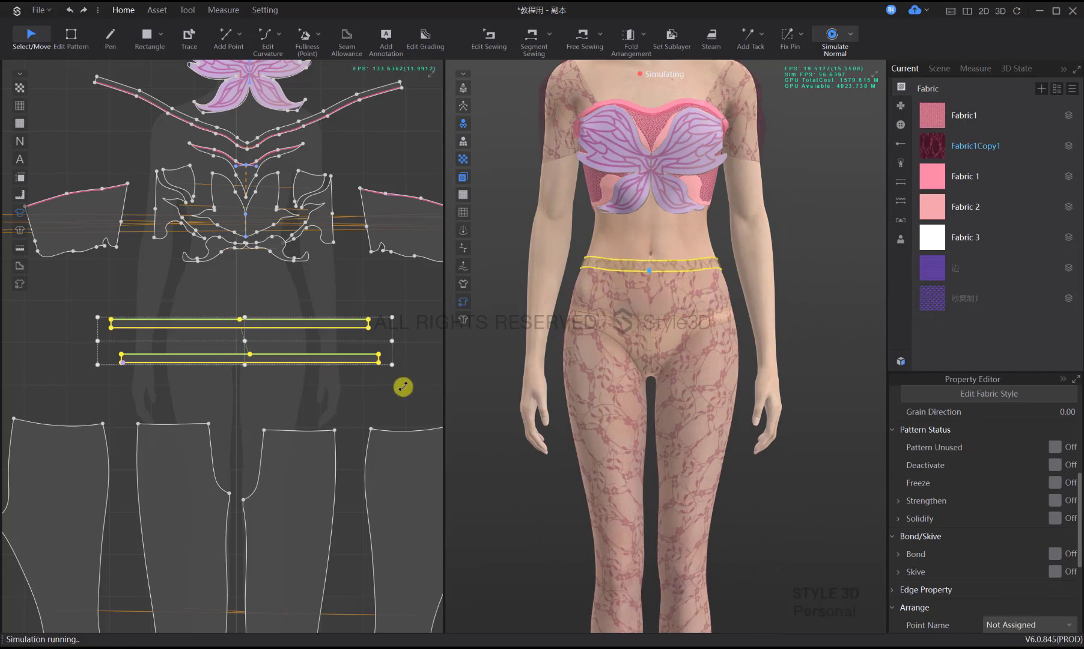
{"action": "left_click", "coordinate": [832, 352]}
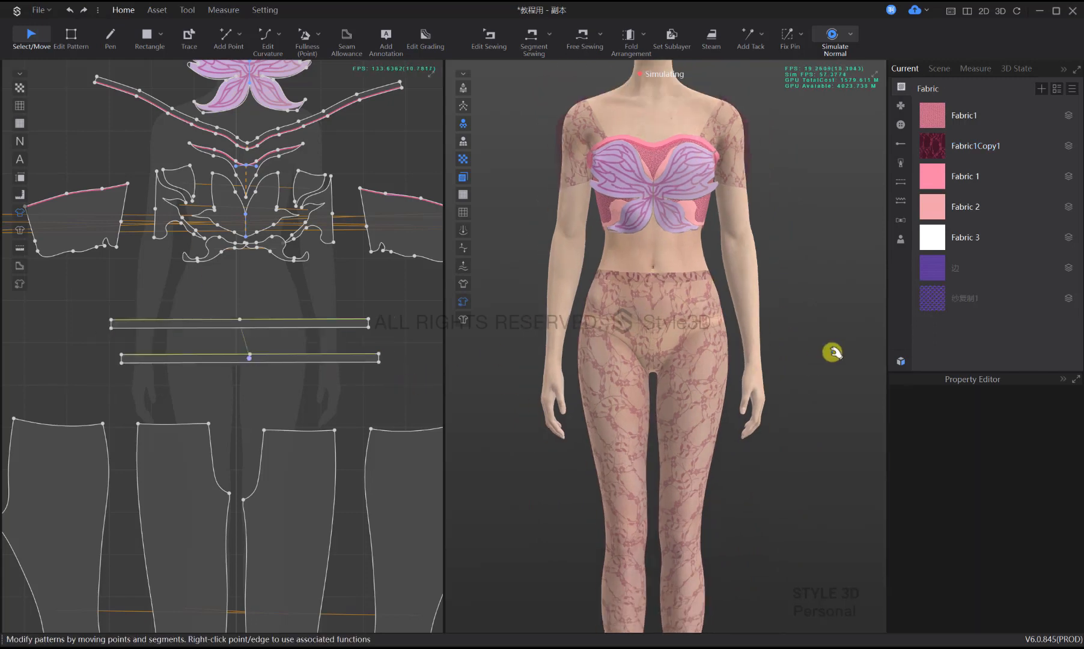
{"action": "scroll", "coordinate": [830, 352], "scroll_direction": "down", "scroll_amount": 3}
{"action": "key", "text": "space"}
{"action": "scroll", "coordinate": [721, 343], "scroll_direction": "down", "scroll_amount": 2}
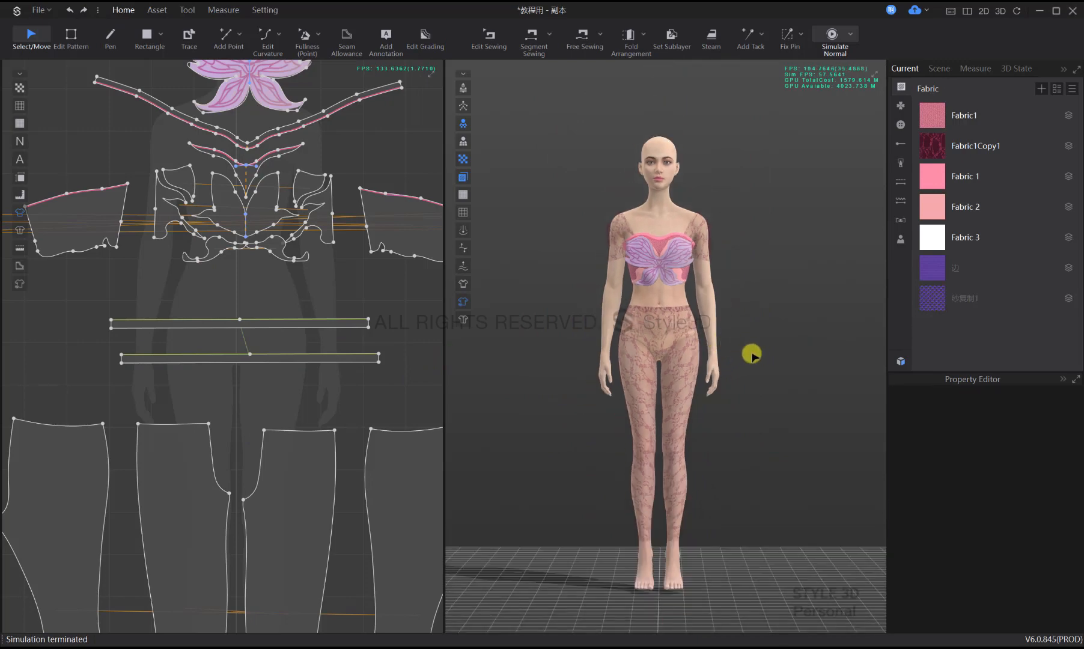
{"action": "right_click_drag", "start_coordinate": [753, 354], "coordinate": [617, 359]}
{"action": "key", "text": "2"}
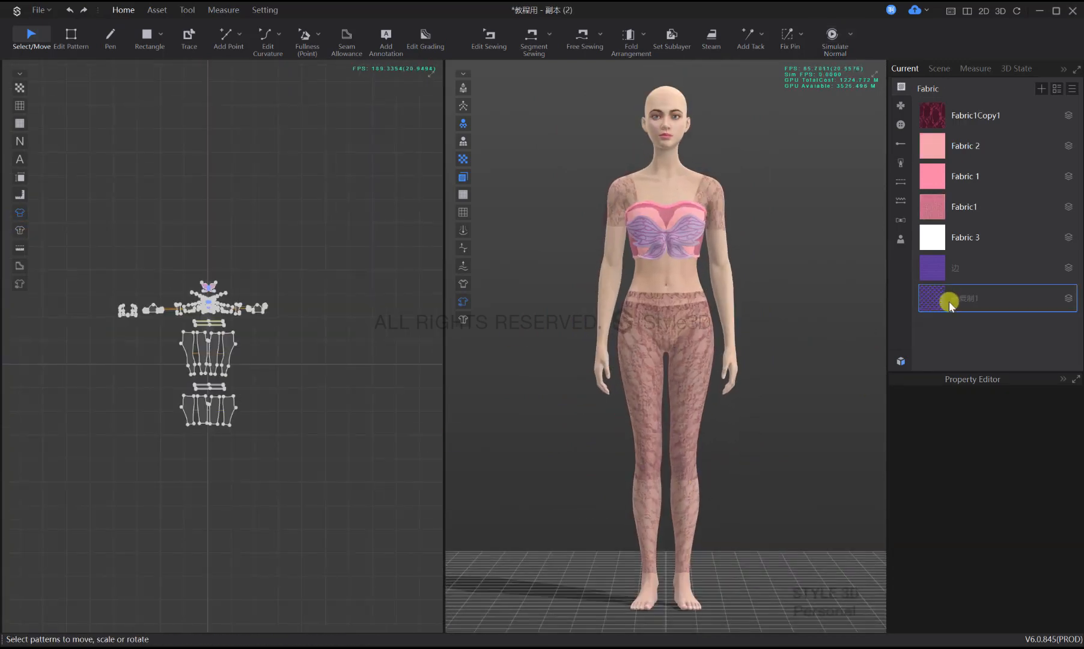
Remove the two unused purple fabrics, 边 and 纱复制1, from the fabric list
{"action": "left_click", "coordinate": [946, 114]}
{"action": "left_click", "coordinate": [696, 283]}
{"action": "key", "text": "h"}
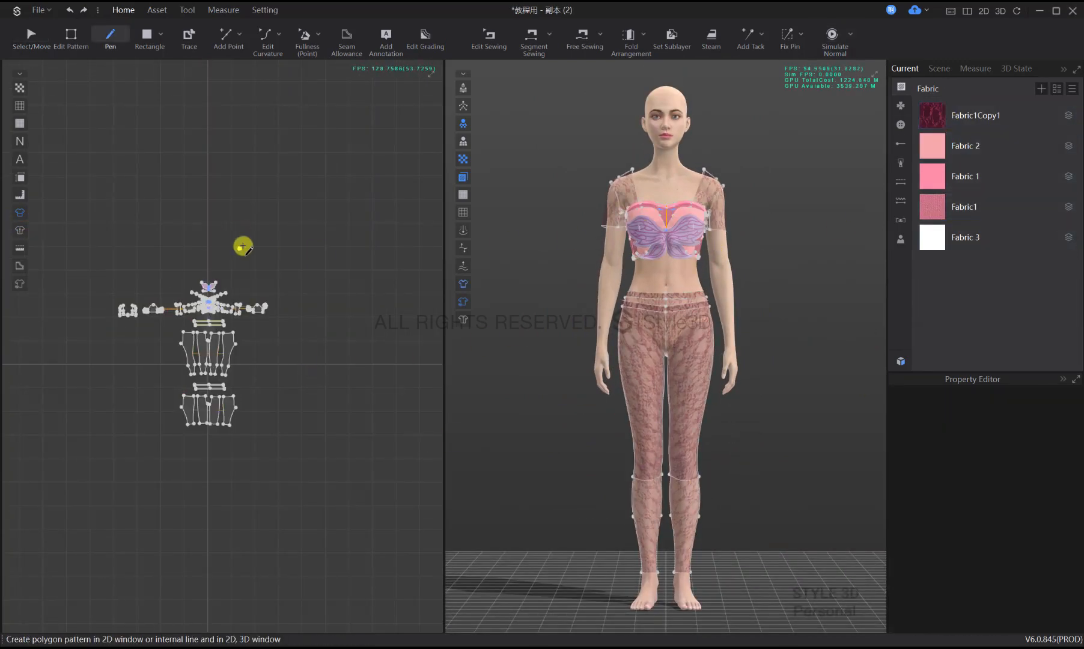
Select every pattern piece, hide them all in 3D to expose the avatar's body and activate the Pen tool
{"action": "key", "text": "a"}
{"action": "left_click_drag", "start_coordinate": [295, 461], "coordinate": [83, 240]}
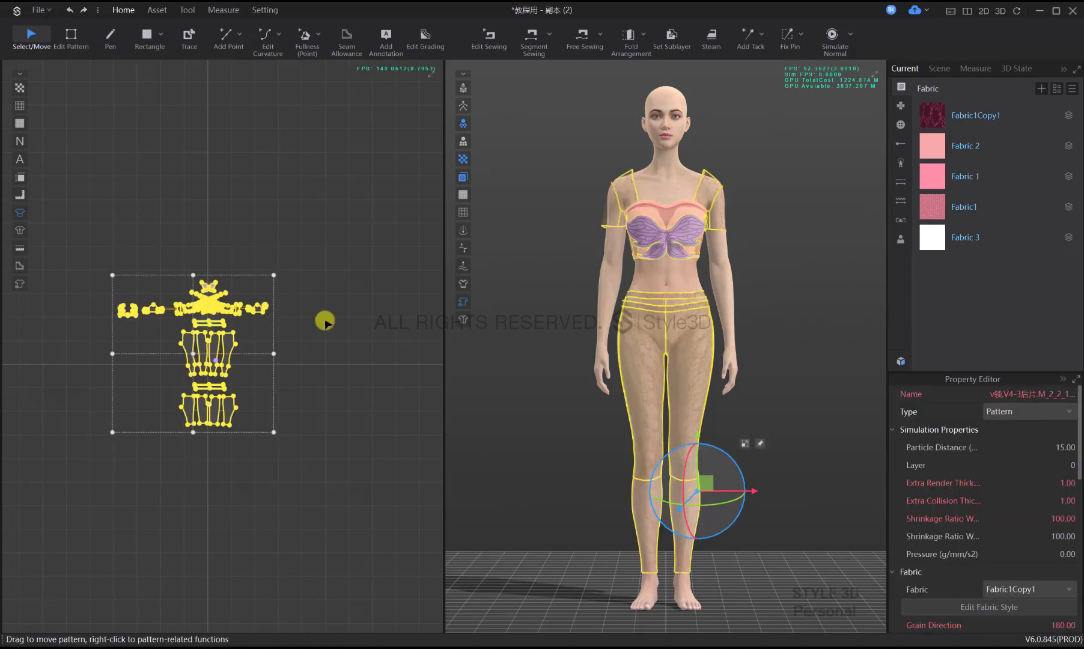
{"action": "key", "text": "shift+q"}
{"action": "left_click", "coordinate": [336, 240]}
{"action": "key", "text": "h"}
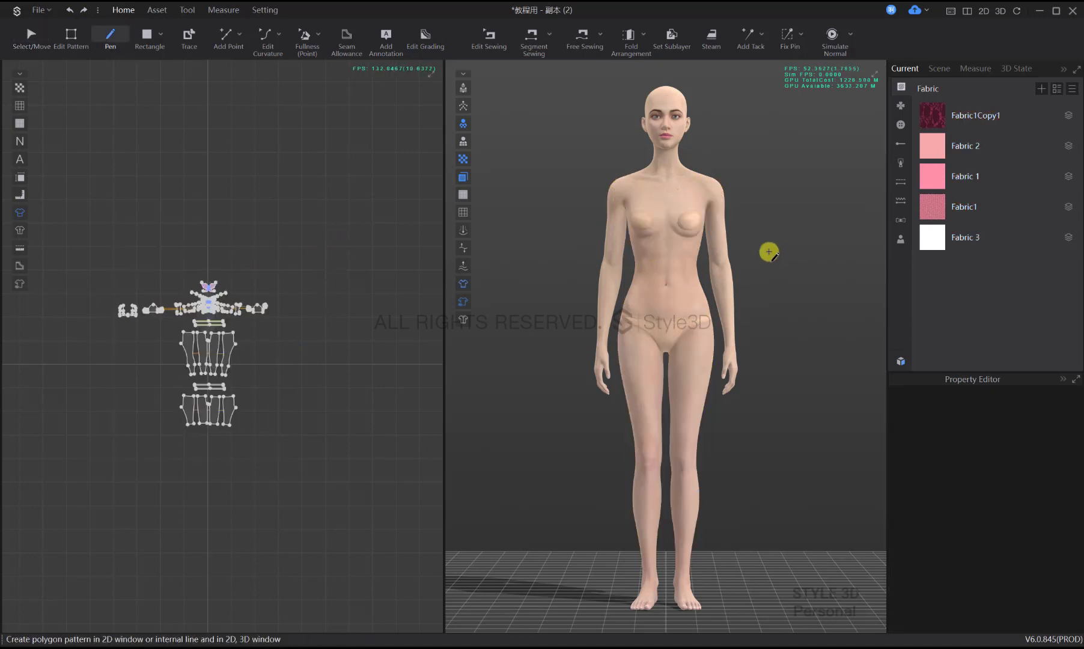
Draw the sleeve's front armhole curve on the avatar from the top of the shoulder through the armpit to the inner arm
{"action": "middle_click_drag", "start_coordinate": [692, 214], "coordinate": [697, 293]}
{"action": "scroll", "coordinate": [697, 293], "scroll_direction": "up", "scroll_amount": 6}
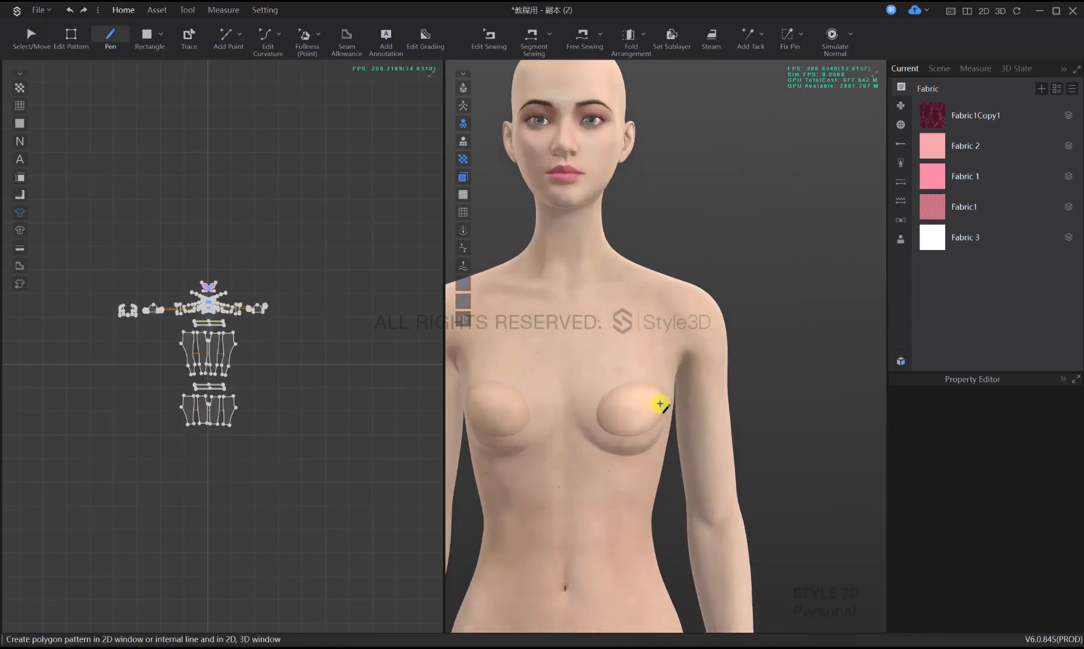
{"action": "middle_click_drag", "start_coordinate": [689, 384], "coordinate": [648, 435]}
{"action": "scroll", "coordinate": [648, 436], "scroll_direction": "up", "scroll_amount": 1}
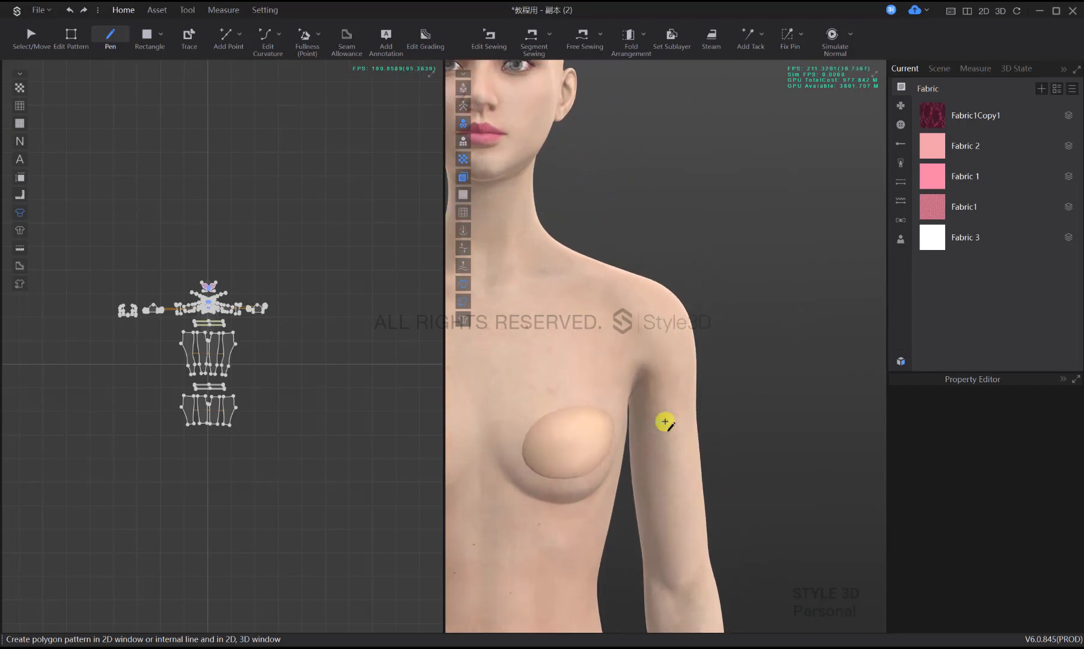
{"action": "scroll", "coordinate": [697, 419], "scroll_direction": "down", "scroll_amount": 1}
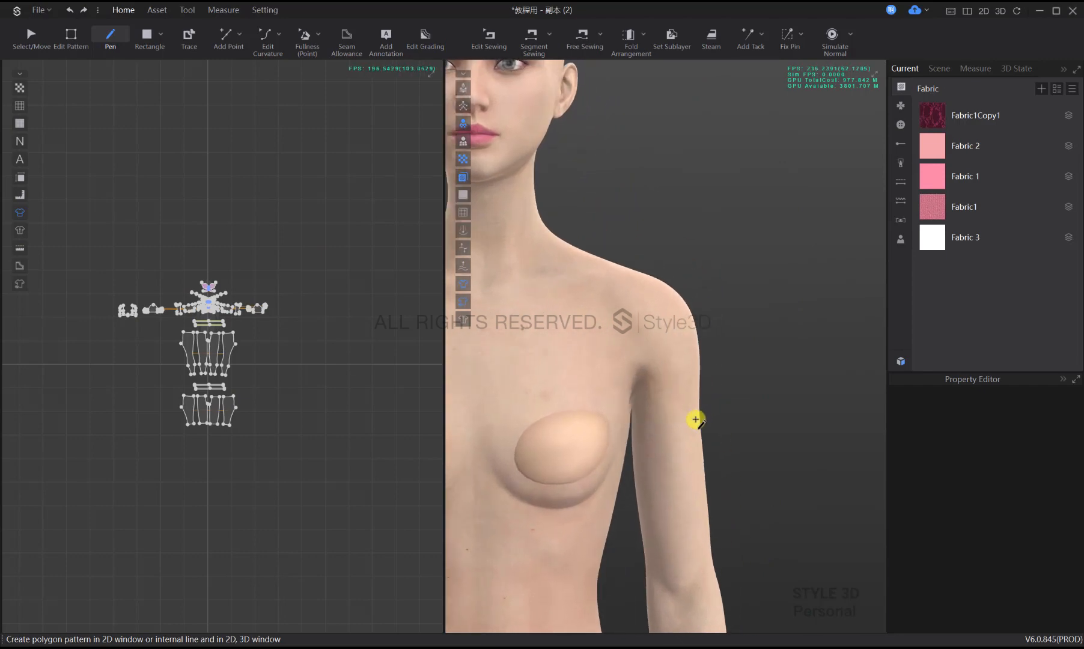
{"action": "scroll", "coordinate": [649, 443], "scroll_direction": "up", "scroll_amount": 2}
{"action": "scroll", "coordinate": [685, 436], "scroll_direction": "down", "scroll_amount": 6}
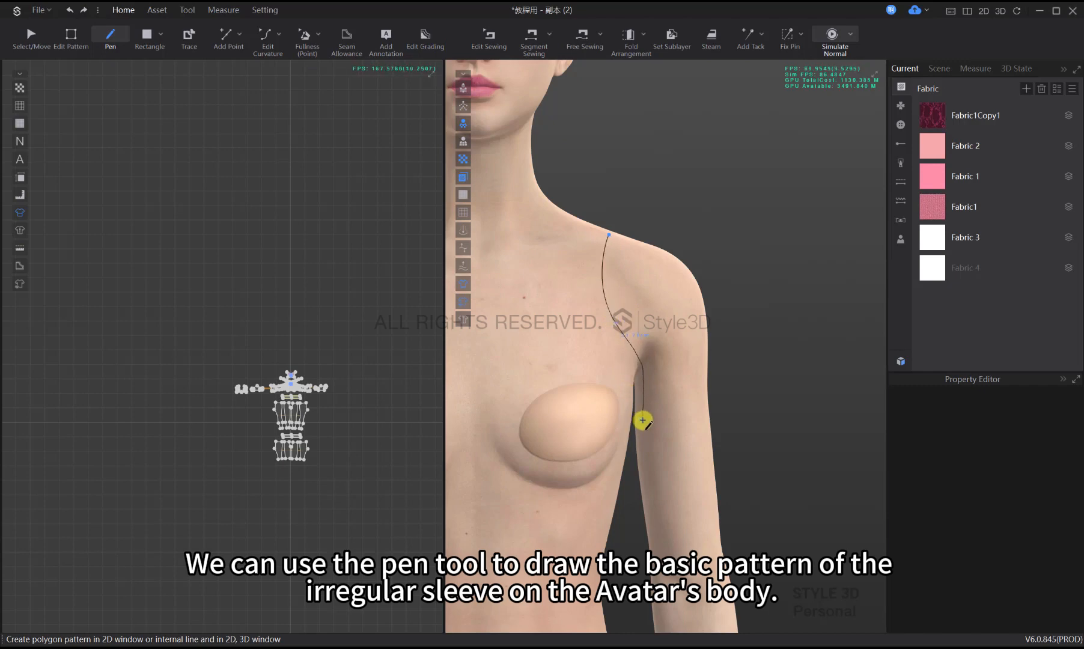
{"action": "left_click", "coordinate": [640, 425]}
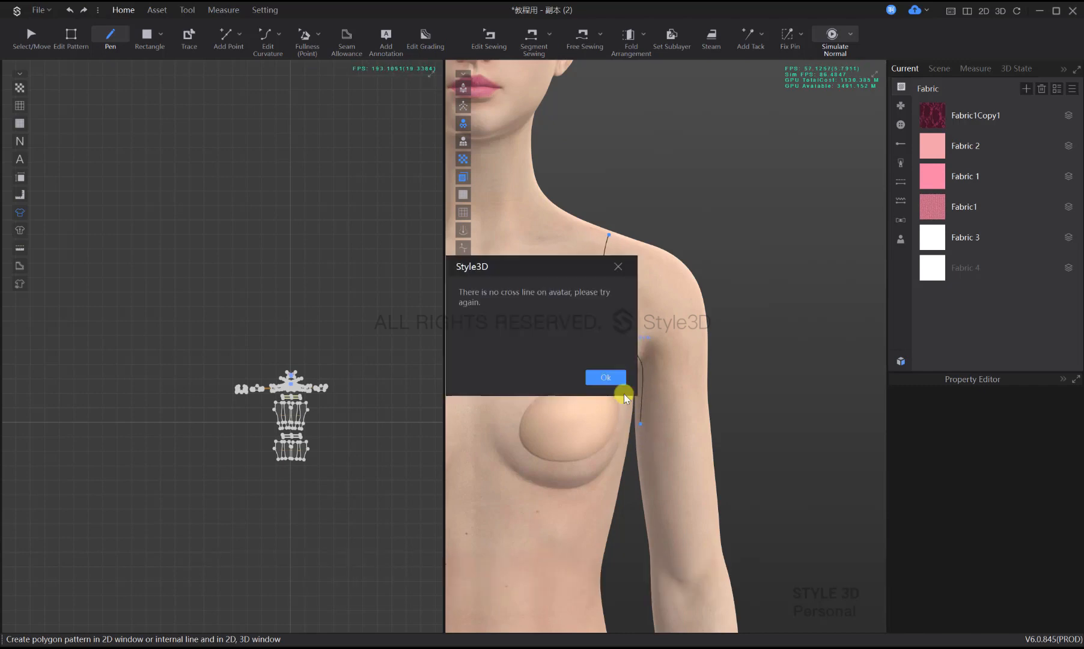
{"action": "left_click", "coordinate": [607, 376]}
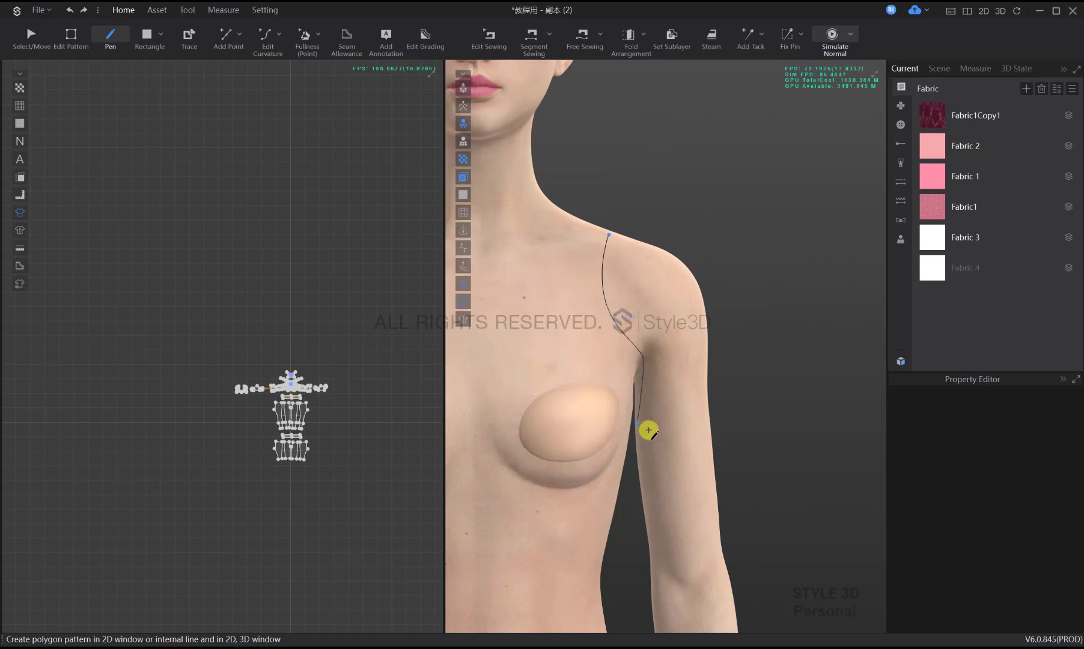
Extend the sleeve outline down the inner arm to just above the elbow
{"action": "middle_click_drag", "start_coordinate": [648, 484], "coordinate": [658, 388]}
{"action": "mouse_move", "coordinate": [658, 387]}
{"action": "right_mouse_down"}
{"action": "mouse_move", "coordinate": [690, 392]}
{"action": "mouse_move", "coordinate": [658, 399]}
{"action": "right_mouse_up"}
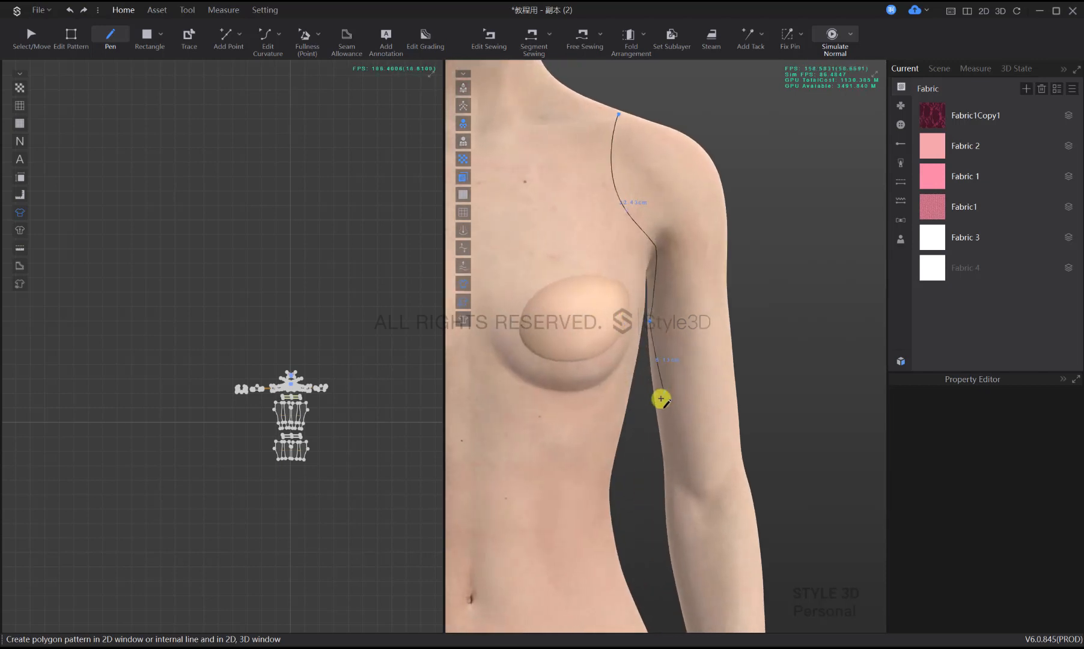
{"action": "left_click", "coordinate": [668, 470]}
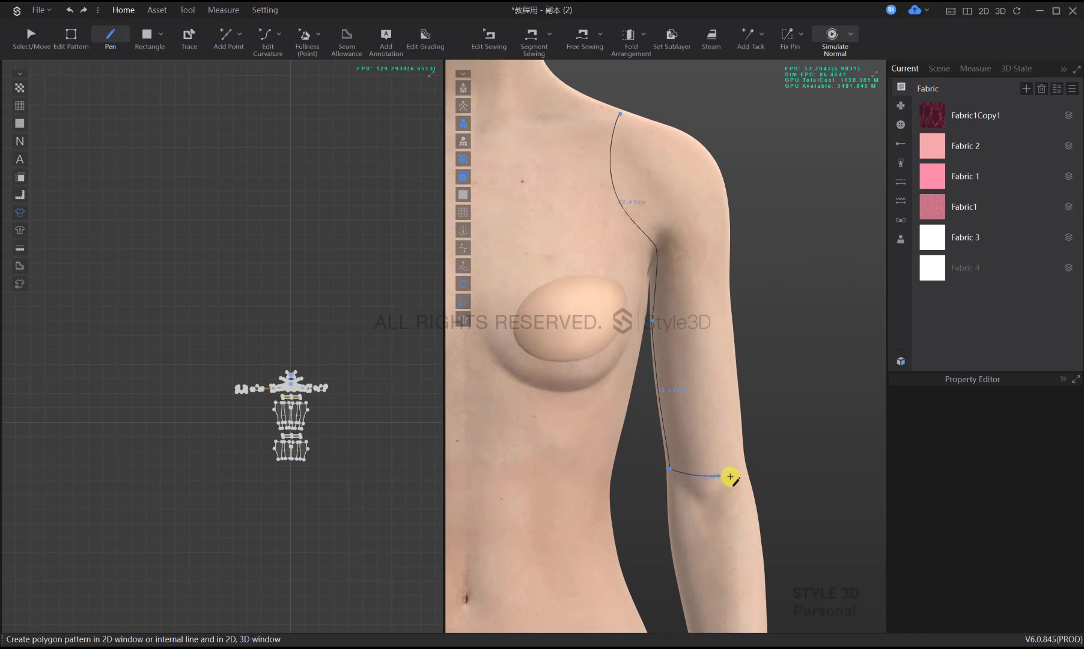
Draw the sleeve hem across the arm, run a straight line up the outer arm to the shoulder and close the outline
{"action": "right_click_drag", "start_coordinate": [685, 469], "coordinate": [629, 481]}
{"action": "right_click_drag", "start_coordinate": [636, 405], "coordinate": [648, 332]}
{"action": "right_click_drag", "start_coordinate": [649, 189], "coordinate": [634, 169]}
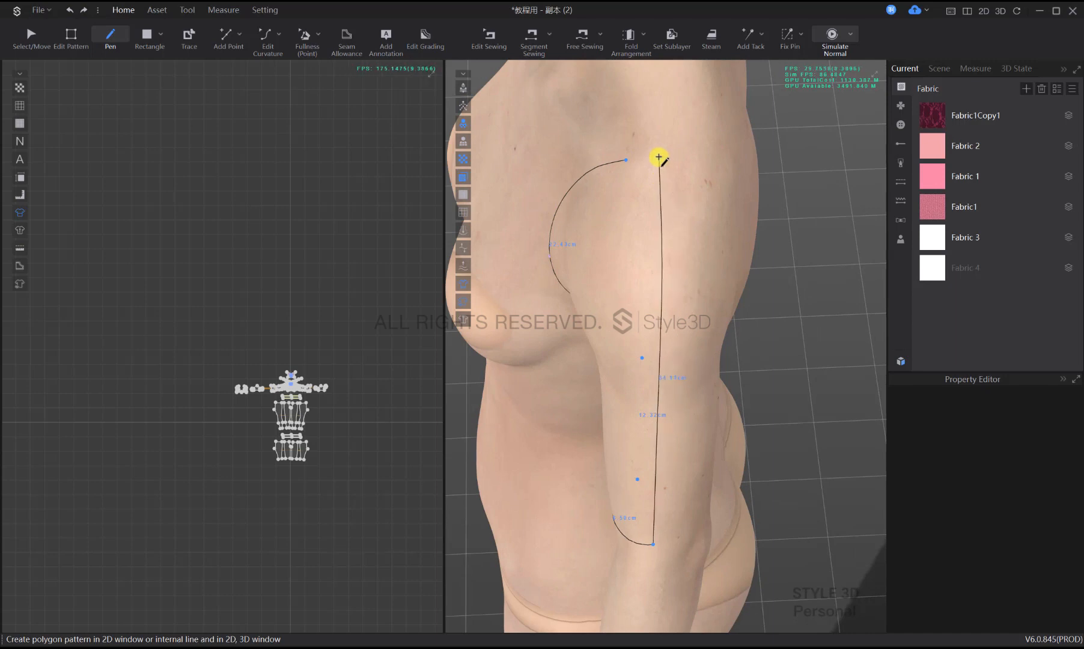
{"action": "left_click", "coordinate": [659, 157]}
{"action": "double_click", "coordinate": [626, 159]}
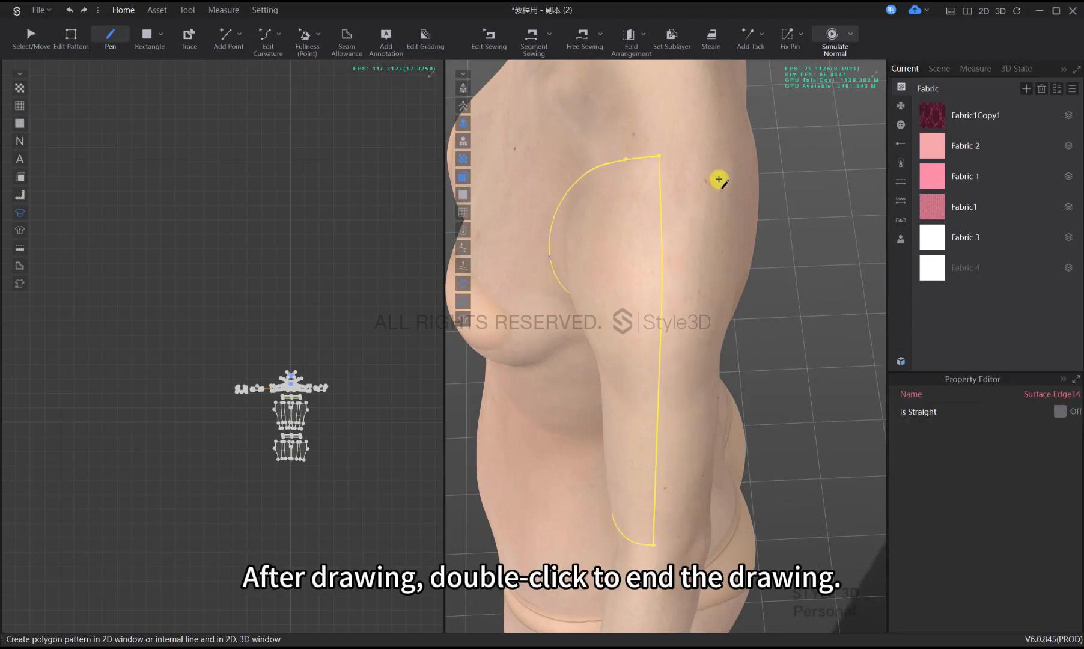
Generate the front sleeve pattern from the closed outline on the arm and apply Fabric 4 to it
{"action": "key", "text": "Return"}
{"action": "key", "text": "2"}
{"action": "scroll", "coordinate": [723, 290], "scroll_direction": "up", "scroll_amount": 3}
{"action": "key", "text": "q"}
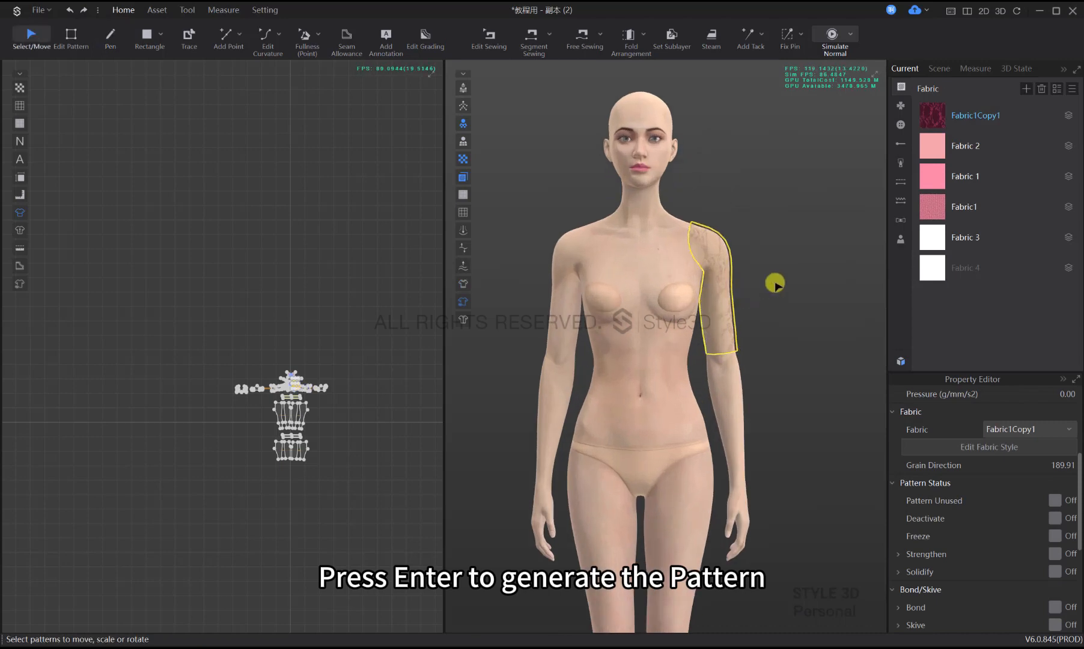
{"action": "left_click_drag", "start_coordinate": [930, 282], "coordinate": [717, 310]}
{"action": "scroll", "coordinate": [709, 332], "scroll_direction": "up", "scroll_amount": 5}
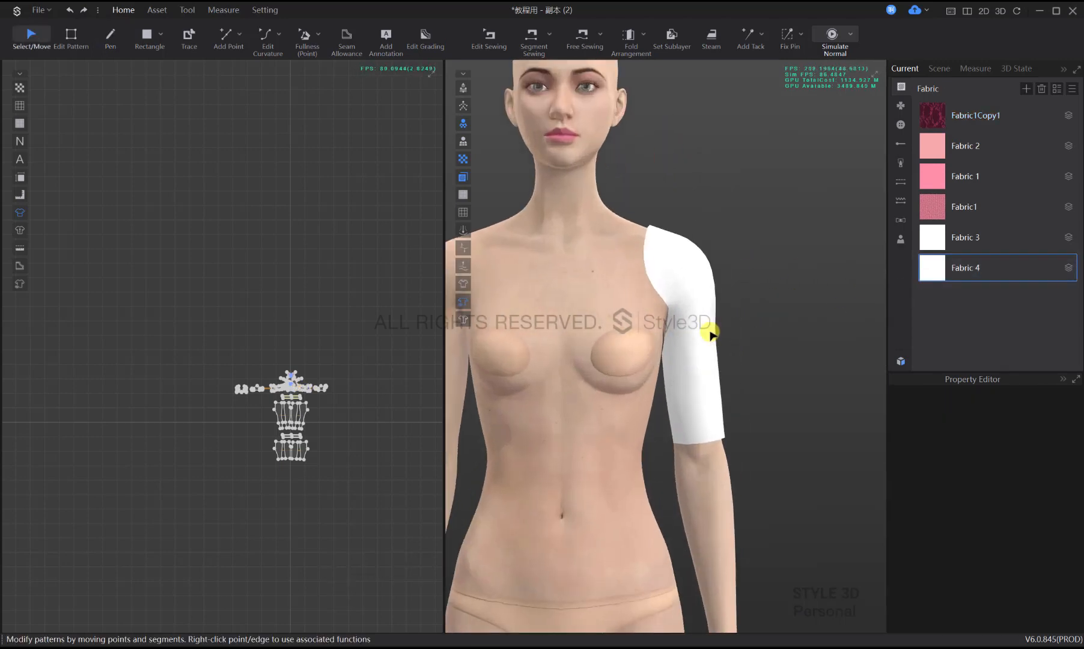
Draw the back sleeve outline with the Pen tool from the shoulder point down the outer arm and across the back hem
{"action": "right_click_drag", "start_coordinate": [715, 348], "coordinate": [680, 351]}
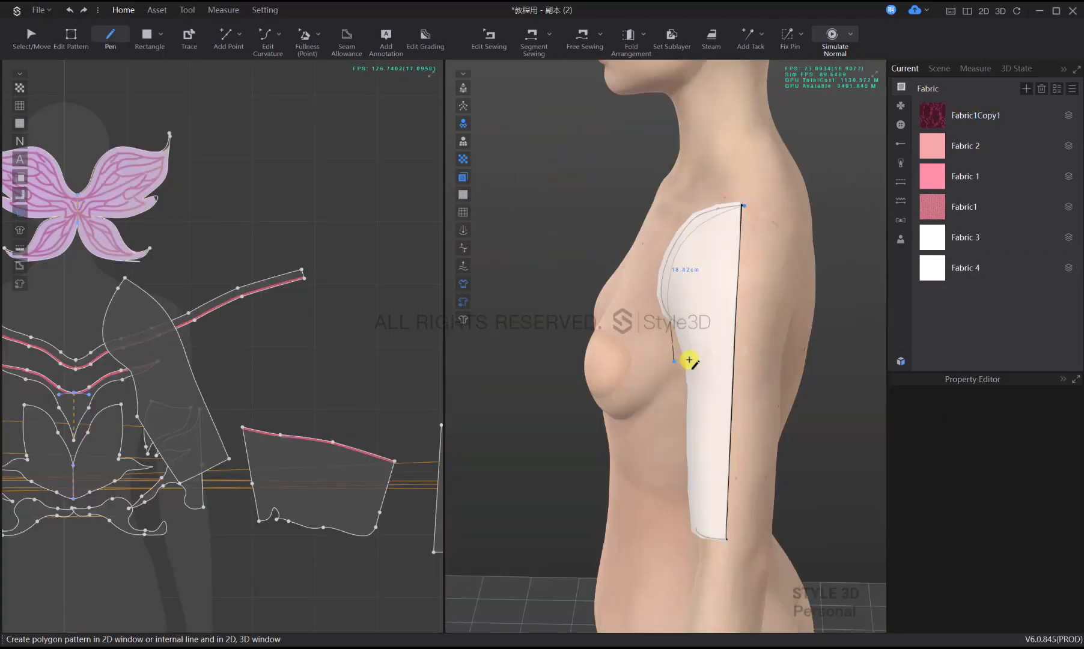
{"action": "scroll", "coordinate": [689, 360], "scroll_direction": "up", "scroll_amount": 4}
{"action": "left_click", "coordinate": [614, 193]}
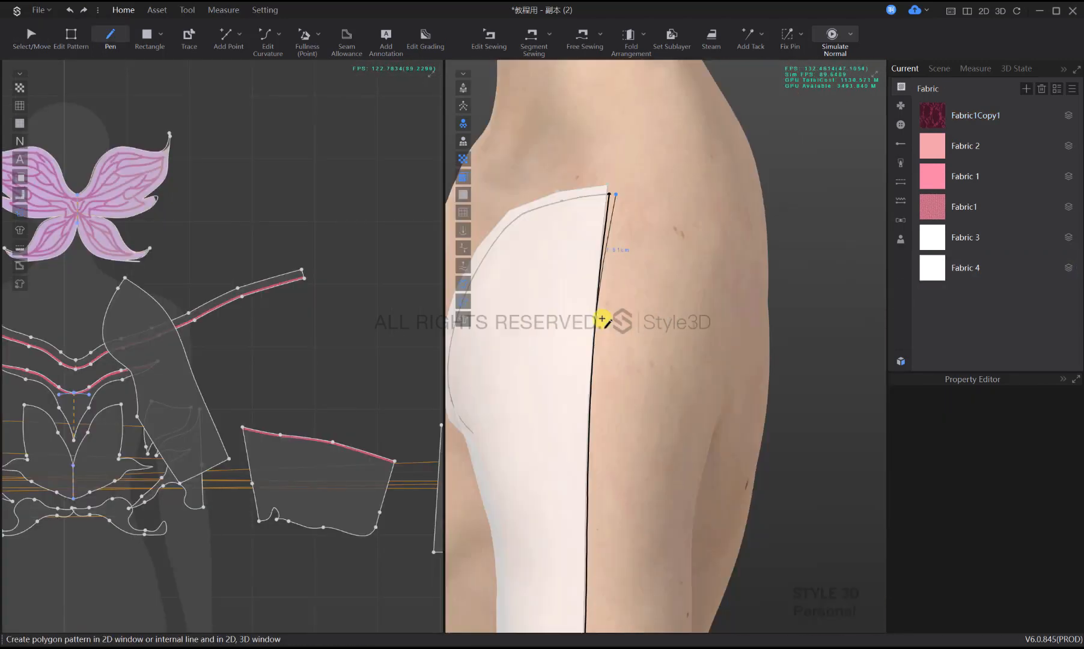
{"action": "middle_click_drag", "start_coordinate": [595, 492], "coordinate": [563, 113]}
{"action": "left_click", "coordinate": [561, 464]}
{"action": "right_click_drag", "start_coordinate": [598, 462], "coordinate": [751, 397]}
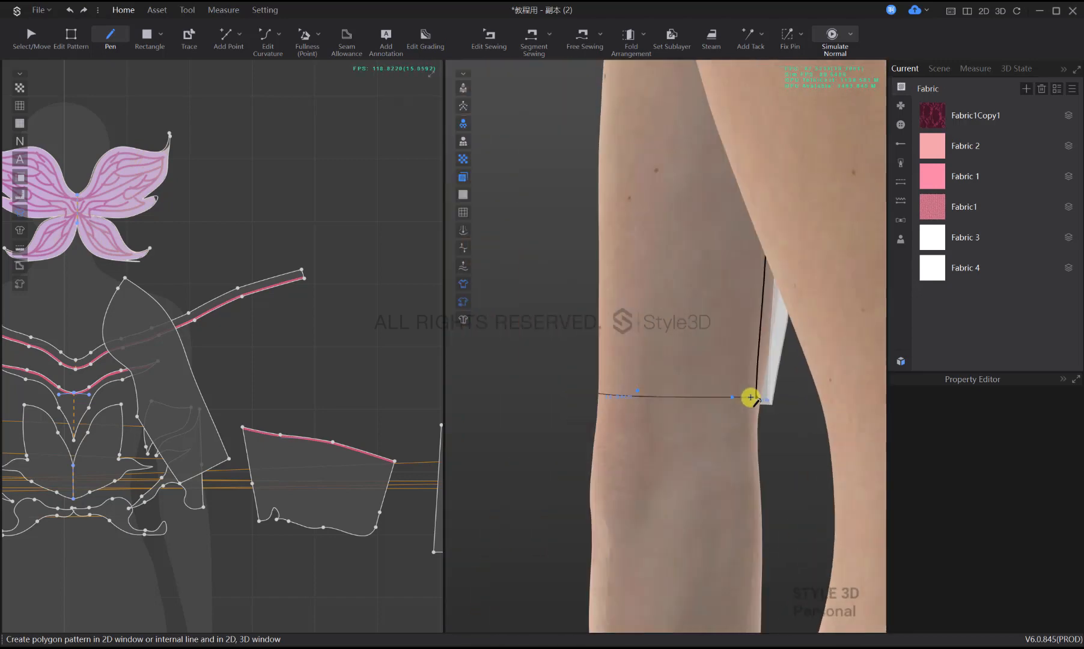
{"action": "left_click", "coordinate": [750, 397]}
Continue the back sleeve outline up the inner arm to the shoulder and generate it as a pattern
{"action": "middle_click_drag", "start_coordinate": [751, 397], "coordinate": [713, 621]}
{"action": "left_click", "coordinate": [686, 379]}
{"action": "scroll", "coordinate": [686, 378], "scroll_direction": "down", "scroll_amount": 4}
{"action": "right_click_drag", "start_coordinate": [687, 378], "coordinate": [610, 363]}
{"action": "scroll", "coordinate": [601, 210], "scroll_direction": "up", "scroll_amount": 6}
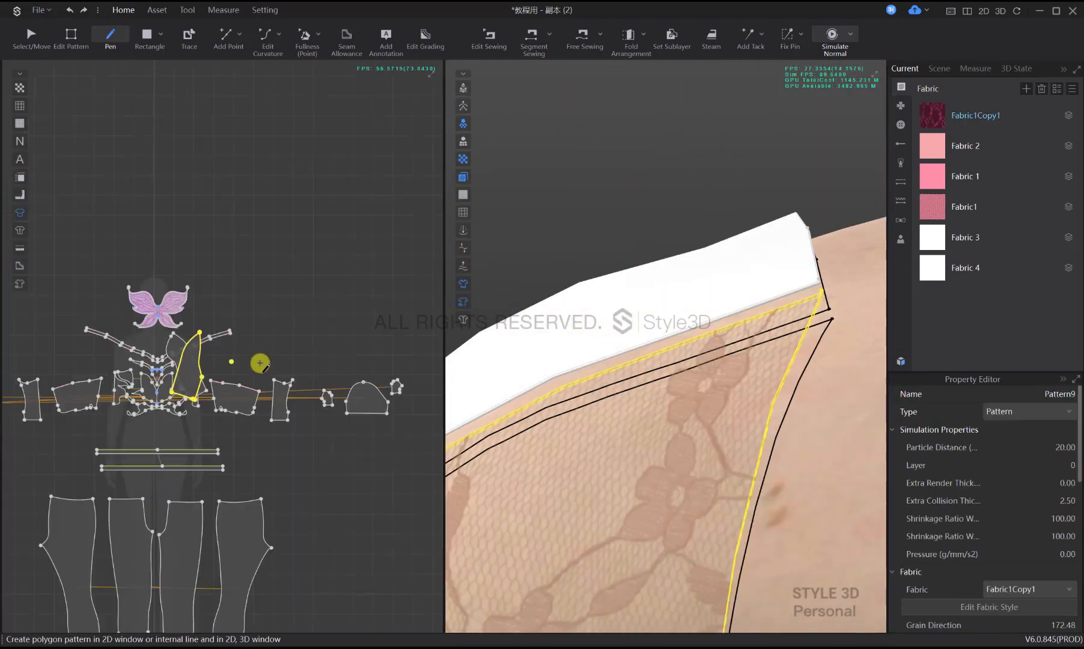
Move the two new sleeve pieces out of the overlapping 2D patterns into the empty area beside them
{"action": "key", "text": "q"}
{"action": "scroll", "coordinate": [254, 366], "scroll_direction": "down", "scroll_amount": 2}
{"action": "middle_click_drag", "start_coordinate": [241, 365], "coordinate": [198, 363]}
{"action": "left_click_drag", "start_coordinate": [164, 361], "coordinate": [329, 388]}
{"action": "scroll", "coordinate": [277, 452], "scroll_direction": "down", "scroll_amount": 2}
{"action": "left_click_drag", "start_coordinate": [190, 383], "coordinate": [366, 400]}
{"action": "left_click", "coordinate": [402, 399]}
{"action": "scroll", "coordinate": [695, 399], "scroll_direction": "down", "scroll_amount": 5}
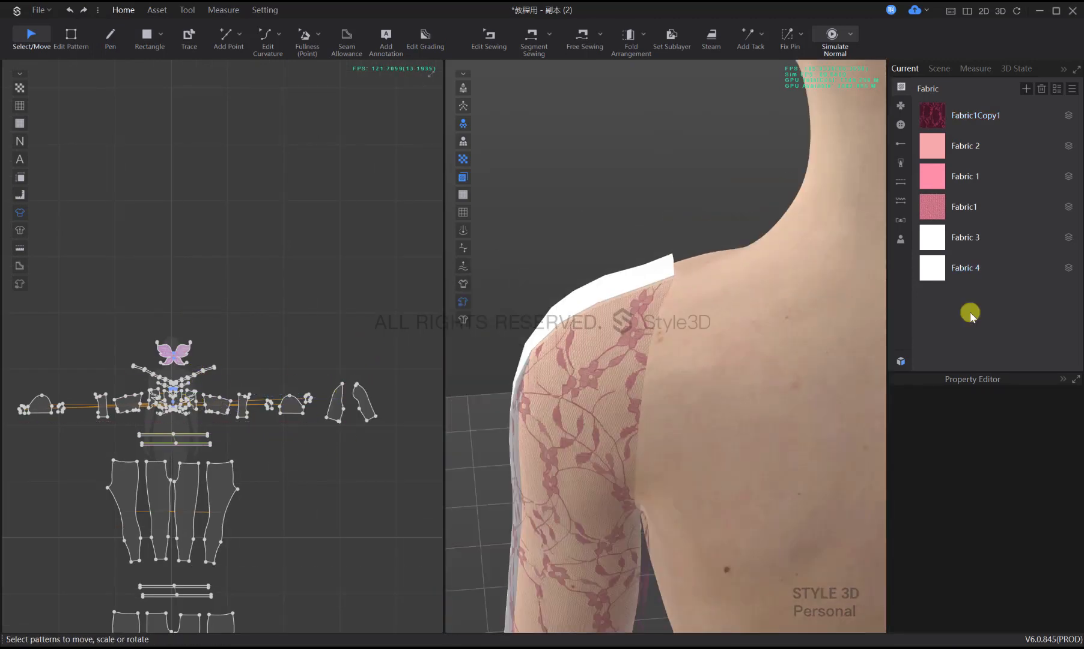
Apply Fabric 4 to the back sleeve piece and set the particle distance of both sleeve pieces to 10
{"action": "left_click_drag", "start_coordinate": [938, 271], "coordinate": [578, 375]}
{"action": "left_click_drag", "start_coordinate": [383, 462], "coordinate": [324, 377]}
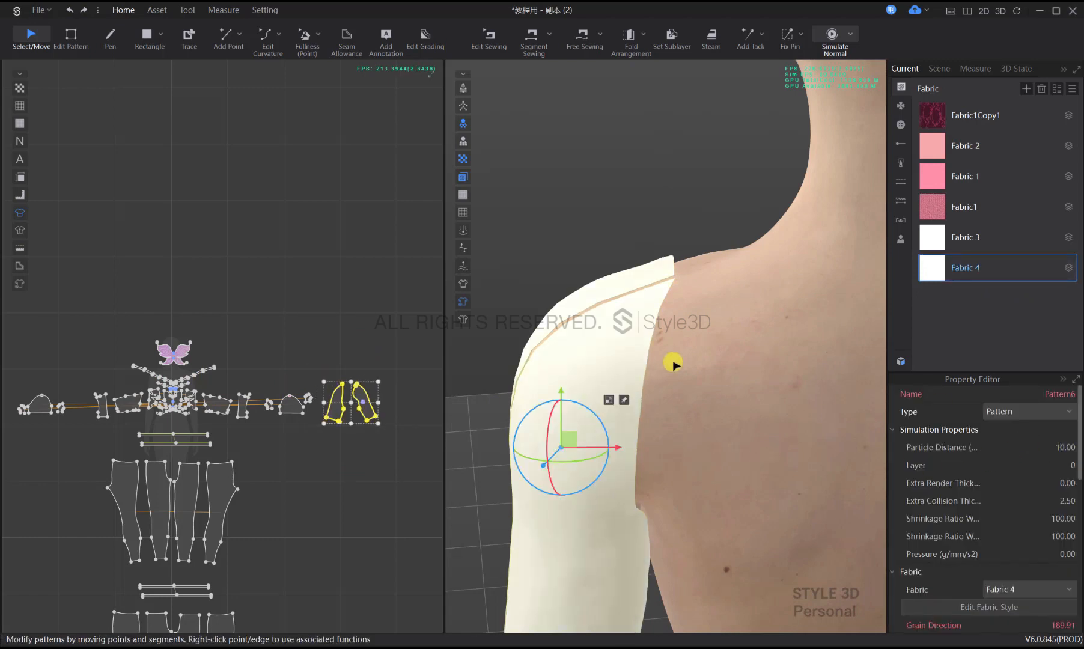
{"action": "left_click", "coordinate": [634, 211]}
{"action": "scroll", "coordinate": [634, 211], "scroll_direction": "down", "scroll_amount": 6}
{"action": "scroll", "coordinate": [637, 307], "scroll_direction": "up", "scroll_amount": 2}
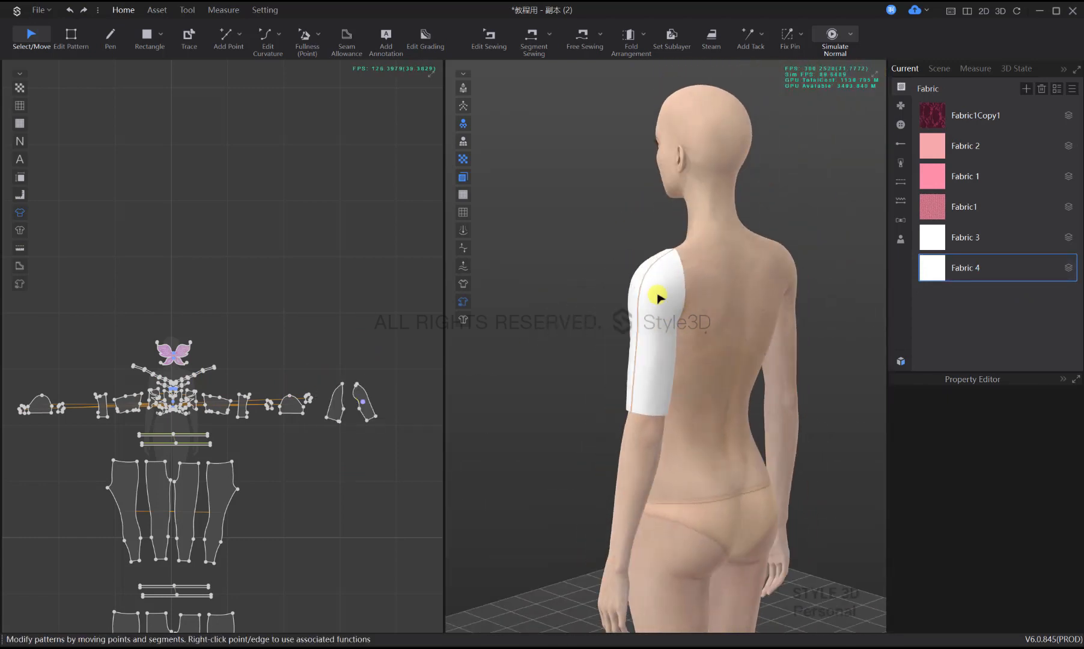
{"action": "scroll", "coordinate": [384, 390], "scroll_direction": "up", "scroll_amount": 4}
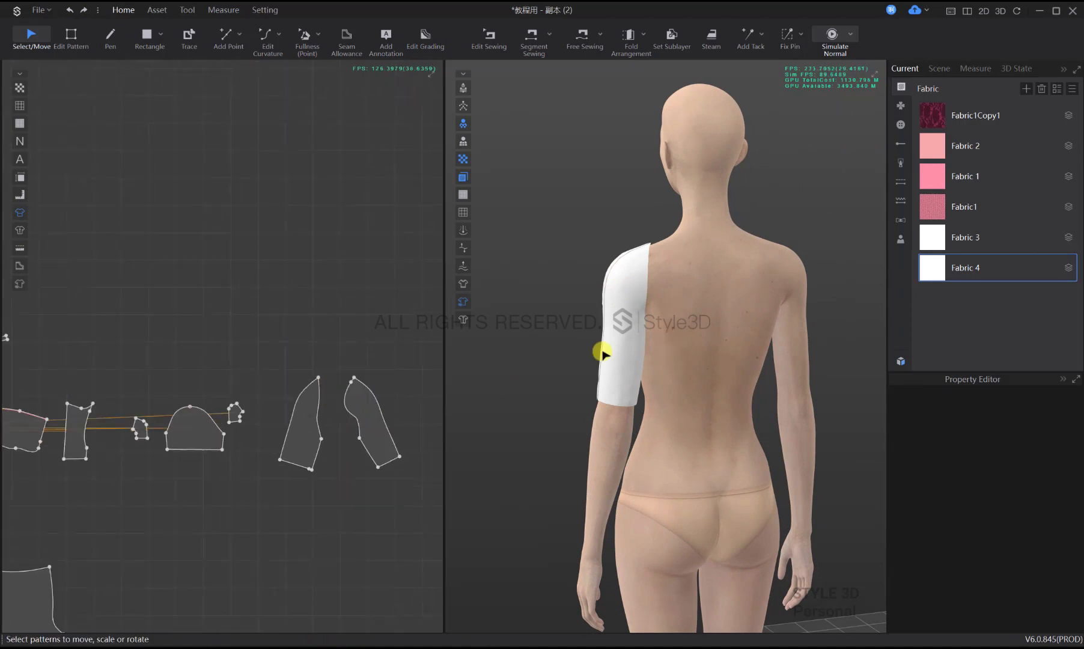
Sew the front and back sleeve pieces together along their outer arm seams and their inner arm seams with Segment Sewing
{"action": "key", "text": "n"}
{"action": "left_click", "coordinate": [382, 401]}
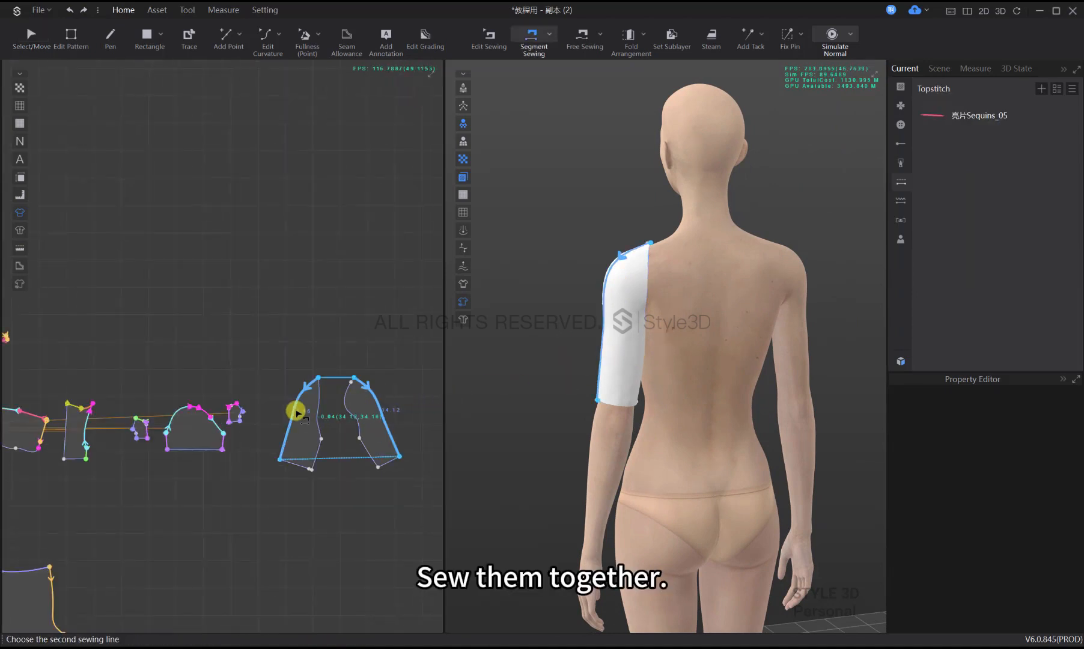
{"action": "left_click", "coordinate": [296, 412]}
{"action": "left_click", "coordinate": [364, 450]}
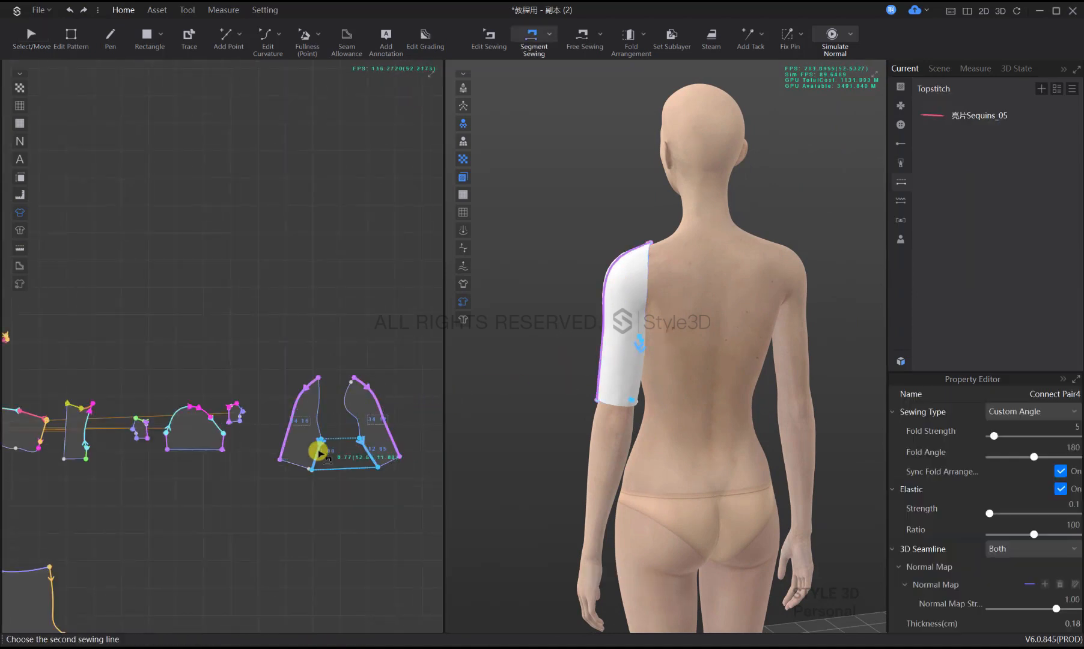
{"action": "right_click_drag", "start_coordinate": [638, 426], "coordinate": [876, 410]}
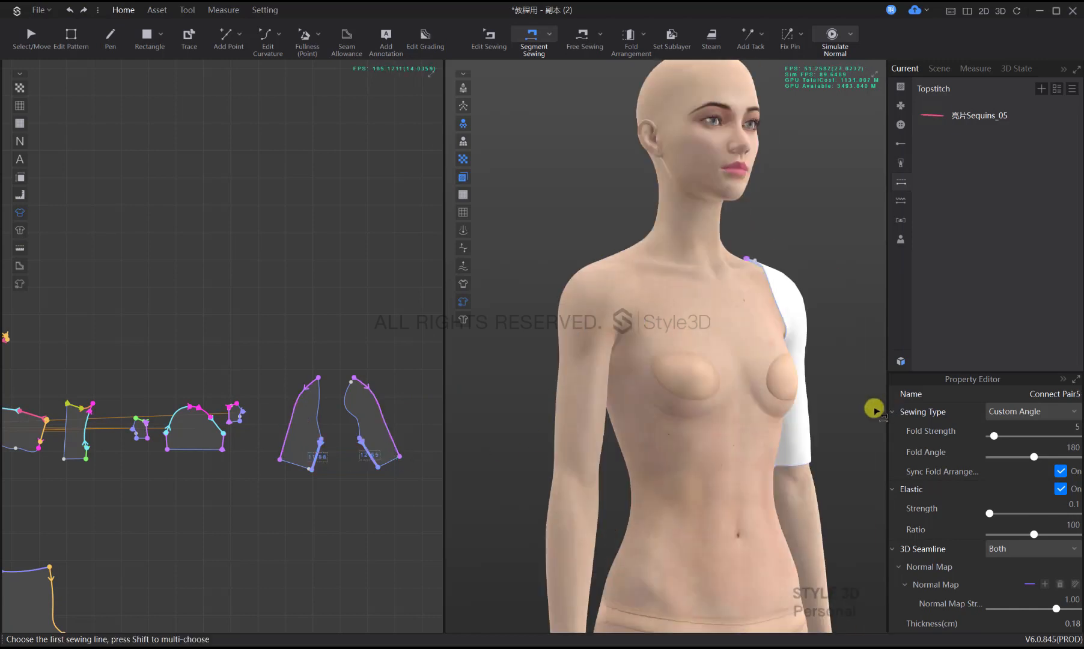
Simulate the sewn sleeve, adjust the front piece at the shoulder and stop the simulation
{"action": "key", "text": "q"}
{"action": "key", "text": "2"}
{"action": "scroll", "coordinate": [706, 437], "scroll_direction": "up", "scroll_amount": 3}
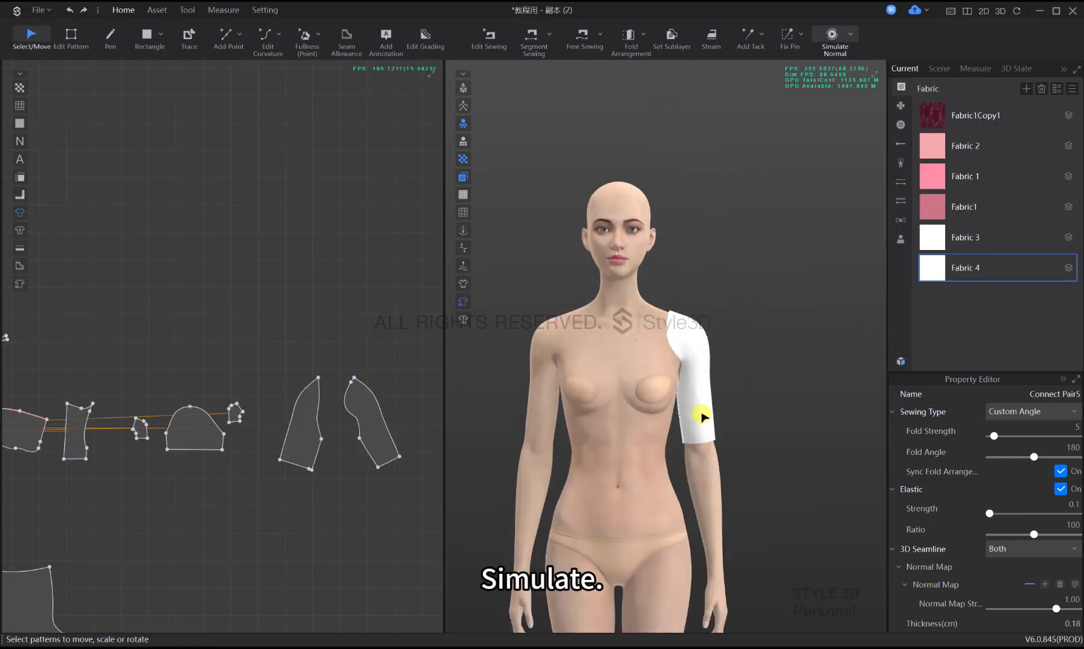
{"action": "key", "text": "space"}
{"action": "left_click", "coordinate": [682, 318]}
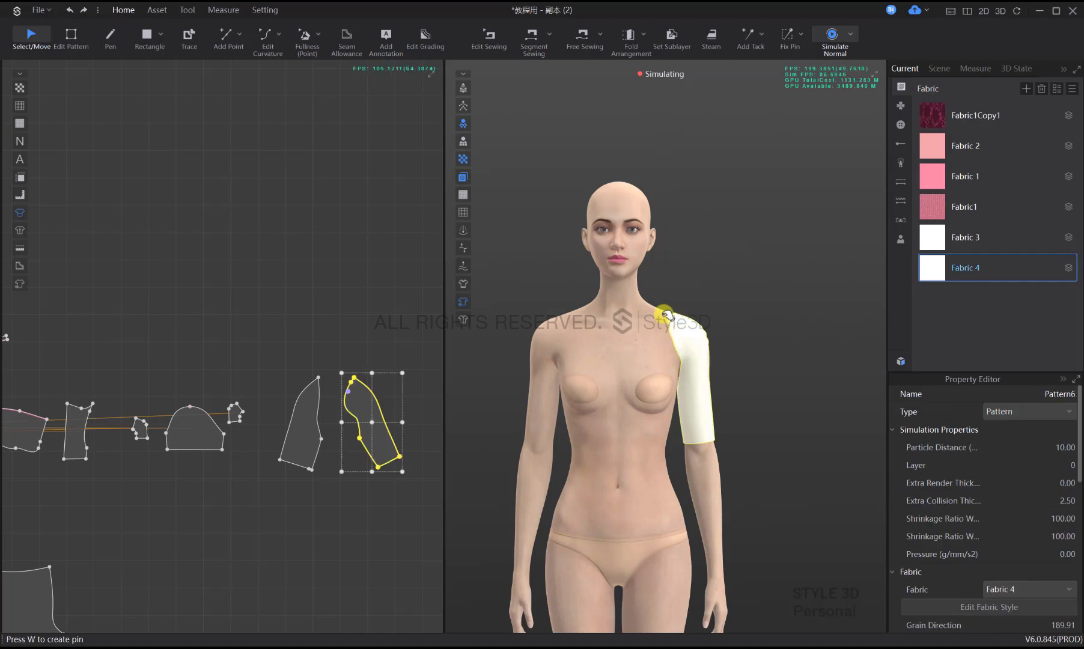
{"action": "left_click", "coordinate": [729, 306]}
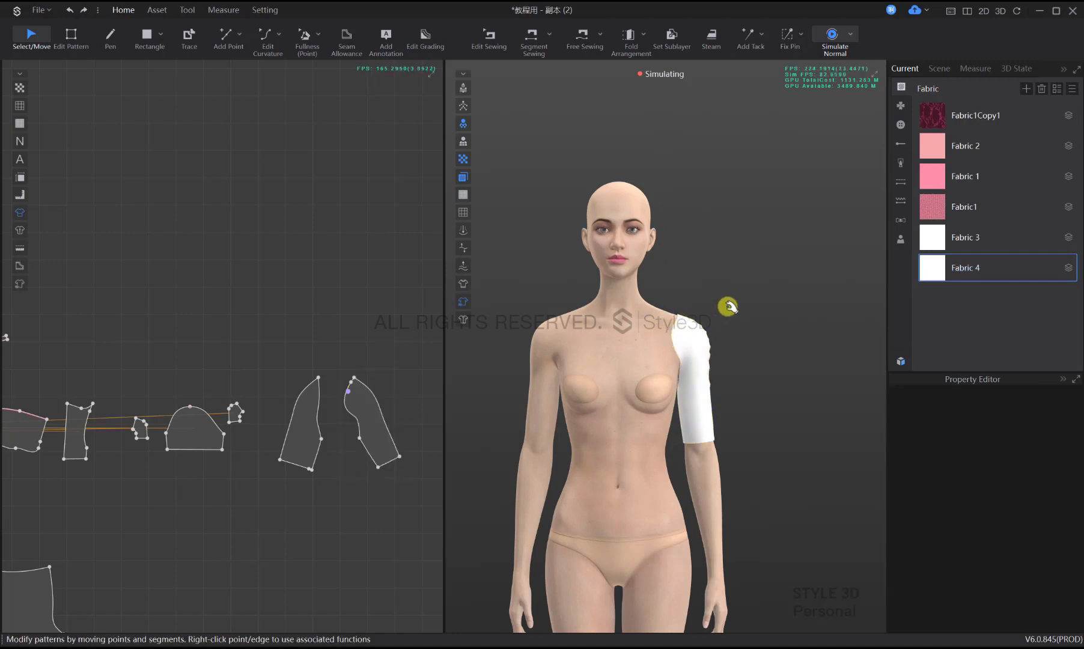
{"action": "key", "text": "space"}
Adjust the number of curve points on the front sleeve's outer side seam with the Edit Curvature tool
{"action": "left_click", "coordinate": [360, 426]}
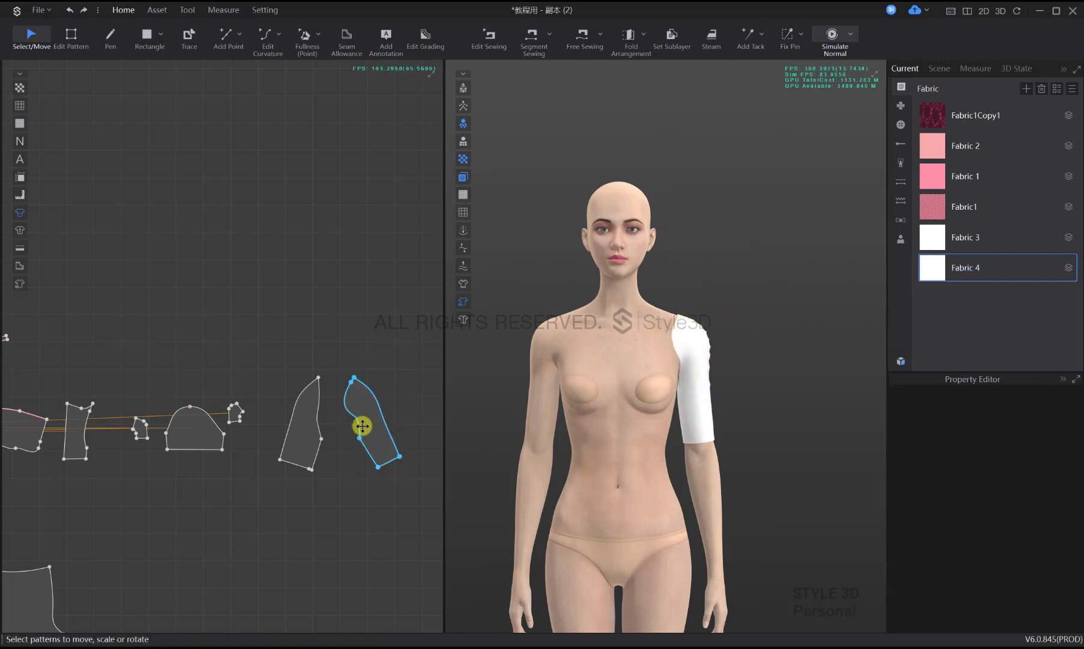
{"action": "scroll", "coordinate": [389, 451], "scroll_direction": "up", "scroll_amount": 3}
{"action": "left_click", "coordinate": [386, 345]}
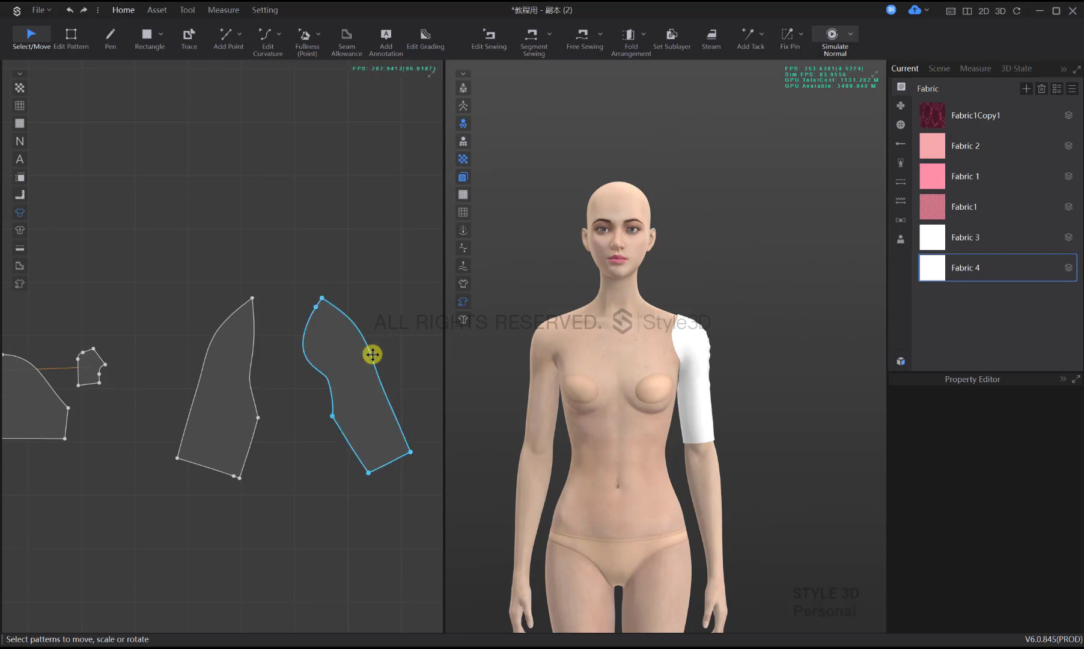
{"action": "key", "text": "c"}
{"action": "left_click", "coordinate": [370, 351]}
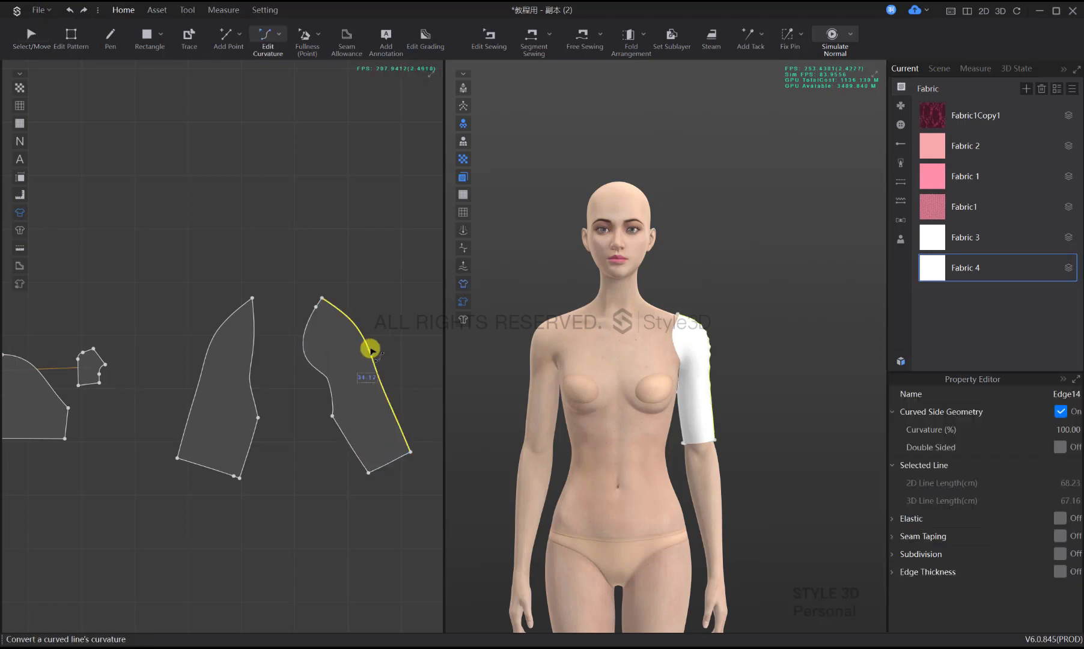
{"action": "right_click", "coordinate": [371, 351]}
{"action": "left_click", "coordinate": [409, 375]}
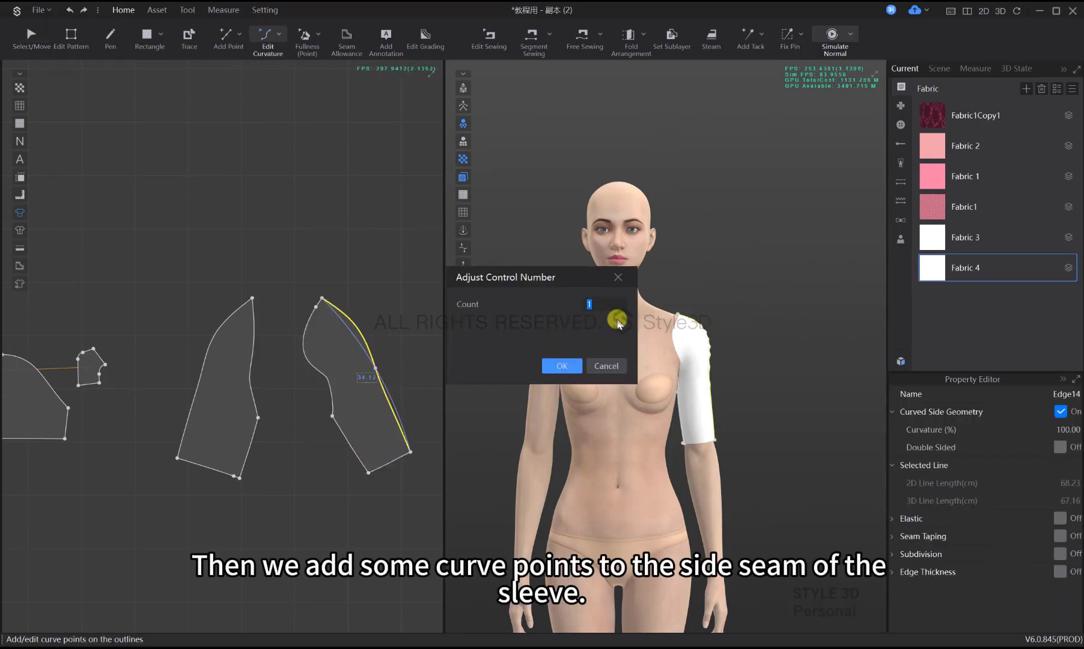
{"action": "key", "text": "Return"}
Set the number of curve points on the back sleeve's outer side seam to 6
{"action": "left_click", "coordinate": [204, 358]}
{"action": "right_click", "coordinate": [204, 358]}
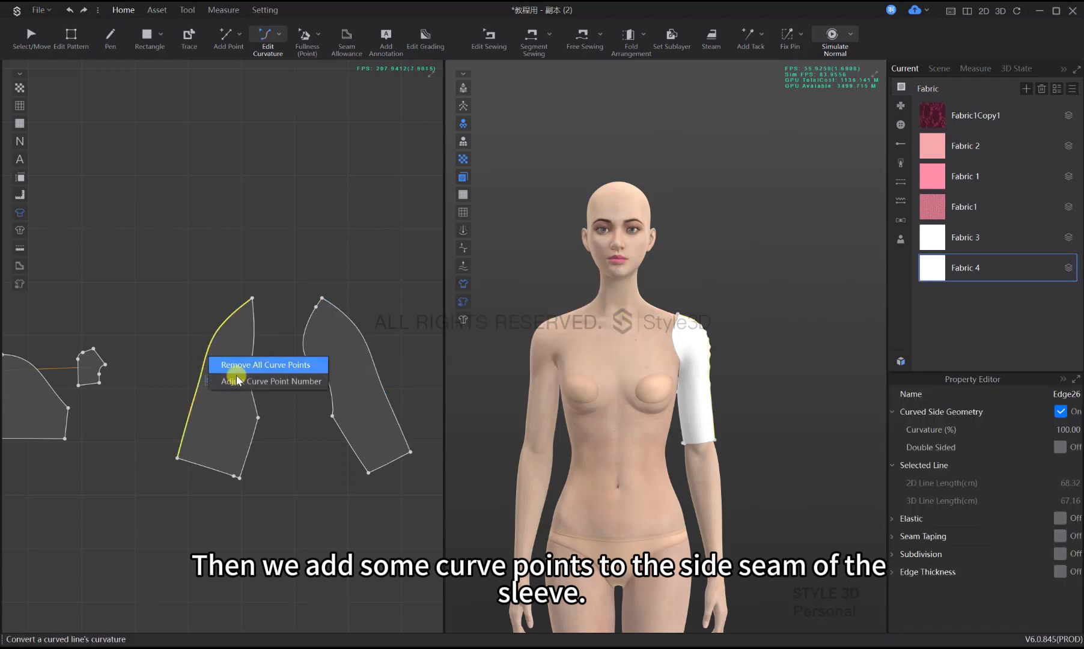
{"action": "left_click", "coordinate": [247, 363]}
{"action": "type", "text": "3"}
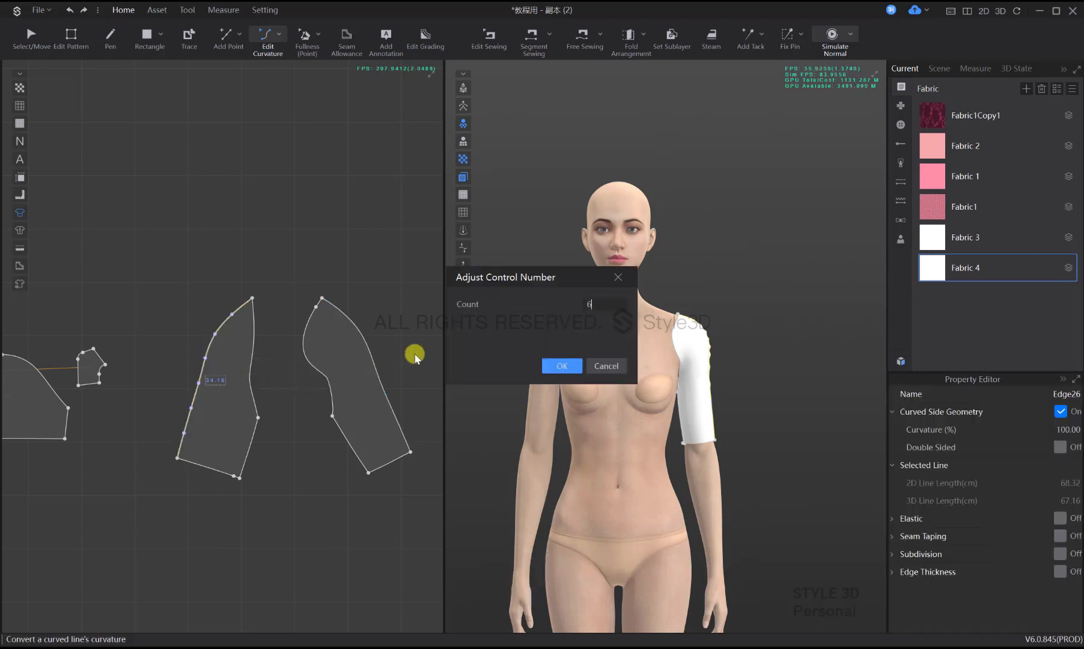
{"action": "key", "text": "Return"}
{"action": "left_click", "coordinate": [365, 315]}
{"action": "scroll", "coordinate": [672, 337], "scroll_direction": "up", "scroll_amount": 3}
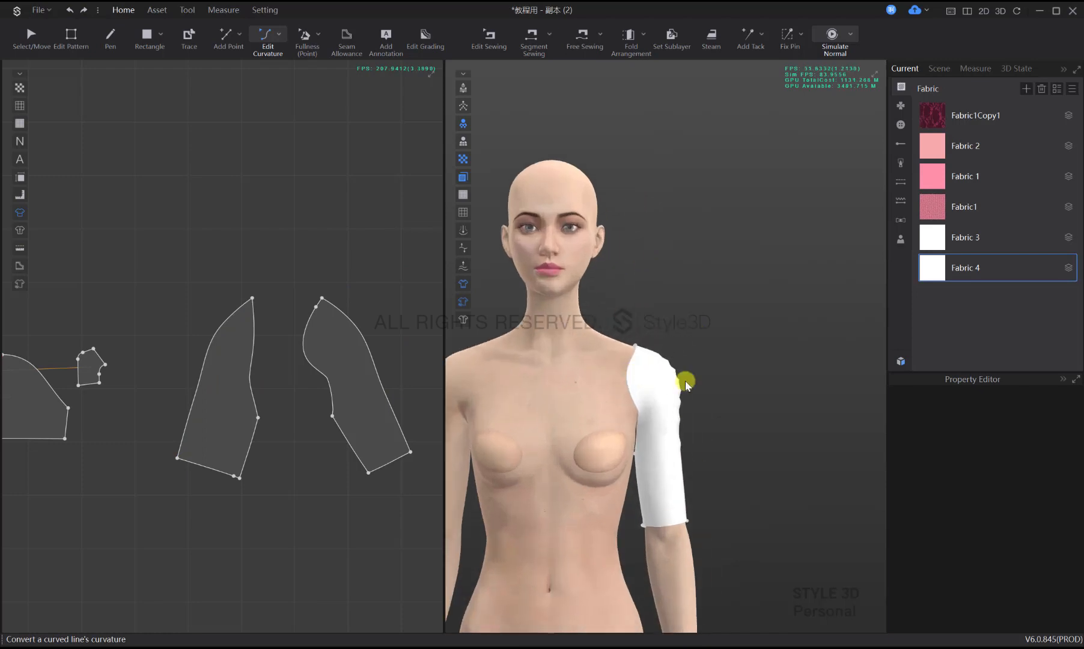
Reshape the front sleeve's outer seam so it bulges outward near the shoulder and curves inward lower down
{"action": "right_click_drag", "start_coordinate": [687, 380], "coordinate": [541, 385]}
{"action": "scroll", "coordinate": [339, 367], "scroll_direction": "down", "scroll_amount": 1}
{"action": "middle_click_drag", "start_coordinate": [339, 367], "coordinate": [307, 364]}
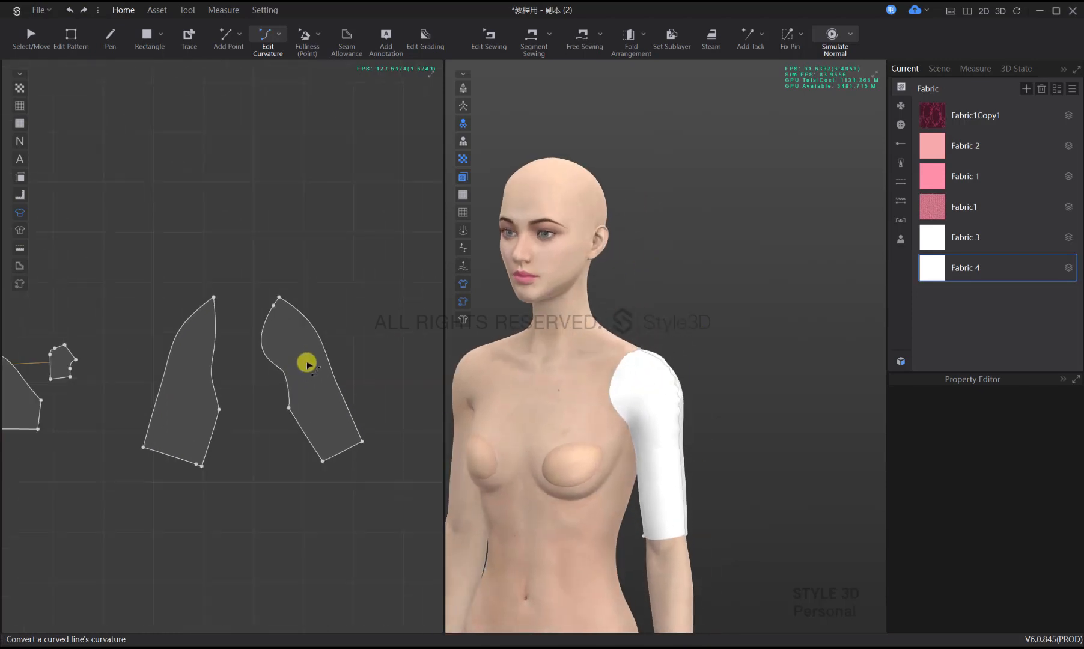
{"action": "left_click", "coordinate": [318, 324]}
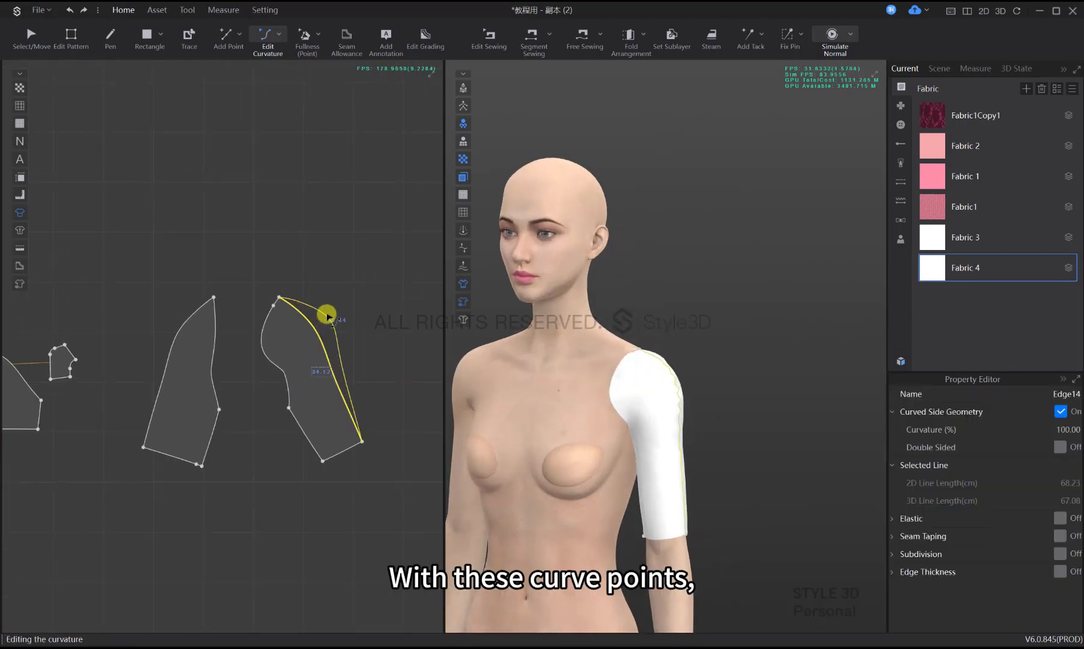
{"action": "left_click_drag", "start_coordinate": [324, 313], "coordinate": [334, 394]}
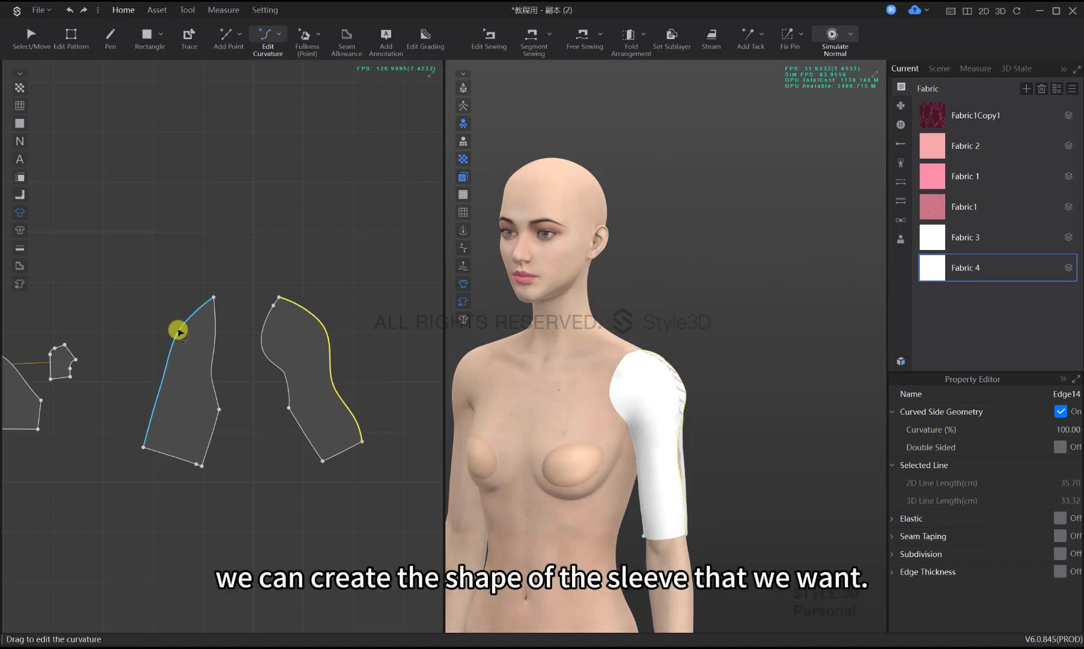
Reshape the back sleeve's outer seam into a rounded cap that narrows in the middle and flares towards the hem
{"action": "left_click_drag", "start_coordinate": [176, 327], "coordinate": [148, 385]}
{"action": "left_click_drag", "start_coordinate": [169, 305], "coordinate": [163, 295]}
{"action": "left_click_drag", "start_coordinate": [143, 402], "coordinate": [148, 402]}
Push the front sleeve's outer seam further outward at the cap and above the hem to mirror the back sleeve
{"action": "left_click_drag", "start_coordinate": [333, 373], "coordinate": [351, 390]}
{"action": "left_click", "coordinate": [428, 332]}
{"action": "left_click_drag", "start_coordinate": [326, 303], "coordinate": [340, 350]}
{"action": "left_click", "coordinate": [343, 346]}
{"action": "left_click", "coordinate": [338, 329]}
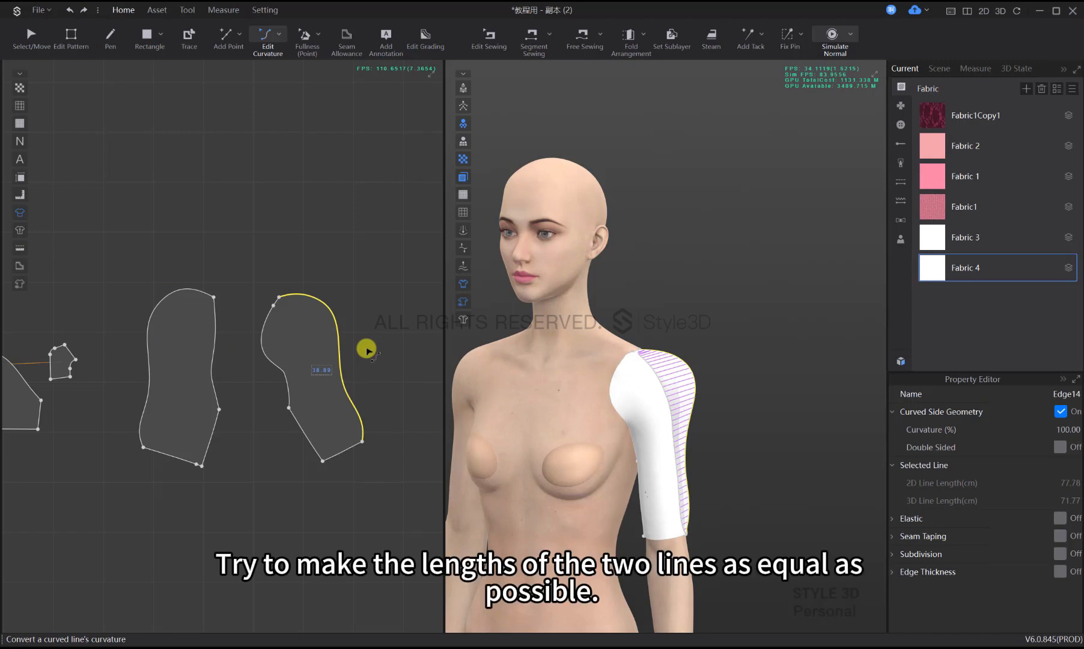
{"action": "left_click", "coordinate": [362, 350]}
Raise and round the front sleeve cap so its outer seam length comes as close as possible to the back sleeve's
{"action": "mouse_move", "coordinate": [314, 306]}
{"action": "left_mouse_down"}
{"action": "mouse_move", "coordinate": [319, 294]}
{"action": "mouse_move", "coordinate": [334, 310]}
{"action": "left_mouse_up"}
{"action": "left_click", "coordinate": [334, 311]}
{"action": "left_click", "coordinate": [355, 329]}
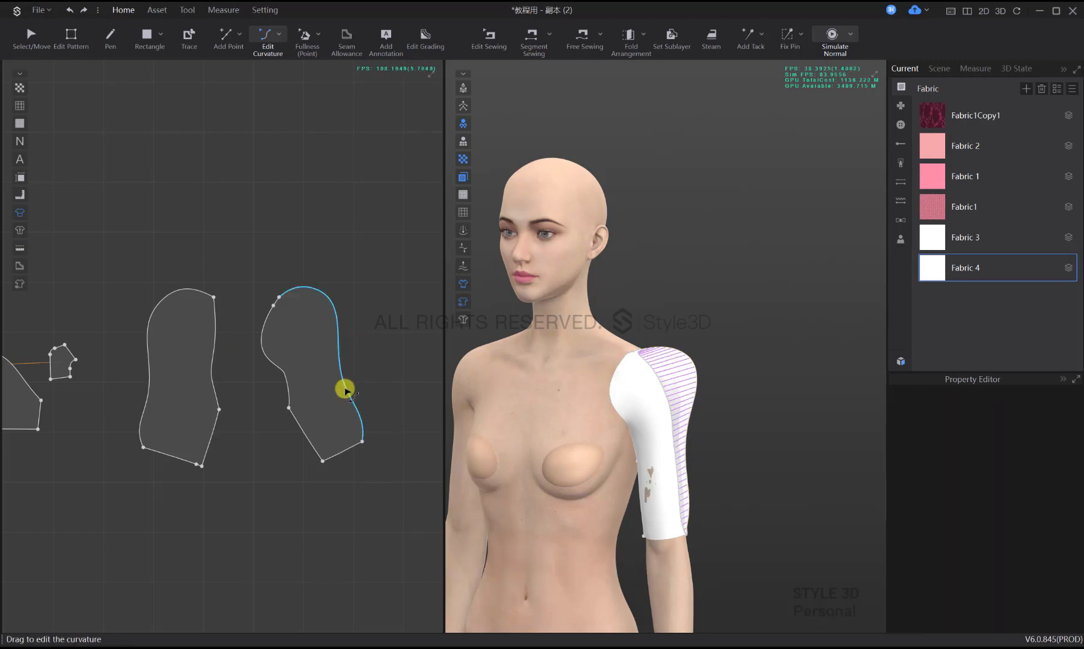
{"action": "left_click", "coordinate": [345, 390]}
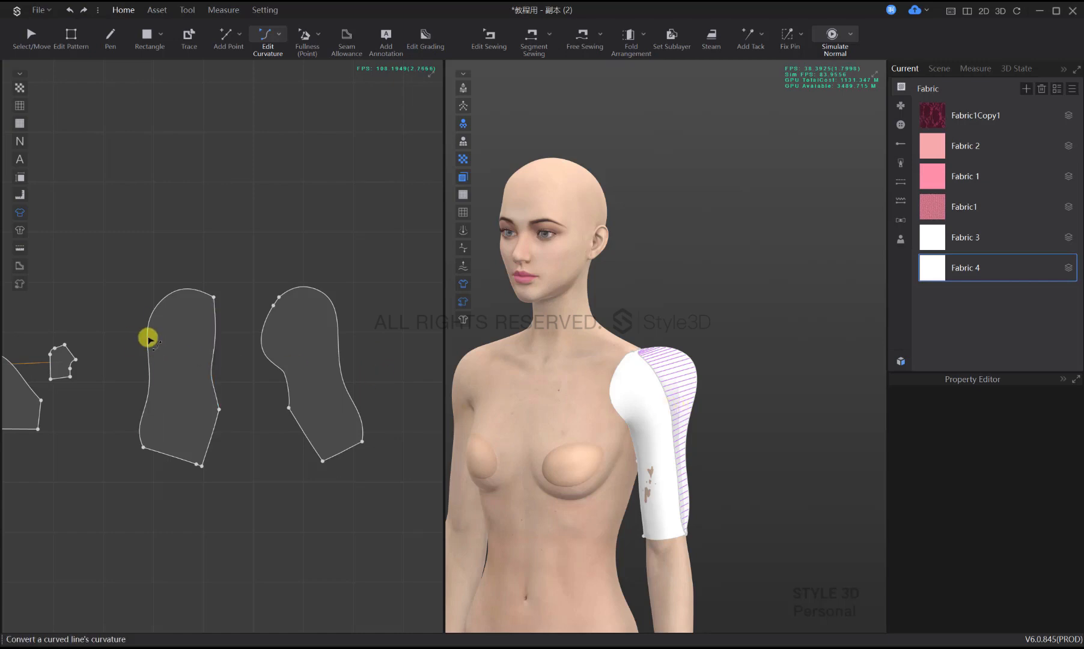
{"action": "left_click", "coordinate": [152, 342]}
{"action": "left_click", "coordinate": [361, 346]}
Simulate the reshaped sleeve, pull the front piece into place at the shoulder and stop the simulation
{"action": "scroll", "coordinate": [721, 408], "scroll_direction": "down", "scroll_amount": 2}
{"action": "right_click_drag", "start_coordinate": [716, 395], "coordinate": [666, 385]}
{"action": "key", "text": "2"}
{"action": "scroll", "coordinate": [695, 310], "scroll_direction": "up", "scroll_amount": 3}
{"action": "right_click_drag", "start_coordinate": [695, 310], "coordinate": [660, 338]}
{"action": "key", "text": "space"}
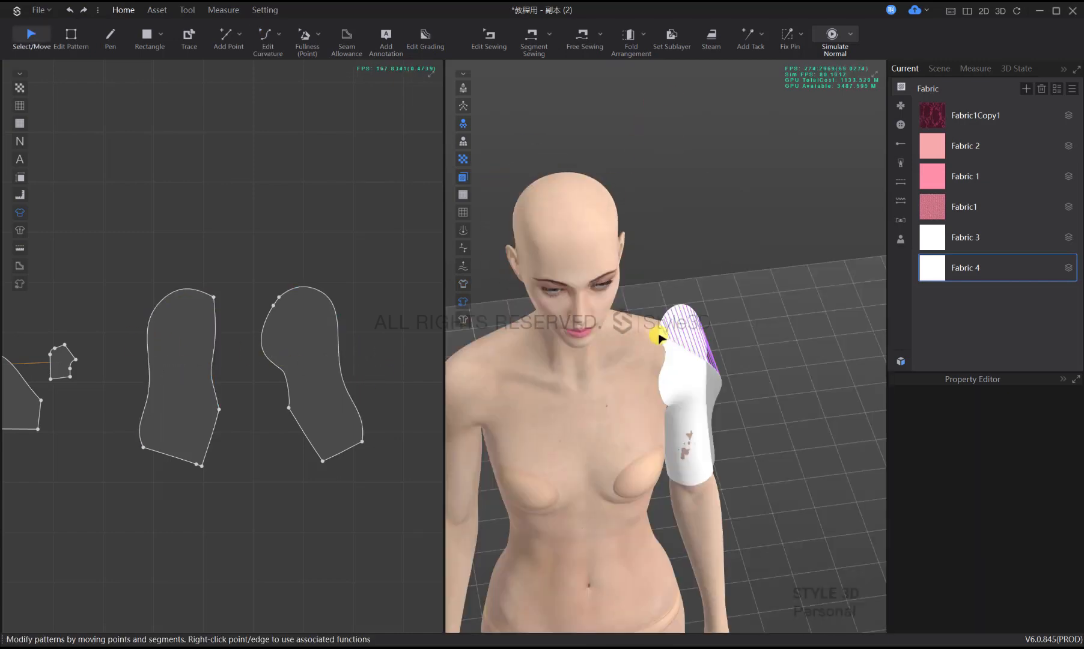
{"action": "left_click", "coordinate": [665, 338]}
{"action": "mouse_move", "coordinate": [634, 331]}
{"action": "left_mouse_down"}
{"action": "mouse_move", "coordinate": [649, 314]}
{"action": "mouse_move", "coordinate": [656, 325]}
{"action": "mouse_move", "coordinate": [637, 323]}
{"action": "left_mouse_up"}
{"action": "key", "text": "2"}
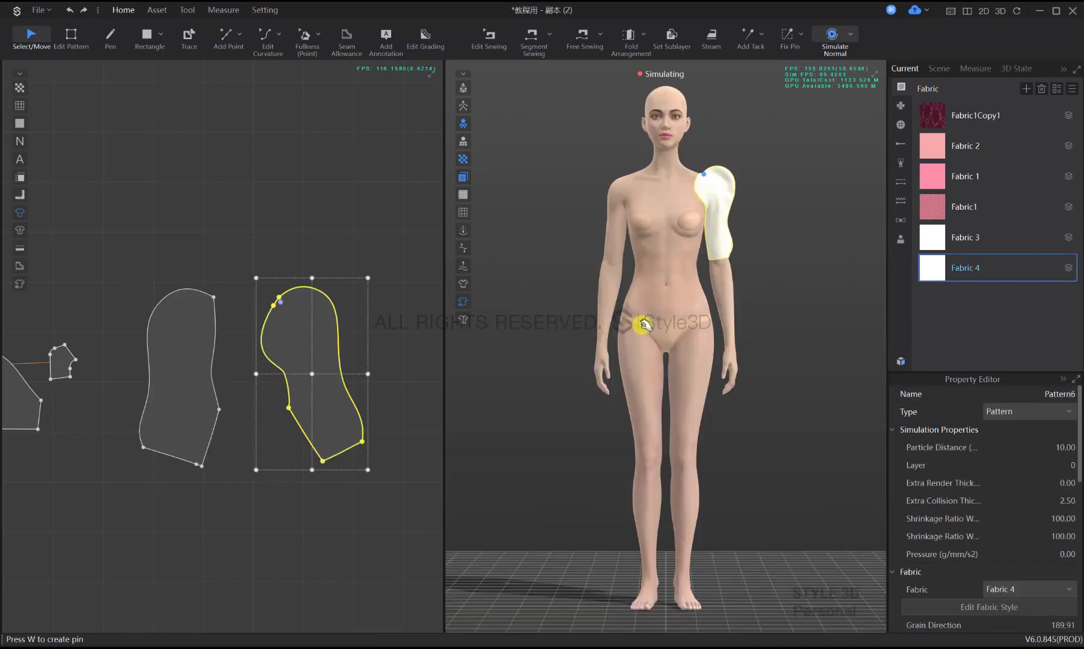
{"action": "key", "text": "space"}
{"action": "left_click", "coordinate": [726, 329]}
Run the simulation again from the front view to settle the puffed sleeve, and stop it
{"action": "scroll", "coordinate": [750, 347], "scroll_direction": "up", "scroll_amount": 3}
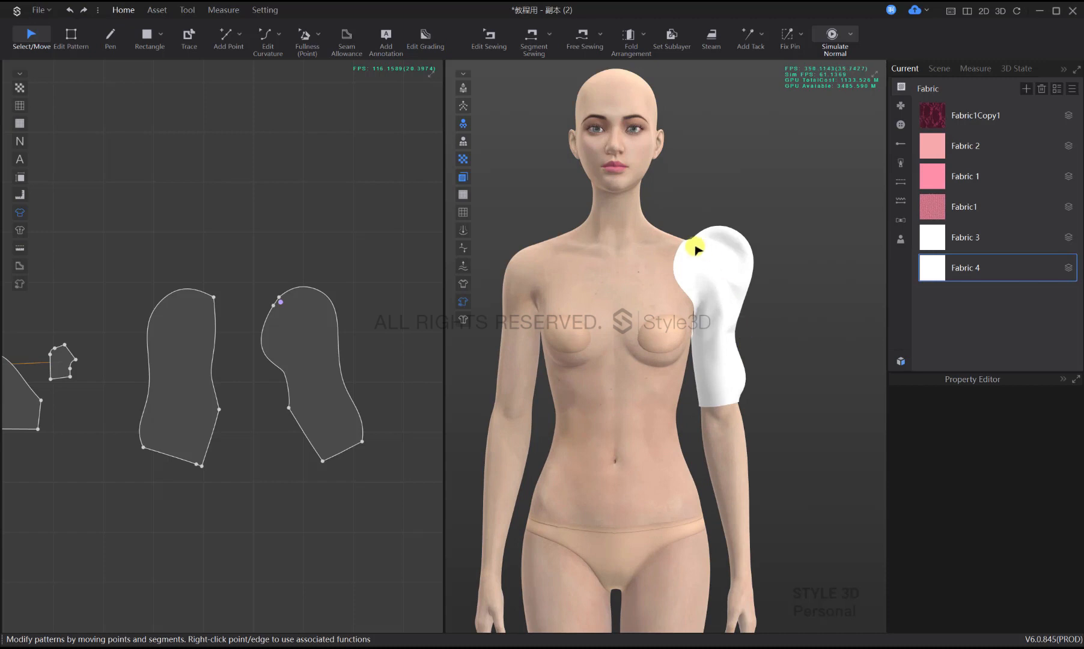
{"action": "mouse_move", "coordinate": [779, 359]}
{"action": "right_mouse_down"}
{"action": "mouse_move", "coordinate": [552, 365]}
{"action": "mouse_move", "coordinate": [785, 361]}
{"action": "right_mouse_up"}
{"action": "key", "text": "2"}
{"action": "scroll", "coordinate": [745, 366], "scroll_direction": "up", "scroll_amount": 3}
{"action": "key", "text": "space"}
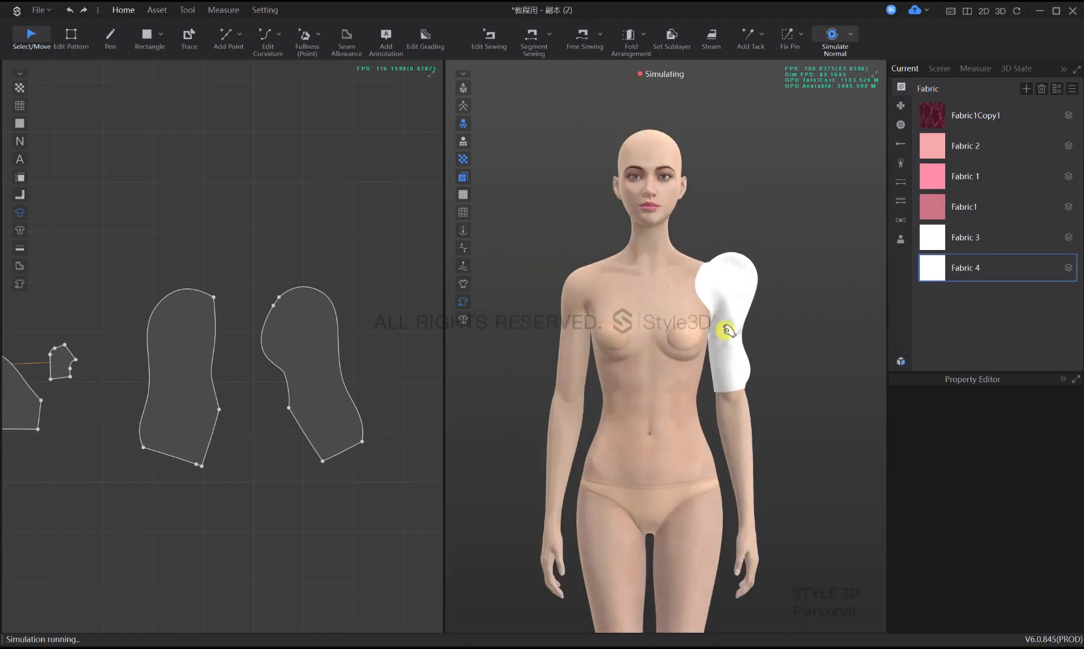
{"action": "key", "text": "space"}
Stop the simulation and set Fabric 4's stretch to 65 for weft and 55 for both warp and bias
{"action": "left_click", "coordinate": [946, 264]}
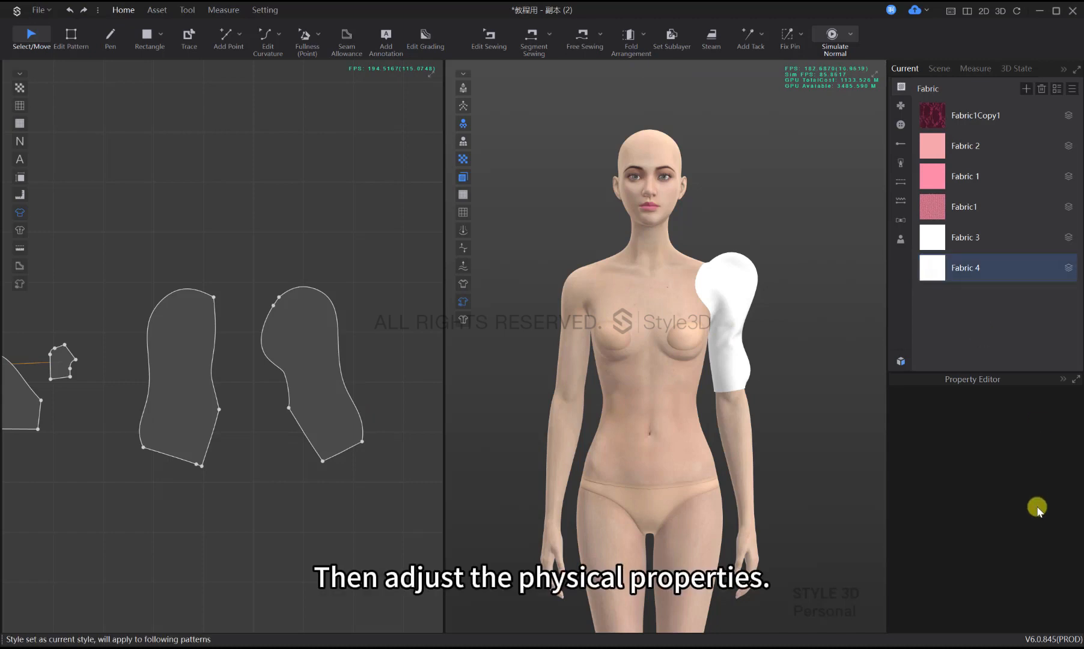
{"action": "left_click", "coordinate": [932, 271]}
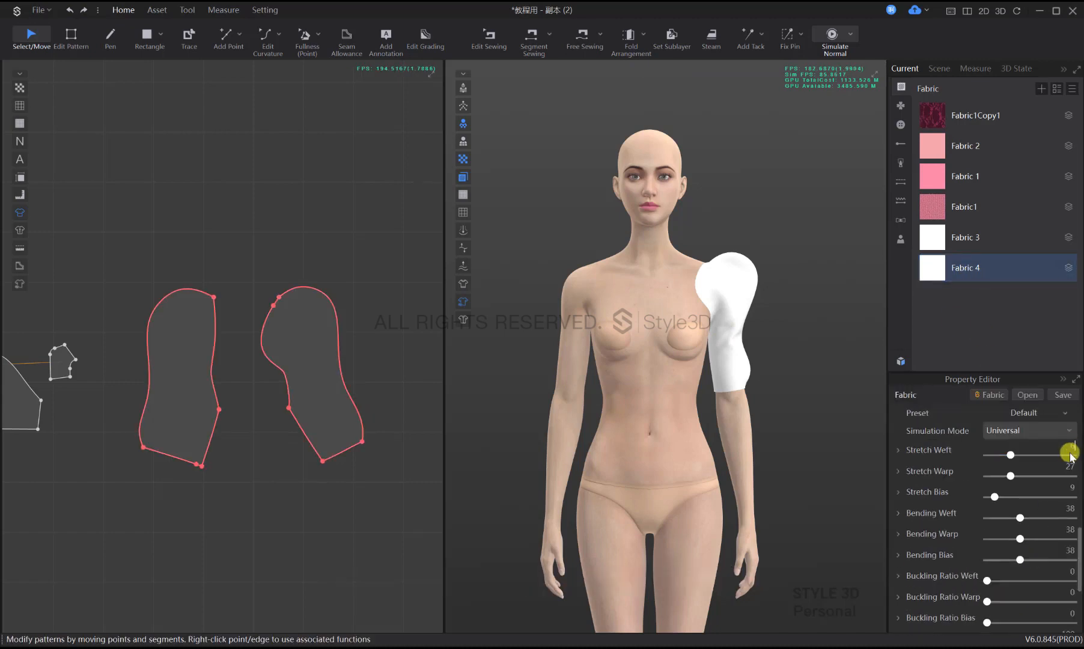
{"action": "left_click", "coordinate": [1071, 453]}
{"action": "type", "text": "65"}
{"action": "key", "text": "Return"}
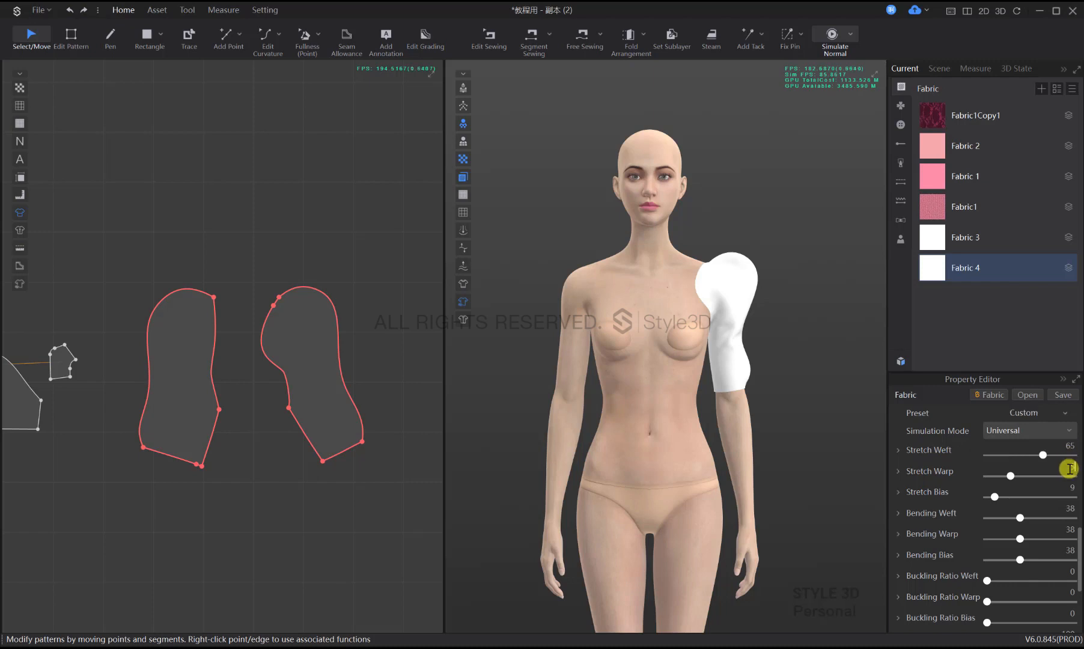
Set Fabric 4's bending weft, bending warp and bending bias to 50 each
{"action": "left_click", "coordinate": [1072, 510]}
{"action": "type", "text": "50"}
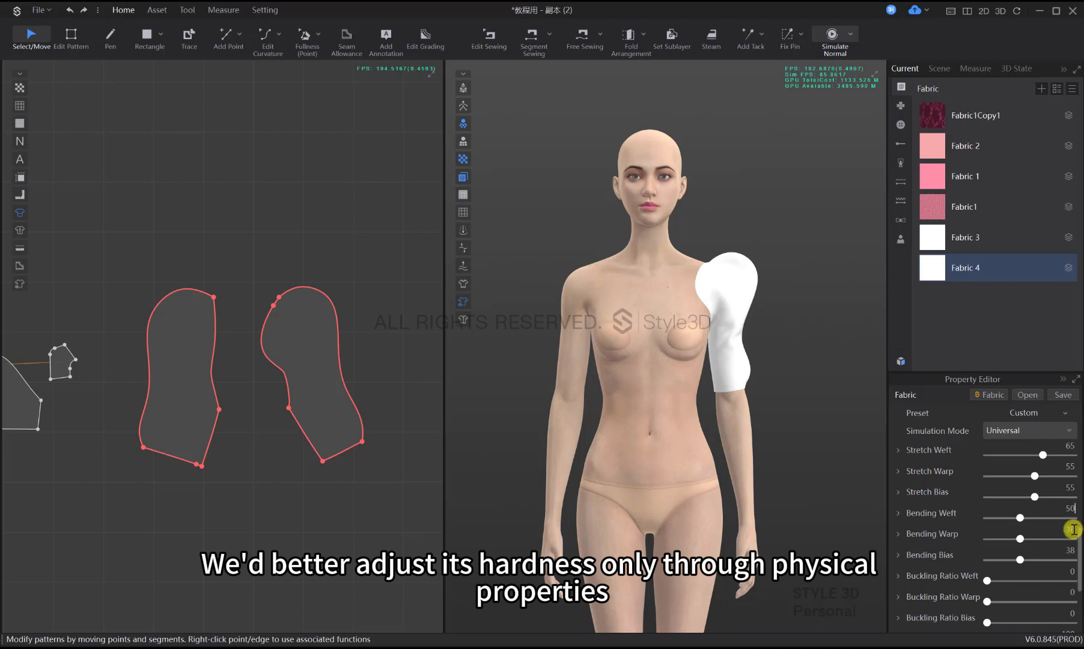
{"action": "left_click", "coordinate": [1071, 550]}
{"action": "type", "text": "0"}
{"action": "key", "text": "Return"}
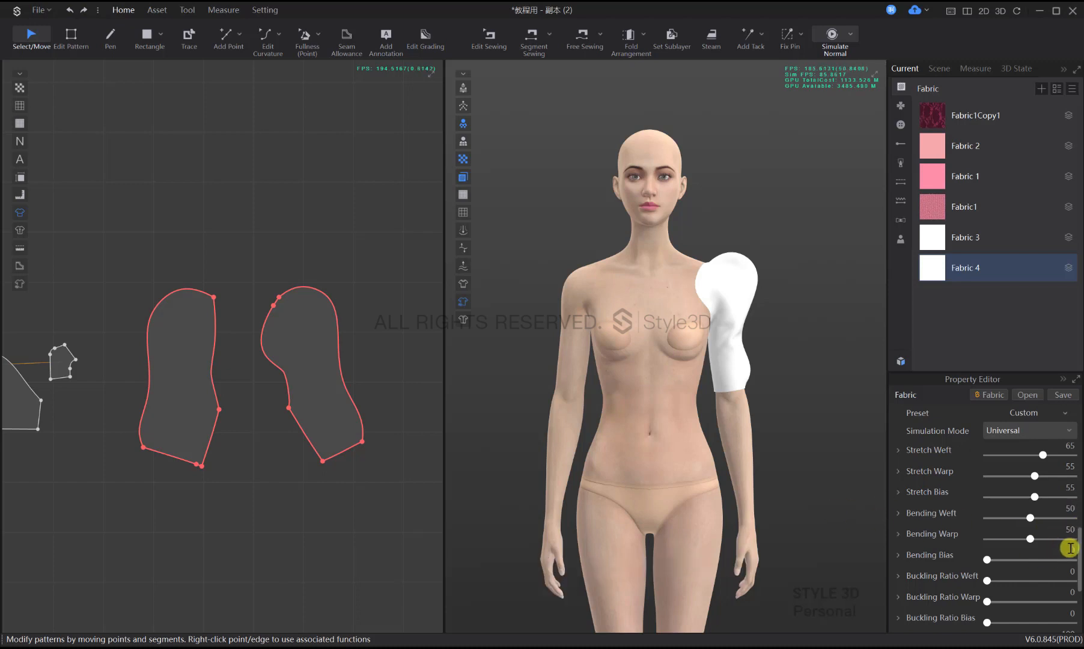
{"action": "key", "text": "Return"}
Simulate the sleeve with the stiffer fabric, pull the cap at the shoulder and stop the simulation
{"action": "key", "text": "space"}
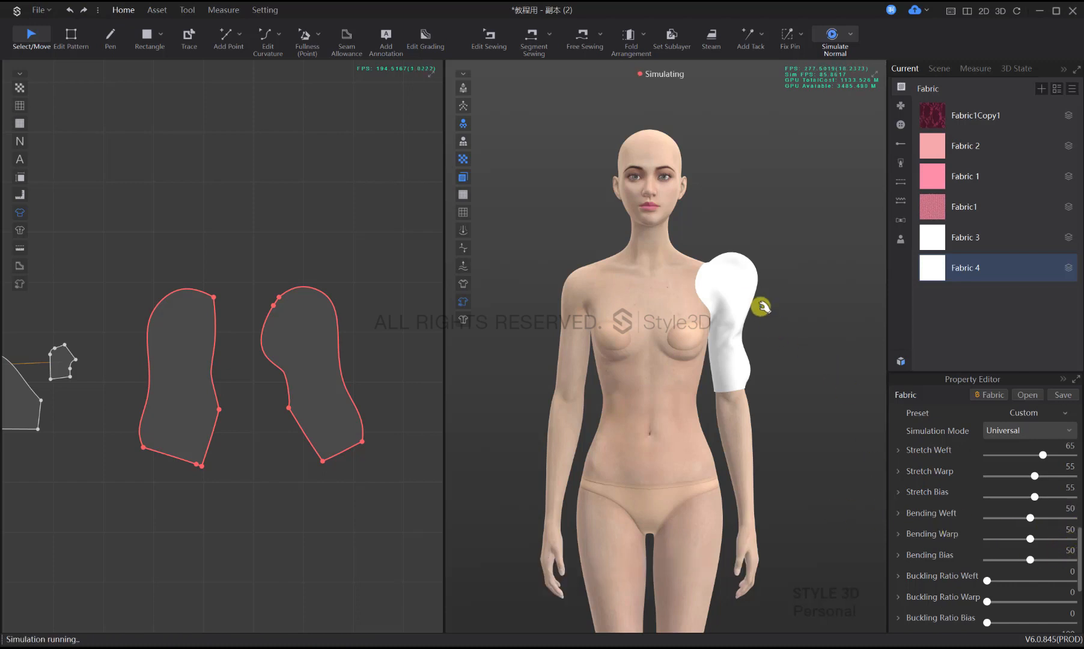
{"action": "left_click", "coordinate": [706, 266]}
{"action": "left_click", "coordinate": [777, 336]}
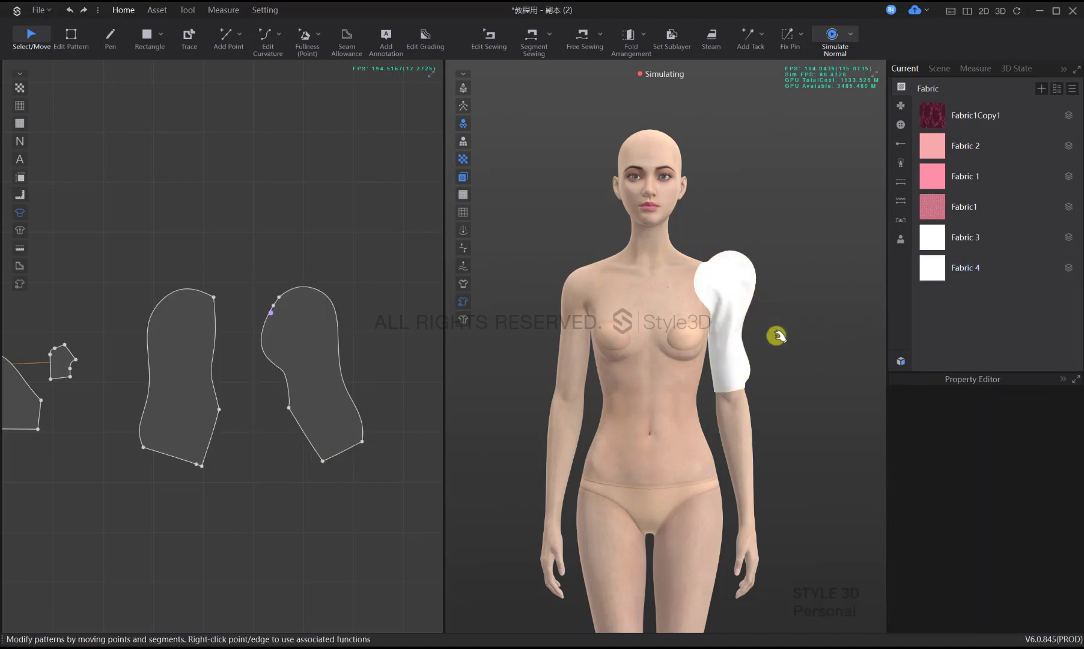
{"action": "key", "text": "space"}
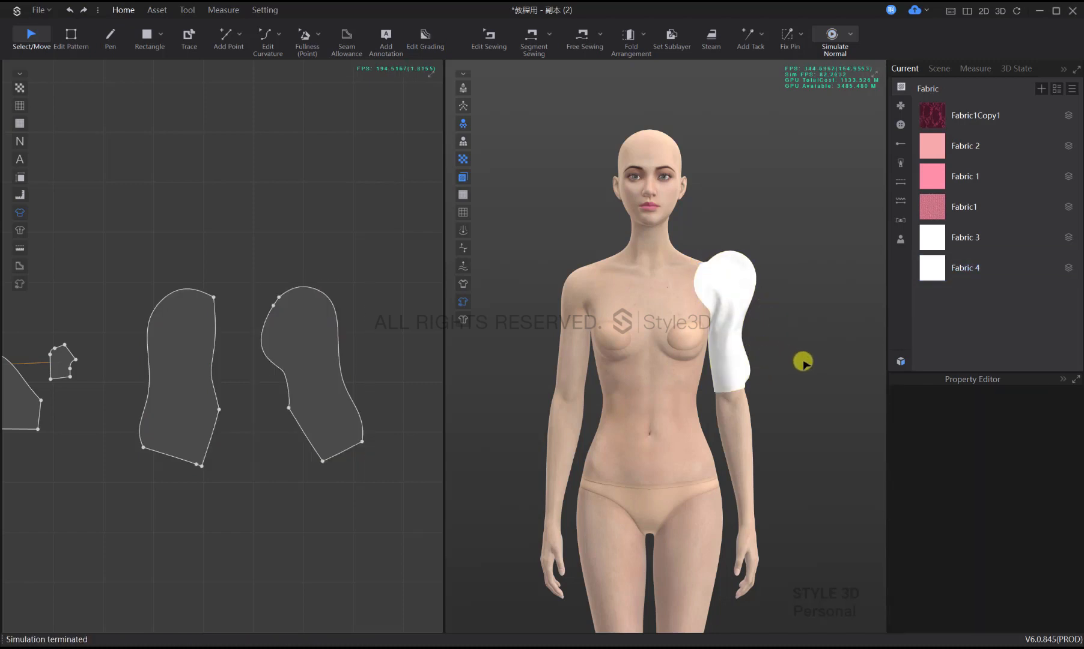
Start a Pen outline on the avatar's back just below the shoulder, running down beside the sleeve's armhole
{"action": "right_click_drag", "start_coordinate": [801, 364], "coordinate": [610, 368]}
{"action": "middle_click_drag", "start_coordinate": [630, 336], "coordinate": [649, 334]}
{"action": "scroll", "coordinate": [650, 333], "scroll_direction": "up", "scroll_amount": 2}
{"action": "key", "text": "d"}
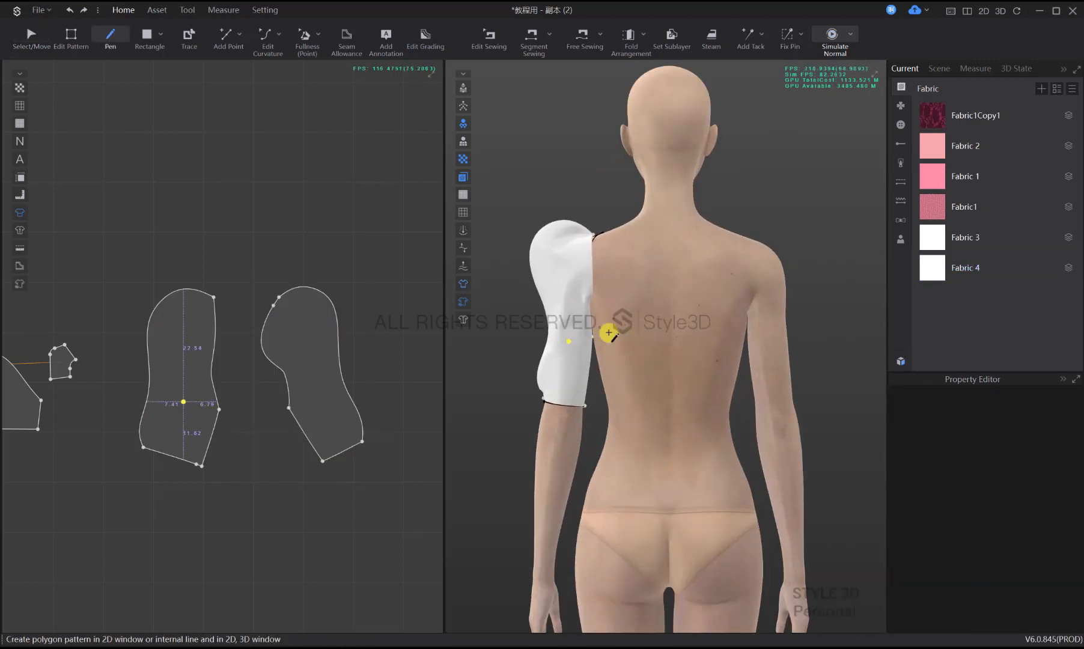
{"action": "scroll", "coordinate": [600, 294], "scroll_direction": "up", "scroll_amount": 3}
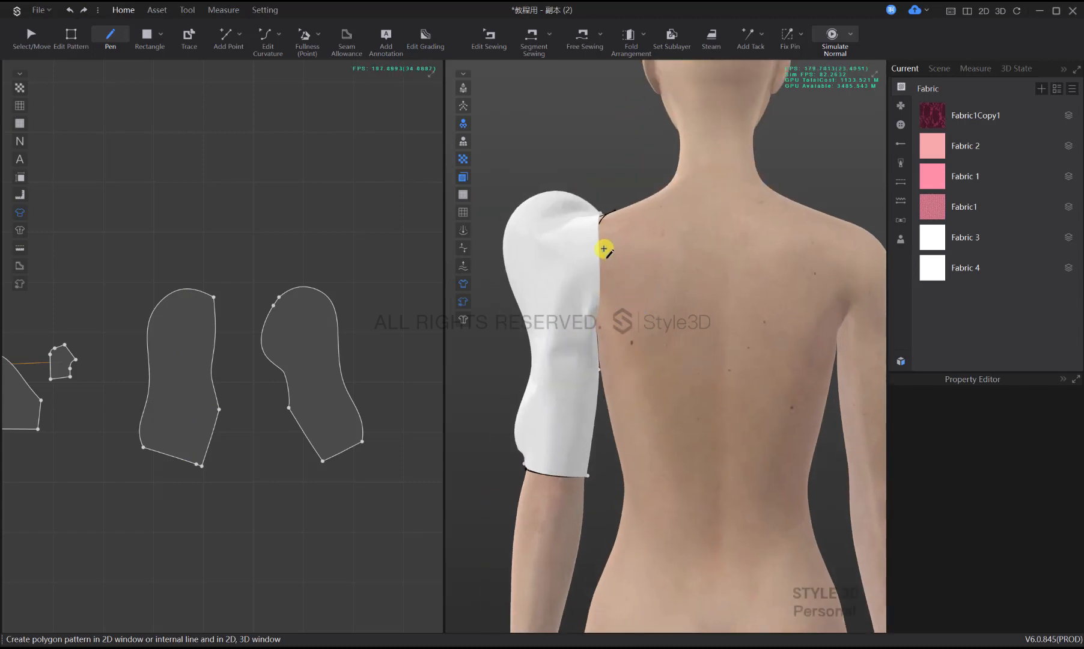
{"action": "left_click", "coordinate": [603, 248]}
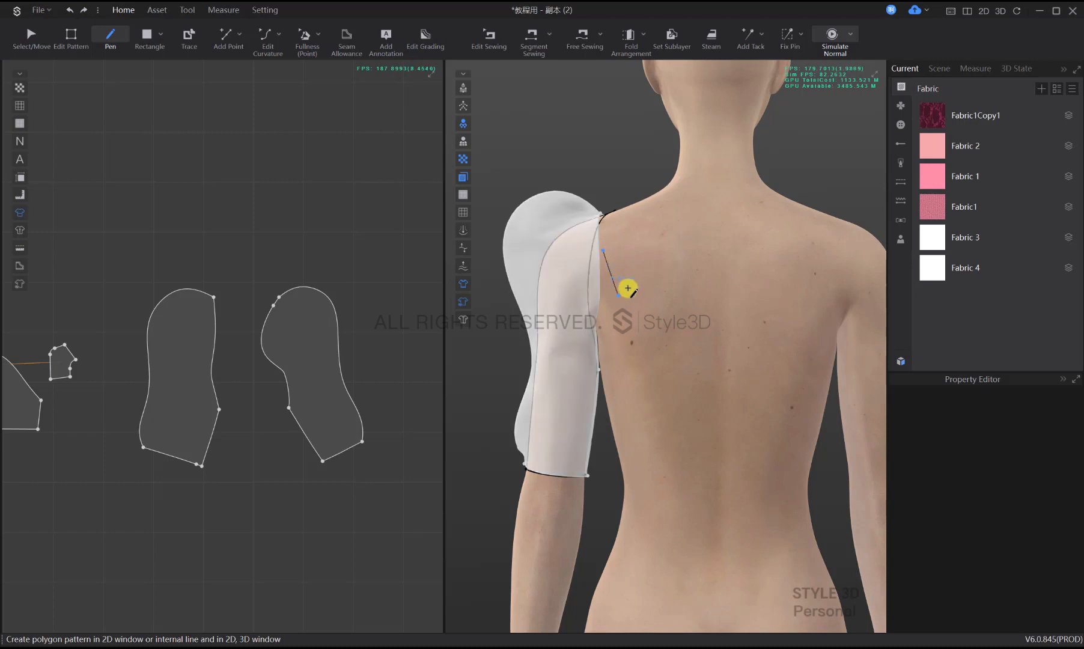
{"action": "right_click_drag", "start_coordinate": [628, 288], "coordinate": [634, 278]}
{"action": "scroll", "coordinate": [625, 309], "scroll_direction": "up", "scroll_amount": 2}
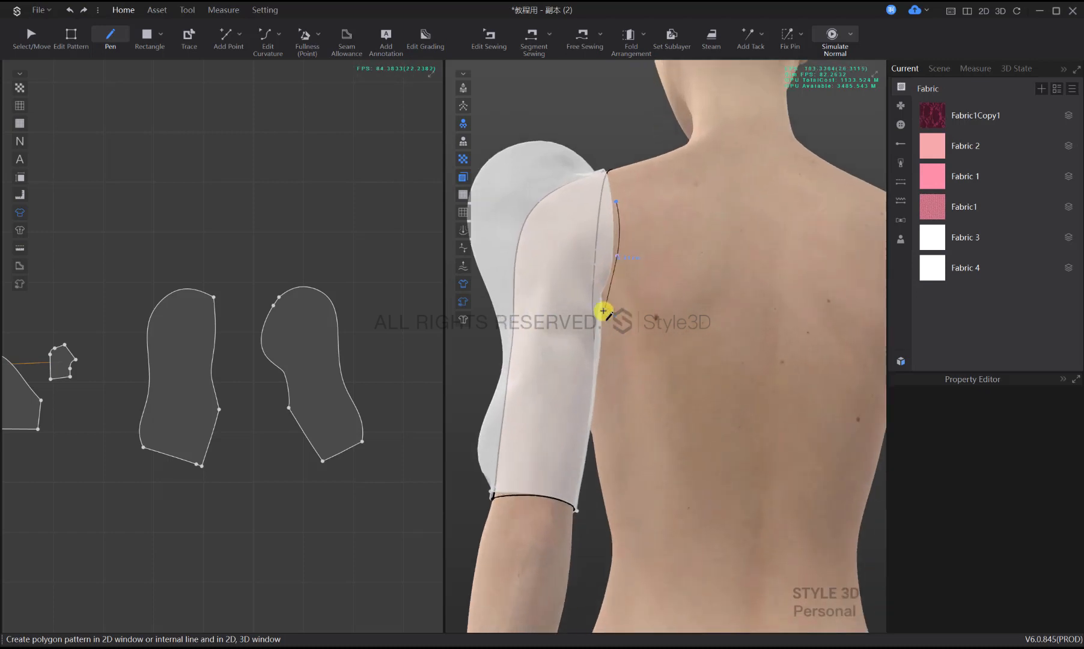
{"action": "scroll", "coordinate": [605, 303], "scroll_direction": "up", "scroll_amount": 2}
{"action": "mouse_move", "coordinate": [581, 307]}
{"action": "right_mouse_down"}
{"action": "mouse_move", "coordinate": [561, 307]}
{"action": "mouse_move", "coordinate": [580, 305]}
{"action": "right_mouse_up"}
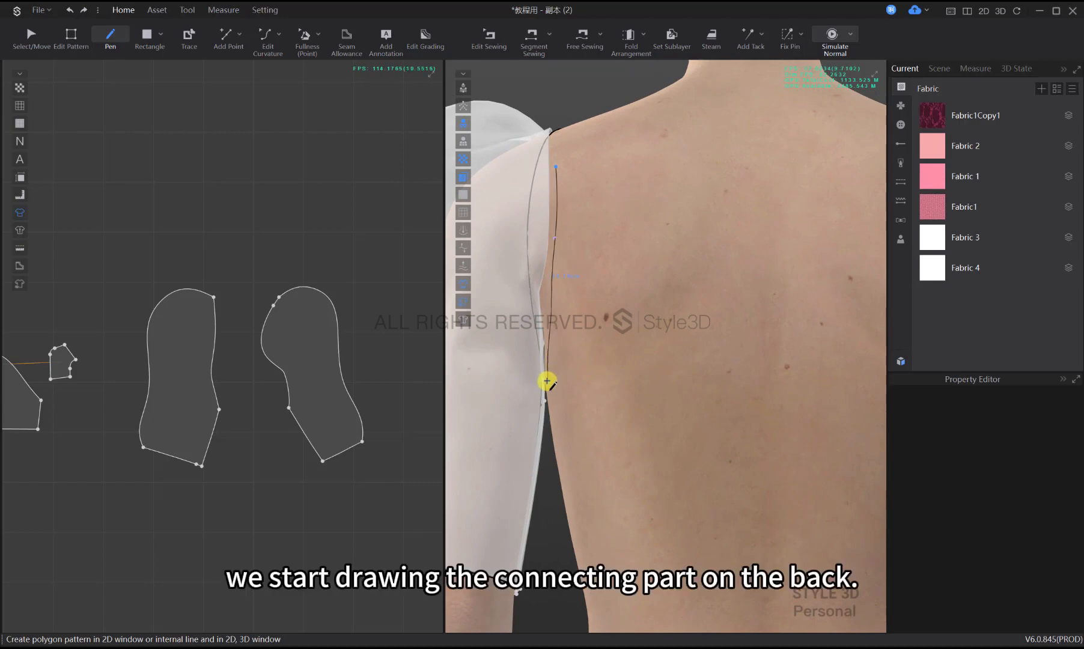
Carry the outline's armhole edge down to the underarm point where the sleeve meets the body
{"action": "scroll", "coordinate": [546, 383], "scroll_direction": "up", "scroll_amount": 3}
{"action": "middle_click_drag", "start_coordinate": [539, 390], "coordinate": [629, 350]}
{"action": "mouse_move", "coordinate": [576, 374]}
{"action": "right_mouse_down"}
{"action": "mouse_move", "coordinate": [564, 377]}
{"action": "mouse_move", "coordinate": [612, 372]}
{"action": "mouse_move", "coordinate": [589, 384]}
{"action": "right_mouse_up"}
{"action": "left_click", "coordinate": [601, 395]}
{"action": "left_click", "coordinate": [614, 385]}
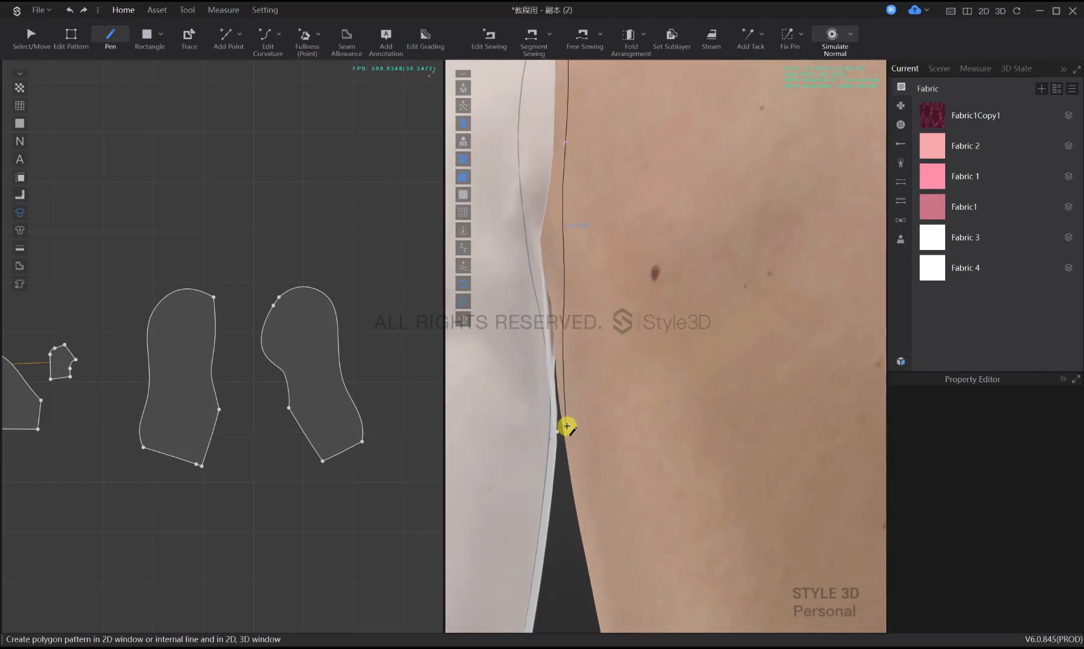
Draw the outline's lower edge across to the centre back and its vertical edge up the spine
{"action": "scroll", "coordinate": [589, 407], "scroll_direction": "down", "scroll_amount": 2}
{"action": "left_click", "coordinate": [582, 415]}
{"action": "scroll", "coordinate": [624, 387], "scroll_direction": "down", "scroll_amount": 5}
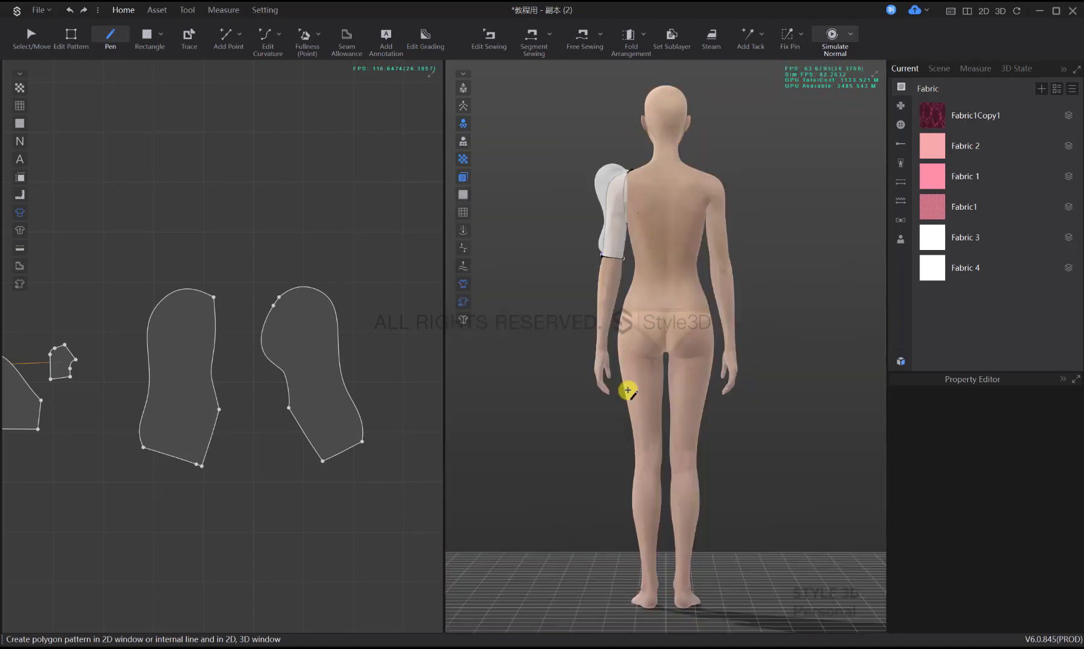
{"action": "scroll", "coordinate": [622, 322], "scroll_direction": "up", "scroll_amount": 4}
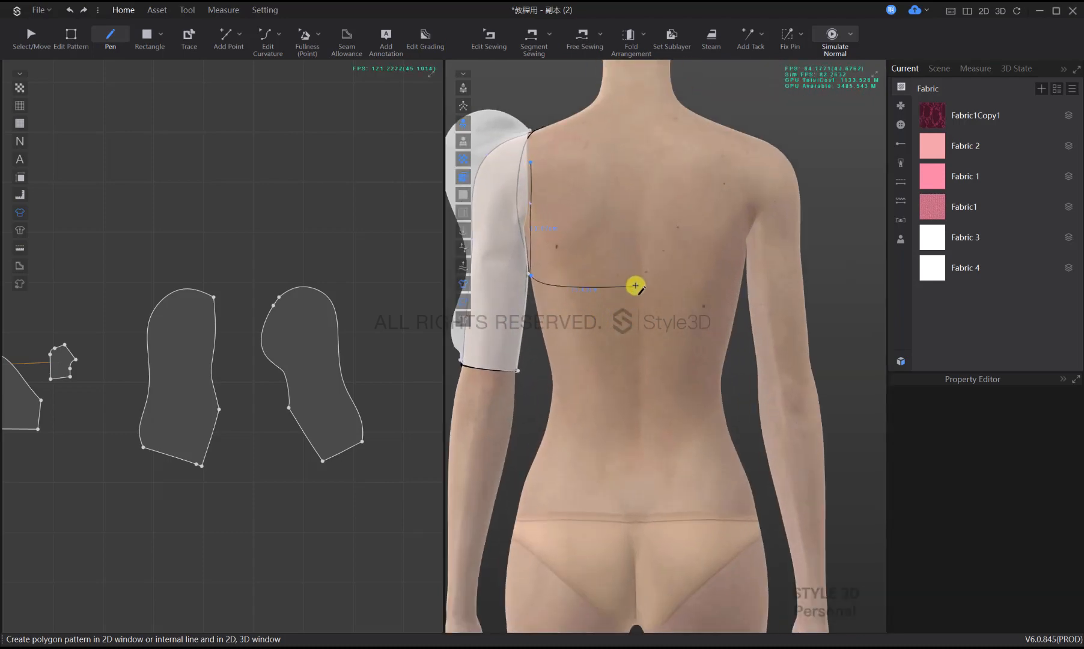
{"action": "scroll", "coordinate": [621, 270], "scroll_direction": "up", "scroll_amount": 1}
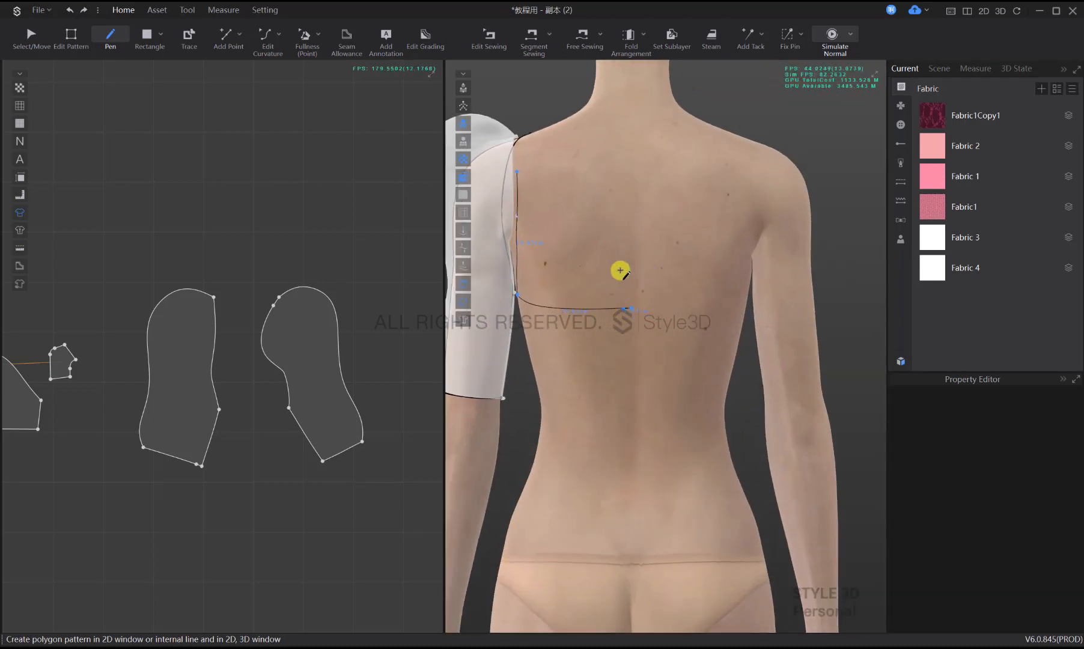
{"action": "middle_click_drag", "start_coordinate": [630, 218], "coordinate": [633, 310]}
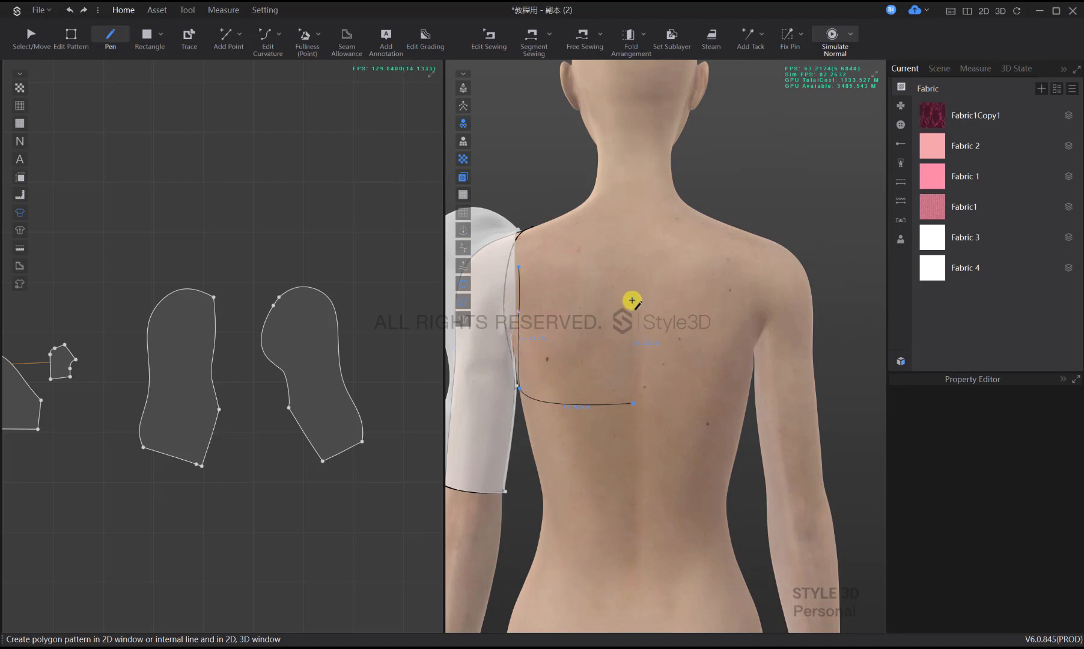
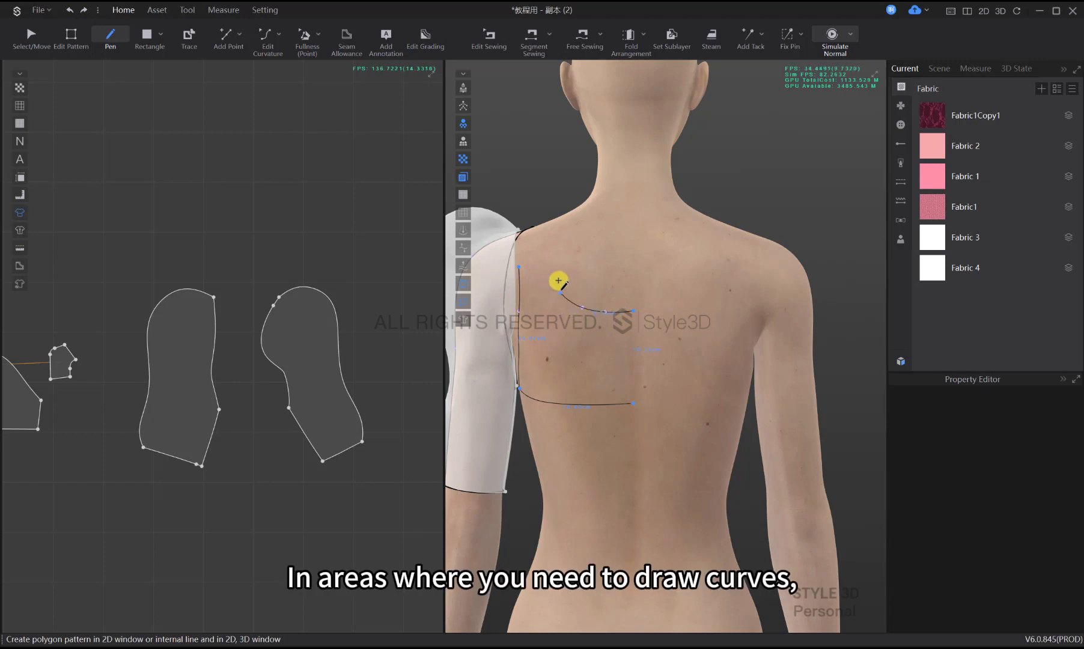
Close the back connecting piece with an S-curved upper edge from the centre back to the armhole's starting point
{"action": "left_click", "coordinate": [519, 276]}
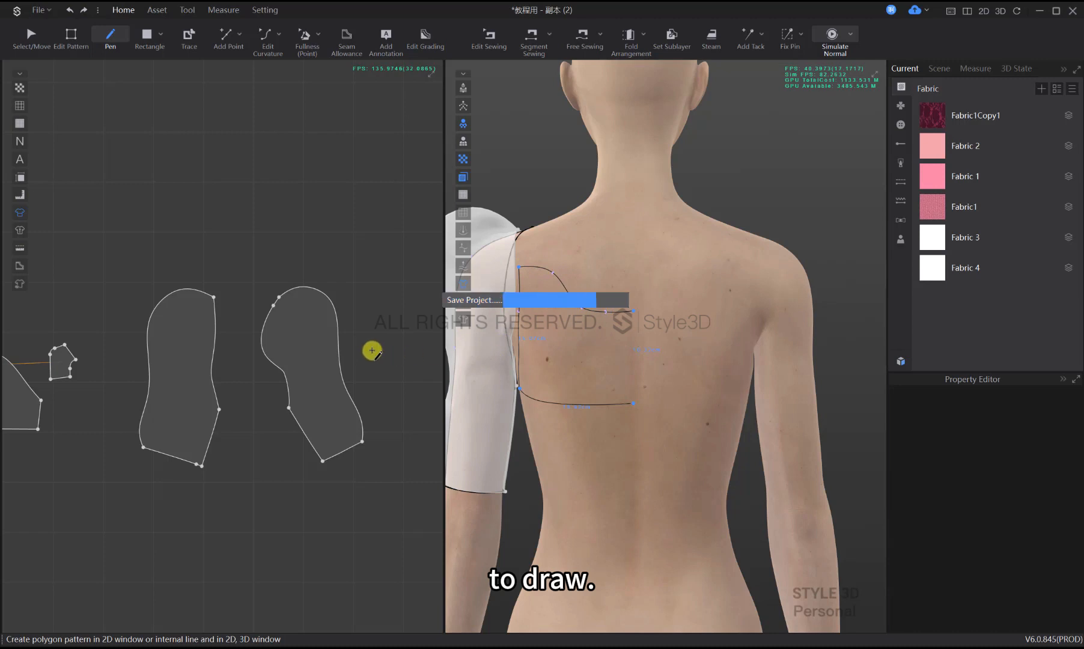
{"action": "left_click", "coordinate": [632, 351]}
{"action": "scroll", "coordinate": [576, 353], "scroll_direction": "down", "scroll_amount": 3}
{"action": "key", "text": "q"}
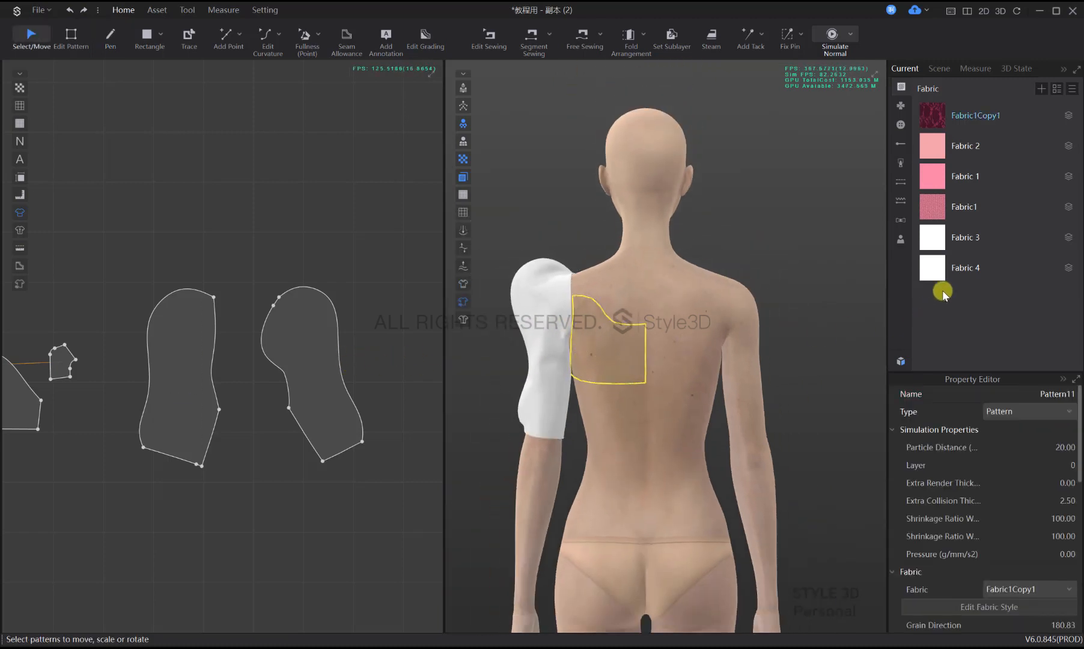
Apply Fabric 4 to the new back piece and set its particle distance to 10
{"action": "left_click_drag", "start_coordinate": [943, 272], "coordinate": [592, 354]}
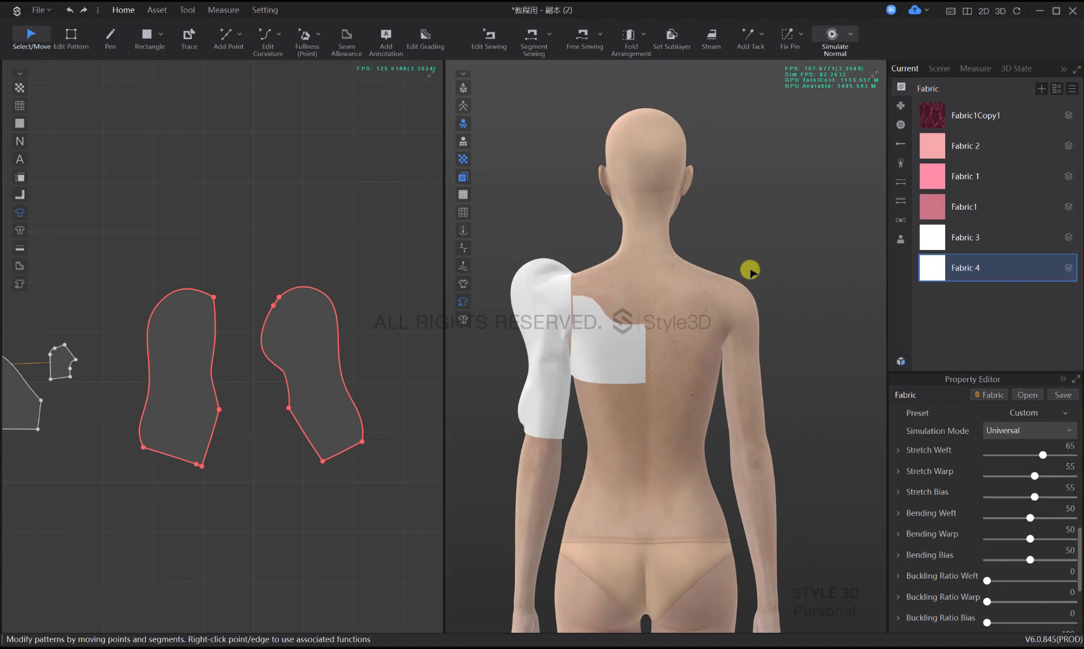
{"action": "left_click", "coordinate": [649, 344]}
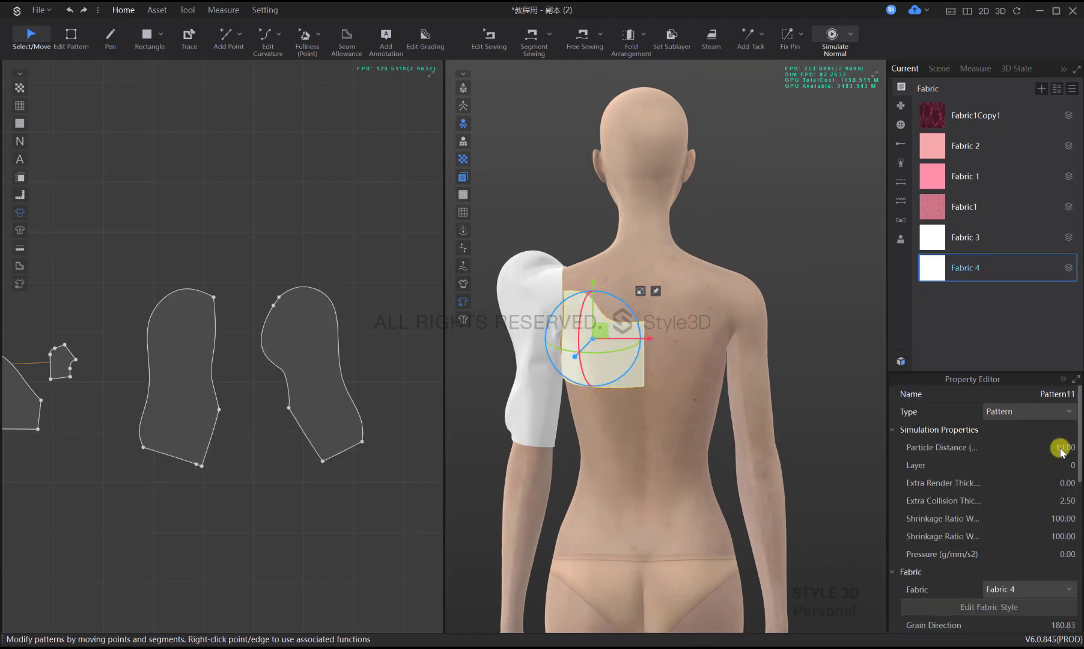
{"action": "left_click", "coordinate": [780, 250]}
Move the back piece's 2D pattern next to the front sleeve pattern, on the side away from the back sleeve
{"action": "scroll", "coordinate": [296, 368], "scroll_direction": "down", "scroll_amount": 2}
{"action": "scroll", "coordinate": [296, 368], "scroll_direction": "up", "scroll_amount": 3}
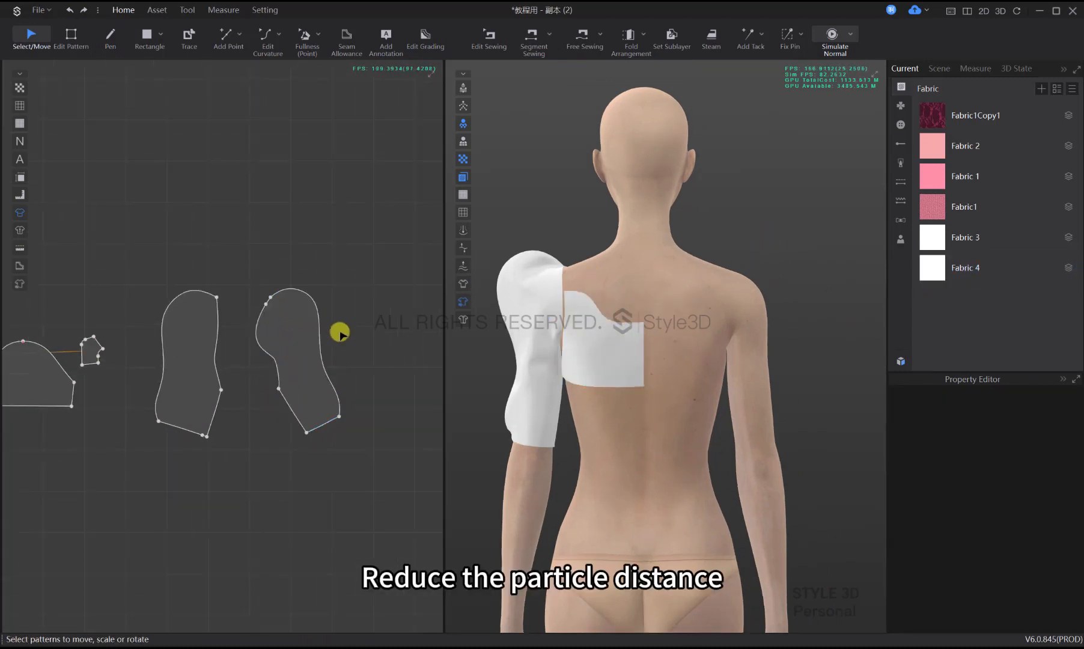
{"action": "key", "text": "m"}
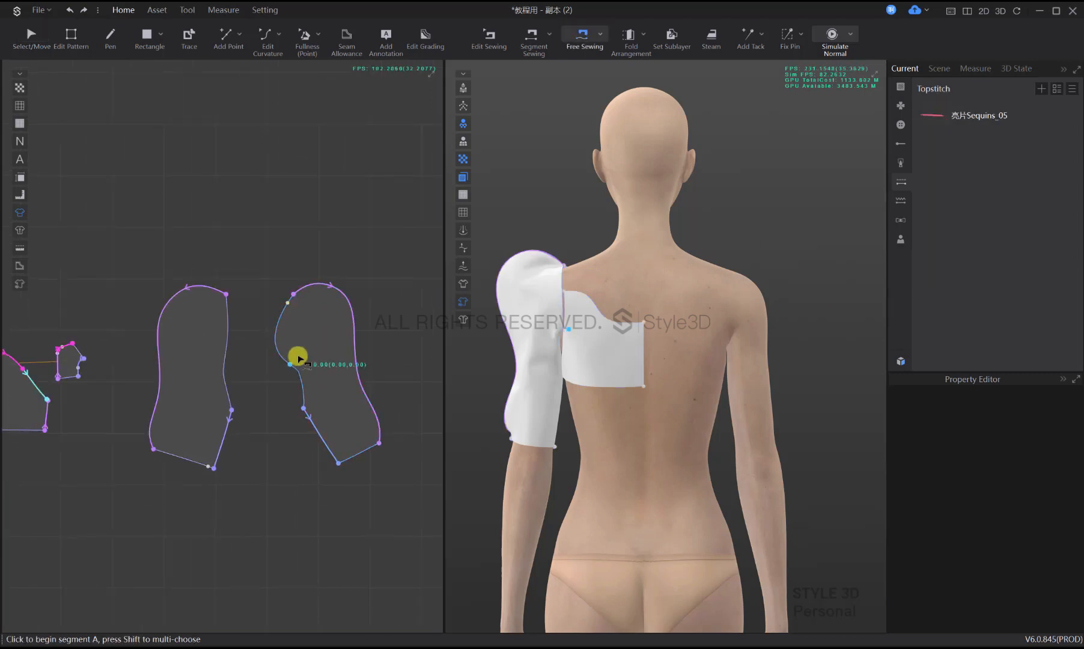
{"action": "scroll", "coordinate": [235, 402], "scroll_direction": "down", "scroll_amount": 4}
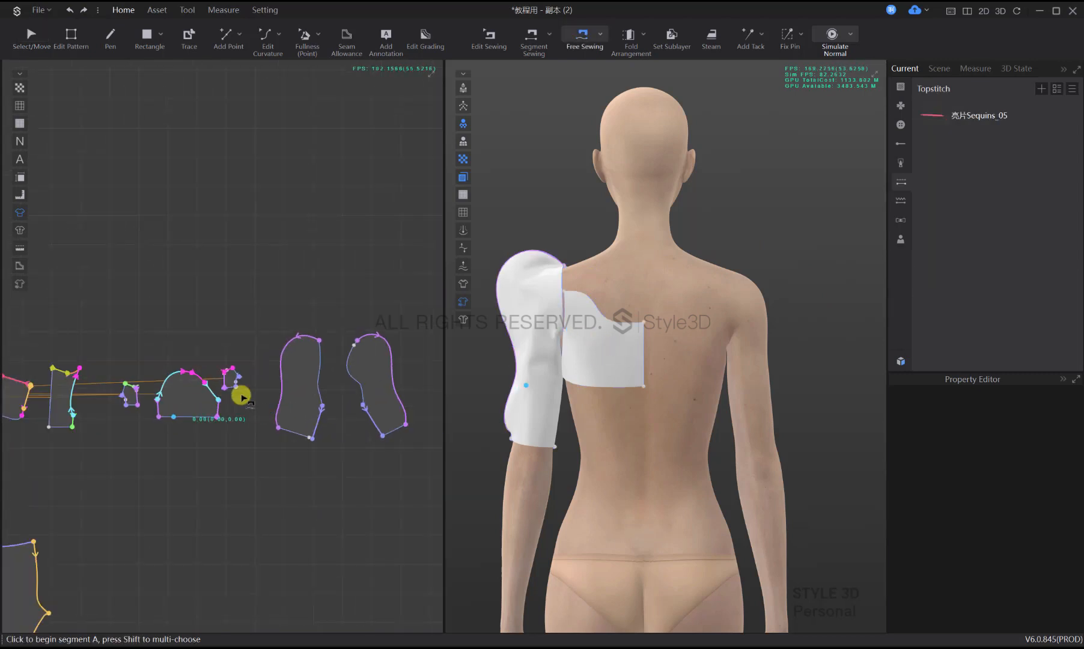
{"action": "key", "text": "a"}
{"action": "left_click_drag", "start_coordinate": [138, 338], "coordinate": [400, 368]}
{"action": "scroll", "coordinate": [302, 385], "scroll_direction": "up", "scroll_amount": 3}
{"action": "left_click_drag", "start_coordinate": [301, 384], "coordinate": [329, 385]}
{"action": "left_click", "coordinate": [385, 356]}
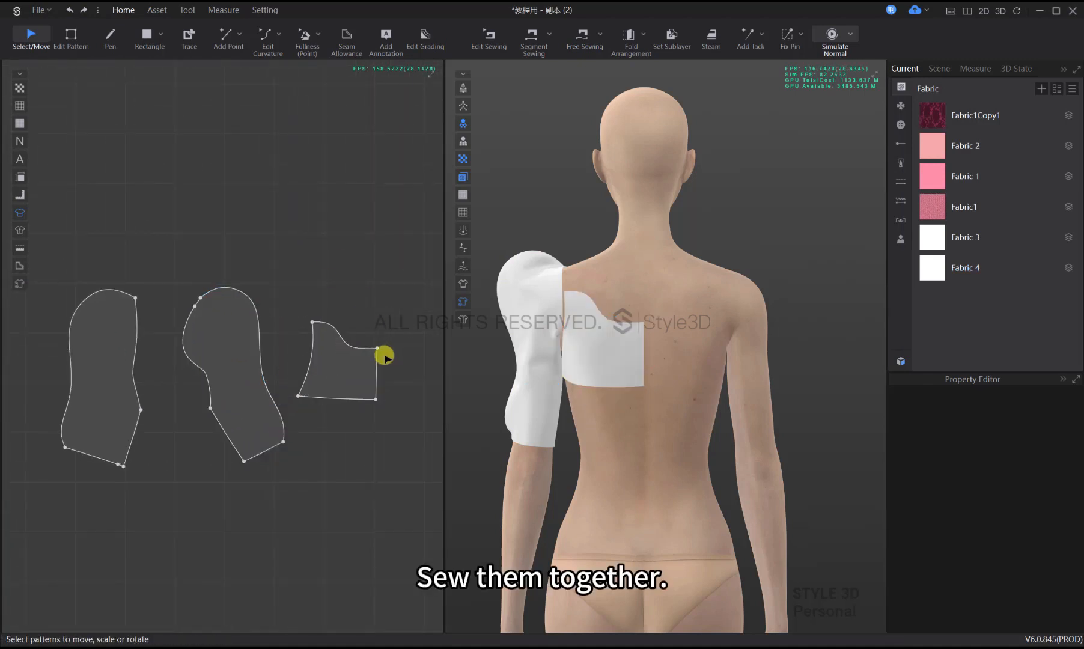
{"action": "key", "text": "m"}
{"action": "left_click", "coordinate": [313, 323]}
{"action": "left_click", "coordinate": [298, 396]}
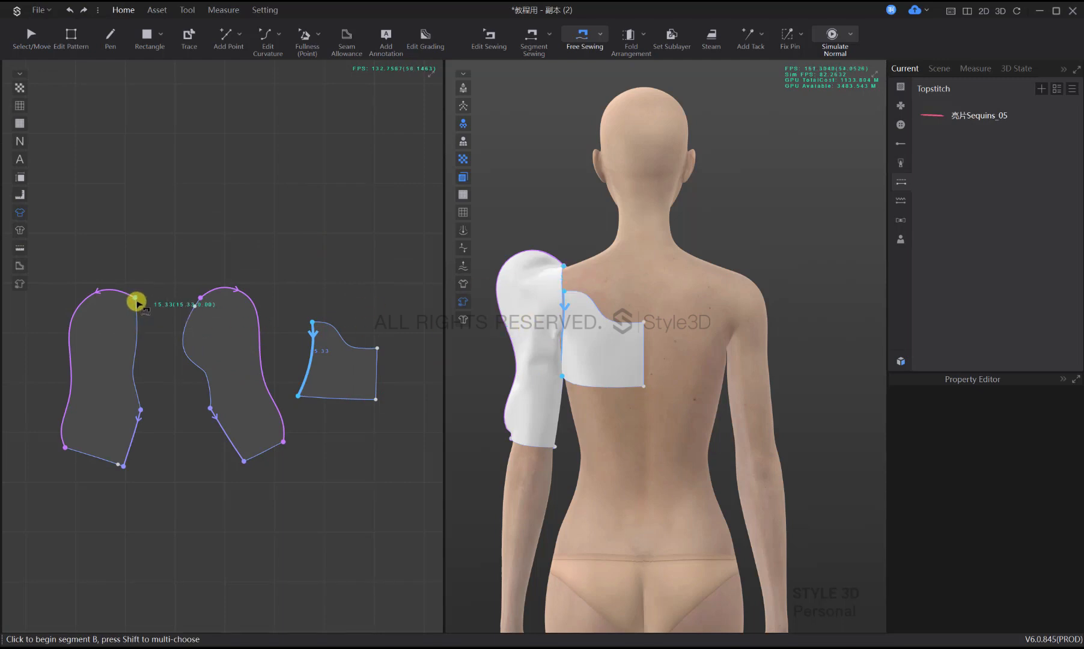
{"action": "key", "text": "ctrl+z"}
{"action": "key", "text": "ctrl+z"}
Free-sew the back piece's armhole edge to the back sleeve's inner edge, starting both segments at the underarm
{"action": "left_click", "coordinate": [298, 396]}
{"action": "left_click", "coordinate": [312, 322]}
{"action": "left_click", "coordinate": [141, 410]}
{"action": "left_click", "coordinate": [137, 335]}
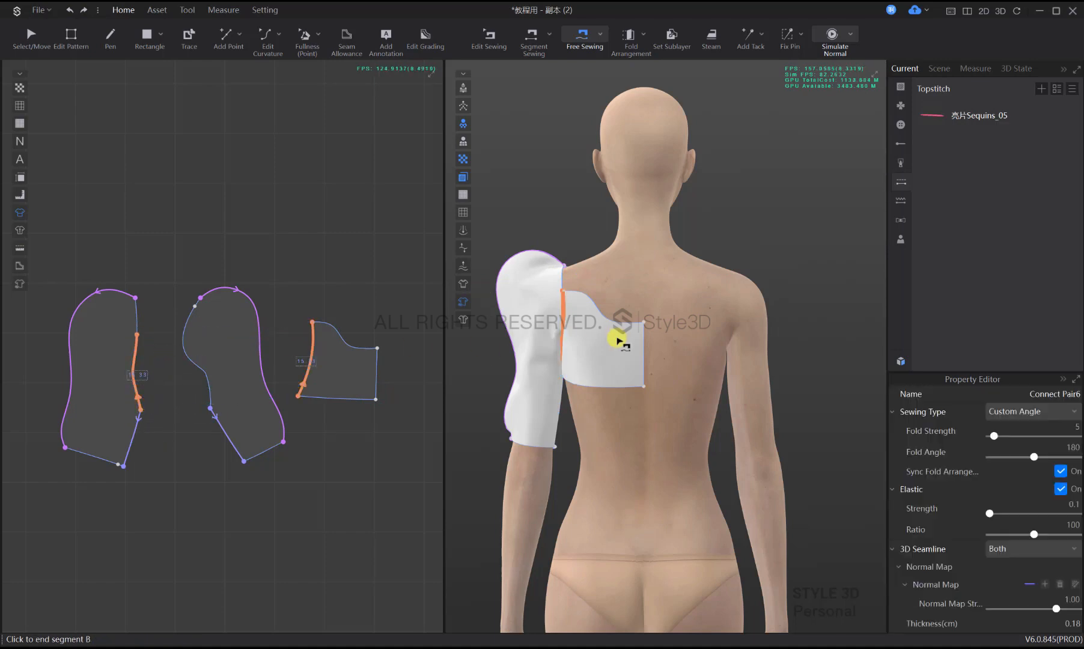
Pin the back piece along its centre-back edge, then simulate it with the sleeve and stop the simulation
{"action": "left_click", "coordinate": [787, 38]}
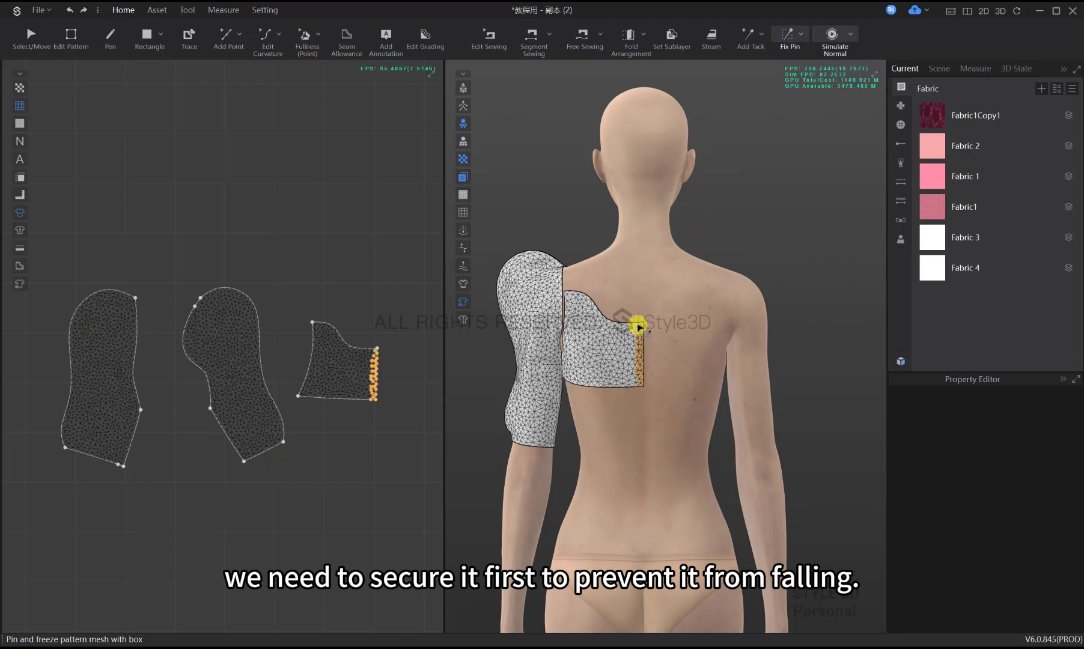
{"action": "key", "text": "space"}
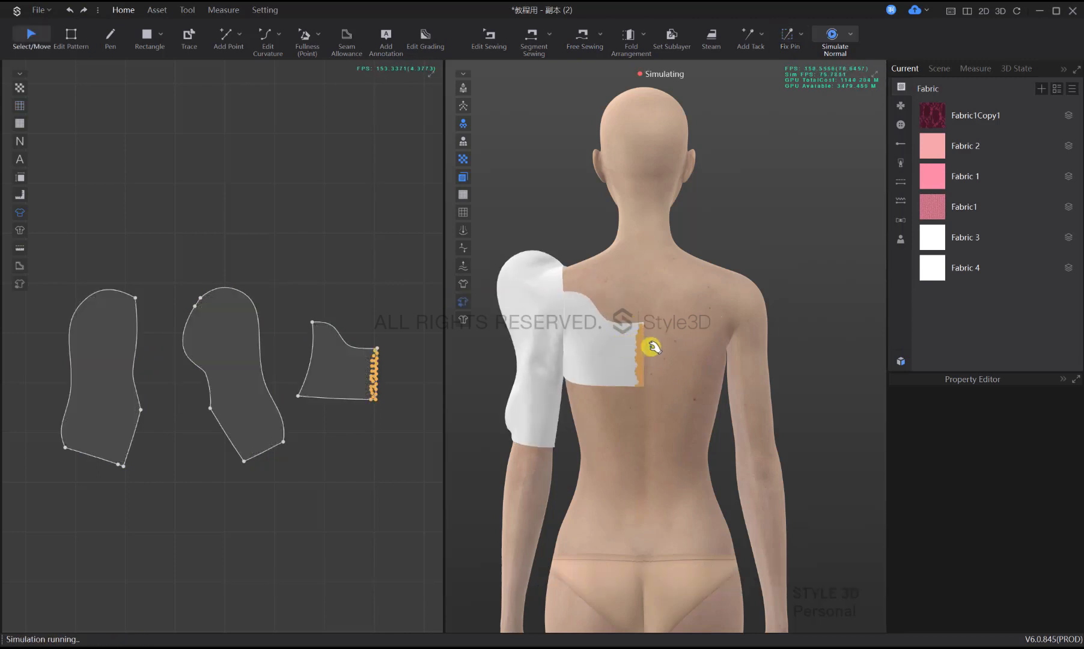
{"action": "key", "text": "space"}
{"action": "right_click_drag", "start_coordinate": [650, 361], "coordinate": [685, 368]}
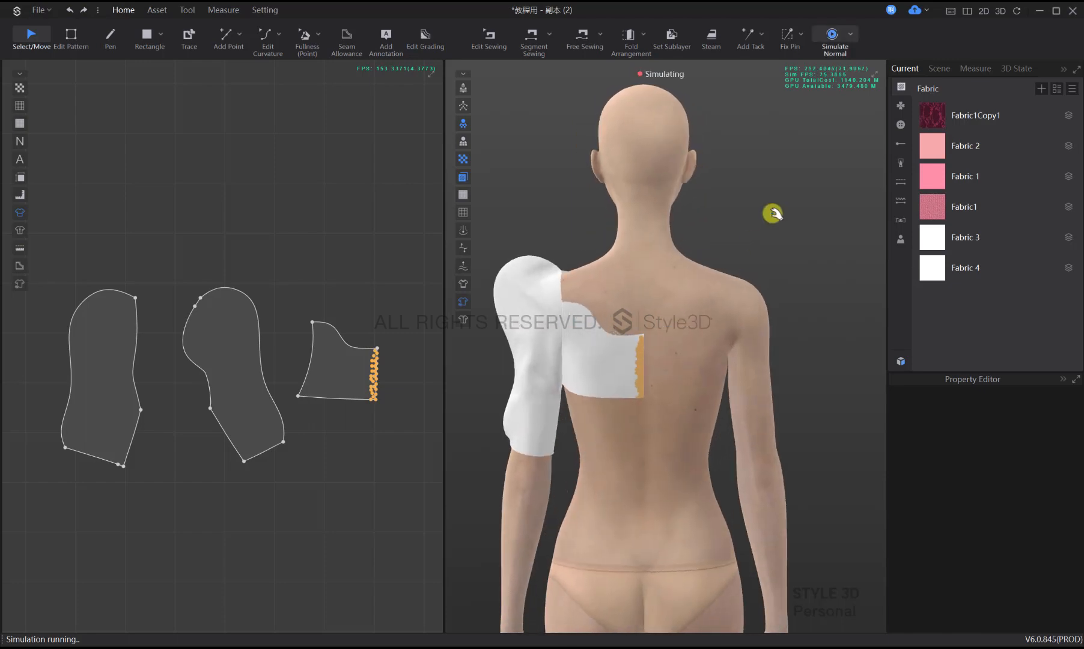
{"action": "key", "text": "space"}
{"action": "scroll", "coordinate": [667, 322], "scroll_direction": "down", "scroll_amount": 3}
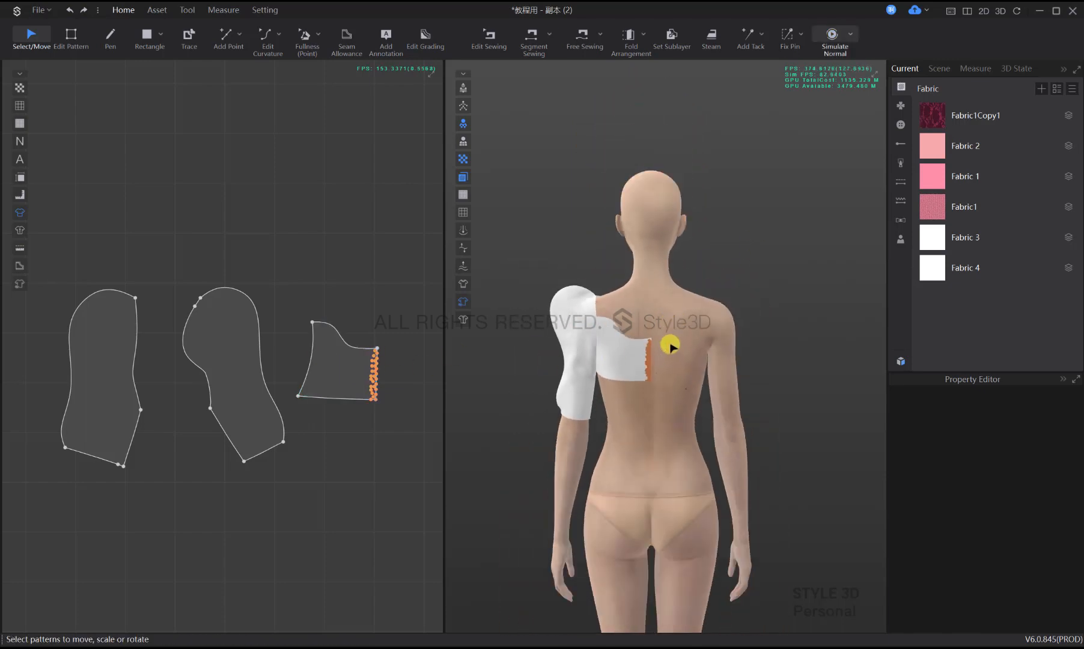
{"action": "right_click", "coordinate": [650, 356]}
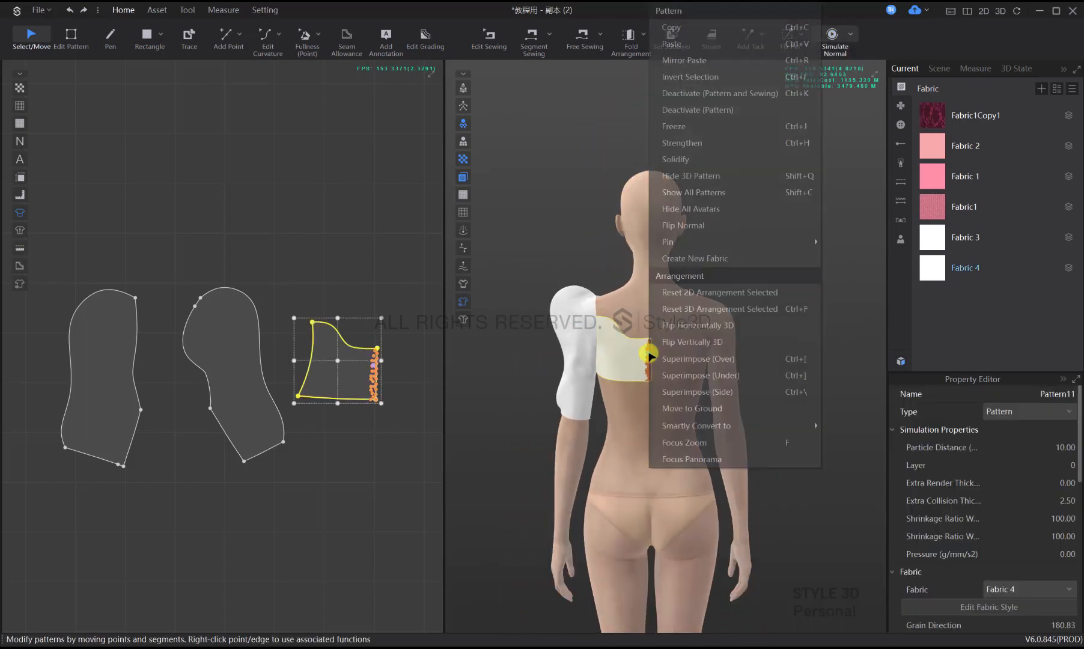
{"action": "left_click", "coordinate": [566, 226]}
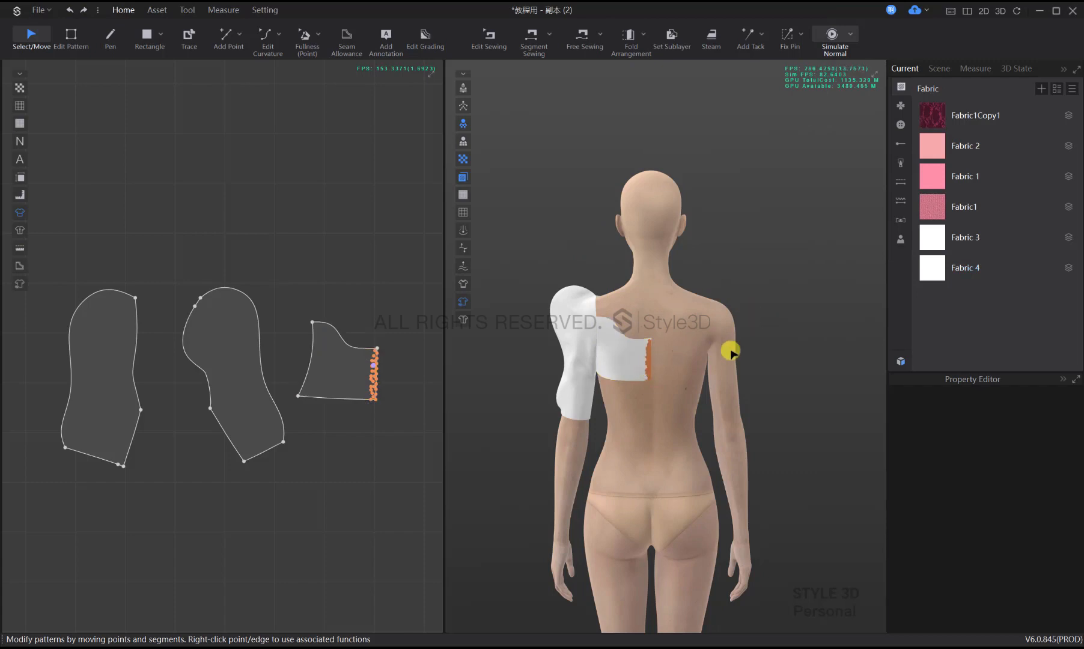
Draw the upper butterfly-wing outline inside the front sleeve pattern, starting at its inner edge, with two curves about 15 cm and 18 cm long
{"action": "right_click_drag", "start_coordinate": [731, 353], "coordinate": [486, 339]}
{"action": "scroll", "coordinate": [505, 343], "scroll_direction": "down", "scroll_amount": 3}
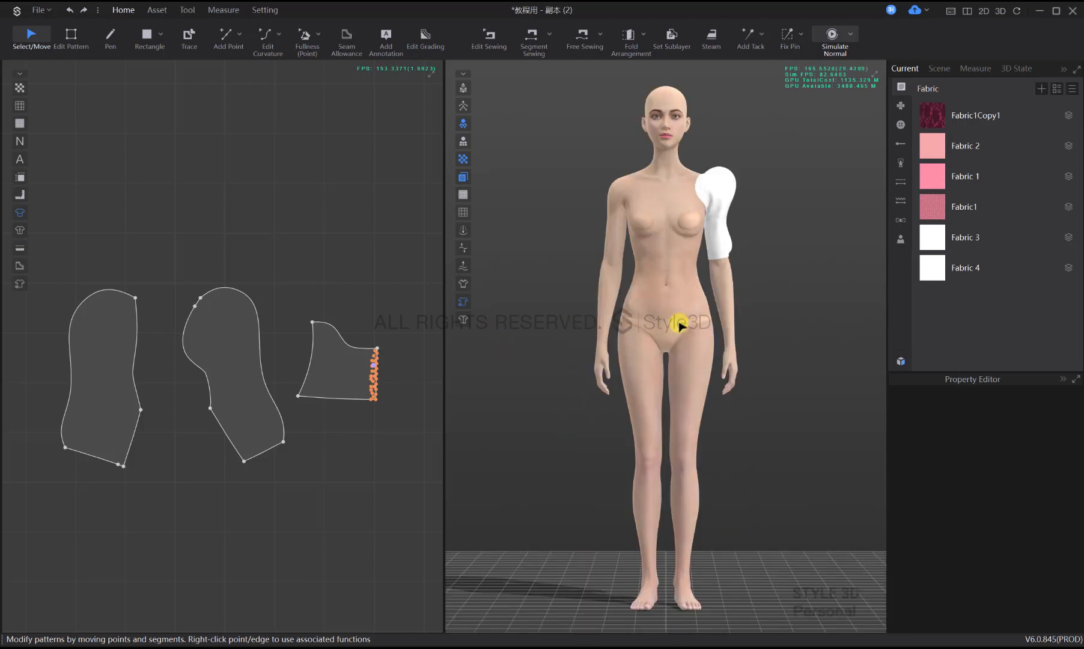
{"action": "scroll", "coordinate": [382, 424], "scroll_direction": "down", "scroll_amount": 5}
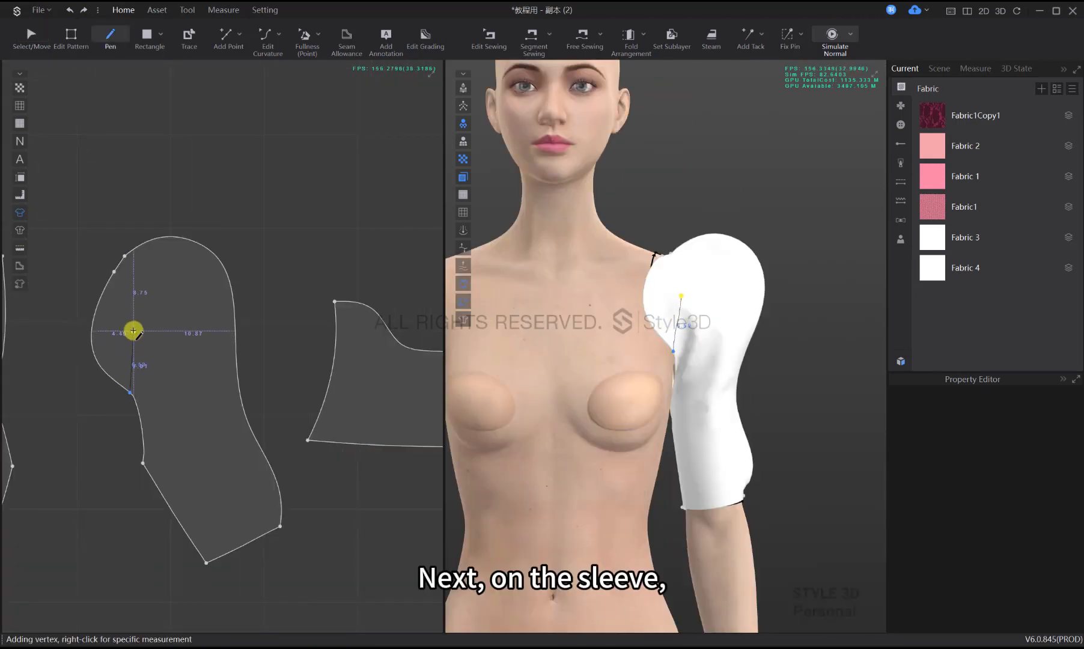
{"action": "left_click", "coordinate": [181, 272]}
{"action": "left_click", "coordinate": [206, 330], "text": "ctrl"}
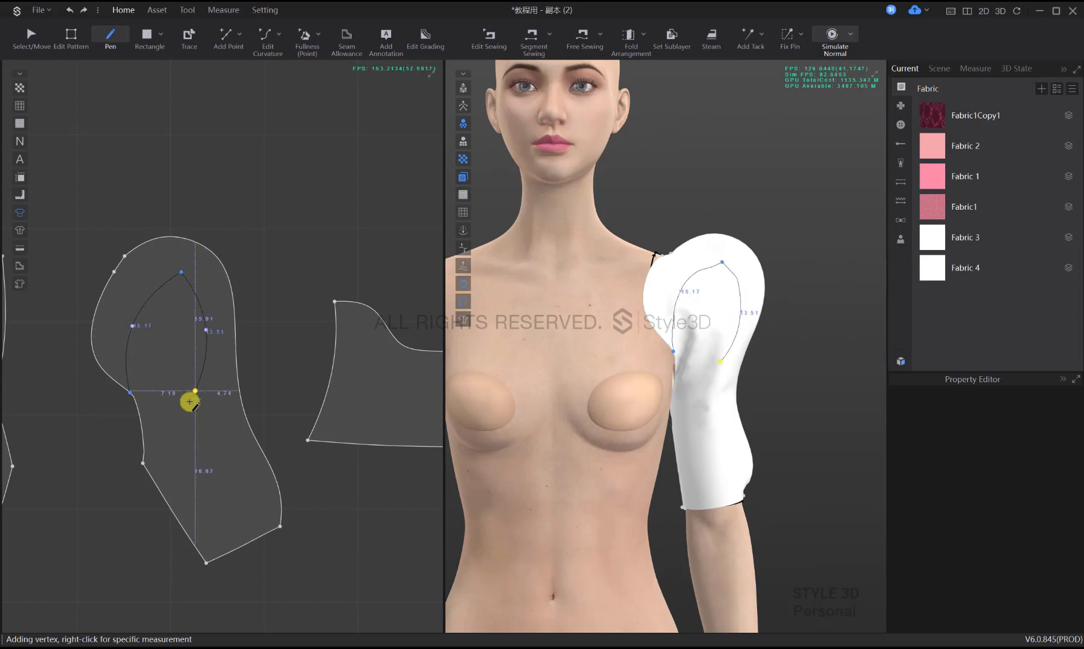
{"action": "left_click", "coordinate": [163, 421]}
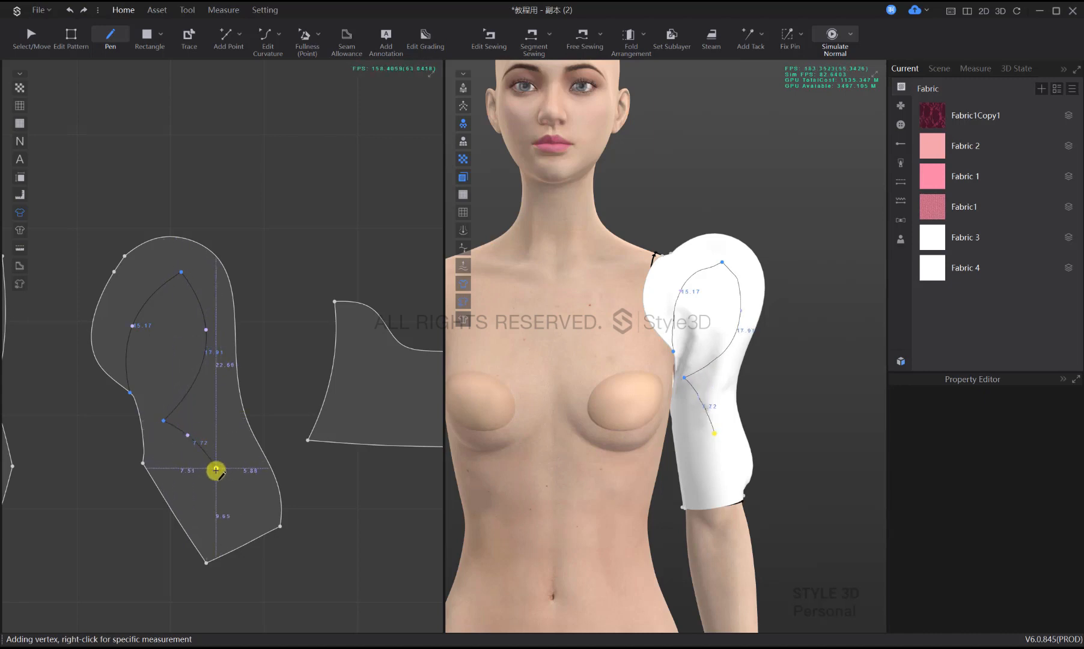
Continue the outline with a wavy lower wing curve about 19 cm long, ending in a point near the hem and returning to the inner edge
{"action": "left_click", "coordinate": [201, 426], "text": "ctrl"}
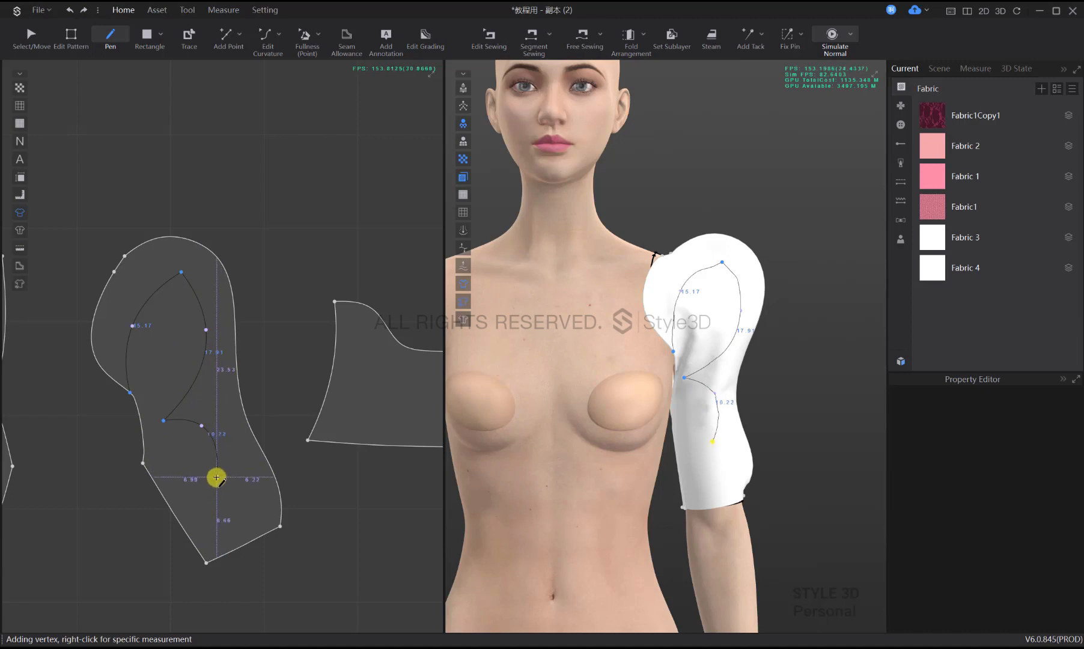
{"action": "left_click", "coordinate": [224, 484], "text": "ctrl"}
{"action": "key", "text": "BackSpace"}
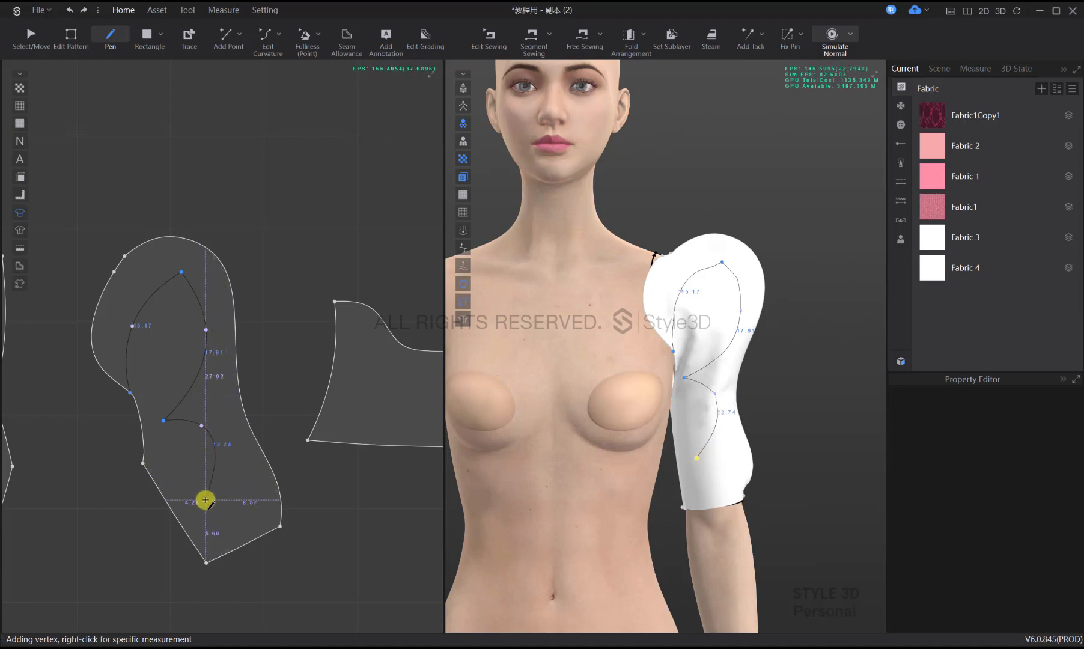
{"action": "left_click", "coordinate": [206, 499], "text": "ctrl"}
{"action": "key", "text": "BackSpace"}
{"action": "left_click", "coordinate": [214, 476], "text": "ctrl"}
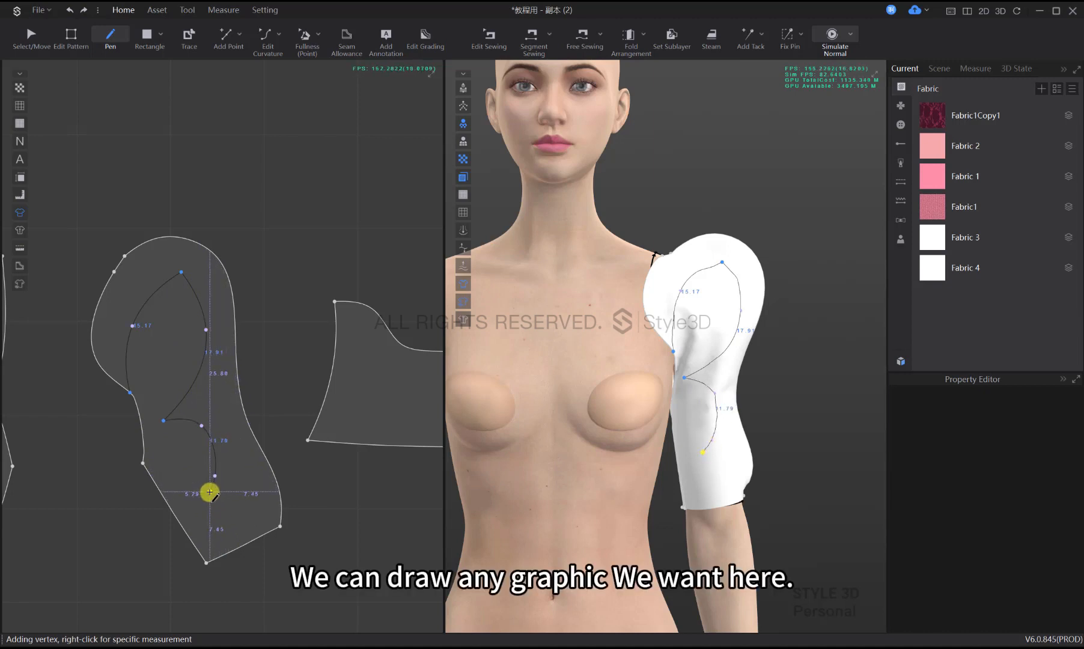
{"action": "left_click", "coordinate": [209, 492], "text": "ctrl"}
{"action": "left_click", "coordinate": [216, 513], "text": "ctrl"}
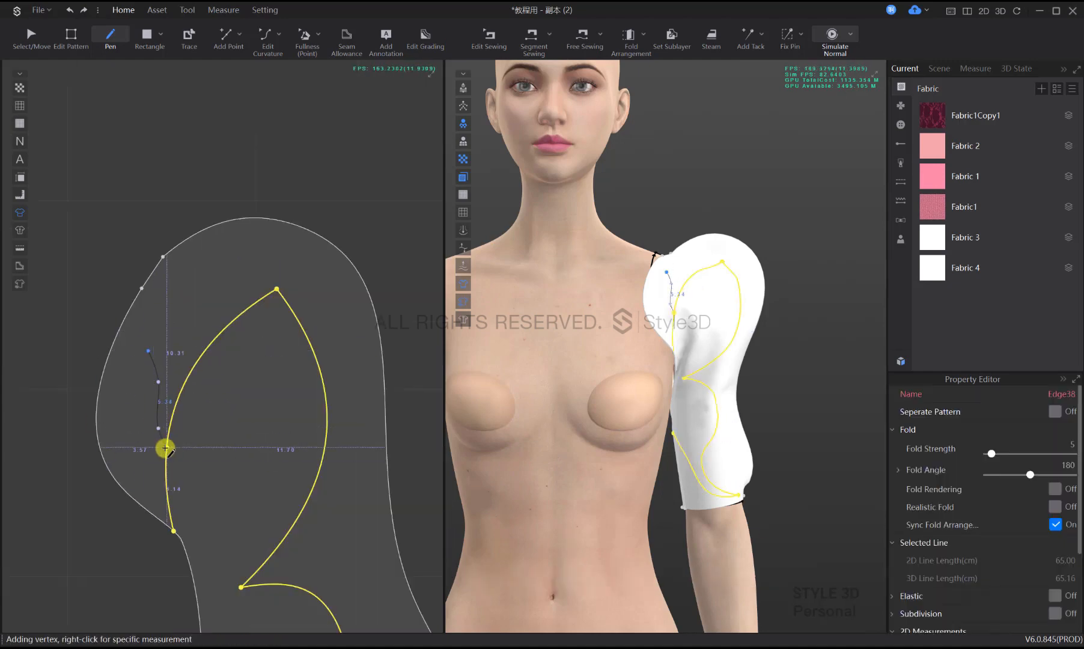
Draw the inner wing details: a small side wing, nested curves in the upper wing and finger-shaped veins in the lower wing
{"action": "left_click", "coordinate": [257, 388]}
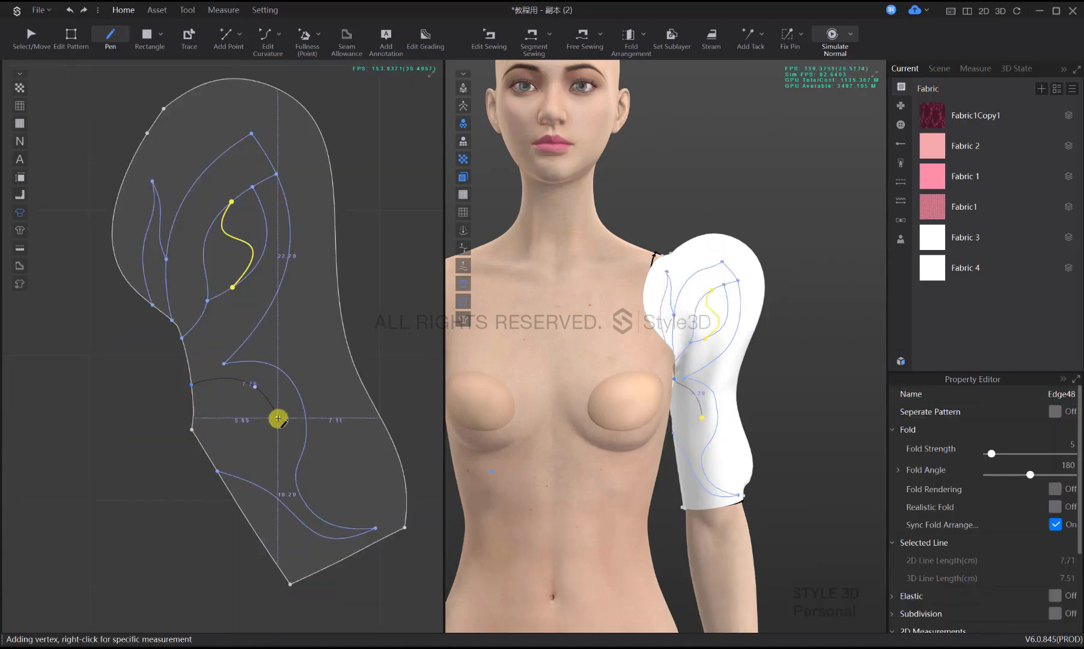
{"action": "left_click", "coordinate": [209, 459]}
{"action": "left_click", "coordinate": [192, 399]}
{"action": "double_click", "coordinate": [251, 423]}
{"action": "left_click", "coordinate": [193, 415]}
{"action": "double_click", "coordinate": [244, 441]}
{"action": "left_click", "coordinate": [191, 430]}
{"action": "scroll", "coordinate": [240, 449], "scroll_direction": "up", "scroll_amount": 3}
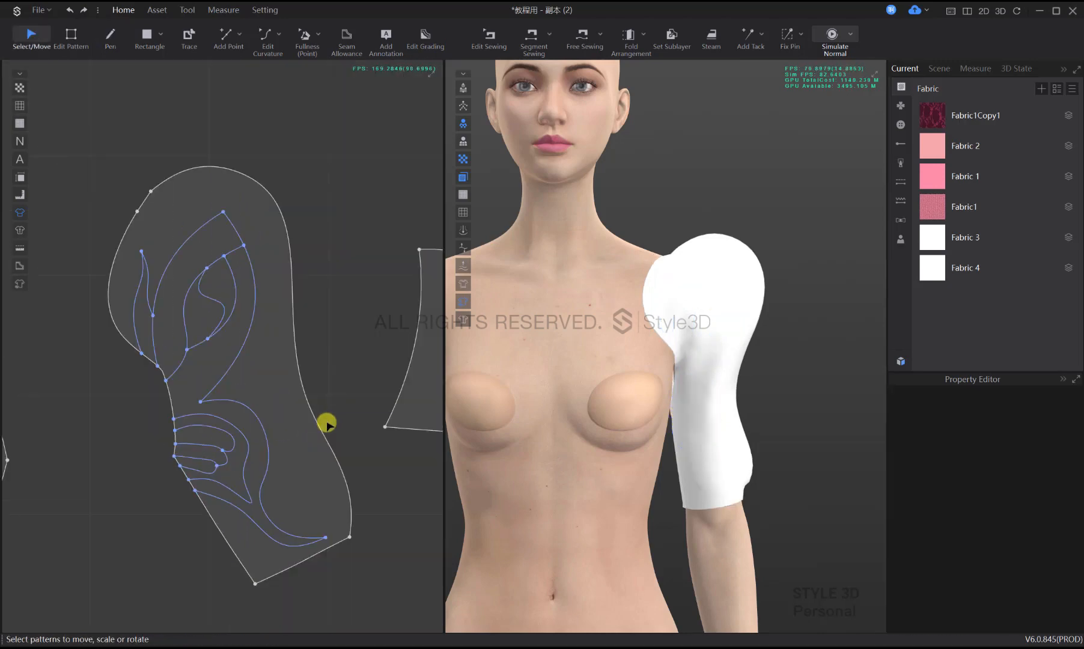
Cut and sew the front sleeve along the butterfly-wing outline and the small side wing
{"action": "left_click", "coordinate": [281, 223]}
{"action": "key", "text": "z"}
{"action": "left_click", "coordinate": [262, 395]}
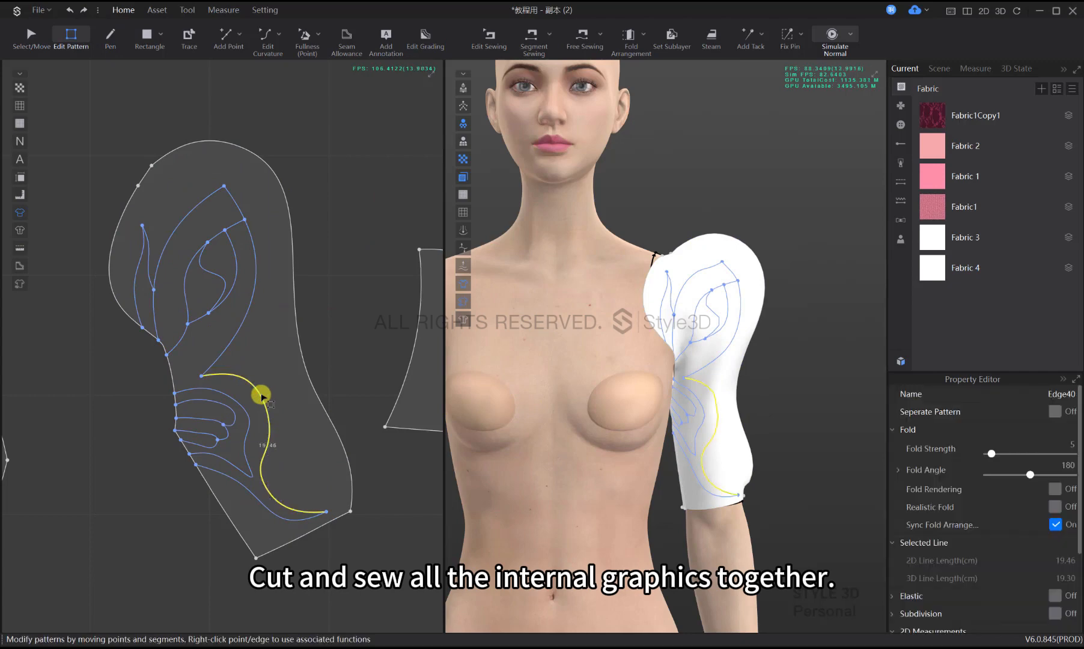
{"action": "left_click", "coordinate": [236, 336], "text": "shift"}
{"action": "left_click", "coordinate": [188, 214], "text": "shift"}
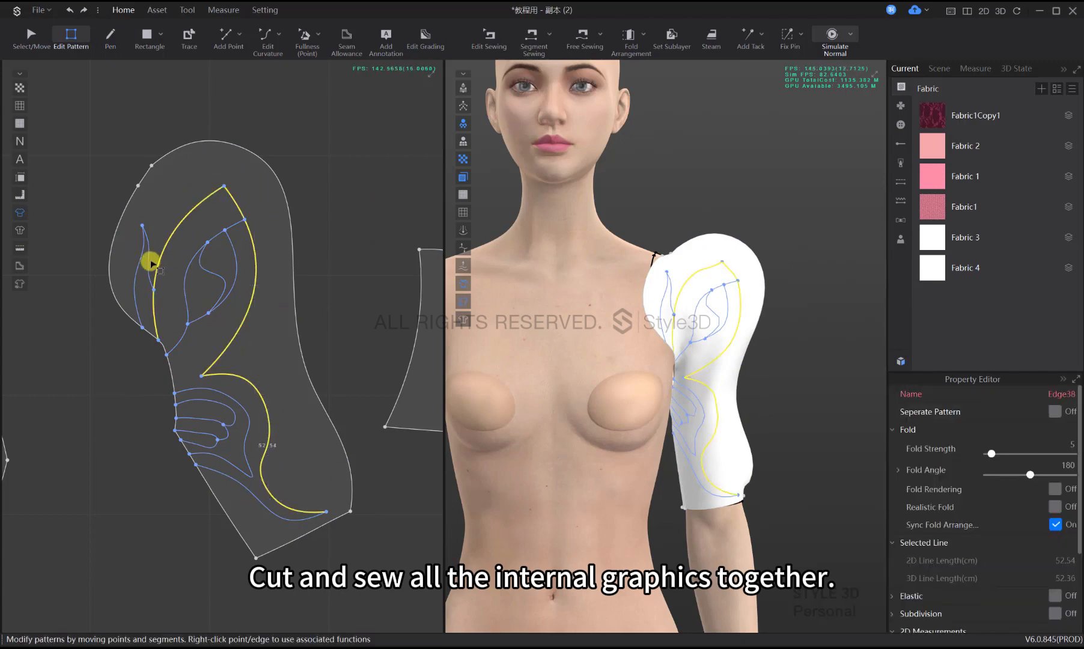
{"action": "left_click", "coordinate": [149, 262], "text": "shift"}
{"action": "left_click", "coordinate": [138, 274], "text": "shift"}
{"action": "left_click", "coordinate": [232, 230], "text": "shift"}
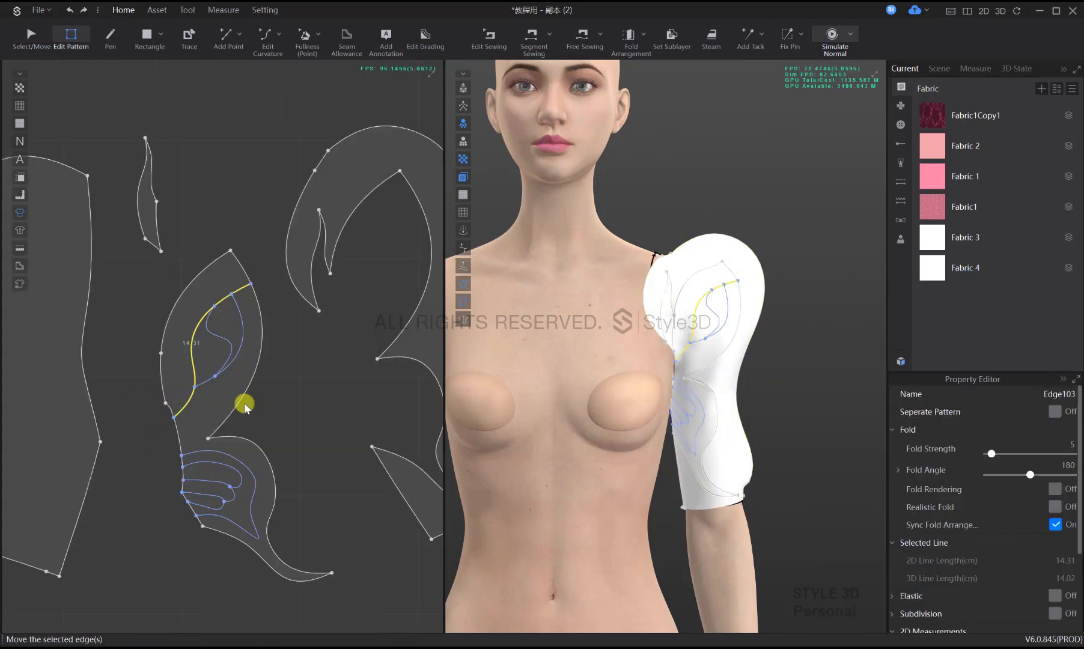
Cut and sew the remaining internal curves of the upper and lower wing
{"action": "right_click", "coordinate": [225, 330]}
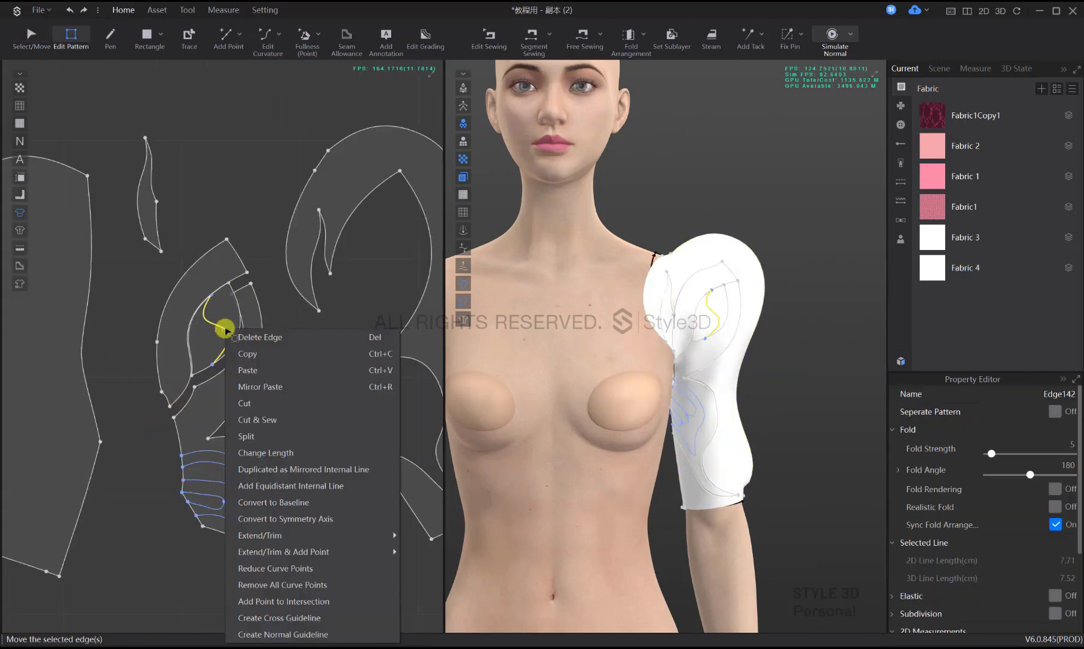
{"action": "left_click", "coordinate": [262, 419]}
{"action": "scroll", "coordinate": [214, 358], "scroll_direction": "up", "scroll_amount": 2}
{"action": "scroll", "coordinate": [257, 382], "scroll_direction": "down", "scroll_amount": 2}
{"action": "key", "text": "a"}
{"action": "scroll", "coordinate": [267, 423], "scroll_direction": "down", "scroll_amount": 1}
{"action": "key", "text": "2"}
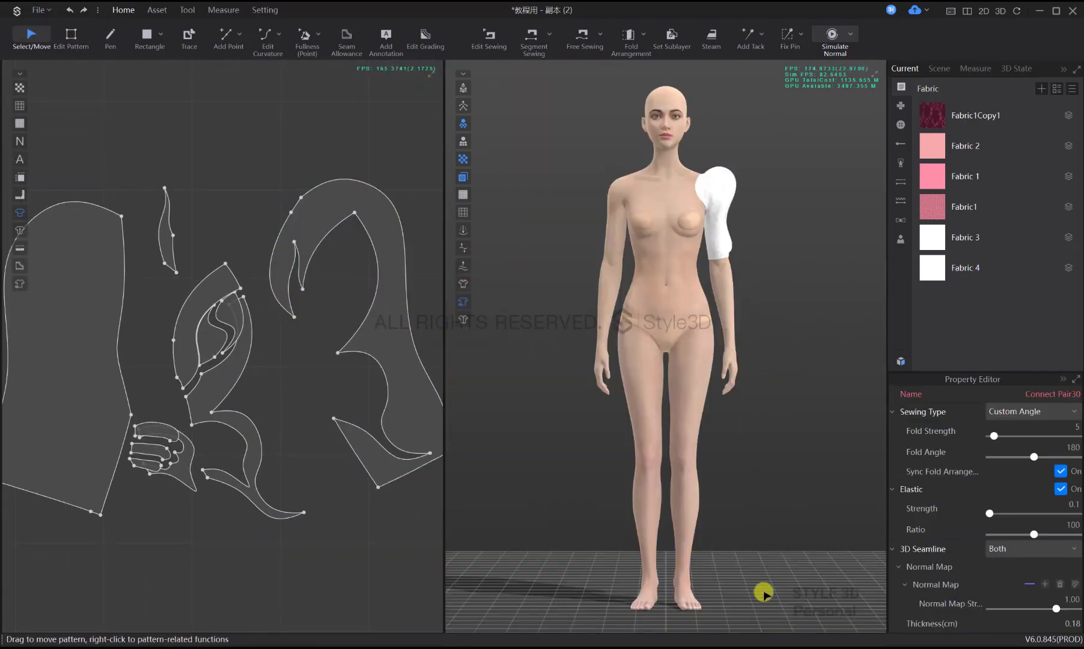
Set Fabric 4's color to D29D91 and its gloss to 0.80
{"action": "left_click", "coordinate": [935, 274]}
{"action": "scroll", "coordinate": [215, 466], "scroll_direction": "down", "scroll_amount": 4}
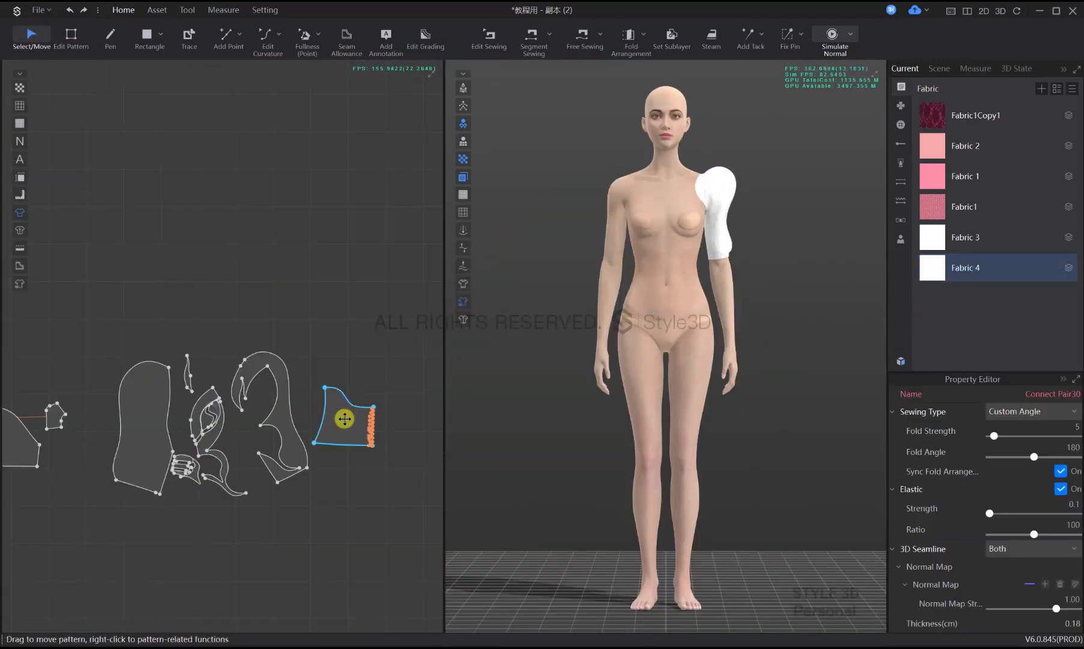
{"action": "left_click", "coordinate": [344, 419]}
{"action": "left_click", "coordinate": [934, 274]}
{"action": "scroll", "coordinate": [1015, 493], "scroll_direction": "down", "scroll_amount": 5}
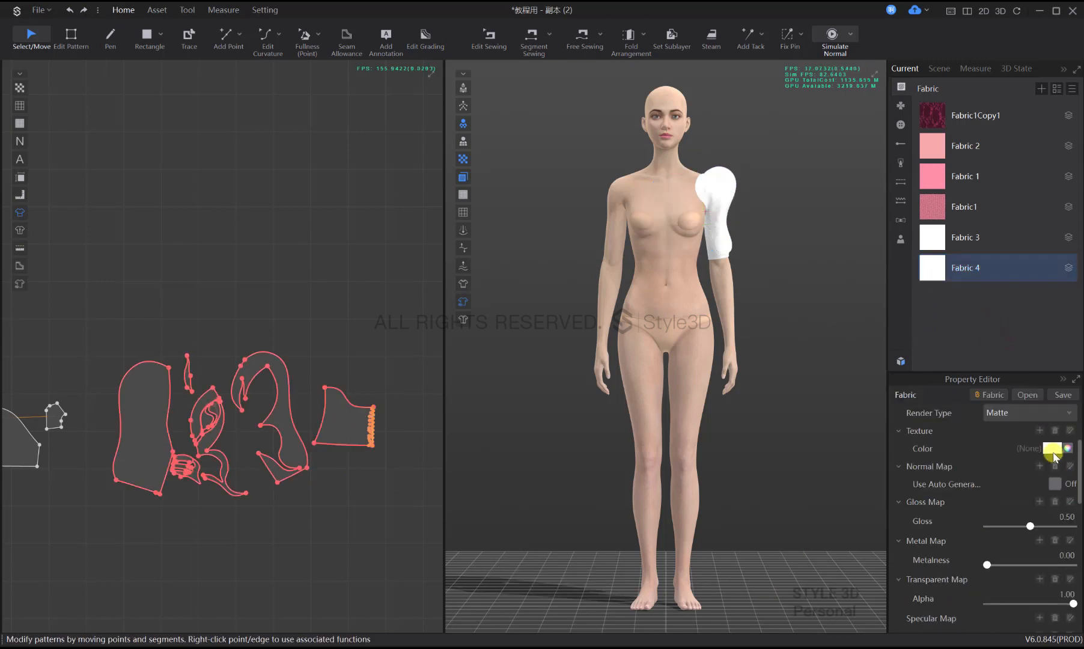
{"action": "left_click", "coordinate": [1052, 449]}
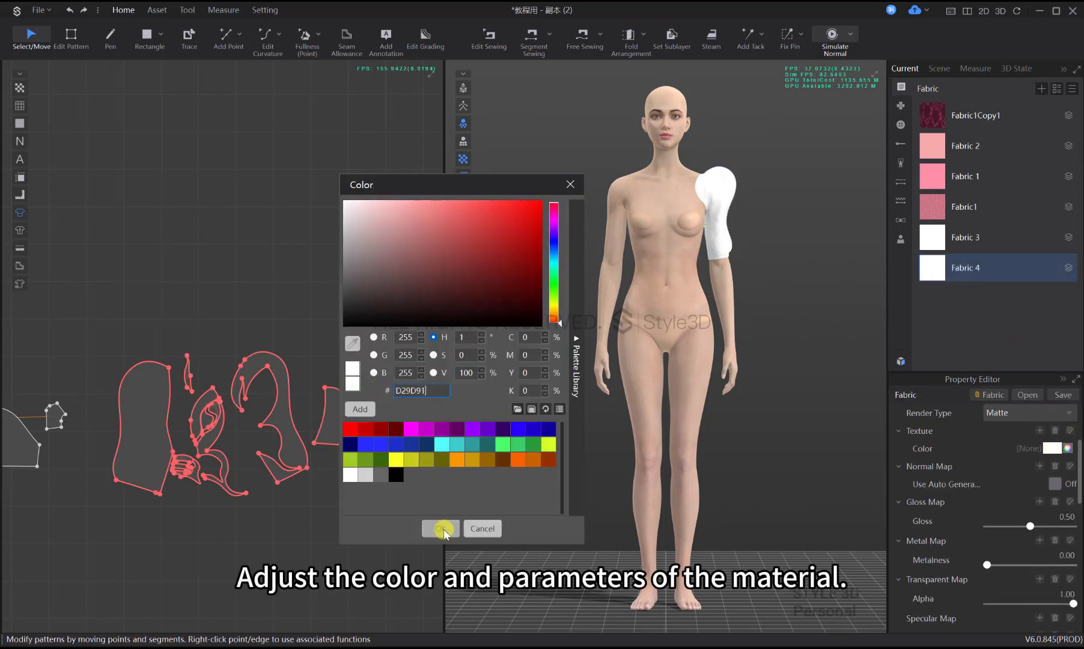
{"action": "left_click", "coordinate": [441, 529]}
{"action": "scroll", "coordinate": [719, 473], "scroll_direction": "up", "scroll_amount": 3}
{"action": "scroll", "coordinate": [797, 459], "scroll_direction": "up", "scroll_amount": 2}
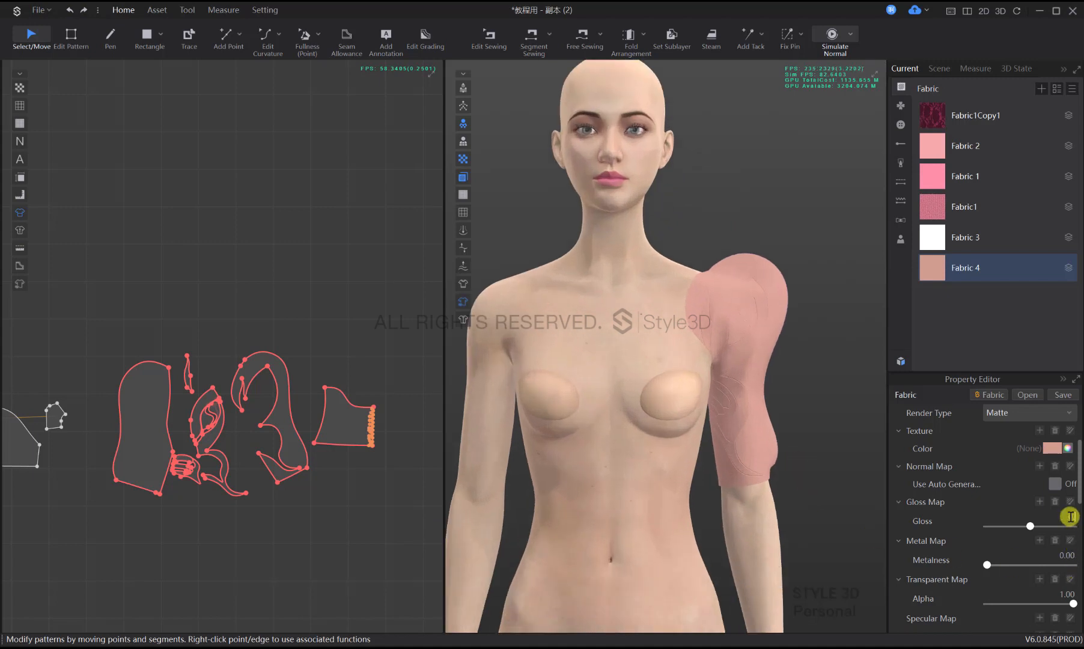
{"action": "scroll", "coordinate": [1046, 523], "scroll_direction": "up", "scroll_amount": 3}
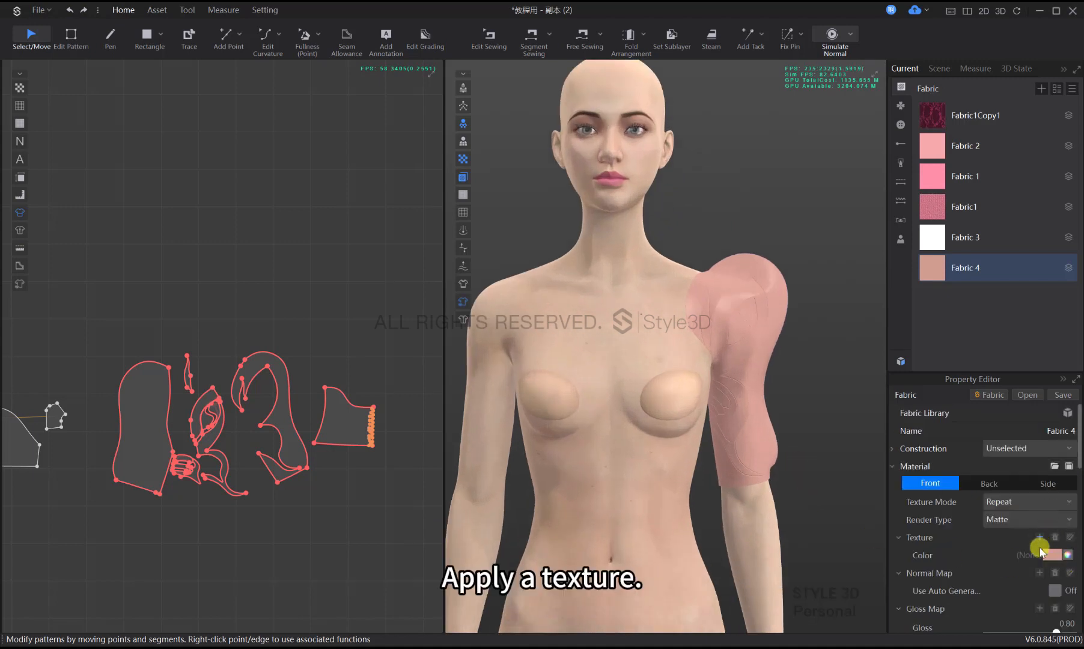
Load the image 法线-1 as Fabric 4's normal map
{"action": "left_click", "coordinate": [1042, 574]}
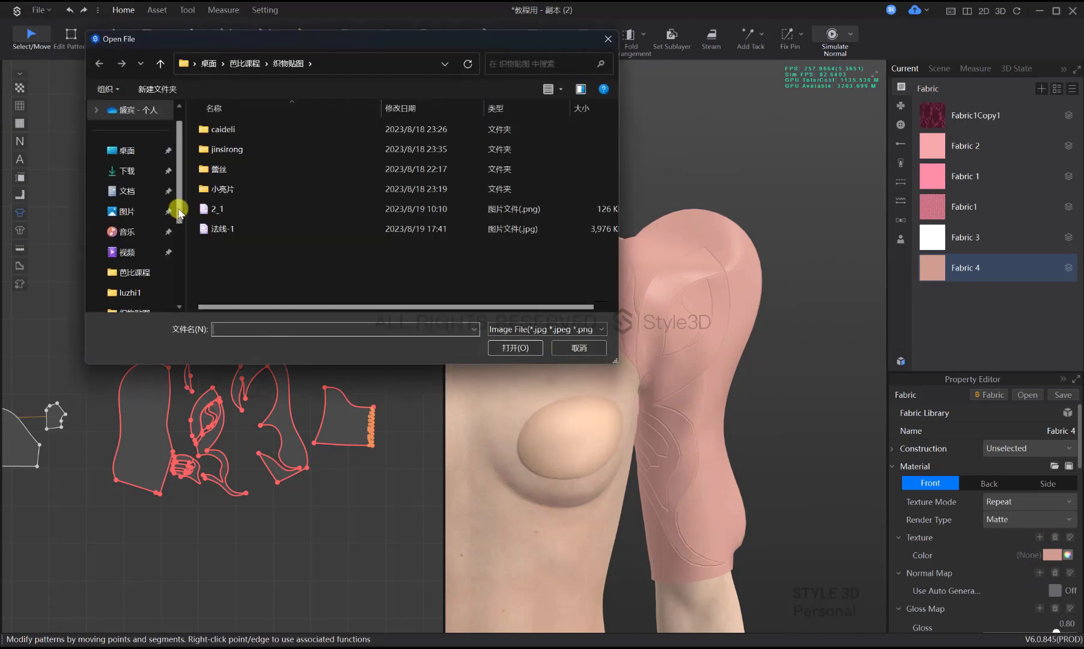
{"action": "left_click", "coordinate": [218, 228]}
{"action": "double_click", "coordinate": [218, 229]}
{"action": "scroll", "coordinate": [1061, 564], "scroll_direction": "down", "scroll_amount": 3}
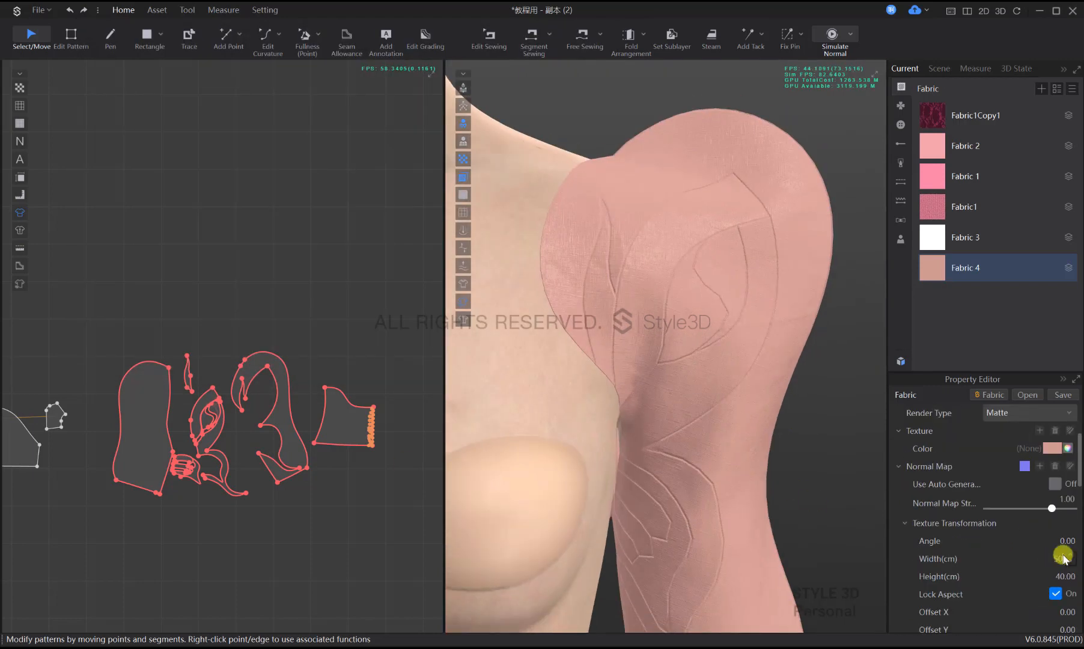
{"action": "scroll", "coordinate": [1061, 559], "scroll_direction": "down", "scroll_amount": 3}
{"action": "left_click", "coordinate": [751, 355]}
Cut and sew the back piece along an internal line parallel to its upper edge to form a narrow hem strip
{"action": "right_click_drag", "start_coordinate": [736, 346], "coordinate": [496, 360]}
{"action": "scroll", "coordinate": [496, 381], "scroll_direction": "up", "scroll_amount": 5}
{"action": "scroll", "coordinate": [351, 410], "scroll_direction": "down", "scroll_amount": 4}
{"action": "left_click", "coordinate": [351, 409]}
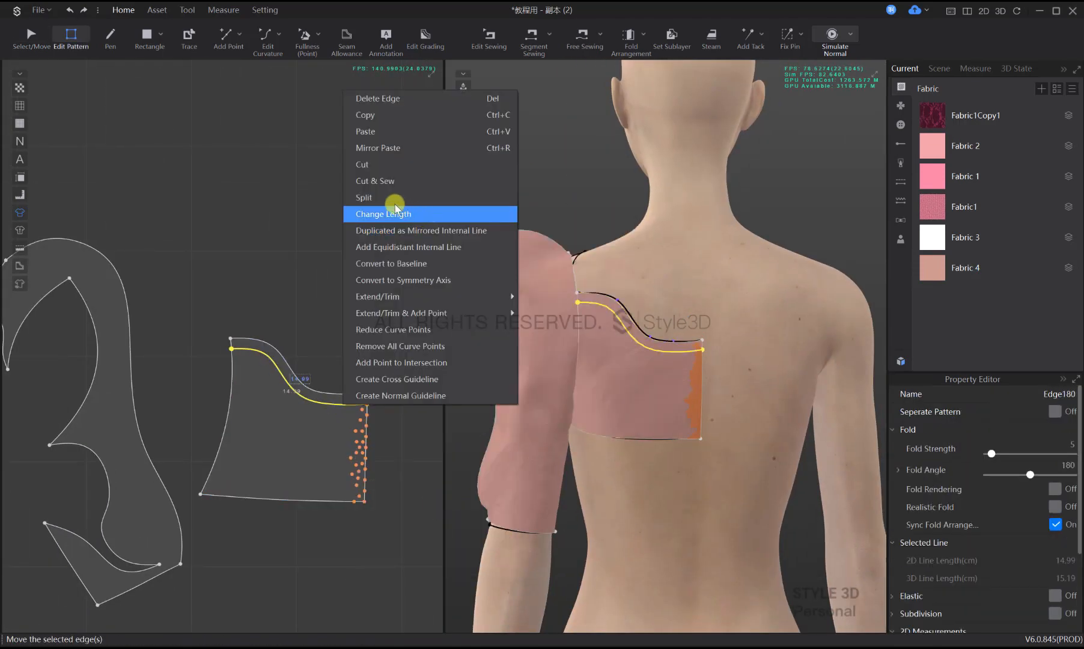
{"action": "left_click", "coordinate": [424, 211]}
{"action": "key", "text": "q"}
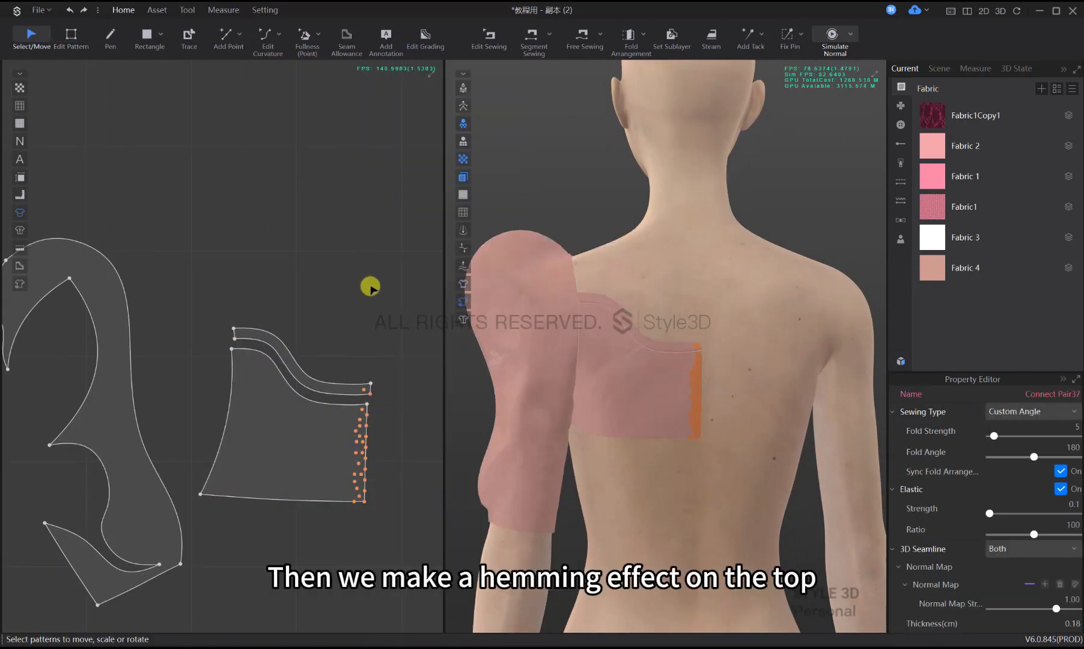
{"action": "left_click", "coordinate": [663, 345]}
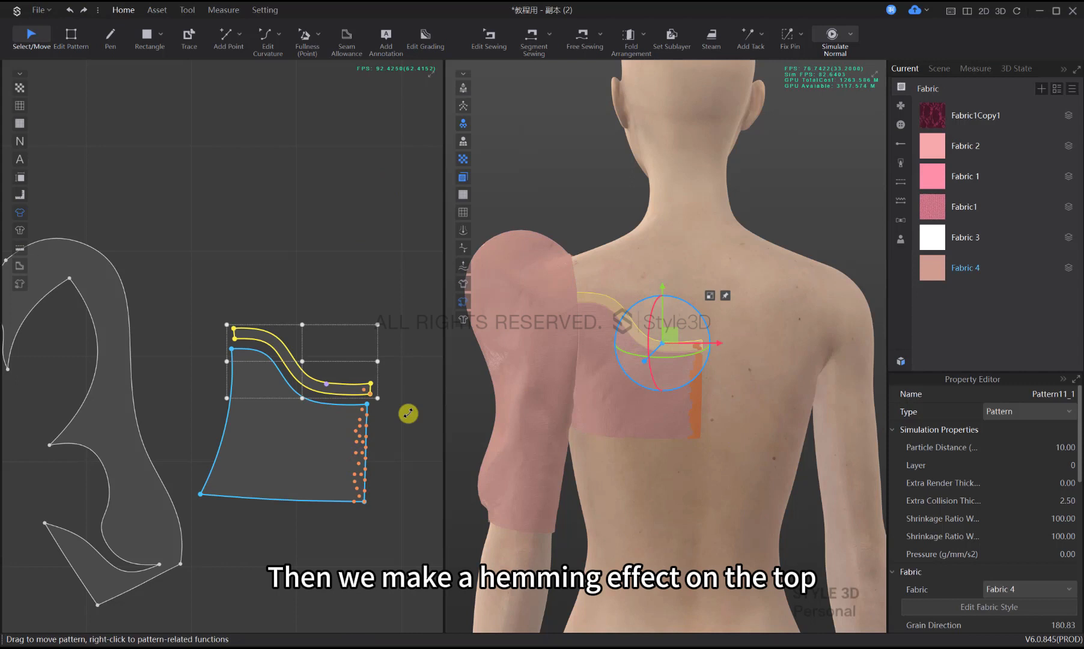
{"action": "left_click", "coordinate": [376, 271]}
Set the extra render thickness of all garment patterns to 1.00
{"action": "scroll", "coordinate": [678, 399], "scroll_direction": "down", "scroll_amount": 5}
{"action": "left_click", "coordinate": [343, 431]}
{"action": "scroll", "coordinate": [360, 436], "scroll_direction": "down", "scroll_amount": 5}
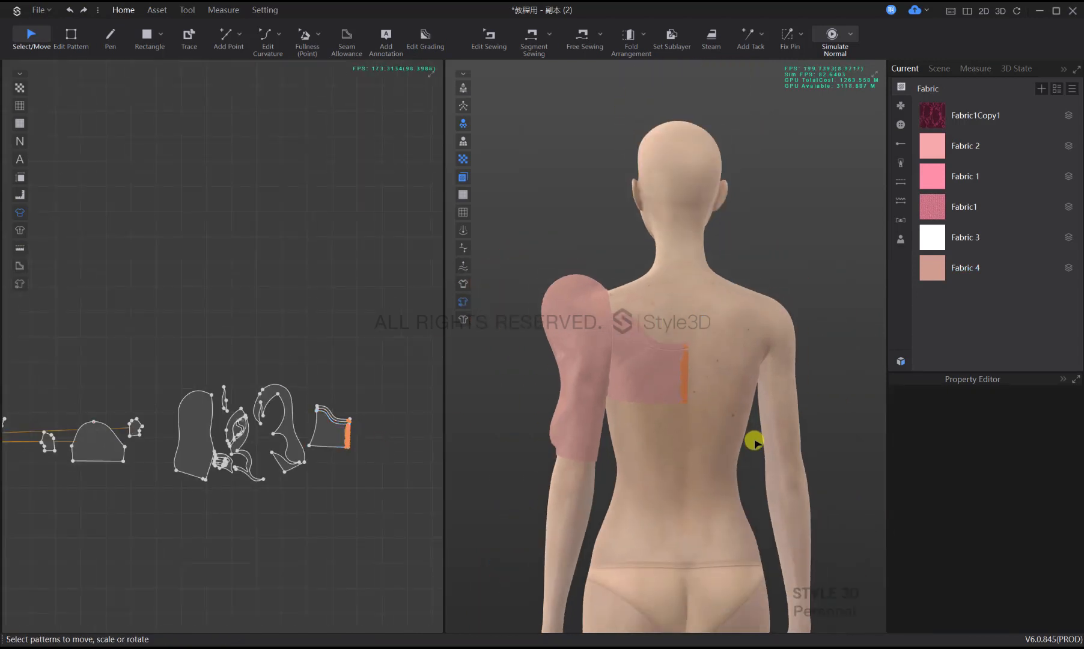
{"action": "right_click_drag", "start_coordinate": [574, 427], "coordinate": [811, 432]}
{"action": "key", "text": "2"}
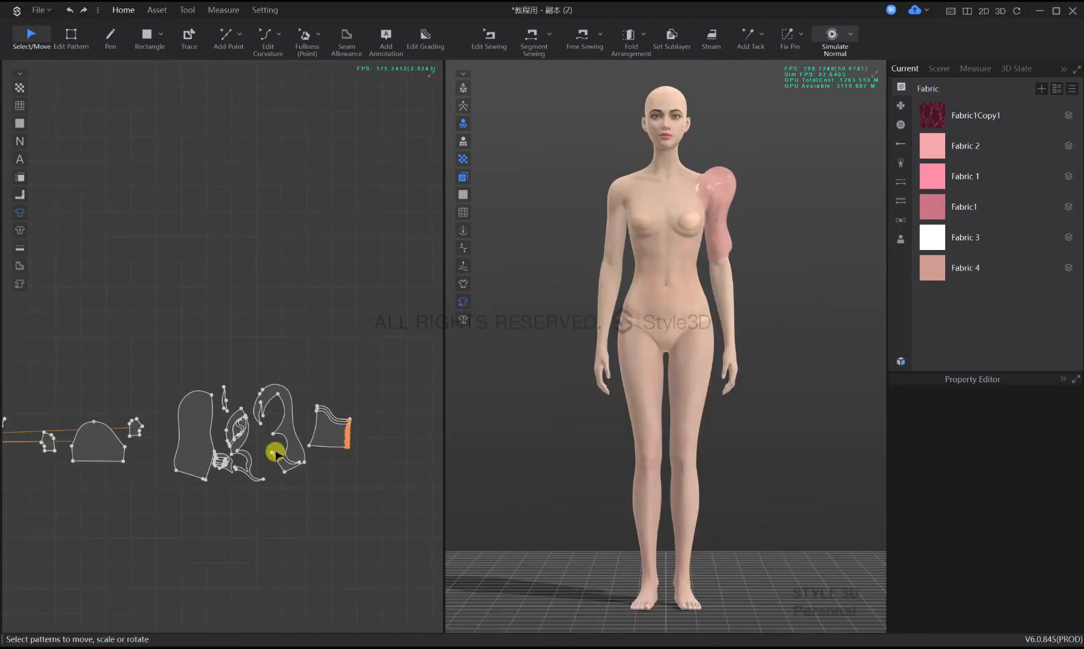
{"action": "scroll", "coordinate": [242, 548], "scroll_direction": "down", "scroll_amount": 6}
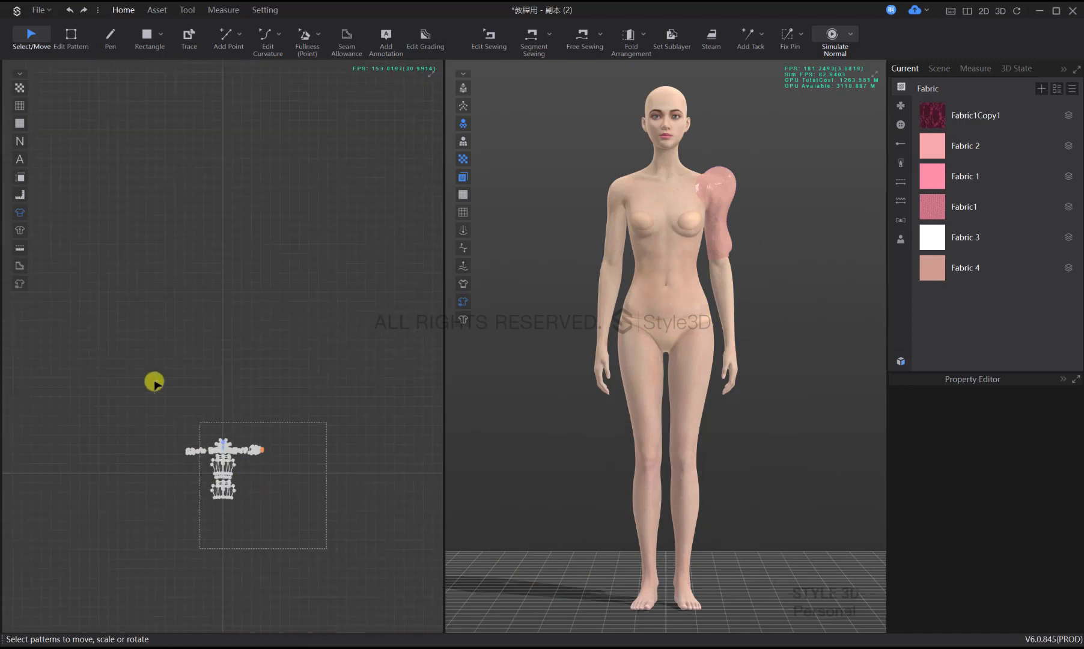
{"action": "left_click_drag", "start_coordinate": [326, 548], "coordinate": [174, 406]}
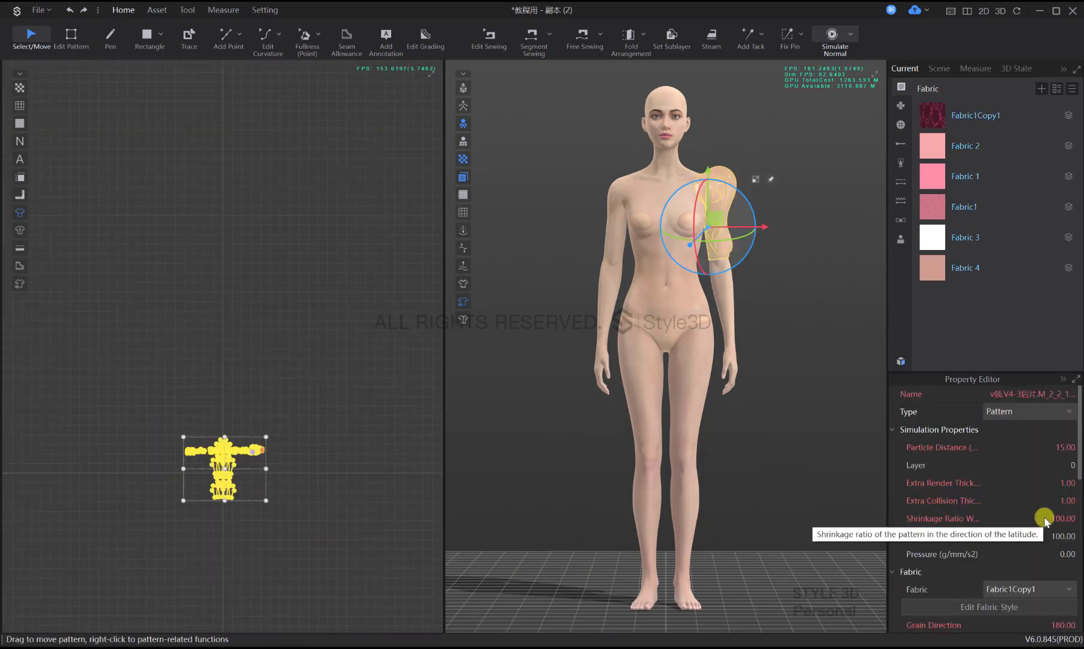
{"action": "left_click", "coordinate": [1064, 483]}
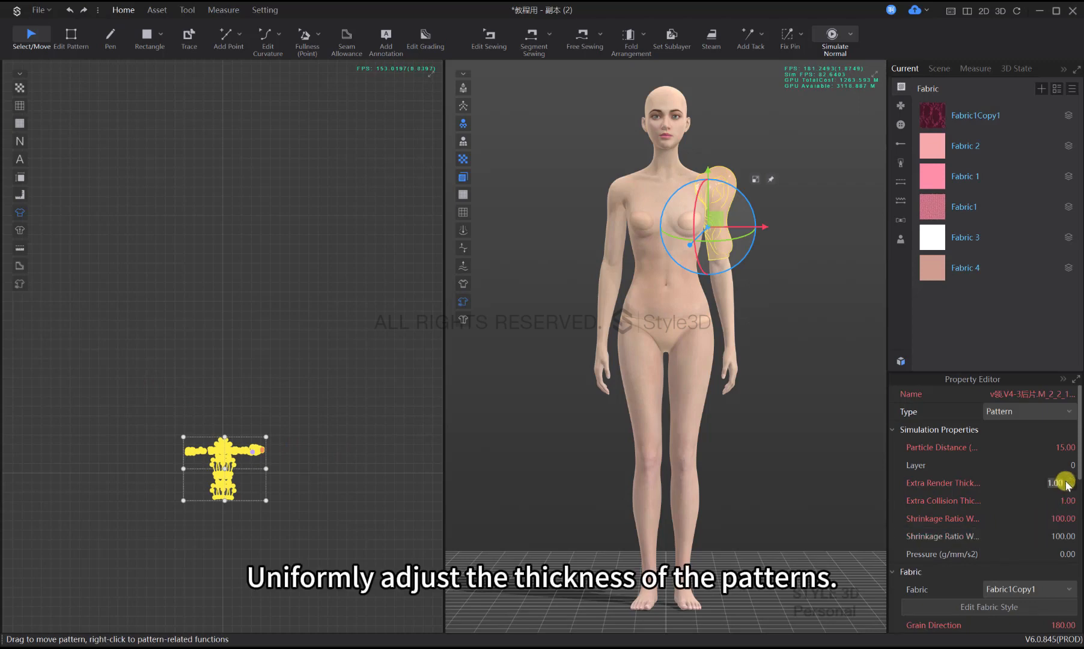
{"action": "key", "text": "Return"}
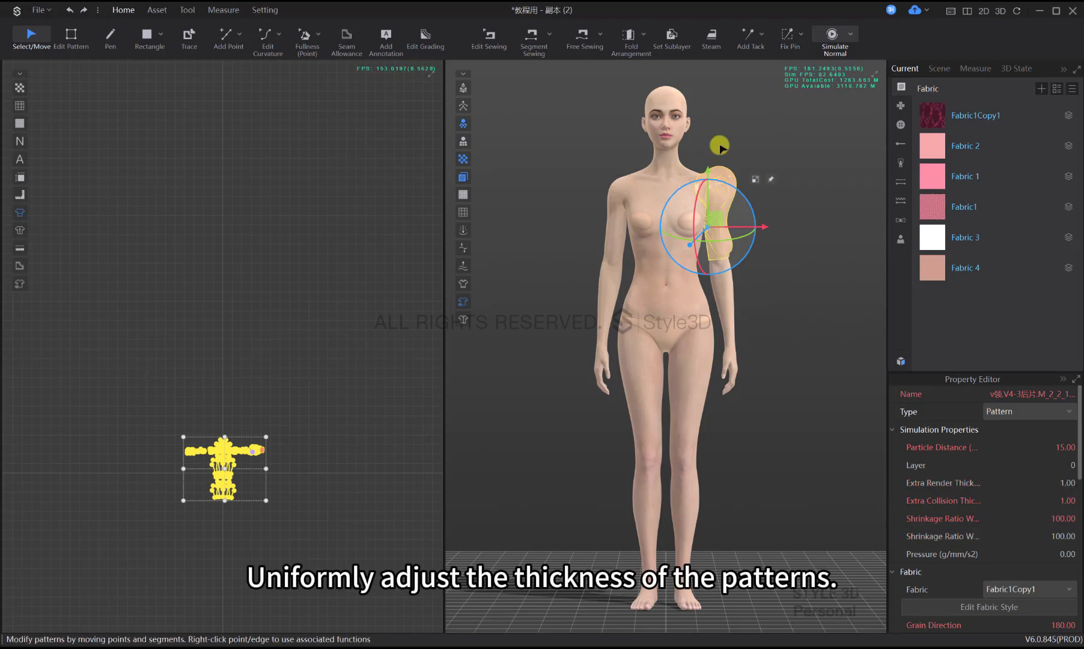
{"action": "left_click", "coordinate": [721, 146]}
Set the extra render thickness of the sleeve and back piece patterns to 2.00
{"action": "scroll", "coordinate": [687, 402], "scroll_direction": "up", "scroll_amount": 6}
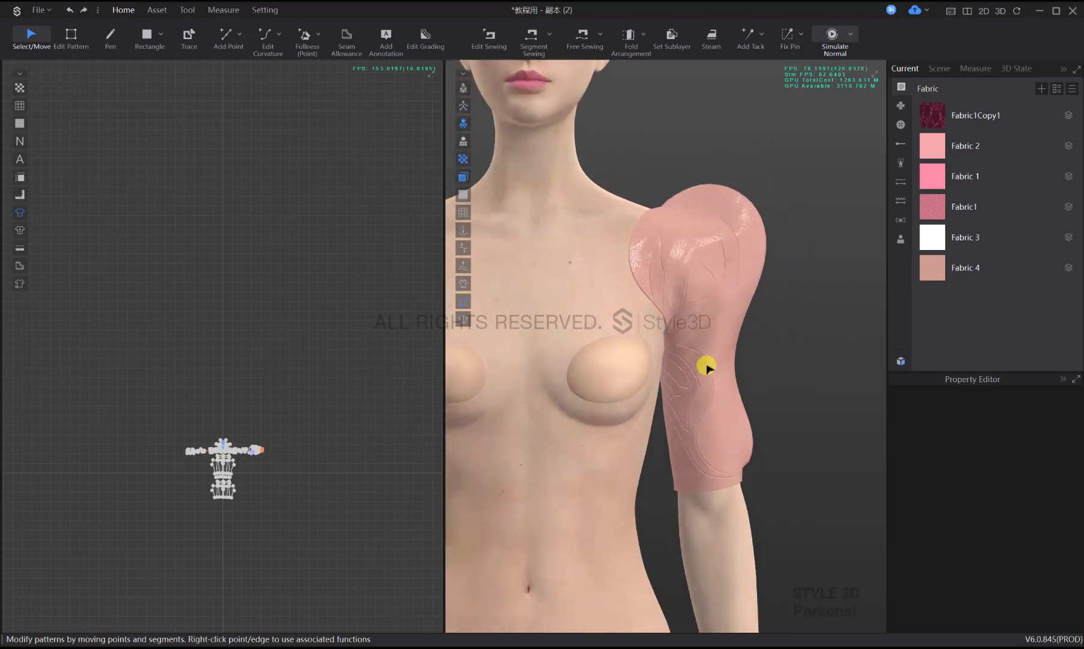
{"action": "right_click_drag", "start_coordinate": [706, 366], "coordinate": [530, 367]}
{"action": "right_click_drag", "start_coordinate": [648, 373], "coordinate": [567, 381]}
{"action": "middle_click_drag", "start_coordinate": [566, 381], "coordinate": [677, 367]}
{"action": "scroll", "coordinate": [677, 367], "scroll_direction": "down", "scroll_amount": 1}
{"action": "scroll", "coordinate": [282, 451], "scroll_direction": "up", "scroll_amount": 6}
{"action": "middle_click_drag", "start_coordinate": [210, 448], "coordinate": [136, 446]}
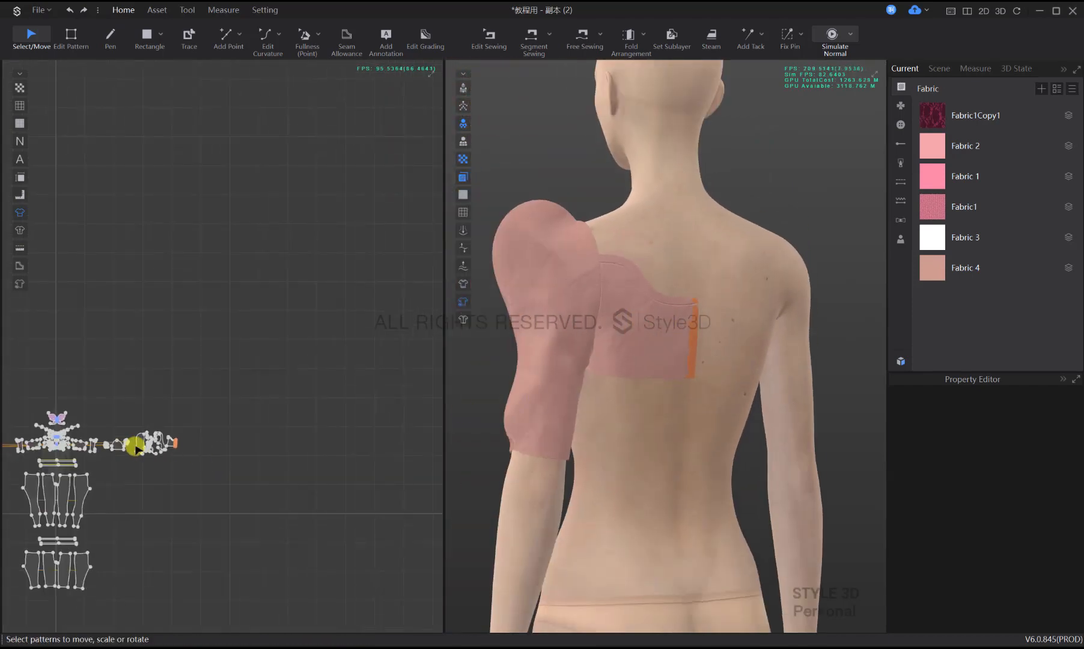
{"action": "scroll", "coordinate": [332, 424], "scroll_direction": "up", "scroll_amount": 5}
{"action": "left_click_drag", "start_coordinate": [353, 464], "coordinate": [225, 393]}
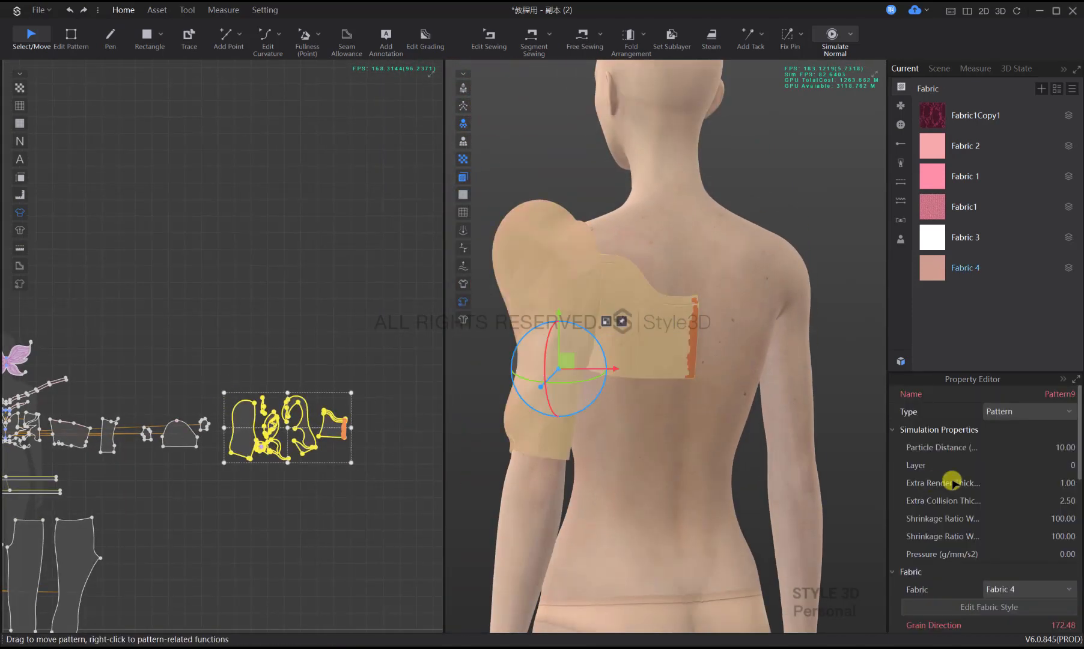
{"action": "type", "text": "2"}
{"action": "key", "text": "Return"}
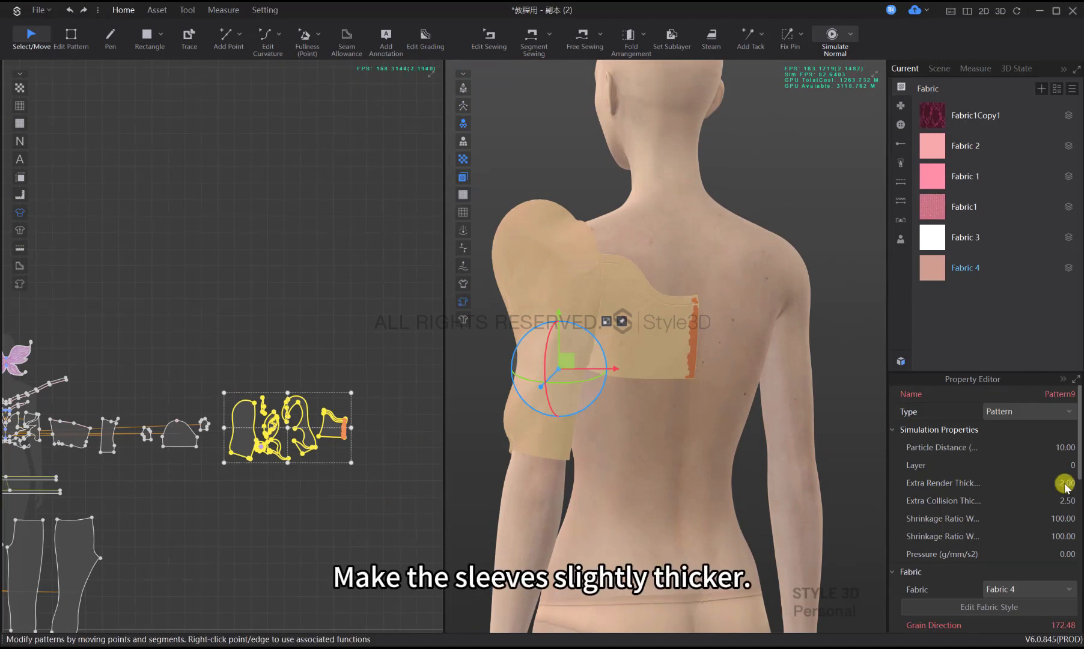
Freeze the puffed sleeve and back piece patterns, including their wing graphics and hem strip
{"action": "left_click", "coordinate": [731, 261]}
{"action": "scroll", "coordinate": [636, 300], "scroll_direction": "up", "scroll_amount": 8}
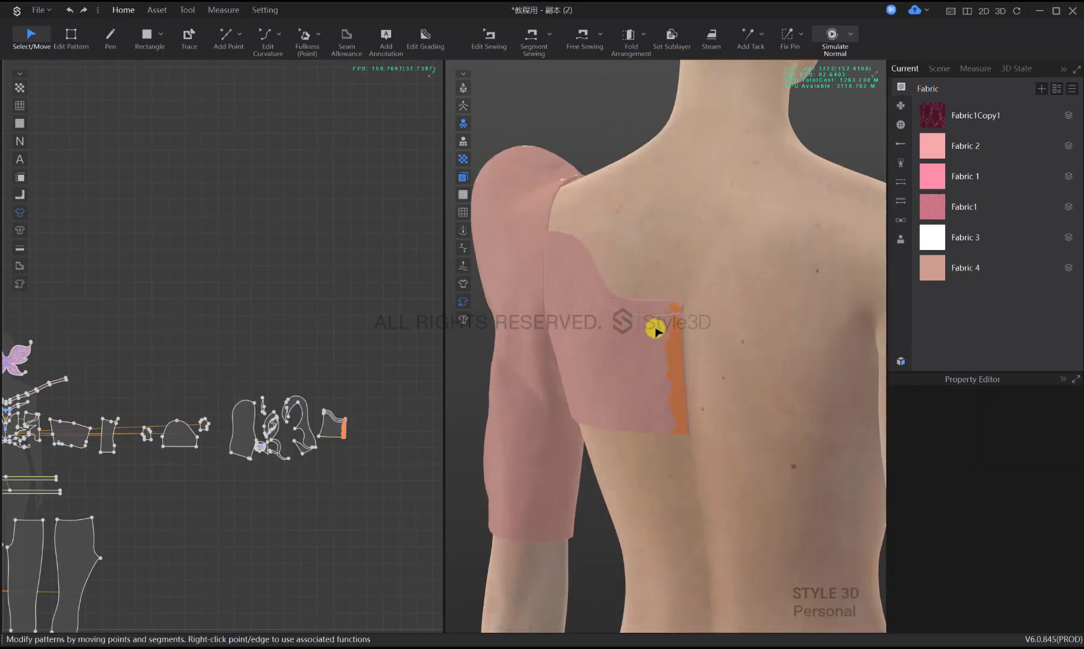
{"action": "right_click_drag", "start_coordinate": [574, 252], "coordinate": [642, 337]}
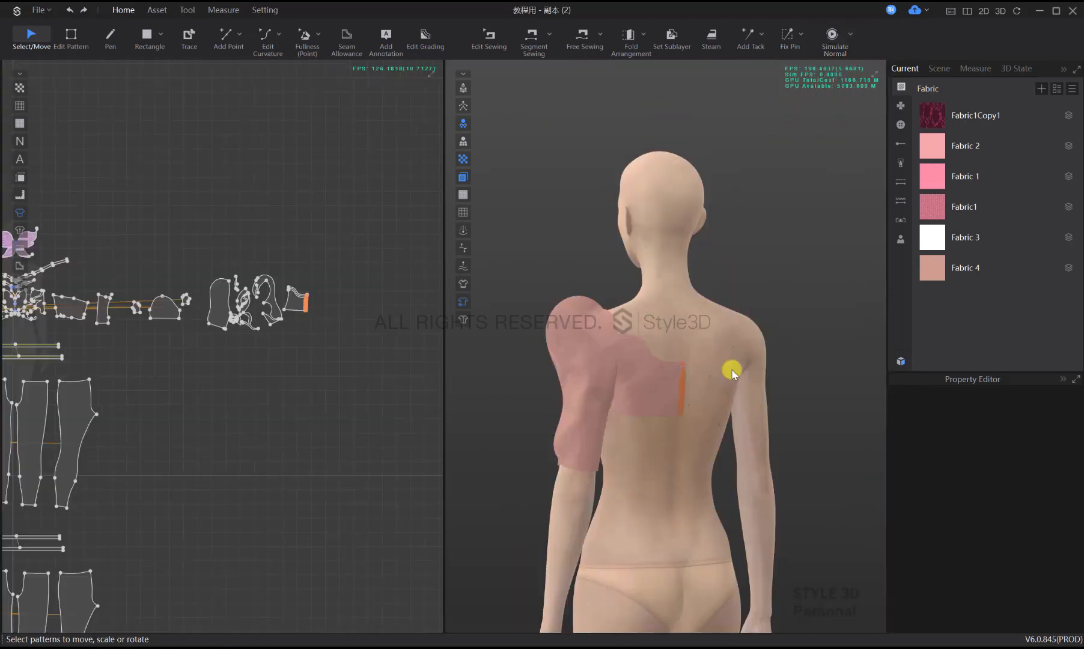
{"action": "right_click_drag", "start_coordinate": [727, 368], "coordinate": [652, 394]}
{"action": "key", "text": "2"}
{"action": "scroll", "coordinate": [280, 407], "scroll_direction": "down", "scroll_amount": 3}
{"action": "middle_click_drag", "start_coordinate": [273, 425], "coordinate": [252, 450]}
{"action": "scroll", "coordinate": [240, 419], "scroll_direction": "up", "scroll_amount": 6}
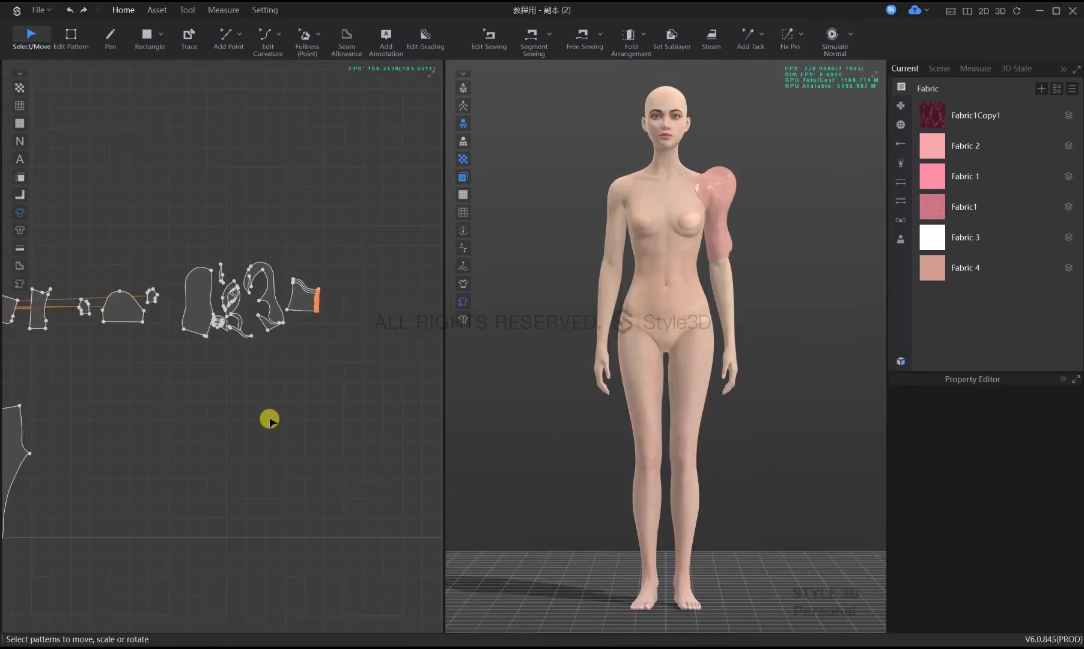
{"action": "middle_click_drag", "start_coordinate": [288, 359], "coordinate": [278, 417]}
{"action": "left_click_drag", "start_coordinate": [163, 283], "coordinate": [377, 347]}
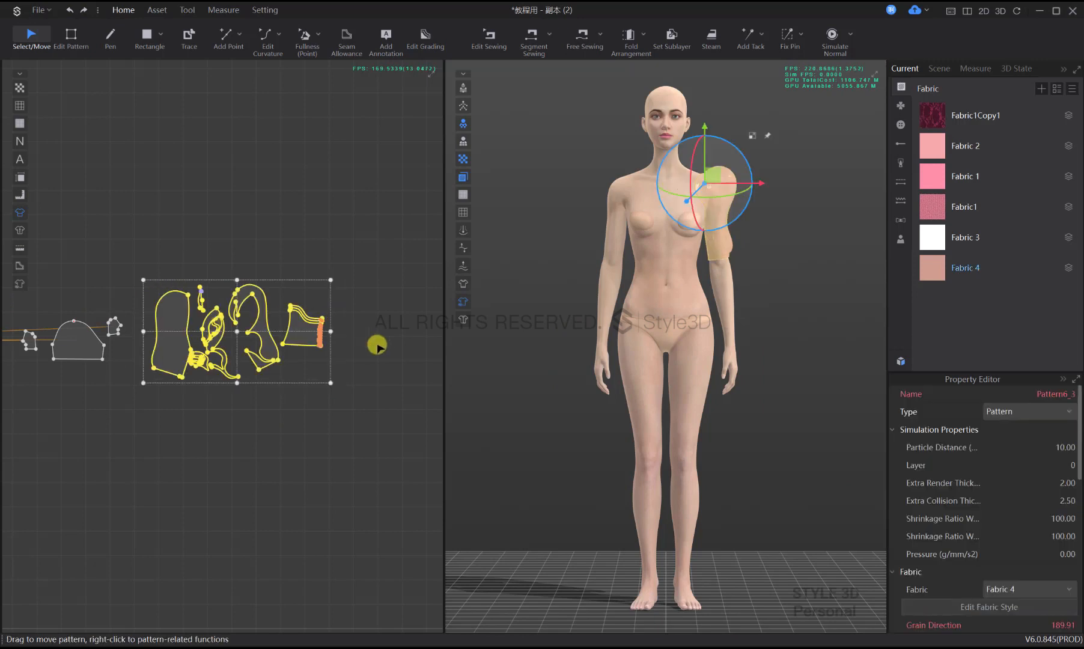
{"action": "key", "text": "ctrl+k"}
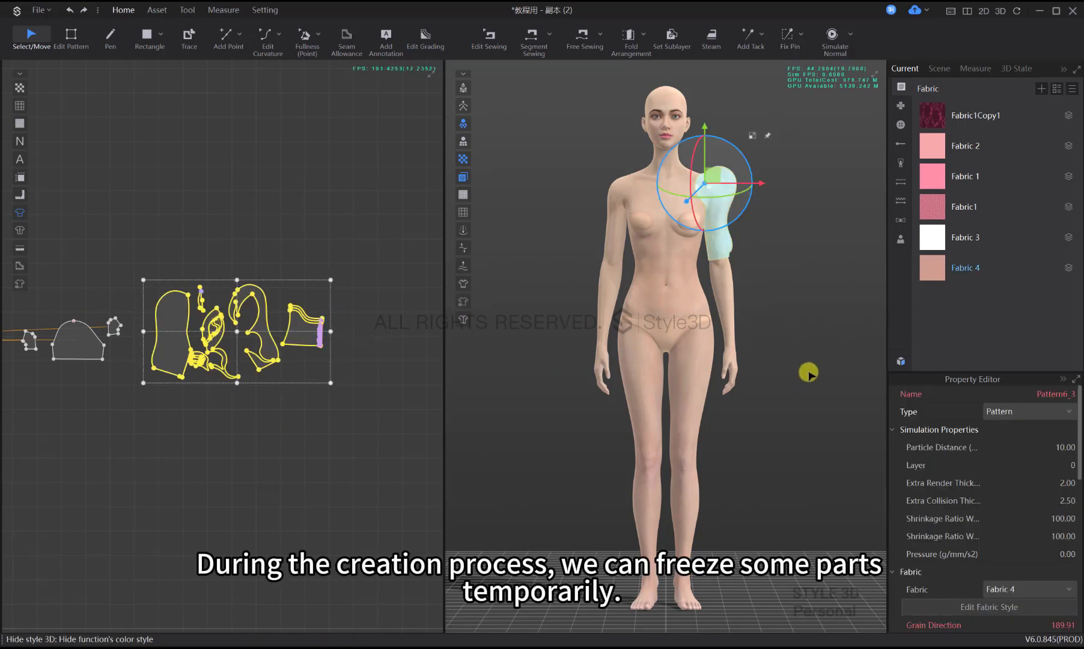
{"action": "left_click", "coordinate": [822, 378]}
{"action": "scroll", "coordinate": [730, 366], "scroll_direction": "up", "scroll_amount": 3}
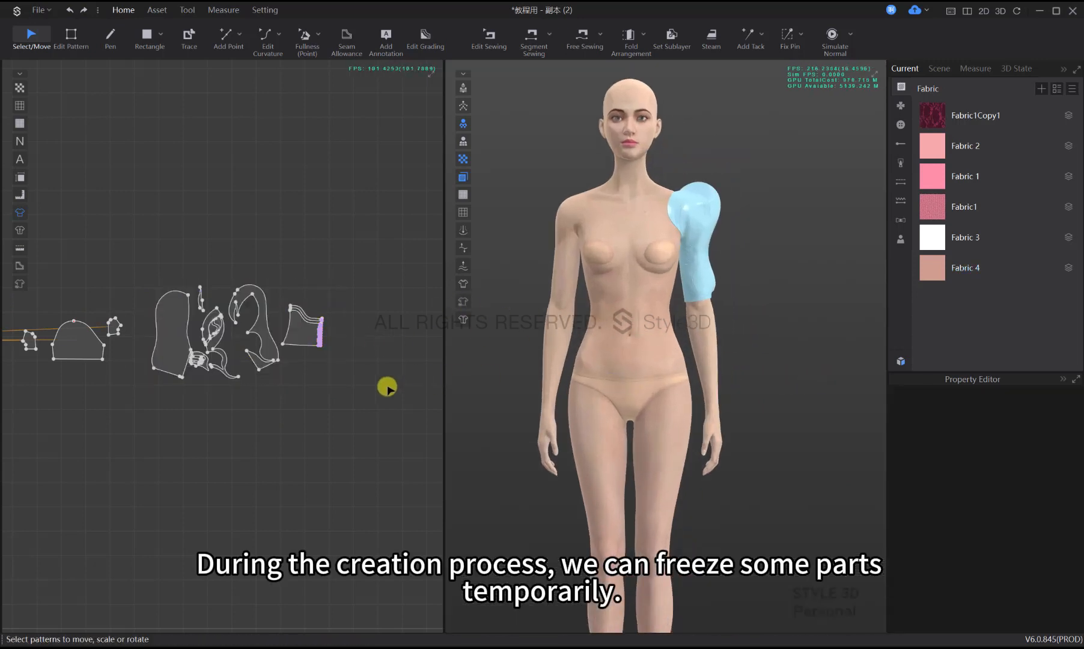
Measure the combined length of the lower hem edges on the two main sleeve patterns
{"action": "middle_click_drag", "start_coordinate": [317, 394], "coordinate": [363, 382]}
{"action": "scroll", "coordinate": [246, 376], "scroll_direction": "up", "scroll_amount": 4}
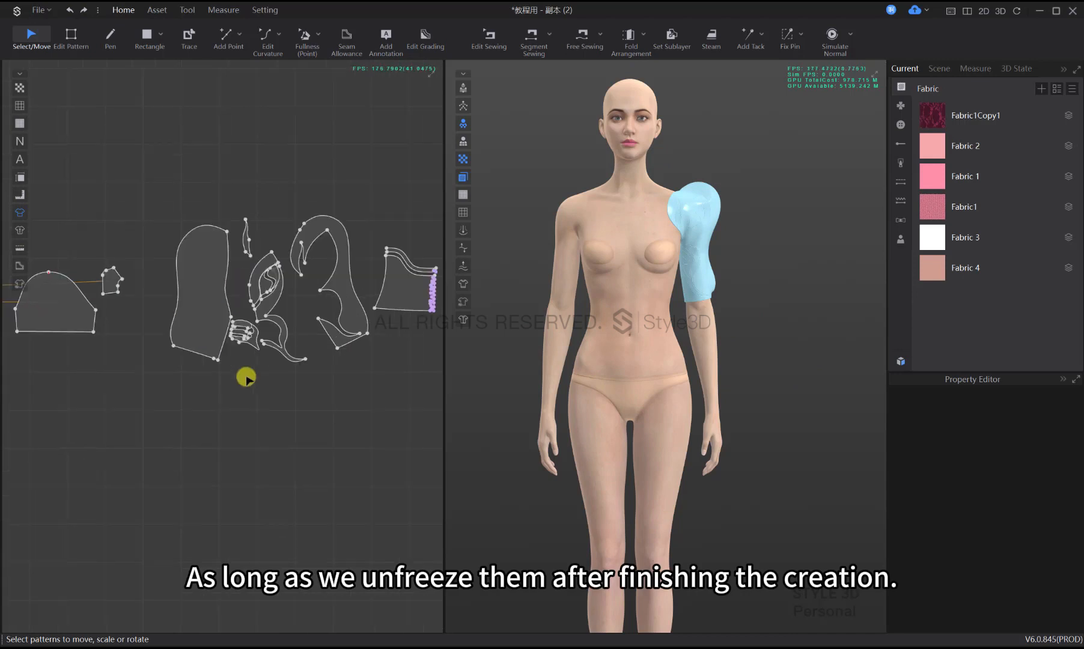
{"action": "key", "text": "z"}
{"action": "left_click_drag", "start_coordinate": [220, 378], "coordinate": [185, 346]}
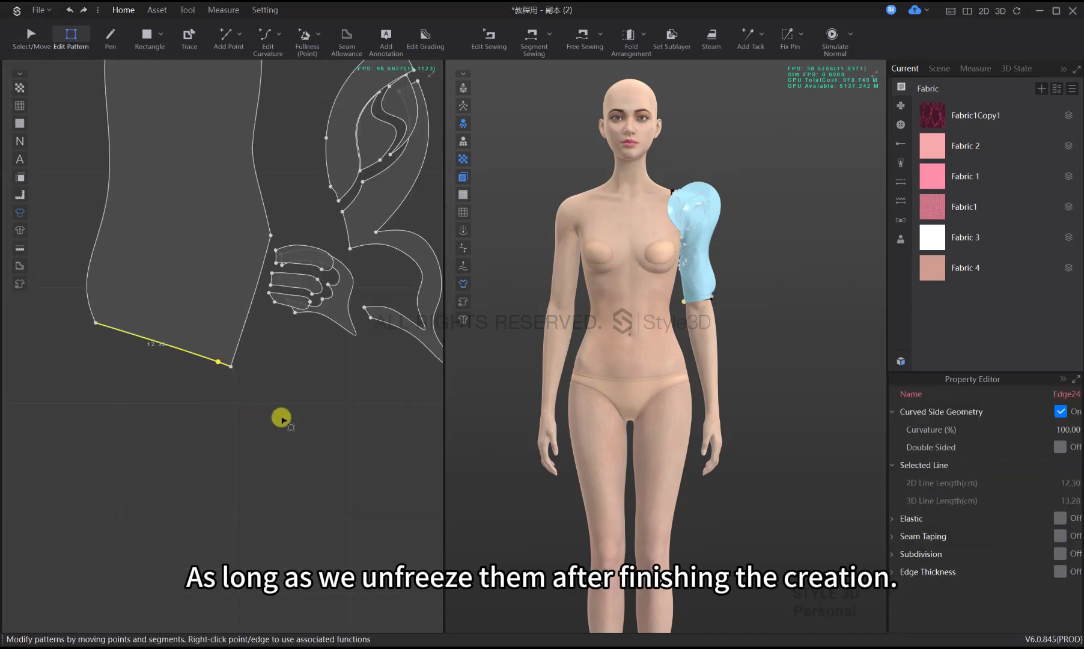
{"action": "middle_click_drag", "start_coordinate": [323, 418], "coordinate": [142, 447]}
{"action": "scroll", "coordinate": [142, 447], "scroll_direction": "down", "scroll_amount": 3}
{"action": "left_click_drag", "start_coordinate": [306, 391], "coordinate": [304, 390], "text": "shift"}
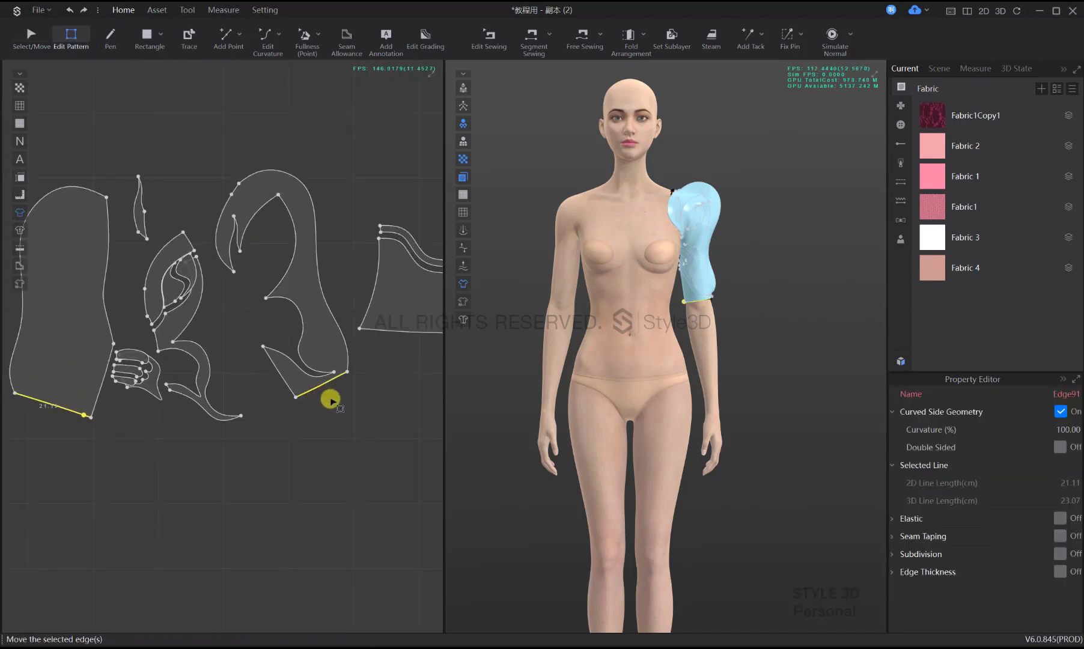
{"action": "scroll", "coordinate": [38, 424], "scroll_direction": "up", "scroll_amount": 5}
{"action": "scroll", "coordinate": [84, 434], "scroll_direction": "down", "scroll_amount": 5}
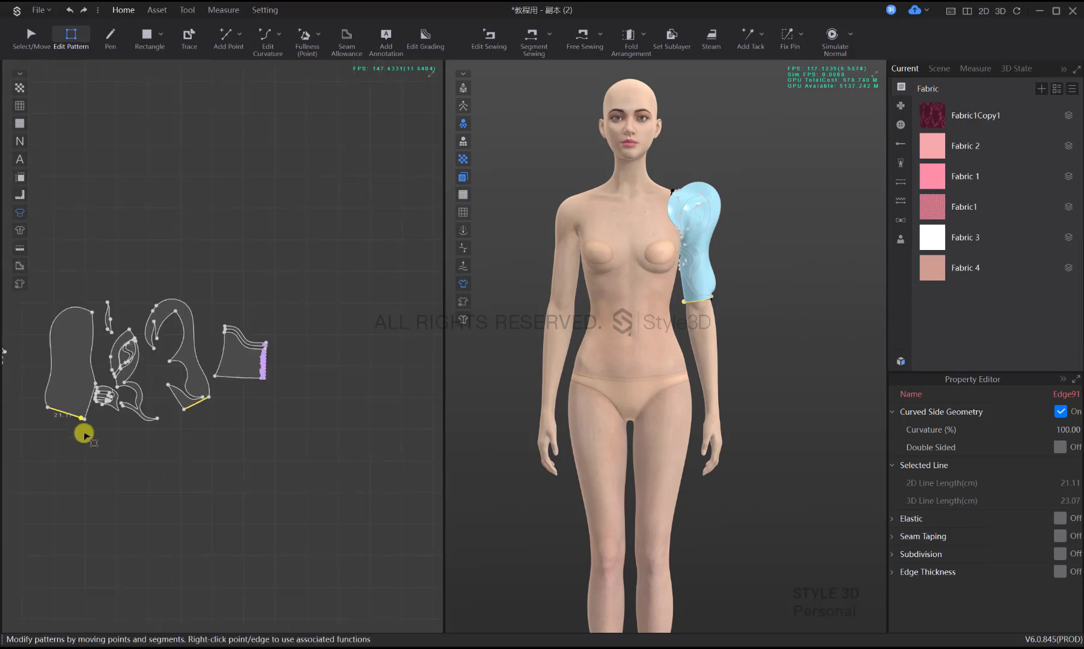
Create a rectangular lace pattern about 21 cm wide and 25 cm high below the sleeve patterns
{"action": "left_click", "coordinate": [147, 36]}
{"action": "scroll", "coordinate": [203, 419], "scroll_direction": "down", "scroll_amount": 3}
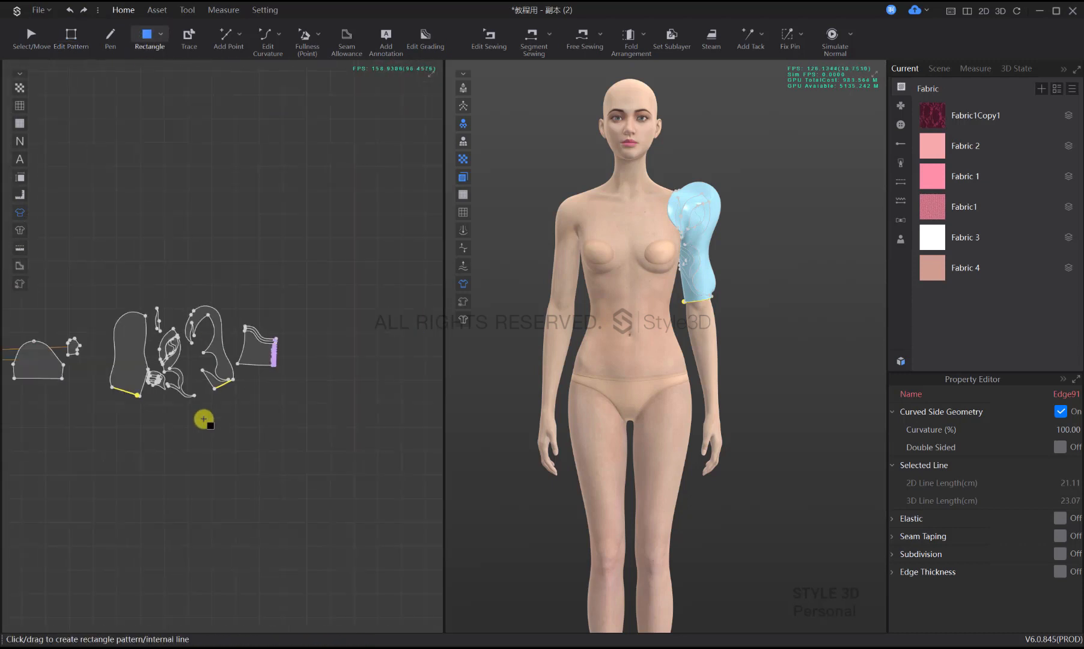
{"action": "left_click", "coordinate": [155, 435]}
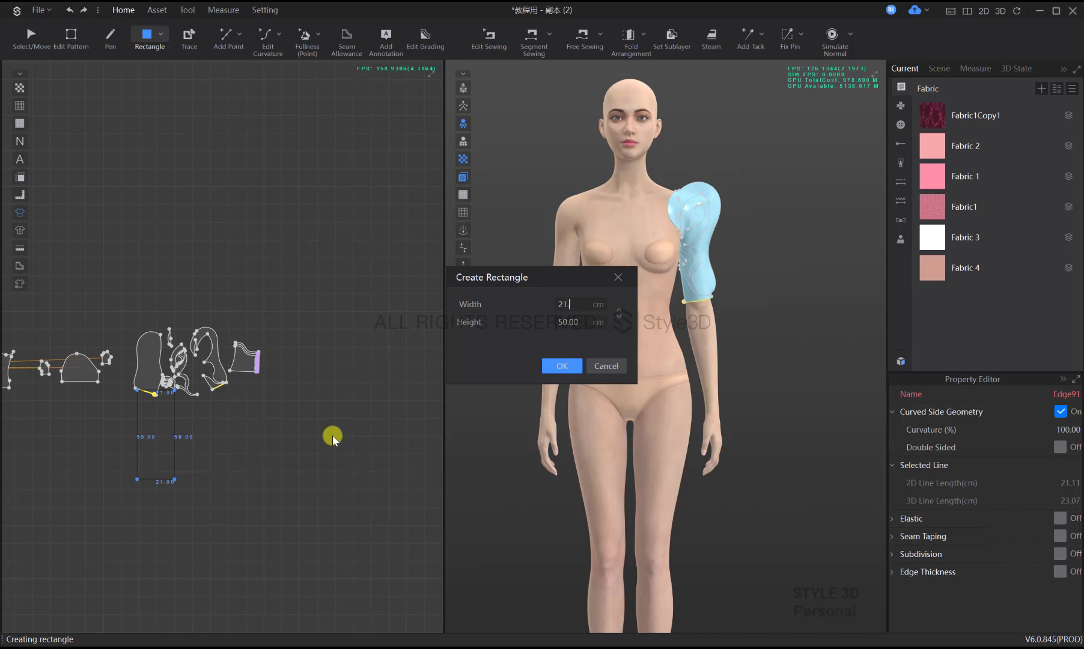
{"action": "type", "text": "2.5"}
{"action": "key", "text": "Return"}
{"action": "key", "text": "a"}
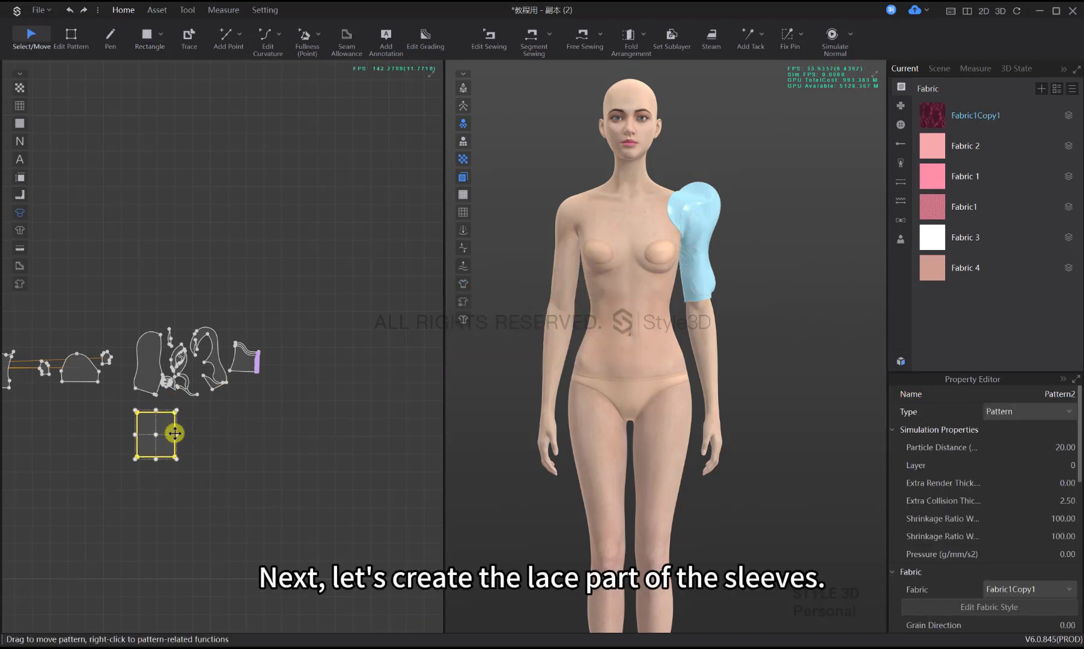
Free-sew the hem edges of both main sleeve patterns to consecutive portions of the lace rectangle's upper edge
{"action": "left_click", "coordinate": [255, 420]}
{"action": "scroll", "coordinate": [259, 429], "scroll_direction": "up", "scroll_amount": 4}
{"action": "key", "text": "m"}
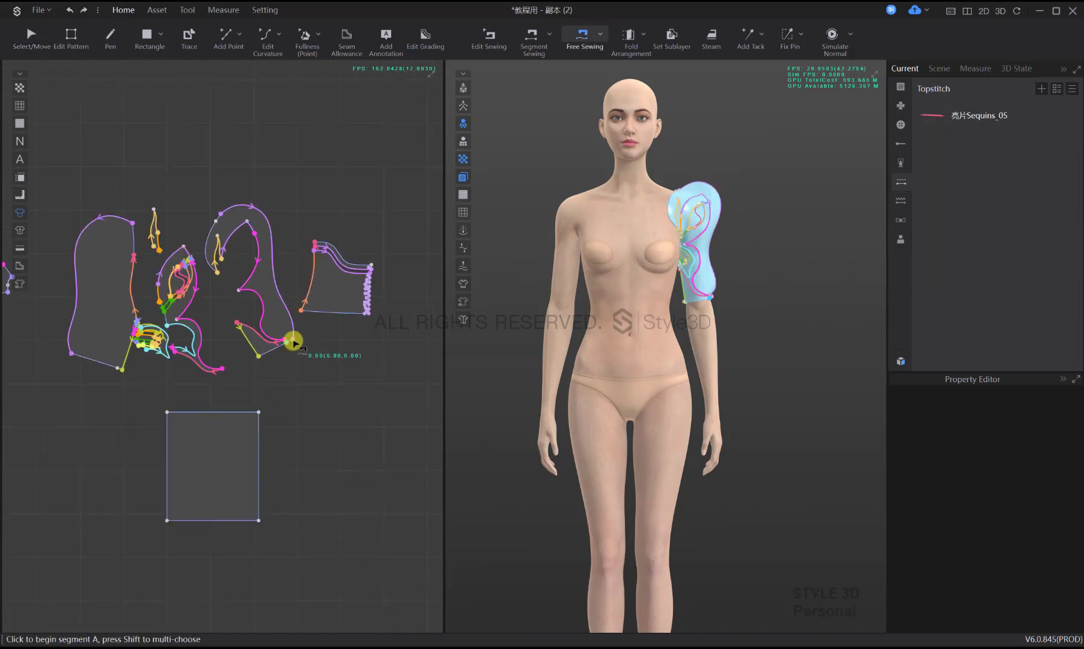
{"action": "left_click", "coordinate": [294, 341]}
{"action": "left_click", "coordinate": [259, 355]}
{"action": "left_click", "coordinate": [224, 413]}
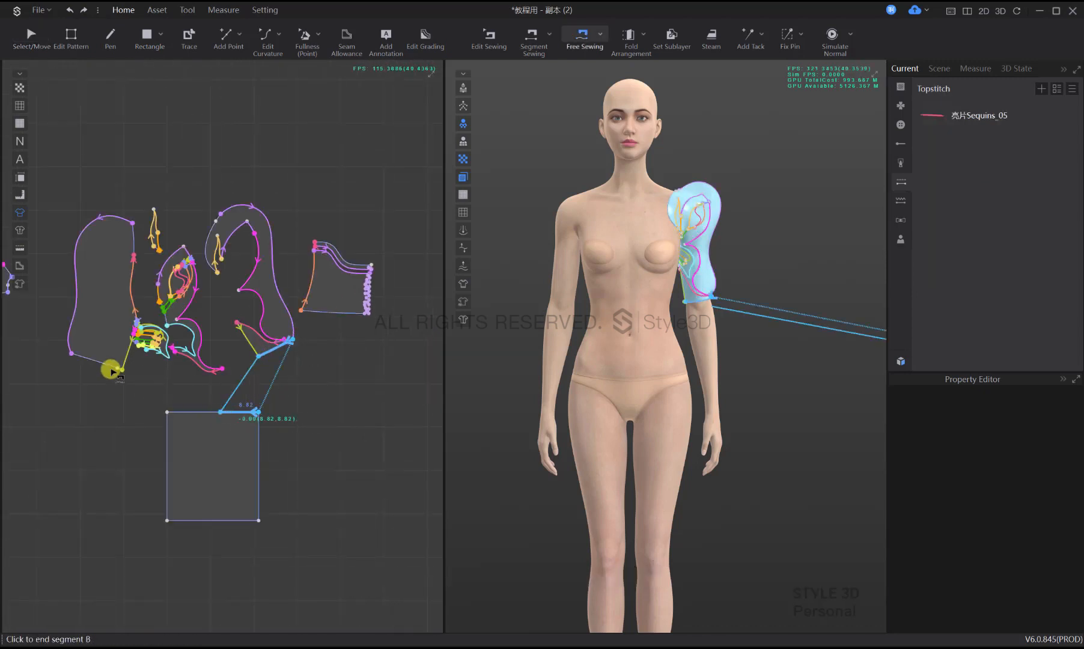
{"action": "left_click", "coordinate": [73, 355]}
{"action": "left_click", "coordinate": [122, 370]}
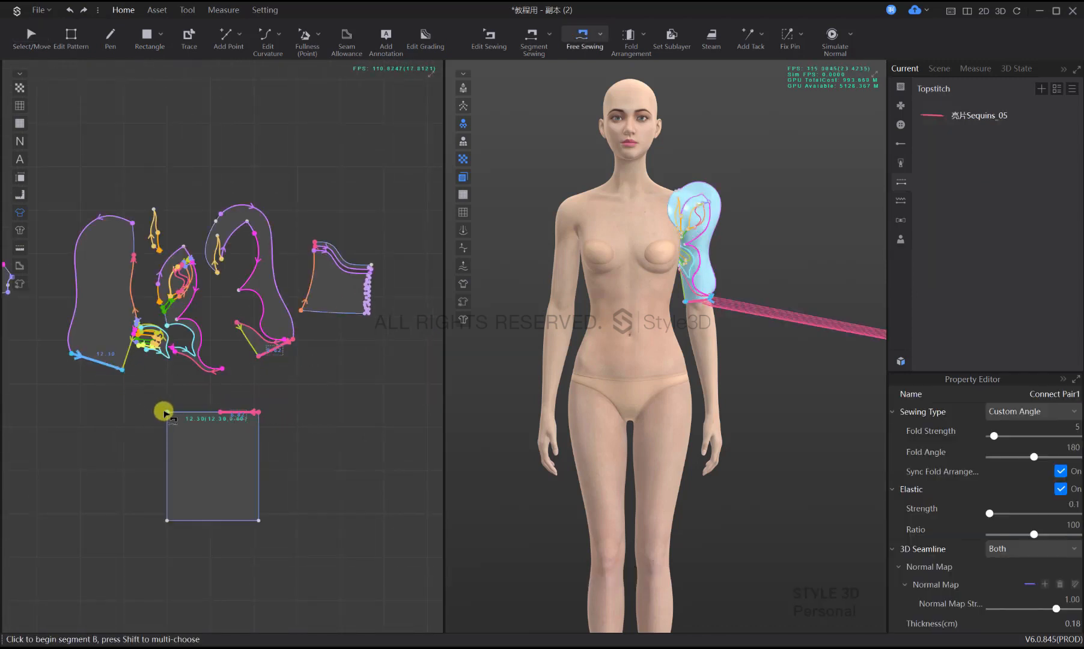
{"action": "left_click", "coordinate": [166, 413]}
{"action": "left_click", "coordinate": [228, 412]}
Set the lace rectangle's particle distance to 15 and place it at the avatar's left forearm using the arrangement points
{"action": "scroll", "coordinate": [230, 412], "scroll_direction": "down", "scroll_amount": 4}
{"action": "key", "text": "q"}
{"action": "left_click", "coordinate": [228, 433]}
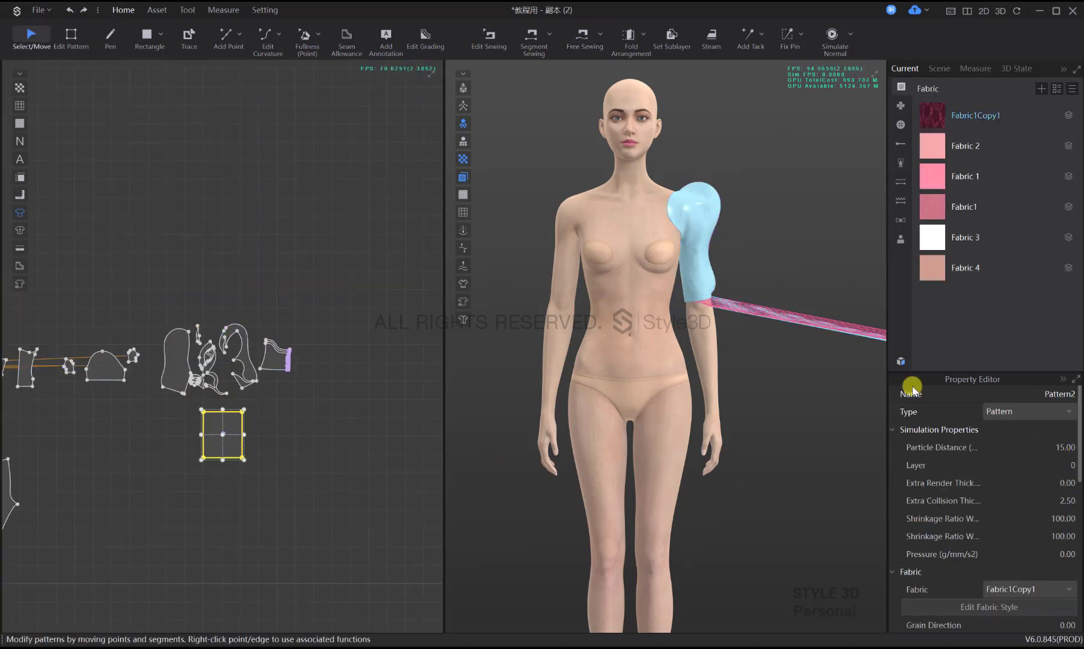
{"action": "key", "text": "shift+f"}
{"action": "left_click", "coordinate": [748, 361]}
{"action": "middle_click_drag", "start_coordinate": [748, 361], "coordinate": [704, 390]}
{"action": "scroll", "coordinate": [705, 390], "scroll_direction": "up", "scroll_amount": 2}
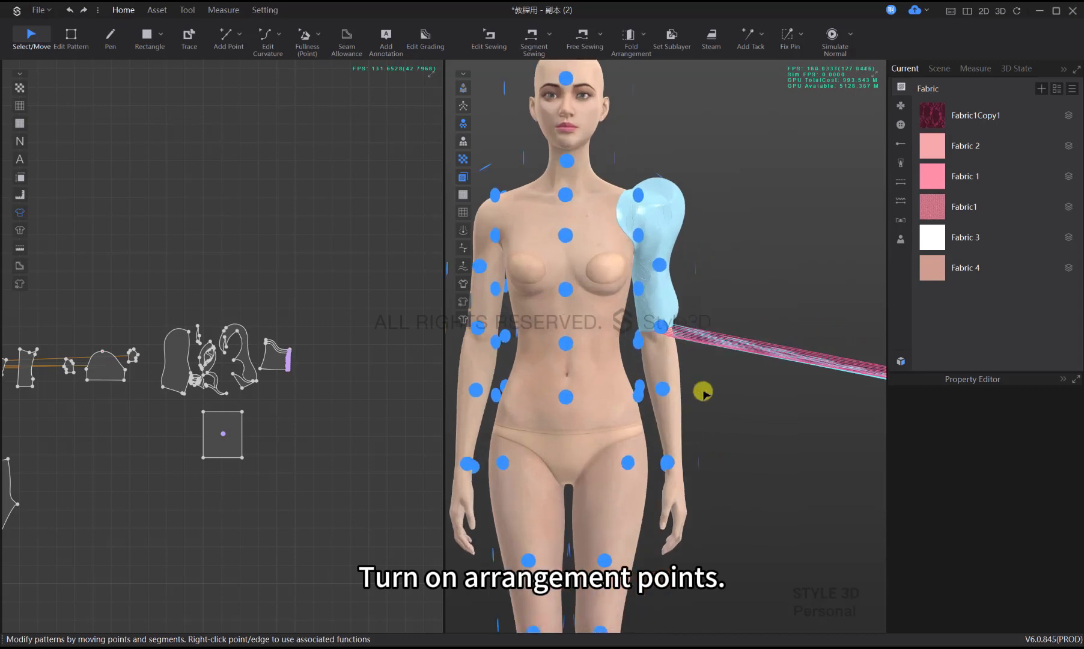
{"action": "left_click", "coordinate": [226, 434]}
{"action": "scroll", "coordinate": [554, 434], "scroll_direction": "down", "scroll_amount": 2}
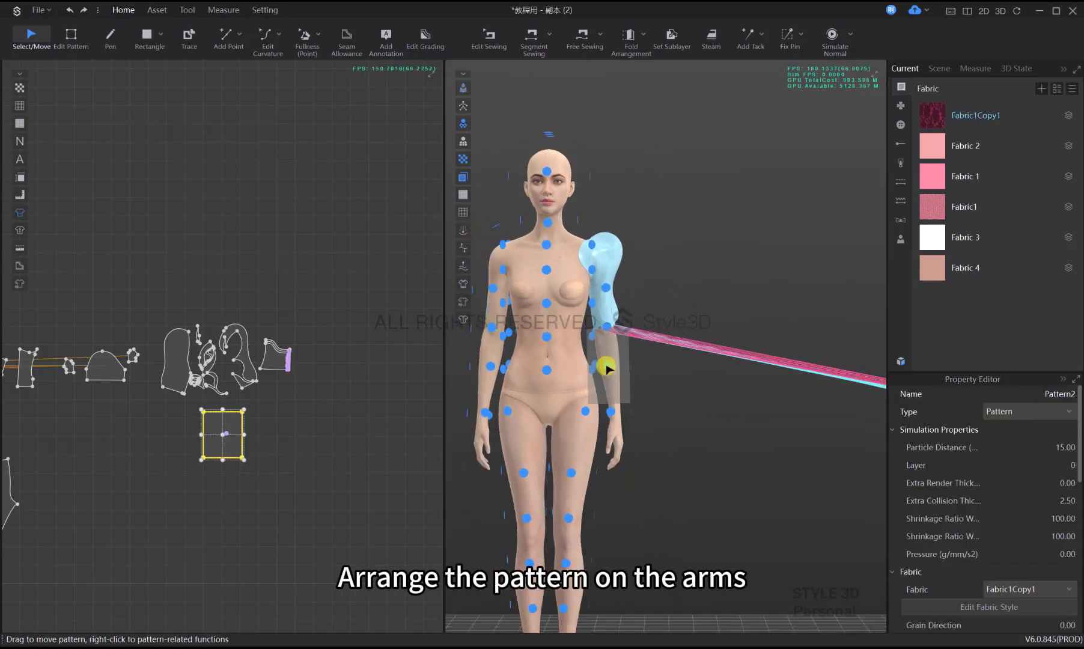
{"action": "left_click", "coordinate": [608, 367]}
Adjust the lace rectangle's 3D position around the forearm, just below the puffed sleeve
{"action": "right_click_drag", "start_coordinate": [651, 392], "coordinate": [601, 394]}
{"action": "scroll", "coordinate": [601, 396], "scroll_direction": "up", "scroll_amount": 4}
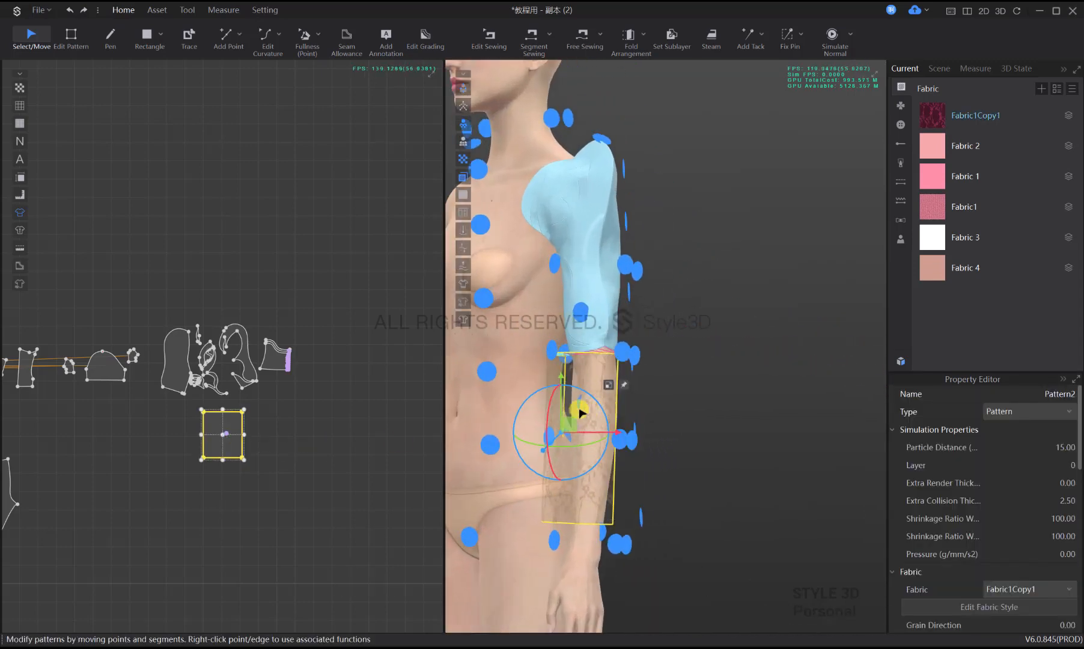
{"action": "left_click_drag", "start_coordinate": [570, 423], "coordinate": [574, 439]}
{"action": "right_click_drag", "start_coordinate": [590, 445], "coordinate": [659, 475]}
{"action": "left_click_drag", "start_coordinate": [640, 473], "coordinate": [661, 472]}
{"action": "right_click_drag", "start_coordinate": [736, 450], "coordinate": [655, 488]}
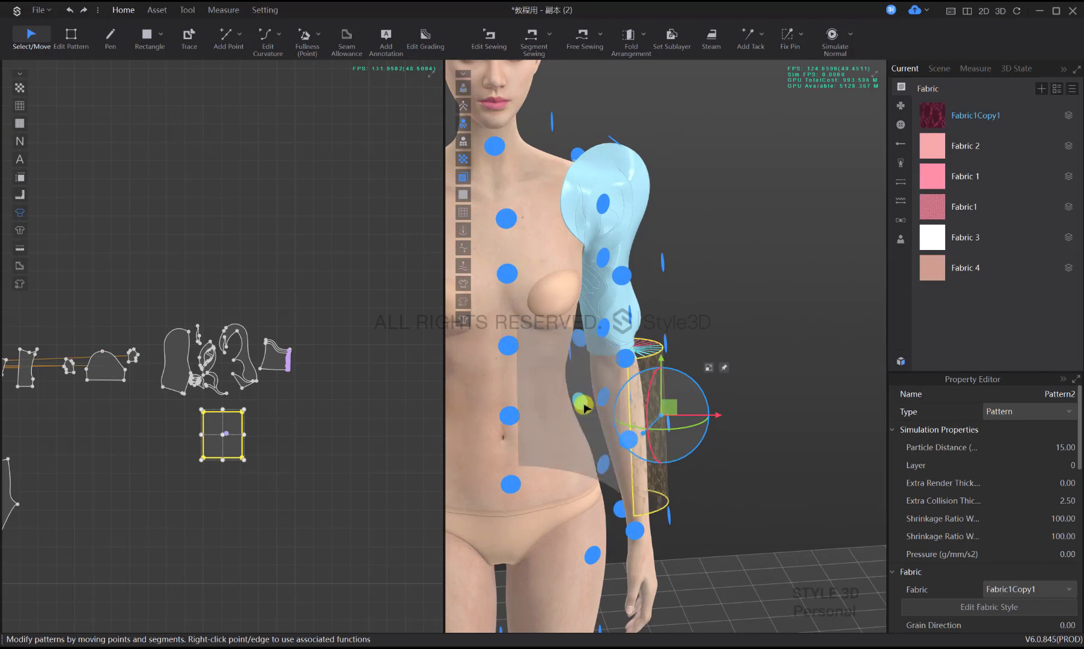
Segment-sew the lace rectangle's two vertical edges together to close it into a tube
{"action": "left_click", "coordinate": [721, 463]}
{"action": "right_click_drag", "start_coordinate": [735, 467], "coordinate": [695, 476]}
{"action": "key", "text": "n"}
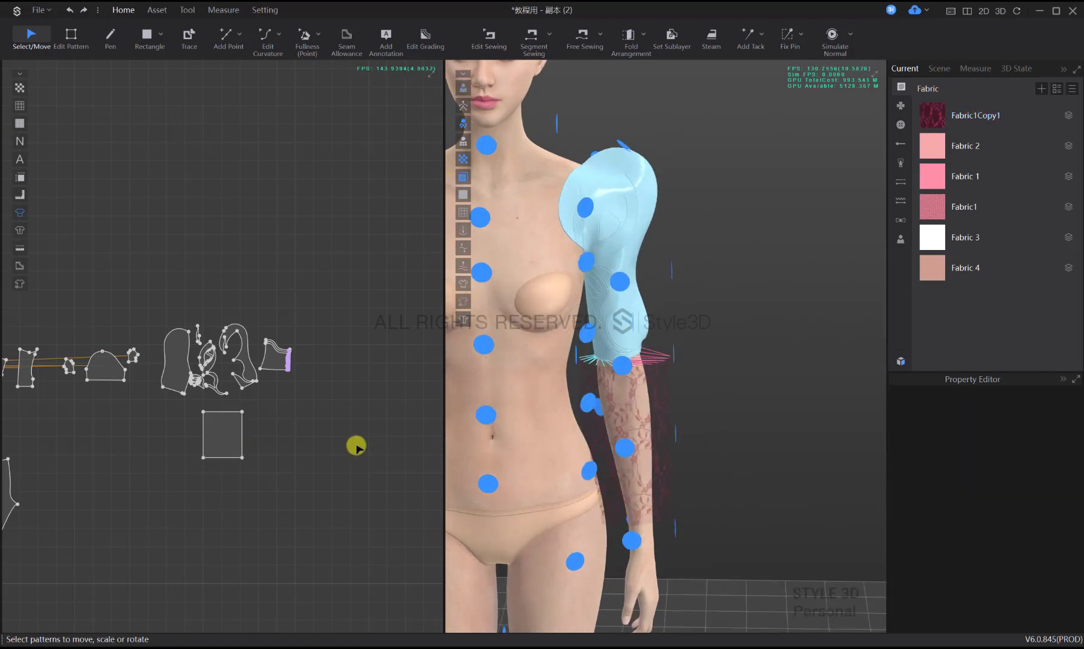
{"action": "left_click", "coordinate": [247, 424]}
{"action": "left_click", "coordinate": [679, 427]}
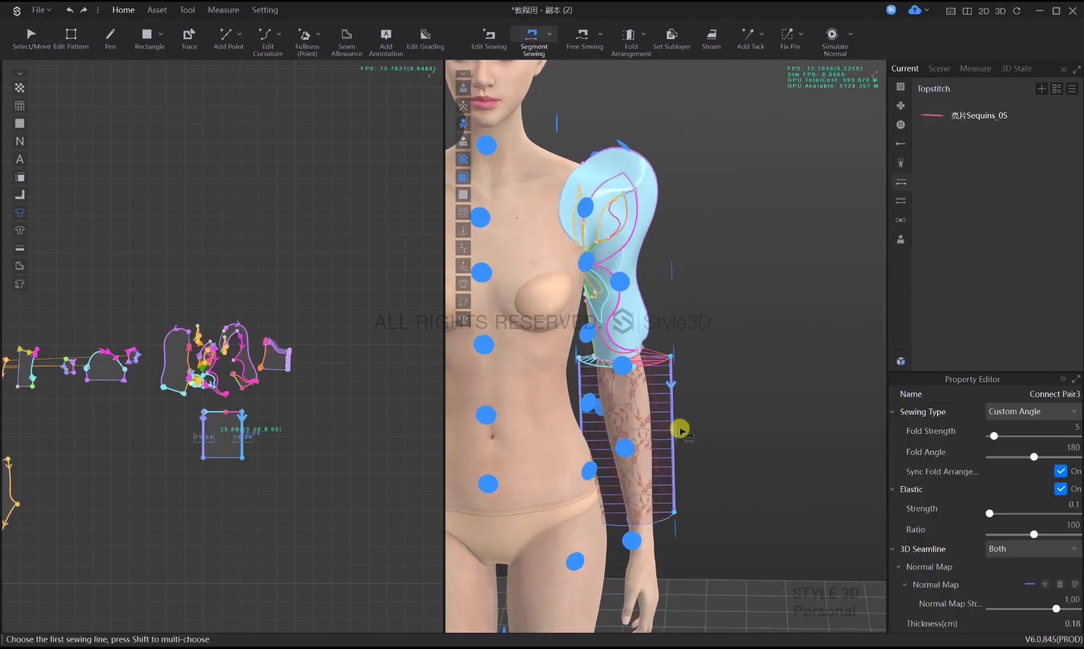
Try simulating the sewn lace tube on the forearm and undo the simulated result
{"action": "key", "text": "space"}
{"action": "key", "text": "space"}
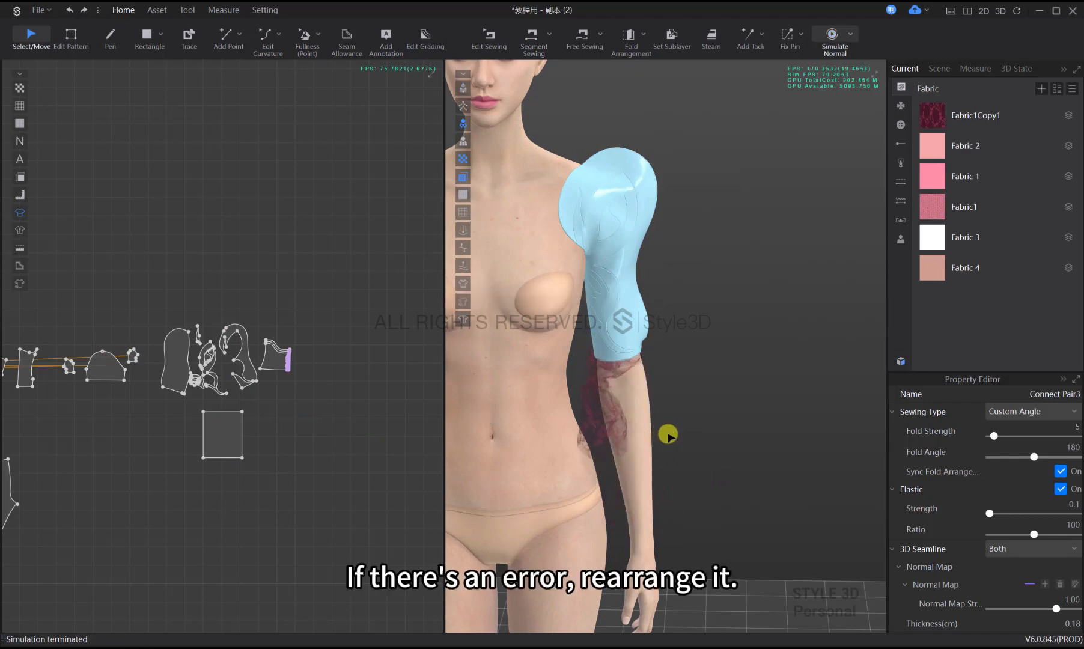
{"action": "key", "text": "ctrl+z"}
Rearrange the lace tube around the forearm and restart the simulation
{"action": "right_click_drag", "start_coordinate": [673, 450], "coordinate": [610, 424]}
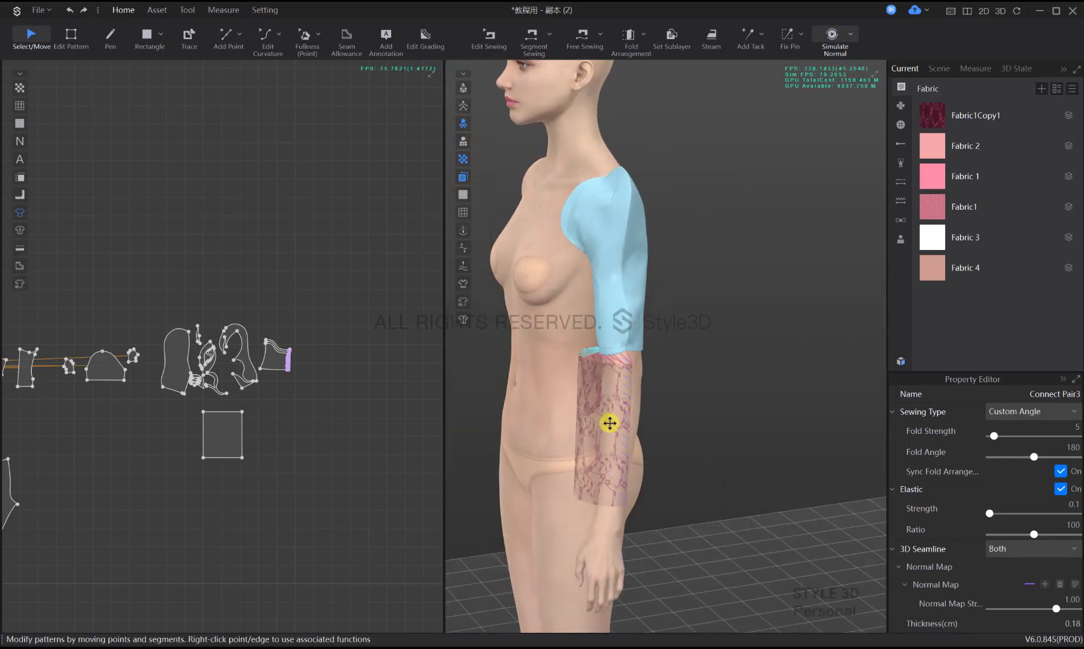
{"action": "left_click", "coordinate": [619, 426]}
{"action": "key", "text": "space"}
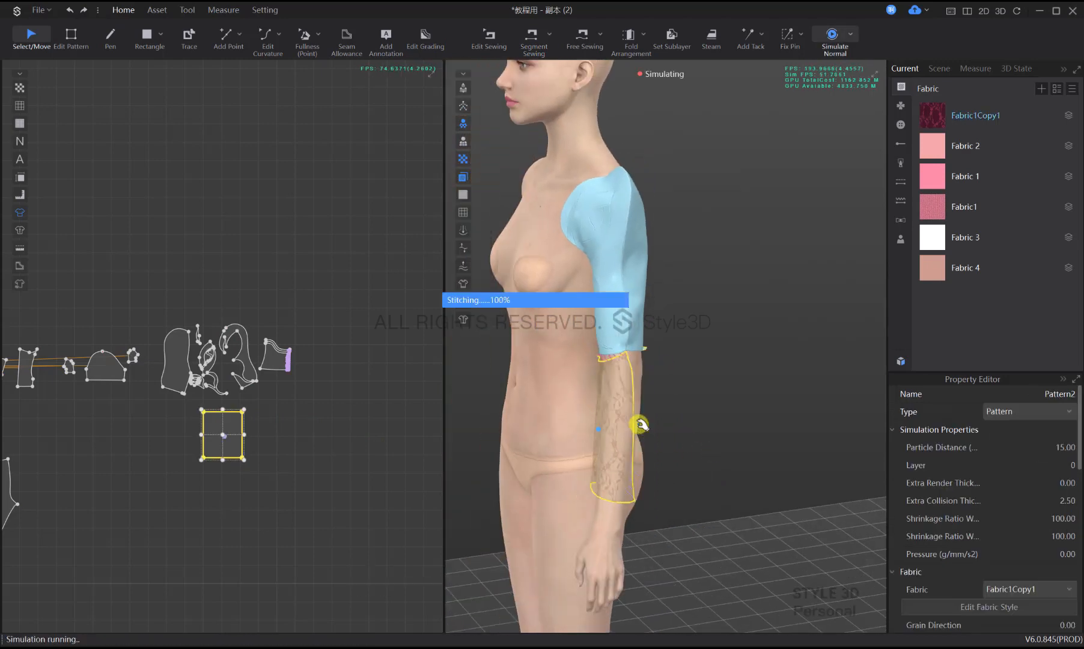
Pull the simulated lace into place around the forearm and simulate until it settles below the puffed sleeve
{"action": "right_click_drag", "start_coordinate": [653, 415], "coordinate": [614, 433]}
{"action": "left_click_drag", "start_coordinate": [615, 433], "coordinate": [709, 492]}
{"action": "left_click_drag", "start_coordinate": [611, 482], "coordinate": [736, 460]}
{"action": "right_click_drag", "start_coordinate": [649, 475], "coordinate": [721, 472]}
{"action": "left_click_drag", "start_coordinate": [692, 449], "coordinate": [704, 453]}
{"action": "key", "text": "space"}
{"action": "right_click_drag", "start_coordinate": [775, 458], "coordinate": [650, 452]}
{"action": "key", "text": "2"}
{"action": "key", "text": "space"}
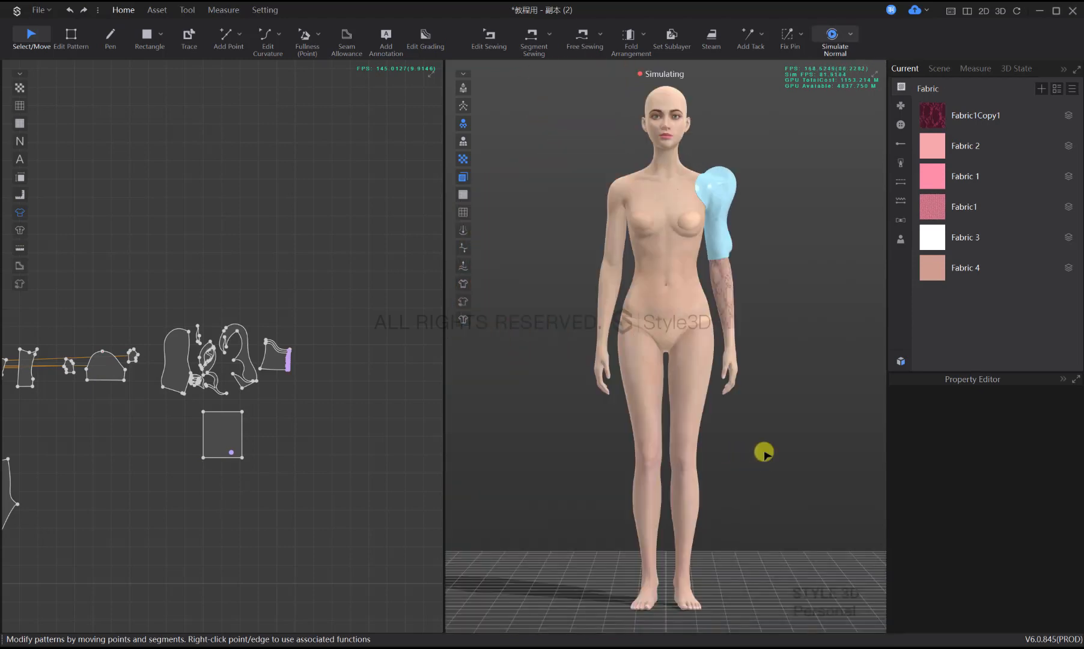
{"action": "key", "text": "space"}
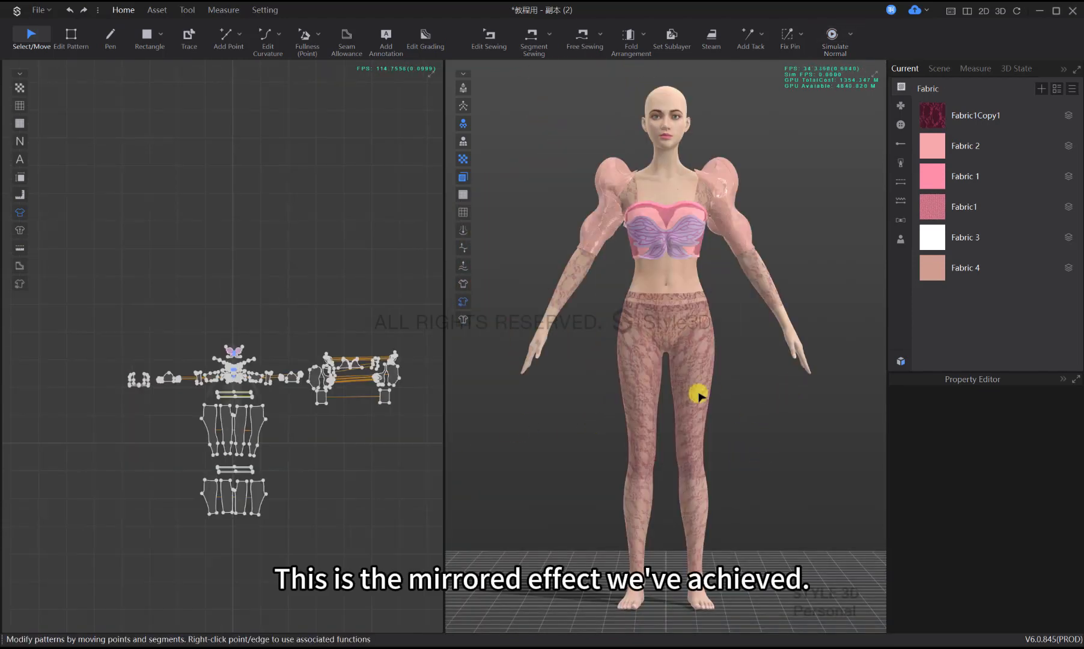
Show the function color style on the mirrored garment in the 3D view
{"action": "mouse_move", "coordinate": [757, 337]}
{"action": "right_mouse_down"}
{"action": "mouse_move", "coordinate": [551, 339]}
{"action": "mouse_move", "coordinate": [775, 334]}
{"action": "right_mouse_up"}
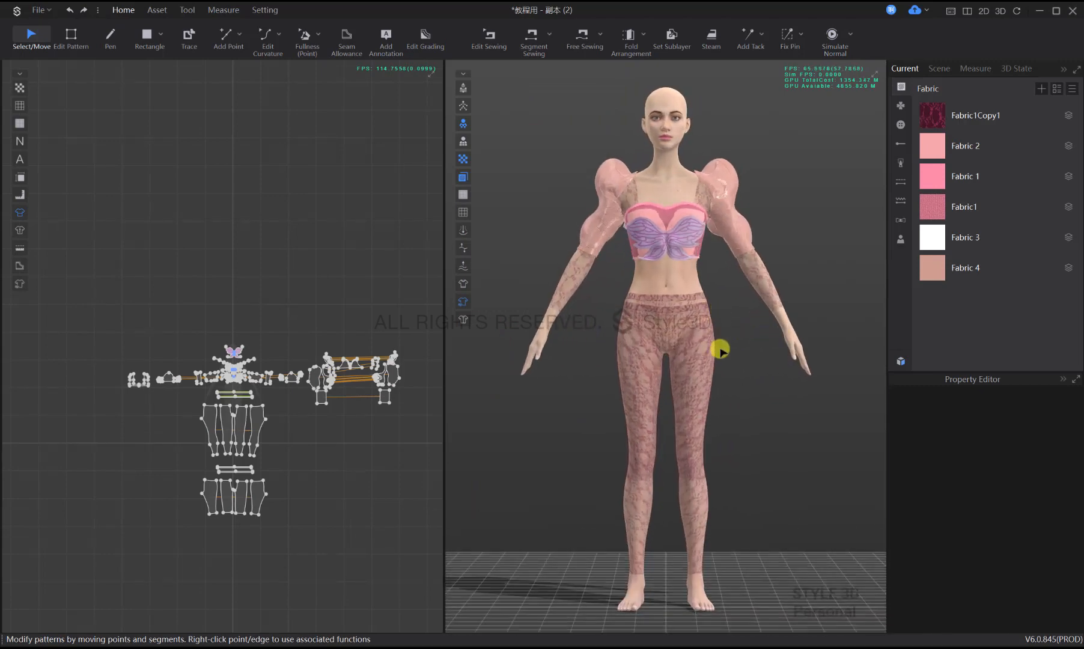
{"action": "scroll", "coordinate": [709, 372], "scroll_direction": "up", "scroll_amount": 5}
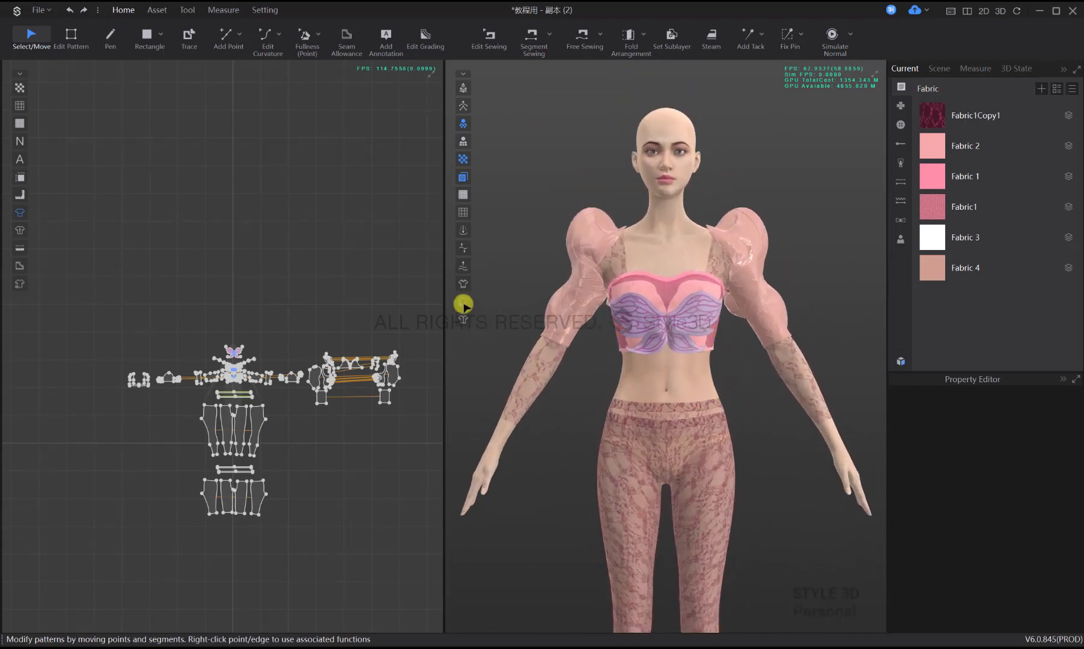
{"action": "left_click", "coordinate": [463, 303]}
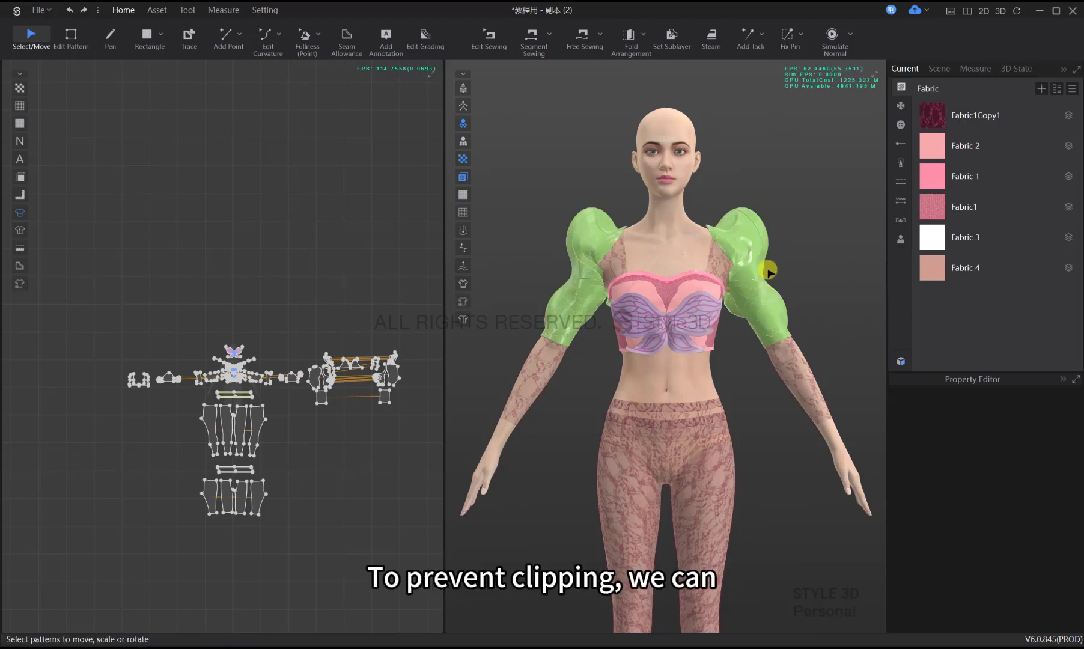
{"action": "mouse_move", "coordinate": [727, 329]}
{"action": "right_mouse_down"}
{"action": "mouse_move", "coordinate": [605, 332]}
{"action": "mouse_move", "coordinate": [745, 332]}
{"action": "right_mouse_up"}
{"action": "scroll", "coordinate": [746, 332], "scroll_direction": "down", "scroll_amount": 5}
{"action": "scroll", "coordinate": [413, 371], "scroll_direction": "up", "scroll_amount": 2}
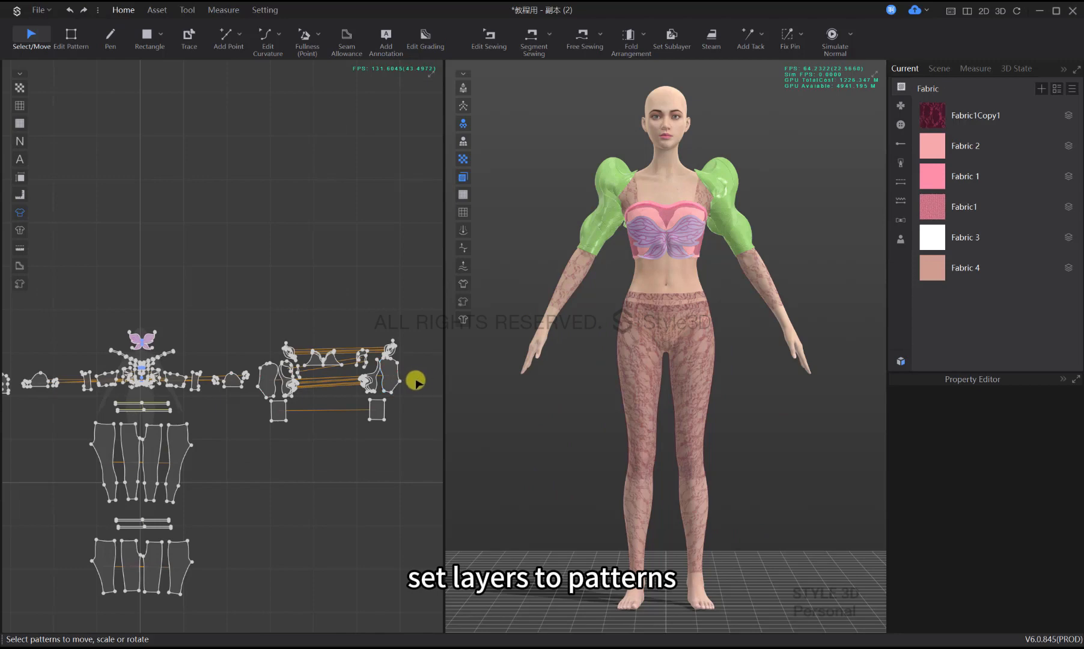
Examine the layer and simulation settings of the mirrored sleeve and back patterns and inspect them on the avatar
{"action": "scroll", "coordinate": [403, 379], "scroll_direction": "down", "scroll_amount": 2}
{"action": "left_click_drag", "start_coordinate": [406, 402], "coordinate": [292, 343]}
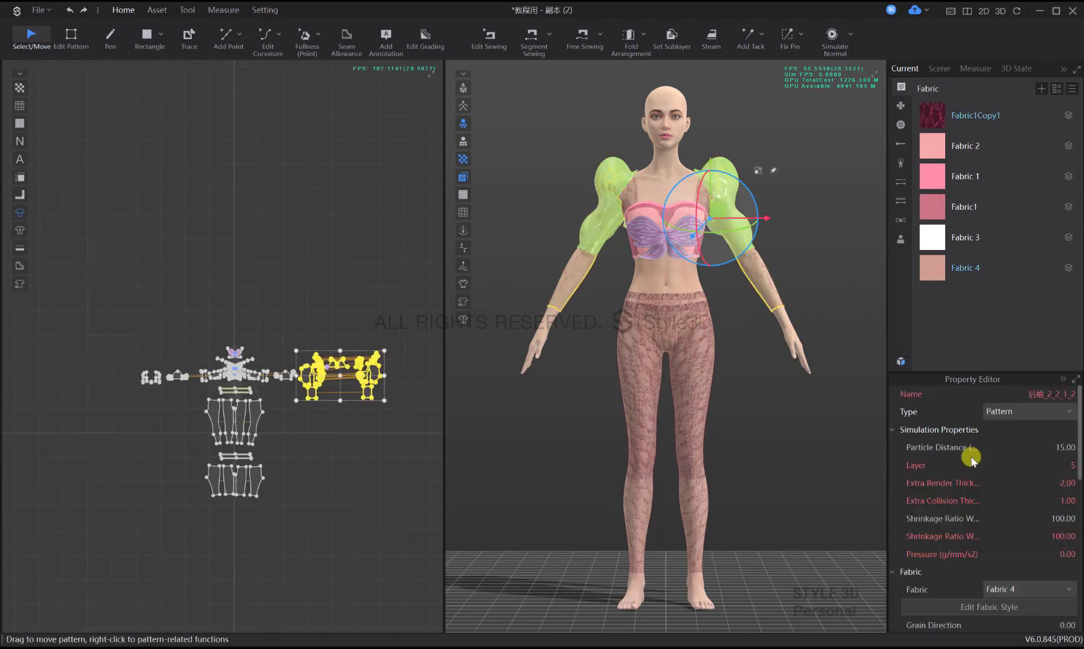
{"action": "left_click_drag", "start_coordinate": [305, 516], "coordinate": [332, 429]}
{"action": "scroll", "coordinate": [241, 380], "scroll_direction": "up", "scroll_amount": 4}
{"action": "scroll", "coordinate": [235, 457], "scroll_direction": "down", "scroll_amount": 2}
{"action": "left_click_drag", "start_coordinate": [45, 341], "coordinate": [374, 440]}
{"action": "mouse_move", "coordinate": [752, 400]}
{"action": "right_mouse_down"}
{"action": "mouse_move", "coordinate": [620, 399]}
{"action": "mouse_move", "coordinate": [748, 421]}
{"action": "right_mouse_up"}
{"action": "scroll", "coordinate": [747, 421], "scroll_direction": "up", "scroll_amount": 4}
{"action": "scroll", "coordinate": [748, 479], "scroll_direction": "up", "scroll_amount": 2}
{"action": "middle_click_drag", "start_coordinate": [841, 421], "coordinate": [602, 367]}
{"action": "key", "text": "2"}
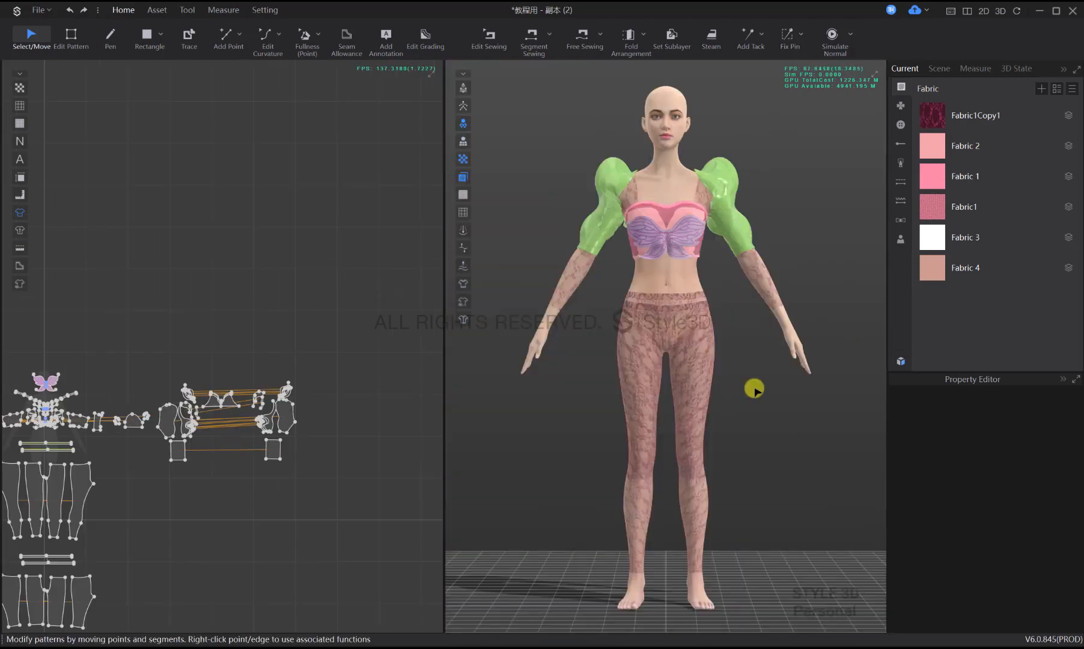
Examine the simulation, pattern status and mesh settings of the mirrored sleeve and back patterns, including a single sleeve pattern
{"action": "left_click_drag", "start_coordinate": [341, 475], "coordinate": [163, 373]}
{"action": "scroll", "coordinate": [1021, 506], "scroll_direction": "down", "scroll_amount": 3}
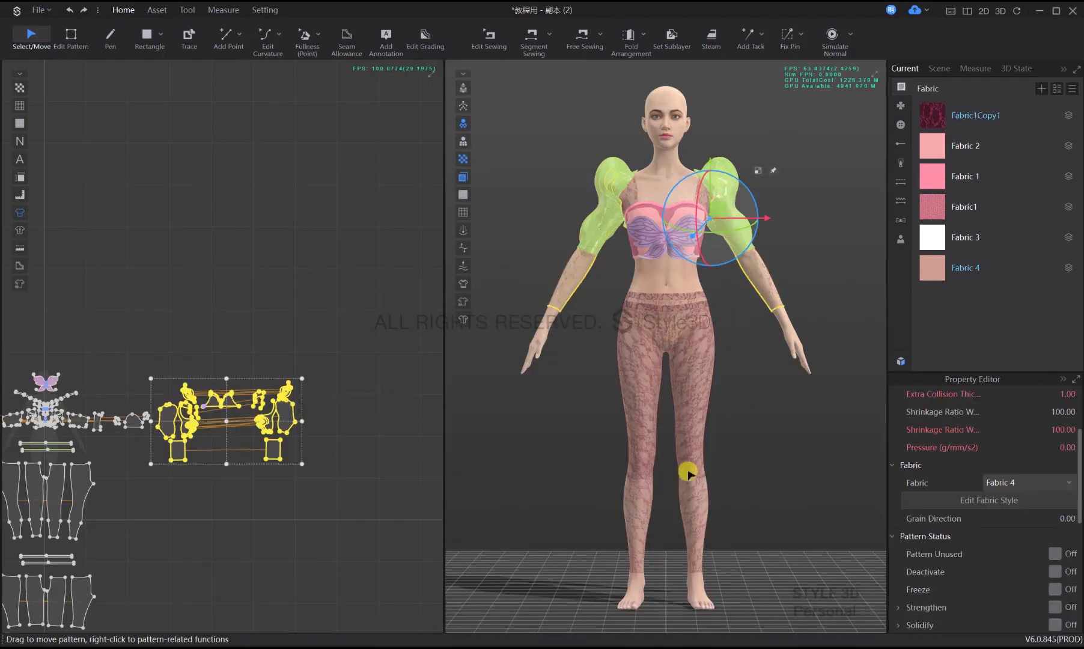
{"action": "scroll", "coordinate": [1036, 510], "scroll_direction": "down", "scroll_amount": 7}
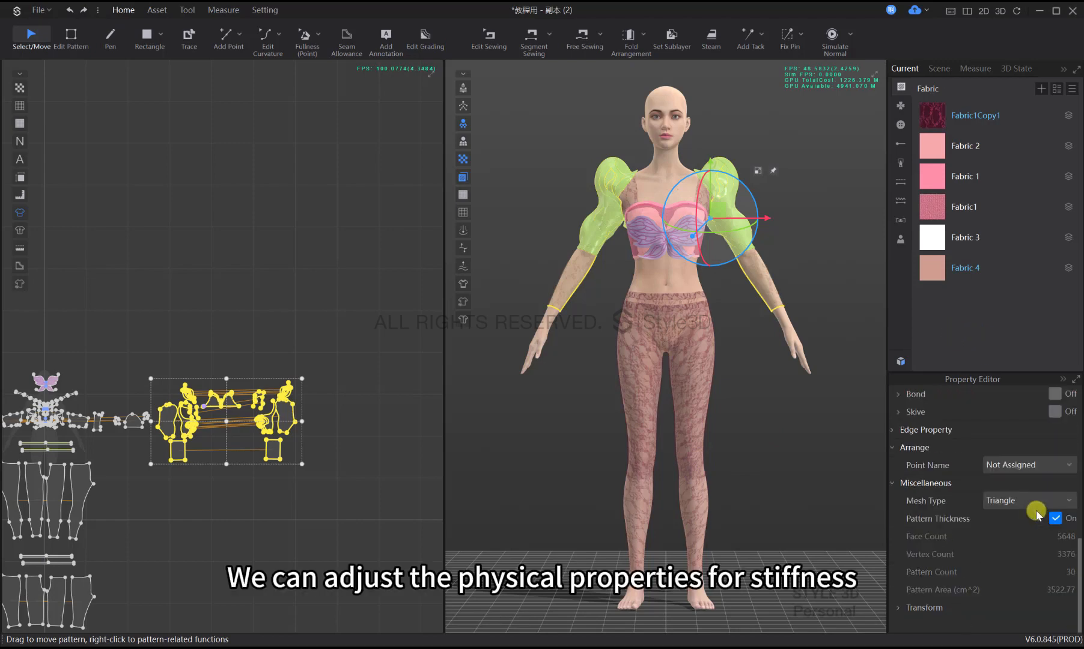
{"action": "scroll", "coordinate": [1035, 512], "scroll_direction": "up", "scroll_amount": 4}
{"action": "scroll", "coordinate": [1037, 512], "scroll_direction": "up", "scroll_amount": 2}
{"action": "left_click", "coordinate": [295, 438]}
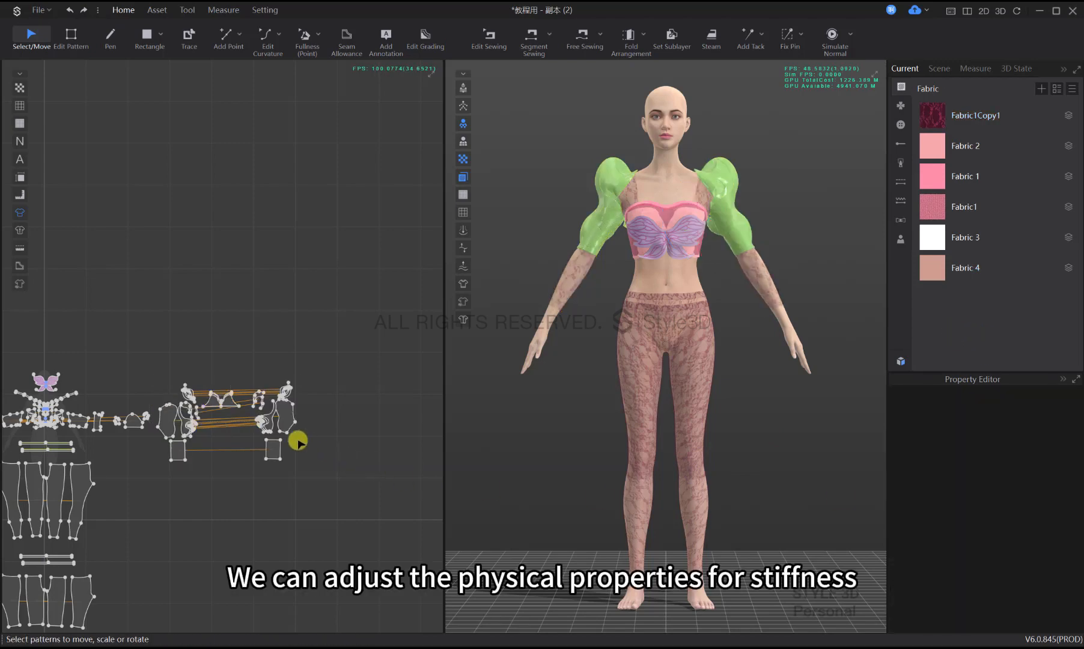
{"action": "scroll", "coordinate": [283, 409], "scroll_direction": "up", "scroll_amount": 5}
{"action": "left_click", "coordinate": [269, 379]}
{"action": "scroll", "coordinate": [1015, 565], "scroll_direction": "down", "scroll_amount": 6}
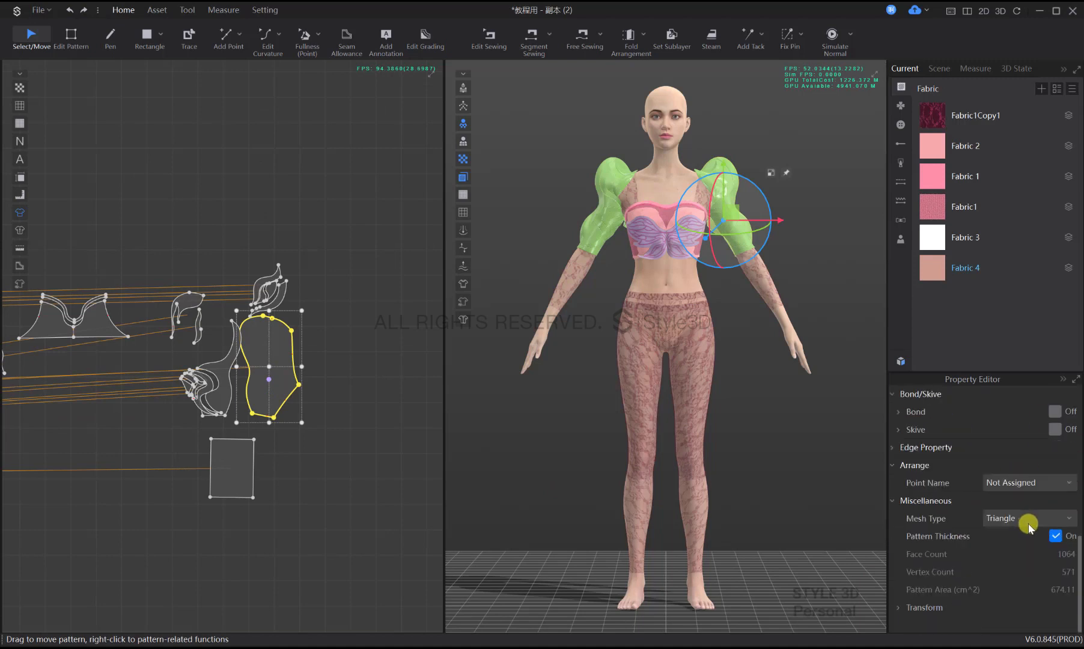
{"action": "scroll", "coordinate": [1029, 524], "scroll_direction": "up", "scroll_amount": 4}
Examine the material and physical properties of Fabric 4, including its stretch, bending and buckling values
{"action": "left_click", "coordinate": [934, 276]}
{"action": "scroll", "coordinate": [1042, 523], "scroll_direction": "down", "scroll_amount": 2}
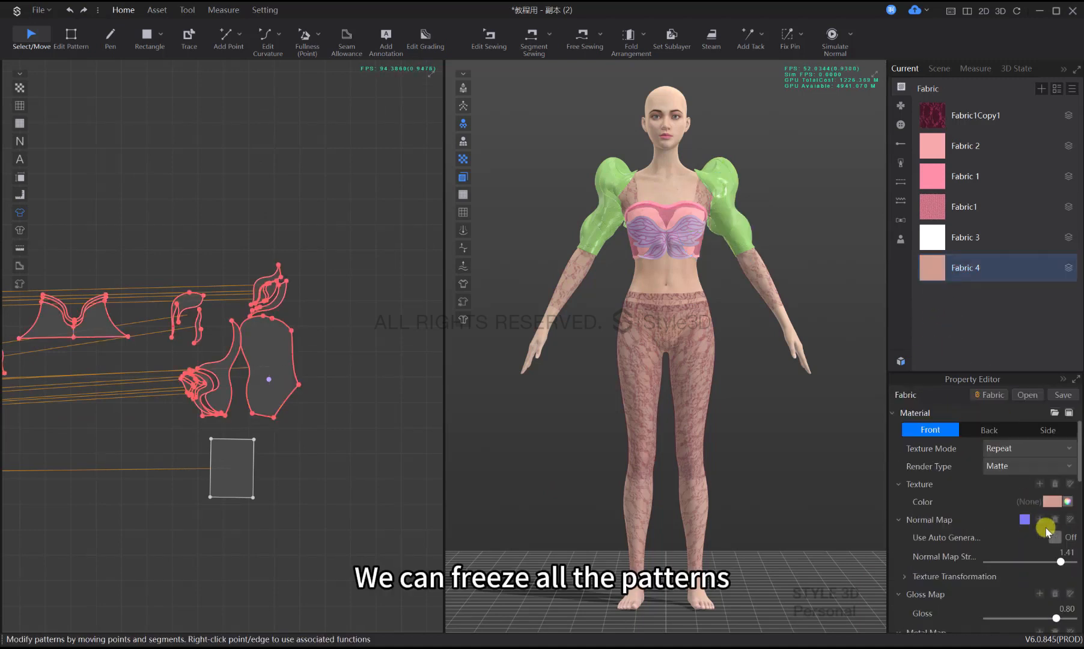
{"action": "scroll", "coordinate": [1045, 531], "scroll_direction": "down", "scroll_amount": 4}
{"action": "scroll", "coordinate": [1049, 533], "scroll_direction": "down", "scroll_amount": 2}
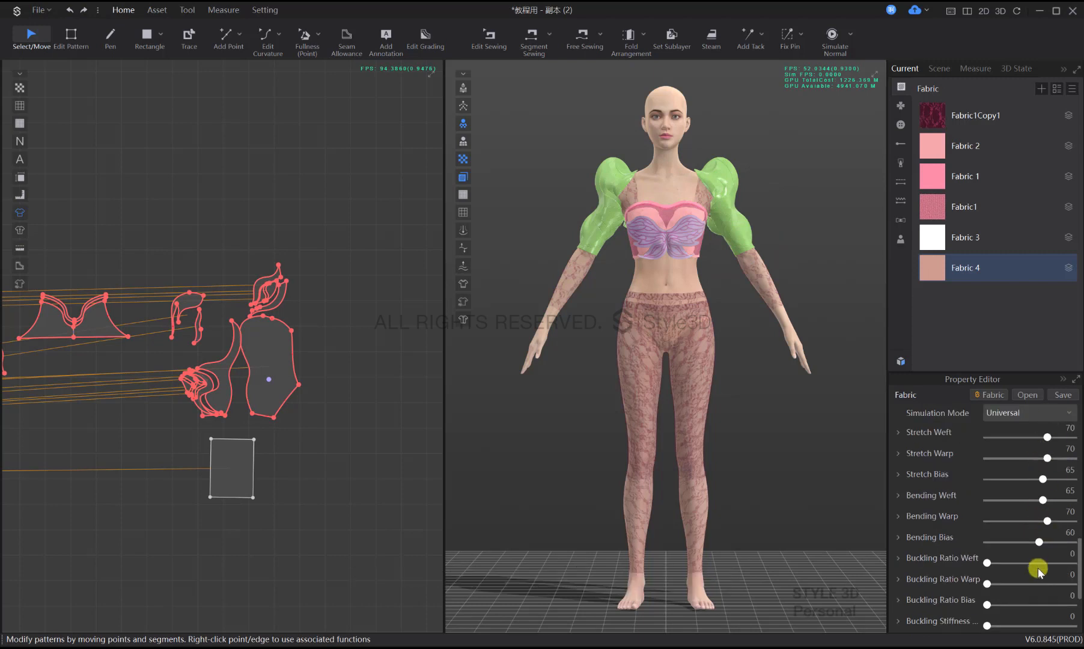
{"action": "scroll", "coordinate": [1039, 571], "scroll_direction": "down", "scroll_amount": 2}
{"action": "scroll", "coordinate": [1040, 573], "scroll_direction": "up", "scroll_amount": 10}
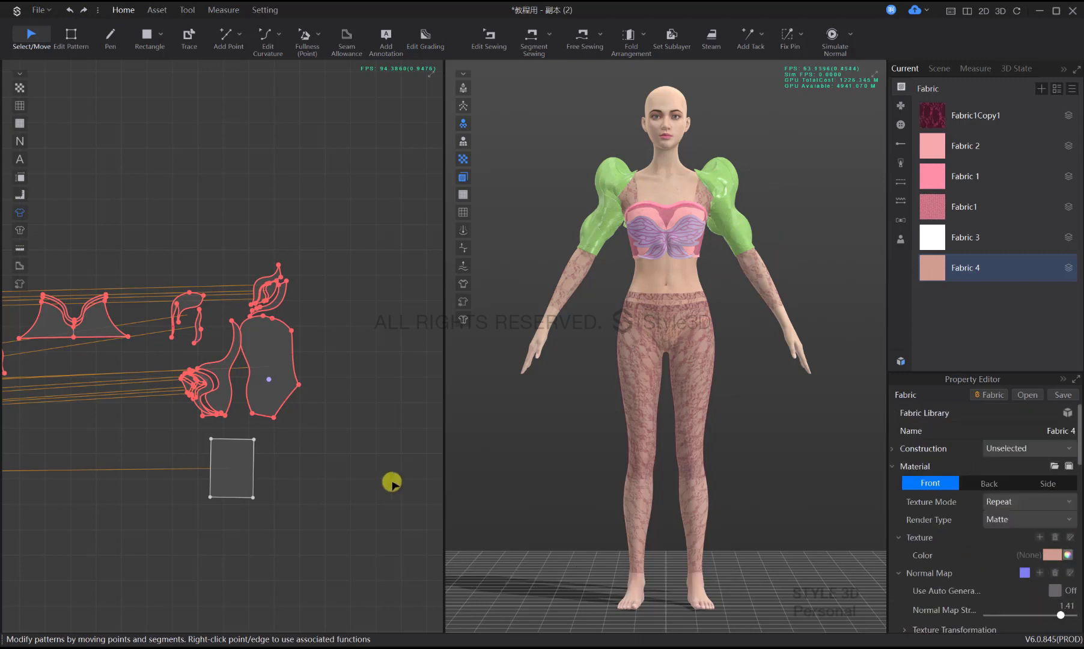
Freeze all the patterns of the garment
{"action": "scroll", "coordinate": [1018, 568], "scroll_direction": "down", "scroll_amount": 2}
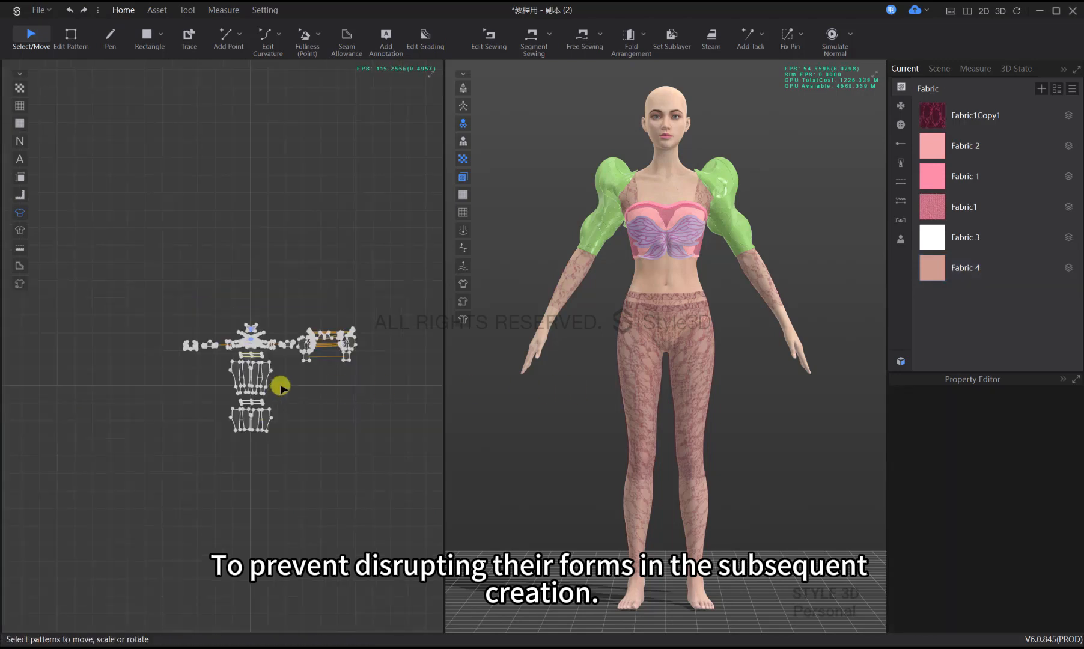
{"action": "scroll", "coordinate": [280, 386], "scroll_direction": "up", "scroll_amount": 3}
{"action": "scroll", "coordinate": [333, 397], "scroll_direction": "down", "scroll_amount": 3}
{"action": "middle_click_drag", "start_coordinate": [333, 398], "coordinate": [252, 403]}
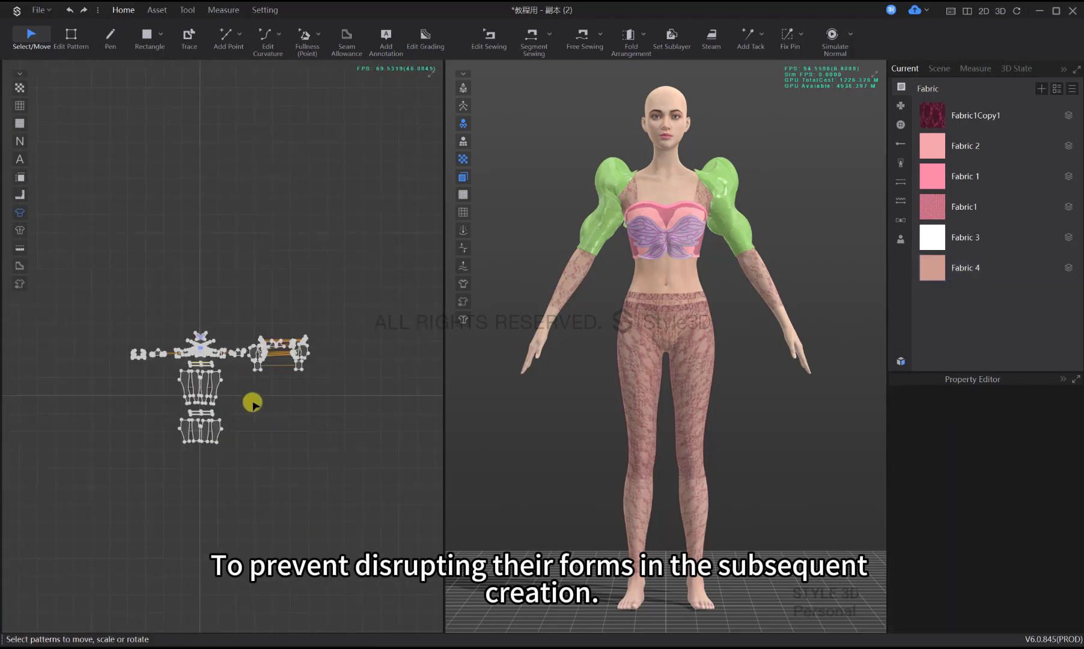
{"action": "left_click_drag", "start_coordinate": [351, 453], "coordinate": [122, 343]}
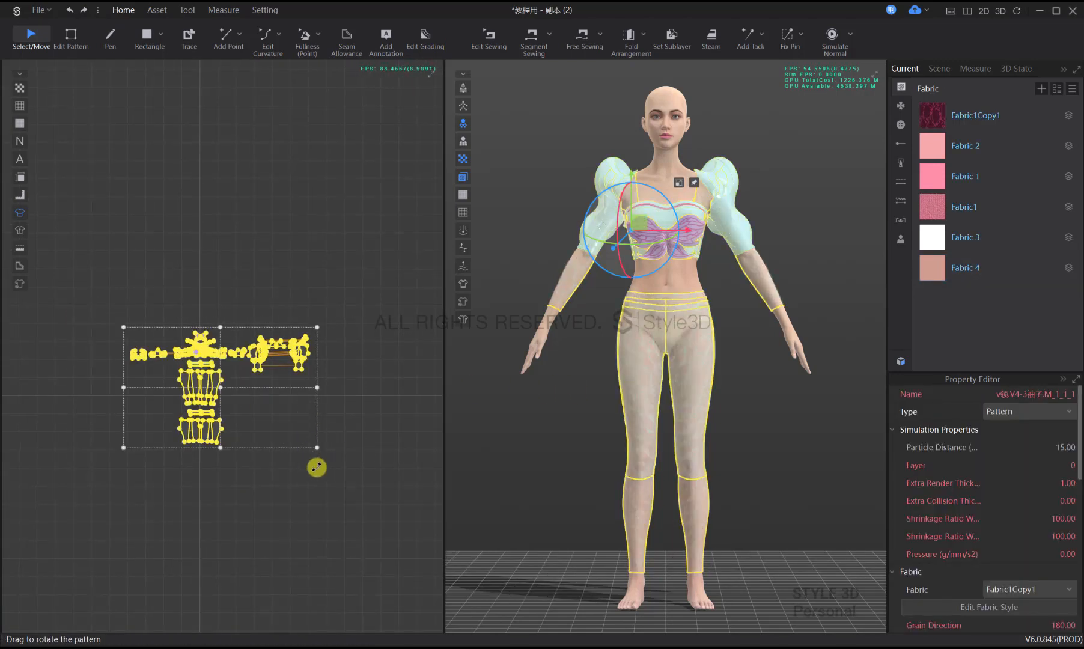
{"action": "left_click", "coordinate": [343, 442]}
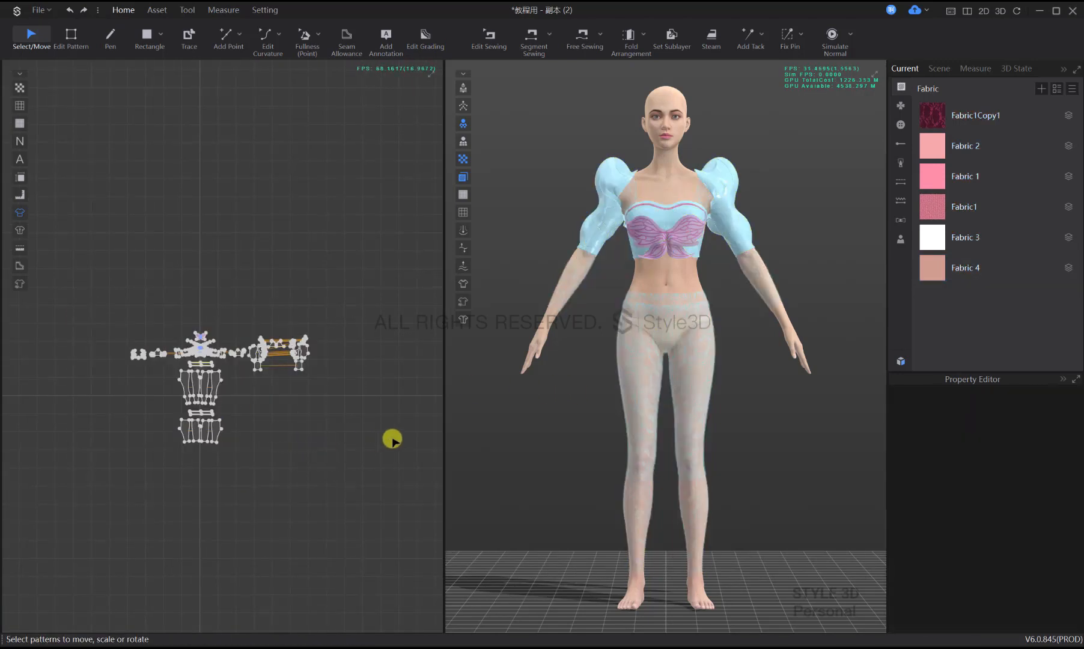
Load the RUCN top and skirt outfit from the Resource Library with load type Add, including only the Garment object
{"action": "left_click", "coordinate": [901, 364]}
{"action": "double_click", "coordinate": [539, 320]}
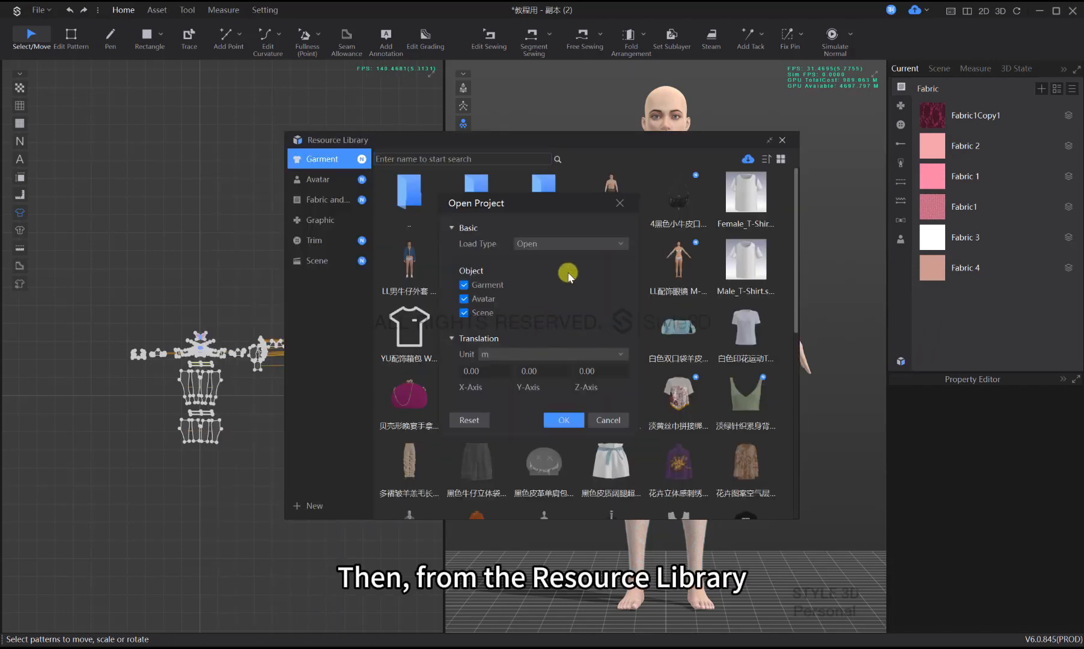
{"action": "left_click", "coordinate": [532, 266]}
{"action": "left_click", "coordinate": [465, 312]}
{"action": "left_click", "coordinate": [565, 421]}
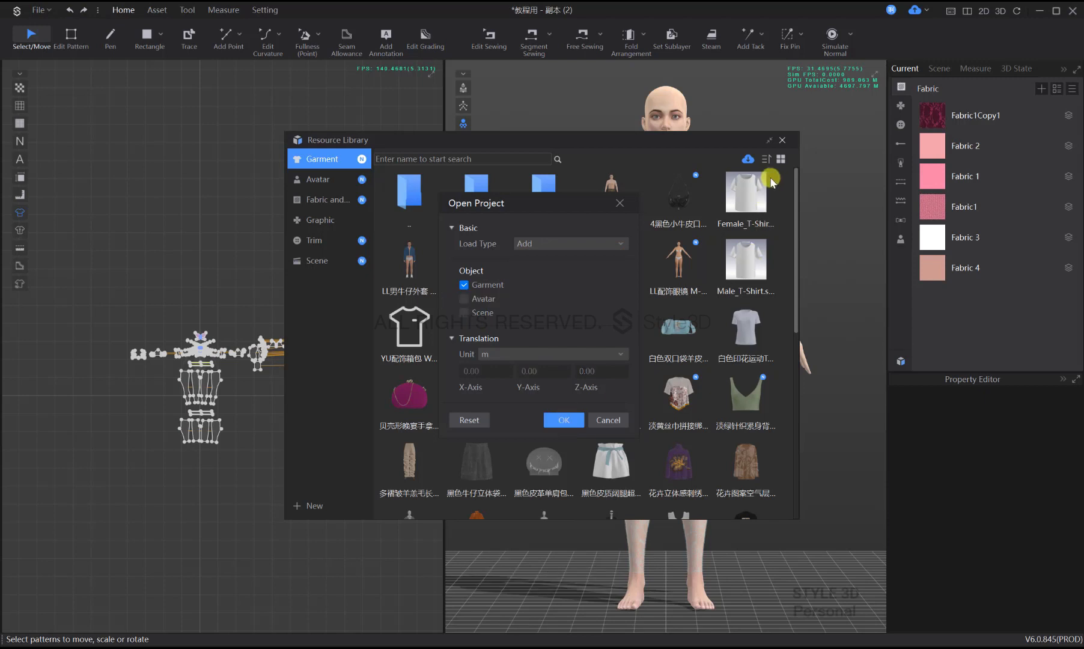
{"action": "left_click", "coordinate": [783, 142]}
Move the added outfit's patterns clear of the existing ones and delete its top, sleeve and strap pieces
{"action": "scroll", "coordinate": [325, 334], "scroll_direction": "down", "scroll_amount": 2}
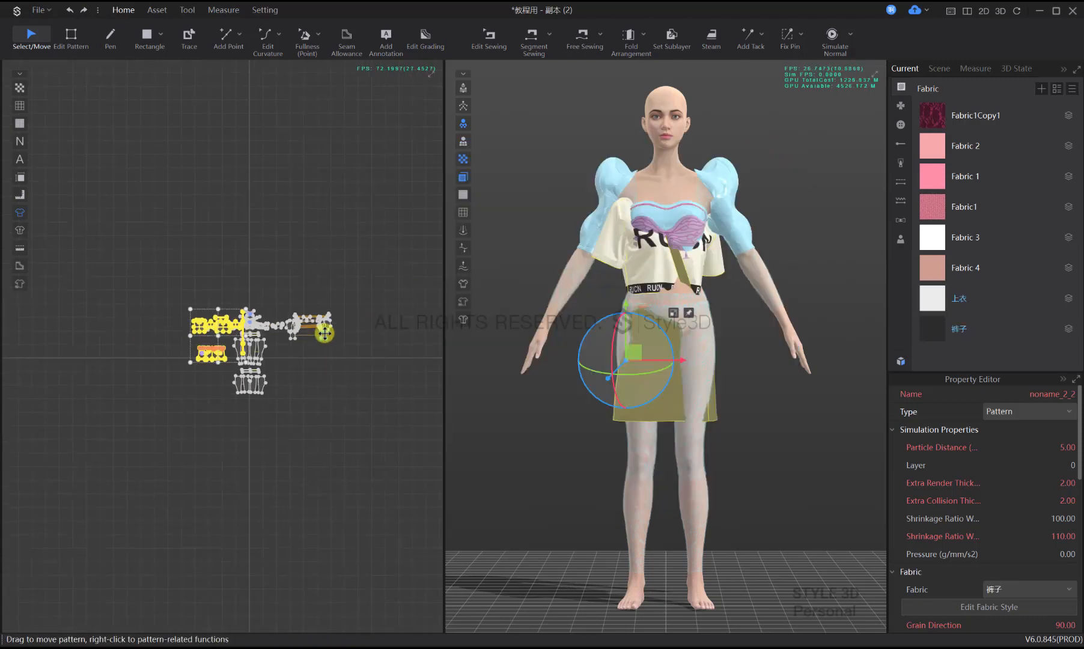
{"action": "mouse_move", "coordinate": [240, 357]}
{"action": "left_mouse_down"}
{"action": "mouse_move", "coordinate": [256, 429]}
{"action": "mouse_move", "coordinate": [277, 458]}
{"action": "mouse_move", "coordinate": [198, 411]}
{"action": "left_mouse_up"}
{"action": "scroll", "coordinate": [324, 436], "scroll_direction": "up", "scroll_amount": 2}
{"action": "left_click_drag", "start_coordinate": [301, 437], "coordinate": [3, 306]}
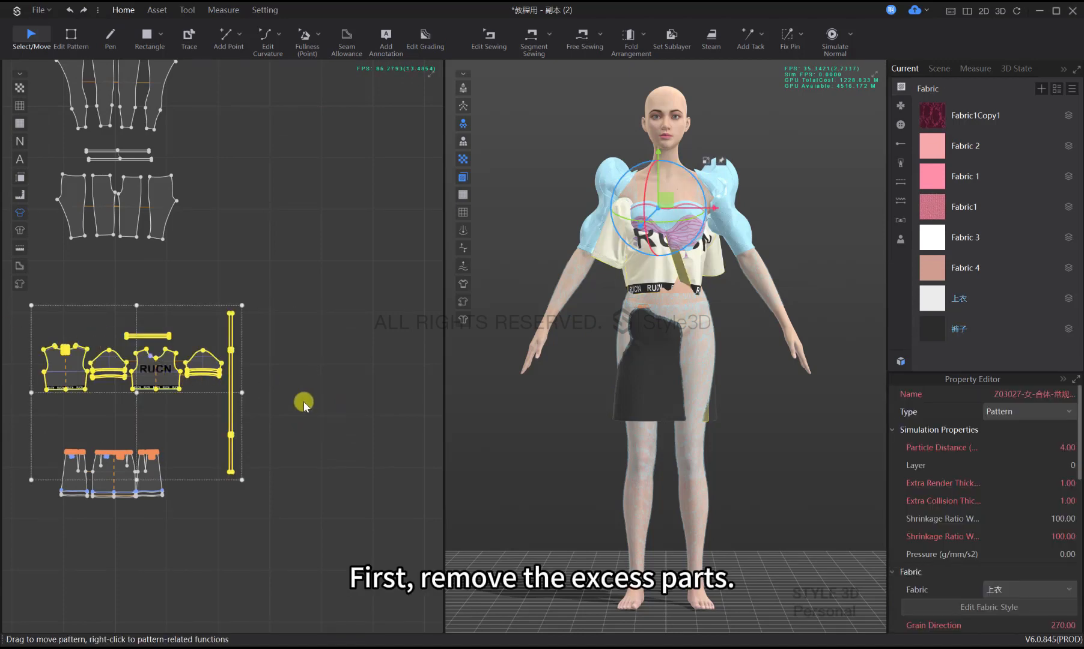
{"action": "key", "text": "Delete"}
Place the skirt patterns just below the trouser patterns and delete the narrow strips along the skirt hem
{"action": "middle_click_drag", "start_coordinate": [304, 406], "coordinate": [357, 411]}
{"action": "left_click_drag", "start_coordinate": [111, 424], "coordinate": [210, 286]}
{"action": "left_click", "coordinate": [282, 266]}
{"action": "scroll", "coordinate": [266, 399], "scroll_direction": "up", "scroll_amount": 4}
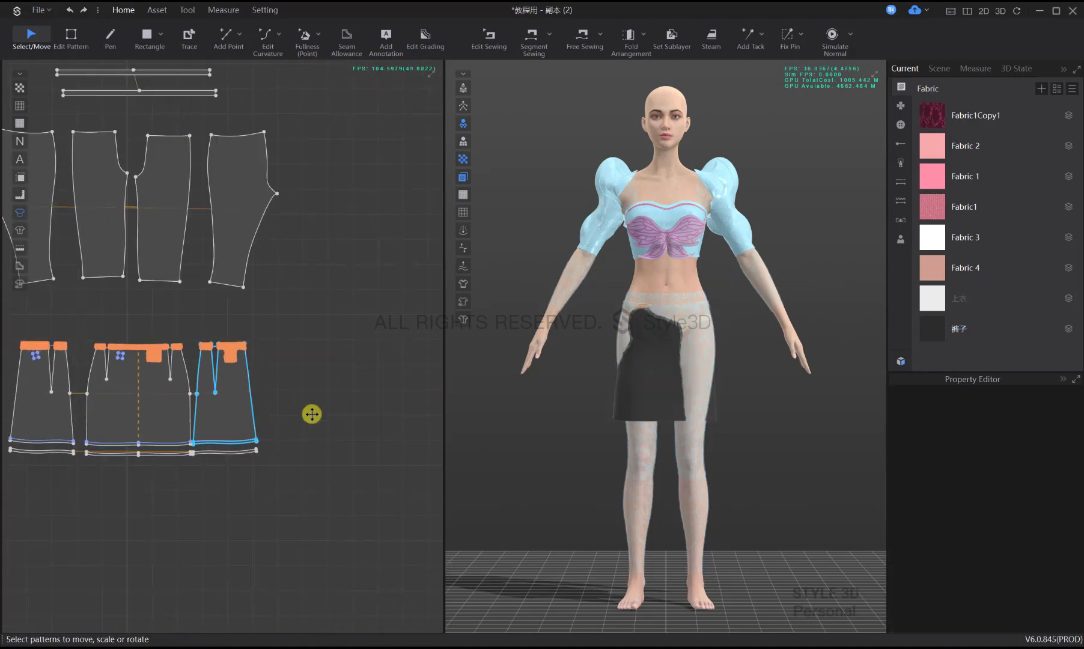
{"action": "left_click_drag", "start_coordinate": [323, 450], "coordinate": [55, 472]}
{"action": "key", "text": "Delete"}
Raise the skirt on the avatar so its waistline sits higher over the leggings
{"action": "scroll", "coordinate": [604, 281], "scroll_direction": "up", "scroll_amount": 3}
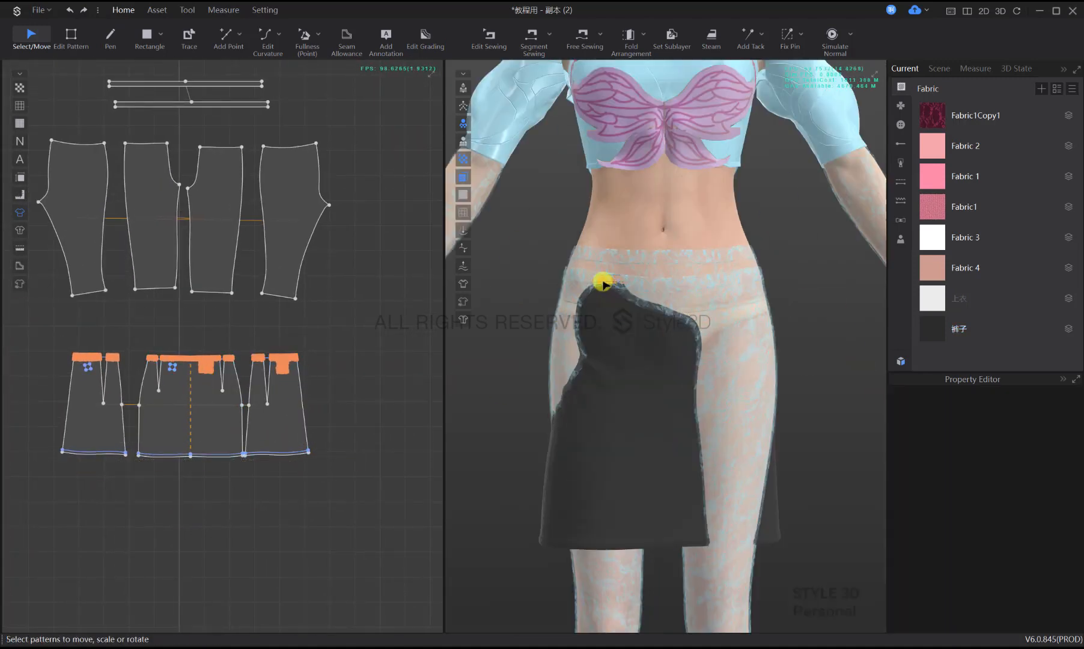
{"action": "double_click", "coordinate": [604, 282]}
{"action": "key", "text": "5"}
{"action": "key", "text": "2"}
{"action": "left_click_drag", "start_coordinate": [693, 376], "coordinate": [692, 356]}
{"action": "right_click", "coordinate": [687, 295]}
{"action": "left_click", "coordinate": [724, 321]}
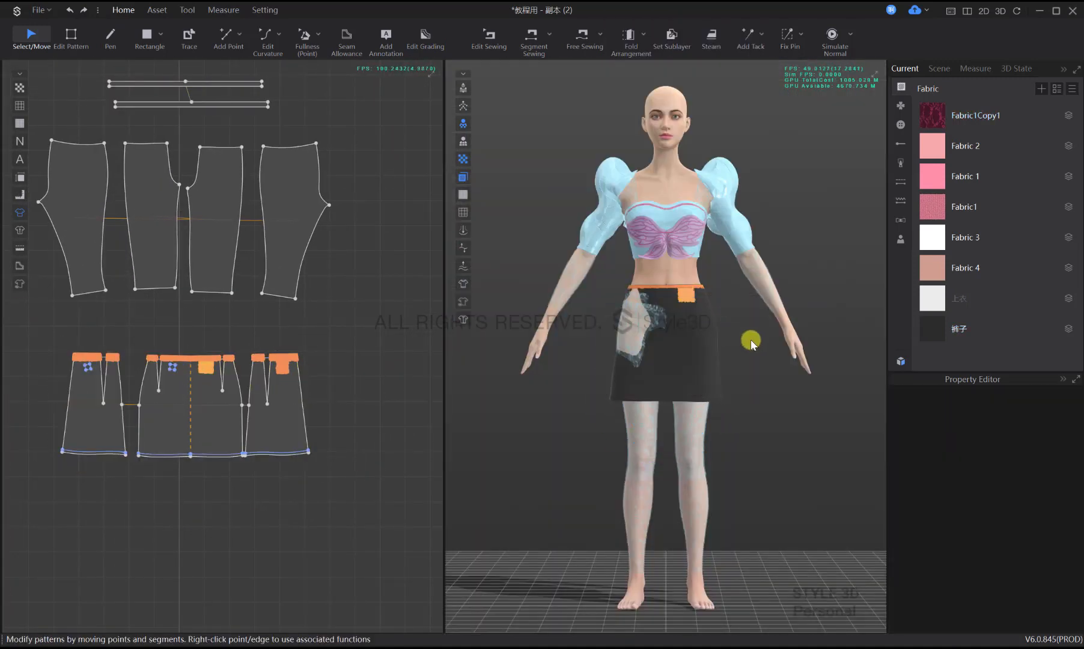
Delete all fixed pins from the front and back skirt patterns
{"action": "left_click", "coordinate": [266, 412]}
{"action": "scroll", "coordinate": [272, 410], "scroll_direction": "up", "scroll_amount": 2}
{"action": "key", "text": "z"}
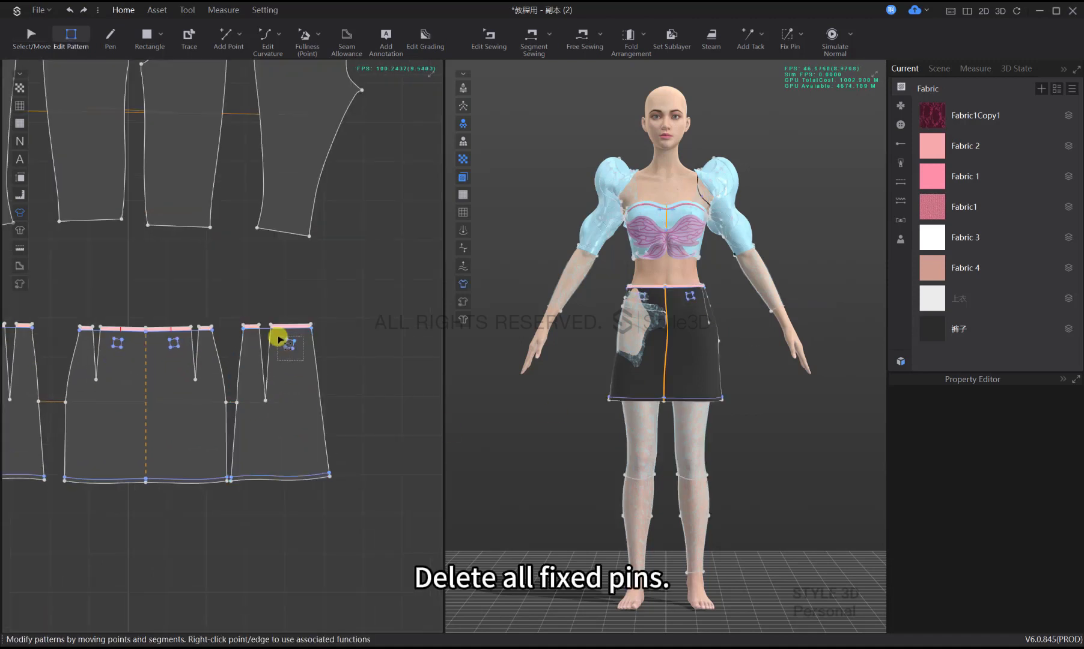
{"action": "double_click", "coordinate": [284, 340]}
{"action": "key", "text": "Delete"}
{"action": "double_click", "coordinate": [168, 339]}
{"action": "key", "text": "Delete"}
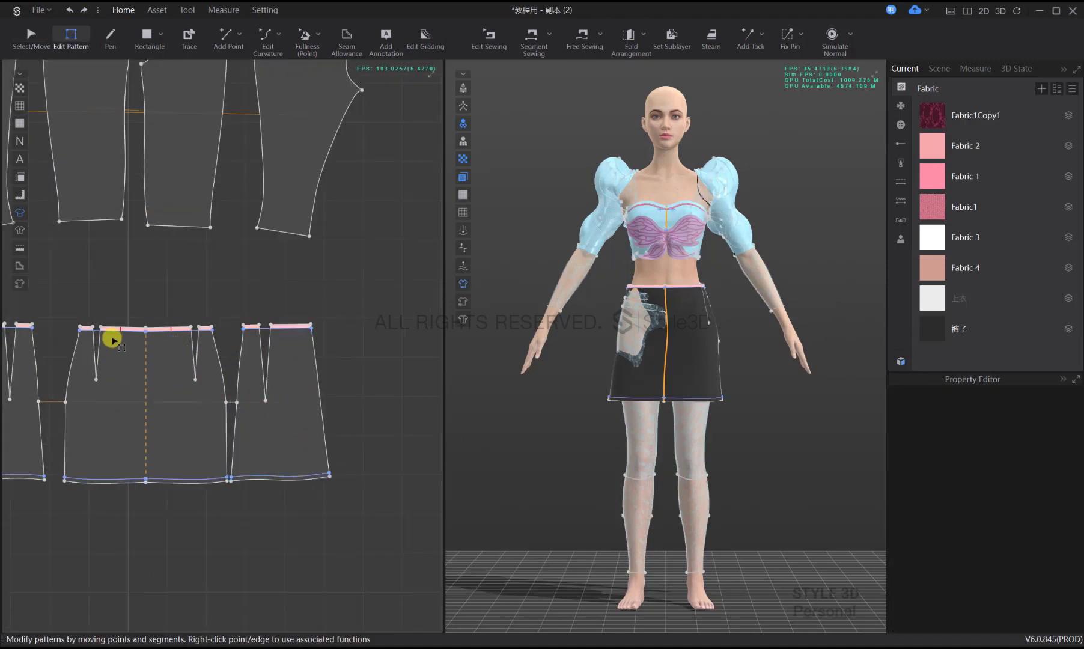
Delete the internal reference lines just below the waist edges of the skirt patterns
{"action": "scroll", "coordinate": [141, 364], "scroll_direction": "down", "scroll_amount": 2}
{"action": "middle_click_drag", "start_coordinate": [130, 370], "coordinate": [232, 373]}
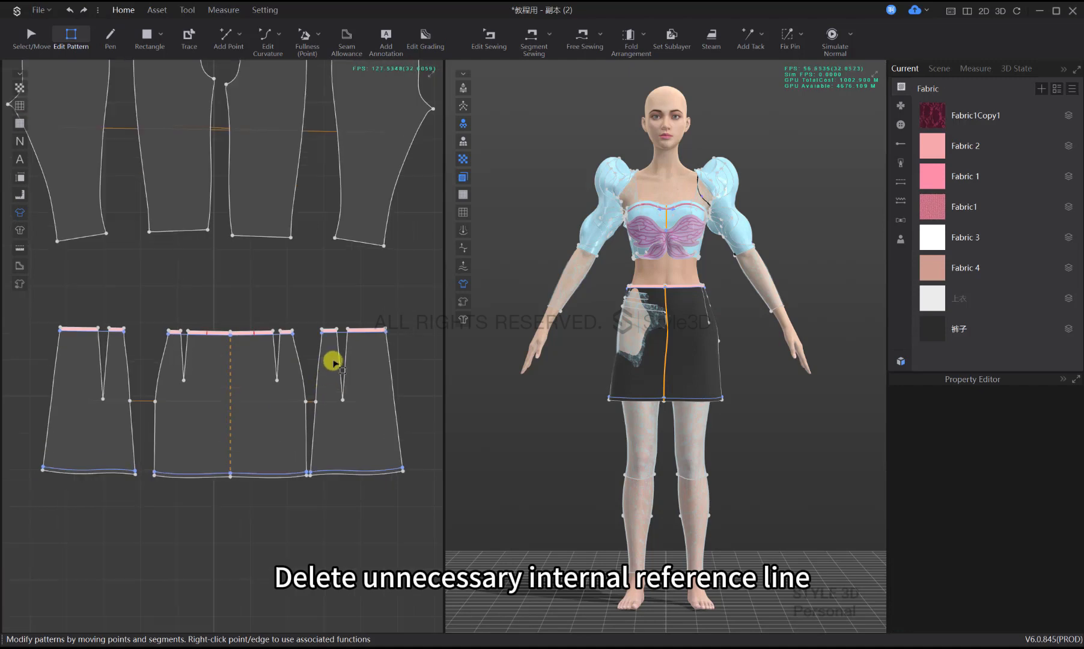
{"action": "scroll", "coordinate": [332, 358], "scroll_direction": "up", "scroll_amount": 2}
{"action": "left_click", "coordinate": [351, 305]}
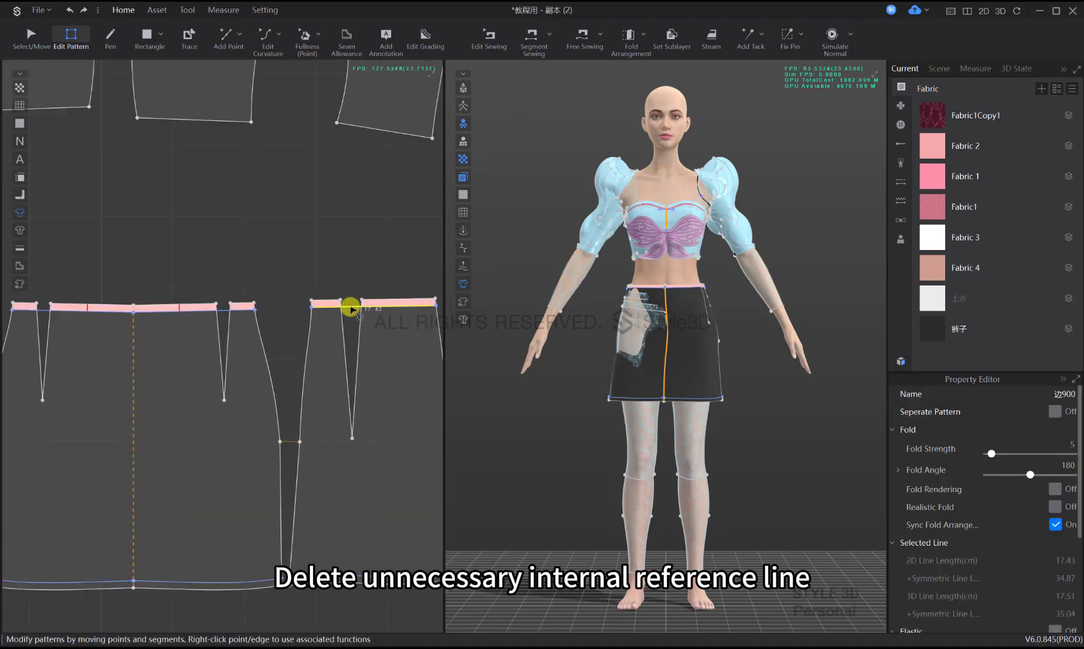
{"action": "left_click", "coordinate": [225, 310], "text": "shift"}
{"action": "key", "text": "Delete"}
Turn off Seam Taping on all the skirt's waist edges
{"action": "left_click", "coordinate": [391, 299]}
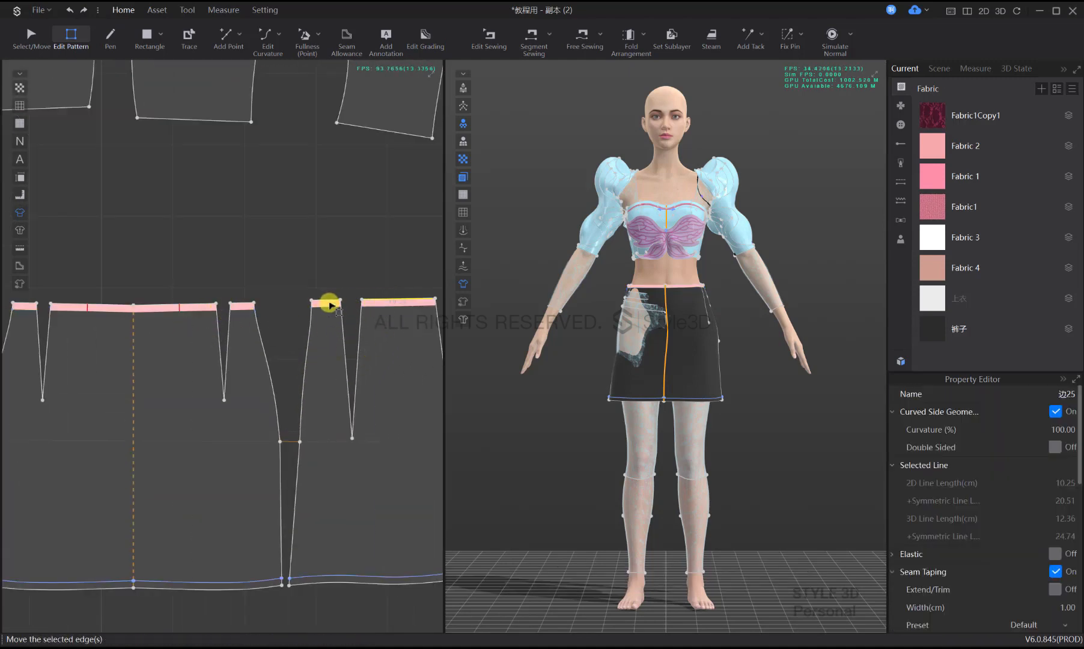
{"action": "left_click", "coordinate": [241, 306], "text": "shift"}
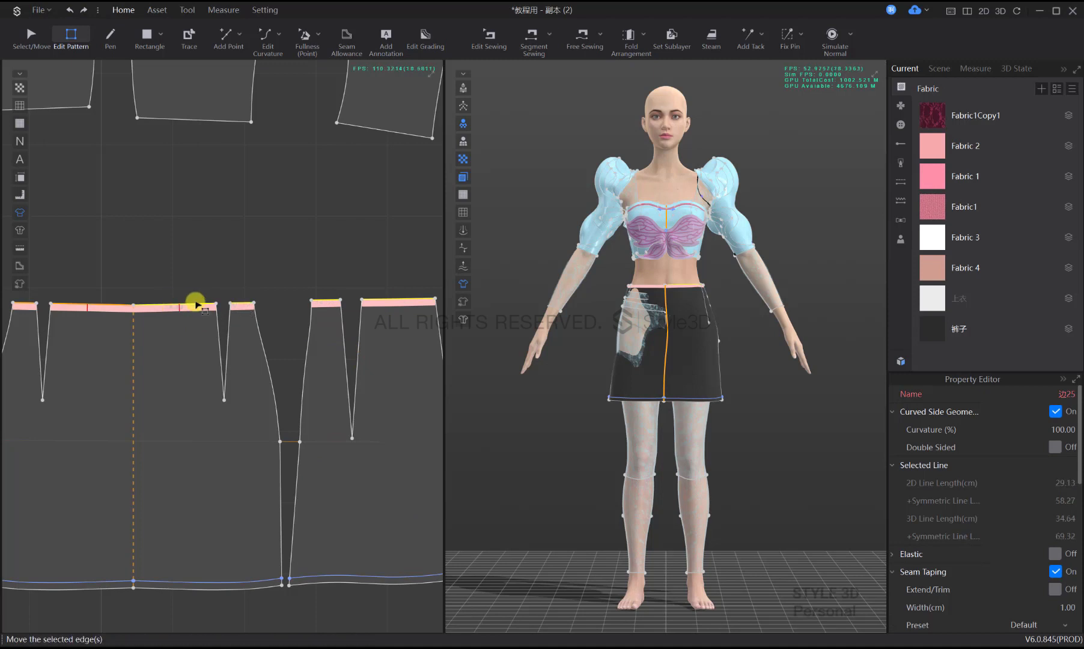
{"action": "left_click", "coordinate": [674, 516]}
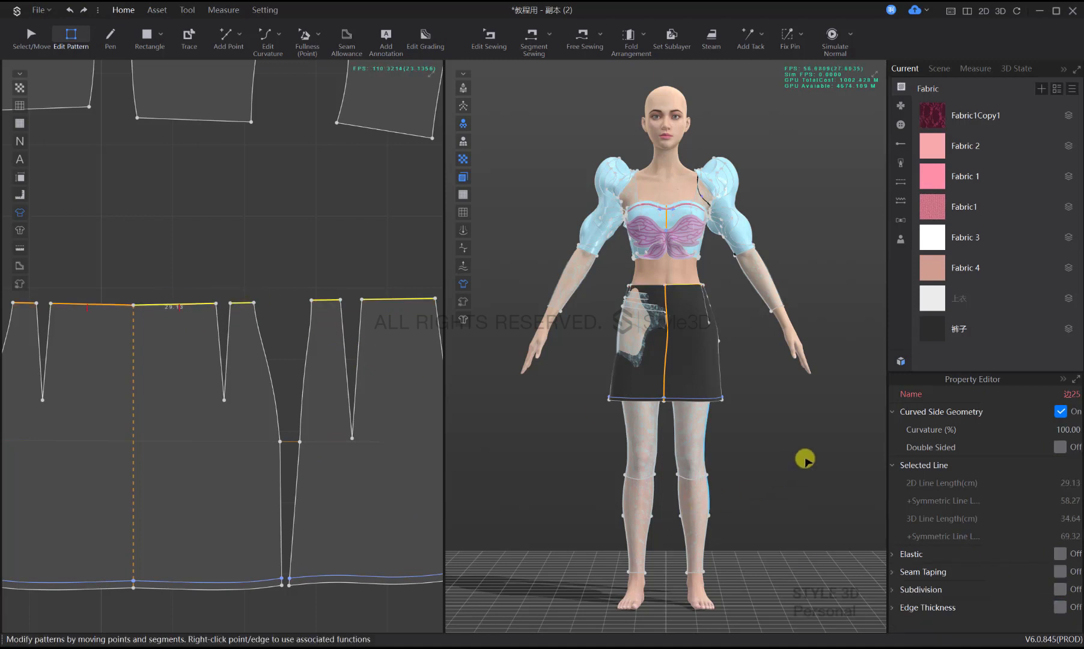
Start the simulation to drape the skirt on the avatar and inspect it from the back
{"action": "scroll", "coordinate": [710, 445], "scroll_direction": "up", "scroll_amount": 3}
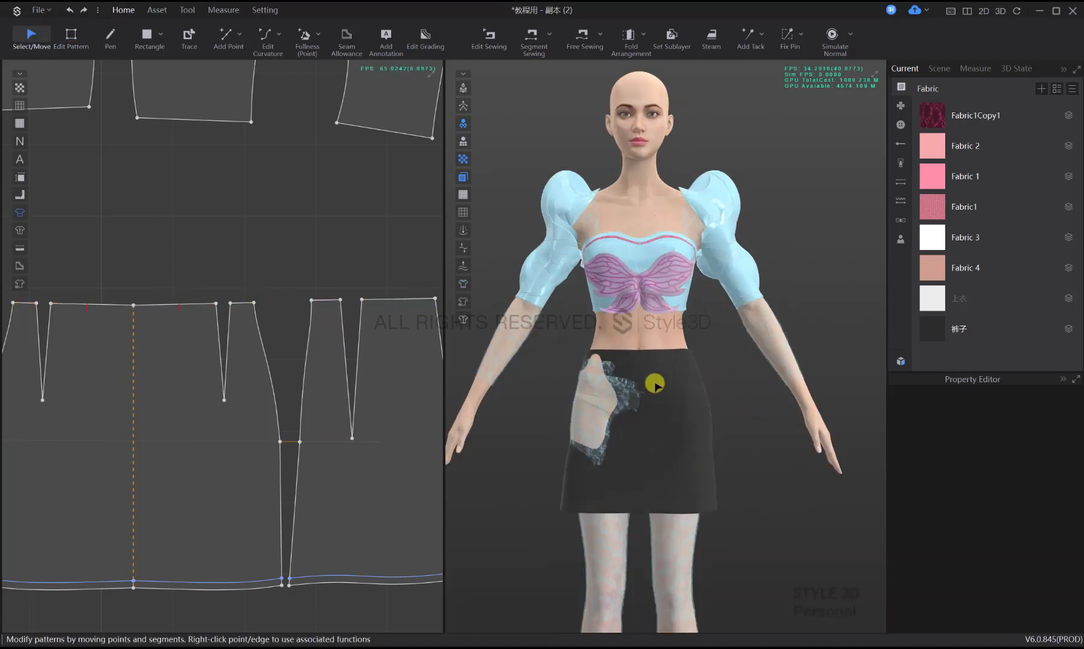
{"action": "key", "text": "space"}
{"action": "scroll", "coordinate": [674, 391], "scroll_direction": "down", "scroll_amount": 3}
{"action": "right_click_drag", "start_coordinate": [675, 375], "coordinate": [458, 376]}
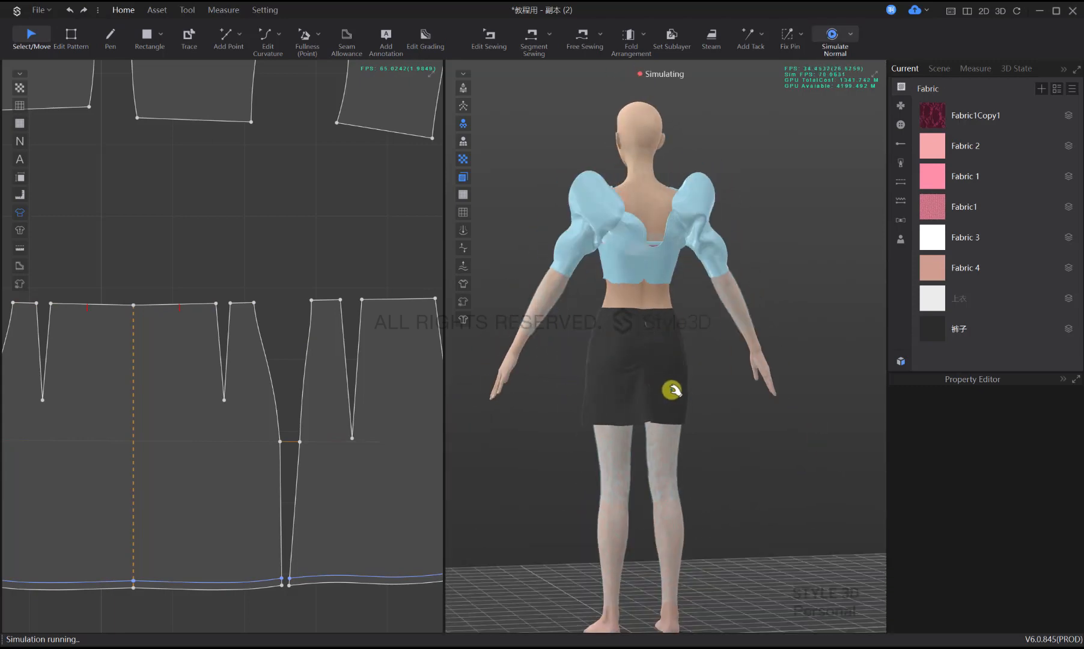
Select all the skirt patterns and turn on Strengthen to harden them
{"action": "left_click", "coordinate": [649, 419]}
{"action": "scroll", "coordinate": [284, 443], "scroll_direction": "down", "scroll_amount": 2}
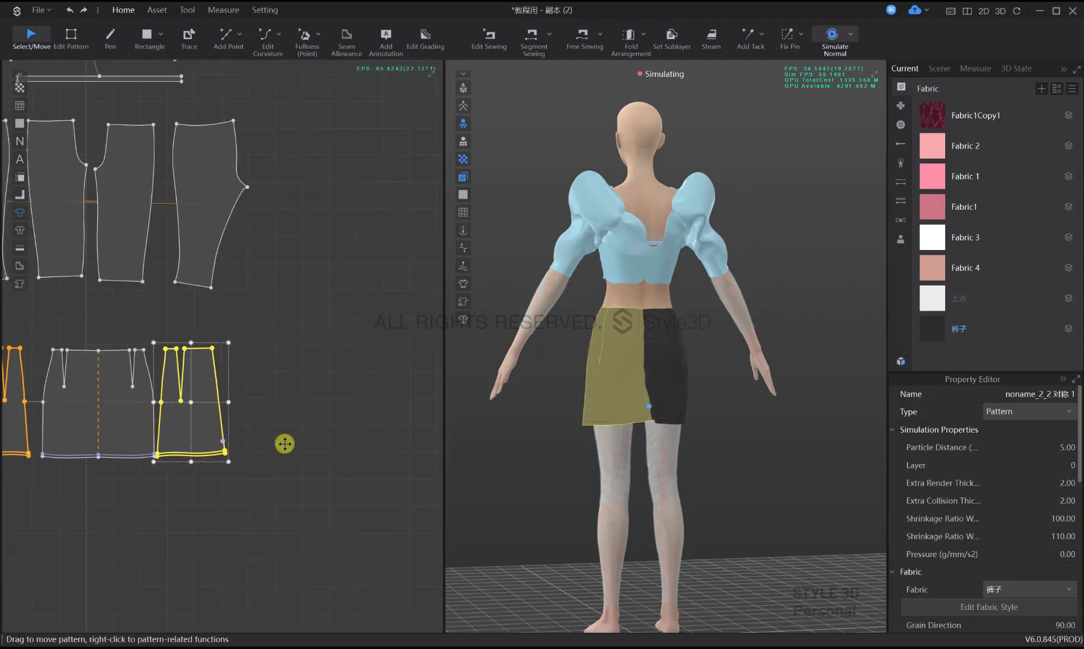
{"action": "left_click", "coordinate": [307, 439]}
{"action": "scroll", "coordinate": [307, 438], "scroll_direction": "down", "scroll_amount": 3}
{"action": "left_click", "coordinate": [206, 407]}
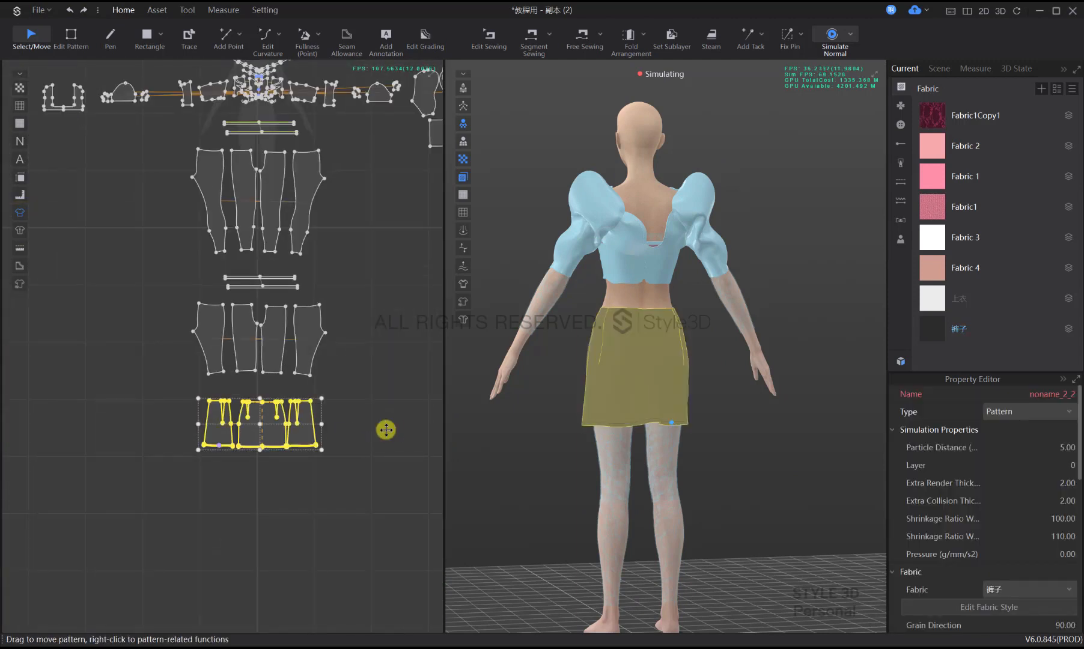
{"action": "left_click", "coordinate": [749, 437]}
{"action": "right_click_drag", "start_coordinate": [709, 407], "coordinate": [501, 460]}
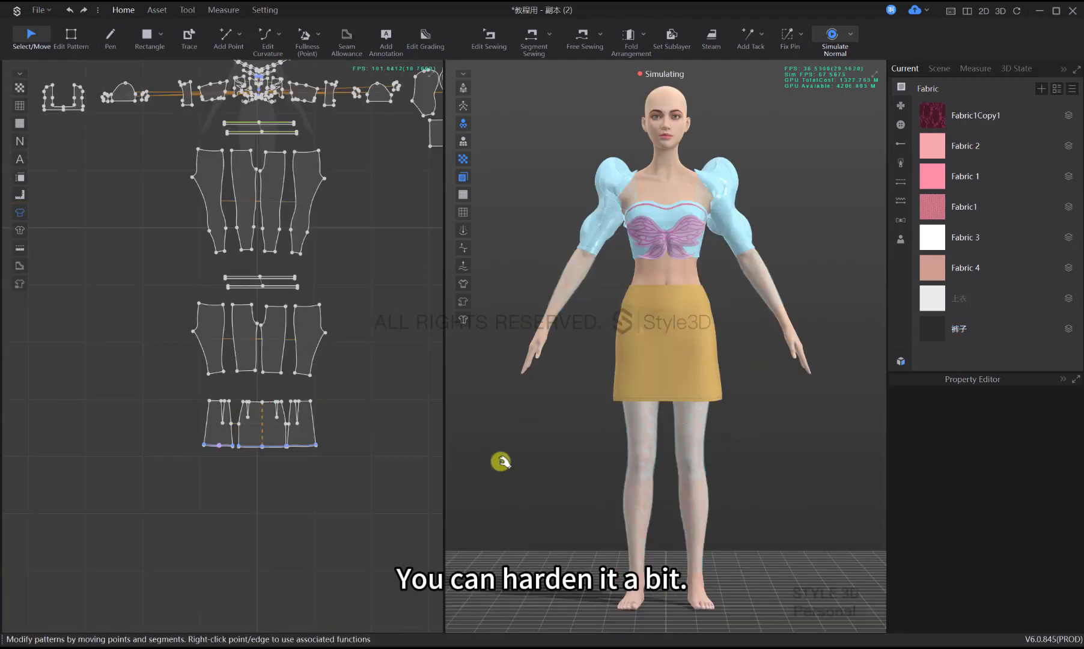
Simulate the strengthened skirt until it settles smoothly and inspect its fit from the side and front
{"action": "left_click", "coordinate": [653, 360]}
{"action": "mouse_move", "coordinate": [644, 358]}
{"action": "right_mouse_down"}
{"action": "mouse_move", "coordinate": [757, 387]}
{"action": "mouse_move", "coordinate": [653, 339]}
{"action": "right_mouse_up"}
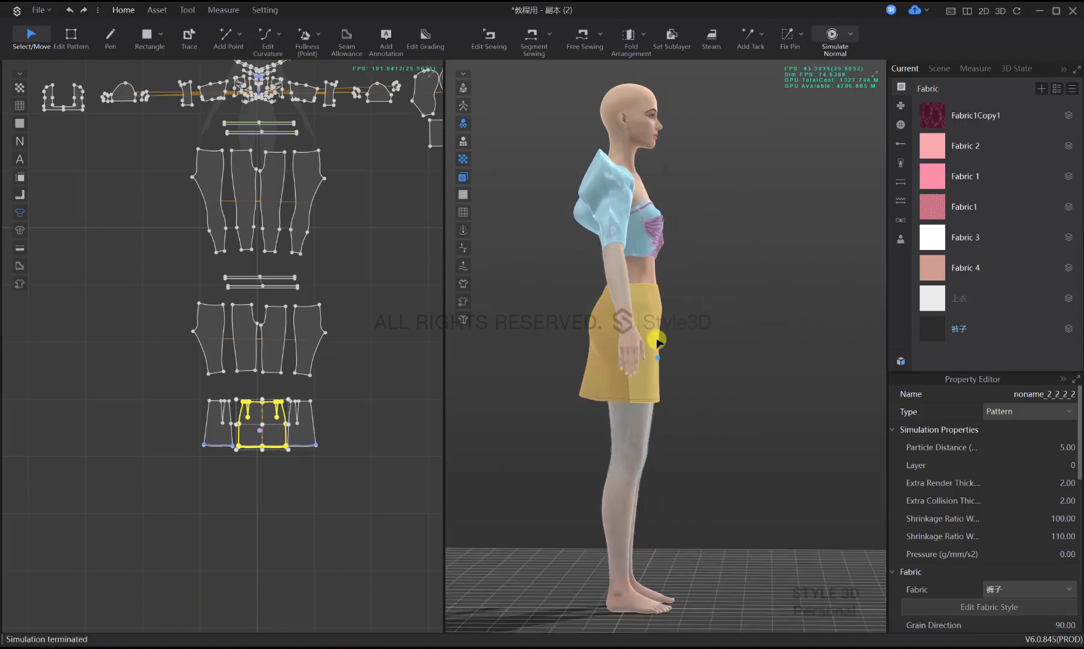
{"action": "left_click", "coordinate": [719, 376]}
{"action": "right_click_drag", "start_coordinate": [719, 377], "coordinate": [637, 377]}
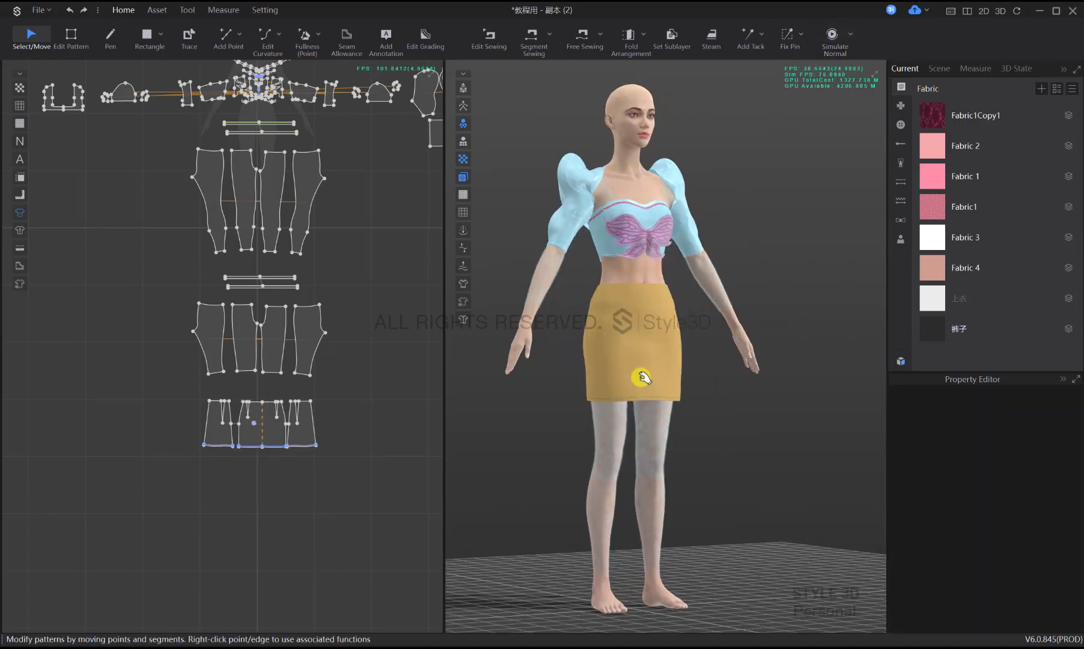
{"action": "key", "text": "space"}
{"action": "right_click_drag", "start_coordinate": [745, 407], "coordinate": [617, 397]}
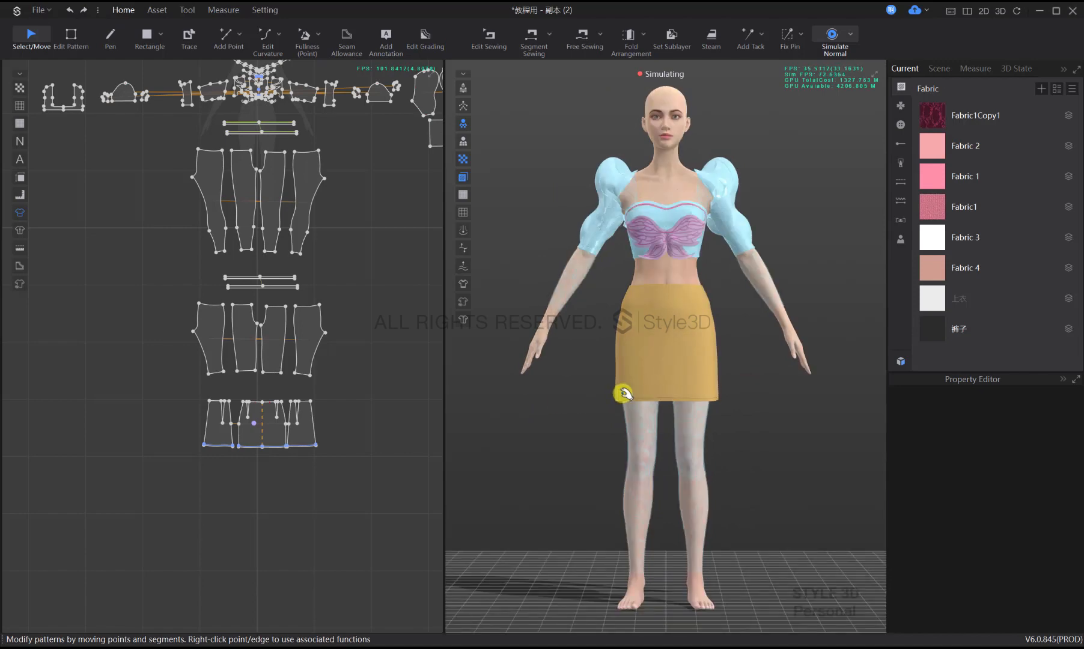
Stop the simulation and turn off Strengthen for all the skirt patterns
{"action": "key", "text": "space"}
{"action": "left_click", "coordinate": [305, 414]}
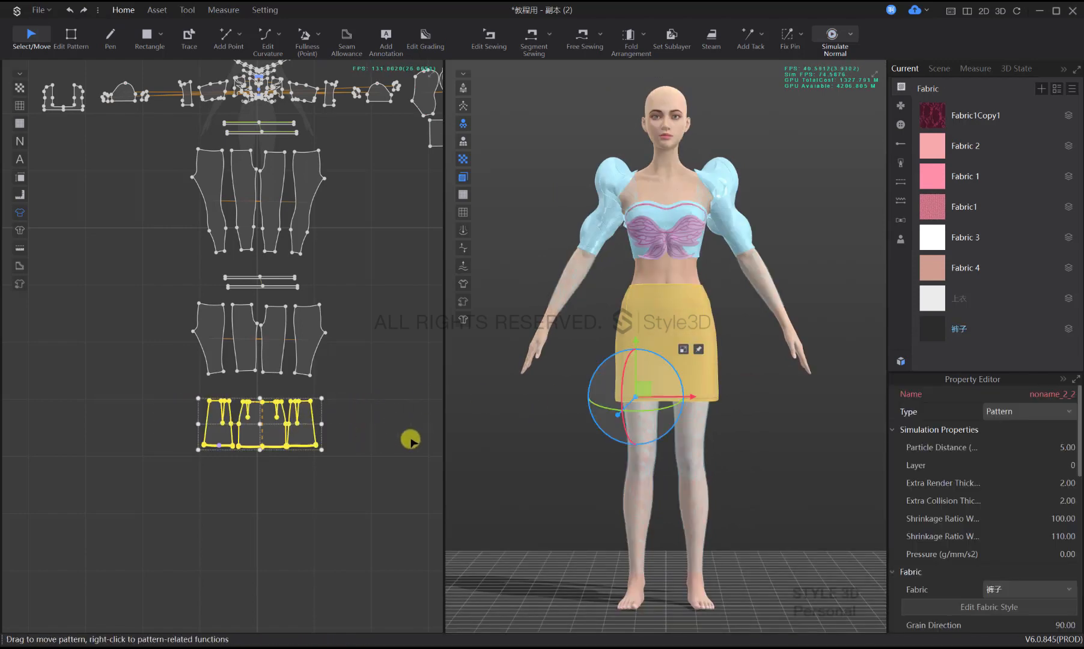
{"action": "left_click", "coordinate": [353, 493]}
Delete the internal fold lines just above the hem on the back and front skirt patterns
{"action": "scroll", "coordinate": [293, 441], "scroll_direction": "up", "scroll_amount": 5}
{"action": "key", "text": "z"}
{"action": "left_click", "coordinate": [312, 457]}
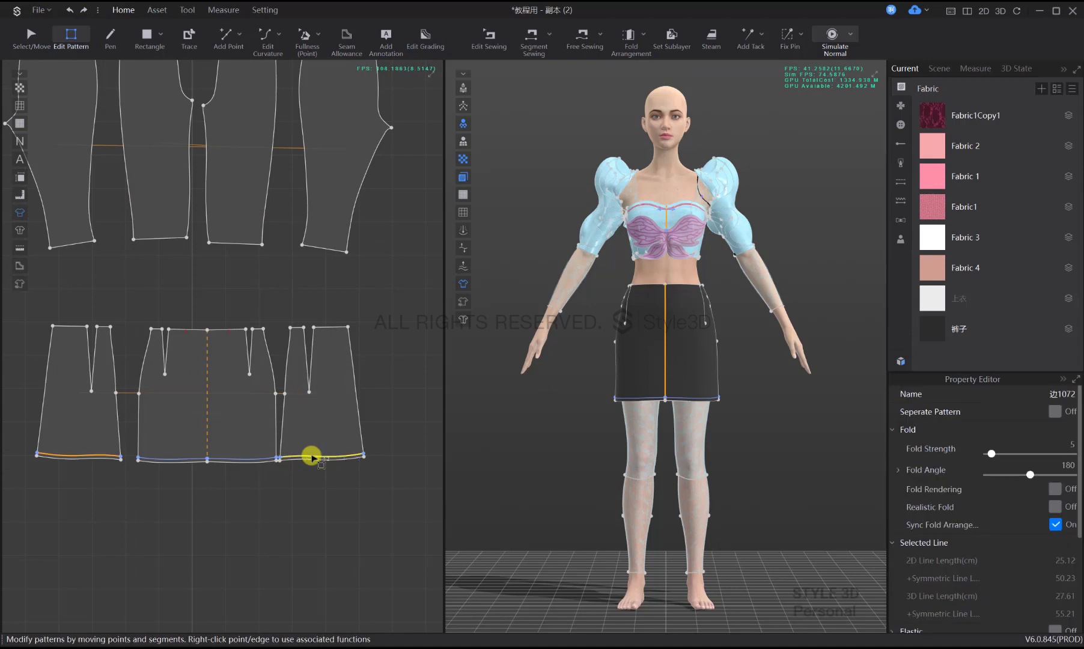
{"action": "left_click", "coordinate": [253, 460]}
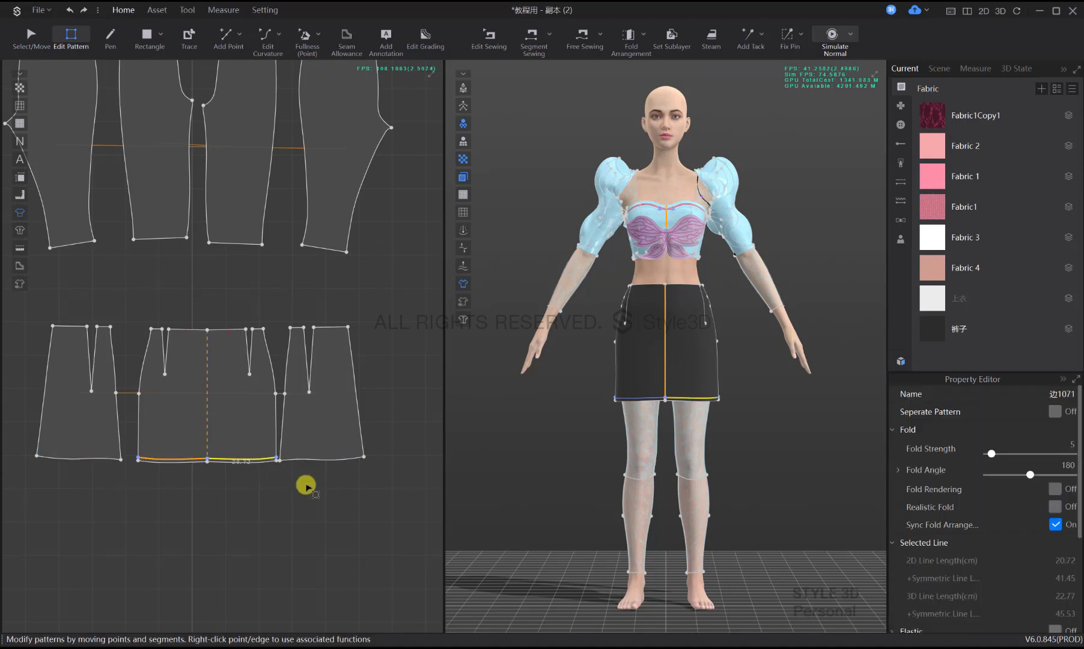
{"action": "left_click", "coordinate": [348, 490]}
{"action": "key", "text": "a"}
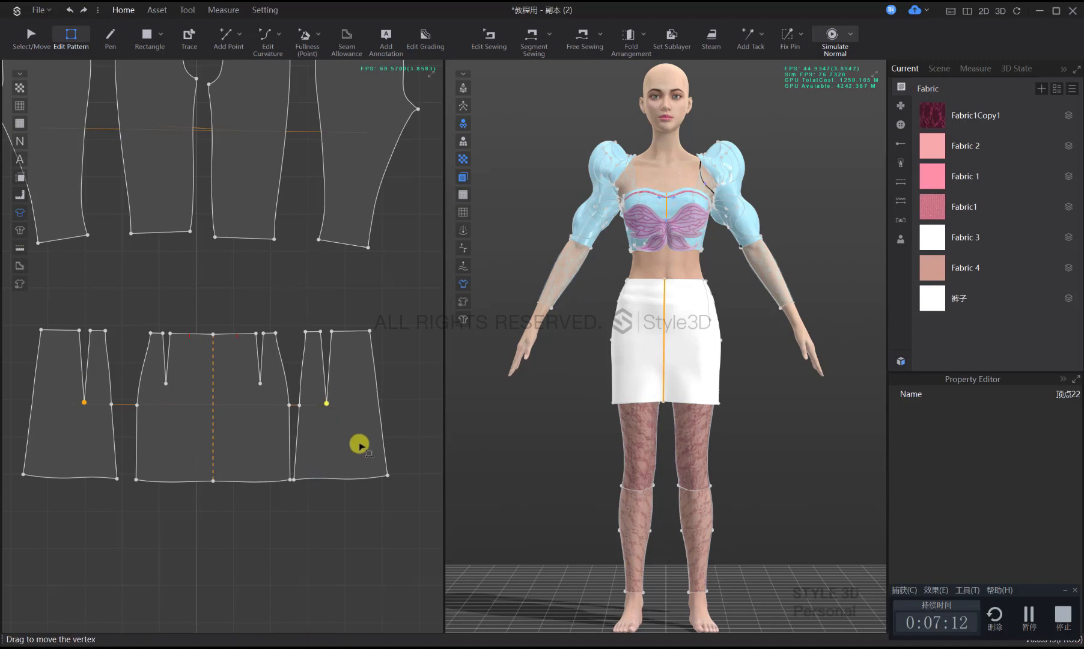
Remove all curve points from the hem edges of the back and front skirt patterns
{"action": "left_click", "coordinate": [375, 503]}
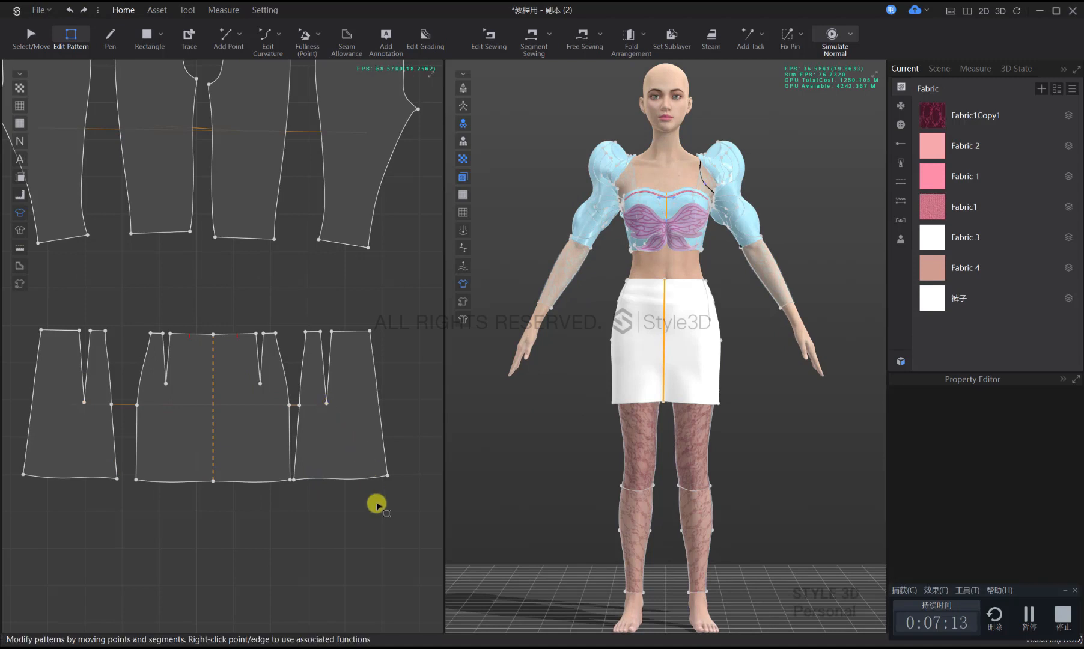
{"action": "right_click", "coordinate": [350, 481]}
{"action": "left_click", "coordinate": [340, 506]}
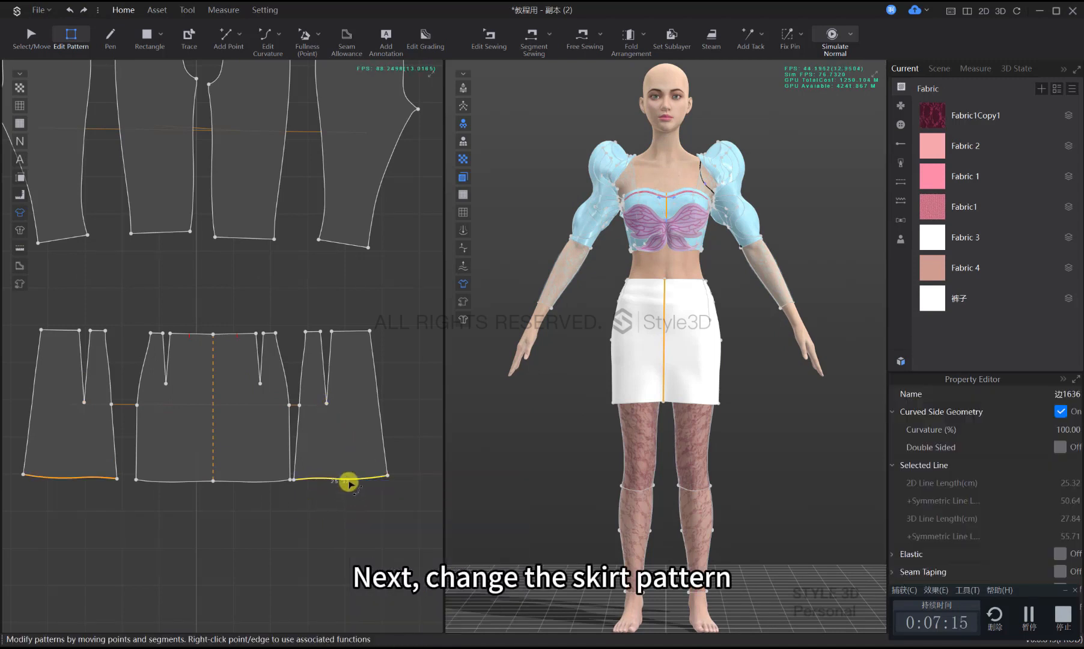
{"action": "key", "text": "c"}
{"action": "right_click", "coordinate": [366, 480]}
{"action": "left_click", "coordinate": [391, 490]}
{"action": "right_click", "coordinate": [266, 481]}
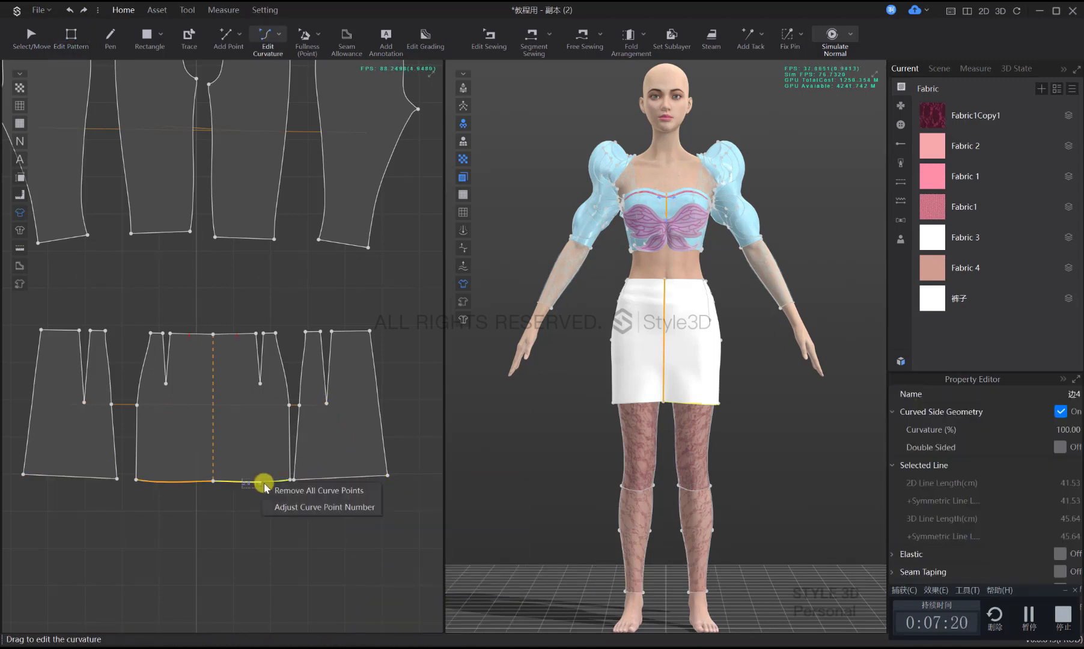
{"action": "left_click", "coordinate": [329, 490]}
Delete the dart tip points and the leftover dart points along the waistlines of the back and front skirt patterns
{"action": "key", "text": "z"}
{"action": "left_click", "coordinate": [327, 403]}
{"action": "key", "text": "Delete"}
{"action": "left_click", "coordinate": [260, 383]}
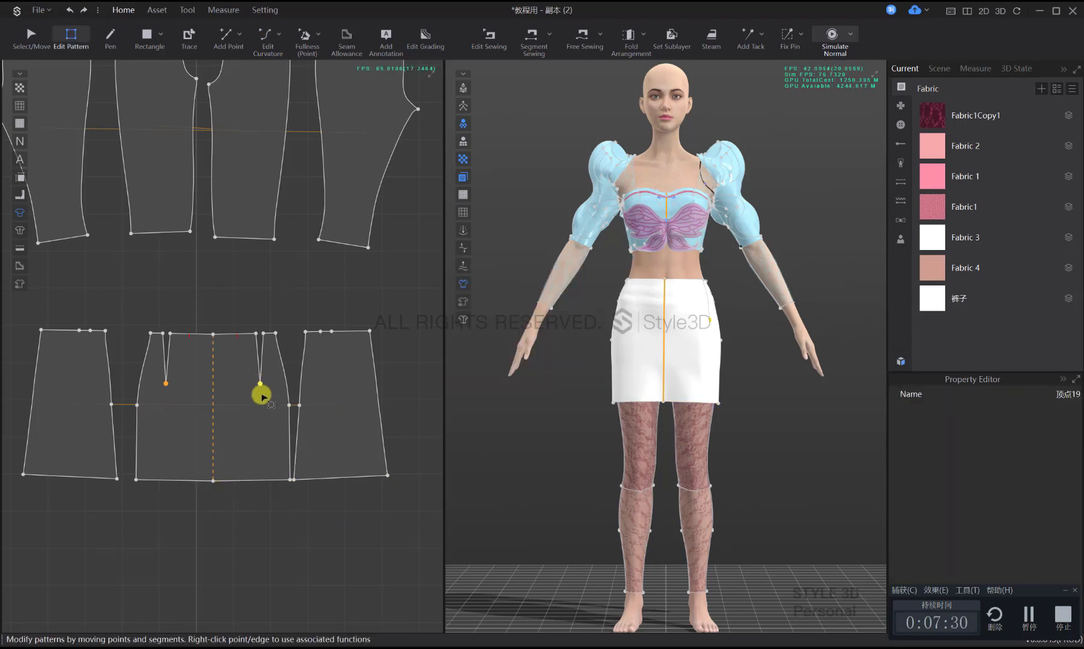
{"action": "key", "text": "b"}
{"action": "key", "text": "z"}
{"action": "left_click", "coordinate": [260, 384]}
{"action": "key", "text": "Delete"}
{"action": "left_click", "coordinate": [263, 334]}
{"action": "key", "text": "Delete"}
{"action": "left_click", "coordinate": [256, 334]}
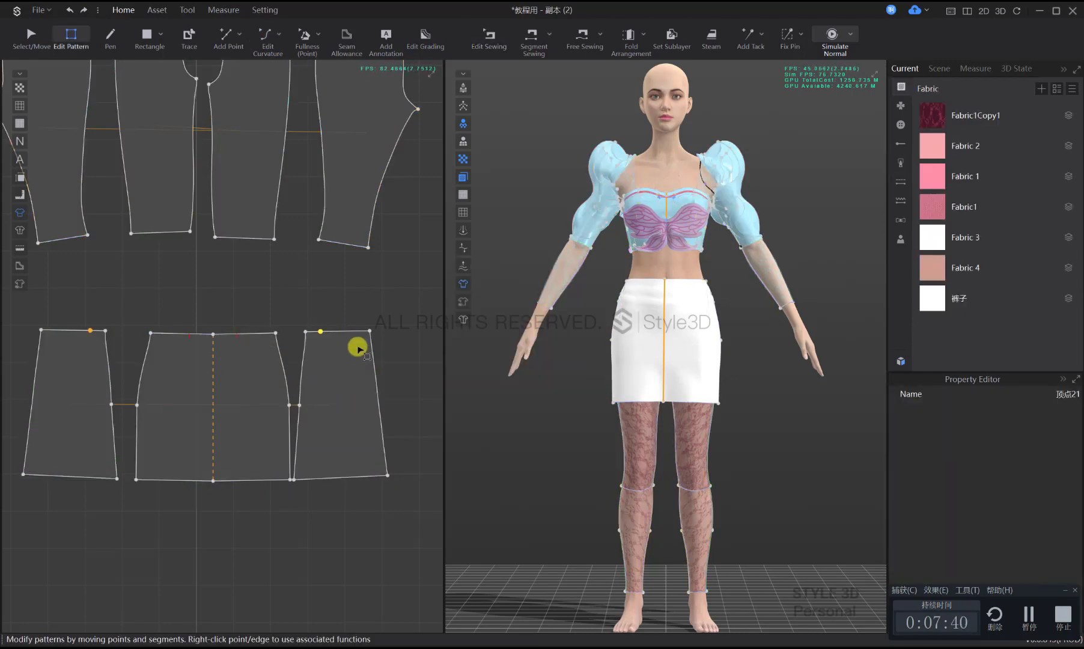
Run the simulation briefly to check how the skirt sews together without its darts
{"action": "key", "text": "a"}
{"action": "scroll", "coordinate": [709, 381], "scroll_direction": "up", "scroll_amount": 3}
{"action": "key", "text": "space"}
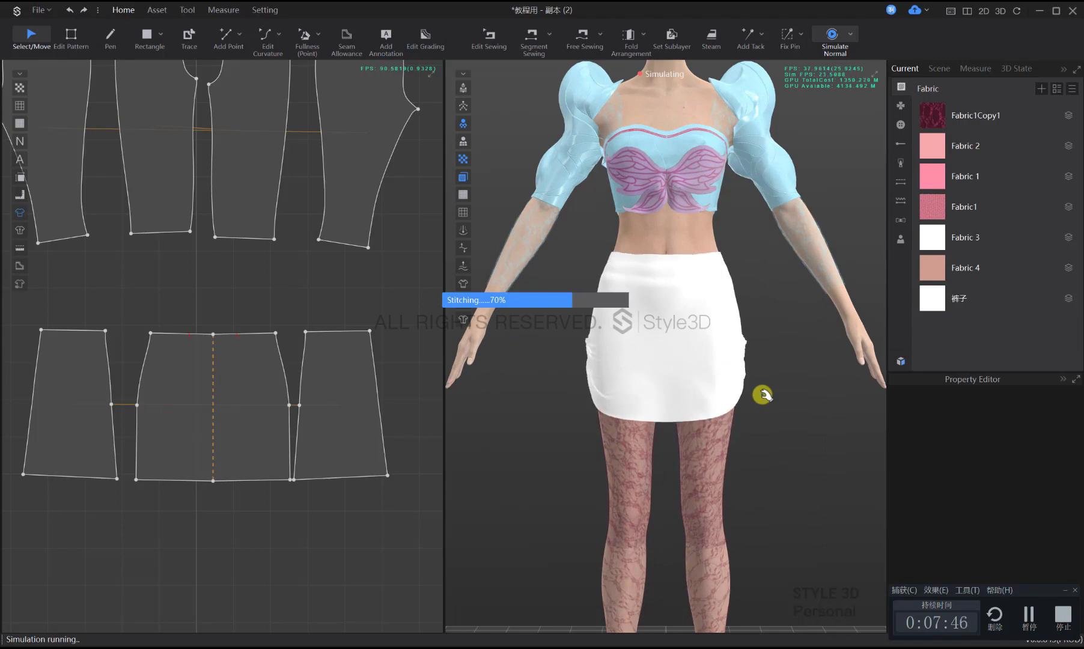
{"action": "key", "text": "space"}
Delete the wrong sewing lines around the two back skirt patterns and simulate to check the skirt from behind
{"action": "key", "text": "b"}
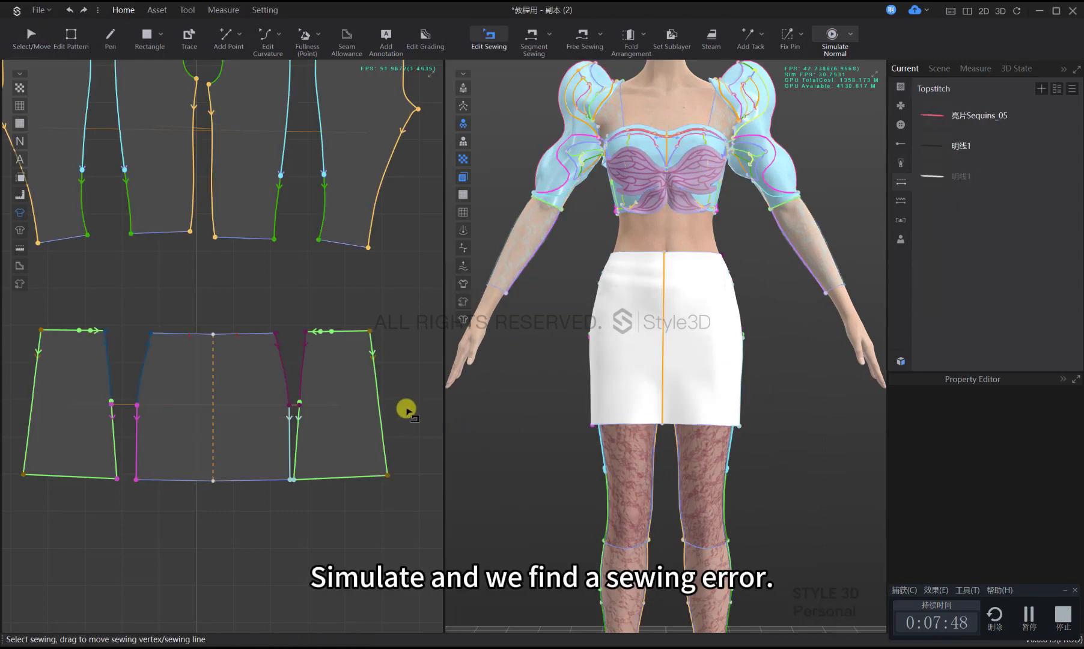
{"action": "left_click", "coordinate": [391, 401]}
{"action": "left_click", "coordinate": [730, 406]}
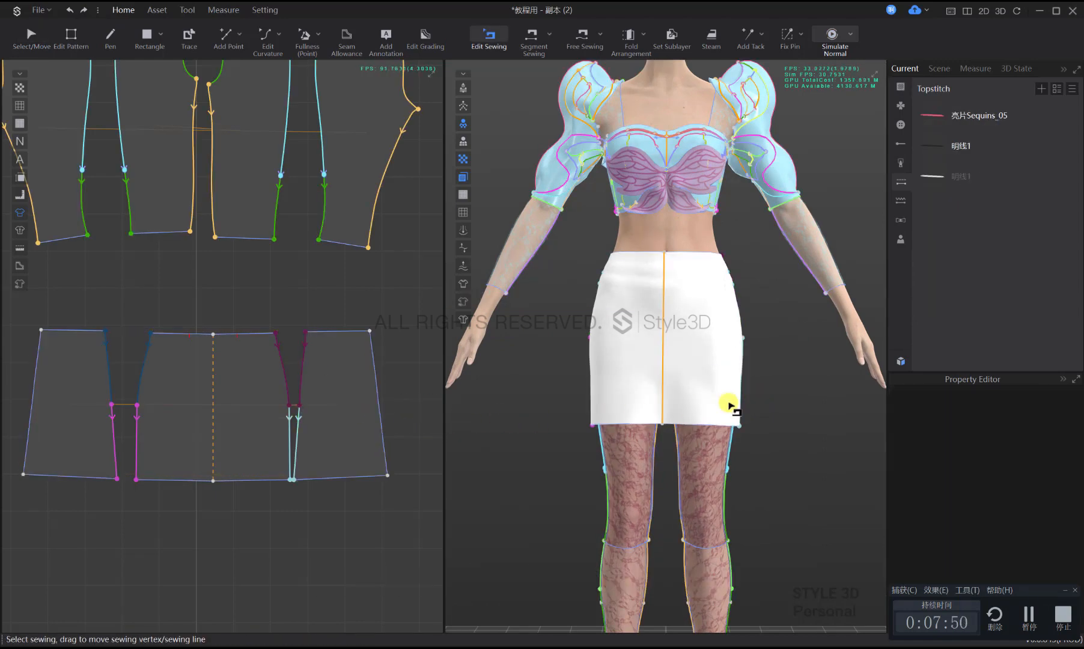
{"action": "key", "text": "space"}
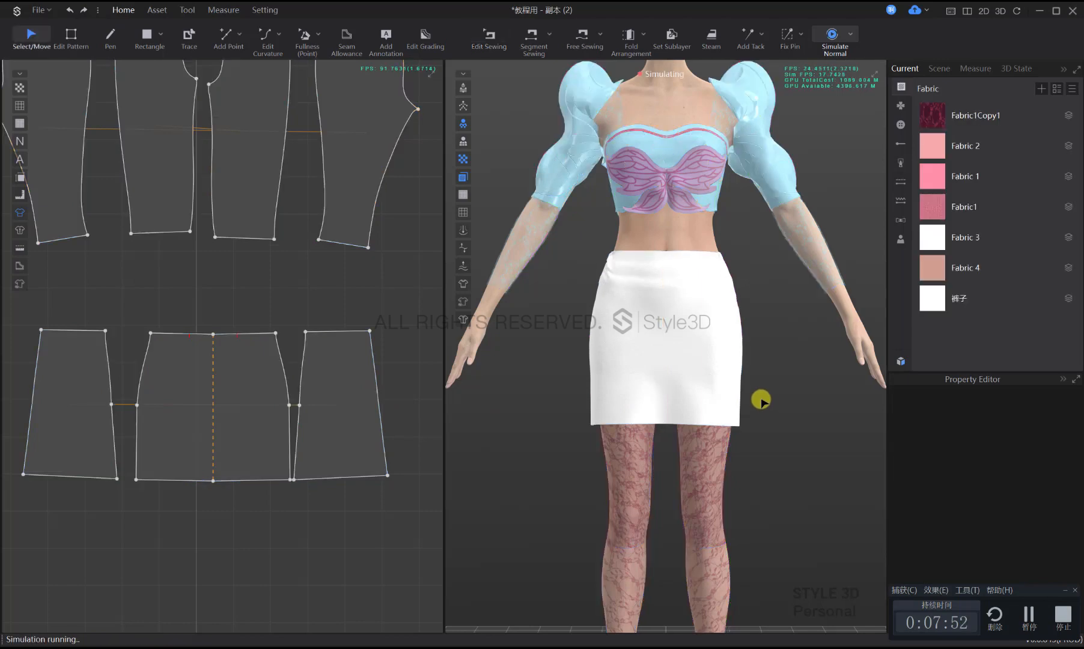
{"action": "right_click_drag", "start_coordinate": [763, 399], "coordinate": [539, 404]}
Sew the centre back edges of the two back skirt patterns together with Segment Sewing
{"action": "key", "text": "b"}
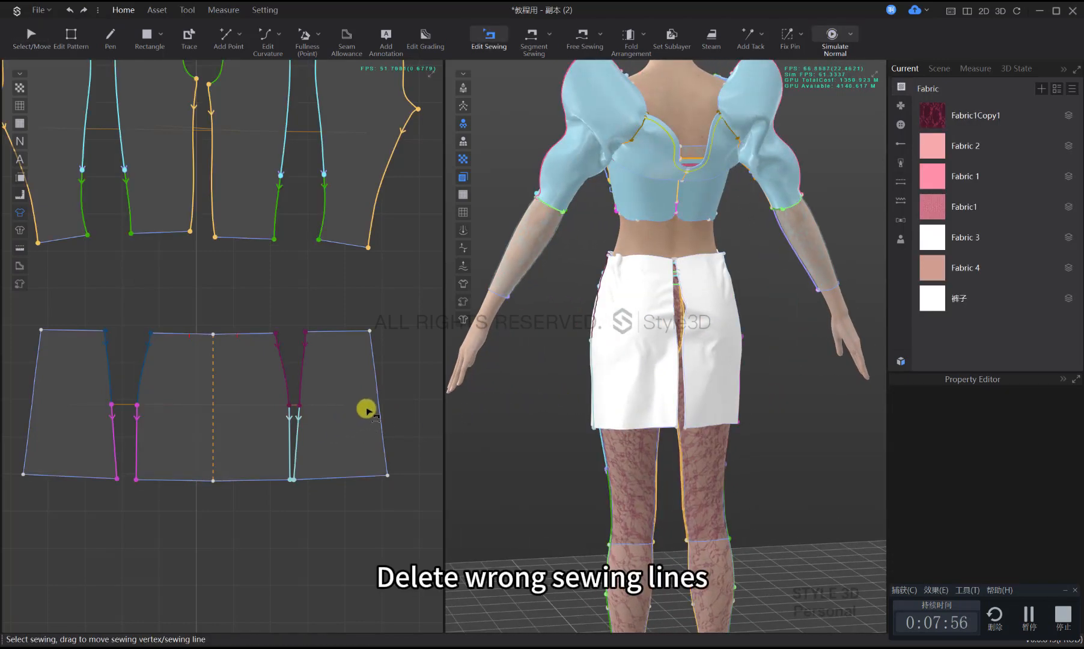
{"action": "key", "text": "n"}
{"action": "left_click", "coordinate": [378, 401]}
{"action": "left_click", "coordinate": [40, 354]}
{"action": "left_click", "coordinate": [374, 384]}
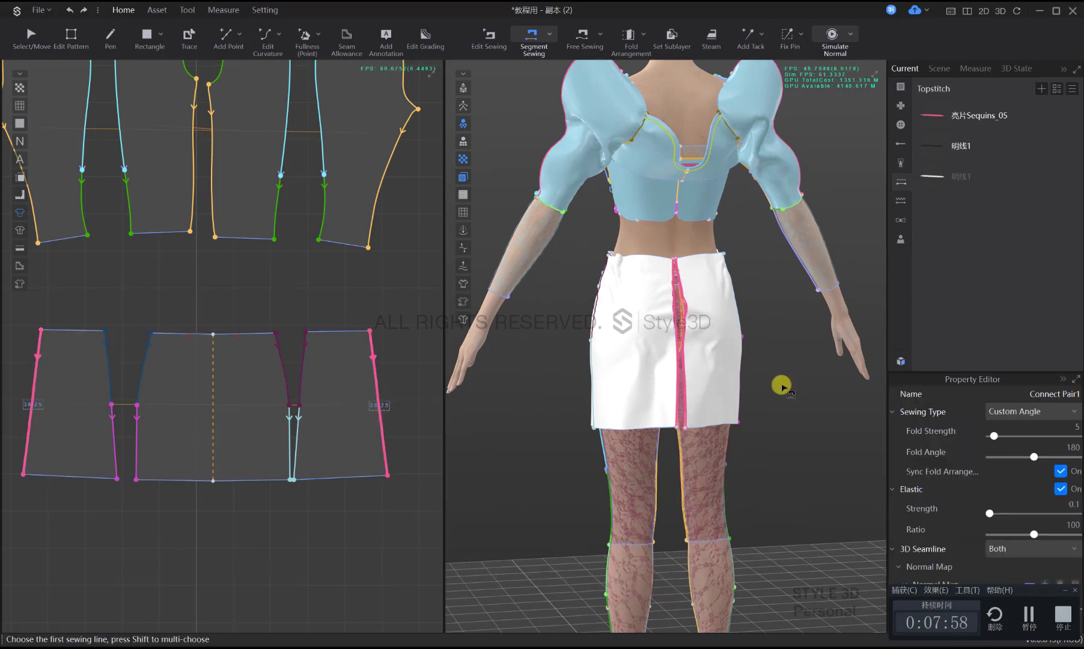
Simulate the skirt to close the centre back seam and inspect the fit from the side
{"action": "key", "text": "space"}
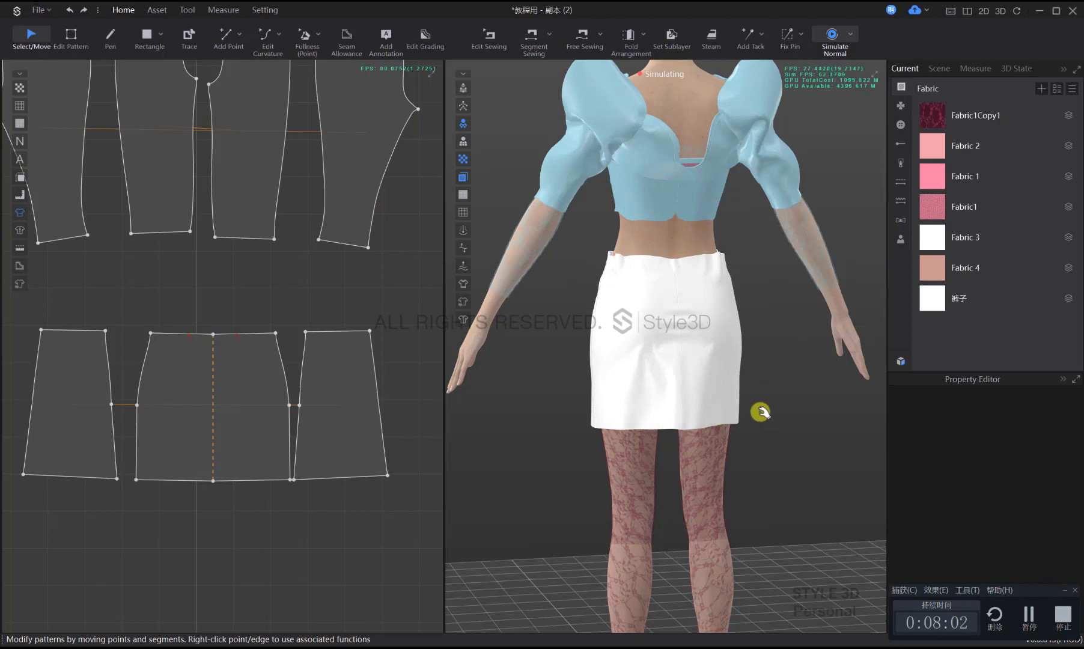
{"action": "mouse_move", "coordinate": [760, 412]}
{"action": "right_mouse_down"}
{"action": "mouse_move", "coordinate": [624, 407]}
{"action": "mouse_move", "coordinate": [576, 427]}
{"action": "mouse_move", "coordinate": [832, 419]}
{"action": "mouse_move", "coordinate": [750, 420]}
{"action": "right_mouse_up"}
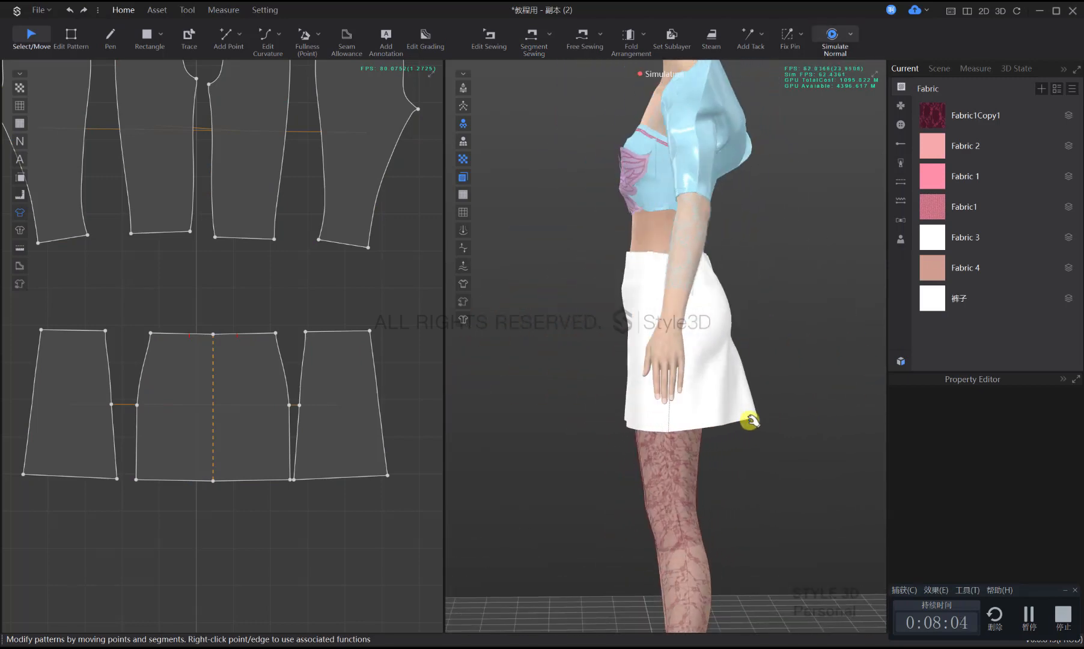
{"action": "left_click", "coordinate": [741, 403]}
{"action": "left_click", "coordinate": [415, 479]}
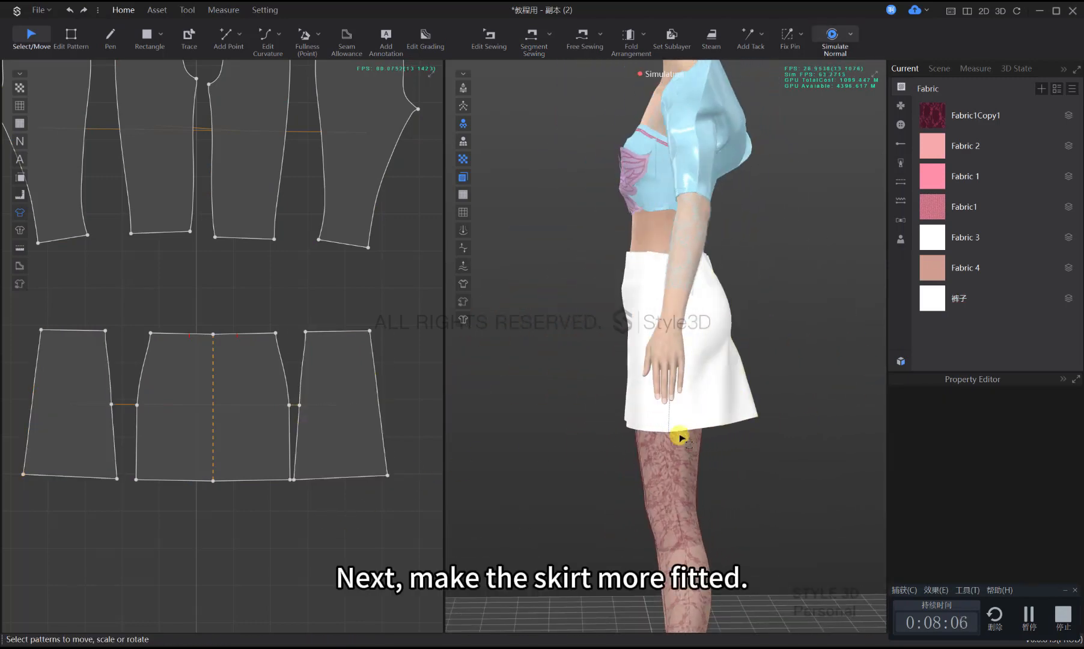
Move the lower centre back corner points of the back patterns inward by 3 cm and simulate the skirt
{"action": "key", "text": "z"}
{"action": "left_click", "coordinate": [751, 407]}
{"action": "left_click", "coordinate": [407, 515]}
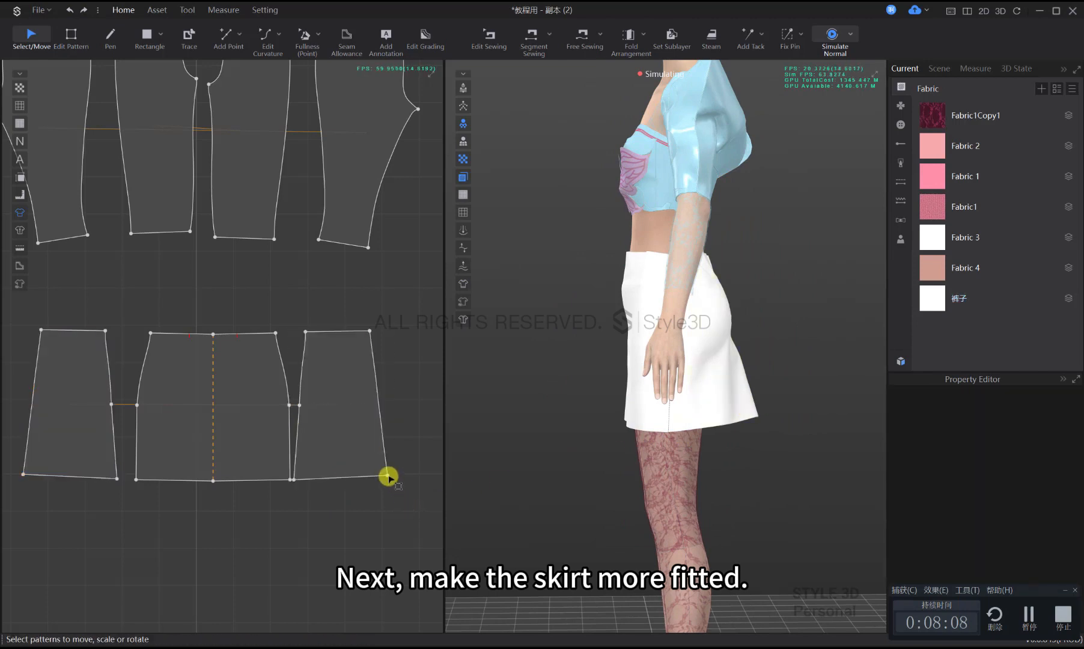
{"action": "key", "text": "z"}
{"action": "left_click_drag", "start_coordinate": [387, 476], "coordinate": [376, 481]}
{"action": "right_click", "coordinate": [377, 481]}
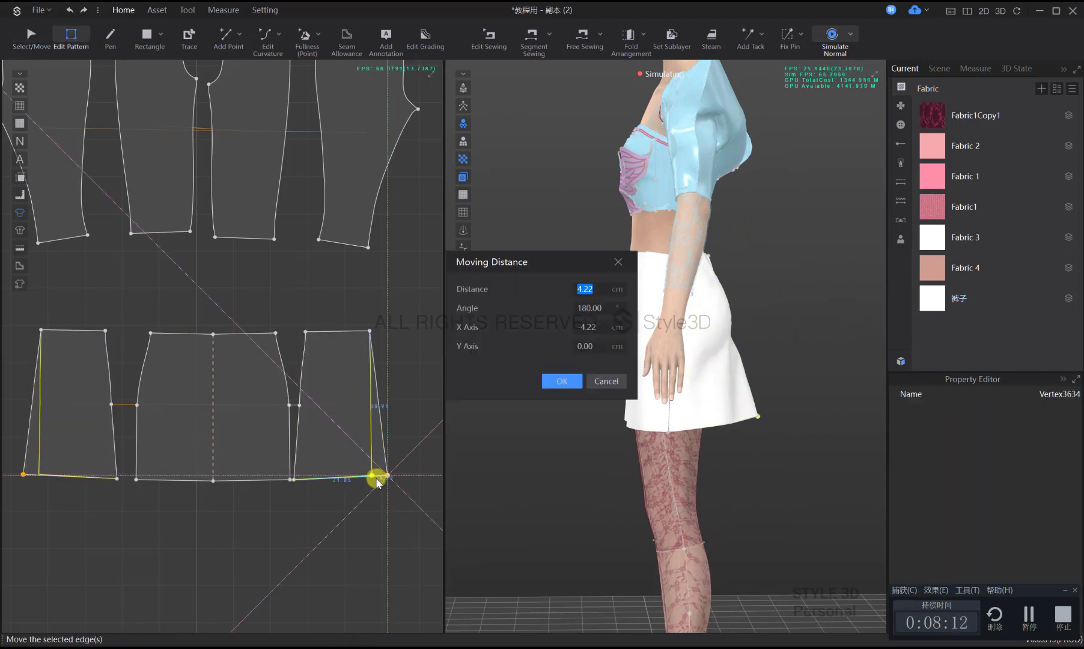
{"action": "type", "text": "3"}
{"action": "key", "text": "Return"}
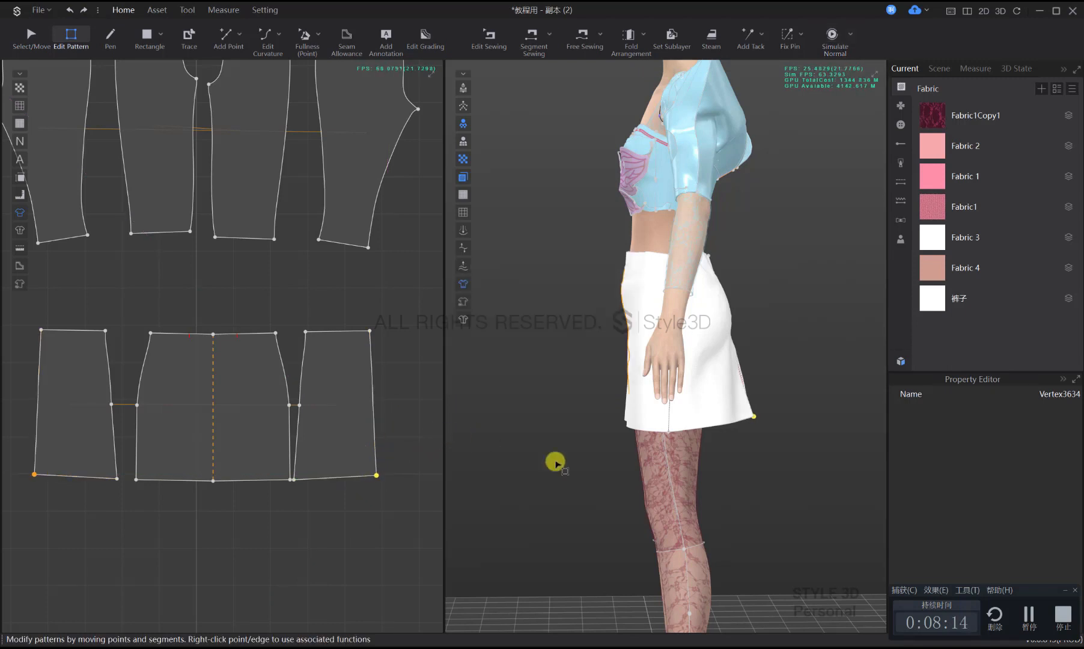
{"action": "key", "text": "space"}
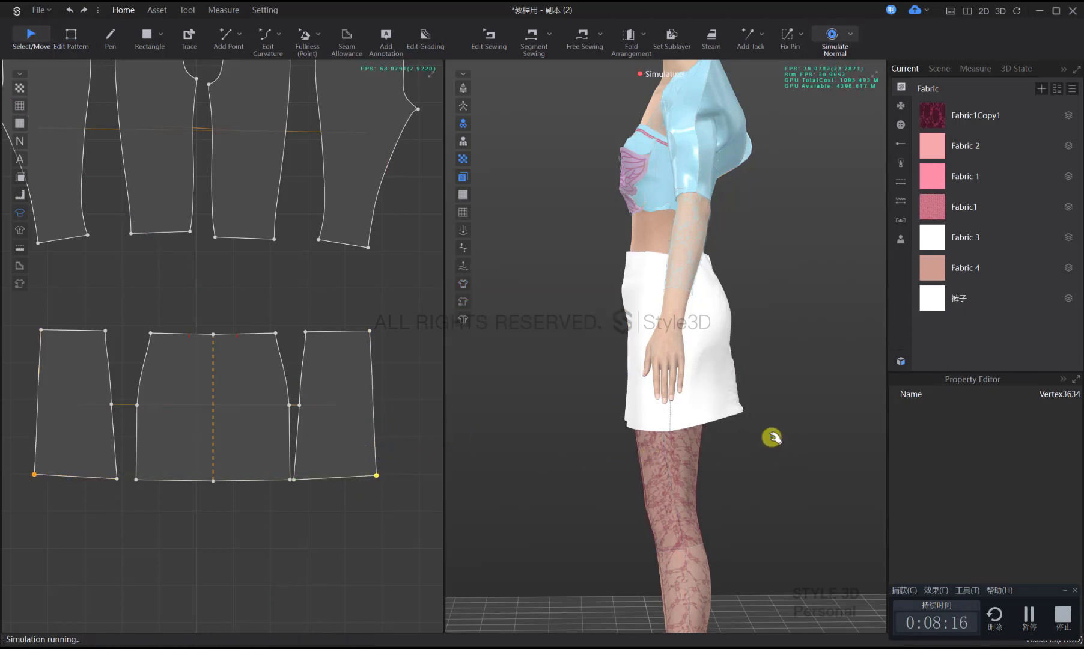
{"action": "right_click_drag", "start_coordinate": [744, 438], "coordinate": [491, 462]}
Move the lower centre back corner points inward by another 2 cm
{"action": "key", "text": "z"}
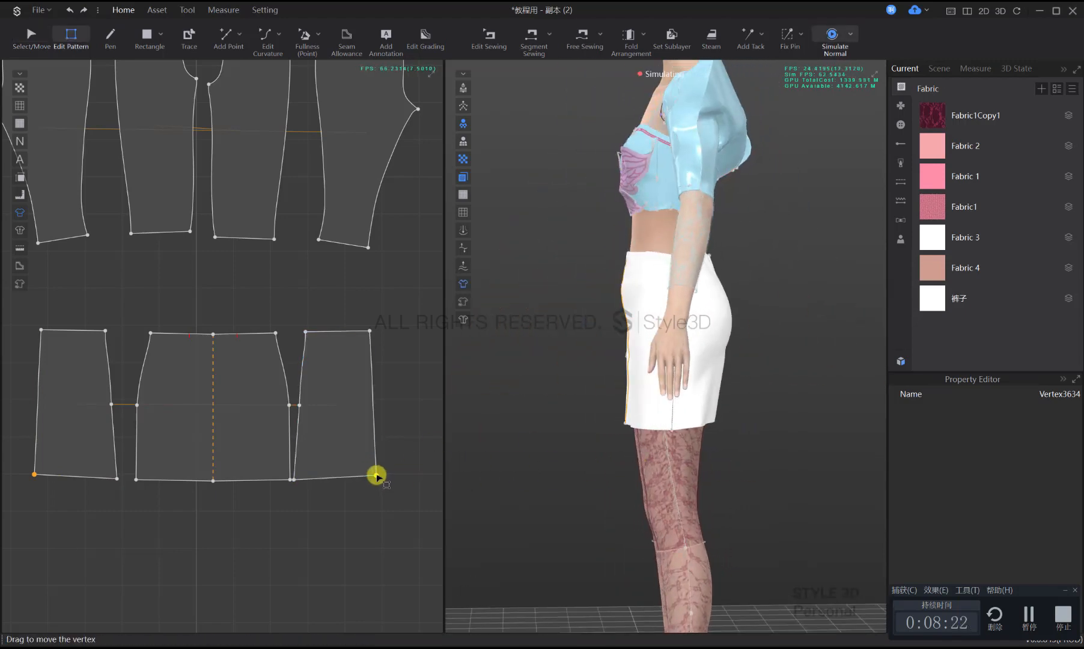
{"action": "left_click_drag", "start_coordinate": [378, 477], "coordinate": [364, 476]}
{"action": "right_click", "coordinate": [364, 477]}
{"action": "type", "text": "2"}
{"action": "key", "text": "Return"}
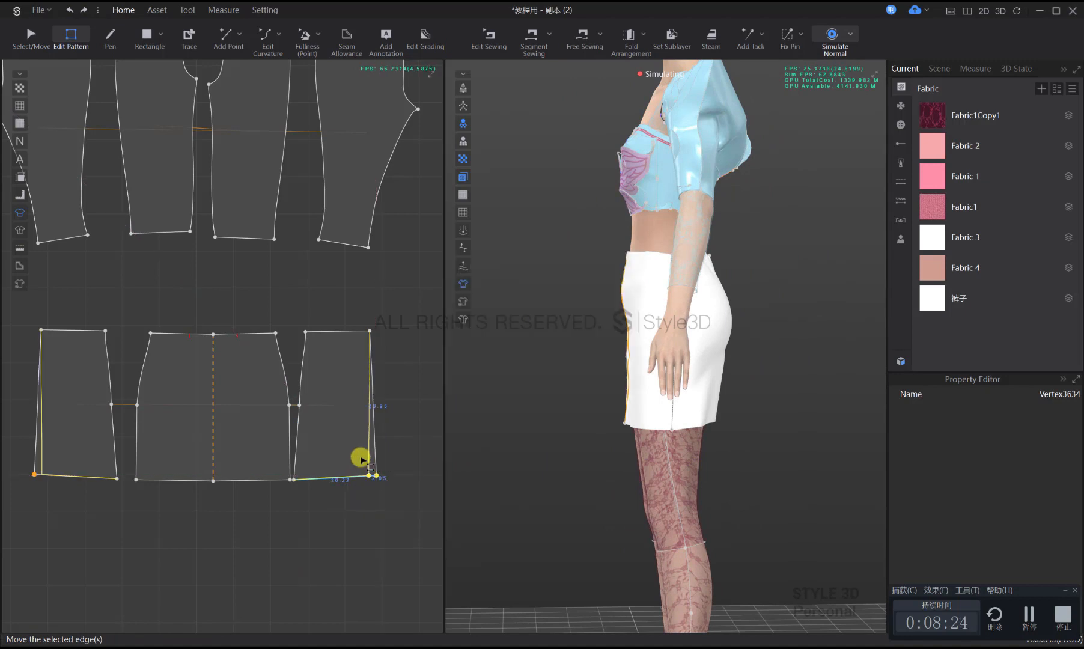
Simulate the narrowed skirt and inspect its fit from the side and back
{"action": "key", "text": "space"}
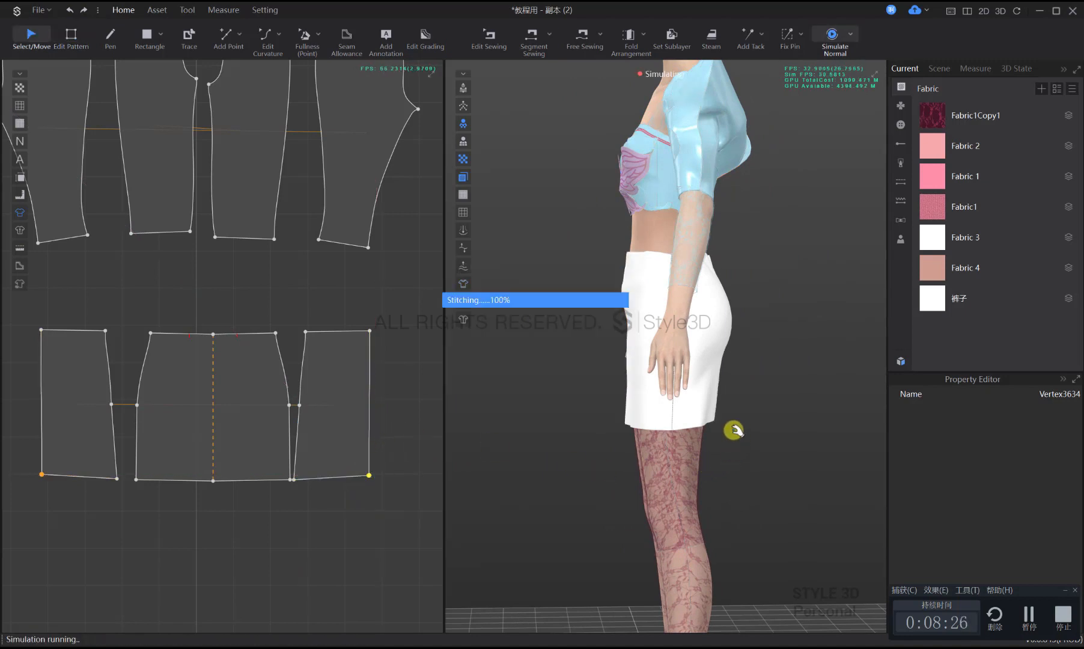
{"action": "key", "text": "space"}
{"action": "right_click_drag", "start_coordinate": [759, 420], "coordinate": [733, 429]}
{"action": "left_click", "coordinate": [674, 414]}
{"action": "left_click", "coordinate": [774, 423]}
{"action": "key", "text": "space"}
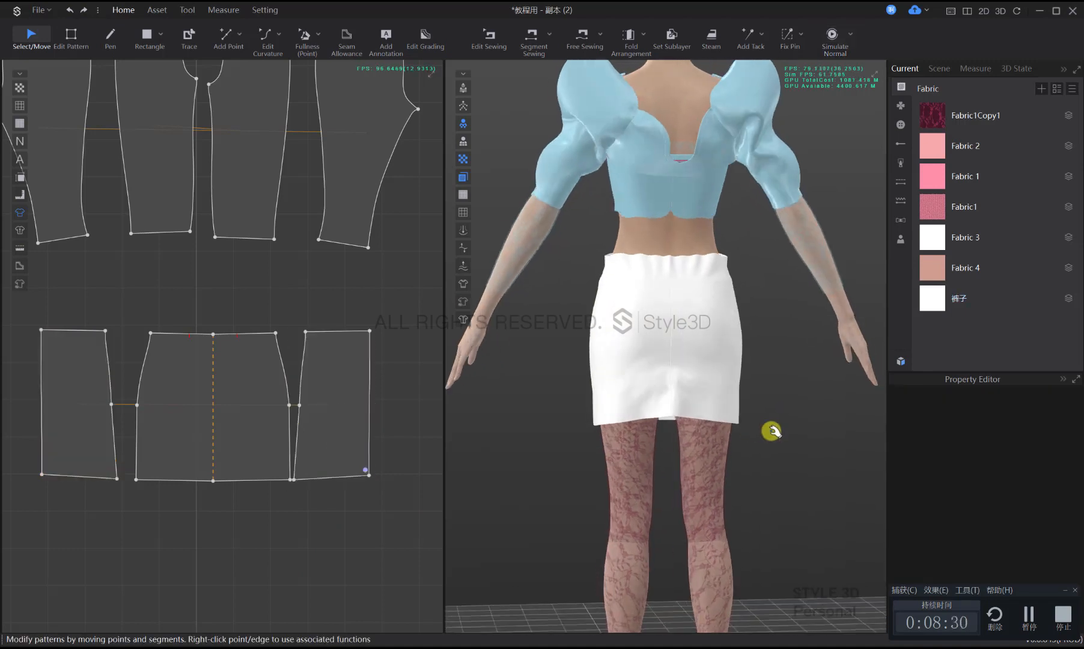
Lower the centre back hem corner points slightly and inspect the skirt from the side and back
{"action": "key", "text": "z"}
{"action": "left_click_drag", "start_coordinate": [369, 477], "coordinate": [365, 477]}
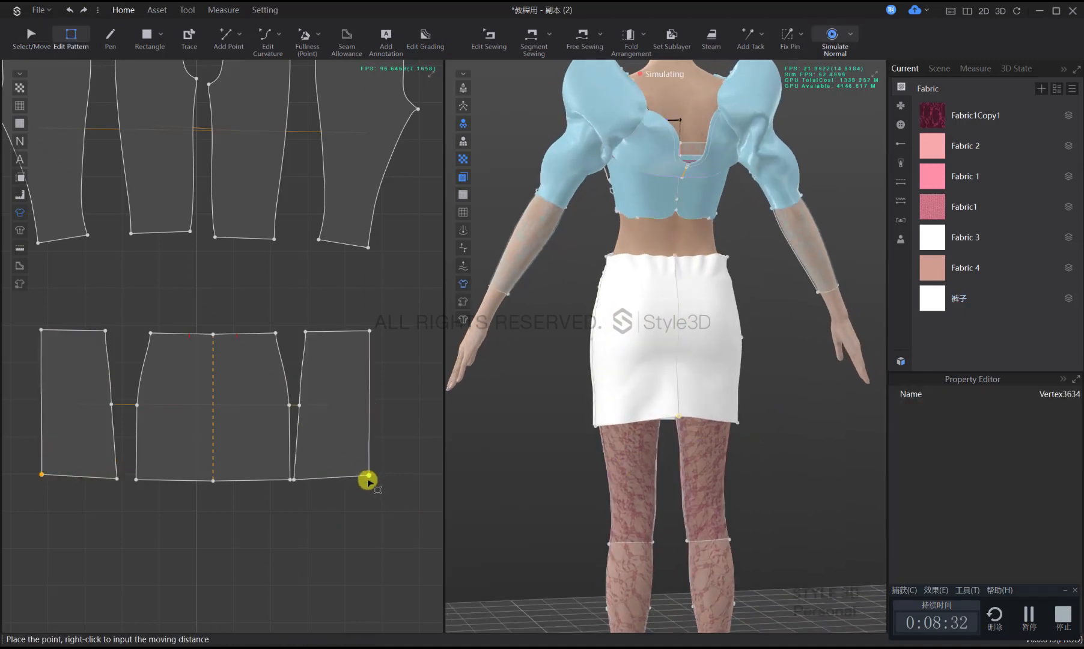
{"action": "right_click", "coordinate": [368, 477]}
{"action": "key", "text": "Return"}
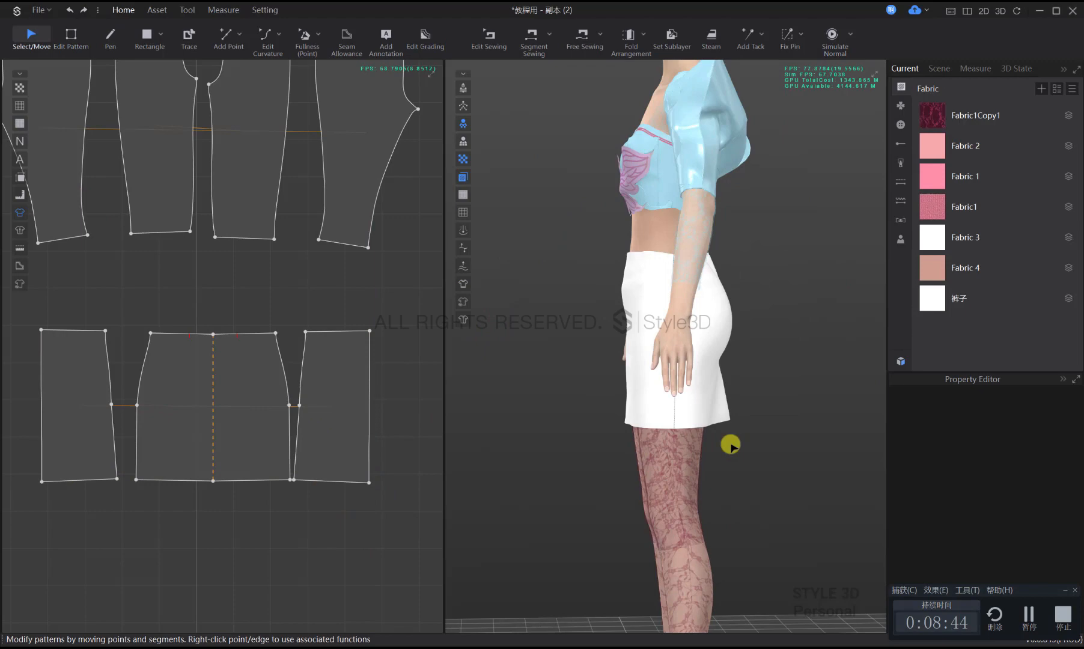
{"action": "right_click_drag", "start_coordinate": [731, 444], "coordinate": [661, 444]}
Add a point midway along the centre back edge and move the lower corners of the back patterns further inward
{"action": "left_click", "coordinate": [370, 405]}
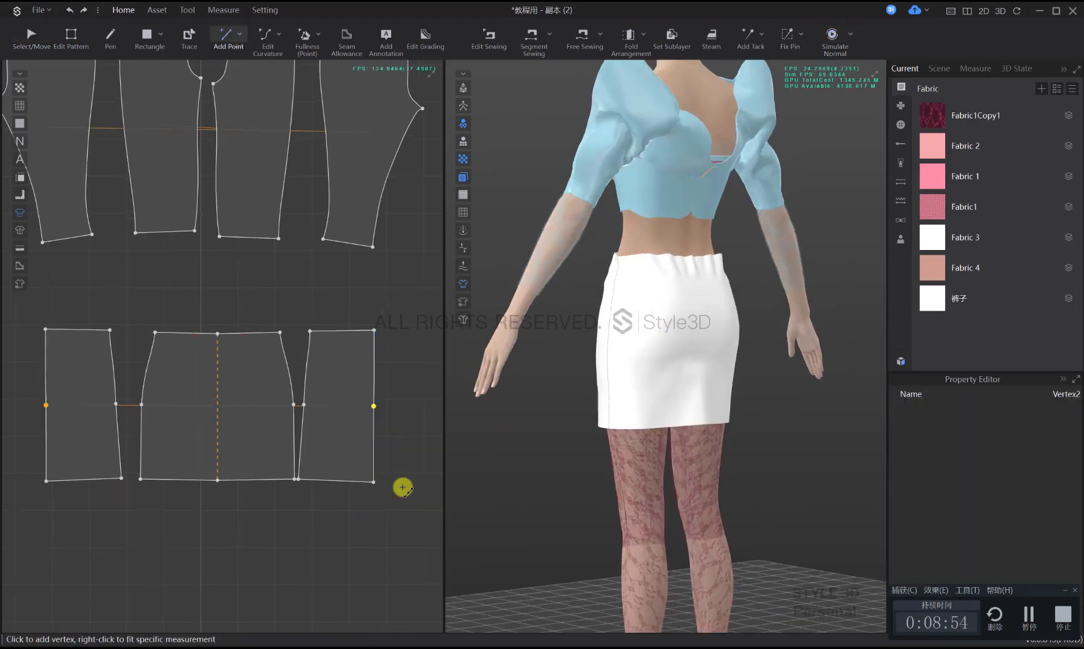
{"action": "key", "text": "z"}
{"action": "scroll", "coordinate": [401, 487], "scroll_direction": "down", "scroll_amount": 1}
{"action": "left_click_drag", "start_coordinate": [397, 479], "coordinate": [387, 479]}
{"action": "left_click", "coordinate": [397, 412]}
Bend the centre back edges of the back patterns into a smooth outward curve and simulate the skirt
{"action": "key", "text": "c"}
{"action": "left_click", "coordinate": [397, 419]}
{"action": "left_click_drag", "start_coordinate": [396, 419], "coordinate": [398, 415]}
{"action": "key", "text": "space"}
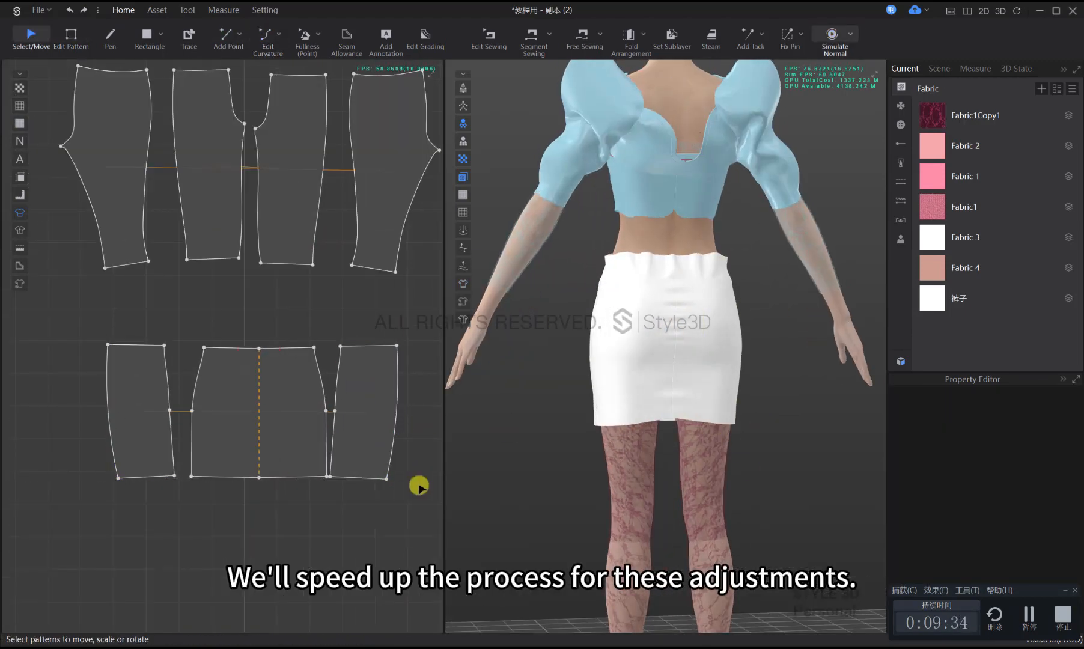
Narrow the waist by moving the upper side-seam points of the front and back patterns inward
{"action": "key", "text": "z"}
{"action": "right_click", "coordinate": [395, 419]}
{"action": "left_click", "coordinate": [607, 417]}
{"action": "left_click", "coordinate": [486, 350]}
{"action": "left_click", "coordinate": [564, 402]}
{"action": "key", "text": "space"}
{"action": "key", "text": "2"}
{"action": "left_click_drag", "start_coordinate": [313, 347], "coordinate": [307, 348]}
{"action": "left_click_drag", "start_coordinate": [340, 346], "coordinate": [346, 346]}
Inspect the side seam at the waist and raise the upper side-seam points of the front pattern vertically
{"action": "right_click_drag", "start_coordinate": [782, 366], "coordinate": [564, 399]}
{"action": "scroll", "coordinate": [655, 373], "scroll_direction": "up", "scroll_amount": 3}
{"action": "left_click", "coordinate": [662, 361]}
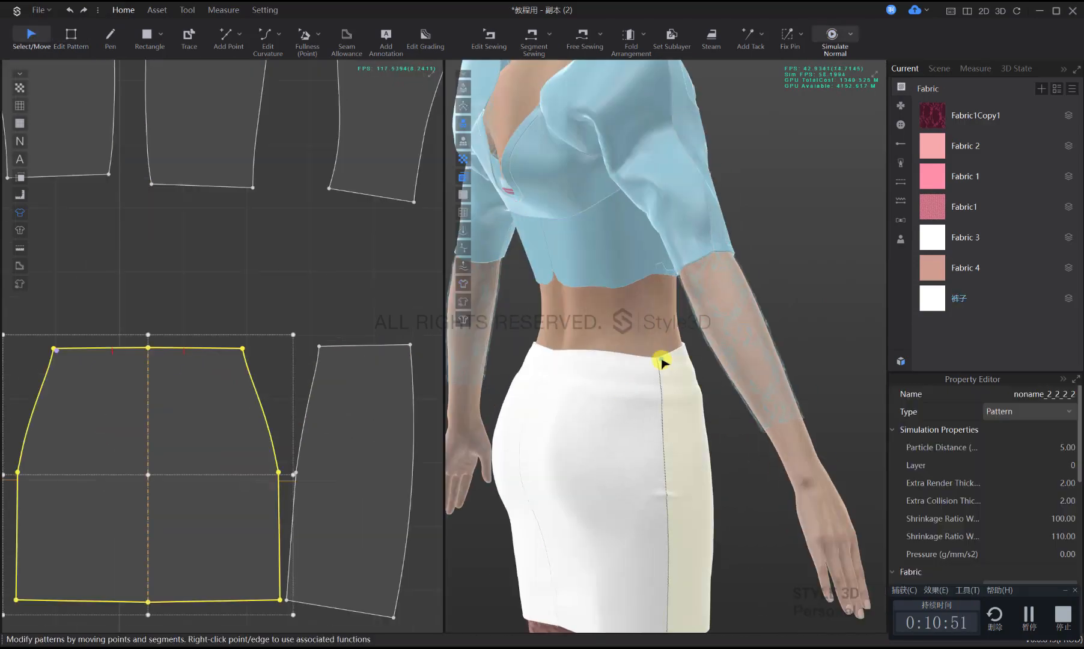
{"action": "key", "text": "z"}
{"action": "scroll", "coordinate": [337, 387], "scroll_direction": "down", "scroll_amount": 3}
{"action": "left_click_drag", "start_coordinate": [178, 366], "coordinate": [182, 358]}
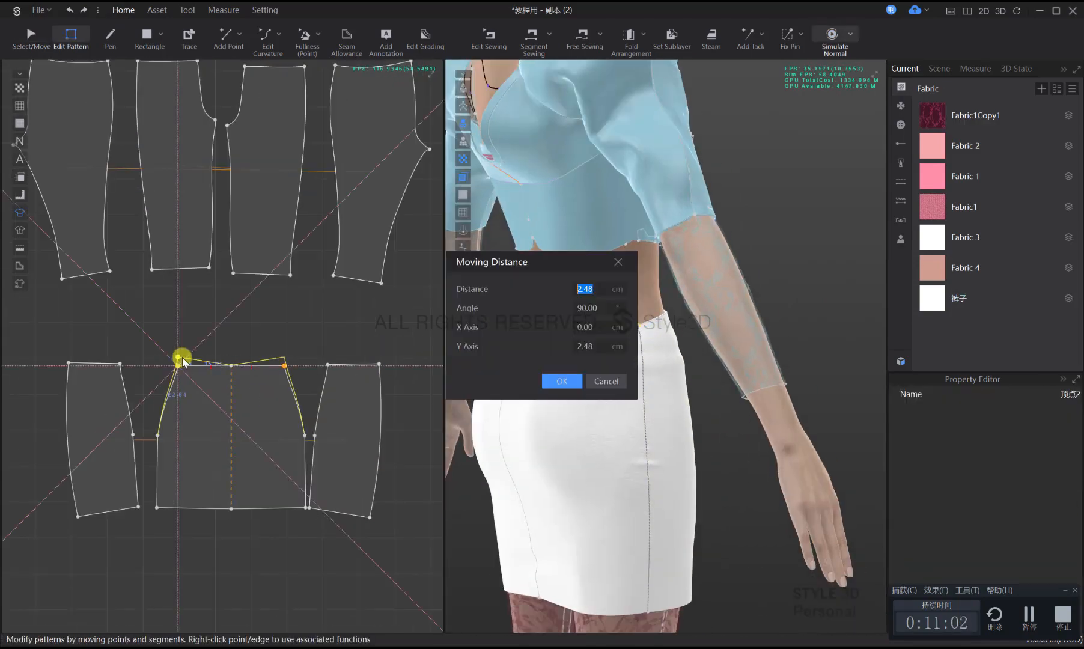
{"action": "key", "text": "Return"}
{"action": "key", "text": "g"}
{"action": "left_click", "coordinate": [178, 362]}
{"action": "right_click_drag", "start_coordinate": [690, 349], "coordinate": [657, 361]}
{"action": "scroll", "coordinate": [234, 377], "scroll_direction": "up", "scroll_amount": 5}
{"action": "right_click_drag", "start_coordinate": [782, 361], "coordinate": [675, 357]}
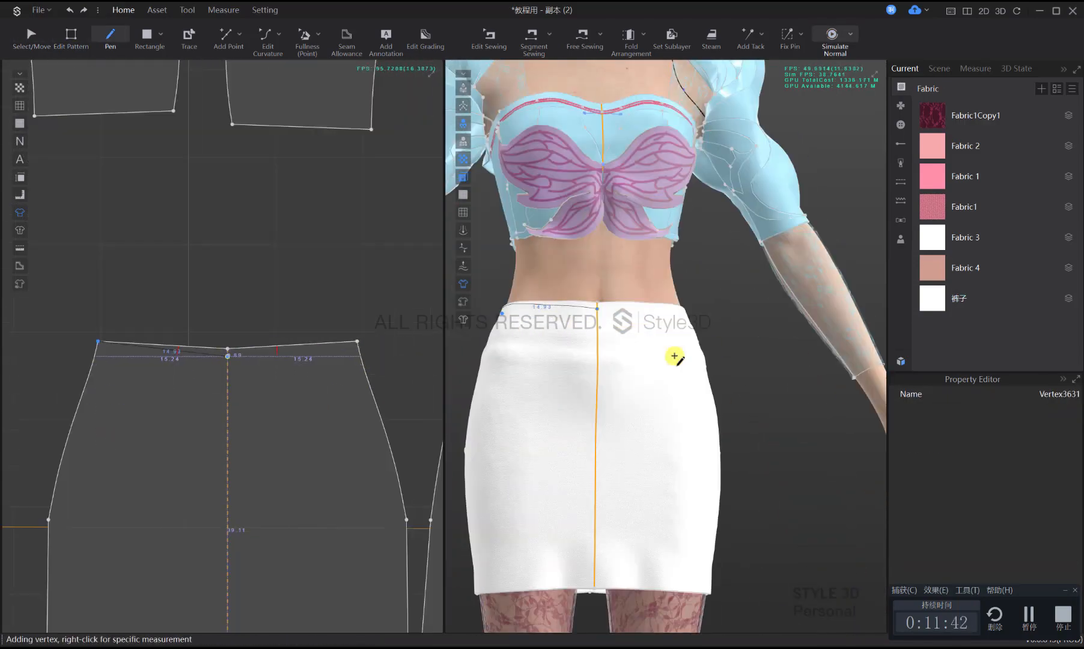
{"action": "key", "text": "q"}
{"action": "left_click", "coordinate": [675, 356]}
{"action": "left_click", "coordinate": [777, 320]}
Simulate the skirt and raise the upper side-seam points of the back patterns vertically
{"action": "scroll", "coordinate": [305, 397], "scroll_direction": "down", "scroll_amount": 5}
{"action": "key", "text": "space"}
{"action": "scroll", "coordinate": [349, 375], "scroll_direction": "up", "scroll_amount": 4}
{"action": "key", "text": "z"}
{"action": "left_click_drag", "start_coordinate": [338, 386], "coordinate": [341, 377]}
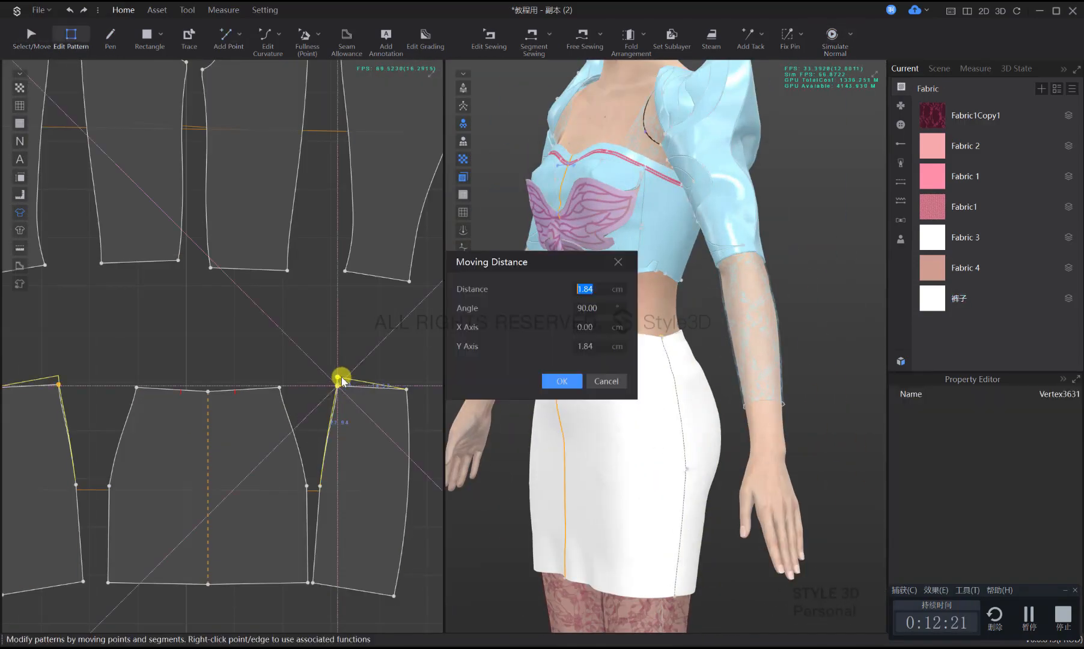
{"action": "key", "text": "Return"}
Curve the waistlines of the front and back skirt patterns slightly downward
{"action": "right_click_drag", "start_coordinate": [751, 372], "coordinate": [504, 385]}
{"action": "key", "text": "c"}
{"action": "left_click_drag", "start_coordinate": [245, 389], "coordinate": [244, 395]}
{"action": "left_click_drag", "start_coordinate": [371, 390], "coordinate": [372, 394]}
Lower the centre waist point of the front pattern and deepen the curve of its waistline
{"action": "mouse_move", "coordinate": [691, 388]}
{"action": "right_mouse_down"}
{"action": "mouse_move", "coordinate": [623, 388]}
{"action": "mouse_move", "coordinate": [703, 387]}
{"action": "right_mouse_up"}
{"action": "key", "text": "z"}
{"action": "left_click_drag", "start_coordinate": [208, 392], "coordinate": [208, 397]}
{"action": "key", "text": "c"}
{"action": "right_click_drag", "start_coordinate": [703, 388], "coordinate": [751, 388]}
{"action": "left_click_drag", "start_coordinate": [233, 395], "coordinate": [231, 403]}
{"action": "right_click_drag", "start_coordinate": [751, 361], "coordinate": [649, 361]}
{"action": "key", "text": "q"}
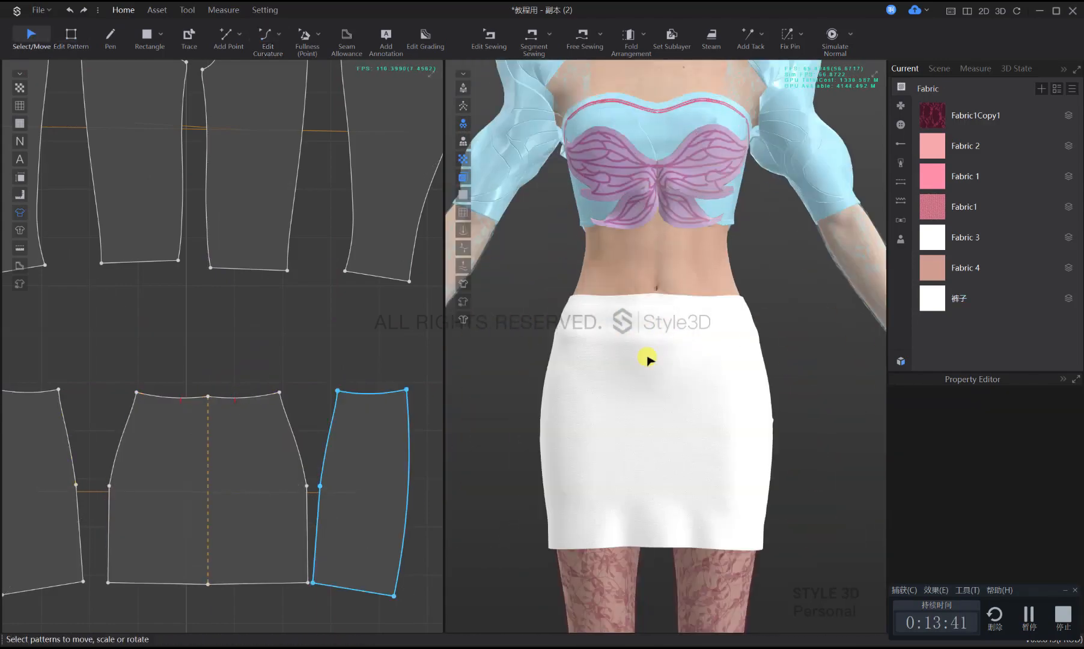
Lower the upper side-seam points of the front pattern slightly and simulate the skirt
{"action": "scroll", "coordinate": [789, 368], "scroll_direction": "down", "scroll_amount": 2}
{"action": "key", "text": "z"}
{"action": "left_click_drag", "start_coordinate": [280, 393], "coordinate": [280, 398]}
{"action": "key", "text": "space"}
{"action": "right_click_drag", "start_coordinate": [789, 368], "coordinate": [741, 339]}
{"action": "scroll", "coordinate": [707, 392], "scroll_direction": "down", "scroll_amount": 4}
Raise the waistlines of the front and back skirt patterns by 1 cm at 90 degrees and simulate the skirt
{"action": "key", "text": "2"}
{"action": "scroll", "coordinate": [222, 356], "scroll_direction": "down", "scroll_amount": 4}
{"action": "key", "text": "z"}
{"action": "left_click_drag", "start_coordinate": [87, 355], "coordinate": [331, 385]}
{"action": "type", "text": "1"}
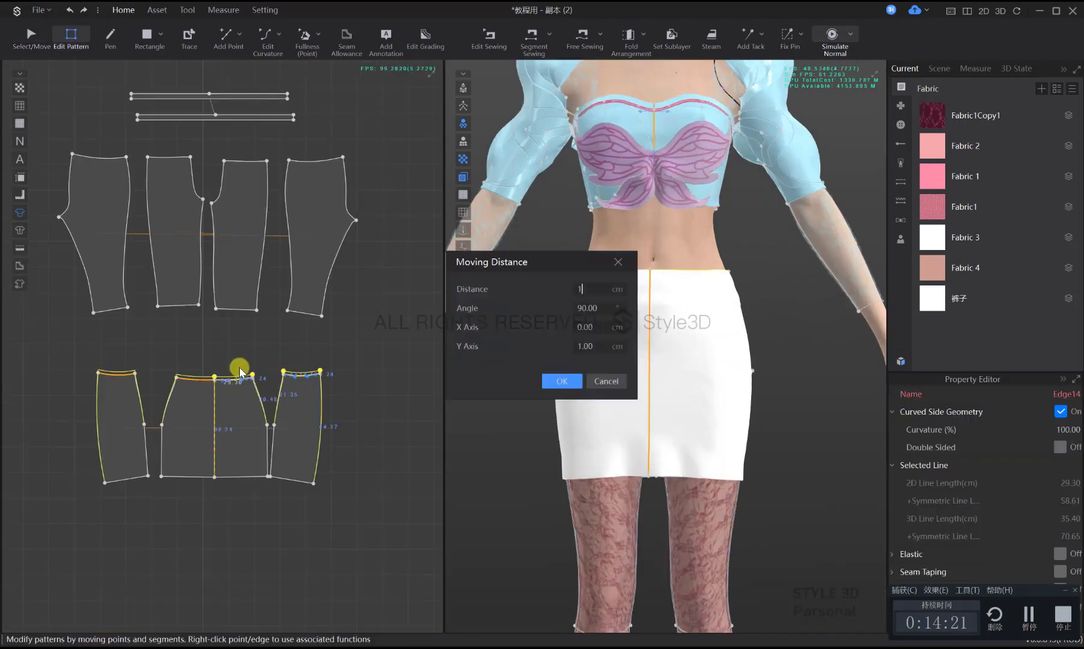
{"action": "key", "text": "Return"}
{"action": "key", "text": "space"}
{"action": "scroll", "coordinate": [705, 340], "scroll_direction": "down", "scroll_amount": 3}
{"action": "key", "text": "space"}
{"action": "key", "text": "z"}
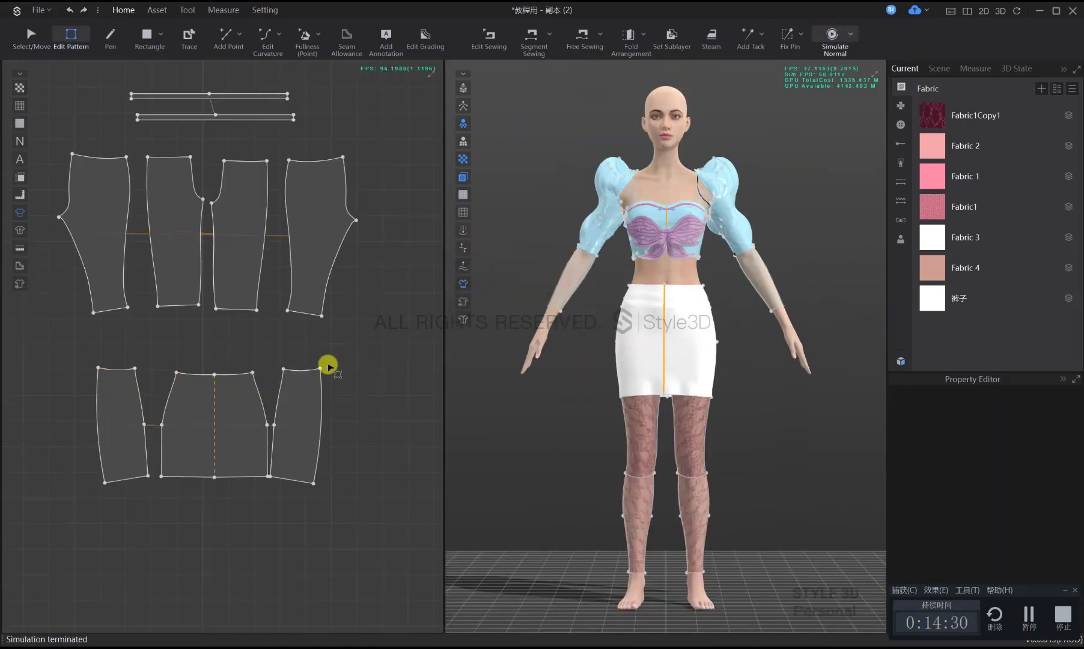
{"action": "scroll", "coordinate": [328, 366], "scroll_direction": "up", "scroll_amount": 2}
{"action": "middle_click_drag", "start_coordinate": [271, 384], "coordinate": [322, 368]}
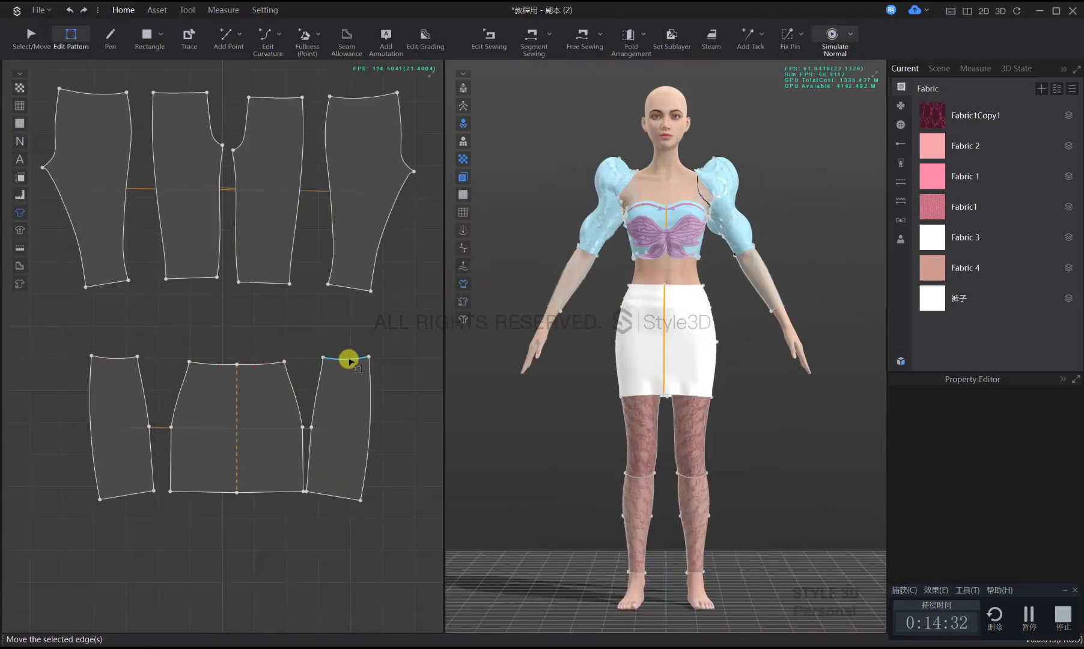
Select all the skirt patterns and copy them
{"action": "key", "text": "a"}
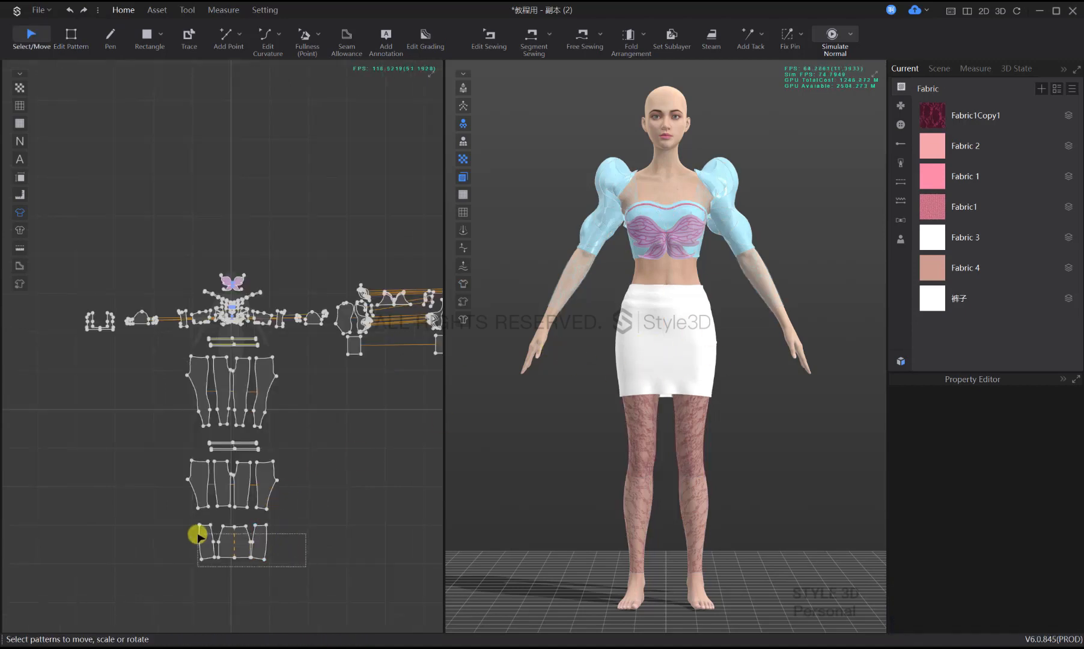
{"action": "left_click_drag", "start_coordinate": [198, 534], "coordinate": [198, 533]}
{"action": "right_click", "coordinate": [264, 536]}
{"action": "left_click", "coordinate": [387, 361]}
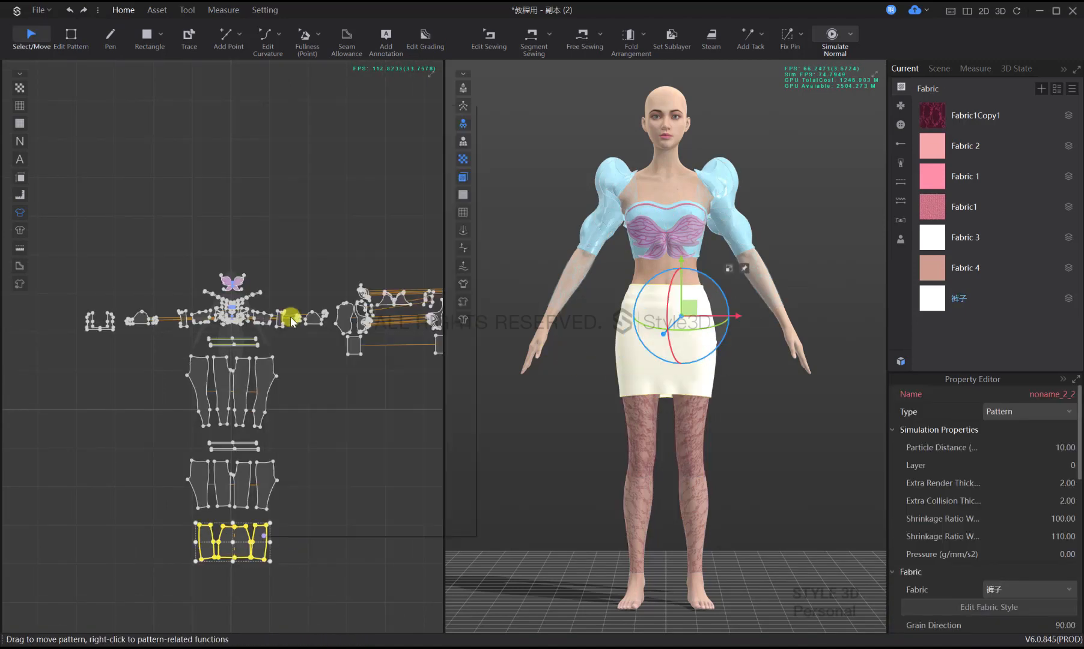
{"action": "right_click", "coordinate": [265, 531]}
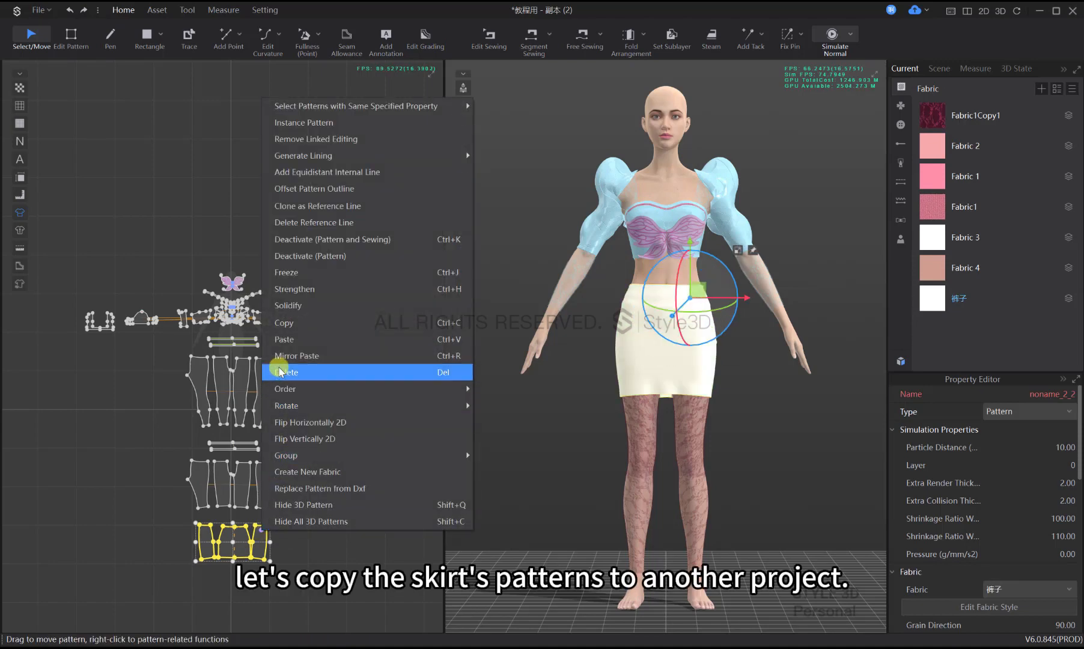
{"action": "left_click", "coordinate": [284, 332]}
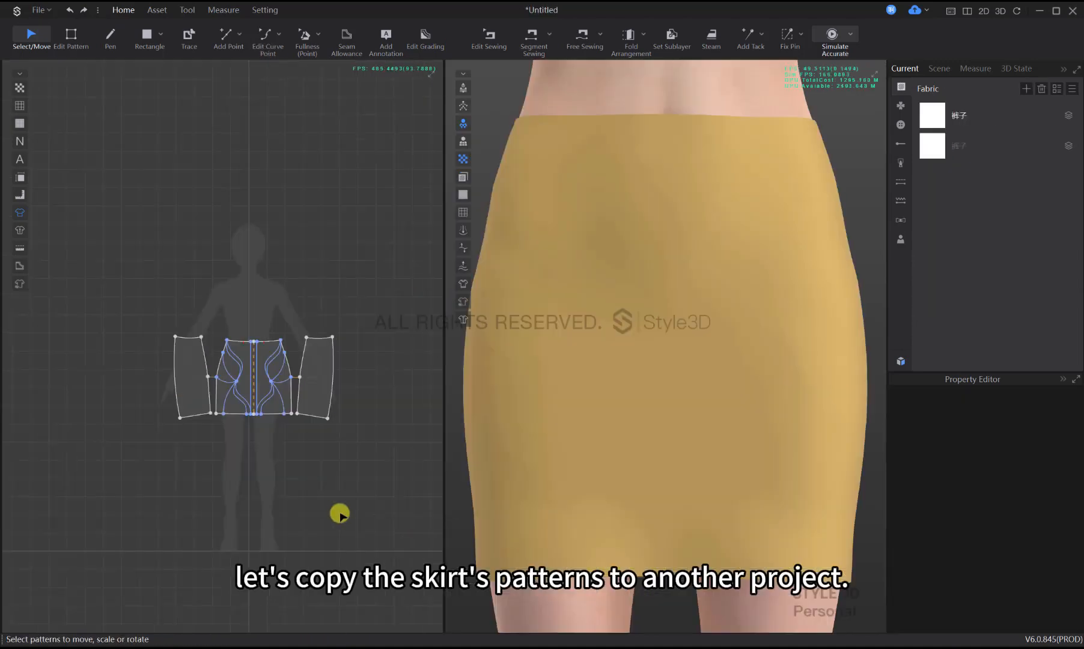
Switch to the untitled project and paste the copied skirt patterns above the existing skirt
{"action": "scroll", "coordinate": [312, 508], "scroll_direction": "down", "scroll_amount": 2}
{"action": "right_click", "coordinate": [247, 359]}
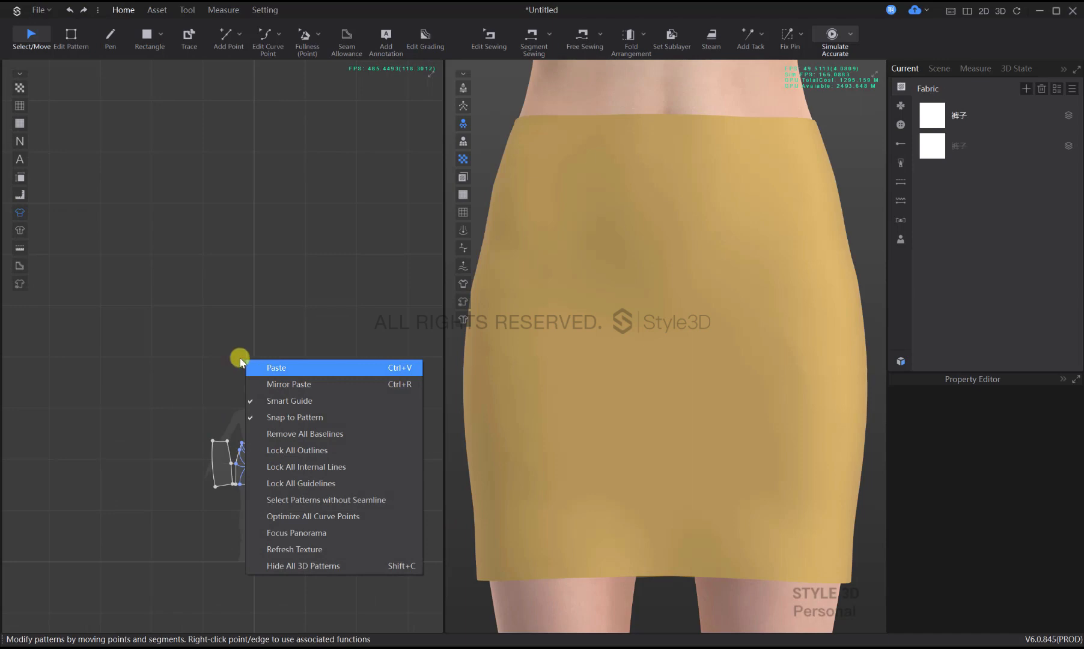
{"action": "left_click", "coordinate": [303, 367]}
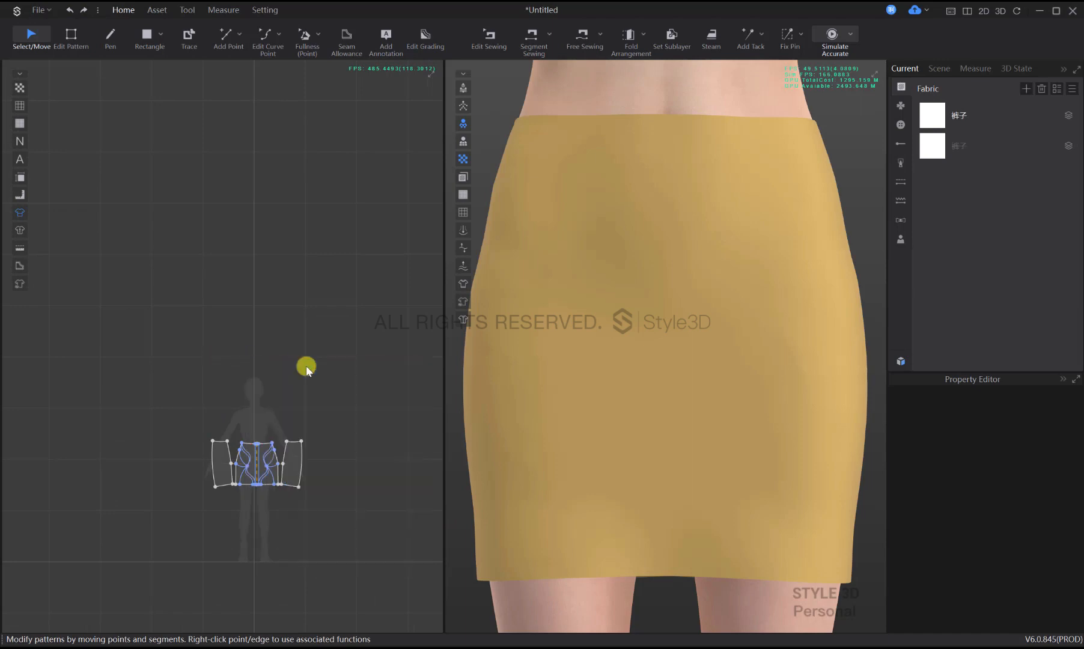
{"action": "scroll", "coordinate": [310, 427], "scroll_direction": "down", "scroll_amount": 1}
{"action": "left_click", "coordinate": [318, 419]}
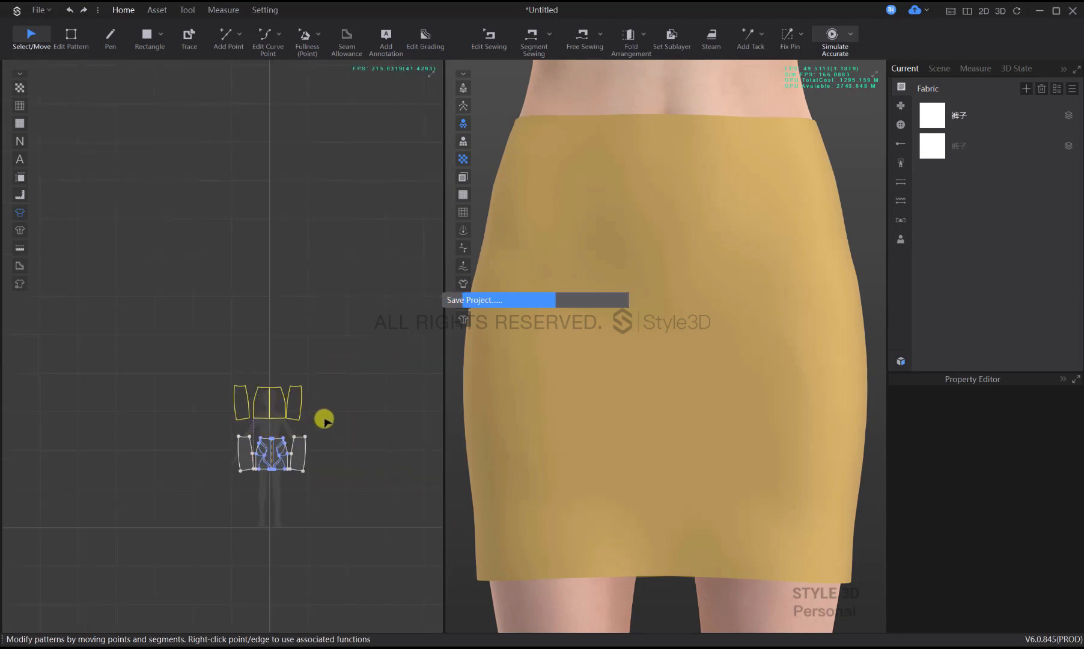
{"action": "scroll", "coordinate": [325, 416], "scroll_direction": "up", "scroll_amount": 2}
{"action": "left_click", "coordinate": [326, 416]}
{"action": "scroll", "coordinate": [556, 423], "scroll_direction": "down", "scroll_amount": 5}
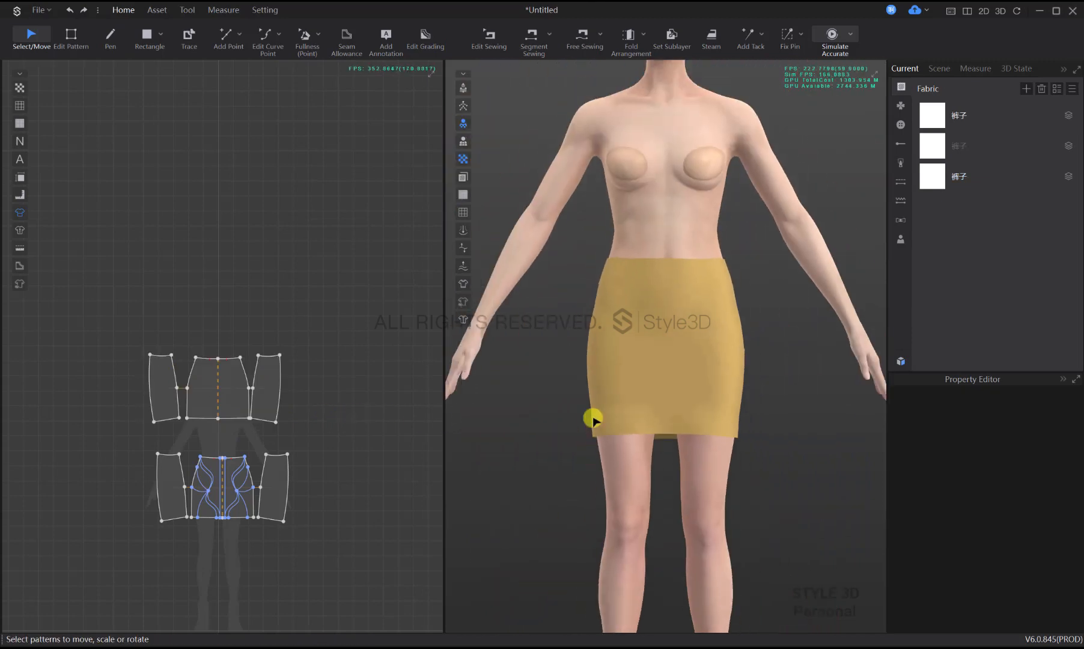
Delete the newly pasted skirt patterns, keeping the skirt that has the design lines
{"action": "left_click_drag", "start_coordinate": [298, 404], "coordinate": [107, 347]}
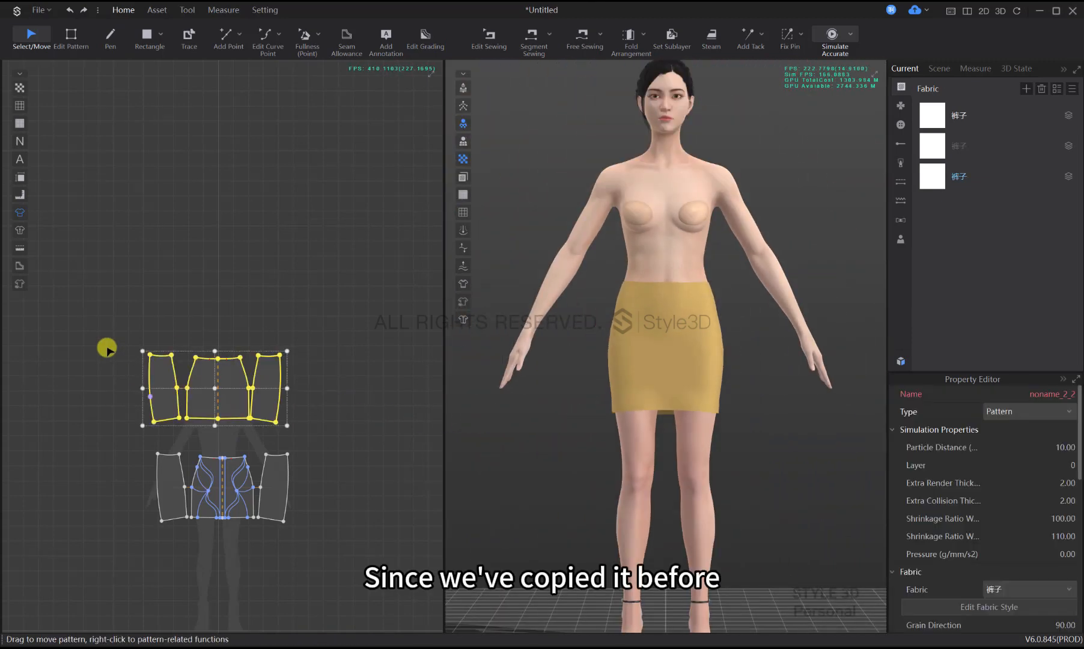
{"action": "key", "text": "Delete"}
{"action": "scroll", "coordinate": [228, 481], "scroll_direction": "up", "scroll_amount": 4}
{"action": "scroll", "coordinate": [300, 396], "scroll_direction": "down", "scroll_amount": 2}
{"action": "scroll", "coordinate": [300, 469], "scroll_direction": "up", "scroll_amount": 3}
Cut and sew the front skirt pattern along its wavy internal design lines
{"action": "key", "text": "z"}
{"action": "left_click", "coordinate": [243, 475]}
{"action": "right_click", "coordinate": [243, 474]}
{"action": "left_click", "coordinate": [618, 262]}
{"action": "right_click", "coordinate": [252, 458]}
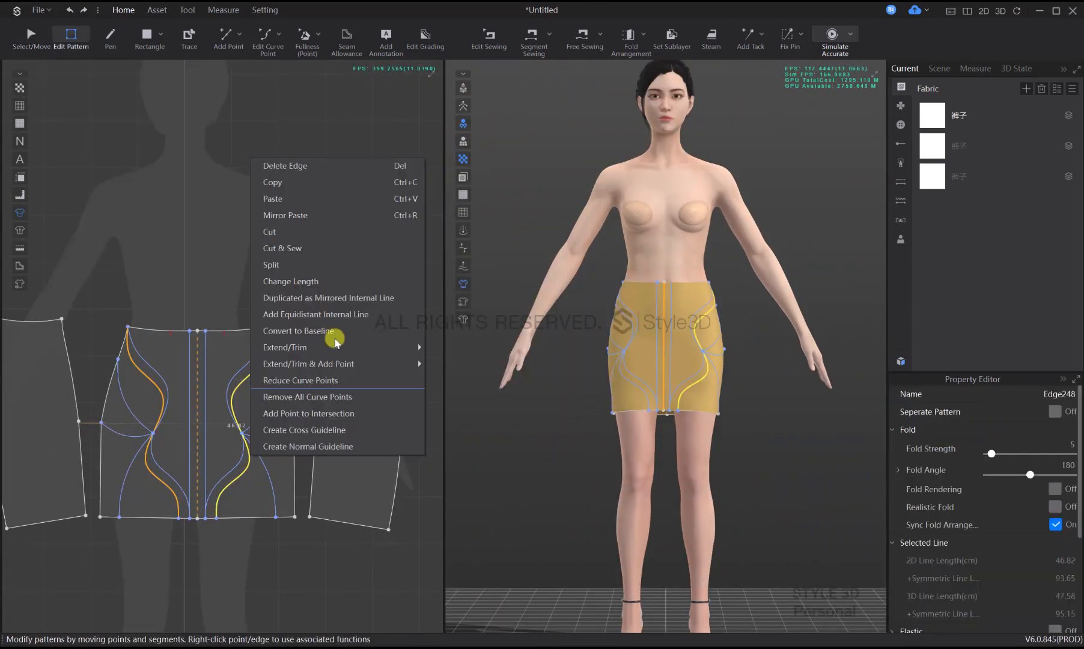
{"action": "left_click", "coordinate": [283, 248]}
{"action": "scroll", "coordinate": [256, 465], "scroll_direction": "up", "scroll_amount": 5}
{"action": "right_click", "coordinate": [230, 467]}
{"action": "left_click", "coordinate": [261, 255]}
Cut and sew the front skirt pattern along the curved hip lines running to the side seams
{"action": "scroll", "coordinate": [269, 406], "scroll_direction": "down", "scroll_amount": 5}
{"action": "left_click", "coordinate": [273, 429]}
{"action": "right_click", "coordinate": [272, 429]}
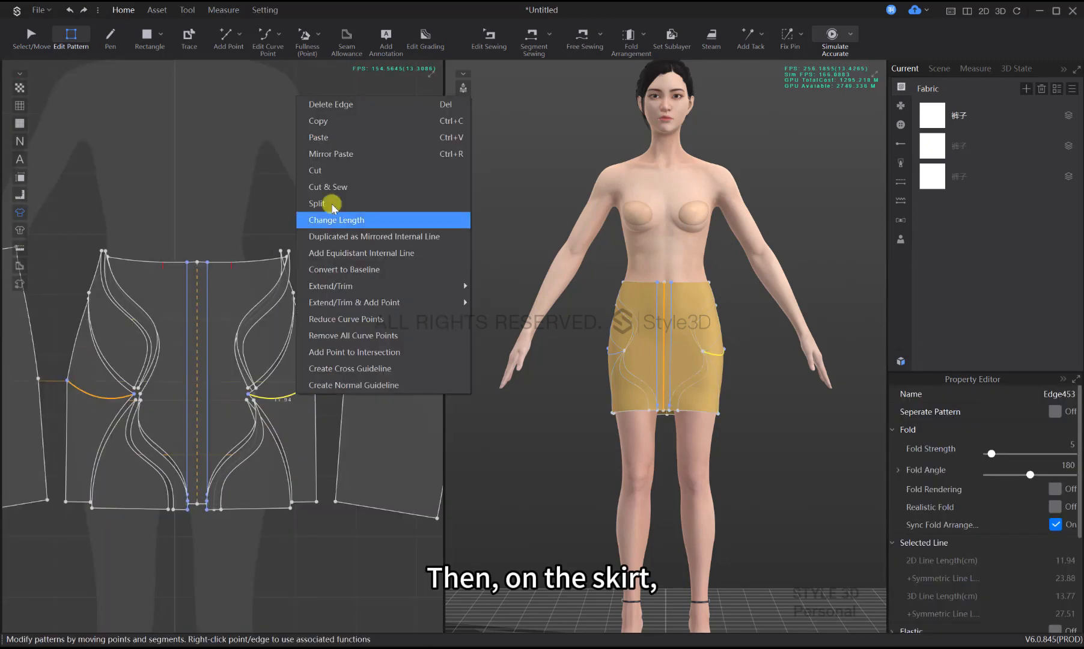
{"action": "left_click", "coordinate": [286, 212]}
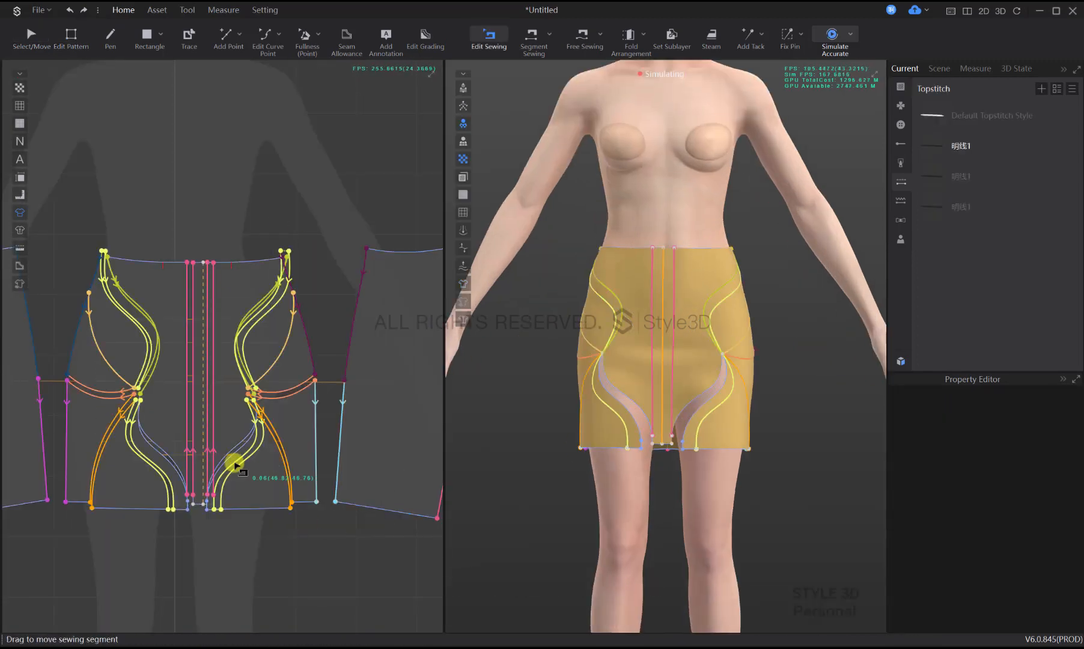
Sew the open lower wavy edge between the centre panel and the curved strip with Segment Sewing
{"action": "left_click", "coordinate": [236, 455]}
{"action": "scroll", "coordinate": [319, 470], "scroll_direction": "up", "scroll_amount": 3}
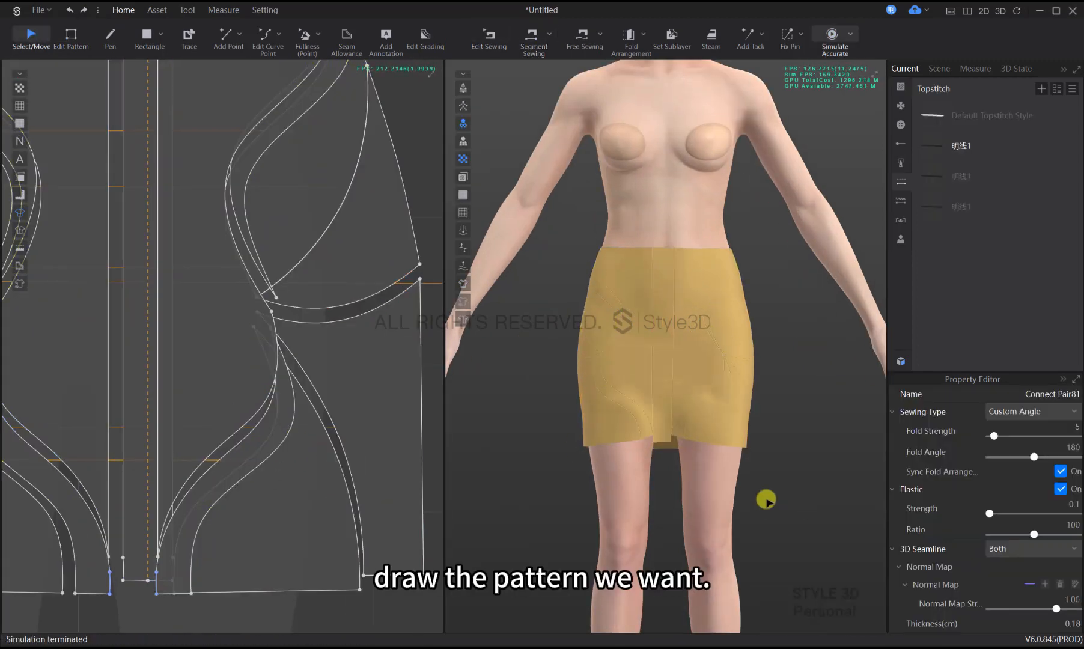
{"action": "key", "text": "m"}
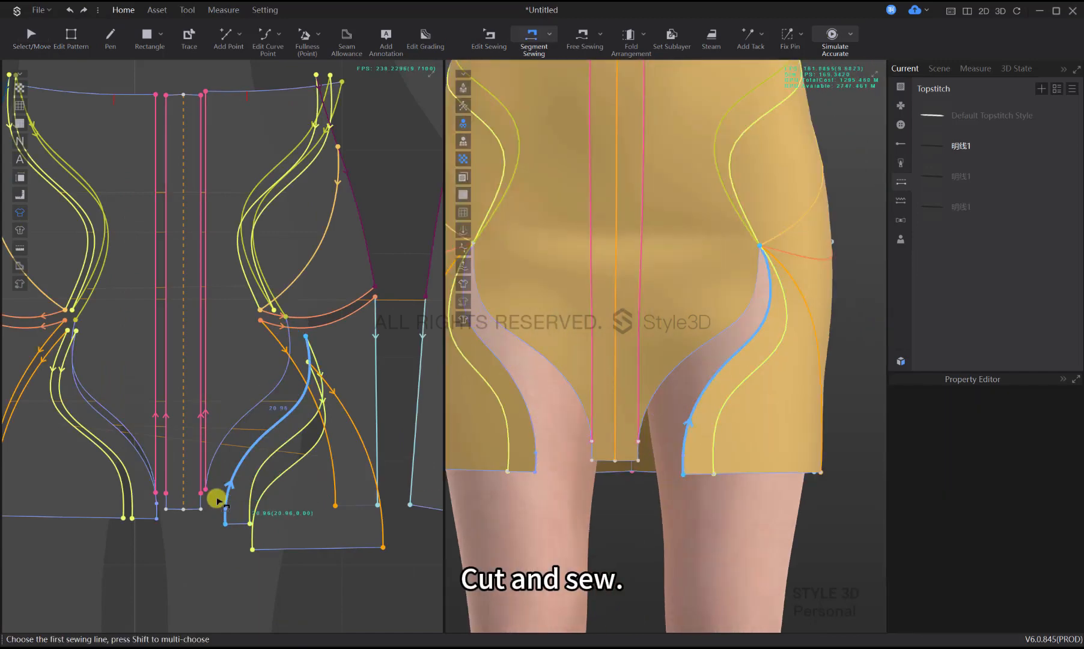
{"action": "left_click", "coordinate": [215, 494]}
{"action": "left_click", "coordinate": [267, 452]}
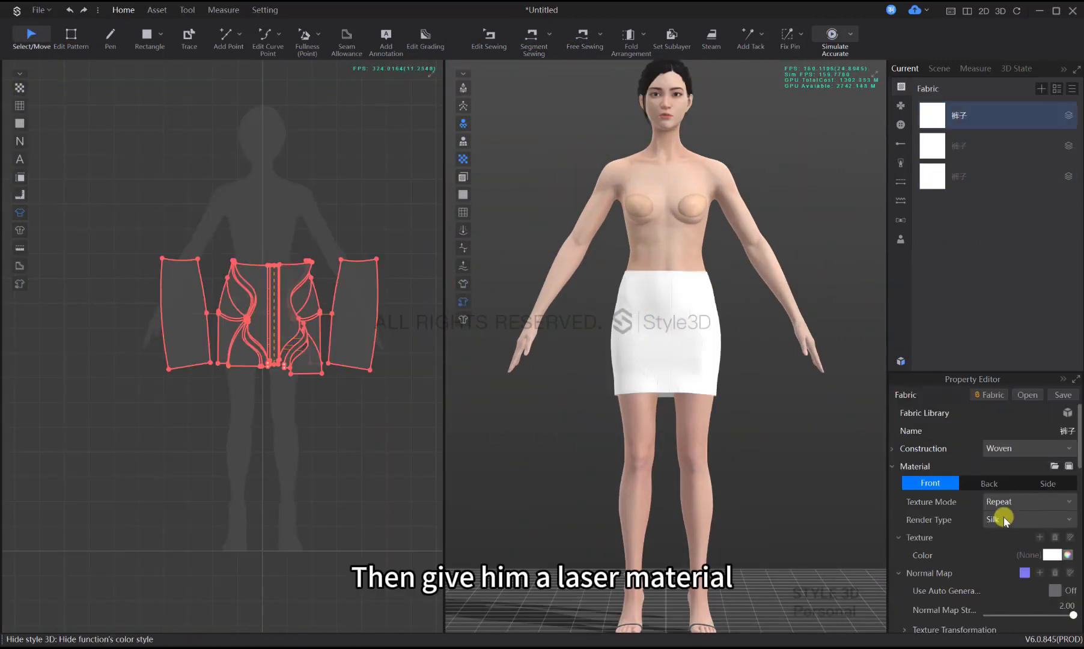
Set the render type of the main skirt fabric to Laser
{"action": "left_click", "coordinate": [1028, 520]}
{"action": "left_click", "coordinate": [1022, 421]}
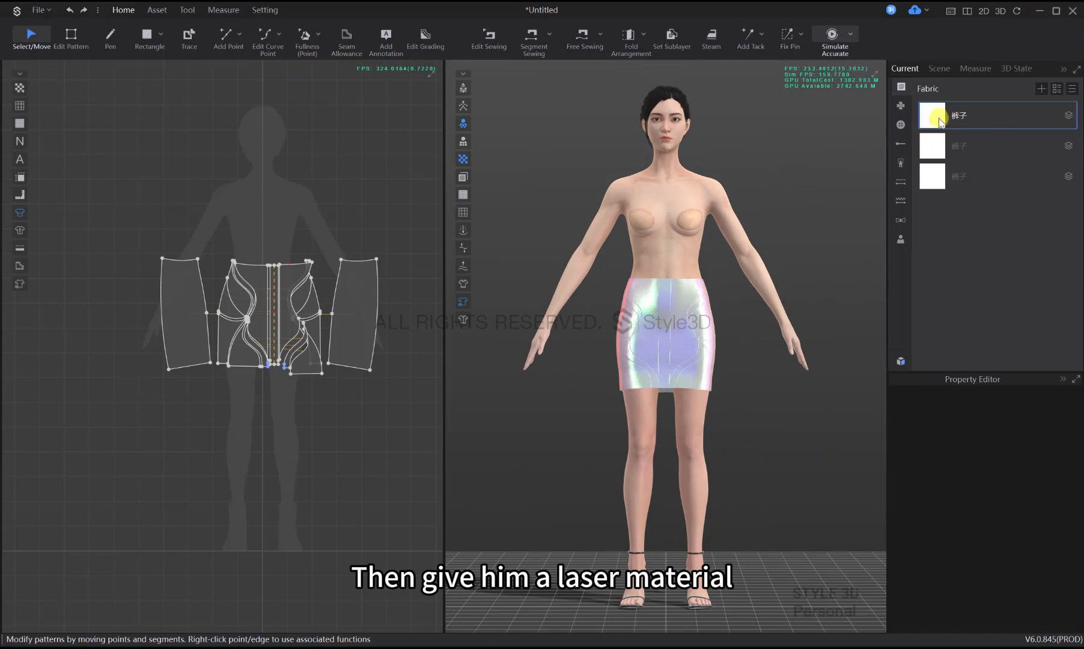
{"action": "left_click", "coordinate": [940, 120]}
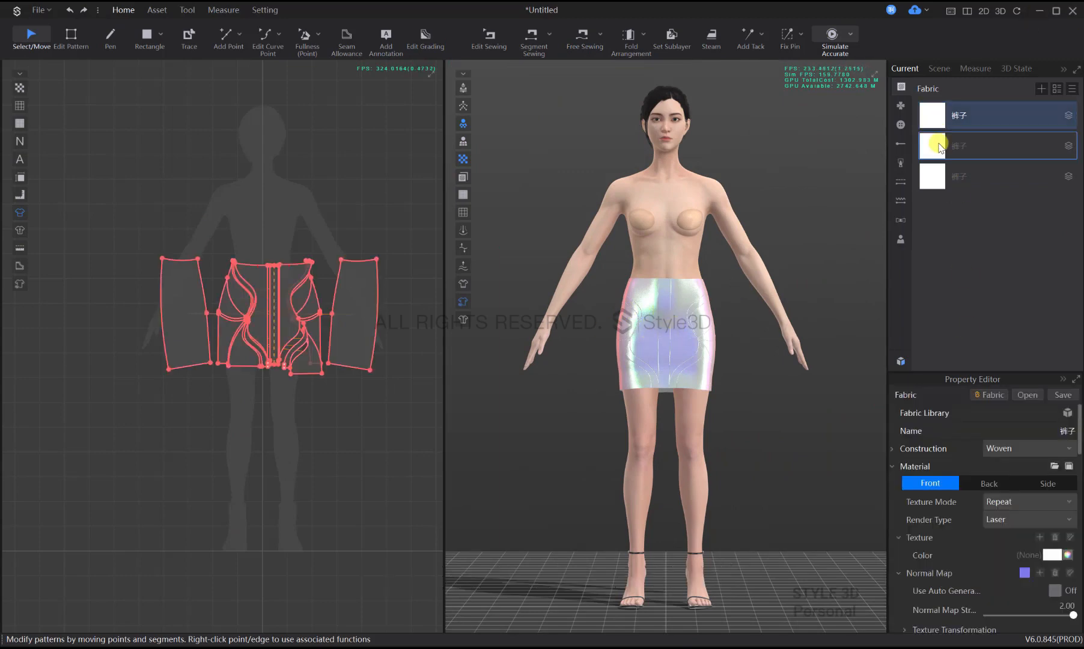
Apply the second fabric to the wavy strips and the third to the side wedges, and colour the strip fabric light blue 99E7FF
{"action": "left_click", "coordinate": [932, 140]}
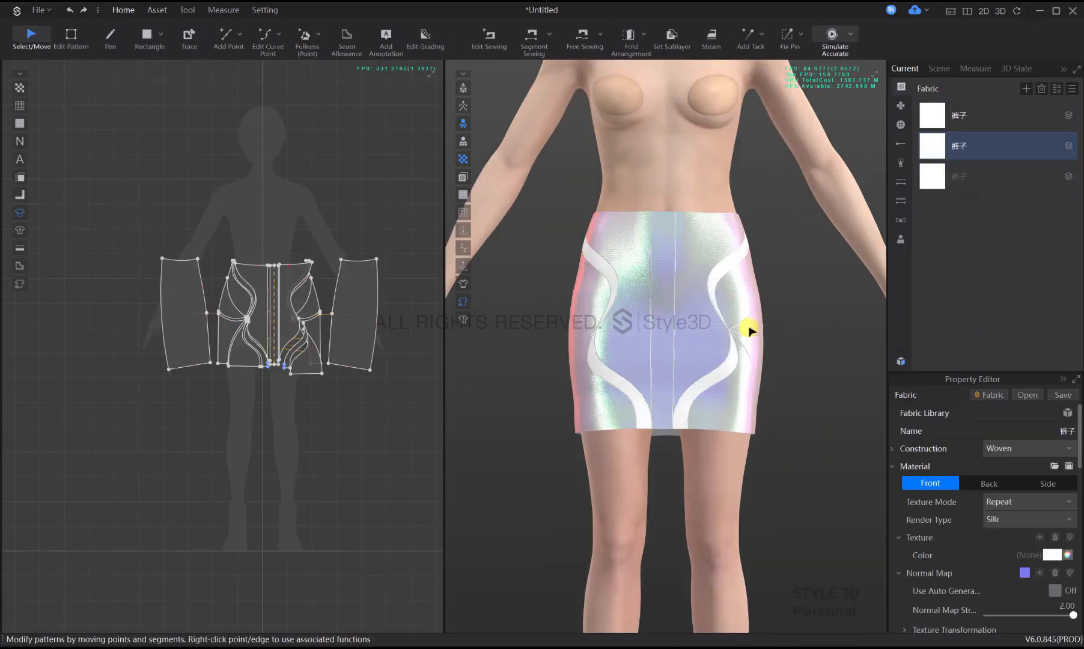
{"action": "left_click", "coordinate": [956, 176]}
{"action": "left_click", "coordinate": [1051, 555]}
{"action": "left_click", "coordinate": [442, 445]}
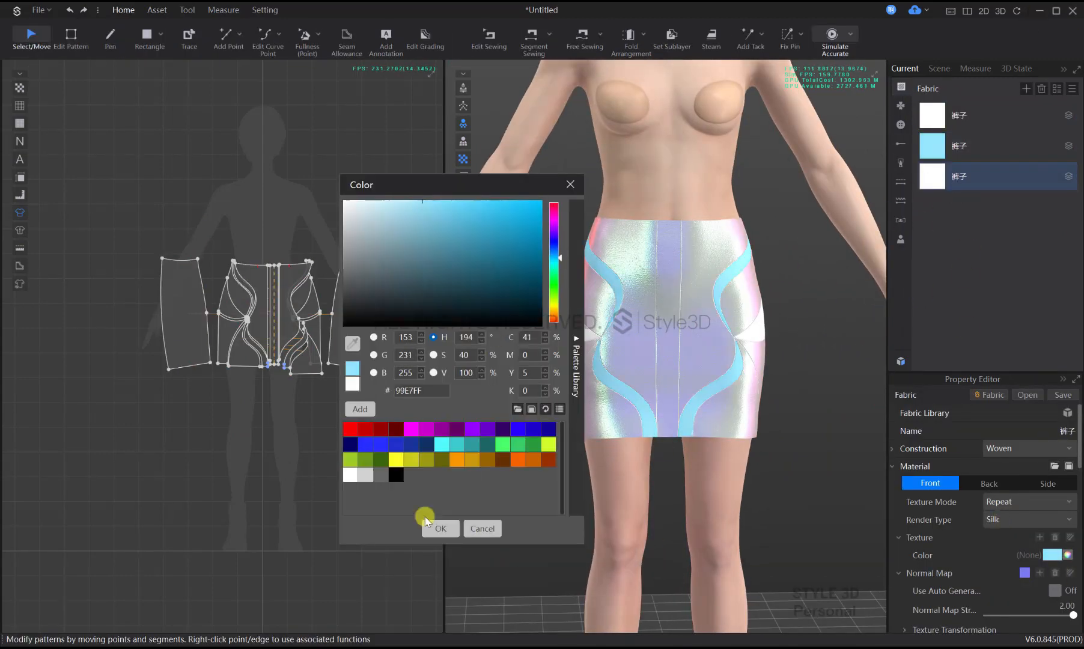
{"action": "left_click", "coordinate": [441, 528]}
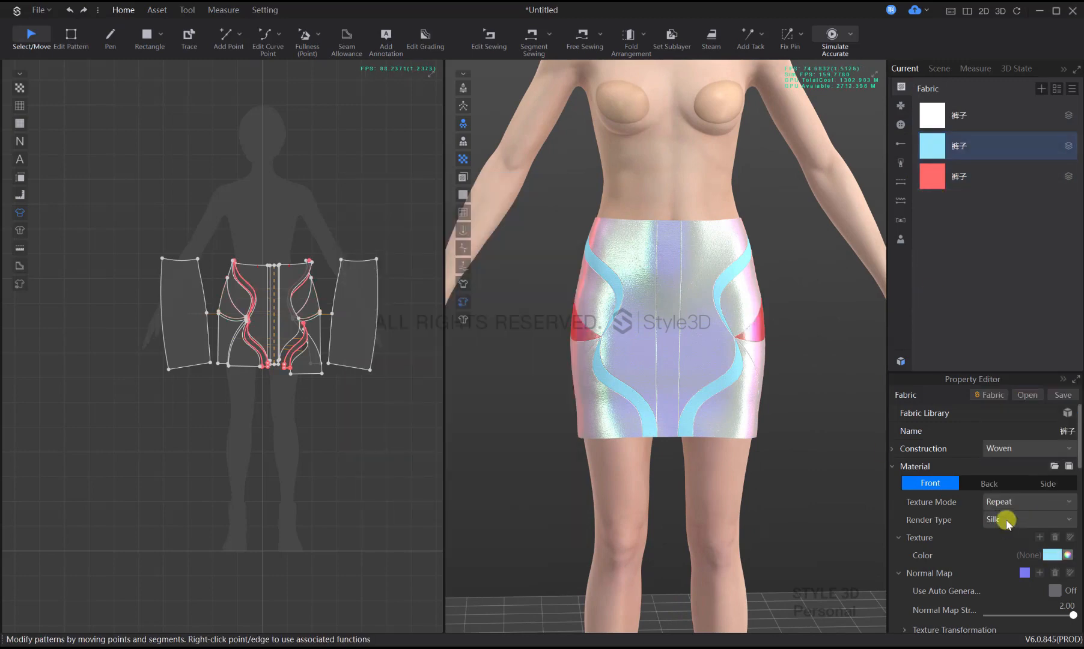
Give the blue strip and red wedge fabrics the Laser render type and show the skirt without the avatar
{"action": "left_click", "coordinate": [773, 375]}
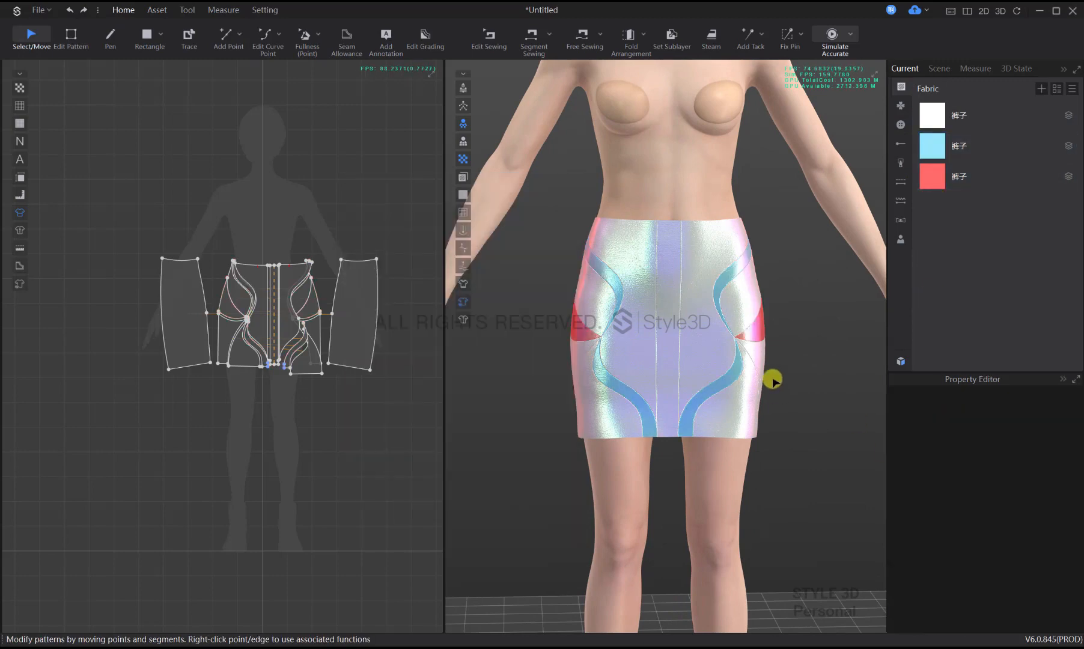
{"action": "scroll", "coordinate": [703, 332], "scroll_direction": "down", "scroll_amount": 5}
{"action": "scroll", "coordinate": [702, 336], "scroll_direction": "up", "scroll_amount": 10}
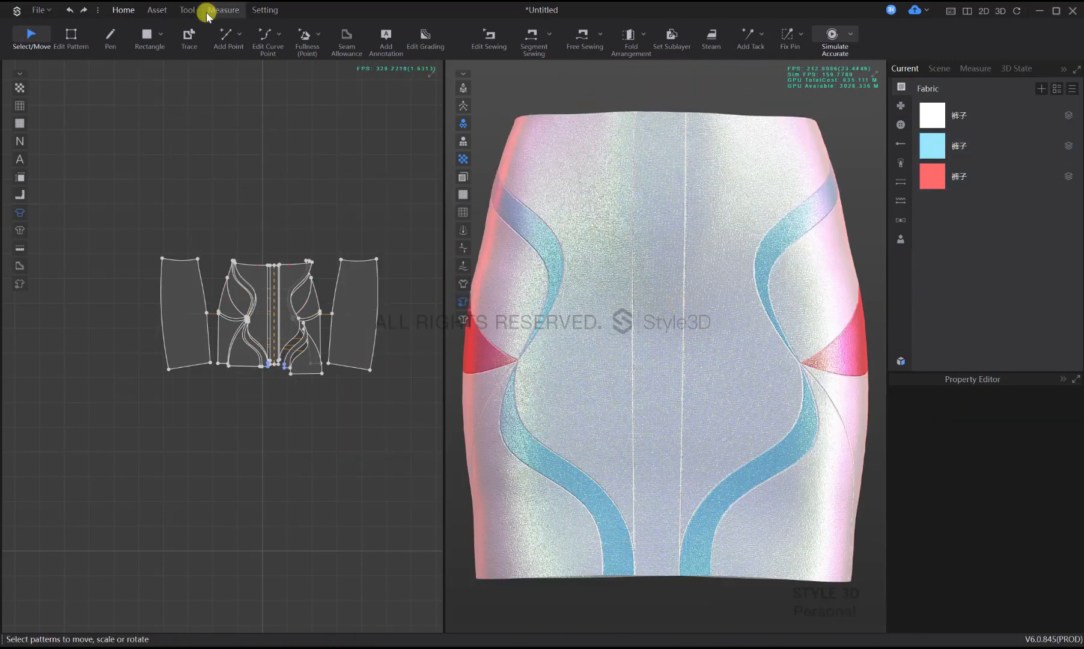
Set up a 1080 × 1920 3D Snapshot of the skirt's front view with a transparent background
{"action": "left_click", "coordinate": [185, 11]}
{"action": "left_click", "coordinate": [33, 39]}
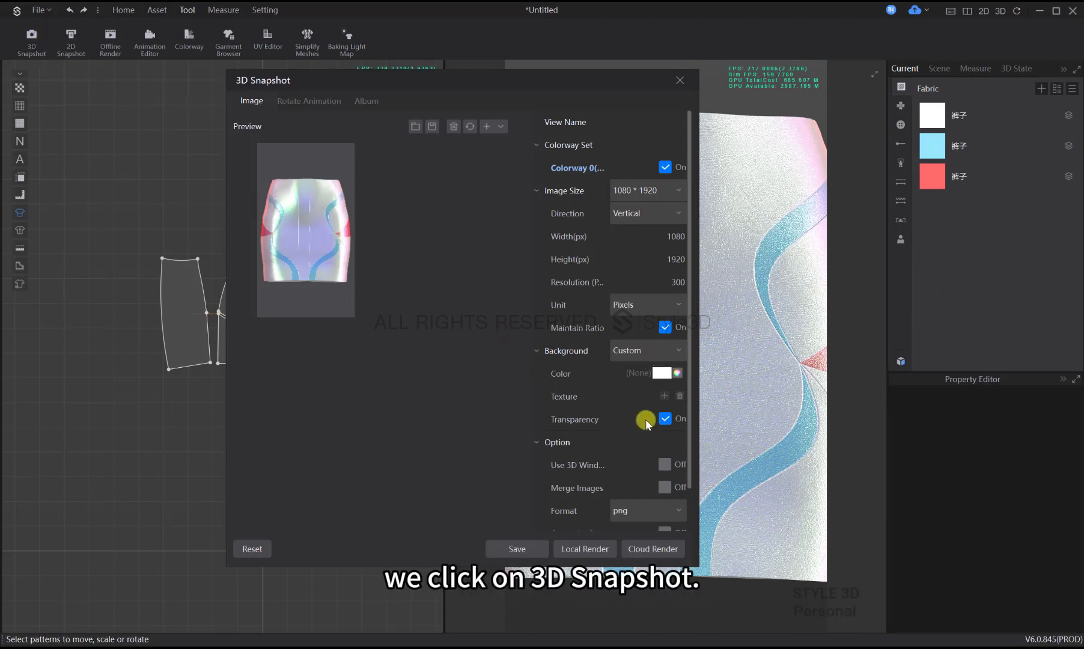
{"action": "left_click", "coordinate": [666, 419]}
{"action": "left_click", "coordinate": [665, 419]}
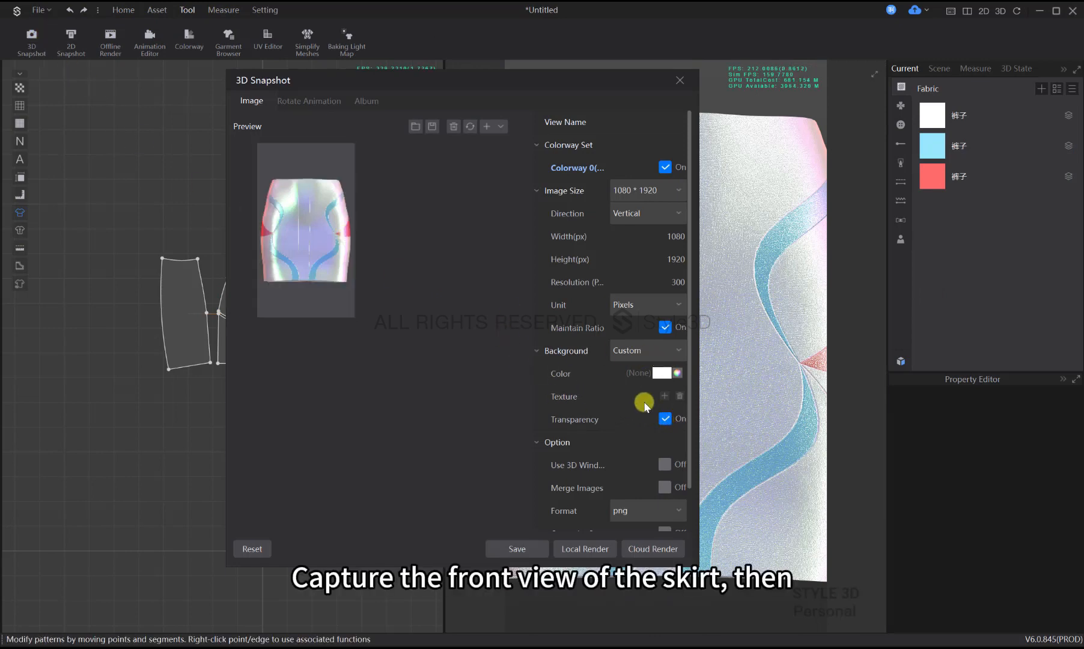
{"action": "scroll", "coordinate": [640, 403], "scroll_direction": "down", "scroll_amount": 2}
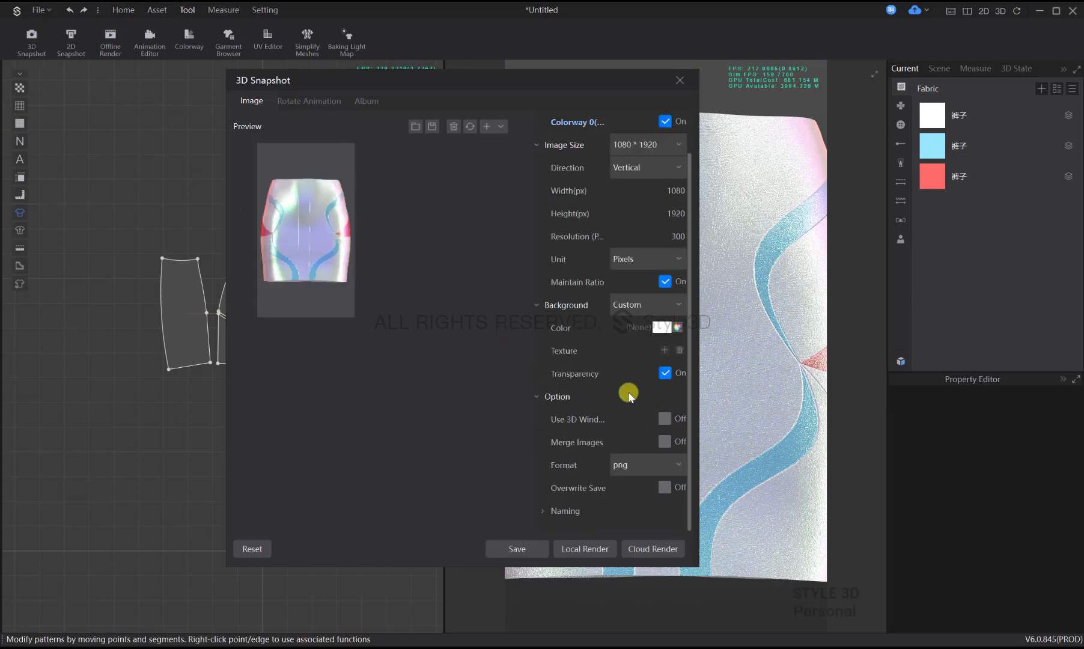
{"action": "scroll", "coordinate": [674, 499], "scroll_direction": "down", "scroll_amount": 4}
Save the skirt snapshot as a PNG in the 织物贴图 folder and close 3D Snapshot
{"action": "left_click", "coordinate": [665, 511]}
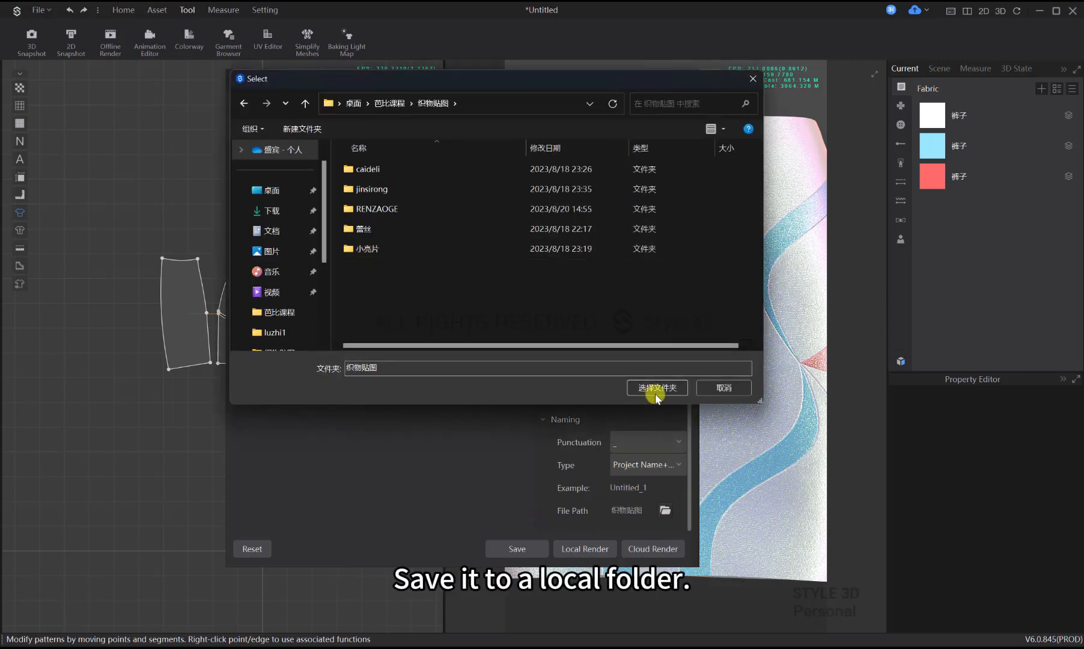
{"action": "left_click", "coordinate": [723, 388]}
{"action": "left_click", "coordinate": [516, 549]}
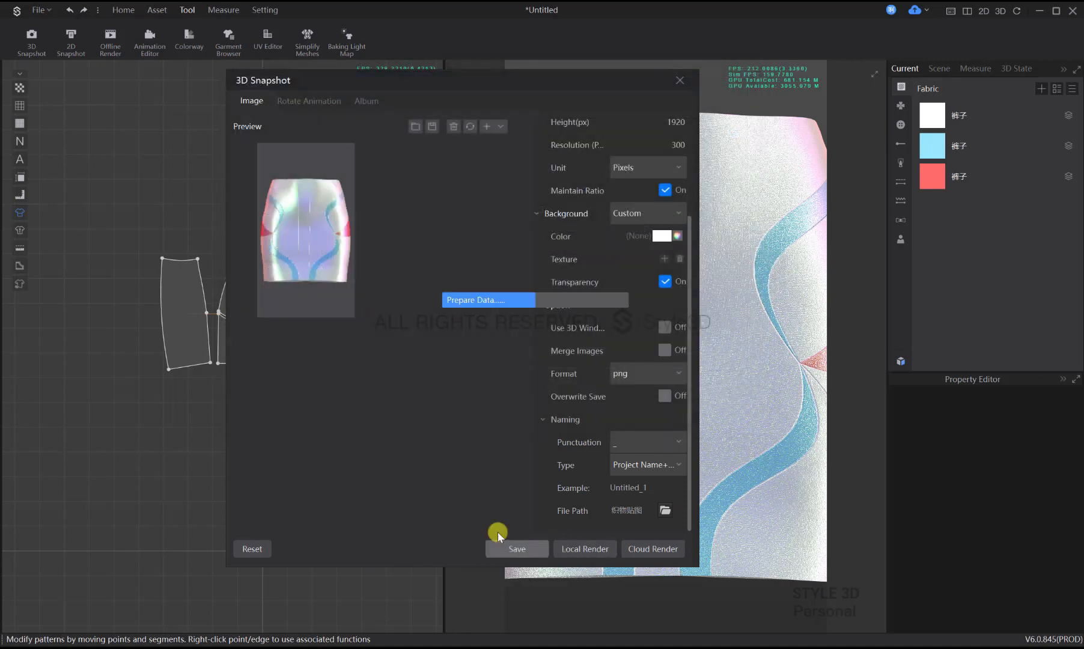
{"action": "left_click", "coordinate": [618, 264]}
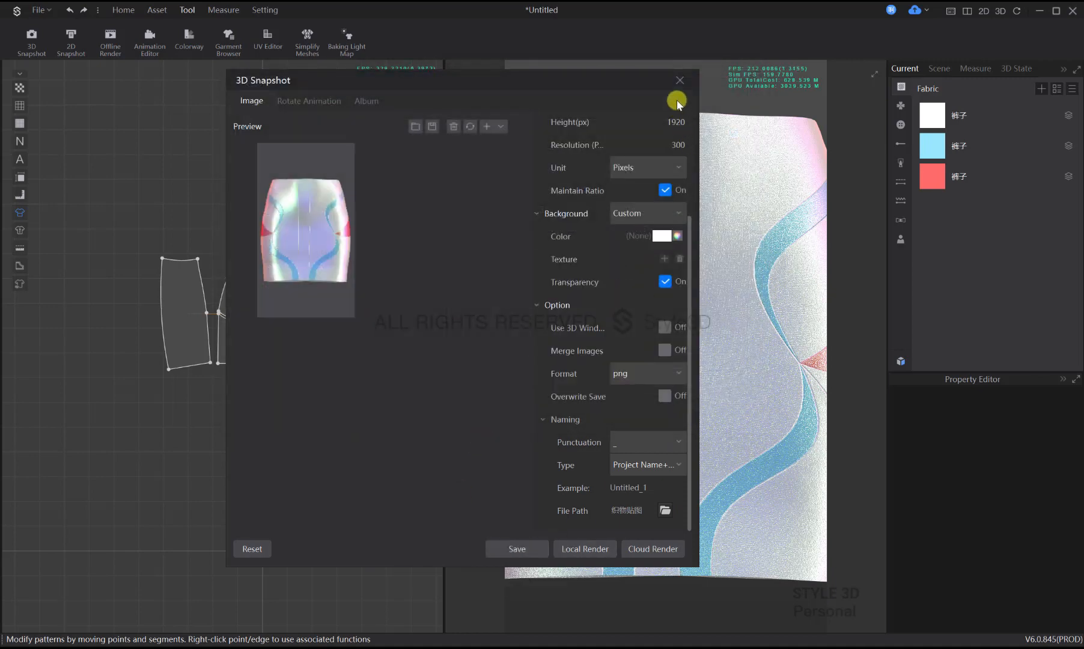
{"action": "left_click", "coordinate": [679, 81]}
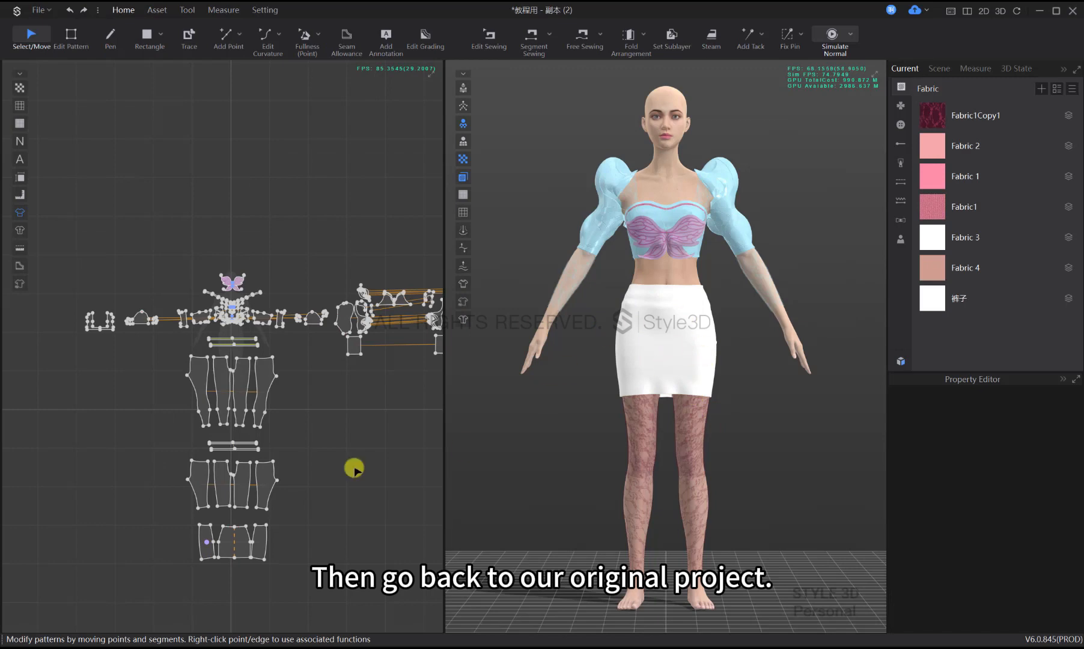
Add a new graphic and load Untitled_1(3).png from the 织物贴图 folder as its texture
{"action": "left_click", "coordinate": [944, 206]}
{"action": "left_click", "coordinate": [681, 325]}
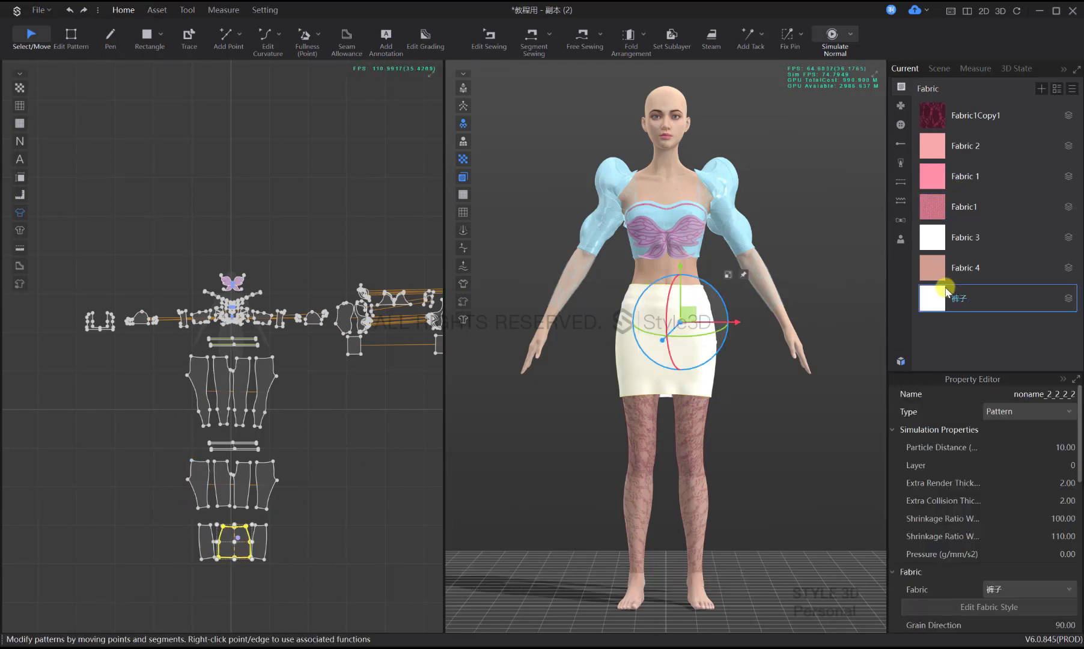
{"action": "left_click", "coordinate": [949, 295]}
{"action": "left_click", "coordinate": [906, 108]}
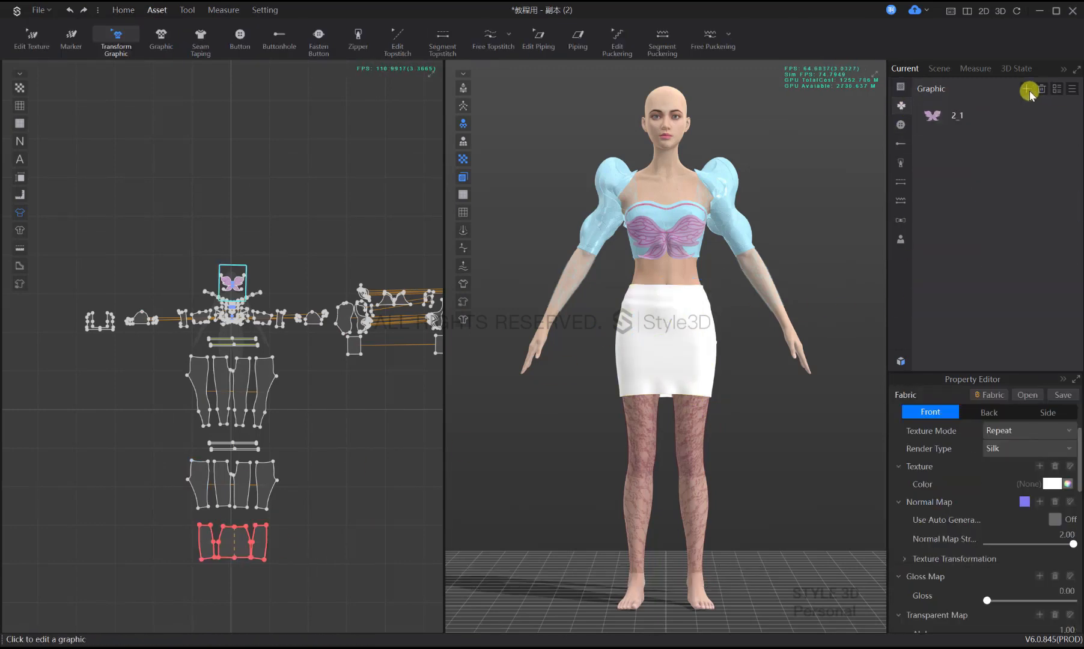
{"action": "left_click", "coordinate": [929, 149]}
{"action": "scroll", "coordinate": [1021, 529], "scroll_direction": "down", "scroll_amount": 1}
{"action": "scroll", "coordinate": [1030, 538], "scroll_direction": "up", "scroll_amount": 1}
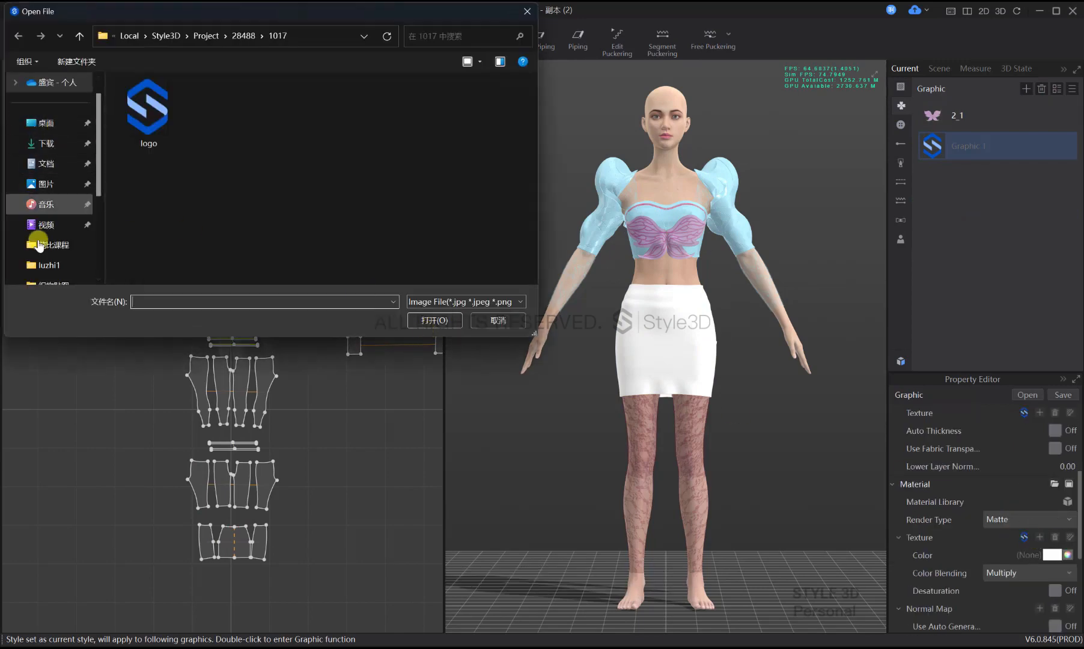
{"action": "left_click", "coordinate": [48, 244]}
{"action": "double_click", "coordinate": [140, 181]}
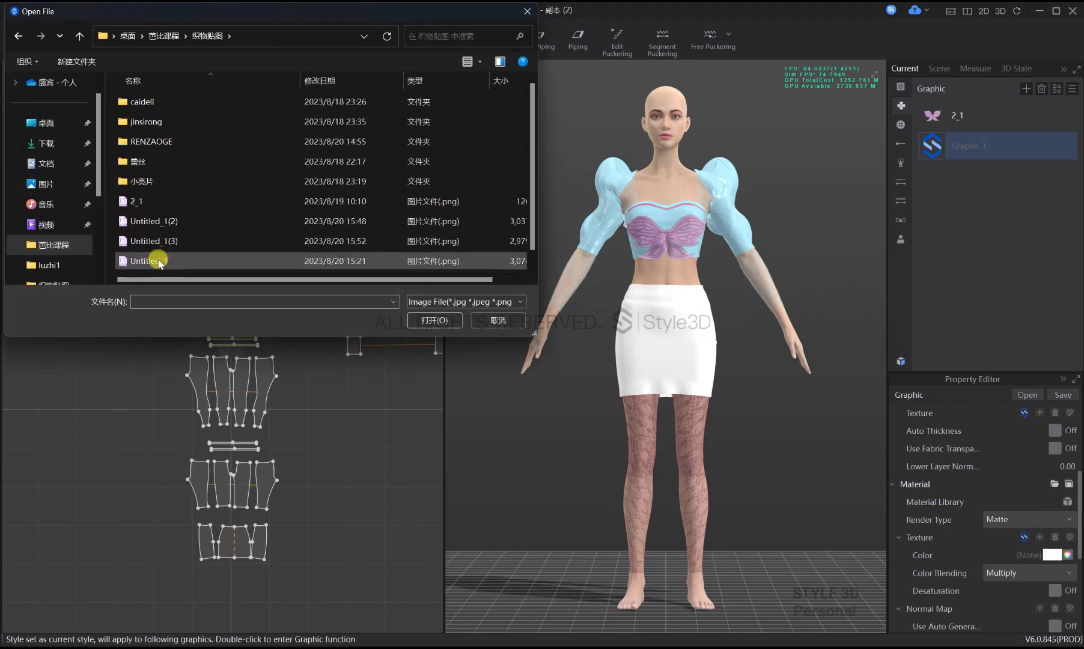
{"action": "double_click", "coordinate": [157, 240]}
{"action": "left_click", "coordinate": [848, 350]}
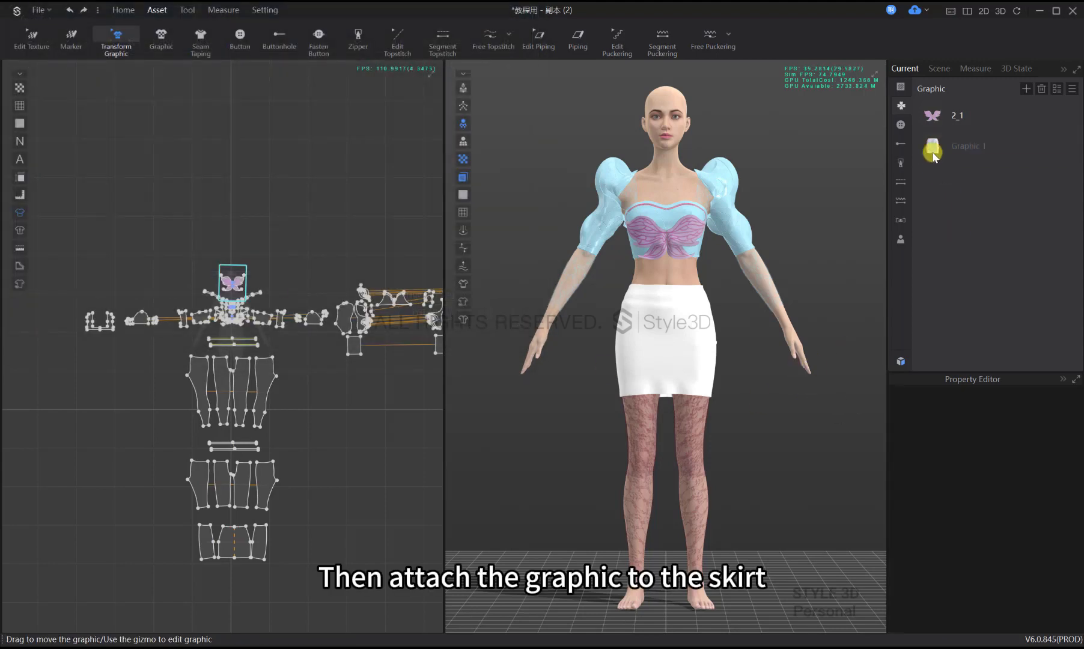
Place the new skirt graphic near the middle of the front skirt panel
{"action": "double_click", "coordinate": [932, 146]}
{"action": "scroll", "coordinate": [236, 546], "scroll_direction": "up", "scroll_amount": 6}
{"action": "scroll", "coordinate": [236, 568], "scroll_direction": "up", "scroll_amount": 1}
{"action": "middle_click_drag", "start_coordinate": [235, 580], "coordinate": [217, 517]}
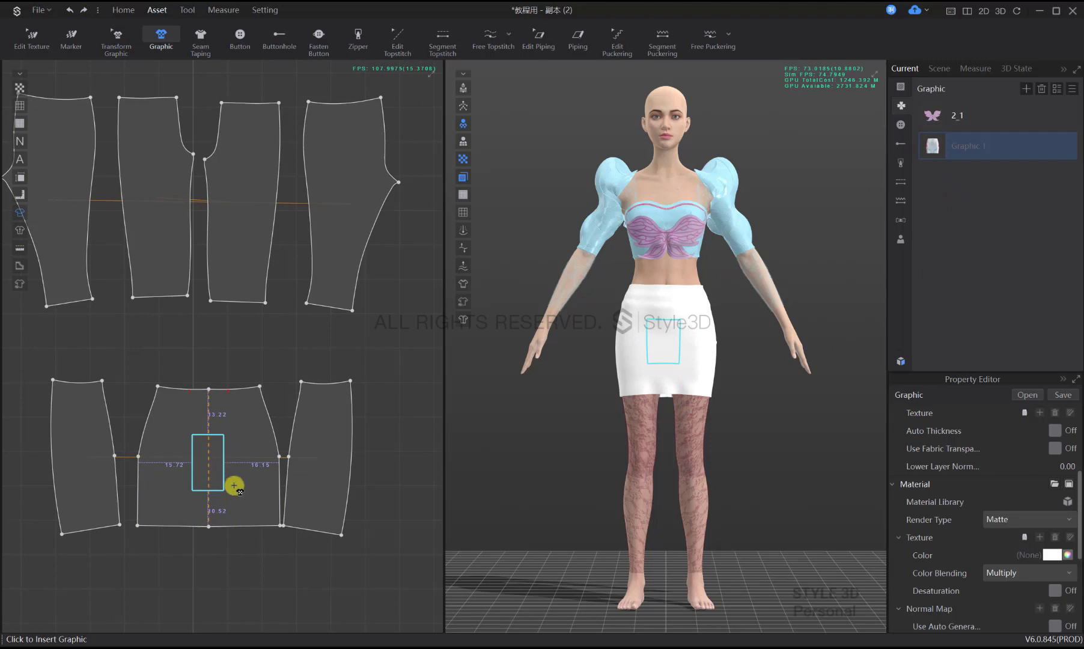
{"action": "left_click", "coordinate": [234, 485]}
{"action": "key", "text": "q"}
{"action": "left_click", "coordinate": [236, 433]}
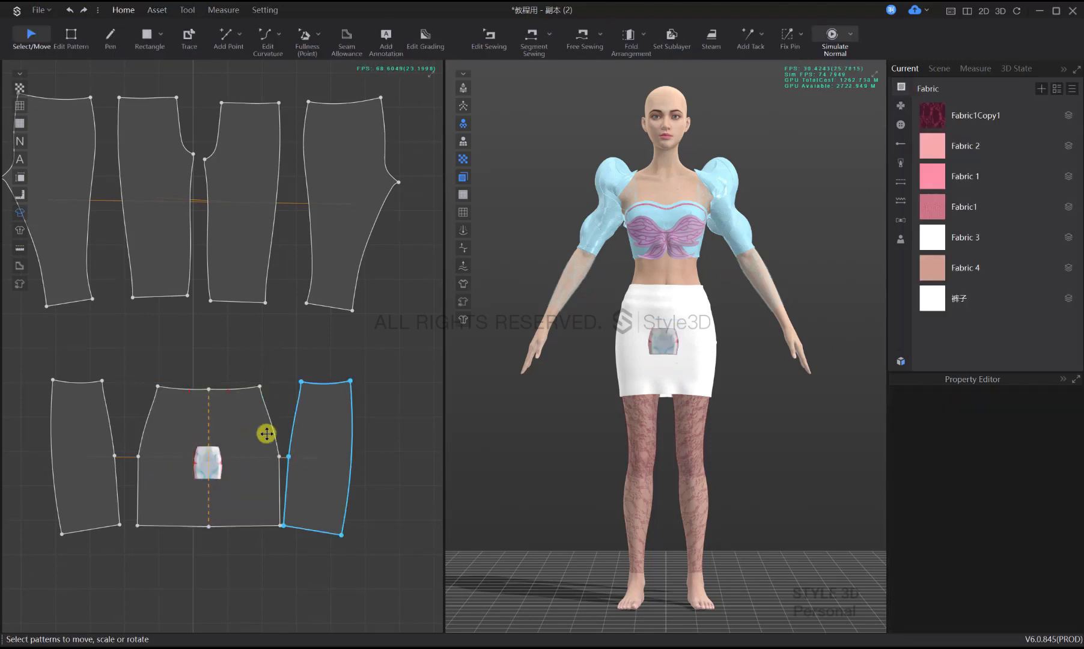
Enlarge the graphic with Transform Graphic until it nearly fills the front skirt panel
{"action": "left_click", "coordinate": [187, 9]}
{"action": "left_click", "coordinate": [110, 37]}
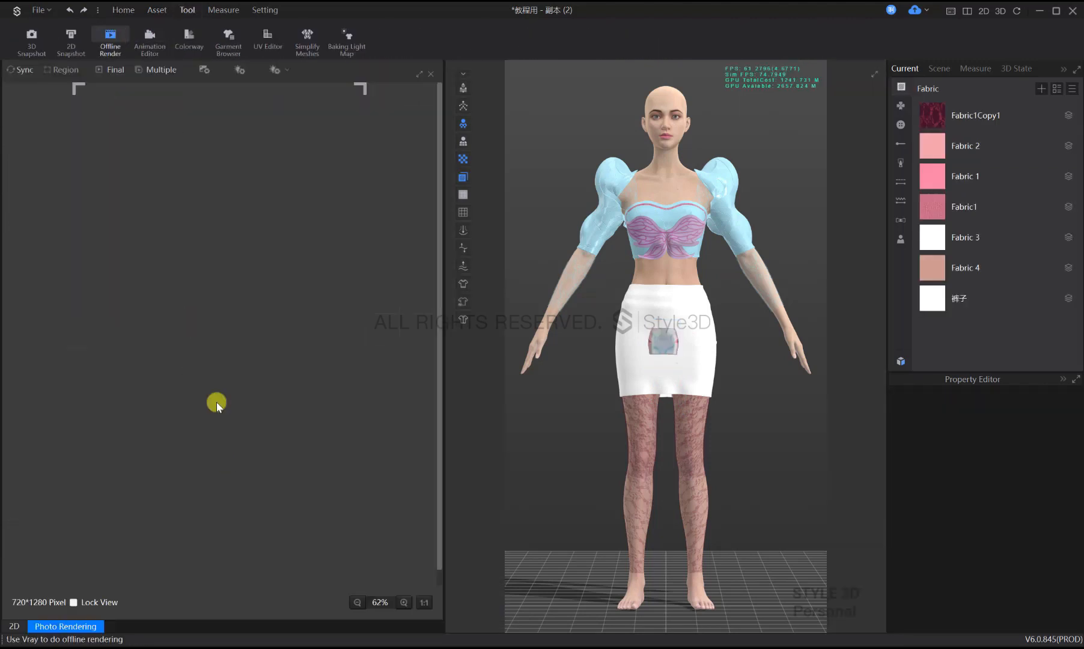
{"action": "left_click", "coordinate": [144, 9]}
{"action": "left_click", "coordinate": [95, 36]}
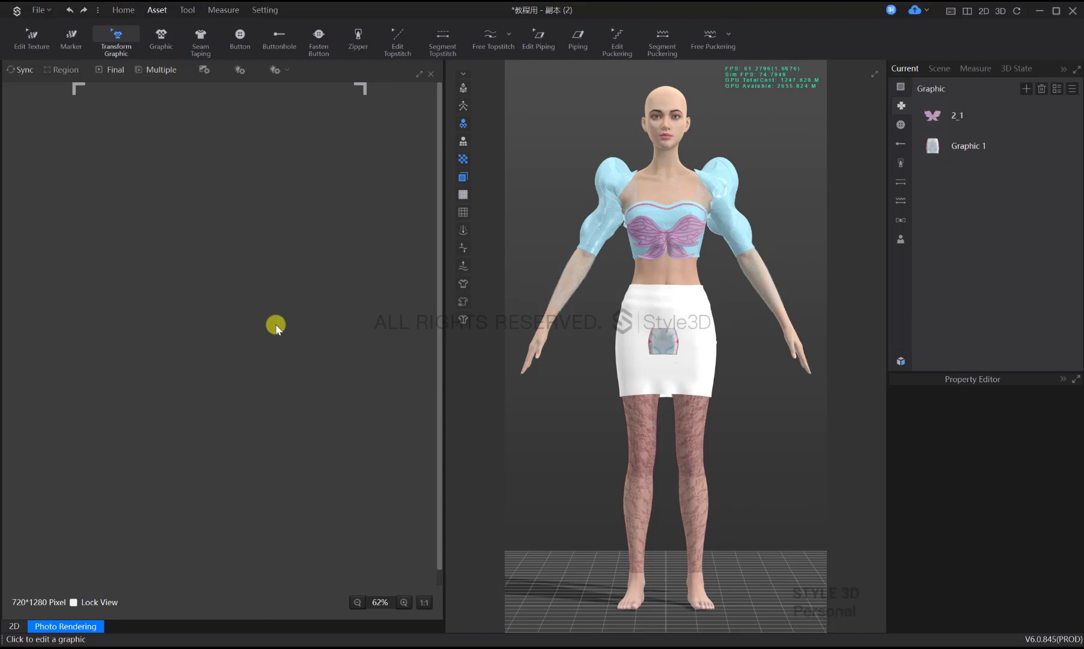
{"action": "left_click", "coordinate": [430, 74]}
{"action": "scroll", "coordinate": [205, 475], "scroll_direction": "up", "scroll_amount": 3}
{"action": "left_click", "coordinate": [208, 465]}
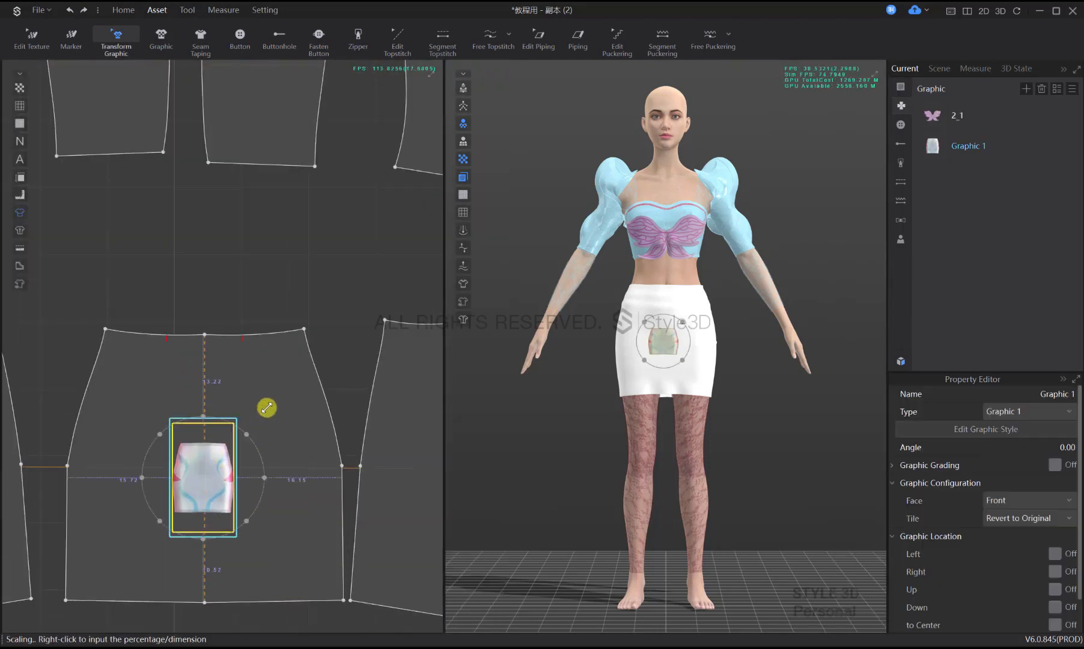
{"action": "left_click_drag", "start_coordinate": [267, 409], "coordinate": [375, 309]}
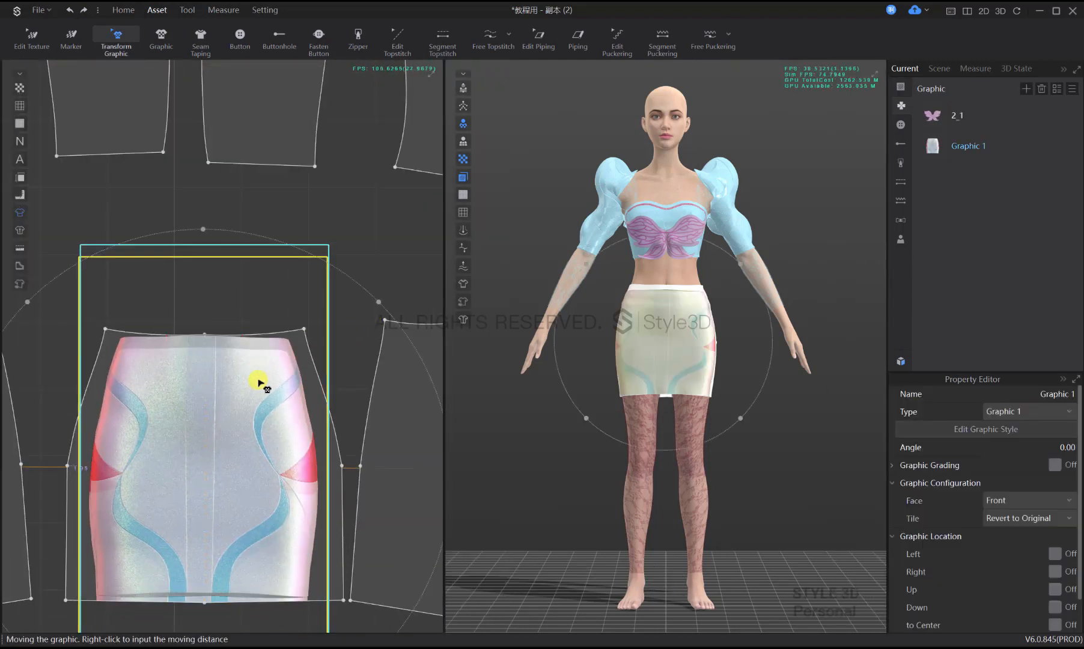
Fine-tune the graphic's position and size against the front panel's centre line, waist edge and hem
{"action": "left_click_drag", "start_coordinate": [258, 381], "coordinate": [259, 380]}
{"action": "middle_click_drag", "start_coordinate": [304, 402], "coordinate": [305, 373]}
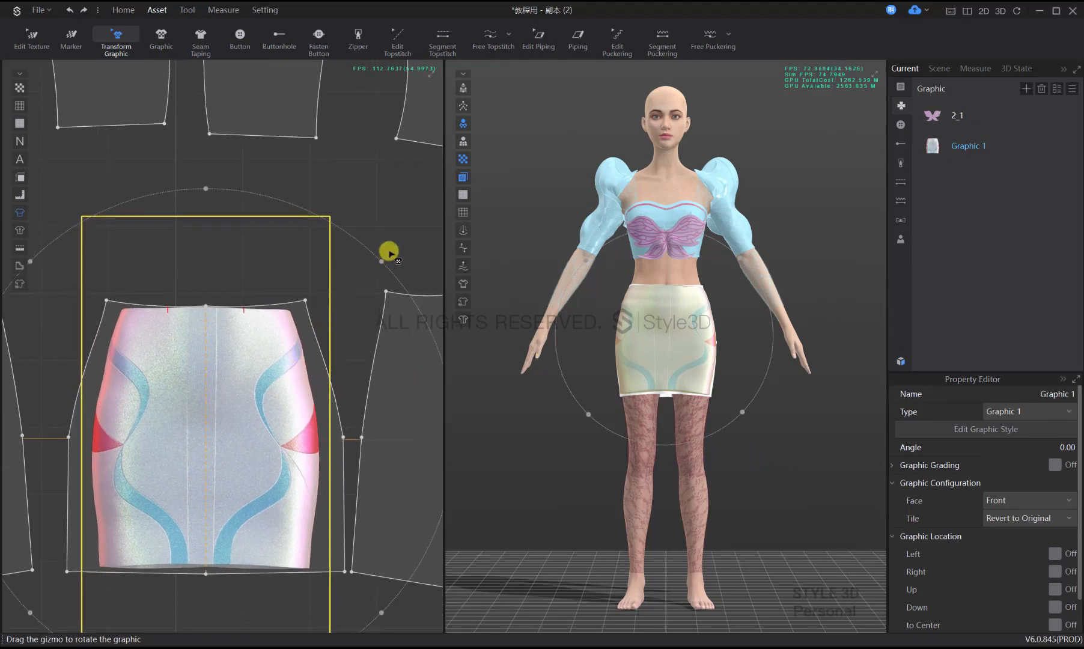
{"action": "left_click_drag", "start_coordinate": [382, 262], "coordinate": [384, 259]}
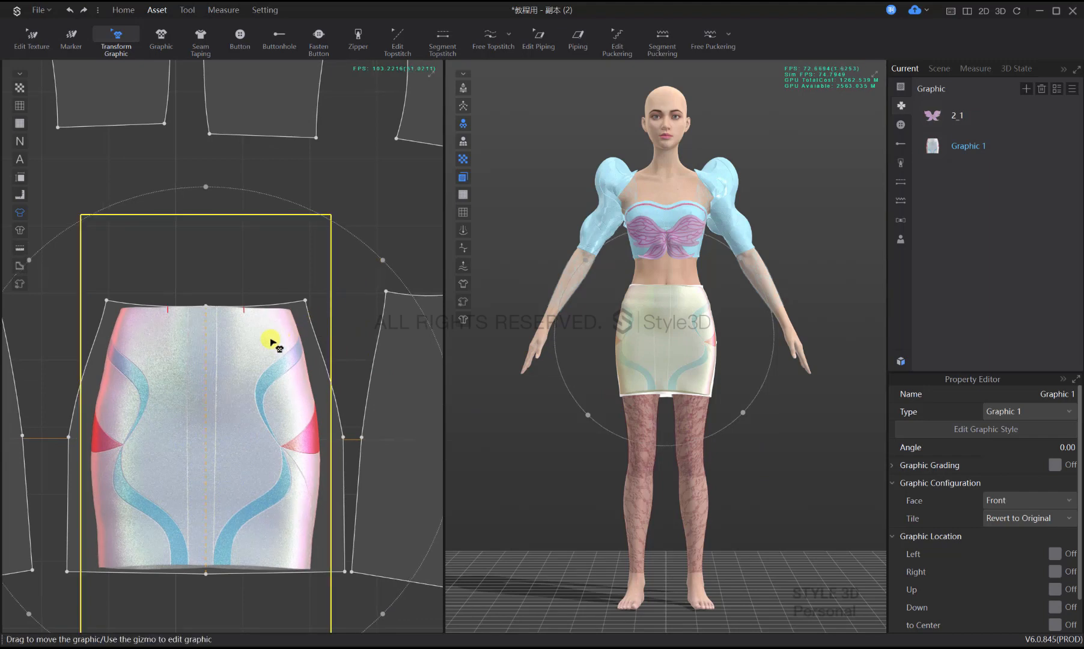
{"action": "left_click_drag", "start_coordinate": [270, 342], "coordinate": [273, 347]}
{"action": "left_click", "coordinate": [368, 208]}
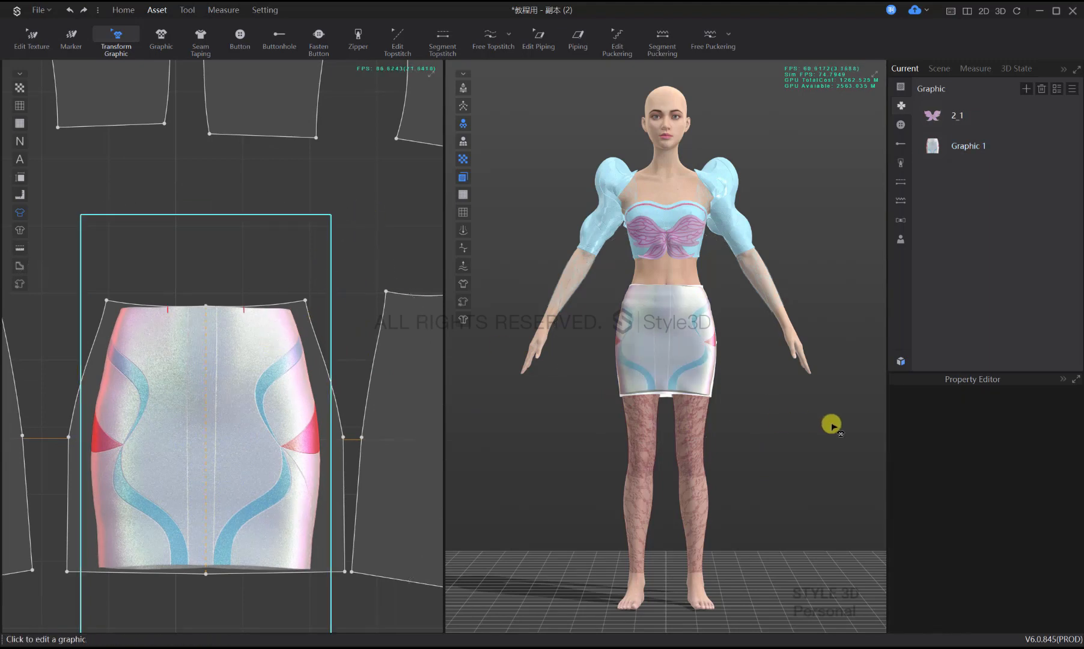
{"action": "key", "text": "q"}
{"action": "scroll", "coordinate": [728, 421], "scroll_direction": "up", "scroll_amount": 5}
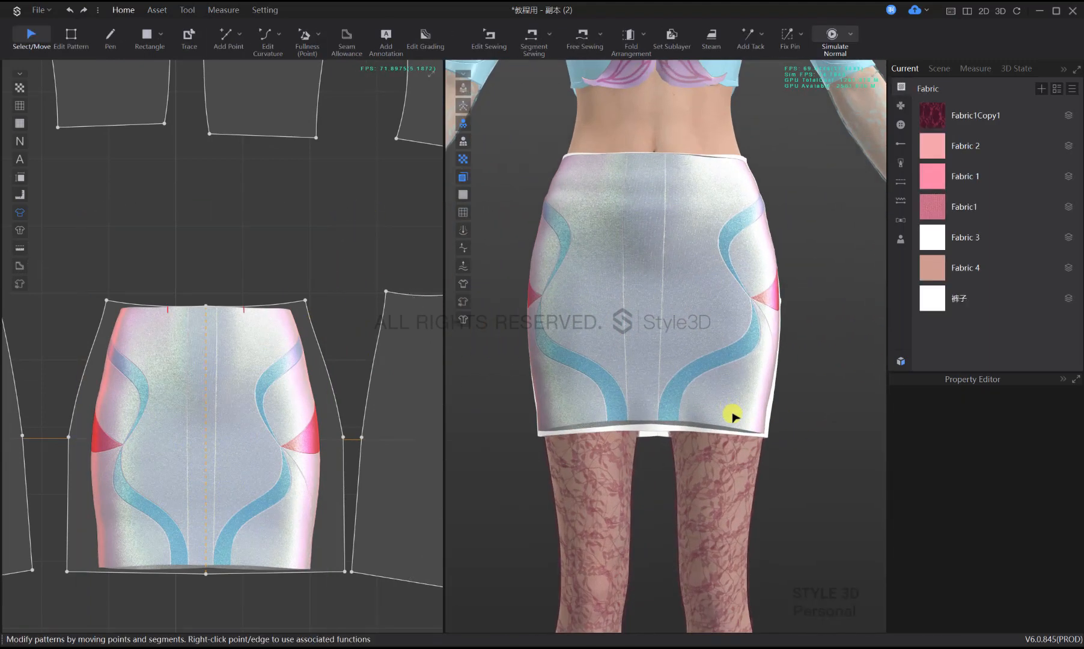
Scale the graphic up slightly more so it covers the front panel from waist edge to hem
{"action": "left_click", "coordinate": [254, 359]}
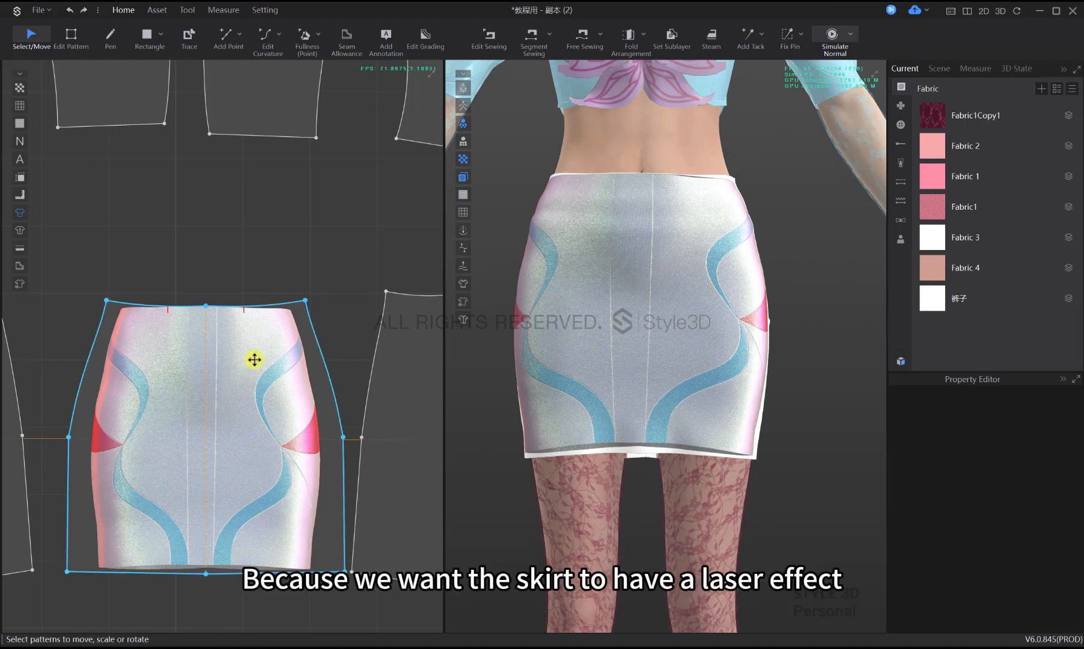
{"action": "left_click", "coordinate": [166, 8]}
{"action": "left_click", "coordinate": [113, 37]}
{"action": "left_click", "coordinate": [319, 223]}
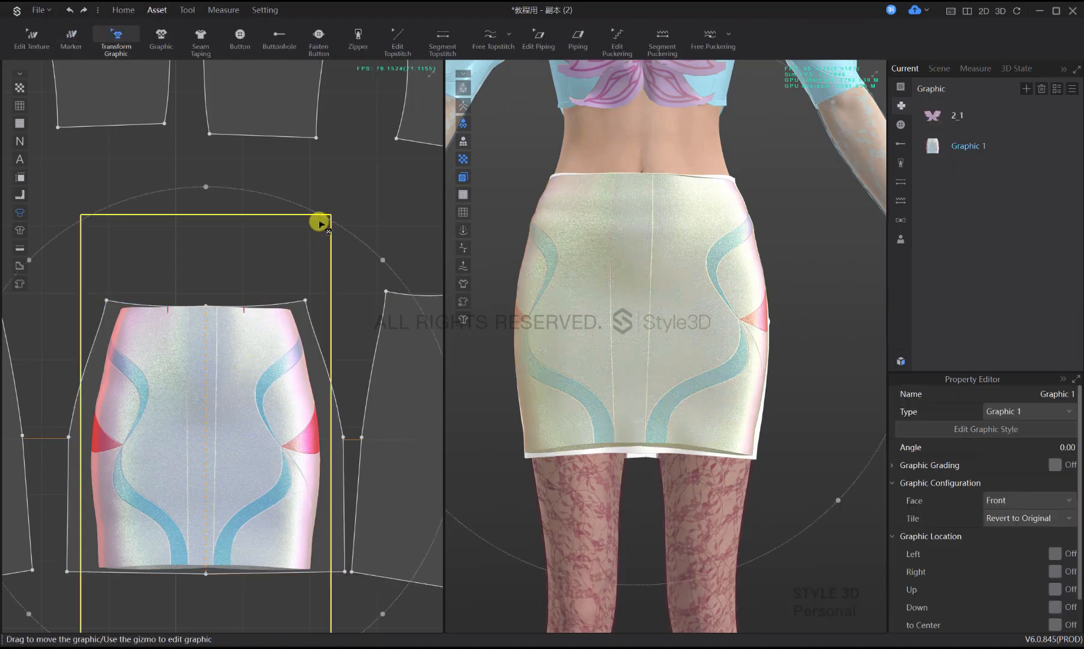
{"action": "left_click_drag", "start_coordinate": [383, 260], "coordinate": [392, 256]}
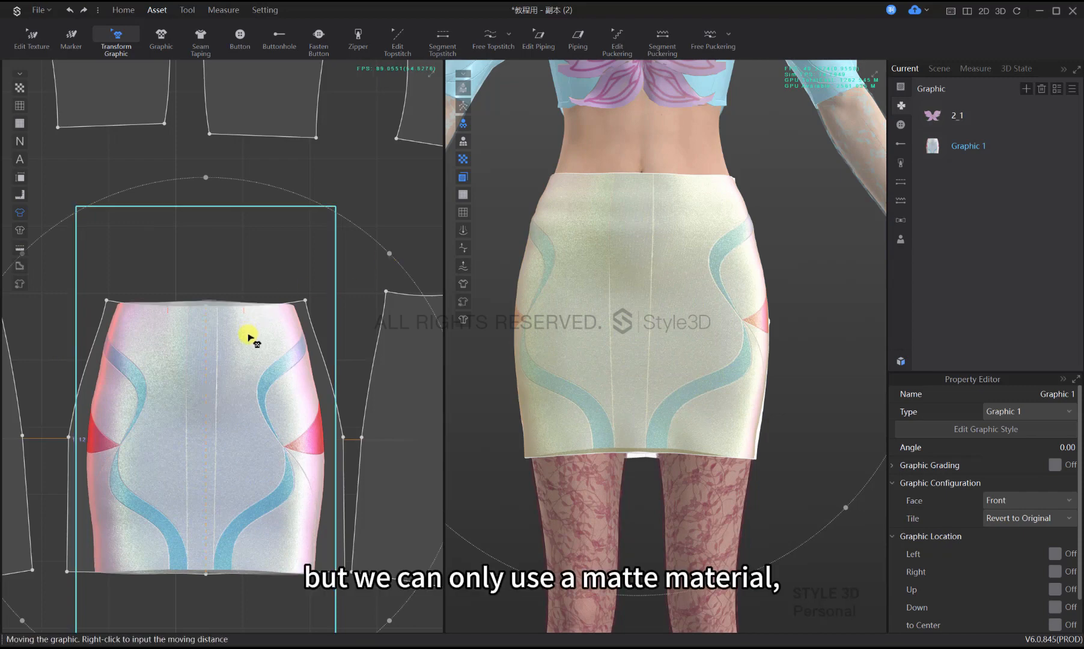
{"action": "left_click_drag", "start_coordinate": [390, 251], "coordinate": [397, 246]}
{"action": "left_click", "coordinate": [387, 188]}
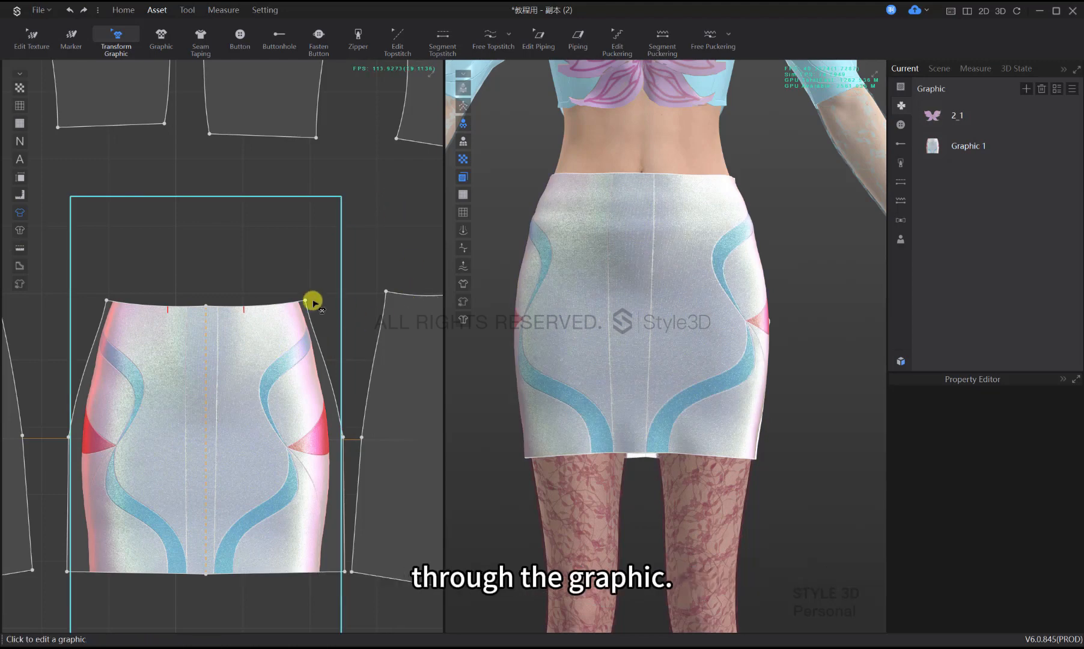
Apply Fabric 2 to the skirt panels in place of the white fabric
{"action": "scroll", "coordinate": [283, 310], "scroll_direction": "down", "scroll_amount": 3}
{"action": "scroll", "coordinate": [296, 308], "scroll_direction": "up", "scroll_amount": 2}
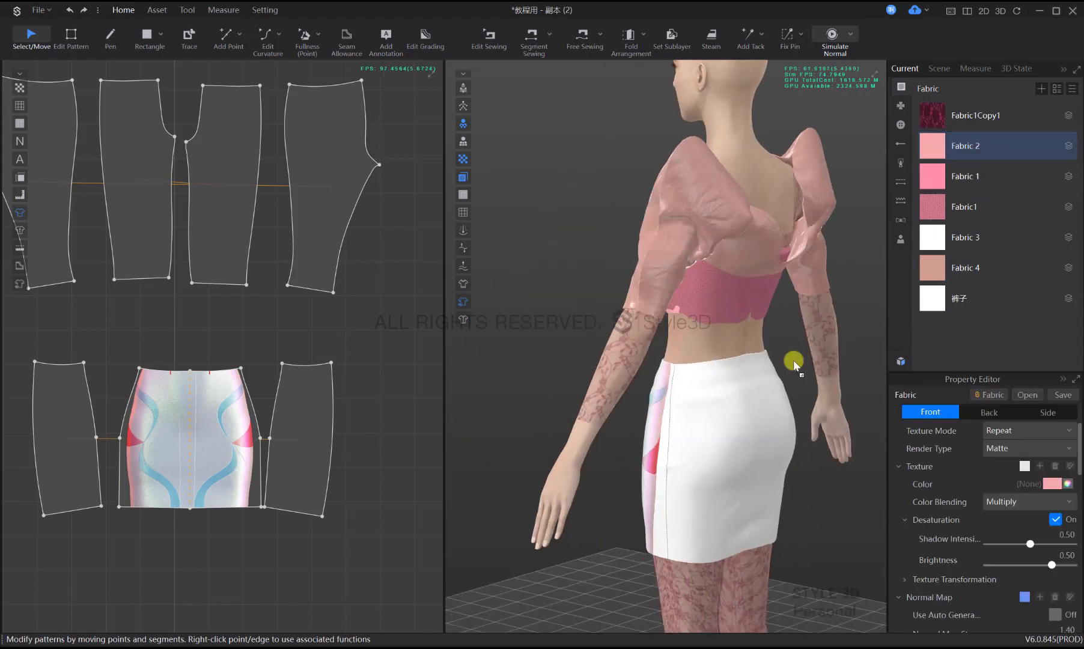
{"action": "left_click", "coordinate": [760, 386]}
{"action": "left_click", "coordinate": [726, 412]}
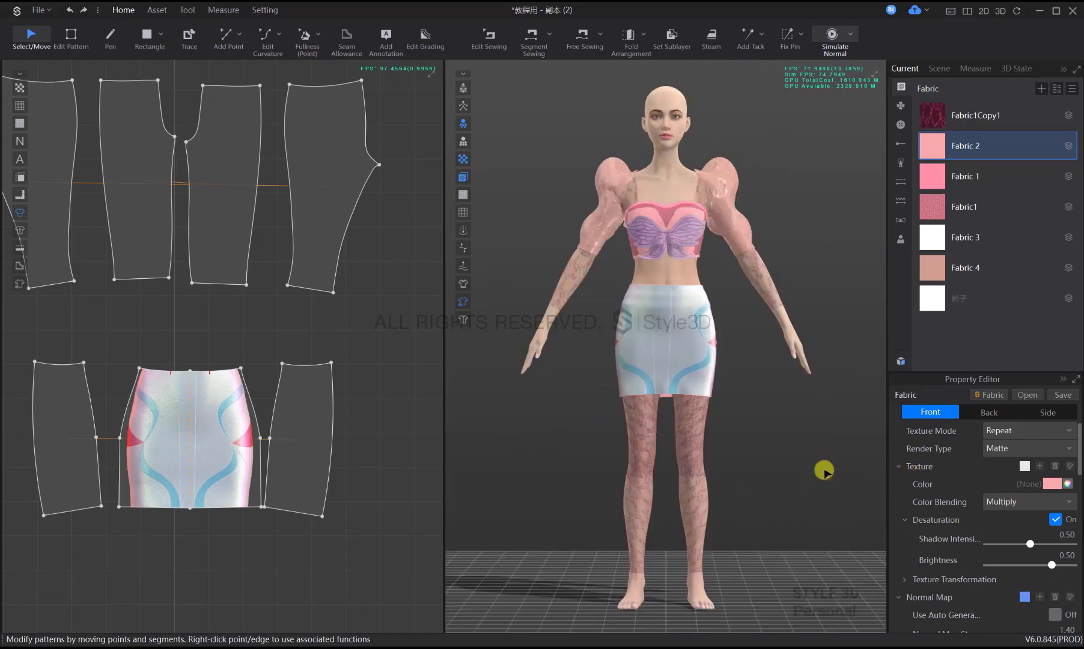
{"action": "left_click", "coordinate": [738, 374]}
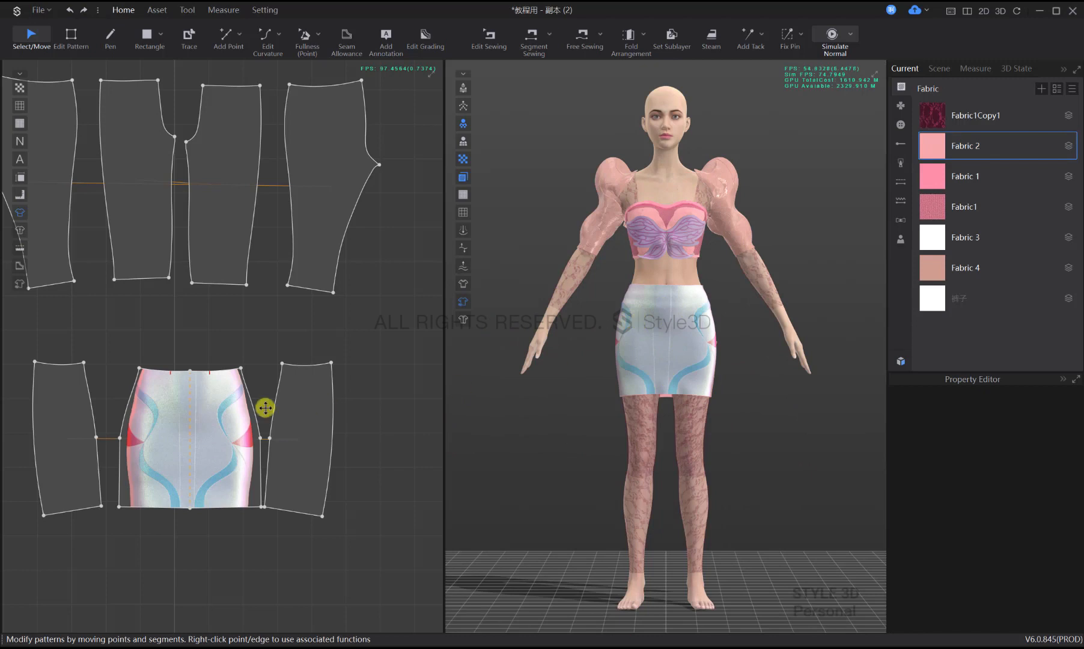
{"action": "left_click", "coordinate": [303, 370]}
{"action": "key", "text": "z"}
{"action": "scroll", "coordinate": [332, 392], "scroll_direction": "down", "scroll_amount": 3}
{"action": "scroll", "coordinate": [332, 416], "scroll_direction": "up", "scroll_amount": 2}
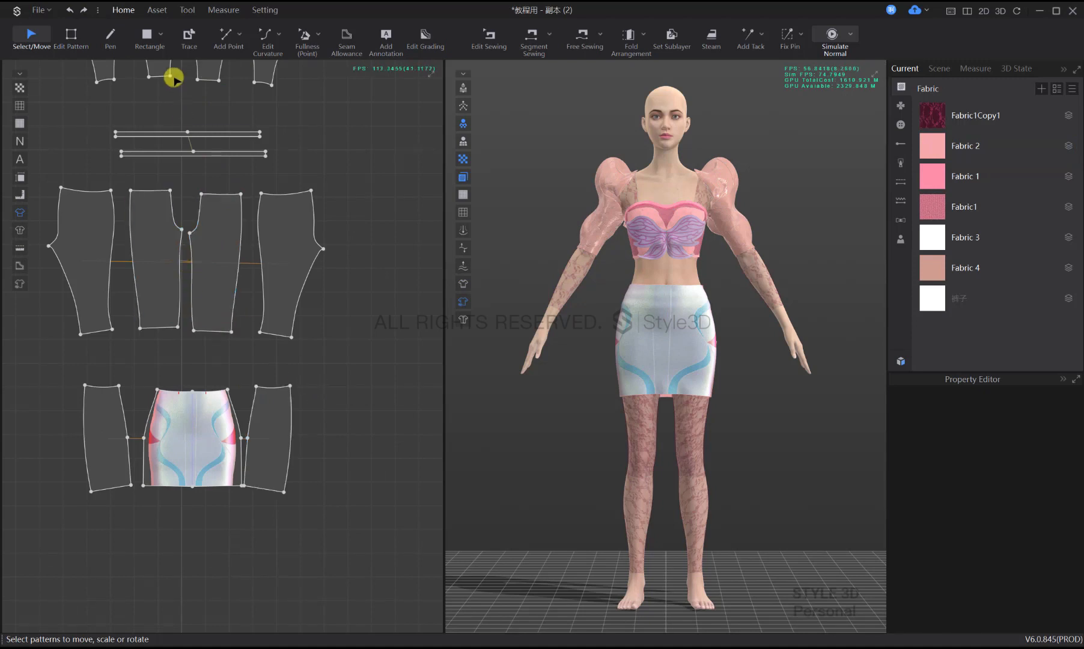
{"action": "left_click", "coordinate": [238, 318]}
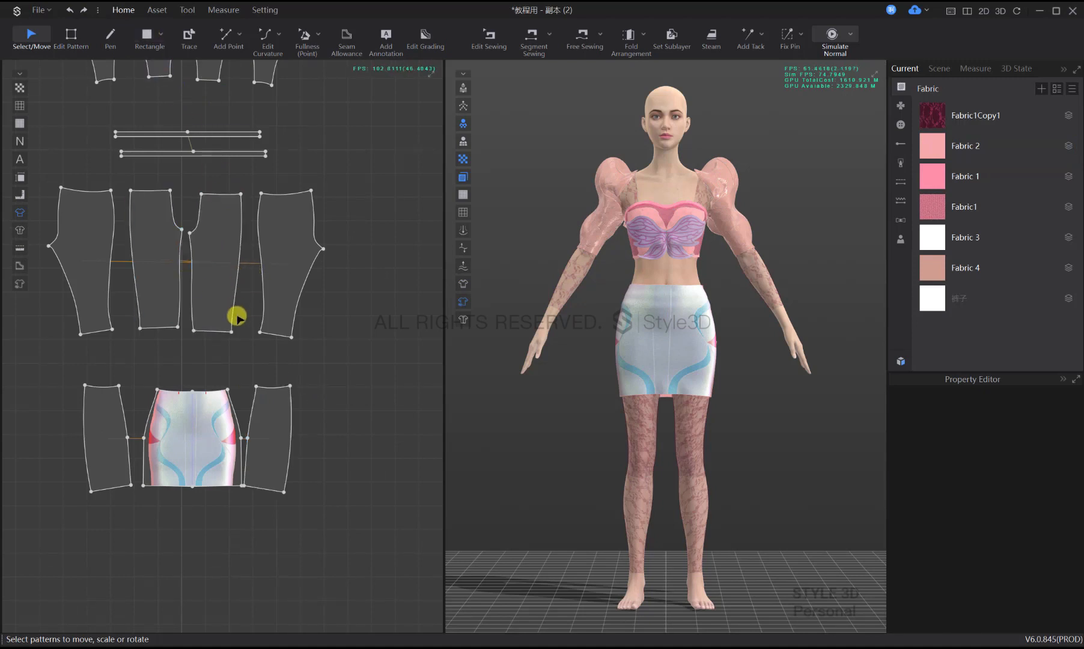
{"action": "left_click", "coordinate": [267, 394]}
{"action": "scroll", "coordinate": [278, 392], "scroll_direction": "up", "scroll_amount": 3}
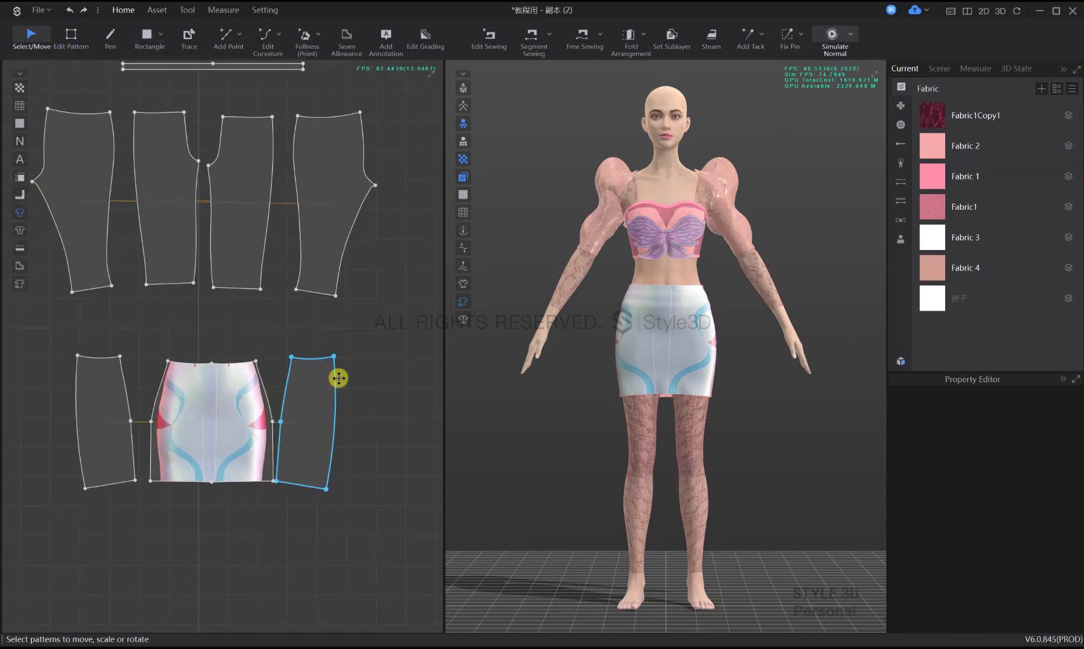
Create a 58.61 × 2 cm waistband rectangle above the skirt pieces with a particle distance of 10
{"action": "key", "text": "z"}
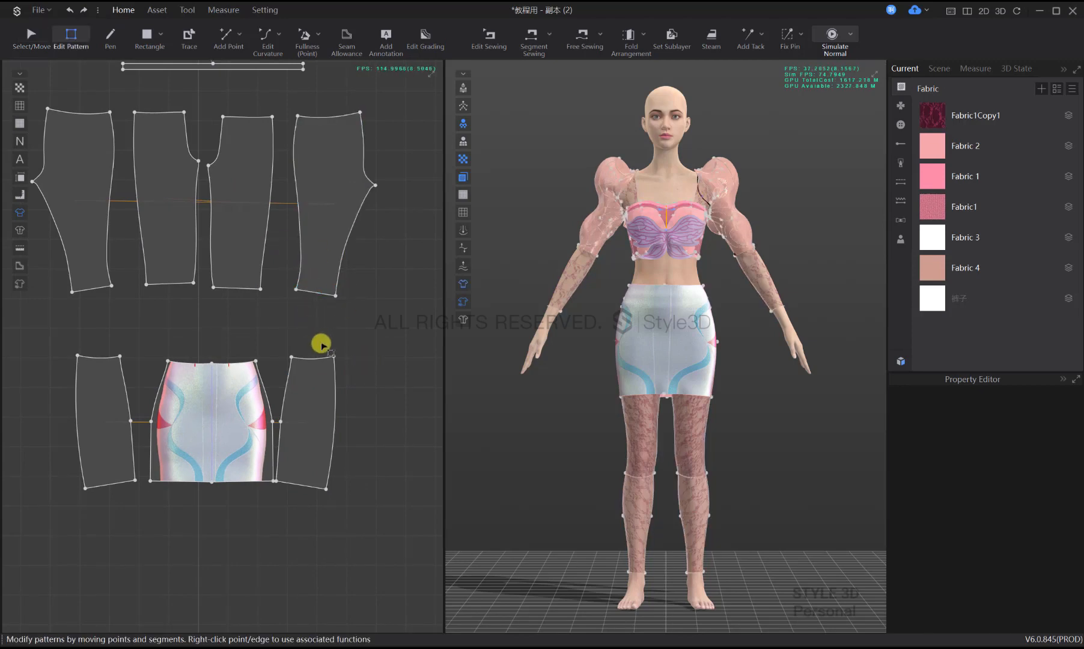
{"action": "left_click", "coordinate": [150, 36]}
{"action": "left_click", "coordinate": [218, 314]}
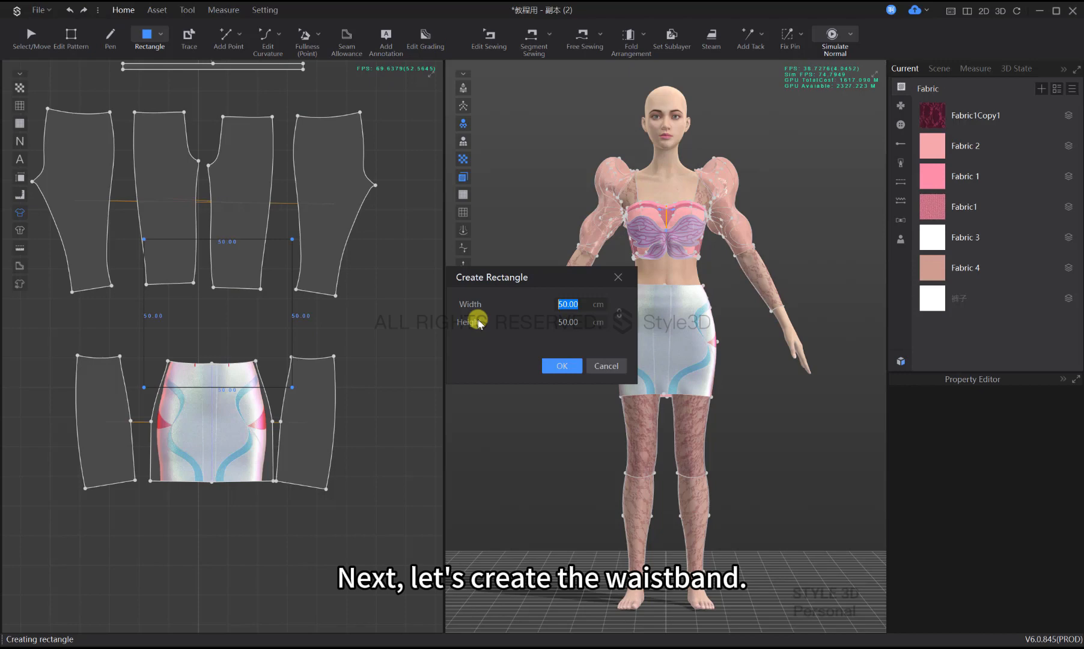
{"action": "type", "text": "58.61"}
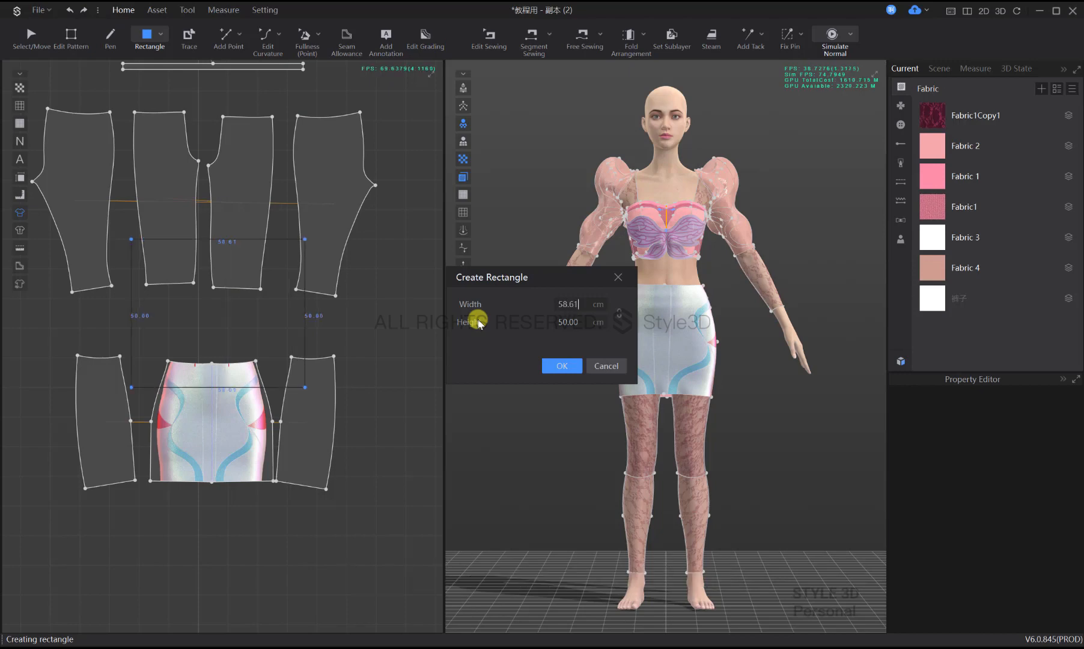
{"action": "type", "text": "2"}
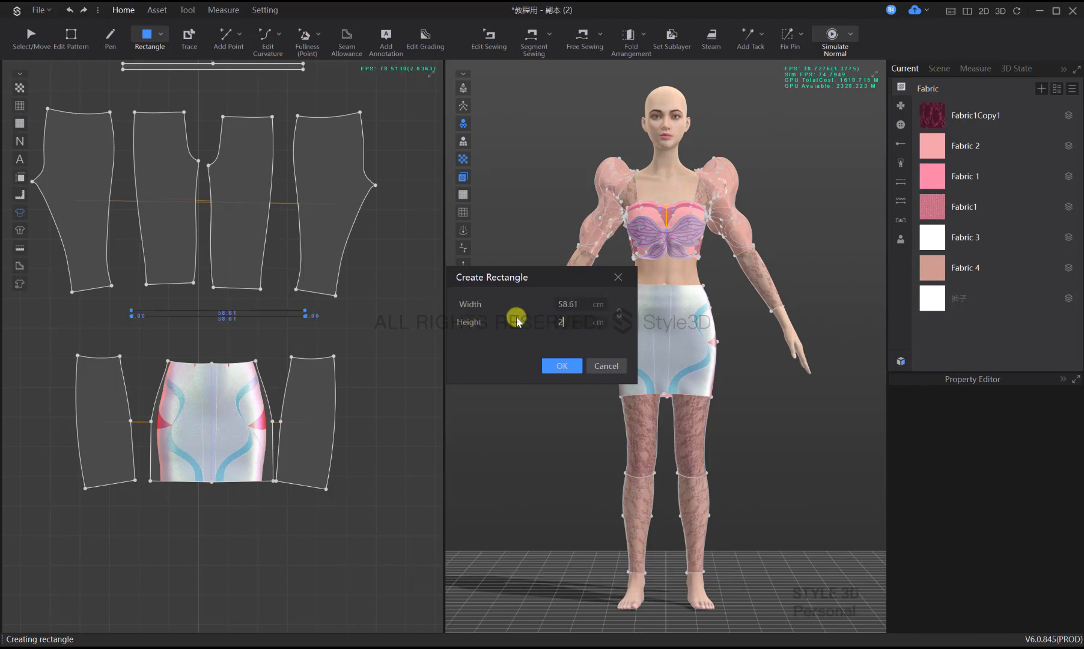
{"action": "key", "text": "Return"}
{"action": "left_click_drag", "start_coordinate": [333, 331], "coordinate": [243, 309]}
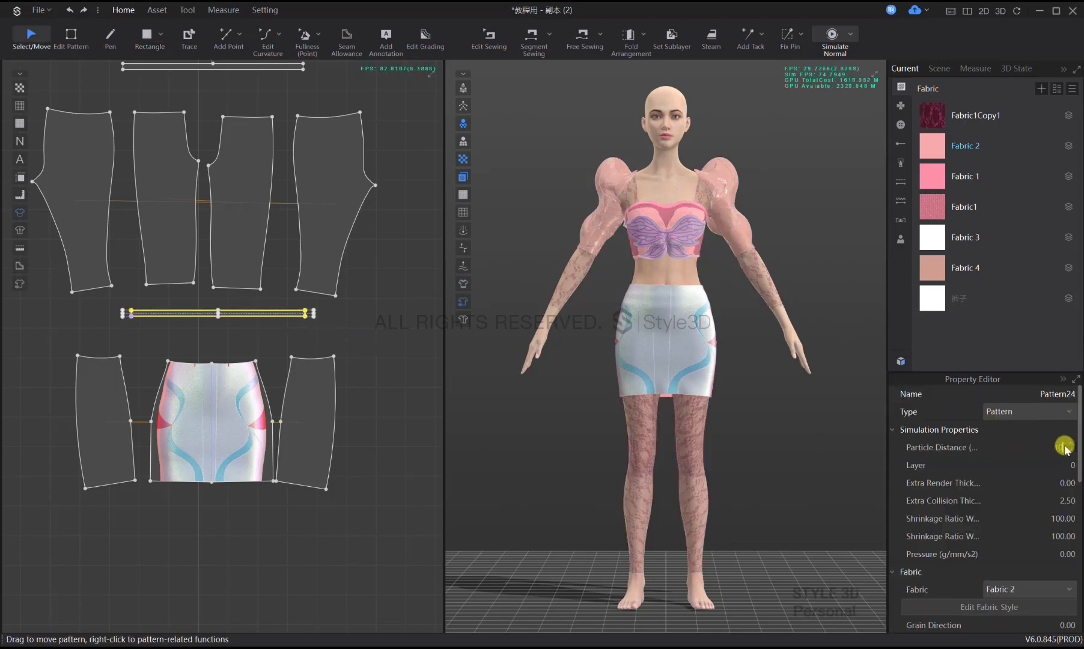
{"action": "left_click", "coordinate": [403, 332]}
Sew the waistband's lower edge to the waist edges of all the skirt panels with Free Sewing
{"action": "key", "text": "m"}
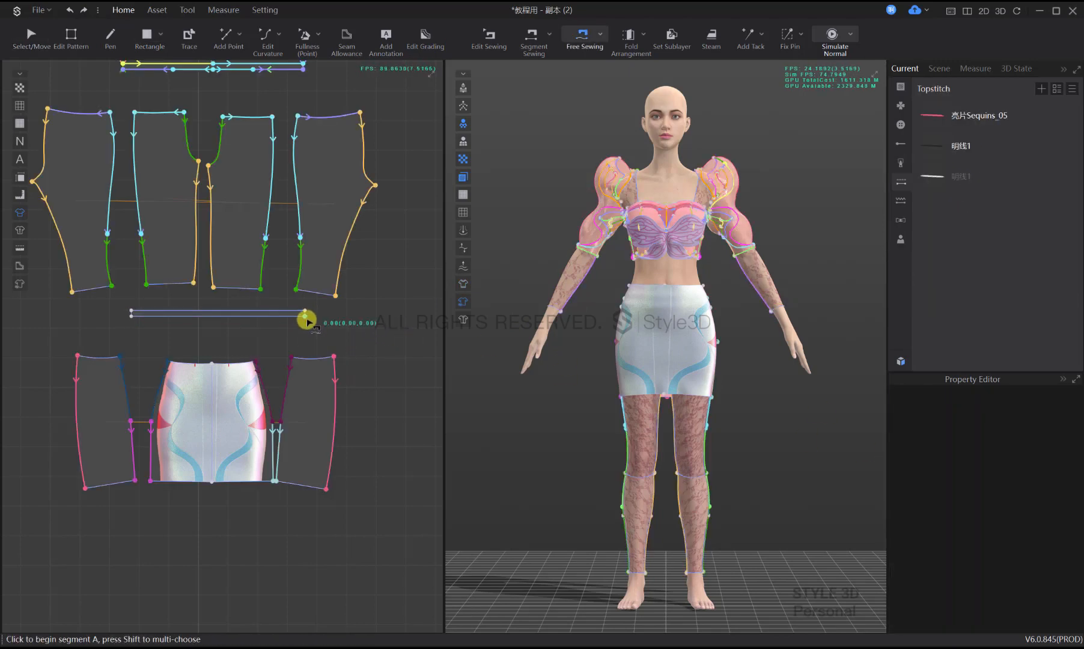
{"action": "left_click", "coordinate": [304, 315]}
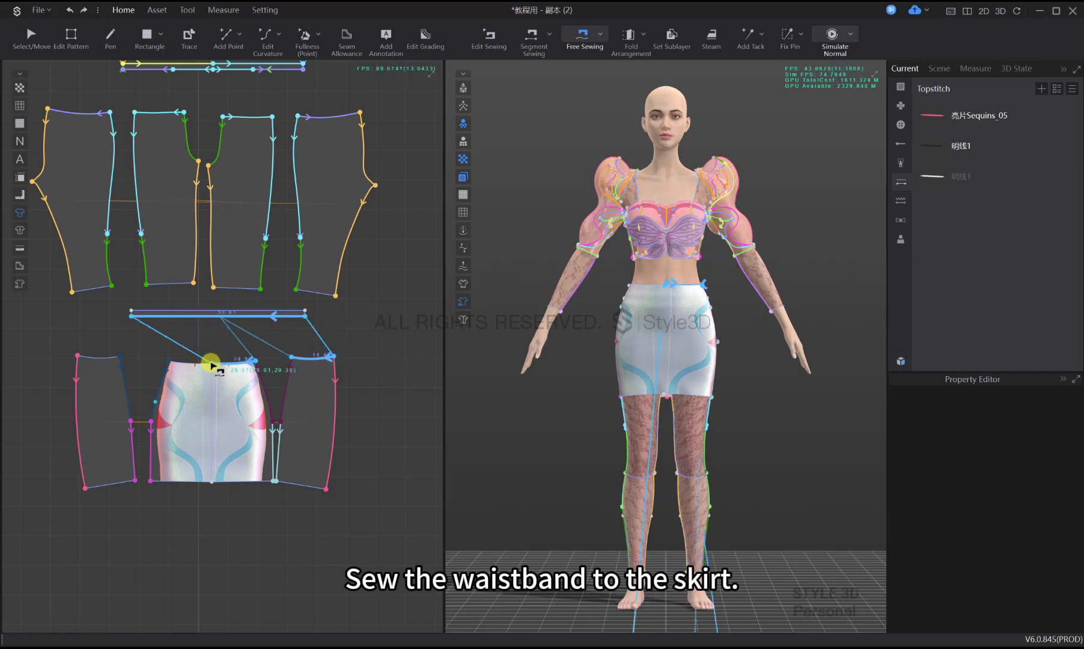
{"action": "left_click", "coordinate": [169, 361]}
{"action": "left_click", "coordinate": [78, 355]}
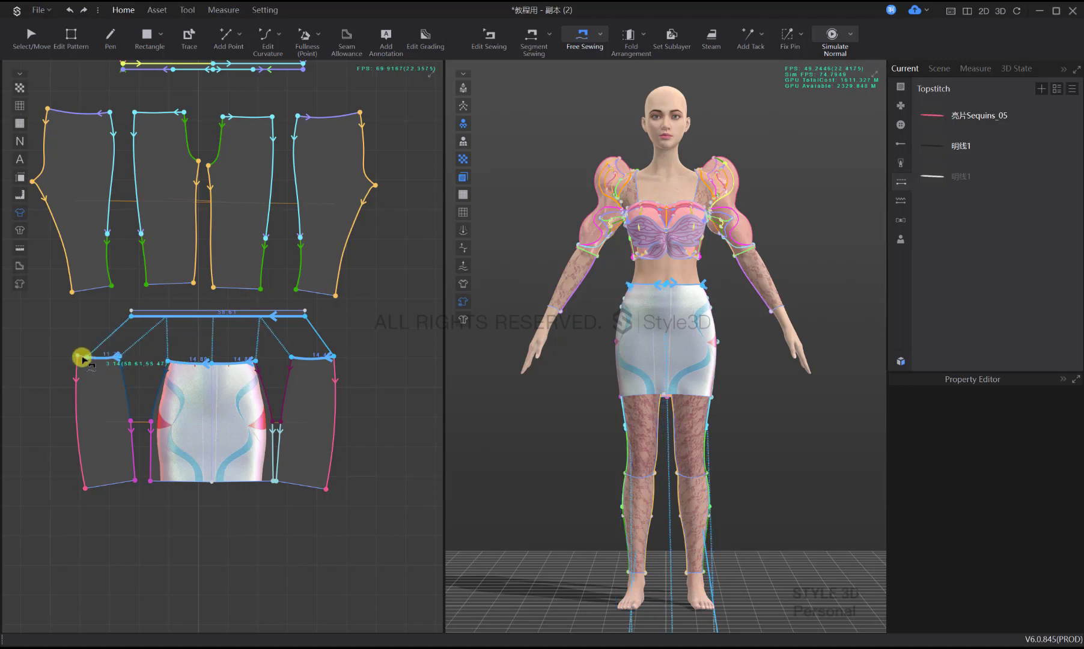
{"action": "key", "text": "Return"}
{"action": "key", "text": "q"}
Position the waistband pattern around the avatar's waist using the arrangement point at the front waist
{"action": "middle_click_drag", "start_coordinate": [742, 461], "coordinate": [726, 421]}
{"action": "scroll", "coordinate": [726, 421], "scroll_direction": "down", "scroll_amount": 5}
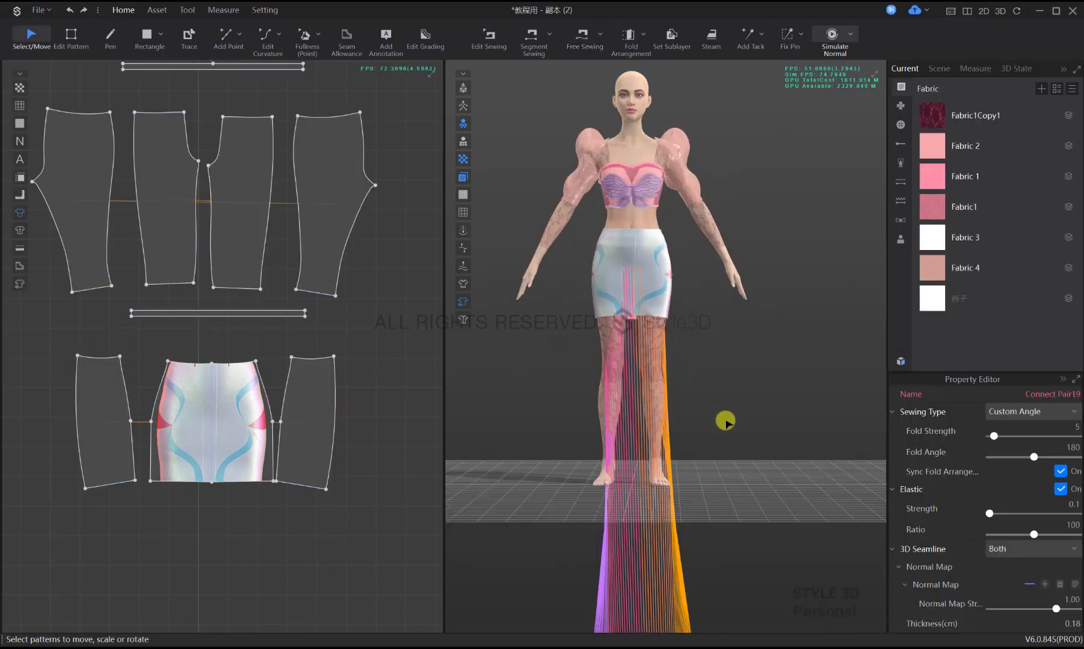
{"action": "left_click", "coordinate": [231, 322]}
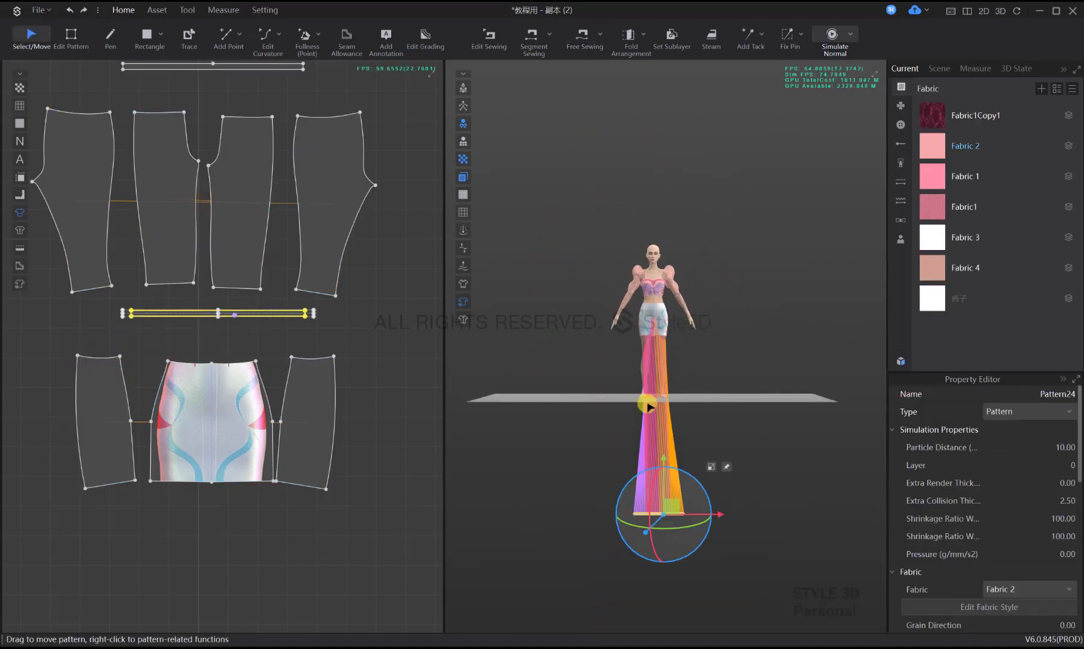
{"action": "scroll", "coordinate": [650, 293], "scroll_direction": "up", "scroll_amount": 4}
{"action": "key", "text": "shift+f"}
{"action": "scroll", "coordinate": [659, 309], "scroll_direction": "up", "scroll_amount": 4}
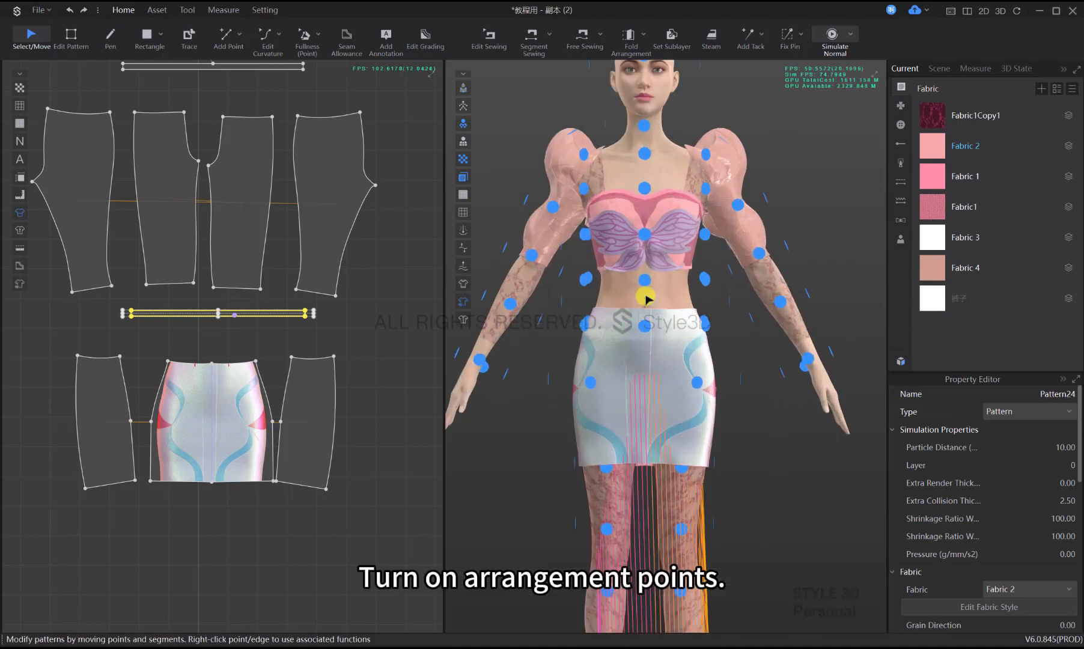
{"action": "left_click", "coordinate": [645, 282]}
{"action": "middle_click_drag", "start_coordinate": [723, 337], "coordinate": [725, 368]}
{"action": "scroll", "coordinate": [693, 375], "scroll_direction": "up", "scroll_amount": 3}
{"action": "right_click_drag", "start_coordinate": [693, 375], "coordinate": [669, 342]}
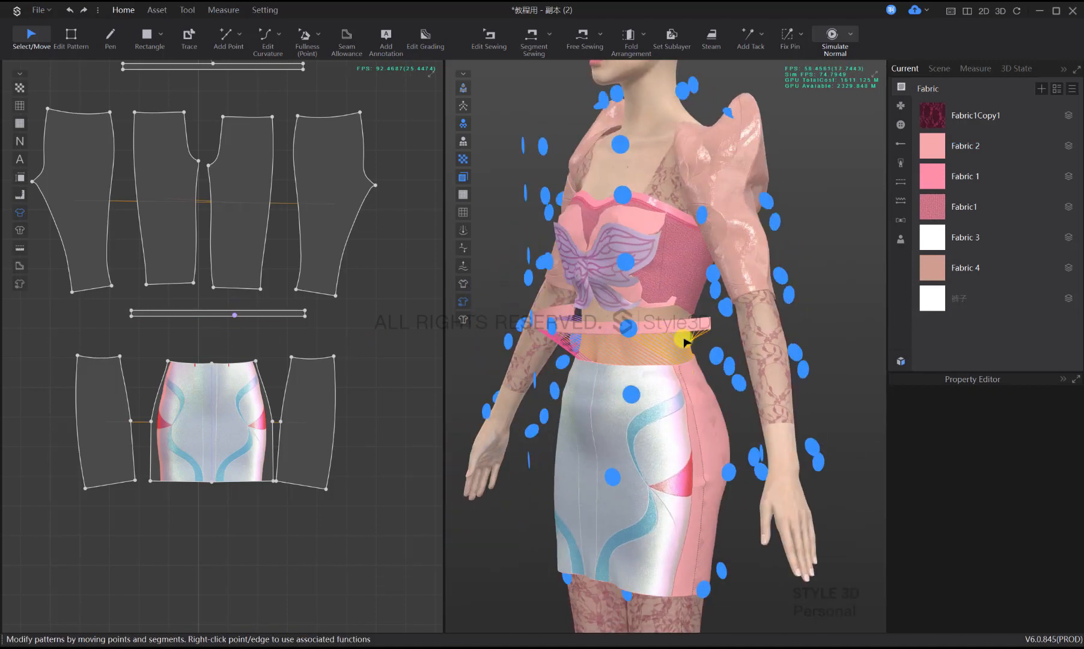
Simulate the waistband onto the skirt and apply Fabric1 to it
{"action": "key", "text": "space"}
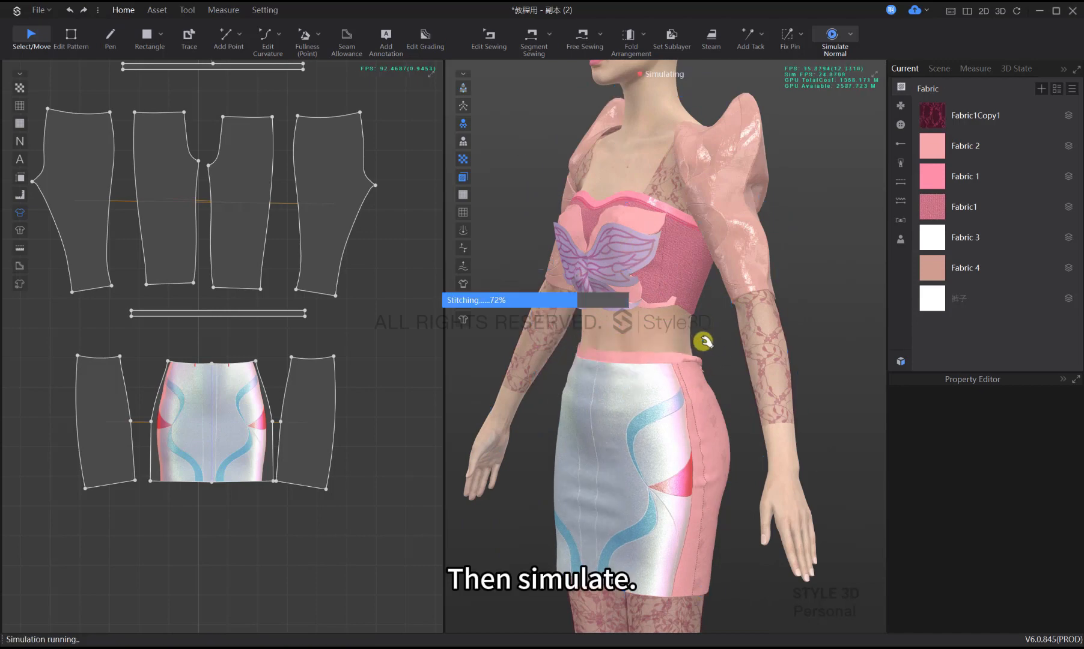
{"action": "right_click_drag", "start_coordinate": [729, 367], "coordinate": [869, 289]}
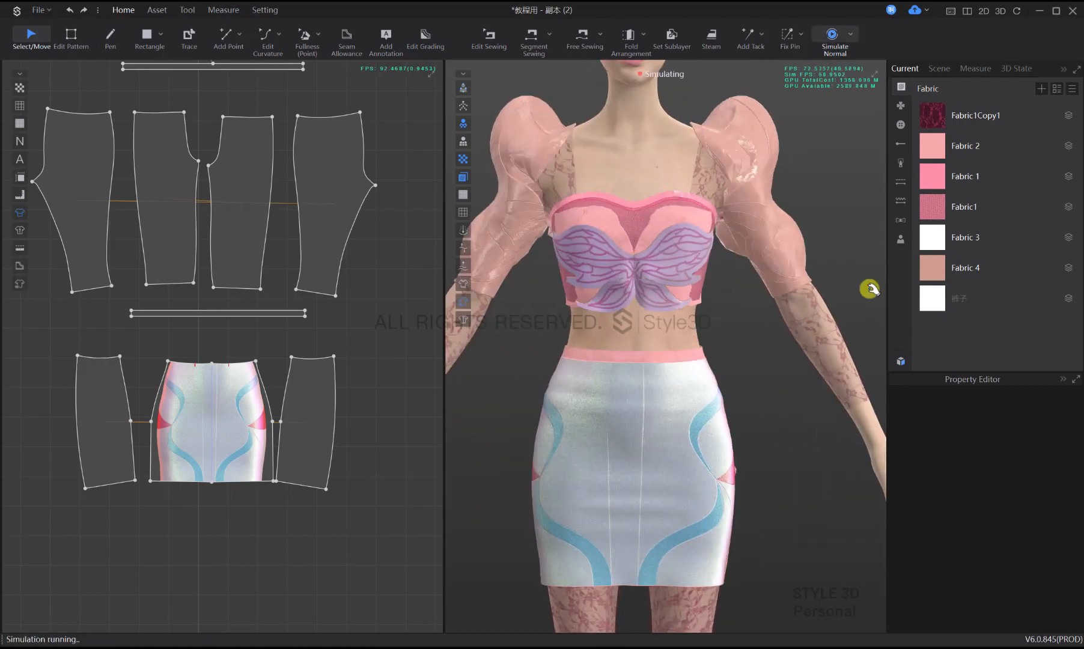
{"action": "left_click", "coordinate": [902, 218]}
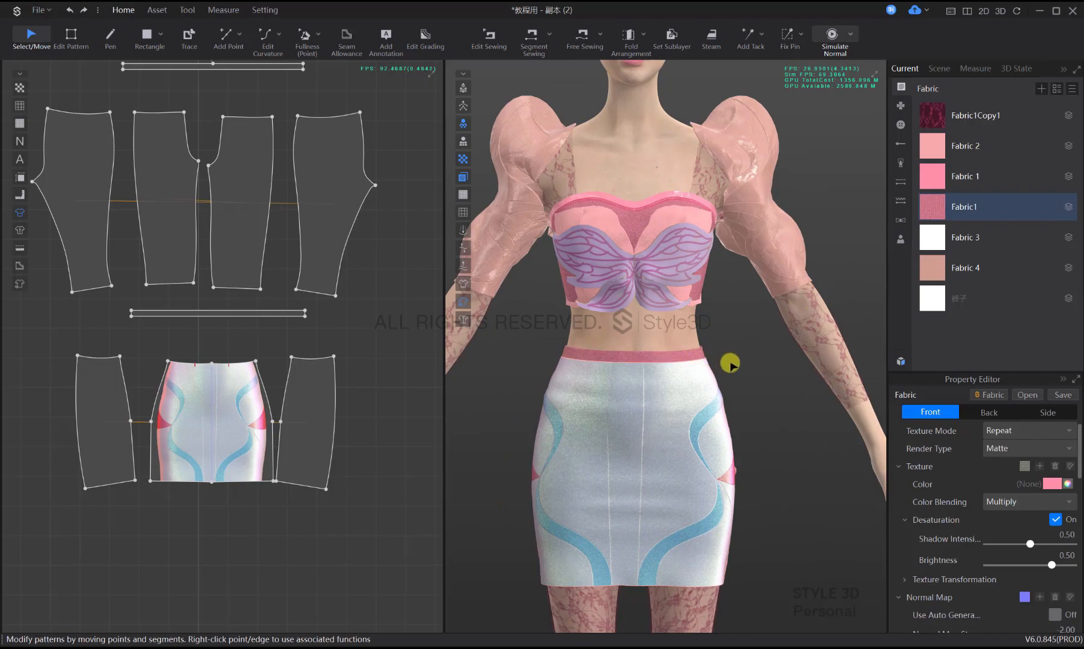
Try to close the waistband's centre-back opening with Segment Sewing and simulate it
{"action": "right_click_drag", "start_coordinate": [731, 363], "coordinate": [649, 379]}
{"action": "scroll", "coordinate": [649, 379], "scroll_direction": "up", "scroll_amount": 10}
{"action": "key", "text": "n"}
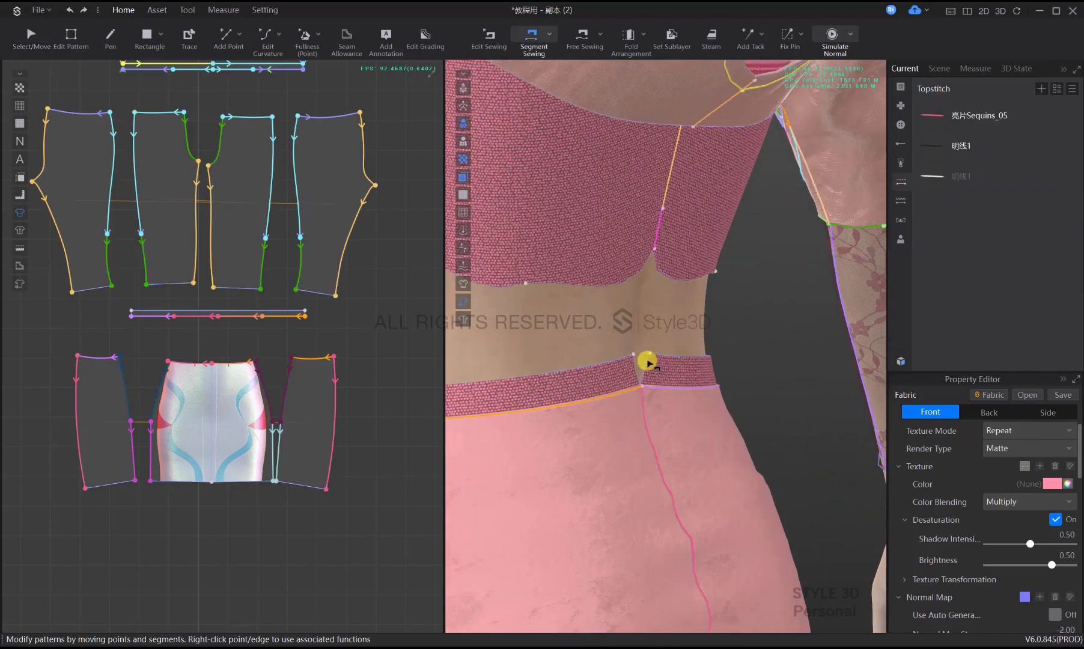
{"action": "left_click", "coordinate": [634, 361]}
{"action": "left_click", "coordinate": [687, 385]}
{"action": "right_click_drag", "start_coordinate": [688, 385], "coordinate": [664, 376]}
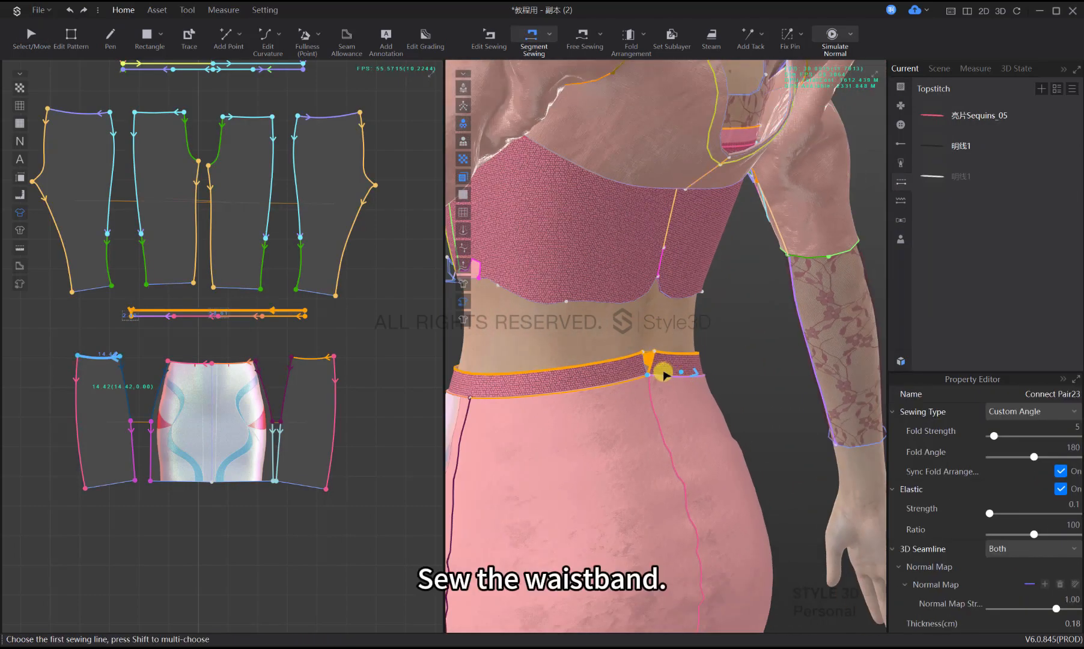
{"action": "key", "text": "space"}
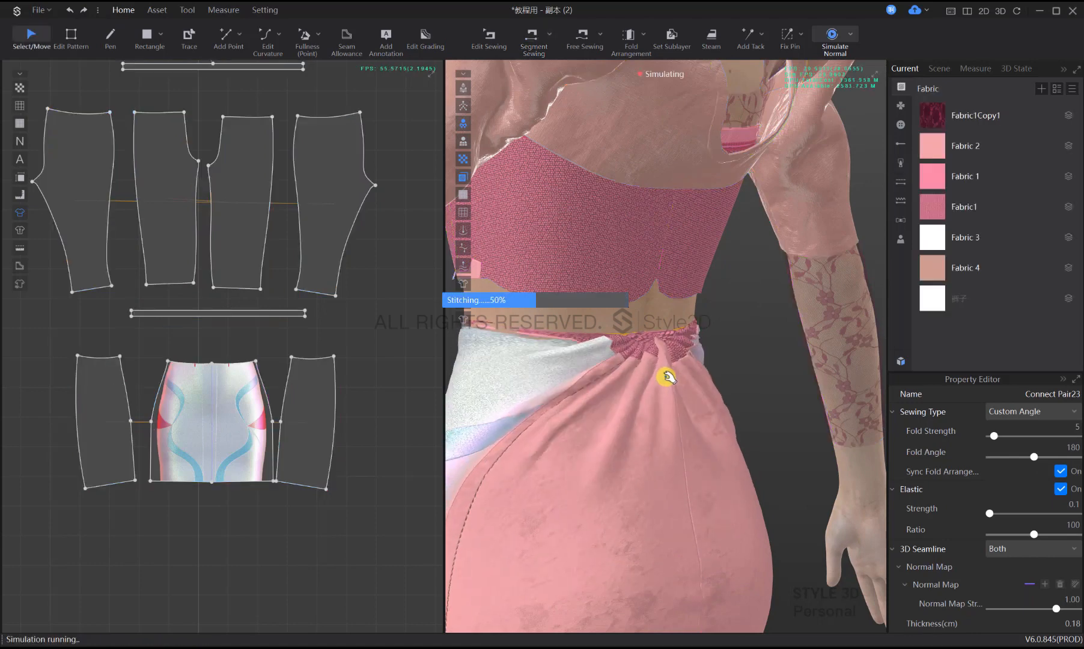
{"action": "key", "text": "ctrl+z"}
{"action": "left_click", "coordinate": [672, 379]}
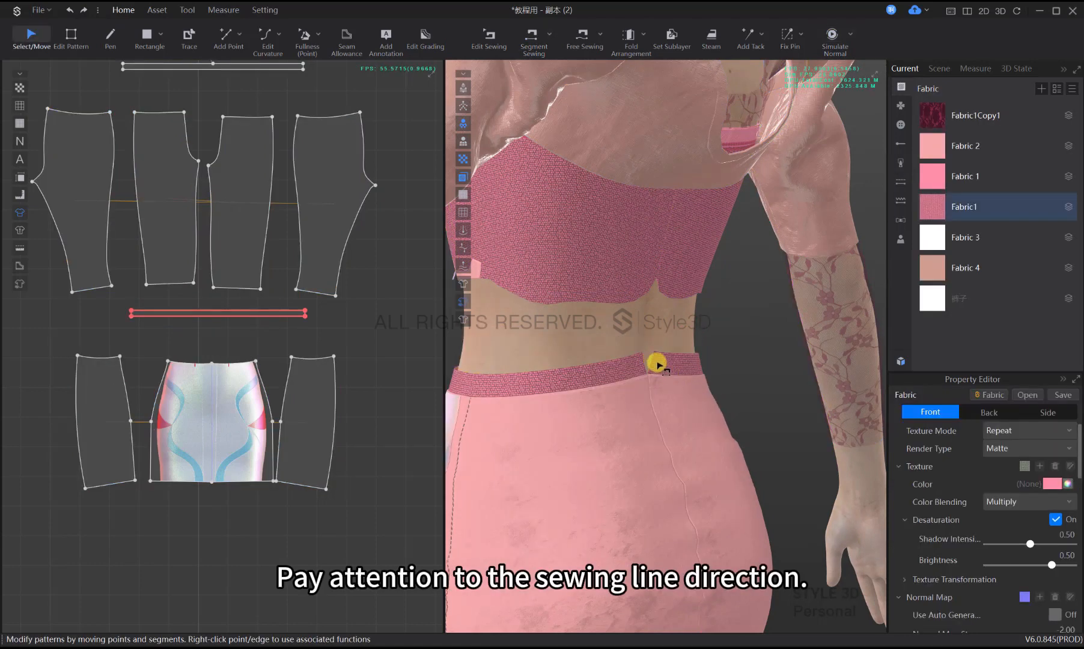
Sew the waistband's two short ends together at centre back with matching seam directions, and simulate the closure
{"action": "key", "text": "n"}
{"action": "left_click", "coordinate": [644, 360]}
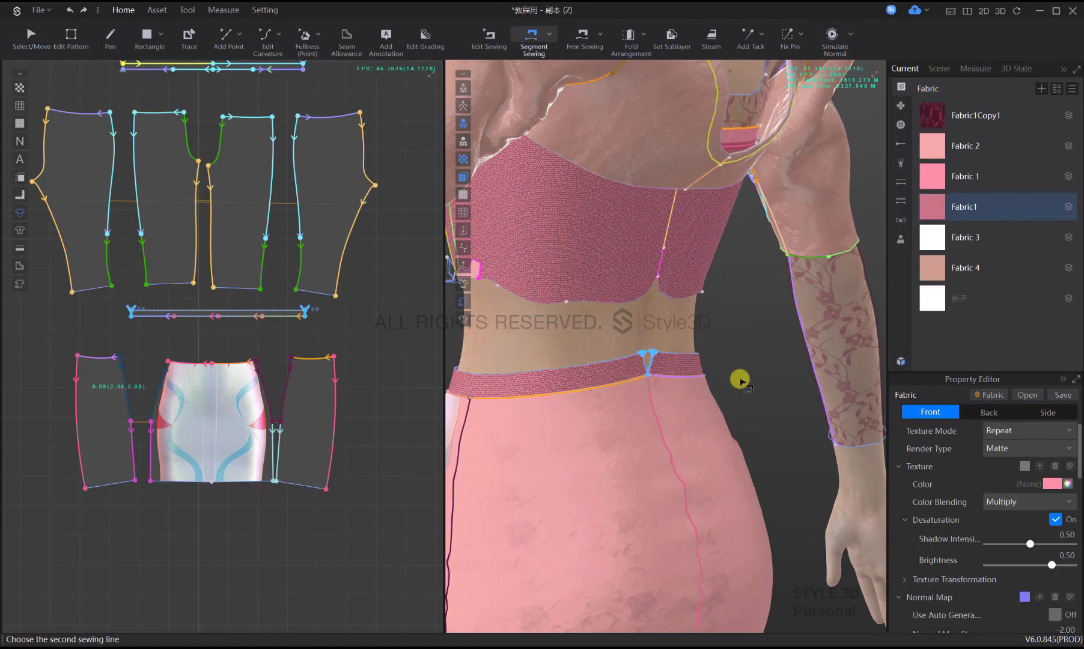
{"action": "left_click", "coordinate": [674, 368]}
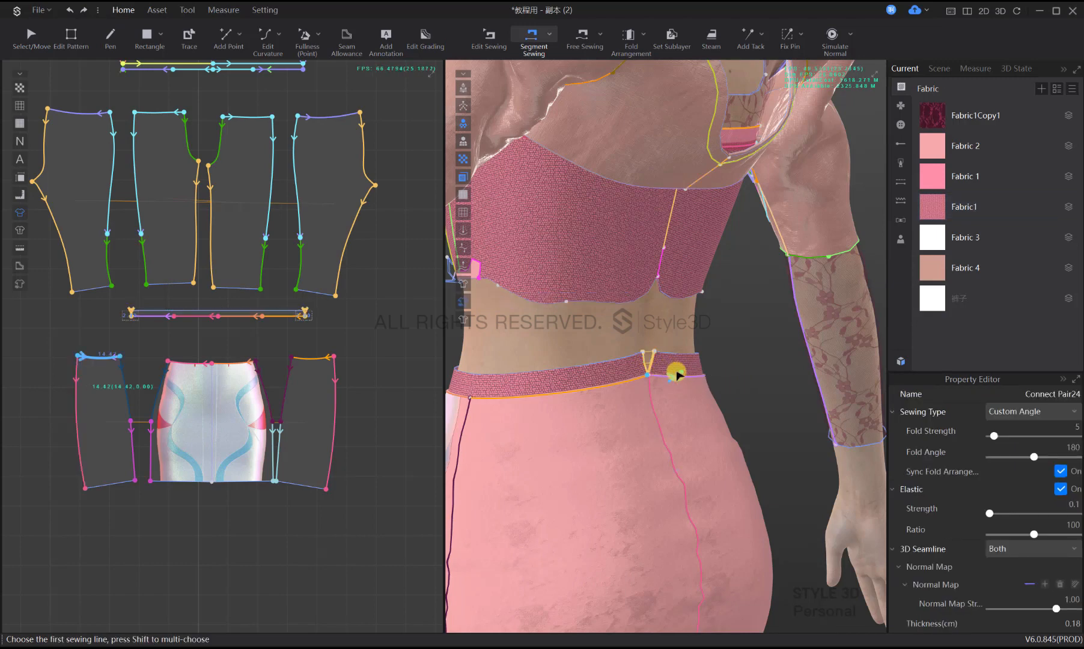
{"action": "key", "text": "space"}
{"action": "key", "text": "2"}
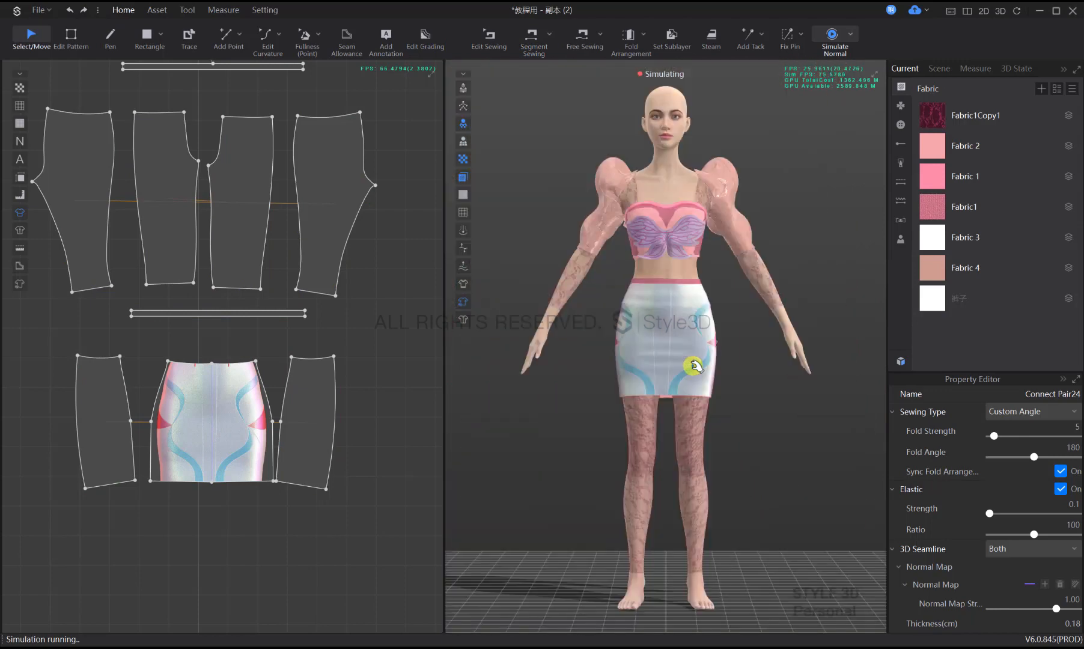
{"action": "key", "text": "space"}
Turn on edge thickness for the waistband's upper edge with 10 mm extra thickness and 10 mm width
{"action": "scroll", "coordinate": [264, 332], "scroll_direction": "up", "scroll_amount": 3}
{"action": "left_click", "coordinate": [288, 312]}
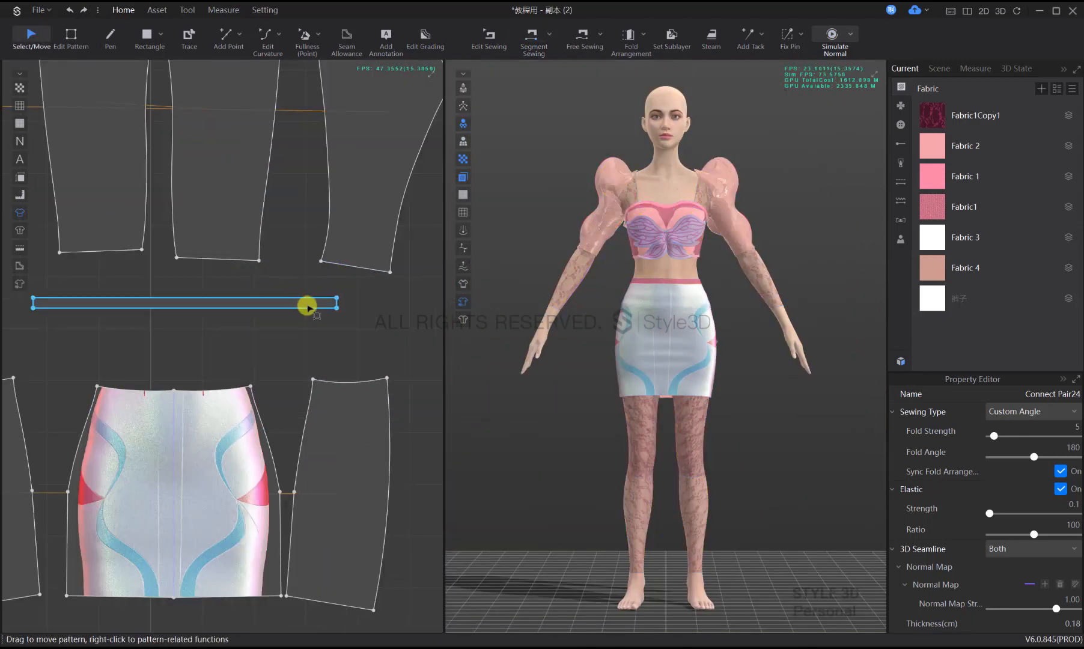
{"action": "key", "text": "z"}
{"action": "left_click", "coordinate": [235, 298]}
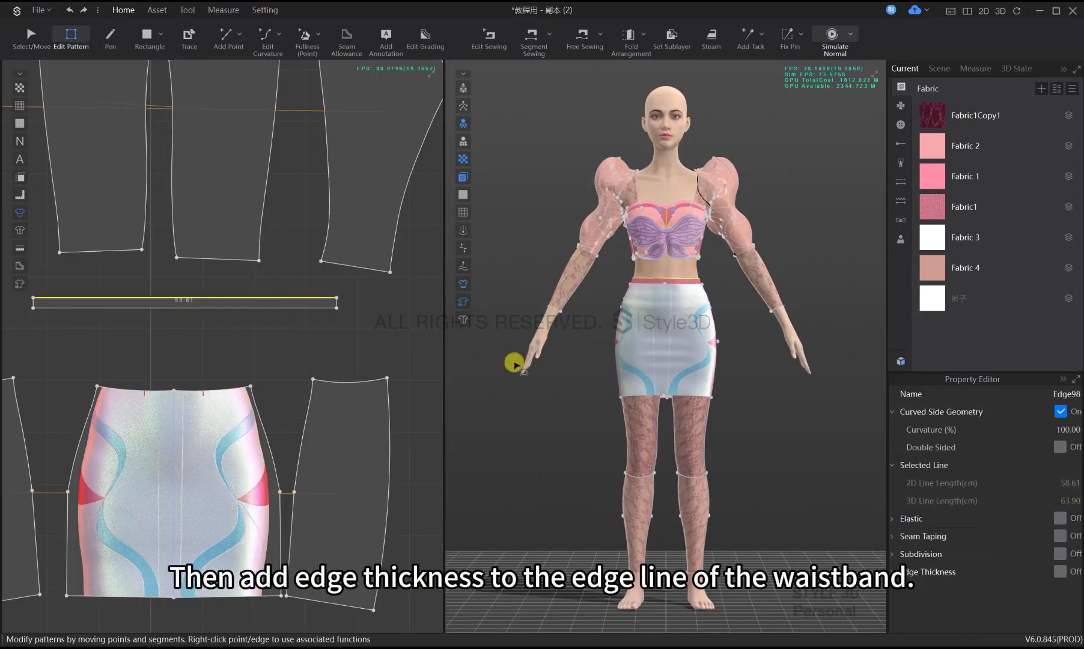
{"action": "scroll", "coordinate": [730, 367], "scroll_direction": "up", "scroll_amount": 5}
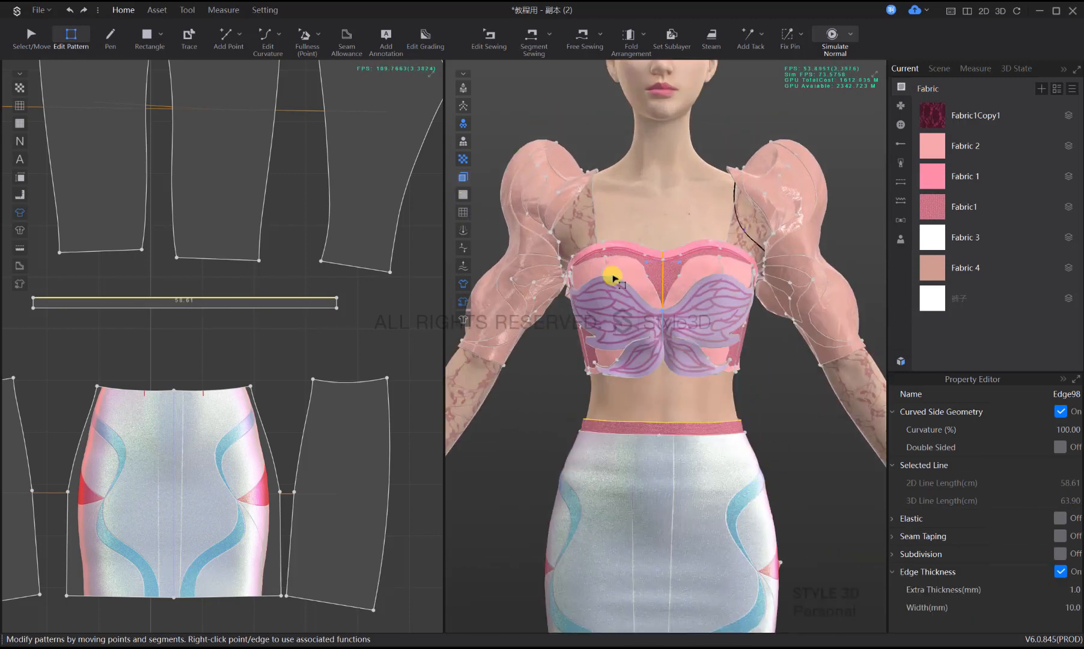
{"action": "key", "text": "a"}
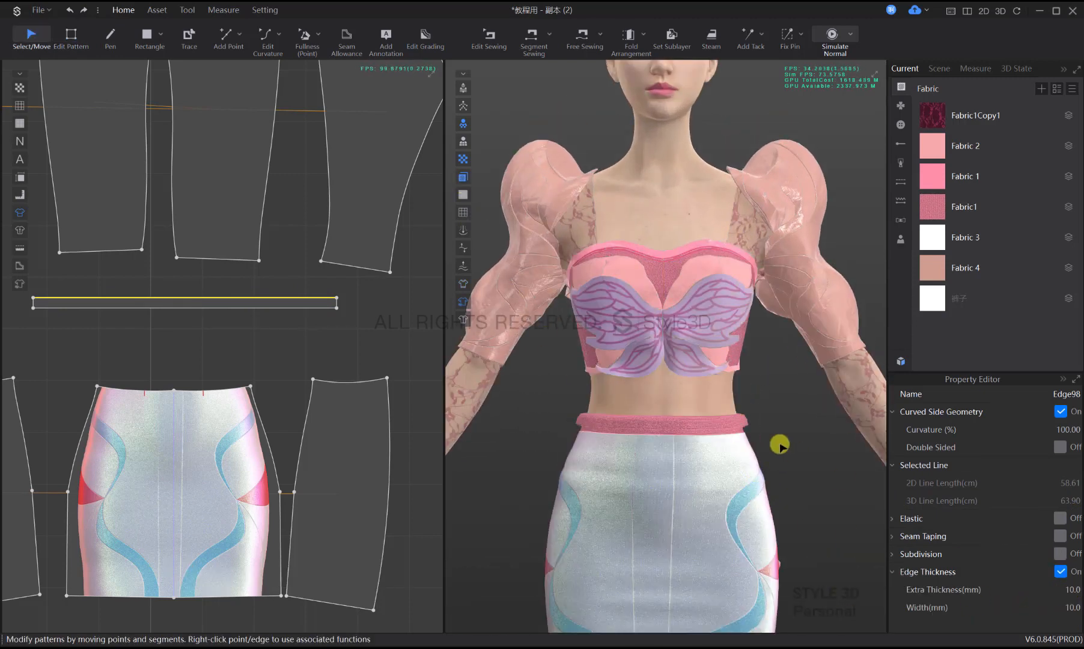
Turn on edge thickness for the waistband's lower edge line
{"action": "scroll", "coordinate": [775, 446], "scroll_direction": "up", "scroll_amount": 4}
{"action": "key", "text": "z"}
{"action": "left_click", "coordinate": [497, 368]}
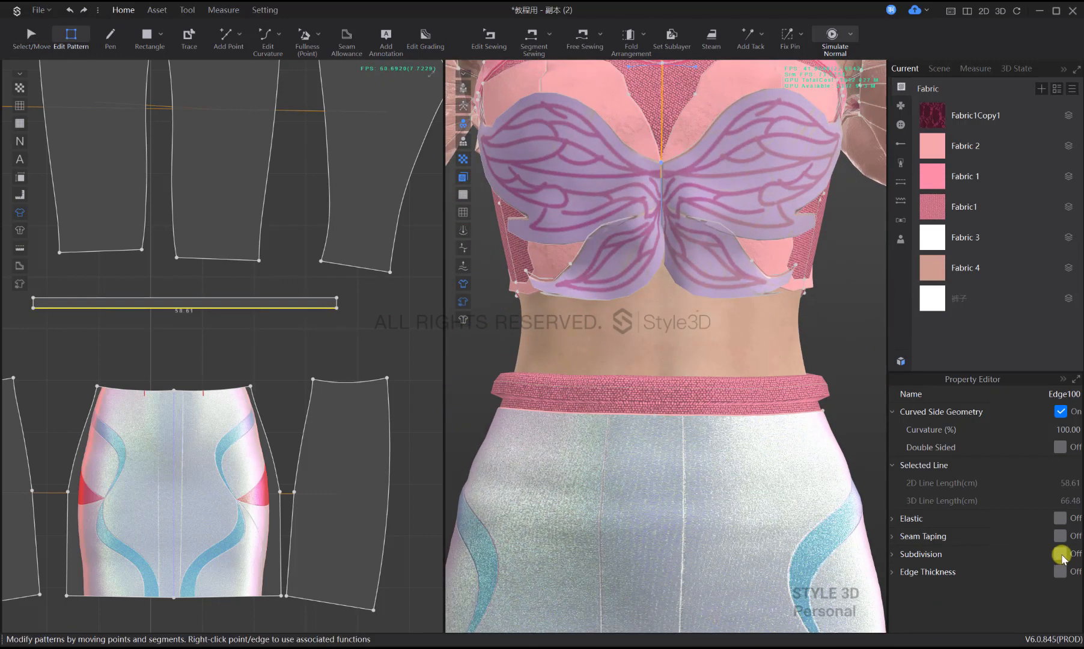
{"action": "left_click", "coordinate": [1060, 572]}
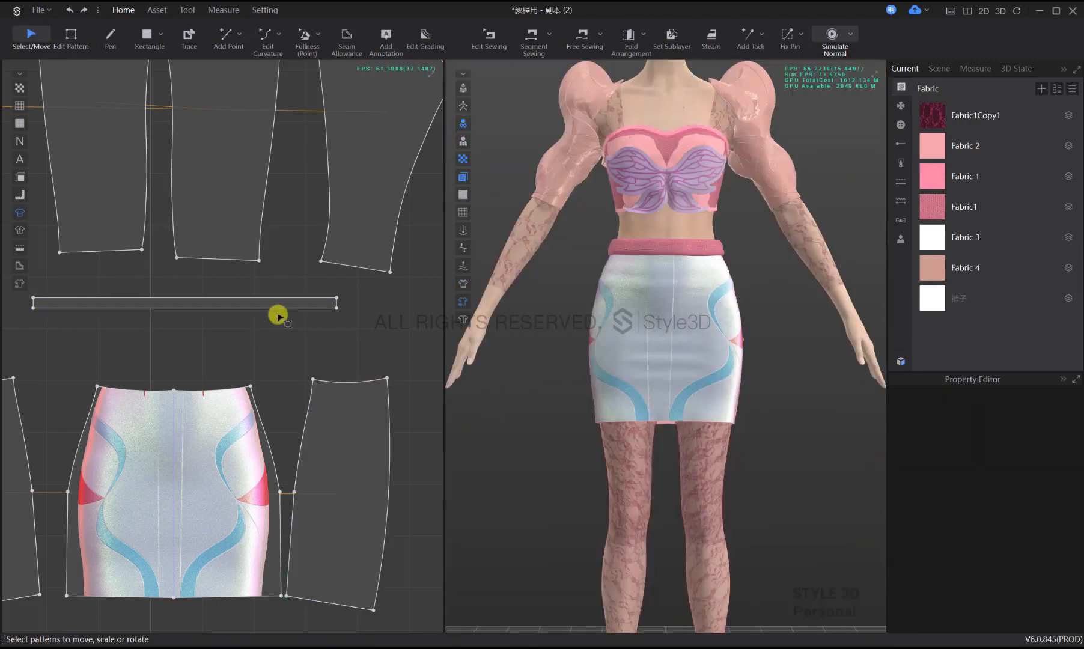
{"action": "key", "text": "z"}
{"action": "left_click", "coordinate": [280, 298]}
{"action": "left_click", "coordinate": [312, 324]}
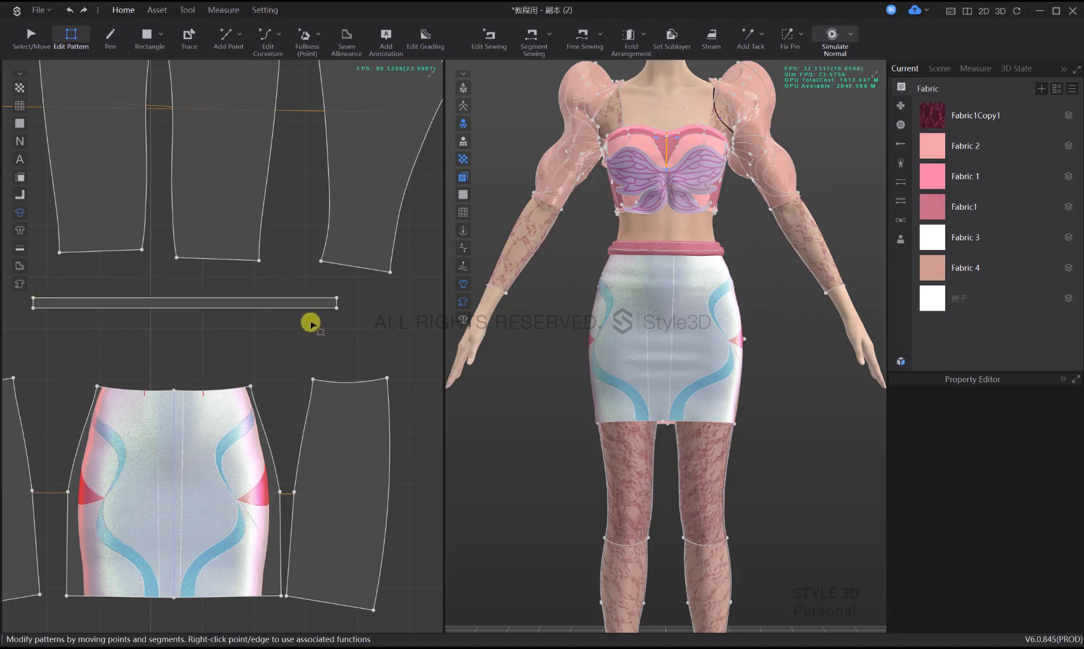
{"action": "left_click", "coordinate": [305, 308]}
{"action": "key", "text": "Return"}
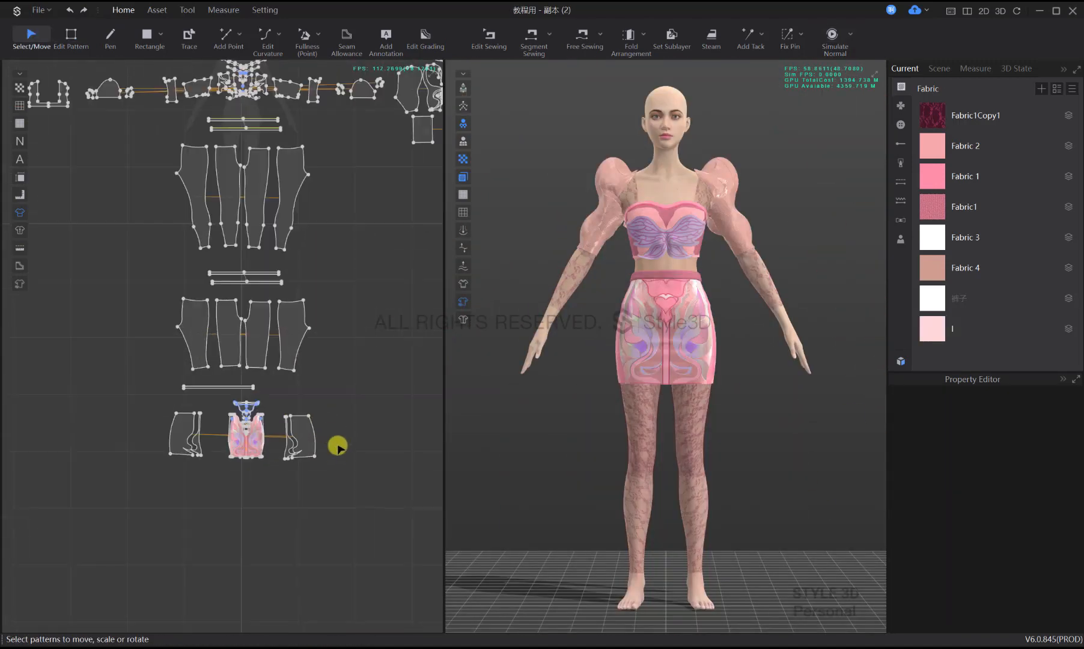
Start a Pen line on the straight outer edge of the narrow wavy skirt strip, just above its wide bulge
{"action": "scroll", "coordinate": [330, 445], "scroll_direction": "up", "scroll_amount": 5}
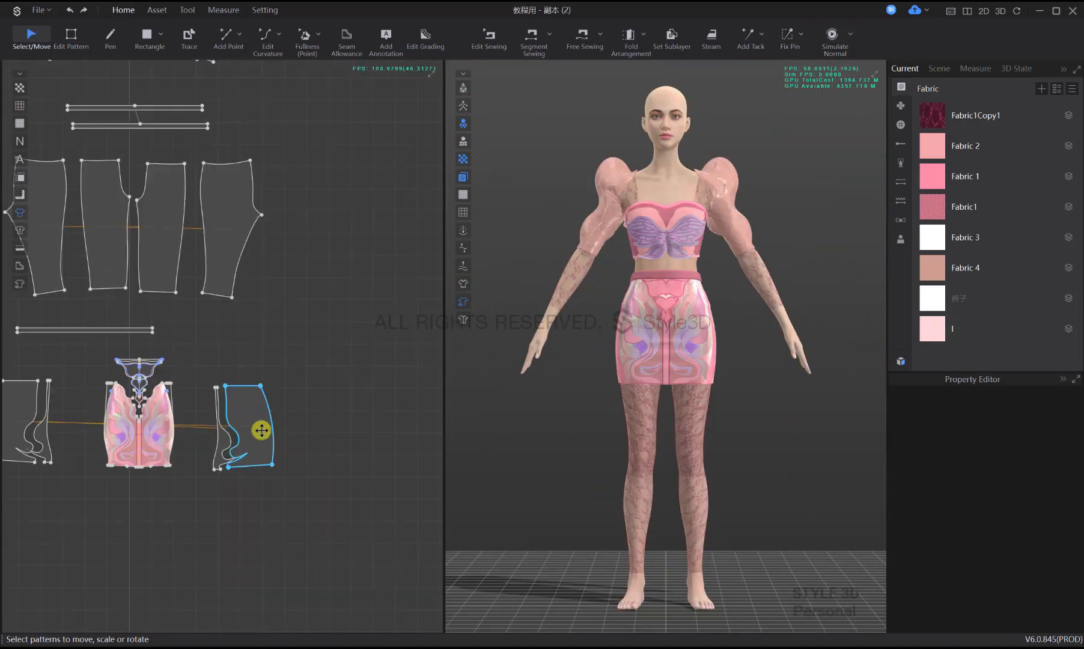
{"action": "scroll", "coordinate": [330, 390], "scroll_direction": "up", "scroll_amount": 2}
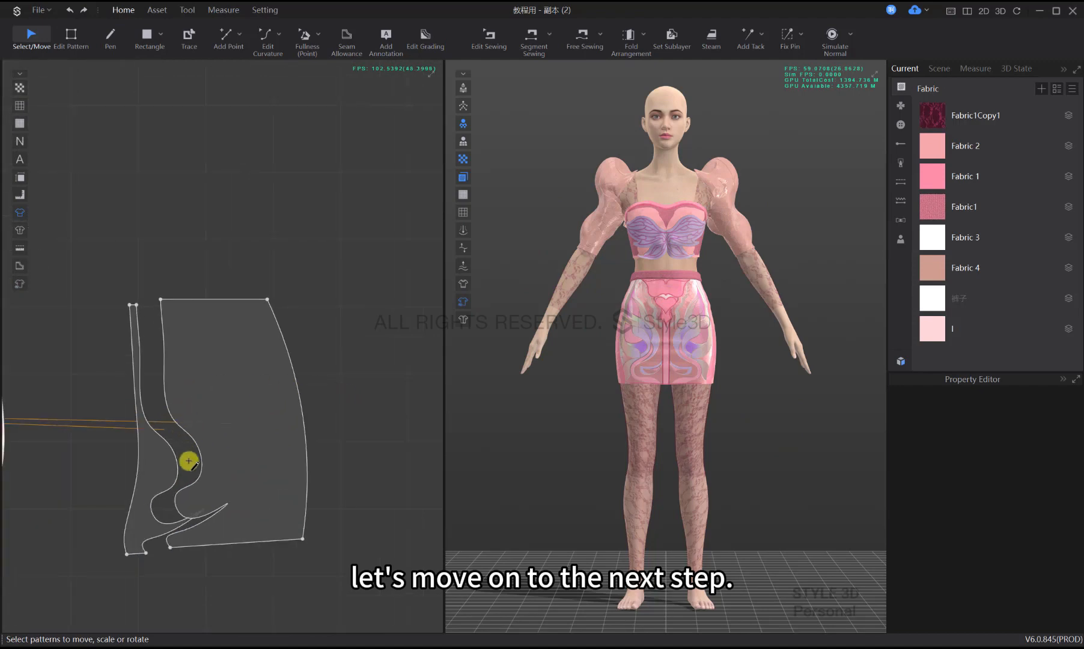
{"action": "key", "text": "p"}
{"action": "scroll", "coordinate": [204, 428], "scroll_direction": "up", "scroll_amount": 5}
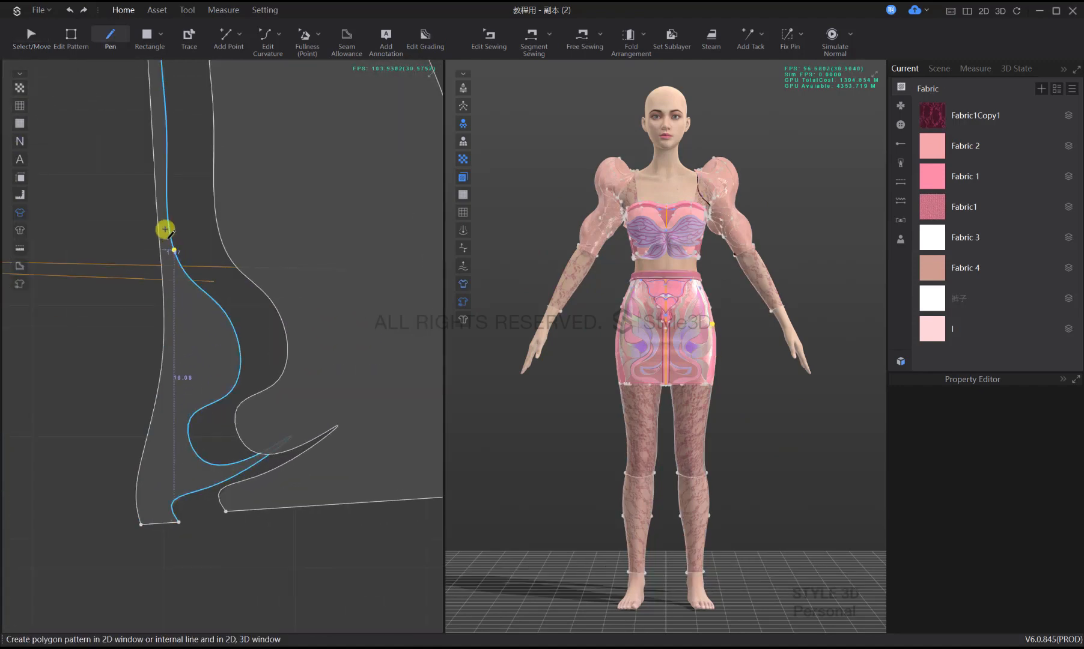
{"action": "left_click", "coordinate": [155, 207]}
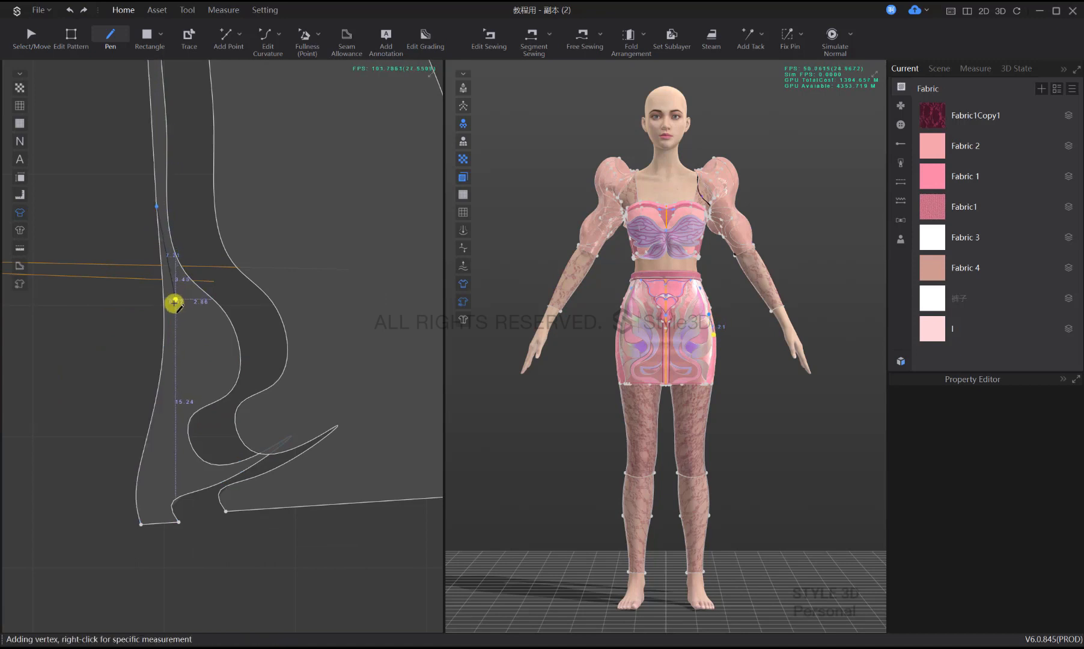
{"action": "scroll", "coordinate": [170, 307], "scroll_direction": "up", "scroll_amount": 3}
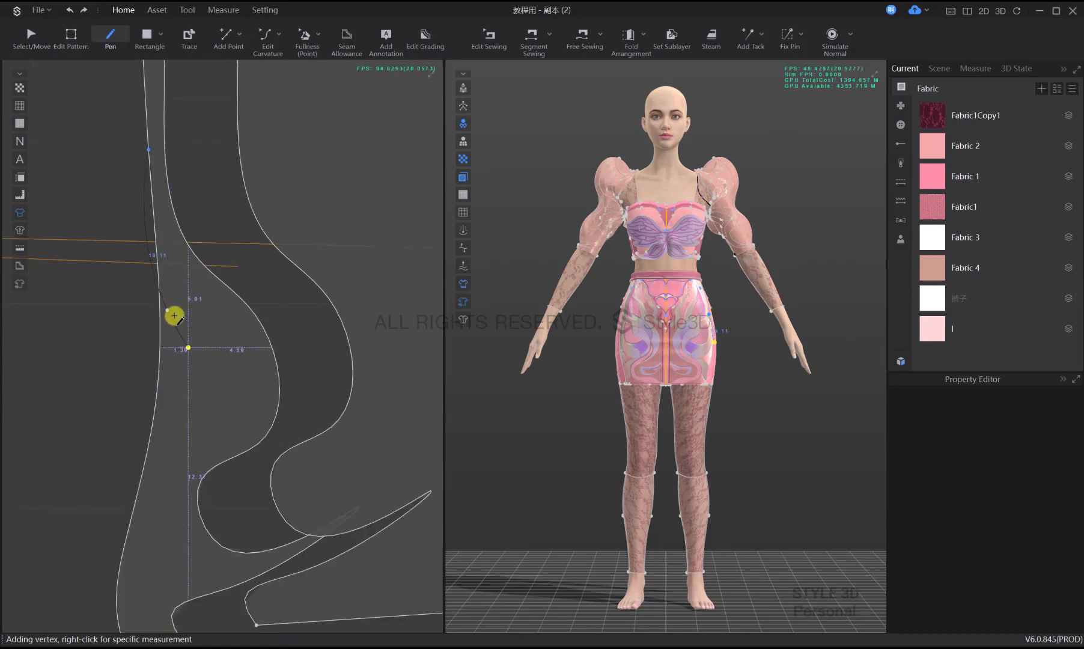
{"action": "scroll", "coordinate": [172, 304], "scroll_direction": "down", "scroll_amount": 1}
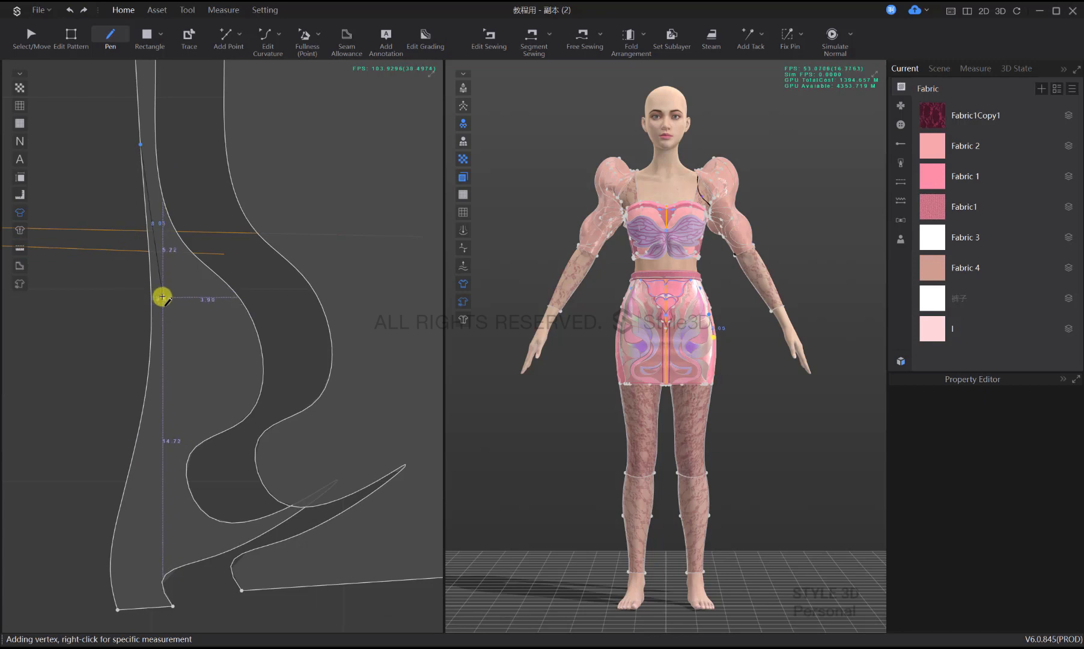
Try to run the Pen line down close to the strip's straight edge and curve it into the bulge
{"action": "left_click", "coordinate": [163, 296]}
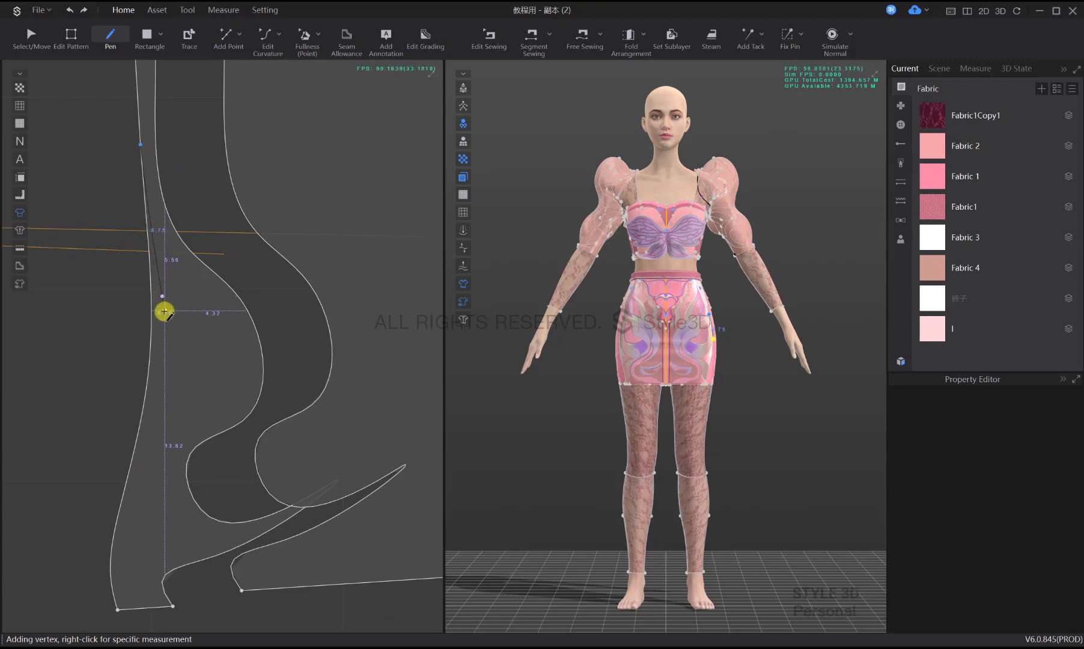
{"action": "left_click", "coordinate": [164, 311]}
{"action": "middle_click_drag", "start_coordinate": [170, 218], "coordinate": [189, 363]}
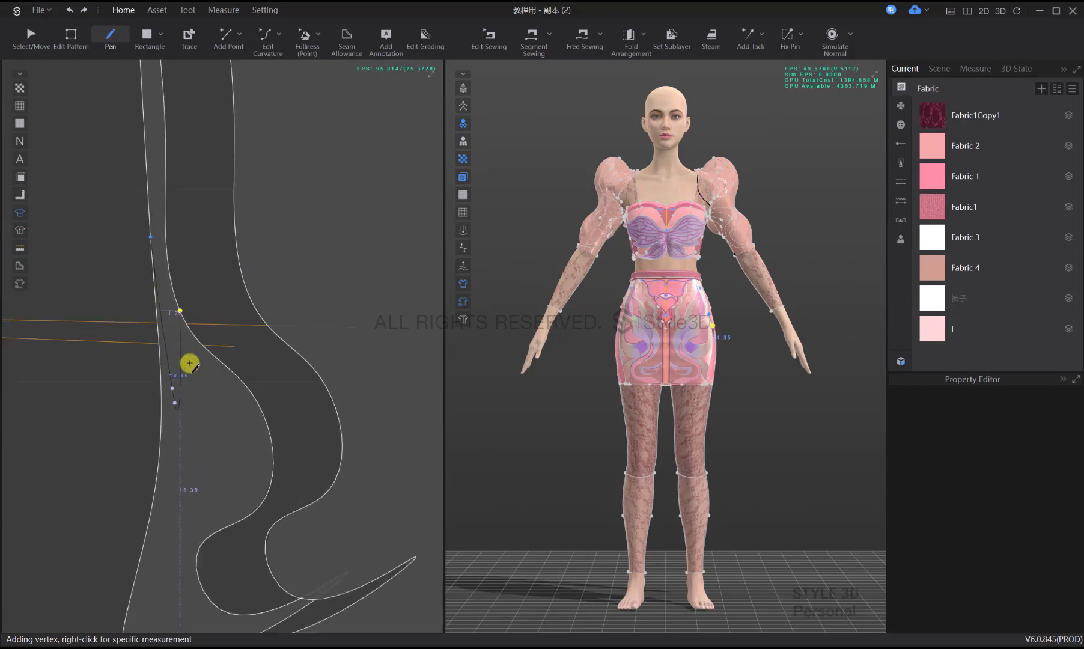
{"action": "scroll", "coordinate": [185, 370], "scroll_direction": "up", "scroll_amount": 7}
{"action": "scroll", "coordinate": [198, 470], "scroll_direction": "down", "scroll_amount": 6}
{"action": "middle_click_drag", "start_coordinate": [199, 452], "coordinate": [206, 300]}
{"action": "scroll", "coordinate": [205, 299], "scroll_direction": "up", "scroll_amount": 3}
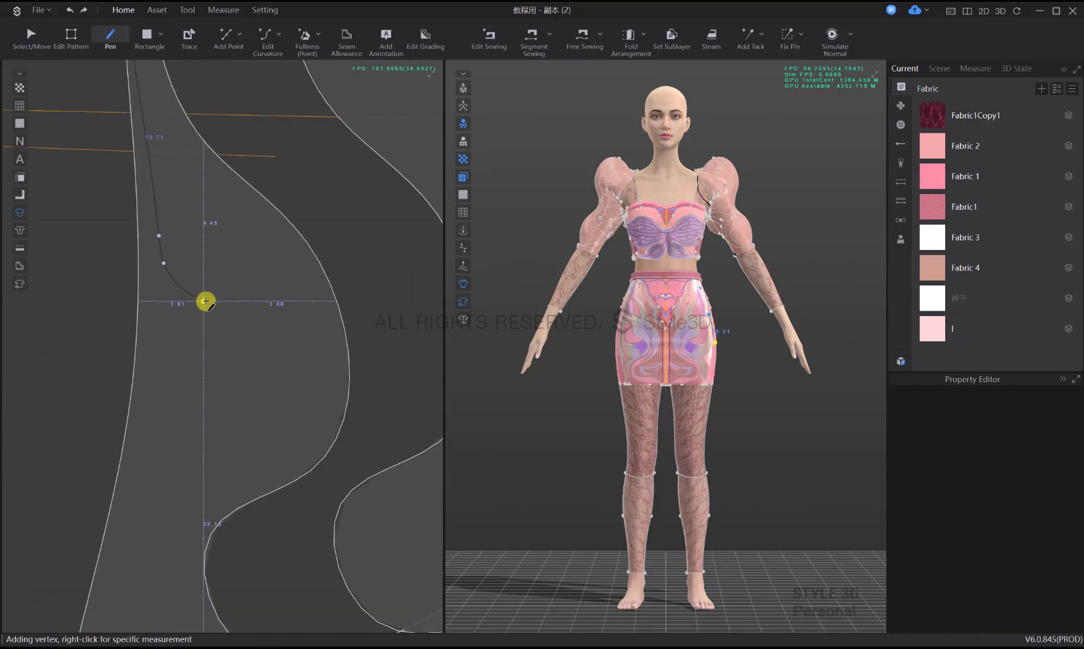
{"action": "scroll", "coordinate": [214, 332], "scroll_direction": "down", "scroll_amount": 7}
{"action": "scroll", "coordinate": [206, 353], "scroll_direction": "up", "scroll_amount": 5}
{"action": "scroll", "coordinate": [205, 331], "scroll_direction": "down", "scroll_amount": 2}
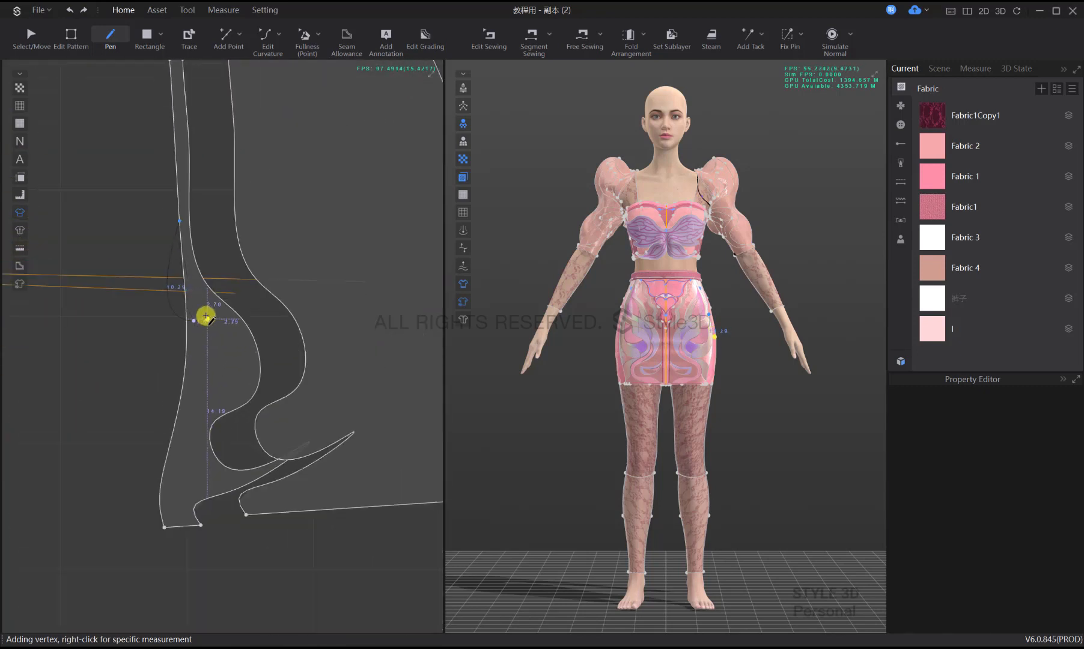
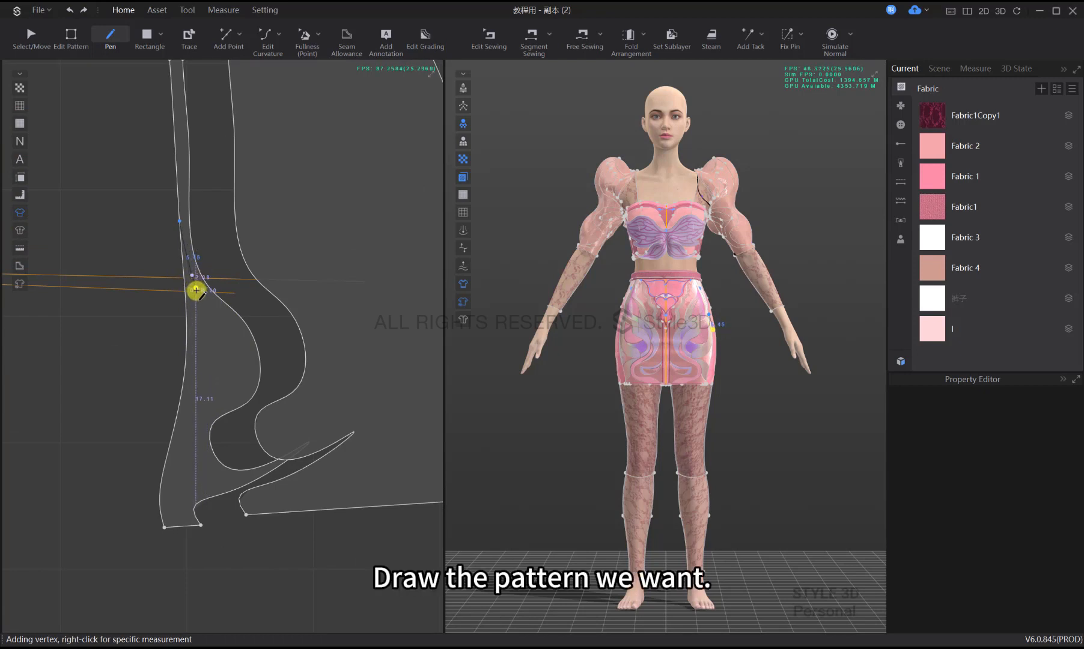
Continue the Pen line down through the strip's bulge, following its wavy edge and bending back at the bulge's lower part
{"action": "left_click", "coordinate": [196, 291]}
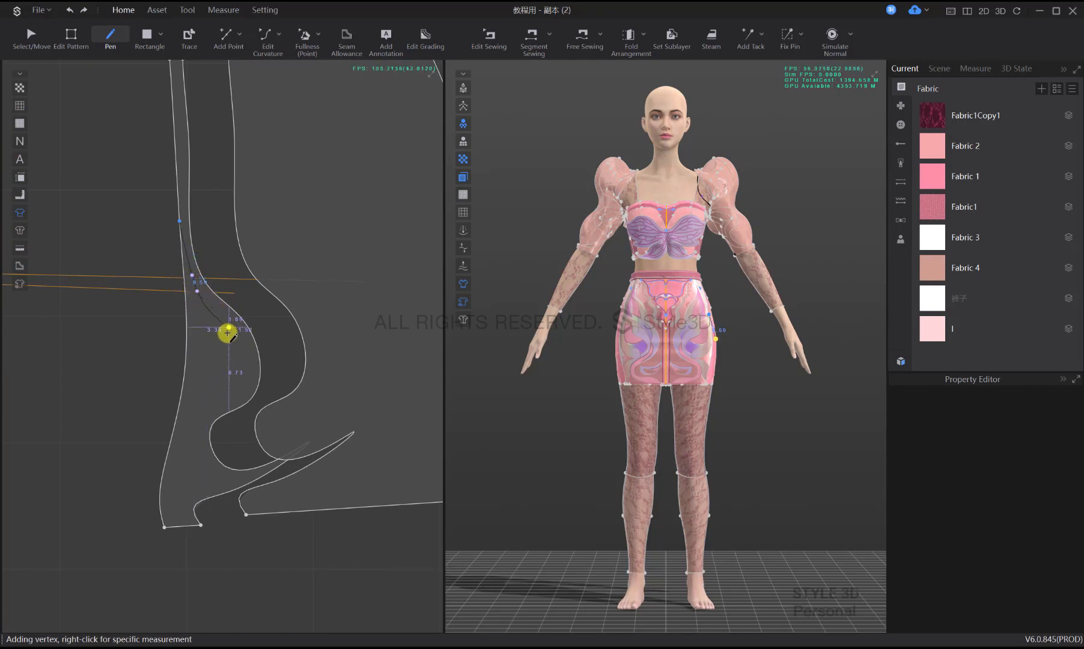
{"action": "left_click", "coordinate": [223, 337]}
{"action": "left_click", "coordinate": [231, 376]}
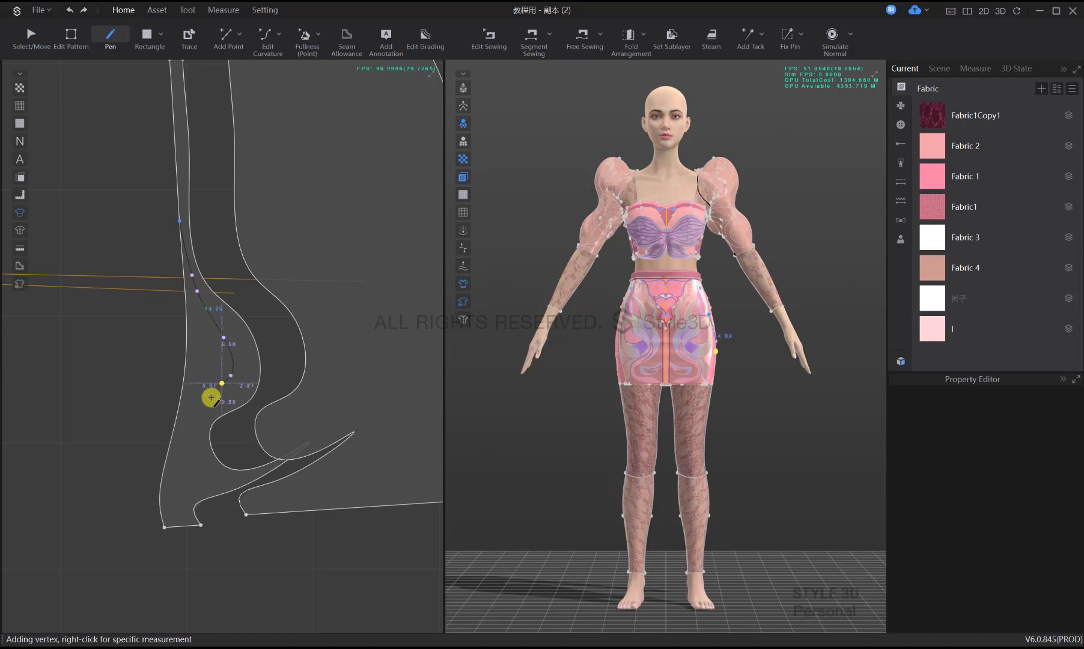
Finish the curved internal line on the narrow side strip with the Pen tool, running through a pointed tip and back to the hem
{"action": "left_click", "coordinate": [201, 409]}
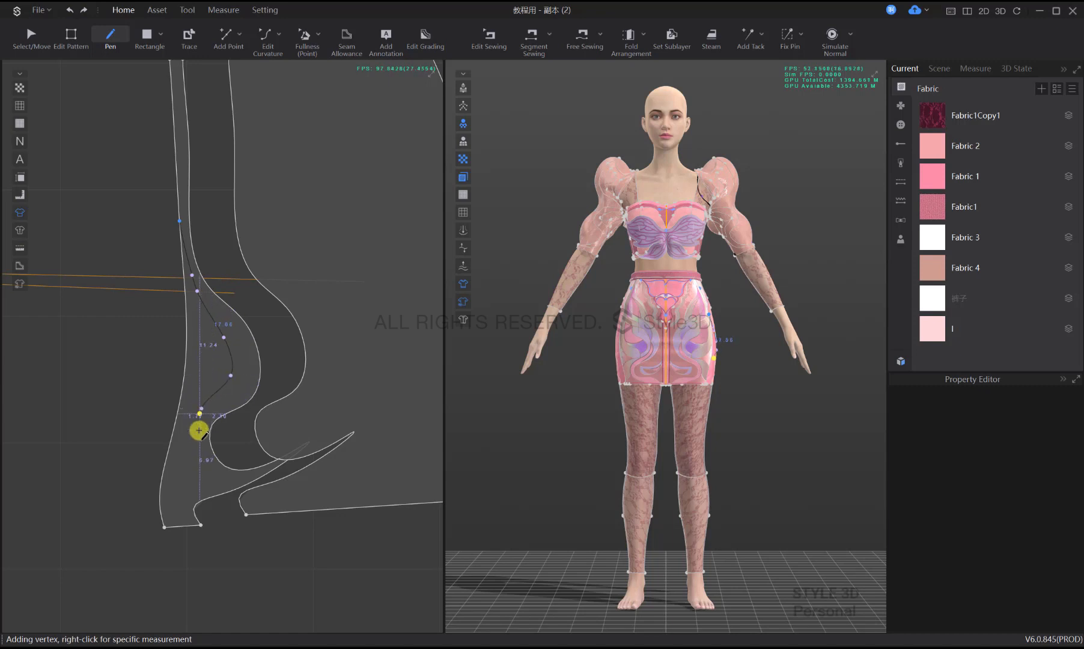
{"action": "left_click", "coordinate": [206, 465]}
{"action": "scroll", "coordinate": [222, 477], "scroll_direction": "up", "scroll_amount": 3}
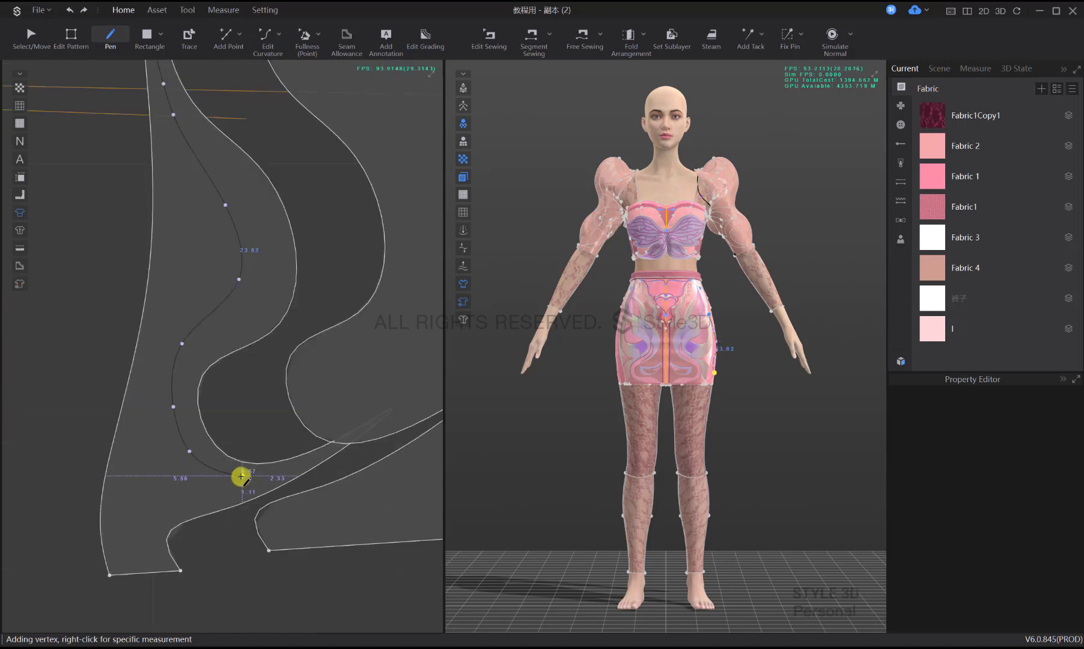
{"action": "left_click", "coordinate": [234, 479]}
{"action": "left_click", "coordinate": [291, 471]}
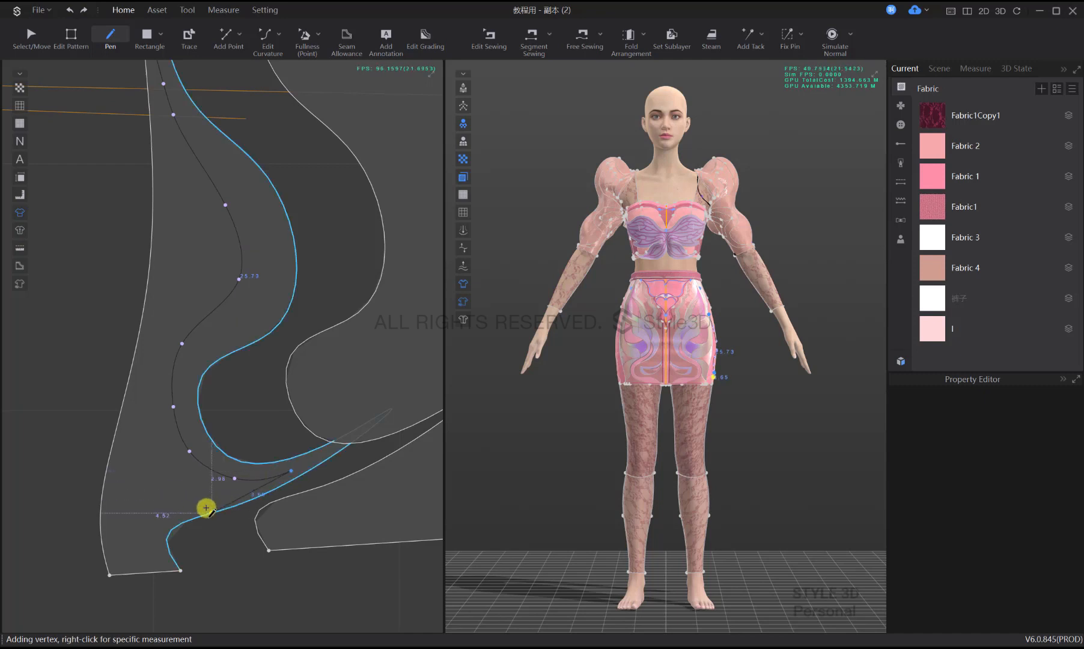
{"action": "left_click", "coordinate": [255, 491]}
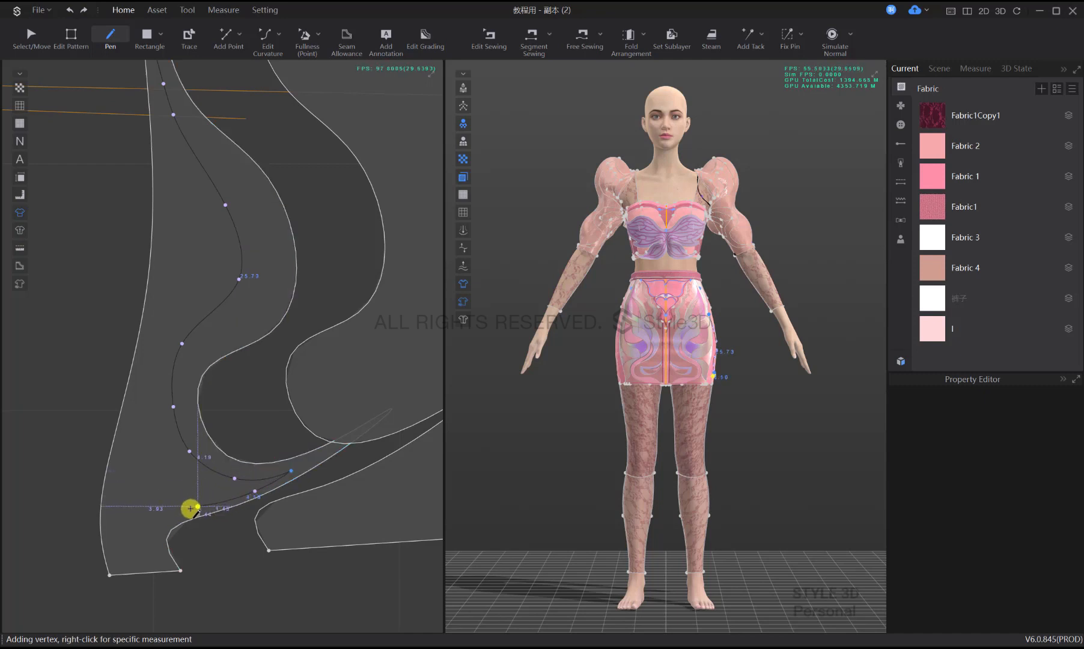
{"action": "left_click", "coordinate": [181, 511]}
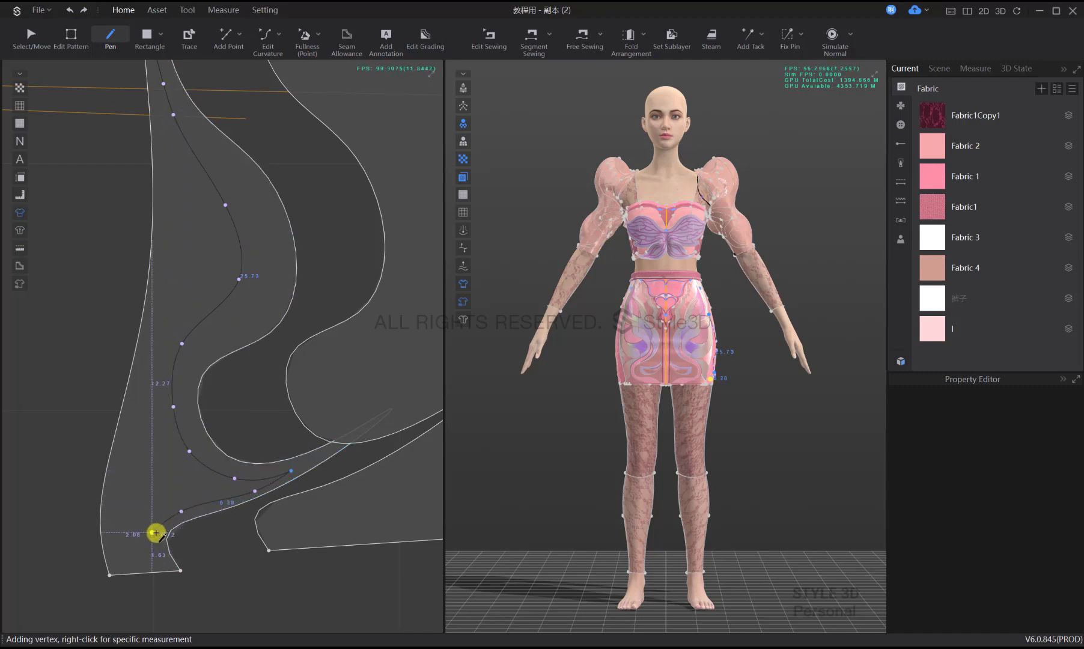
{"action": "left_click", "coordinate": [153, 532]}
{"action": "left_click", "coordinate": [150, 549]}
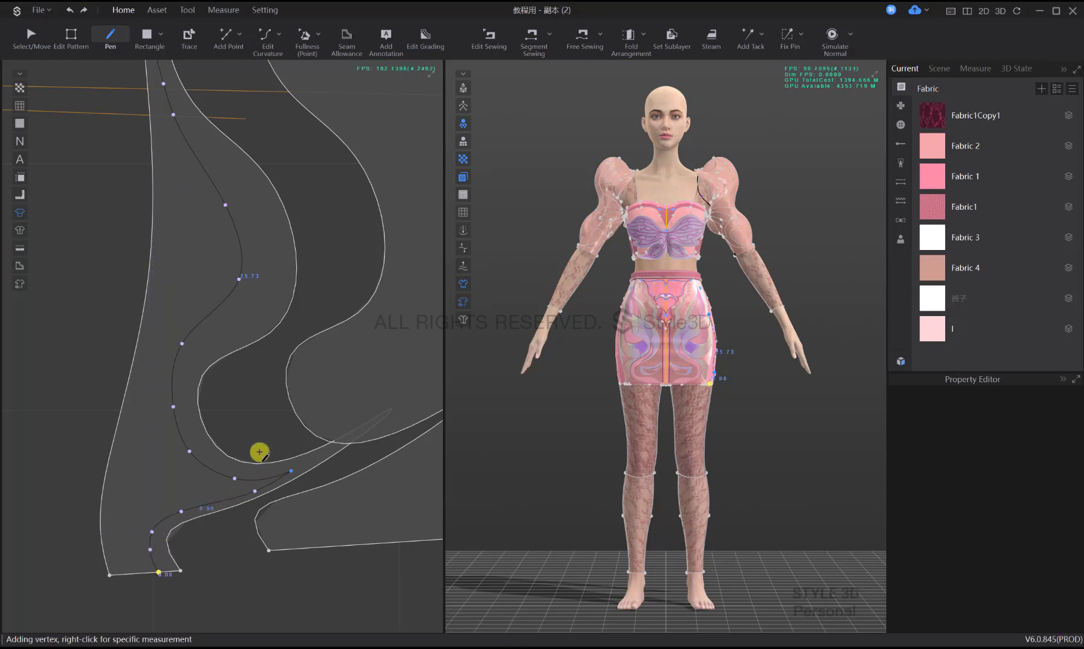
{"action": "key", "text": "Return"}
Trace the new internal line together with the strip's long outer edge and copy the shape as a separate pattern beside the skirt panel
{"action": "scroll", "coordinate": [229, 479], "scroll_direction": "down", "scroll_amount": 5}
{"action": "key", "text": "i"}
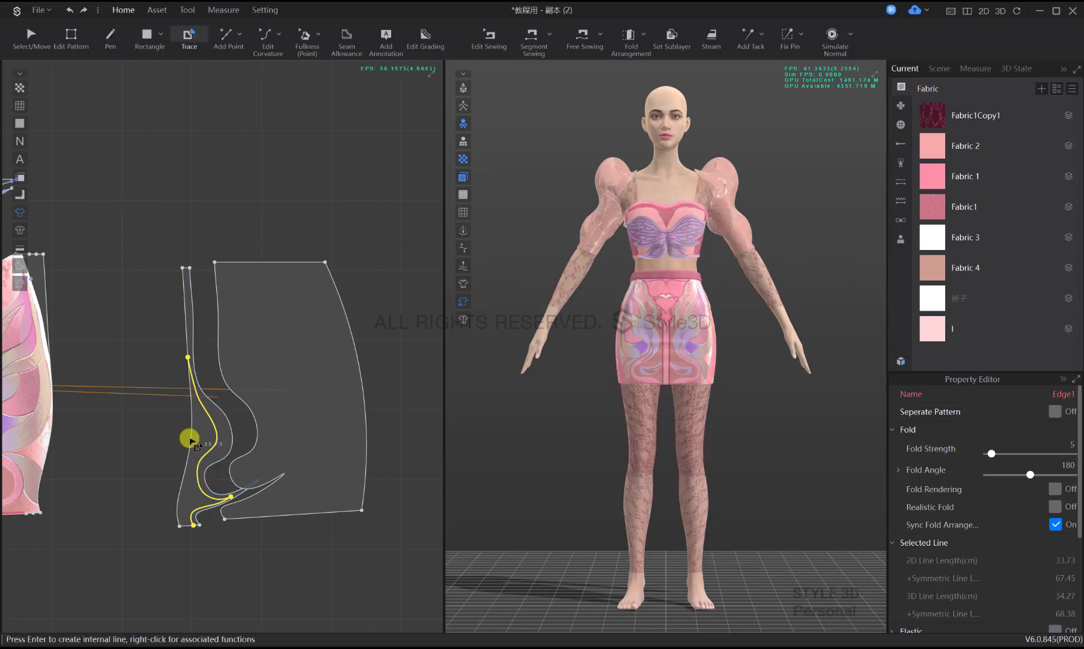
{"action": "left_click", "coordinate": [184, 440]}
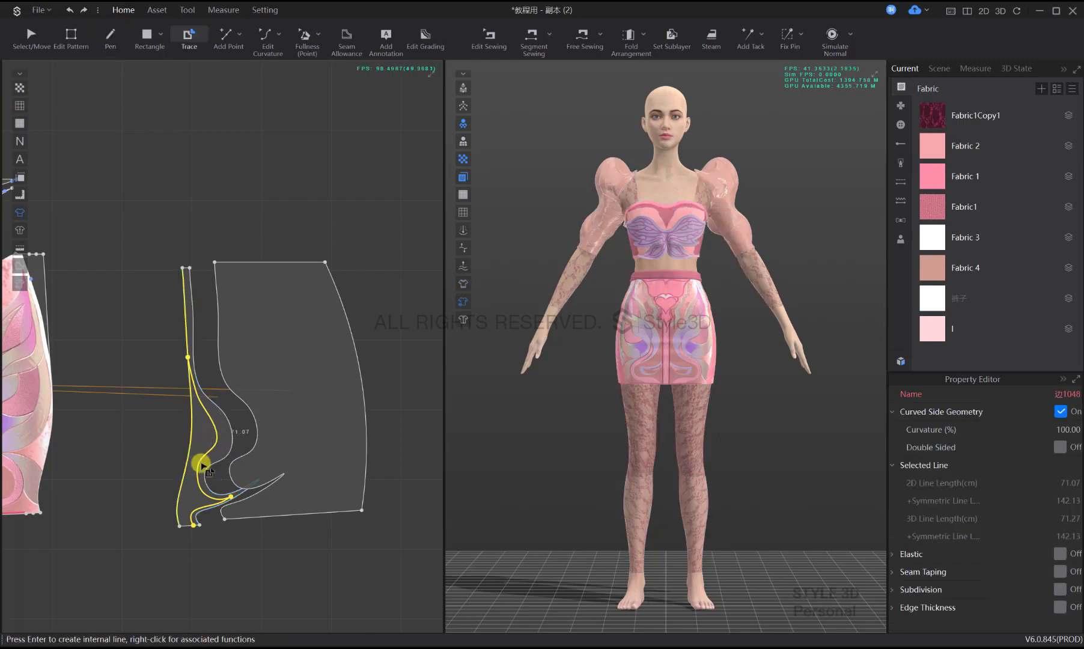
{"action": "right_click", "coordinate": [215, 422]}
{"action": "left_click", "coordinate": [258, 428]}
{"action": "scroll", "coordinate": [279, 443], "scroll_direction": "down", "scroll_amount": 3}
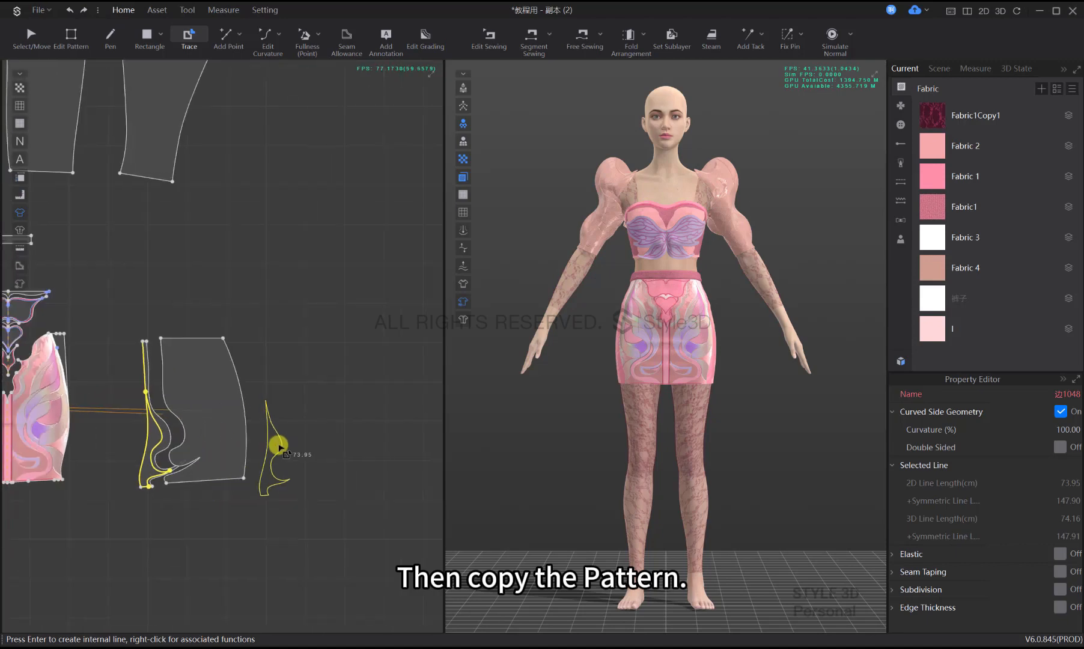
{"action": "left_click", "coordinate": [335, 442]}
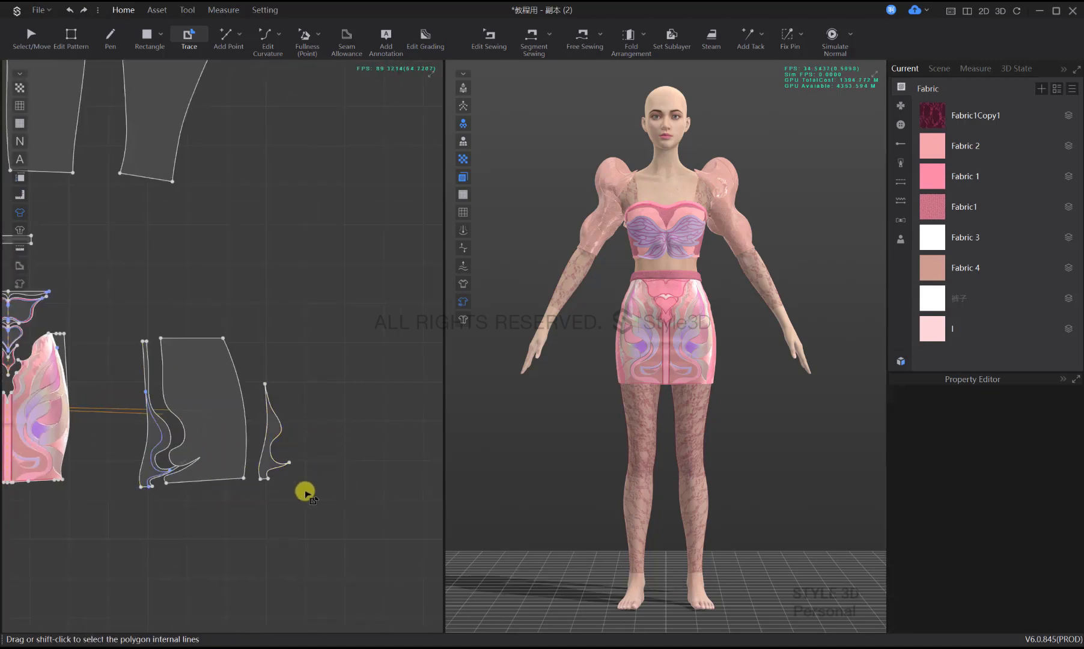
Sew the long smooth edge of the new pointed piece to the lower outer edge of the side strip with Free Sewing
{"action": "scroll", "coordinate": [308, 493], "scroll_direction": "up", "scroll_amount": 2}
{"action": "key", "text": "m"}
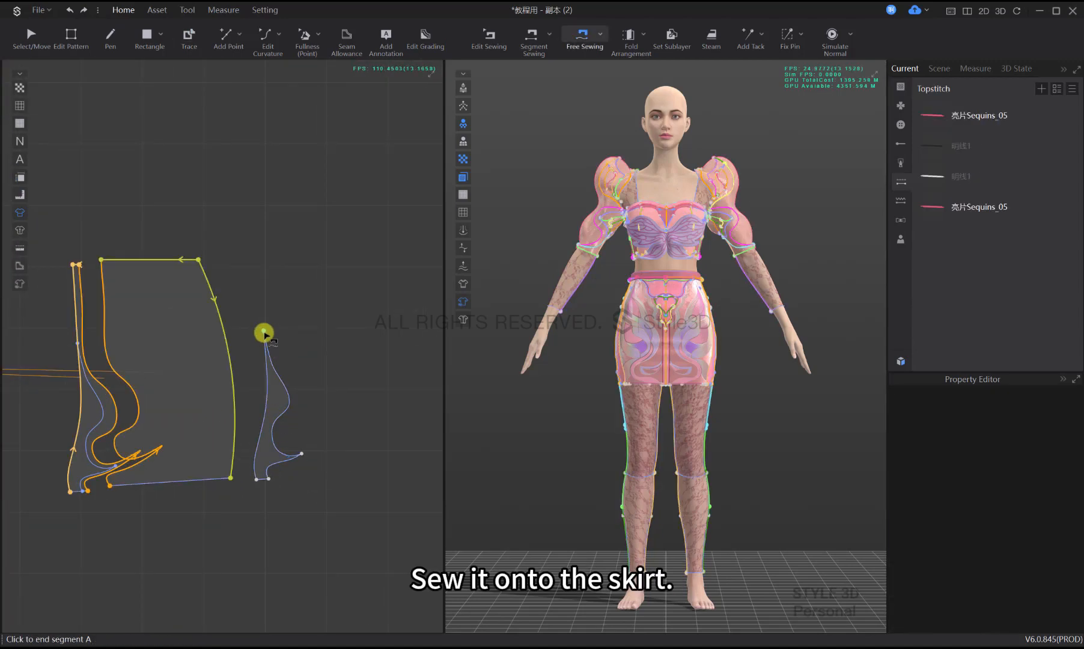
{"action": "key", "text": "Escape"}
{"action": "left_click", "coordinate": [256, 479]}
{"action": "left_click", "coordinate": [264, 331]}
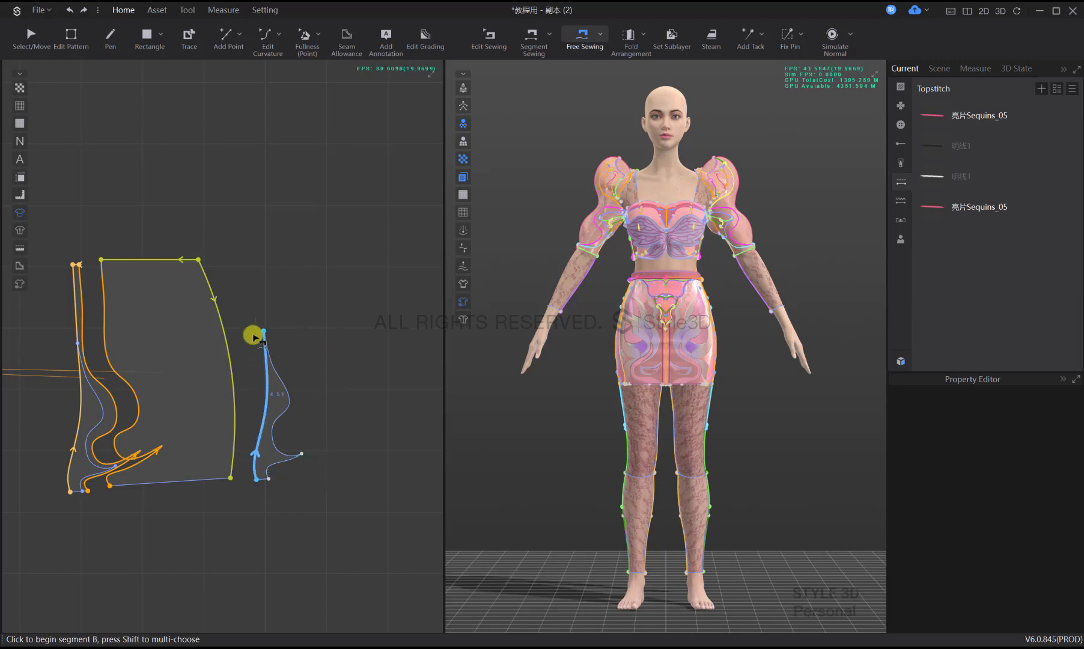
{"action": "left_click", "coordinate": [69, 492]}
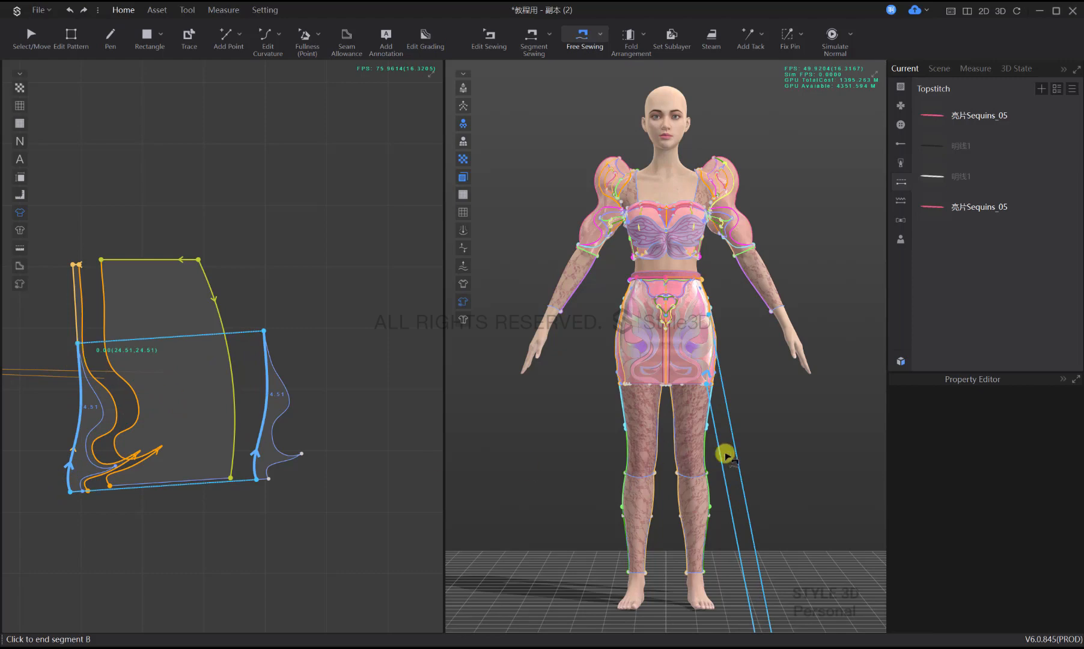
Move the new pointed piece in 3D from far below the avatar to beside the skirt's hip
{"action": "key", "text": "q"}
{"action": "middle_click_drag", "start_coordinate": [795, 509], "coordinate": [734, 435]}
{"action": "scroll", "coordinate": [750, 516], "scroll_direction": "down", "scroll_amount": 5}
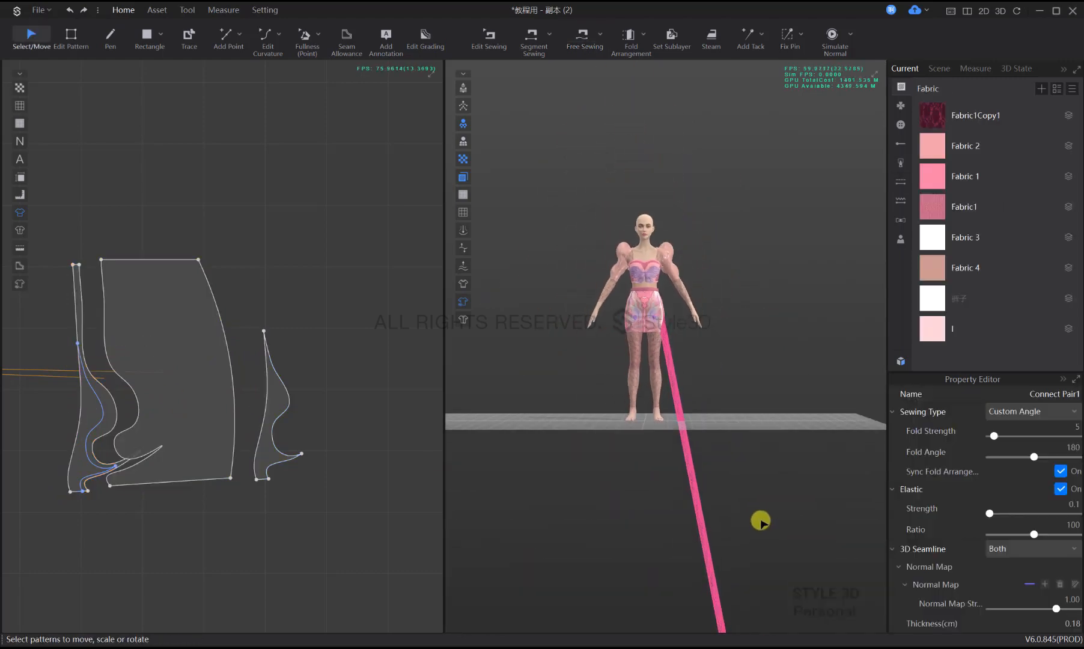
{"action": "scroll", "coordinate": [751, 524], "scroll_direction": "down", "scroll_amount": 3}
{"action": "right_click", "coordinate": [706, 540]}
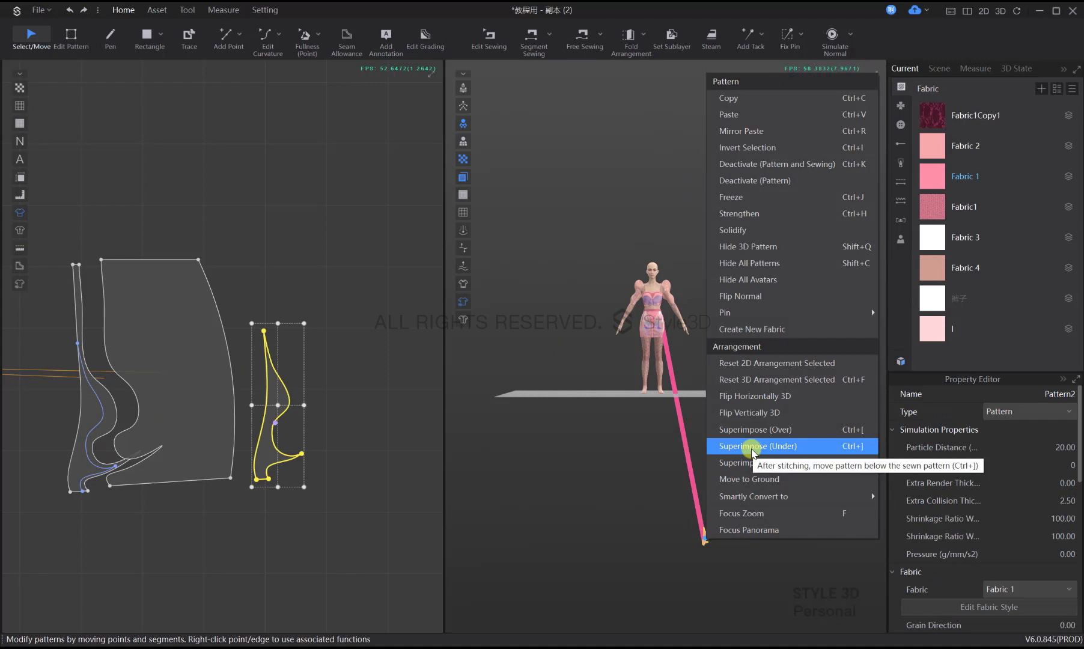
{"action": "left_click", "coordinate": [683, 526]}
{"action": "left_click_drag", "start_coordinate": [702, 532], "coordinate": [678, 350]}
{"action": "scroll", "coordinate": [670, 325], "scroll_direction": "up", "scroll_amount": 6}
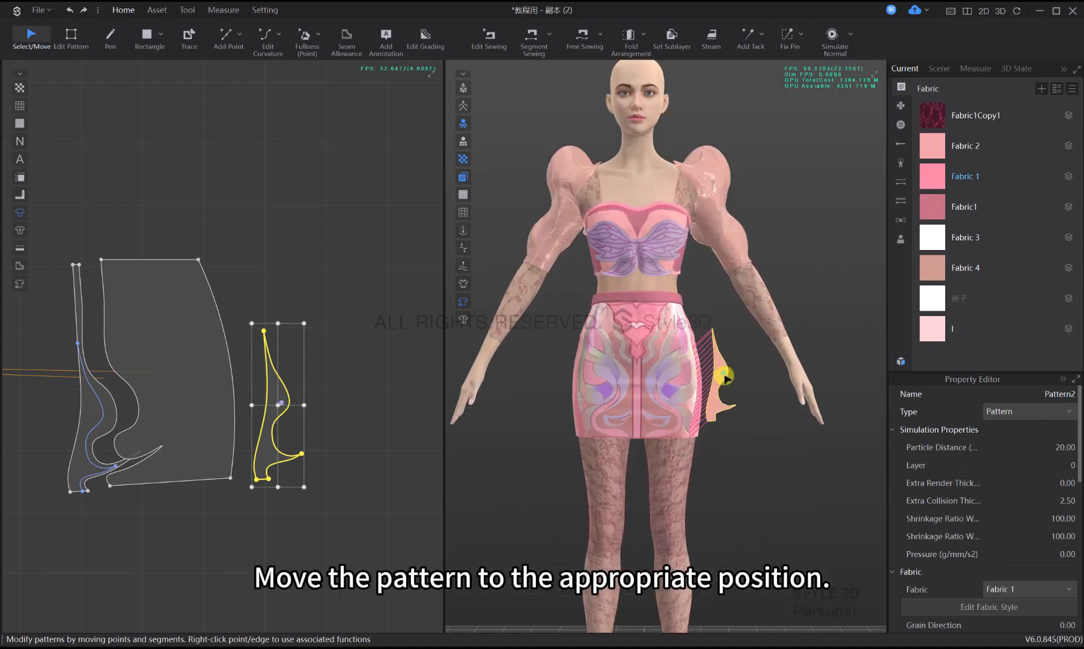
{"action": "scroll", "coordinate": [696, 438], "scroll_direction": "up", "scroll_amount": 3}
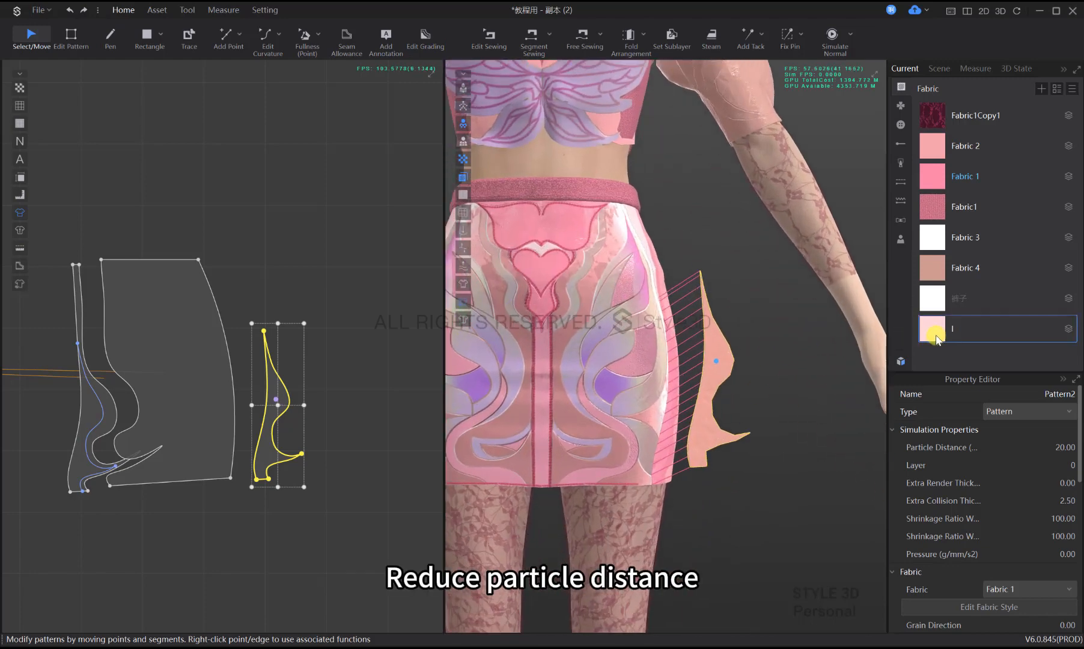
Assign fabric I to the pointed piece and set its particle distance to 10
{"action": "left_click_drag", "start_coordinate": [743, 390], "coordinate": [725, 385]}
{"action": "left_click", "coordinate": [725, 359]}
{"action": "left_click", "coordinate": [1059, 450]}
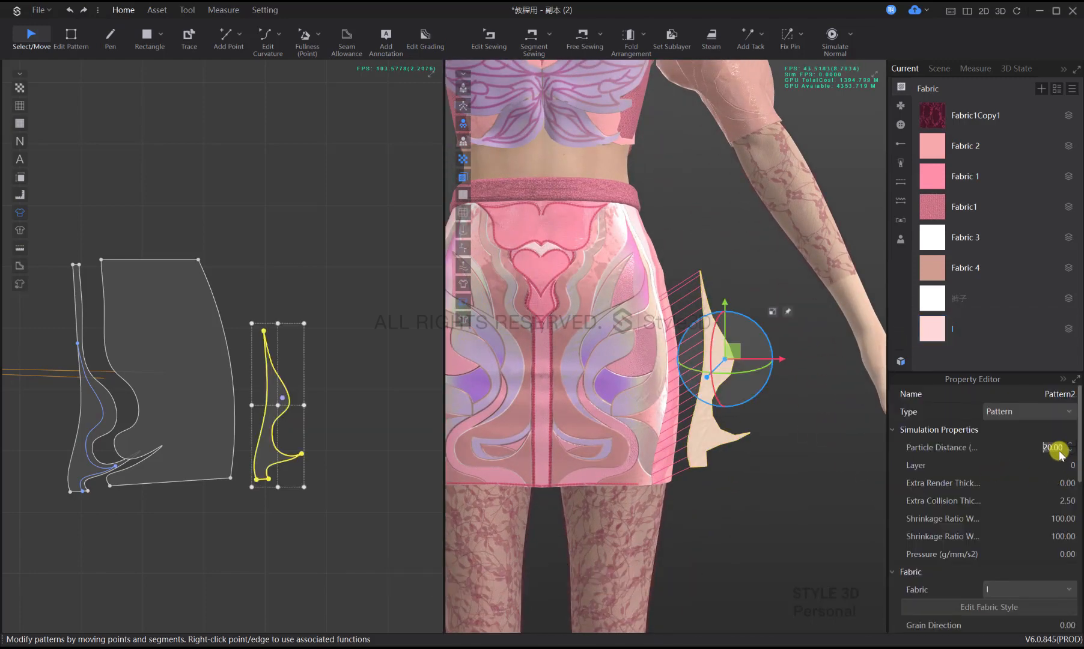
{"action": "left_click", "coordinate": [754, 488]}
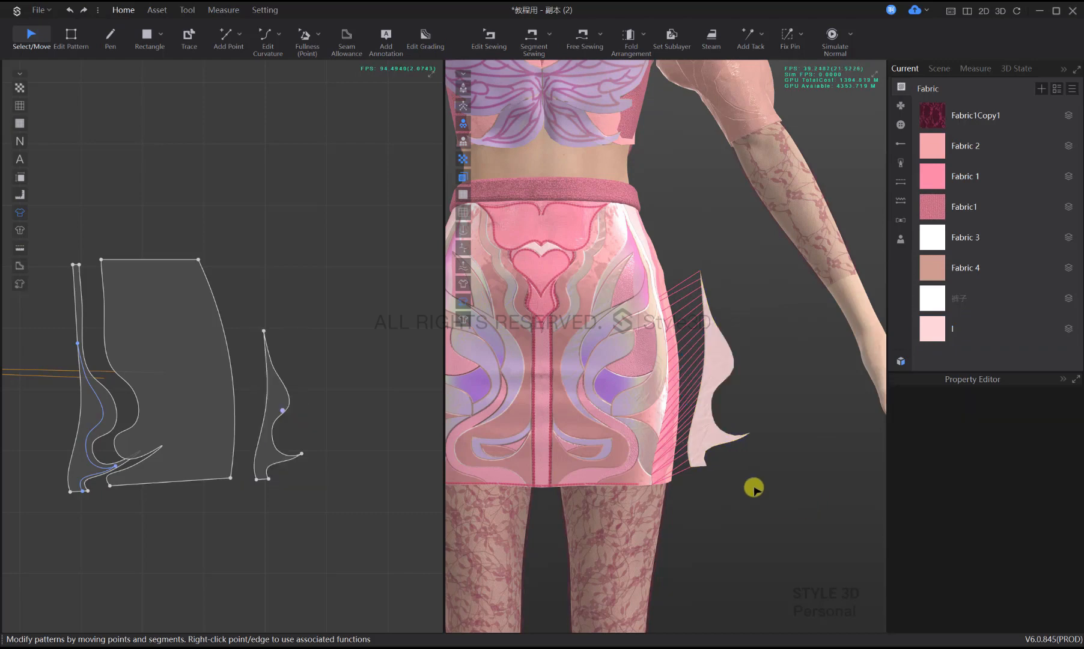
Move the pointed piece closer to the skirt's side seam in 3D and start the simulation
{"action": "key", "text": "space"}
{"action": "scroll", "coordinate": [740, 382], "scroll_direction": "down", "scroll_amount": 3}
{"action": "scroll", "coordinate": [748, 339], "scroll_direction": "up", "scroll_amount": 3}
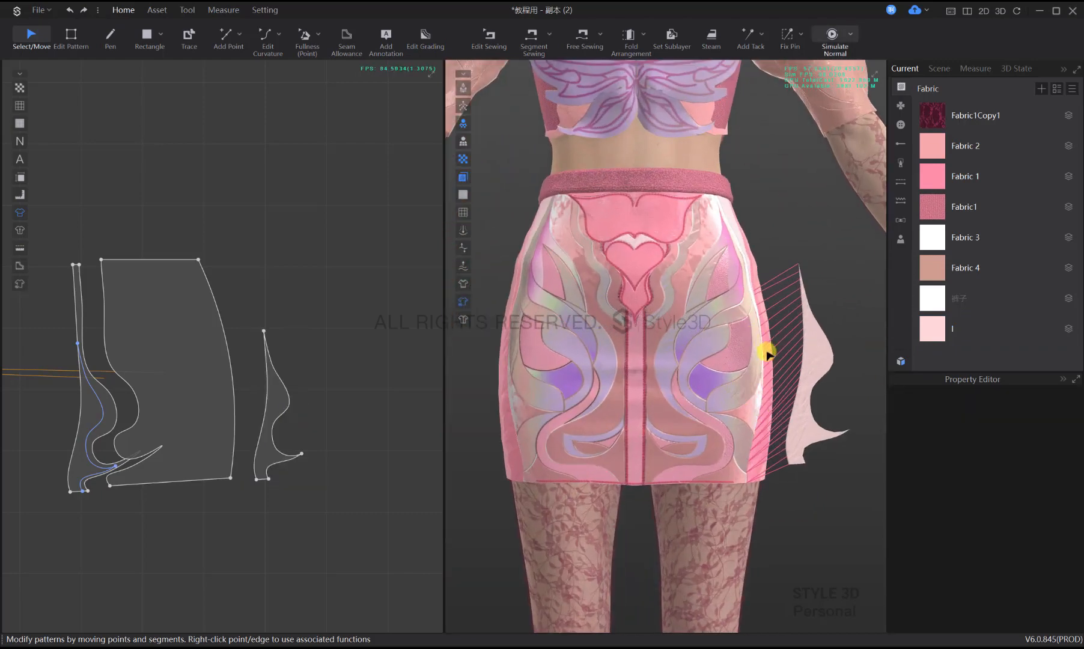
{"action": "left_click", "coordinate": [819, 363]}
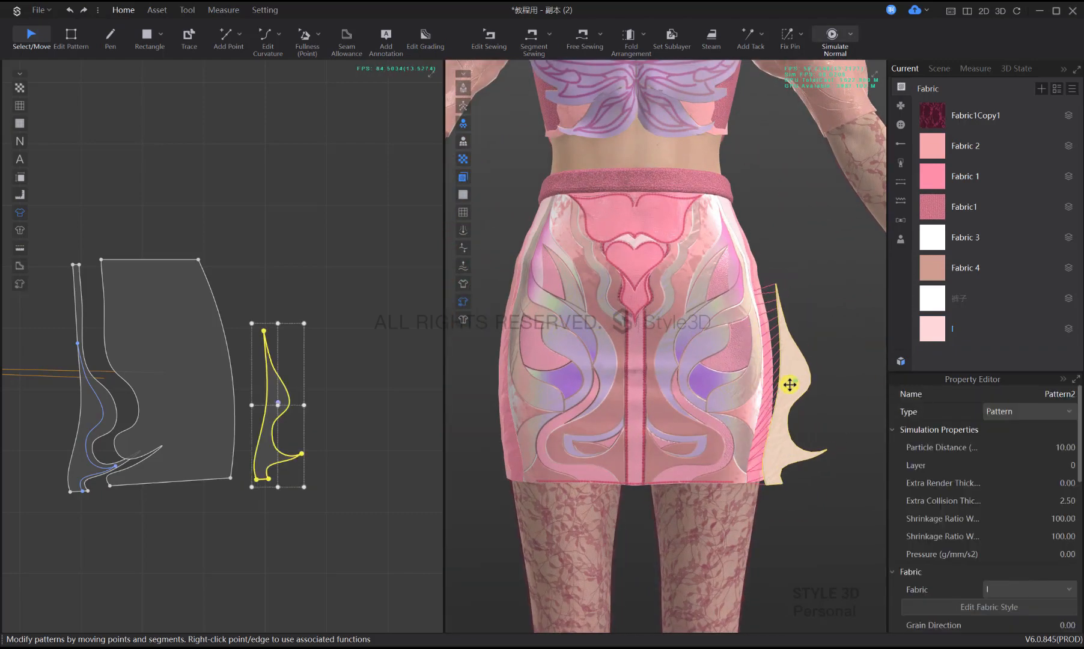
{"action": "key", "text": "space"}
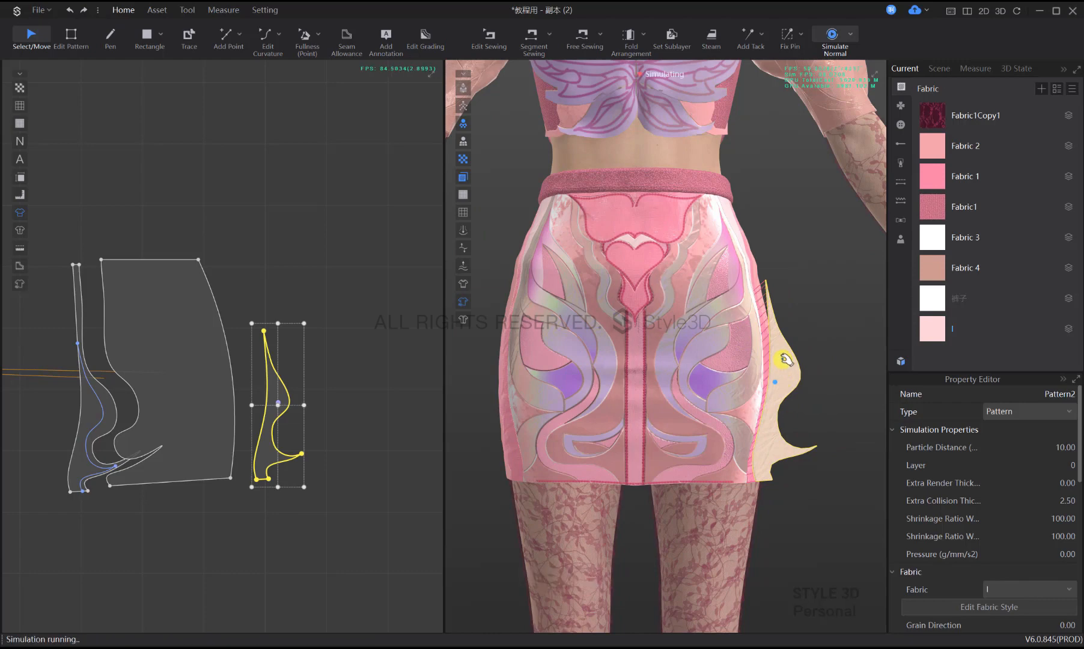
Pull the pointed piece into shape along the skirt's side during the simulation, and stop simulating
{"action": "left_click_drag", "start_coordinate": [775, 396], "coordinate": [811, 400]}
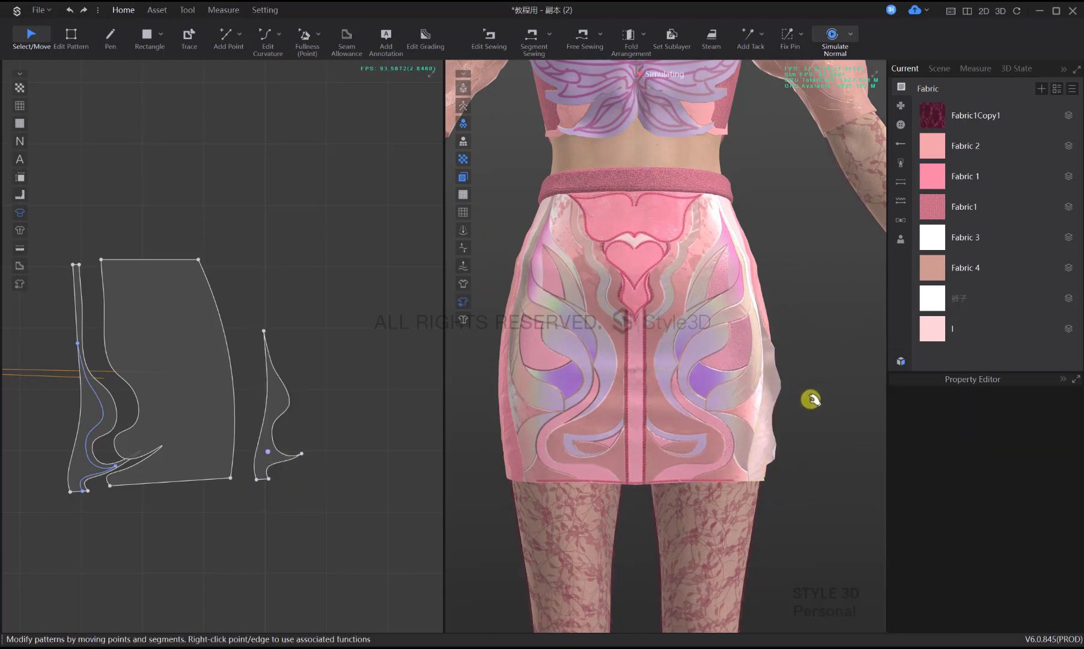
{"action": "left_click_drag", "start_coordinate": [774, 452], "coordinate": [779, 417]}
{"action": "scroll", "coordinate": [768, 396], "scroll_direction": "down", "scroll_amount": 3}
{"action": "scroll", "coordinate": [747, 369], "scroll_direction": "down", "scroll_amount": 3}
{"action": "left_click_drag", "start_coordinate": [708, 319], "coordinate": [715, 321]}
{"action": "scroll", "coordinate": [692, 301], "scroll_direction": "up", "scroll_amount": 5}
{"action": "left_click_drag", "start_coordinate": [601, 213], "coordinate": [589, 202]}
{"action": "scroll", "coordinate": [569, 234], "scroll_direction": "down", "scroll_amount": 3}
{"action": "key", "text": "space"}
Create a symmetry pattern of the pointed piece and place it beside the opposite skirt panel
{"action": "scroll", "coordinate": [266, 404], "scroll_direction": "down", "scroll_amount": 5}
{"action": "right_click", "coordinate": [270, 409]}
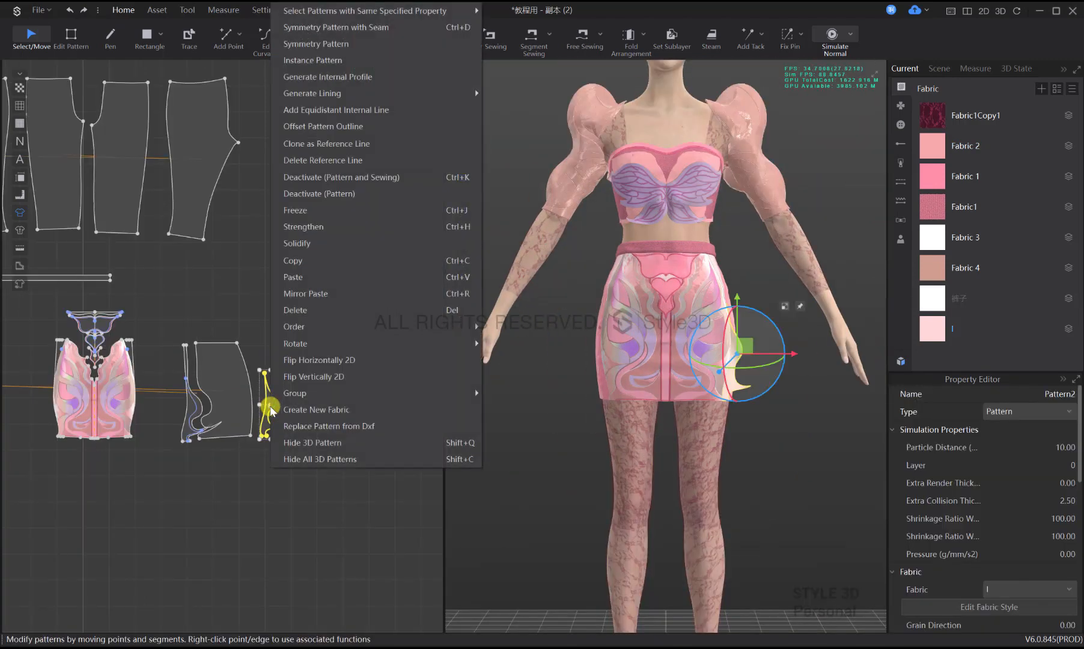
{"action": "left_click", "coordinate": [347, 43]}
{"action": "scroll", "coordinate": [34, 412], "scroll_direction": "up", "scroll_amount": 3}
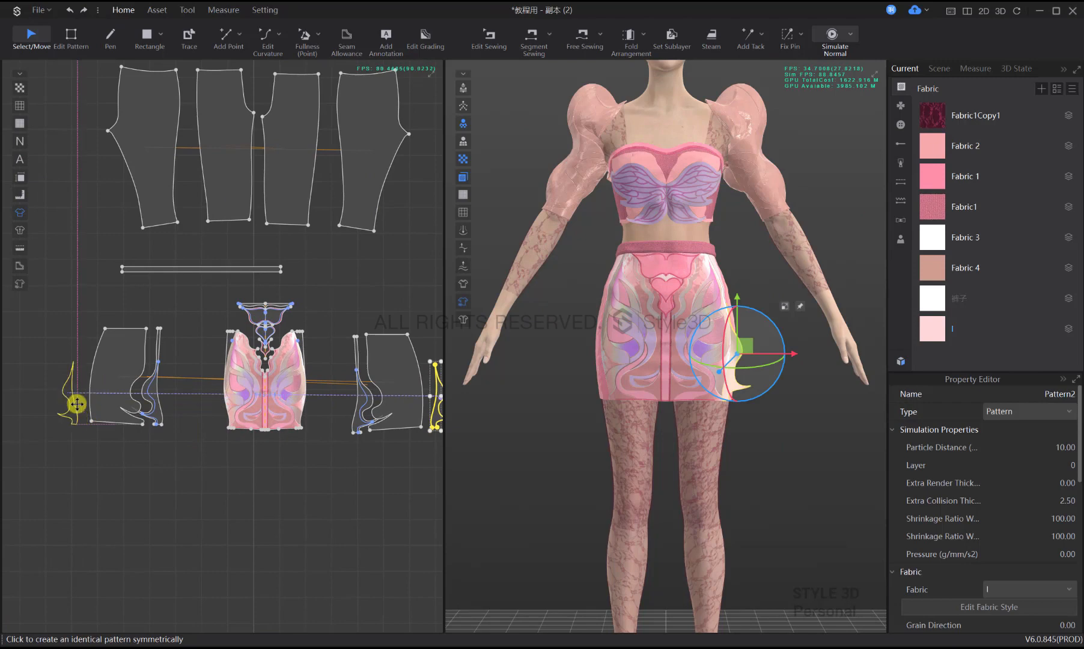
{"action": "left_click", "coordinate": [60, 401]}
{"action": "left_click", "coordinate": [242, 457]}
Try simulating the skirt and pulling the mirrored pointed piece into place, and undo the last change
{"action": "key", "text": "b"}
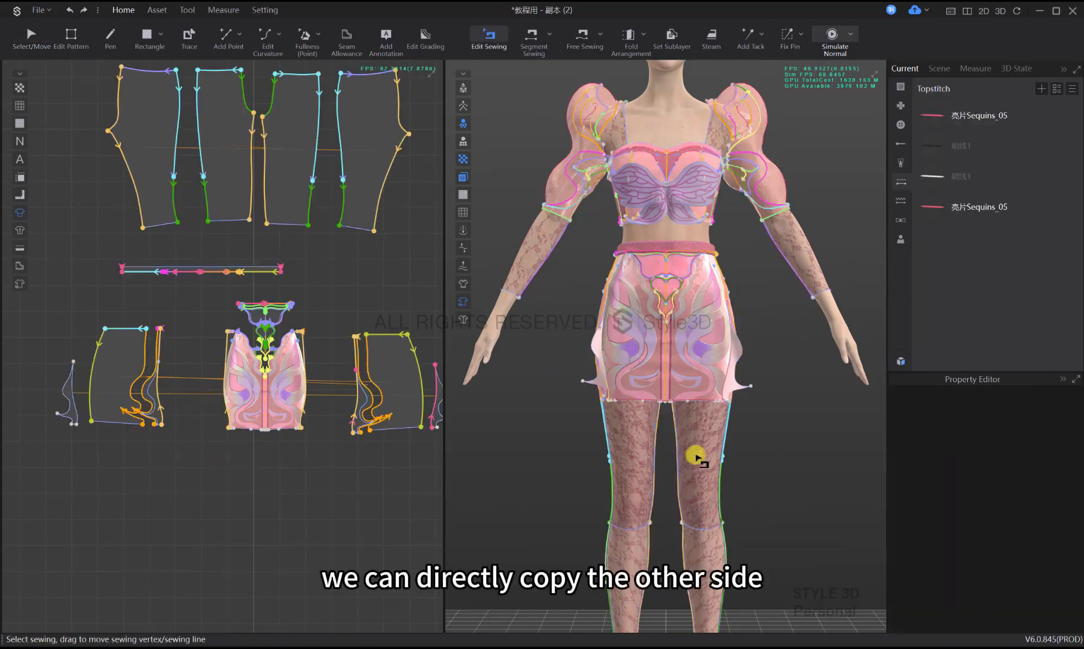
{"action": "key", "text": "space"}
{"action": "key", "text": "space"}
{"action": "key", "text": "space"}
{"action": "key", "text": "space"}
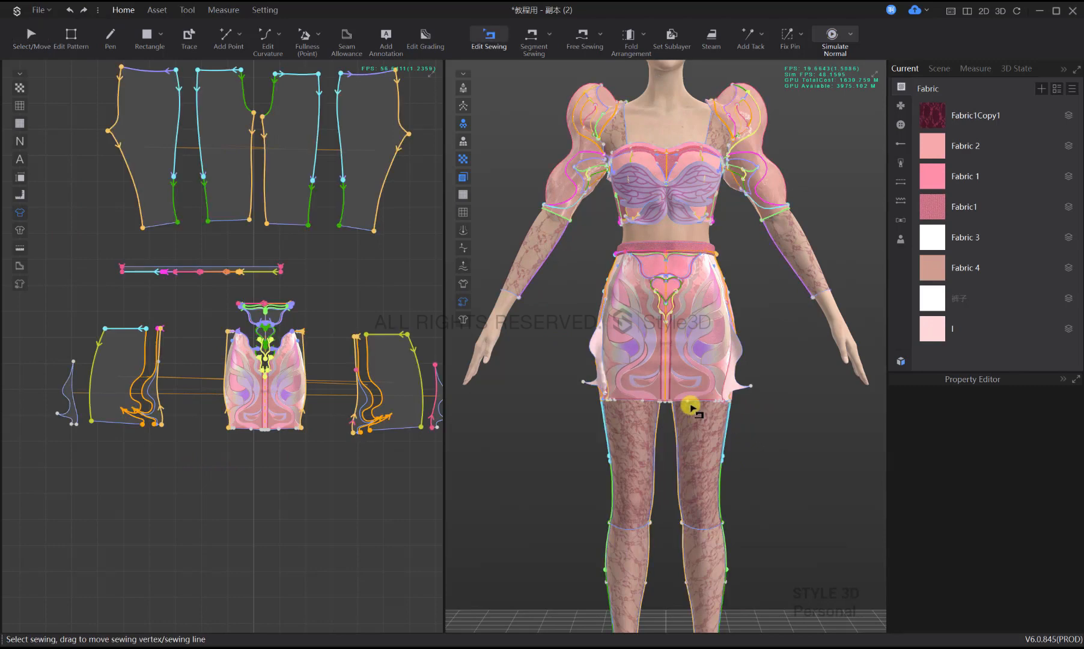
{"action": "key", "text": "a"}
{"action": "scroll", "coordinate": [688, 406], "scroll_direction": "up", "scroll_amount": 3}
{"action": "key", "text": "space"}
{"action": "left_click_drag", "start_coordinate": [575, 366], "coordinate": [539, 359]}
{"action": "key", "text": "space"}
{"action": "left_click", "coordinate": [547, 363]}
{"action": "key", "text": "ctrl+z"}
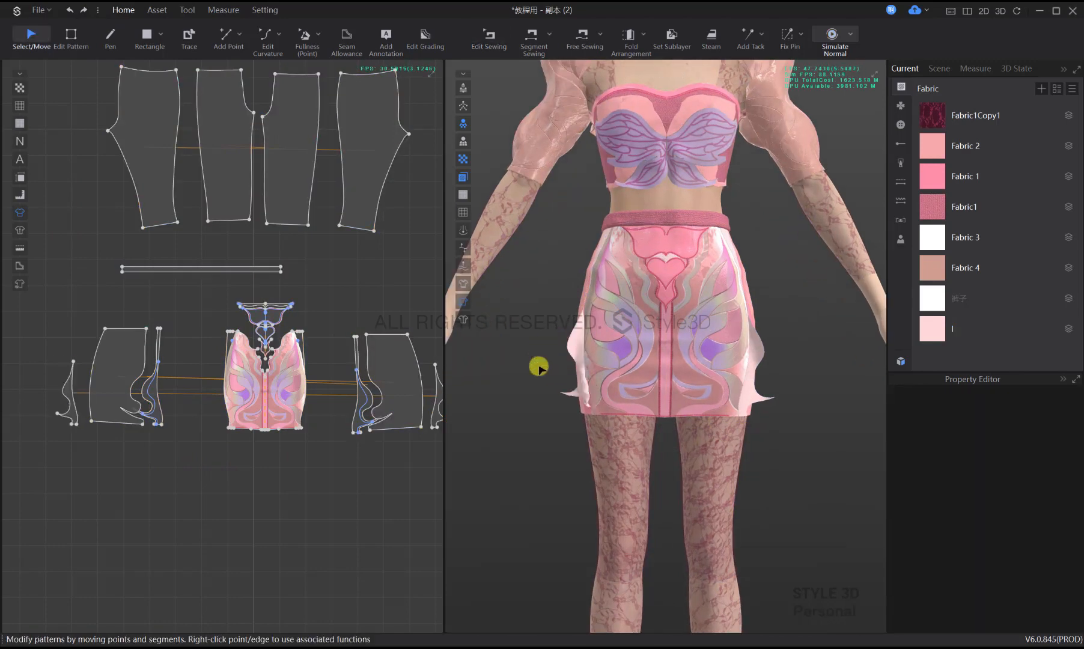
Apply Symmetry The Shape to the mirrored pointed piece in 3D
{"action": "right_click", "coordinate": [571, 350]}
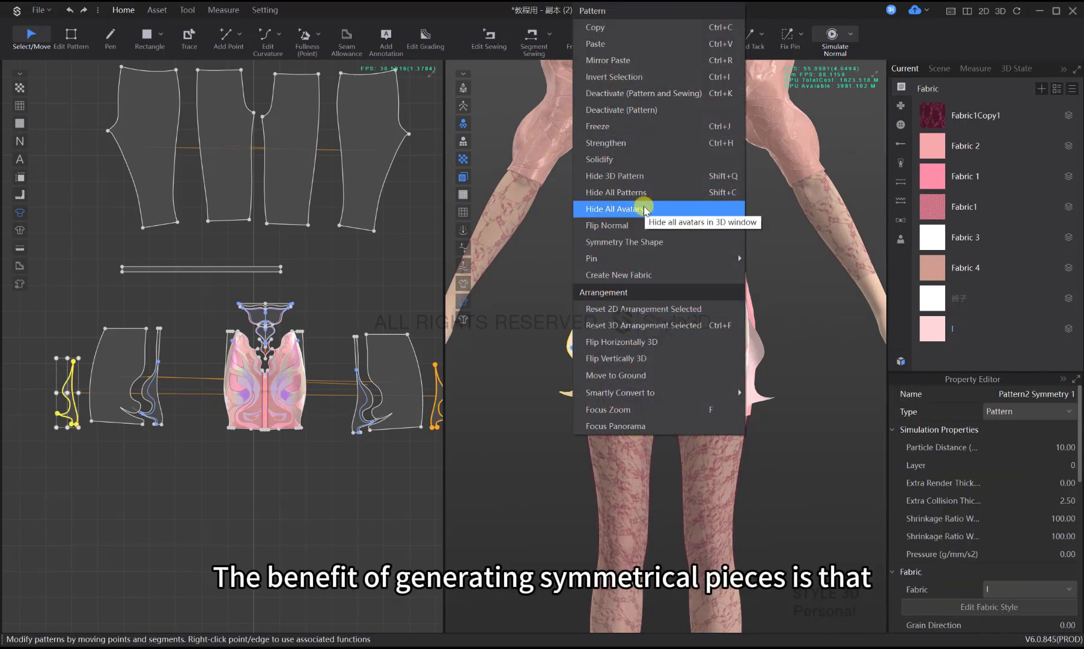
{"action": "left_click", "coordinate": [644, 243]}
{"action": "left_click", "coordinate": [798, 436]}
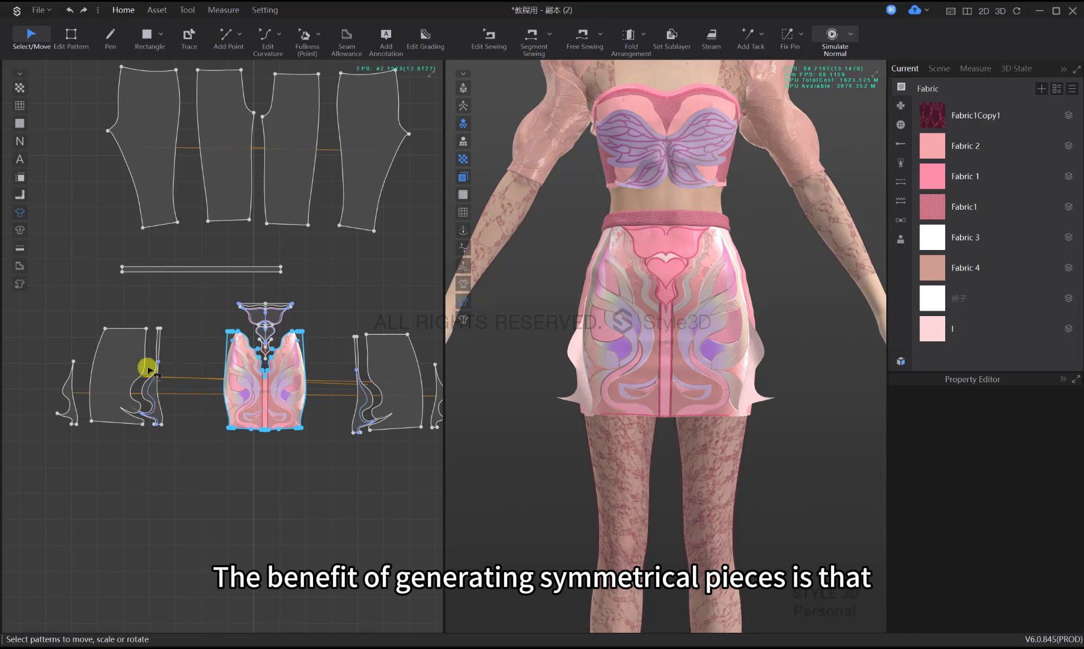
Sew the mirrored piece's long smooth edge to the lower outer edge of its side strip with Free Sewing and run the simulation
{"action": "key", "text": "m"}
{"action": "left_click", "coordinate": [77, 423]}
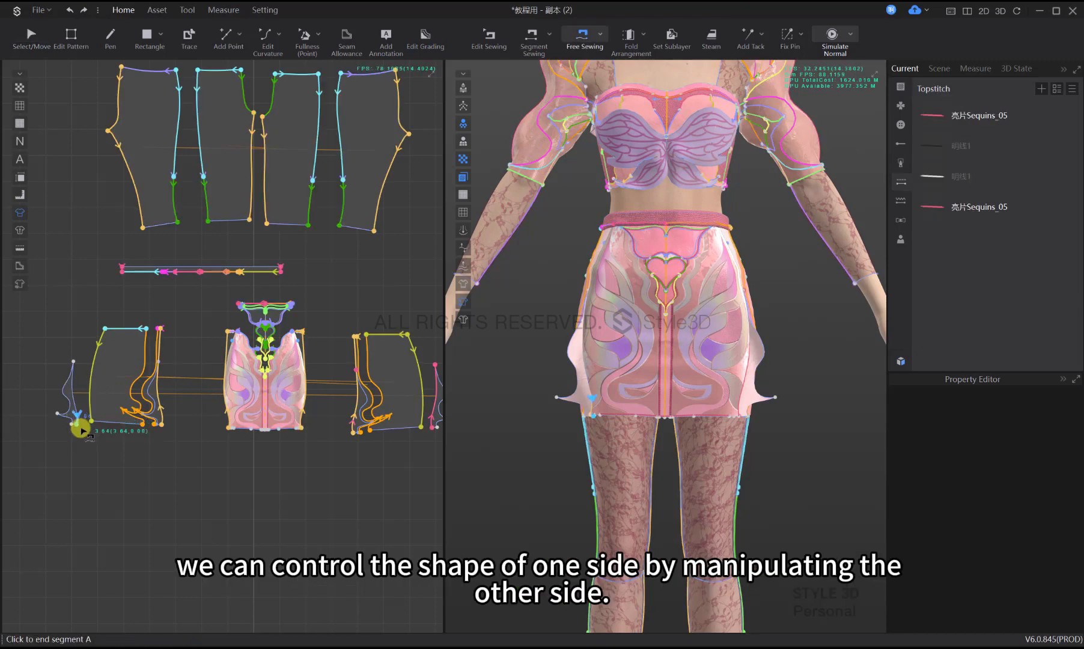
{"action": "left_click", "coordinate": [75, 369]}
{"action": "scroll", "coordinate": [157, 424], "scroll_direction": "up", "scroll_amount": 5}
{"action": "left_click", "coordinate": [199, 415]}
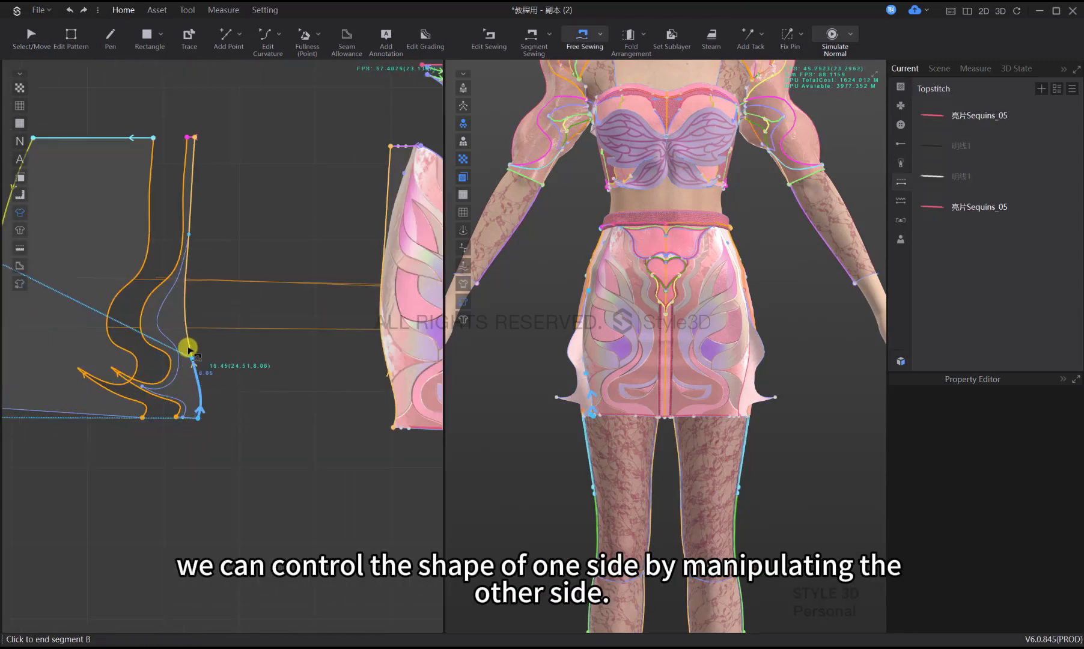
{"action": "left_click", "coordinate": [188, 236]}
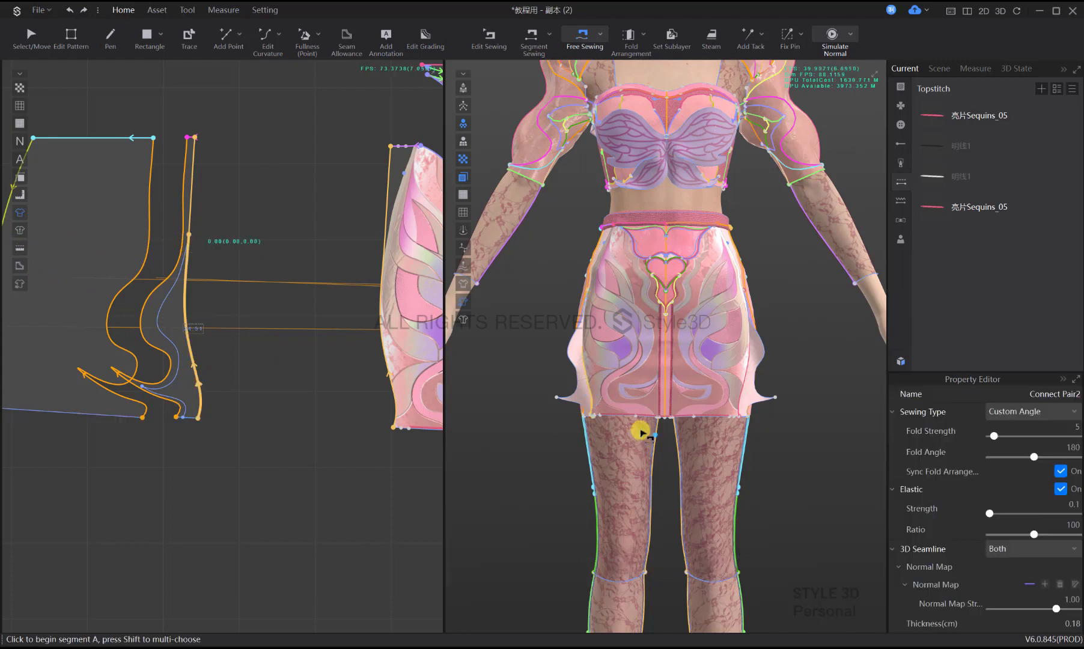
{"action": "key", "text": "space"}
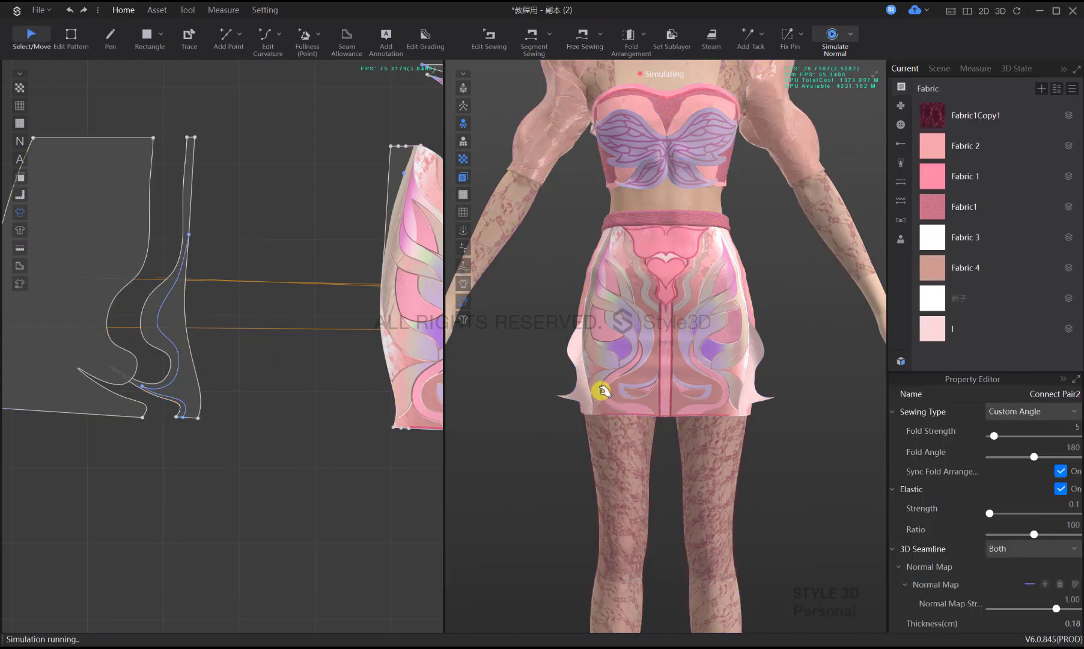
{"action": "left_click", "coordinate": [807, 460]}
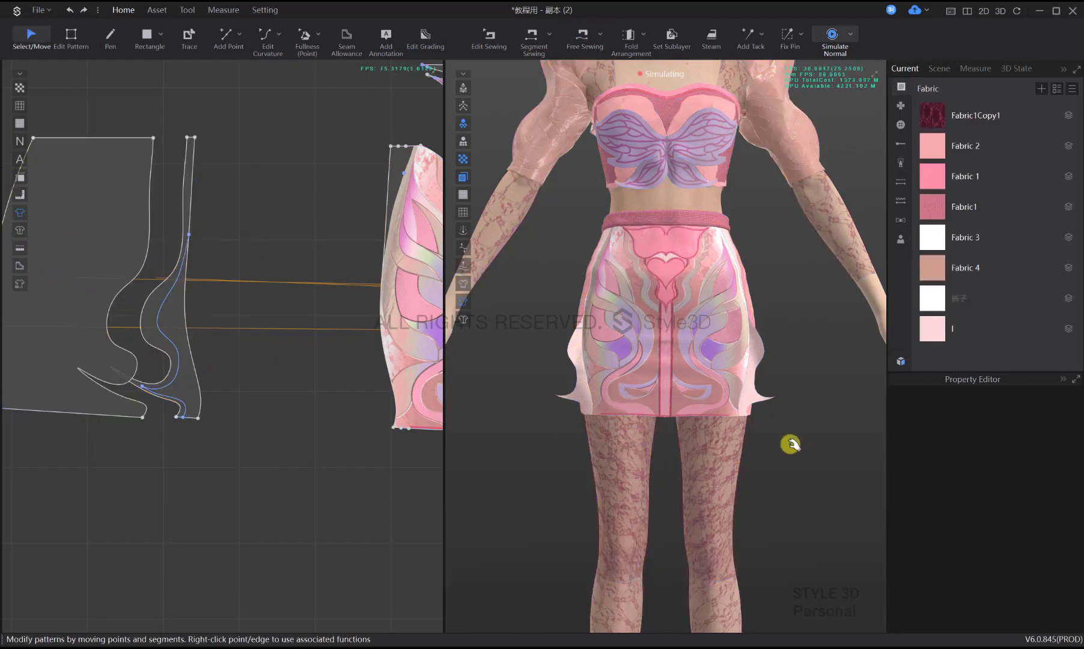
Stop the simulation and examine the skirt's 2D side patterns and the internal curve of the side strip
{"action": "scroll", "coordinate": [790, 444], "scroll_direction": "down", "scroll_amount": 3}
{"action": "key", "text": "m"}
{"action": "key", "text": "q"}
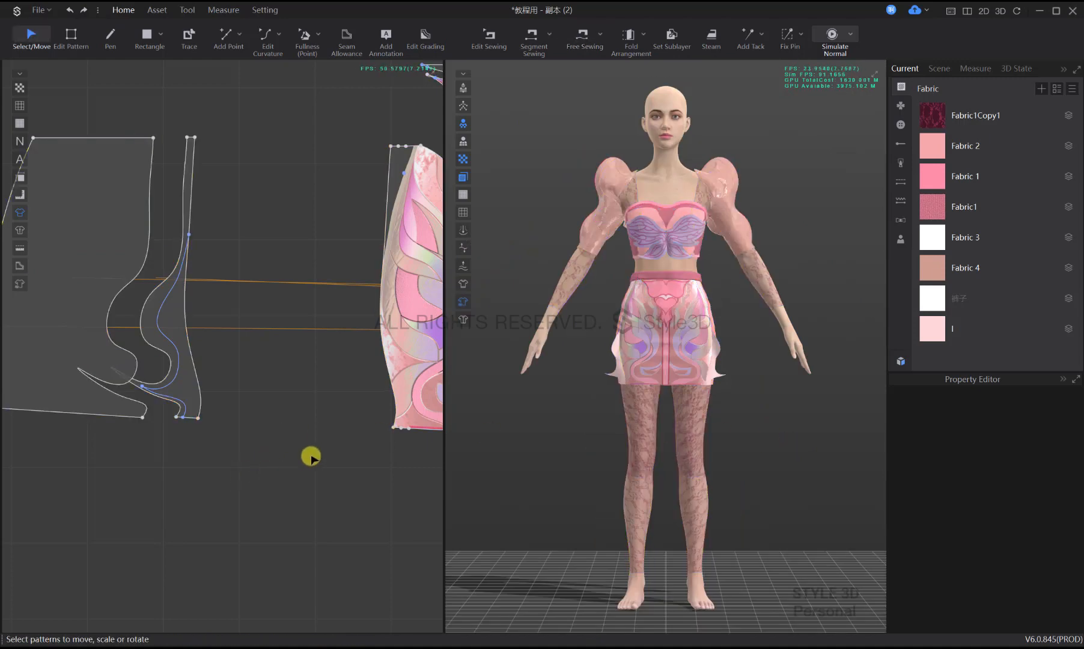
{"action": "scroll", "coordinate": [235, 441], "scroll_direction": "down", "scroll_amount": 4}
{"action": "scroll", "coordinate": [223, 443], "scroll_direction": "up", "scroll_amount": 6}
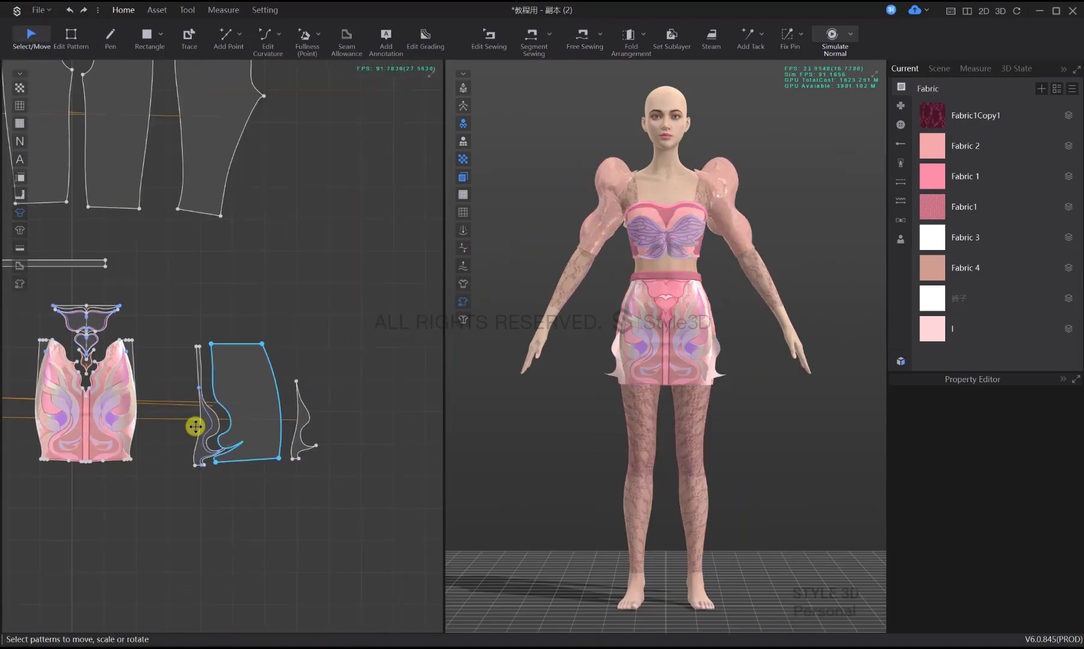
{"action": "key", "text": "w"}
{"action": "left_click", "coordinate": [184, 397]}
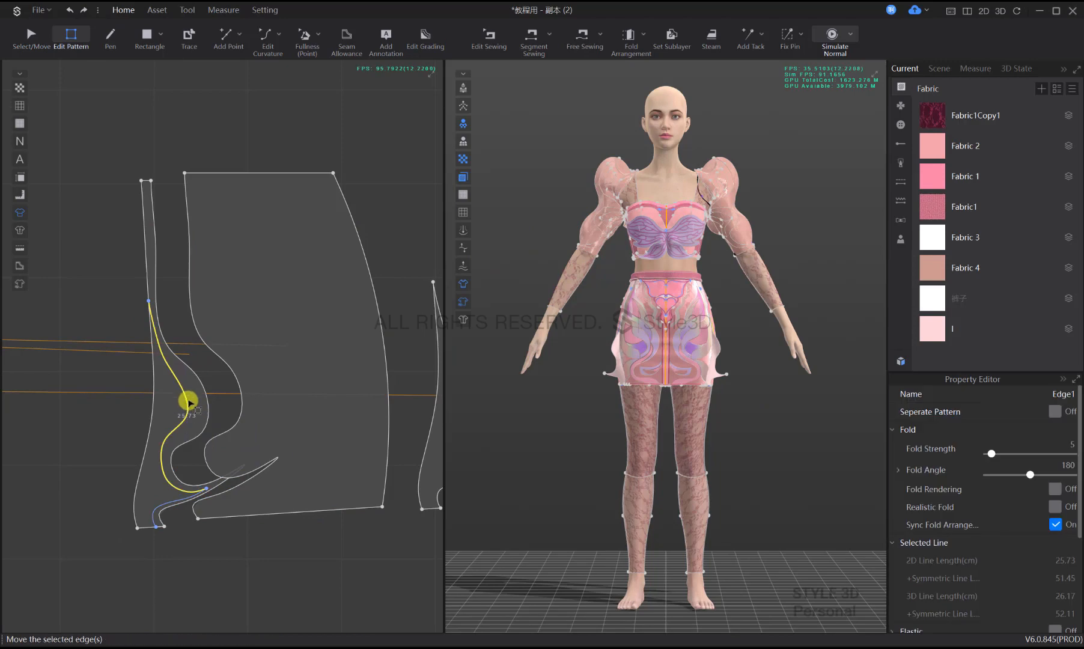
{"action": "left_click", "coordinate": [190, 404]}
{"action": "scroll", "coordinate": [269, 422], "scroll_direction": "down", "scroll_amount": 6}
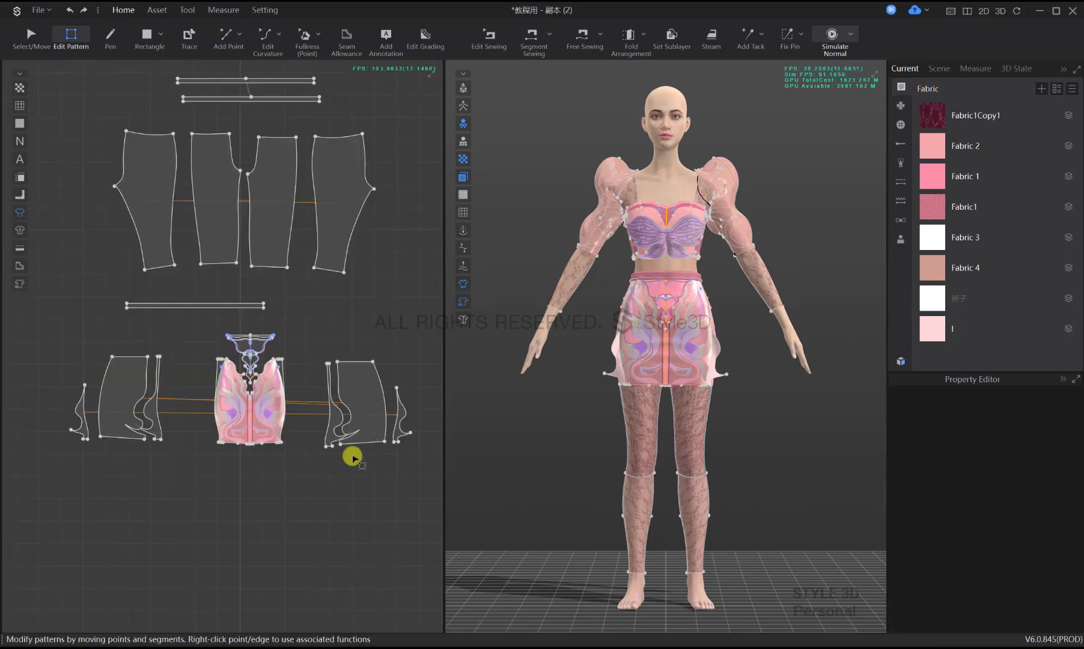
{"action": "scroll", "coordinate": [353, 457], "scroll_direction": "up", "scroll_amount": 5}
{"action": "key", "text": "q"}
{"action": "scroll", "coordinate": [292, 457], "scroll_direction": "up", "scroll_amount": 3}
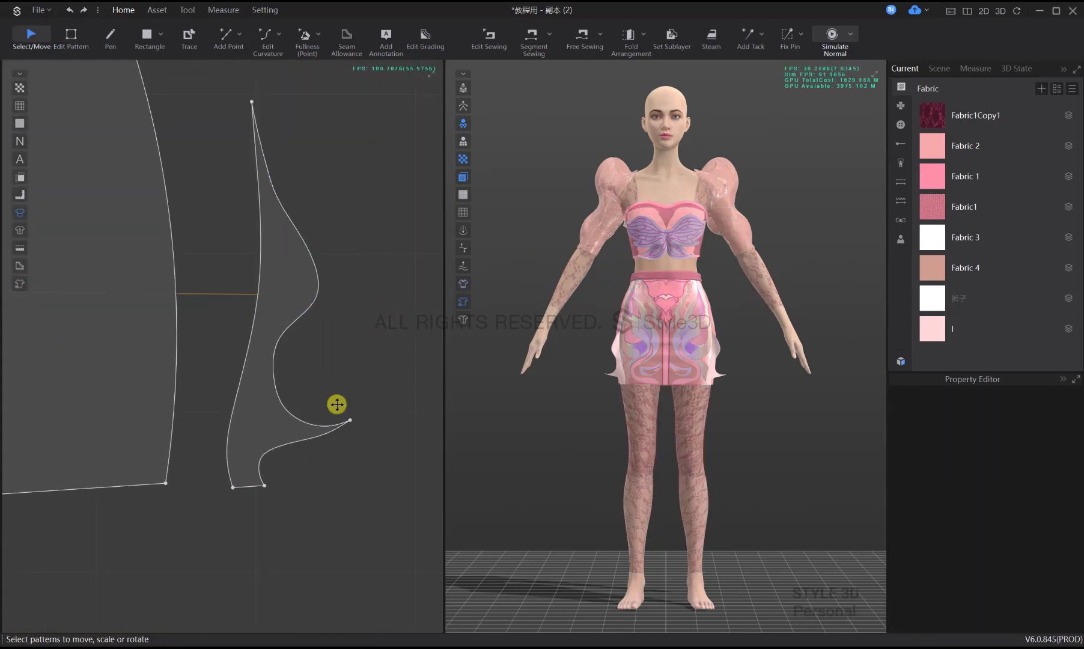
{"action": "middle_click_drag", "start_coordinate": [337, 404], "coordinate": [337, 420]}
{"action": "scroll", "coordinate": [337, 421], "scroll_direction": "down", "scroll_amount": 1}
{"action": "scroll", "coordinate": [336, 421], "scroll_direction": "up", "scroll_amount": 1}
{"action": "key", "text": "e"}
{"action": "left_click", "coordinate": [245, 182]}
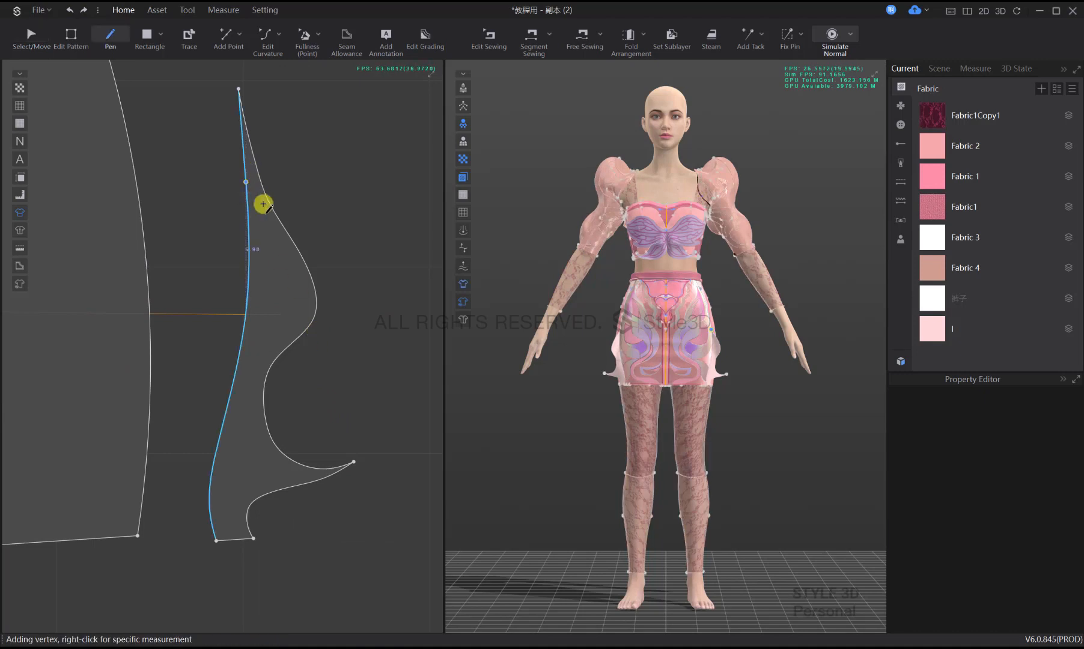
{"action": "left_click", "coordinate": [264, 203]}
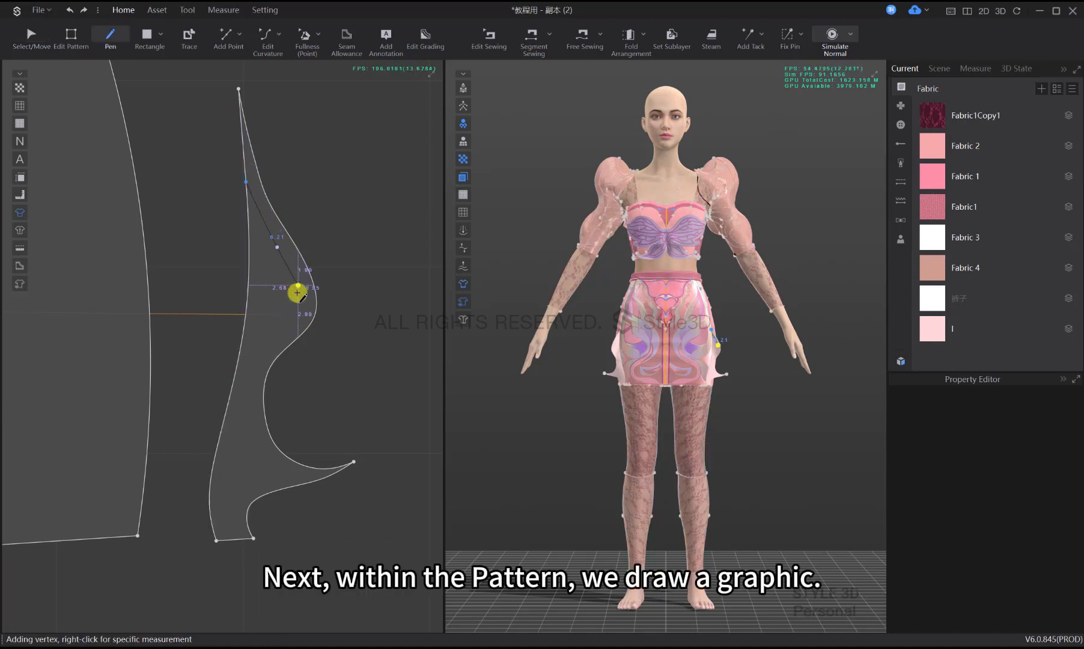
{"action": "left_click", "coordinate": [298, 291]}
{"action": "left_click", "coordinate": [281, 332]}
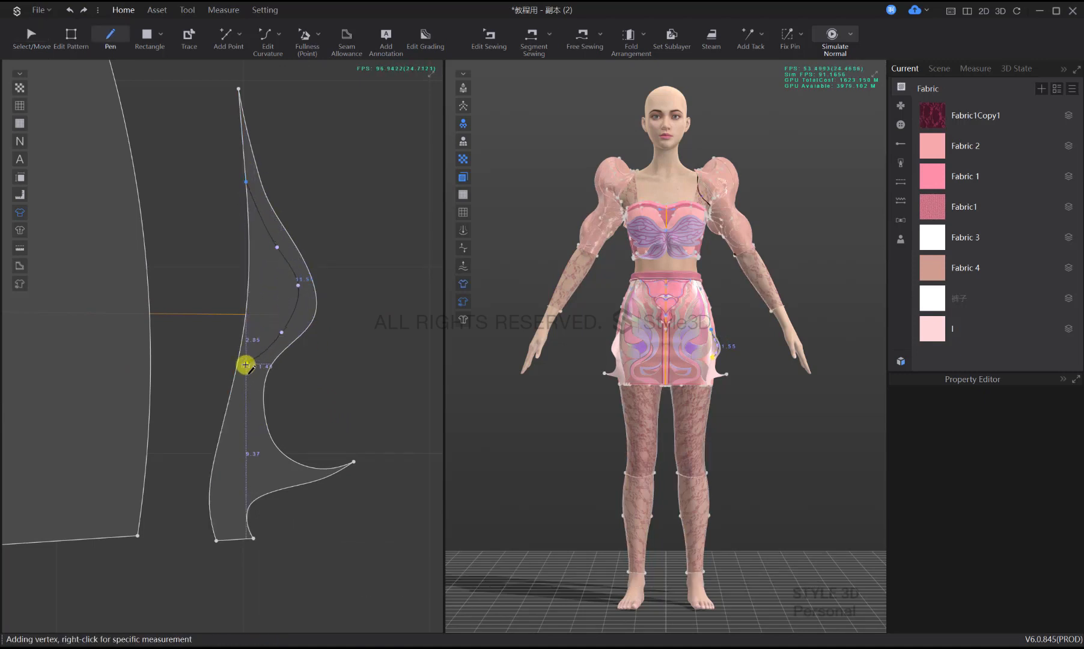
Draw a long curved internal line with the Pen on the pointed piece, from its upper smooth edge to the underside of the spike
{"action": "left_click", "coordinate": [247, 189]}
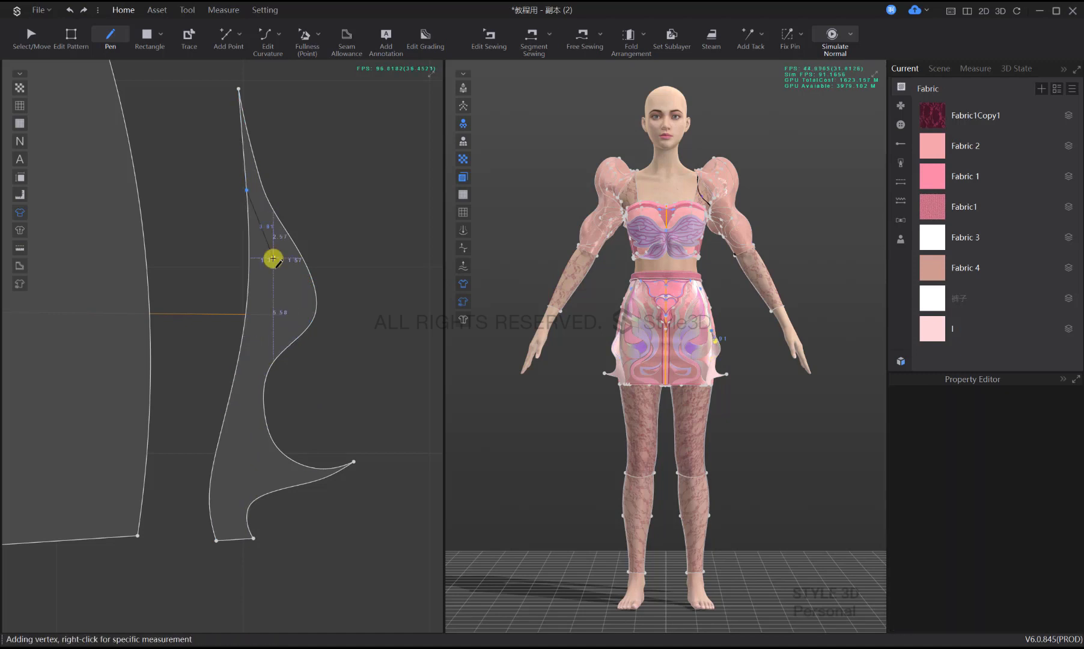
{"action": "left_click", "coordinate": [273, 257]}
{"action": "left_click", "coordinate": [294, 292]}
{"action": "left_click", "coordinate": [268, 331]}
{"action": "left_click", "coordinate": [245, 391]}
{"action": "left_click", "coordinate": [252, 440]}
{"action": "left_click", "coordinate": [295, 485]}
Draw a shorter outward-bulging curved internal line inside the first one, starting and ending on the pointed piece's smooth edge
{"action": "left_click", "coordinate": [249, 251]}
{"action": "left_click", "coordinate": [273, 295], "text": "ctrl"}
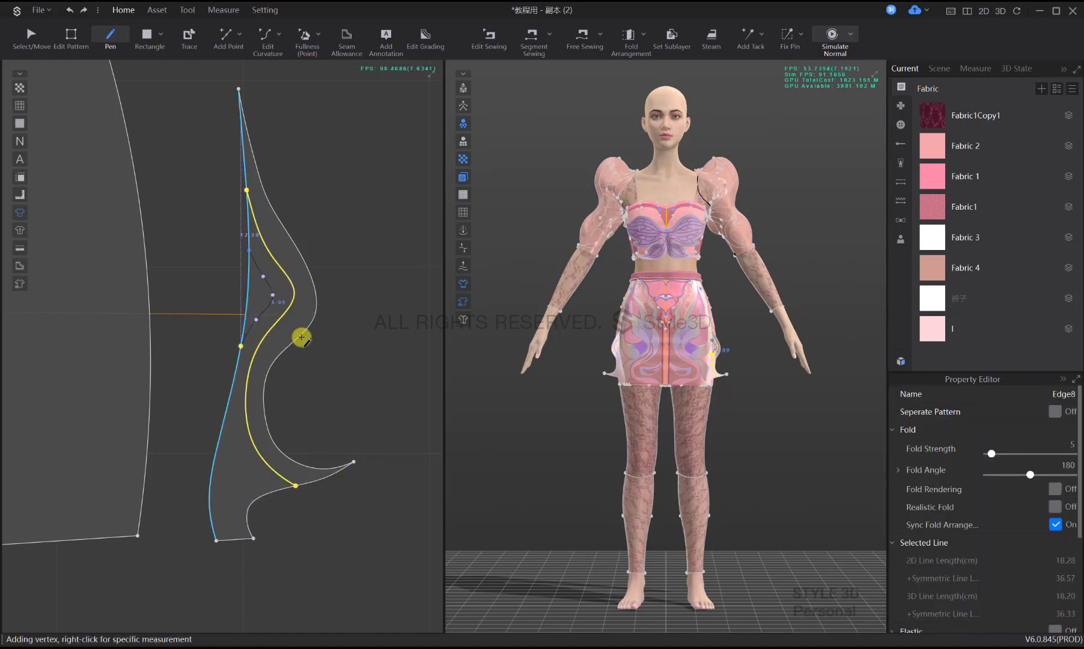
{"action": "left_click", "coordinate": [240, 346]}
Draw a closed tapered internal shape with curved sides in the lower end of the pointed piece
{"action": "left_click", "coordinate": [234, 419]}
{"action": "left_click", "coordinate": [253, 467], "text": "ctrl"}
{"action": "left_click", "coordinate": [271, 484]}
{"action": "left_click", "coordinate": [237, 528]}
{"action": "left_click", "coordinate": [224, 528]}
Apply the second 亮片Sequins_05 topstitch with Segment Topstitch to the two upper curved internal lines of the pointed piece
{"action": "left_click", "coordinate": [900, 144]}
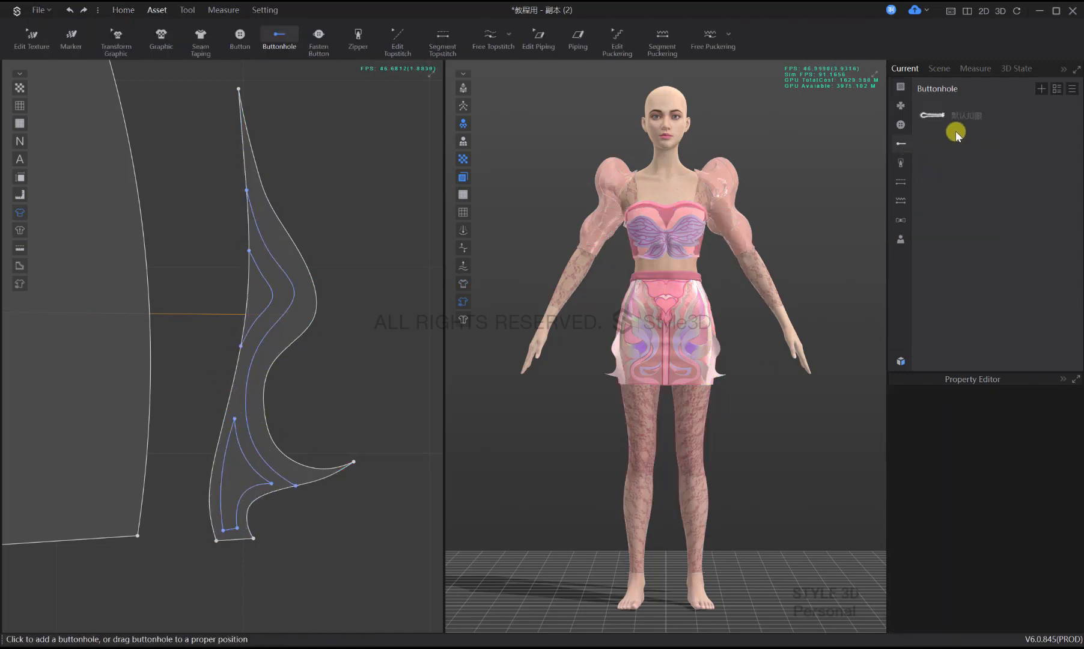
{"action": "left_click", "coordinate": [935, 119]}
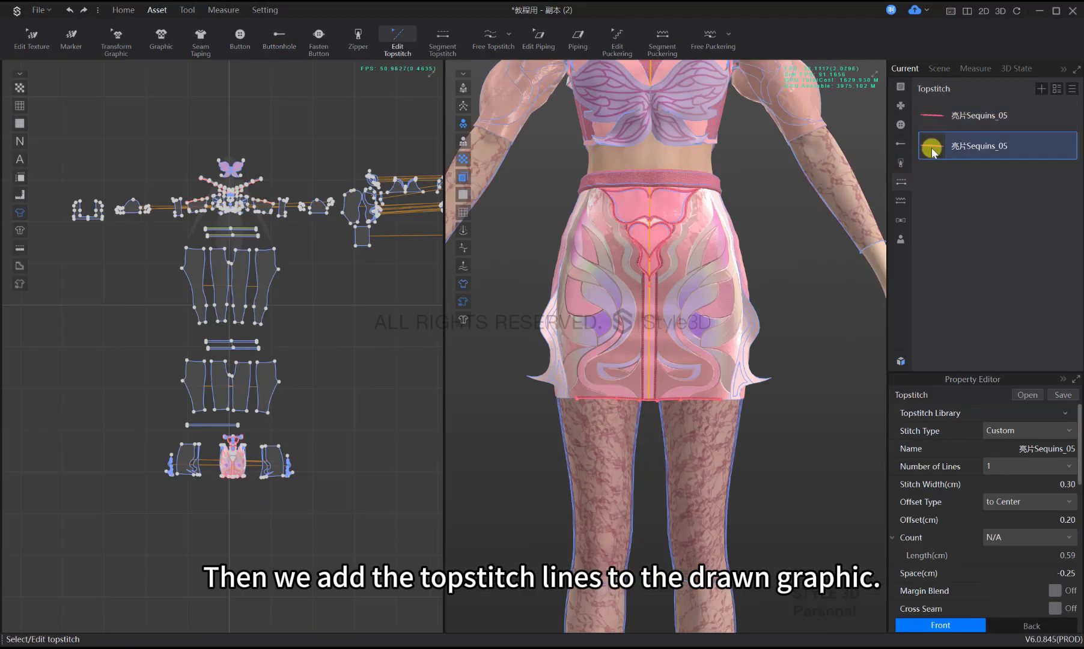
{"action": "double_click", "coordinate": [932, 144]}
{"action": "scroll", "coordinate": [680, 348], "scroll_direction": "up", "scroll_amount": 2}
{"action": "scroll", "coordinate": [278, 485], "scroll_direction": "up", "scroll_amount": 3}
{"action": "middle_click_drag", "start_coordinate": [297, 509], "coordinate": [375, 391]}
{"action": "scroll", "coordinate": [375, 392], "scroll_direction": "up", "scroll_amount": 5}
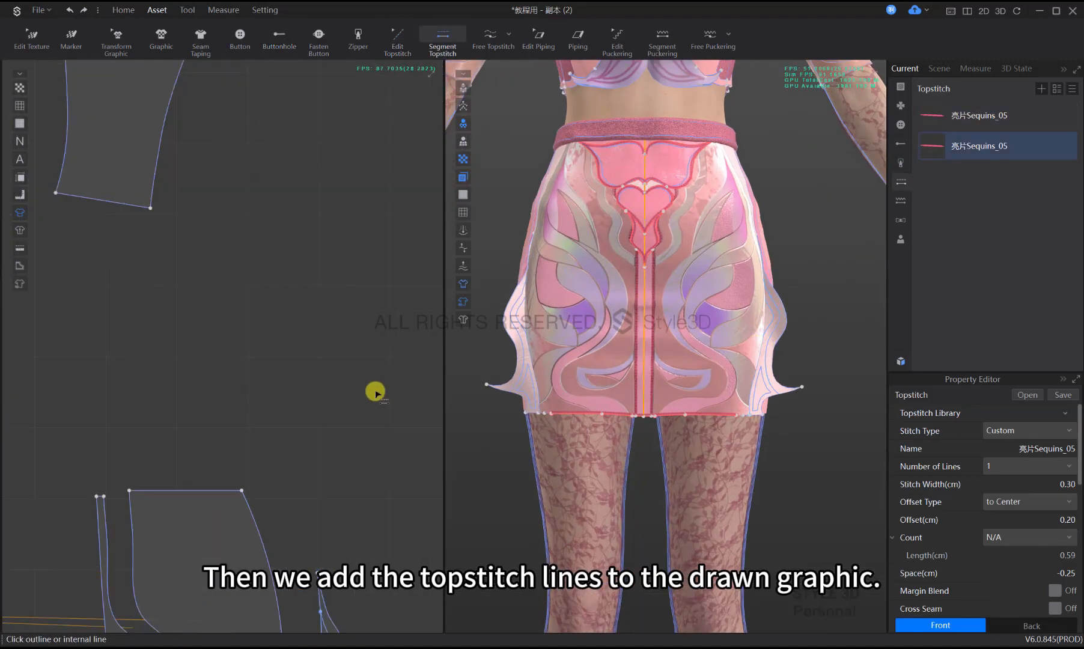
{"action": "middle_click_drag", "start_coordinate": [311, 361], "coordinate": [280, 158]}
{"action": "scroll", "coordinate": [281, 157], "scroll_direction": "down", "scroll_amount": 2}
{"action": "scroll", "coordinate": [309, 389], "scroll_direction": "up", "scroll_amount": 5}
{"action": "left_click", "coordinate": [292, 339]}
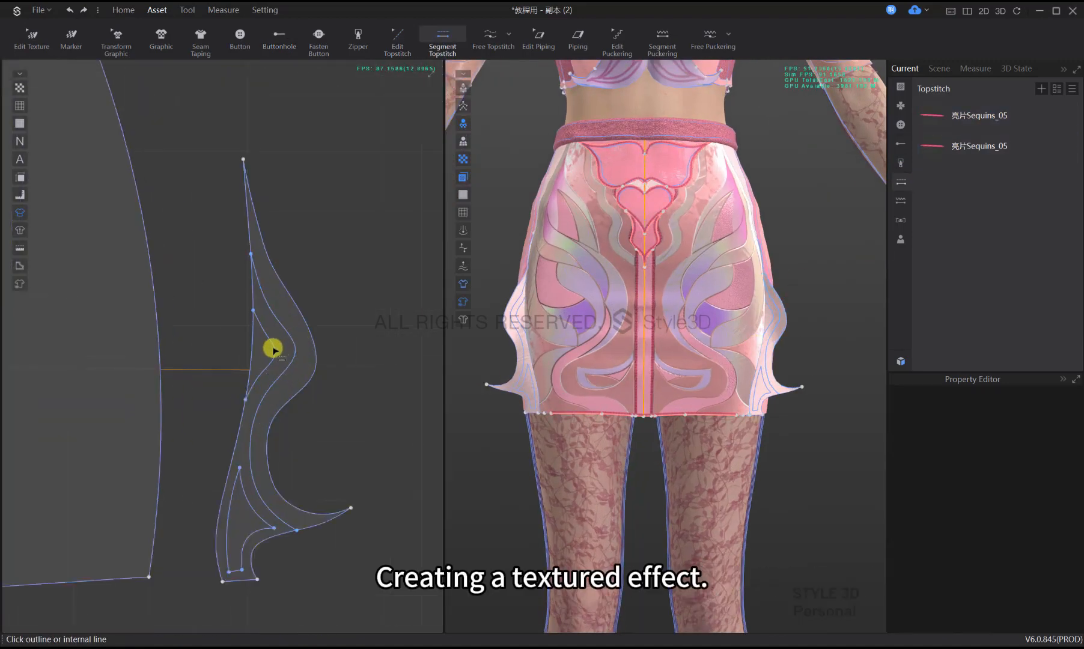
{"action": "left_click", "coordinate": [274, 349]}
Apply the sequin topstitch to the three curved sides of the lower tapered internal shape
{"action": "left_click", "coordinate": [240, 485]}
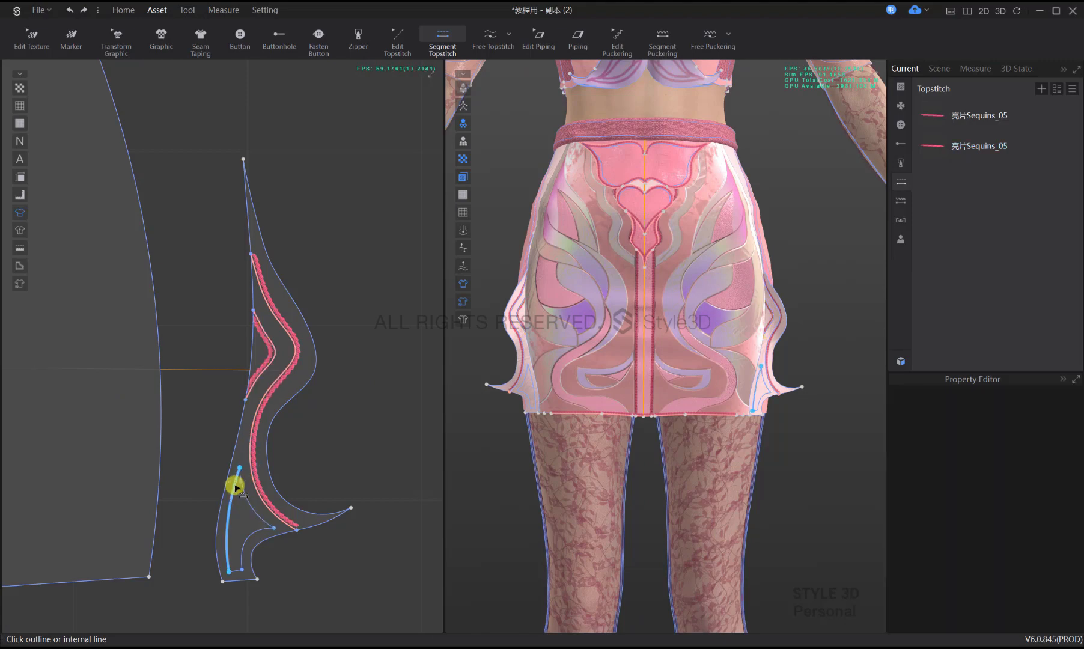
{"action": "left_click", "coordinate": [249, 523]}
{"action": "left_click", "coordinate": [254, 512]}
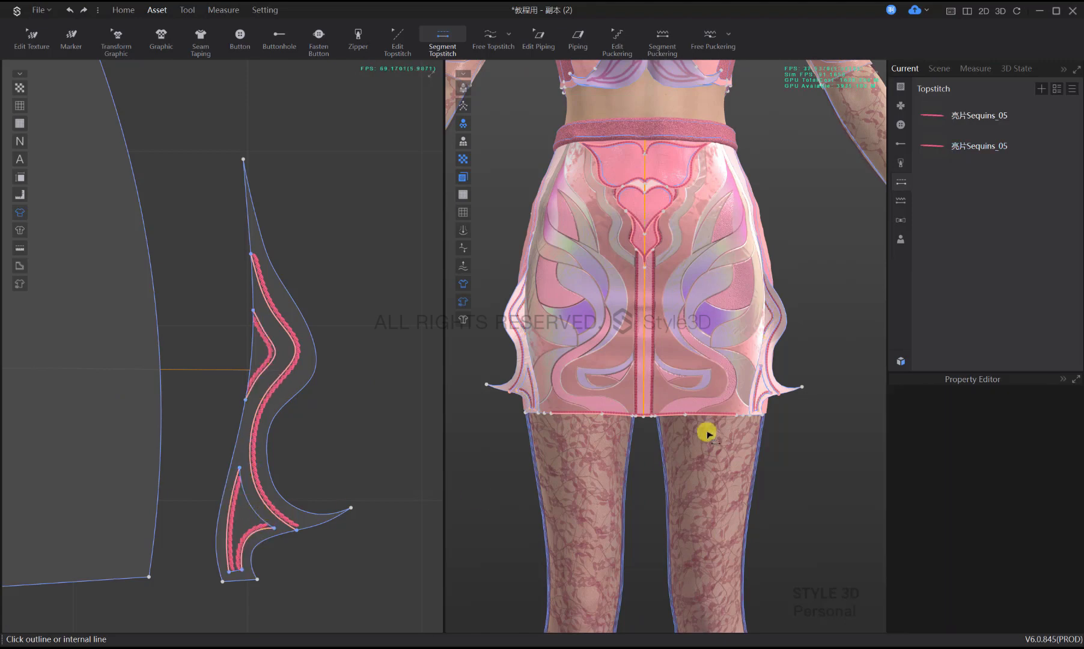
Examine the sequin topstitching on the skirt's pointed side pieces in 3D
{"action": "scroll", "coordinate": [687, 428], "scroll_direction": "up", "scroll_amount": 4}
{"action": "middle_click_drag", "start_coordinate": [863, 424], "coordinate": [750, 460]}
{"action": "key", "text": "q"}
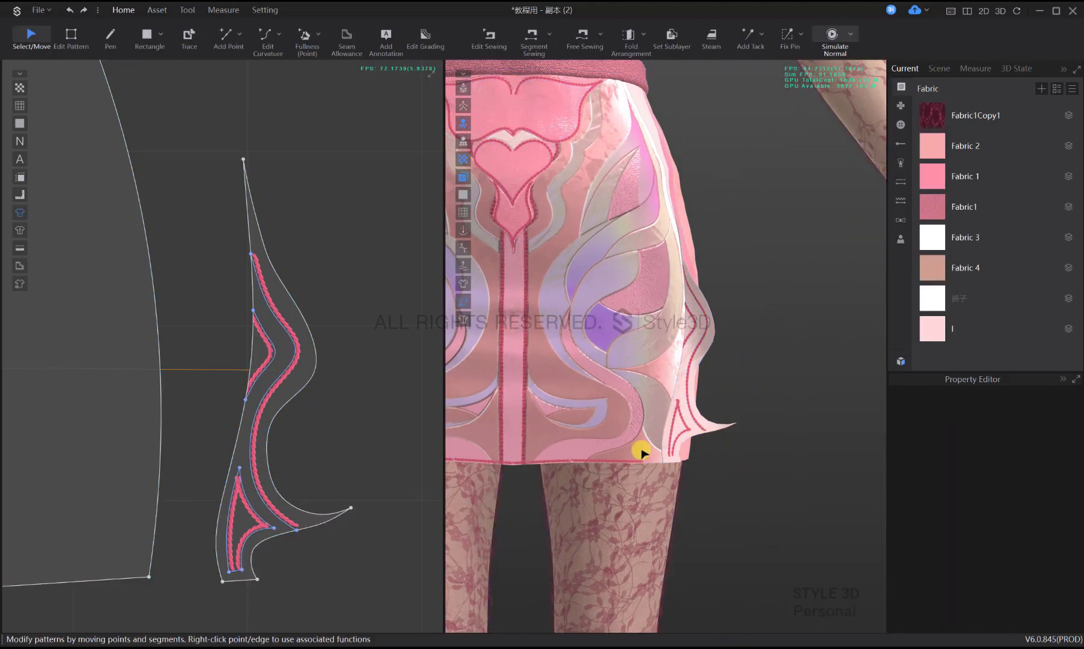
{"action": "scroll", "coordinate": [667, 439], "scroll_direction": "down", "scroll_amount": 4}
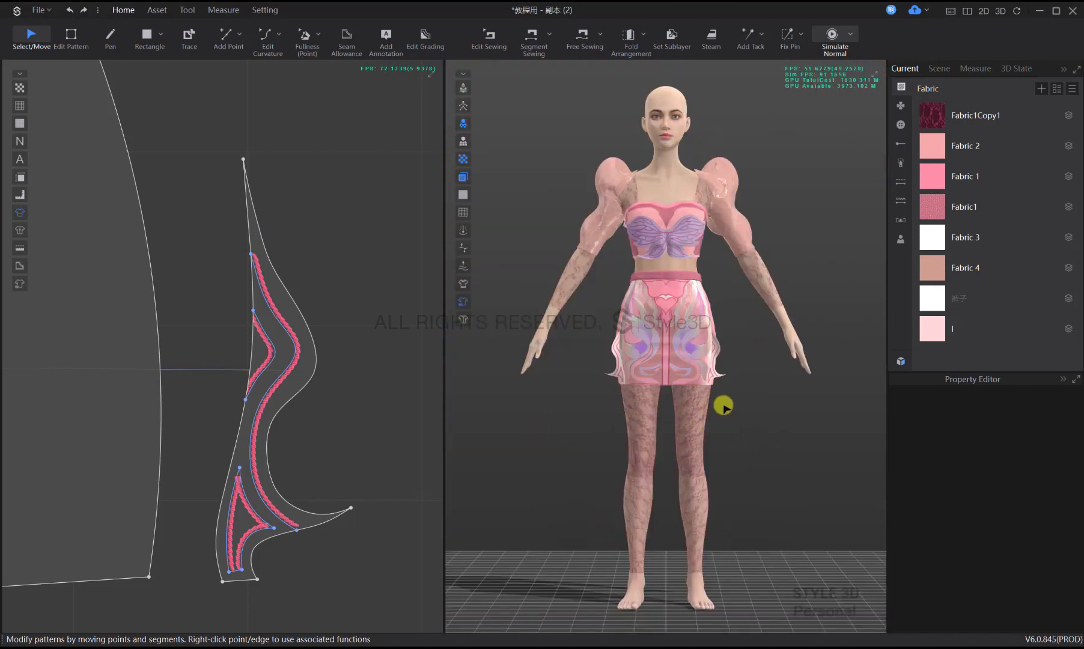
{"action": "scroll", "coordinate": [724, 407], "scroll_direction": "up", "scroll_amount": 4}
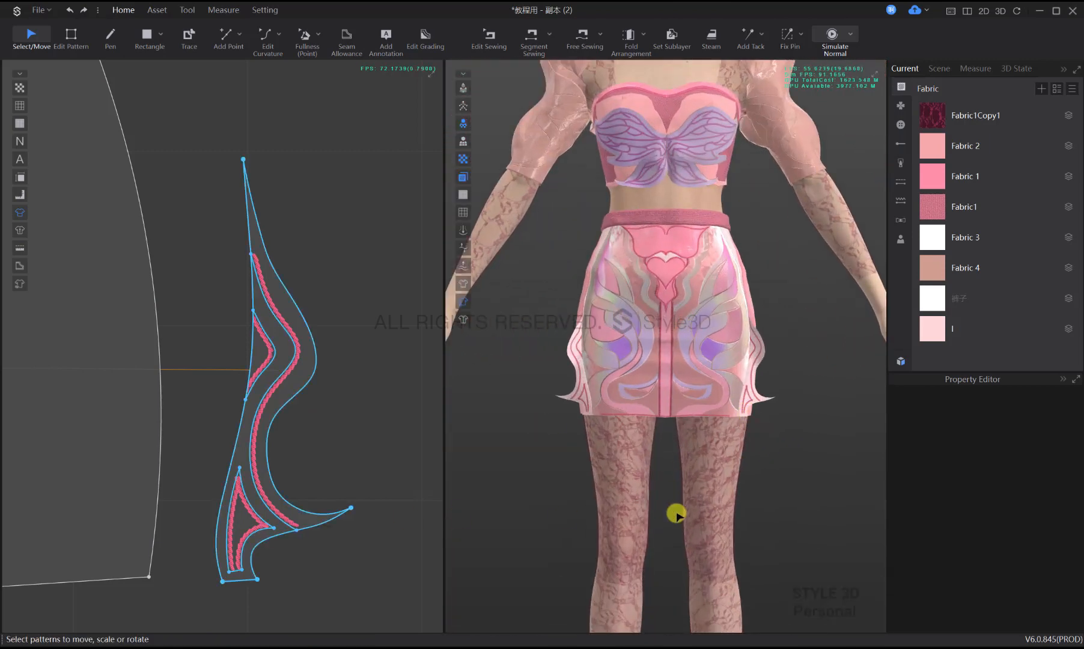
{"action": "scroll", "coordinate": [641, 497], "scroll_direction": "up", "scroll_amount": 5}
{"action": "scroll", "coordinate": [667, 486], "scroll_direction": "up", "scroll_amount": 3}
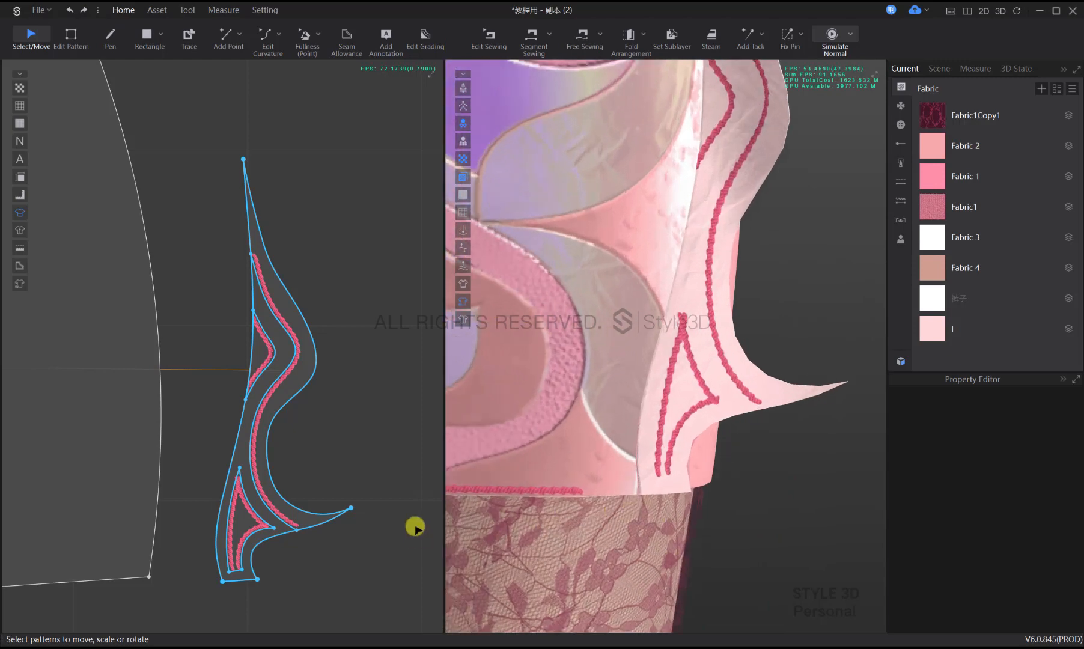
Add the sequin topstitch to the short bottom line of the lower tapered shape and check the garment in 3D
{"action": "left_click", "coordinate": [409, 527]}
{"action": "key", "text": "k"}
{"action": "left_click", "coordinate": [239, 574]}
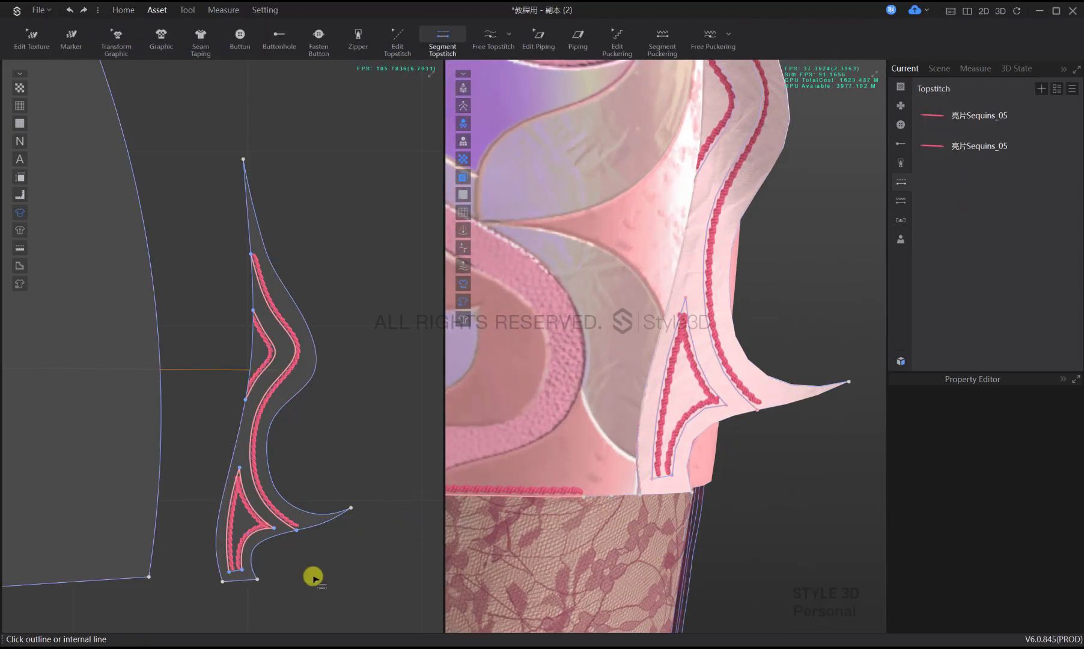
{"action": "key", "text": "q"}
{"action": "key", "text": "2"}
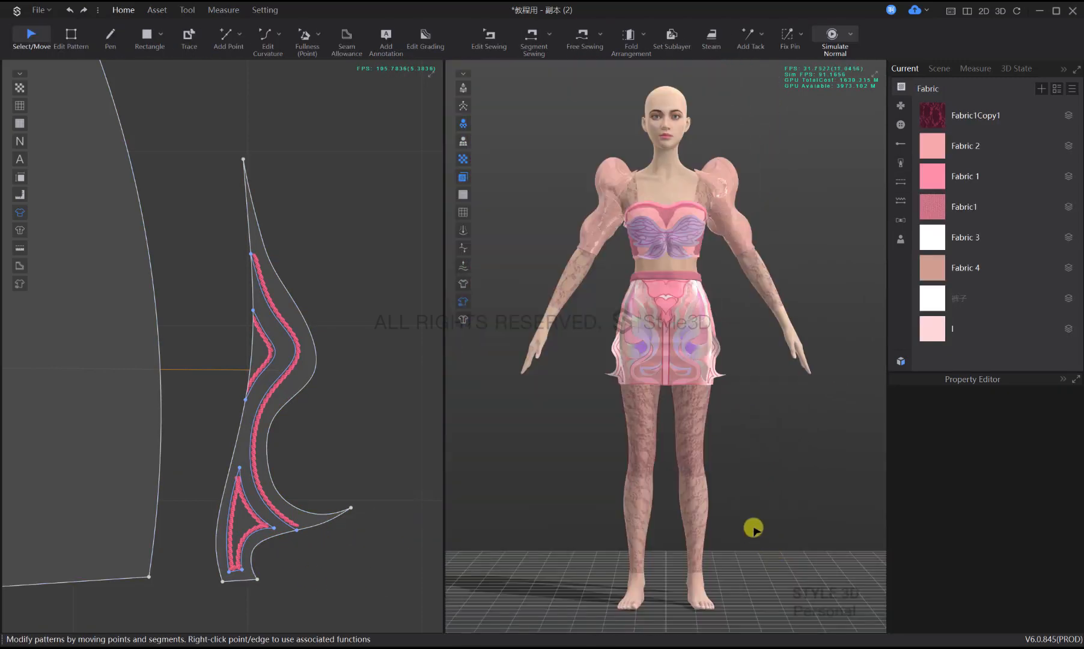
{"action": "right_click_drag", "start_coordinate": [784, 445], "coordinate": [626, 444]}
{"action": "key", "text": "2"}
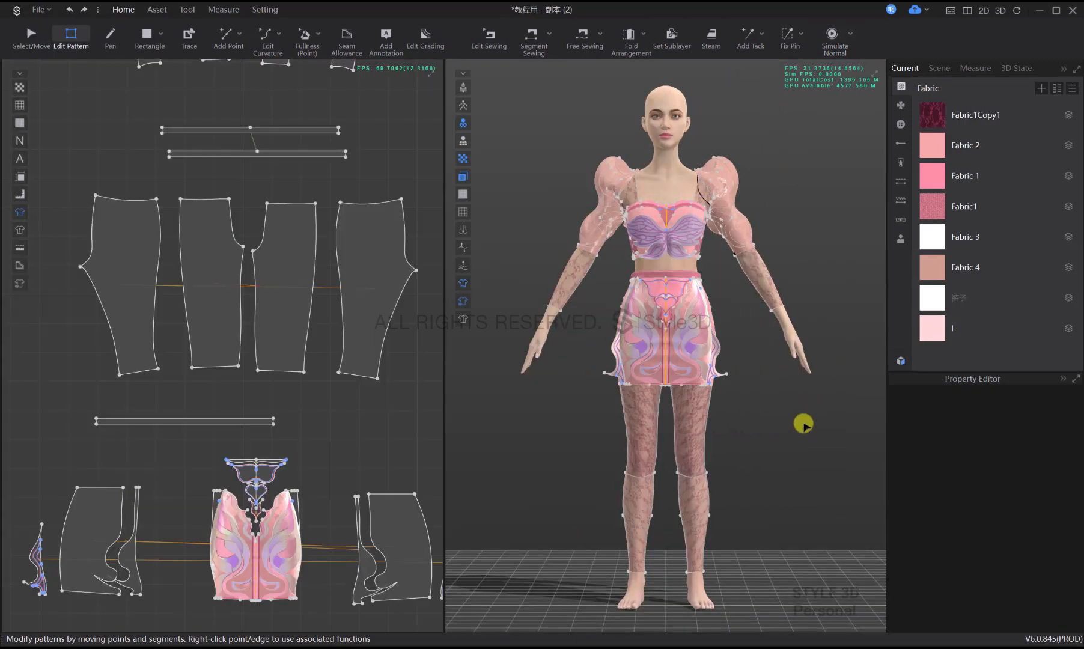
Delete the unused fabric from the fabric list
{"action": "key", "text": "q"}
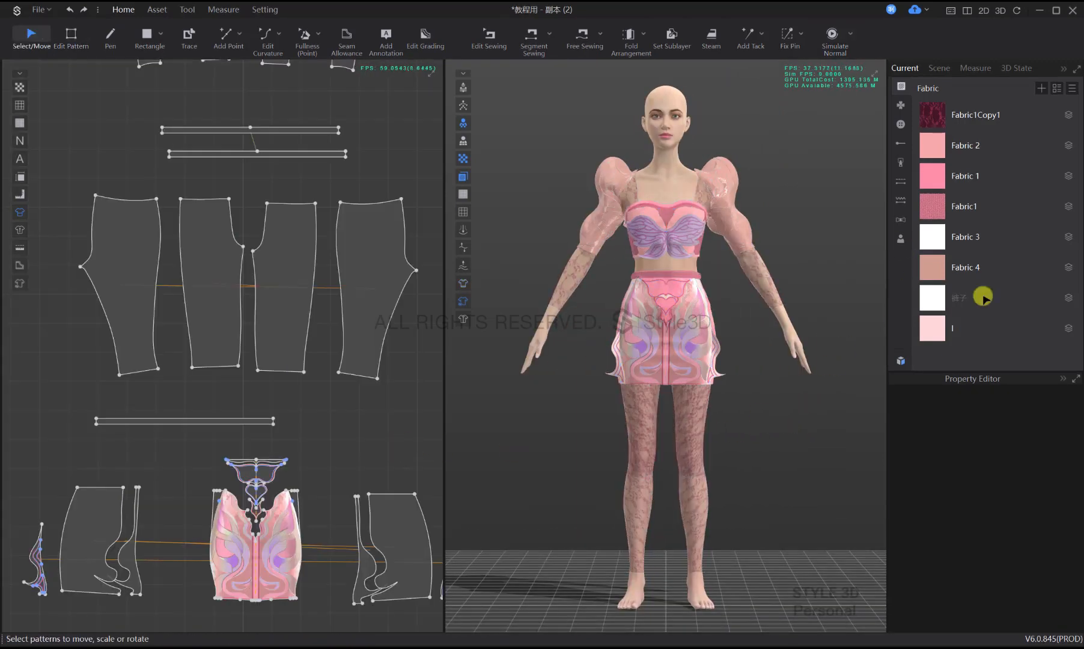
{"action": "left_click", "coordinate": [935, 338]}
{"action": "left_click", "coordinate": [937, 119], "text": "shift"}
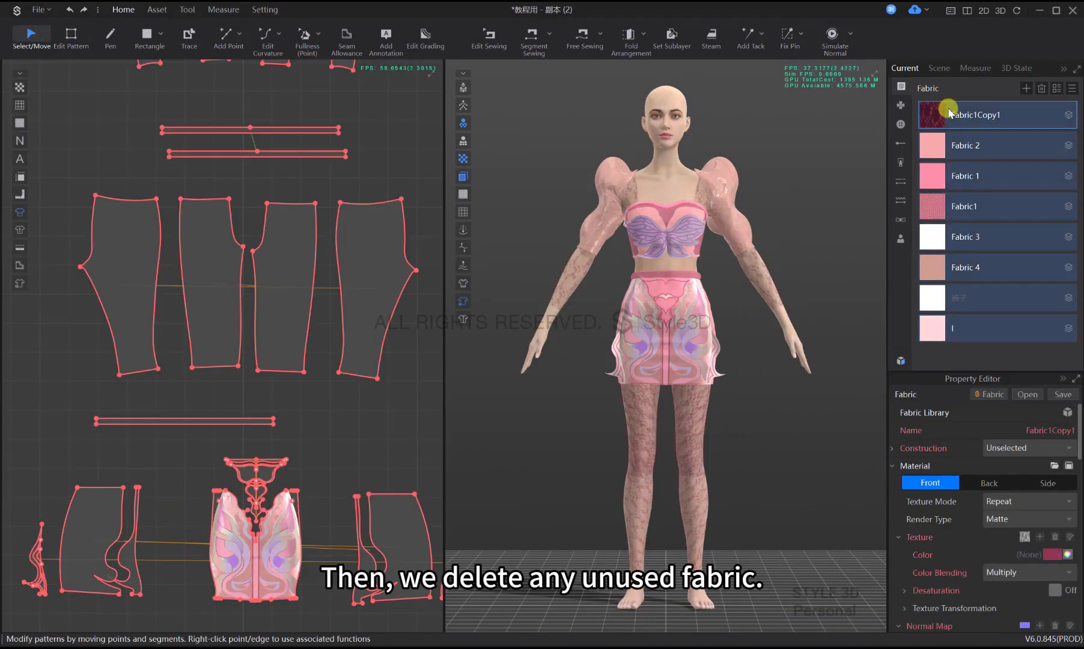
{"action": "left_click", "coordinate": [814, 314]}
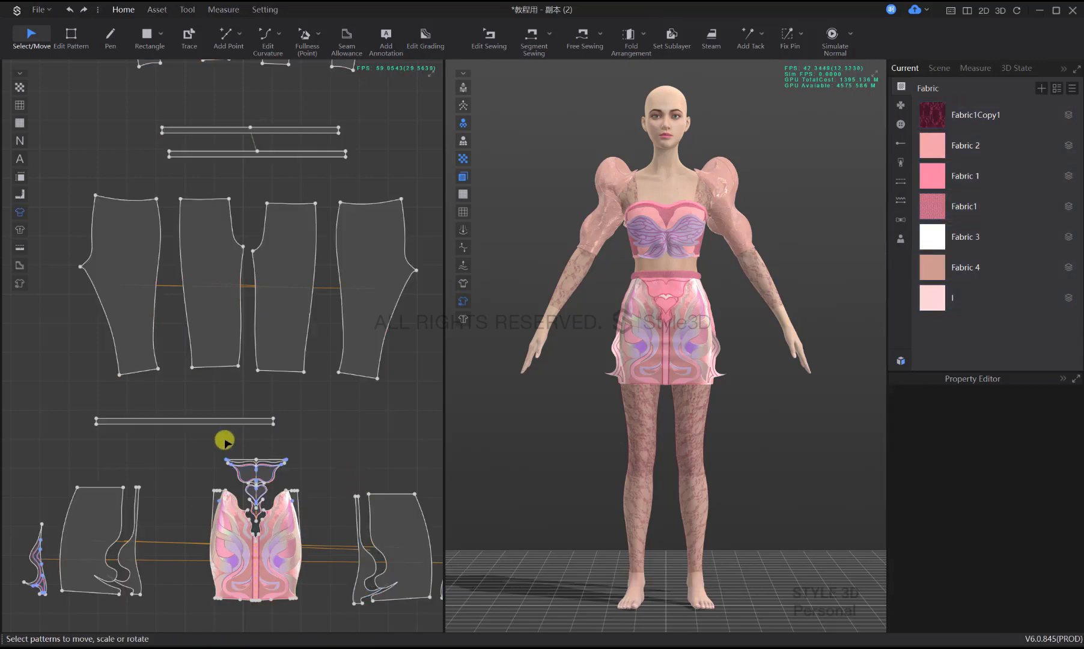
{"action": "right_click_drag", "start_coordinate": [225, 440], "coordinate": [257, 401]}
{"action": "key", "text": "z"}
{"action": "left_click", "coordinate": [274, 389]}
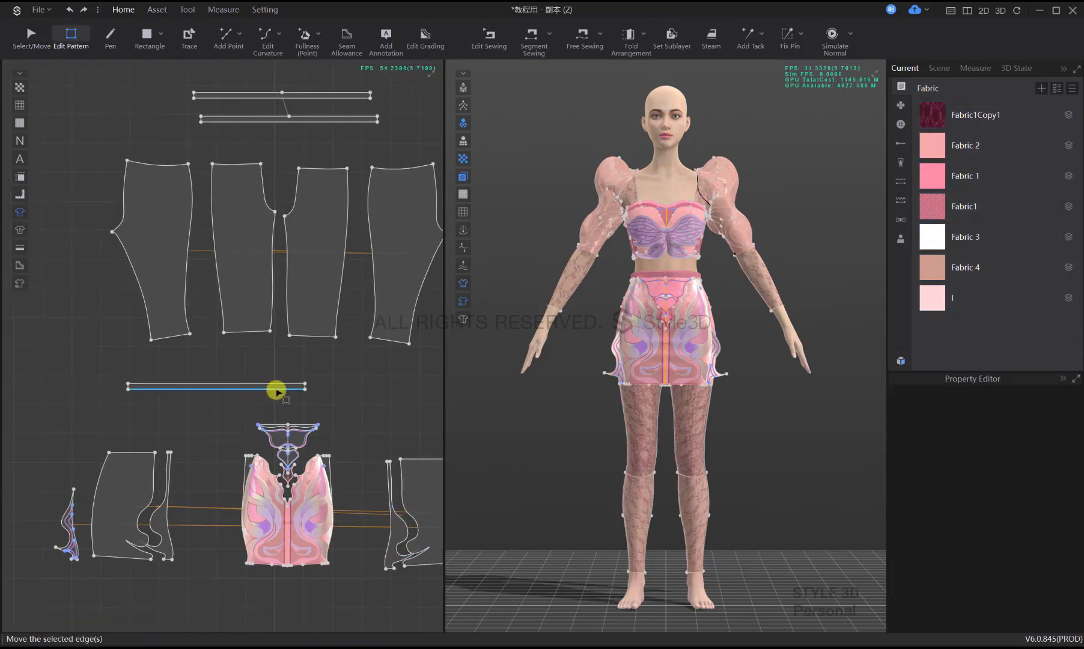
{"action": "key", "text": "x"}
{"action": "right_click", "coordinate": [276, 390]}
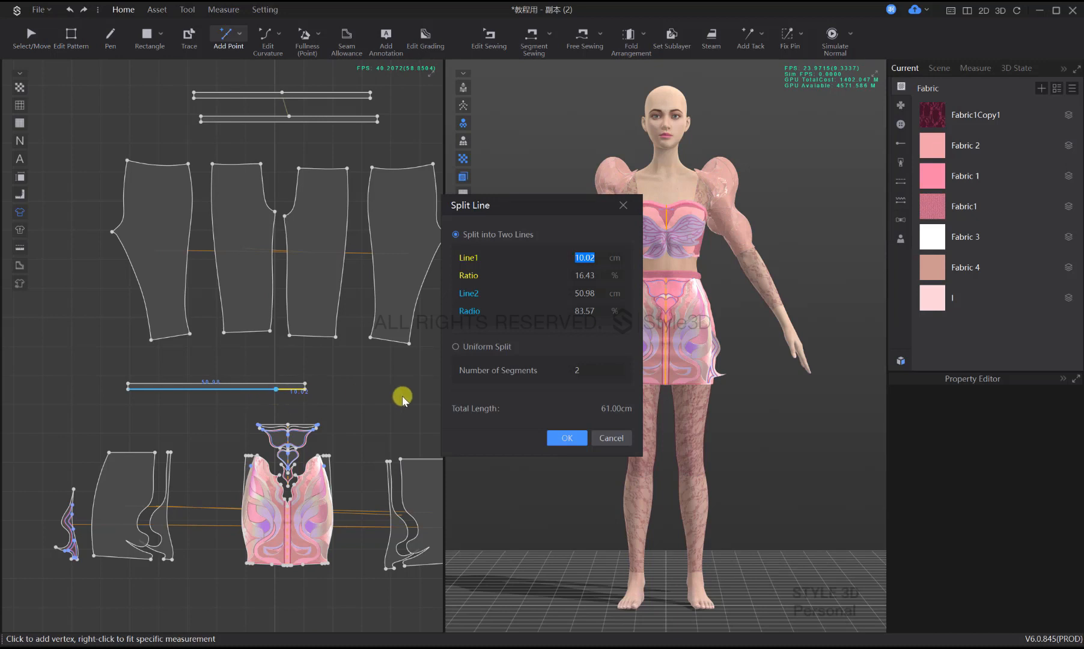
{"action": "key", "text": "Return"}
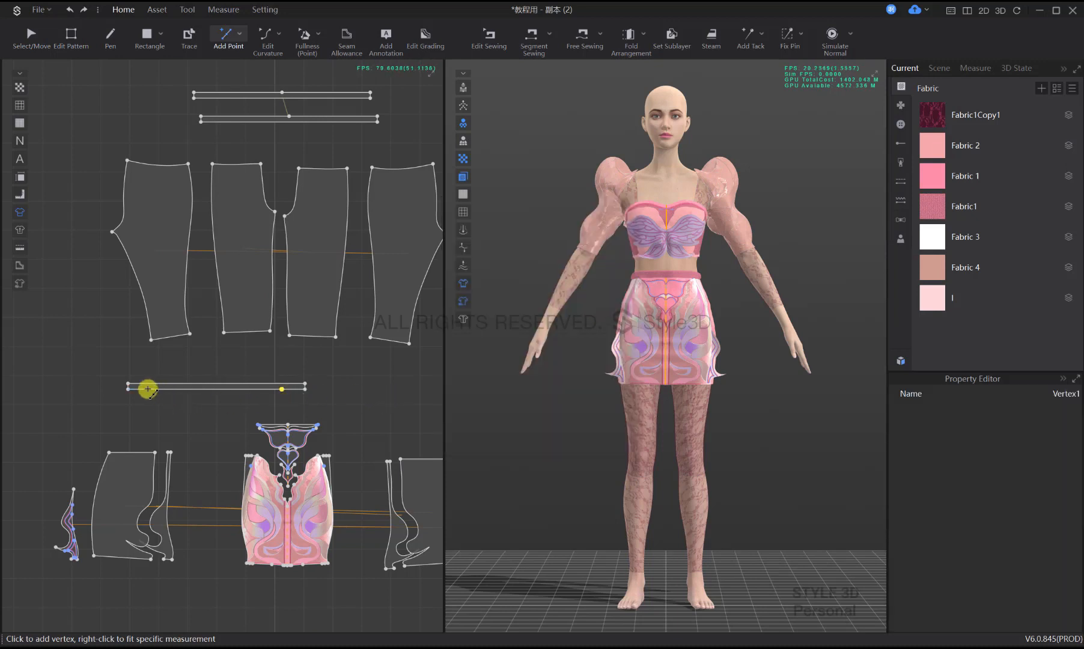
{"action": "right_click", "coordinate": [159, 393]}
{"action": "left_click", "coordinate": [119, 408]}
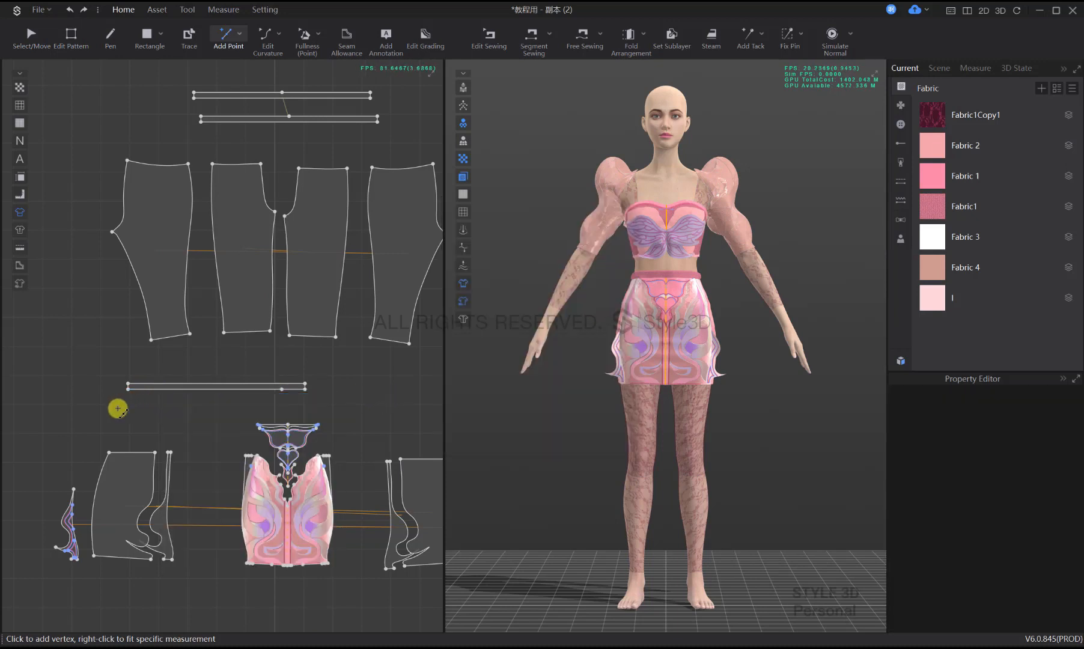
Add two symmetrical points on the skirt waistband's lower edge, one near each end, using Split Line
{"action": "right_click", "coordinate": [280, 390]}
{"action": "key", "text": "Return"}
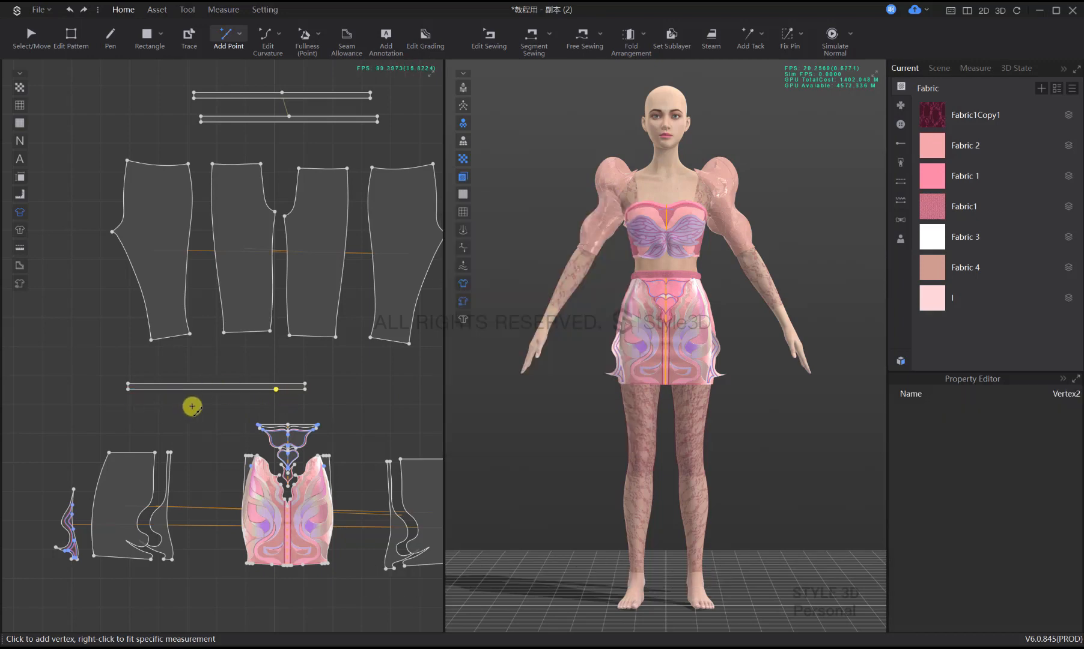
{"action": "right_click", "coordinate": [150, 390]}
{"action": "key", "text": "Return"}
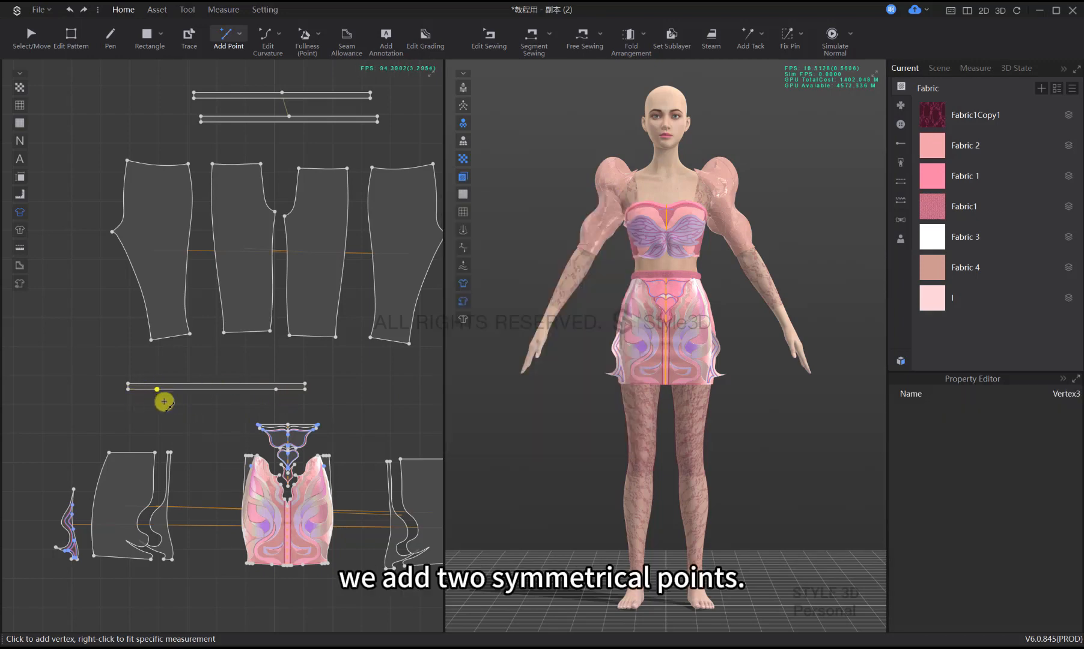
Draw a vertical internal line across the middle of the skirt waistband with the Pen and convert it to a symmetry axis
{"action": "key", "text": "p"}
{"action": "left_click", "coordinate": [216, 383]}
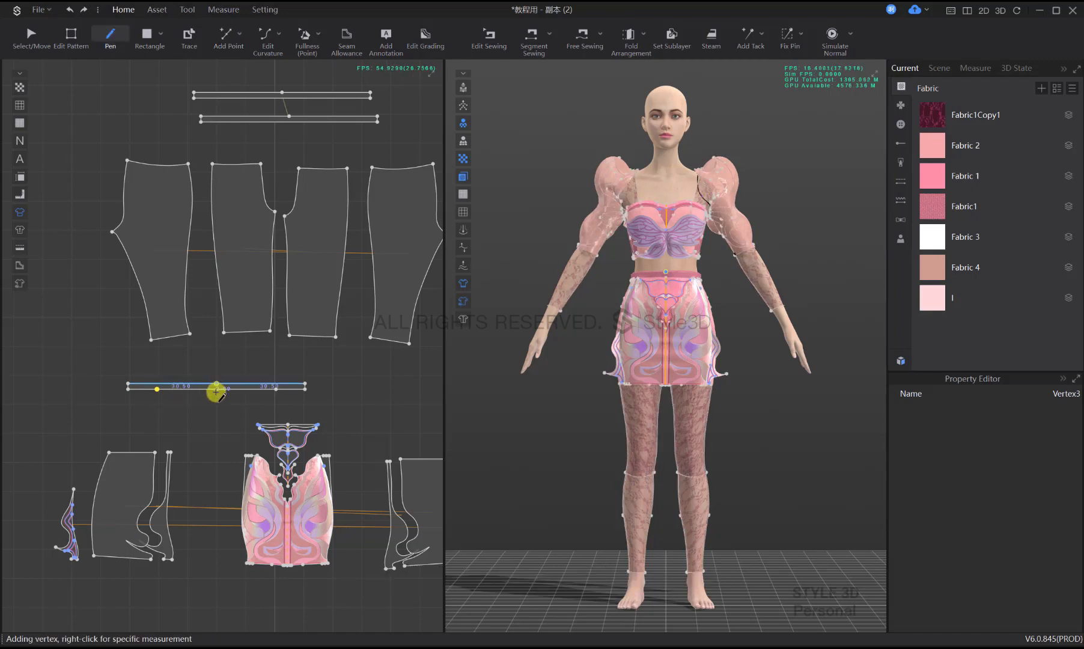
{"action": "left_click", "coordinate": [223, 390]}
{"action": "double_click", "coordinate": [216, 383]}
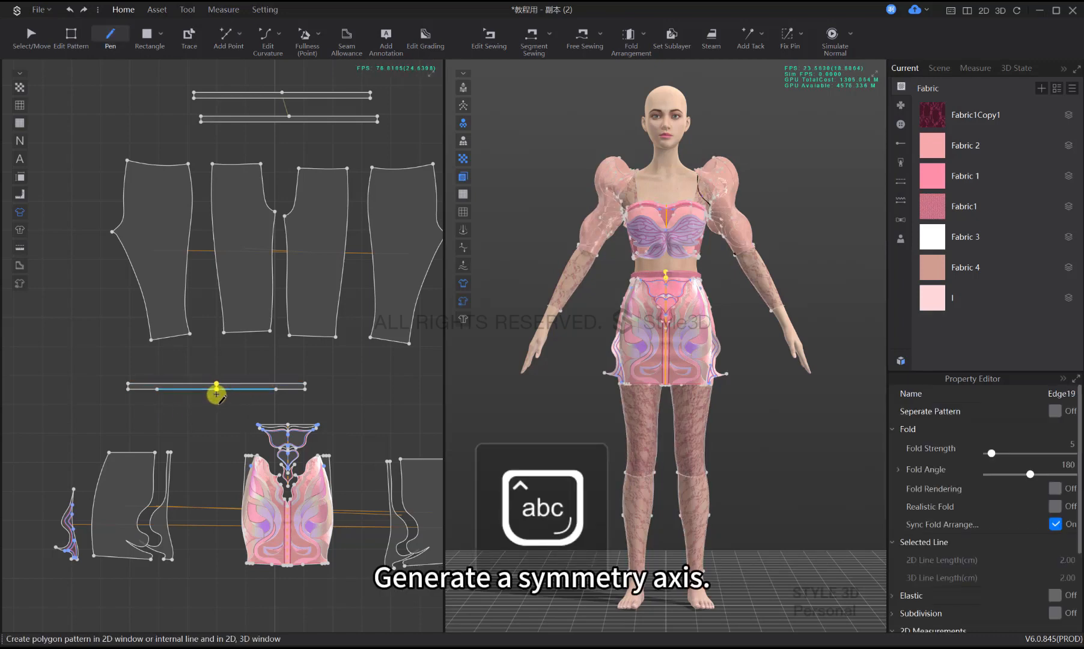
{"action": "scroll", "coordinate": [215, 386], "scroll_direction": "up", "scroll_amount": 5}
{"action": "key", "text": "z"}
{"action": "right_click", "coordinate": [216, 374]}
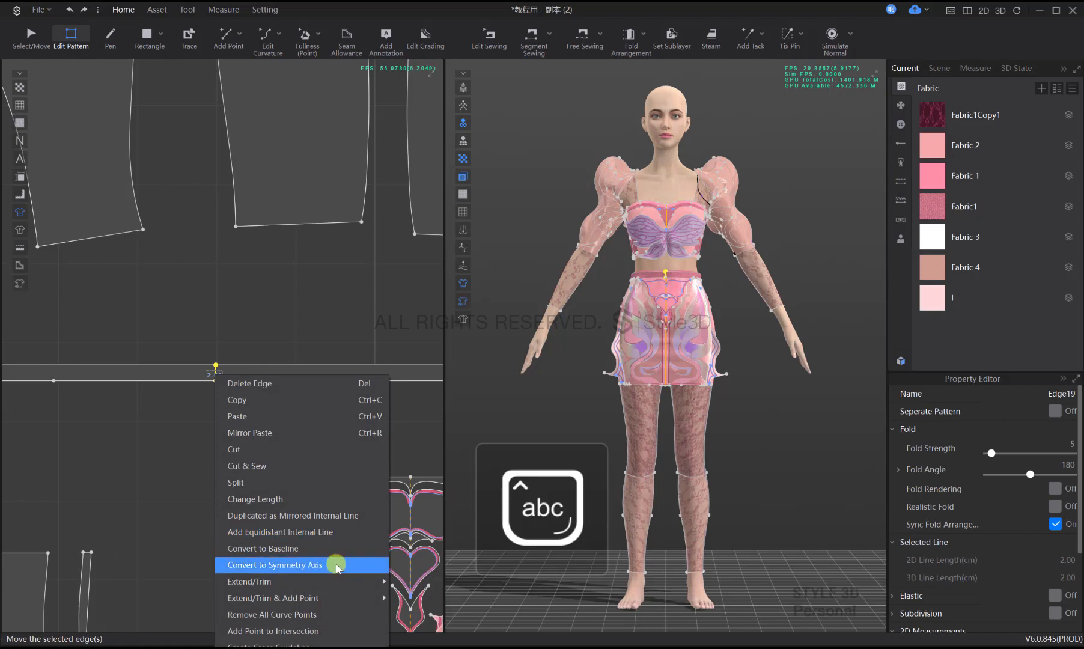
{"action": "left_click", "coordinate": [339, 561]}
{"action": "left_click", "coordinate": [275, 490]}
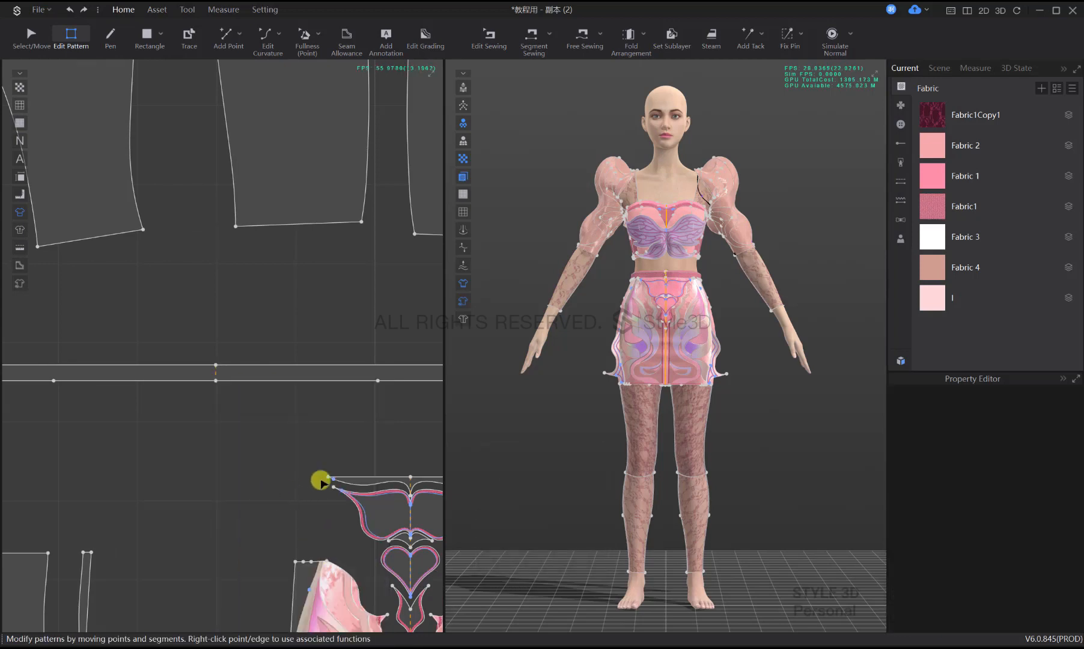
Move the waistband's two symmetrical lower-edge points inward so the segment between them is 33 cm long
{"action": "key", "text": "a"}
{"action": "key", "text": "z"}
{"action": "scroll", "coordinate": [291, 414], "scroll_direction": "down", "scroll_amount": 3}
{"action": "left_click", "coordinate": [239, 400]}
{"action": "mouse_move", "coordinate": [670, 375]}
{"action": "right_mouse_down"}
{"action": "mouse_move", "coordinate": [583, 389]}
{"action": "mouse_move", "coordinate": [664, 395]}
{"action": "right_mouse_up"}
{"action": "scroll", "coordinate": [681, 343], "scroll_direction": "up", "scroll_amount": 5}
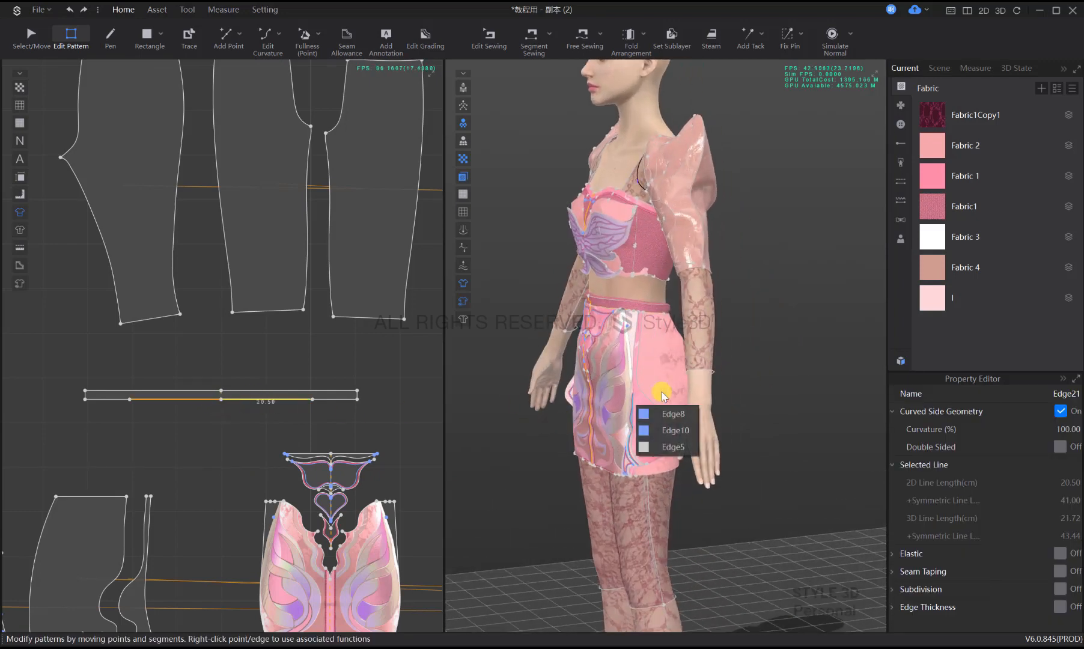
{"action": "left_click", "coordinate": [775, 371]}
{"action": "left_click", "coordinate": [311, 400]}
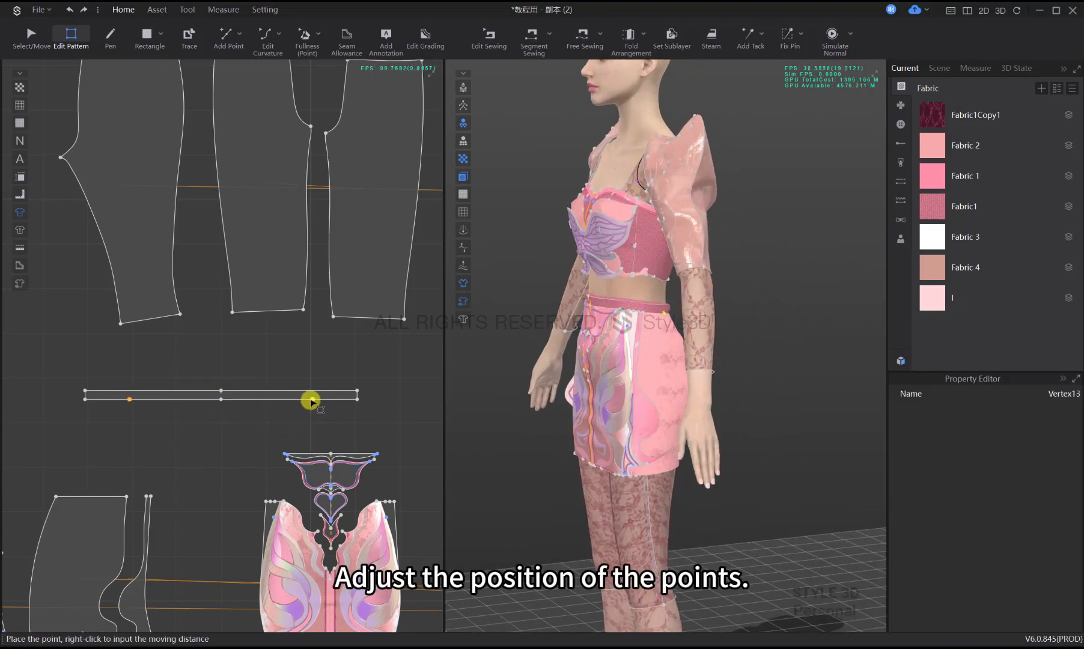
{"action": "right_click", "coordinate": [307, 399]}
{"action": "type", "text": "5"}
{"action": "key", "text": "Return"}
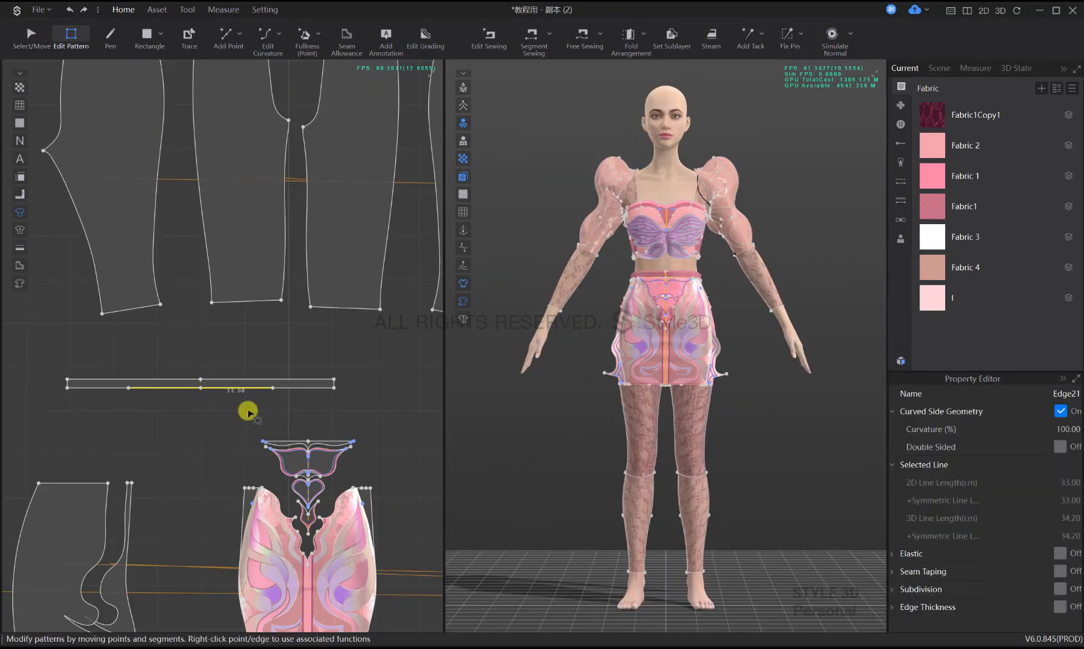
{"action": "left_click", "coordinate": [247, 412]}
Draw an outer skirt rectangle about 181 by 54 cm below the skirt patterns
{"action": "scroll", "coordinate": [232, 310], "scroll_direction": "down", "scroll_amount": 3}
{"action": "left_click", "coordinate": [148, 41]}
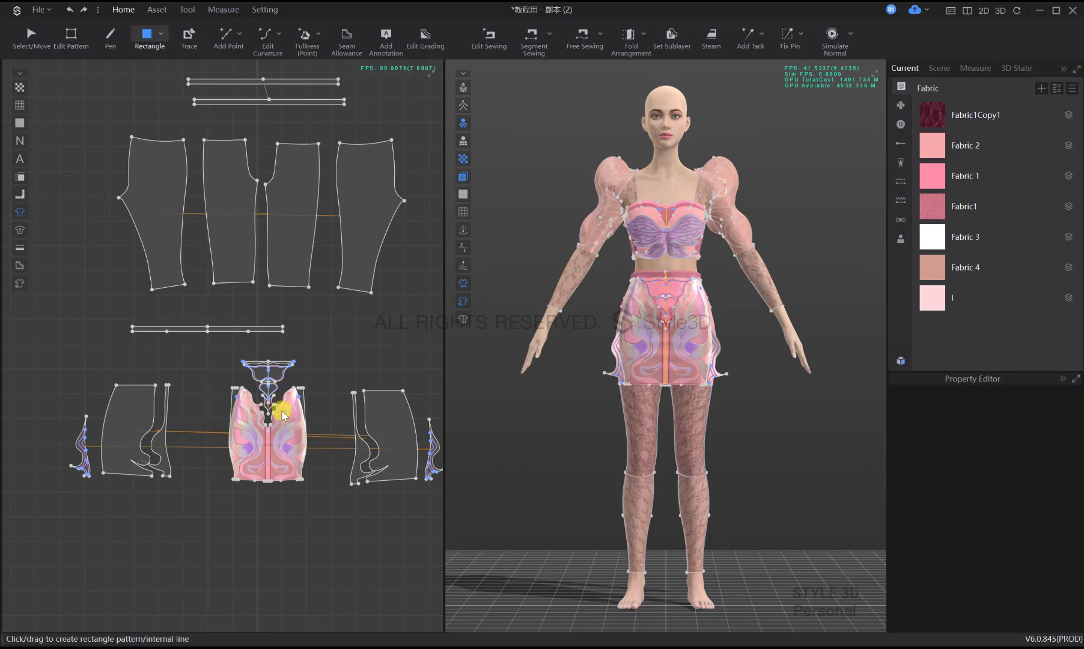
{"action": "scroll", "coordinate": [140, 385], "scroll_direction": "down", "scroll_amount": 3}
{"action": "left_click_drag", "start_coordinate": [85, 450], "coordinate": [350, 535]}
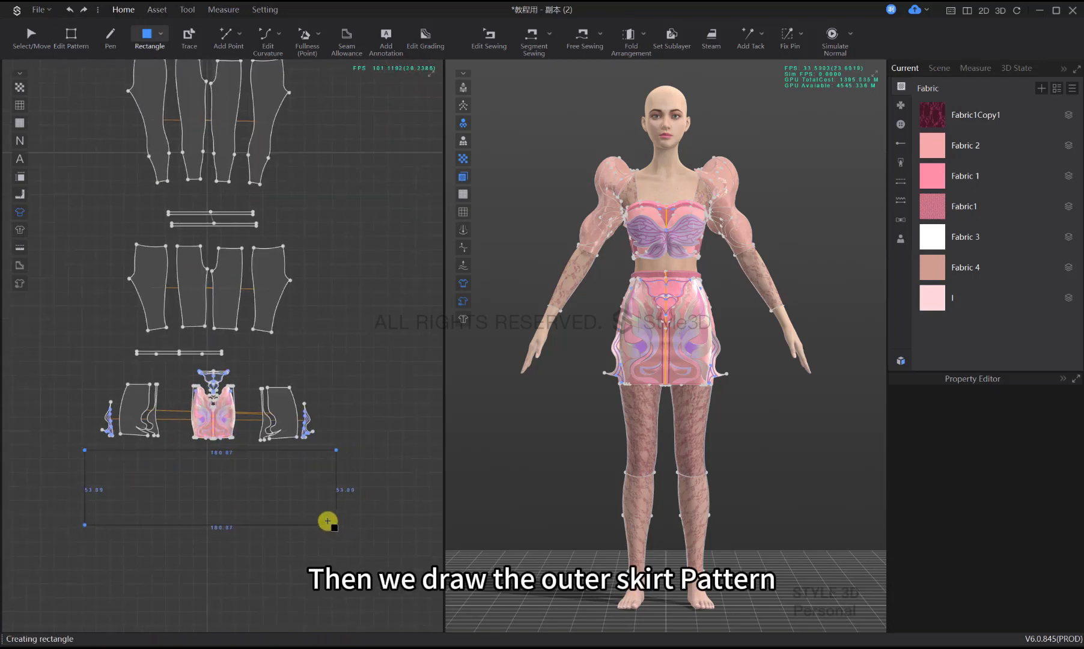
{"action": "scroll", "coordinate": [321, 469], "scroll_direction": "down", "scroll_amount": 2}
{"action": "key", "text": "a"}
{"action": "scroll", "coordinate": [308, 461], "scroll_direction": "up", "scroll_amount": 3}
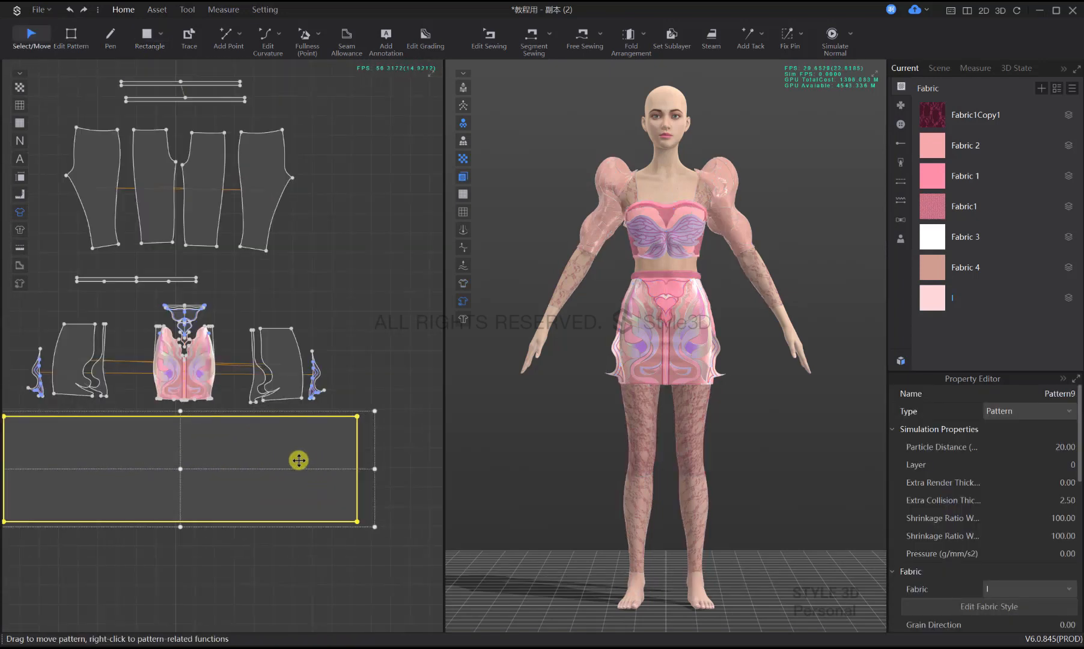
{"action": "middle_click_drag", "start_coordinate": [263, 464], "coordinate": [299, 461]}
Draw a vertical internal line through the middle of the outer skirt rectangle with the Pen
{"action": "key", "text": "z"}
{"action": "key", "text": "x"}
{"action": "key", "text": "d"}
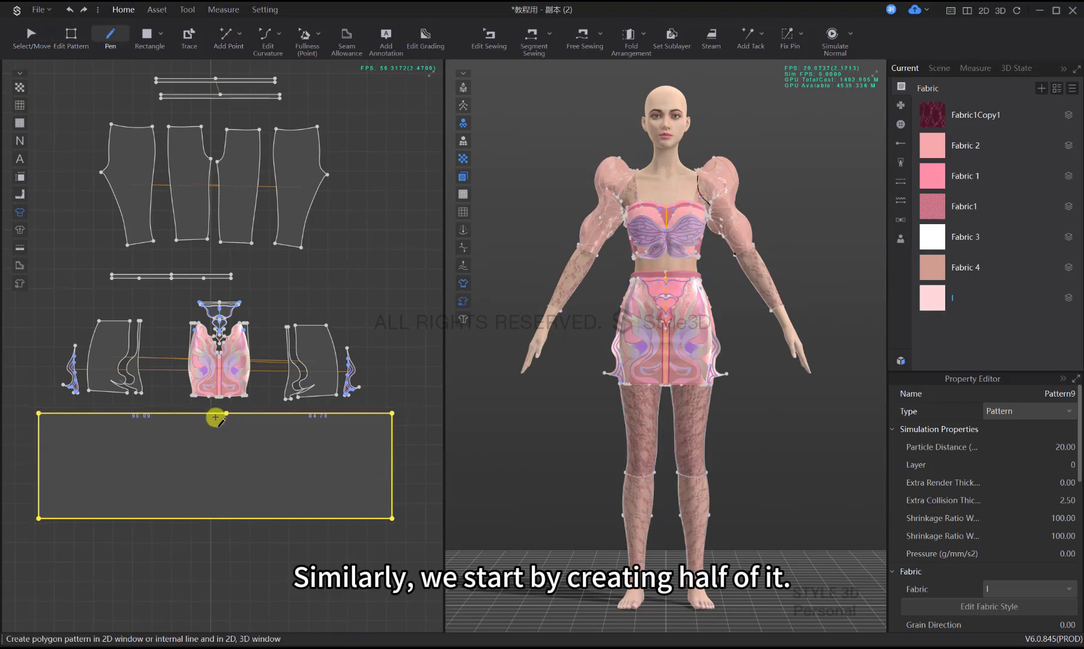
{"action": "left_click", "coordinate": [216, 413]}
{"action": "left_click", "coordinate": [215, 420]}
{"action": "left_click", "coordinate": [225, 518]}
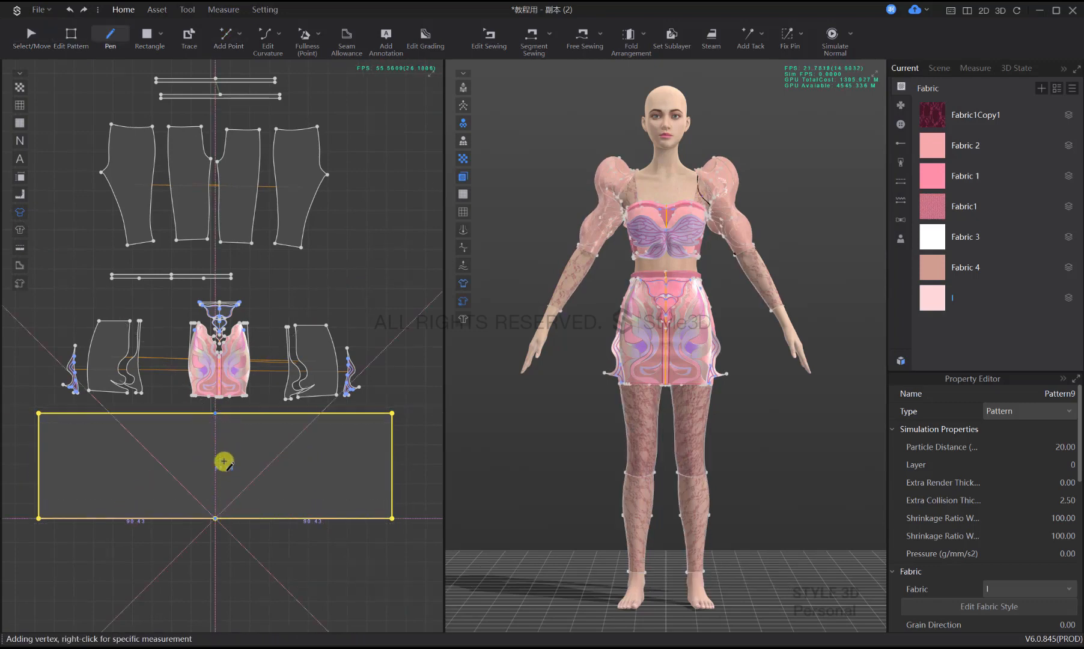
Cut the outer skirt rectangle along its centre line and delete the right half
{"action": "key", "text": "w"}
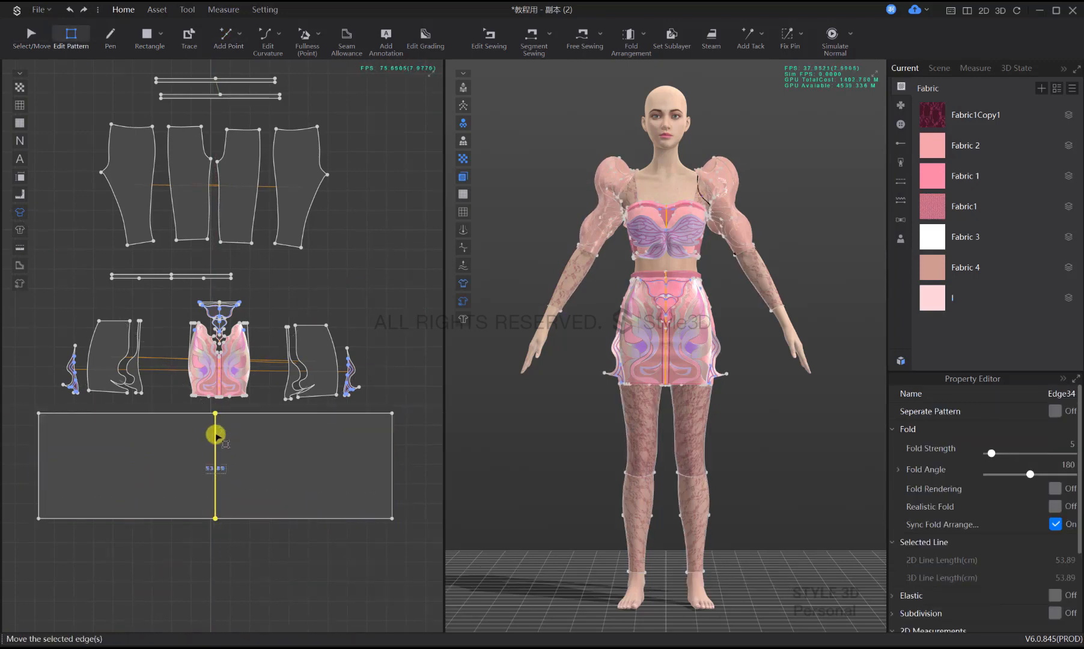
{"action": "right_click", "coordinate": [215, 434]}
{"action": "left_click", "coordinate": [387, 211]}
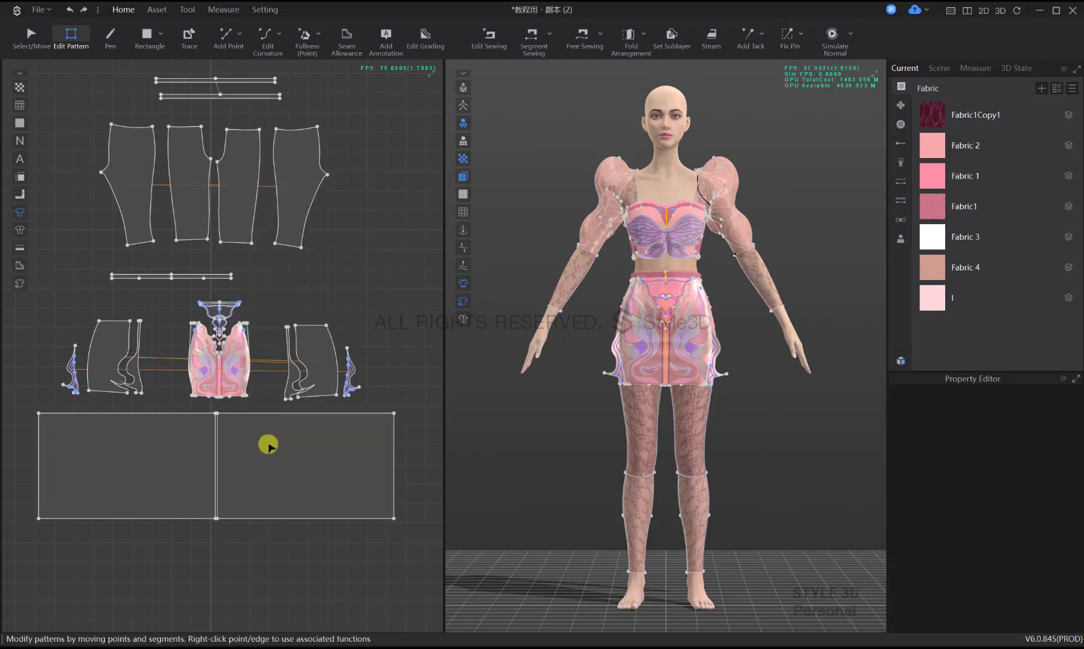
{"action": "left_click", "coordinate": [269, 445]}
{"action": "key", "text": "Delete"}
{"action": "key", "text": "q"}
{"action": "left_click", "coordinate": [183, 447]}
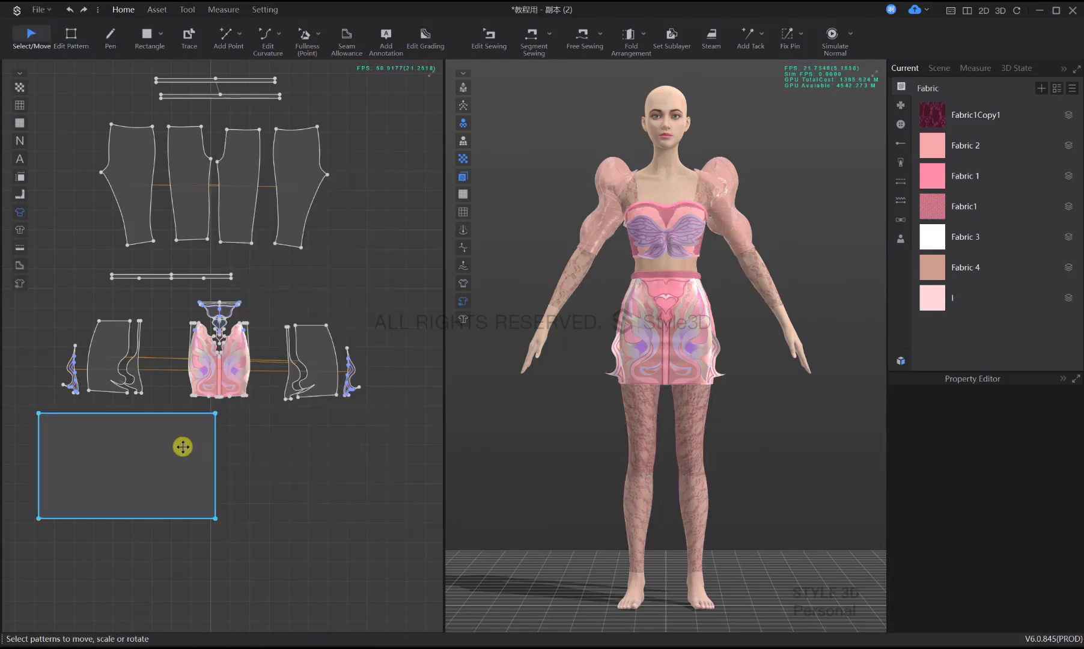
{"action": "left_click", "coordinate": [338, 452]}
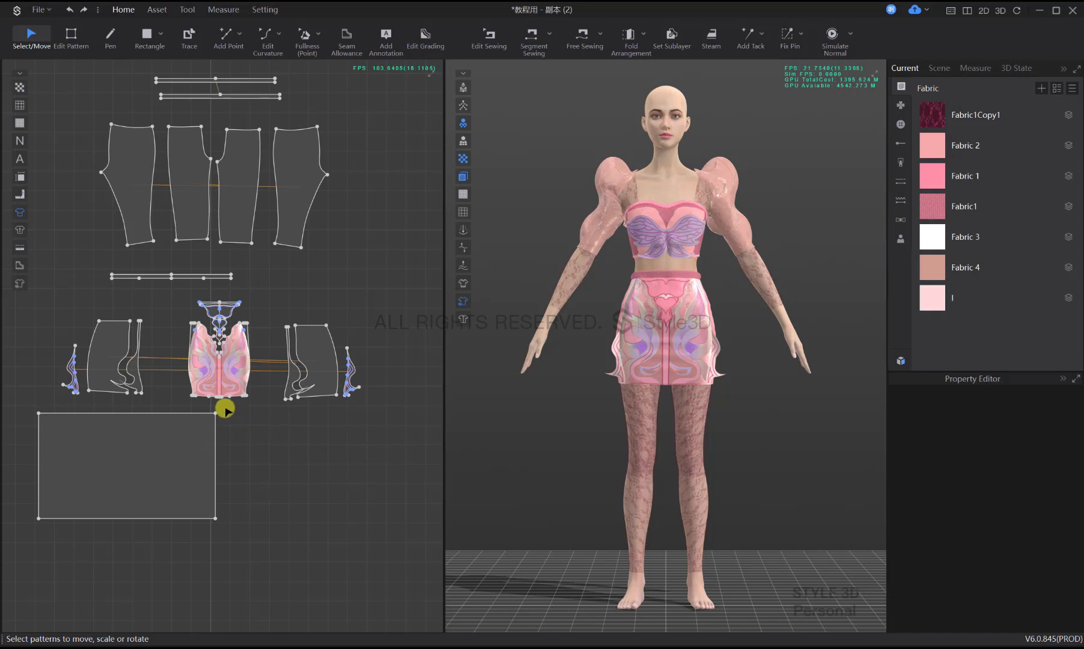
Add a point on the outer skirt panel's top edge, 33 cm from its right corner, using Split Line
{"action": "key", "text": "x"}
{"action": "right_click", "coordinate": [173, 415]}
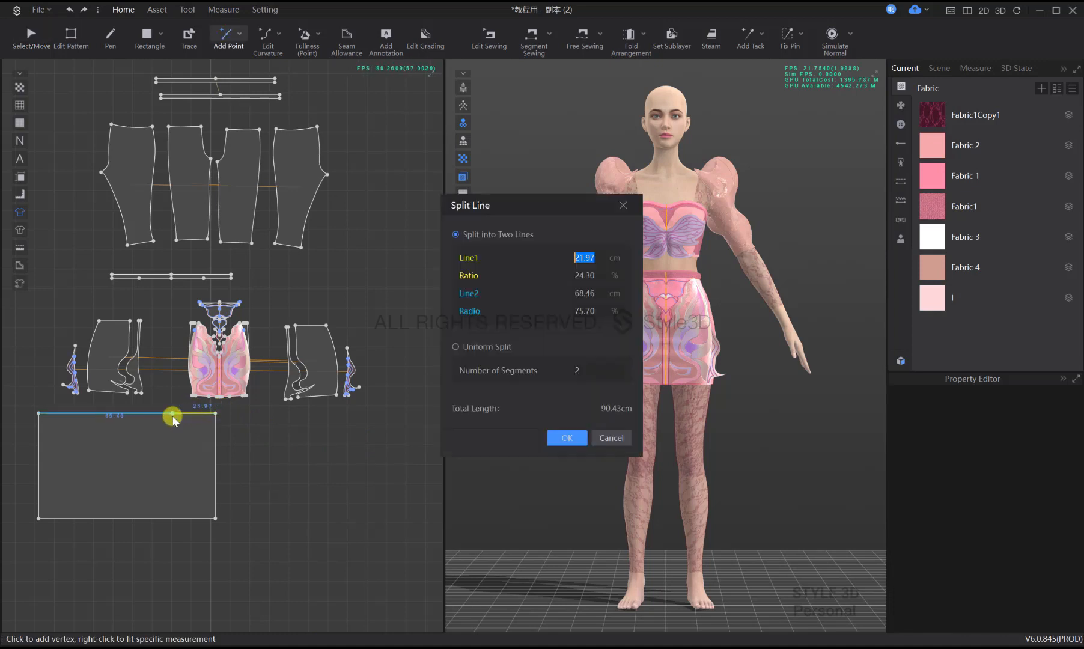
{"action": "type", "text": "33"}
{"action": "key", "text": "Return"}
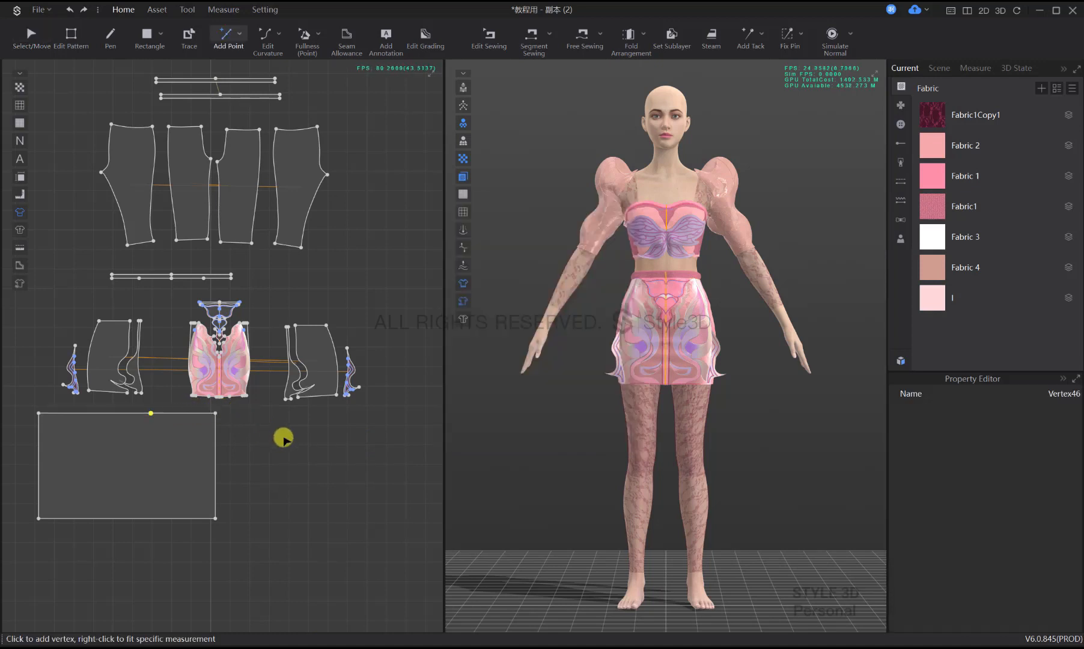
{"action": "key", "text": "a"}
{"action": "left_click", "coordinate": [200, 439]}
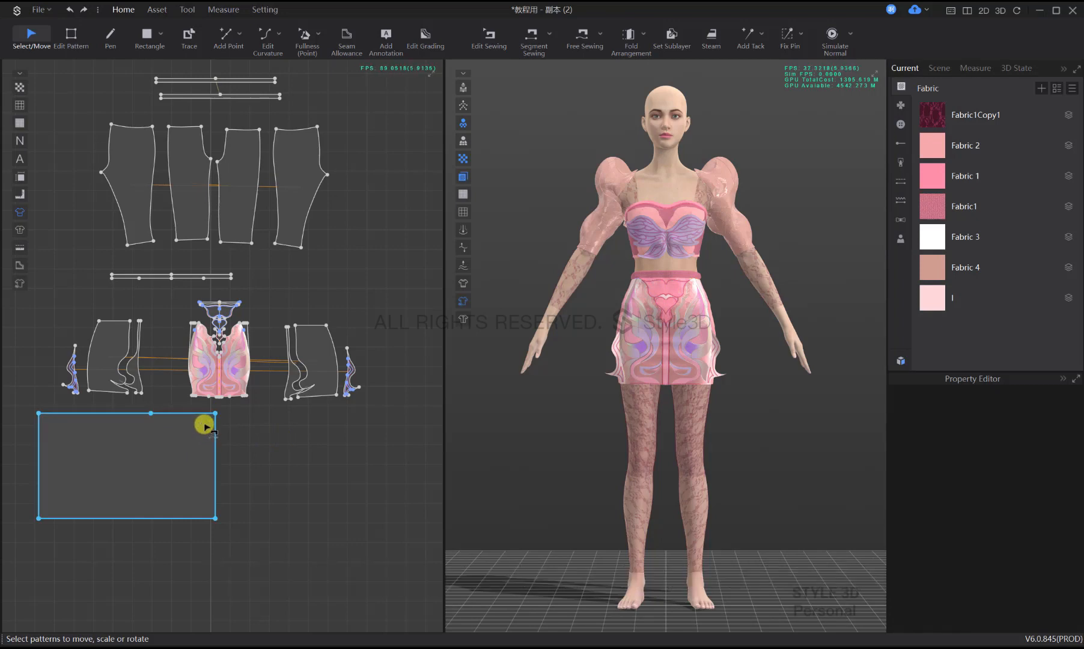
Sew the panel's 33 cm top segment to the waistband's lower edge, starting from the waistband's left end, using Free Sewing
{"action": "key", "text": "m"}
{"action": "left_click", "coordinate": [215, 414]}
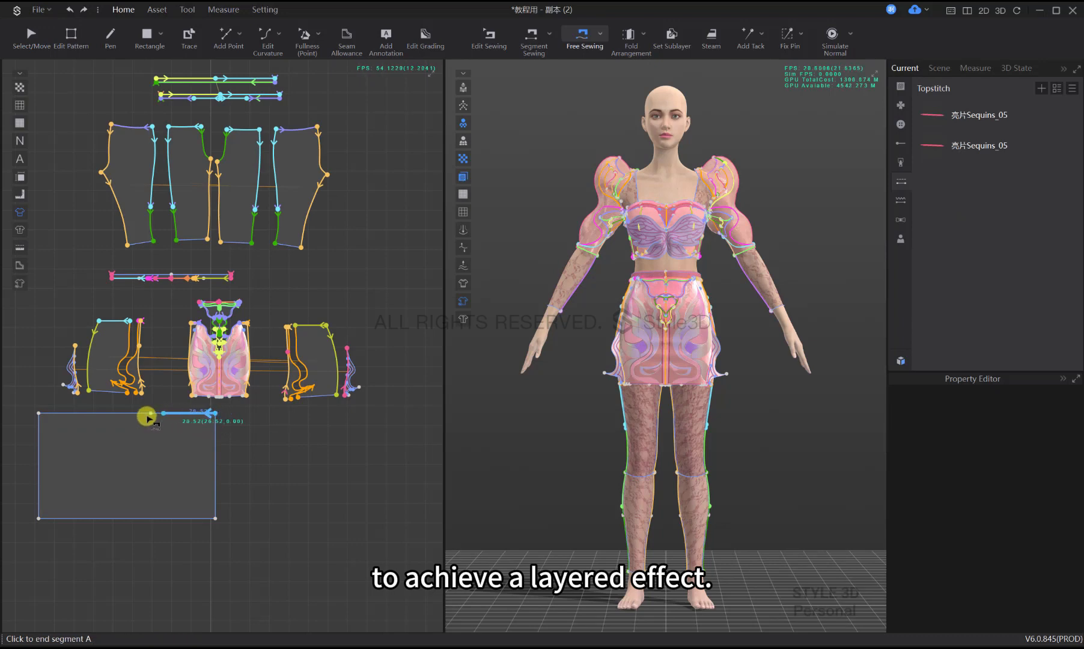
{"action": "left_click", "coordinate": [114, 279]}
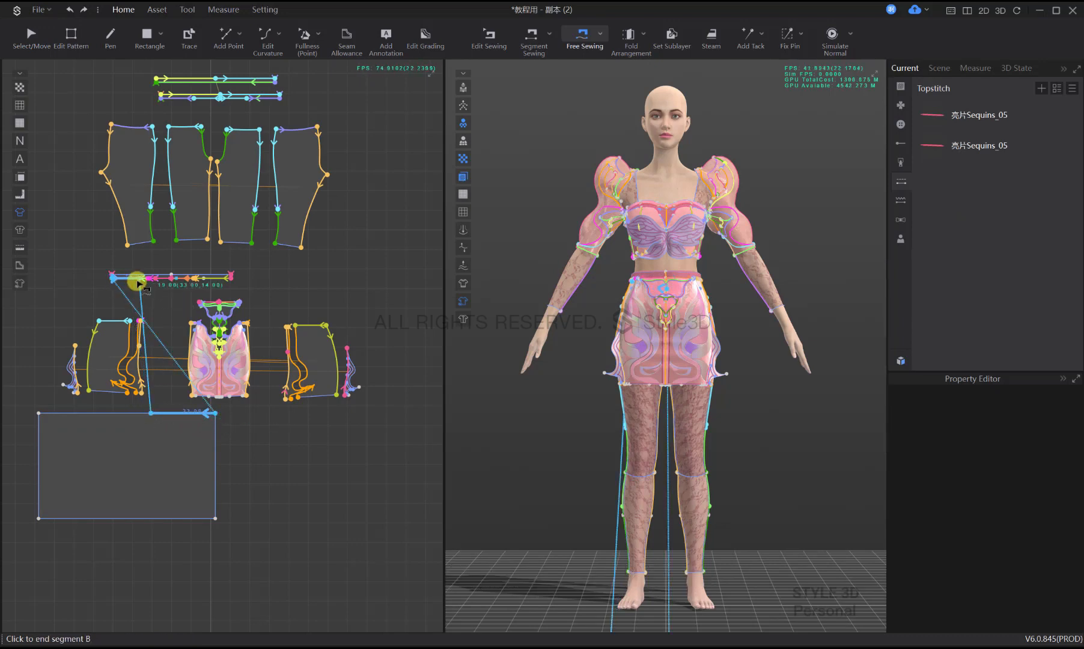
{"action": "left_click", "coordinate": [322, 460]}
{"action": "key", "text": "a"}
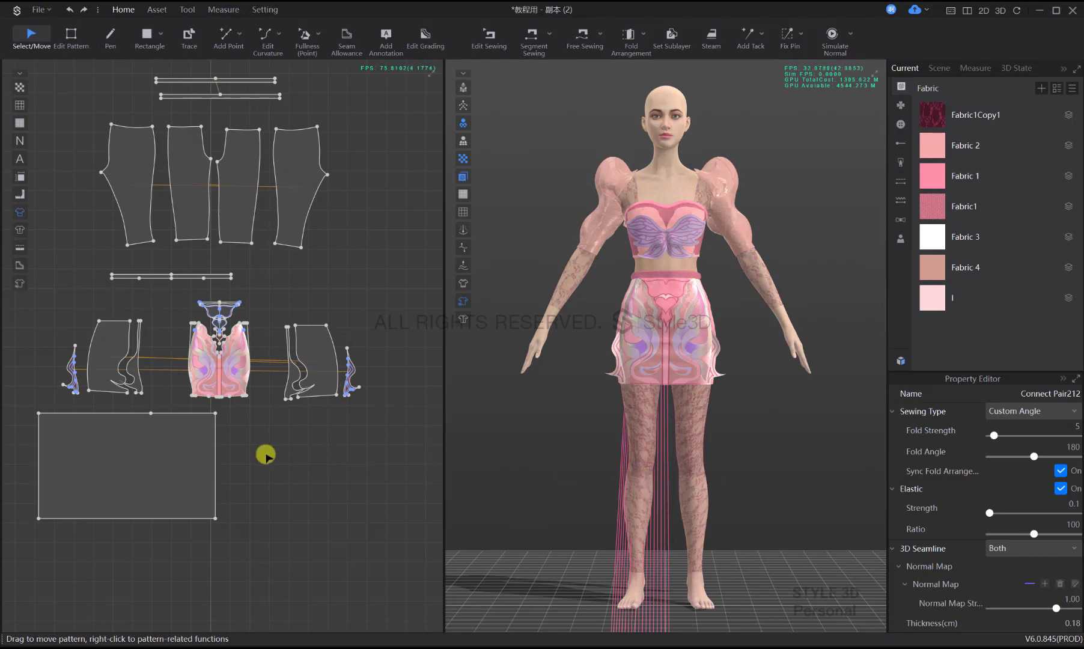
Set the outer skirt panel's particle distance to 10 and position it behind the avatar at hip height
{"action": "left_click", "coordinate": [192, 460]}
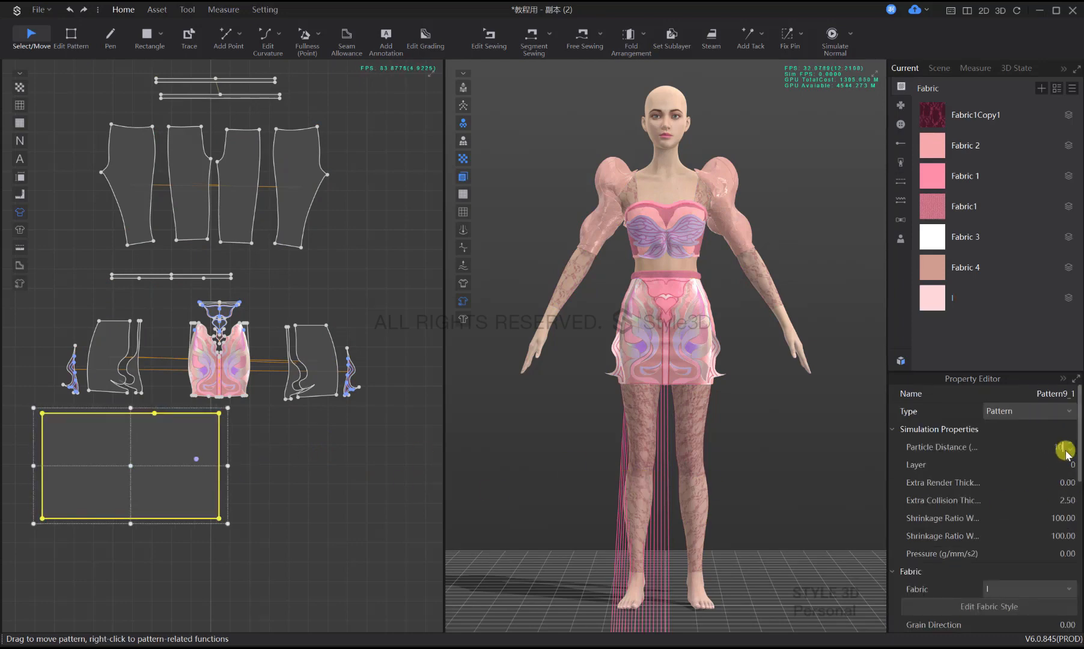
{"action": "scroll", "coordinate": [827, 503], "scroll_direction": "down", "scroll_amount": 6}
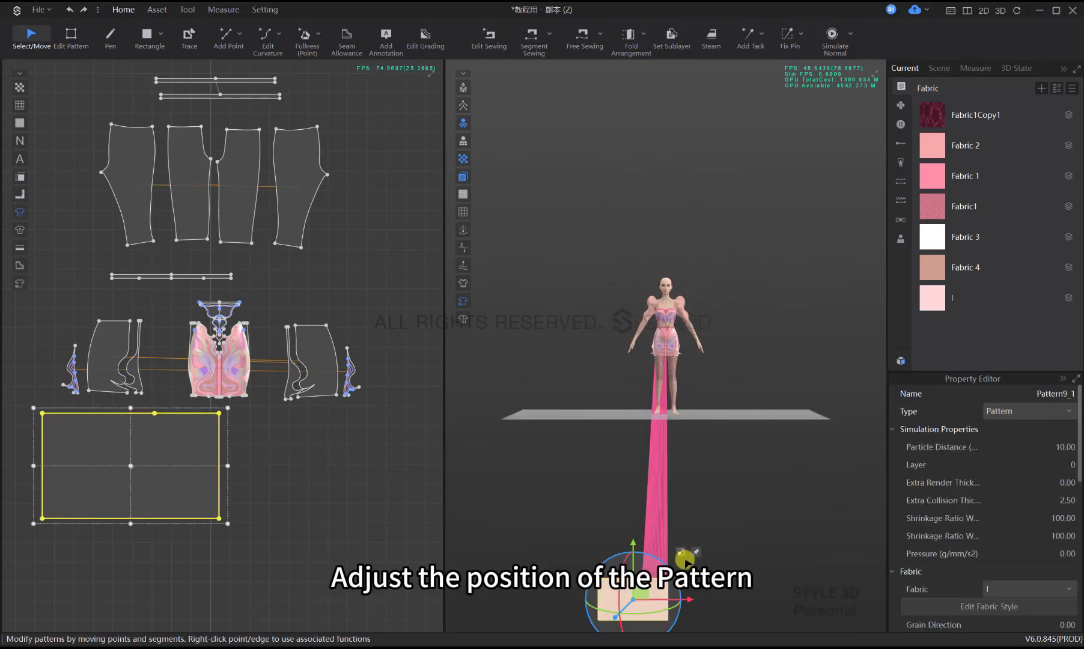
{"action": "left_click_drag", "start_coordinate": [633, 546], "coordinate": [721, 358]}
{"action": "key", "text": "6"}
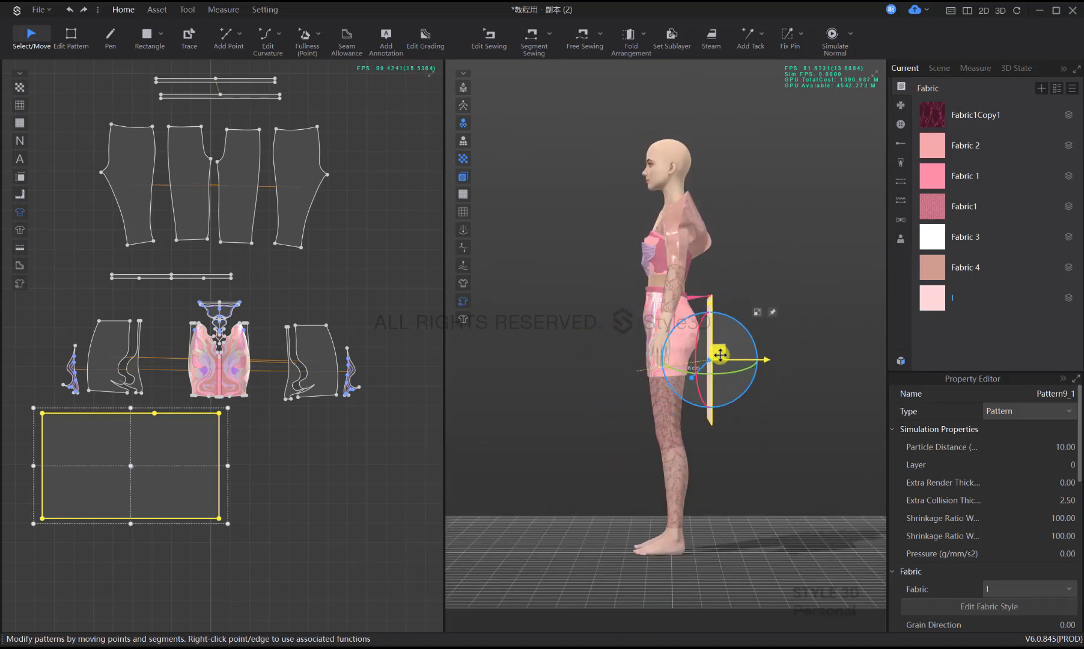
{"action": "left_click", "coordinate": [773, 305]}
{"action": "key", "text": "2"}
Freeze all the existing garment patterns except the new outer skirt panel
{"action": "key", "text": "space"}
{"action": "scroll", "coordinate": [351, 383], "scroll_direction": "down", "scroll_amount": 3}
{"action": "scroll", "coordinate": [295, 417], "scroll_direction": "down", "scroll_amount": 3}
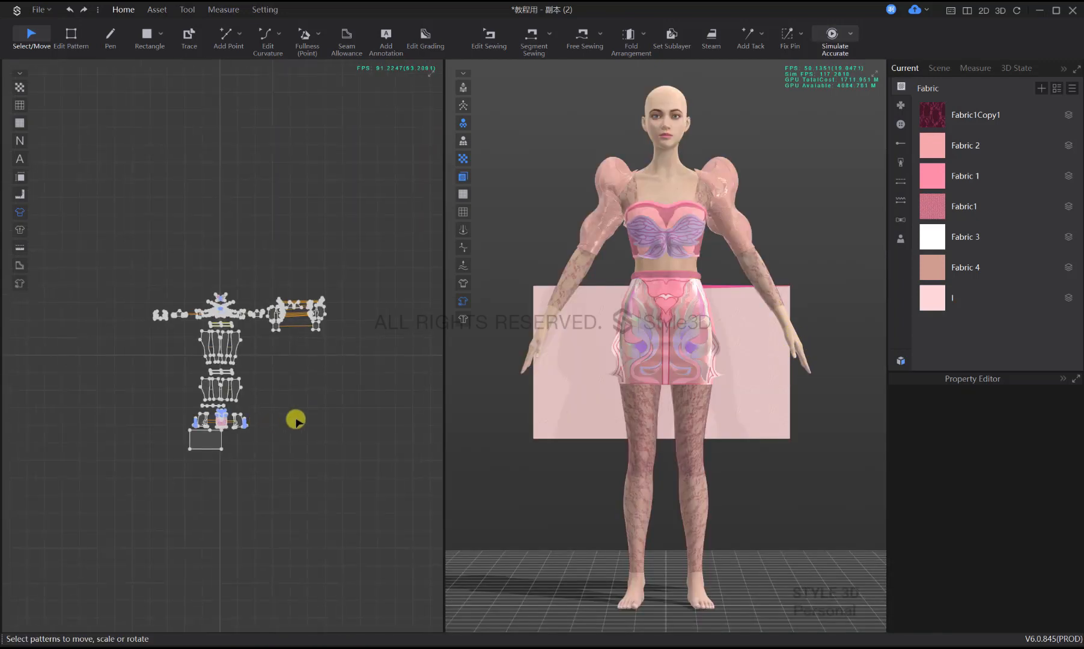
{"action": "left_click_drag", "start_coordinate": [354, 417], "coordinate": [80, 266]}
{"action": "left_click_drag", "start_coordinate": [410, 419], "coordinate": [75, 275]}
{"action": "scroll", "coordinate": [314, 431], "scroll_direction": "up", "scroll_amount": 3}
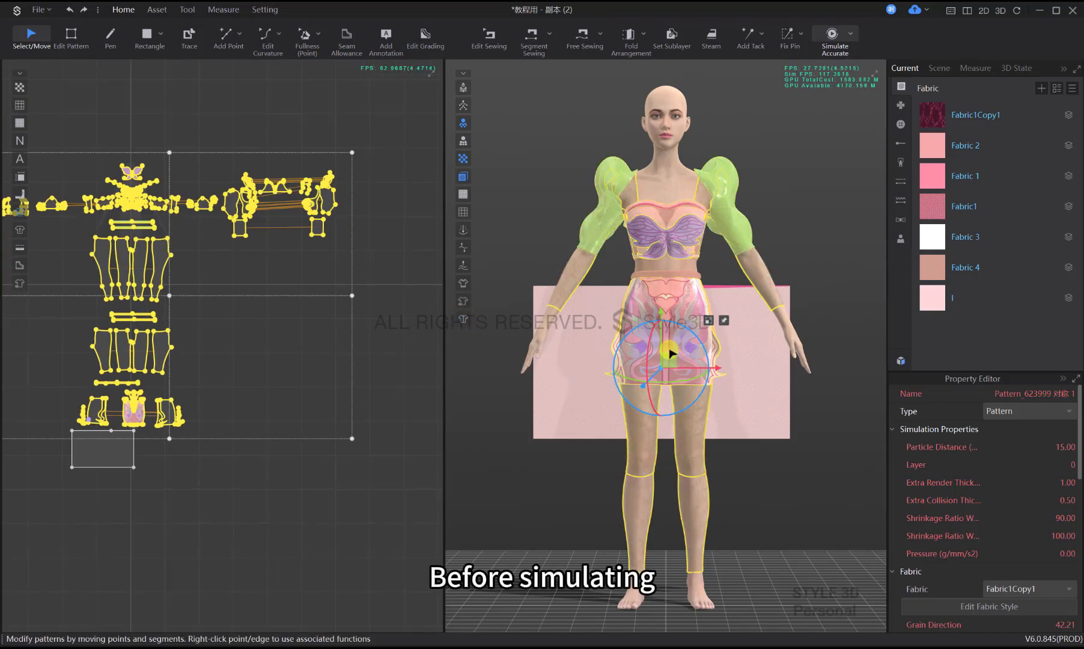
{"action": "left_click", "coordinate": [791, 425]}
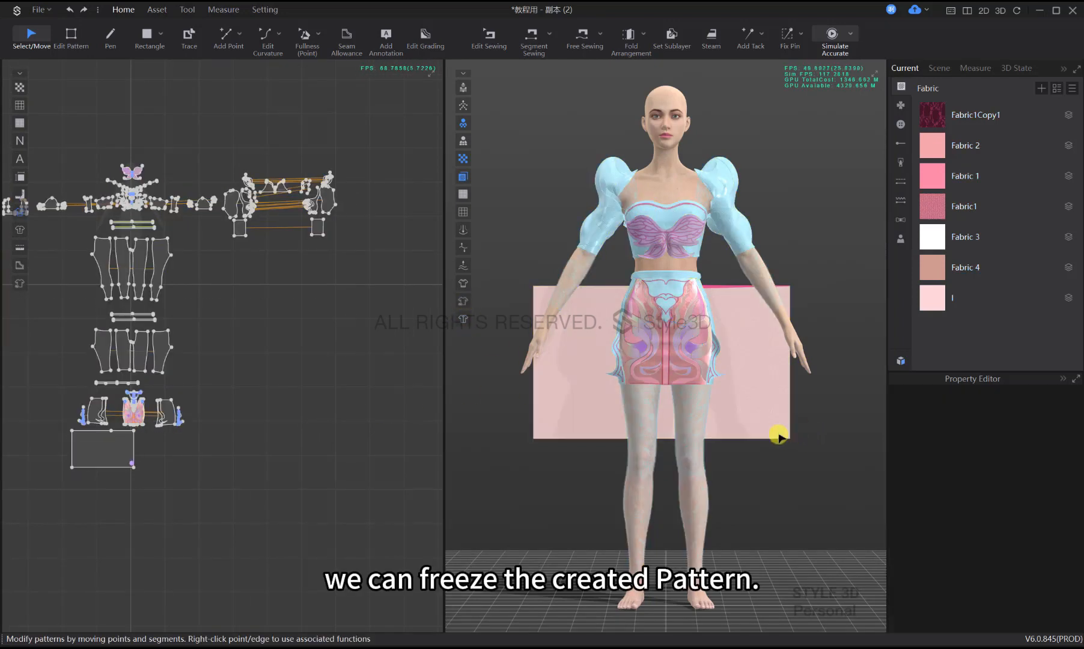
Run the garment simulation and set it to accurate mode
{"action": "key", "text": "space"}
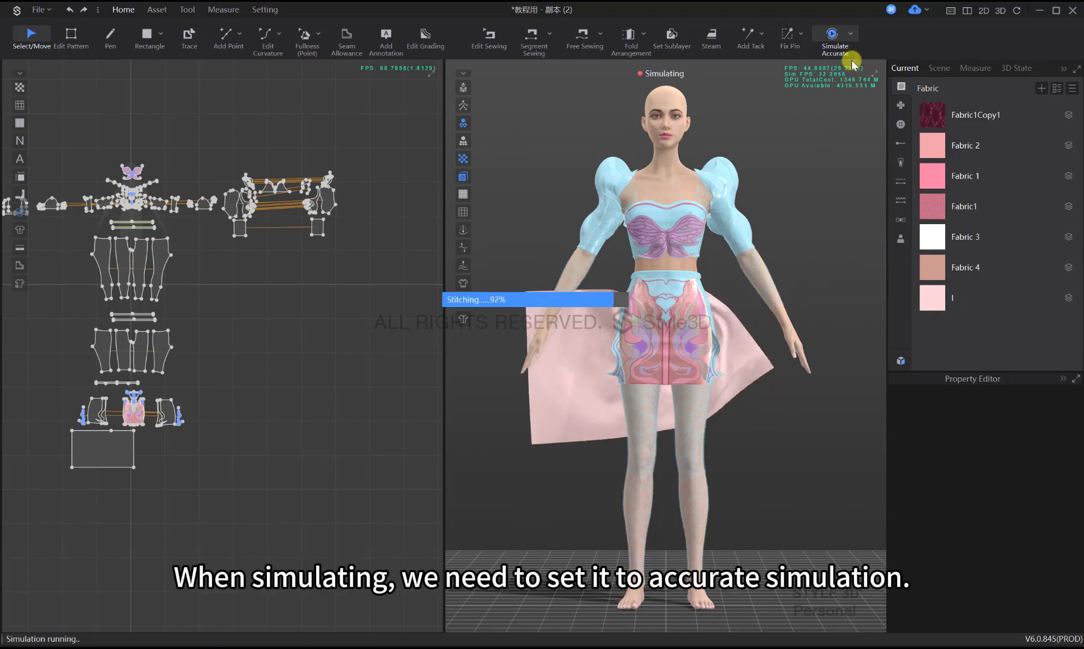
{"action": "left_click", "coordinate": [850, 34]}
{"action": "left_click", "coordinate": [853, 53]}
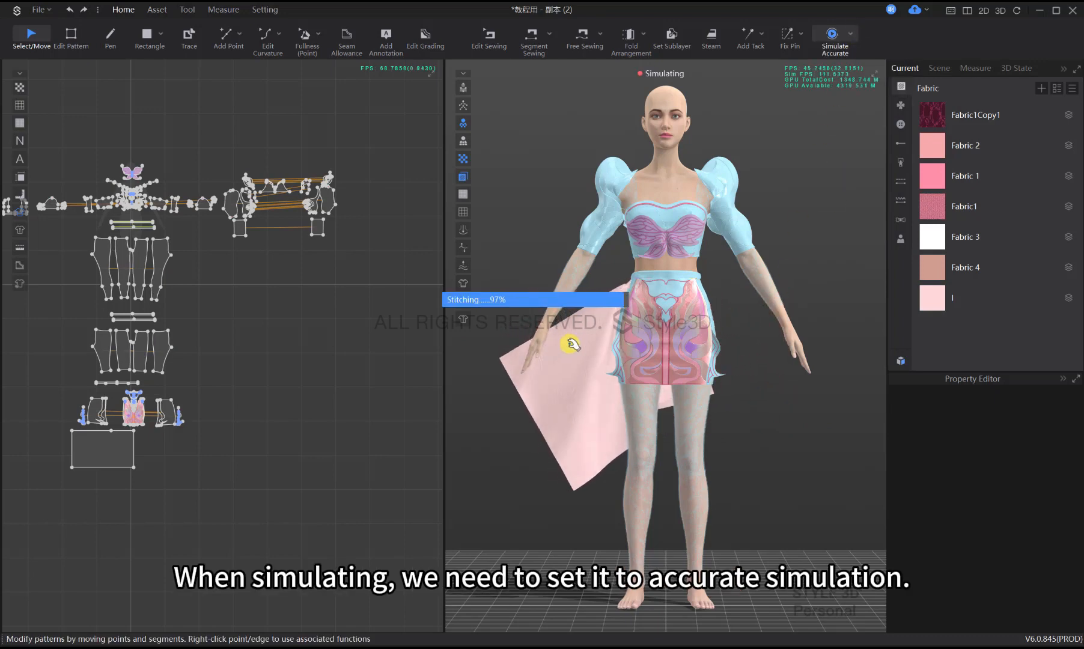
Pull the outer skirt panel into a draped shape behind the avatar's hip and stop the simulation
{"action": "left_click_drag", "start_coordinate": [572, 344], "coordinate": [613, 366]}
{"action": "left_click", "coordinate": [784, 380]}
{"action": "right_click_drag", "start_coordinate": [695, 368], "coordinate": [669, 340]}
{"action": "left_click_drag", "start_coordinate": [669, 339], "coordinate": [616, 404]}
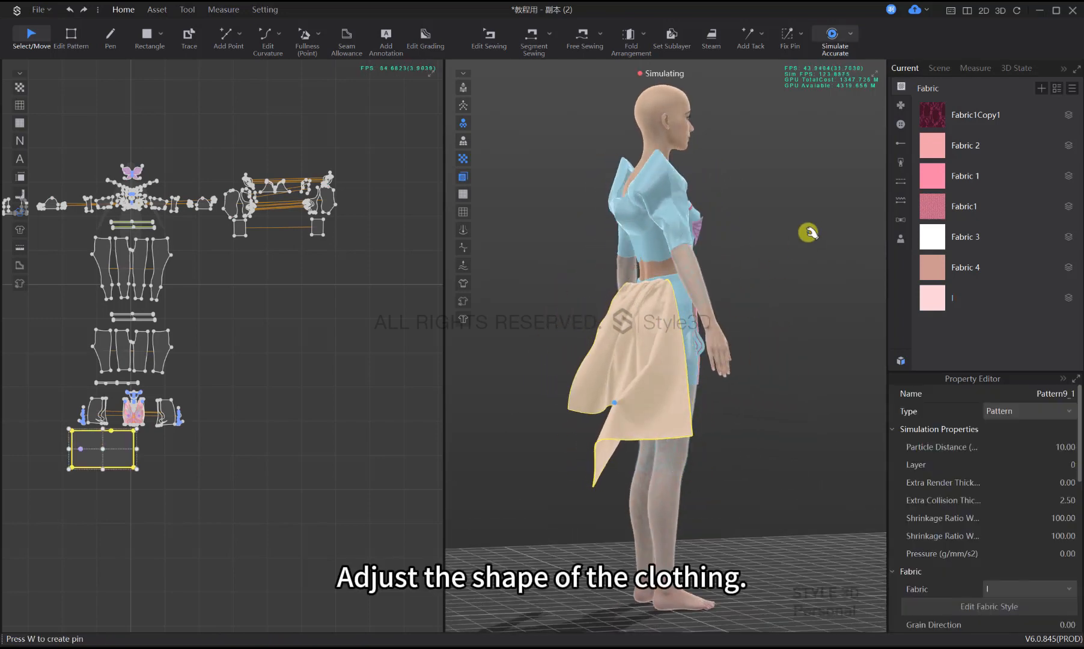
{"action": "left_click", "coordinate": [807, 228]}
{"action": "left_click", "coordinate": [851, 35]}
{"action": "left_click", "coordinate": [835, 54]}
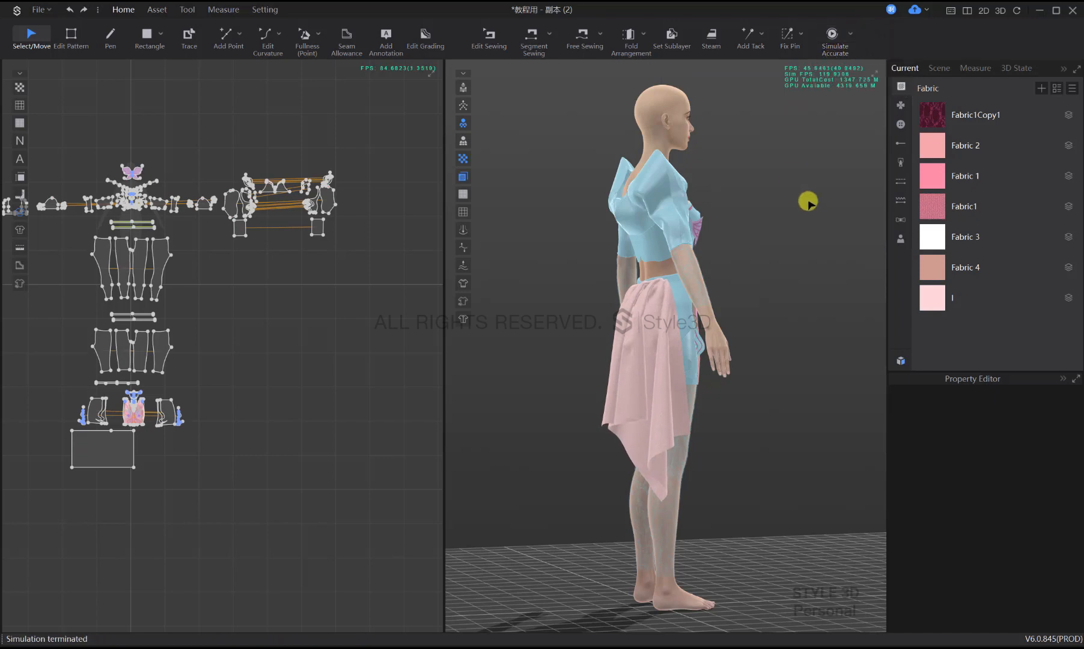
Resume the simulation and pull the outer skirt panel's hanging side outward around the avatar's hip
{"action": "right_click_drag", "start_coordinate": [638, 280], "coordinate": [691, 269]}
{"action": "key", "text": "2"}
{"action": "key", "text": "space"}
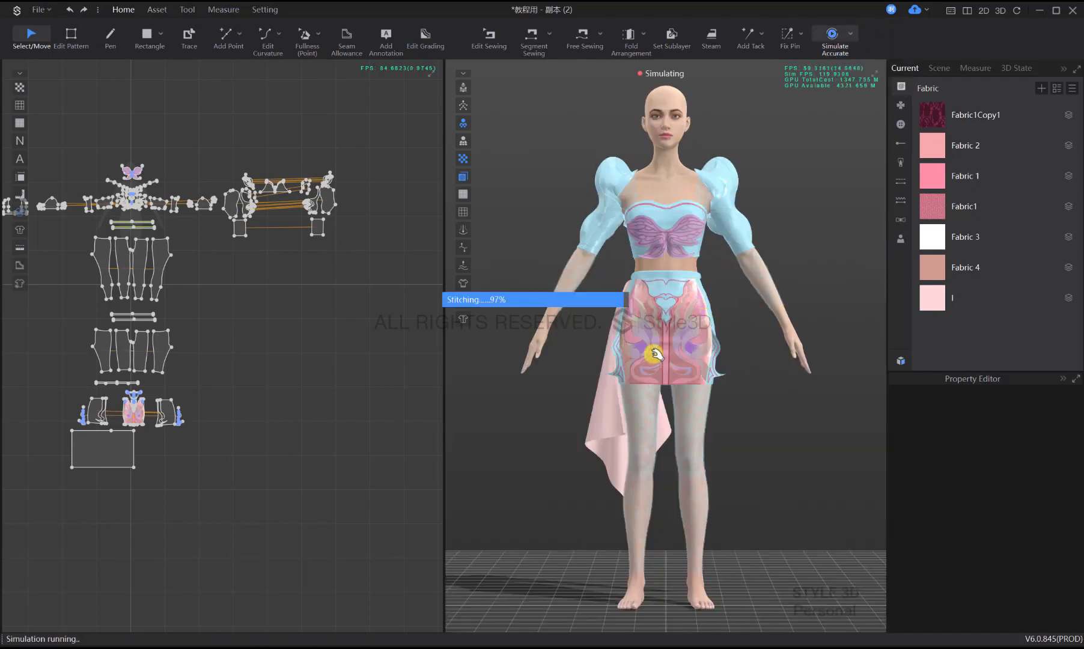
{"action": "left_click_drag", "start_coordinate": [598, 420], "coordinate": [637, 426]}
{"action": "right_click_drag", "start_coordinate": [636, 427], "coordinate": [715, 380]}
{"action": "left_click_drag", "start_coordinate": [695, 299], "coordinate": [749, 378]}
{"action": "right_click_drag", "start_coordinate": [793, 393], "coordinate": [695, 360]}
{"action": "key", "text": "space"}
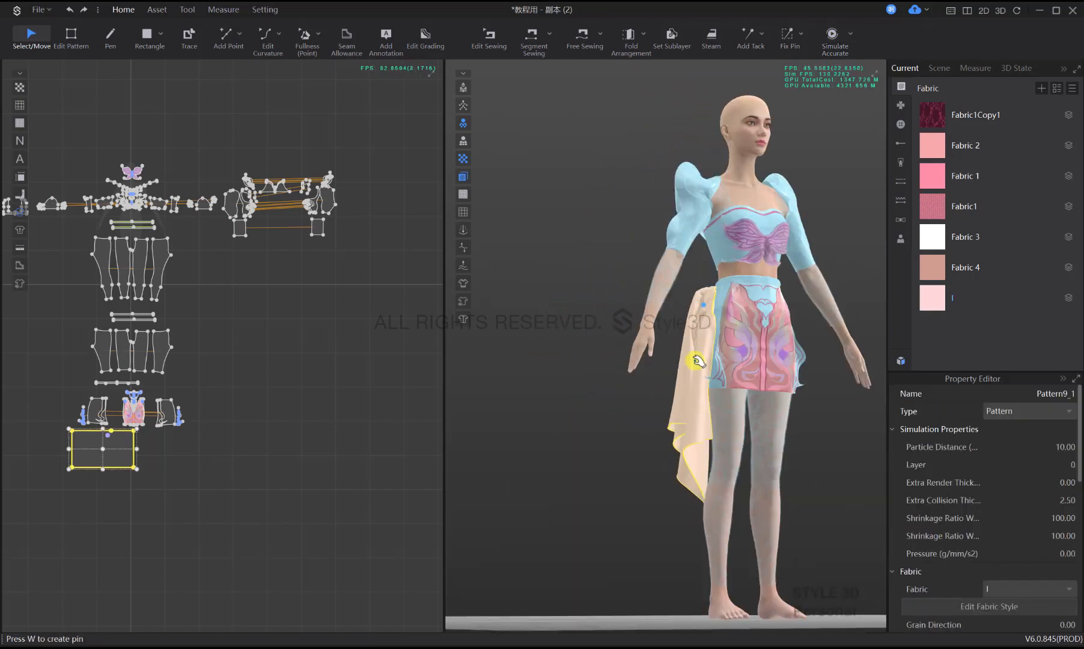
Swing the outer skirt panel out from the side during simulation and let it settle into loose folds
{"action": "key", "text": "space"}
{"action": "left_click_drag", "start_coordinate": [695, 360], "coordinate": [641, 322]}
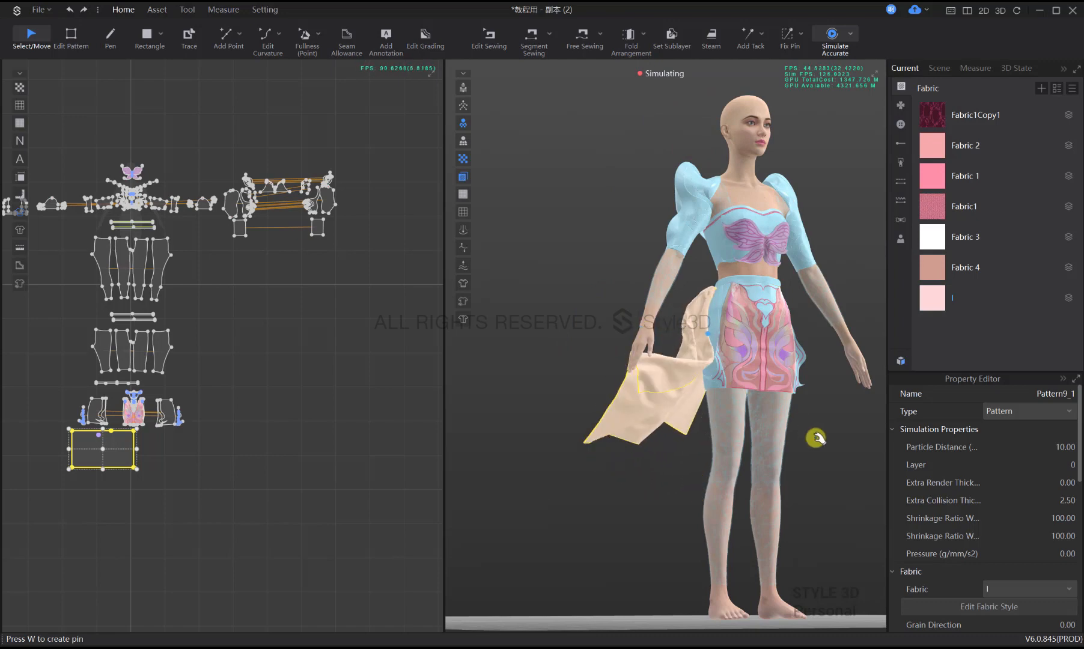
{"action": "left_click", "coordinate": [816, 439]}
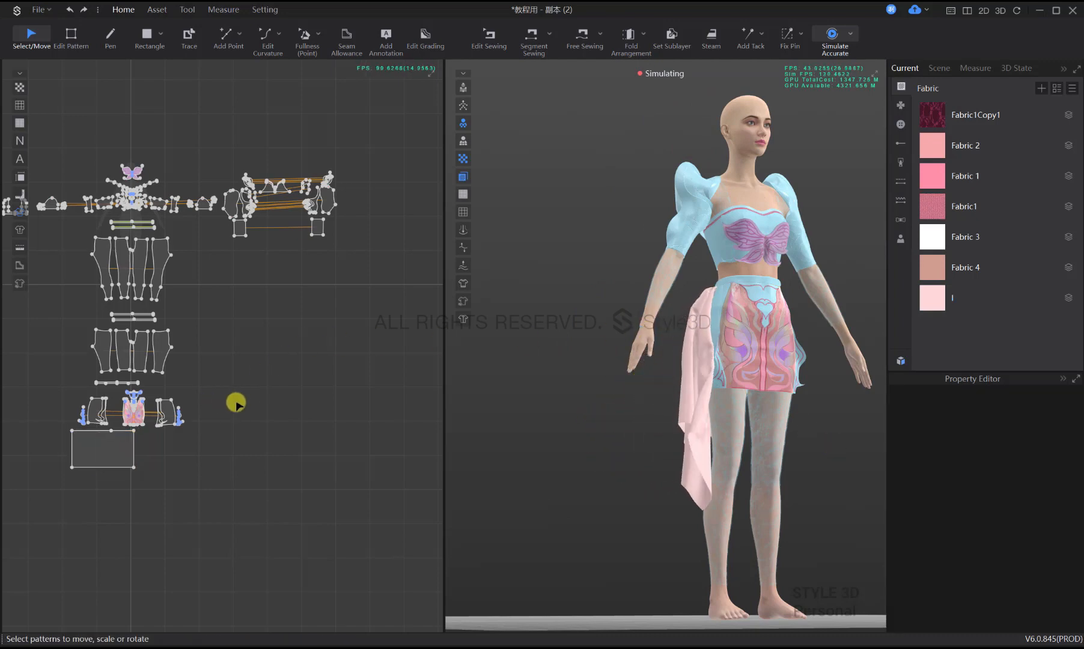
{"action": "key", "text": "space"}
{"action": "right_click_drag", "start_coordinate": [734, 380], "coordinate": [810, 414]}
{"action": "key", "text": "space"}
{"action": "left_click", "coordinate": [780, 394]}
{"action": "left_click", "coordinate": [765, 436]}
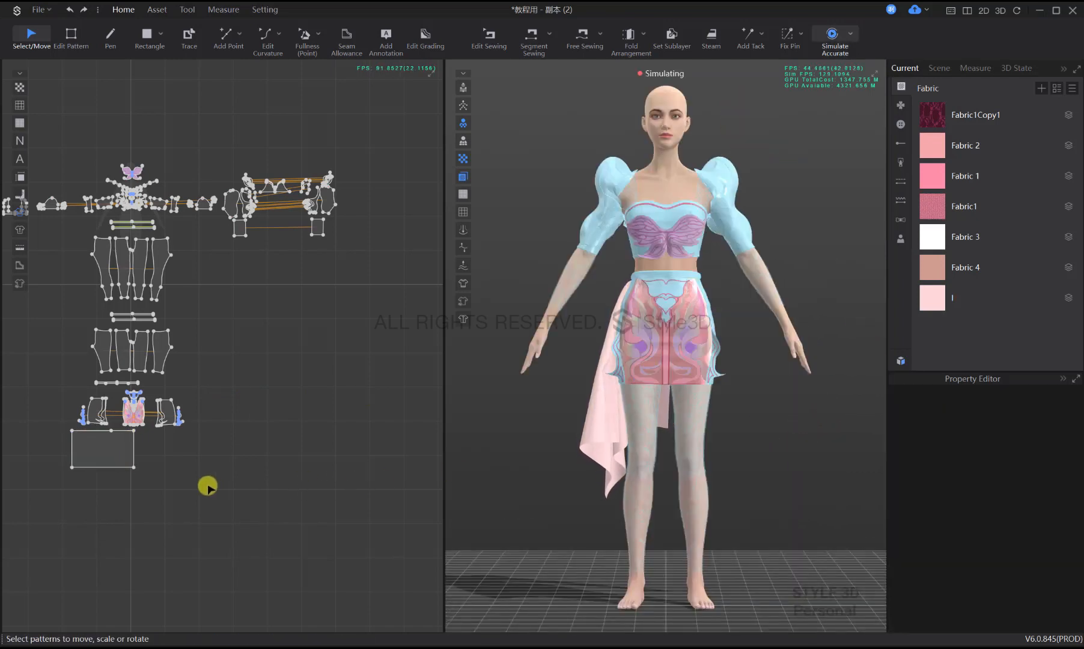
Lengthen the outer skirt panel in the 2D view by moving its outer end edge 50 cm outward
{"action": "middle_click_drag", "start_coordinate": [92, 471], "coordinate": [245, 458]}
{"action": "scroll", "coordinate": [245, 458], "scroll_direction": "up", "scroll_amount": 2}
{"action": "key", "text": "z"}
{"action": "left_click_drag", "start_coordinate": [219, 421], "coordinate": [183, 424]}
{"action": "key", "text": "Return"}
{"action": "type", "text": "50"}
{"action": "key", "text": "Return"}
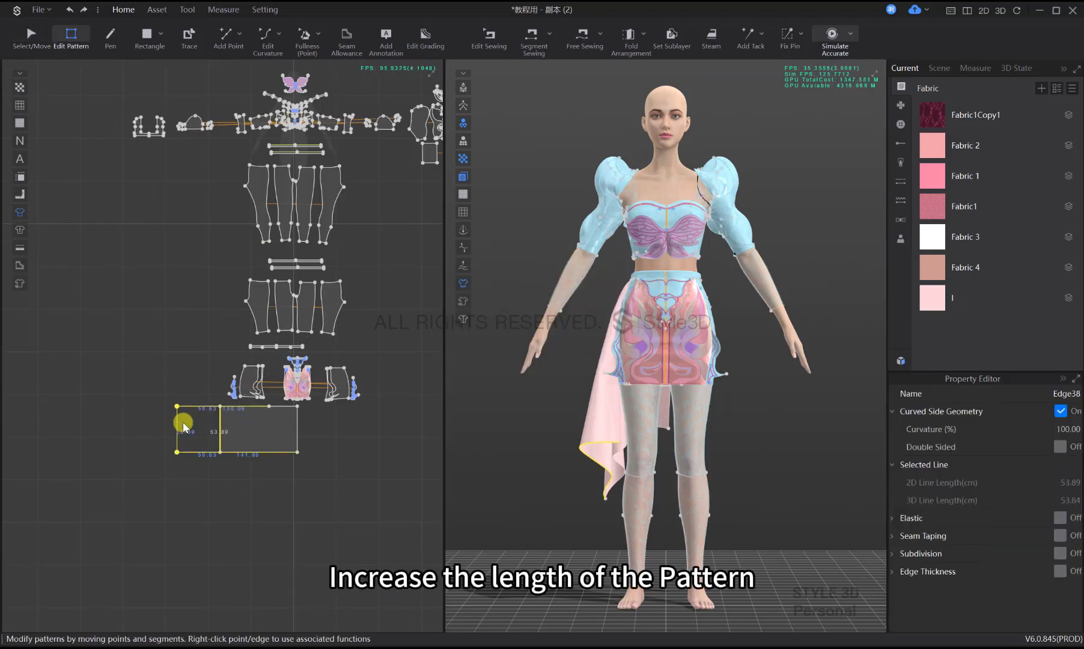
Try shortening the outer skirt panel by moving its outer end edge slightly inward
{"action": "left_click_drag", "start_coordinate": [178, 429], "coordinate": [193, 429]}
{"action": "key", "text": "Return"}
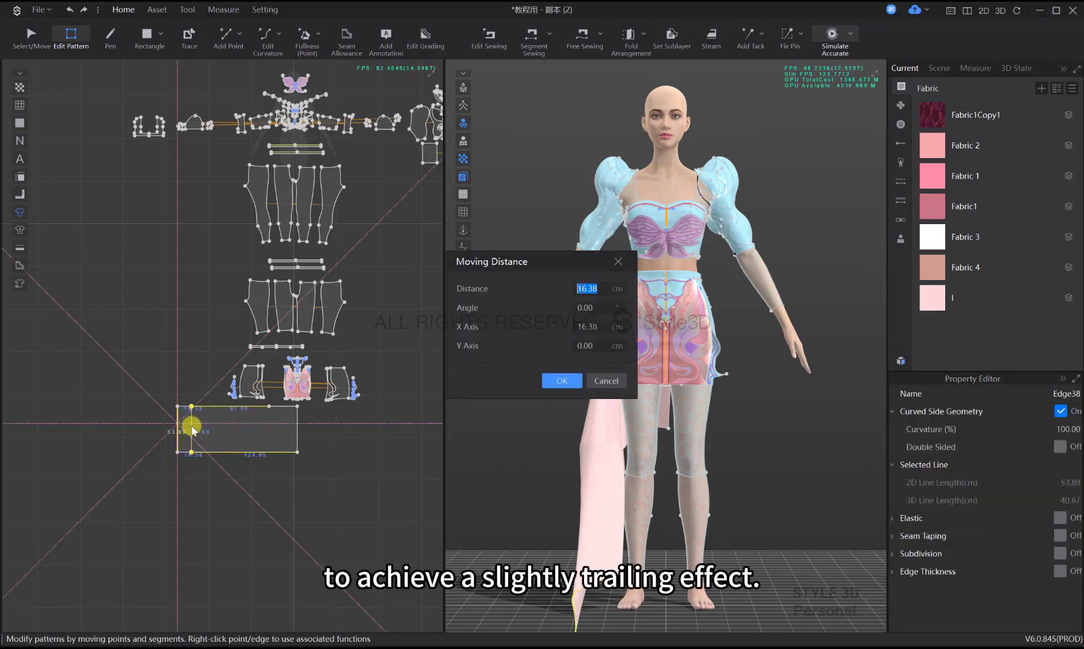
{"action": "key", "text": "Return"}
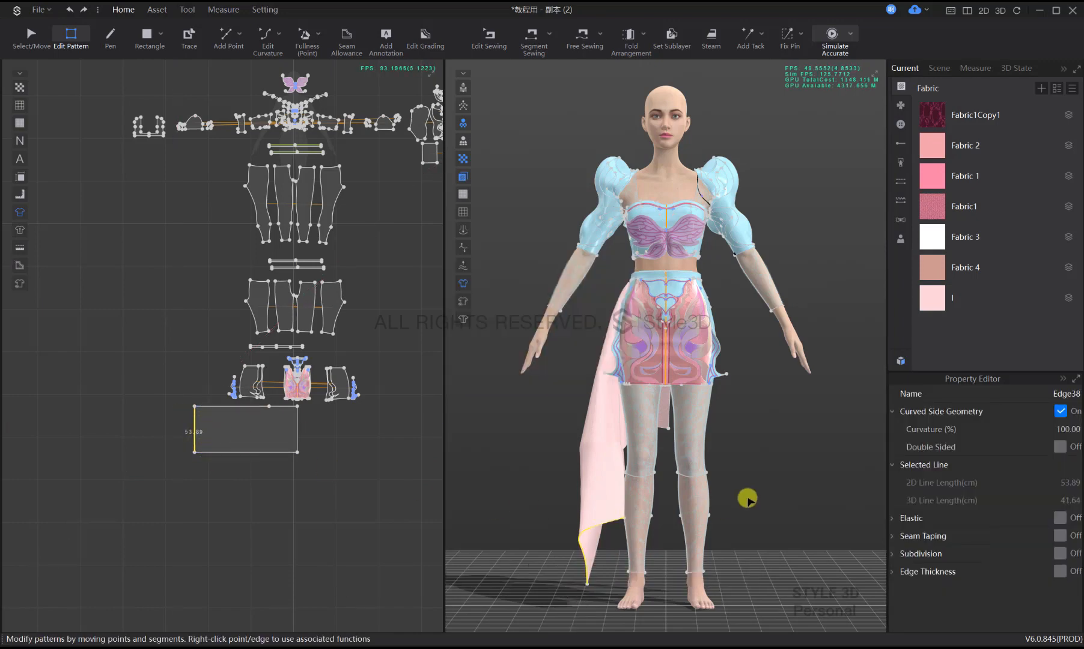
Simulate the lengthened panel and draw a slightly curved internal line from the upper edge's existing point to the lower outer corner
{"action": "key", "text": "space"}
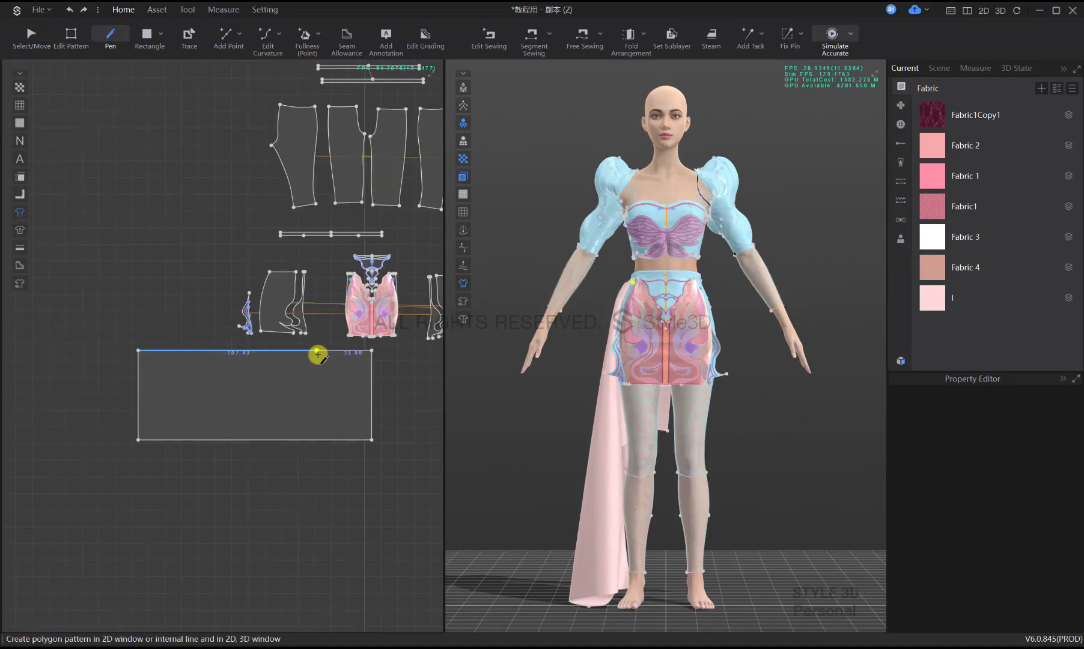
{"action": "left_click", "coordinate": [317, 350]}
{"action": "left_click", "coordinate": [203, 403], "text": "ctrl"}
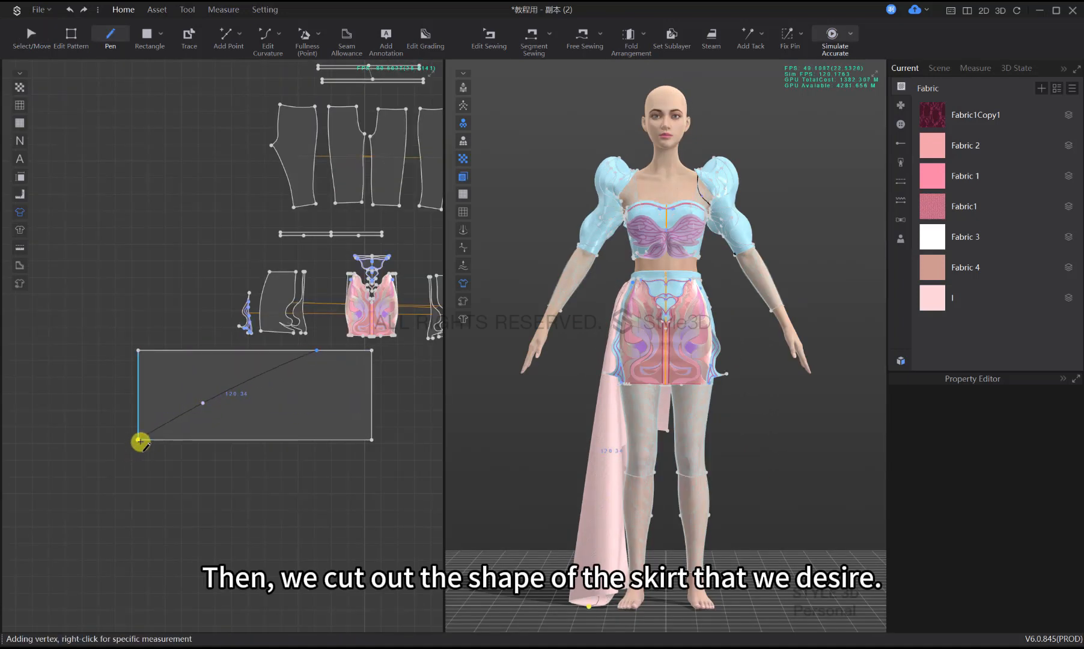
{"action": "left_click", "coordinate": [552, 440]}
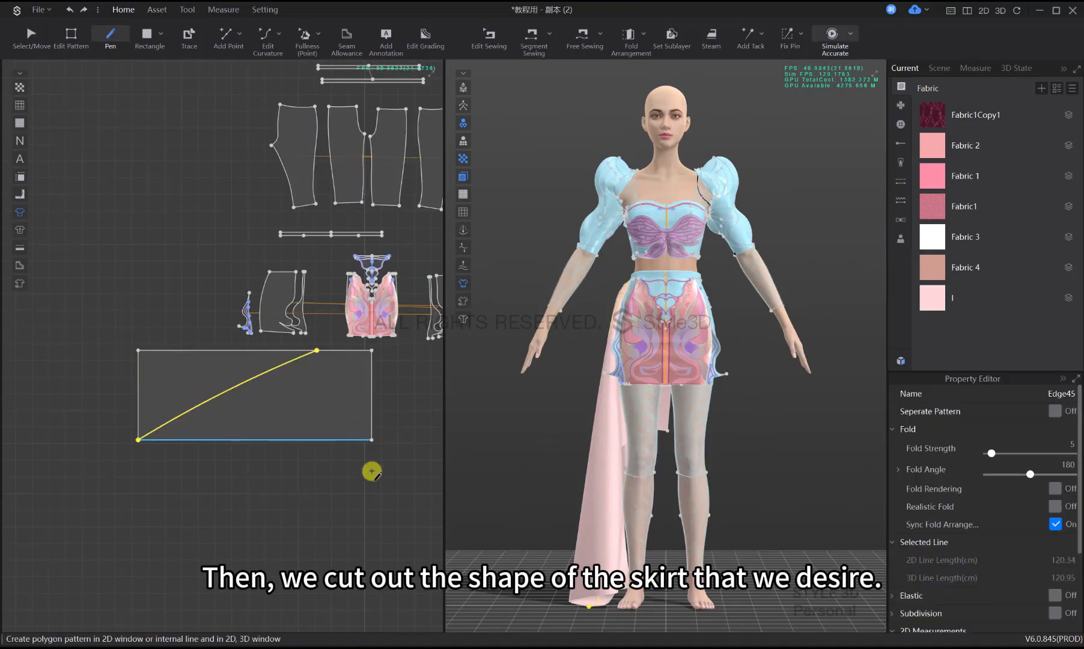
Cut the panel along the curved internal line and delete the triangular piece above it
{"action": "key", "text": "z"}
{"action": "right_click", "coordinate": [261, 379]}
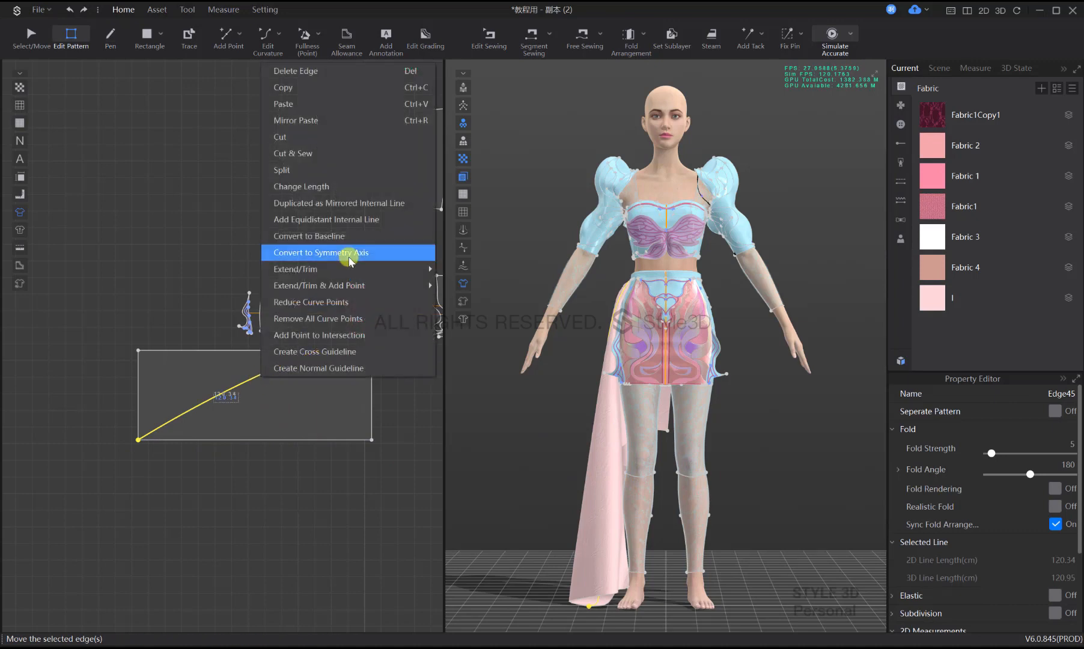
{"action": "left_click", "coordinate": [289, 137]}
{"action": "key", "text": "a"}
{"action": "left_click", "coordinate": [182, 378]}
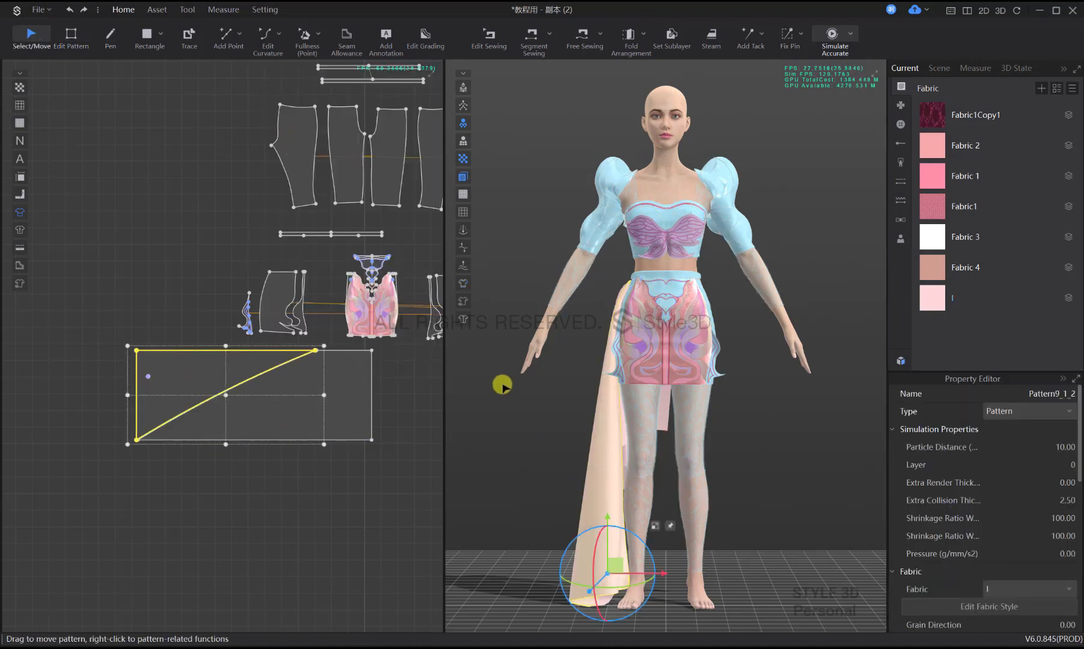
{"action": "key", "text": "Delete"}
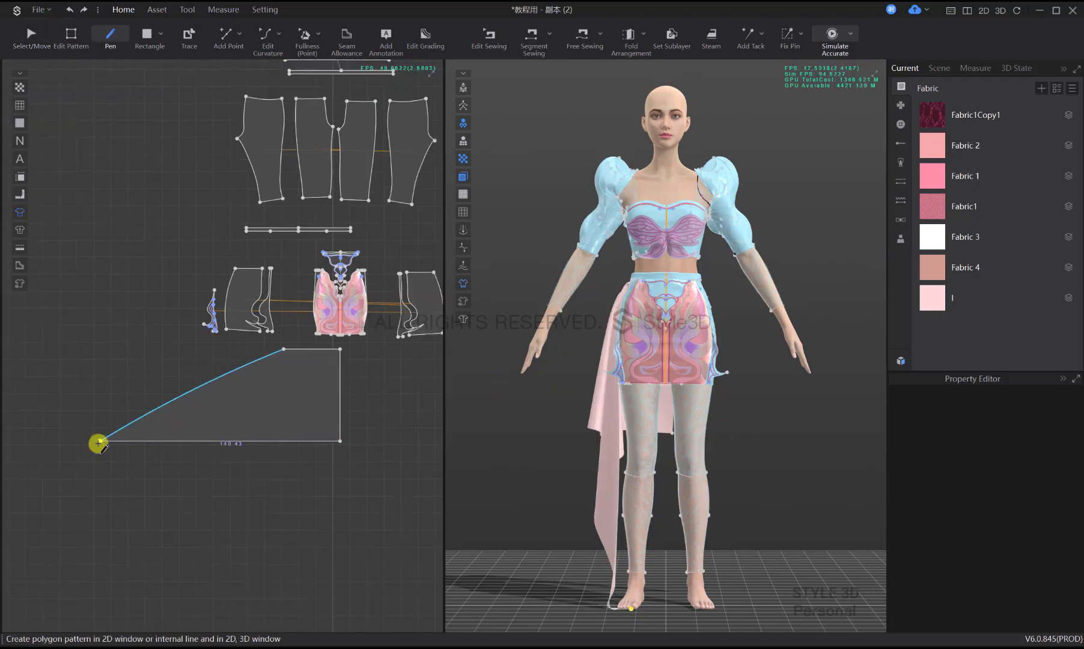
Draw a wavy internal hem line from the panel's pointed outer tip, arching up mid-panel, to the lower corner of the centre edge
{"action": "left_click", "coordinate": [100, 441]}
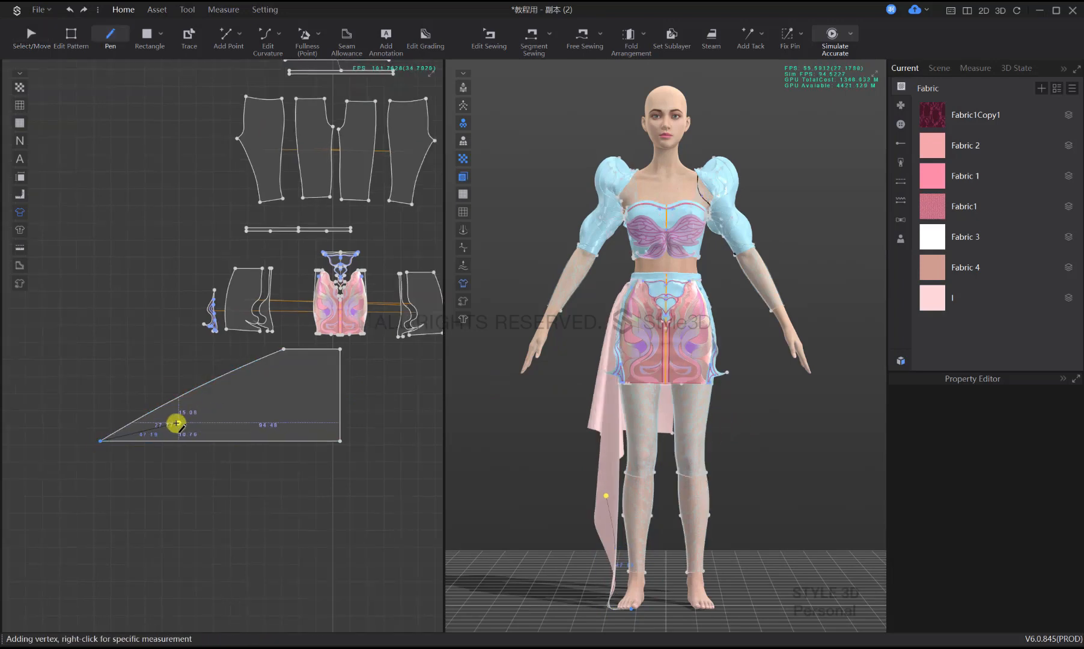
{"action": "left_click", "coordinate": [214, 412]}
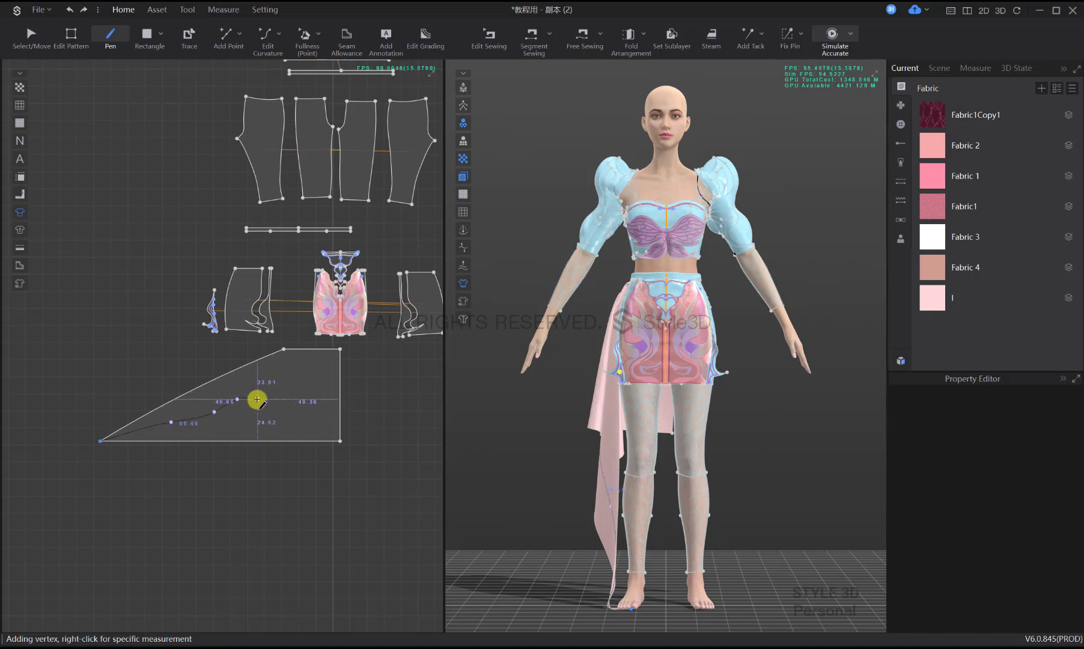
{"action": "key", "text": "BackSpace"}
{"action": "left_click", "coordinate": [218, 411]}
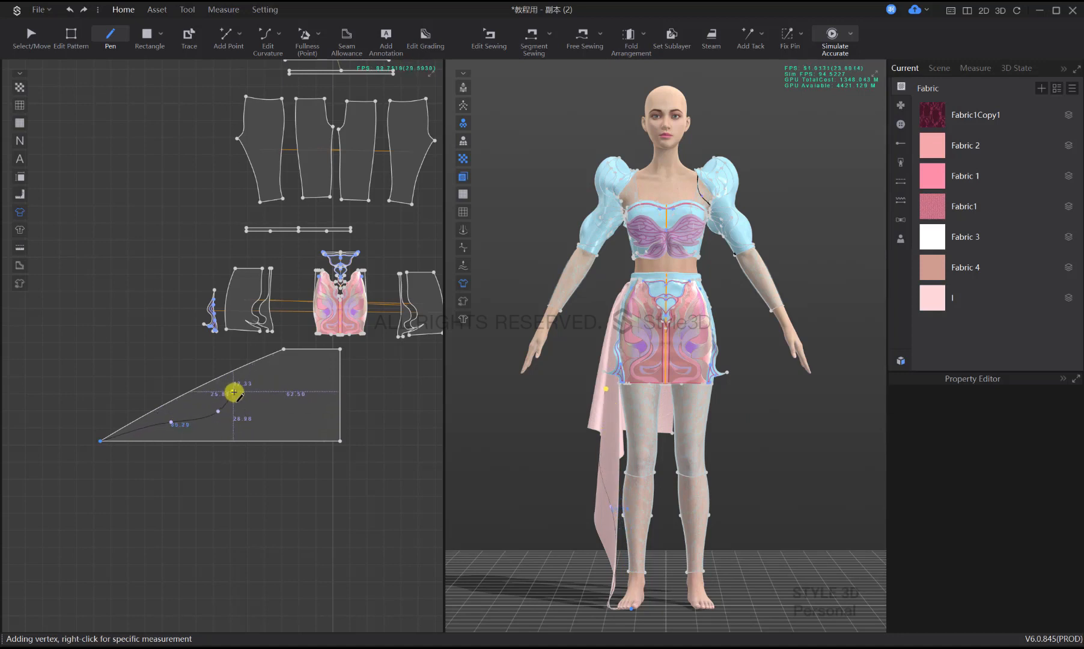
{"action": "left_click", "coordinate": [233, 392]}
{"action": "left_click", "coordinate": [260, 395]}
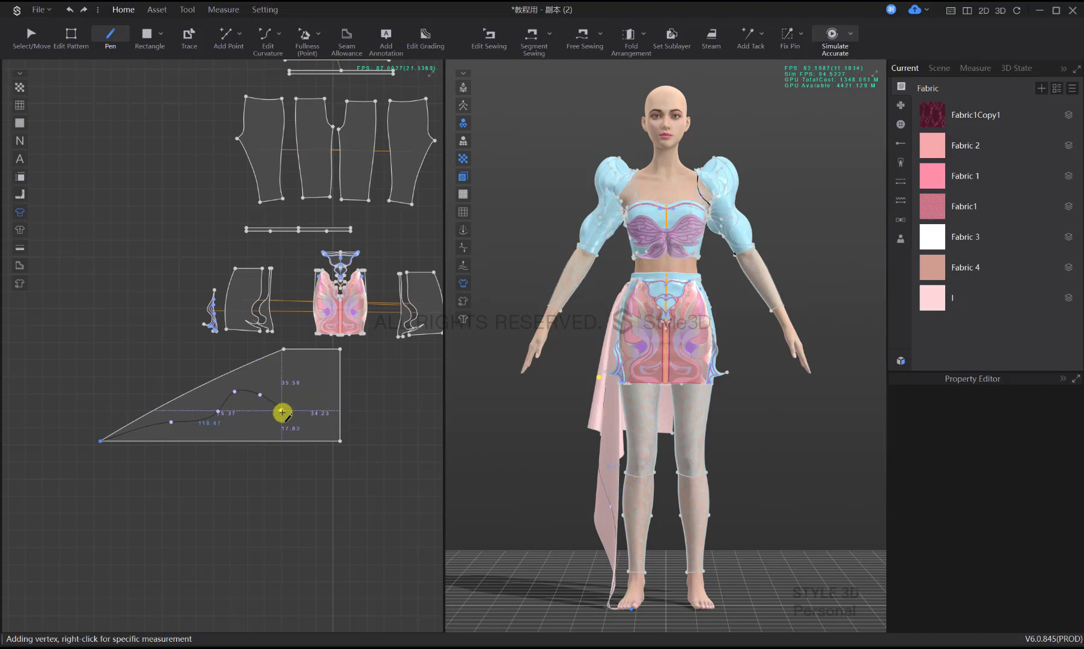
{"action": "left_click", "coordinate": [284, 413]}
{"action": "left_click", "coordinate": [309, 413]}
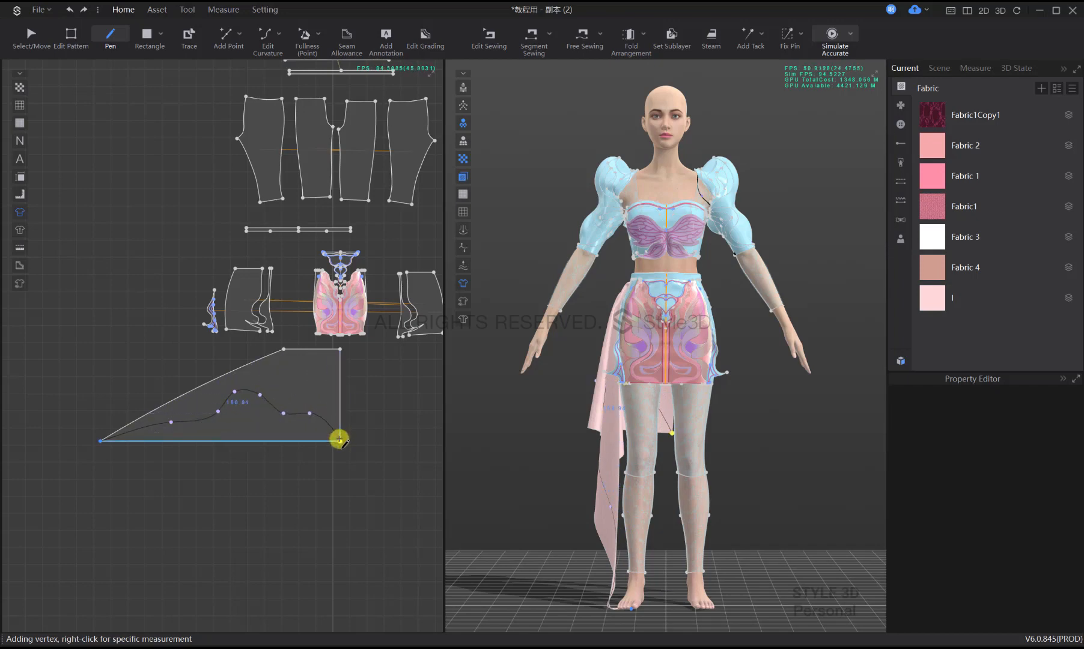
{"action": "left_click", "coordinate": [348, 421]}
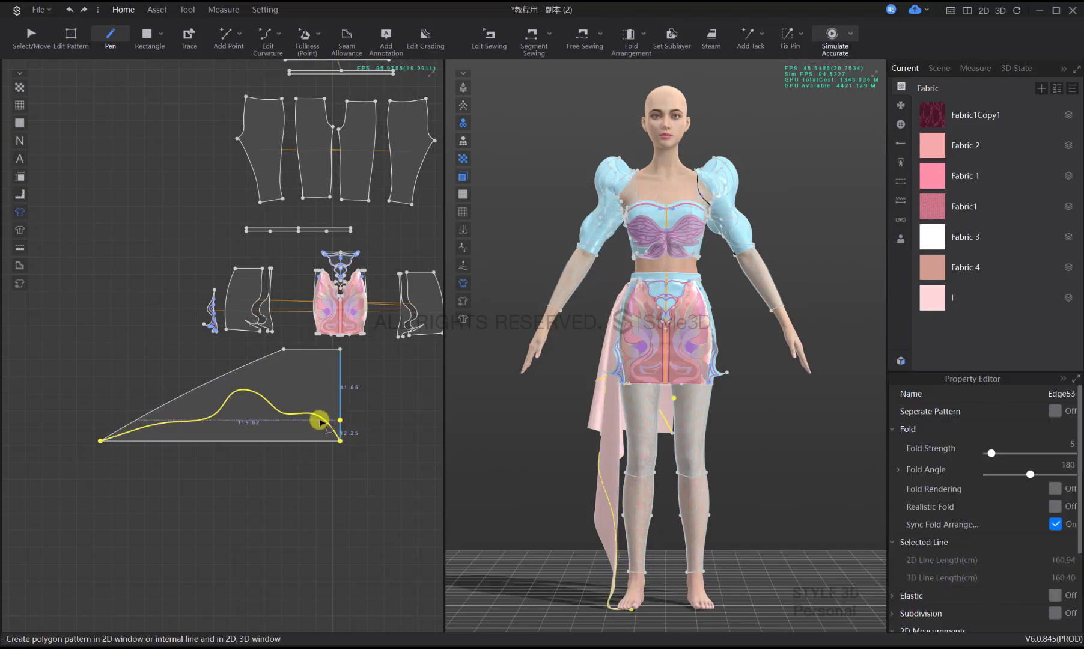
Cut the panel along the wavy hem line and remove the piece below it
{"action": "key", "text": "z"}
{"action": "right_click", "coordinate": [324, 419]}
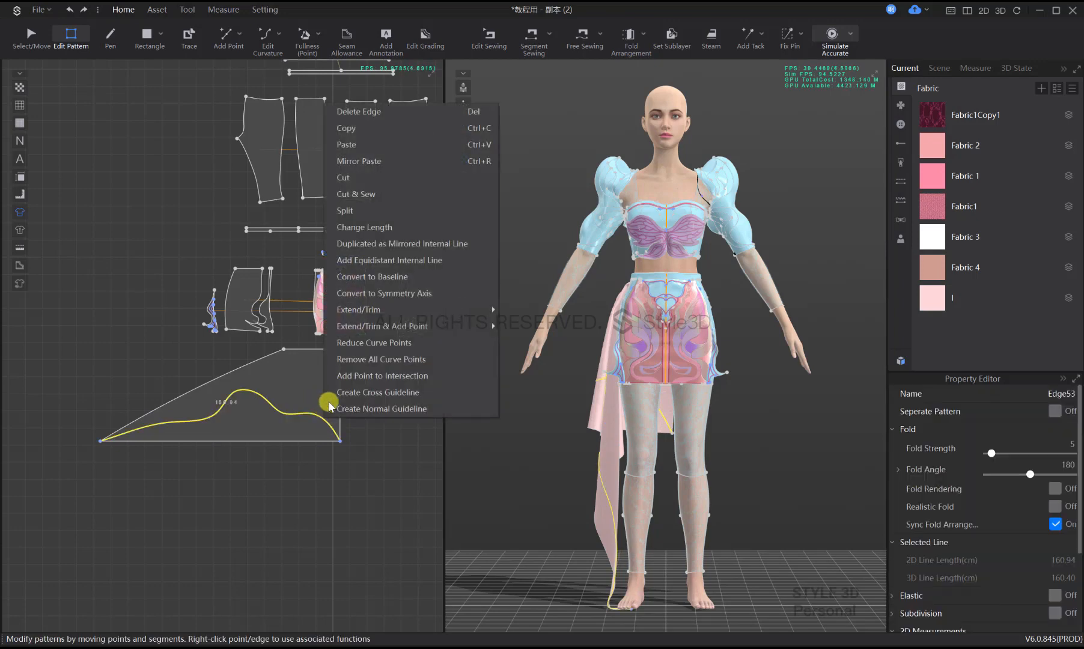
{"action": "left_click", "coordinate": [346, 177]}
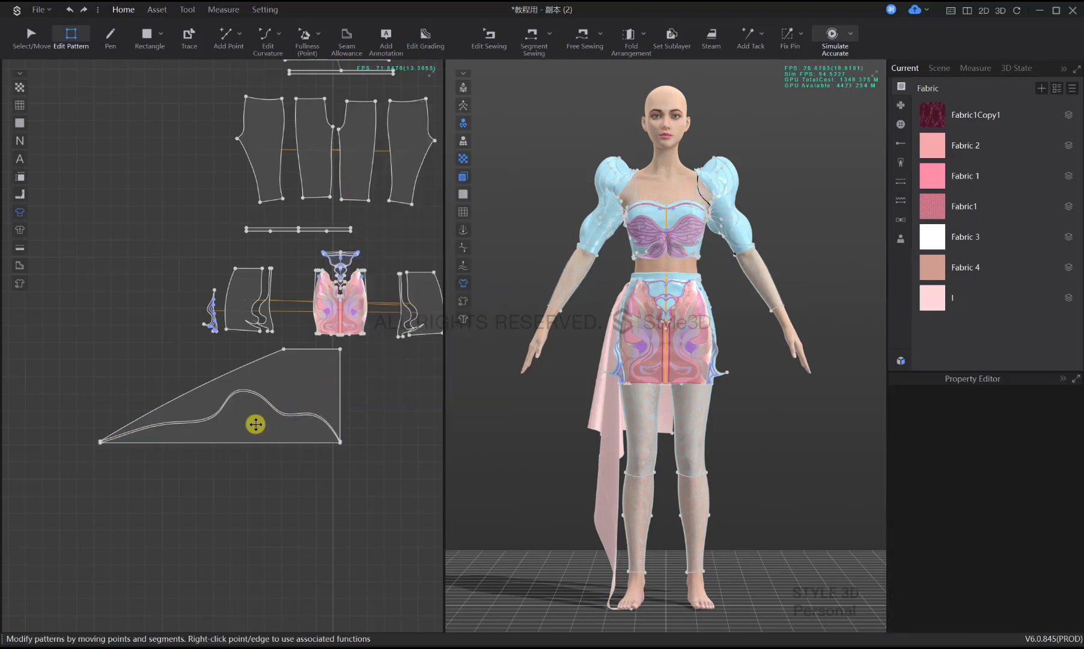
{"action": "key", "text": "a"}
{"action": "left_click", "coordinate": [256, 425]}
{"action": "left_click", "coordinate": [390, 486]}
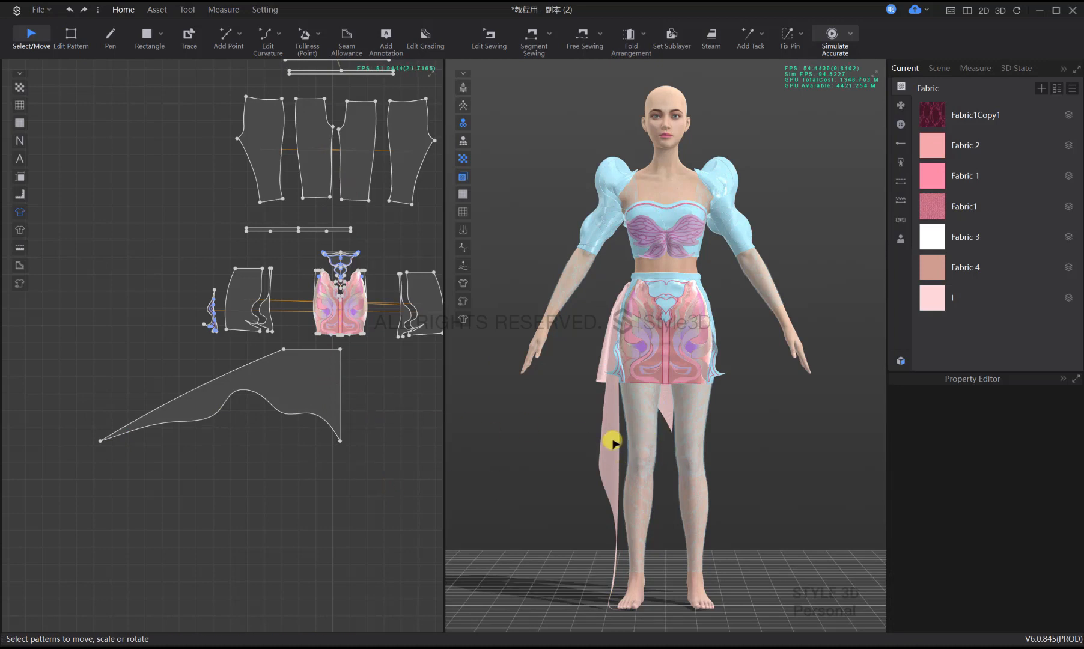
Run the simulation to drape the trimmed panel and check its shape from behind and the front
{"action": "left_click_drag", "start_coordinate": [612, 441], "coordinate": [604, 383]}
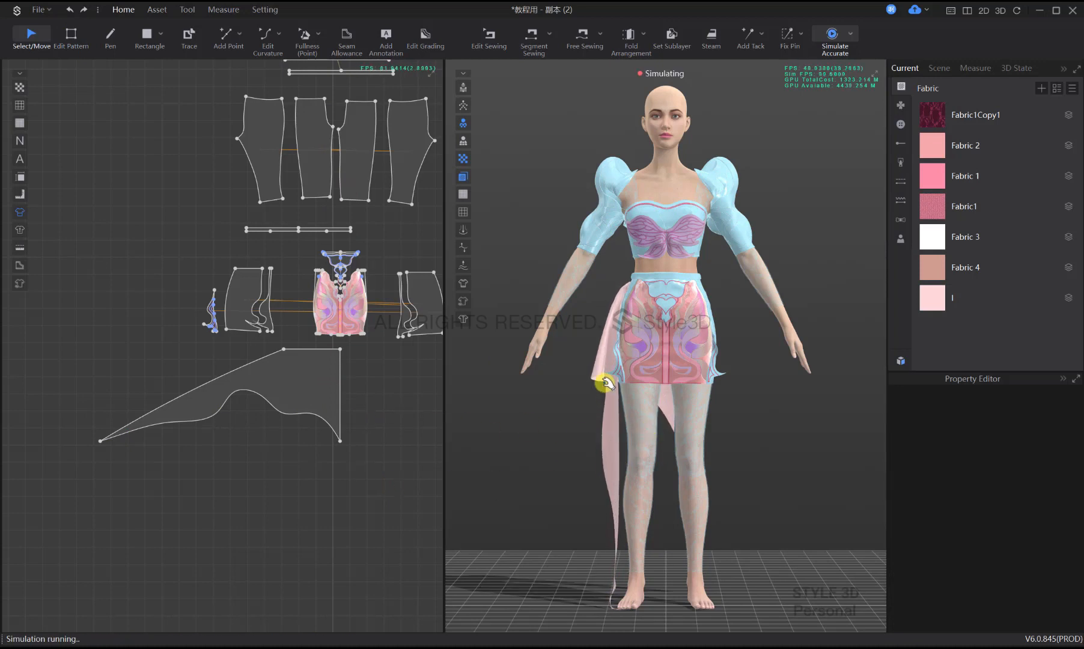
{"action": "right_click_drag", "start_coordinate": [603, 421], "coordinate": [800, 424]}
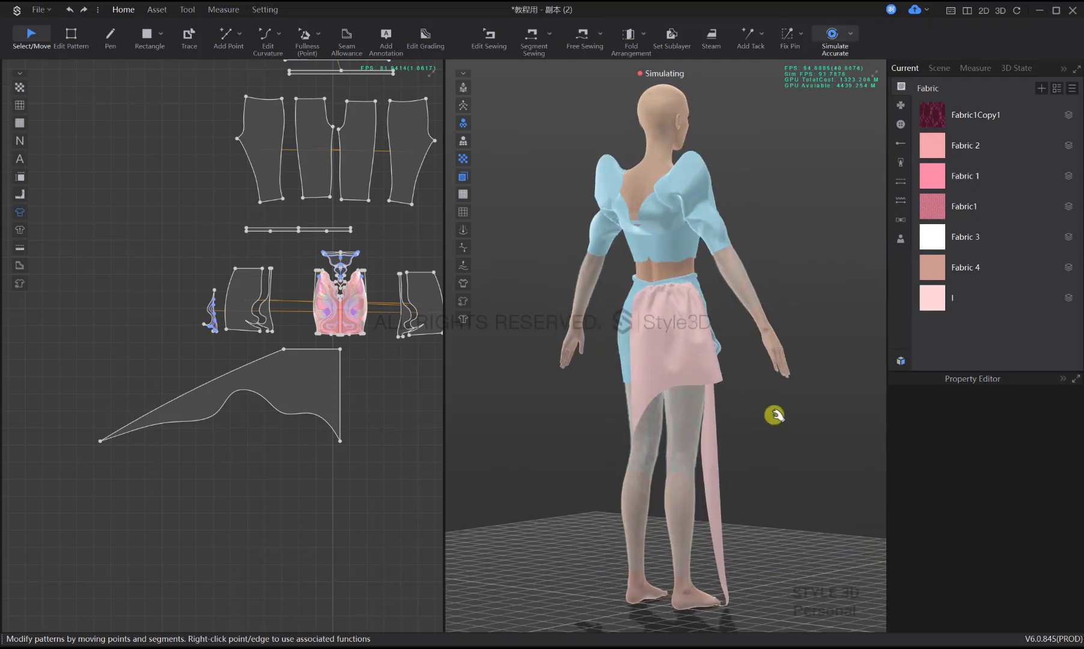
{"action": "right_click_drag", "start_coordinate": [693, 383], "coordinate": [535, 382]}
{"action": "key", "text": "space"}
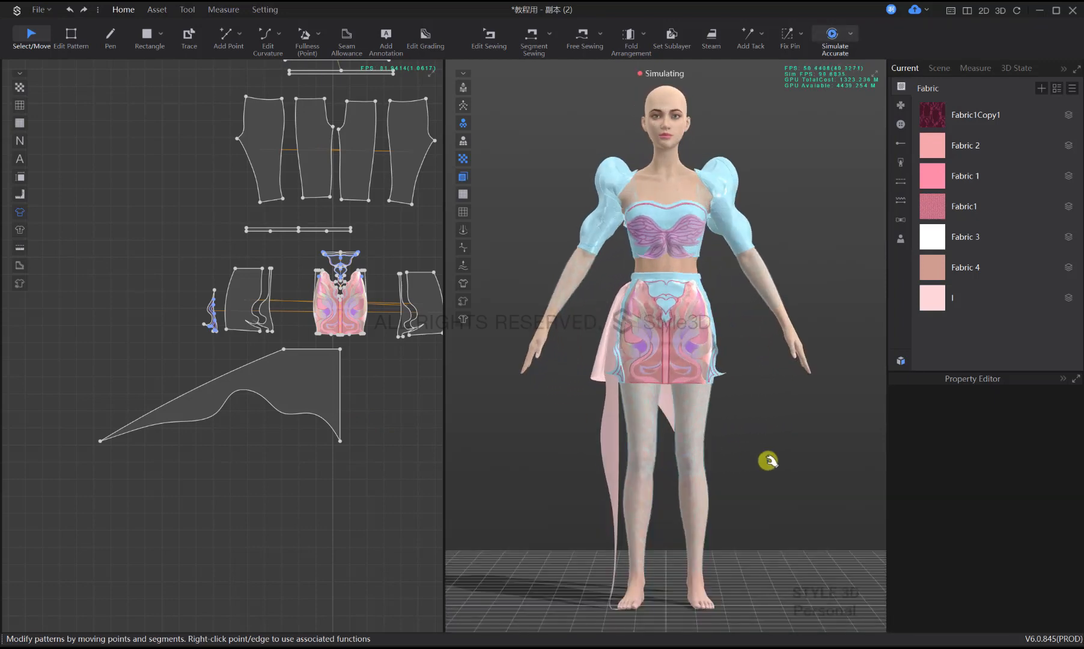
Create a symmetry pattern of the trimmed outer skirt panel and place it beside the original with a small gap at the centre
{"action": "left_click", "coordinate": [311, 367]}
{"action": "right_click", "coordinate": [313, 367]}
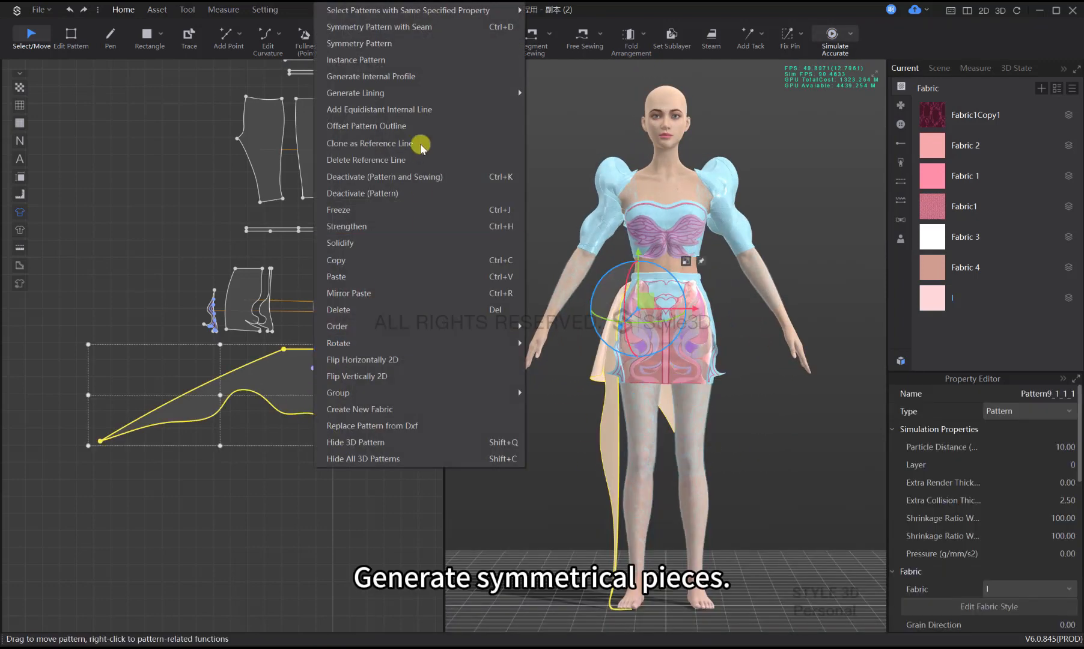
{"action": "left_click", "coordinate": [404, 43]}
{"action": "scroll", "coordinate": [267, 383], "scroll_direction": "up", "scroll_amount": 2}
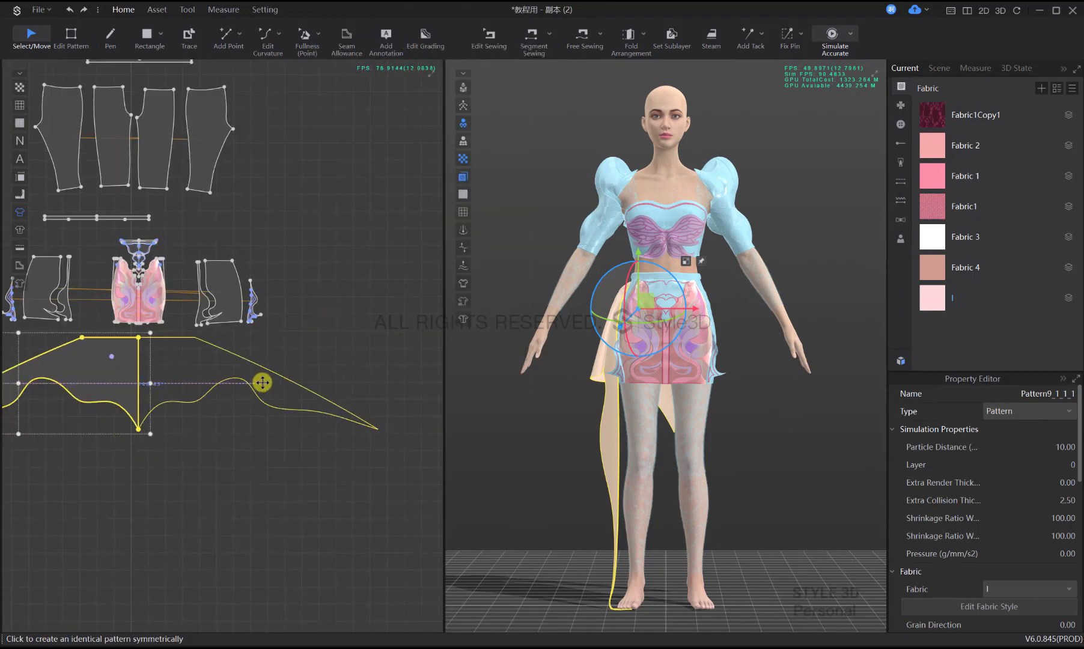
{"action": "left_click", "coordinate": [263, 382]}
{"action": "left_click_drag", "start_coordinate": [189, 368], "coordinate": [199, 368]}
{"action": "left_click", "coordinate": [255, 462]}
{"action": "middle_click_drag", "start_coordinate": [317, 401], "coordinate": [419, 413]}
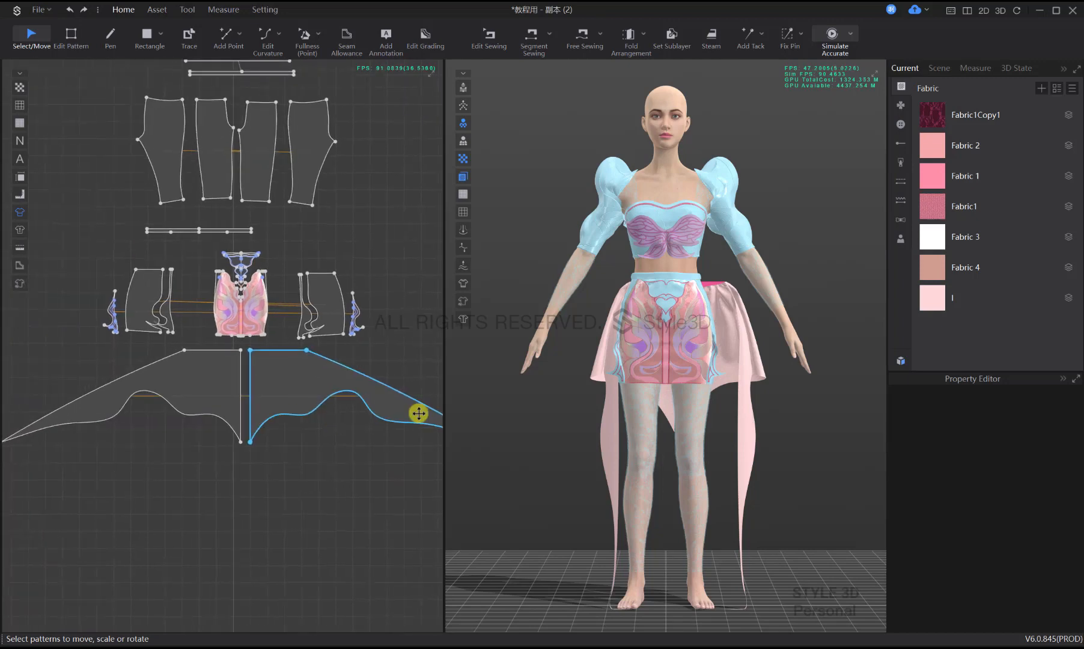
Sew the centre edges of the two outer skirt panels together with Segment Sewing
{"action": "key", "text": "n"}
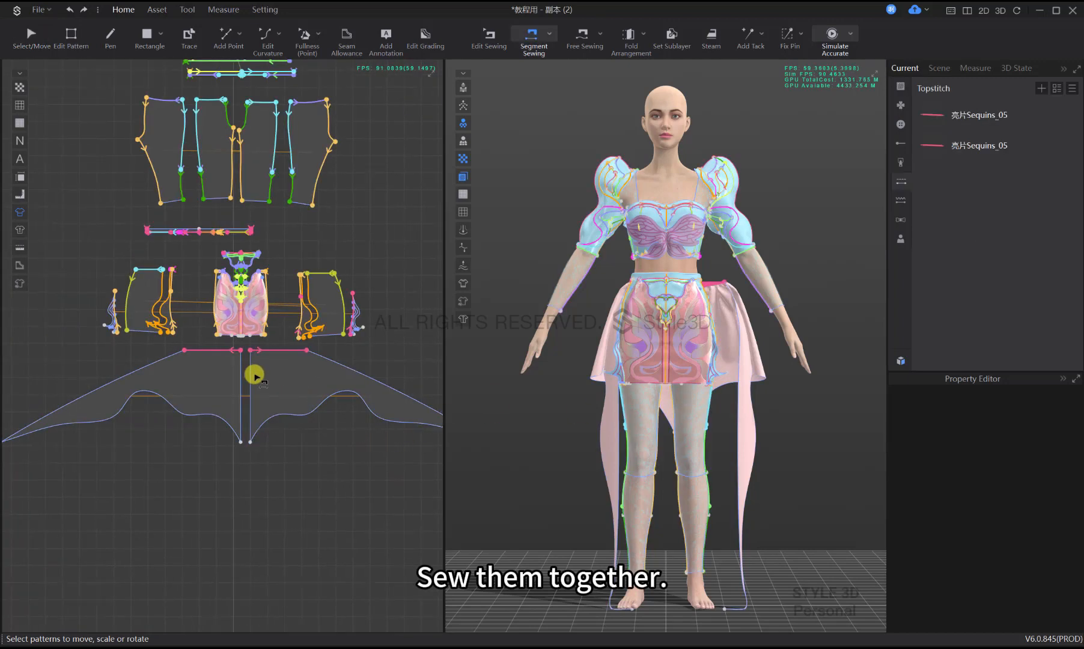
{"action": "left_click", "coordinate": [251, 374]}
{"action": "left_click", "coordinate": [240, 373]}
{"action": "key", "text": "q"}
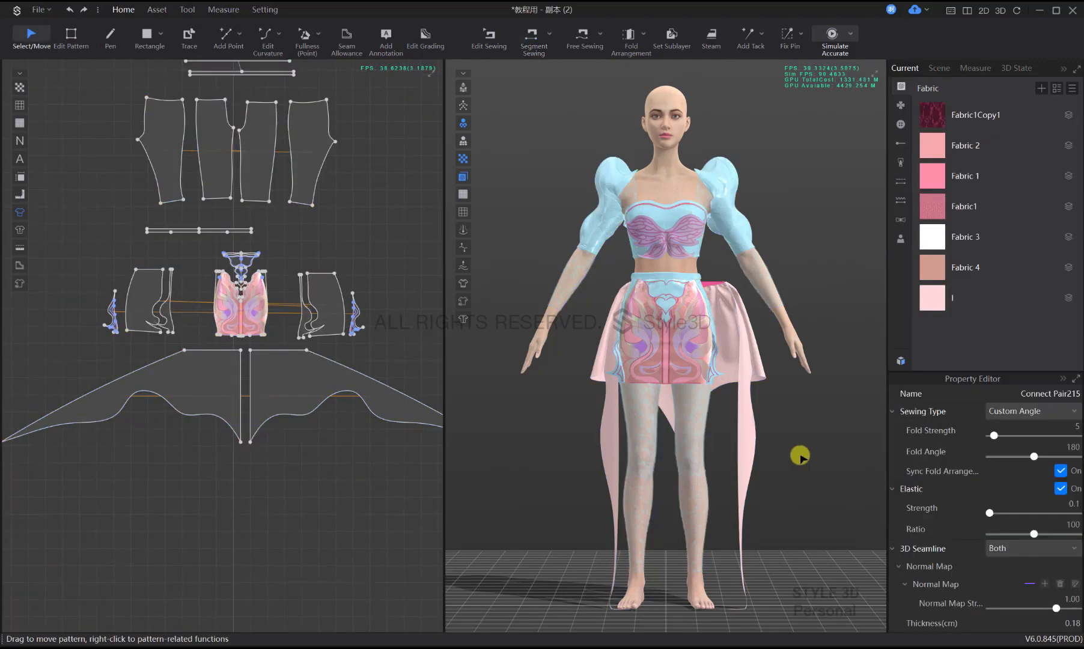
Apply Symmetry The Shape to the mirrored skirt panel in 3D and simulate the joined skirt, checking it from the back
{"action": "right_click", "coordinate": [736, 330]}
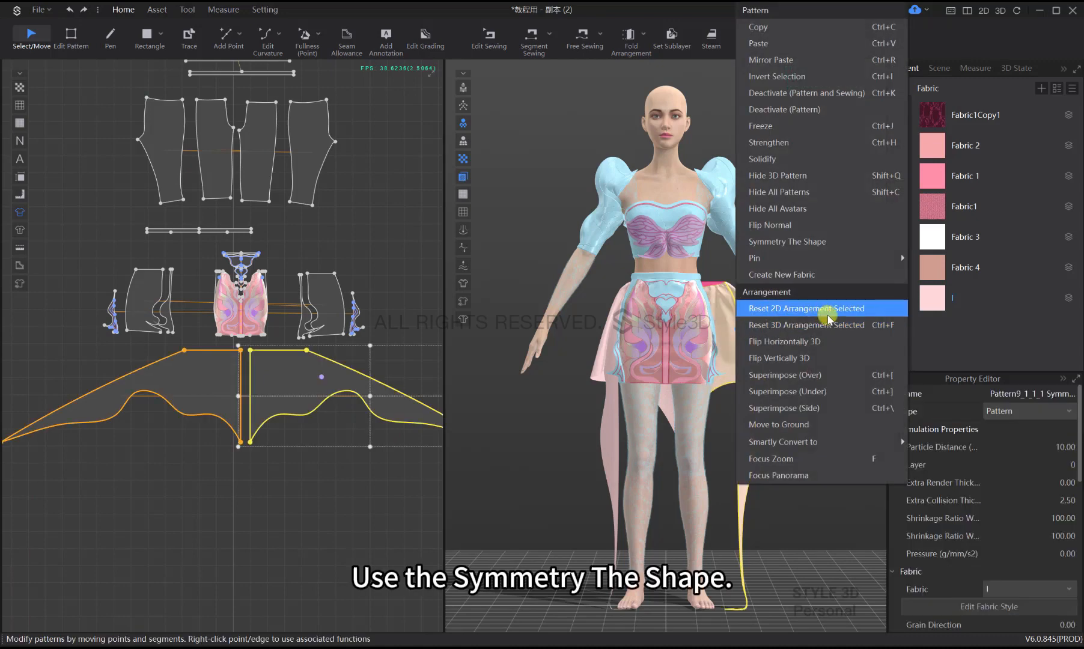
{"action": "left_click", "coordinate": [828, 248]}
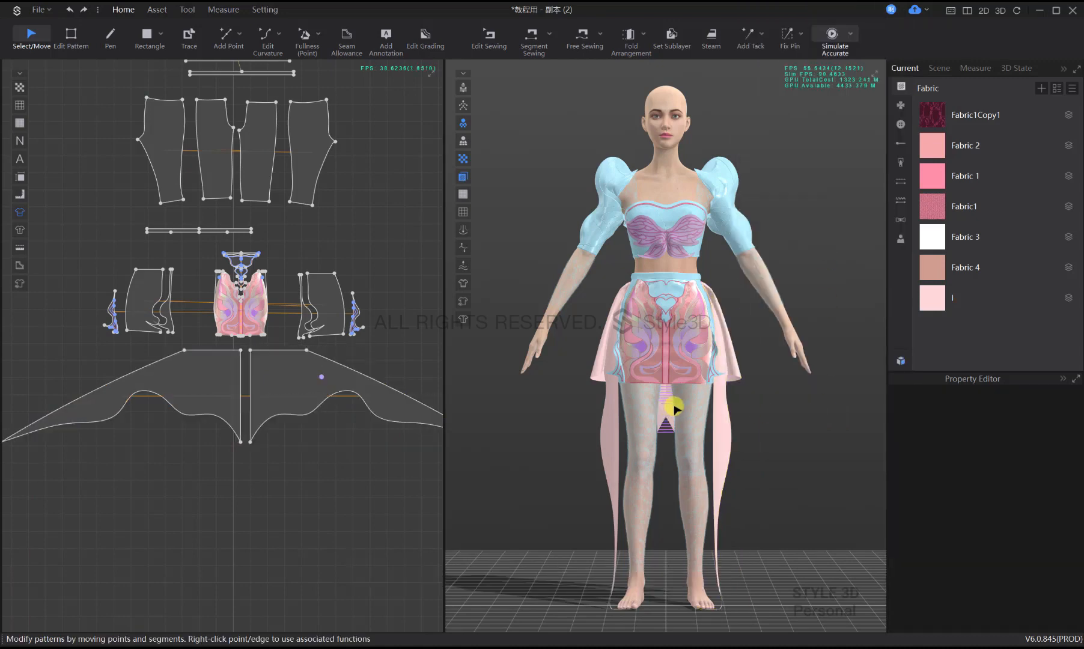
{"action": "key", "text": "space"}
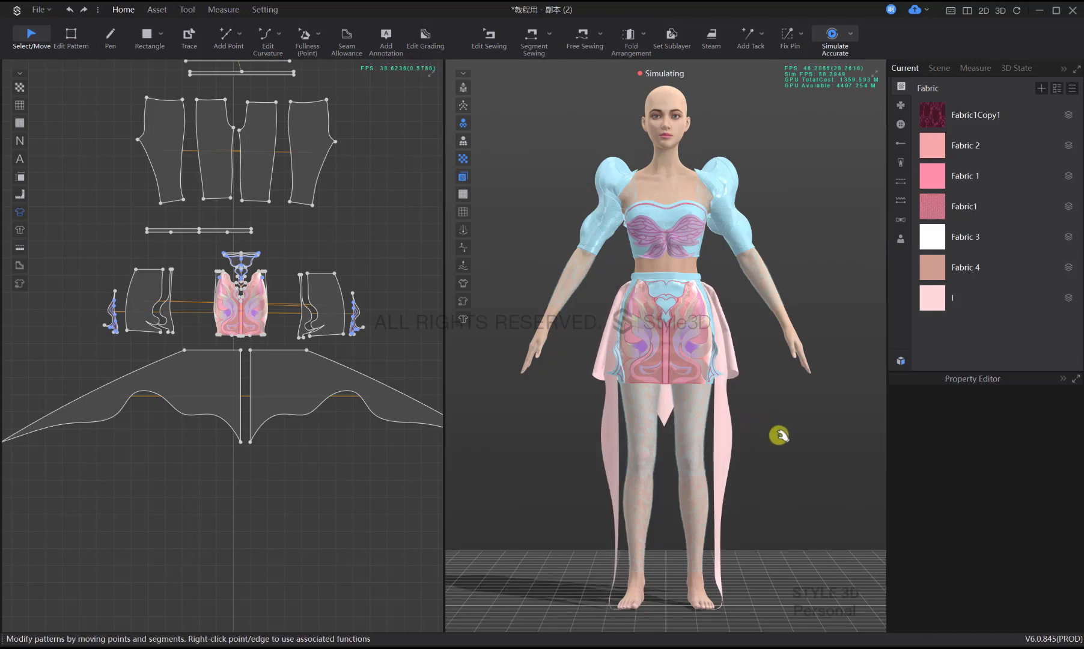
{"action": "right_click_drag", "start_coordinate": [779, 435], "coordinate": [523, 439]}
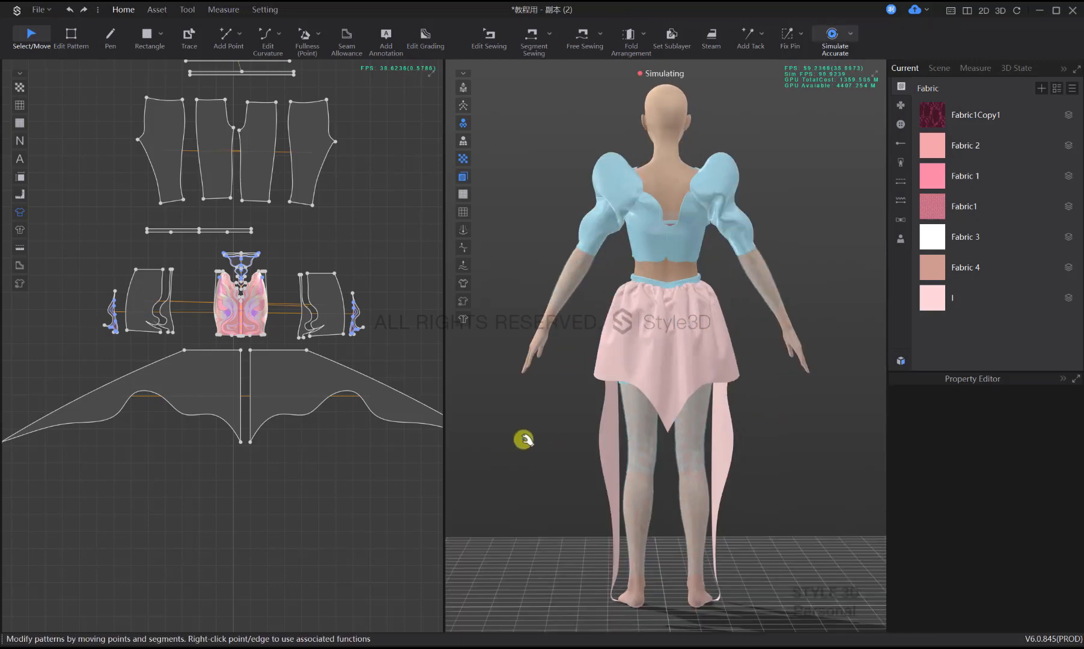
Tug the two joined outer skirt panels at the back during simulation to even out their drape
{"action": "left_click", "coordinate": [675, 348]}
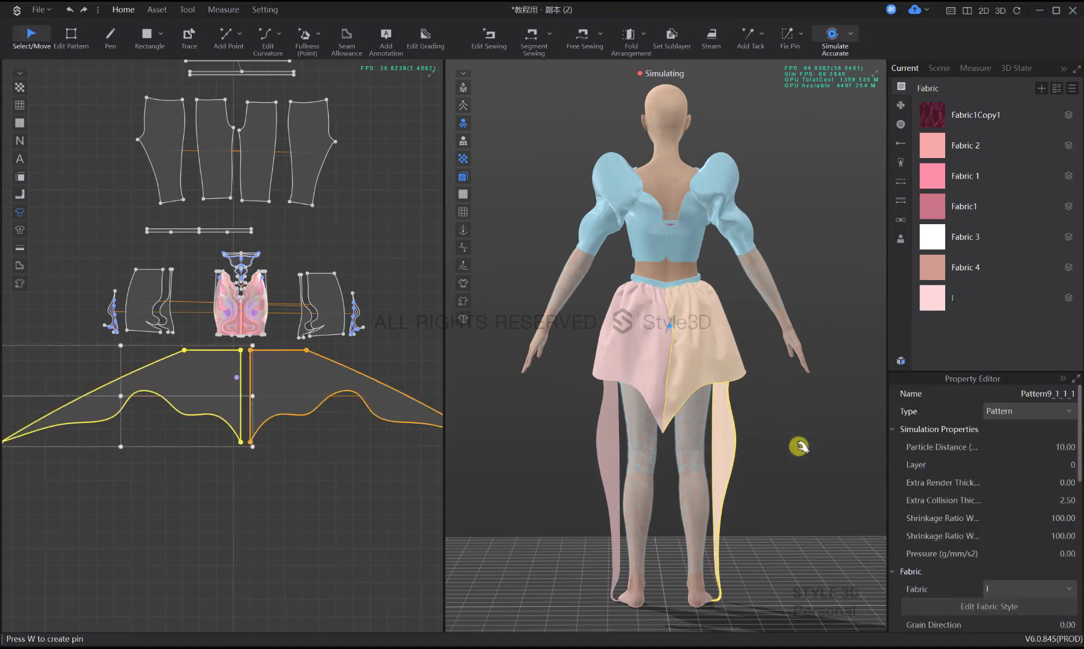
{"action": "left_click", "coordinate": [799, 446]}
{"action": "left_click", "coordinate": [649, 339]}
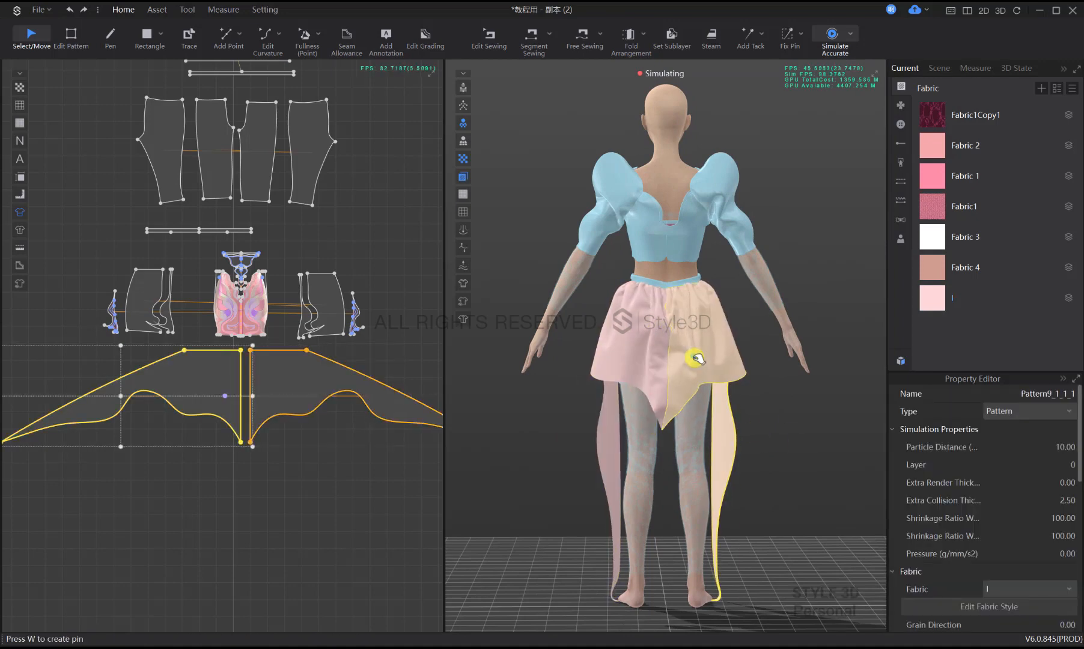
{"action": "left_click_drag", "start_coordinate": [696, 359], "coordinate": [680, 310]}
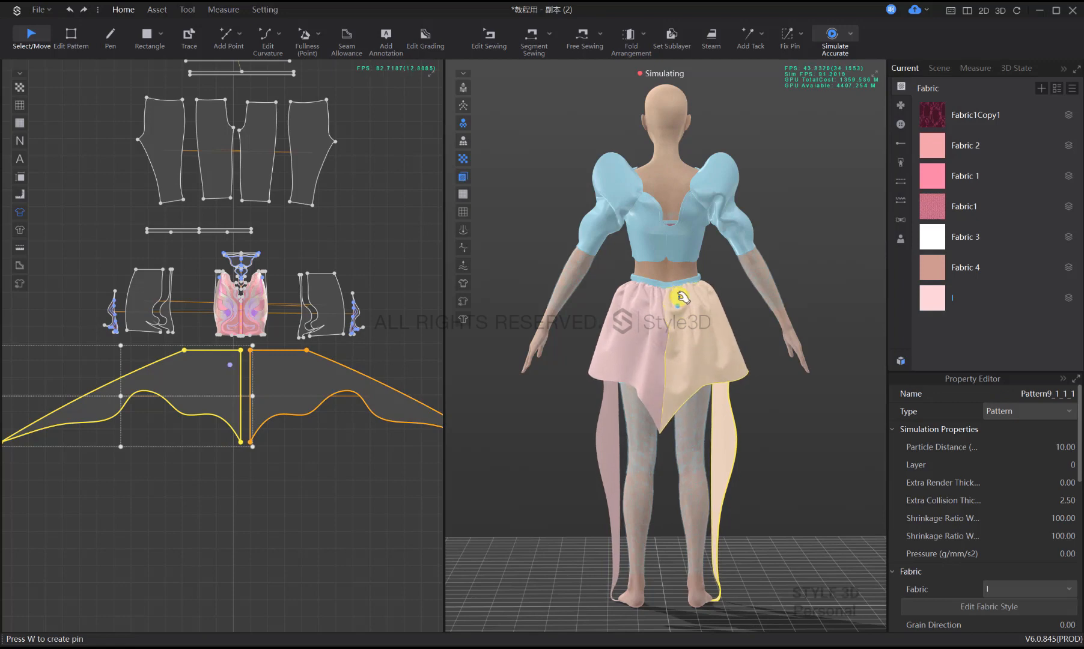
Unfreeze the inner skirt and waistband patterns, simulate them together with the outer skirt, and adjust the drape from the front
{"action": "left_click_drag", "start_coordinate": [399, 339], "coordinate": [37, 214]}
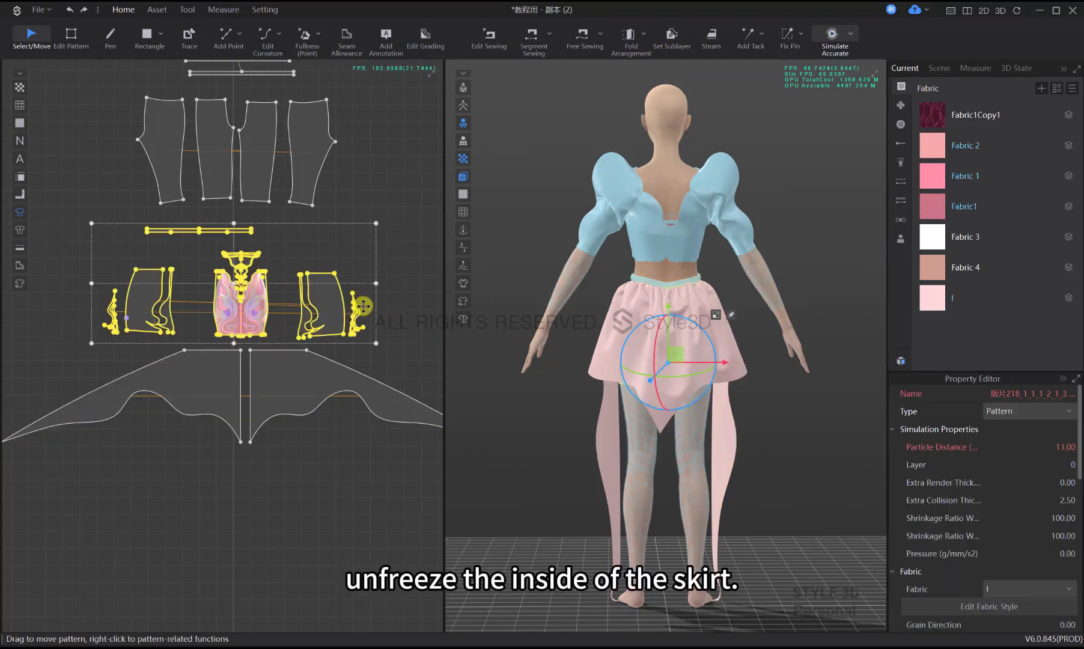
{"action": "left_click", "coordinate": [770, 380]}
{"action": "scroll", "coordinate": [767, 379], "scroll_direction": "up", "scroll_amount": 3}
{"action": "key", "text": "space"}
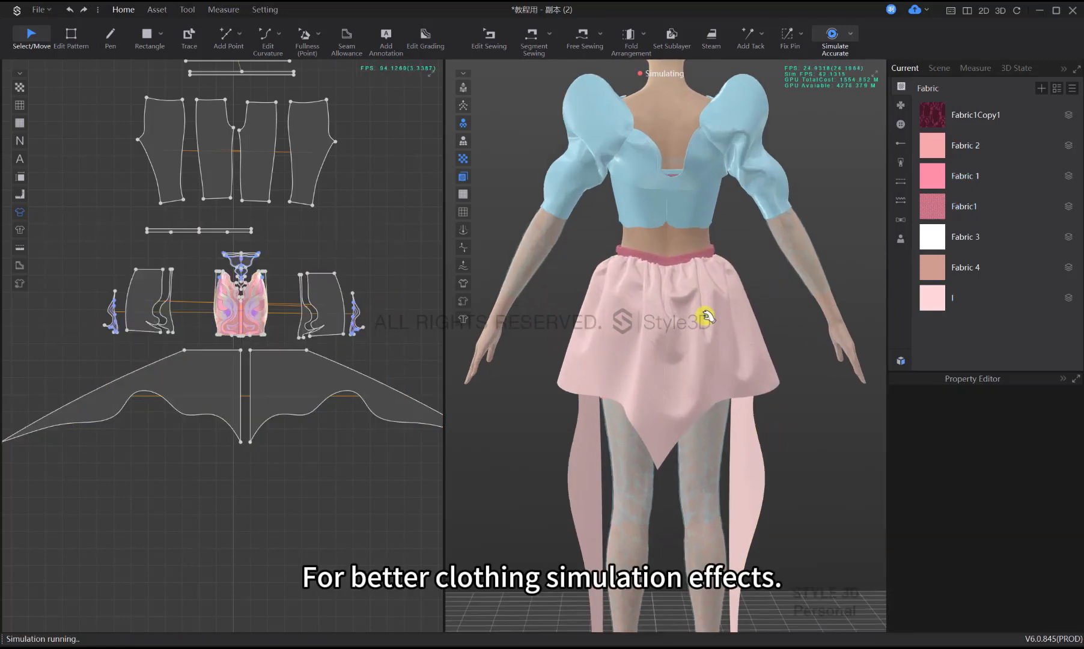
{"action": "key", "text": "2"}
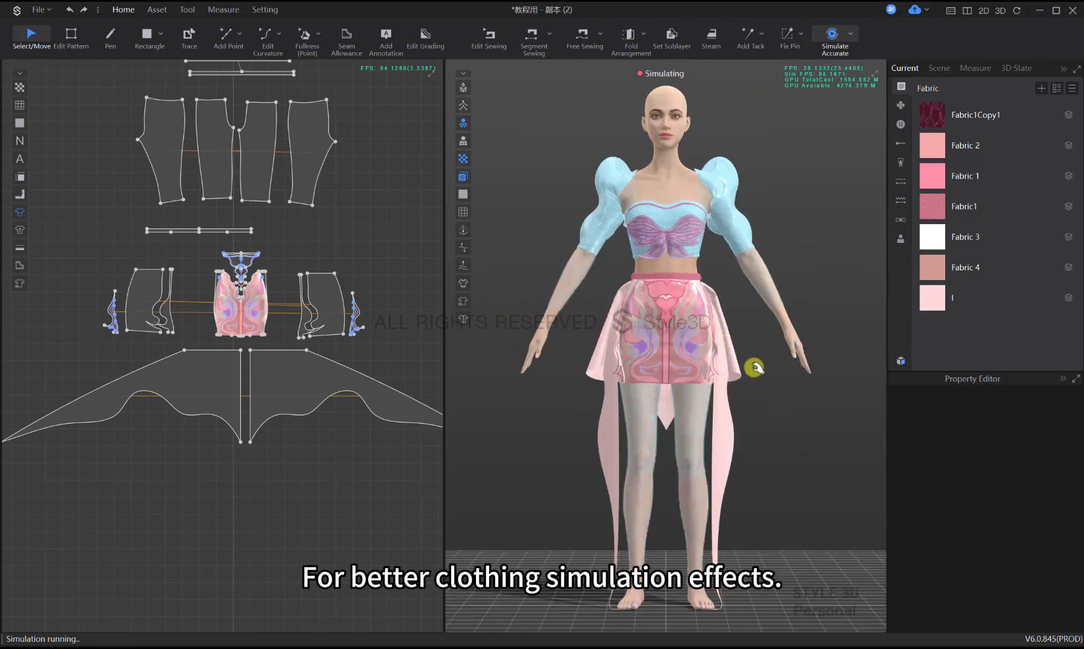
{"action": "left_click_drag", "start_coordinate": [714, 297], "coordinate": [728, 297]}
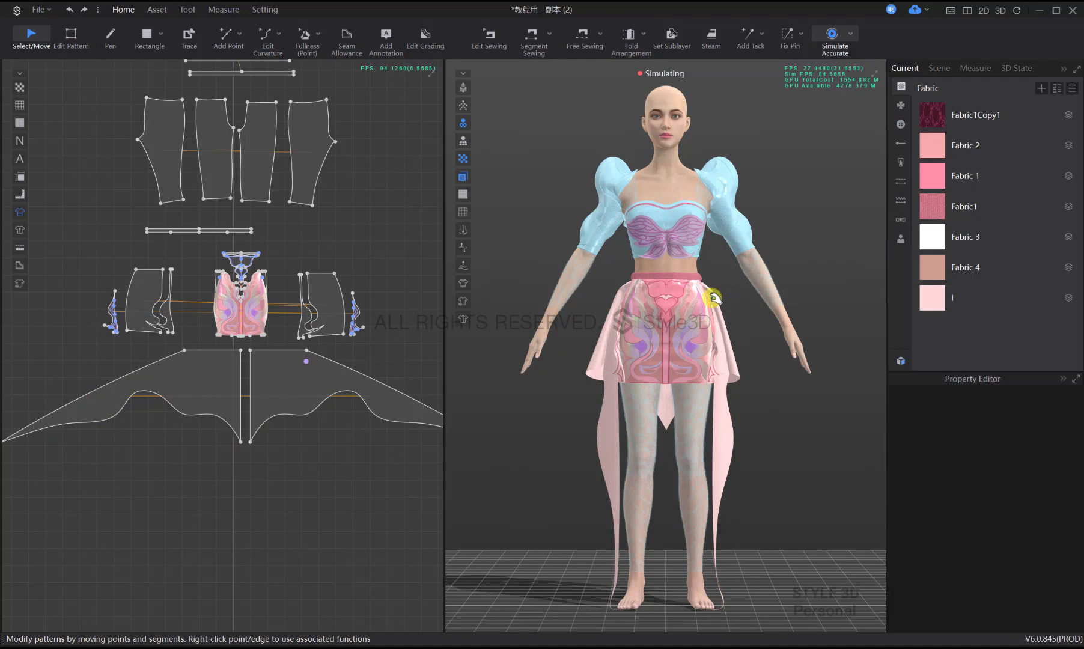
{"action": "left_click", "coordinate": [714, 297]}
Freeze the inner skirt and waistband patterns again and simulate the outer skirt, checking it from the back and front
{"action": "left_click_drag", "start_coordinate": [398, 330], "coordinate": [63, 220]}
{"action": "key", "text": "ctrl+k"}
{"action": "left_click", "coordinate": [804, 404]}
{"action": "scroll", "coordinate": [799, 405], "scroll_direction": "down", "scroll_amount": 1}
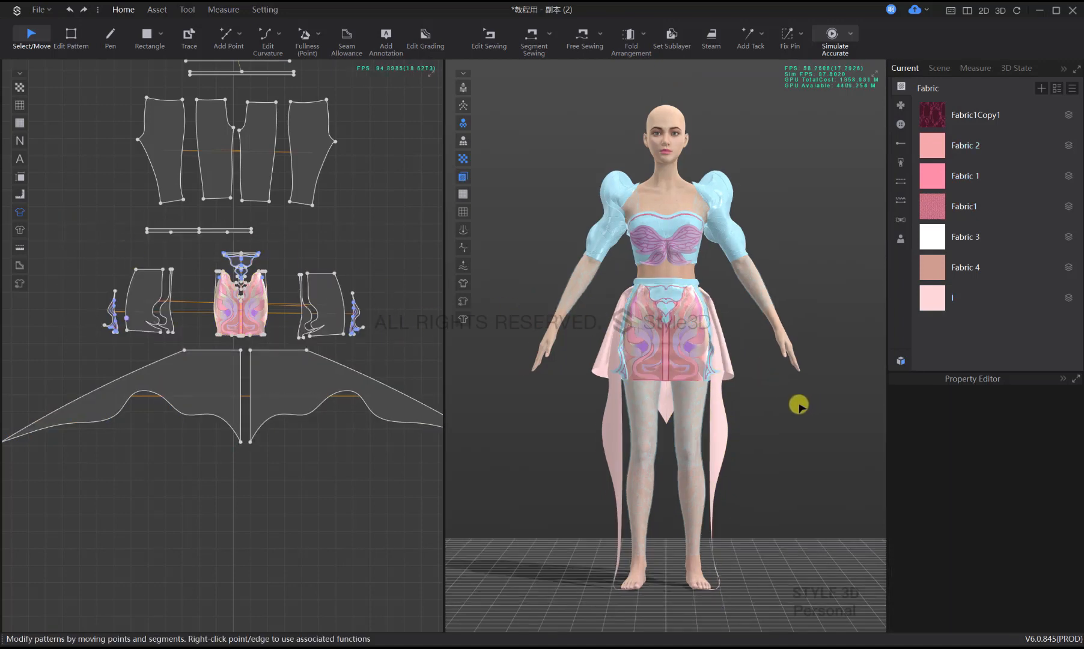
{"action": "scroll", "coordinate": [798, 405], "scroll_direction": "up", "scroll_amount": 1}
{"action": "key", "text": "space"}
{"action": "right_click_drag", "start_coordinate": [769, 396], "coordinate": [512, 407]}
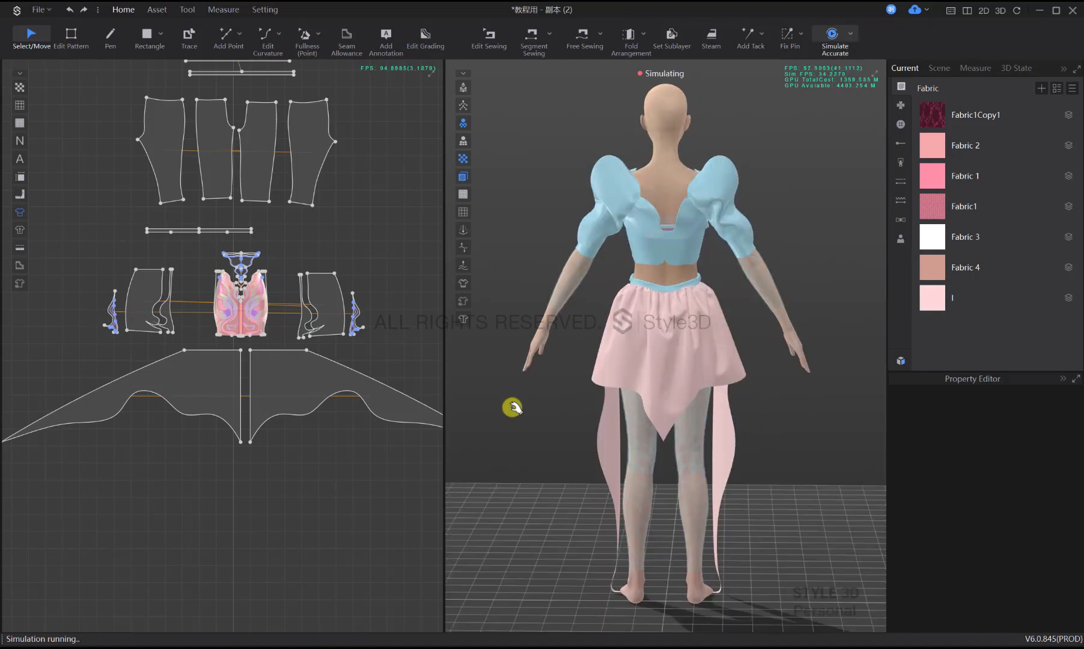
{"action": "key", "text": "2"}
Copy both outer skirt panels and paste the duplicates directly below the originals in the 2D pattern layout
{"action": "left_click", "coordinate": [387, 411]}
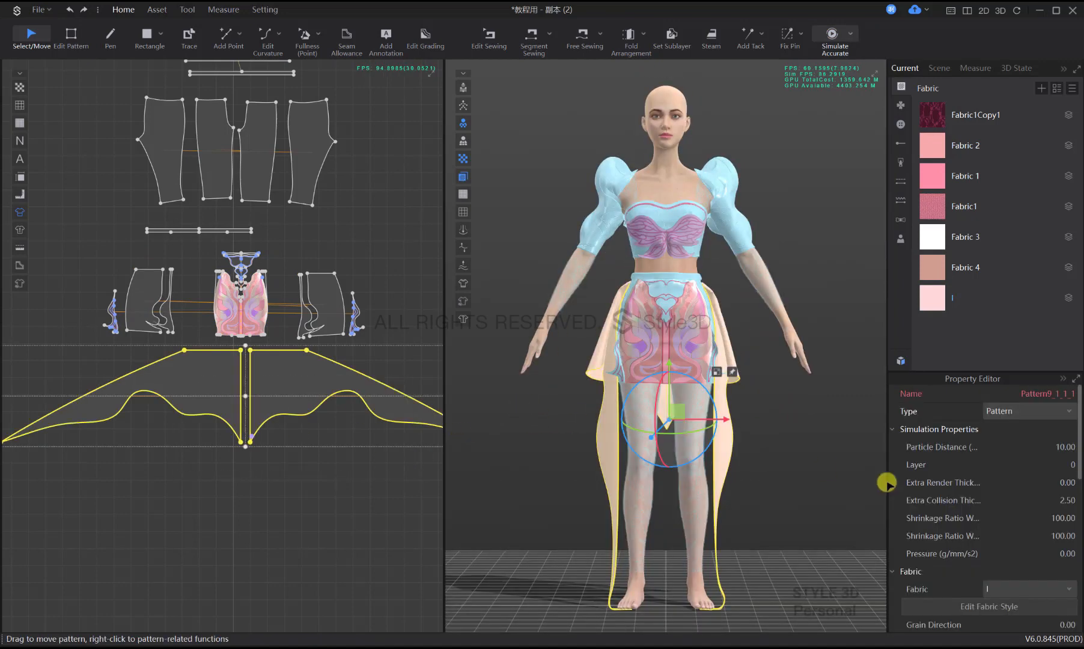
{"action": "left_click", "coordinate": [816, 446]}
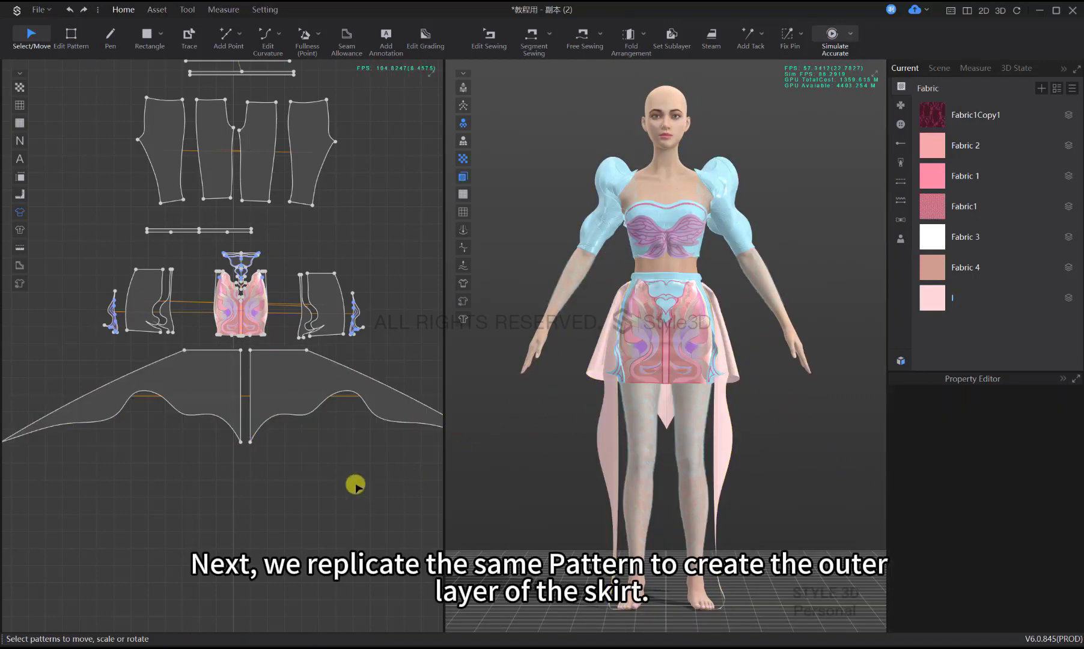
{"action": "scroll", "coordinate": [244, 502], "scroll_direction": "down", "scroll_amount": 5}
{"action": "scroll", "coordinate": [244, 504], "scroll_direction": "up", "scroll_amount": 5}
{"action": "left_click", "coordinate": [280, 446]}
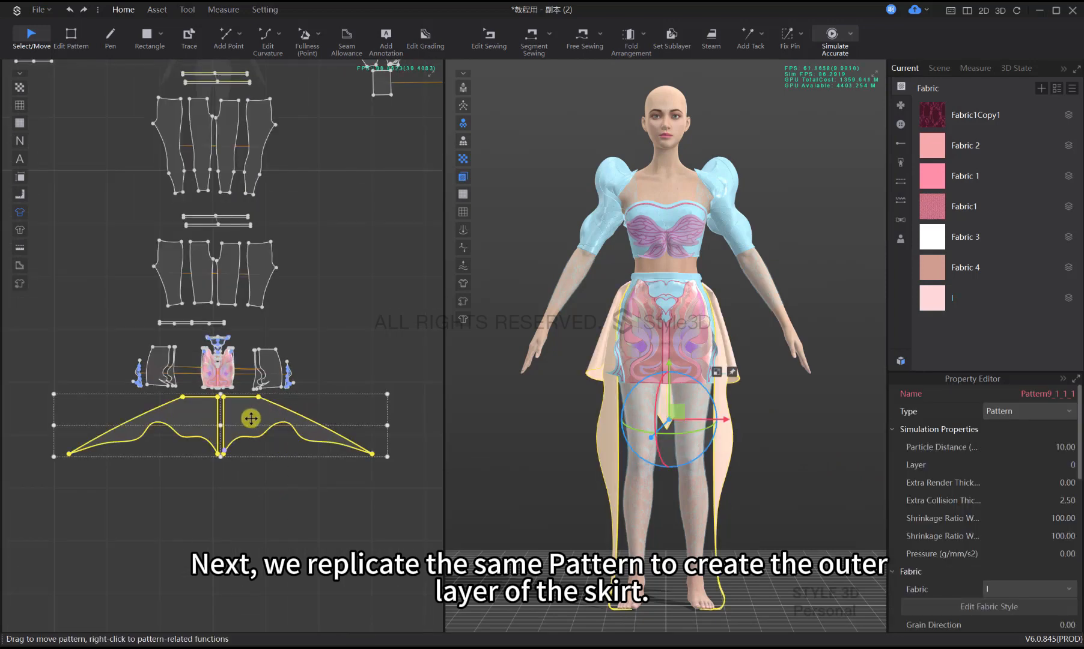
{"action": "scroll", "coordinate": [249, 418], "scroll_direction": "down", "scroll_amount": 3}
{"action": "key", "text": "ctrl+c"}
{"action": "key", "text": "ctrl+v"}
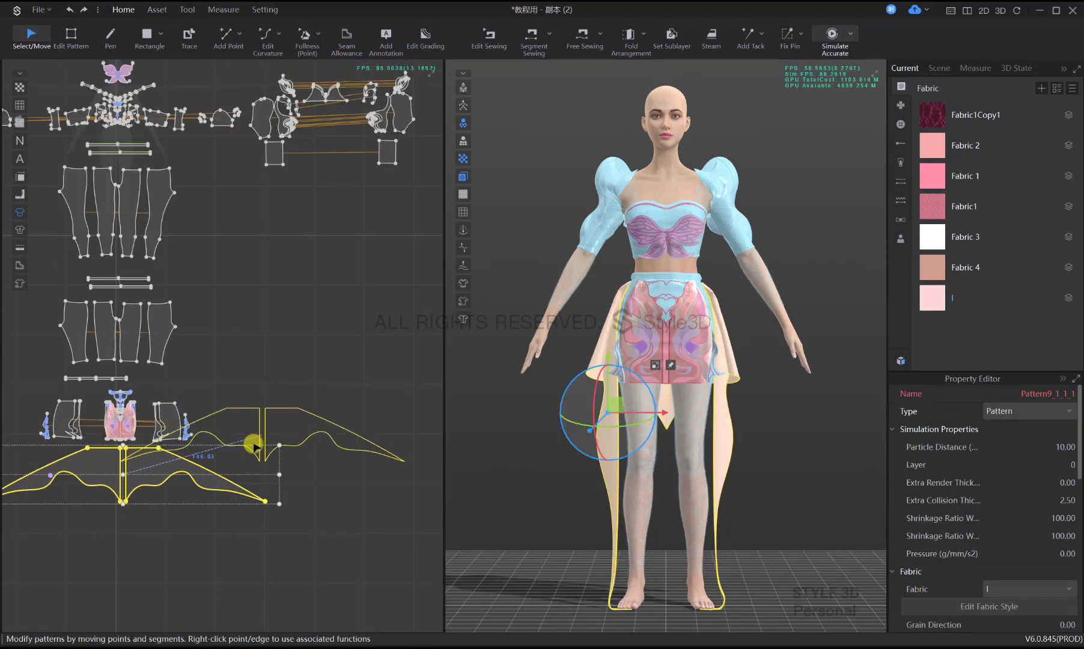
{"action": "middle_click_drag", "start_coordinate": [172, 518], "coordinate": [270, 482]}
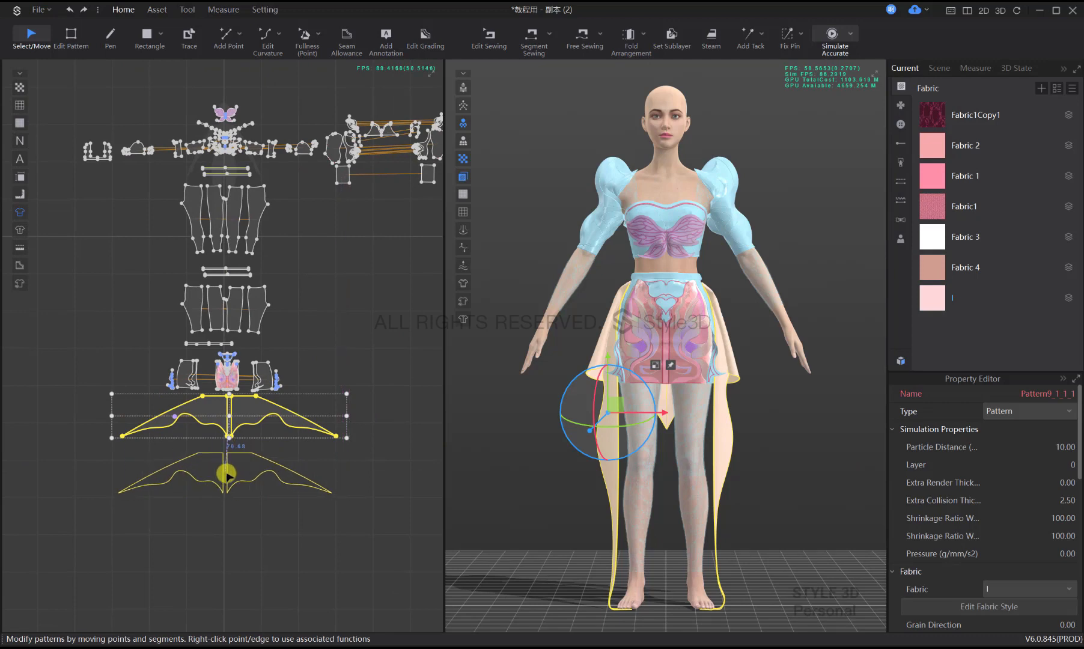
{"action": "left_click", "coordinate": [333, 481]}
Raise the copied skirt panels to waist height in 3D and move them back behind the original outer skirt
{"action": "left_click", "coordinate": [716, 528]}
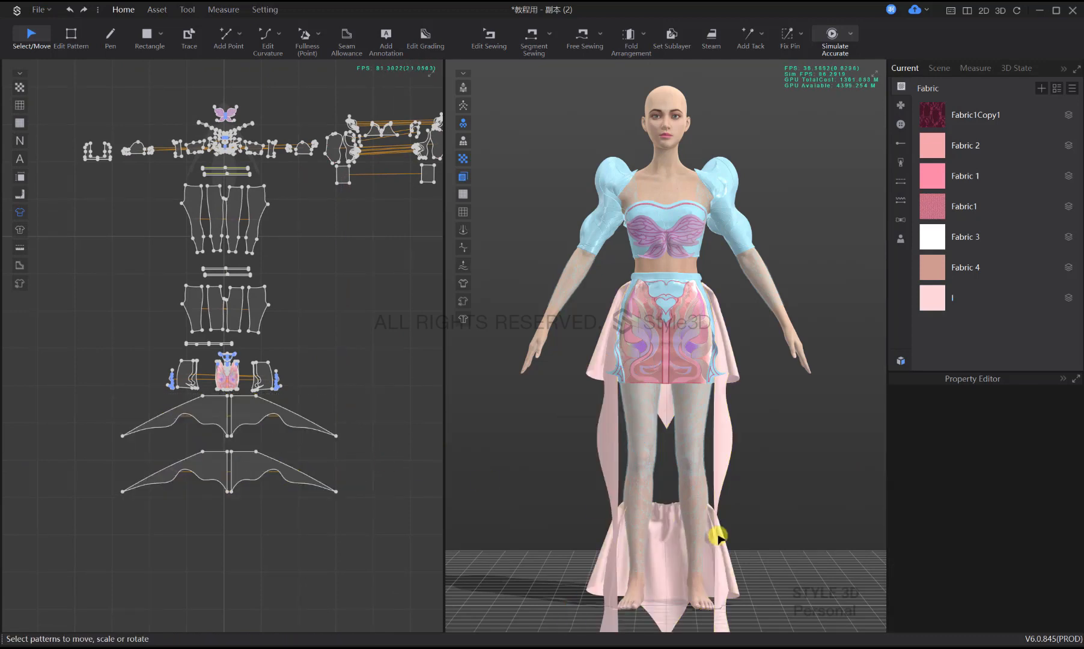
{"action": "left_click", "coordinate": [655, 457]}
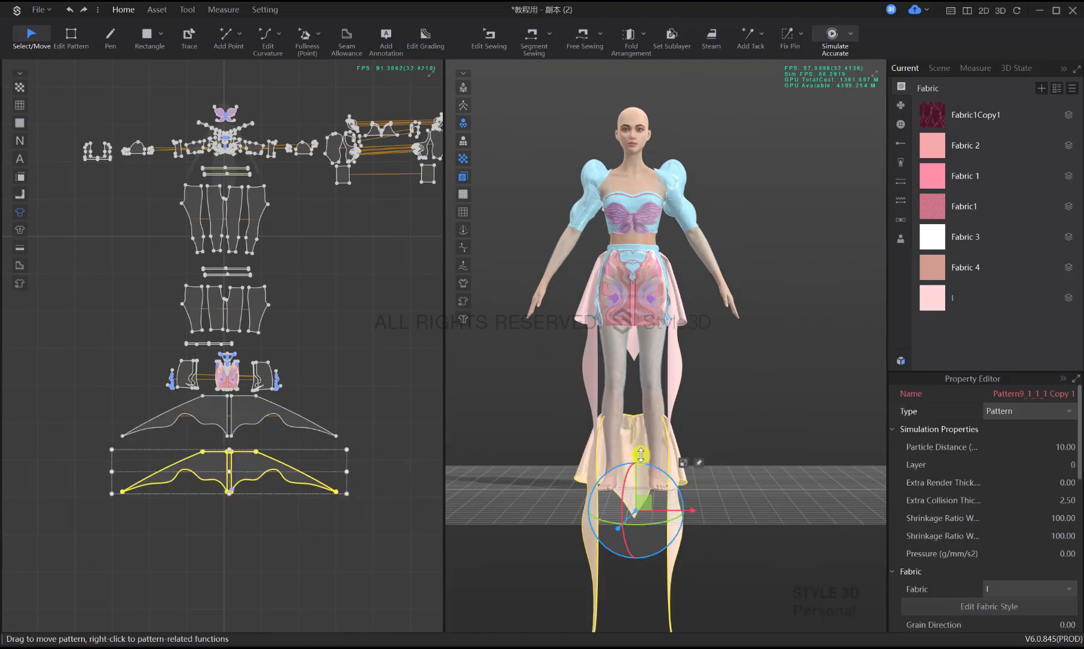
{"action": "left_click_drag", "start_coordinate": [638, 436], "coordinate": [640, 293]}
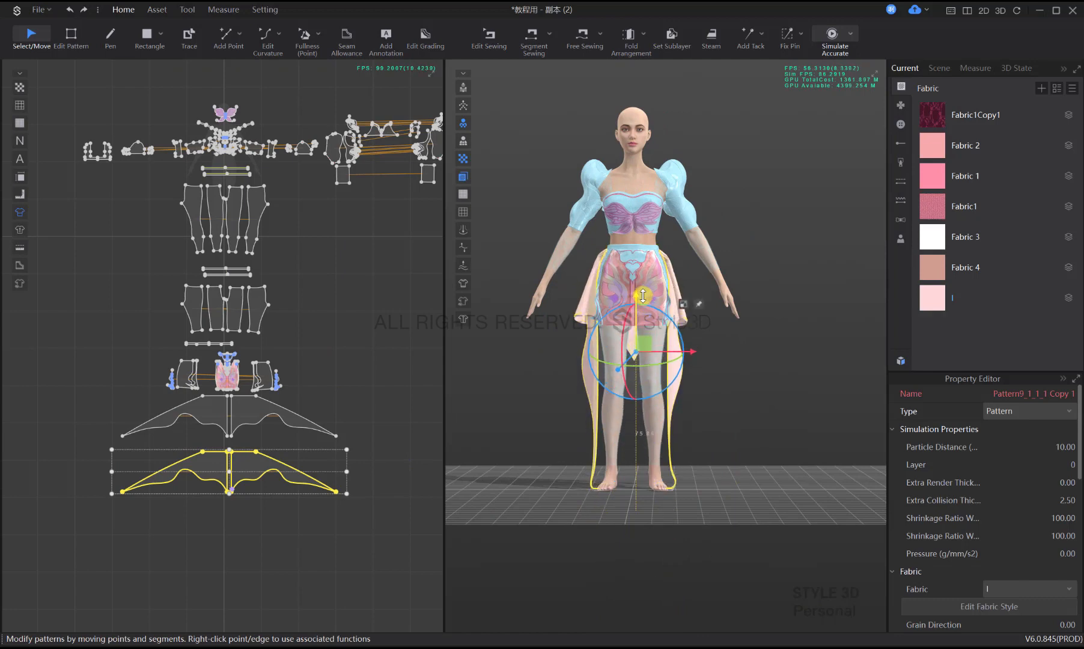
{"action": "key", "text": "6"}
{"action": "left_click_drag", "start_coordinate": [788, 417], "coordinate": [825, 416]}
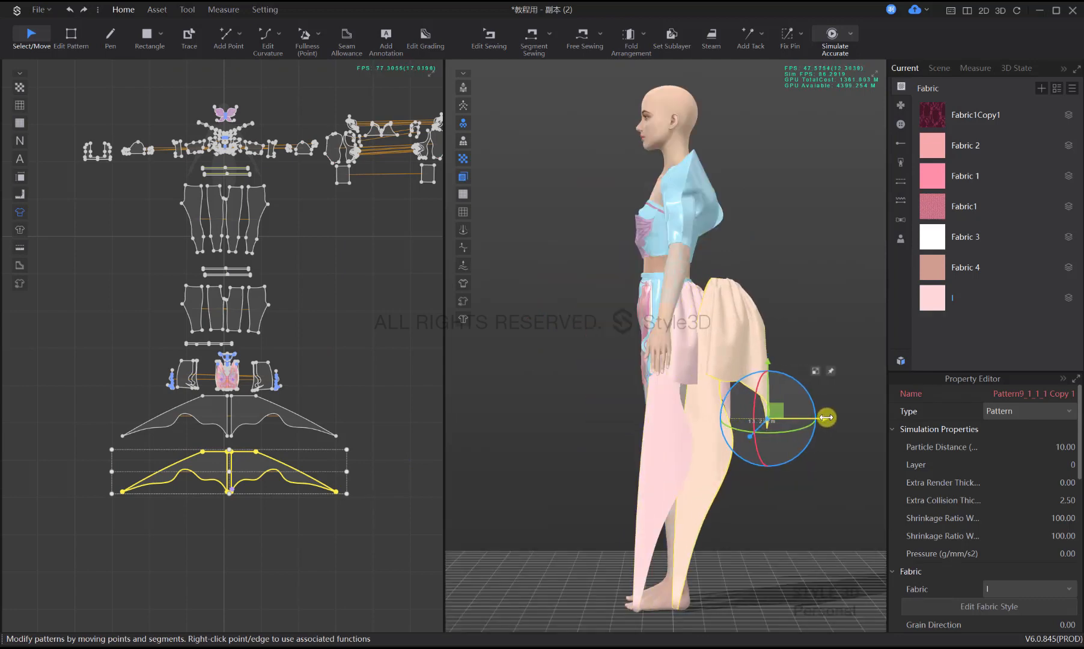
Reset the copied skirt panels to flat pieces behind the avatar and freeze the original outer skirt panels
{"action": "right_click", "coordinate": [740, 315]}
{"action": "left_click", "coordinate": [835, 290]}
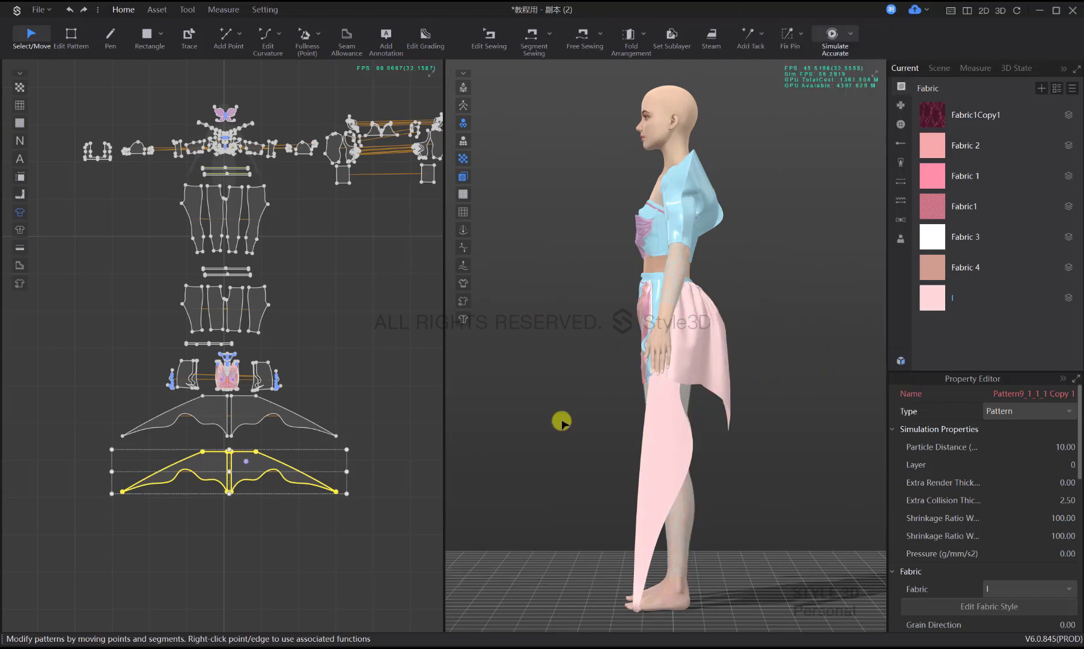
{"action": "left_click", "coordinate": [229, 591]}
{"action": "key", "text": "2"}
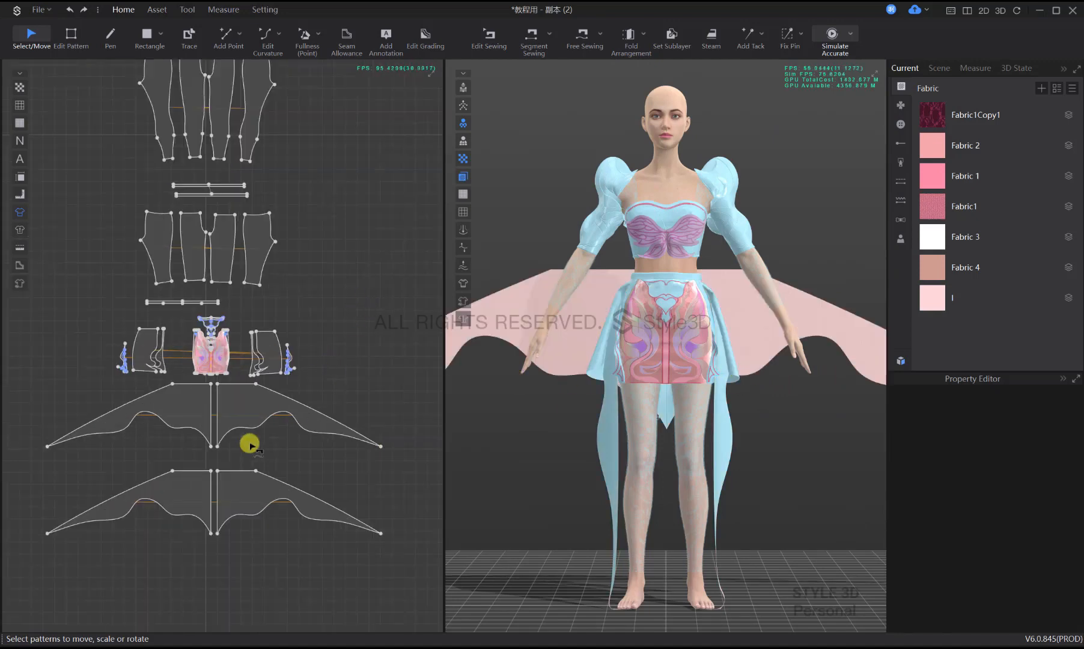
Try to sew the top edges of the copied skirt panels to the waistband with Free Sewing
{"action": "key", "text": "n"}
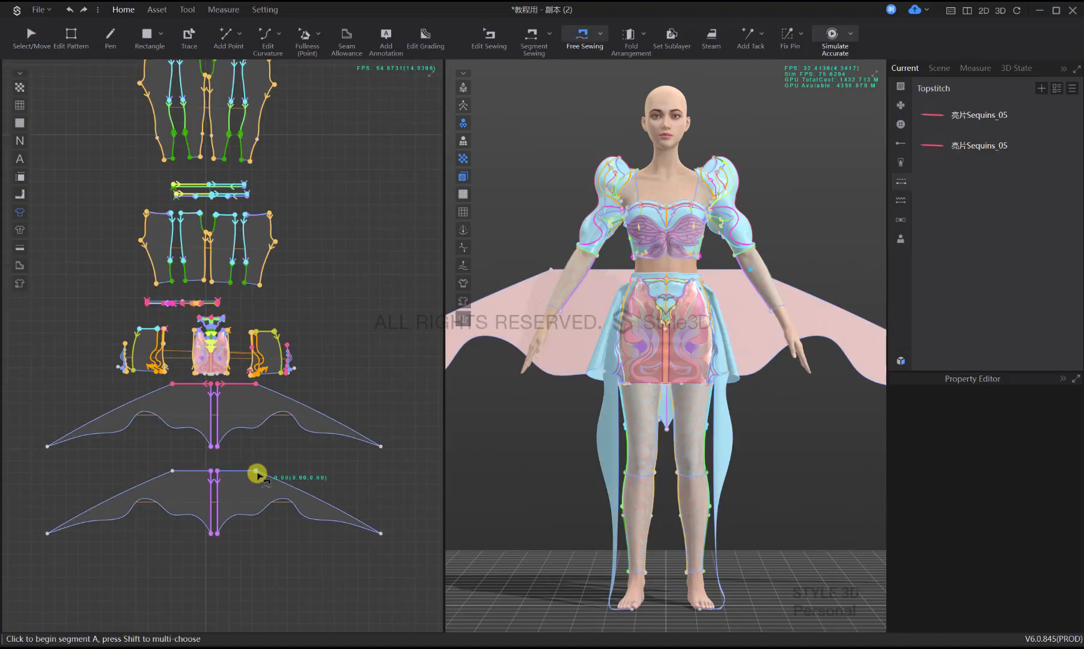
{"action": "left_click", "coordinate": [255, 470]}
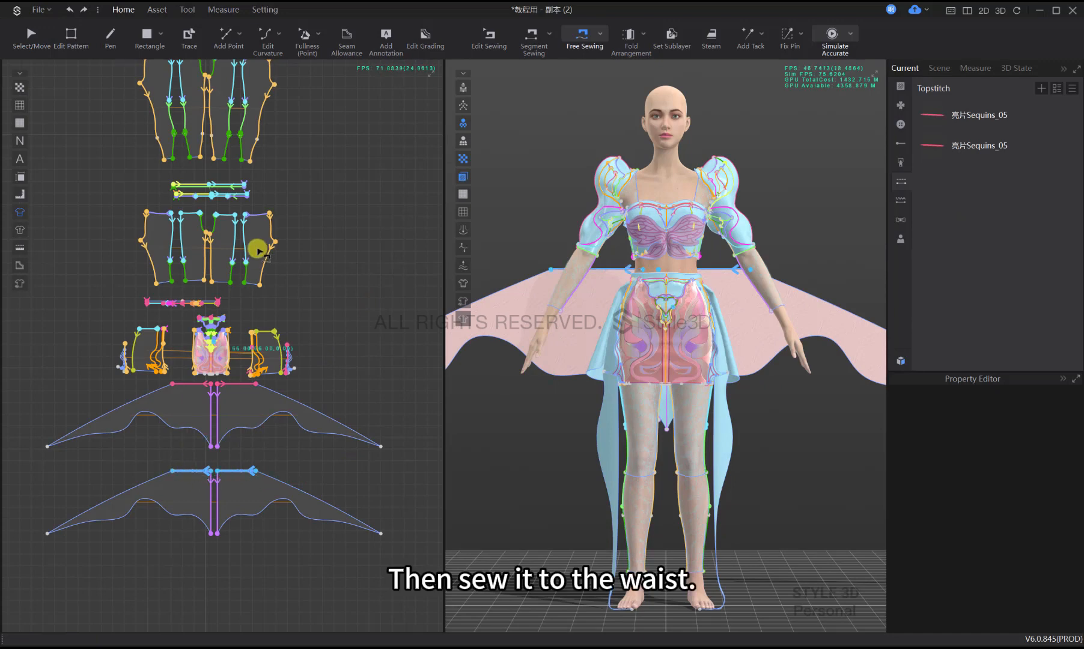
{"action": "left_click", "coordinate": [217, 304]}
{"action": "left_click", "coordinate": [147, 308]}
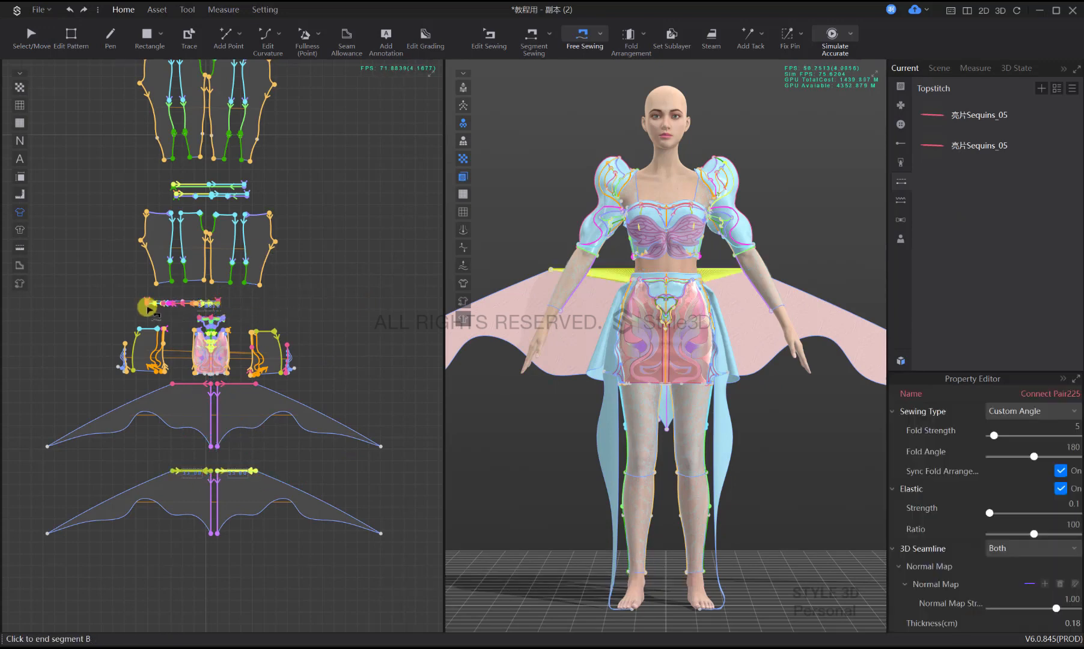
Sew the top edges of both copied skirt panels to the full lower edge of the waistband with Free Sewing
{"action": "left_click", "coordinate": [255, 470]}
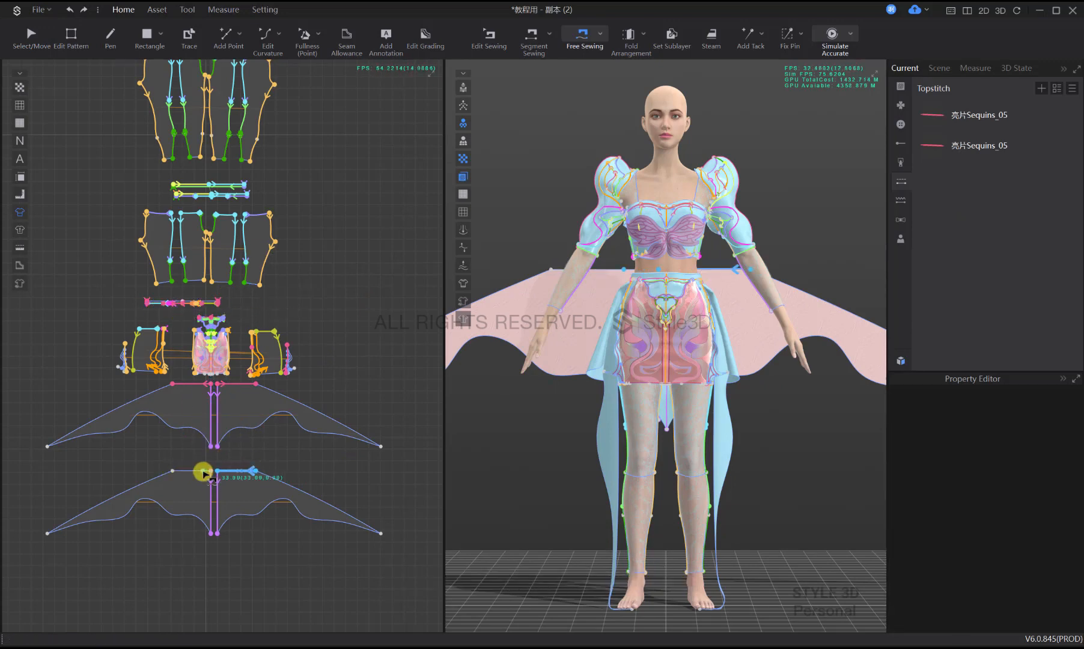
{"action": "left_click", "coordinate": [212, 471]}
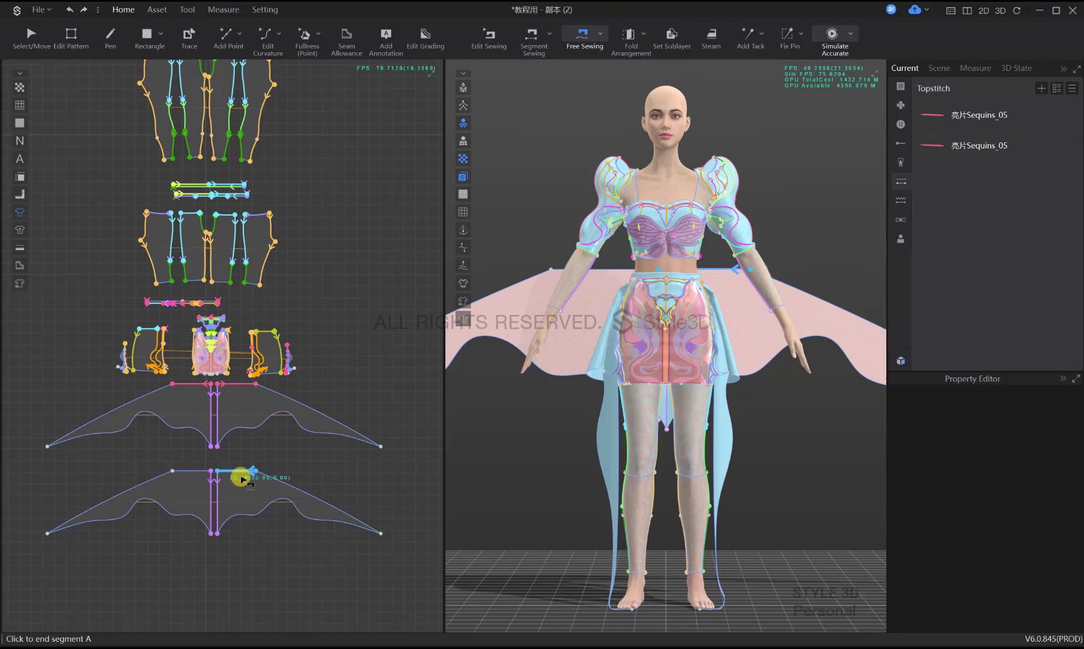
{"action": "left_click", "coordinate": [209, 473]}
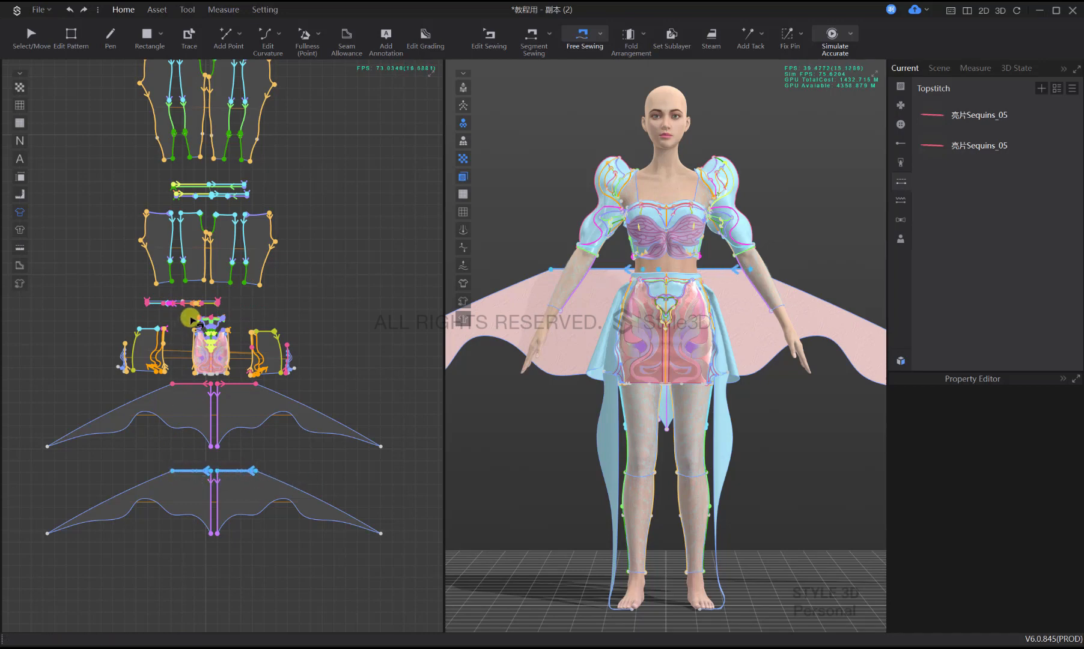
{"action": "scroll", "coordinate": [190, 320], "scroll_direction": "up", "scroll_amount": 3}
{"action": "left_click", "coordinate": [255, 282]}
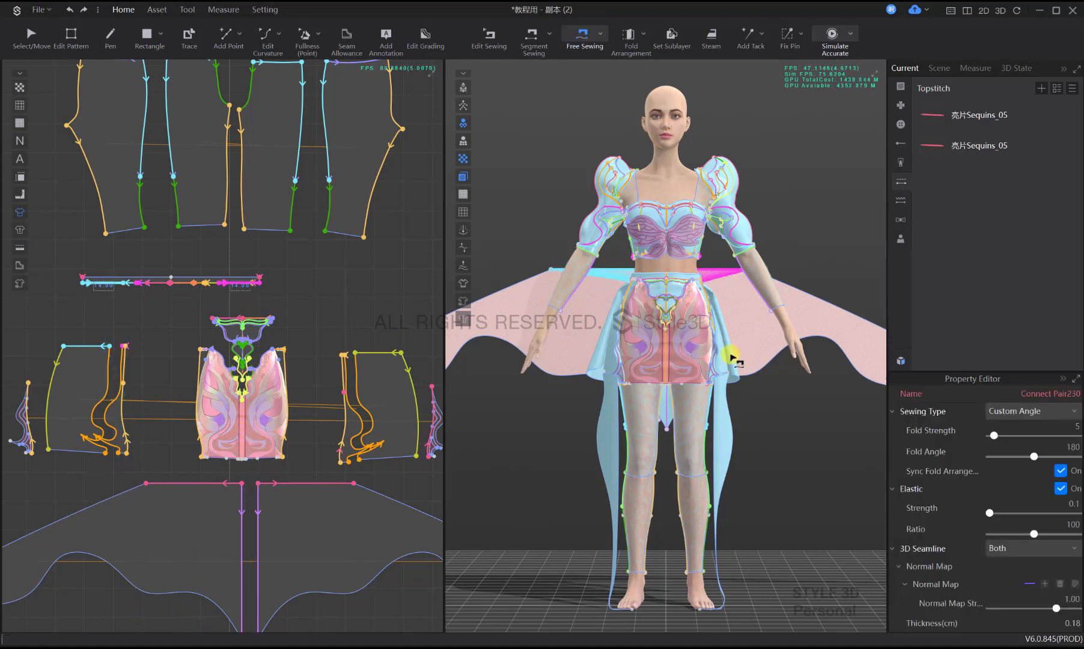
Simulate the newly sewn outer skirt layer and tug its sides downward from the front so it drapes around the hips
{"action": "key", "text": "q"}
{"action": "right_click_drag", "start_coordinate": [683, 394], "coordinate": [573, 409]}
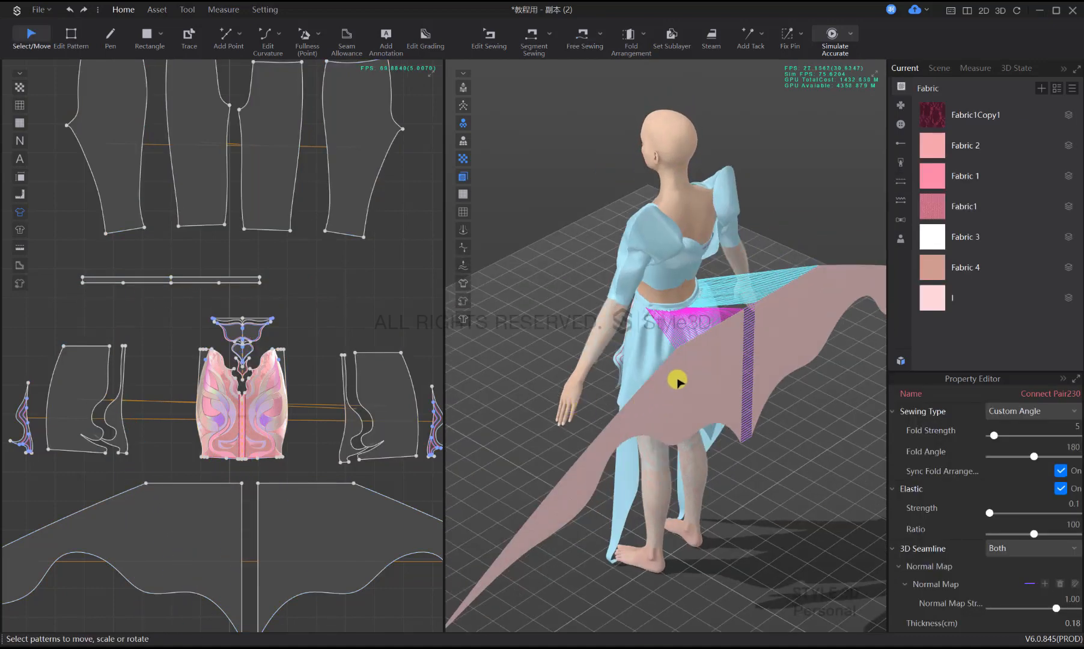
{"action": "key", "text": "space"}
{"action": "key", "text": "2"}
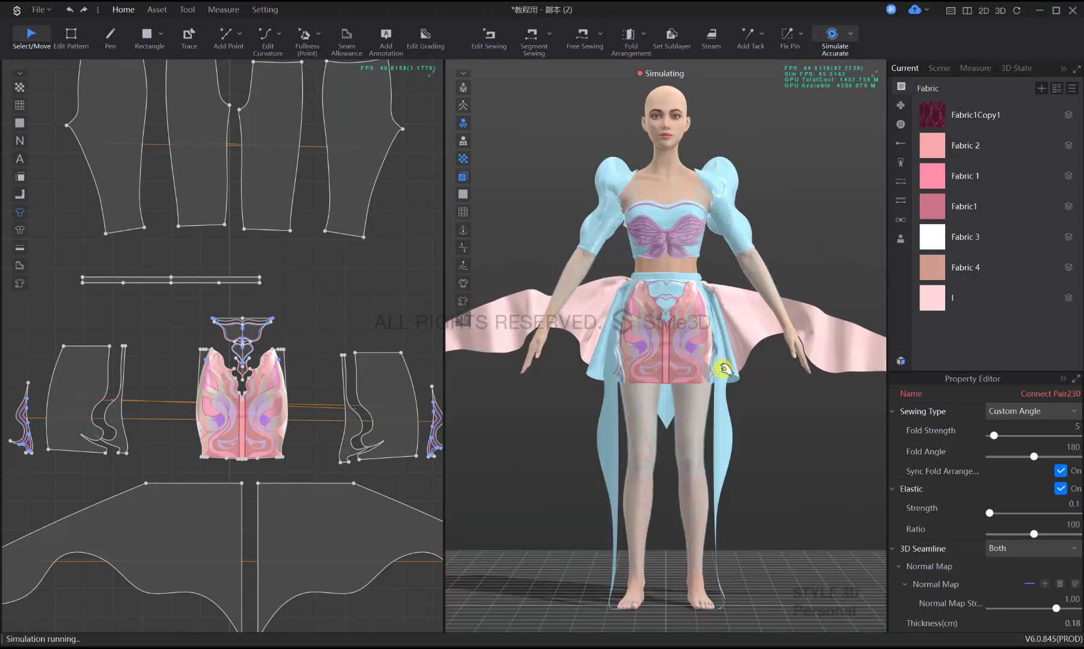
{"action": "left_click", "coordinate": [797, 426]}
{"action": "left_click_drag", "start_coordinate": [611, 298], "coordinate": [604, 354]}
{"action": "left_click", "coordinate": [751, 315]}
Move the outer pointed tips of the copied skirt panels 50 cm inward at an angle of 162.99° to shorten the outer layer
{"action": "scroll", "coordinate": [327, 409], "scroll_direction": "down", "scroll_amount": 5}
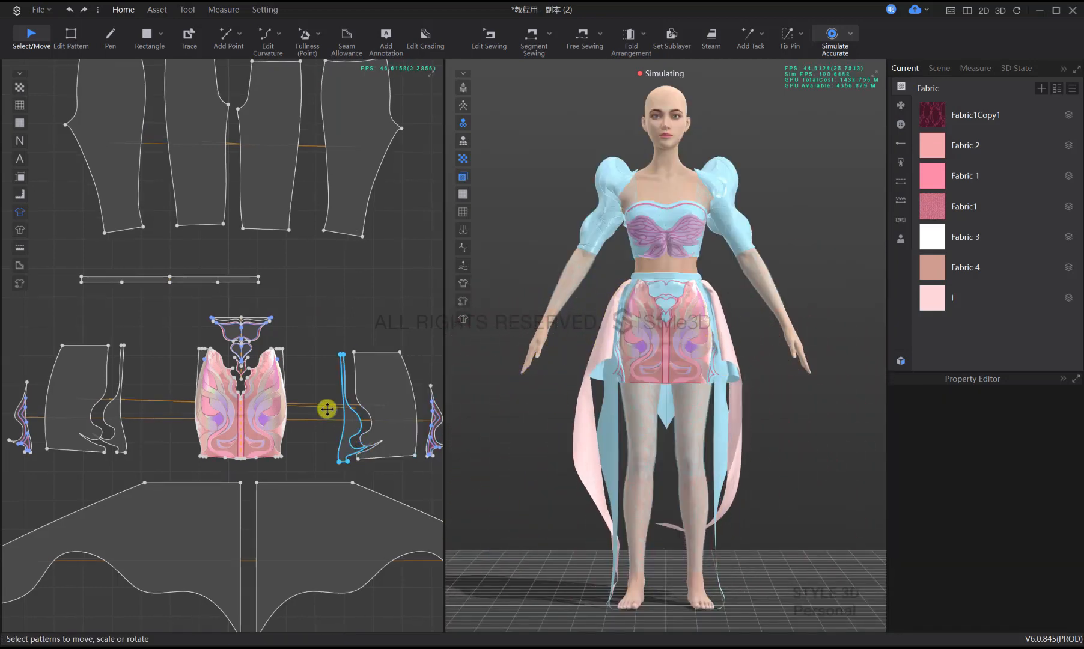
{"action": "middle_click_drag", "start_coordinate": [317, 441], "coordinate": [296, 402]}
{"action": "scroll", "coordinate": [296, 404], "scroll_direction": "down", "scroll_amount": 3}
{"action": "scroll", "coordinate": [355, 455], "scroll_direction": "up", "scroll_amount": 3}
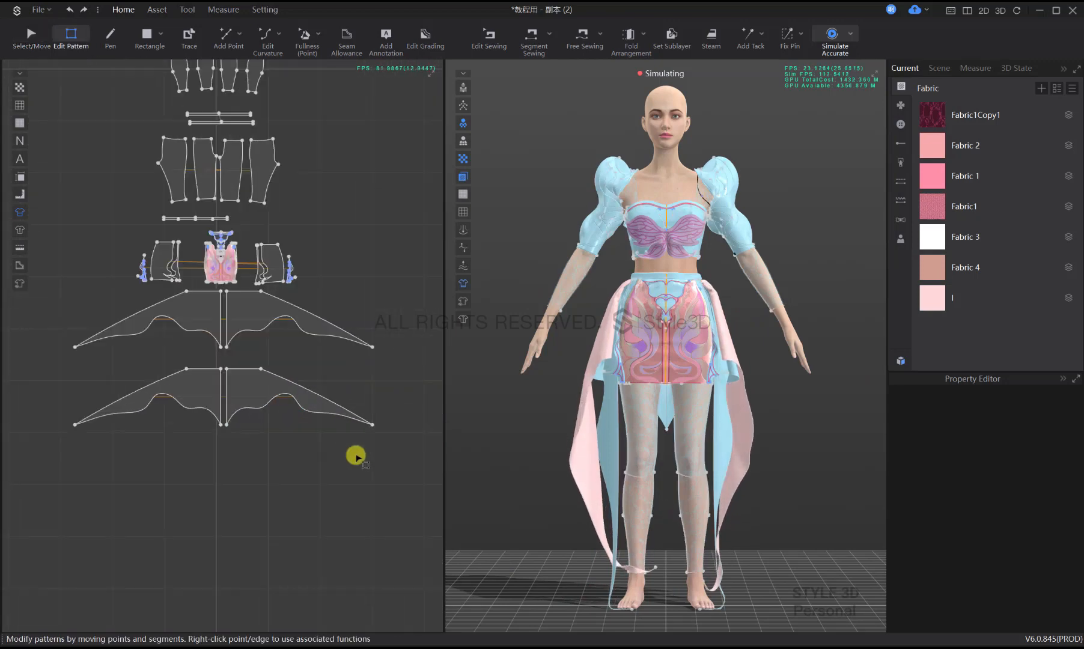
{"action": "scroll", "coordinate": [374, 456], "scroll_direction": "up", "scroll_amount": 2}
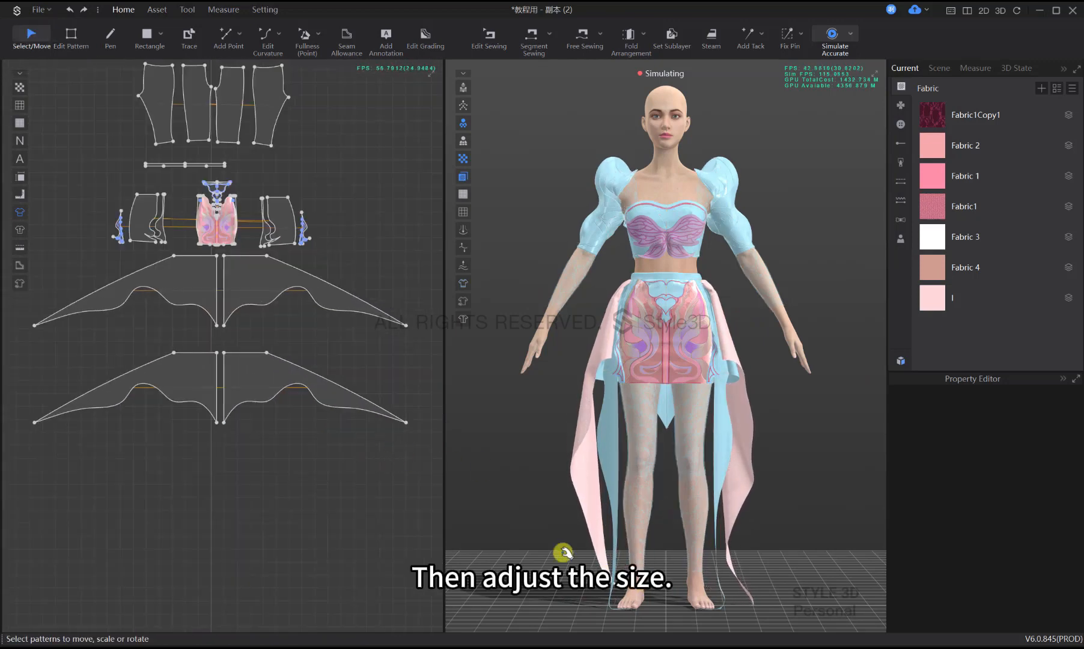
{"action": "key", "text": "z"}
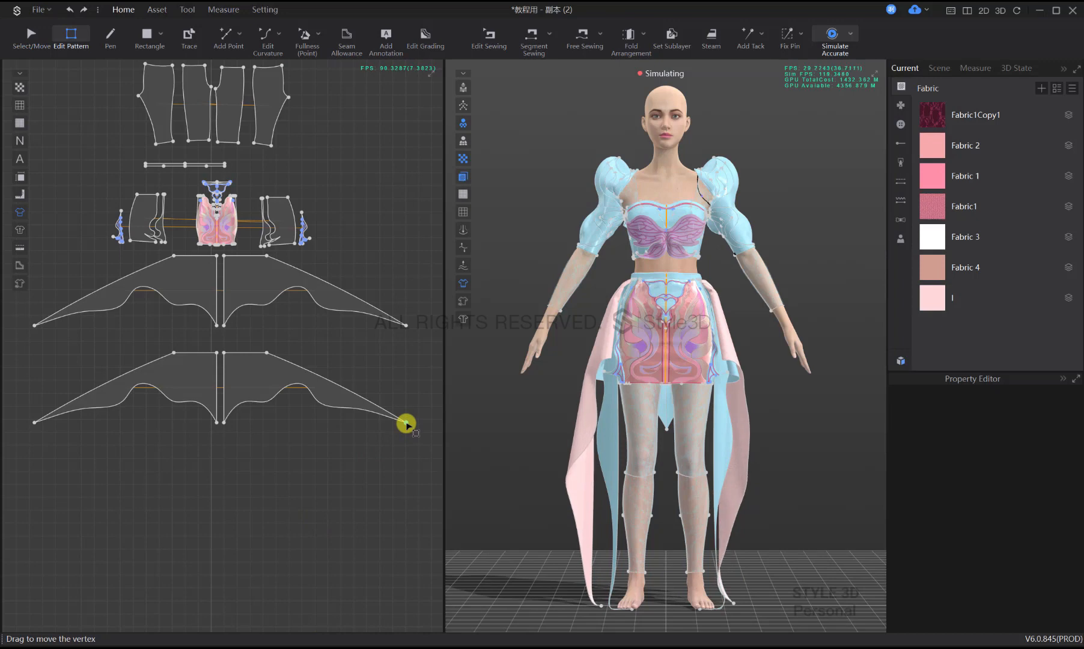
{"action": "left_click_drag", "start_coordinate": [407, 424], "coordinate": [364, 410]}
{"action": "right_click", "coordinate": [366, 411]}
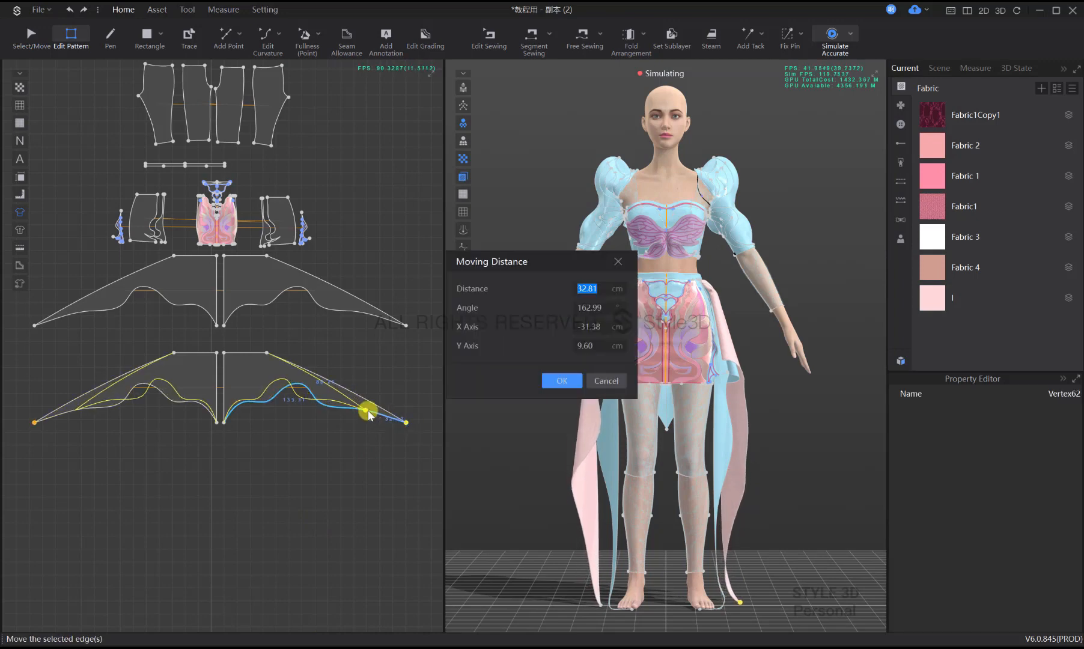
{"action": "type", "text": "10"}
{"action": "key", "text": "BackSpace"}
{"action": "key", "text": "BackSpace"}
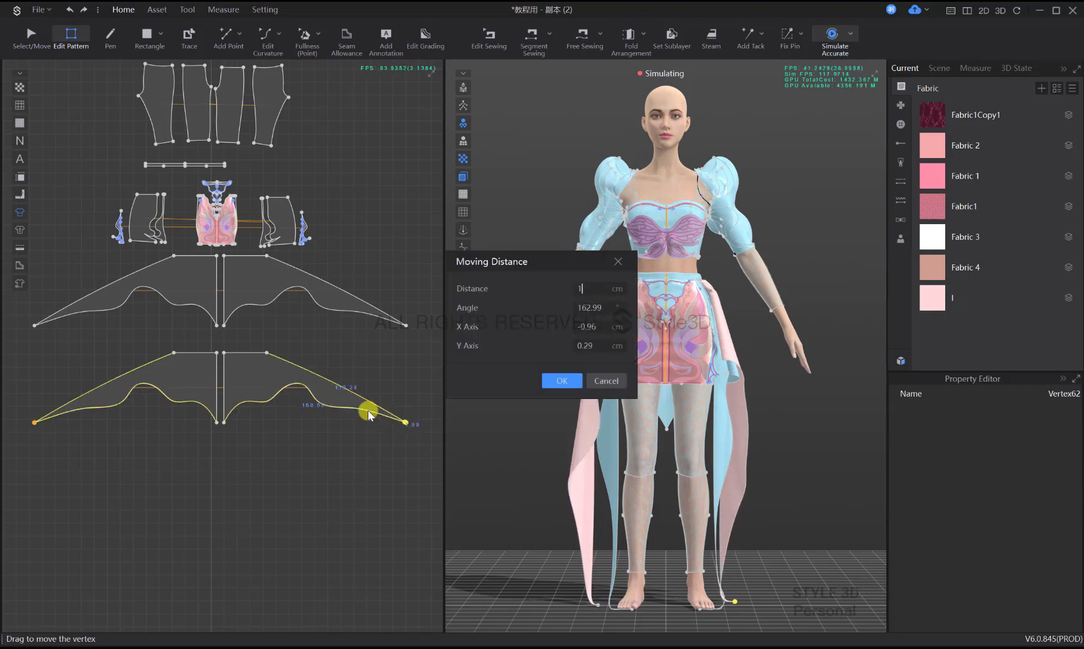
{"action": "type", "text": "20"}
{"action": "key", "text": "BackSpace"}
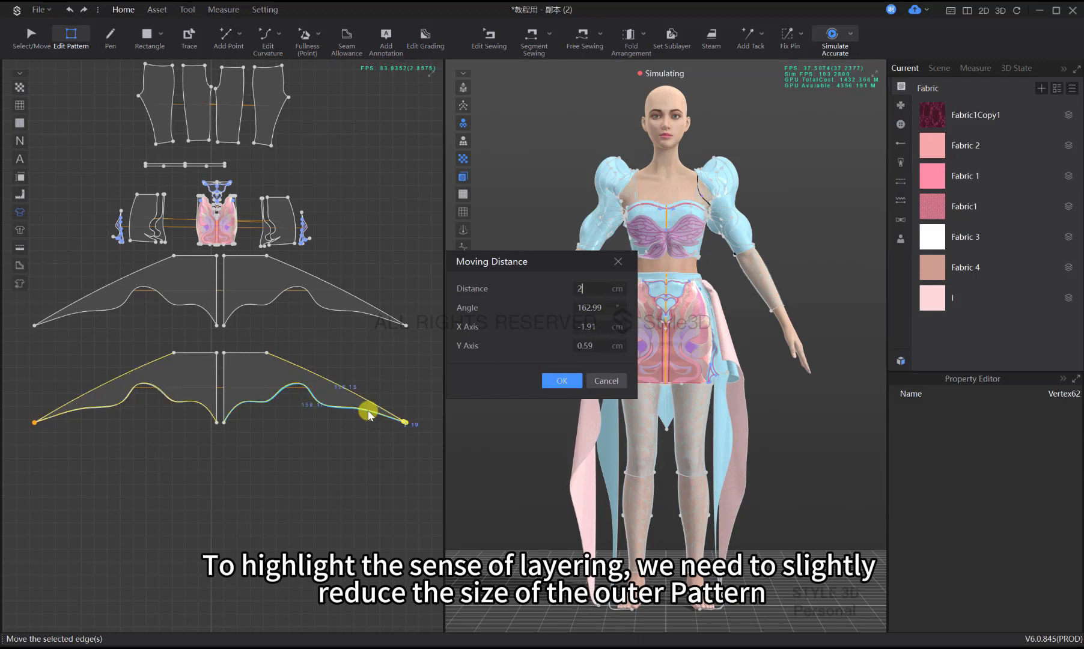
{"action": "type", "text": "50"}
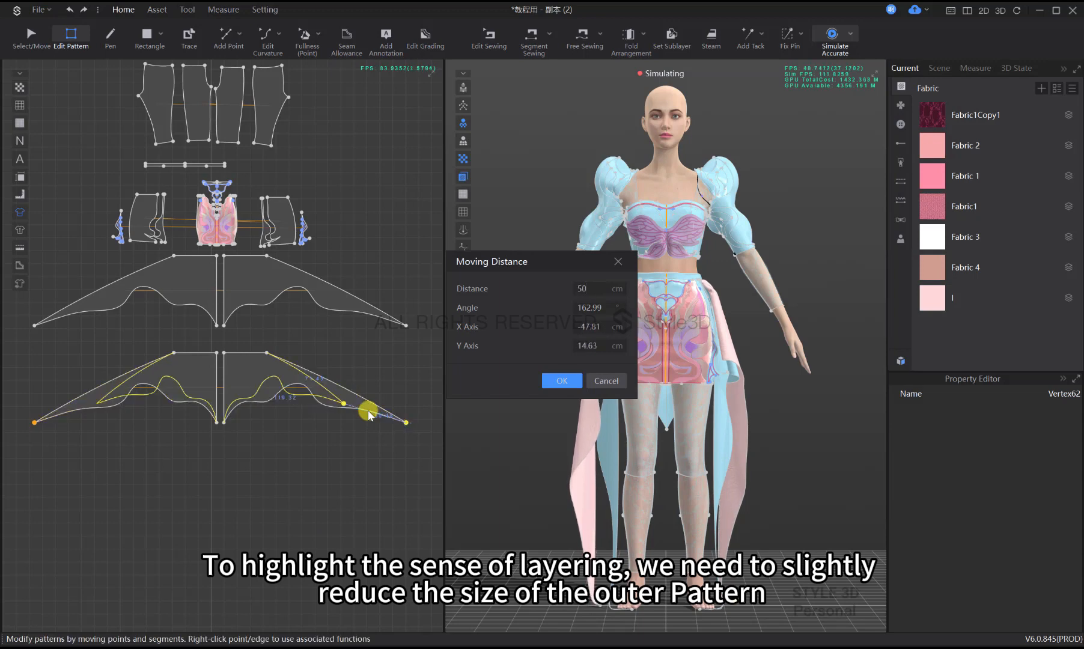
{"action": "key", "text": "Return"}
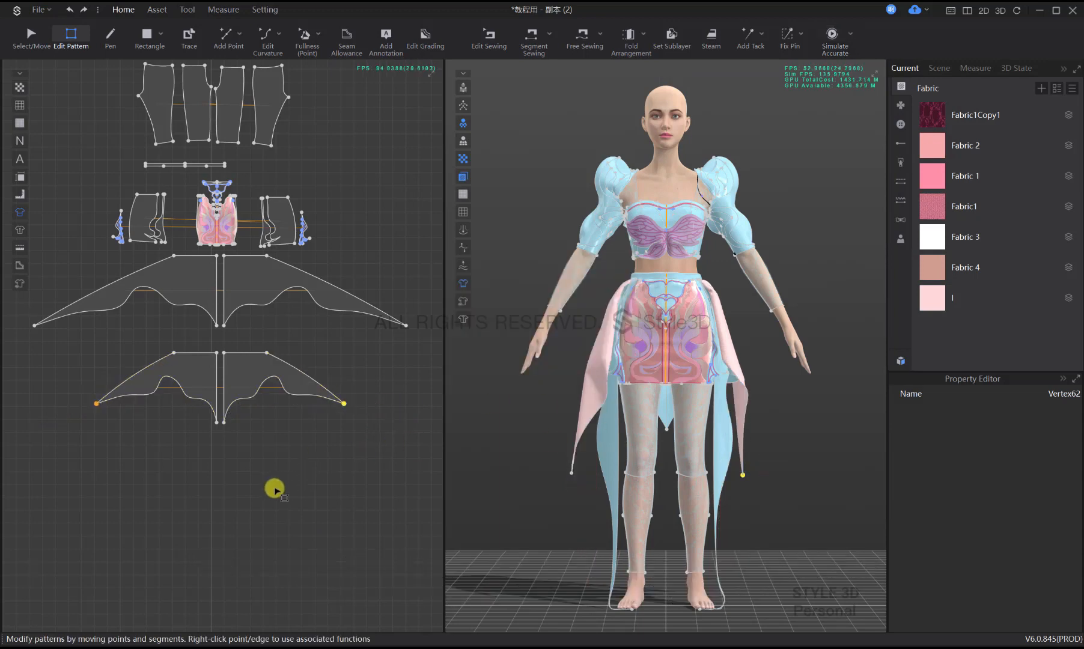
Try raising the lower centre points of the copied skirt panels, check the shape from behind, and undo the change
{"action": "left_click", "coordinate": [274, 490]}
{"action": "left_click_drag", "start_coordinate": [224, 424], "coordinate": [226, 404]}
{"action": "key", "text": "Return"}
{"action": "type", "text": "101"}
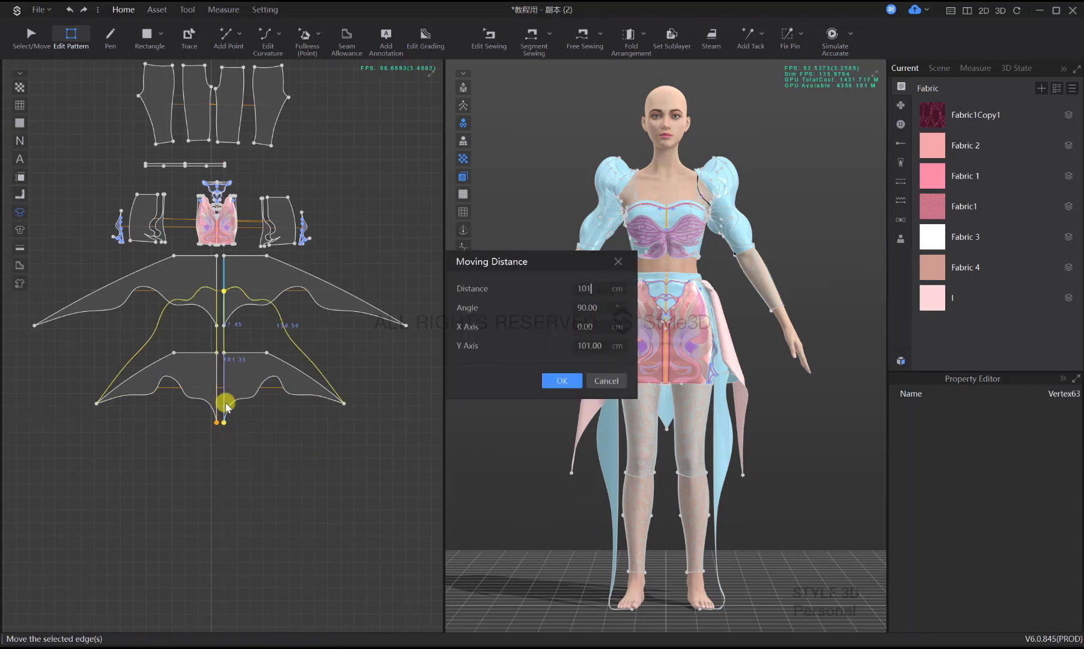
{"action": "key", "text": "BackSpace"}
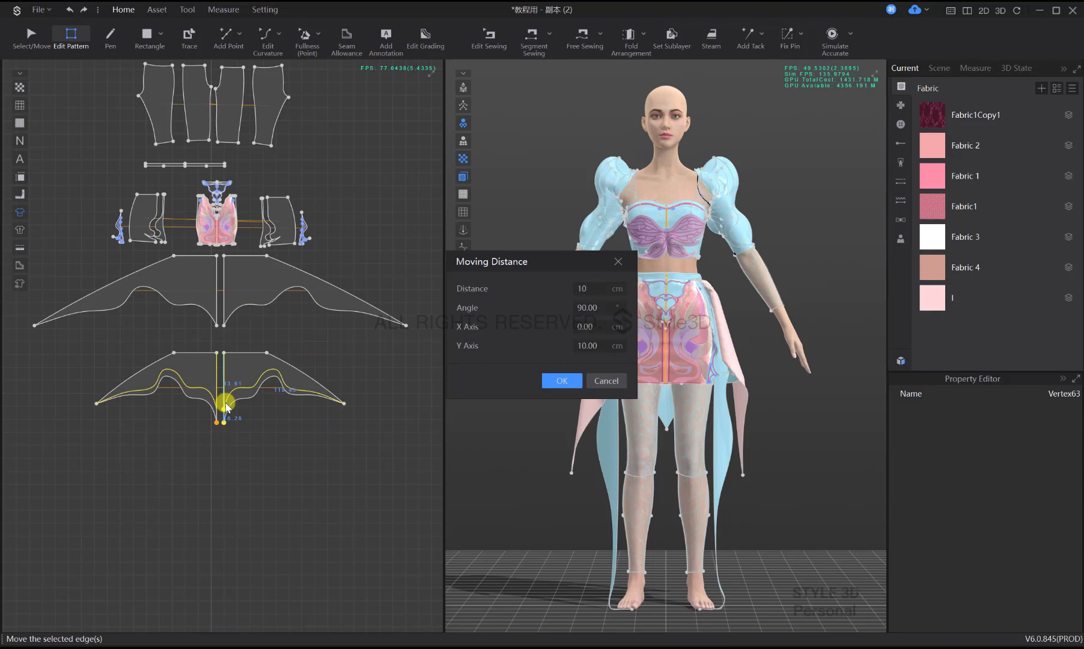
{"action": "key", "text": "Return"}
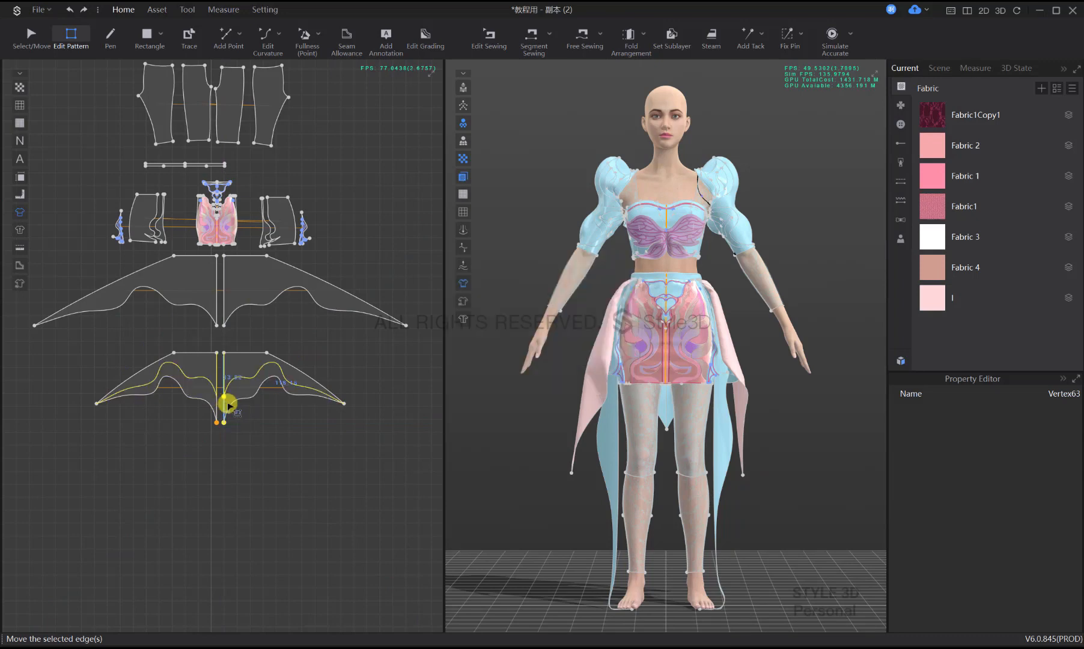
{"action": "key", "text": "q"}
{"action": "right_click_drag", "start_coordinate": [731, 458], "coordinate": [470, 462]}
{"action": "key", "text": "ctrl+z"}
{"action": "key", "text": "ctrl+z"}
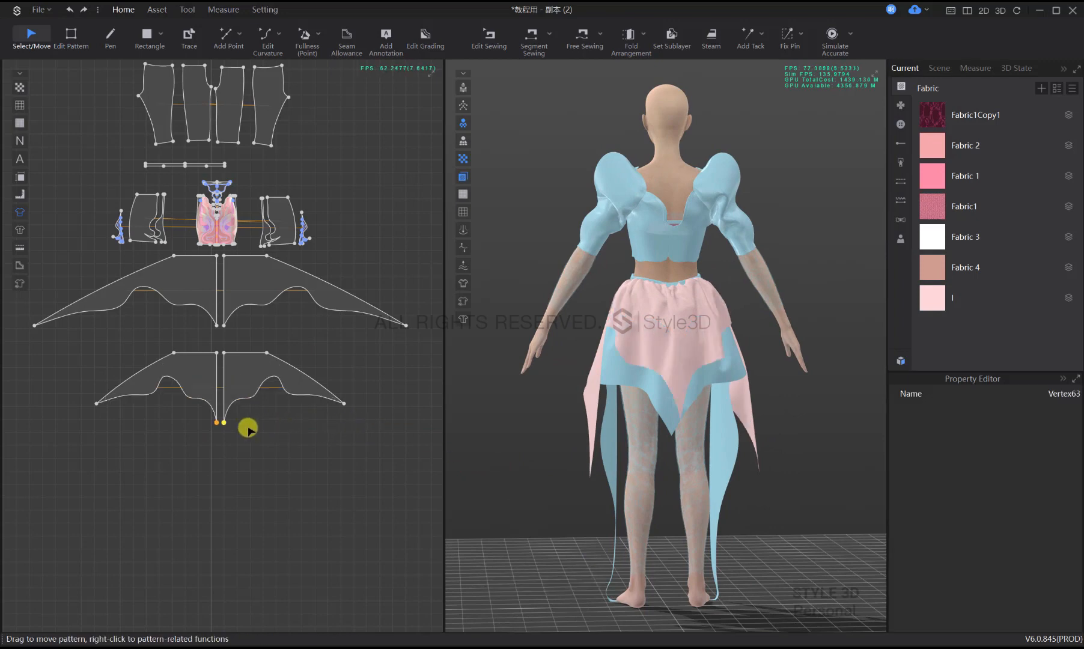
Raise the lower centre points of the copied skirt panels straight up by about 9 cm
{"action": "key", "text": "z"}
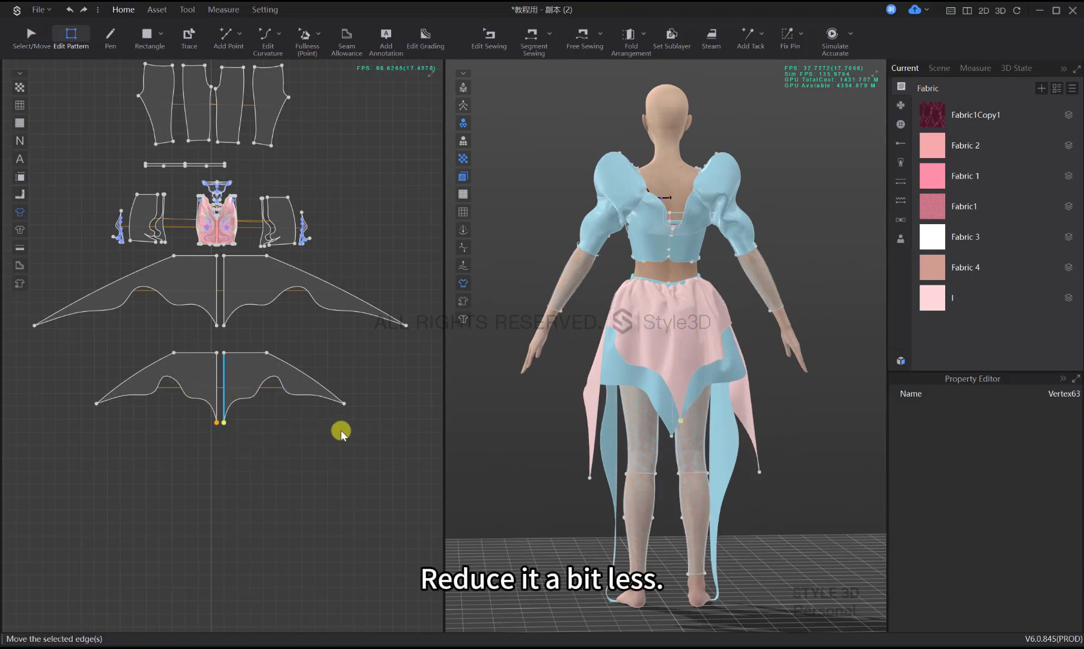
{"action": "left_click", "coordinate": [225, 421]}
{"action": "right_click", "coordinate": [225, 411]}
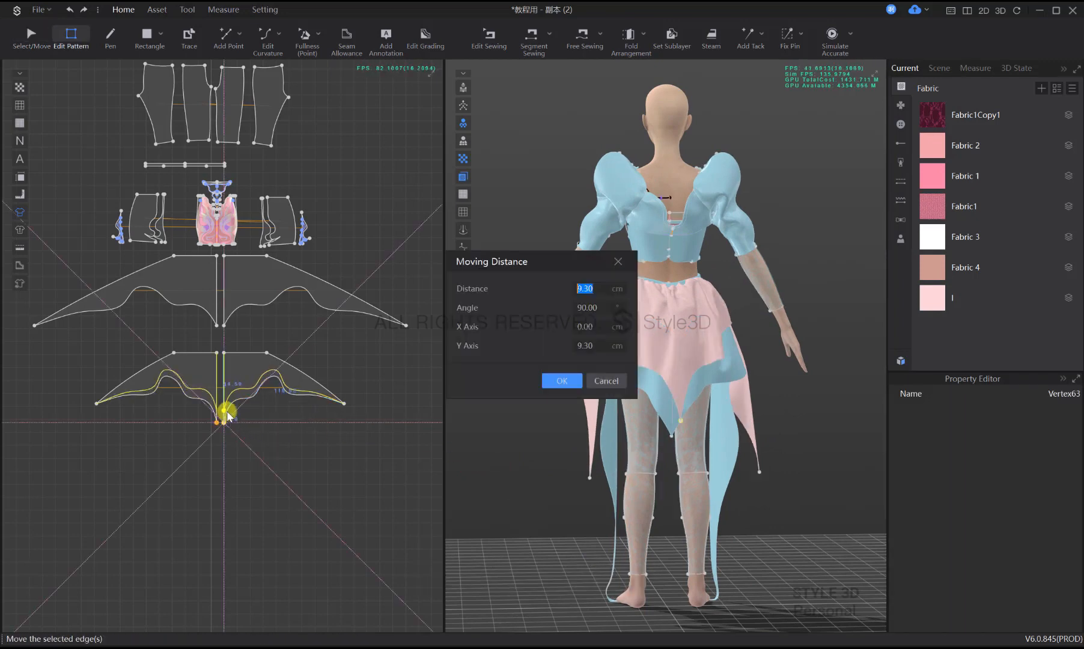
{"action": "key", "text": "Return"}
{"action": "left_click", "coordinate": [347, 458]}
Unfreeze the longer original skirt panels and simulate both skirt layers together from the front view
{"action": "key", "text": "2"}
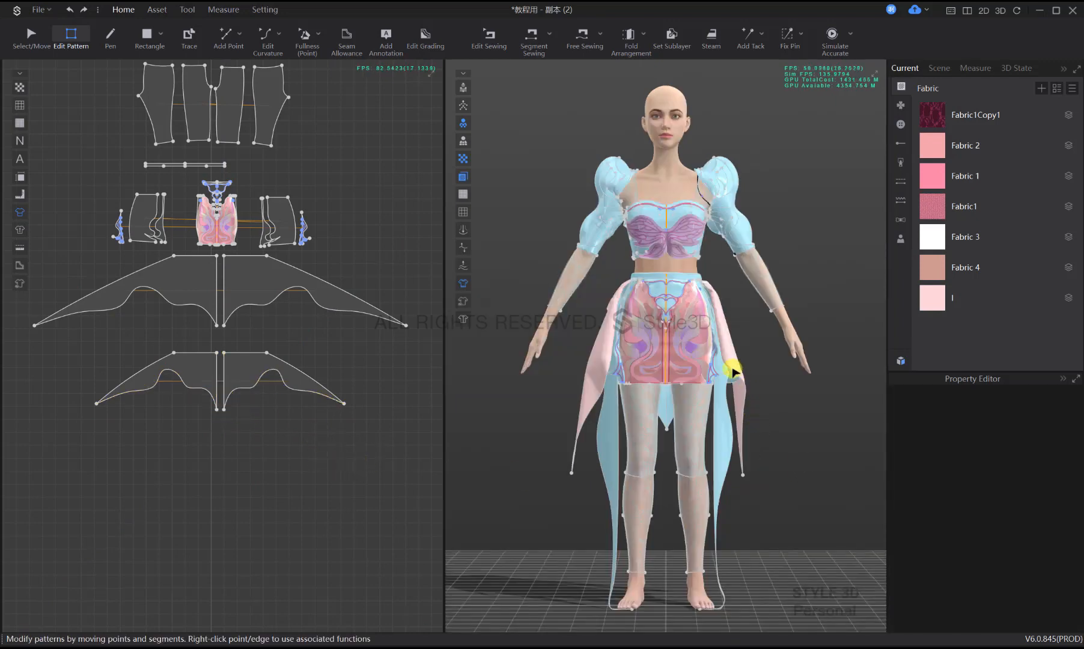
{"action": "key", "text": "space"}
{"action": "key", "text": "a"}
{"action": "left_click_drag", "start_coordinate": [332, 338], "coordinate": [200, 296]}
{"action": "left_click", "coordinate": [783, 451]}
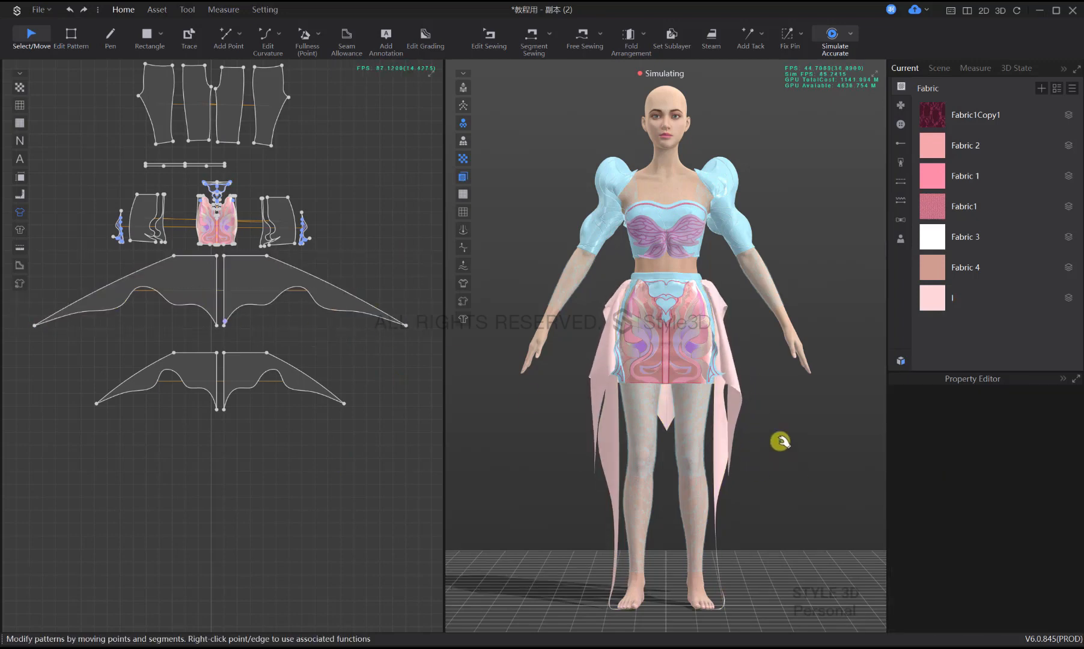
Tug both skirt layers at the hip and across the back during simulation so they settle evenly
{"action": "left_click", "coordinate": [716, 309]}
{"action": "left_click", "coordinate": [732, 293]}
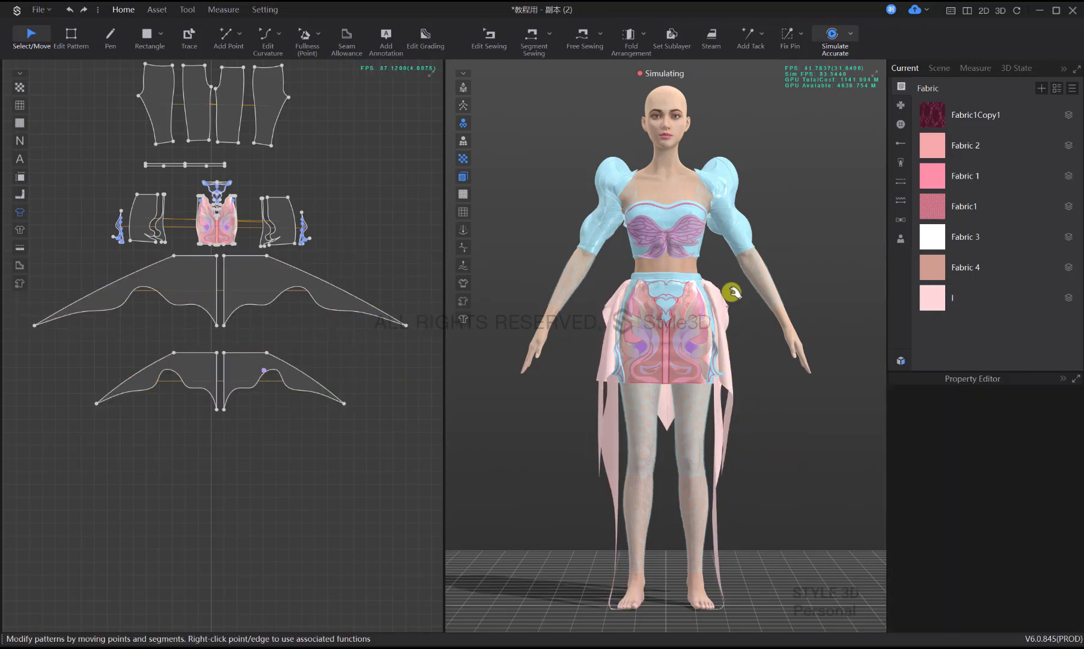
{"action": "right_click_drag", "start_coordinate": [718, 336], "coordinate": [677, 337]}
{"action": "key", "text": "space"}
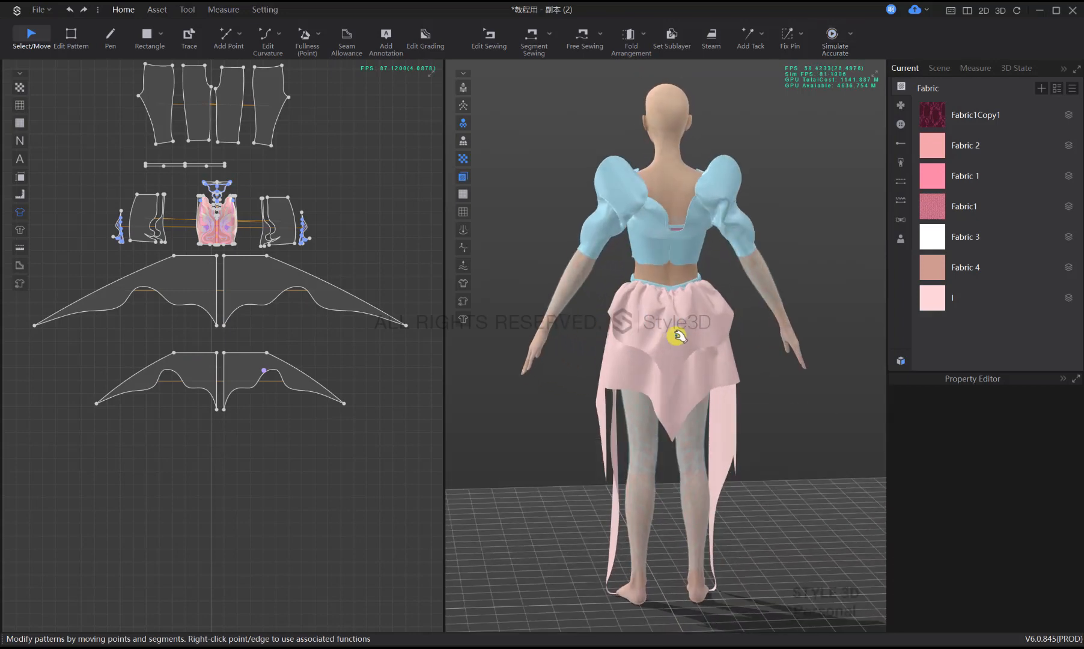
{"action": "key", "text": "space"}
{"action": "left_click", "coordinate": [682, 341]}
{"action": "left_click", "coordinate": [796, 397]}
{"action": "key", "text": "space"}
Adjust the drape of the shorter outer layer at the hips from the front and side during simulation
{"action": "right_click_drag", "start_coordinate": [673, 382], "coordinate": [820, 380]}
{"action": "key", "text": "space"}
{"action": "scroll", "coordinate": [736, 376], "scroll_direction": "up", "scroll_amount": 3}
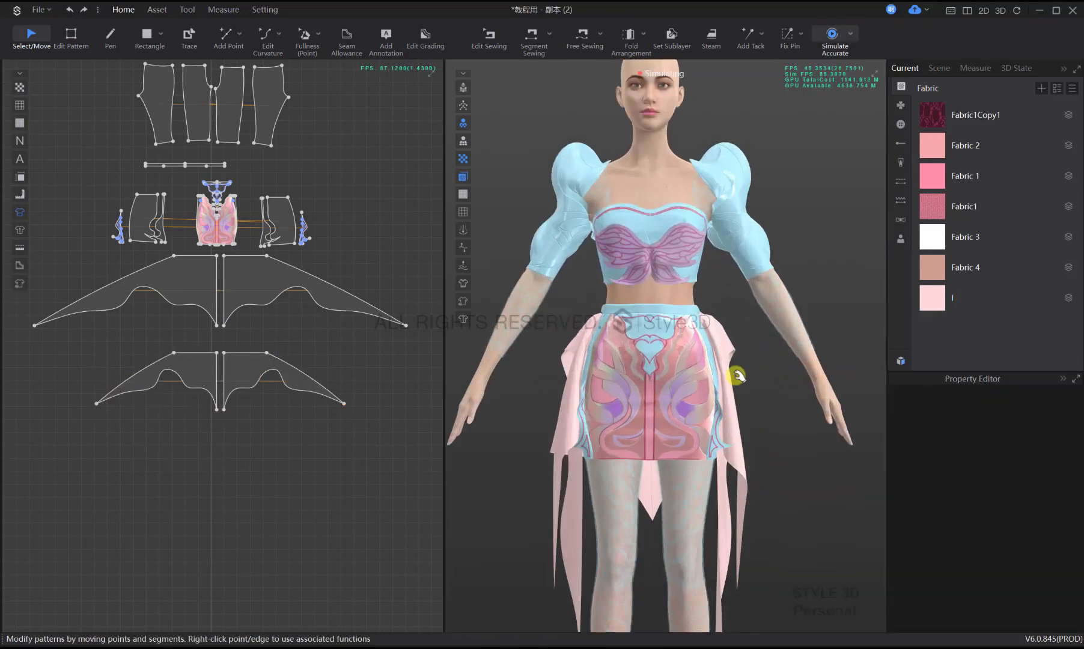
{"action": "left_click_drag", "start_coordinate": [723, 338], "coordinate": [724, 342]}
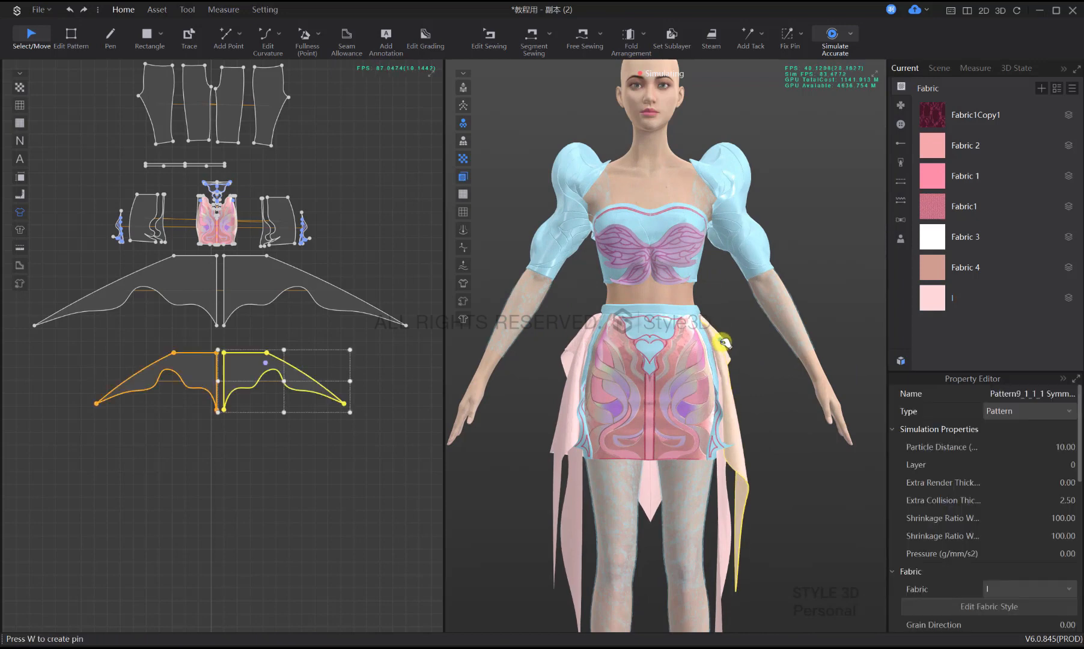
{"action": "left_click", "coordinate": [726, 298]}
{"action": "right_click_drag", "start_coordinate": [629, 378], "coordinate": [776, 382]}
{"action": "left_click", "coordinate": [667, 354]}
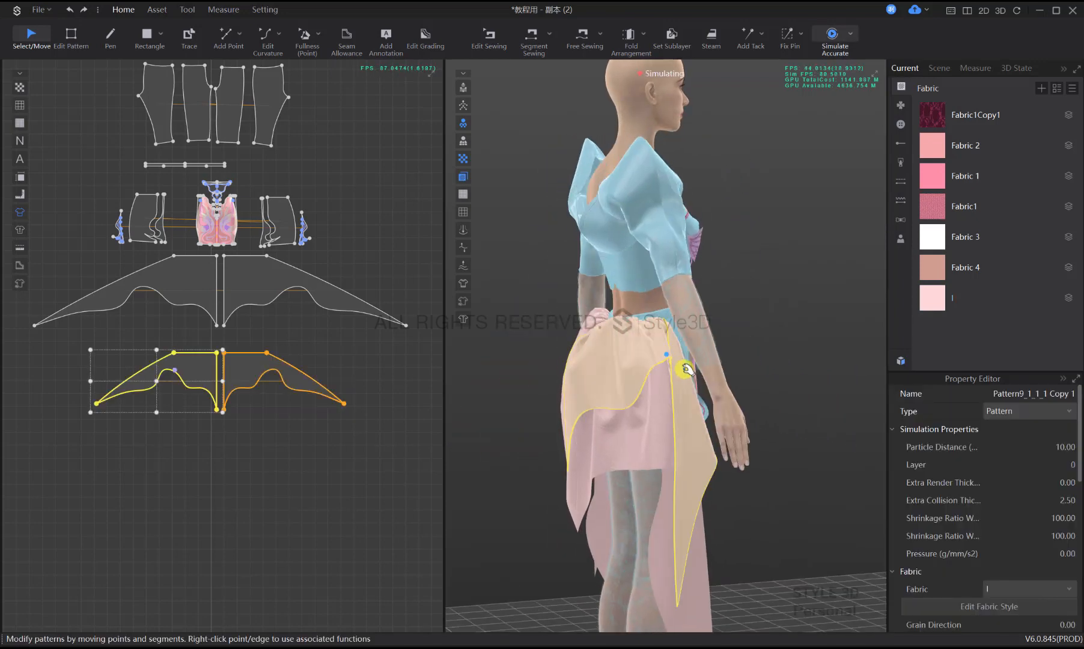
Pull the raised arch in the shorter panels' hem downward with Edit Curvature to lengthen the sides
{"action": "left_click", "coordinate": [190, 421]}
{"action": "scroll", "coordinate": [254, 419], "scroll_direction": "up", "scroll_amount": 2}
{"action": "key", "text": "z"}
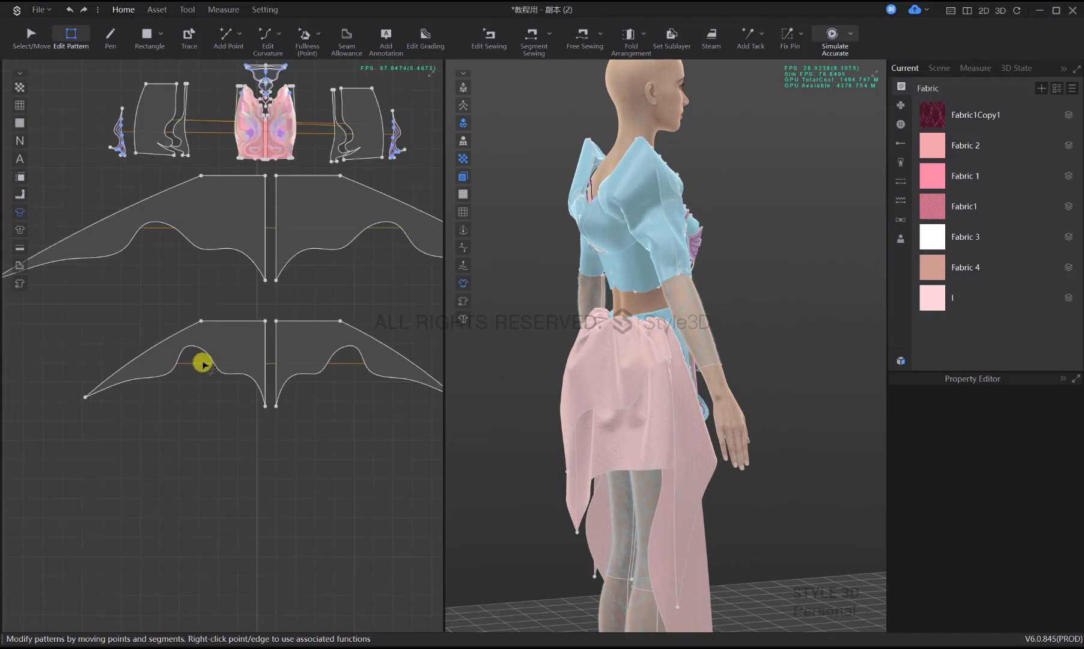
{"action": "scroll", "coordinate": [203, 361], "scroll_direction": "up", "scroll_amount": 1}
{"action": "key", "text": "c"}
{"action": "left_click_drag", "start_coordinate": [180, 333], "coordinate": [188, 354]}
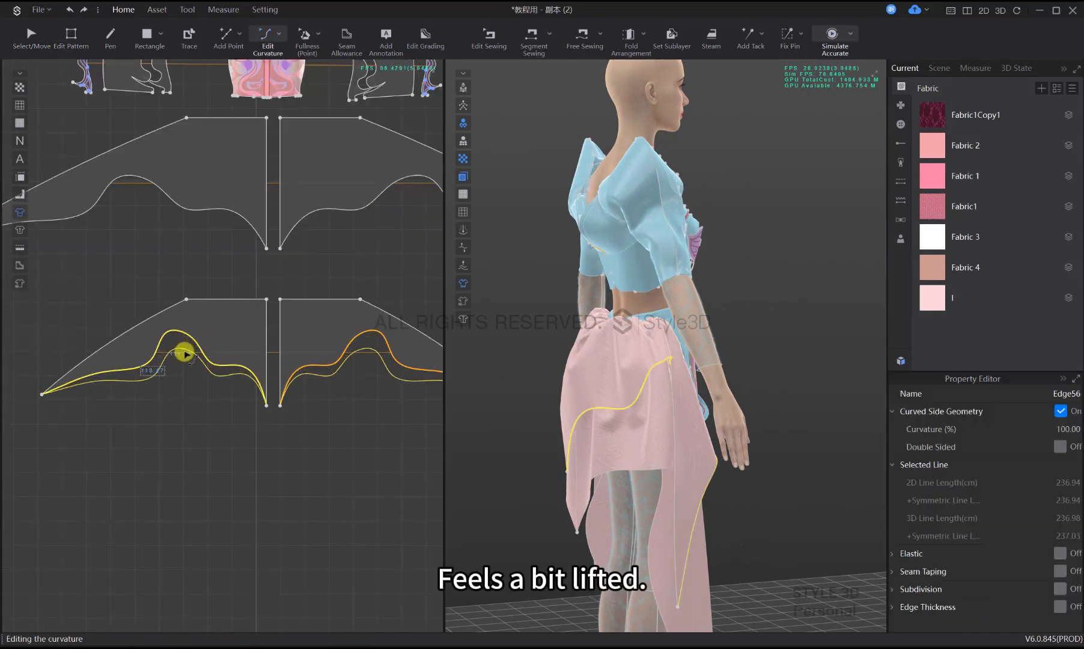
{"action": "left_click", "coordinate": [351, 443]}
Simulate the reshaped hem and tug the shorter panel into place at the hip from the front
{"action": "key", "text": "2"}
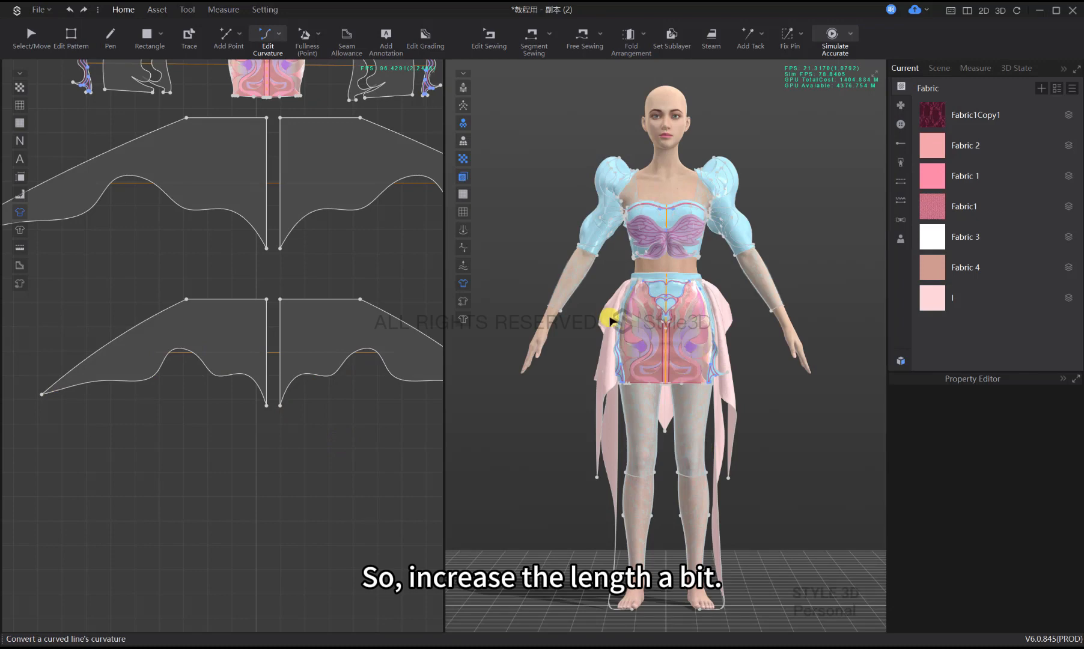
{"action": "key", "text": "space"}
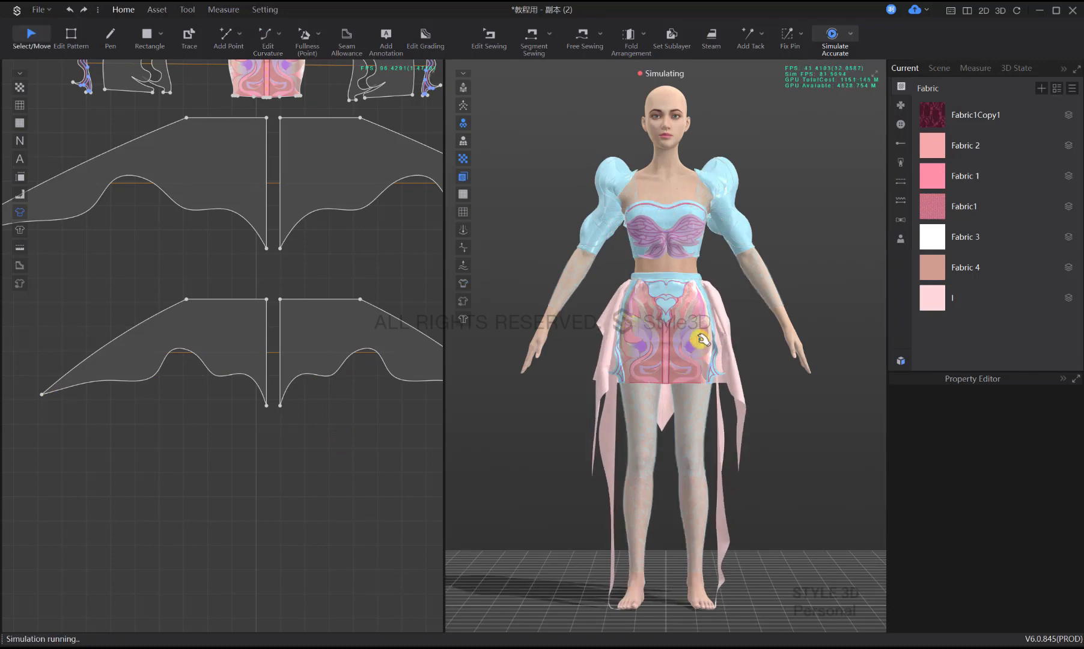
{"action": "right_click", "coordinate": [720, 309]}
{"action": "left_click", "coordinate": [822, 496]}
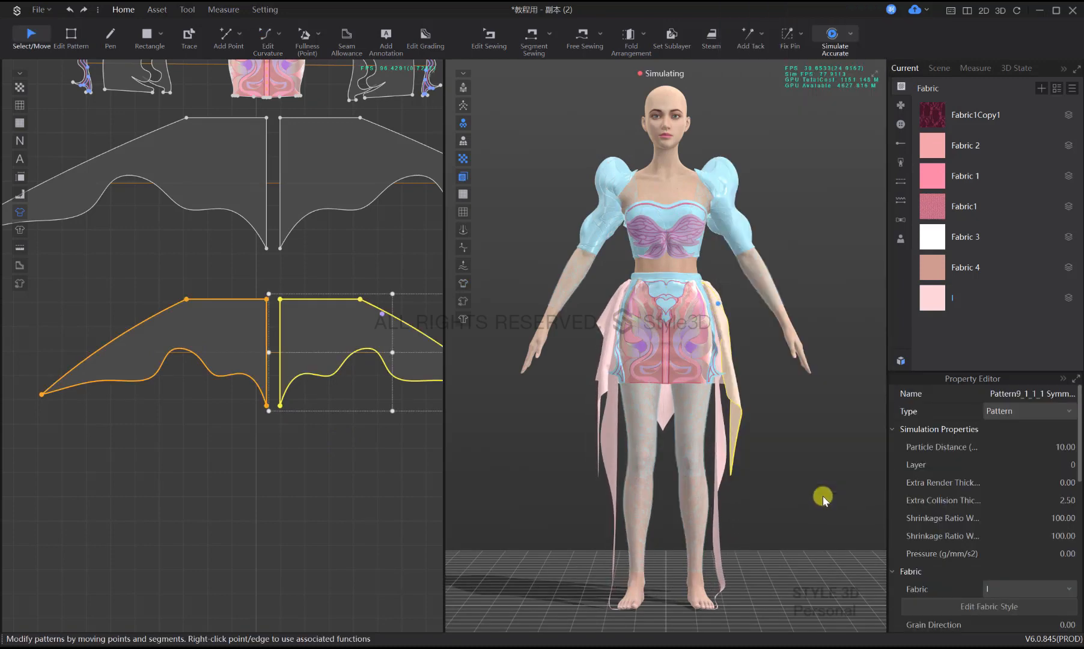
{"action": "left_click", "coordinate": [796, 423]}
Apply Symmetry The Shape to the shorter skirt panel so the opposite side drapes the same, and check the result
{"action": "right_click", "coordinate": [721, 313]}
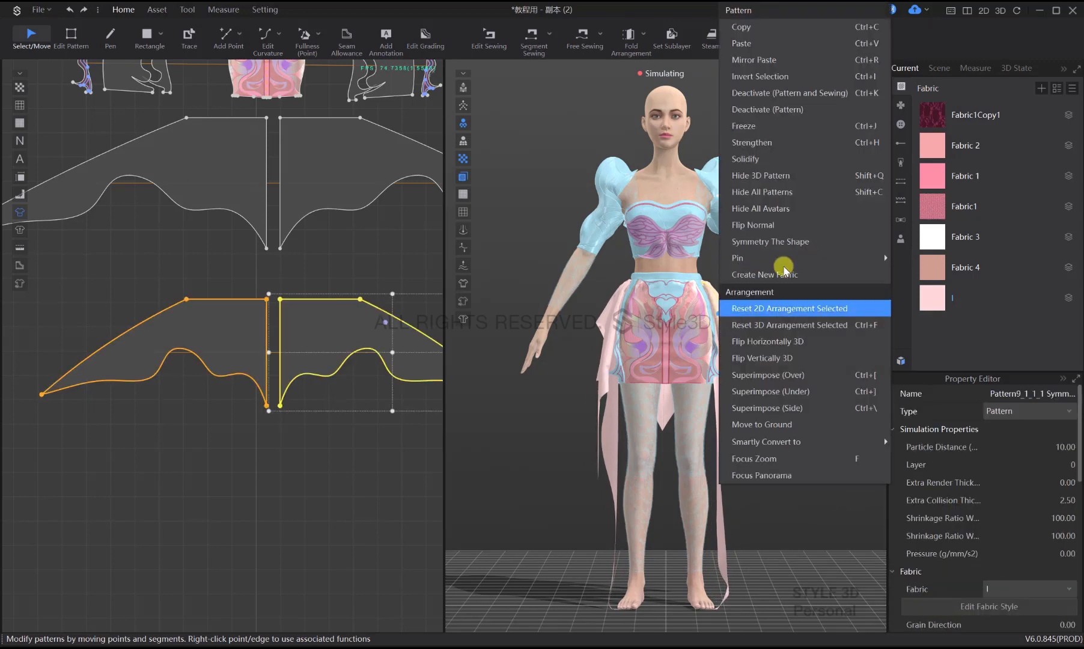
{"action": "left_click", "coordinate": [789, 242]}
{"action": "left_click", "coordinate": [792, 416]}
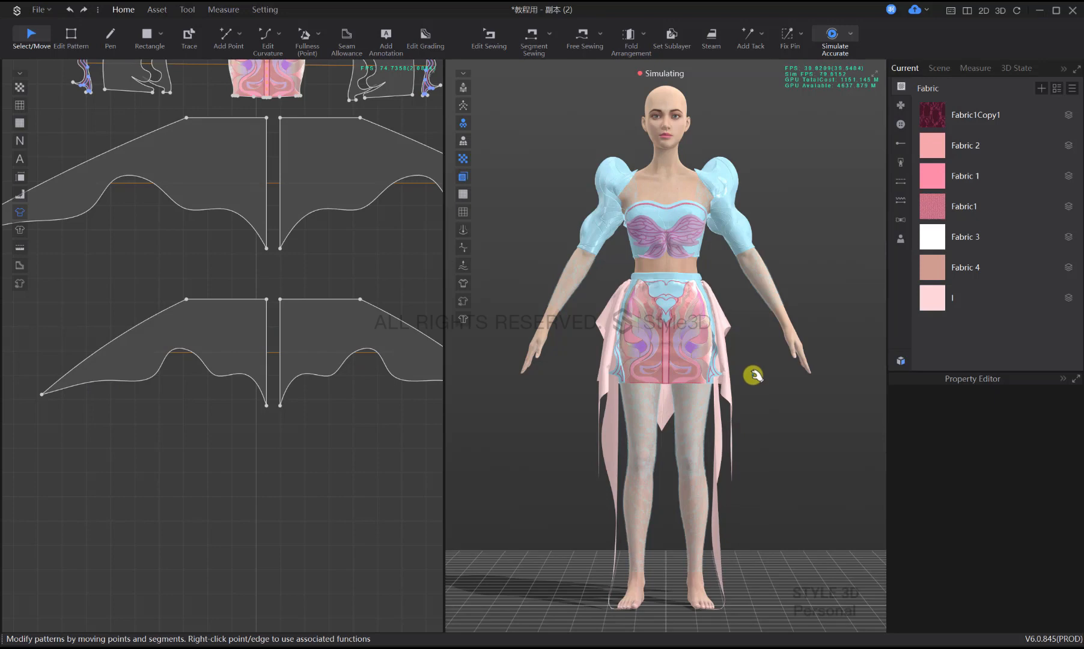
{"action": "right_click_drag", "start_coordinate": [757, 390], "coordinate": [530, 403]}
{"action": "key", "text": "2"}
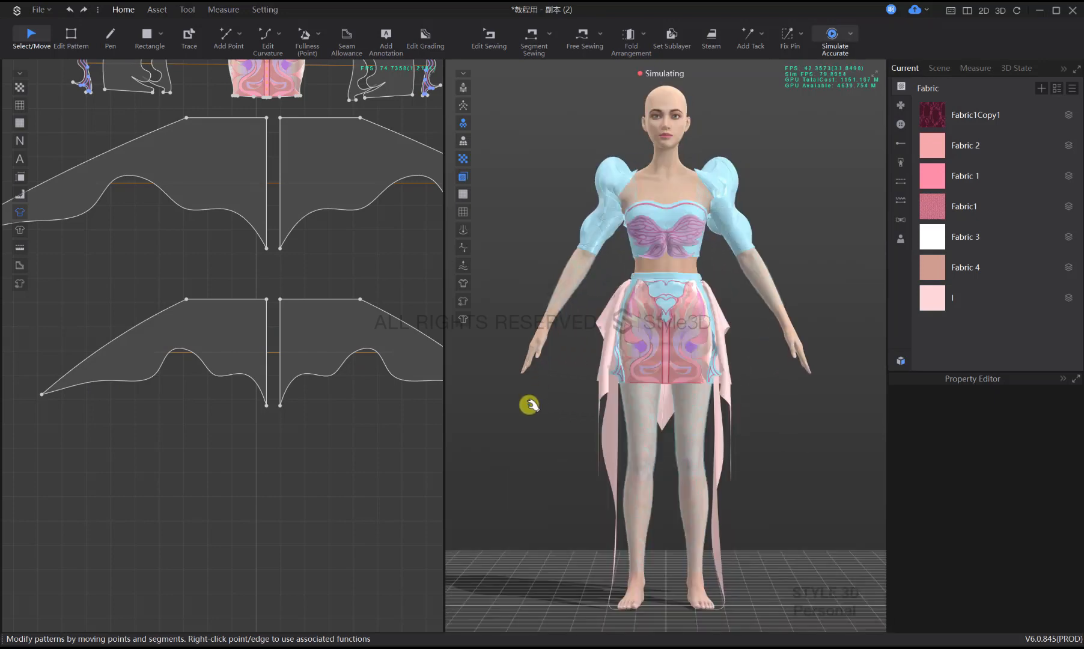
Lower the centre points of the longer inner skirt panels straight down by about 8 cm and simulate the lengthened skirt
{"action": "key", "text": "c"}
{"action": "scroll", "coordinate": [290, 355], "scroll_direction": "down", "scroll_amount": 4}
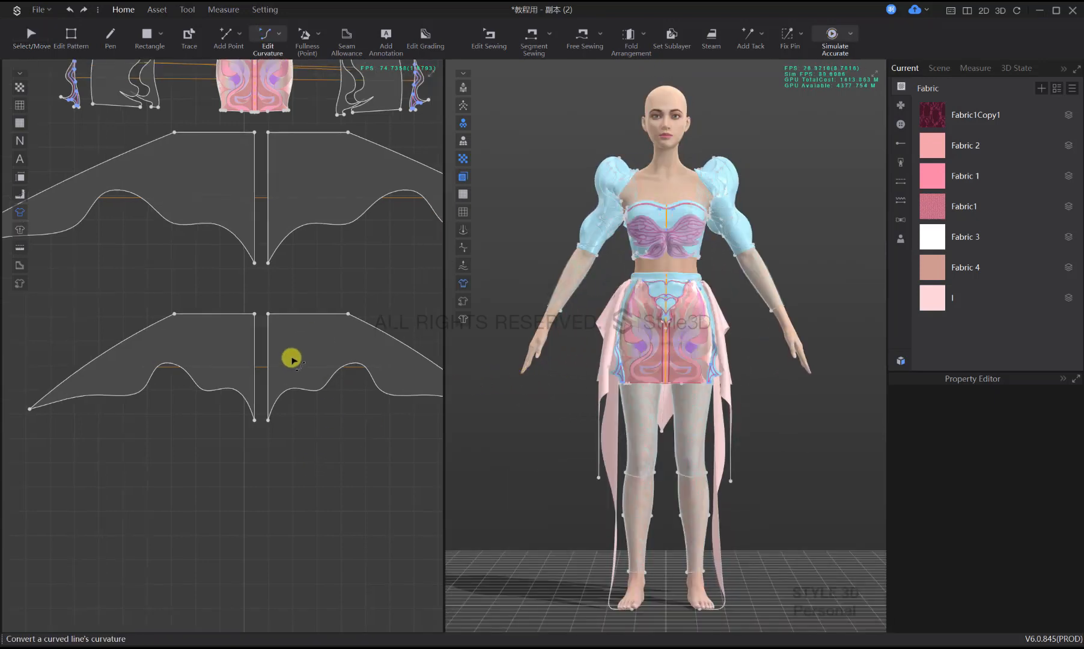
{"action": "key", "text": "z"}
{"action": "scroll", "coordinate": [259, 338], "scroll_direction": "up", "scroll_amount": 3}
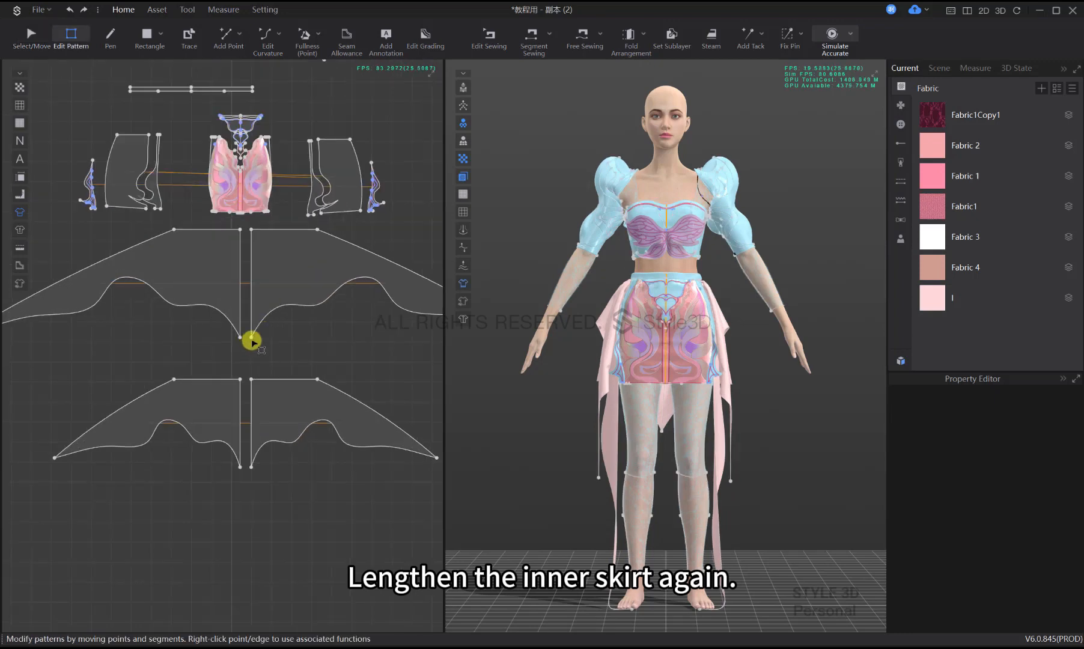
{"action": "left_click_drag", "start_coordinate": [253, 341], "coordinate": [253, 356]}
{"action": "right_click", "coordinate": [252, 356]}
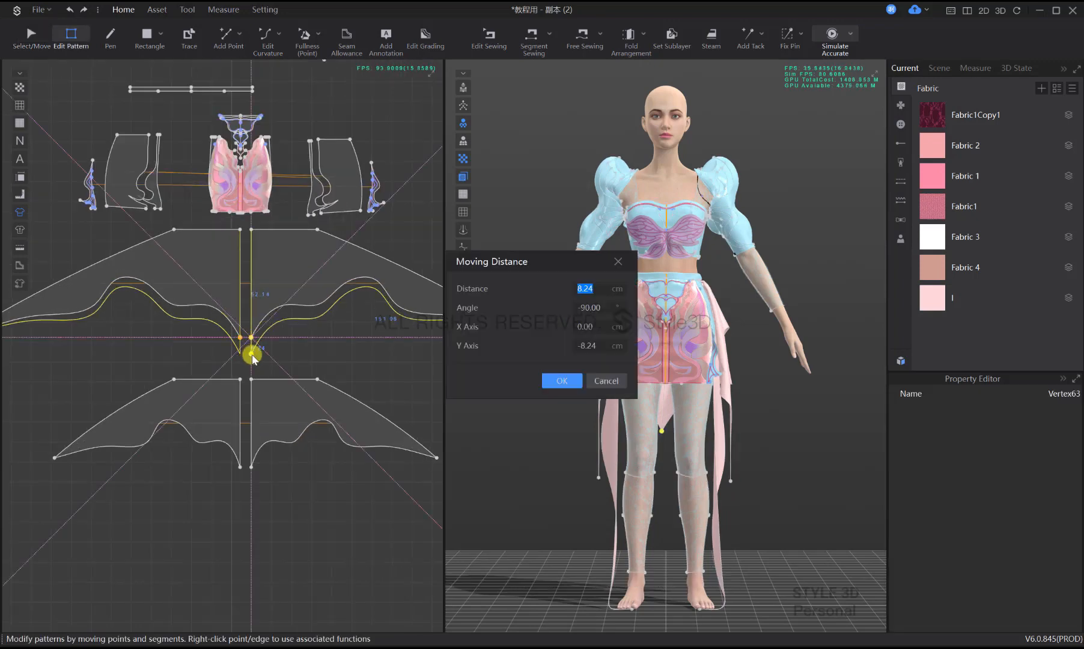
{"action": "key", "text": "Return"}
{"action": "key", "text": "space"}
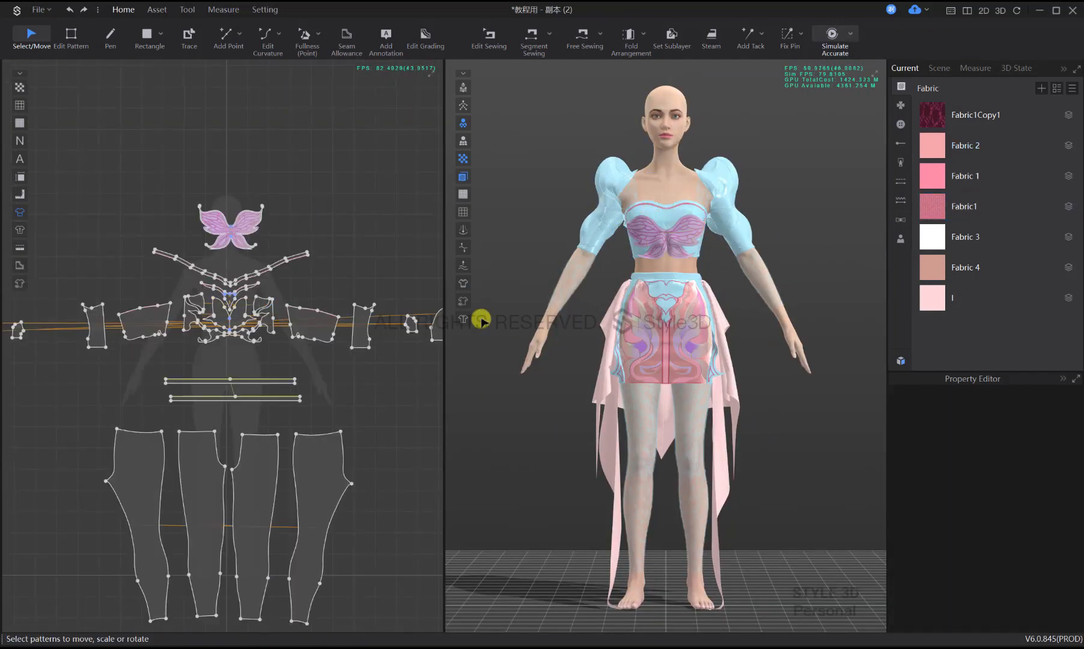
Display the frozen garment pieces in their actual fabric colours in the 3D view and look over the outfit
{"action": "left_click", "coordinate": [463, 301]}
{"action": "left_click", "coordinate": [681, 215]}
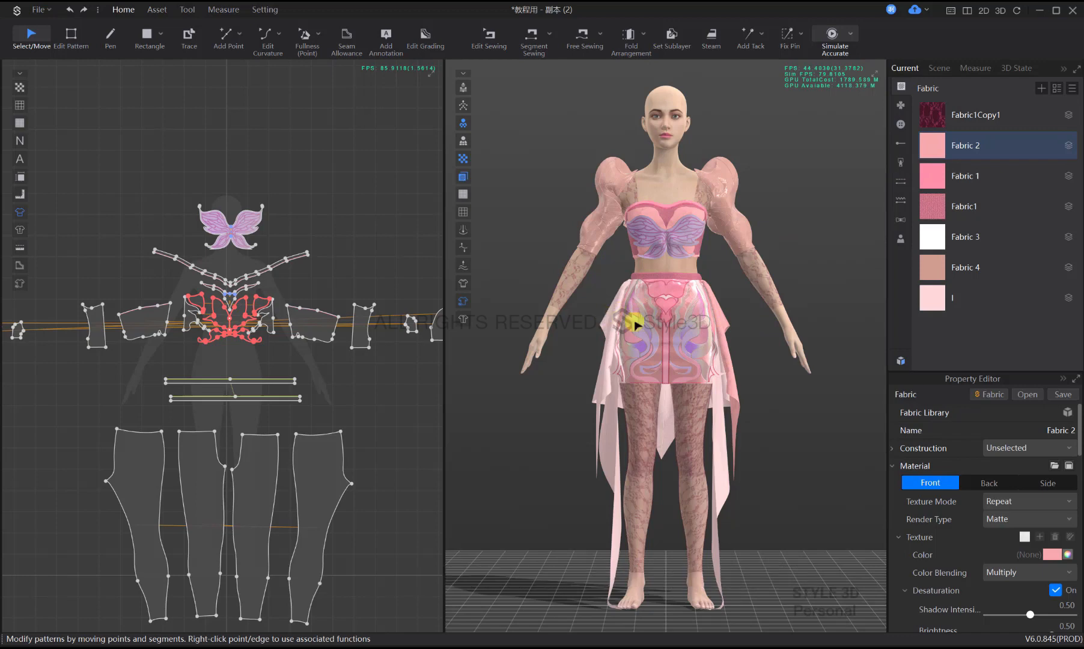
{"action": "left_click_drag", "start_coordinate": [635, 324], "coordinate": [614, 325]}
{"action": "left_click", "coordinate": [769, 380]}
{"action": "right_click_drag", "start_coordinate": [730, 395], "coordinate": [589, 404]}
{"action": "key", "text": "2"}
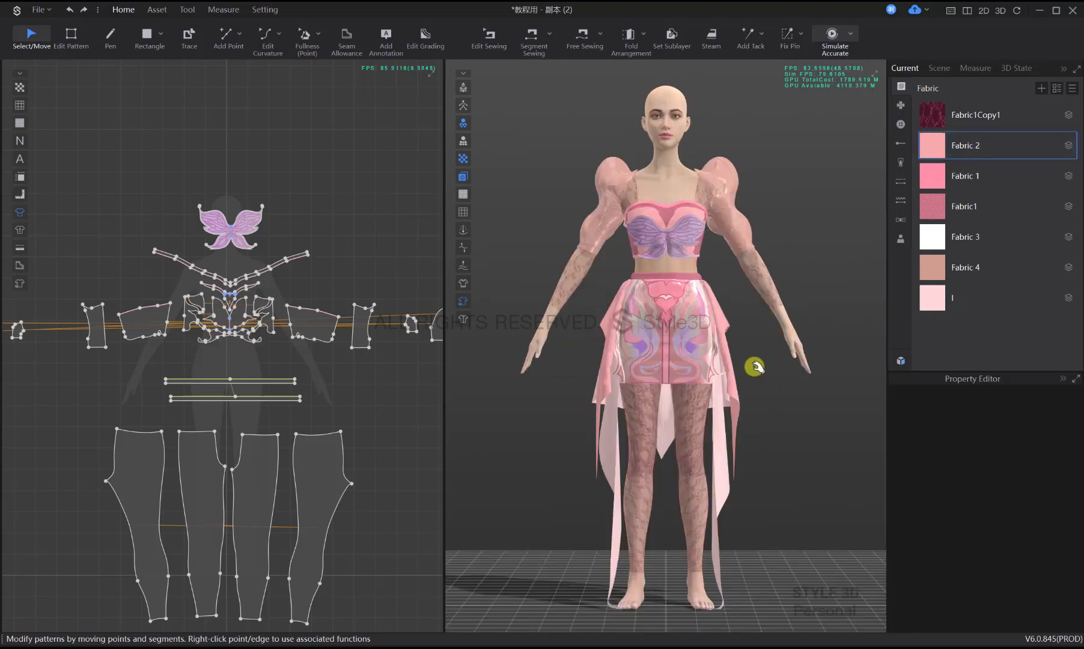
Simulate the outfit briefly to settle the layered skirt, and stop the simulation
{"action": "key", "text": "space"}
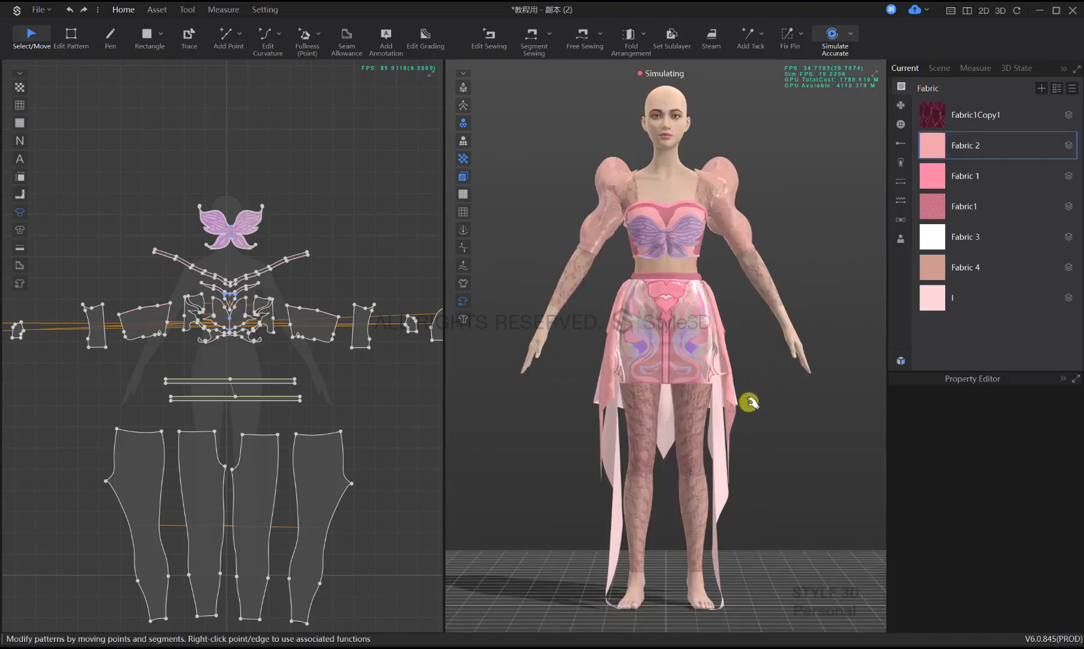
{"action": "right_click_drag", "start_coordinate": [750, 402], "coordinate": [784, 423]}
{"action": "key", "text": "space"}
{"action": "scroll", "coordinate": [762, 424], "scroll_direction": "down", "scroll_amount": 3}
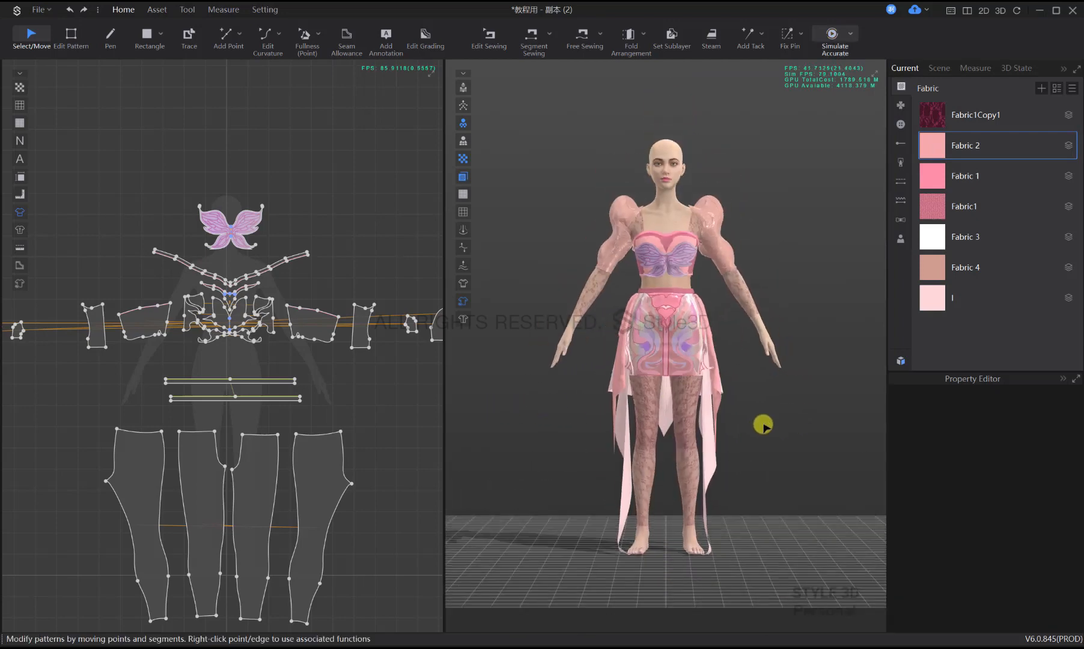
Restart the simulation and pull the long skirt panel's trailing tip out from under the avatar's right foot
{"action": "scroll", "coordinate": [299, 375], "scroll_direction": "down", "scroll_amount": 6}
{"action": "middle_click_drag", "start_coordinate": [278, 404], "coordinate": [276, 388]}
{"action": "scroll", "coordinate": [276, 388], "scroll_direction": "up", "scroll_amount": 2}
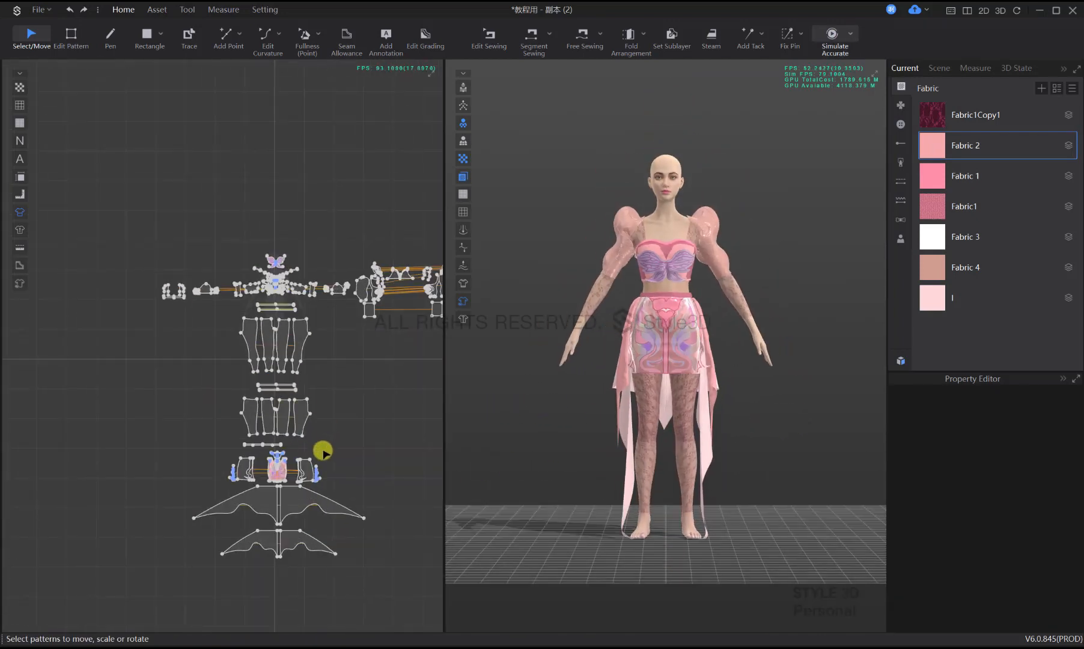
{"action": "middle_click_drag", "start_coordinate": [322, 450], "coordinate": [303, 293]}
{"action": "scroll", "coordinate": [637, 486], "scroll_direction": "up", "scroll_amount": 2}
{"action": "scroll", "coordinate": [618, 521], "scroll_direction": "up", "scroll_amount": 2}
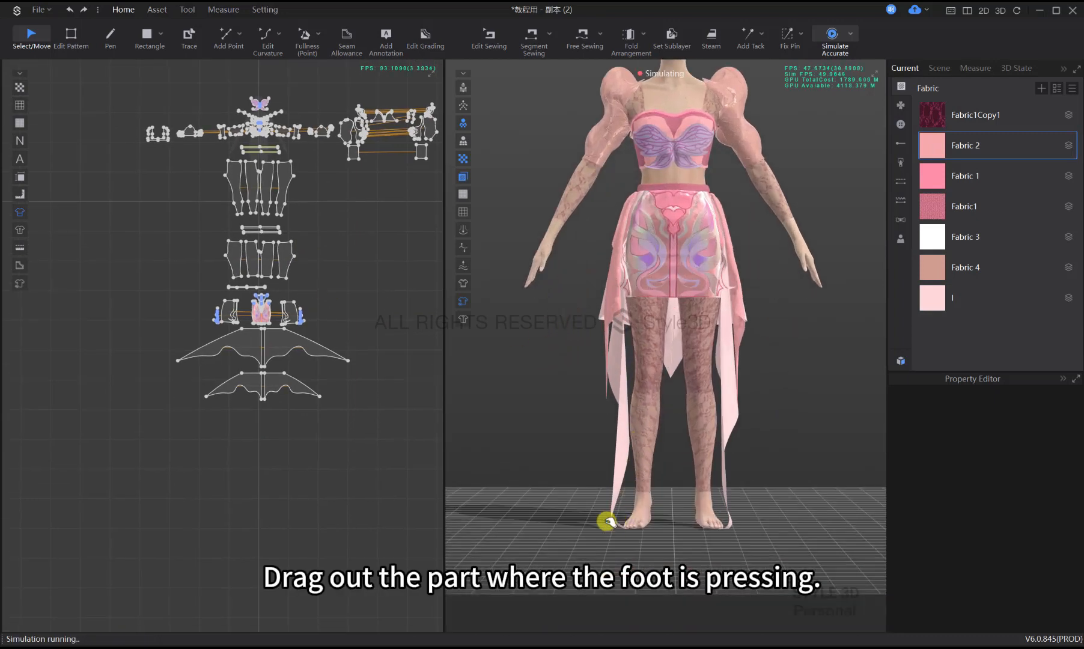
{"action": "mouse_move", "coordinate": [607, 522]}
{"action": "left_mouse_down"}
{"action": "mouse_move", "coordinate": [619, 530]}
{"action": "mouse_move", "coordinate": [603, 527]}
{"action": "left_mouse_up"}
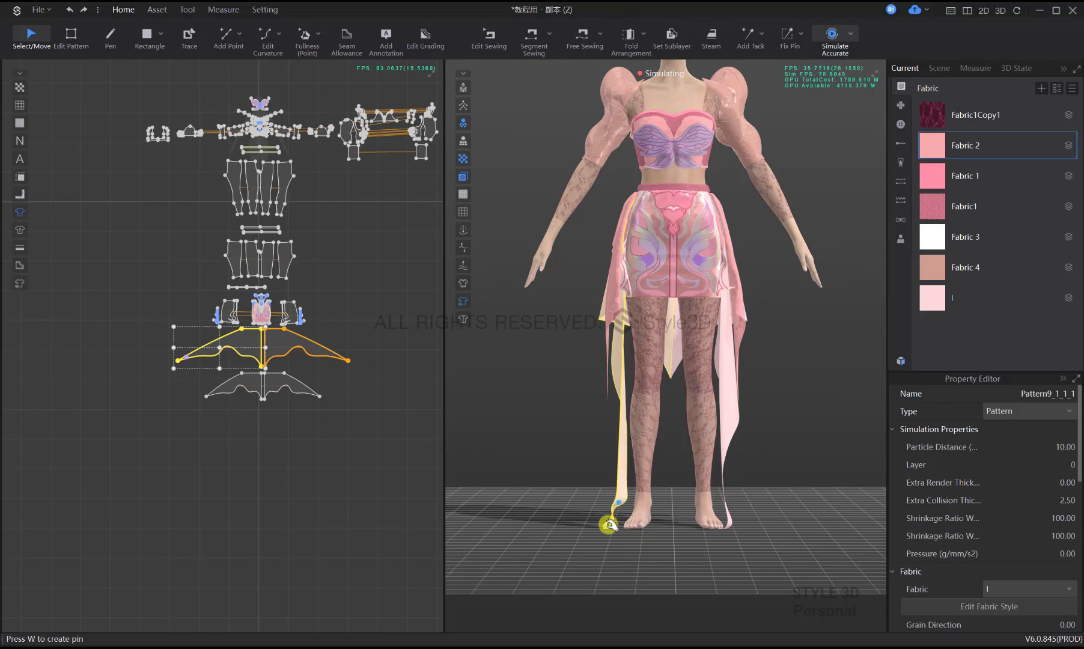
{"action": "left_click", "coordinate": [594, 523]}
{"action": "left_click_drag", "start_coordinate": [593, 518], "coordinate": [594, 503]}
Pull the opposite trailing tip outward from the avatar's left foot, let it drape naturally, stop simulating and check the skirt from several angles
{"action": "left_click_drag", "start_coordinate": [732, 527], "coordinate": [732, 523]}
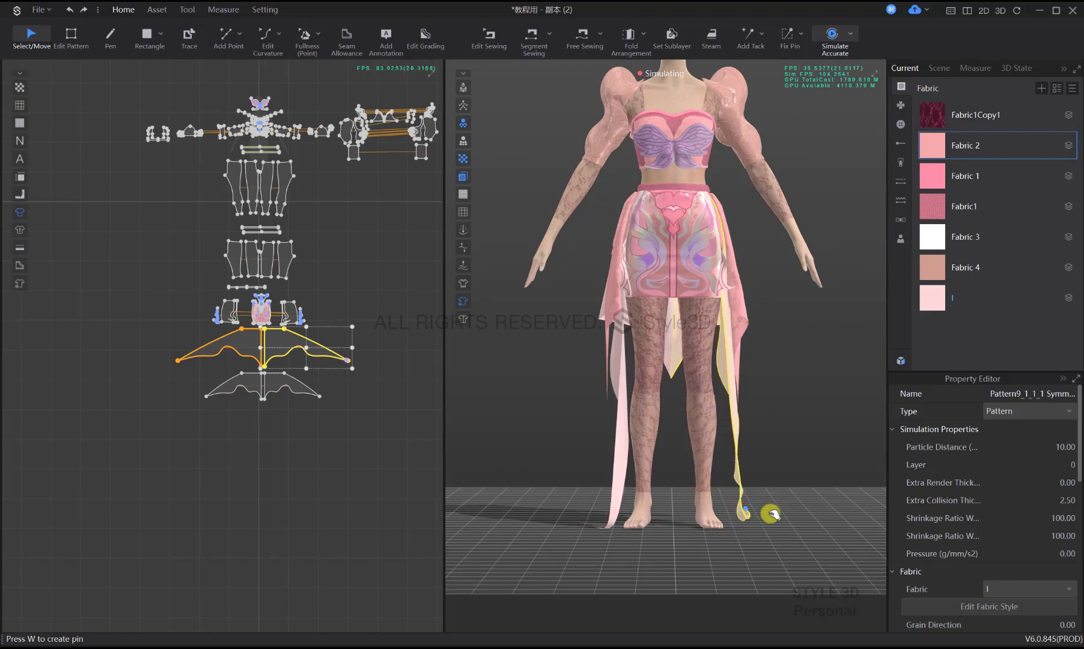
{"action": "left_click_drag", "start_coordinate": [782, 518], "coordinate": [811, 475]}
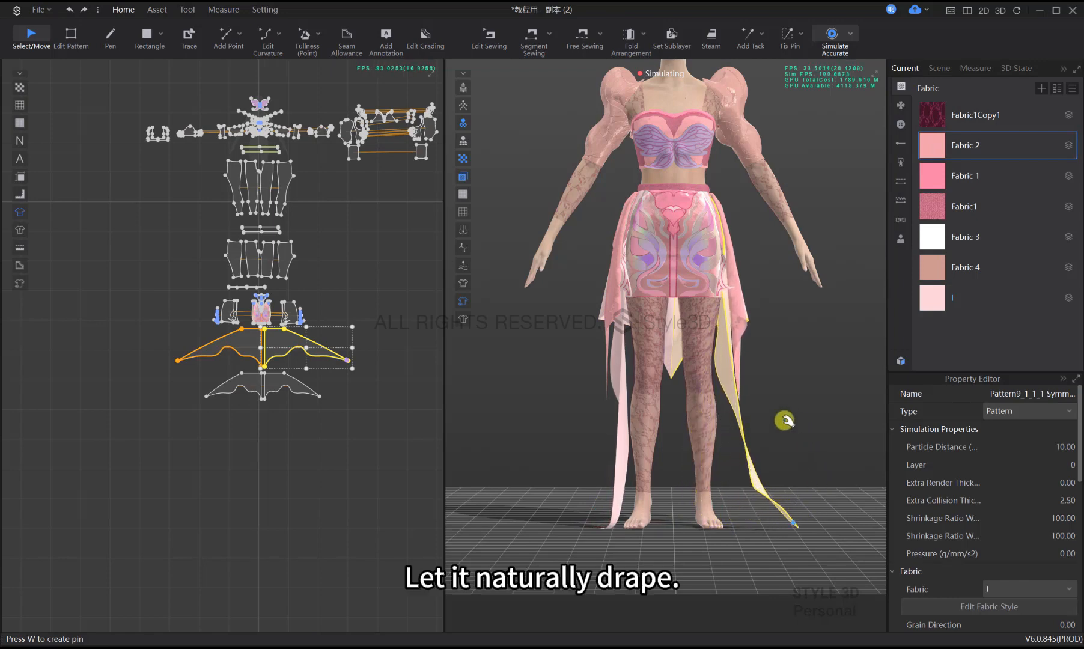
{"action": "left_click", "coordinate": [784, 420]}
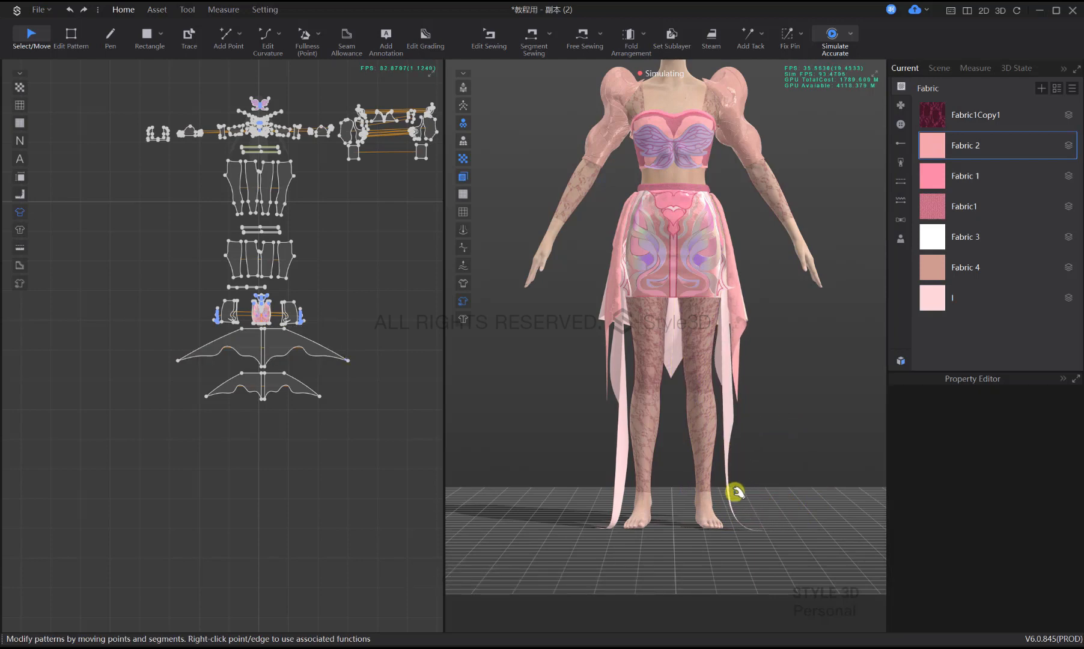
{"action": "scroll", "coordinate": [787, 410], "scroll_direction": "down", "scroll_amount": 3}
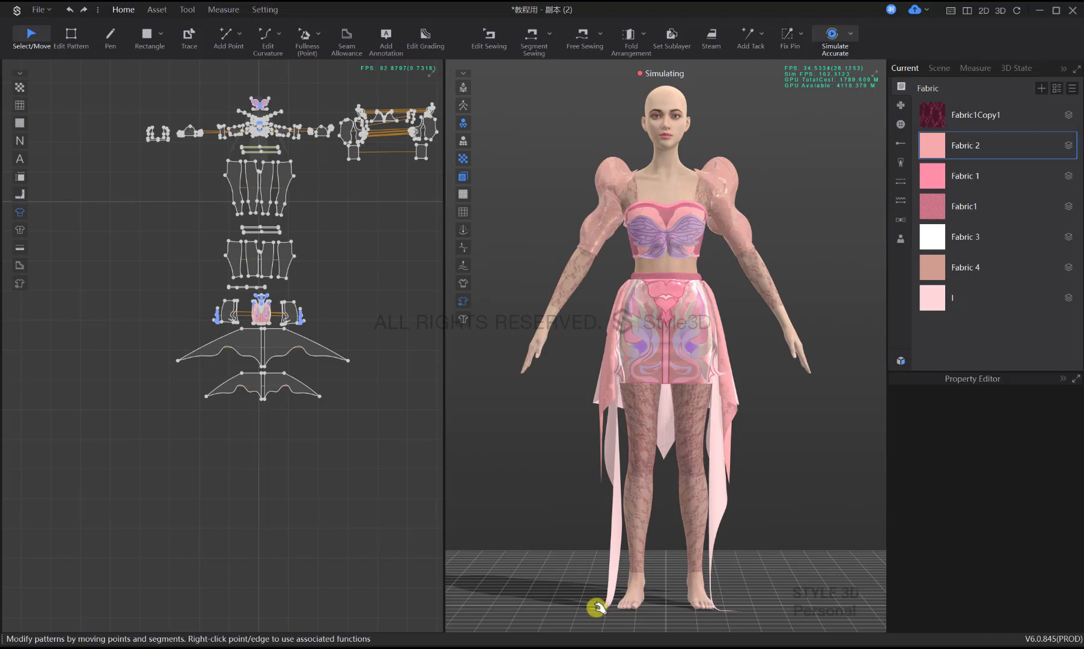
{"action": "key", "text": "space"}
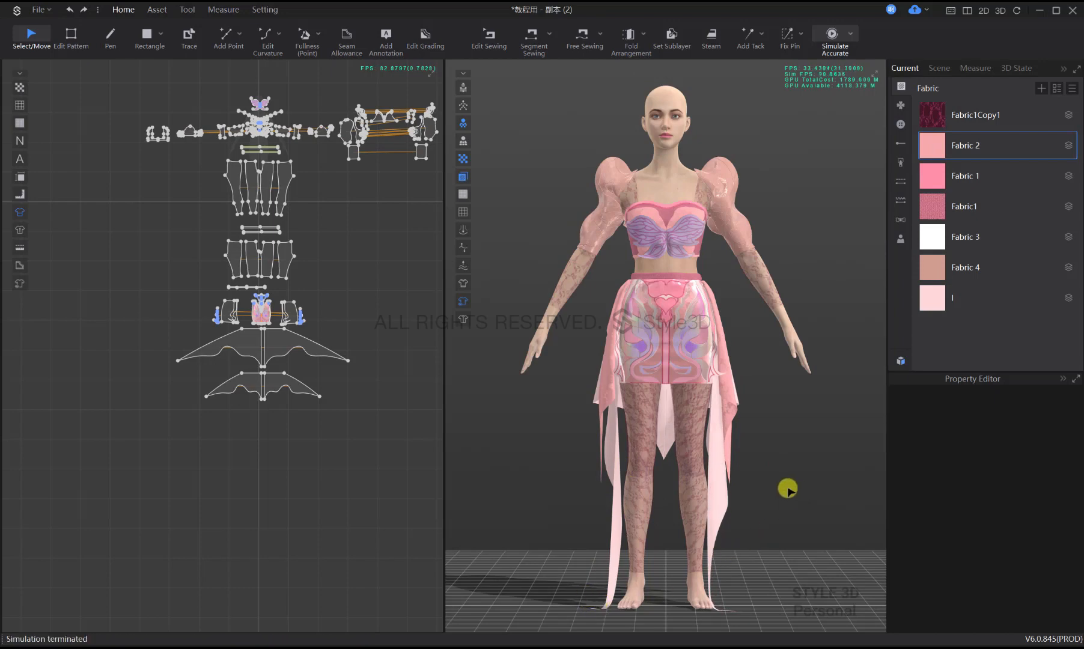
{"action": "scroll", "coordinate": [796, 486], "scroll_direction": "down", "scroll_amount": 3}
{"action": "right_click_drag", "start_coordinate": [631, 418], "coordinate": [769, 424]}
{"action": "key", "text": "2"}
{"action": "right_click_drag", "start_coordinate": [626, 464], "coordinate": [554, 463]}
{"action": "key", "text": "2"}
Duplicate both long inner skirt panels and place the copies below the shorter panels in the 2D layout
{"action": "scroll", "coordinate": [182, 412], "scroll_direction": "down", "scroll_amount": 2}
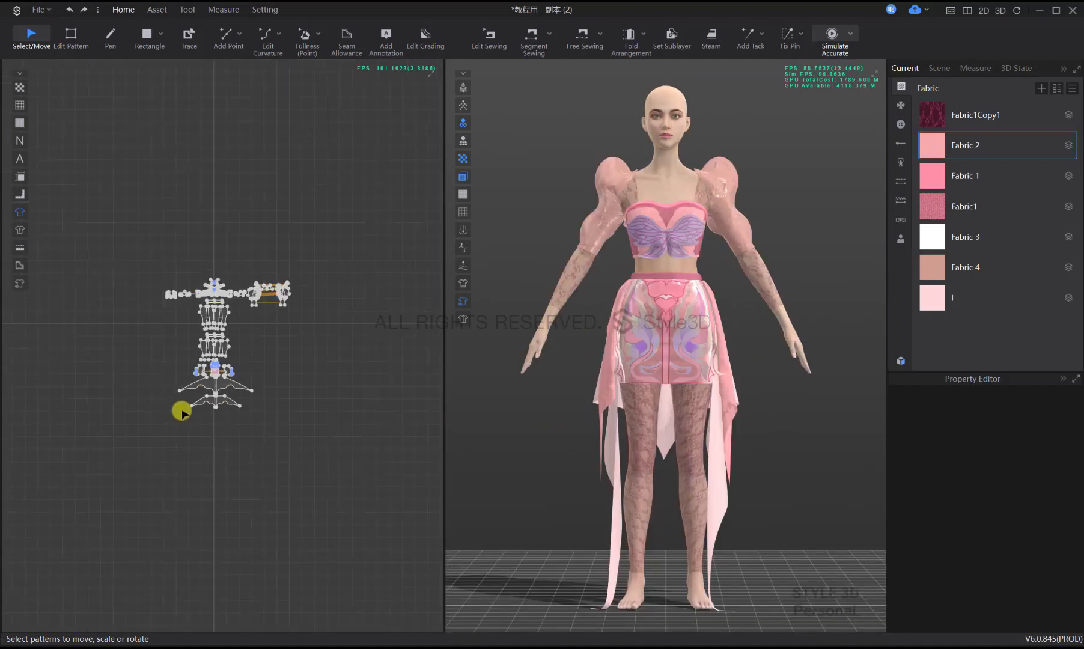
{"action": "middle_click_drag", "start_coordinate": [271, 403], "coordinate": [289, 425]}
{"action": "scroll", "coordinate": [292, 430], "scroll_direction": "up", "scroll_amount": 1}
{"action": "scroll", "coordinate": [254, 446], "scroll_direction": "up", "scroll_amount": 3}
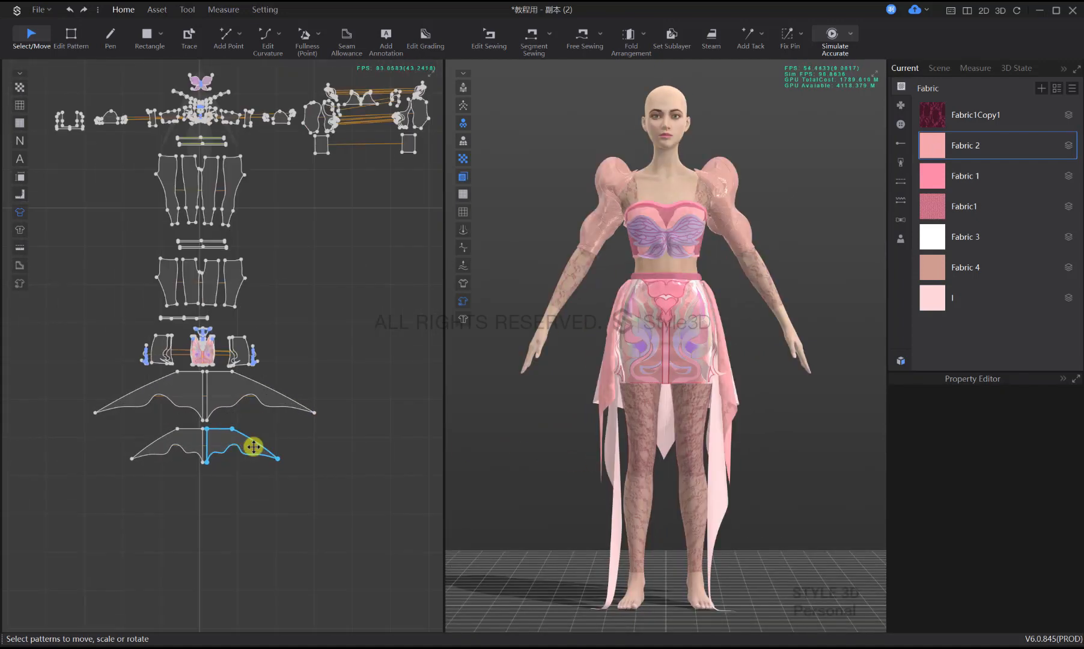
{"action": "left_click", "coordinate": [197, 400]}
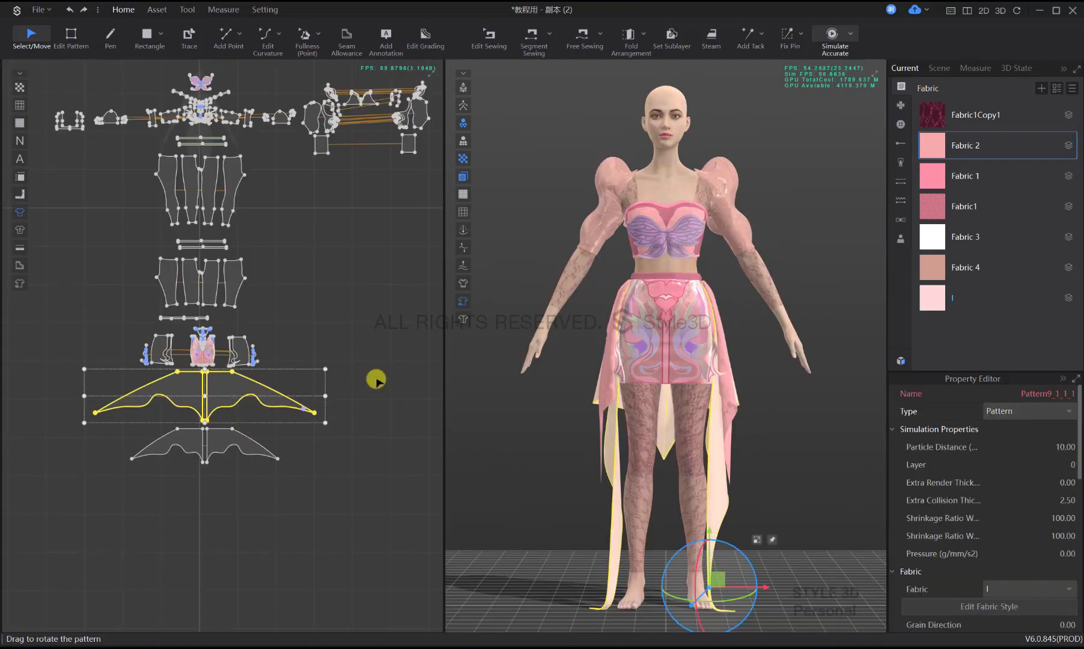
{"action": "key", "text": "ctrl+c"}
{"action": "key", "text": "ctrl+v"}
{"action": "scroll", "coordinate": [304, 443], "scroll_direction": "down", "scroll_amount": 2}
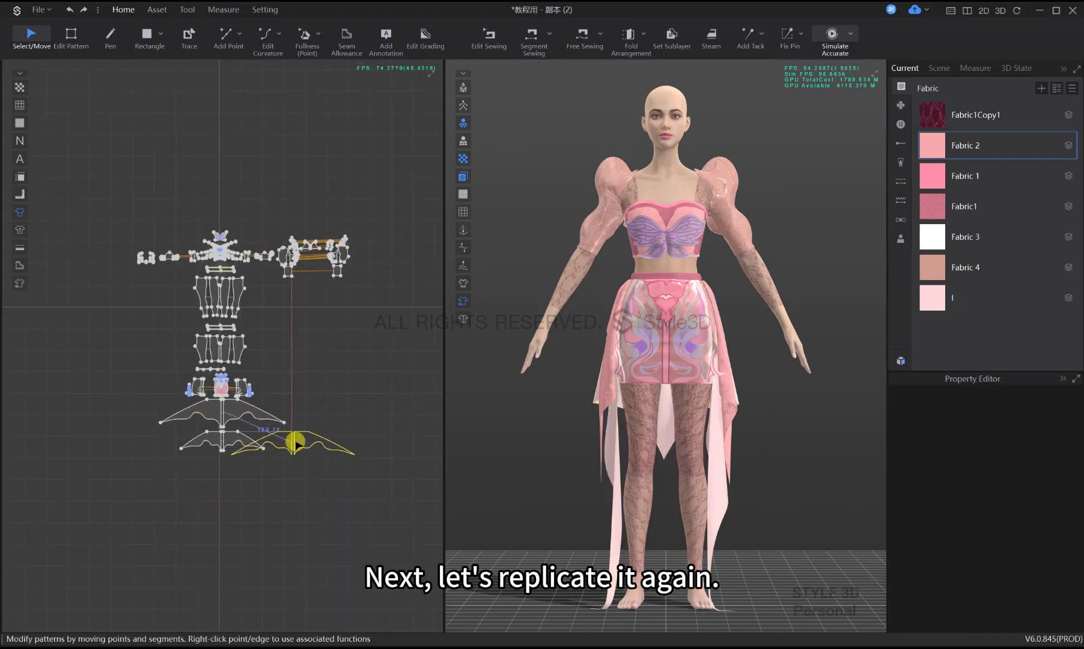
{"action": "left_click", "coordinate": [349, 495]}
{"action": "left_click", "coordinate": [604, 592]}
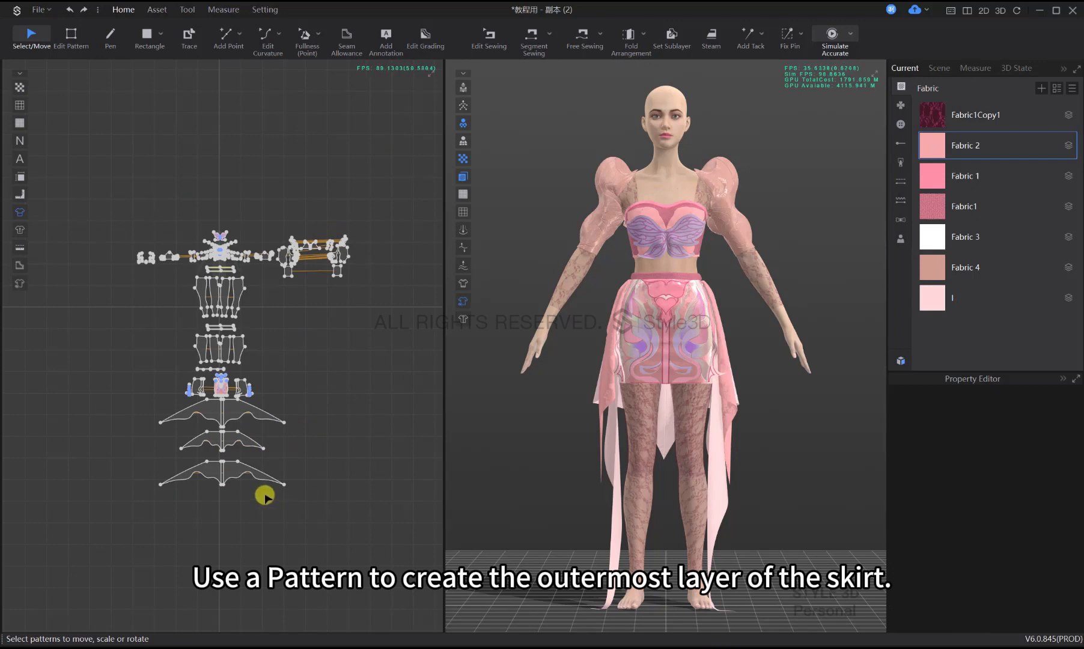
Flatten the copied skirt panels in 3D with Reset 2D Arrangement Selected
{"action": "scroll", "coordinate": [264, 496], "scroll_direction": "up", "scroll_amount": 2}
{"action": "left_click", "coordinate": [205, 472]}
{"action": "scroll", "coordinate": [724, 539], "scroll_direction": "down", "scroll_amount": 5}
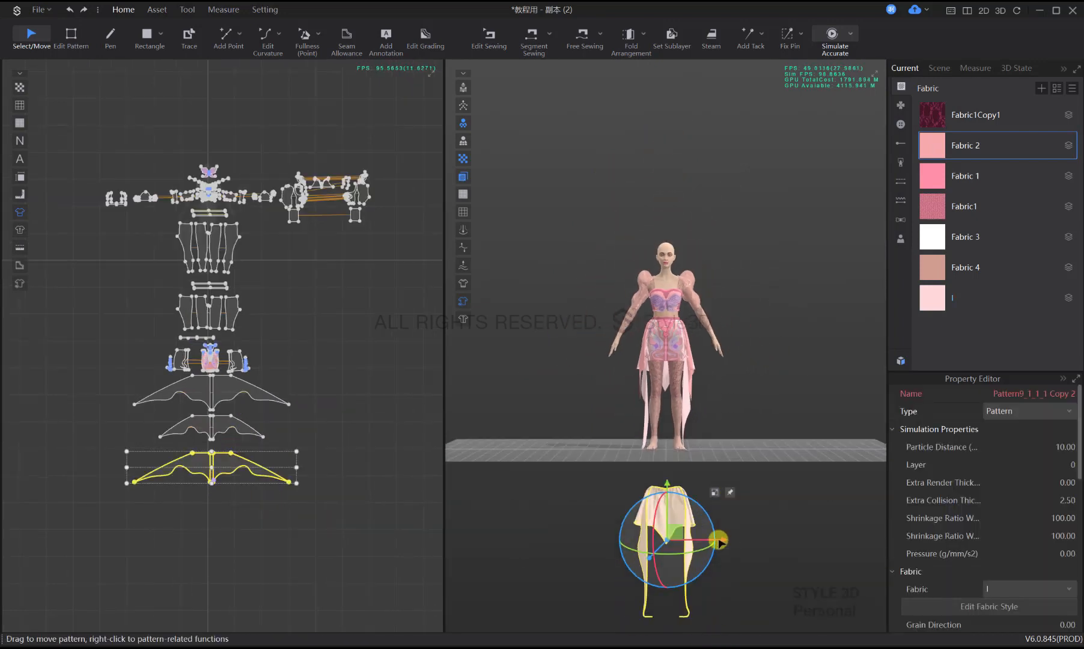
{"action": "right_click", "coordinate": [676, 515]}
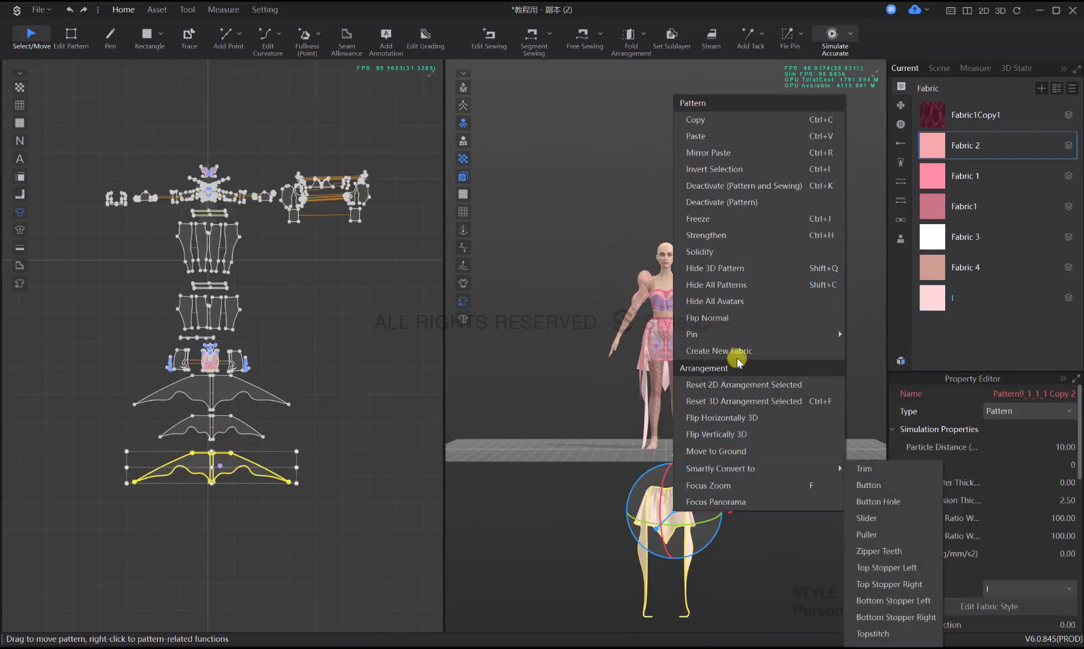
{"action": "left_click", "coordinate": [685, 385]}
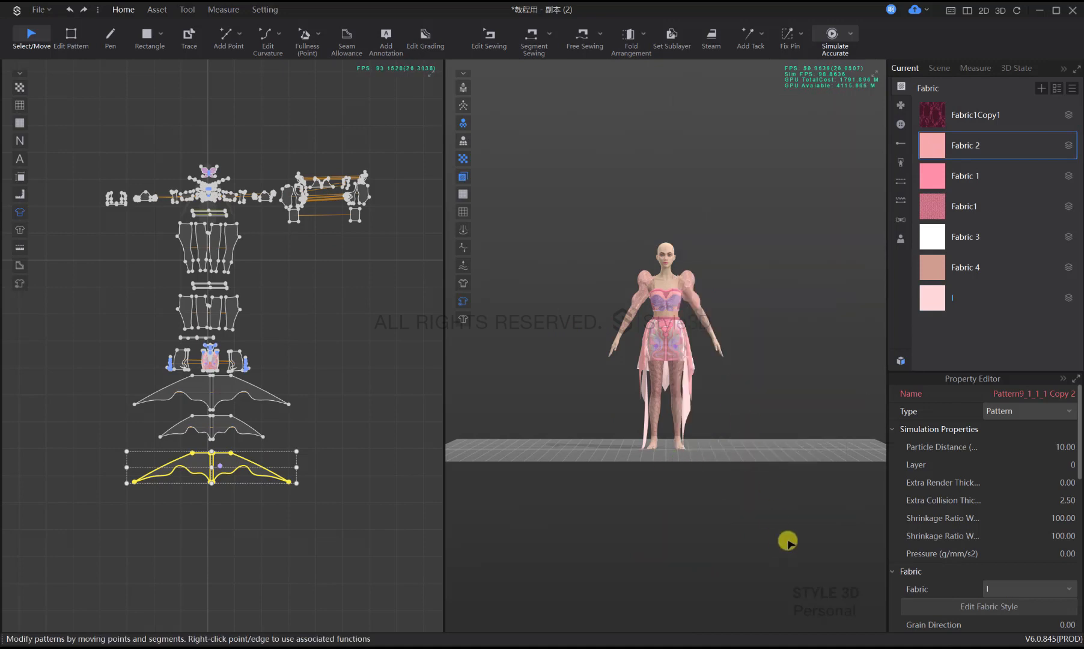
Move the flattened panel copies up to hip height and position them behind the avatar's skirt
{"action": "left_click", "coordinate": [326, 496]}
{"action": "left_click", "coordinate": [253, 472]}
{"action": "scroll", "coordinate": [673, 545], "scroll_direction": "down", "scroll_amount": 5}
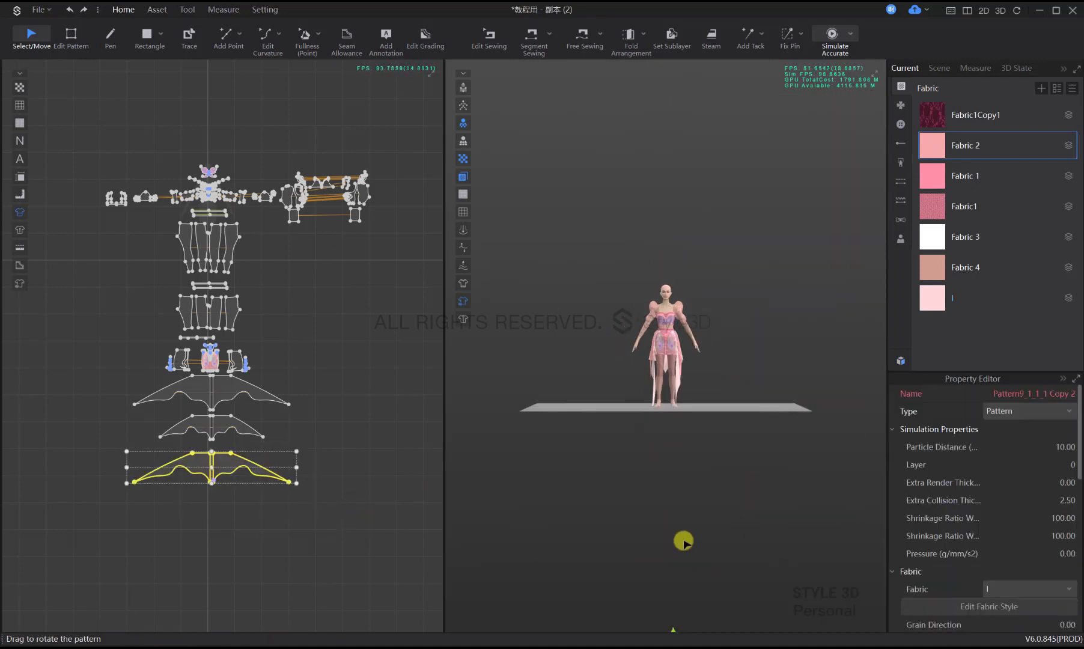
{"action": "left_click_drag", "start_coordinate": [692, 403], "coordinate": [673, 355]}
{"action": "key", "text": "6"}
{"action": "left_click_drag", "start_coordinate": [644, 402], "coordinate": [754, 396]}
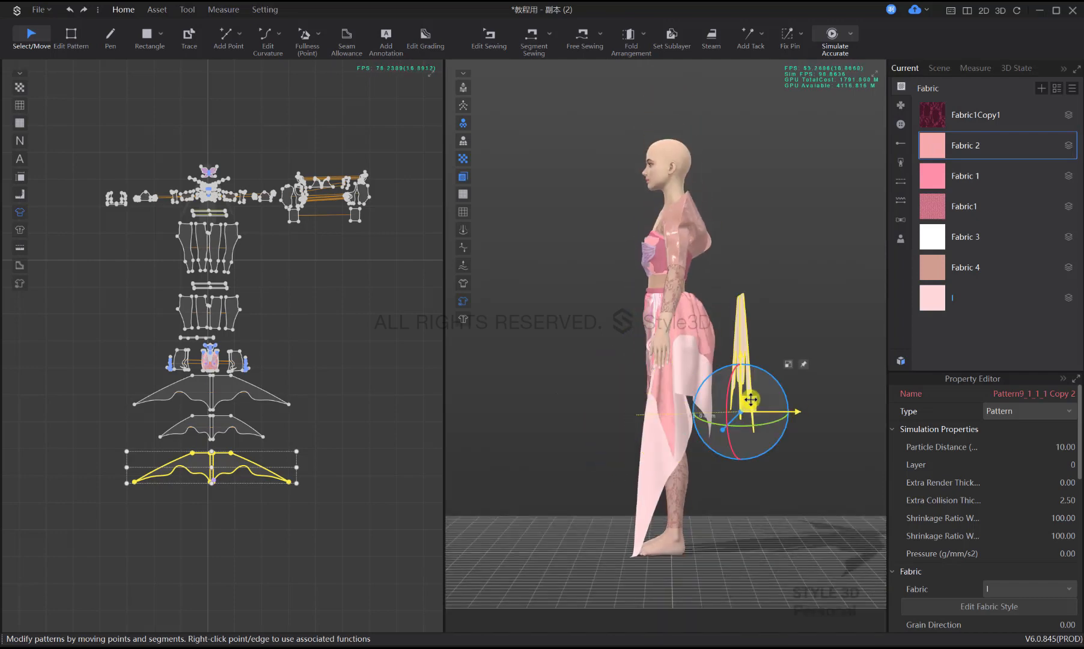
{"action": "key", "text": "2"}
{"action": "left_click", "coordinate": [282, 514]}
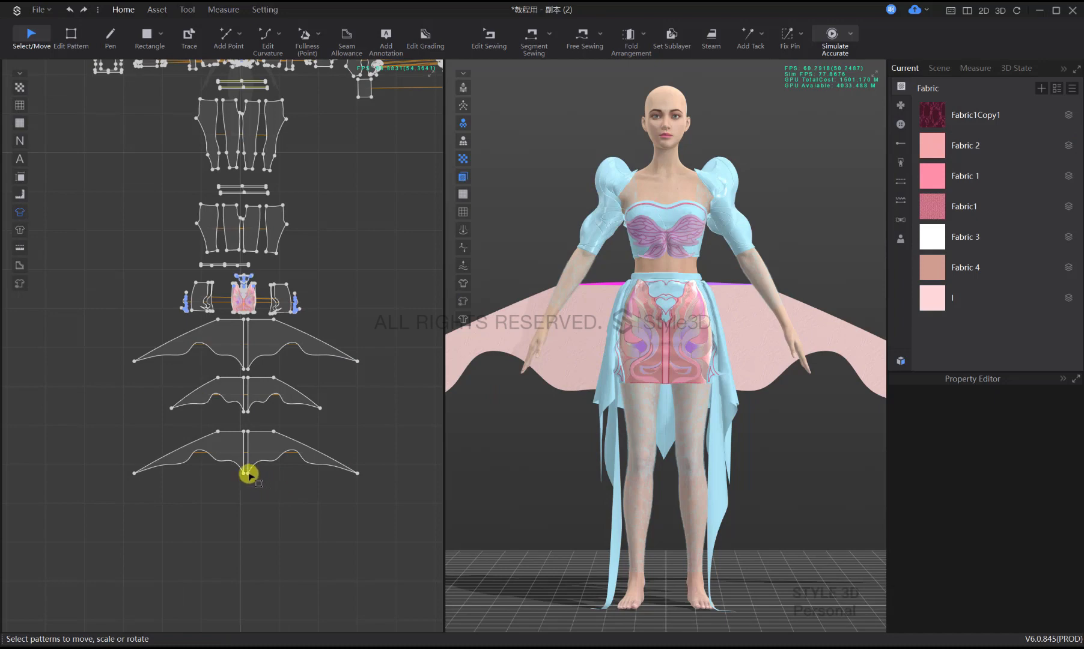
Move the copied panels' lower centre and outer tip points straight down by 20 cm
{"action": "key", "text": "z"}
{"action": "left_click_drag", "start_coordinate": [247, 474], "coordinate": [357, 488]}
{"action": "key", "text": "ctrl+z"}
{"action": "right_click", "coordinate": [357, 488]}
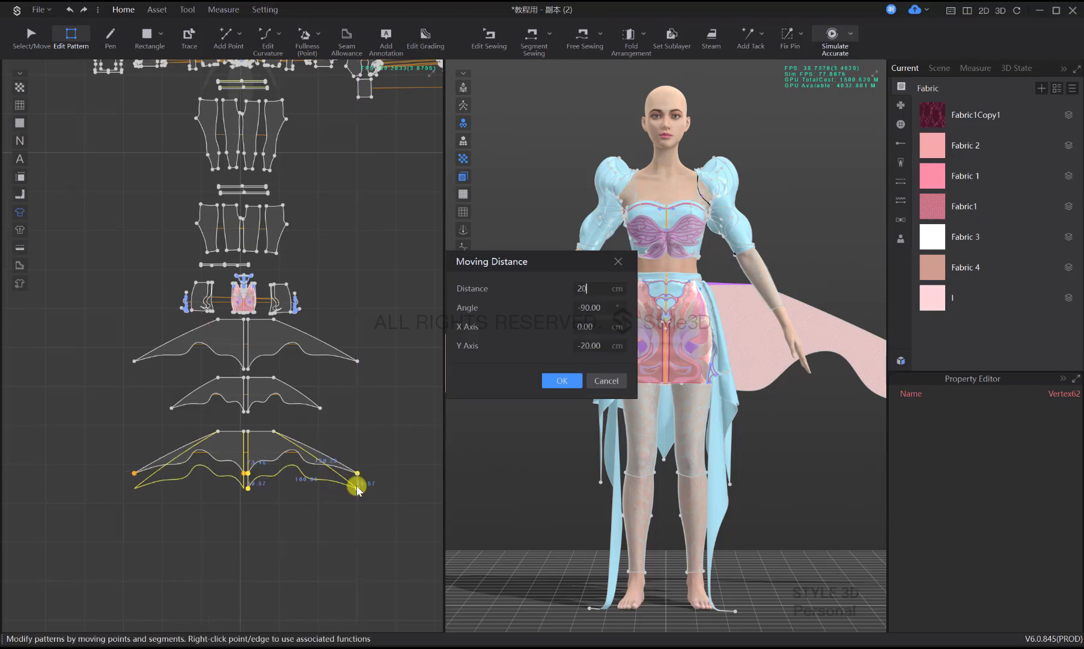
{"action": "key", "text": "Return"}
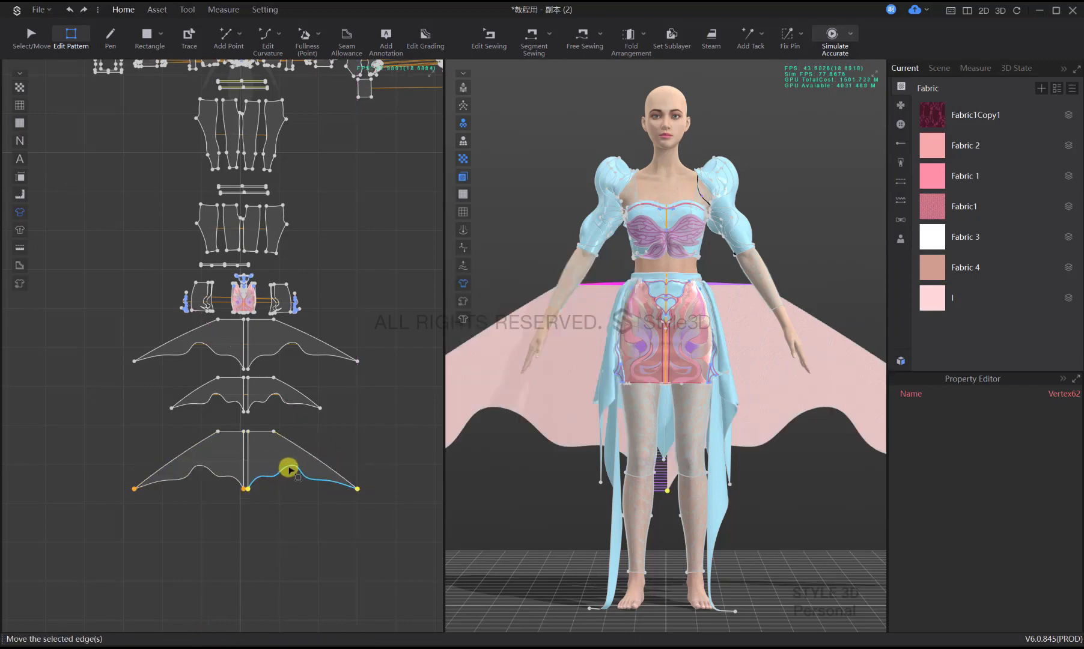
Pull the raised arch in the copied panels' hem downward with Edit Curvature to flatten it
{"action": "left_click_drag", "start_coordinate": [291, 469], "coordinate": [299, 479]}
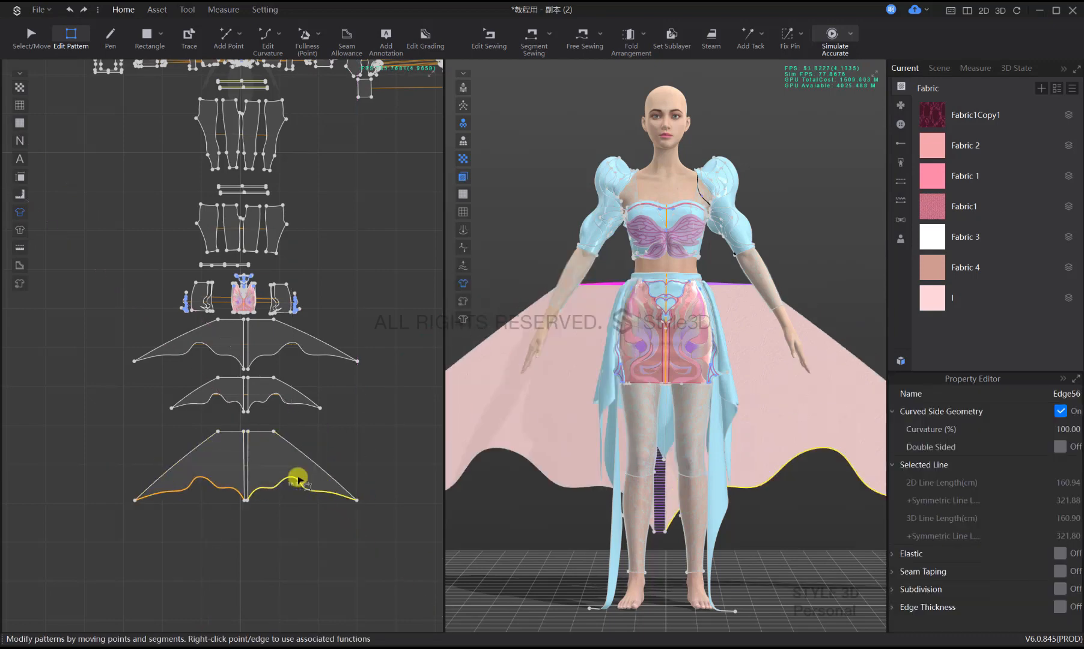
{"action": "key", "text": "ctrl+z"}
{"action": "key", "text": "c"}
{"action": "left_click", "coordinate": [296, 479]}
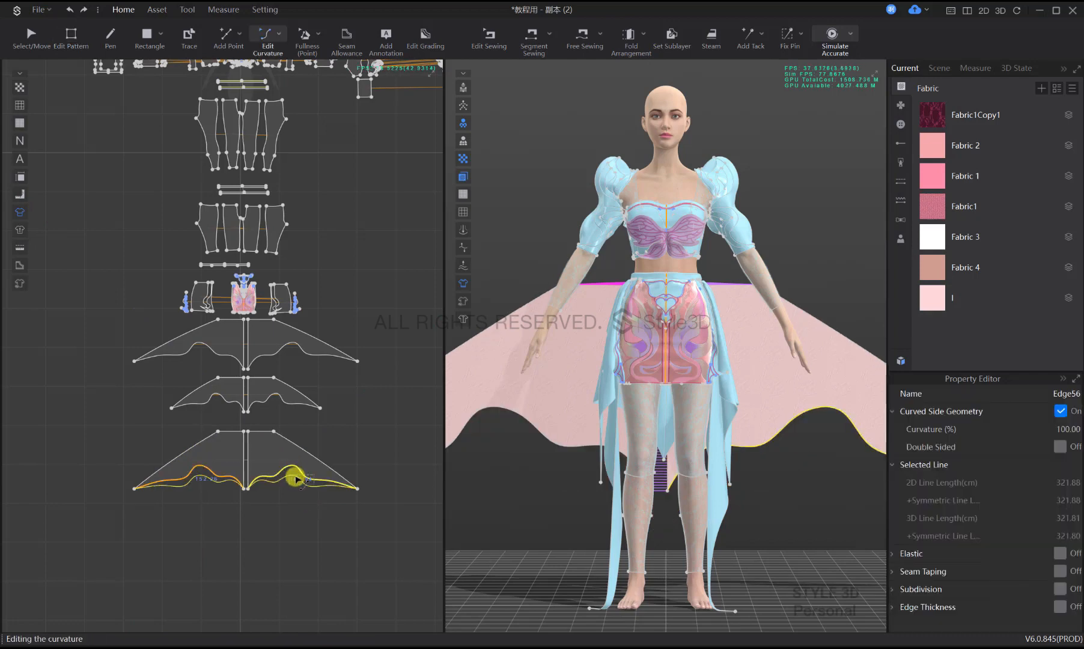
{"action": "left_click", "coordinate": [355, 460]}
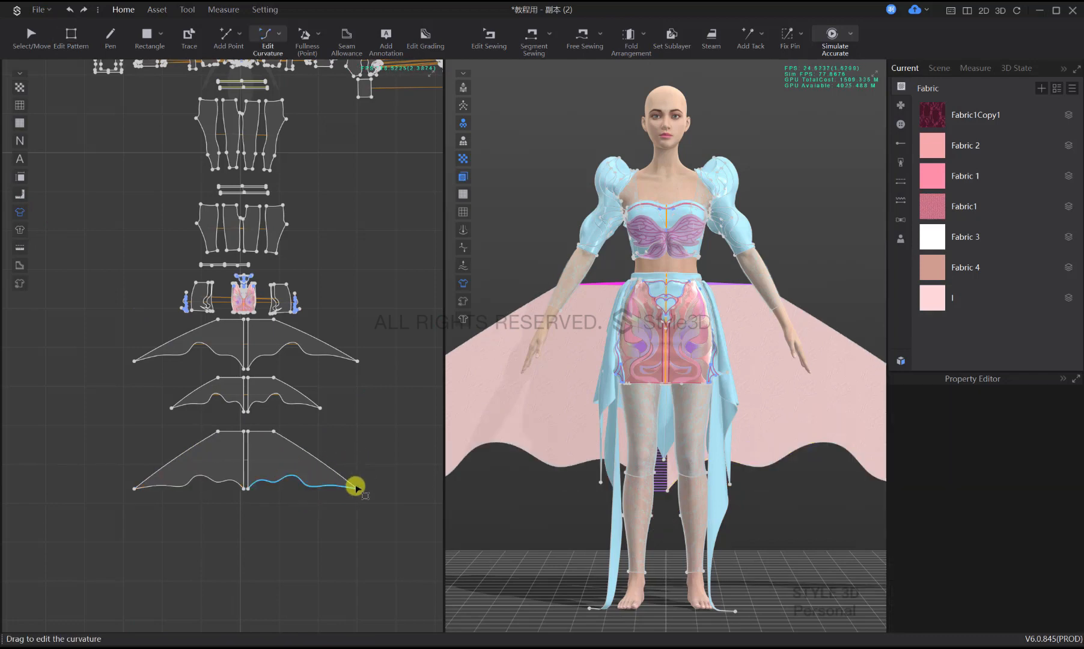
Move the copied panels' outer hem tips horizontally inward by 20 cm
{"action": "key", "text": "z"}
{"action": "left_click", "coordinate": [358, 488]}
{"action": "left_click_drag", "start_coordinate": [339, 490], "coordinate": [337, 490]}
{"action": "right_click", "coordinate": [337, 490]}
{"action": "type", "text": "20"}
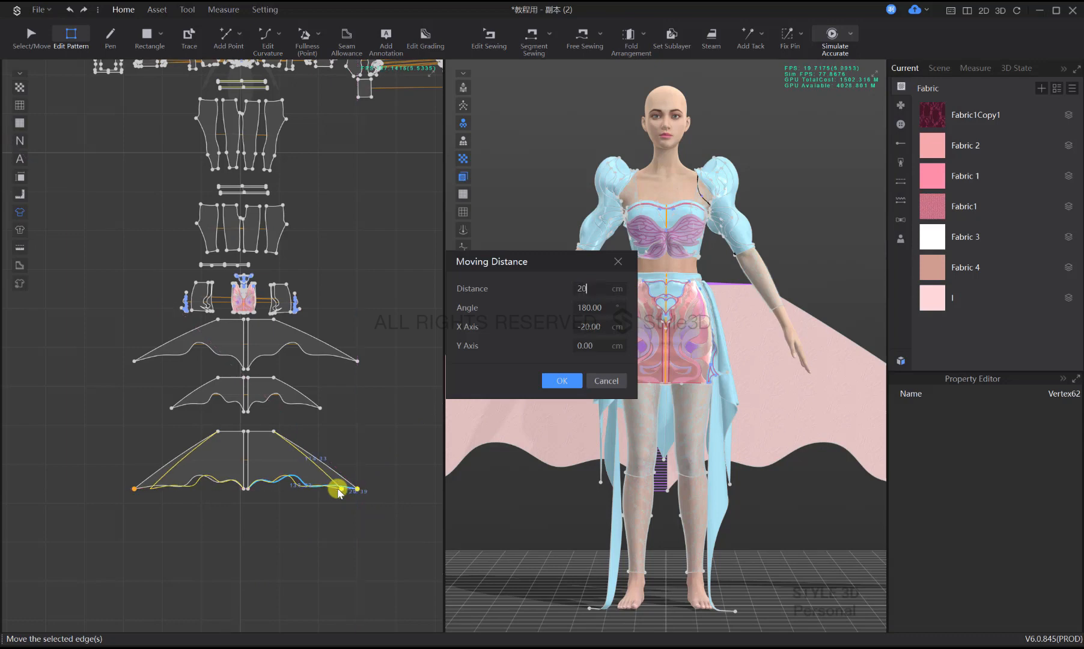
{"action": "key", "text": "Return"}
{"action": "left_click", "coordinate": [375, 421]}
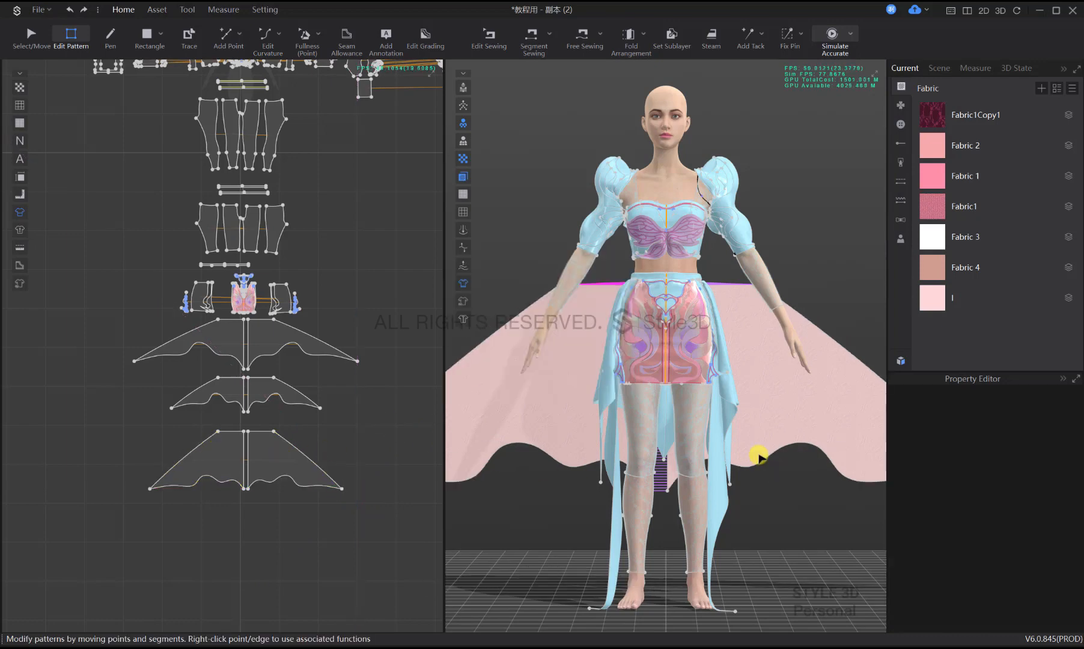
Simulate the new outermost skirt layer so it falls from the waist
{"action": "key", "text": "q"}
{"action": "scroll", "coordinate": [762, 457], "scroll_direction": "down", "scroll_amount": 3}
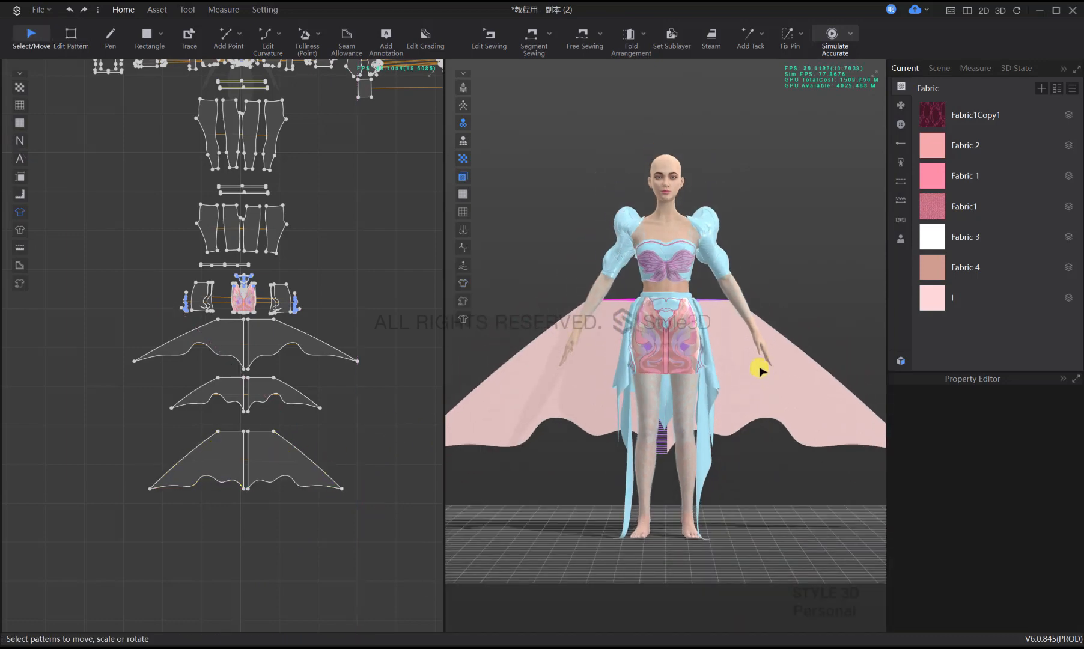
{"action": "key", "text": "space"}
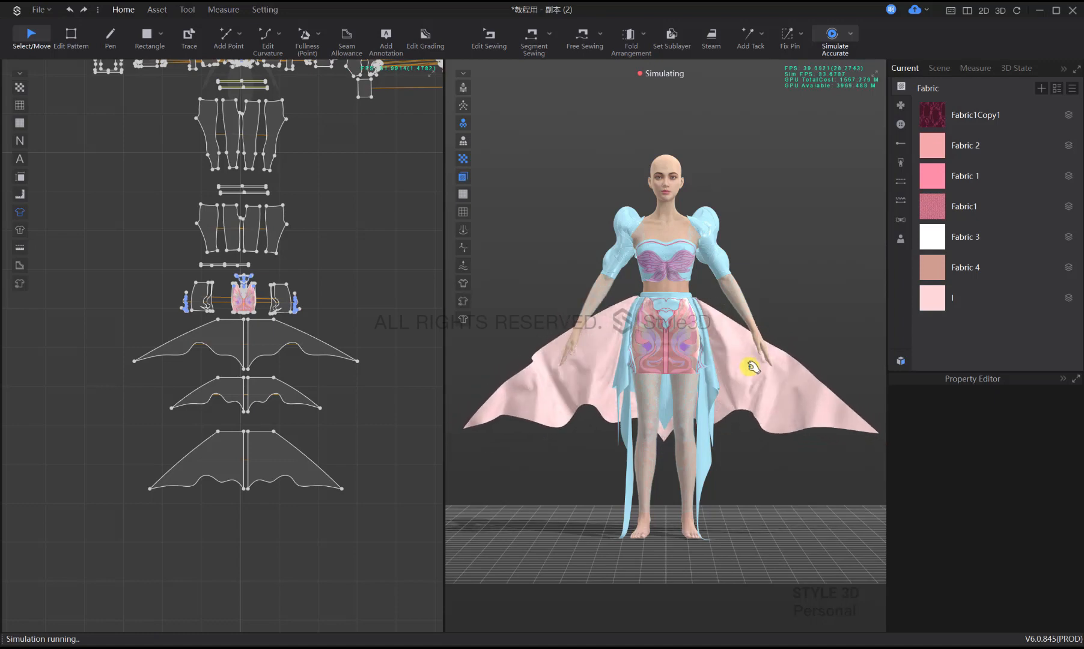
Add a new fabric and assign it to the outermost skirt panels
{"action": "left_click", "coordinate": [1041, 89]}
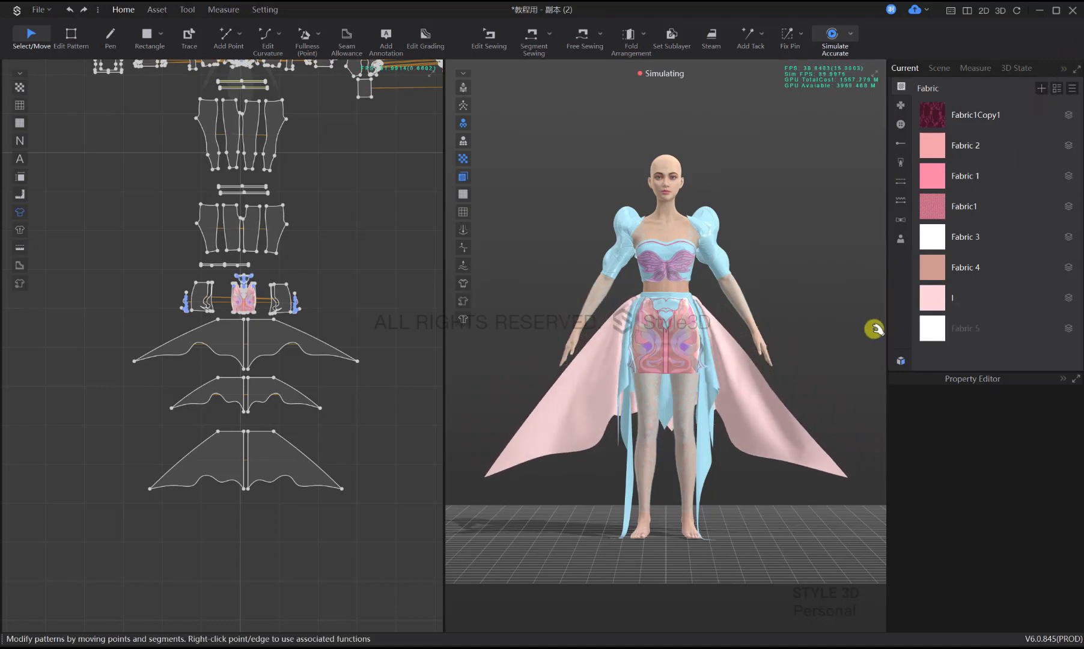
{"action": "left_click", "coordinate": [916, 338]}
{"action": "left_click", "coordinate": [312, 477]}
{"action": "right_click", "coordinate": [922, 331]}
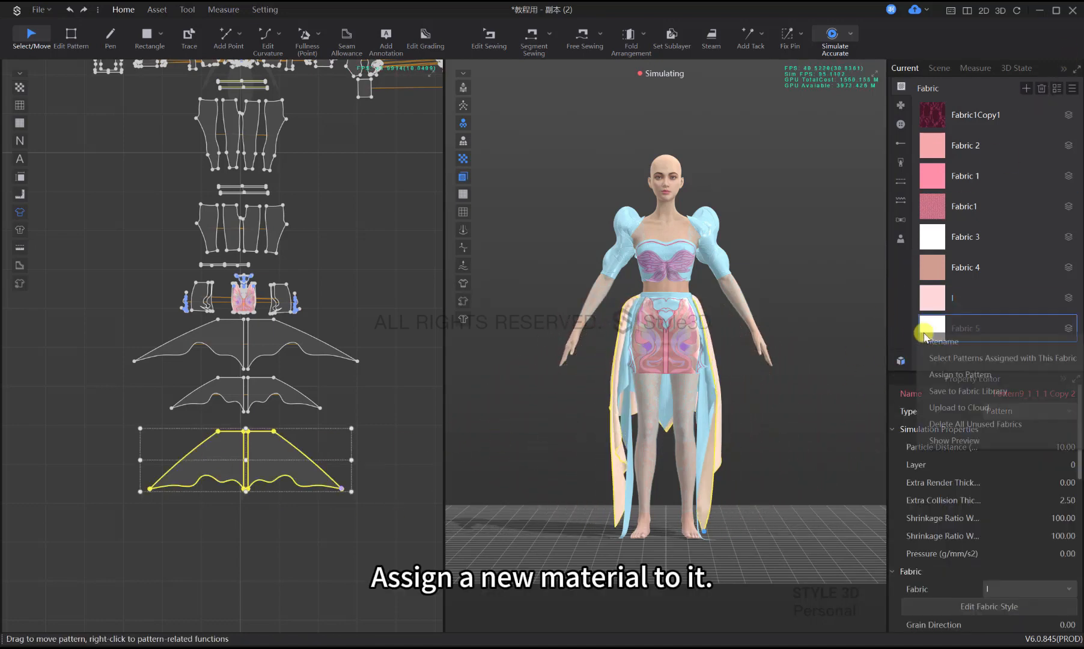
{"action": "left_click", "coordinate": [945, 375]}
{"action": "left_click", "coordinate": [775, 402]}
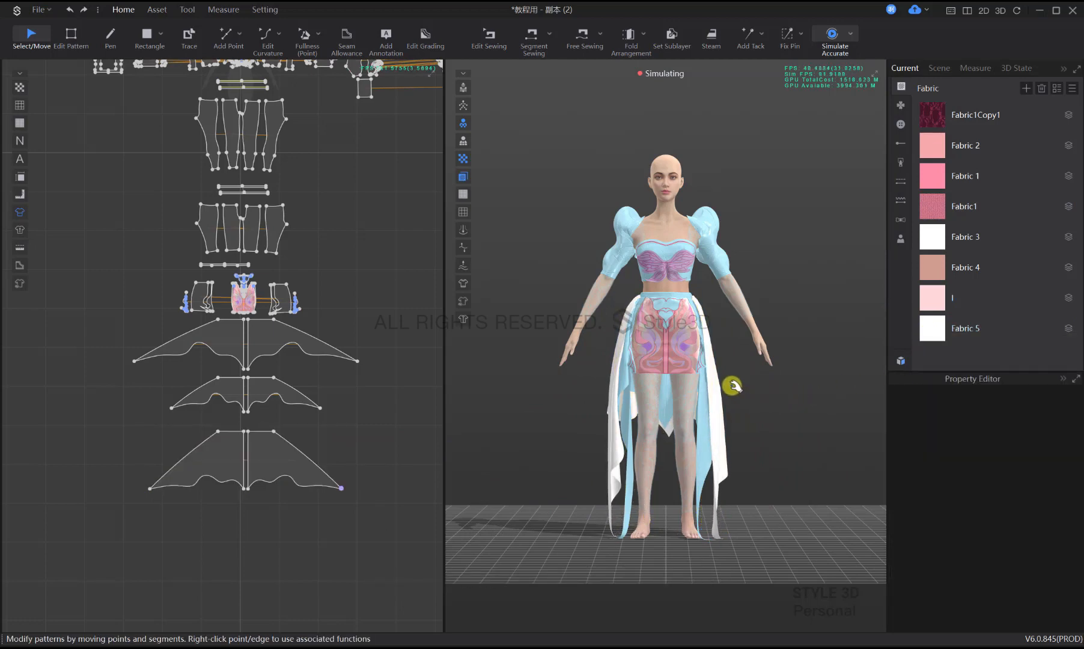
Move the outermost skirt panels' outer hem tips horizontally inward by another 20 cm
{"action": "right_click_drag", "start_coordinate": [770, 406], "coordinate": [551, 416]}
{"action": "right_click_drag", "start_coordinate": [795, 426], "coordinate": [748, 419]}
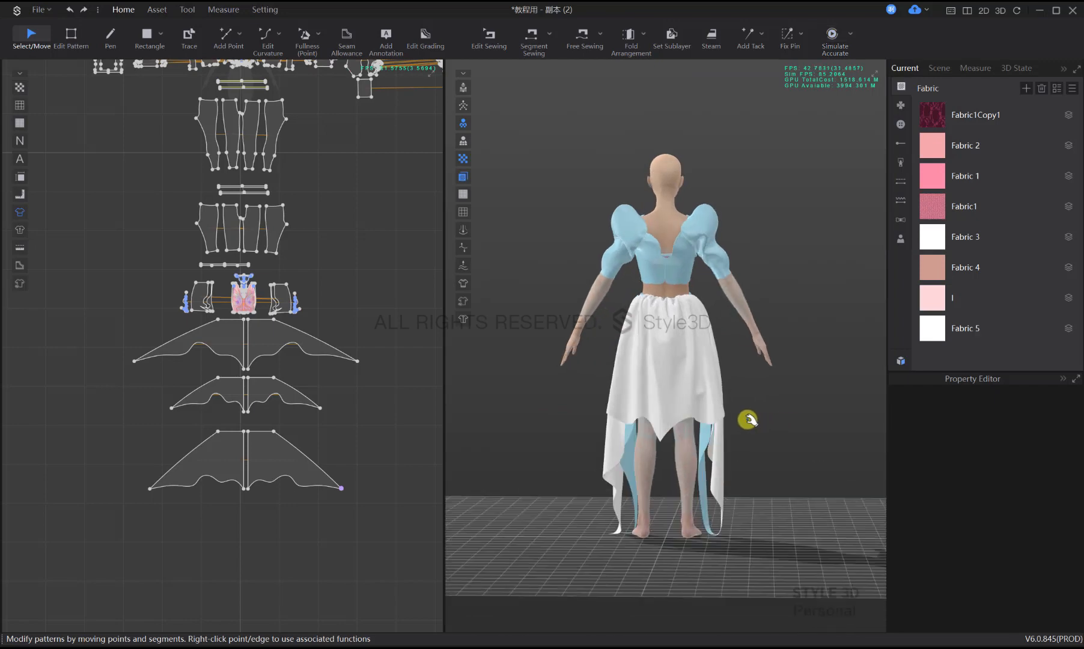
{"action": "key", "text": "2"}
{"action": "key", "text": "space"}
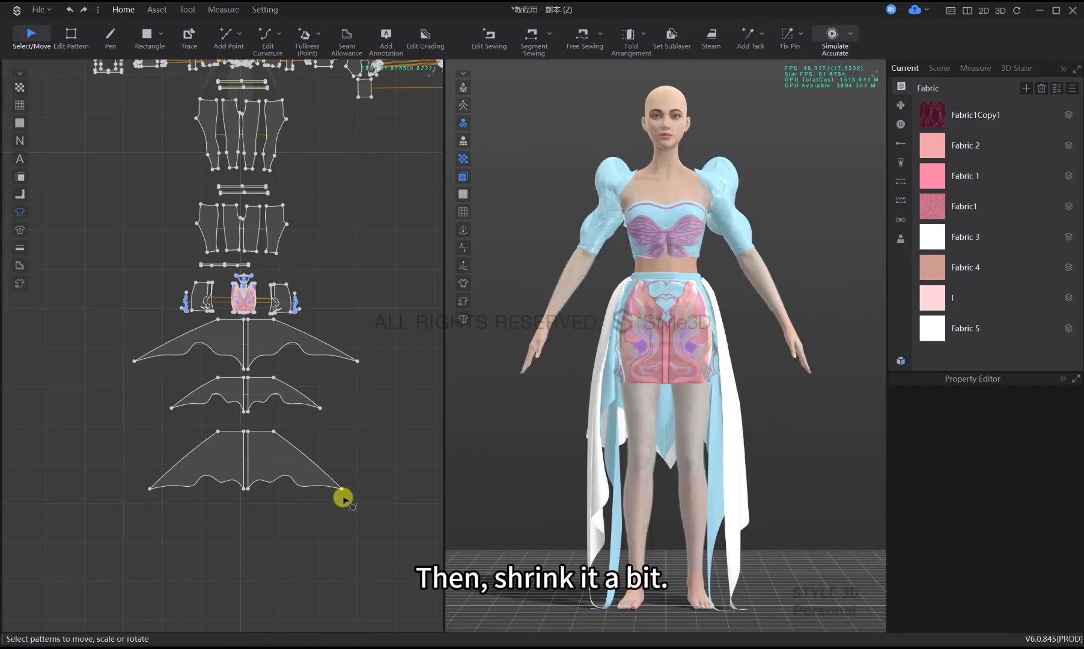
{"action": "key", "text": "z"}
{"action": "left_click_drag", "start_coordinate": [341, 489], "coordinate": [327, 489]}
{"action": "right_click", "coordinate": [326, 491]}
{"action": "type", "text": "20"}
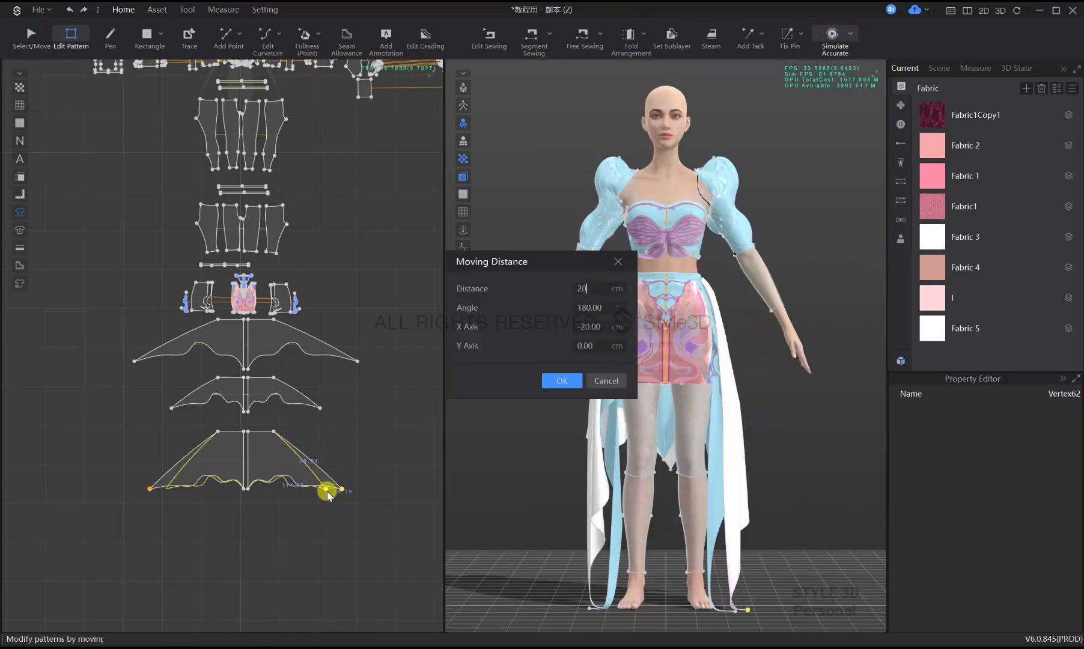
{"action": "key", "text": "Return"}
{"action": "left_click", "coordinate": [383, 487]}
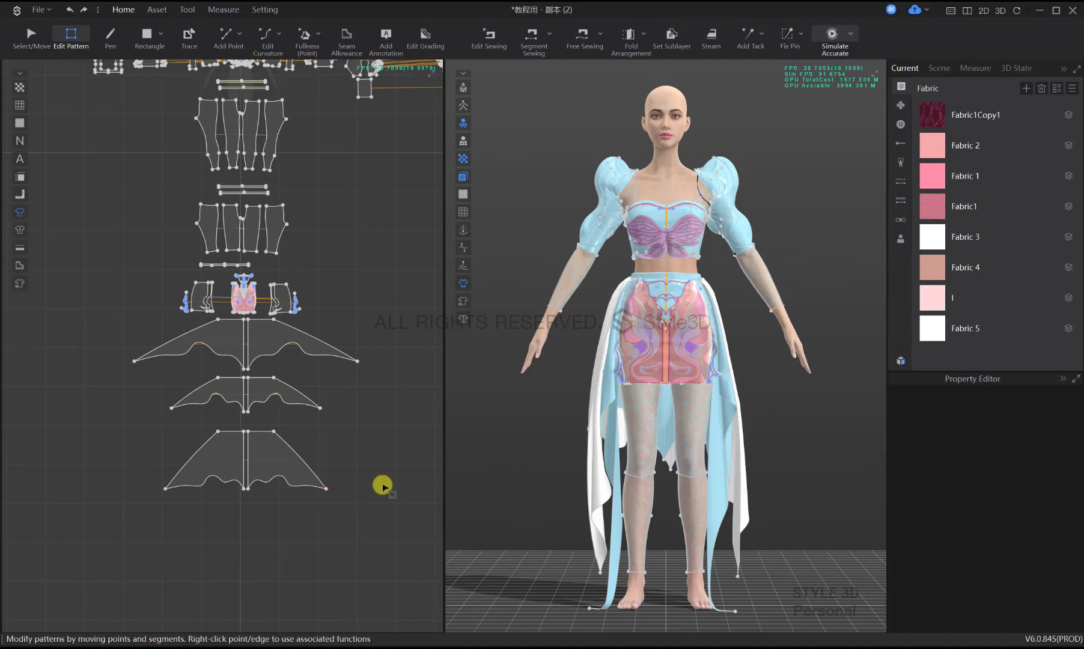
Simulate the shortened outermost layer and adjust its side drape where it pierces the layers beneath
{"action": "key", "text": "a"}
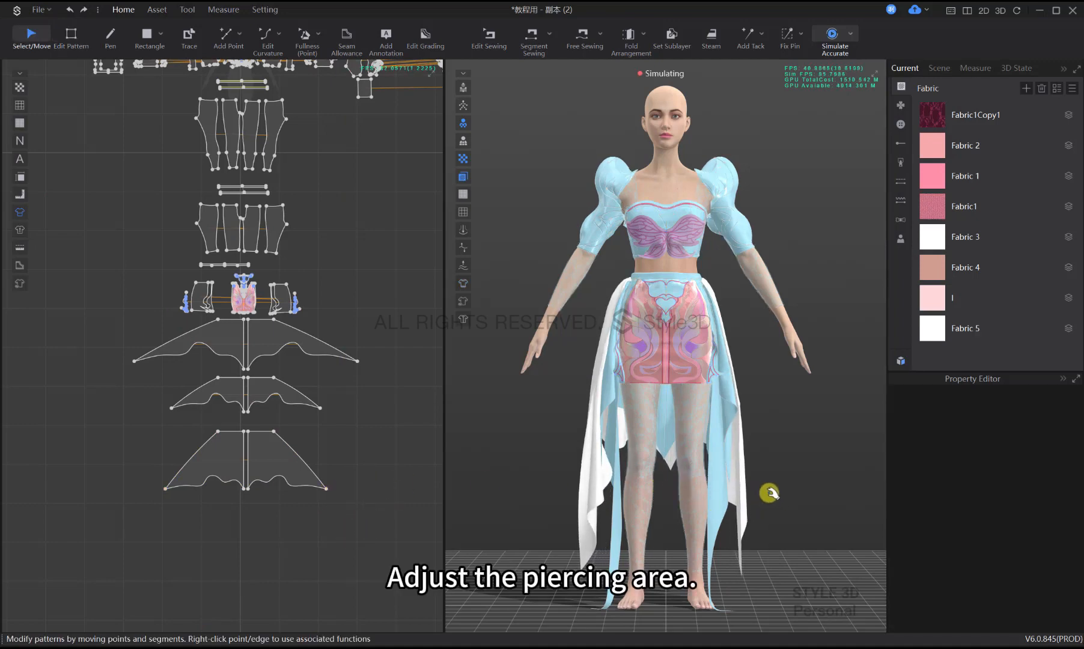
{"action": "left_click", "coordinate": [563, 485]}
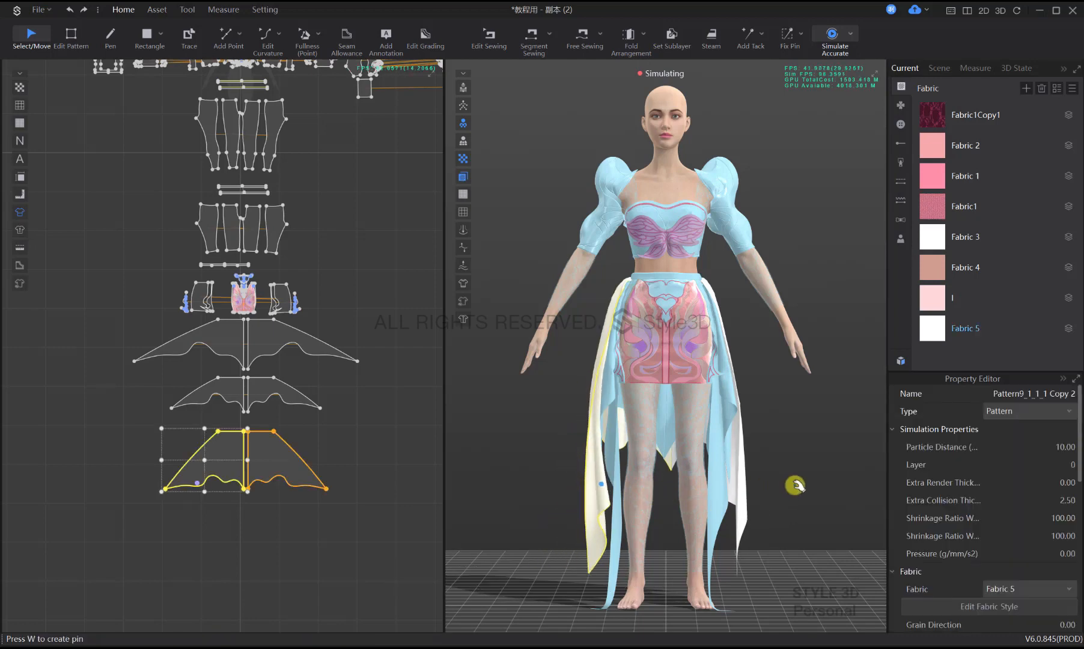
{"action": "left_click", "coordinate": [774, 506]}
{"action": "right_click_drag", "start_coordinate": [735, 521], "coordinate": [821, 524]}
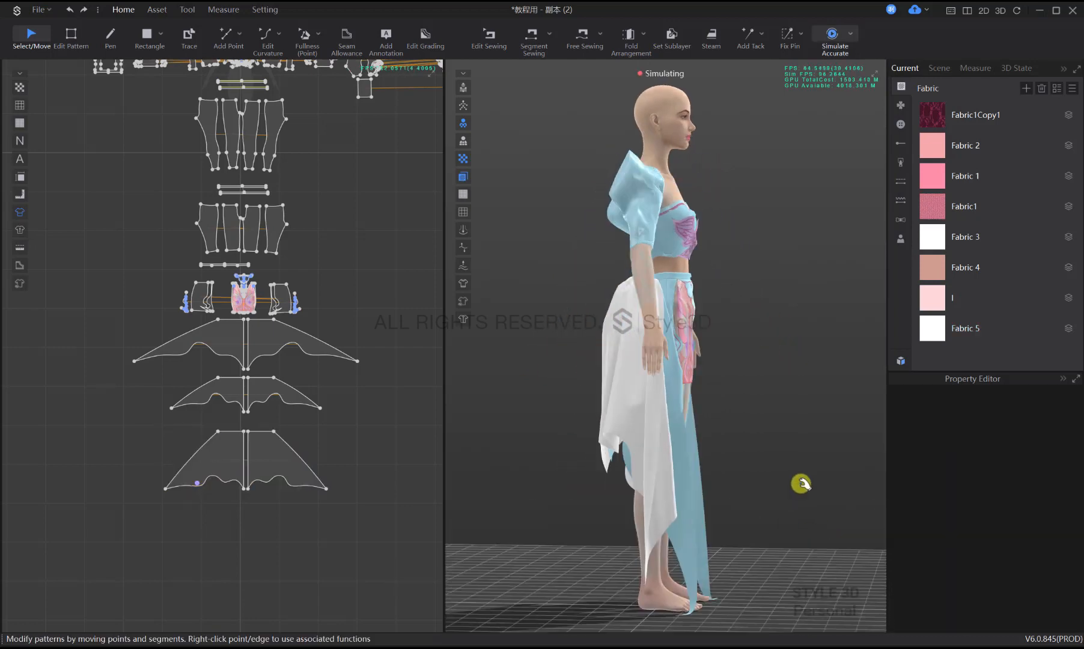
{"action": "key", "text": "2"}
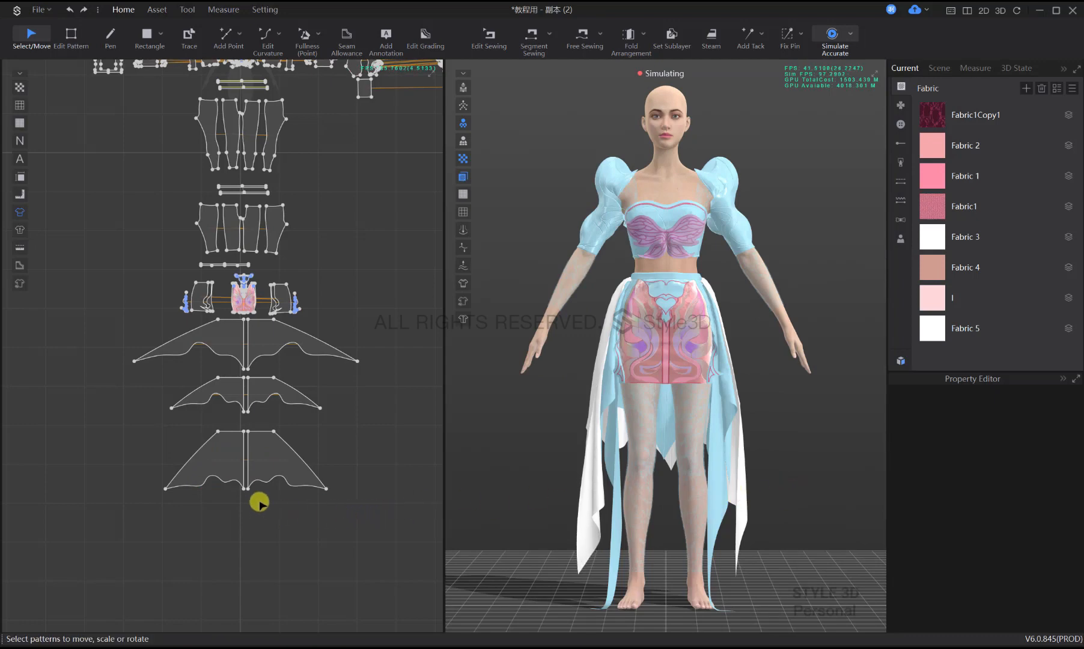
Unfreeze the two inner skirt layers and simulate all three layers together
{"action": "key", "text": "z"}
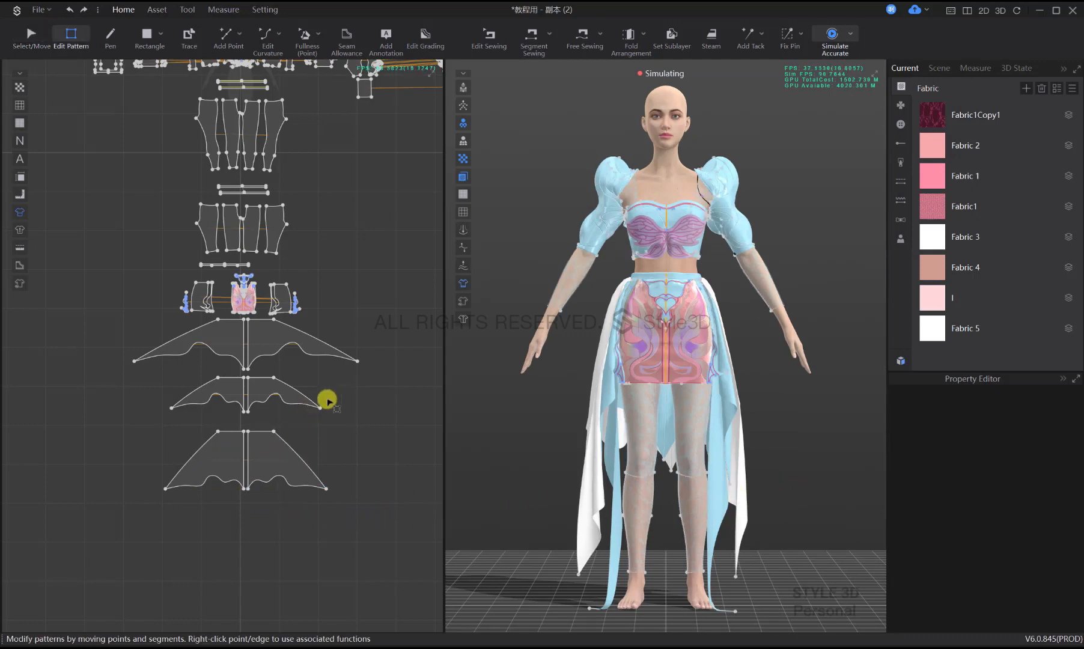
{"action": "left_click_drag", "start_coordinate": [185, 333], "coordinate": [310, 394]}
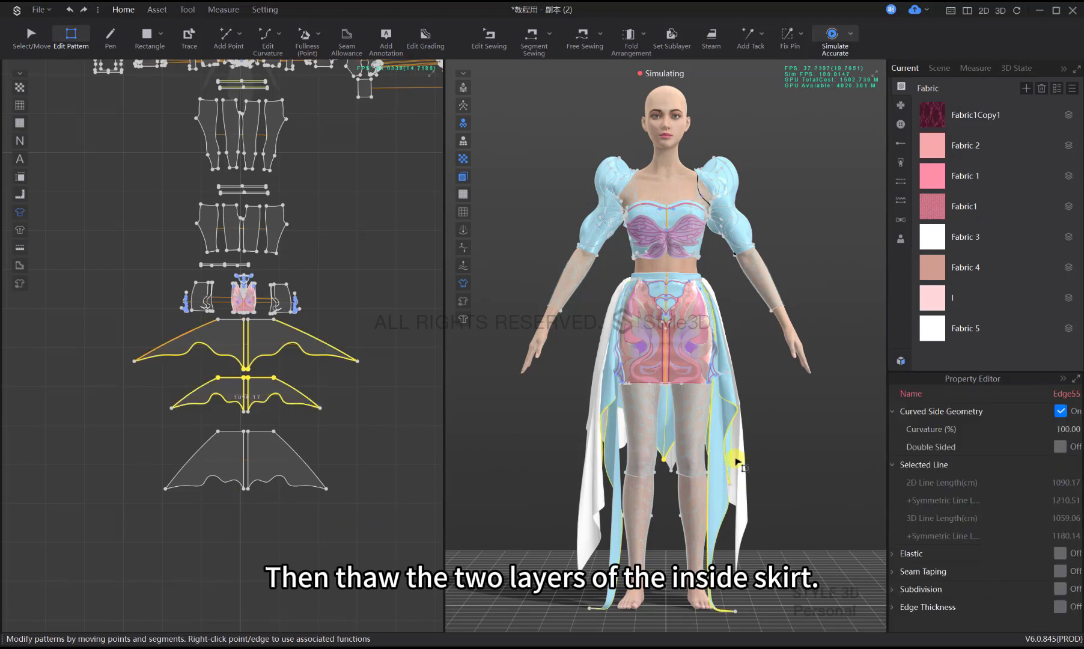
{"action": "key", "text": "a"}
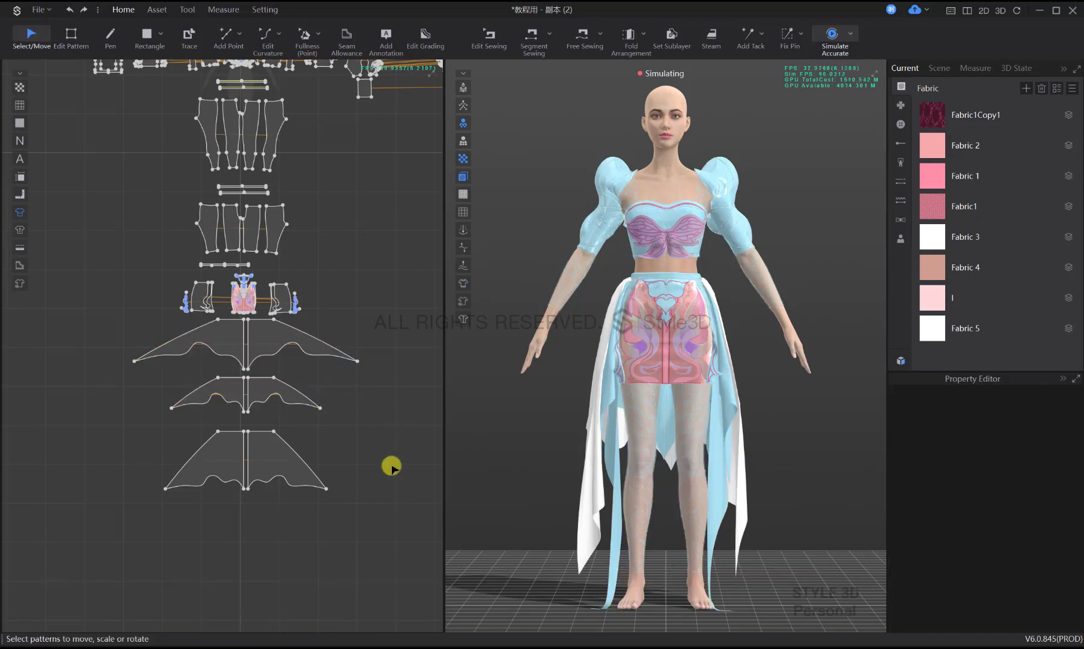
{"action": "left_click_drag", "start_coordinate": [393, 515], "coordinate": [165, 350]}
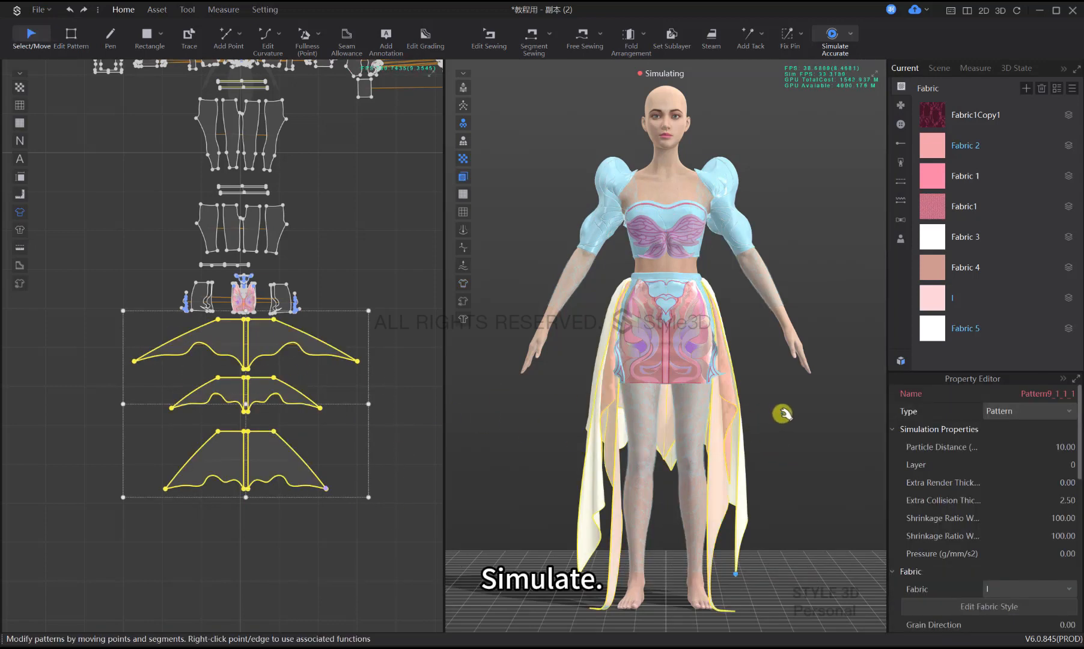
{"action": "left_click", "coordinate": [802, 432]}
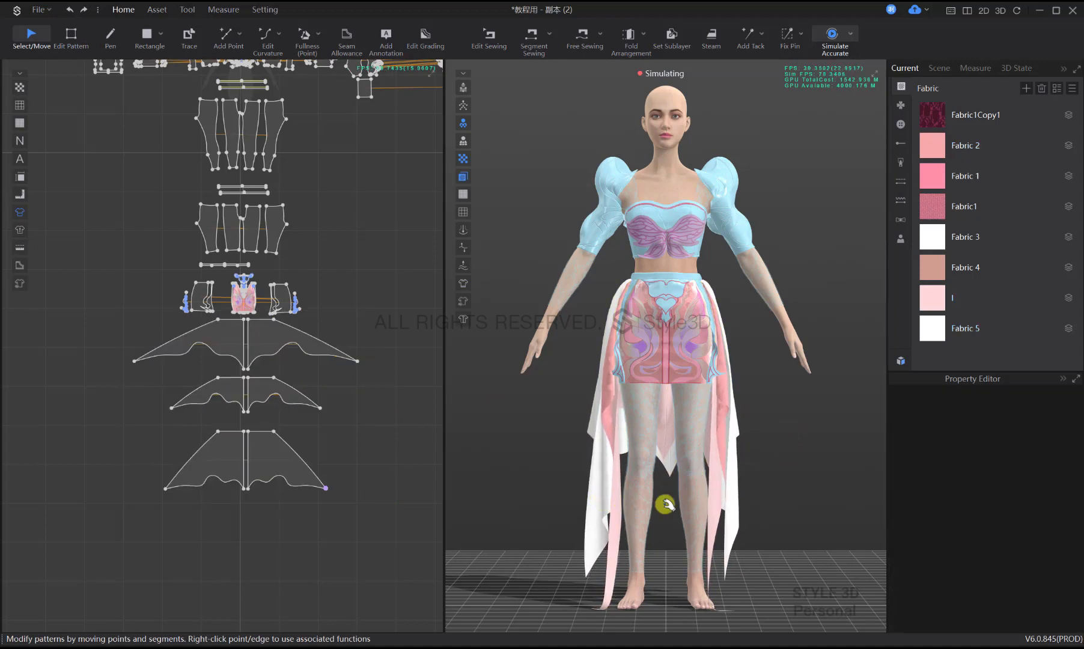
{"action": "key", "text": "space"}
{"action": "right_click_drag", "start_coordinate": [665, 504], "coordinate": [829, 505]}
{"action": "right_click_drag", "start_coordinate": [702, 476], "coordinate": [726, 475]}
{"action": "key", "text": "space"}
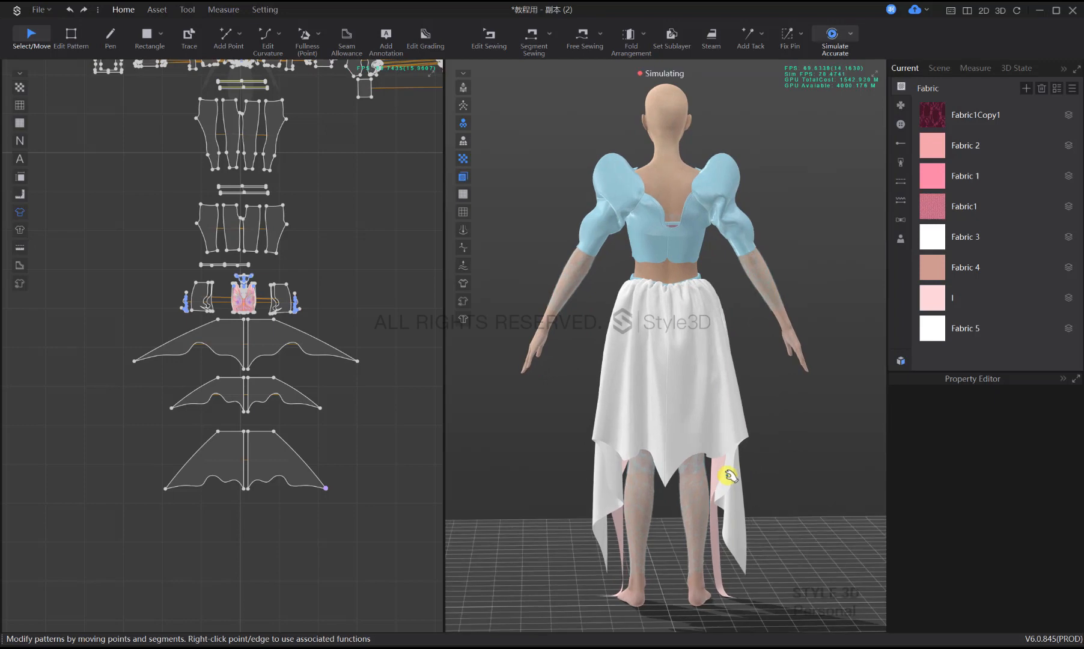
Raise the centre hem points of the largest skirt layer's panels straight up by an exact distance
{"action": "key", "text": "2"}
{"action": "key", "text": "z"}
{"action": "scroll", "coordinate": [258, 371], "scroll_direction": "up", "scroll_amount": 3}
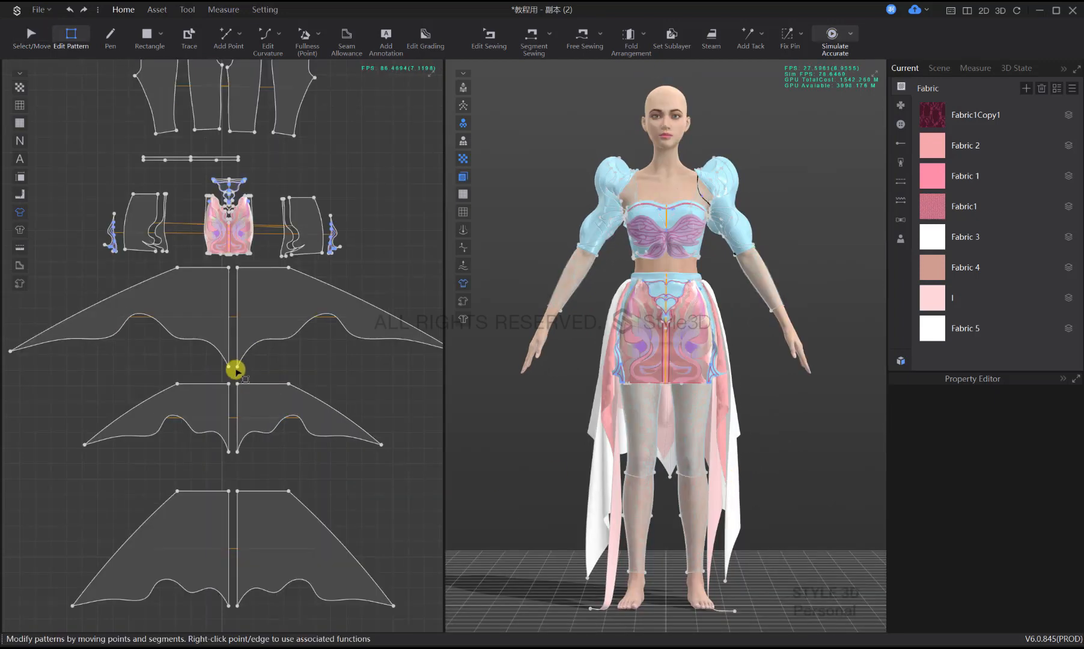
{"action": "left_click", "coordinate": [230, 368]}
{"action": "right_click", "coordinate": [238, 365]}
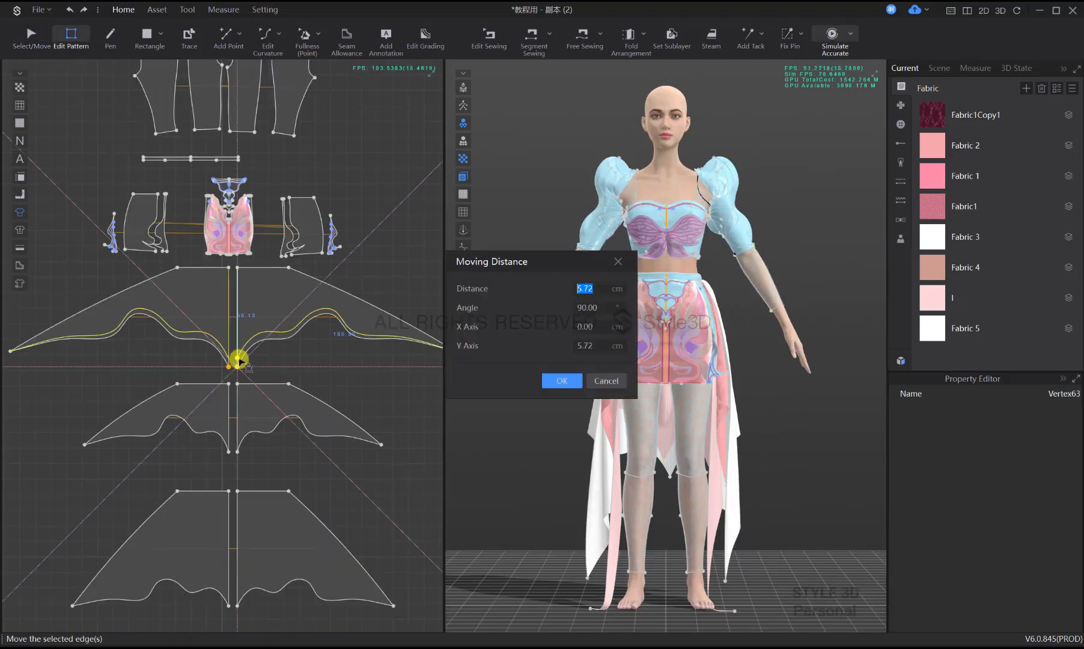
{"action": "type", "text": "1"}
{"action": "key", "text": "Return"}
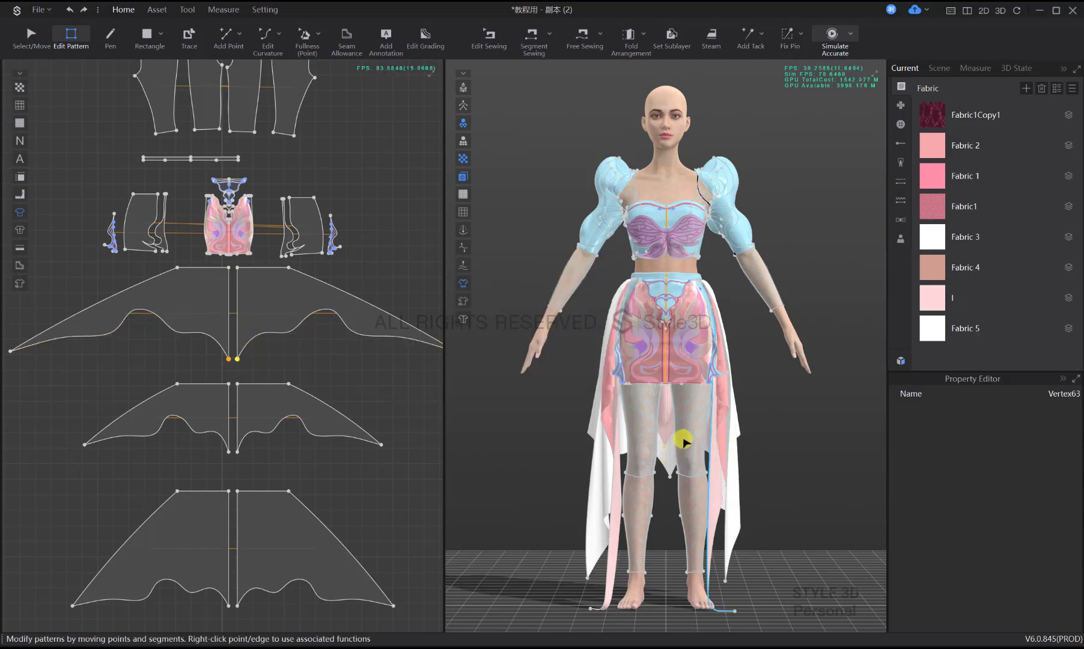
Simulate the edited skirt and tug the innermost layer's centre back tip into place
{"action": "key", "text": "space"}
{"action": "left_click_drag", "start_coordinate": [666, 458], "coordinate": [674, 432]}
{"action": "left_click", "coordinate": [768, 460]}
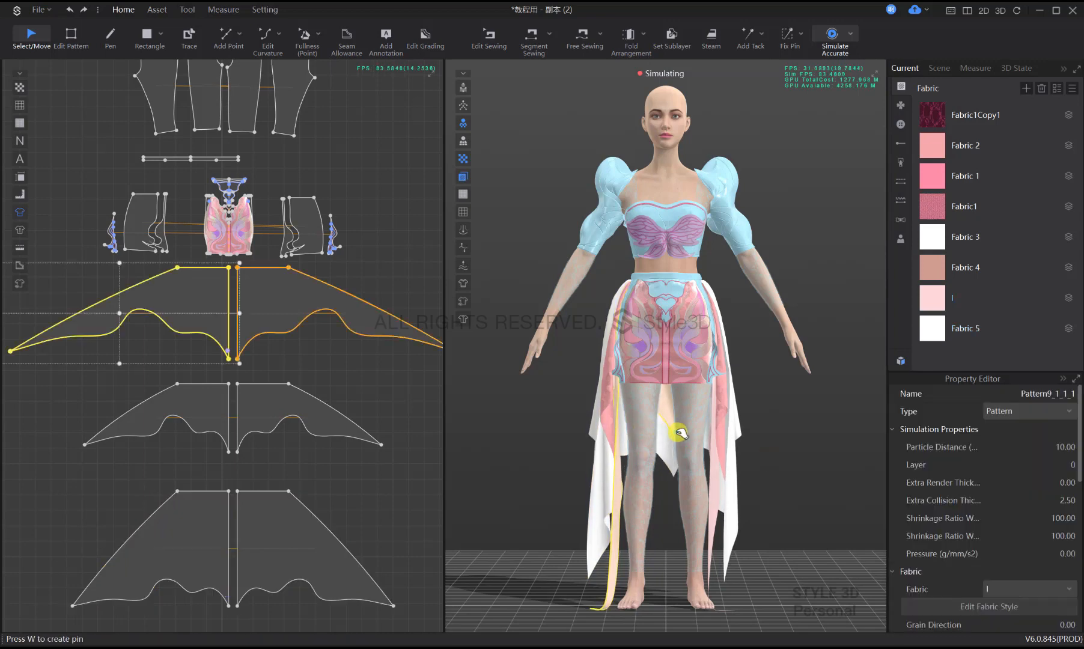
{"action": "left_click", "coordinate": [784, 450]}
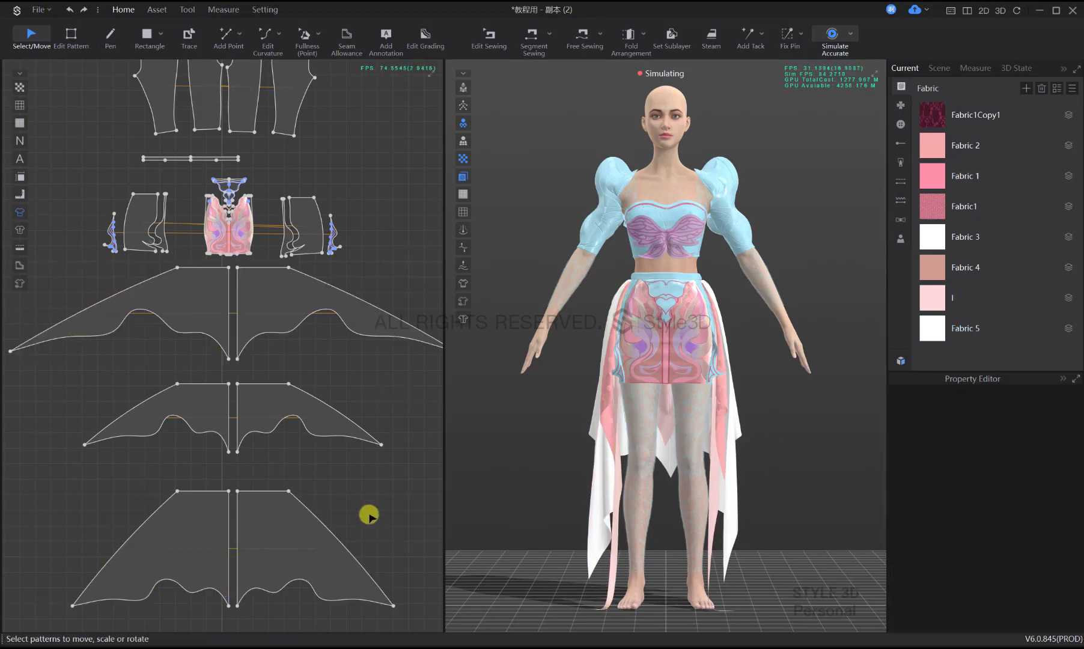
Hide the outermost and middle skirt layers to expose the back of the innermost layer
{"action": "left_click", "coordinate": [196, 486]}
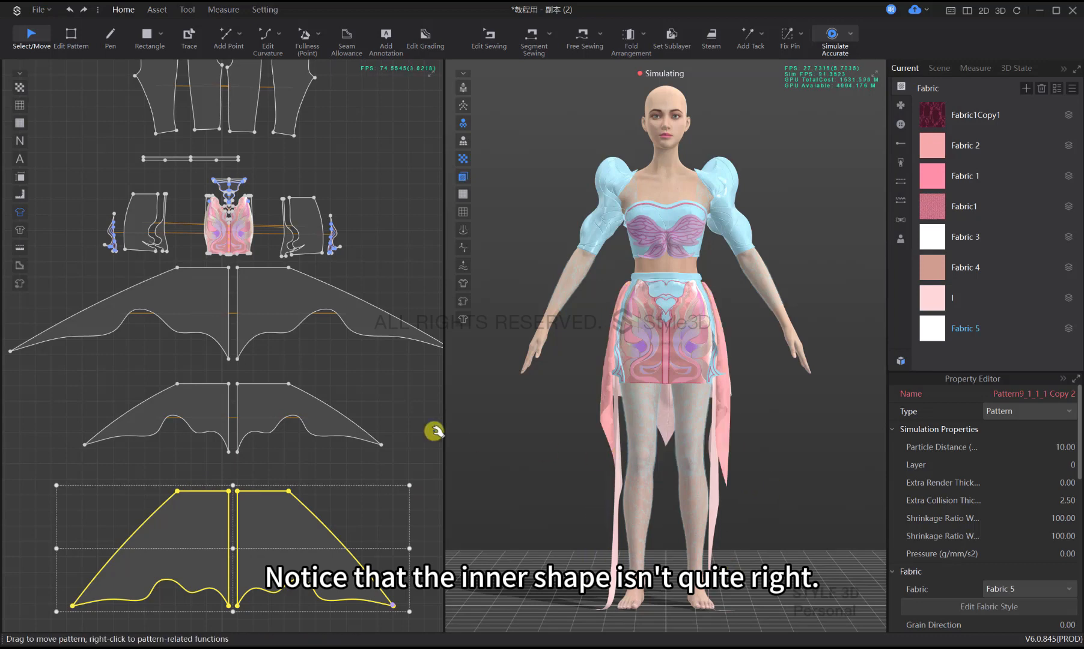
{"action": "left_click", "coordinate": [191, 377]}
{"action": "right_click_drag", "start_coordinate": [755, 443], "coordinate": [537, 443]}
{"action": "scroll", "coordinate": [650, 419], "scroll_direction": "up", "scroll_amount": 3}
Pull the innermost layer's back hem, waist folds and centre tip during simulation to even out its drape
{"action": "left_click_drag", "start_coordinate": [592, 374], "coordinate": [581, 375]}
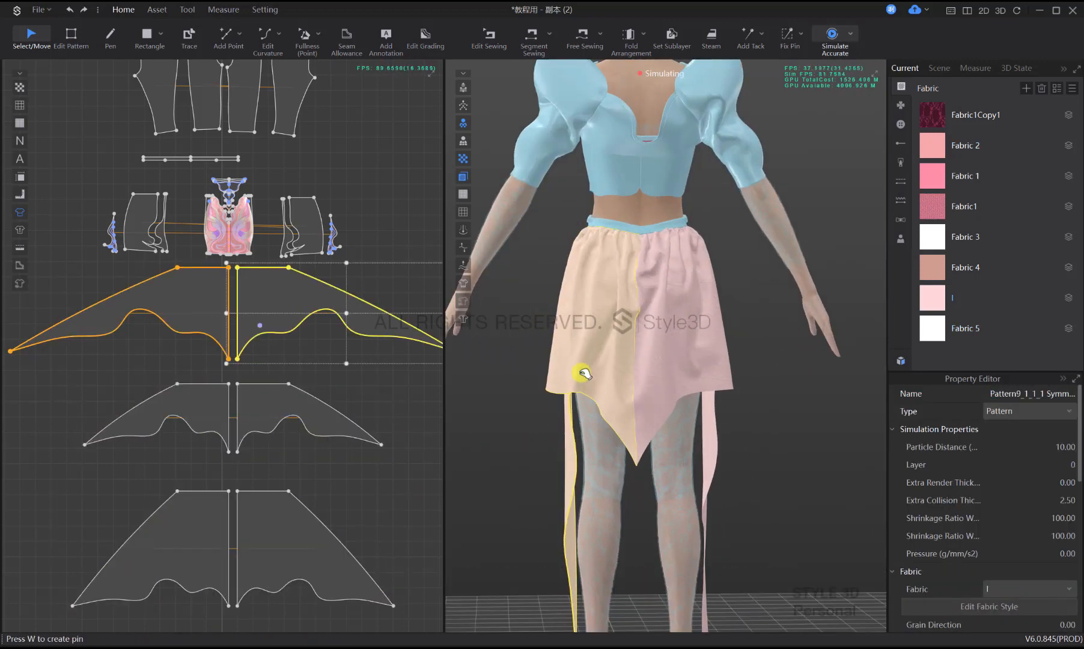
{"action": "left_click_drag", "start_coordinate": [649, 262], "coordinate": [619, 247]}
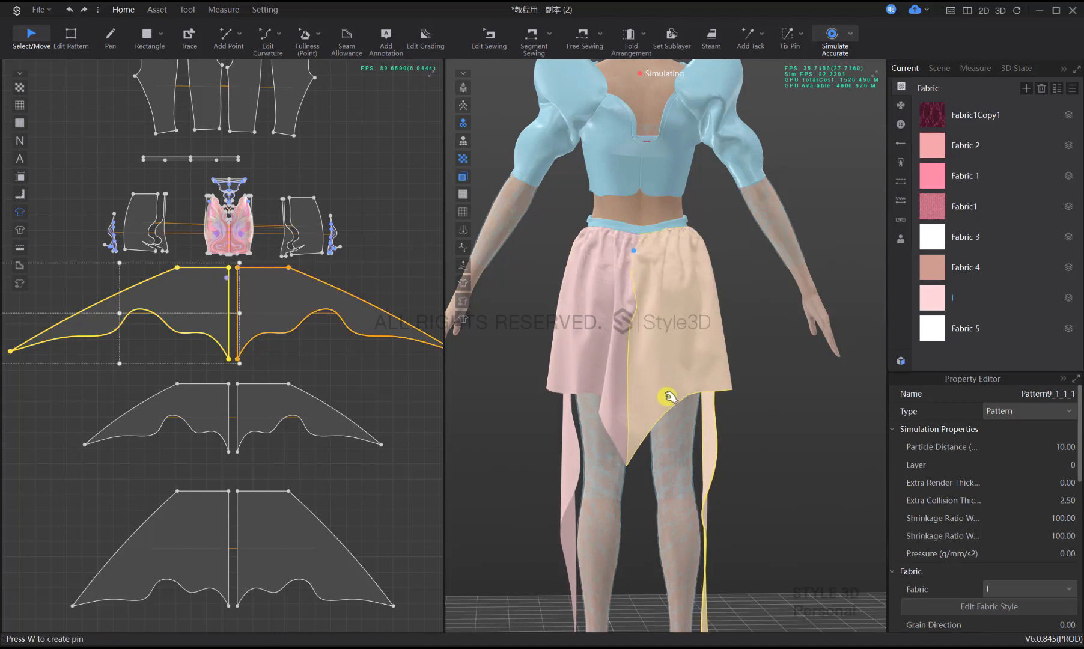
{"action": "left_click_drag", "start_coordinate": [622, 295], "coordinate": [636, 242]}
{"action": "scroll", "coordinate": [658, 394], "scroll_direction": "up", "scroll_amount": 2}
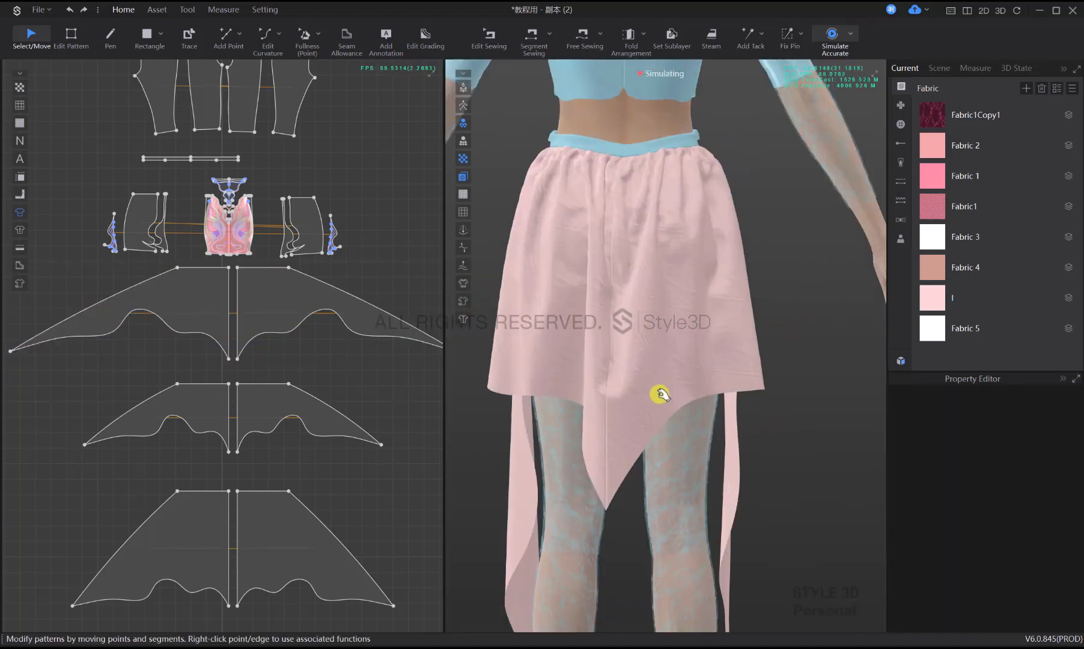
{"action": "scroll", "coordinate": [659, 395], "scroll_direction": "down", "scroll_amount": 1}
{"action": "middle_click_drag", "start_coordinate": [659, 394], "coordinate": [701, 420]}
{"action": "left_click_drag", "start_coordinate": [740, 273], "coordinate": [654, 300]}
{"action": "mouse_move", "coordinate": [715, 312]}
{"action": "left_mouse_down"}
{"action": "mouse_move", "coordinate": [687, 344]}
{"action": "mouse_move", "coordinate": [721, 299]}
{"action": "left_mouse_up"}
{"action": "key", "text": "2"}
{"action": "left_click", "coordinate": [679, 435]}
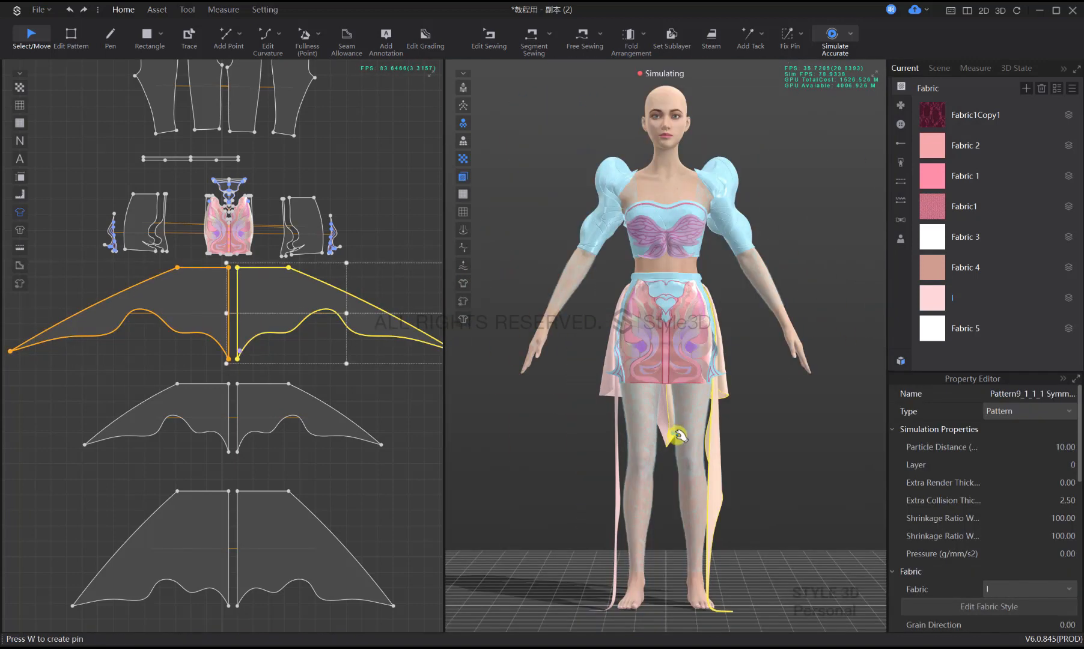
{"action": "left_click", "coordinate": [672, 445]}
Show the two hidden skirt layers again and simulate, tugging the outermost layer's centre tip into place
{"action": "key", "text": "z"}
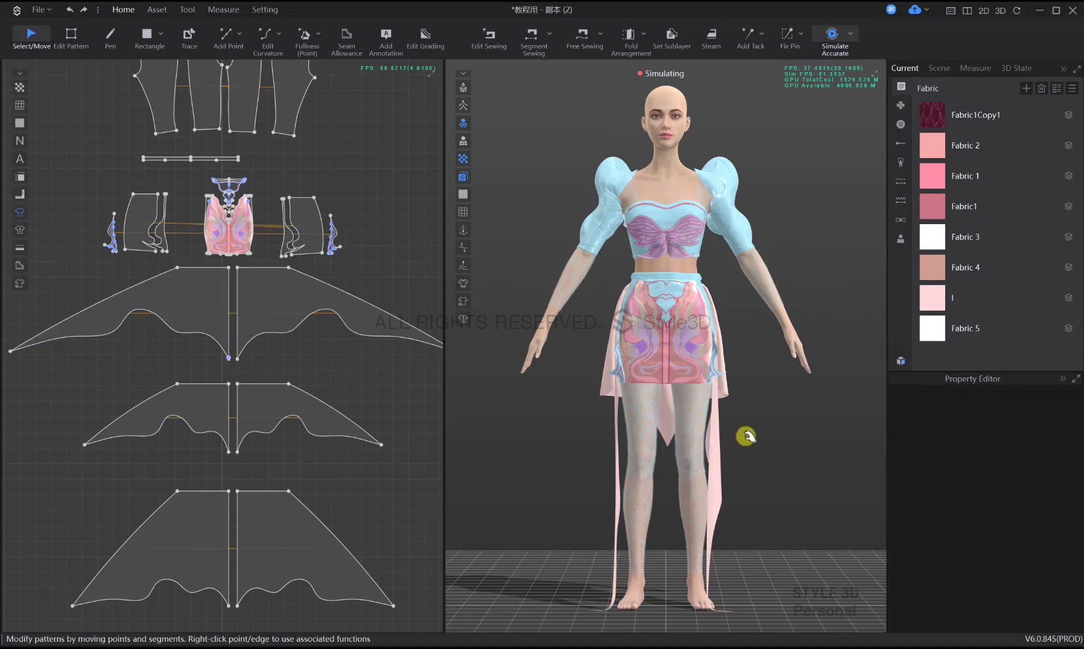
{"action": "scroll", "coordinate": [410, 463], "scroll_direction": "down", "scroll_amount": 5}
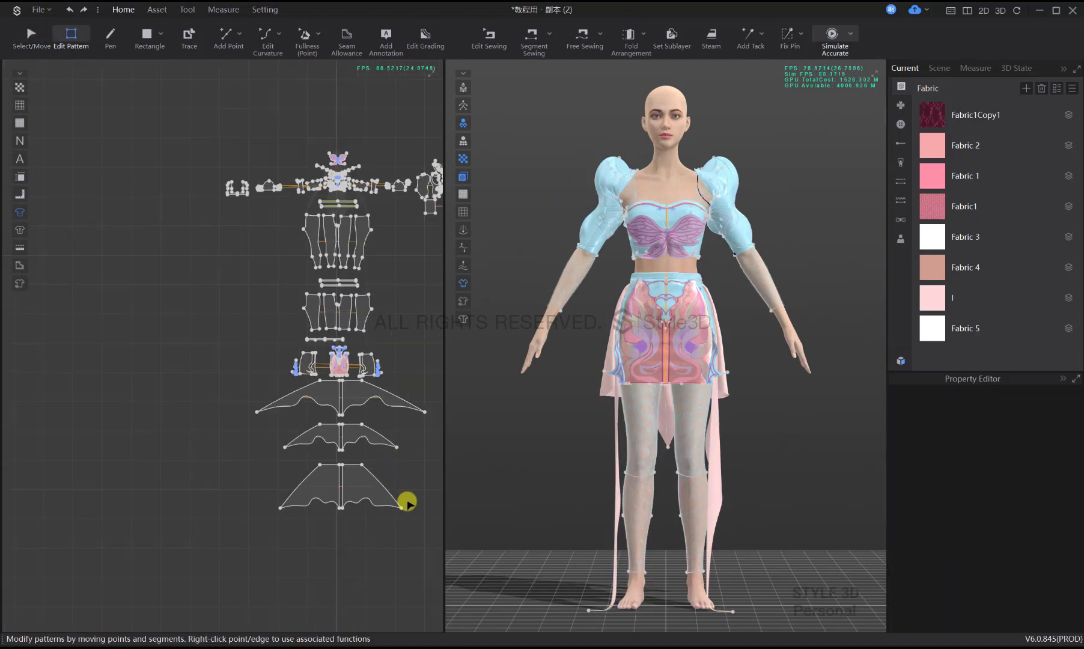
{"action": "key", "text": "a"}
{"action": "left_click_drag", "start_coordinate": [408, 504], "coordinate": [309, 449]}
{"action": "key", "text": "space"}
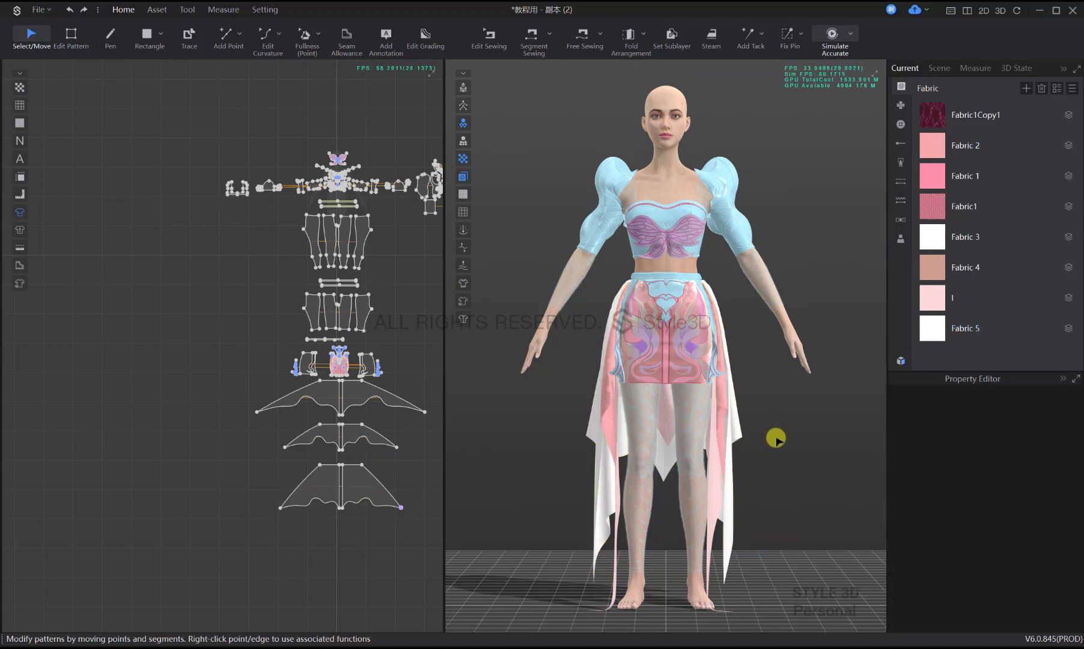
{"action": "left_click", "coordinate": [677, 473]}
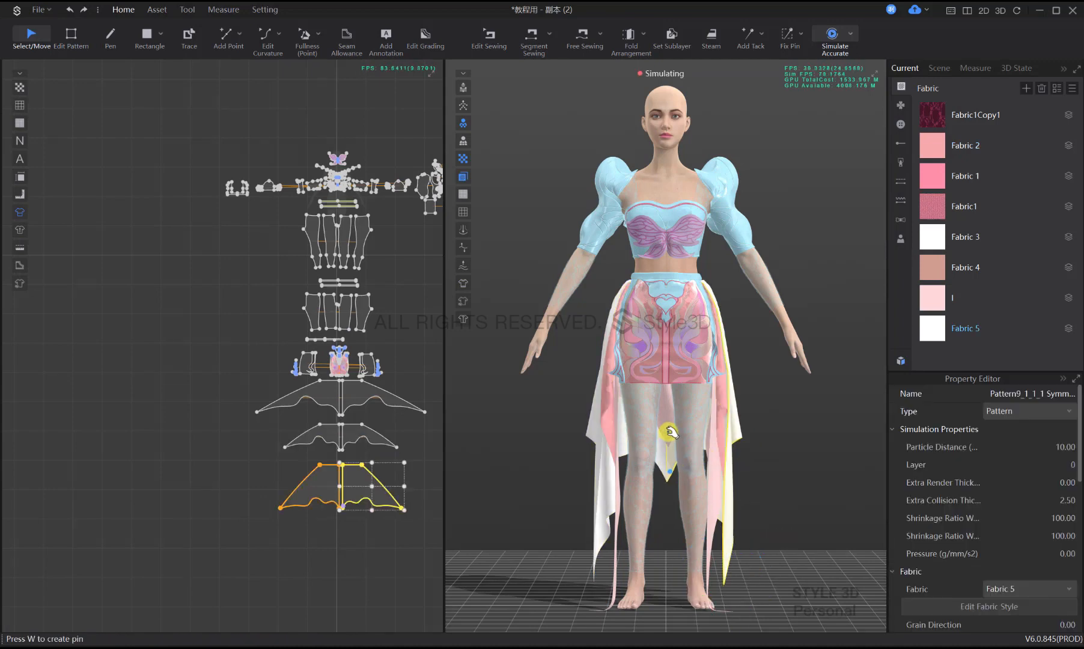
{"action": "left_click", "coordinate": [813, 439]}
Load the Polyester_Glitter_Chiffo fabric file into Fabric 5 and simulate the outermost skirt layer with it
{"action": "left_click", "coordinate": [956, 328]}
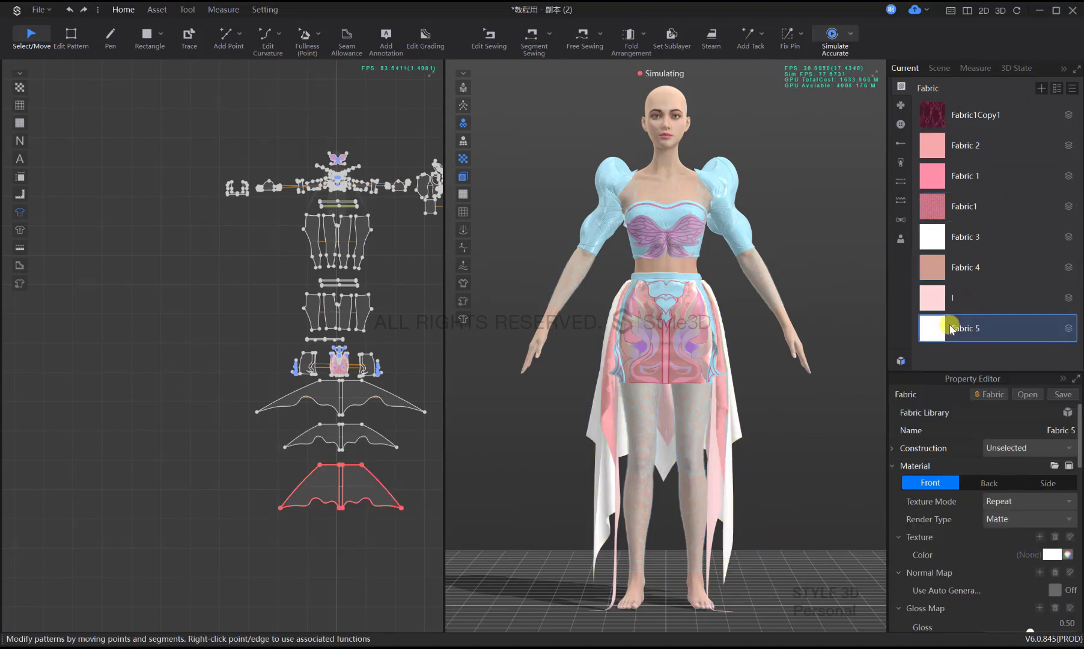
{"action": "left_click", "coordinate": [1028, 395]}
{"action": "scroll", "coordinate": [133, 215], "scroll_direction": "down", "scroll_amount": 1}
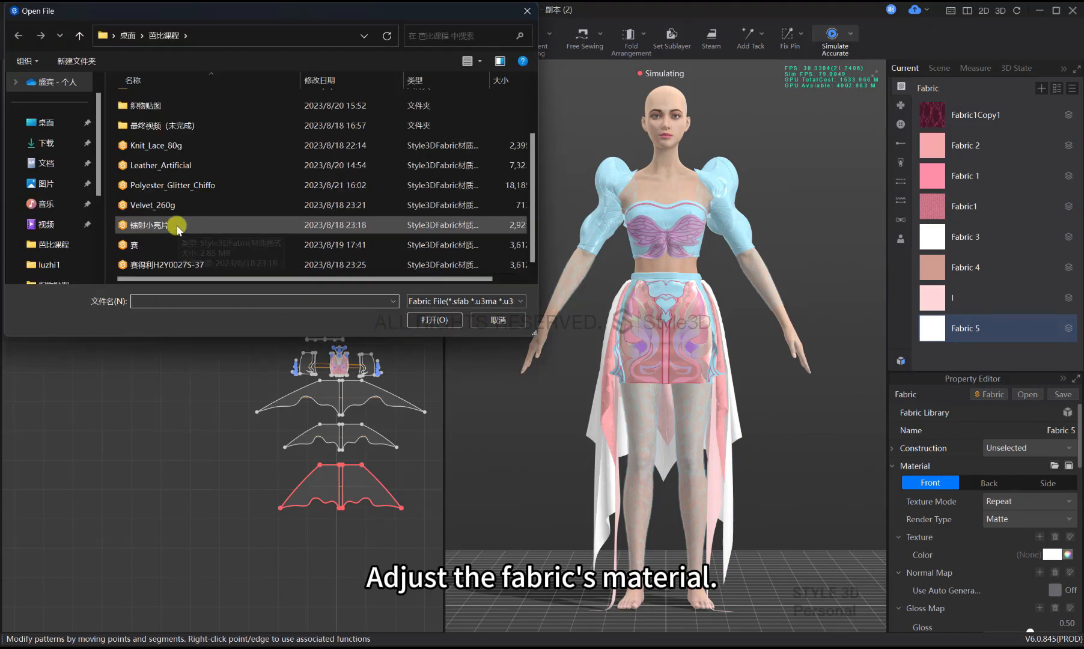
{"action": "left_click", "coordinate": [156, 186]}
{"action": "double_click", "coordinate": [157, 186]}
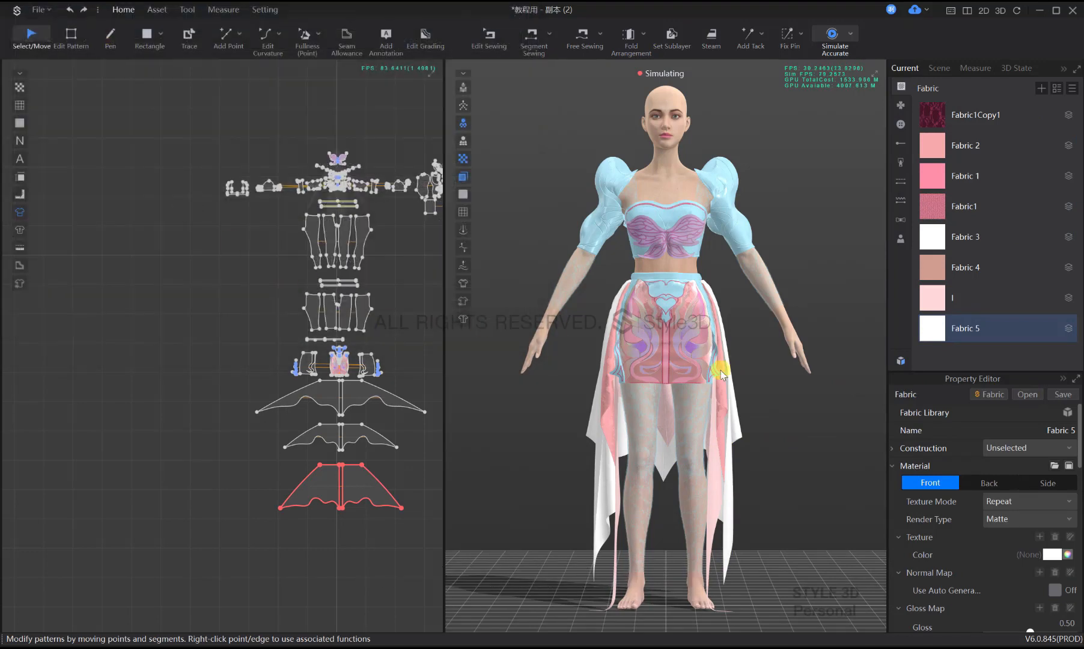
{"action": "left_click", "coordinate": [842, 407]}
{"action": "key", "text": "space"}
{"action": "right_click_drag", "start_coordinate": [818, 407], "coordinate": [687, 433]}
{"action": "key", "text": "space"}
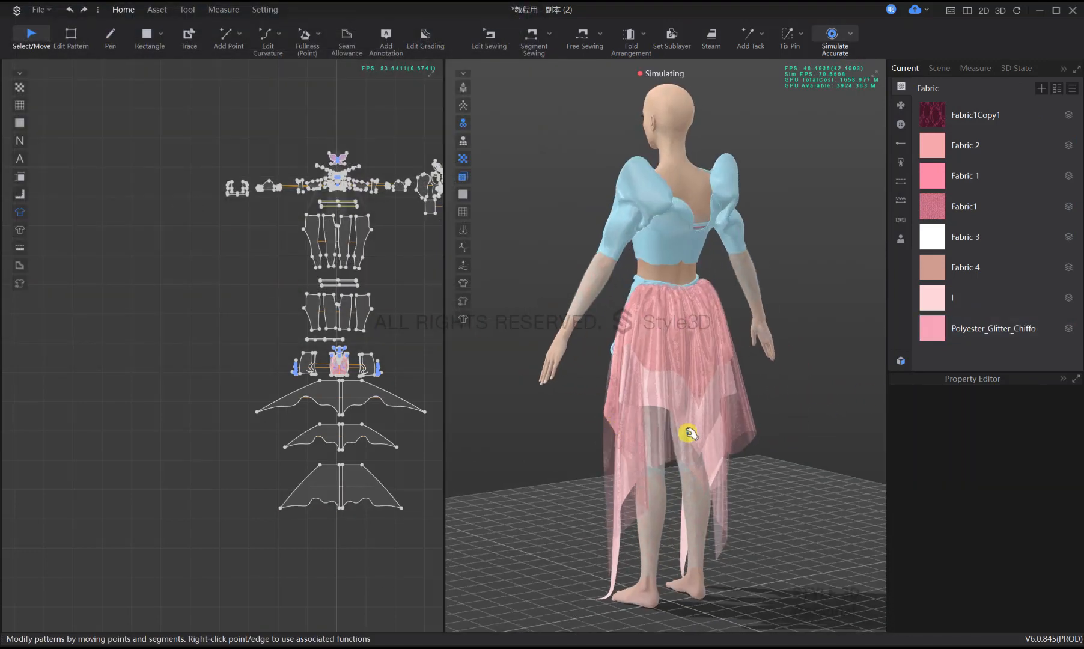
Unfreeze all of the outfit's patterns
{"action": "key", "text": "2"}
{"action": "scroll", "coordinate": [390, 442], "scroll_direction": "down", "scroll_amount": 4}
{"action": "middle_click_drag", "start_coordinate": [397, 444], "coordinate": [251, 465]}
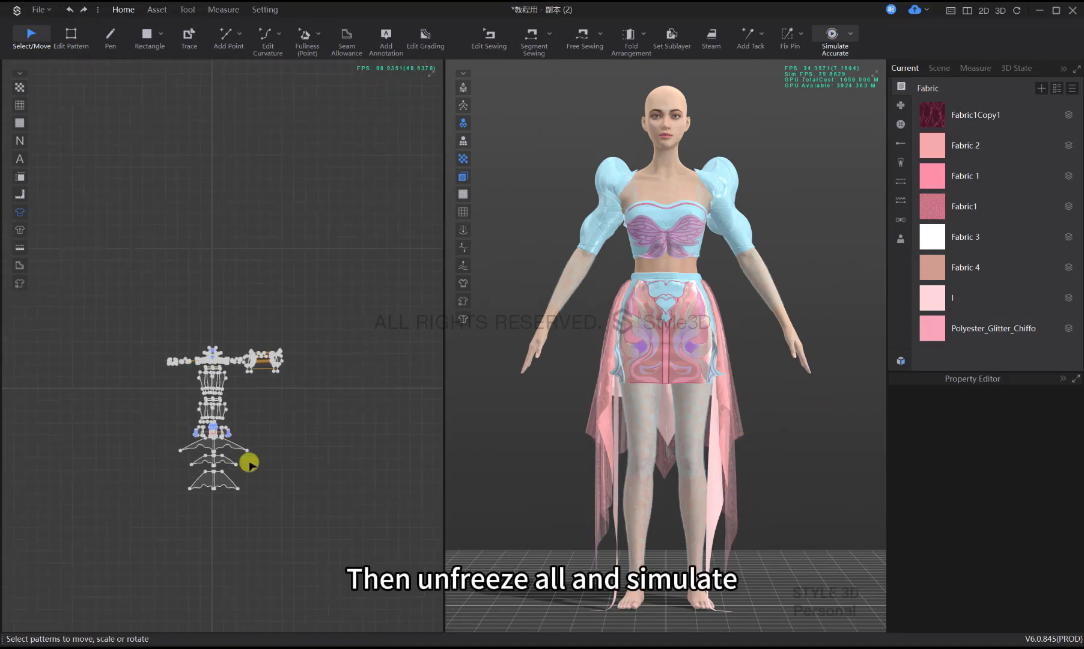
{"action": "left_click_drag", "start_coordinate": [366, 517], "coordinate": [155, 339]}
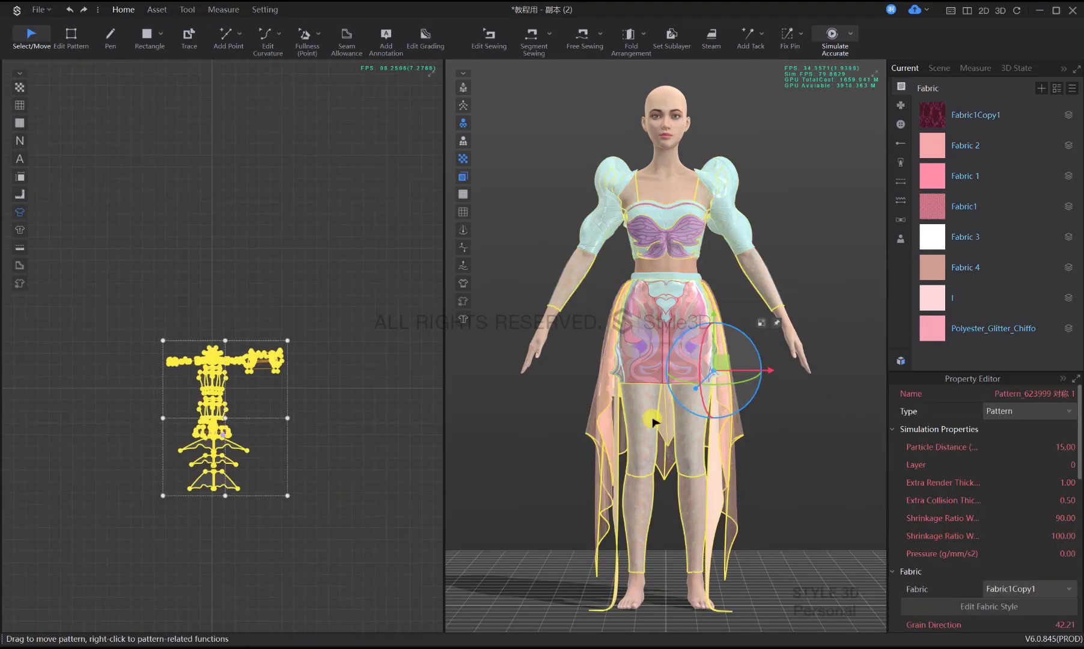
{"action": "left_click", "coordinate": [811, 451]}
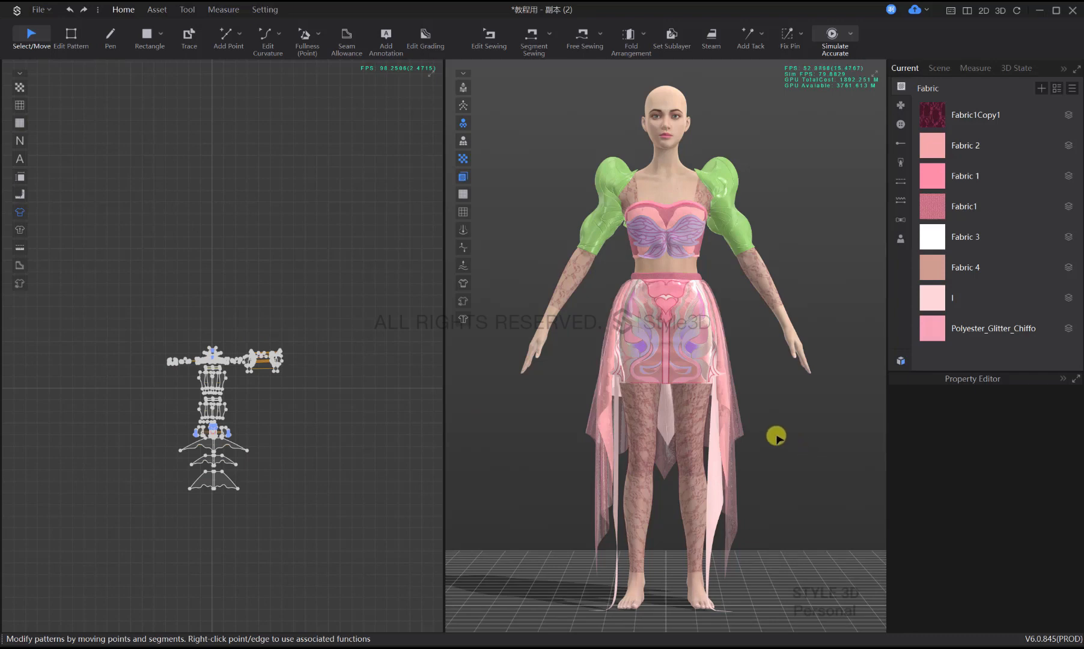
Simulate the whole unfrozen outfit and check its drape from the front and the back
{"action": "key", "text": "space"}
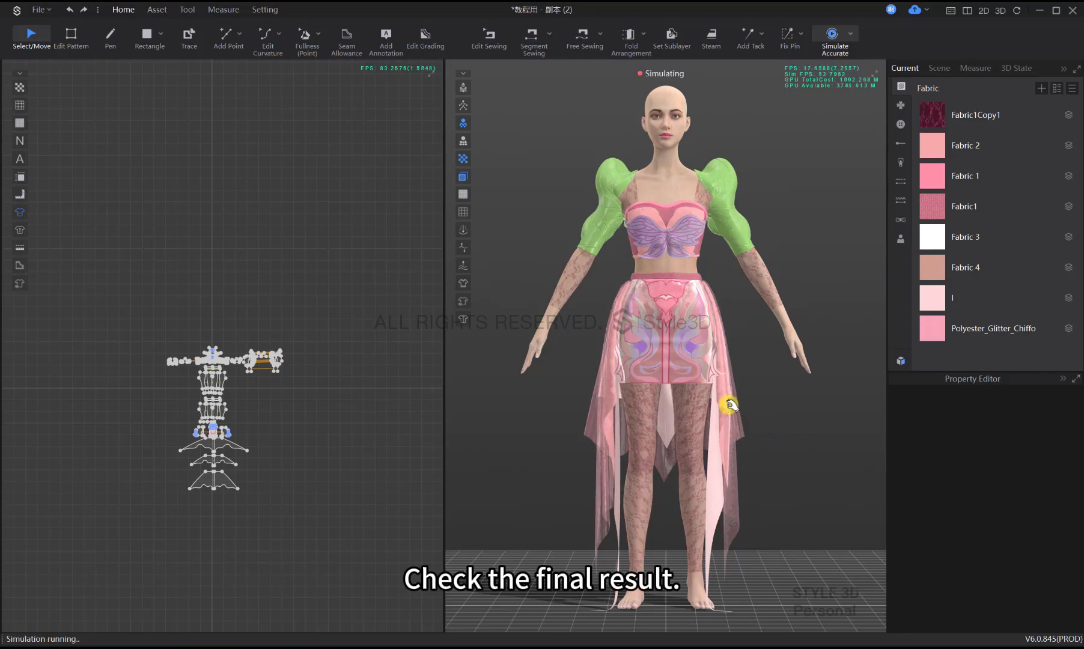
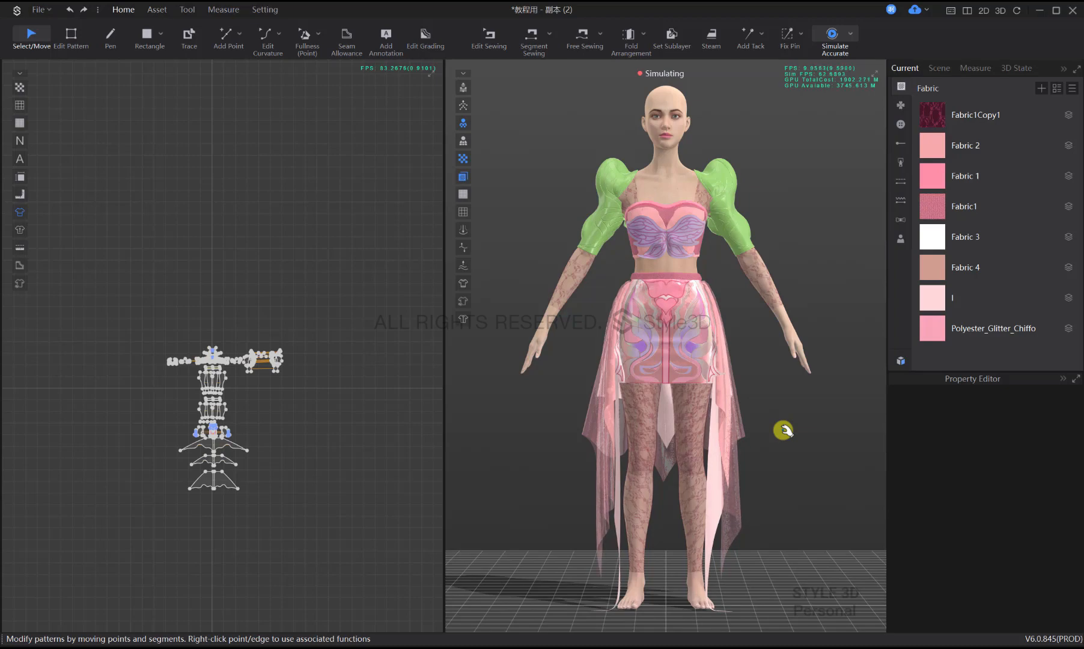
{"action": "right_click_drag", "start_coordinate": [806, 443], "coordinate": [655, 457]}
{"action": "key", "text": "2"}
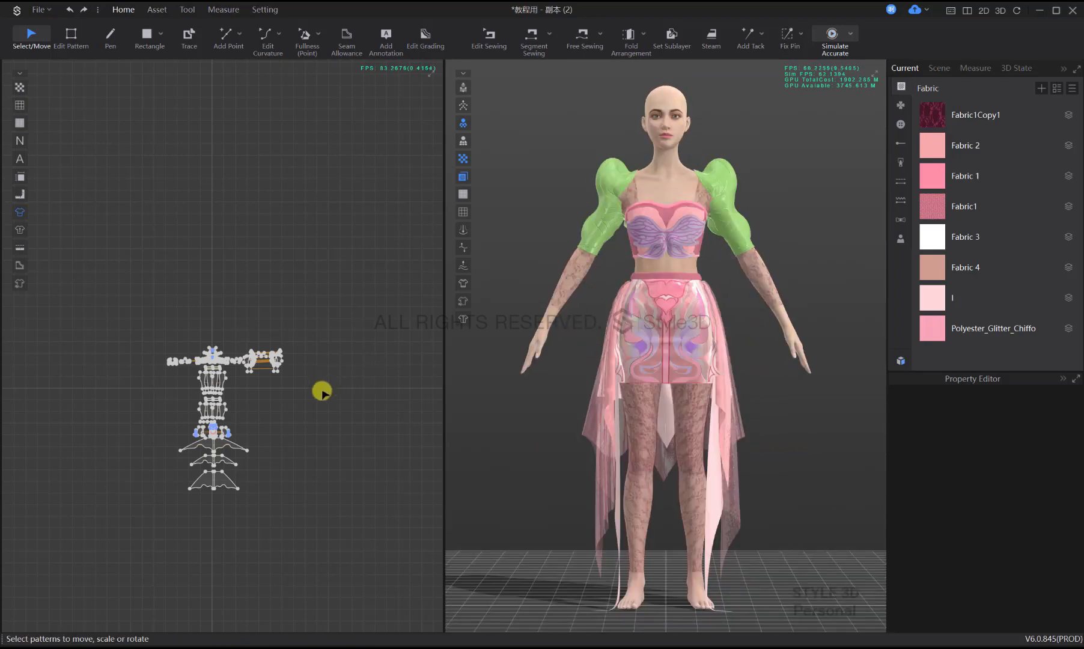
Select all of the outfit's patterns, toggle their pattern and sewing activation, and clear the selection
{"action": "left_click_drag", "start_coordinate": [326, 516], "coordinate": [43, 283]}
{"action": "key", "text": "ctrl+k"}
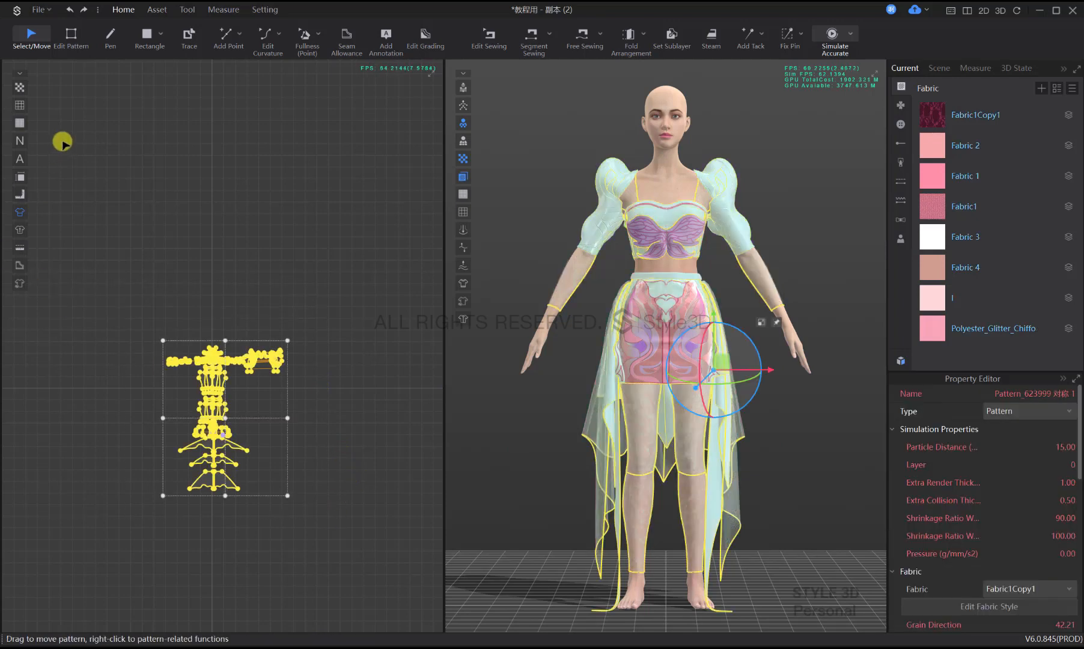
{"action": "left_click", "coordinate": [350, 233]}
{"action": "scroll", "coordinate": [666, 328], "scroll_direction": "down", "scroll_amount": 2}
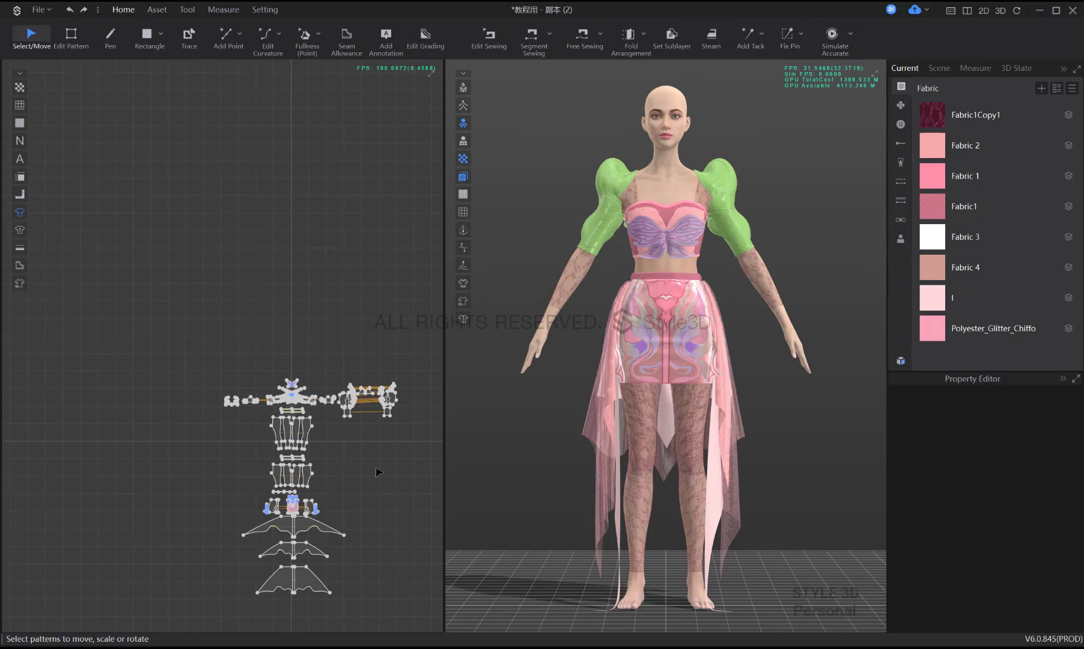
{"action": "scroll", "coordinate": [355, 439], "scroll_direction": "down", "scroll_amount": 3}
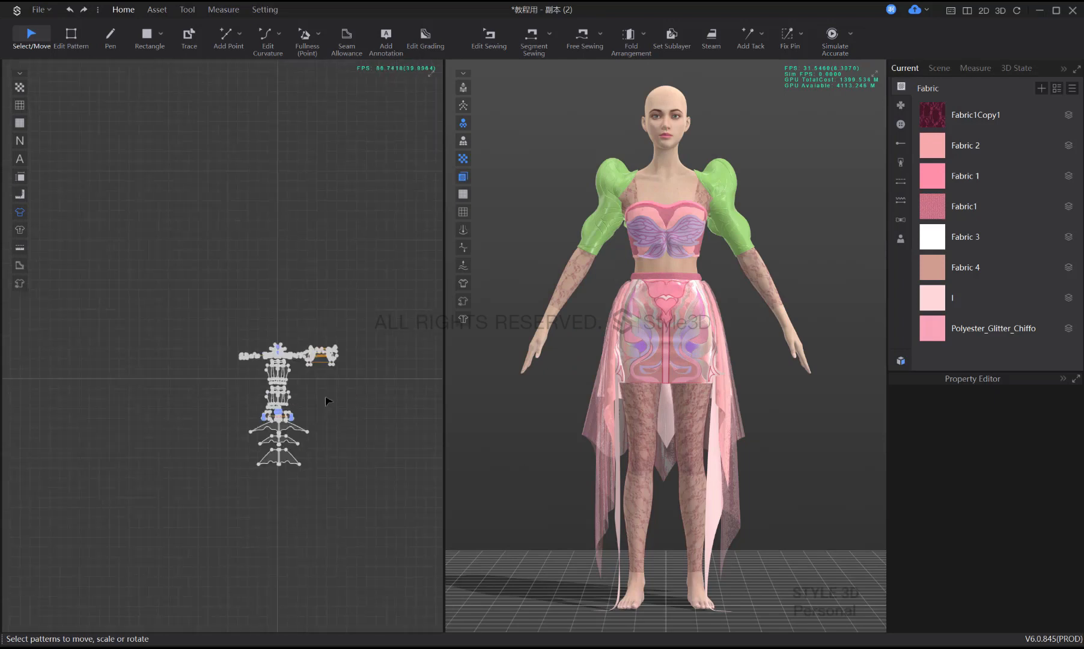
{"action": "scroll", "coordinate": [360, 405], "scroll_direction": "up", "scroll_amount": 3}
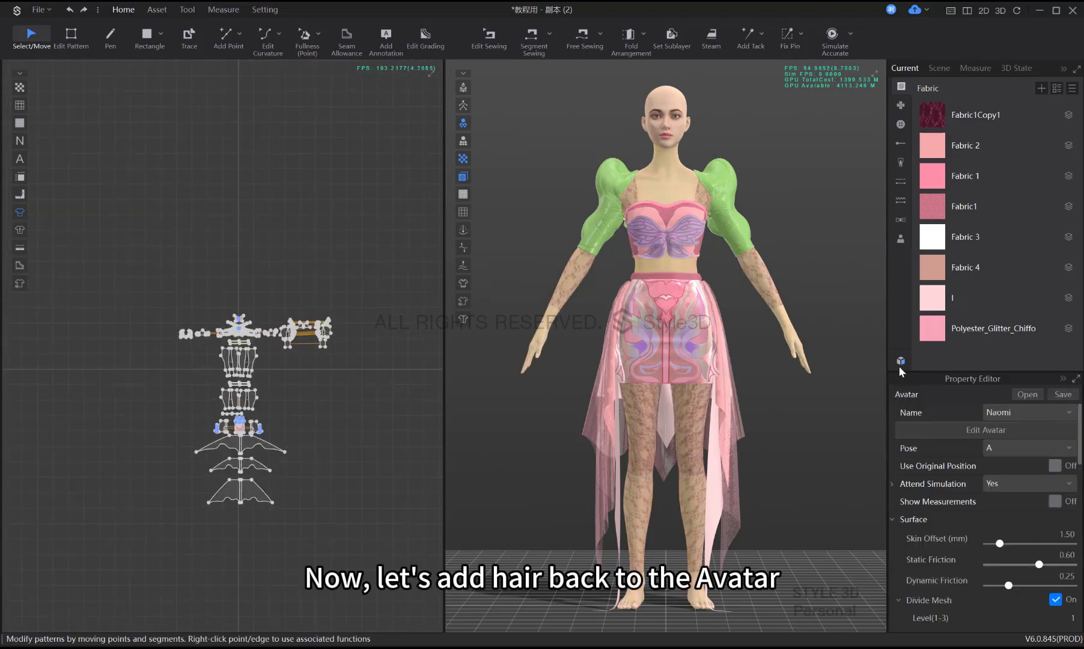
Put the F_High Boots from the female avatar resources on the avatar
{"action": "left_click", "coordinate": [901, 361]}
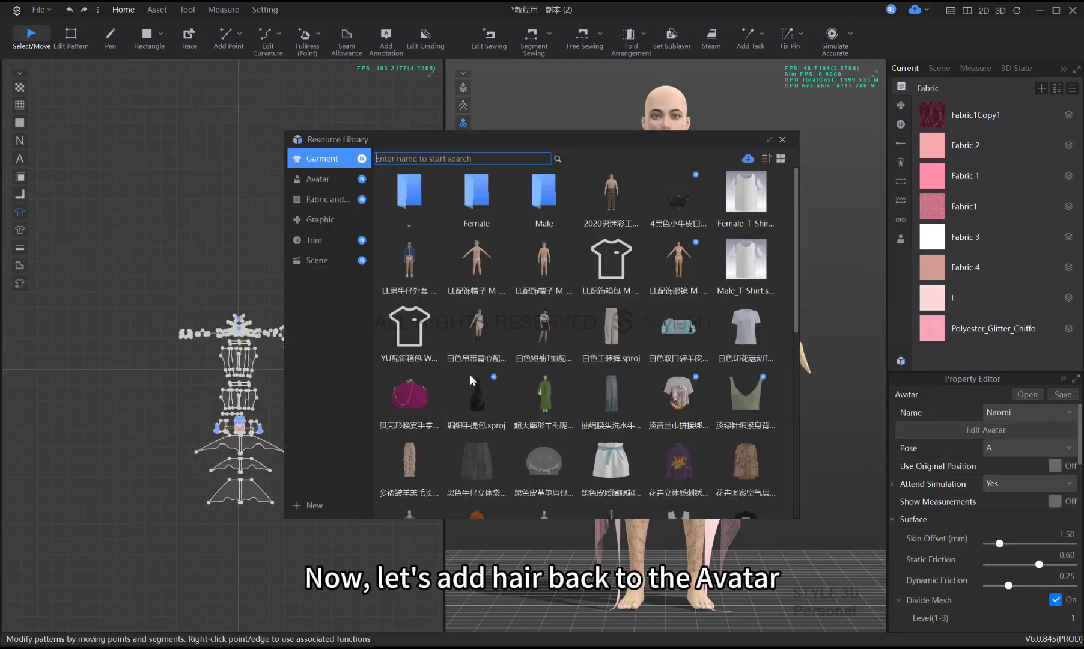
{"action": "left_click", "coordinate": [318, 180]}
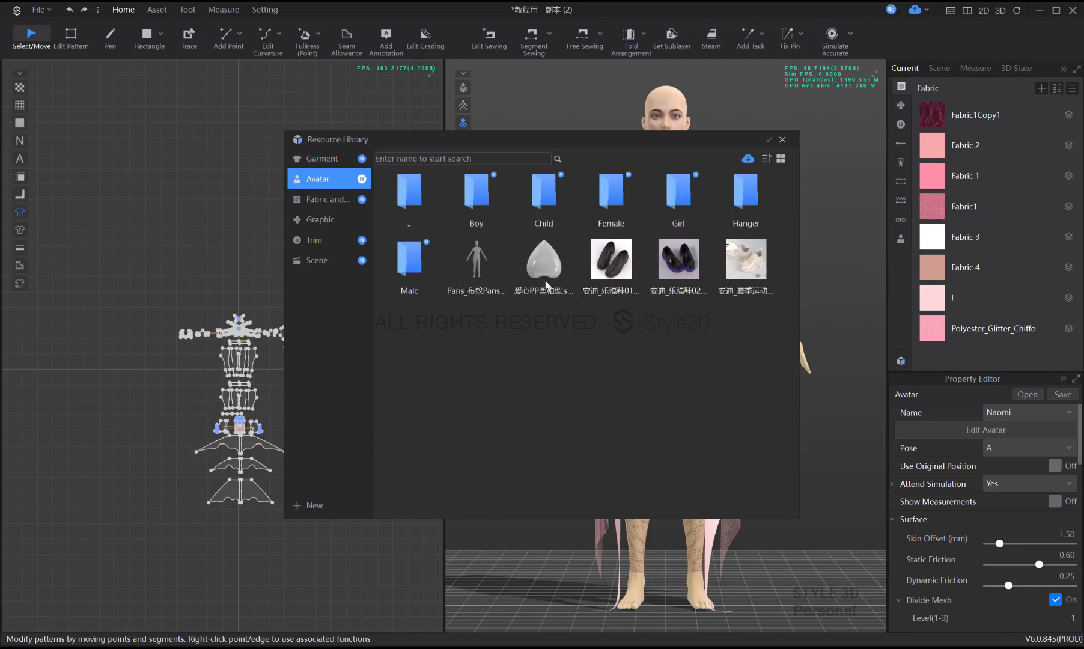
{"action": "double_click", "coordinate": [678, 199]}
{"action": "left_click", "coordinate": [344, 181]}
{"action": "double_click", "coordinate": [609, 197]}
{"action": "double_click", "coordinate": [672, 272]}
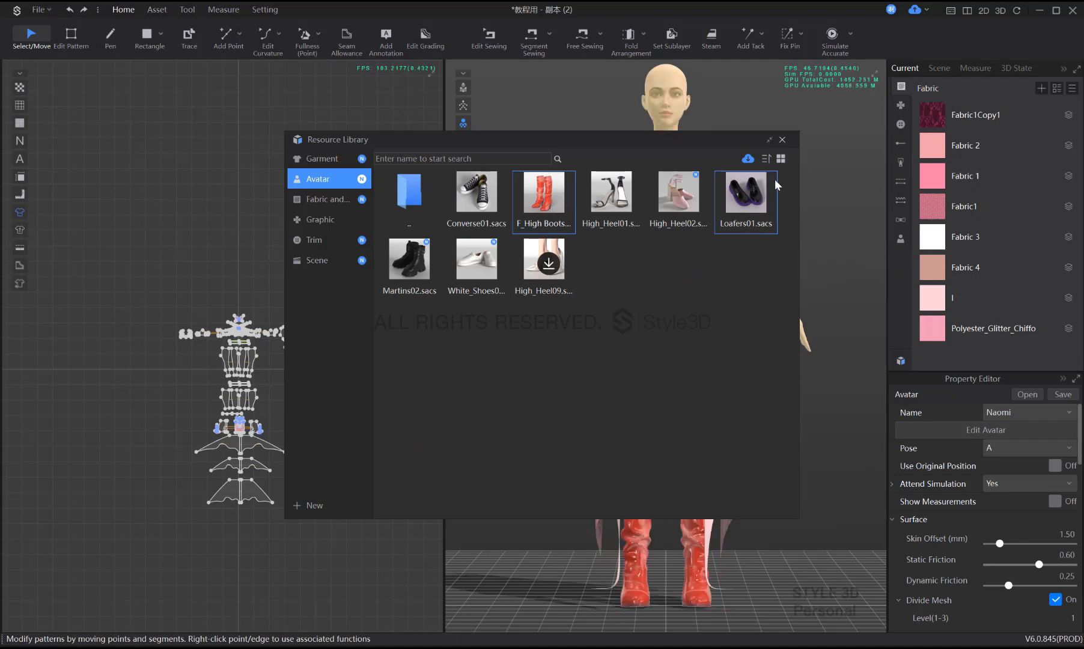
{"action": "left_click", "coordinate": [782, 141]}
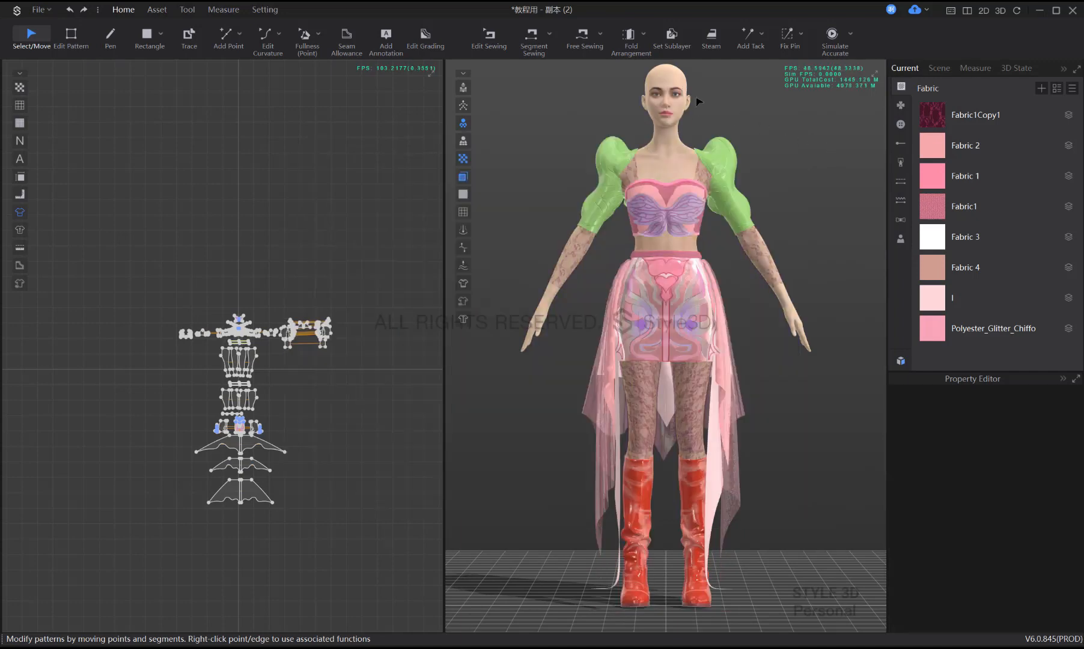
Give the avatar the Medium Hair hairstyle, check it from behind, and remove the green highlight from the puff sleeves
{"action": "left_click", "coordinate": [901, 361]}
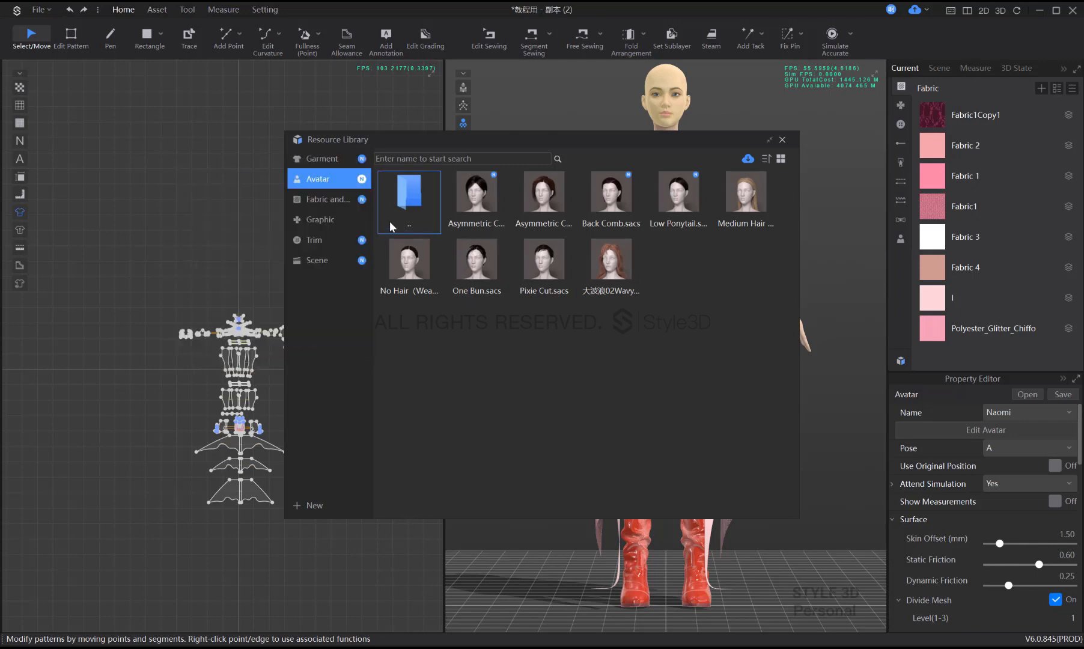
{"action": "double_click", "coordinate": [740, 187]}
{"action": "left_click", "coordinate": [781, 139]}
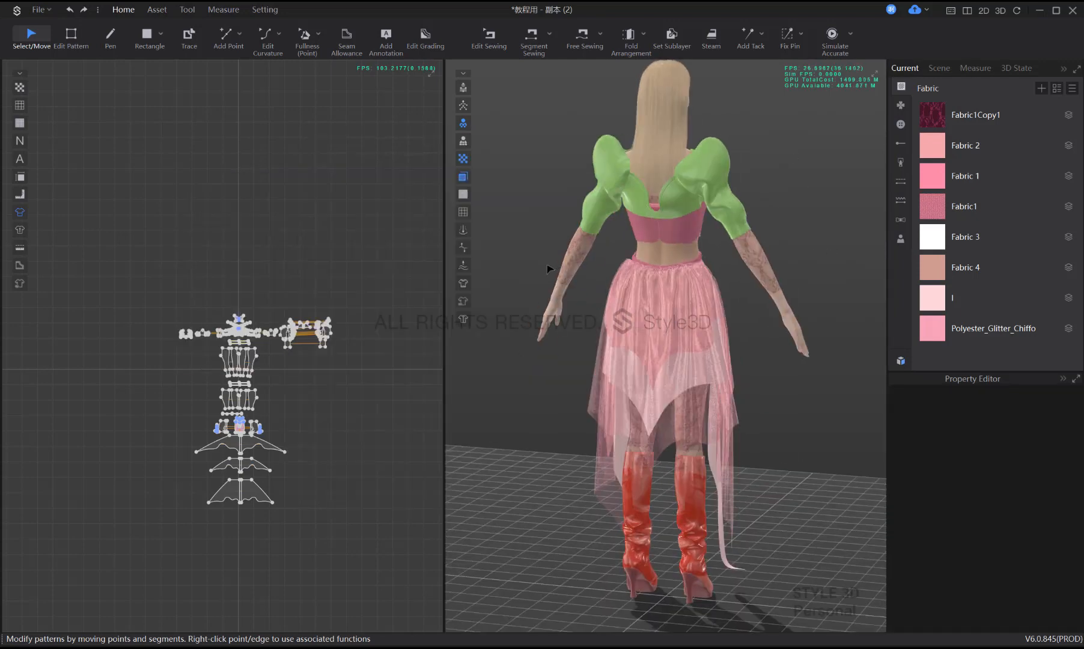
{"action": "right_click_drag", "start_coordinate": [547, 269], "coordinate": [780, 257]}
{"action": "key", "text": "2"}
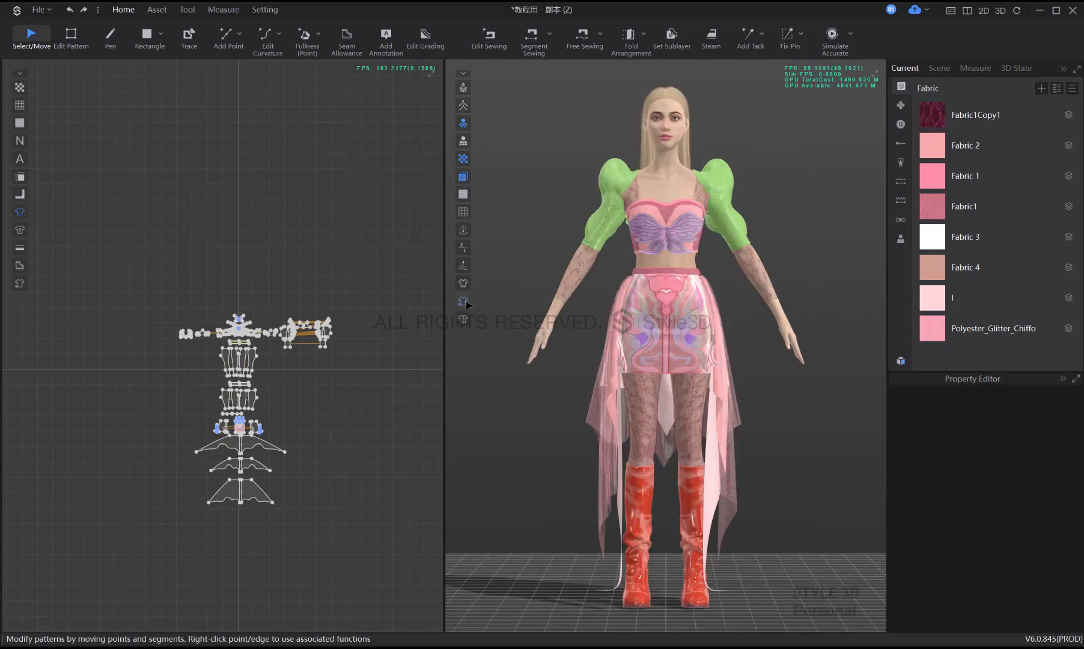
{"action": "key", "text": "ctrl+h"}
Set the texture color of the boots' blinn8 material to light pink
{"action": "left_click", "coordinate": [696, 577]}
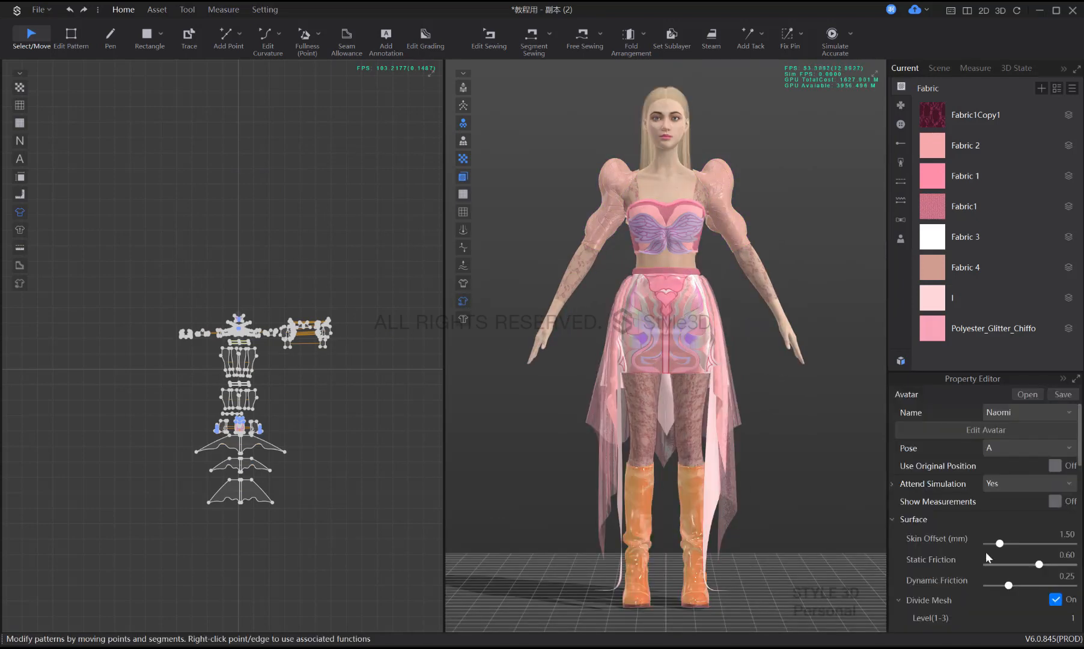
{"action": "scroll", "coordinate": [1022, 553], "scroll_direction": "down", "scroll_amount": 8}
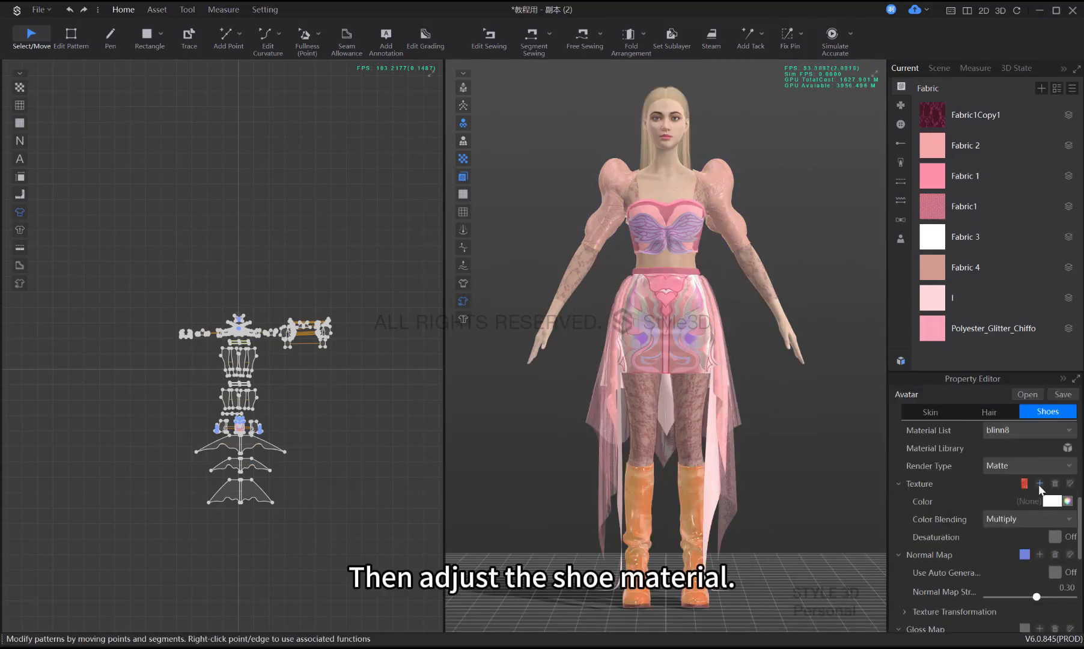
{"action": "left_click", "coordinate": [1053, 501]}
{"action": "left_click_drag", "start_coordinate": [428, 390], "coordinate": [363, 388]}
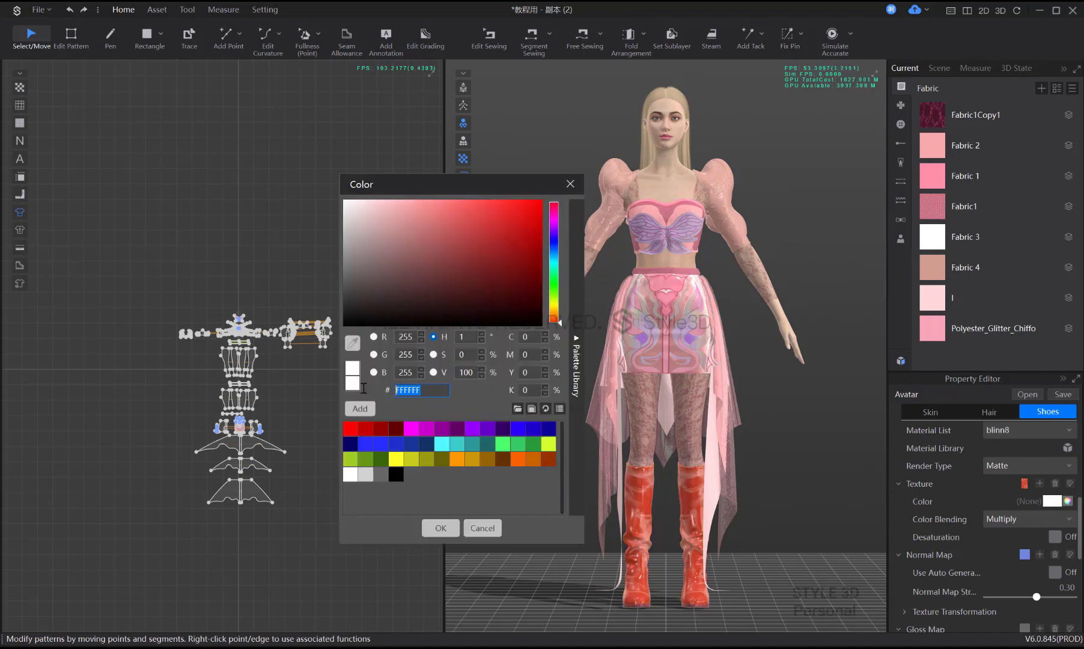
{"action": "left_click", "coordinate": [441, 528]}
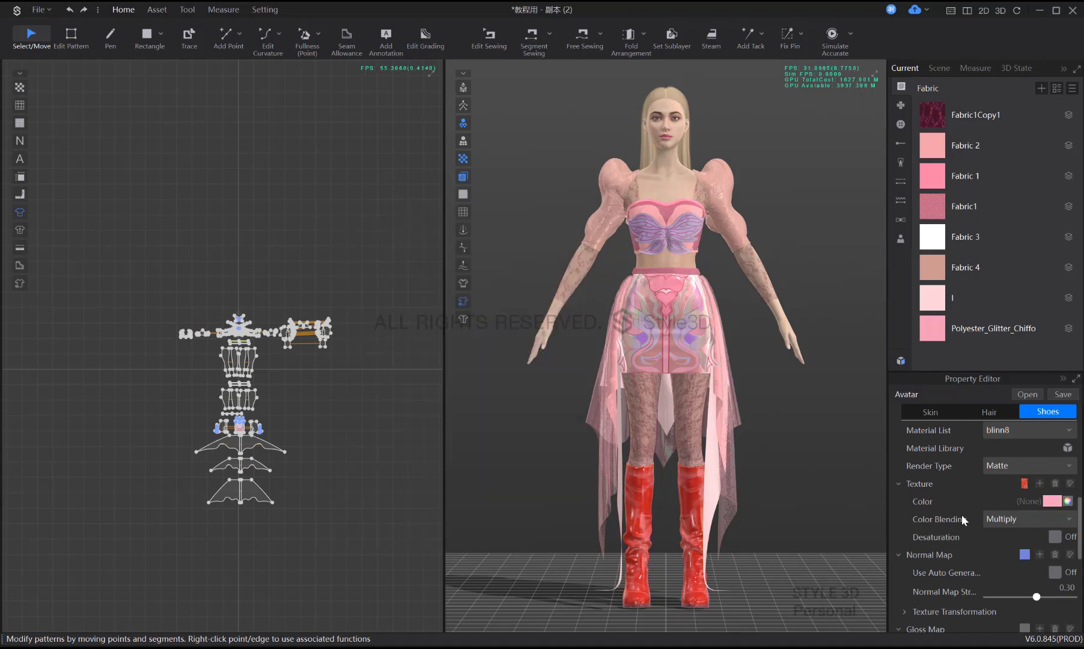
Delete the boots' texture, normal and gloss maps and set their render type to Laser
{"action": "left_click", "coordinate": [1054, 484]}
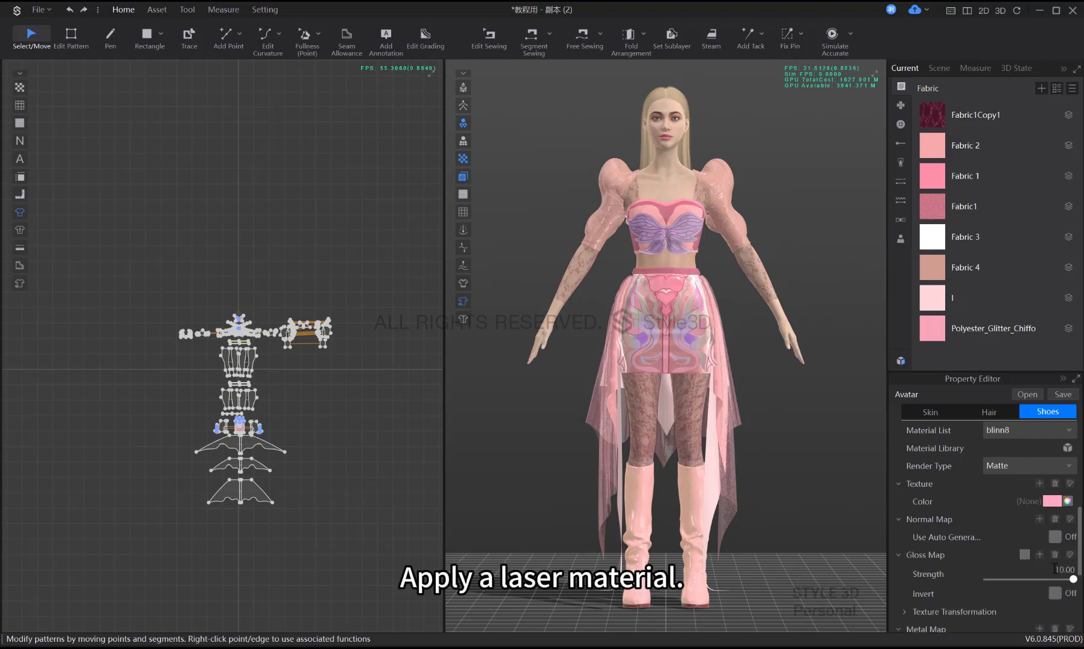
{"action": "left_click", "coordinate": [1055, 555]}
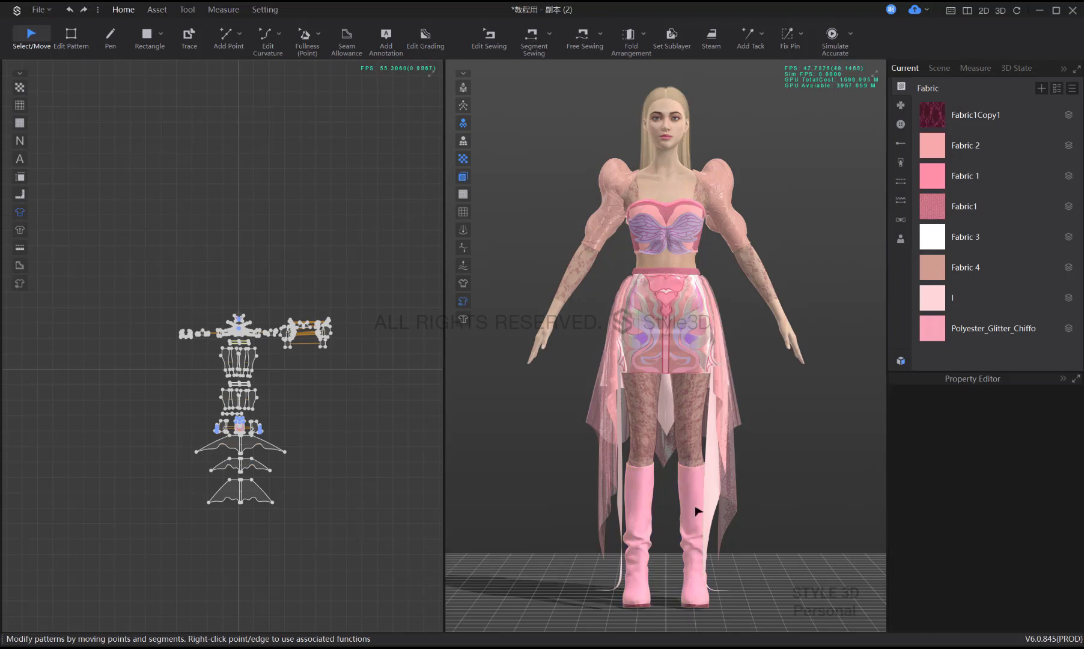
{"action": "left_click", "coordinate": [1016, 466]}
{"action": "left_click", "coordinate": [1007, 562]}
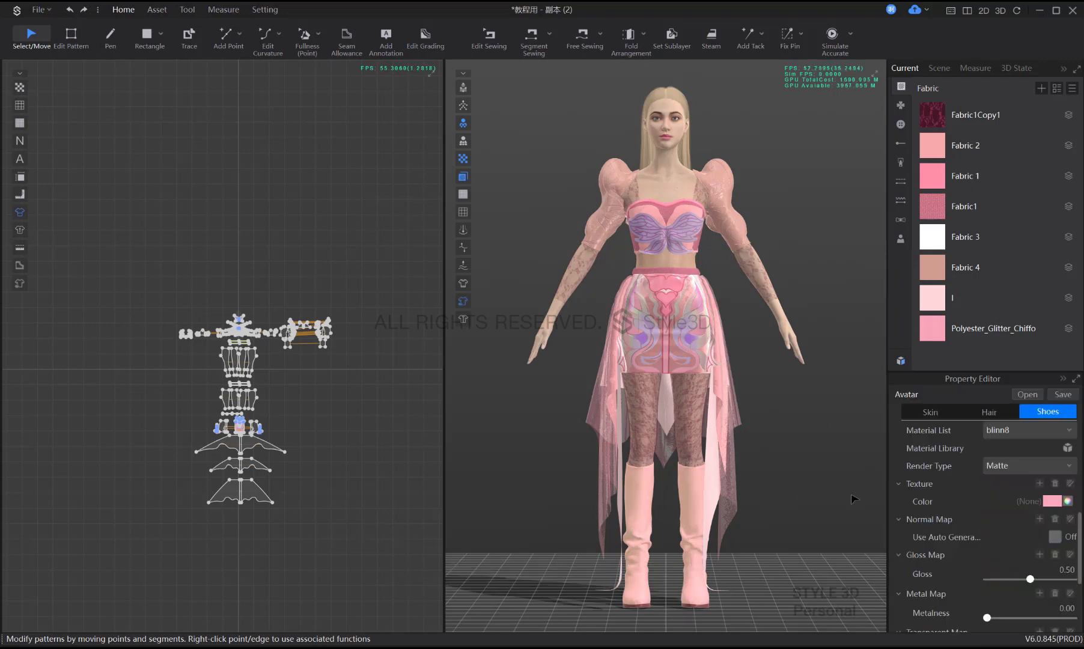
{"action": "left_click", "coordinate": [856, 500]}
{"action": "scroll", "coordinate": [723, 527], "scroll_direction": "up", "scroll_amount": 3}
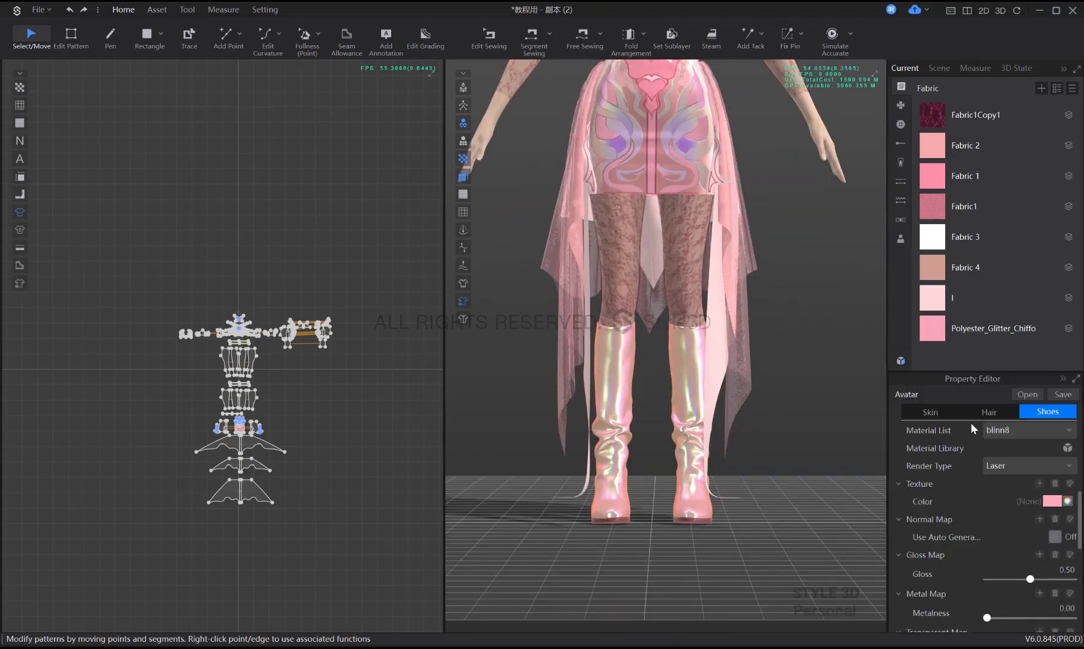
{"action": "scroll", "coordinate": [1021, 463], "scroll_direction": "up", "scroll_amount": 2}
{"action": "left_click", "coordinate": [797, 426]}
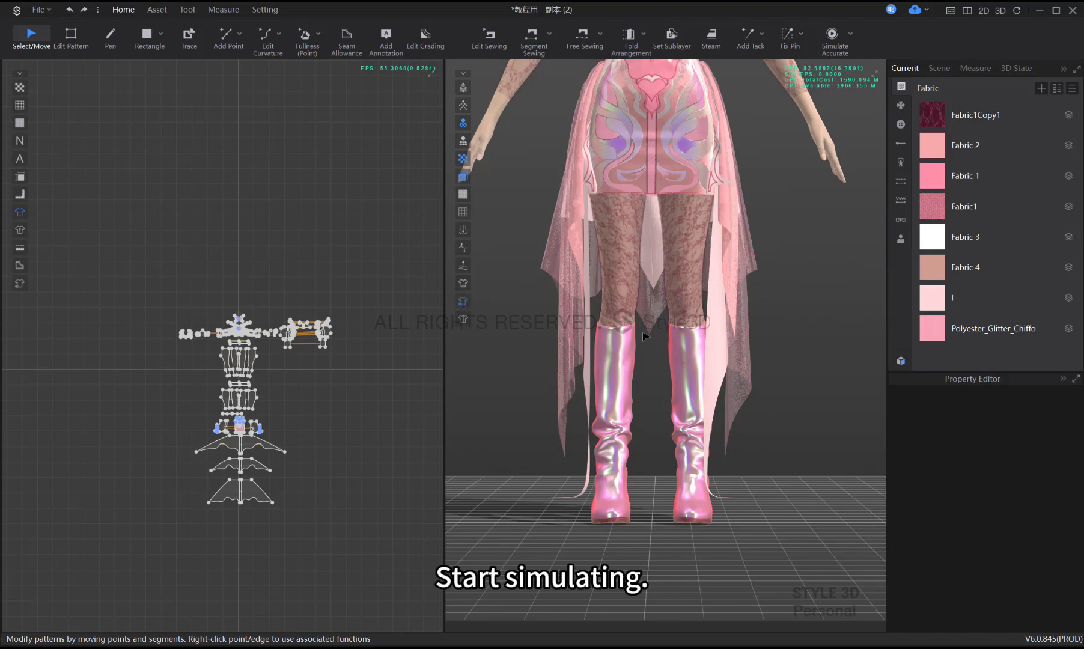
Test the simulation with the boots on, and set Attend Simulation to No for the avatar's shoes
{"action": "key", "text": "space"}
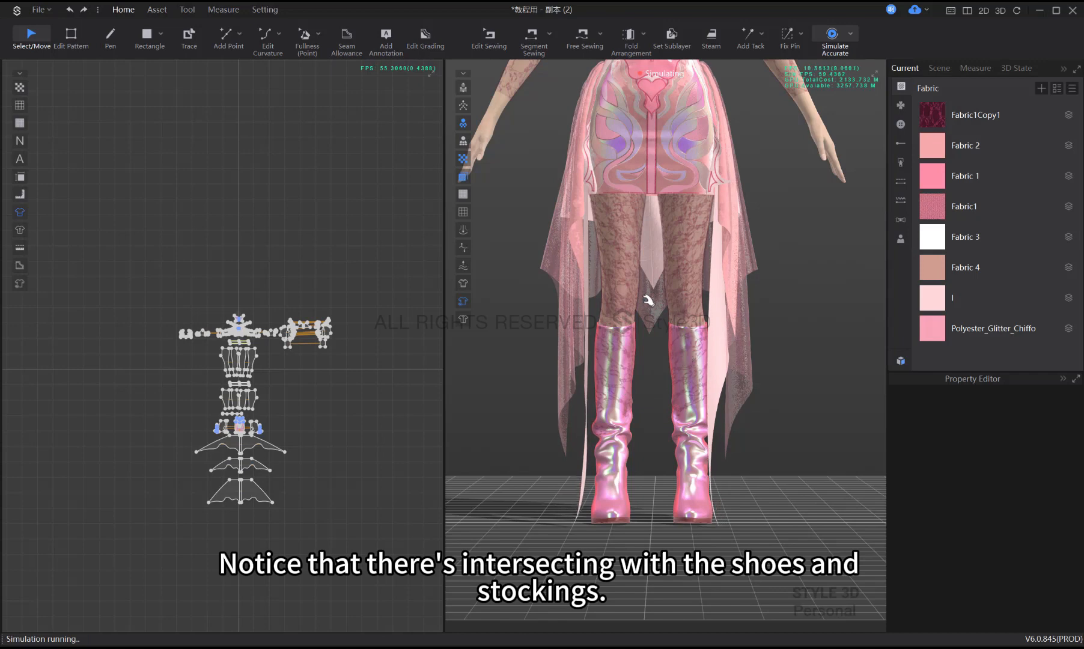
{"action": "key", "text": "space"}
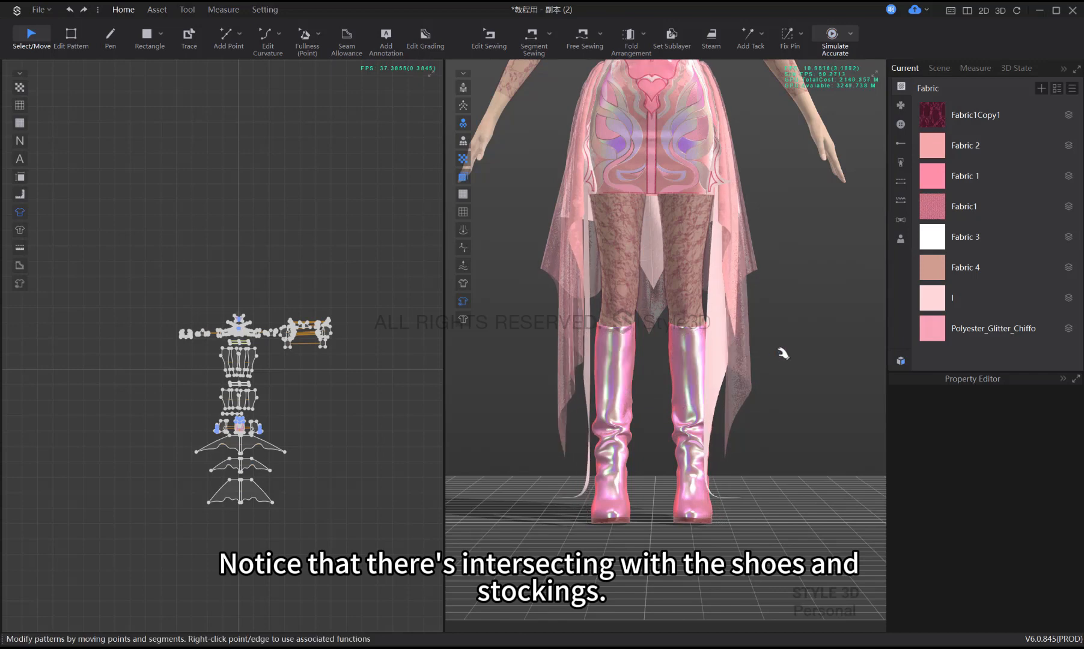
{"action": "left_click", "coordinate": [695, 359]}
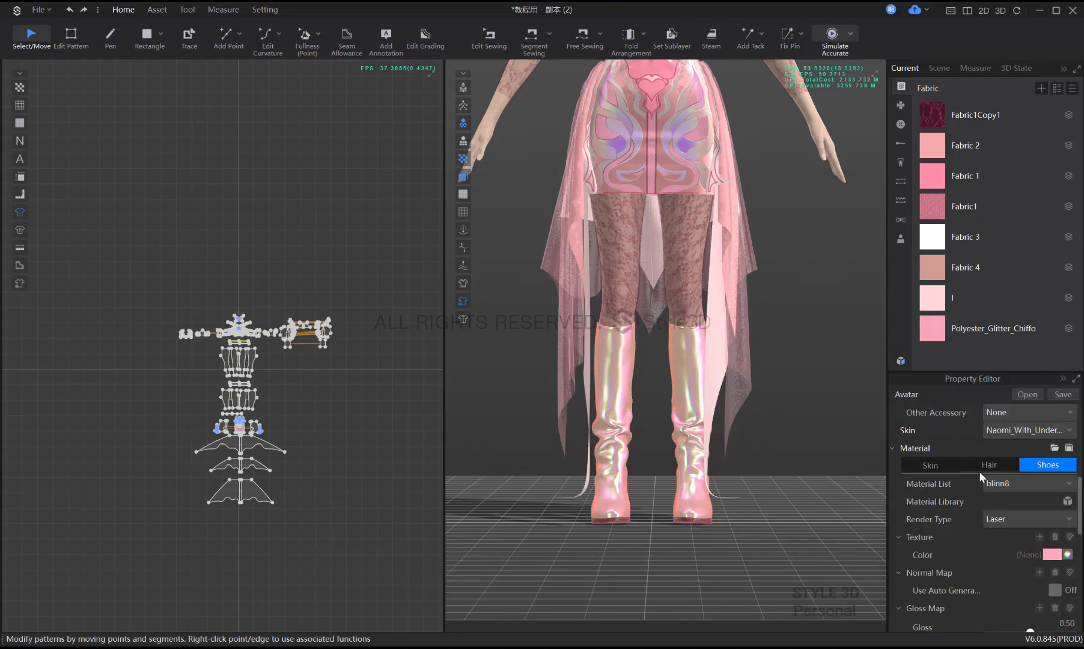
{"action": "scroll", "coordinate": [1025, 533], "scroll_direction": "up", "scroll_amount": 5}
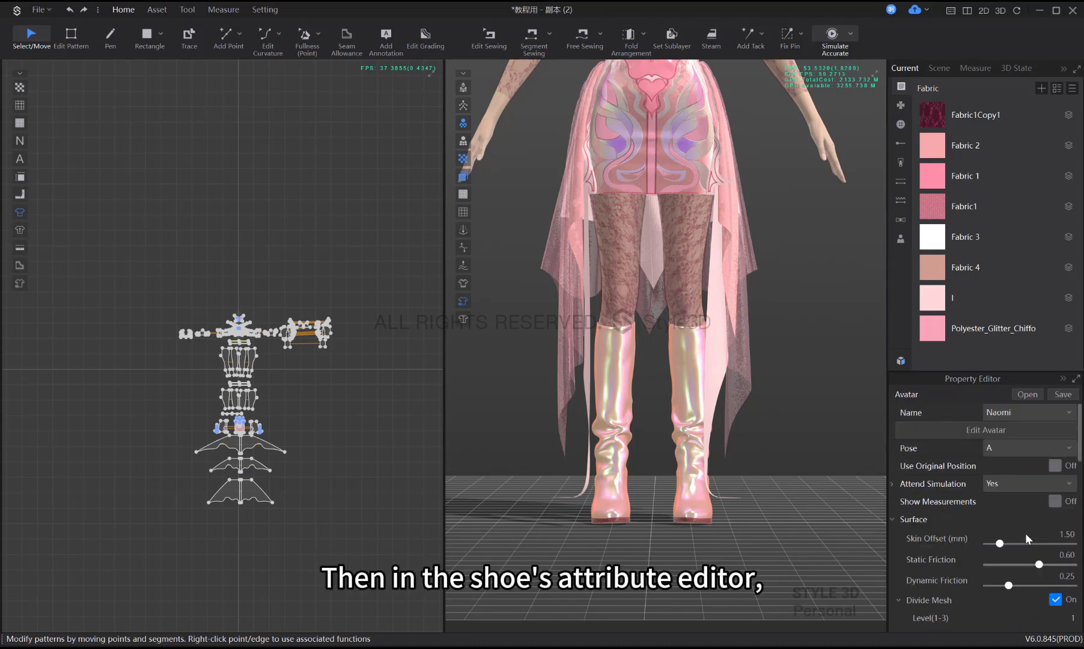
{"action": "left_click", "coordinate": [894, 484]}
{"action": "left_click", "coordinate": [997, 519]}
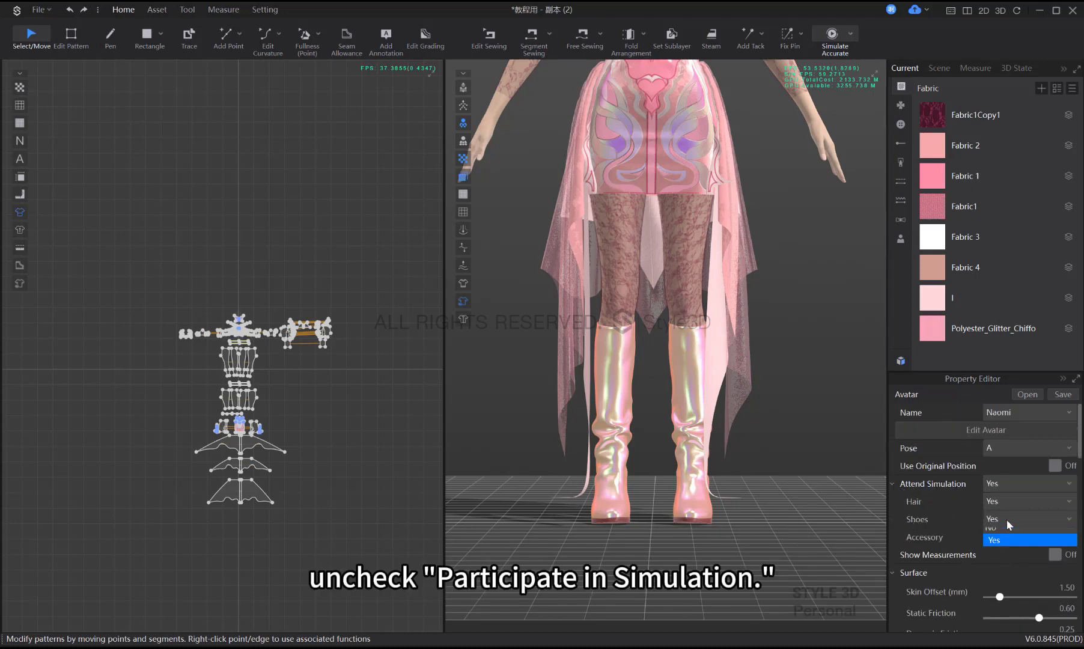
{"action": "left_click", "coordinate": [986, 537]}
{"action": "left_click", "coordinate": [821, 479]}
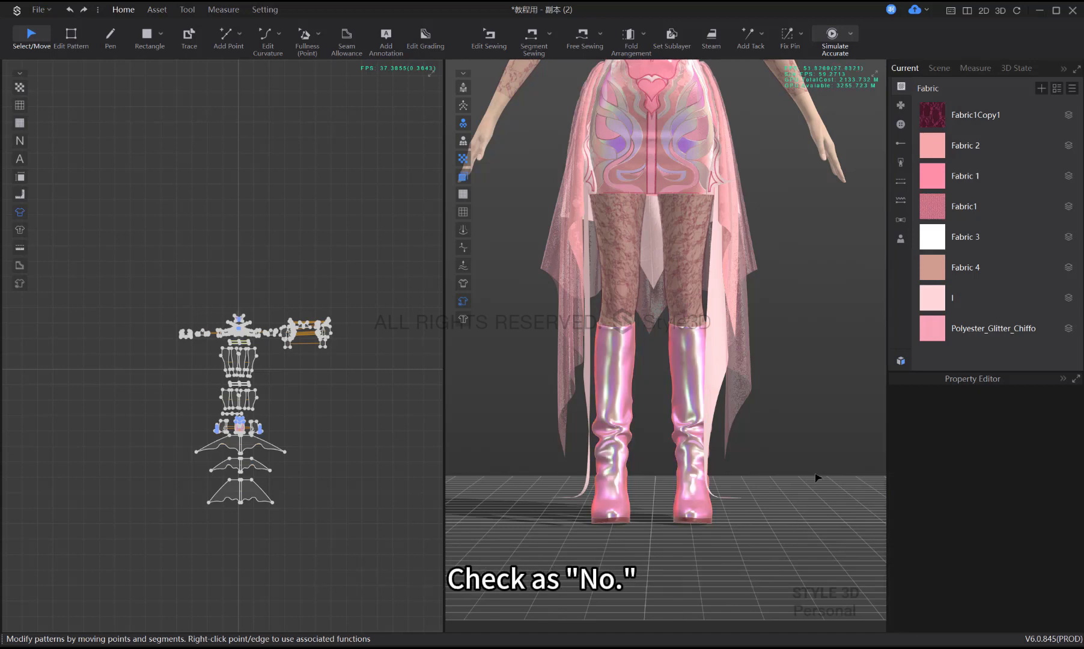
Simulate the outfit again from the front with the shoes excluded from simulation
{"action": "key", "text": "2"}
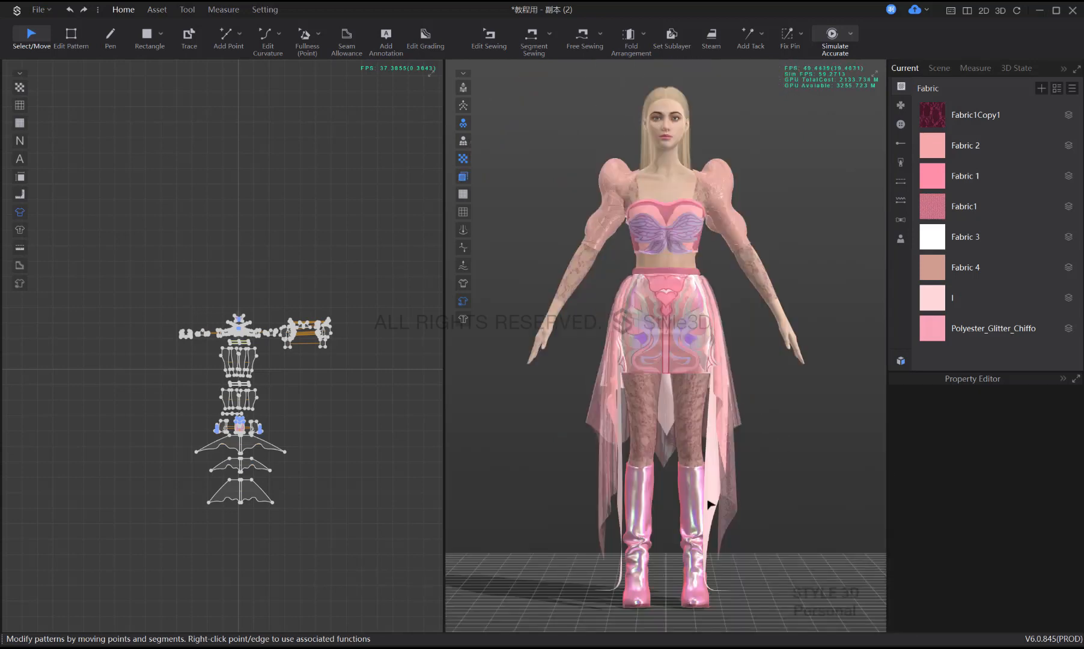
{"action": "key", "text": "space"}
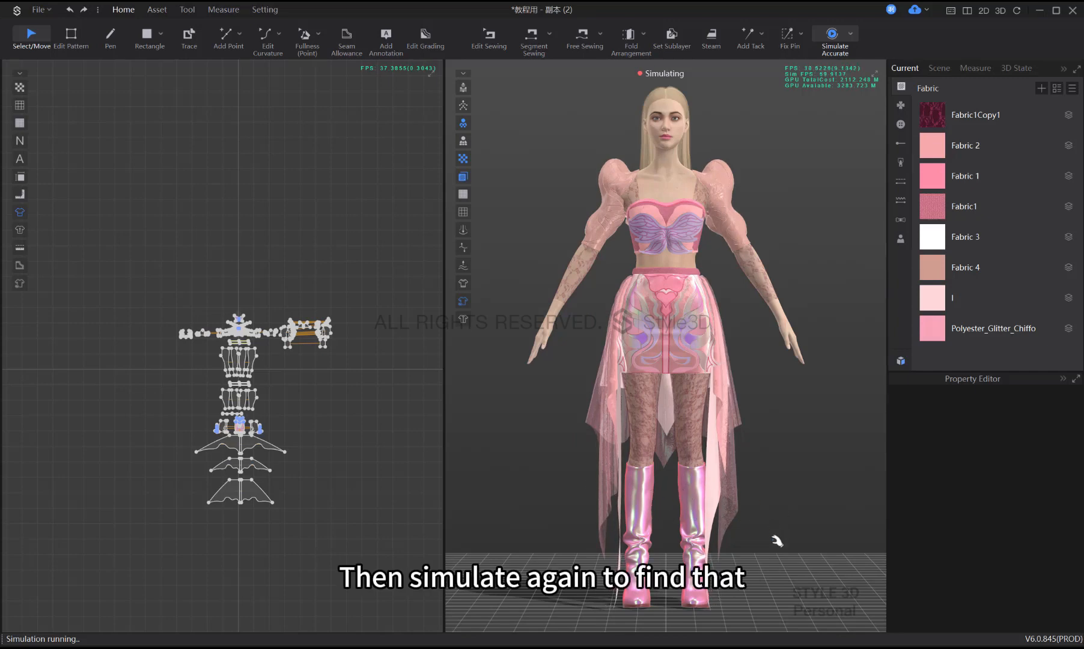
Apply Symmetry The Shape to the selected halves of the three trailing skirt patterns and simulate the outfit
{"action": "scroll", "coordinate": [746, 450], "scroll_direction": "up", "scroll_amount": 3}
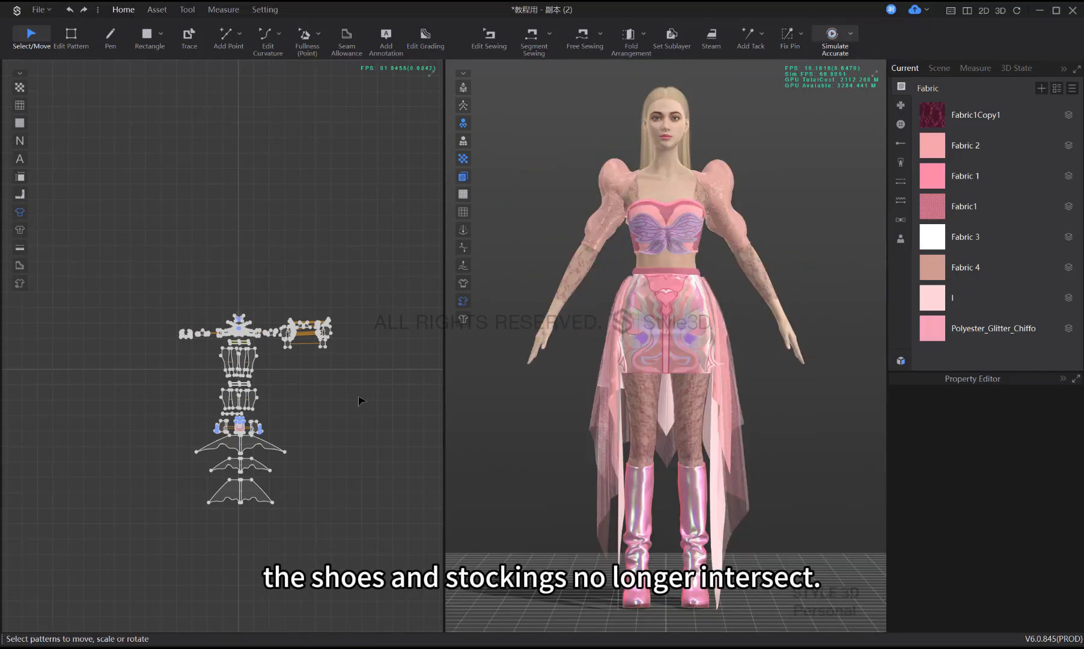
{"action": "scroll", "coordinate": [281, 399], "scroll_direction": "up", "scroll_amount": 5}
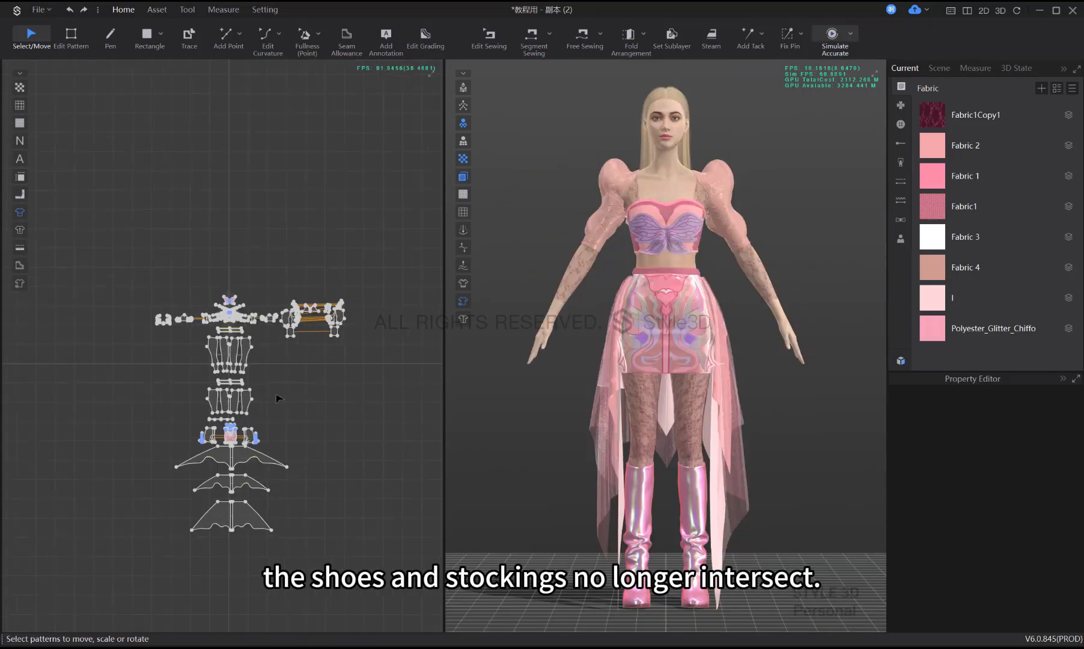
{"action": "middle_click_drag", "start_coordinate": [278, 404], "coordinate": [289, 284]}
{"action": "left_click_drag", "start_coordinate": [248, 521], "coordinate": [202, 400]}
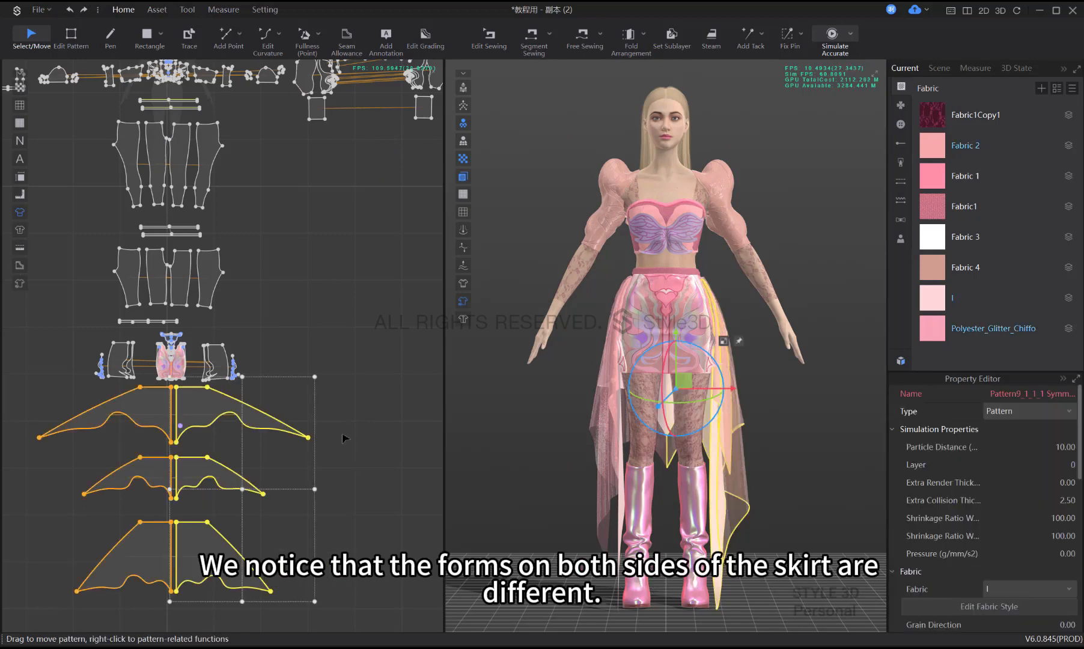
{"action": "right_click", "coordinate": [730, 369]}
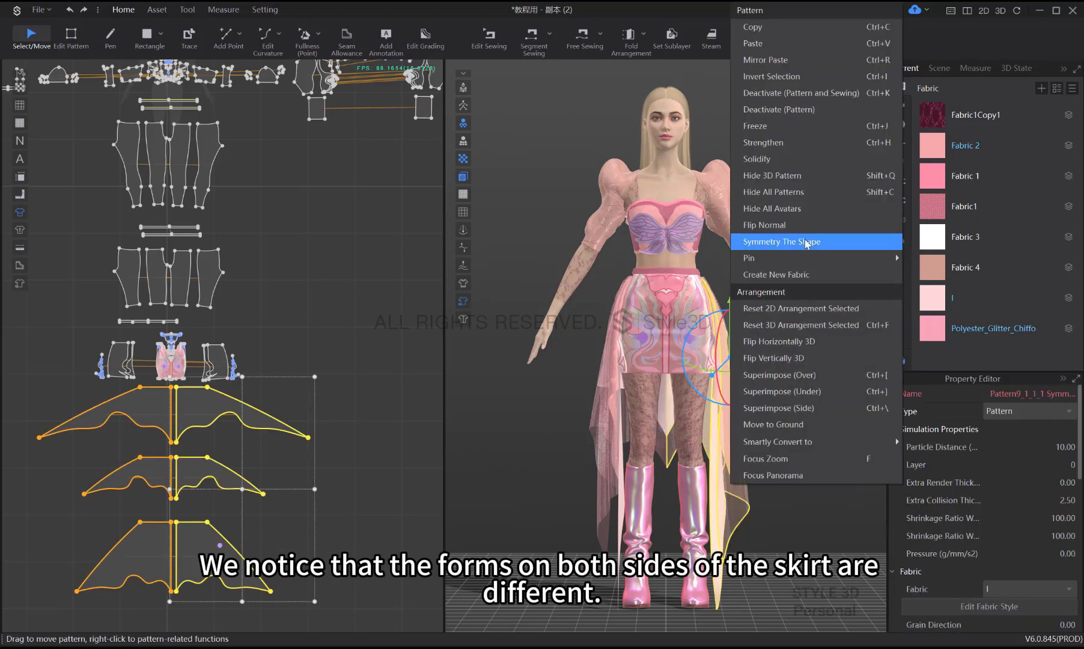
{"action": "left_click", "coordinate": [781, 241]}
{"action": "left_click", "coordinate": [825, 402]}
{"action": "key", "text": "space"}
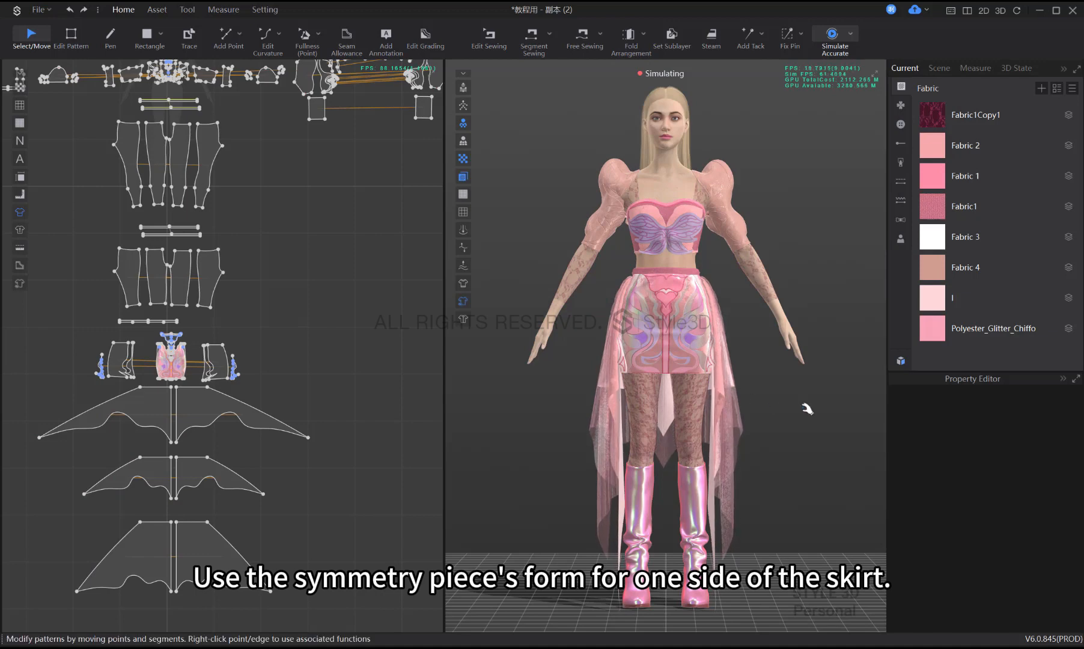
{"action": "key", "text": "space"}
{"action": "right_click_drag", "start_coordinate": [750, 426], "coordinate": [560, 426]}
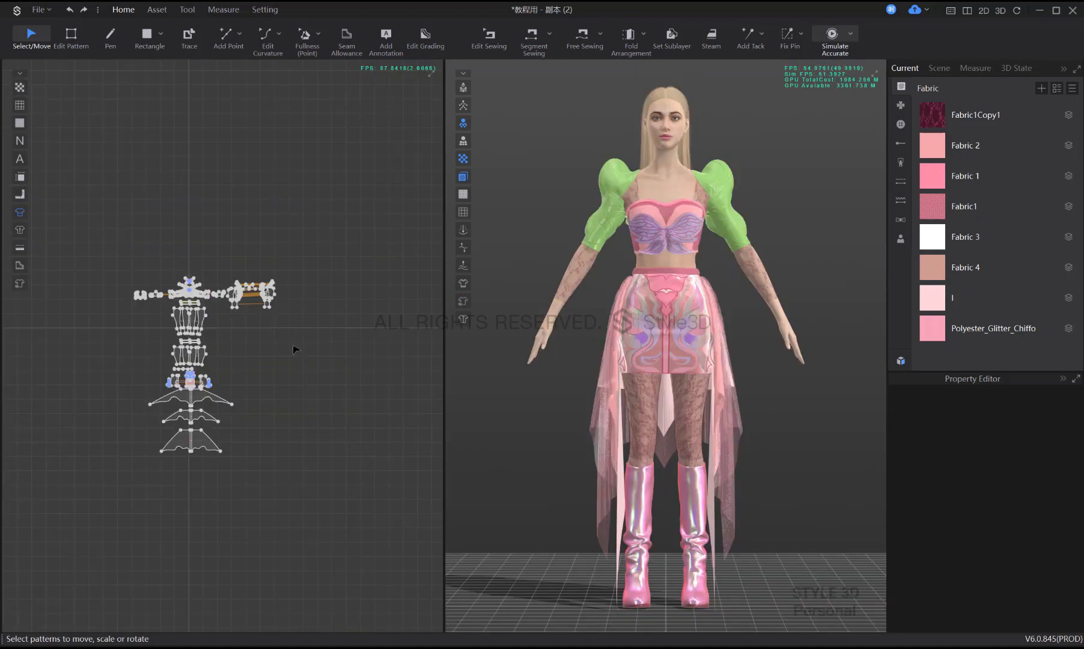
Open the particle distance of the stocking and waistband patterns for editing, and simulate the outfit
{"action": "scroll", "coordinate": [207, 327], "scroll_direction": "up", "scroll_amount": 5}
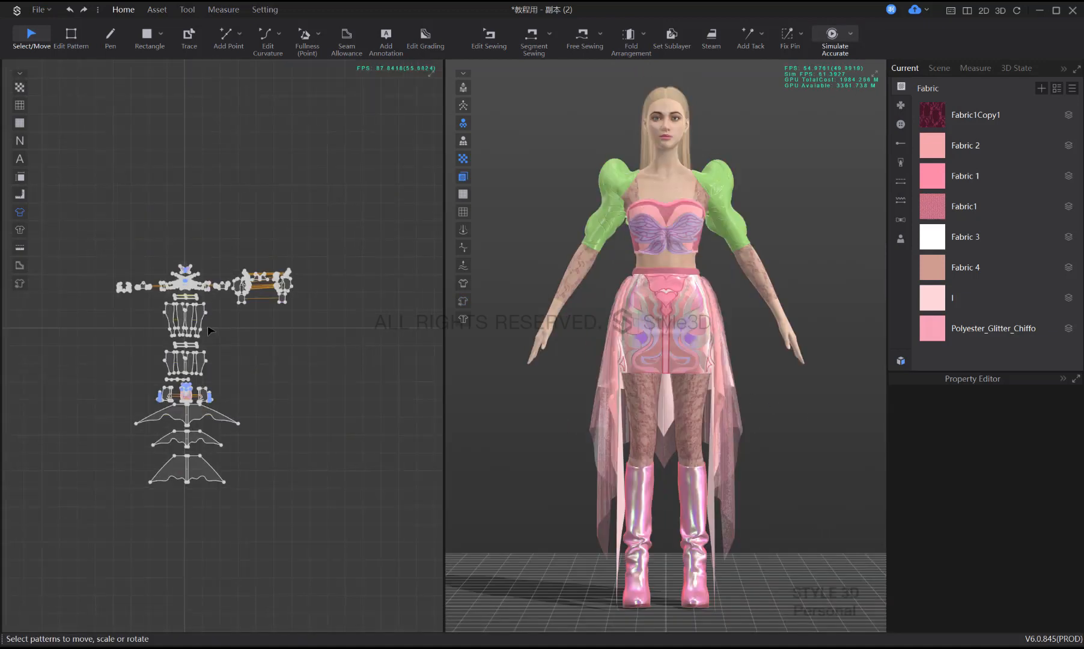
{"action": "scroll", "coordinate": [264, 365], "scroll_direction": "up", "scroll_amount": 2}
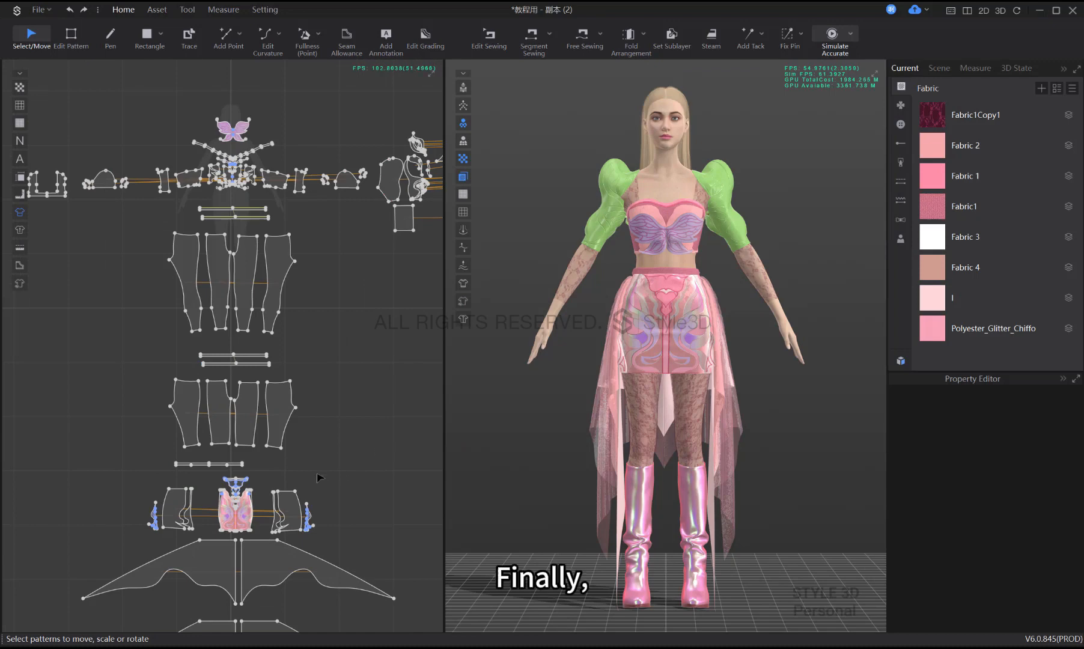
{"action": "left_click_drag", "start_coordinate": [390, 428], "coordinate": [132, 204]}
{"action": "left_click", "coordinate": [1063, 448]}
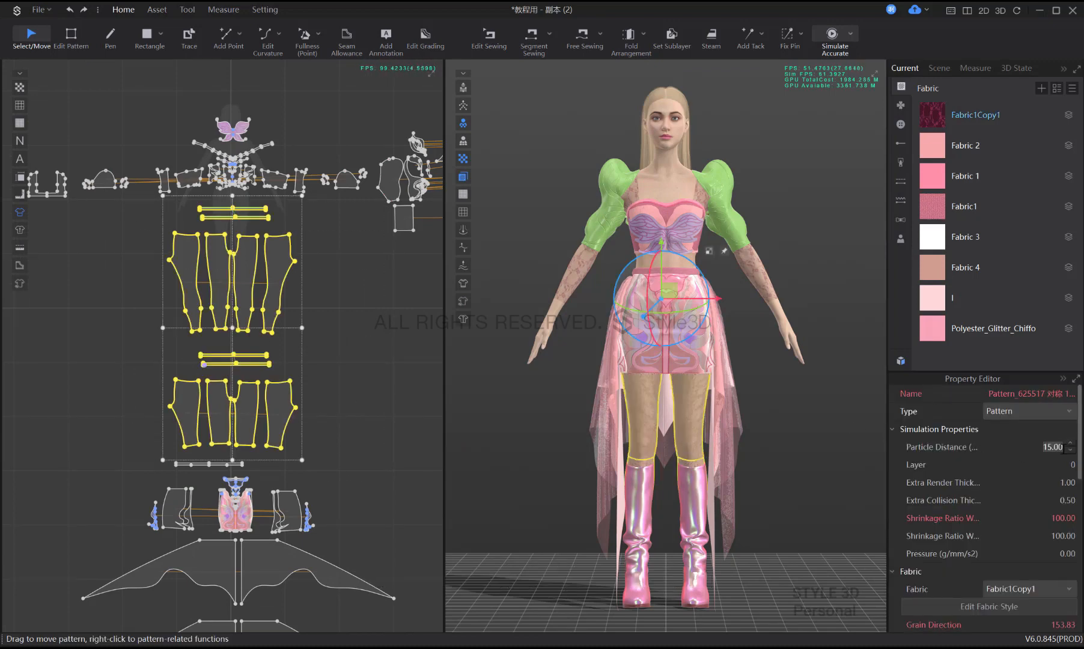
{"action": "left_click", "coordinate": [814, 430]}
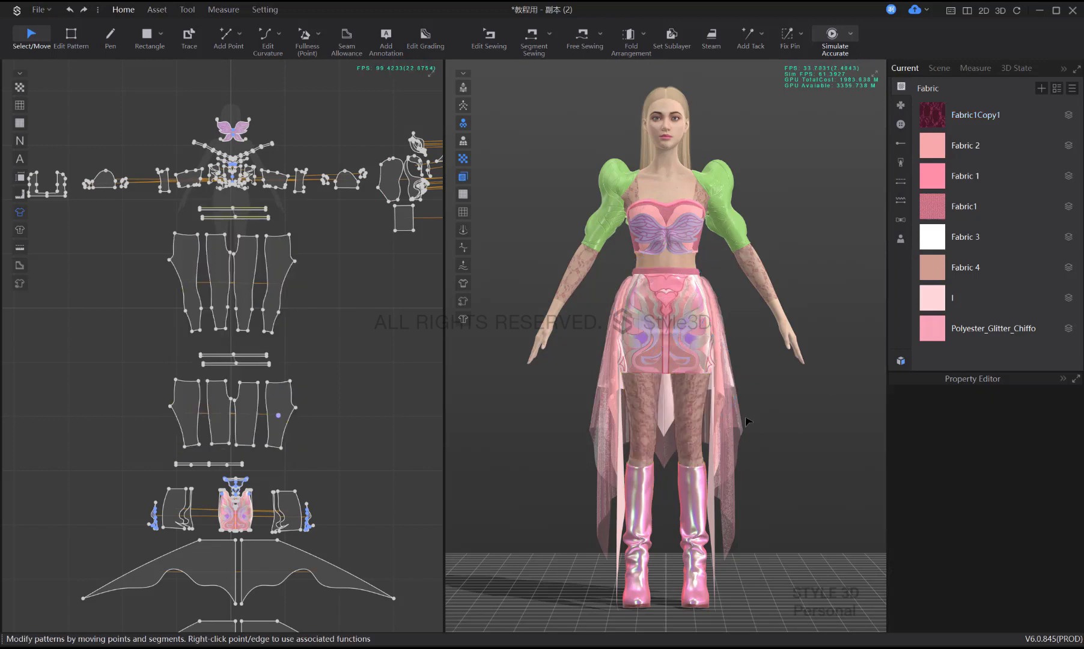
{"action": "key", "text": "space"}
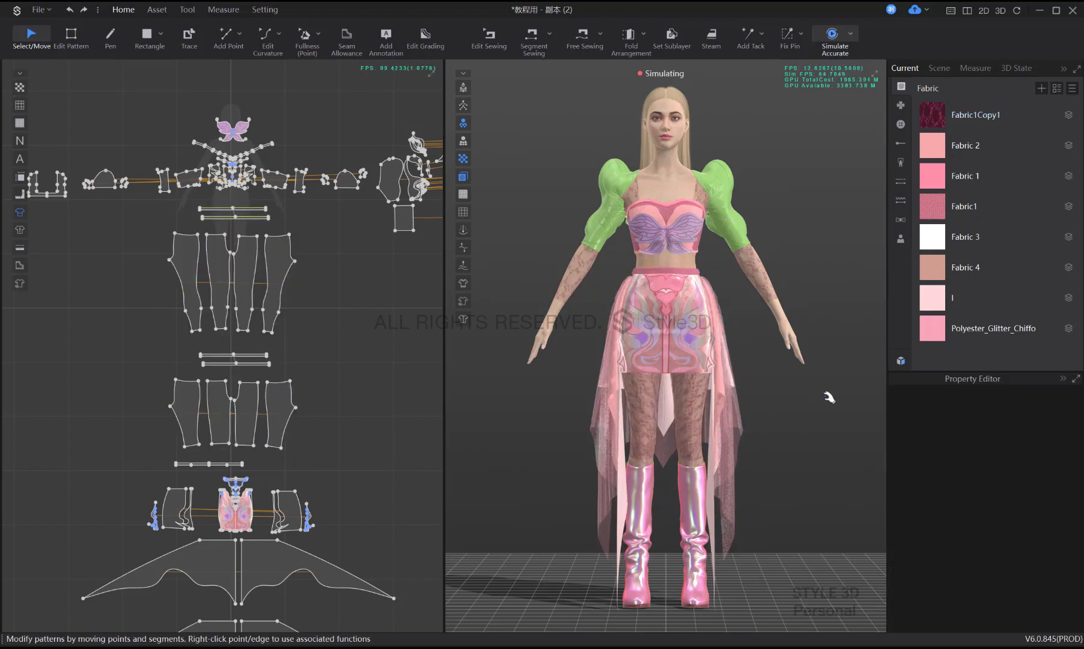
{"action": "key", "text": "space"}
Select all patterns and check the outfit's total vertex count
{"action": "scroll", "coordinate": [361, 440], "scroll_direction": "down", "scroll_amount": 6}
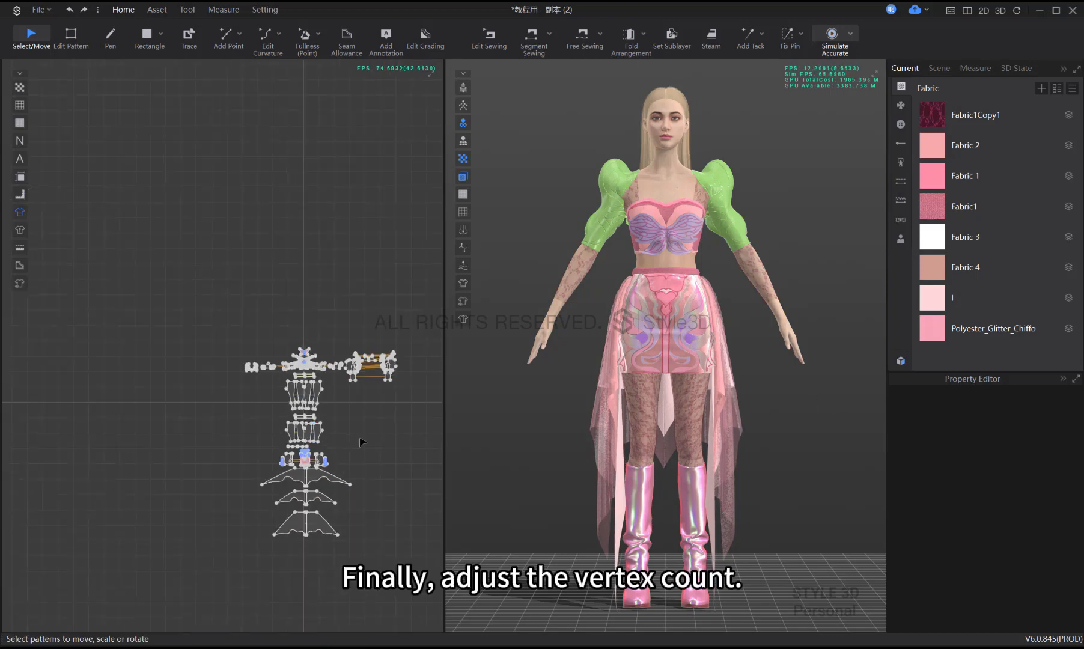
{"action": "key", "text": "ctrl+a"}
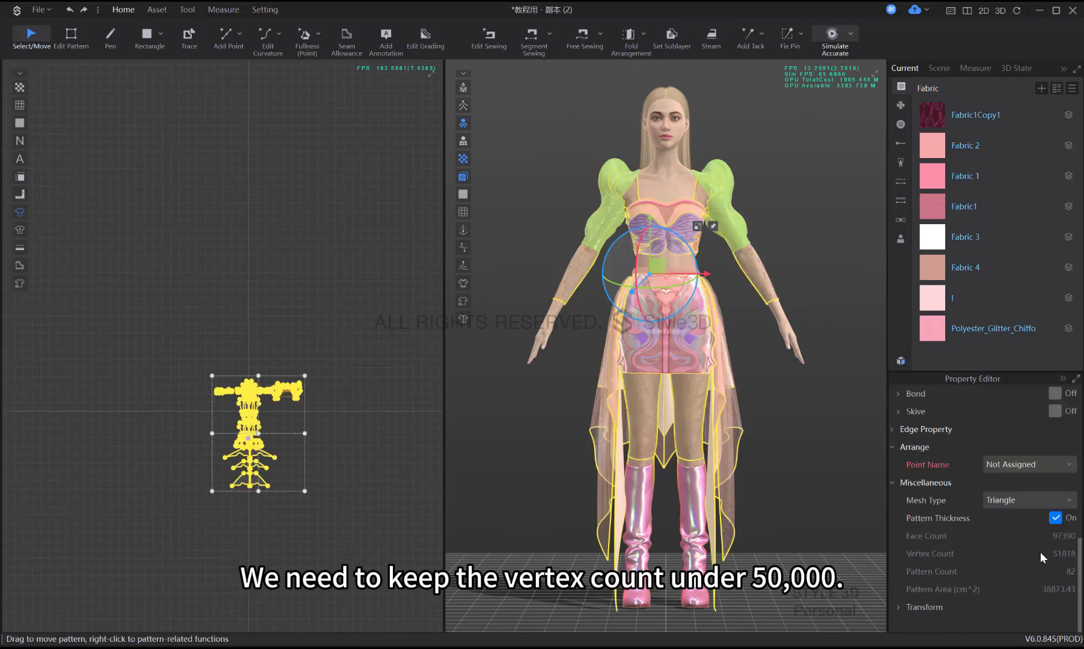
{"action": "left_click", "coordinate": [842, 482]}
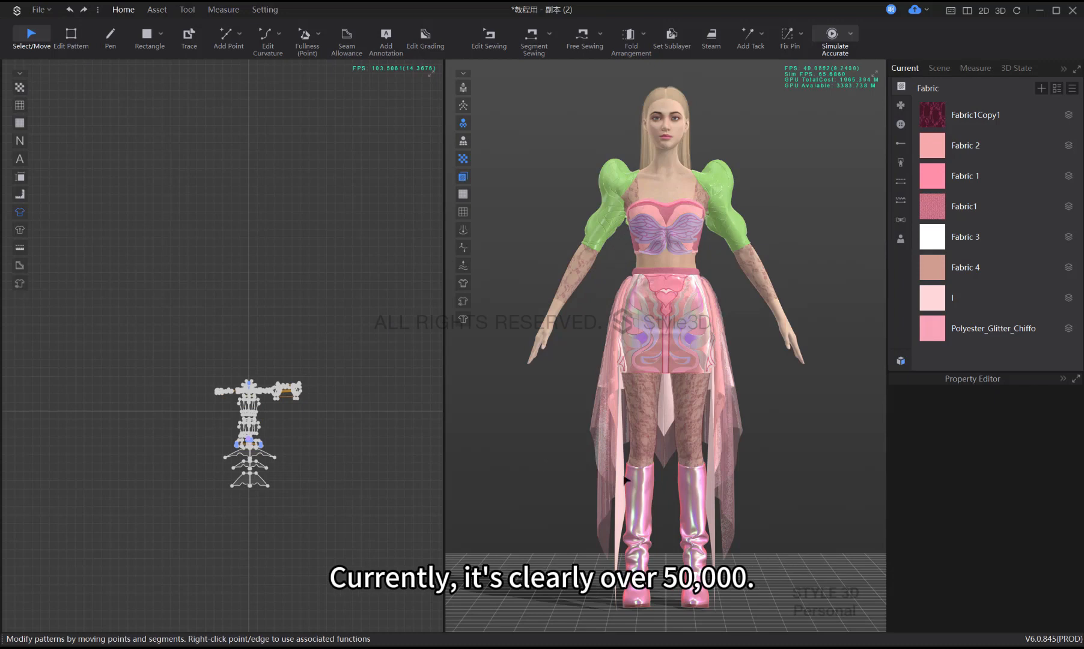
Set the particle distance of both lace forearm sleeve patterns to 20 and simulate the outfit
{"action": "scroll", "coordinate": [649, 319], "scroll_direction": "up", "scroll_amount": 3}
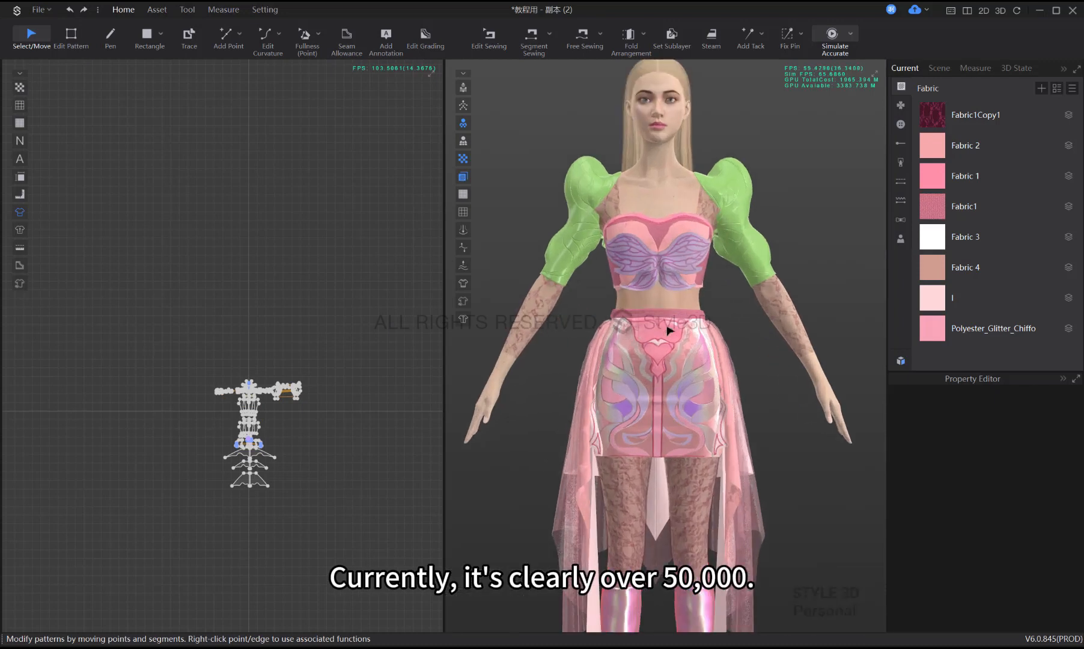
{"action": "left_click", "coordinate": [774, 306]}
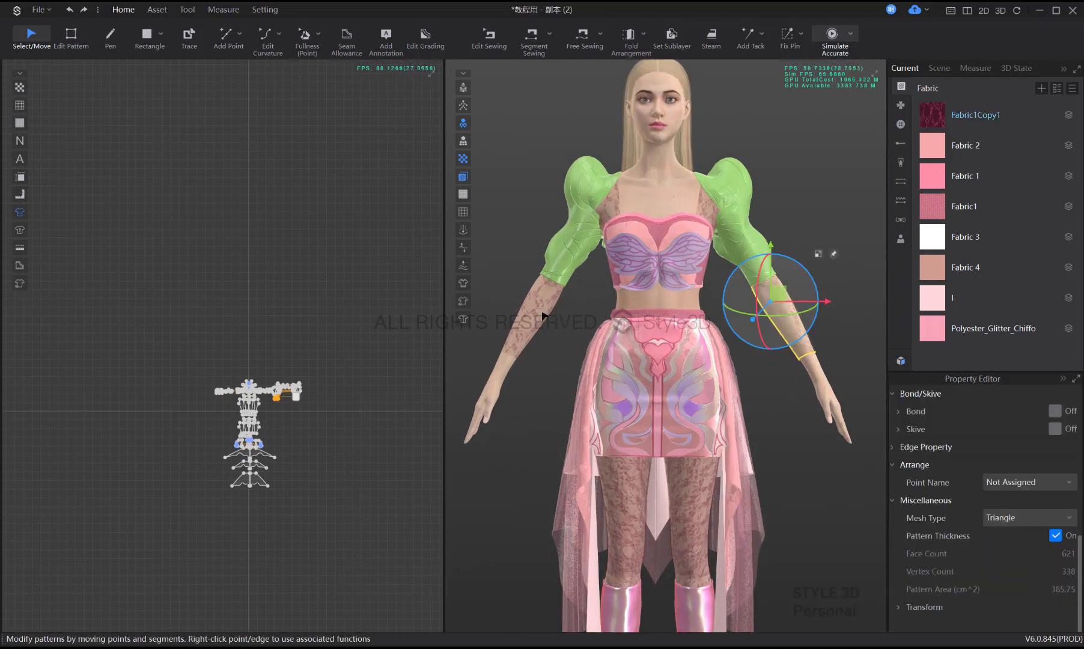
{"action": "left_click", "coordinate": [1061, 411]}
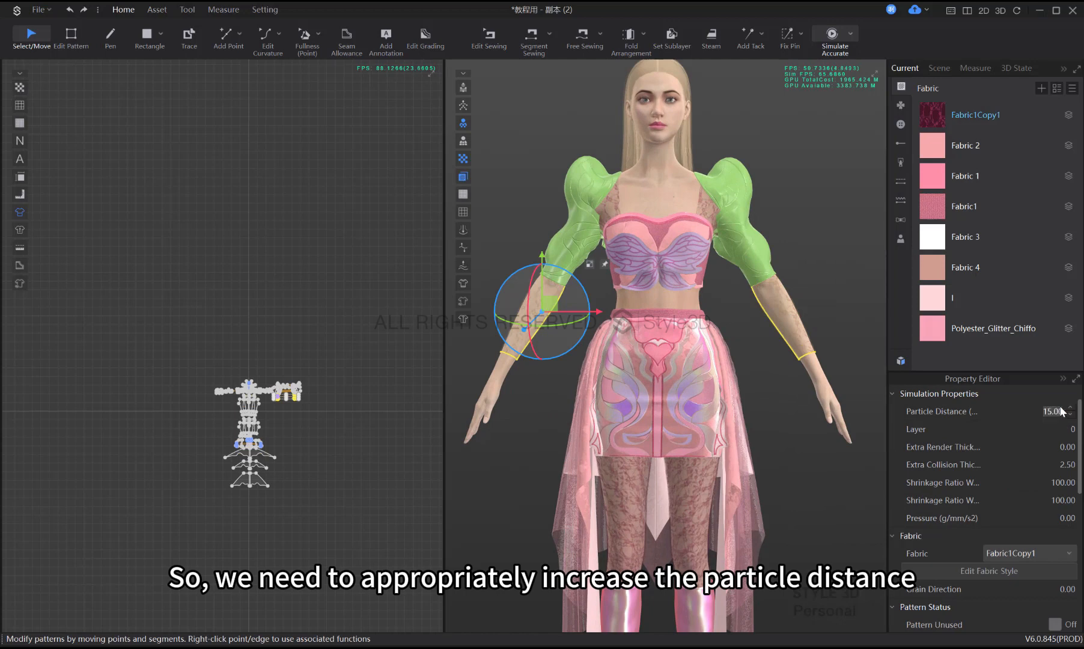
{"action": "type", "text": "4"}
{"action": "type", "text": "20"}
{"action": "key", "text": "Return"}
{"action": "left_click", "coordinate": [807, 477]}
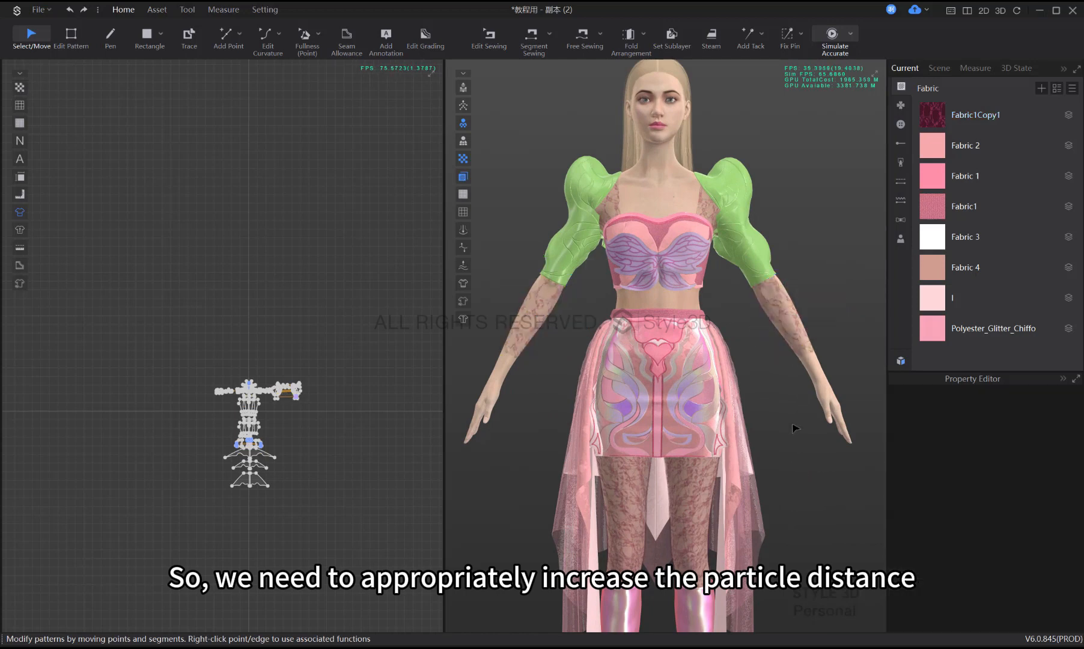
{"action": "key", "text": "space"}
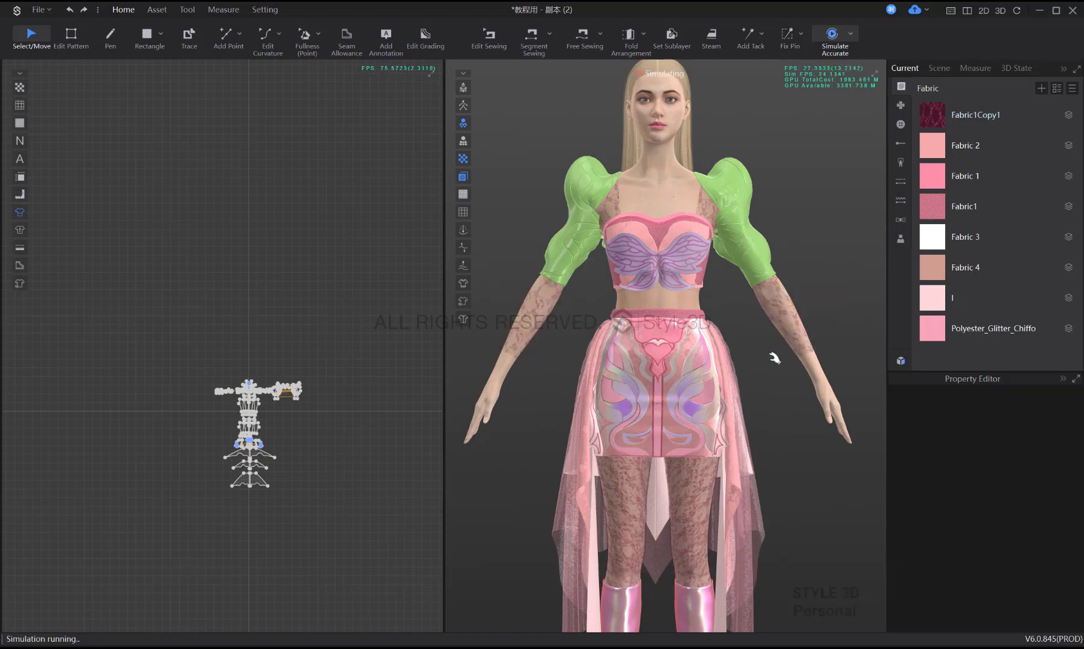
{"action": "key", "text": "2"}
{"action": "key", "text": "space"}
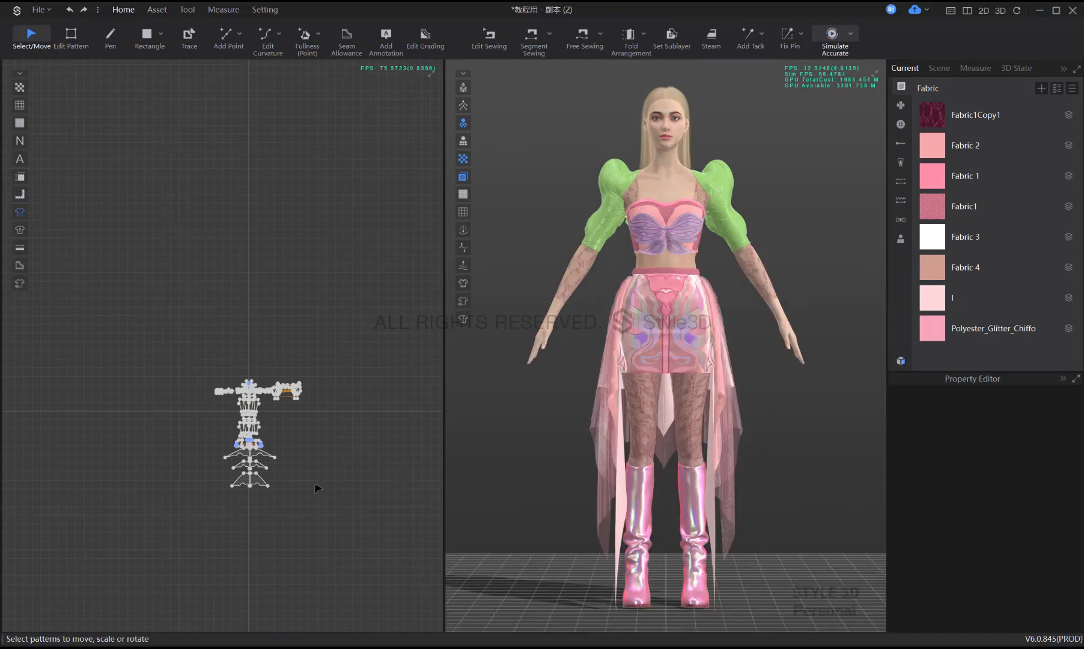
Recheck the vertex count of all patterns after the forearm sleeve change
{"action": "key", "text": "ctrl+a"}
{"action": "scroll", "coordinate": [1044, 588], "scroll_direction": "down", "scroll_amount": 10}
{"action": "scroll", "coordinate": [1046, 587], "scroll_direction": "down", "scroll_amount": 1}
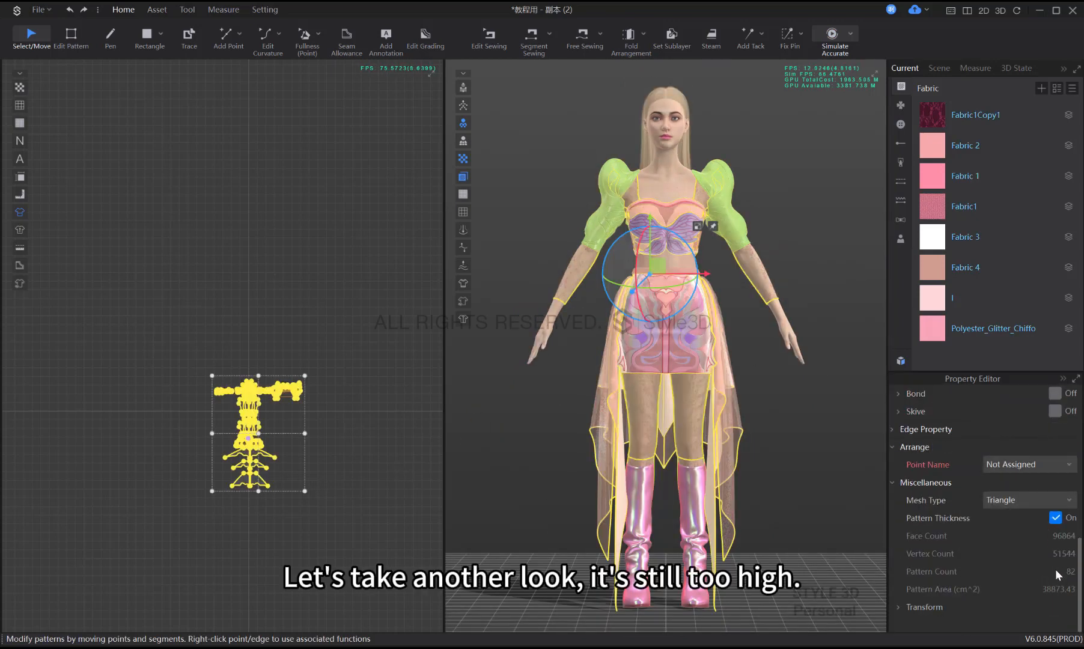
{"action": "left_click", "coordinate": [833, 475]}
Set the particle distance of both halves of the widest trailing skirt pattern to 12 and reselect all patterns for a vertex check
{"action": "scroll", "coordinate": [346, 445], "scroll_direction": "up", "scroll_amount": 6}
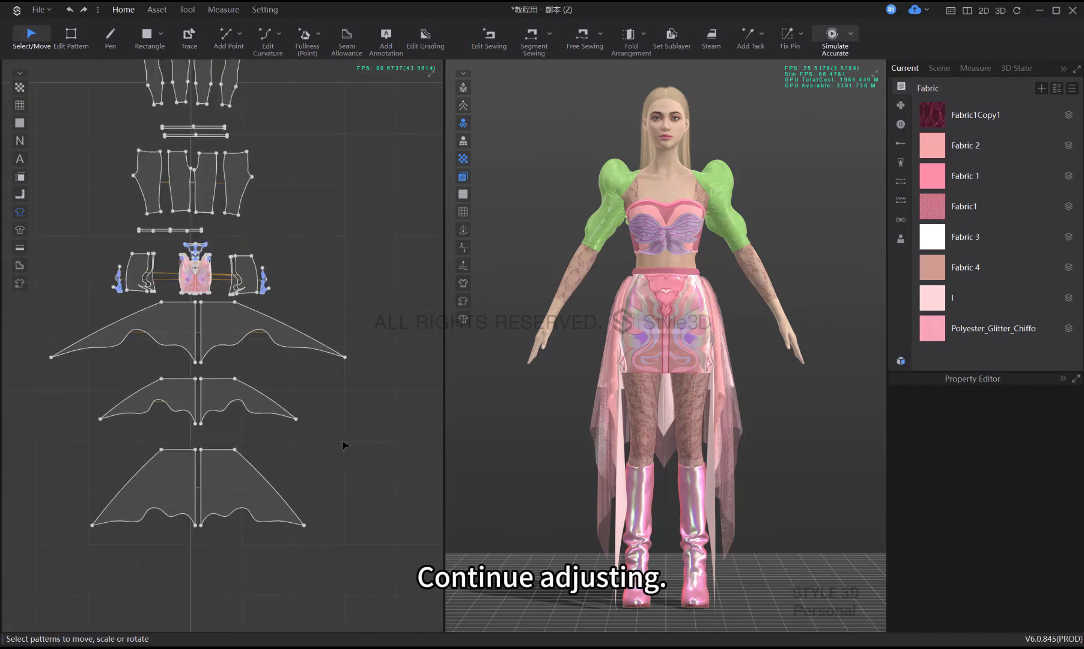
{"action": "right_click_drag", "start_coordinate": [709, 434], "coordinate": [686, 428]}
{"action": "left_click_drag", "start_coordinate": [279, 360], "coordinate": [171, 333]}
{"action": "scroll", "coordinate": [1019, 464], "scroll_direction": "up", "scroll_amount": 5}
{"action": "key", "text": "2"}
{"action": "scroll", "coordinate": [1055, 468], "scroll_direction": "up", "scroll_amount": 2}
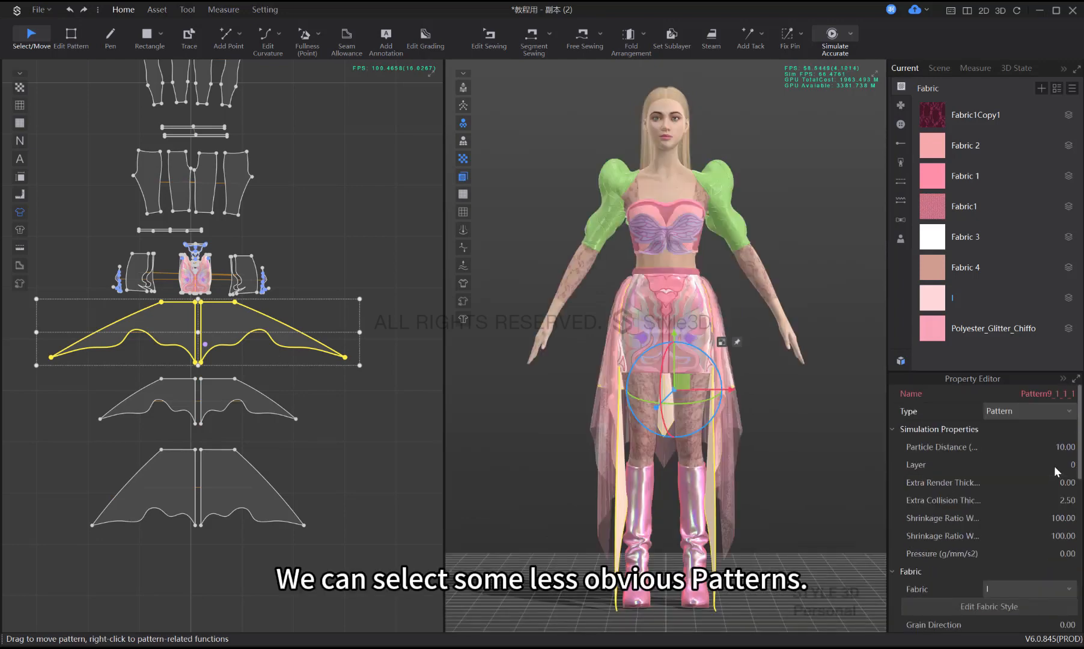
{"action": "left_click", "coordinate": [1063, 448]}
{"action": "type", "text": "12"}
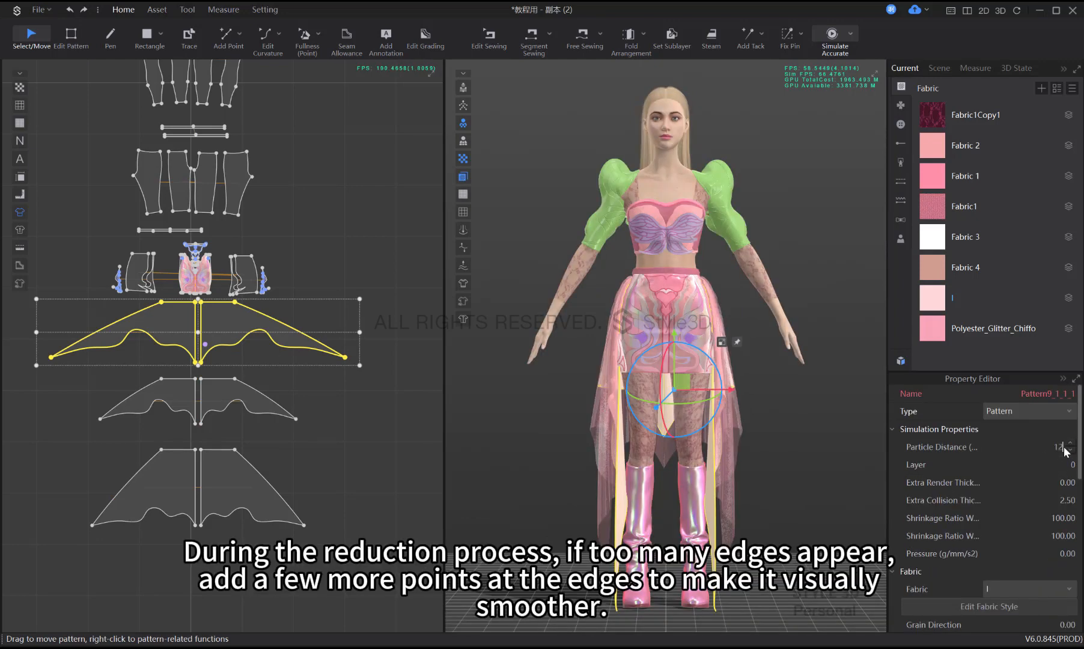
{"action": "key", "text": "Return"}
{"action": "key", "text": "ctrl+a"}
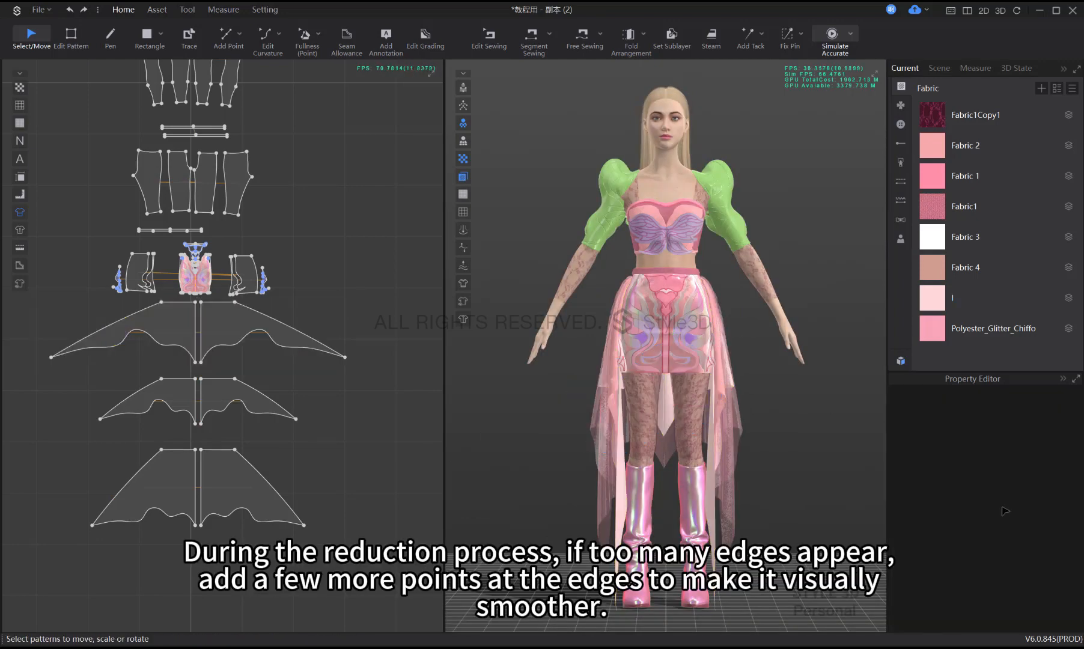
{"action": "left_click", "coordinate": [825, 467]}
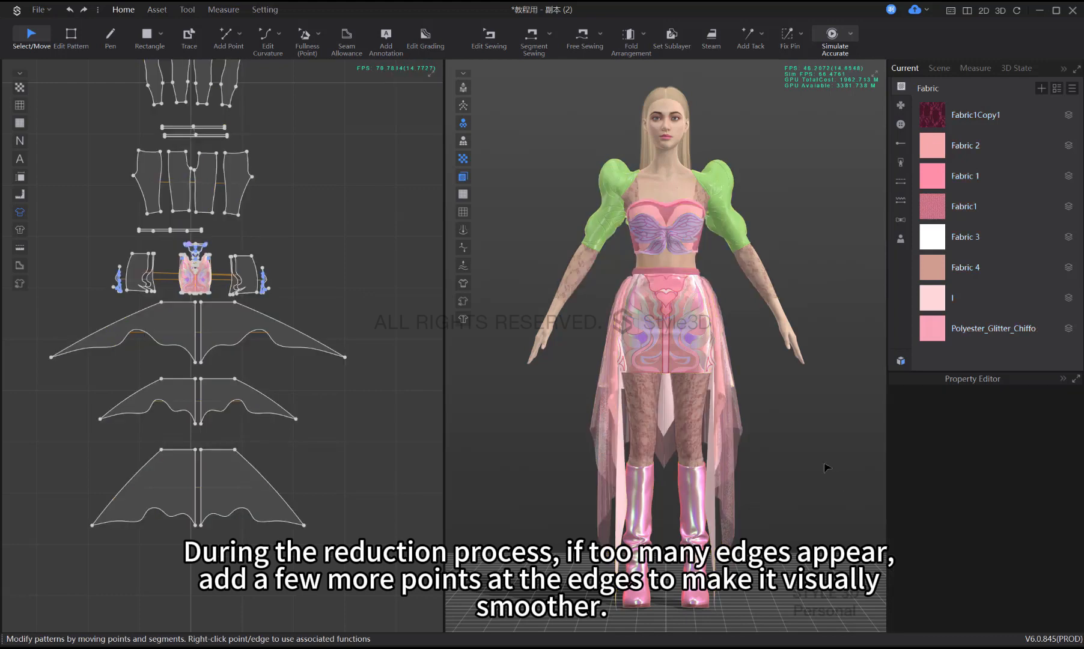
Set the particle distance of both halves of the widest trailing skirt pattern to 11
{"action": "left_click", "coordinate": [209, 334]}
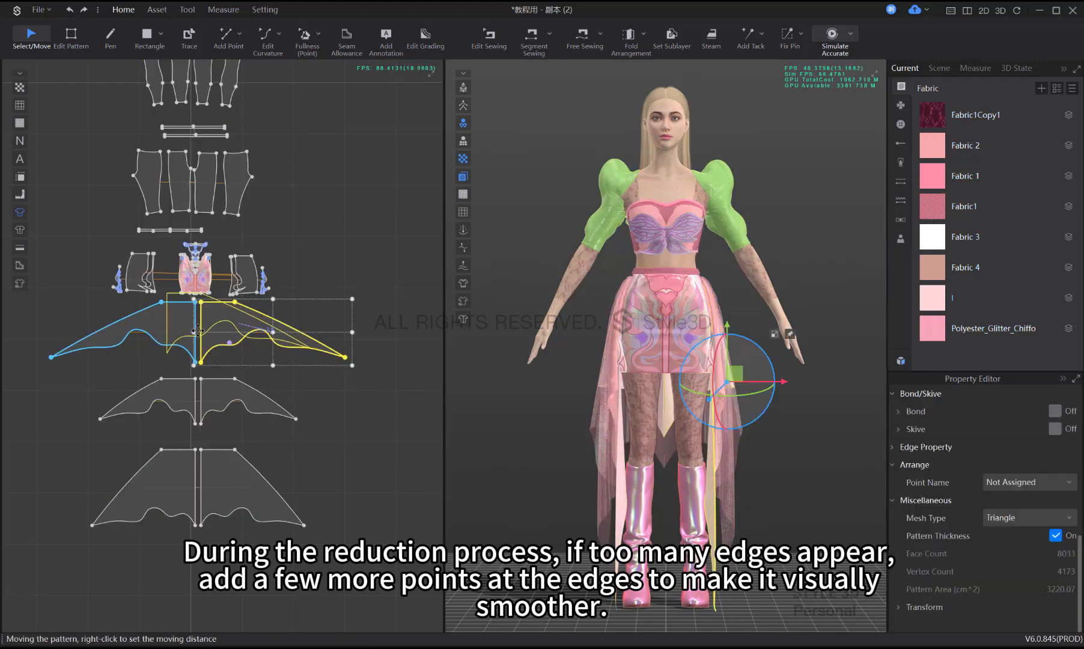
{"action": "left_click", "coordinate": [377, 443]}
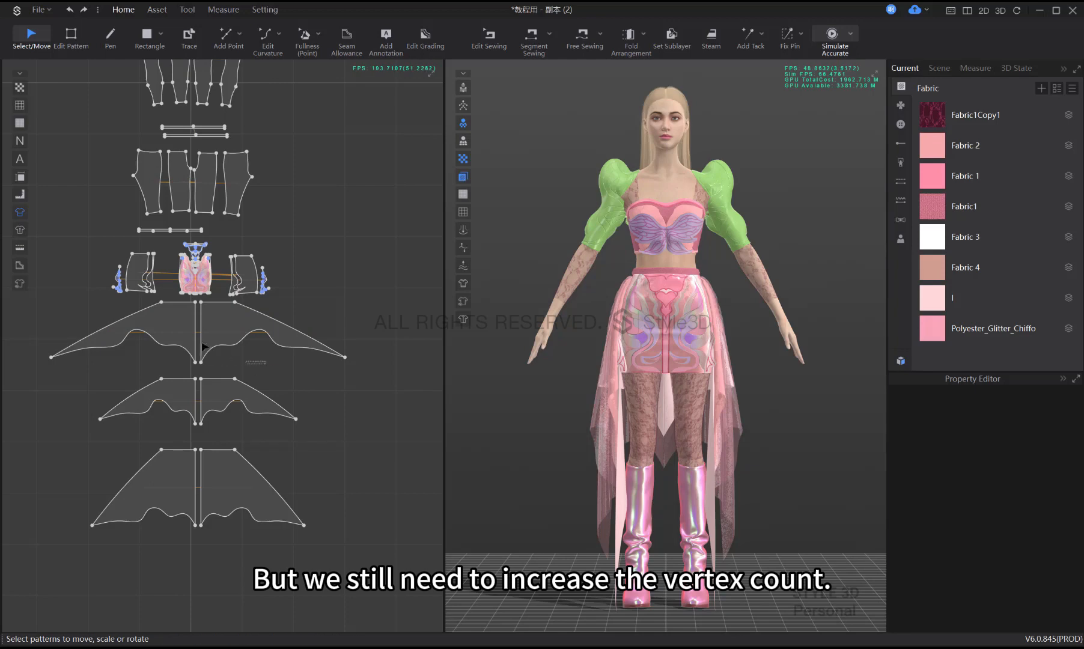
{"action": "left_click", "coordinate": [223, 343]}
{"action": "left_click", "coordinate": [336, 389]}
{"action": "left_click", "coordinate": [191, 348]}
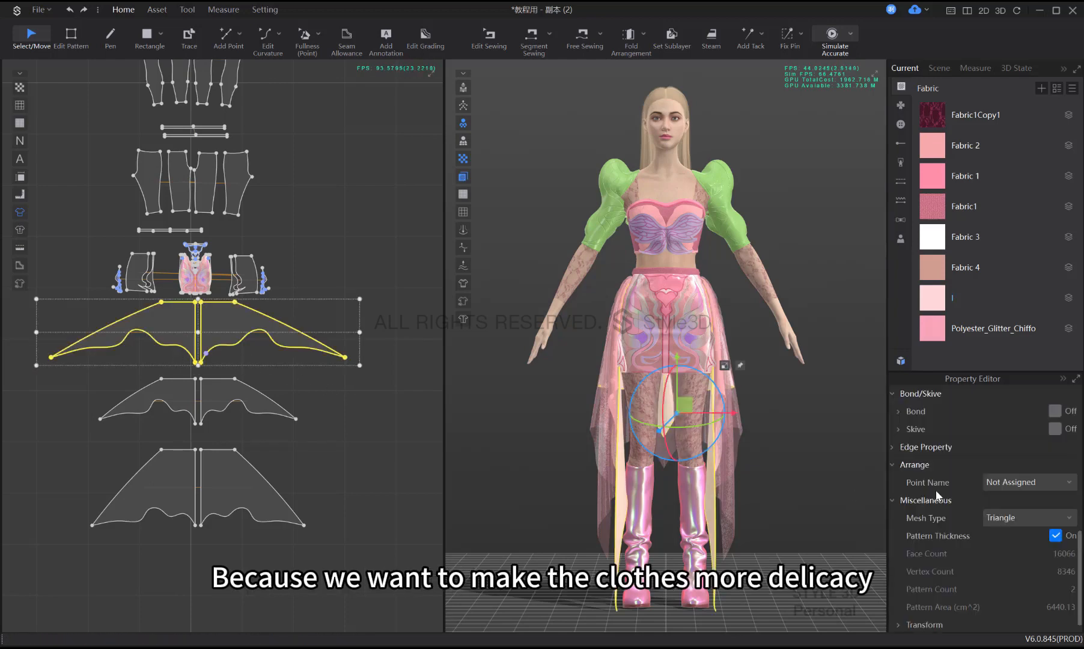
{"action": "left_click", "coordinate": [1060, 451]}
{"action": "type", "text": "11.00"}
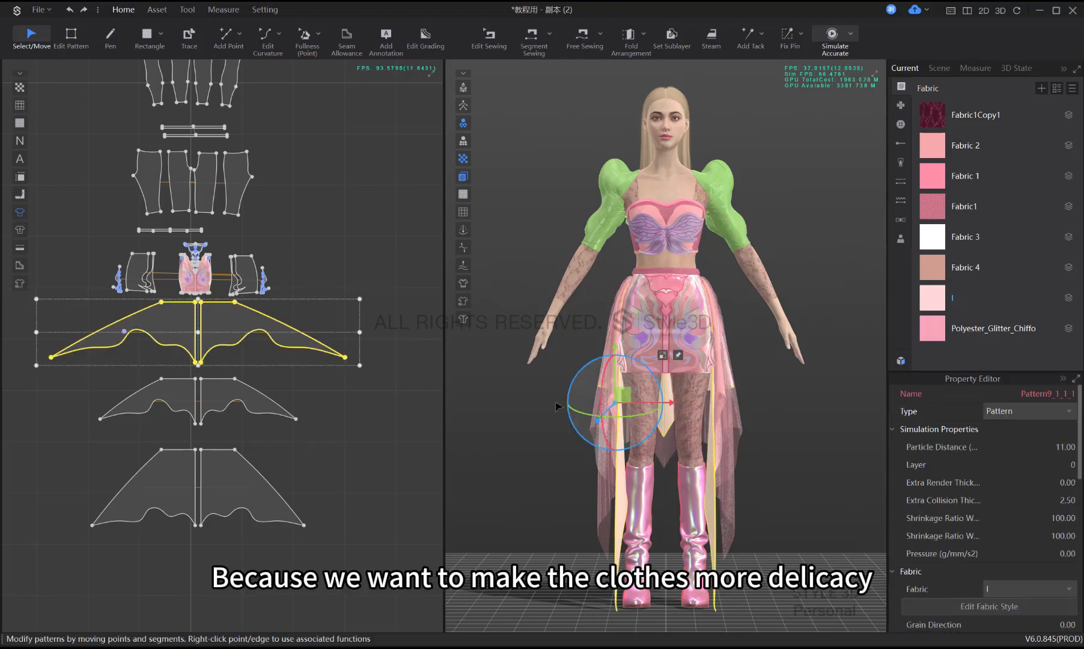
{"action": "left_click", "coordinate": [387, 429]}
Check the whole outfit's vertex count against the 50,000 limit with all patterns selected
{"action": "scroll", "coordinate": [318, 486], "scroll_direction": "down", "scroll_amount": 4}
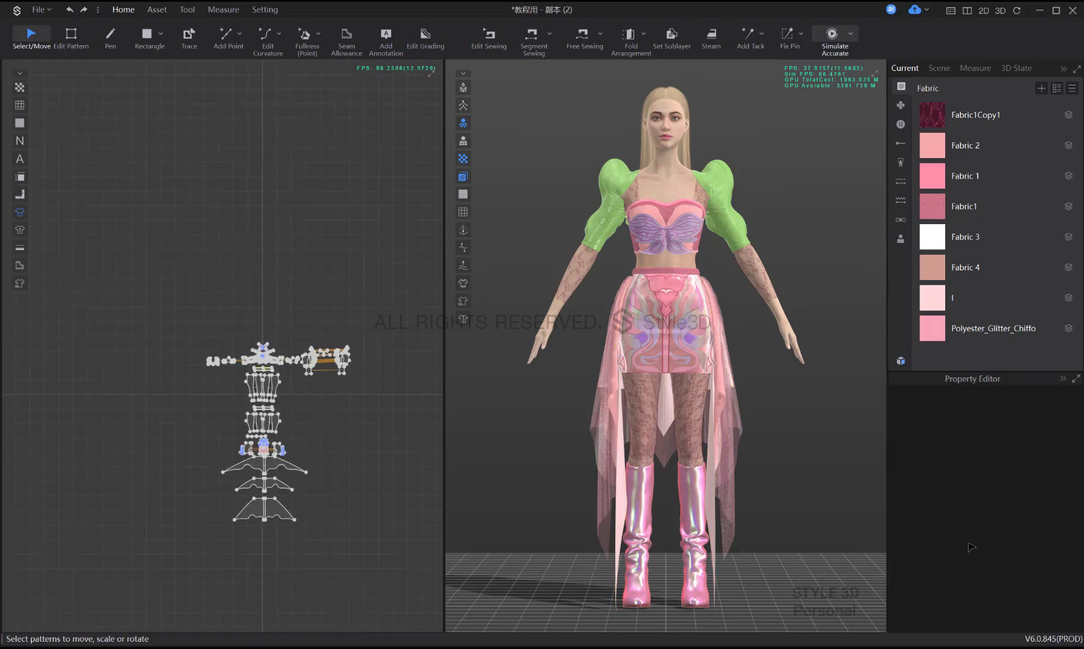
{"action": "key", "text": "ctrl+a"}
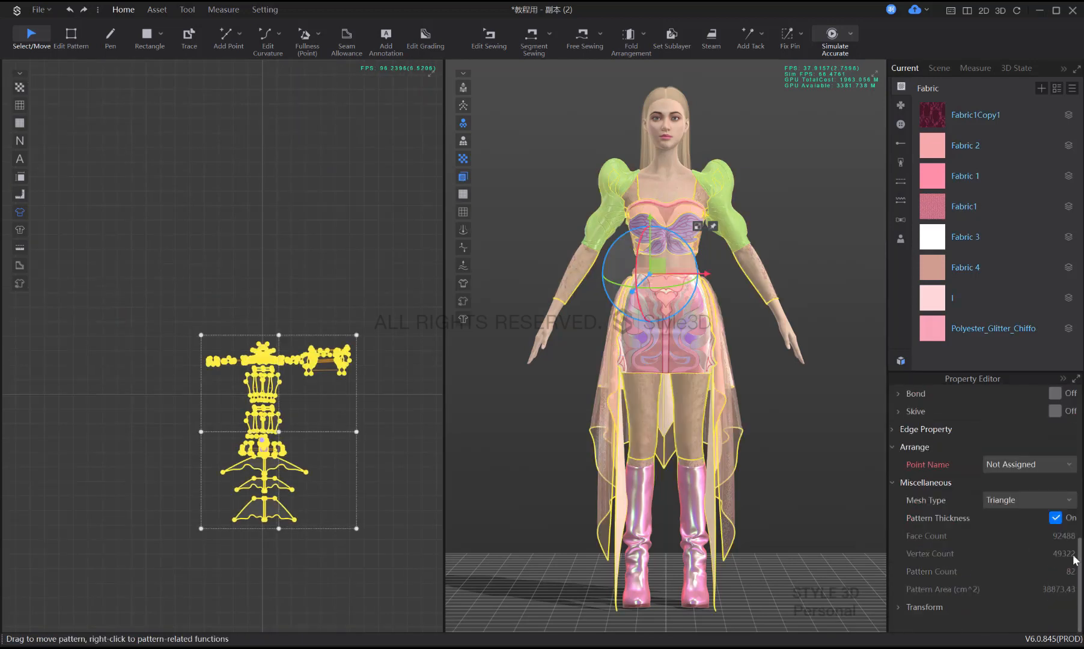
{"action": "left_click", "coordinate": [795, 406]}
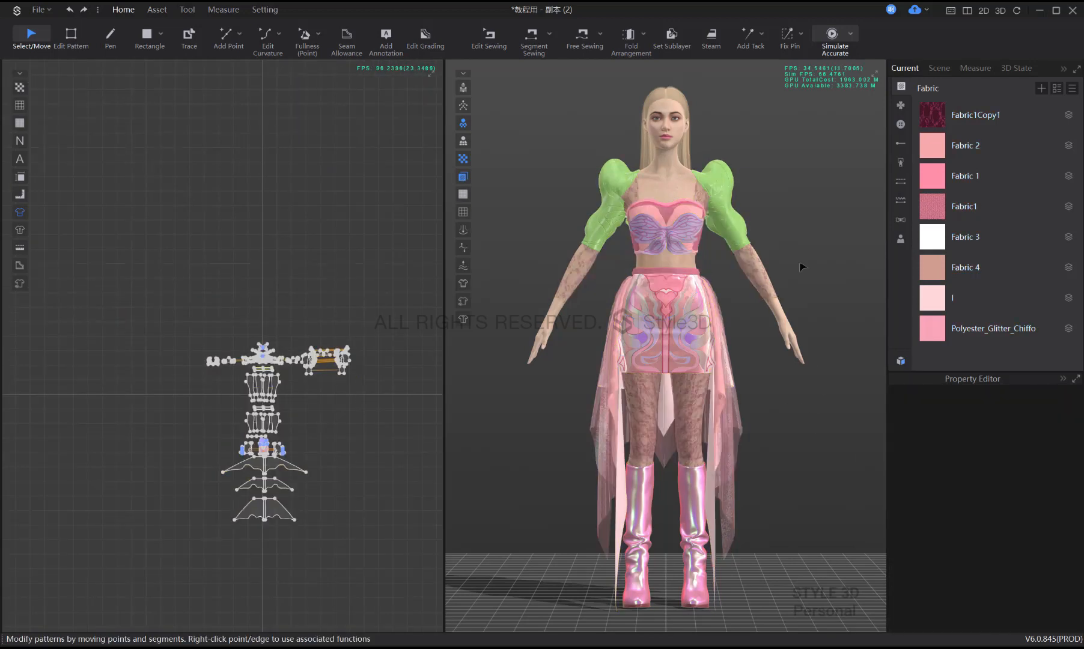
Set the particle distance of both lace forearm sleeve patterns to 18
{"action": "left_click", "coordinate": [760, 262]}
{"action": "left_click", "coordinate": [582, 271], "text": "shift"}
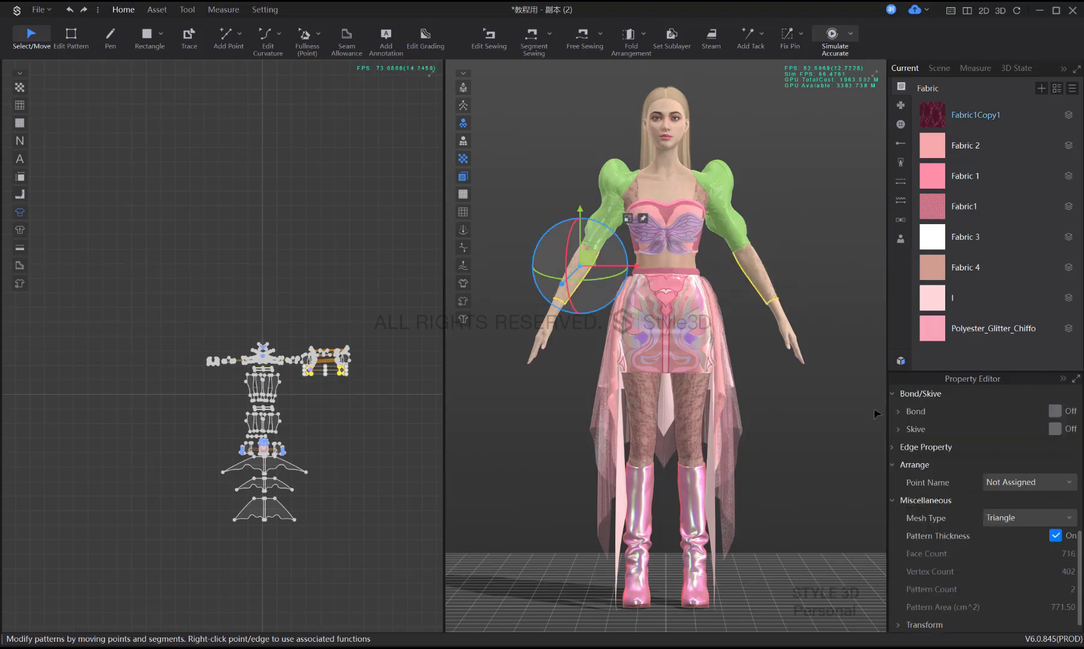
{"action": "scroll", "coordinate": [987, 449], "scroll_direction": "up", "scroll_amount": 5}
{"action": "double_click", "coordinate": [1061, 447]}
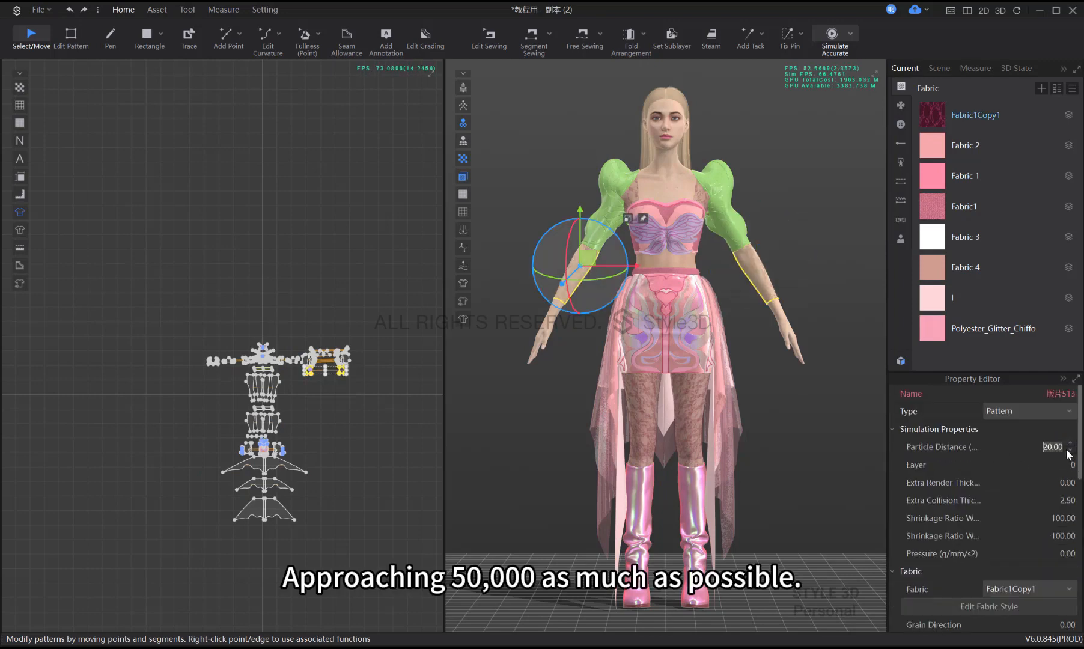
{"action": "type", "text": "18"}
{"action": "key", "text": "Return"}
{"action": "left_click", "coordinate": [385, 491]}
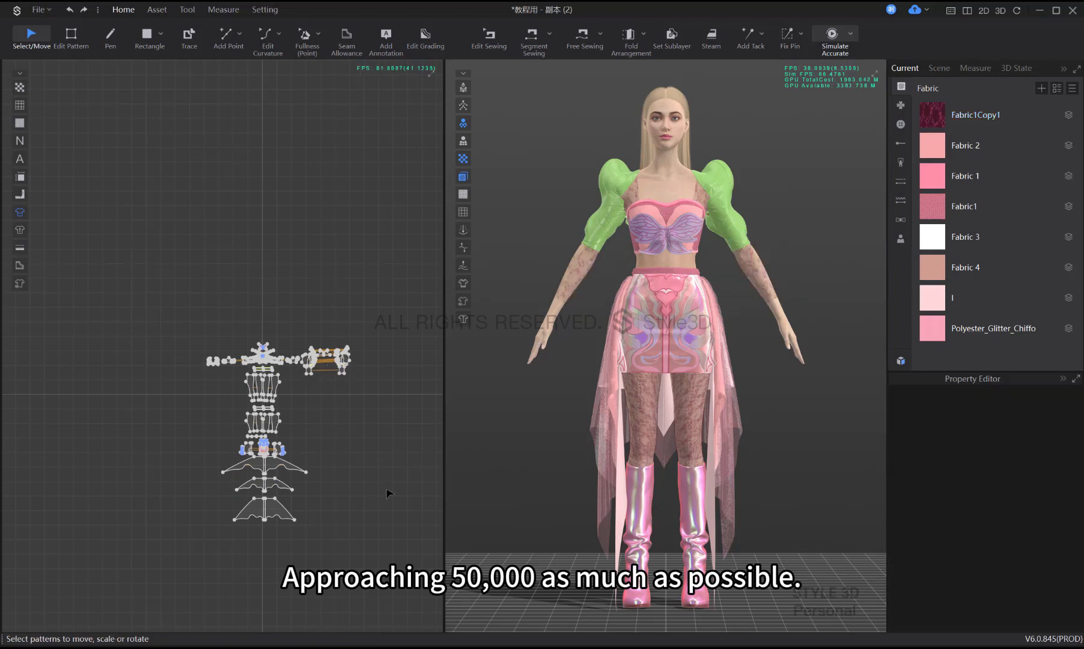
Check the total vertex count with all patterns selected
{"action": "key", "text": "ctrl+a"}
{"action": "scroll", "coordinate": [1020, 528], "scroll_direction": "down", "scroll_amount": 3}
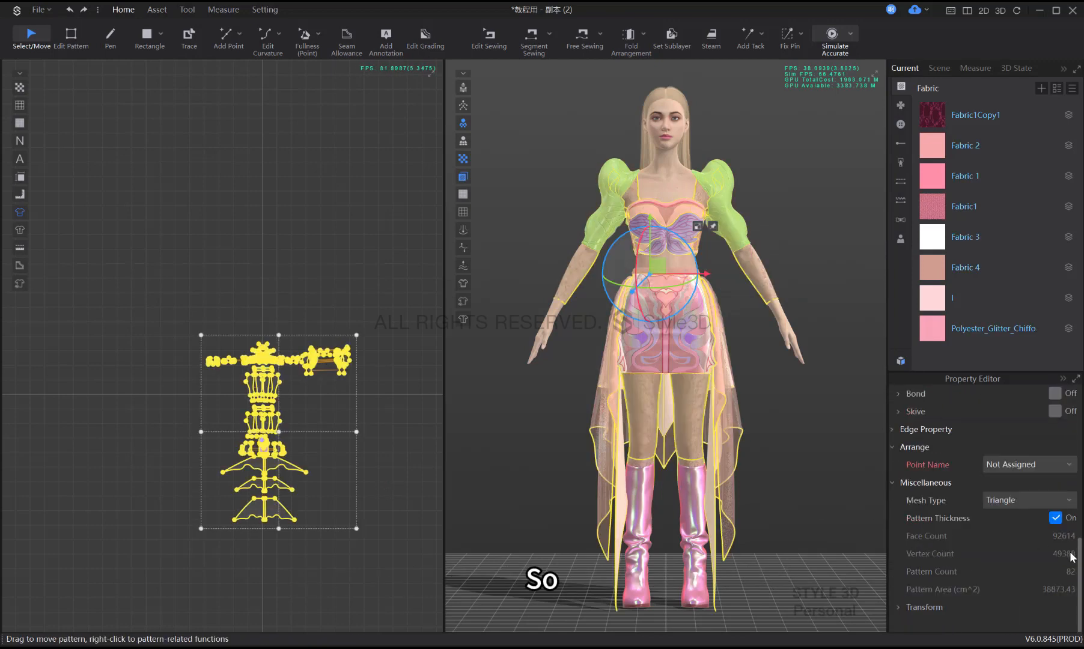
{"action": "left_click", "coordinate": [774, 402]}
Set the particle distance of both lace forearm sleeve patterns to 15 and recheck the vertex count of all patterns
{"action": "left_click", "coordinate": [760, 269]}
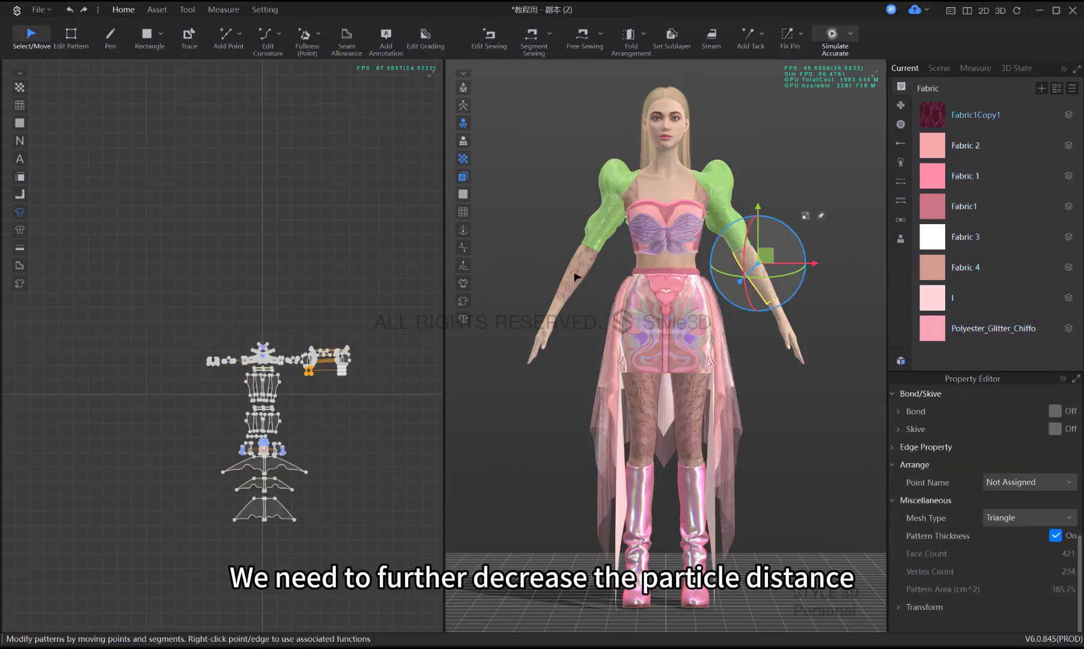
{"action": "left_click", "coordinate": [575, 274], "text": "shift"}
{"action": "scroll", "coordinate": [1051, 481], "scroll_direction": "up", "scroll_amount": 5}
{"action": "scroll", "coordinate": [1056, 478], "scroll_direction": "up", "scroll_amount": 5}
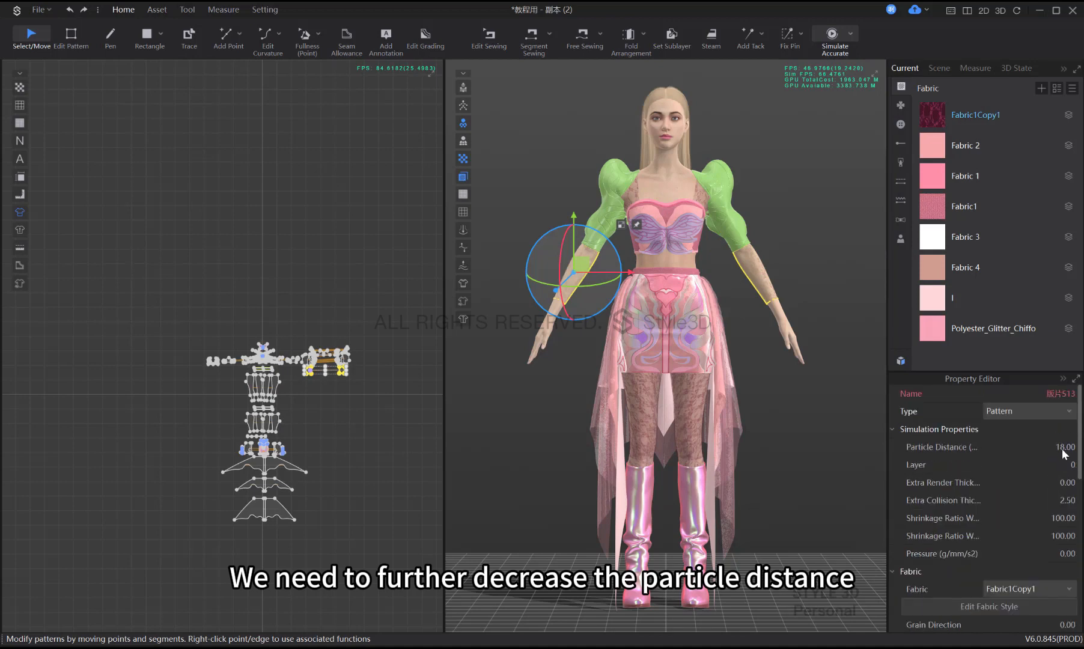
{"action": "left_click", "coordinate": [1062, 449]}
{"action": "type", "text": "15"}
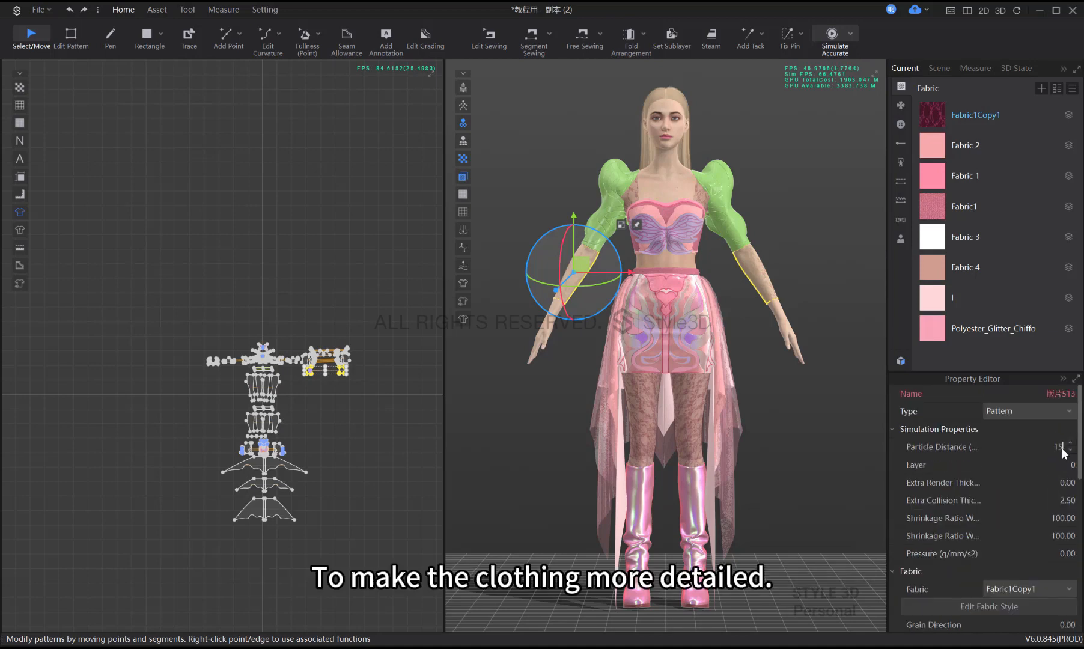
{"action": "key", "text": "Return"}
{"action": "key", "text": "ctrl+a"}
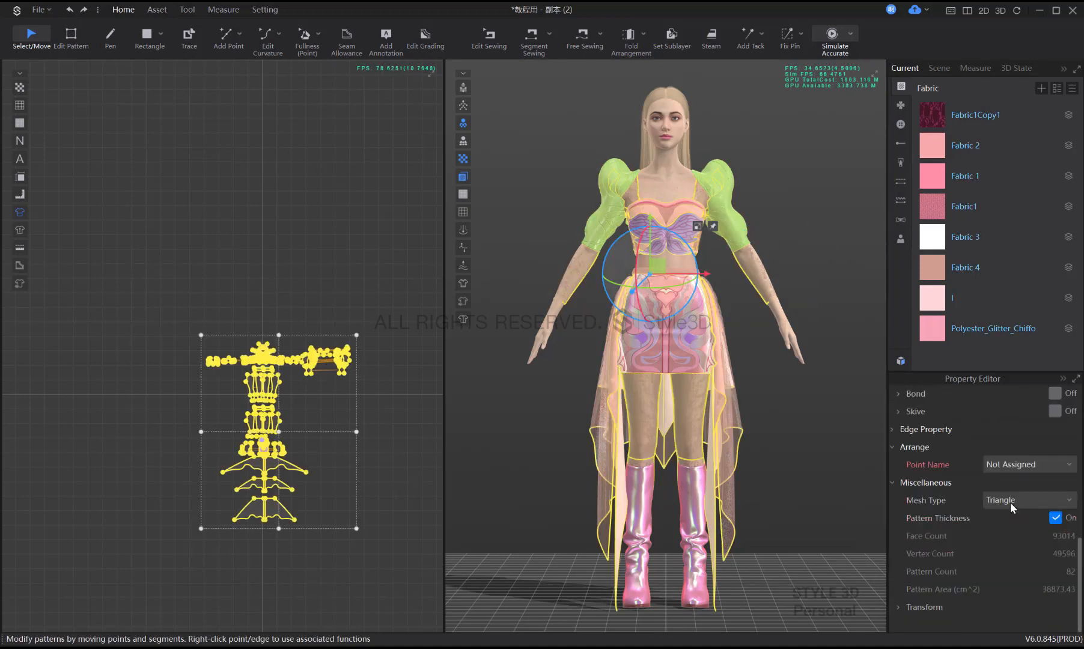
{"action": "left_click", "coordinate": [820, 435]}
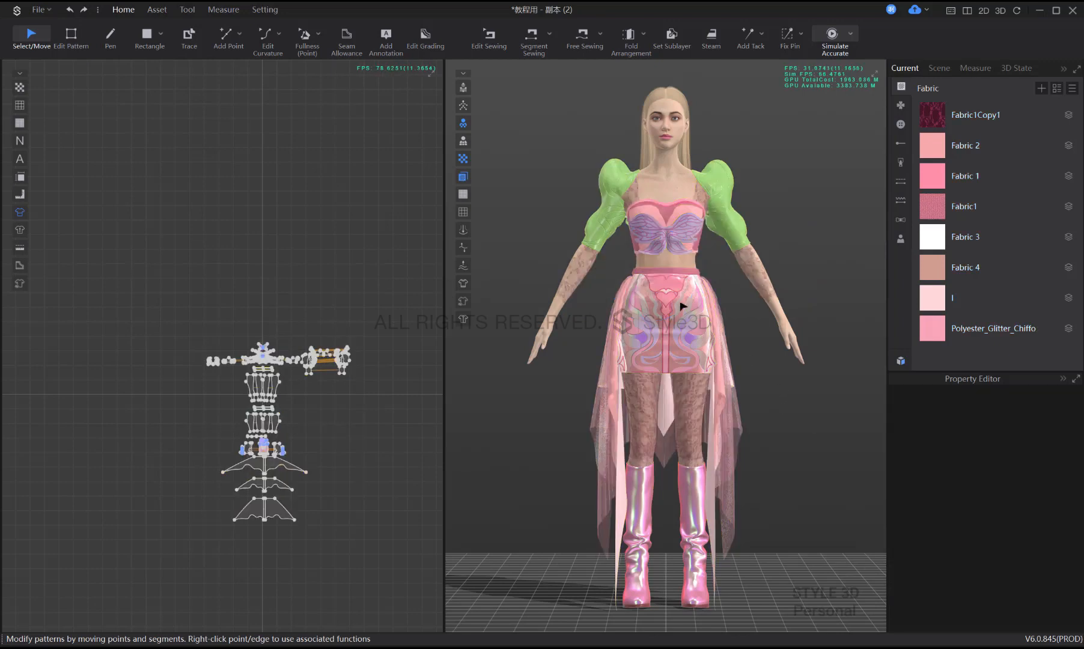
Simulate the whole outfit briefly to examine its drape with the new particle distances, and stop the simulation
{"action": "key", "text": "space"}
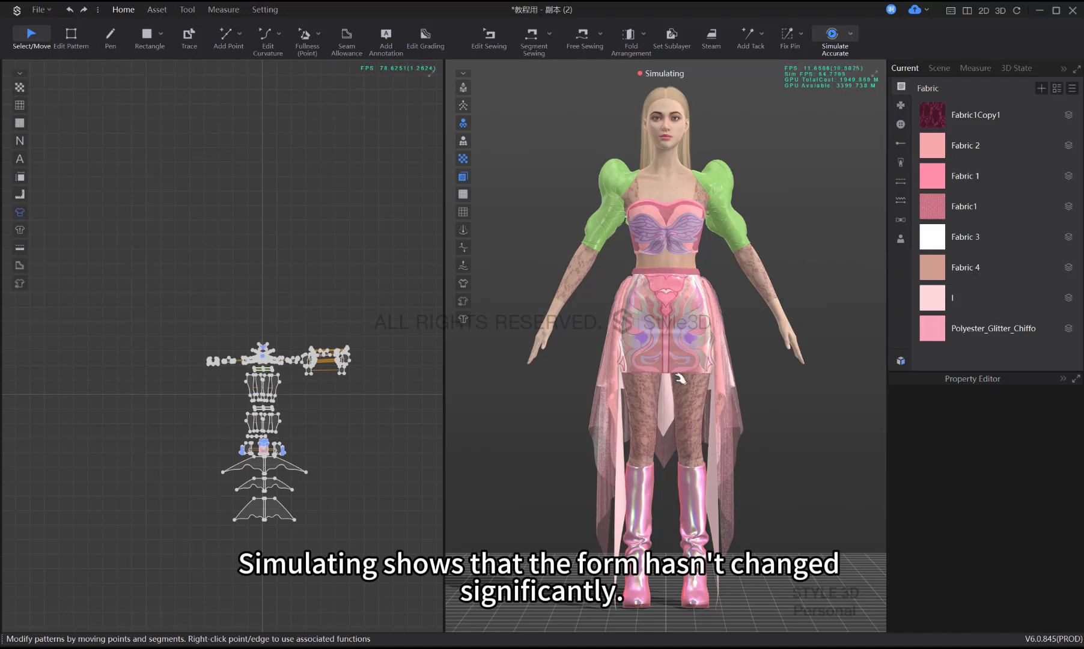
{"action": "right_click_drag", "start_coordinate": [779, 419], "coordinate": [598, 428]}
{"action": "key", "text": "2"}
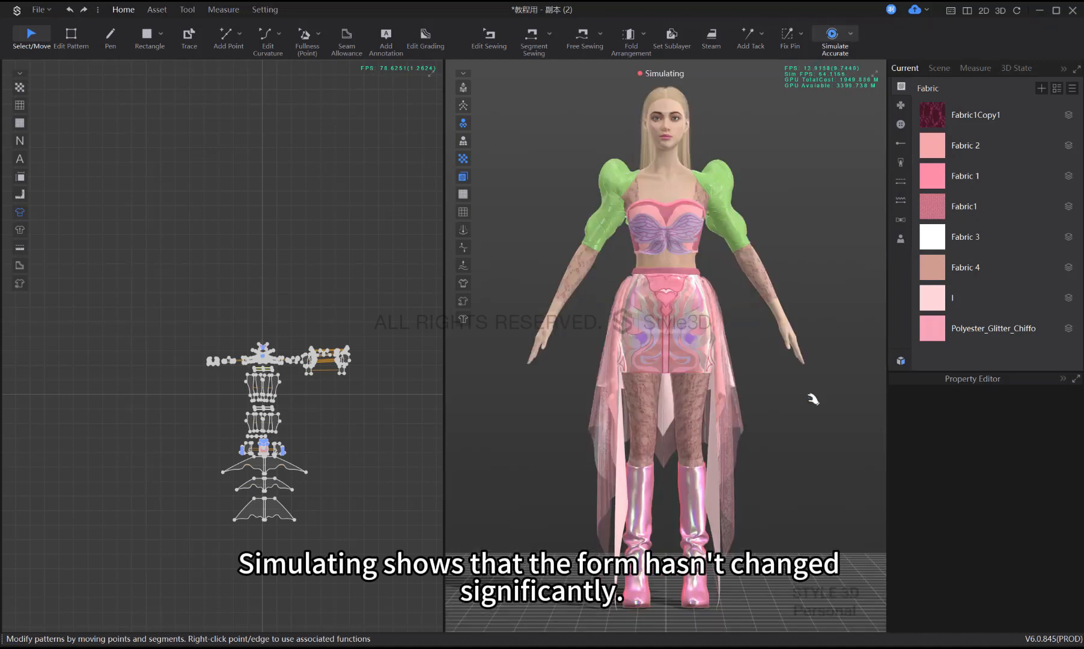
{"action": "key", "text": "space"}
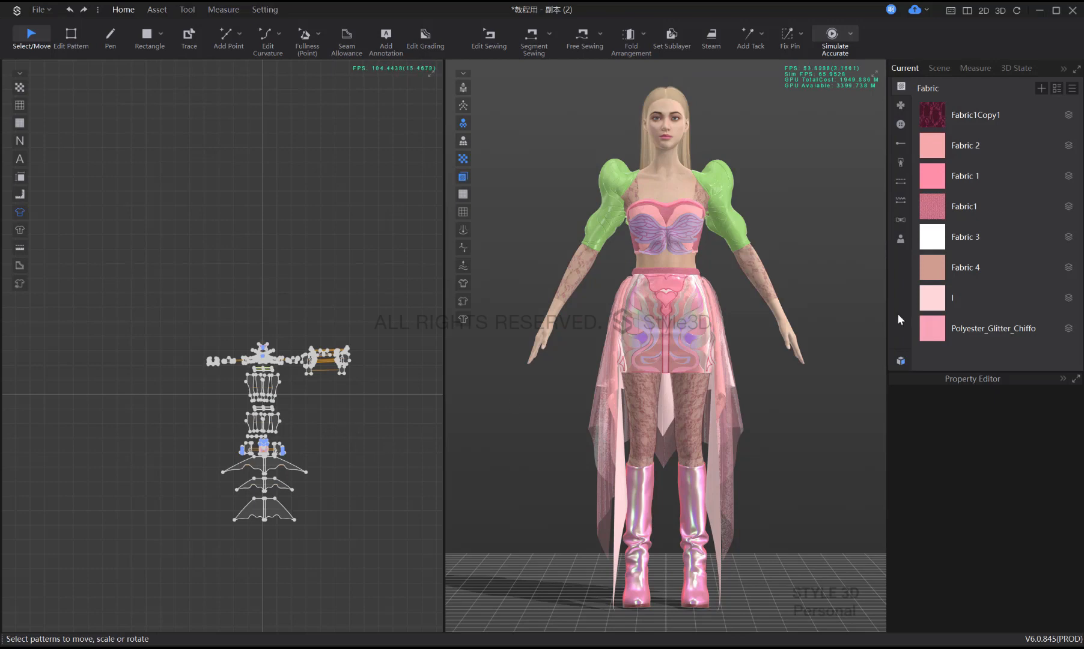
Review the fabric, graphic and topstitch names, and rename the fabrics whose names contain spaces as Fabric2, Fabric1, Fabric3 and Fabric4
{"action": "left_click", "coordinate": [987, 300]}
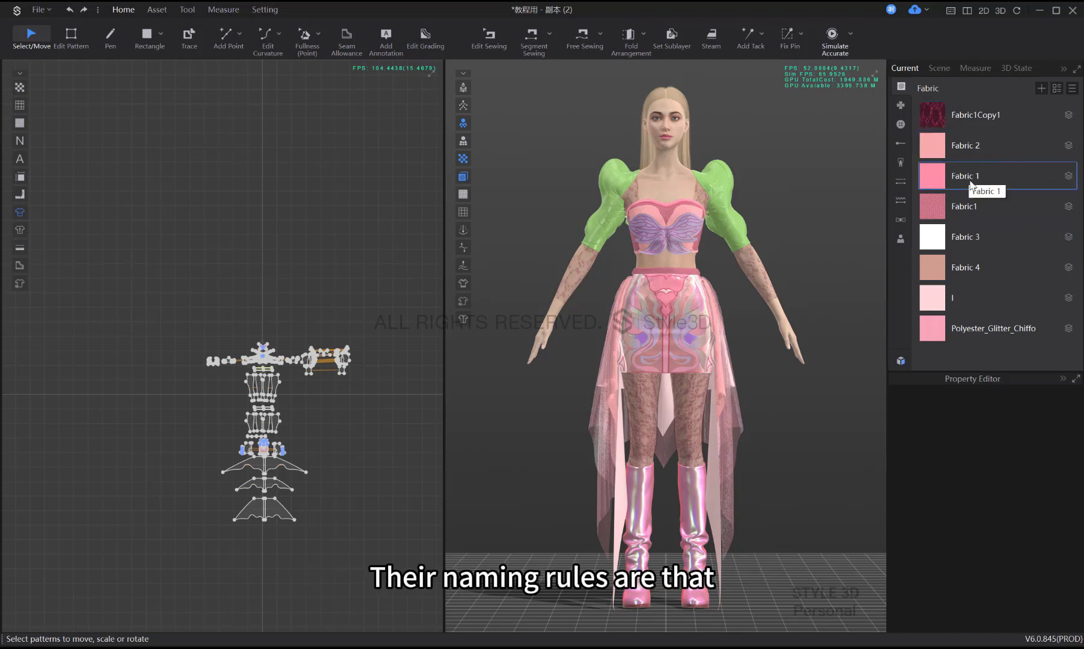
{"action": "left_click", "coordinate": [899, 111]}
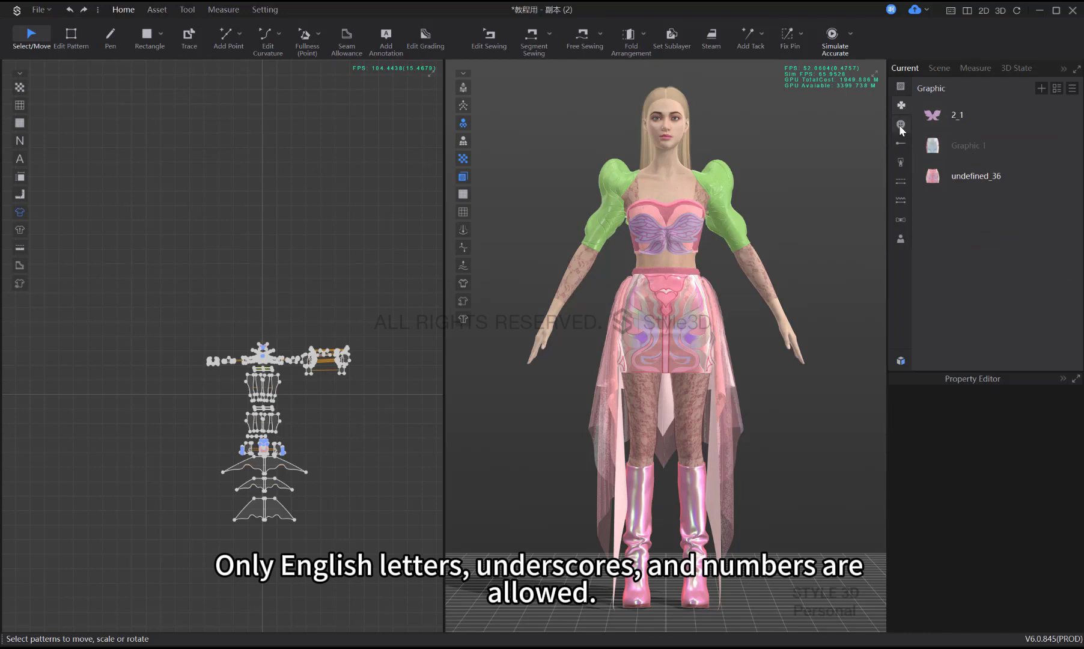
{"action": "scroll", "coordinate": [900, 127], "scroll_direction": "down", "scroll_amount": 4}
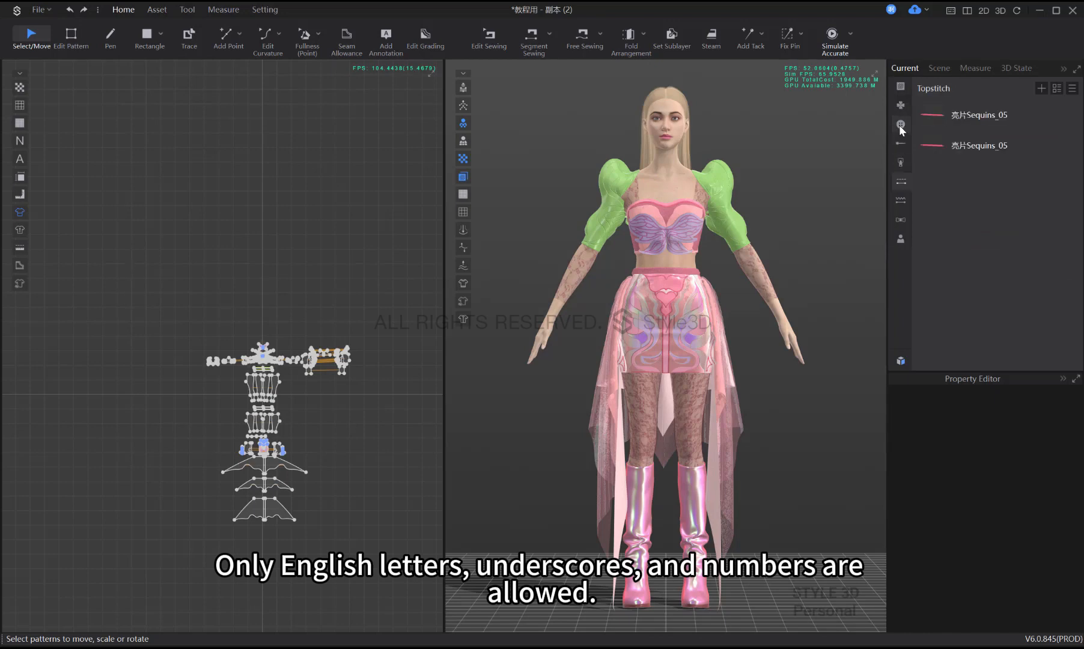
{"action": "scroll", "coordinate": [898, 126], "scroll_direction": "down", "scroll_amount": 4}
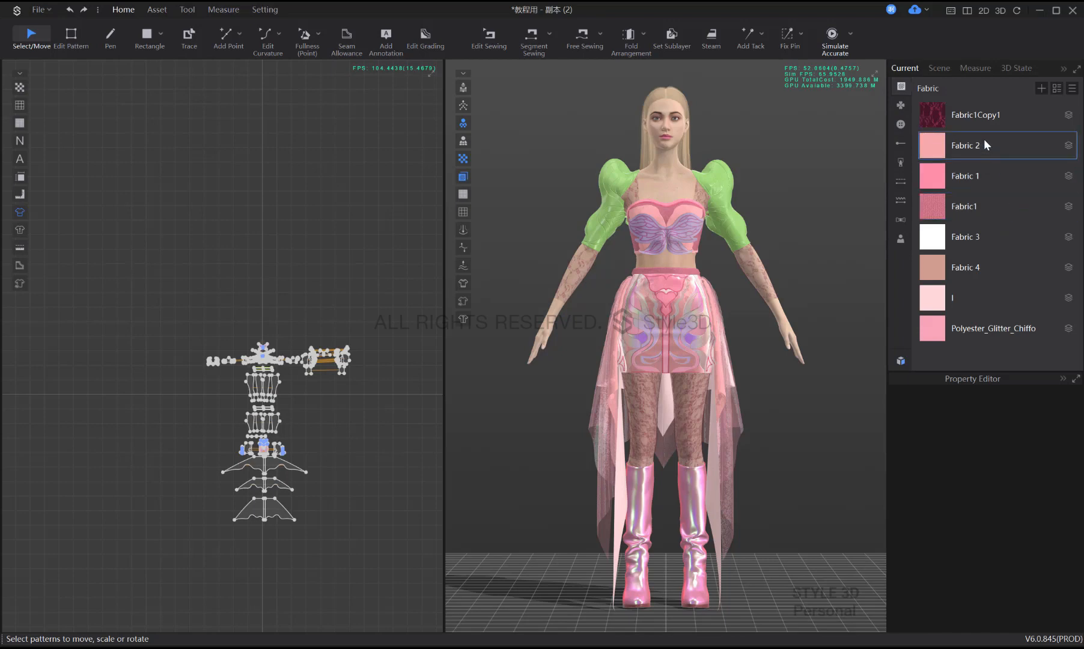
{"action": "left_click", "coordinate": [975, 145]}
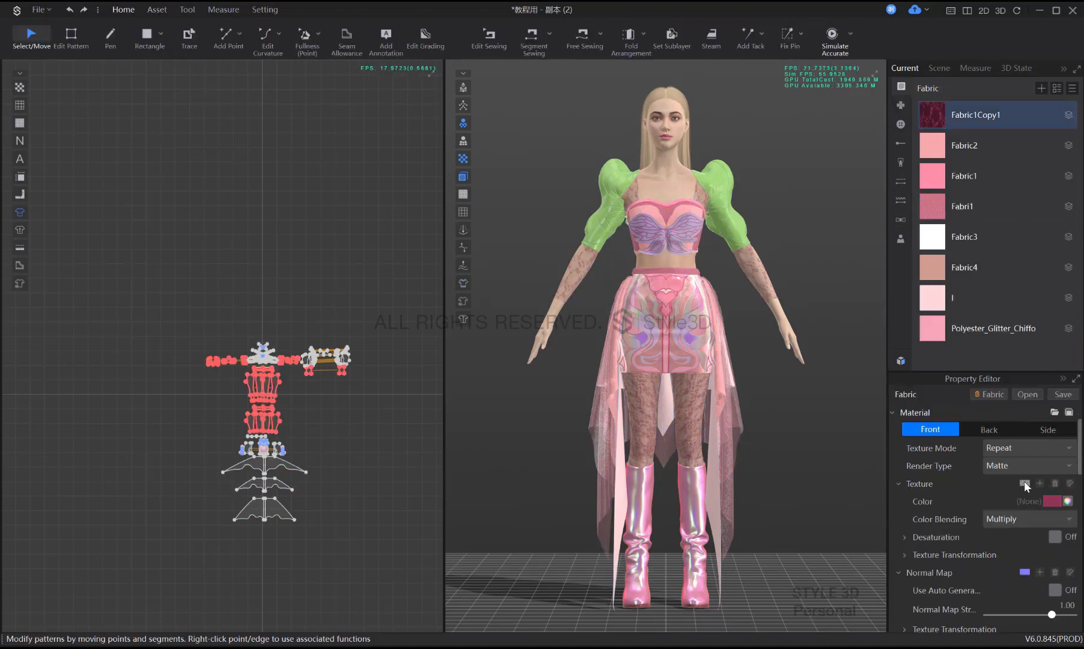
Examine the texture and normal map file formats, render type and other material settings of Fabric1Copy1
{"action": "mouse_move", "coordinate": [1025, 481]}
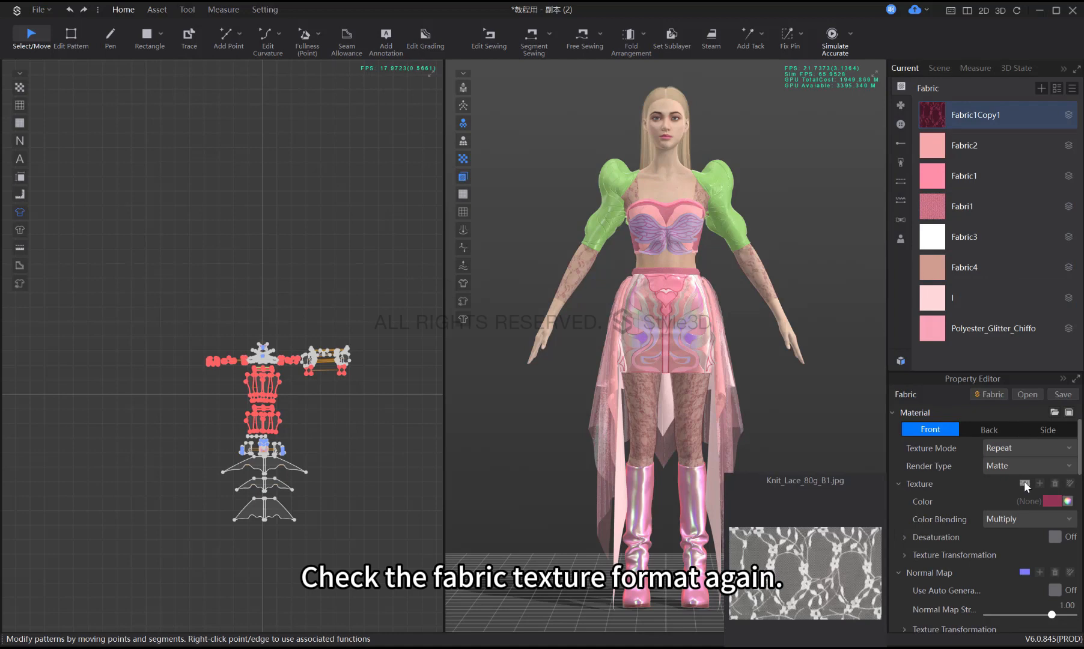
{"action": "scroll", "coordinate": [1024, 482], "scroll_direction": "down", "scroll_amount": 3}
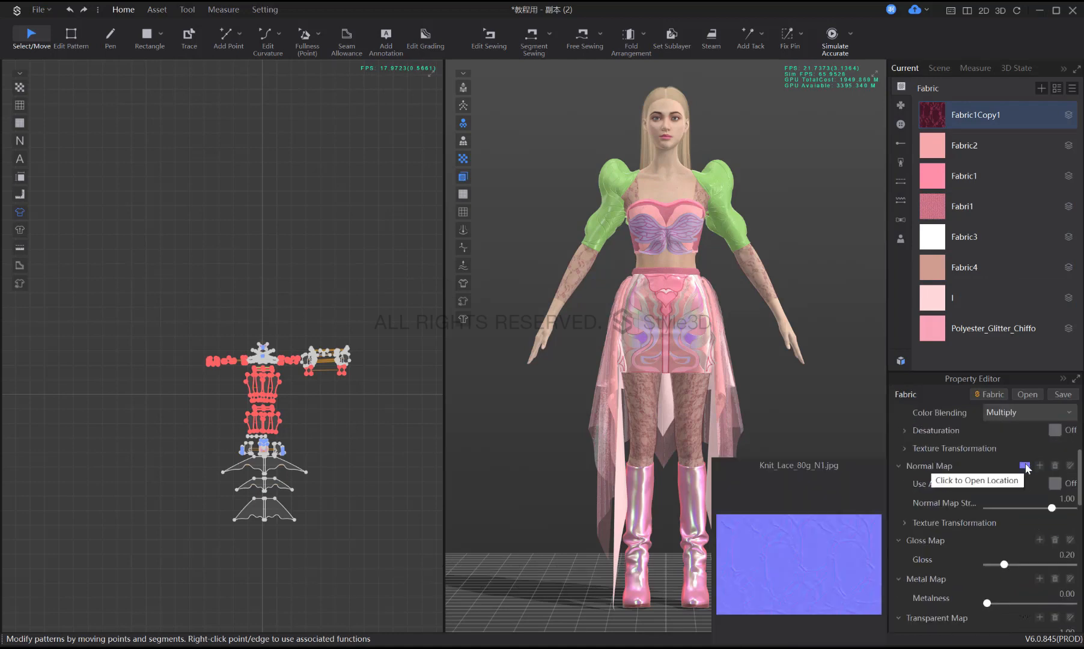
{"action": "scroll", "coordinate": [1028, 513], "scroll_direction": "down", "scroll_amount": 2}
{"action": "scroll", "coordinate": [1027, 513], "scroll_direction": "up", "scroll_amount": 5}
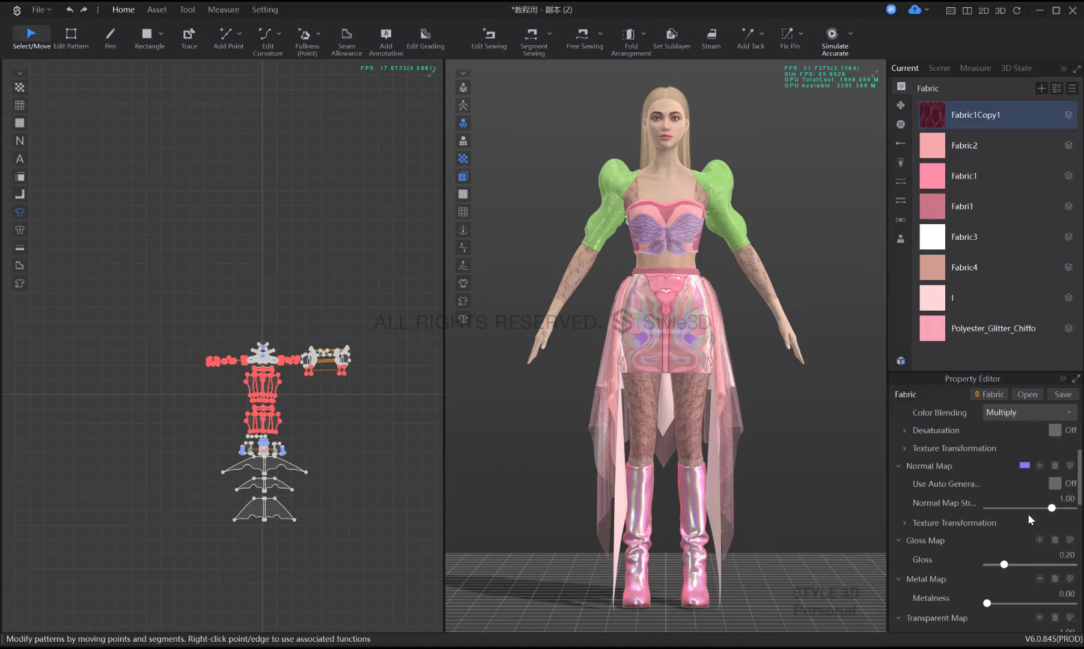
{"action": "scroll", "coordinate": [1029, 511], "scroll_direction": "up", "scroll_amount": 2}
{"action": "left_click", "coordinate": [1020, 468]}
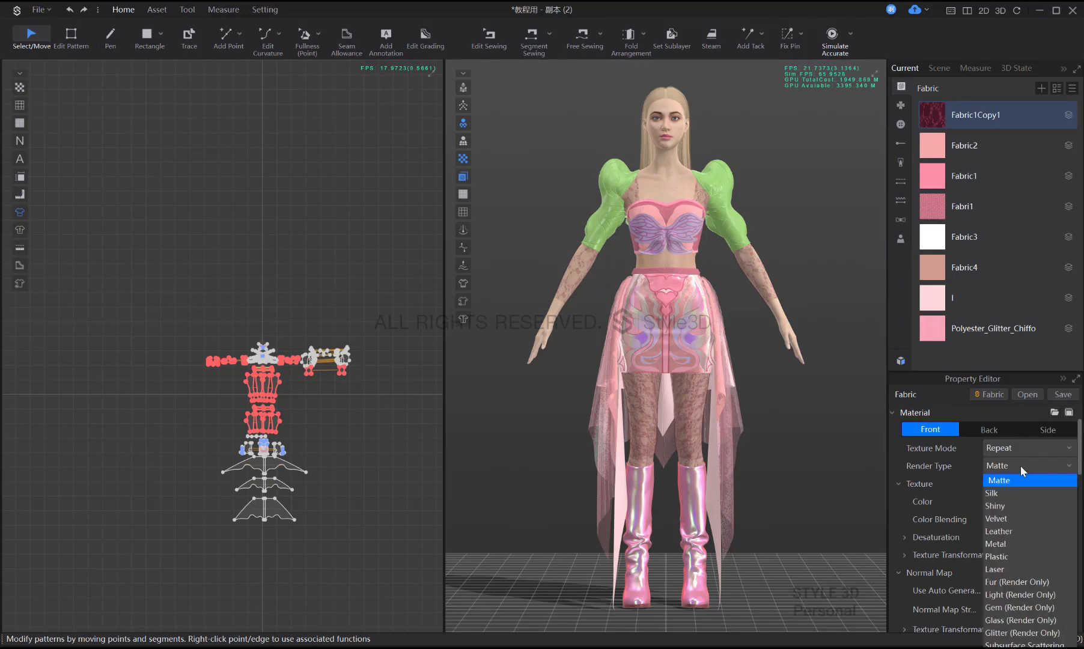
{"action": "scroll", "coordinate": [1018, 543], "scroll_direction": "down", "scroll_amount": 5}
{"action": "scroll", "coordinate": [1018, 547], "scroll_direction": "down", "scroll_amount": 5}
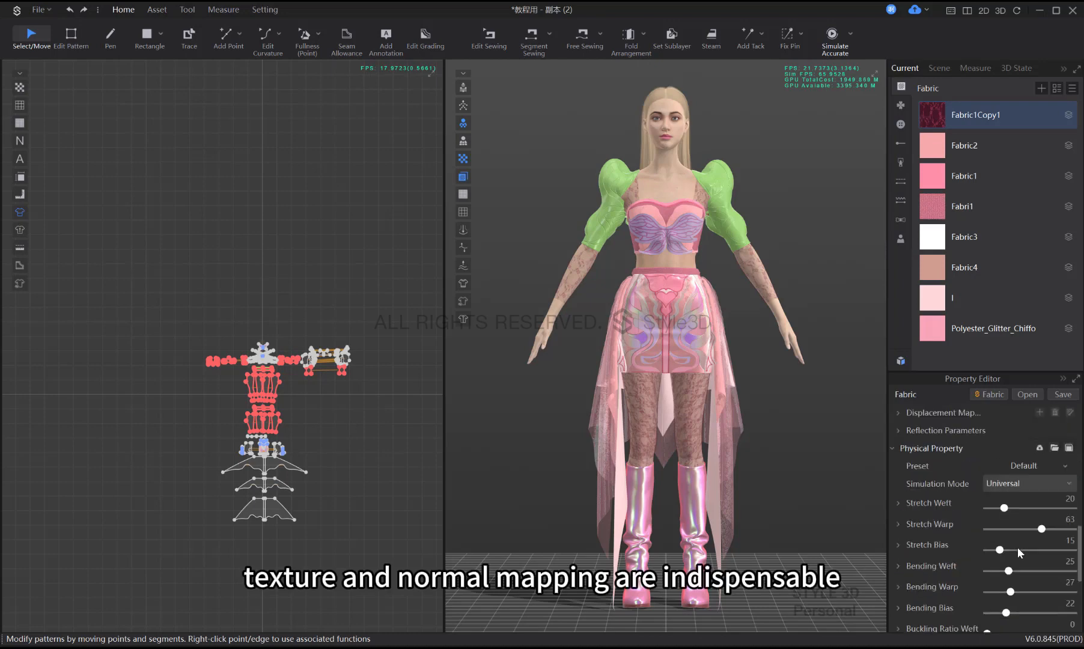
{"action": "scroll", "coordinate": [1019, 545], "scroll_direction": "up", "scroll_amount": 4}
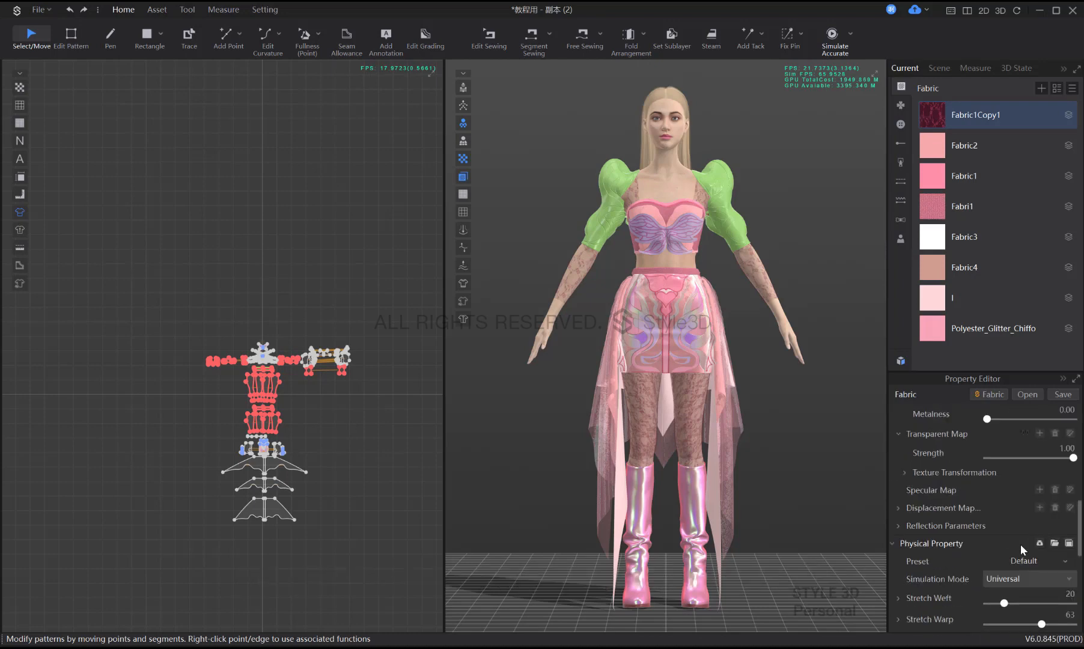
{"action": "scroll", "coordinate": [1020, 544], "scroll_direction": "up", "scroll_amount": 5}
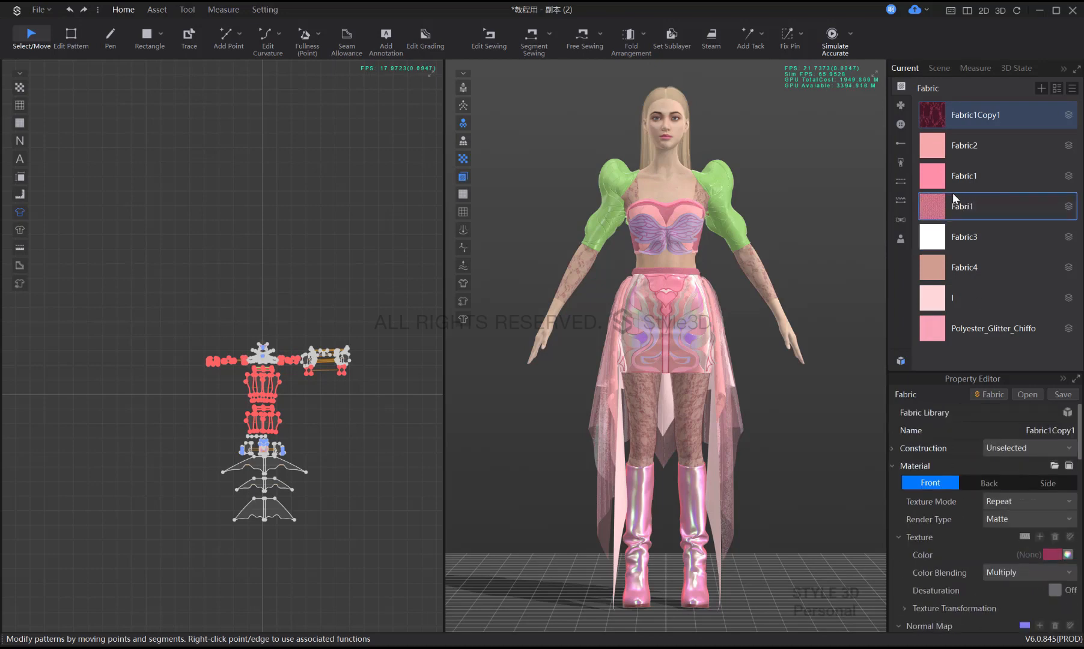
Remove the unused Graphic 1 and check the texture file formats of graphics 2_1 and undefined_36
{"action": "left_click", "coordinate": [900, 105]}
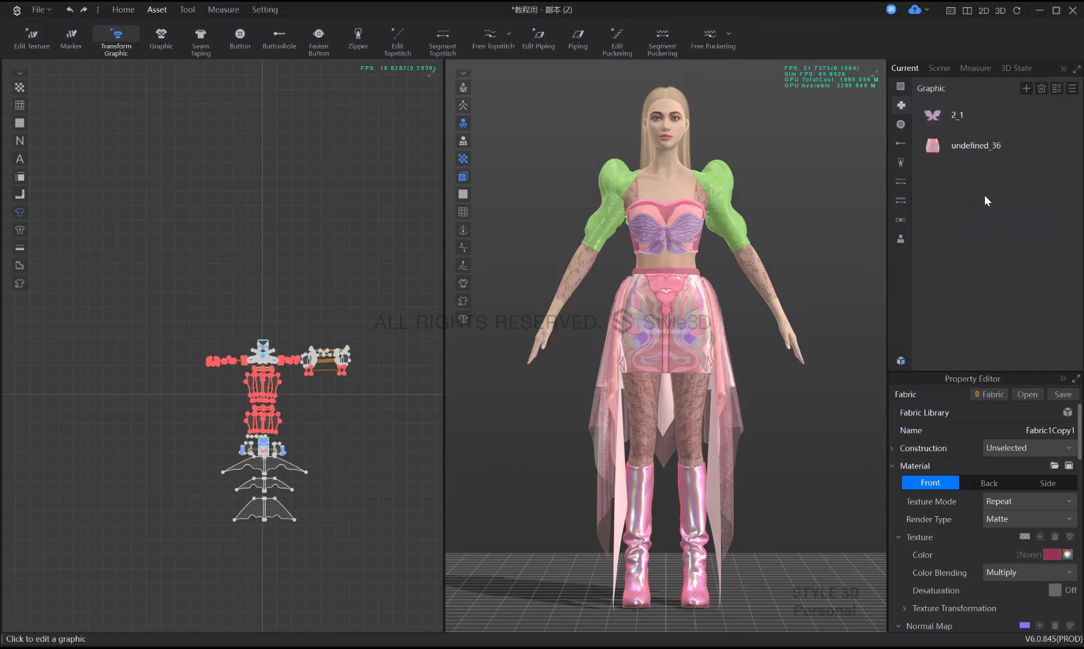
{"action": "left_click", "coordinate": [938, 120]}
{"action": "scroll", "coordinate": [1016, 490], "scroll_direction": "down", "scroll_amount": 3}
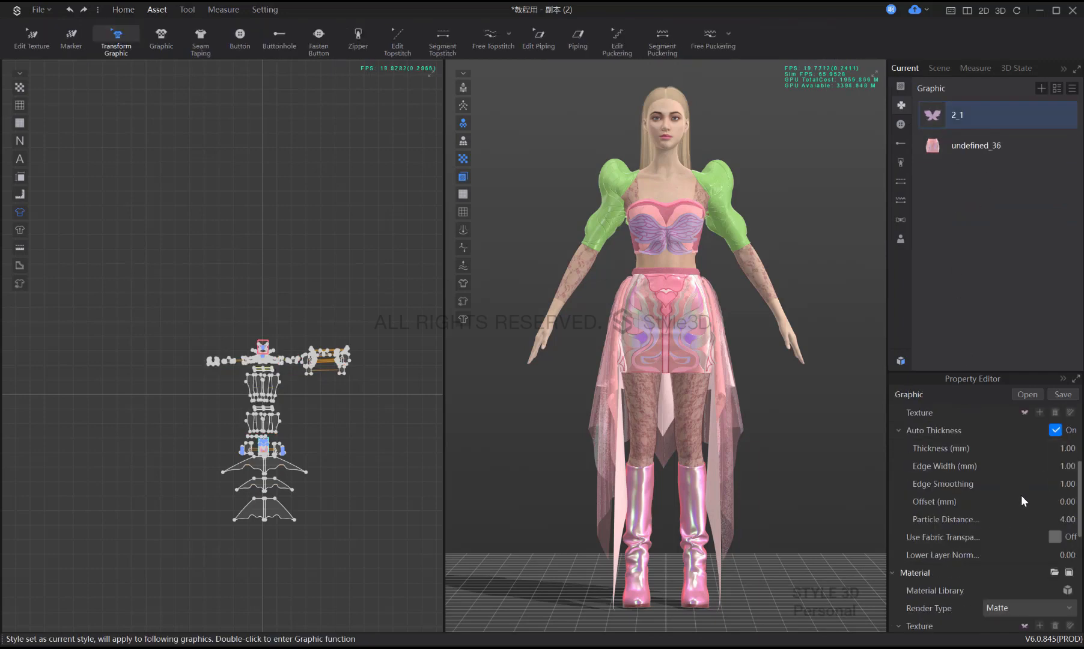
{"action": "mouse_move", "coordinate": [1025, 517]}
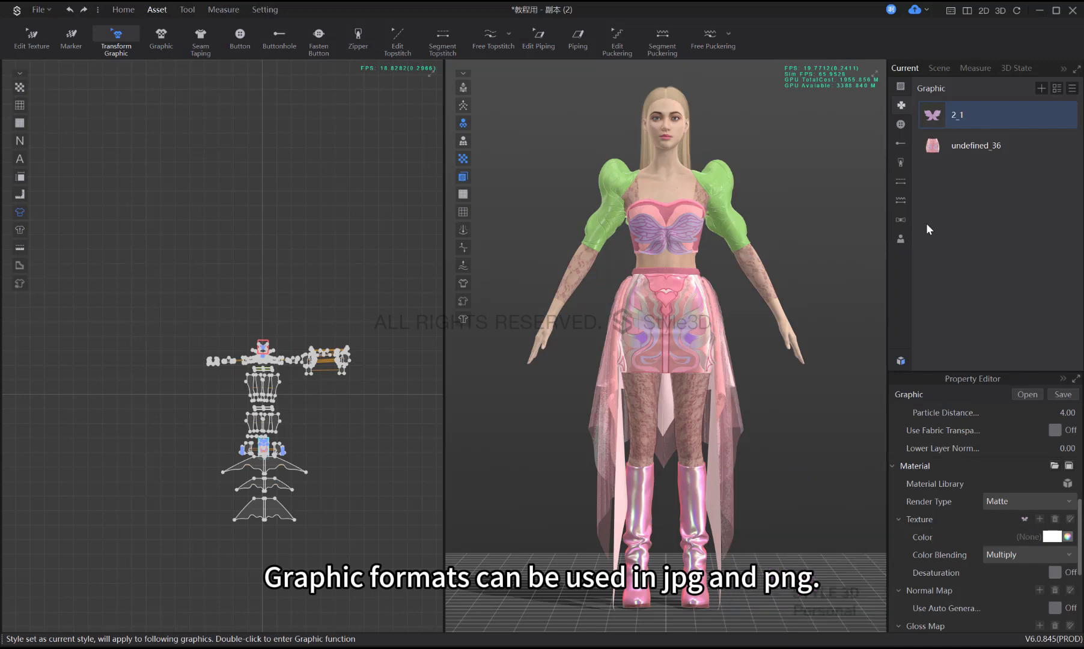
{"action": "left_click", "coordinate": [967, 145]}
{"action": "mouse_move", "coordinate": [1026, 518]}
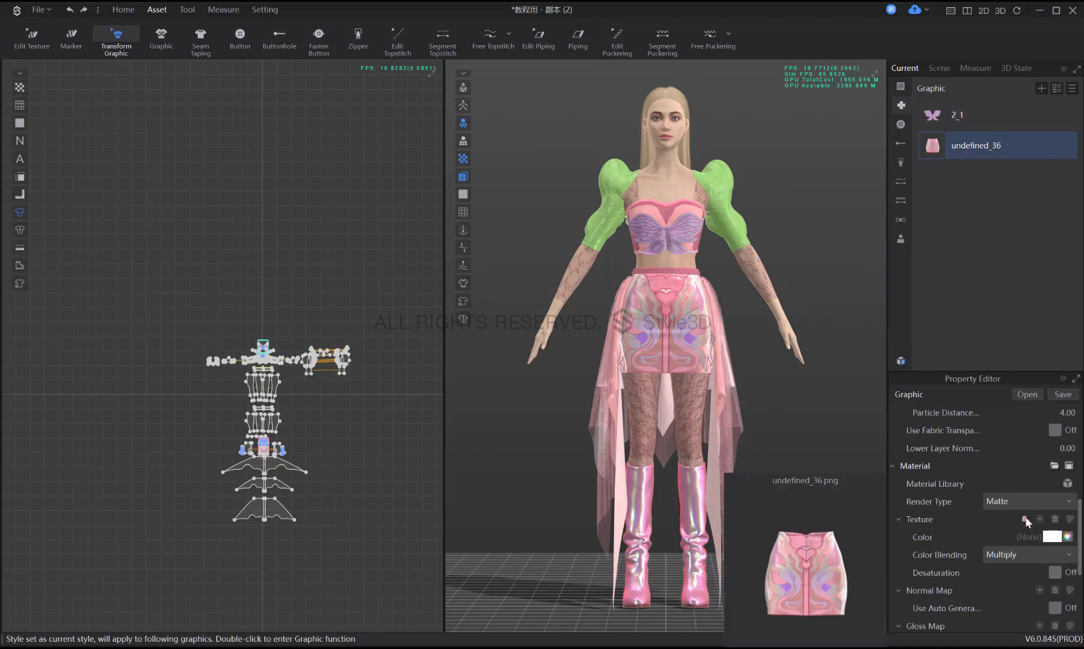
Check the texture, gloss and metalness settings of the butterfly graphic 2_1
{"action": "left_click", "coordinate": [955, 115]}
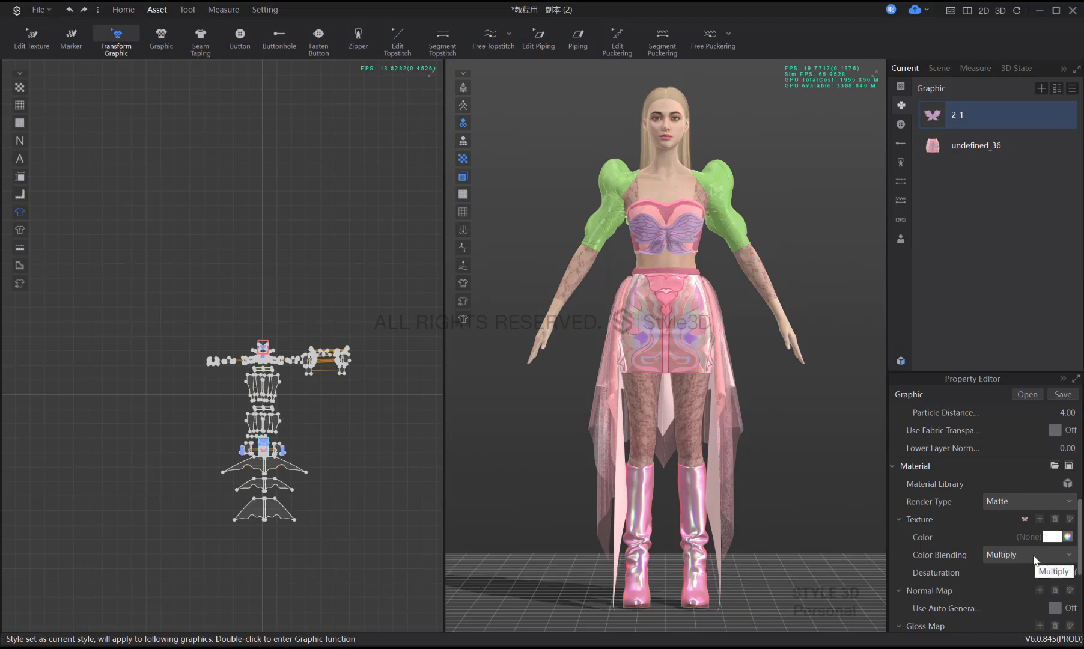
{"action": "scroll", "coordinate": [1031, 564], "scroll_direction": "down", "scroll_amount": 9}
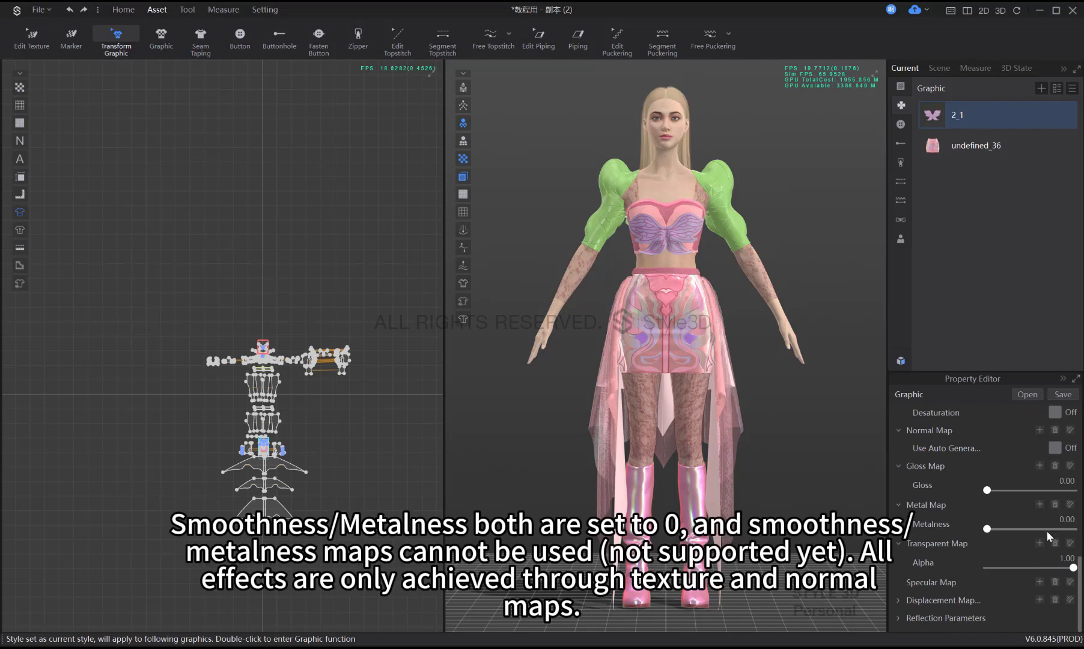
{"action": "scroll", "coordinate": [1027, 579], "scroll_direction": "up", "scroll_amount": 12}
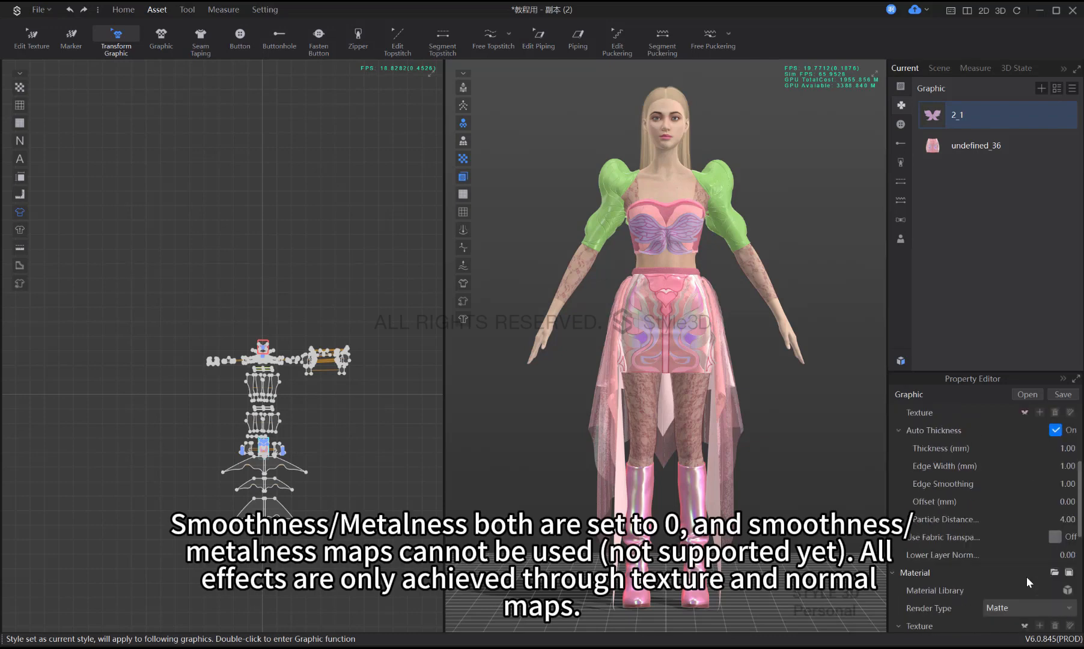
Set the gloss of the skirt graphic undefined_36 to 0.00
{"action": "left_click", "coordinate": [937, 150]}
{"action": "scroll", "coordinate": [1005, 511], "scroll_direction": "down", "scroll_amount": 12}
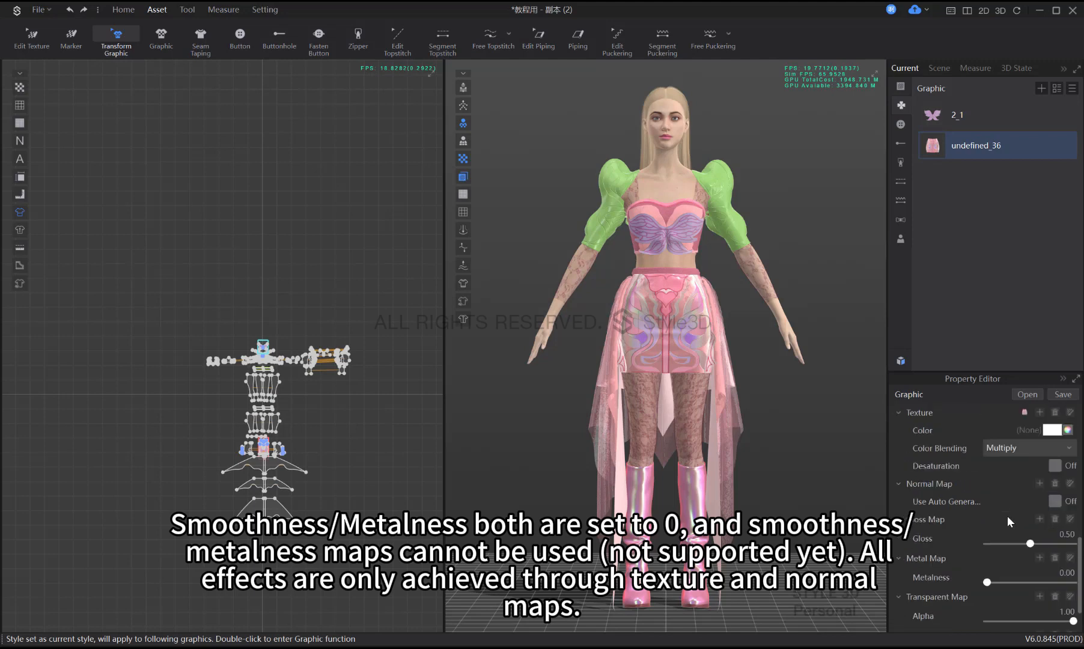
{"action": "left_click_drag", "start_coordinate": [1030, 489], "coordinate": [951, 497]}
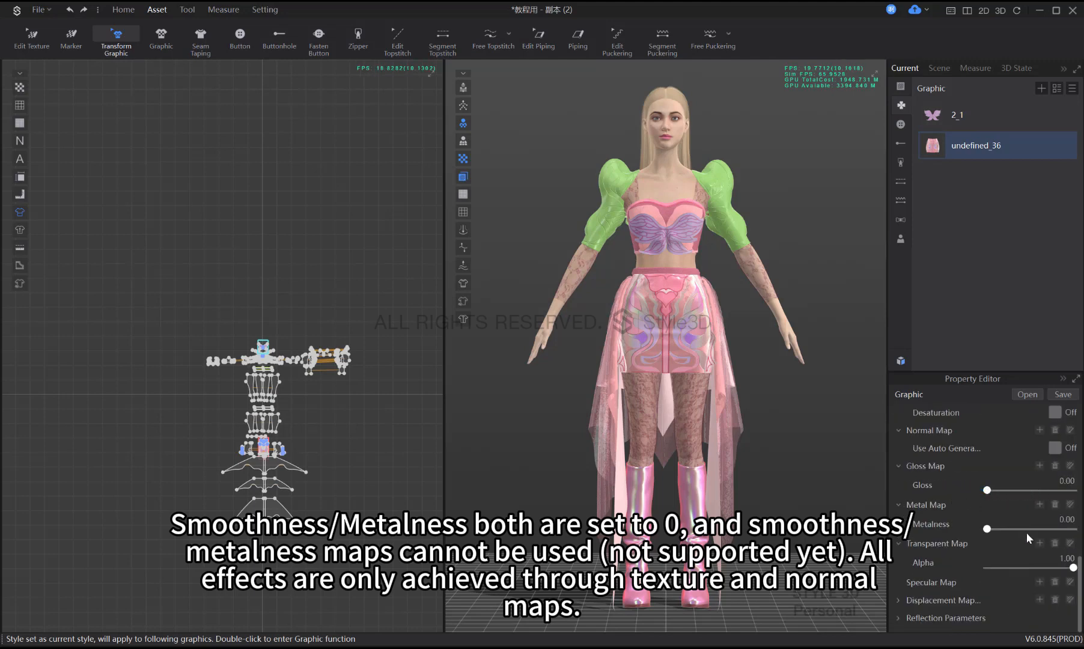
{"action": "scroll", "coordinate": [1027, 532], "scroll_direction": "up", "scroll_amount": 10}
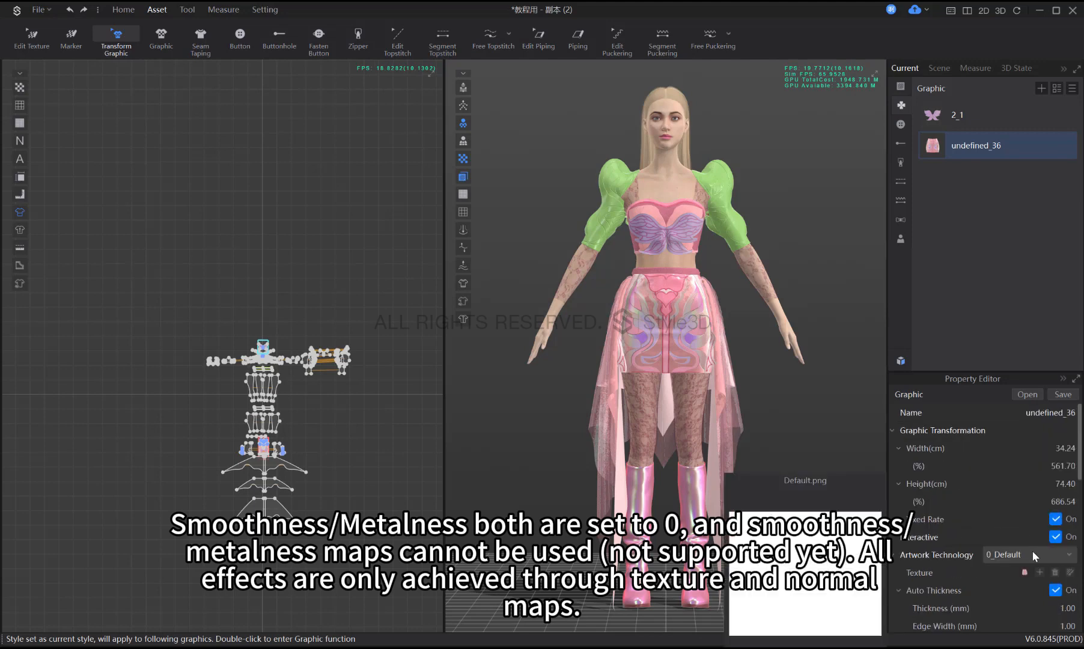
{"action": "left_click", "coordinate": [927, 122]}
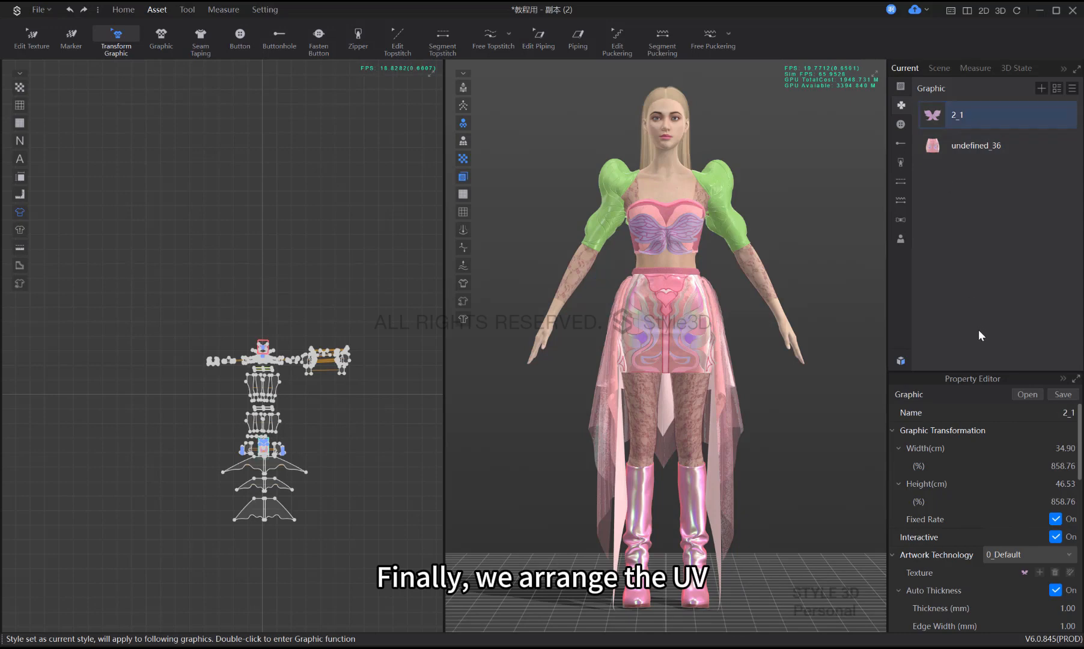
Show the fabric list instead of the graphics and open the UV Editor for the outfit
{"action": "left_click", "coordinate": [900, 89]}
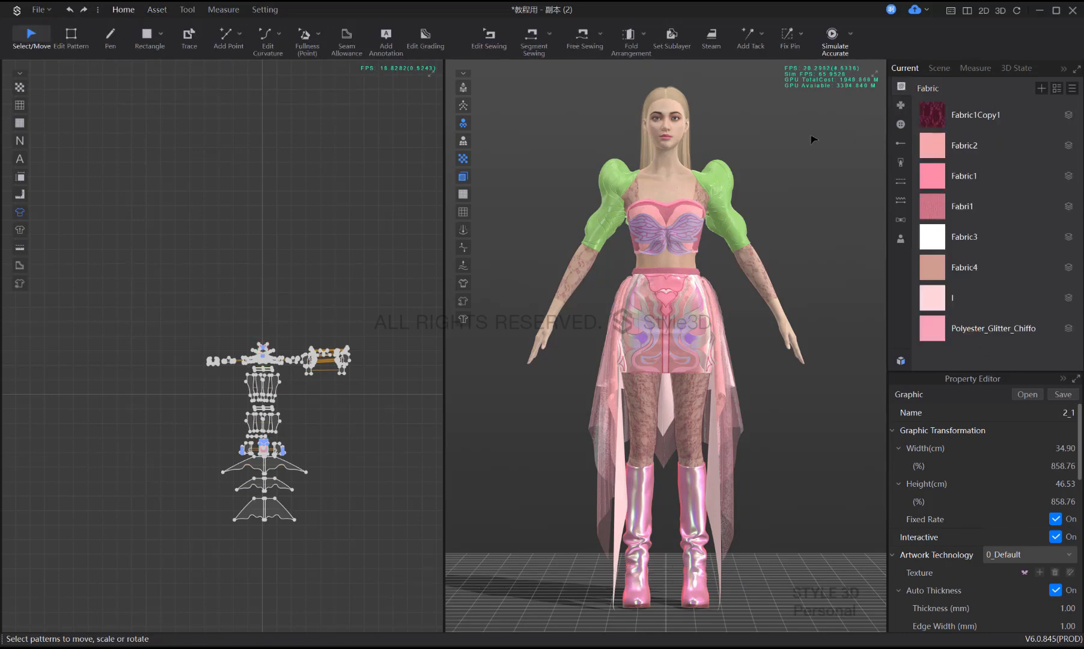
{"action": "left_click", "coordinate": [187, 9]}
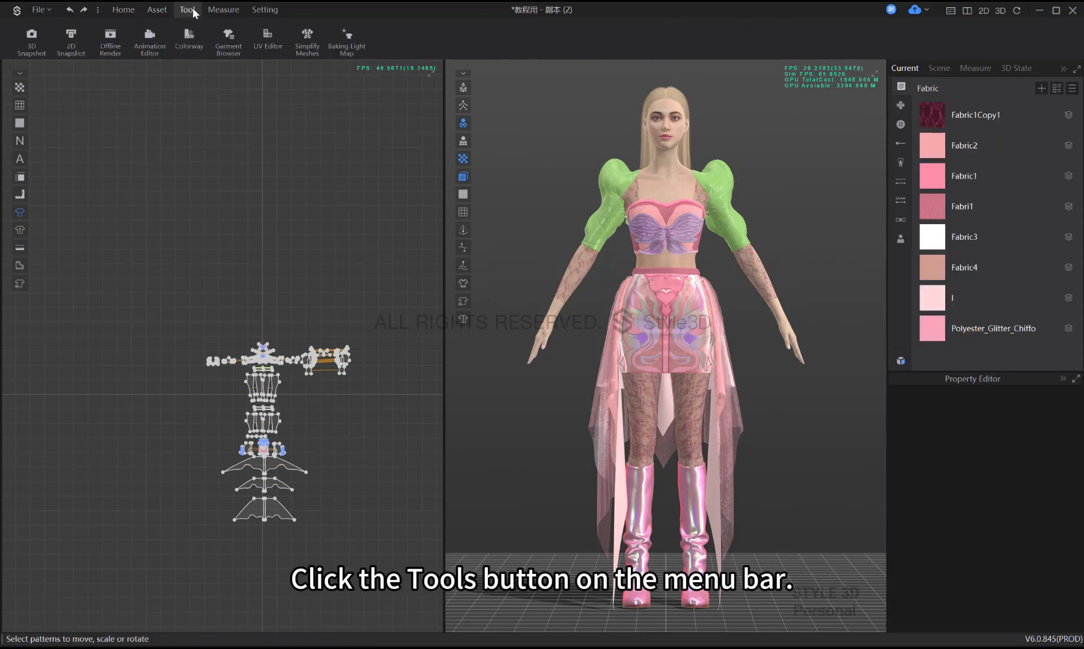
{"action": "left_click", "coordinate": [267, 36]}
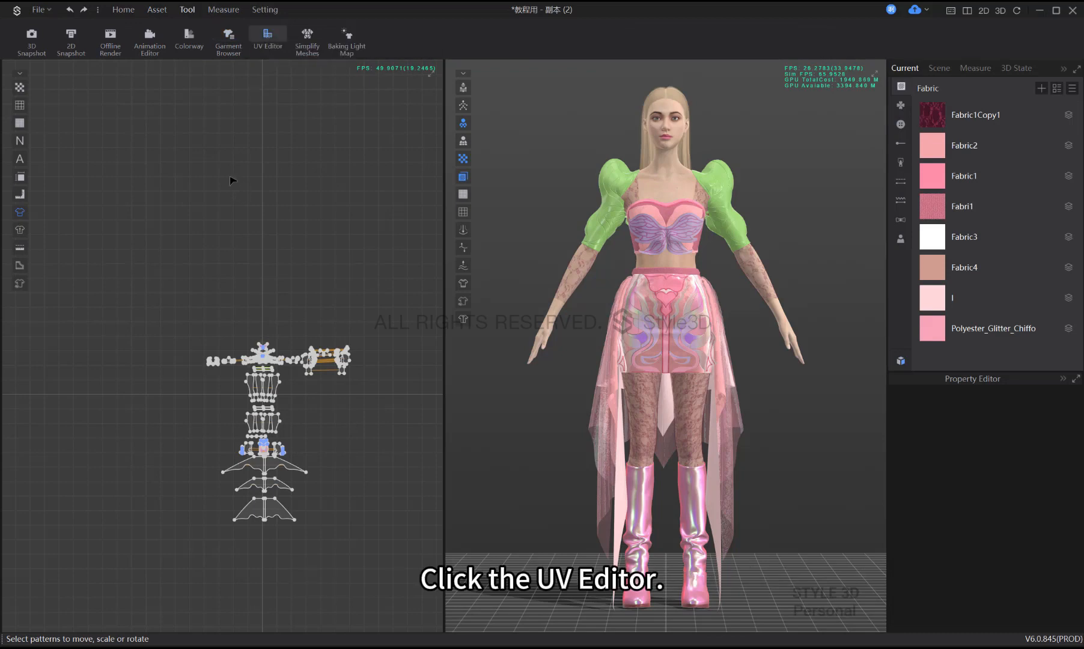
Select all pattern pieces in the UV Editor and auto-arrange their UVs within the 0-1 quadrant
{"action": "scroll", "coordinate": [293, 358], "scroll_direction": "down", "scroll_amount": 4}
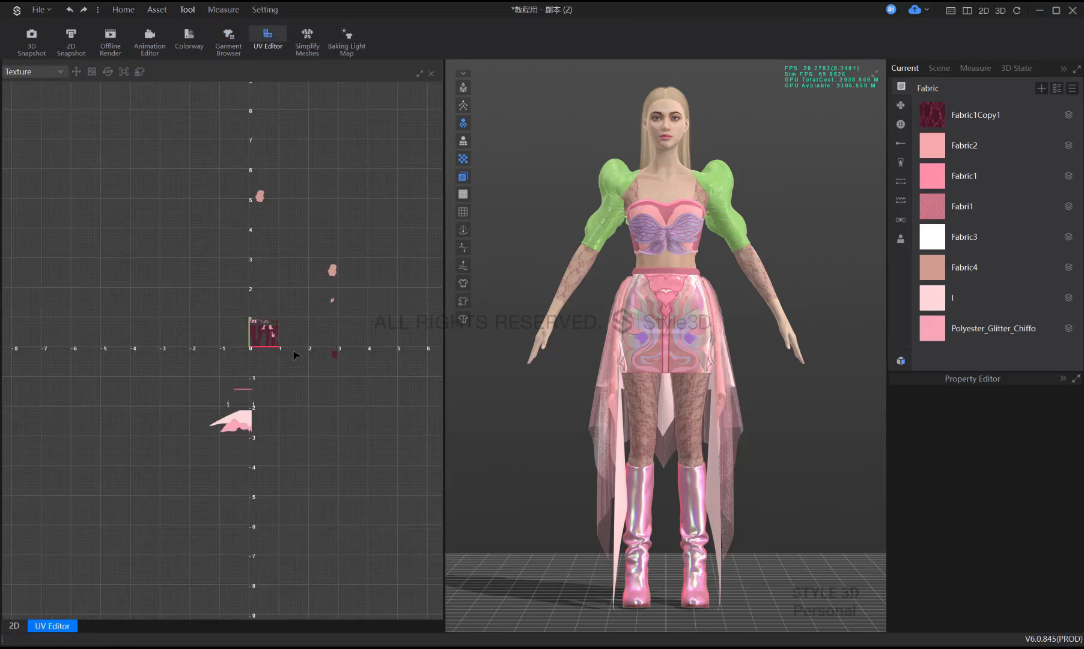
{"action": "key", "text": "ctrl+a"}
{"action": "scroll", "coordinate": [303, 346], "scroll_direction": "up", "scroll_amount": 3}
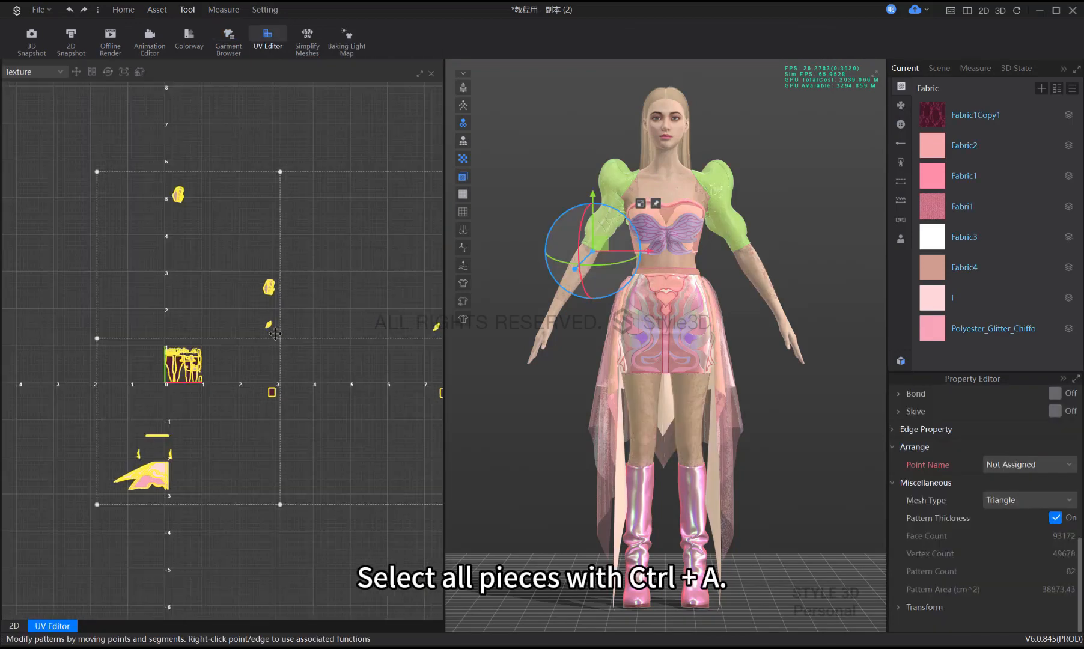
{"action": "left_click", "coordinate": [92, 72]}
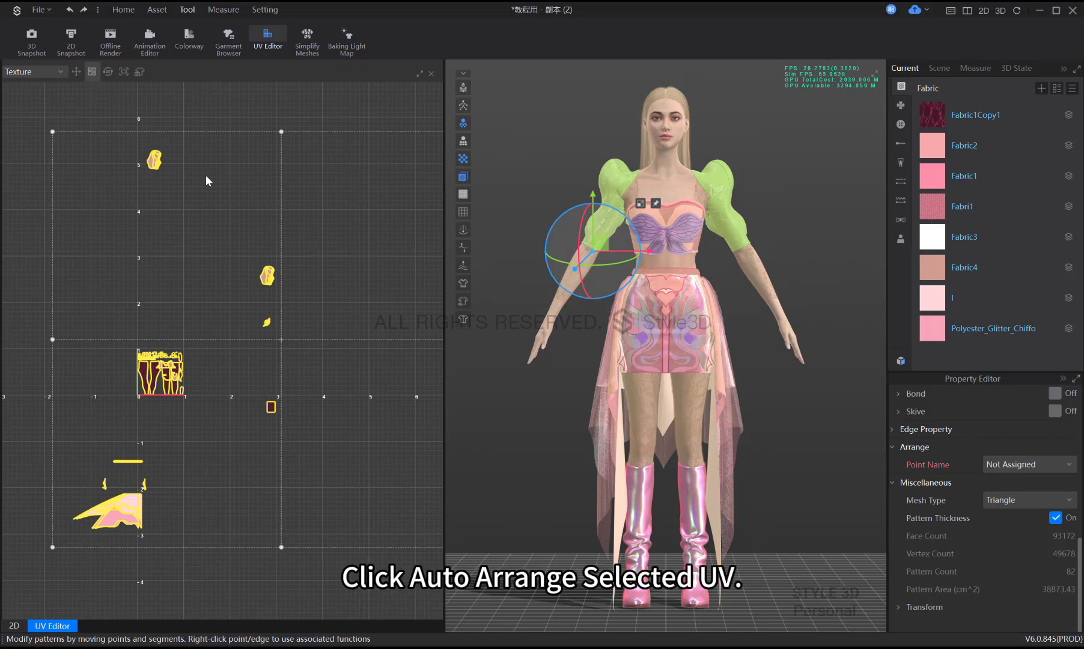
{"action": "scroll", "coordinate": [205, 385], "scroll_direction": "up", "scroll_amount": 4}
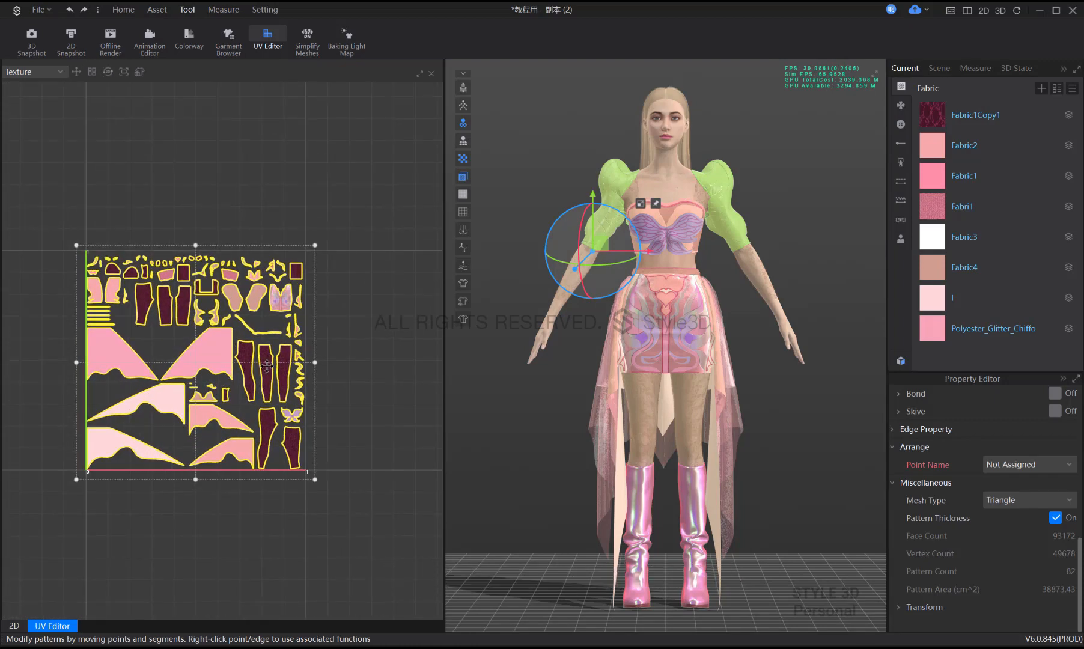
Deselect the arranged UV pieces and close the UV Editor to return to the 2D pattern view
{"action": "left_click", "coordinate": [403, 325]}
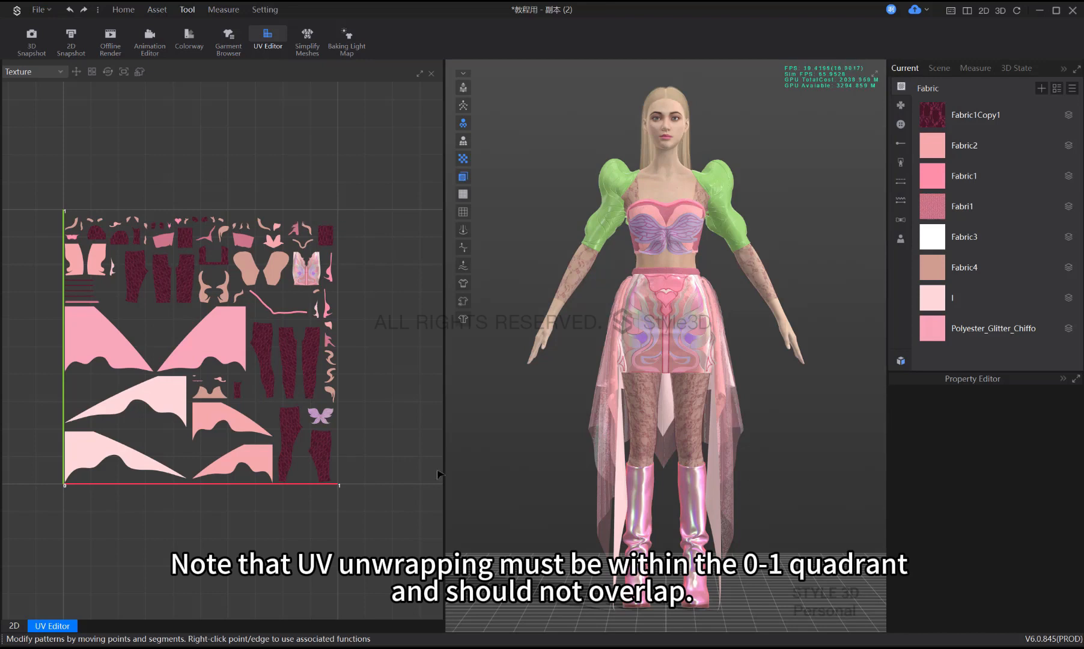
{"action": "left_click", "coordinate": [432, 74]}
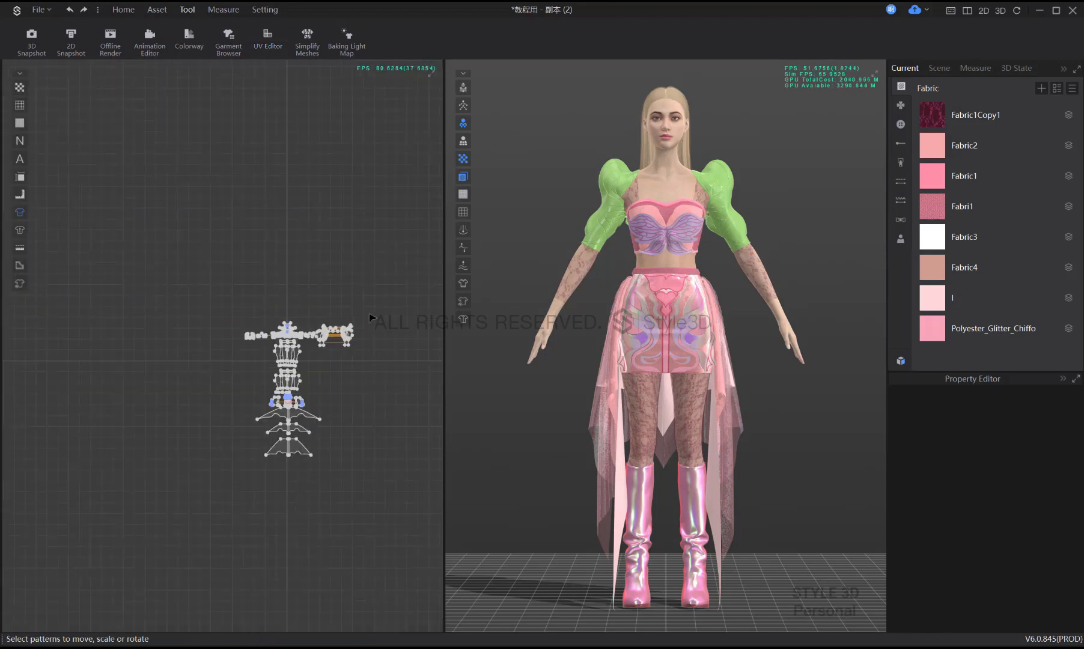
{"action": "scroll", "coordinate": [332, 278], "scroll_direction": "up", "scroll_amount": 1}
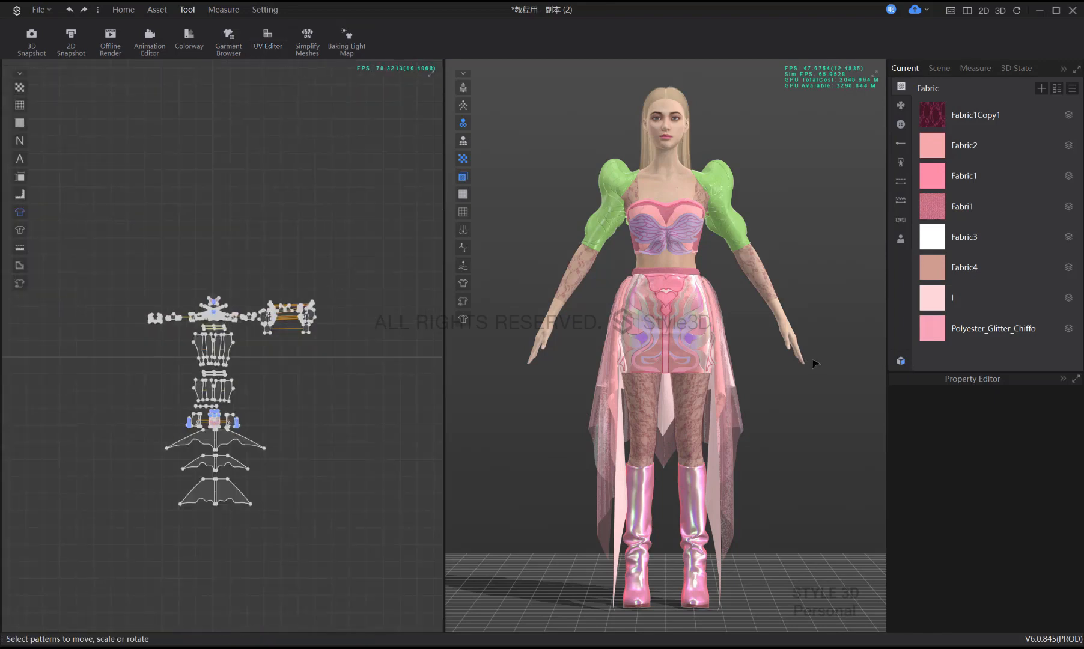